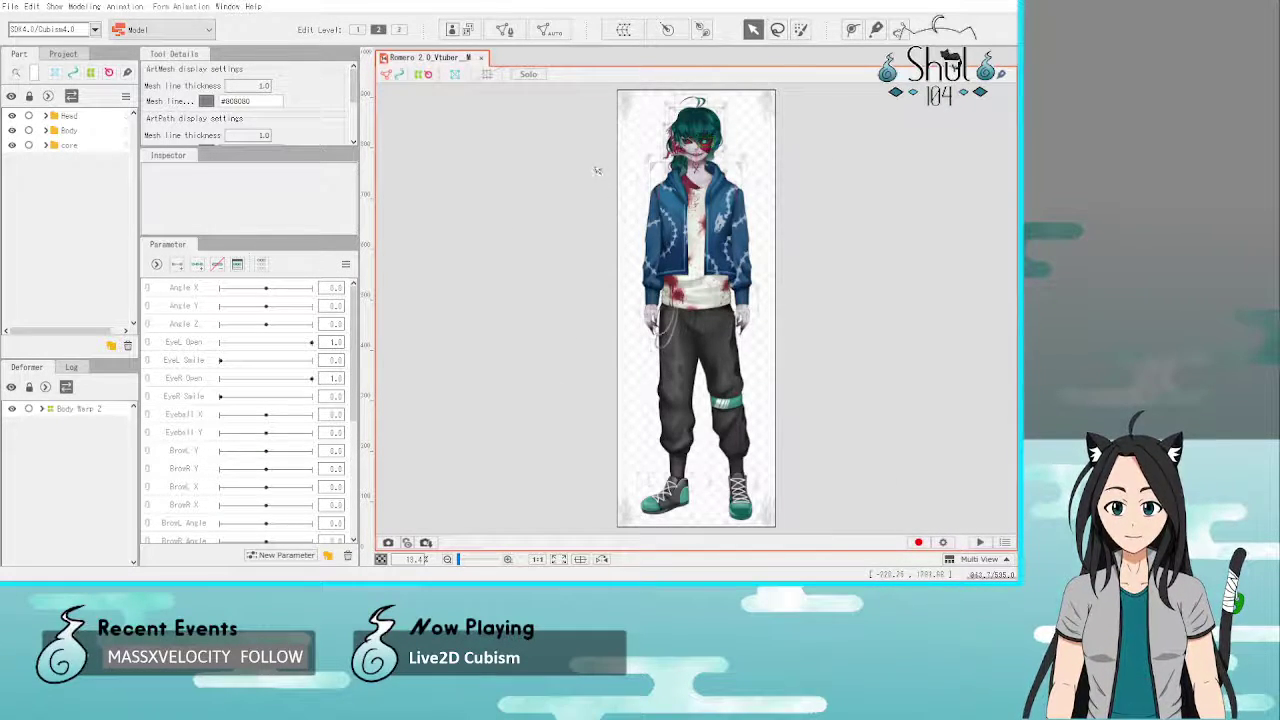
# Step: Add three keys on both the Angle X and Angle Y parameters for the Face Core Warp deformer
pyautogui.scroll(-3, 598, 171)
pyautogui.scroll(8, 597, 157)
pyautogui.scroll(-4, 637, 250)
pyautogui.scroll(2, 780, 240)
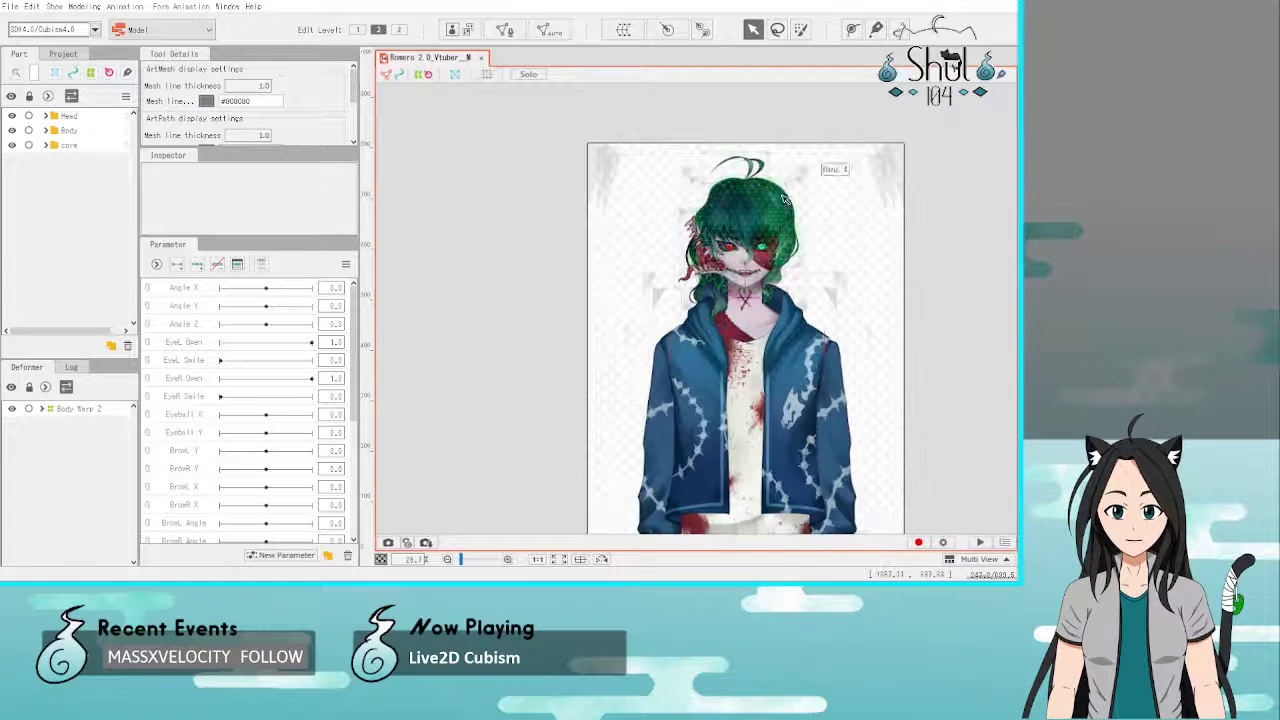
pyautogui.scroll(4, 785, 200)
pyautogui.scroll(-2, 760, 290)
pyautogui.scroll(1, 737, 365)
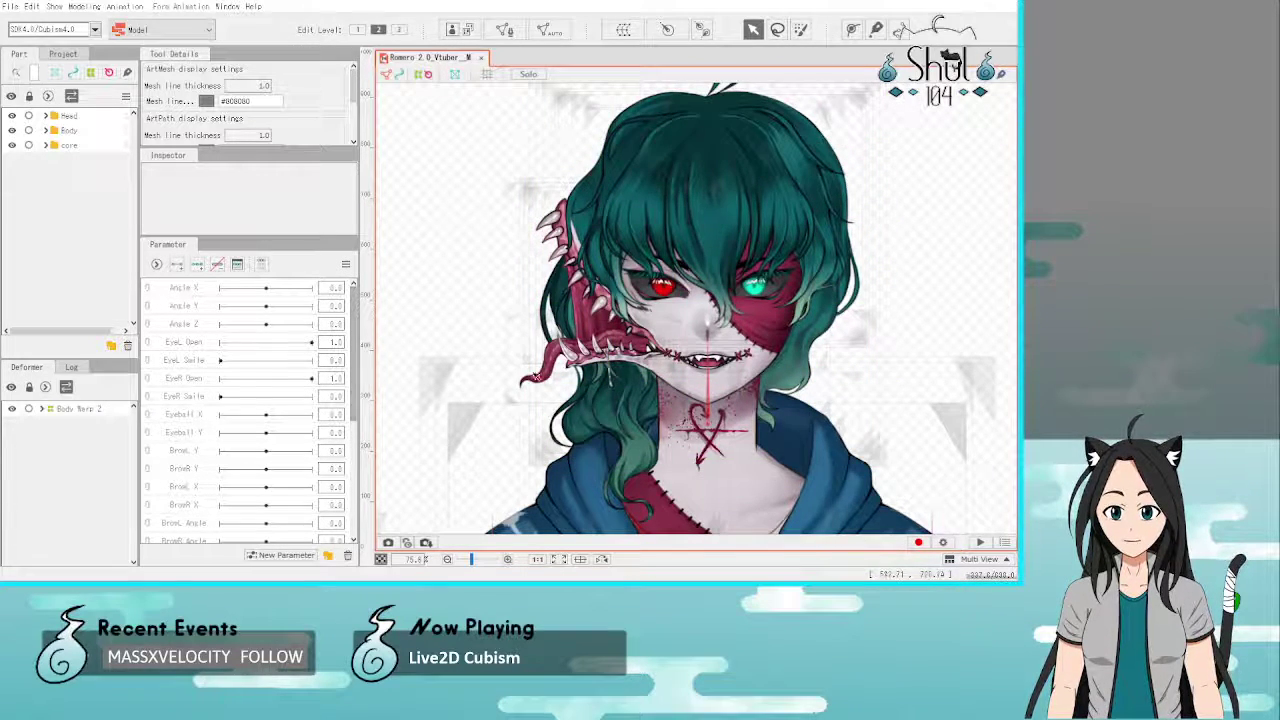
pyautogui.click(548, 368)
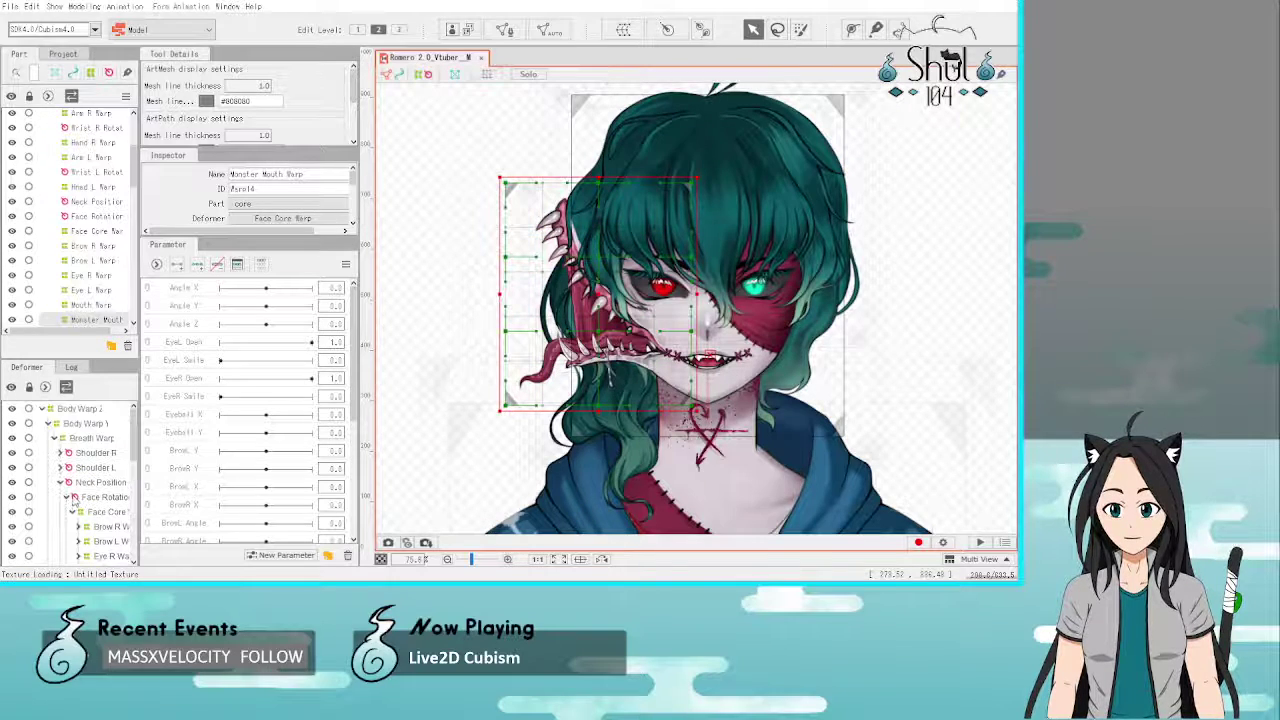
pyautogui.click(100, 460)
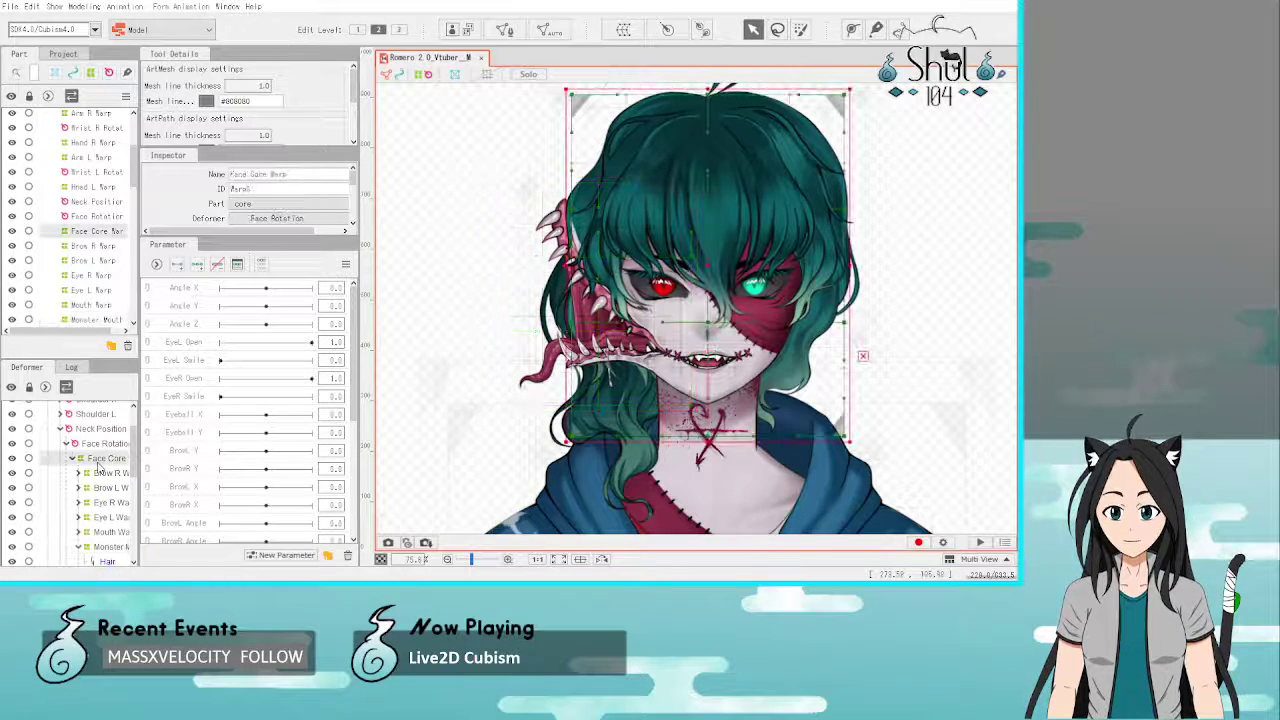
pyautogui.click(180, 288)
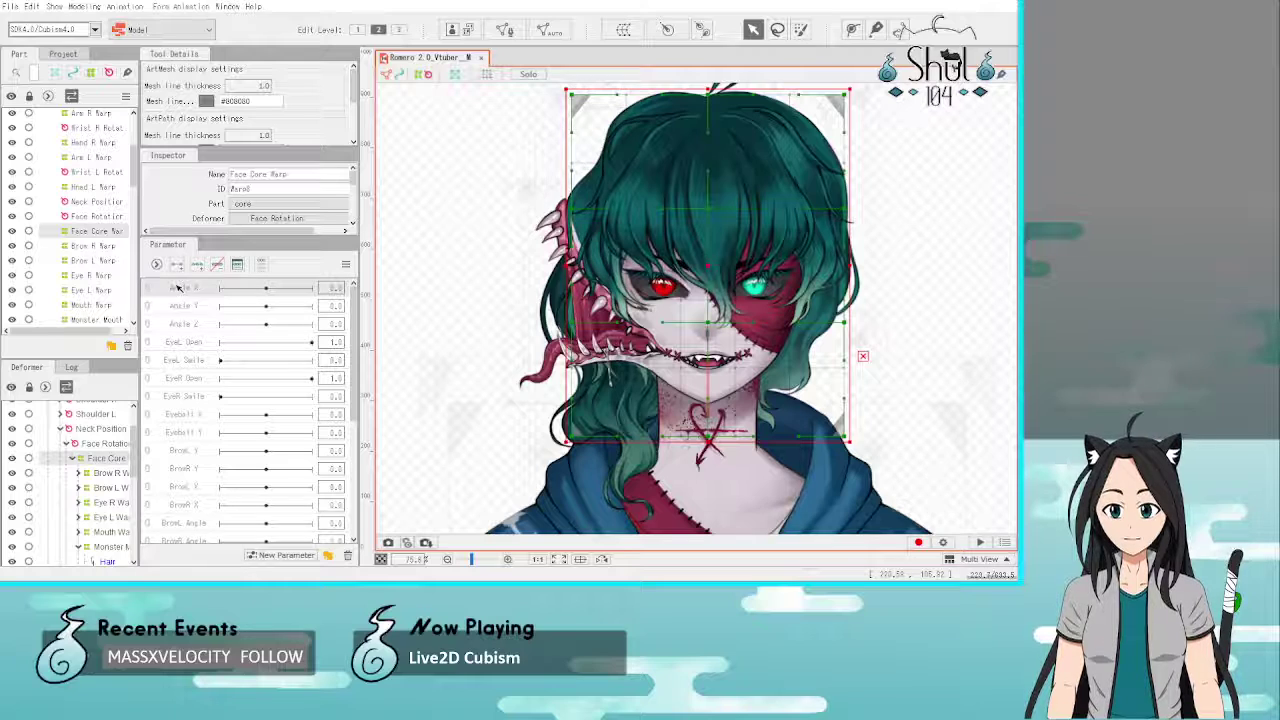
pyautogui.keyDown('ctrl'); pyautogui.click(175, 305); pyautogui.keyUp('ctrl')
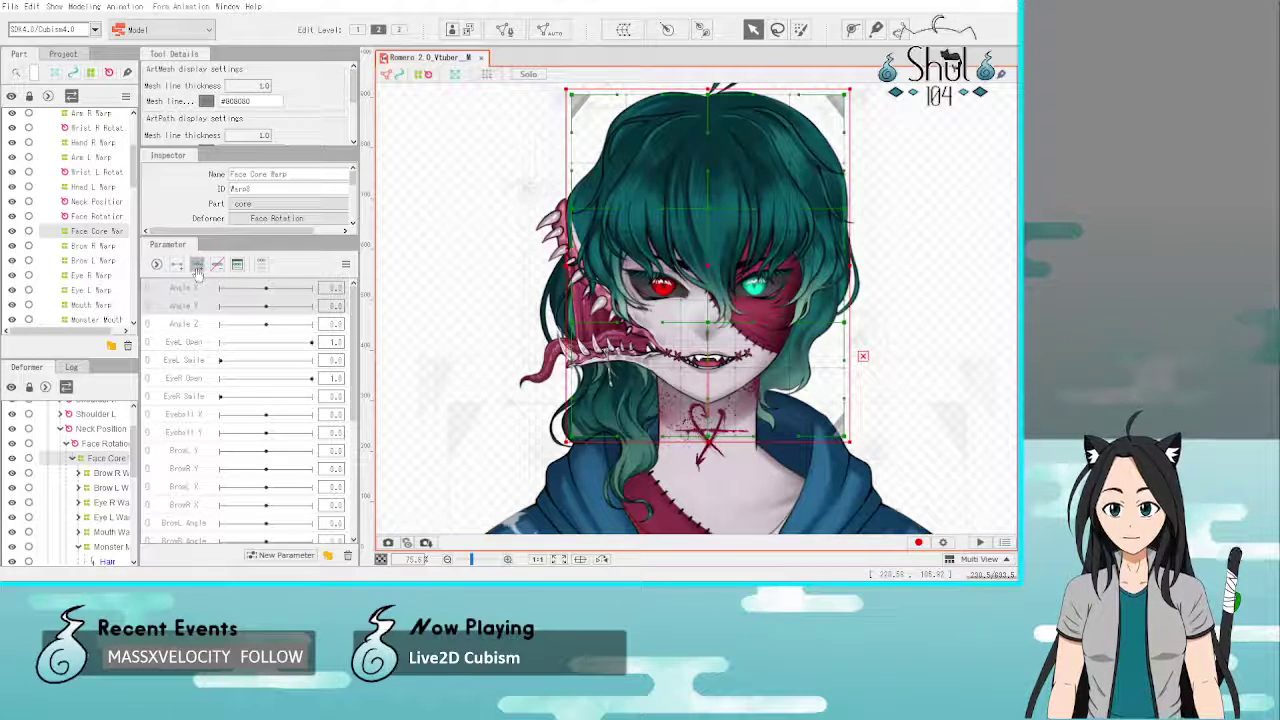
pyautogui.click(197, 266)
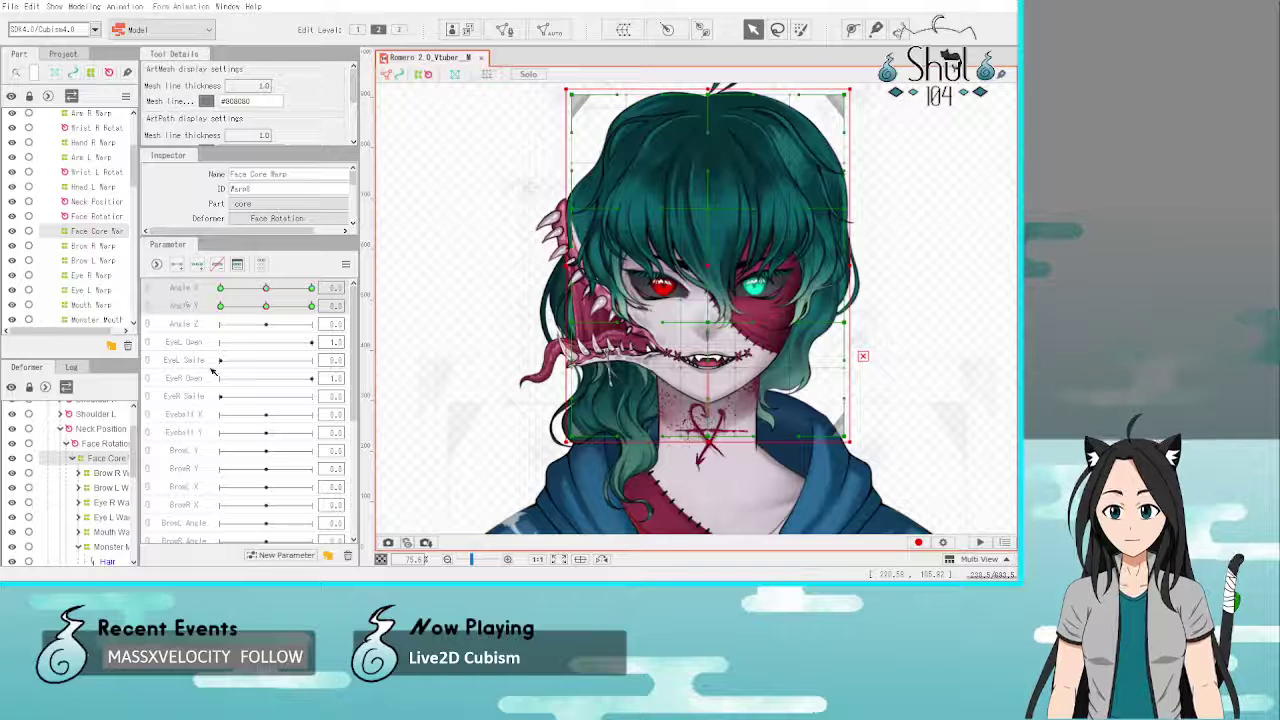
# Step: Create five new folders in the parameter list
pyautogui.click(328, 555)
pyautogui.click(328, 555)
pyautogui.click(328, 555)
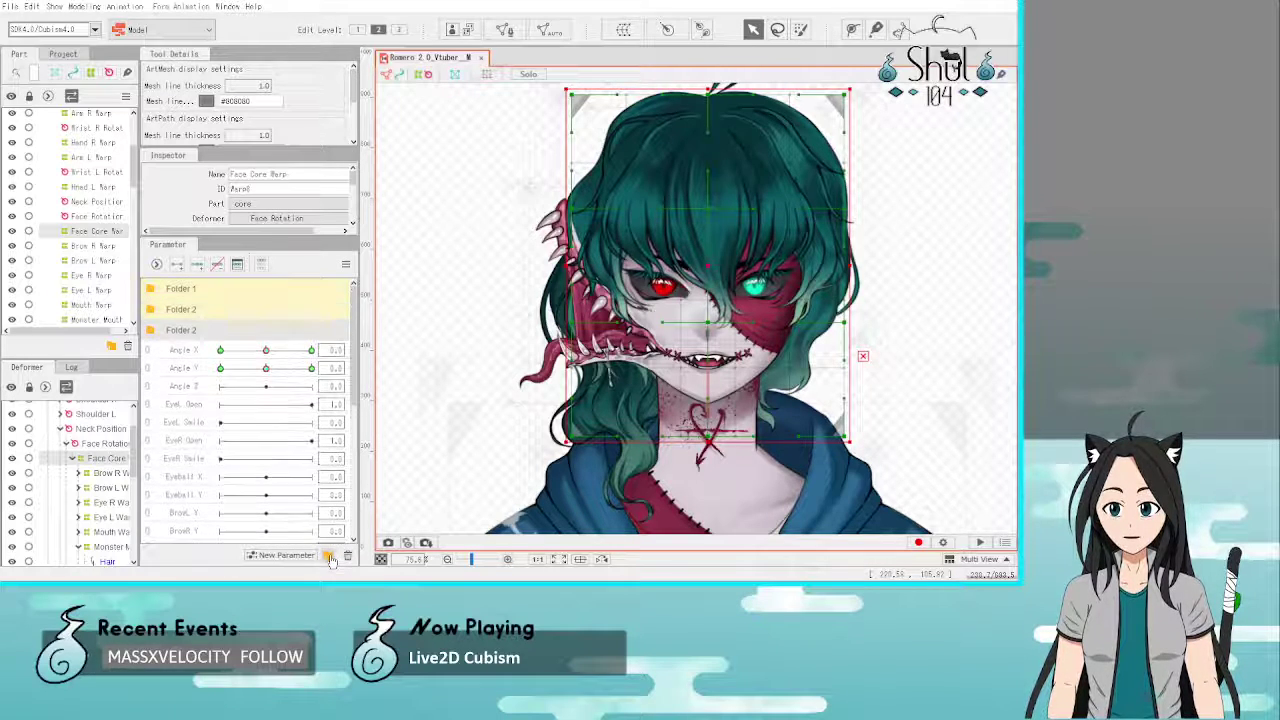
pyautogui.click(328, 555)
pyautogui.click(328, 555)
# Step: Rename the first parameter folder as Head
pyautogui.doubleClick(186, 289)
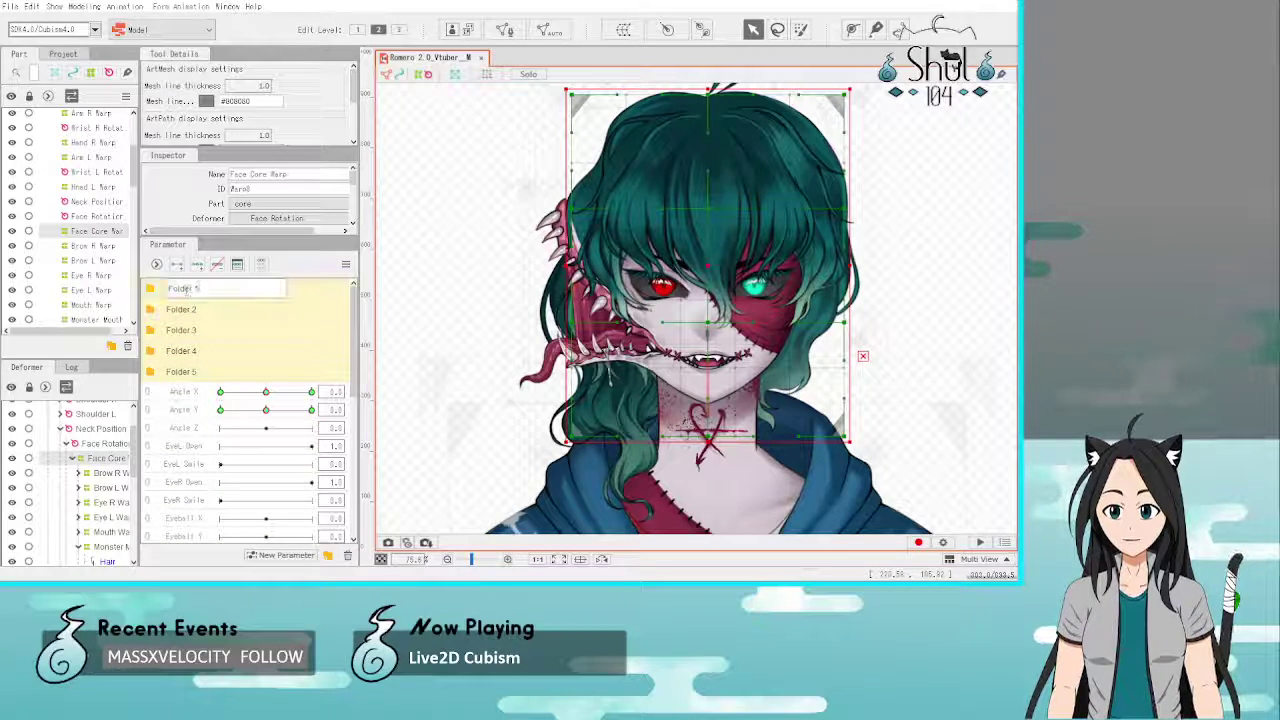
pyautogui.moveTo(215, 287); pyautogui.dragTo(124, 285)
pyautogui.write('F')
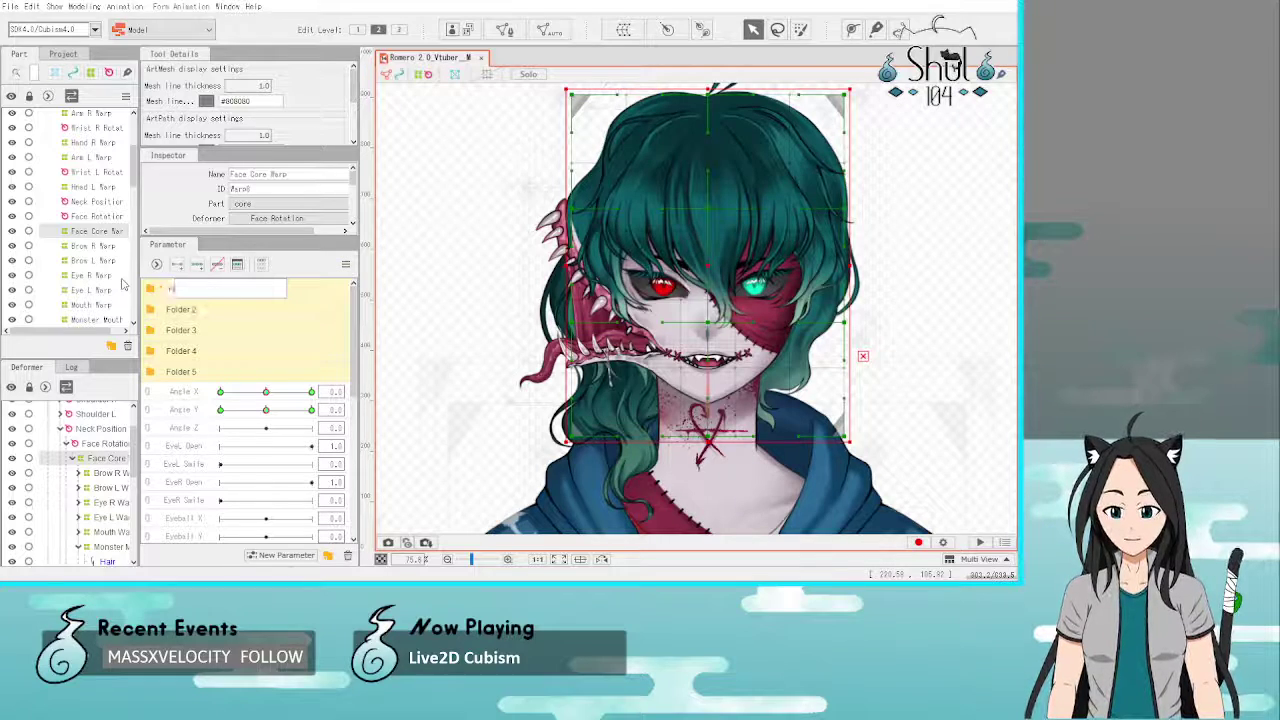
pyautogui.write('ead')
pyautogui.press('Return')
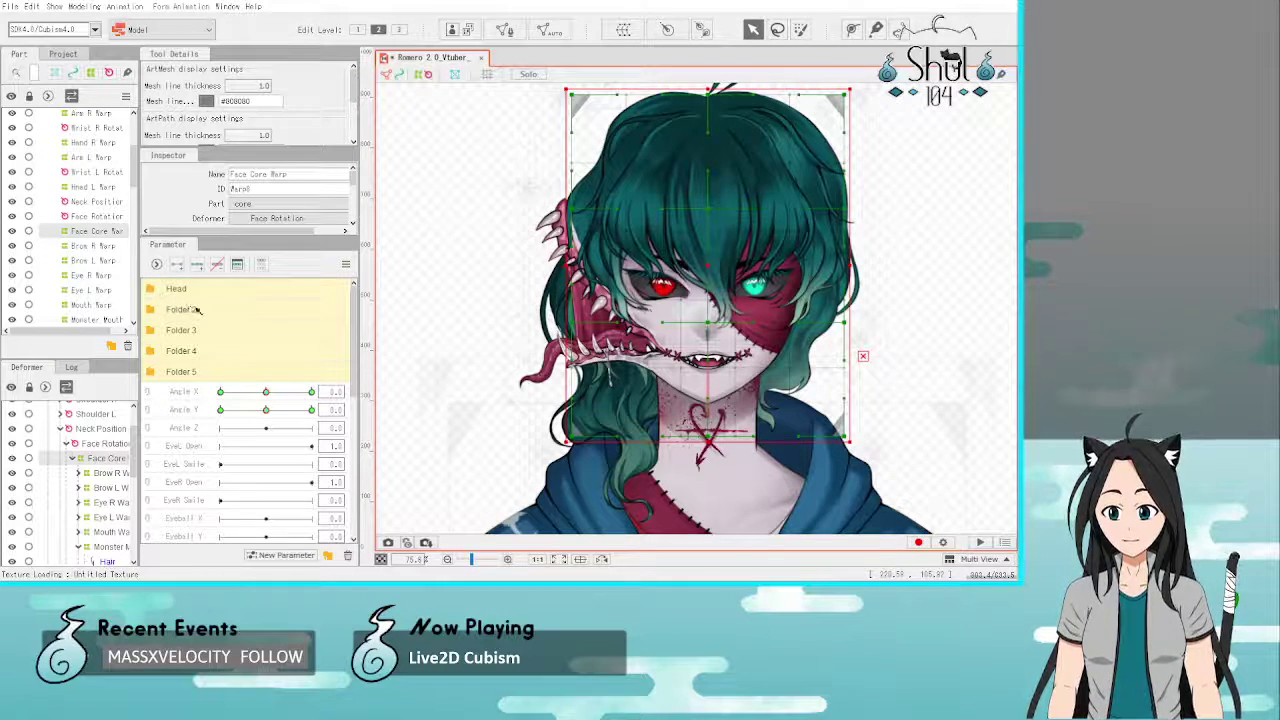
# Step: Rename the second parameter folder as Eyebrows
pyautogui.doubleClick(196, 311)
pyautogui.write('E')
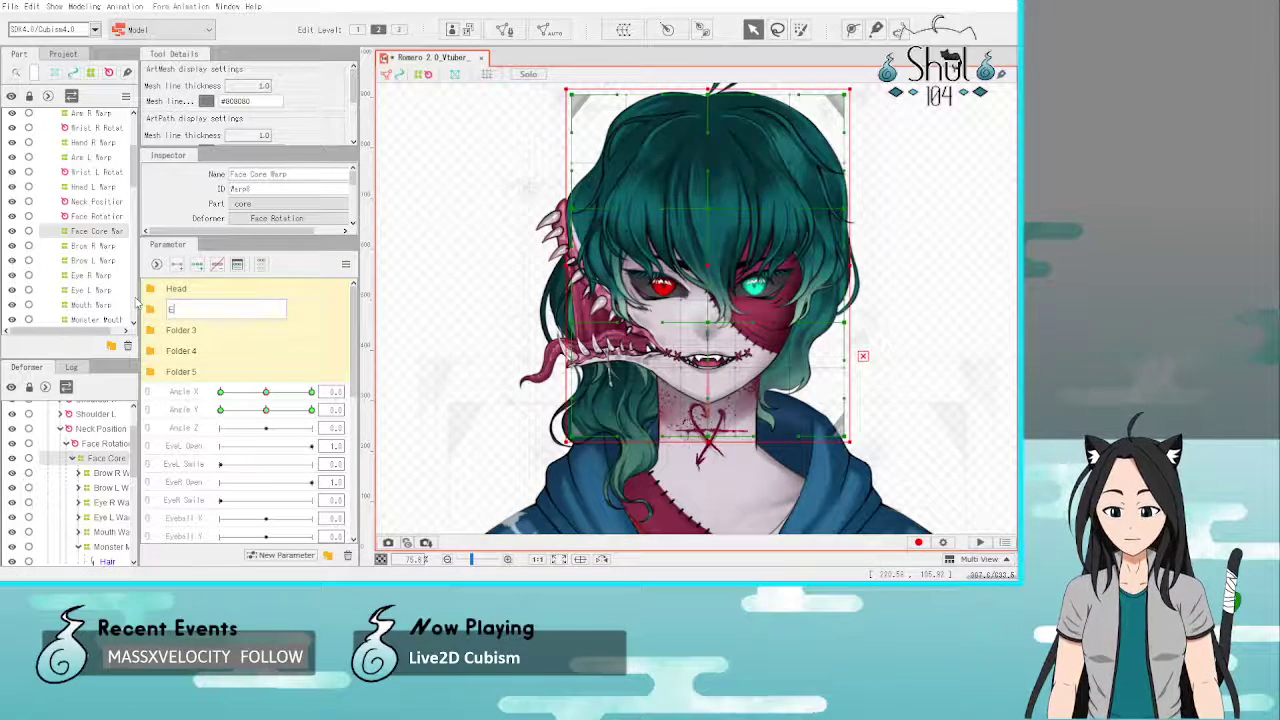
pyautogui.write('yebl')
pyautogui.write('ows')
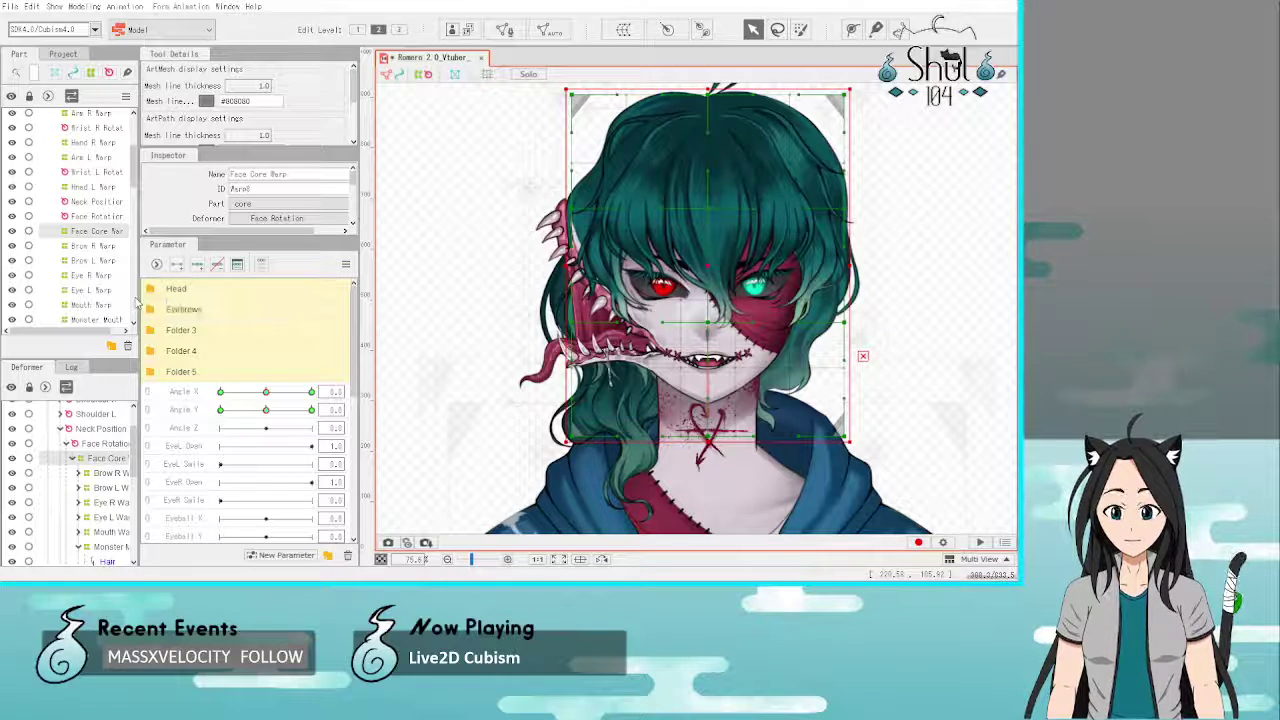
pyautogui.press('Return')
# Step: Rename the third parameter folder as Eyes and the fourth as Mouth
pyautogui.doubleClick(196, 331)
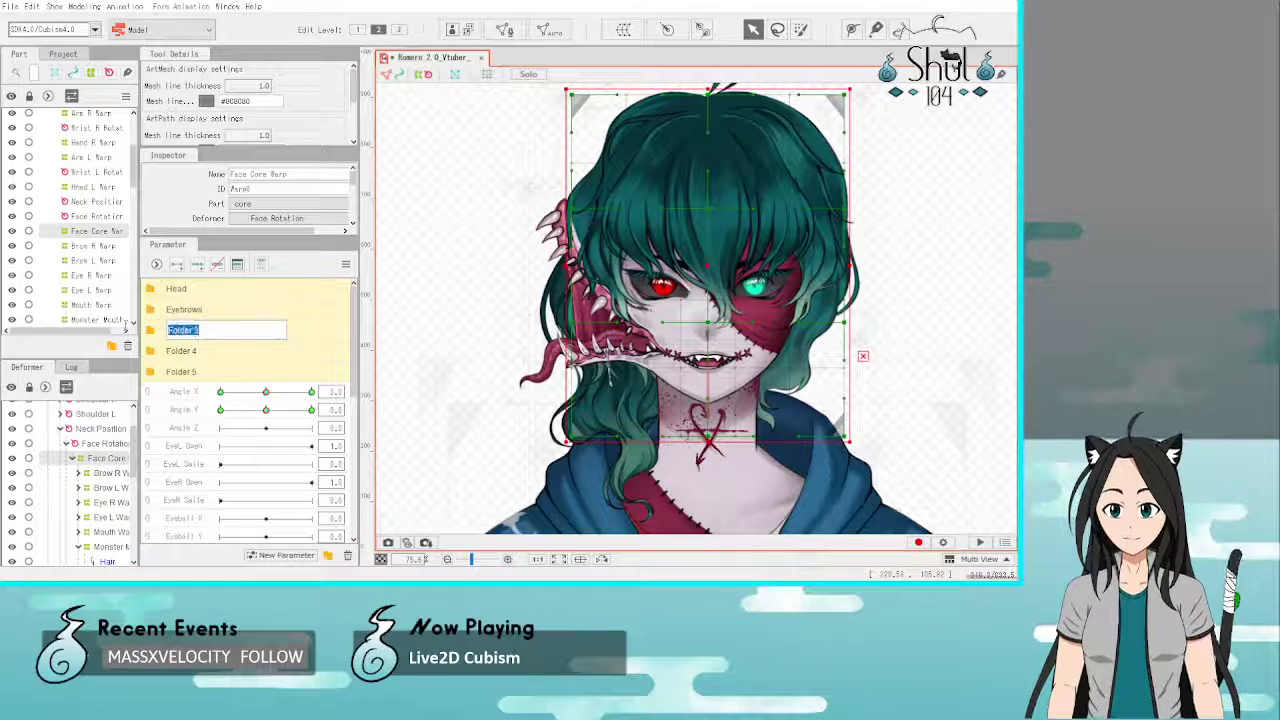
pyautogui.write('Ey')
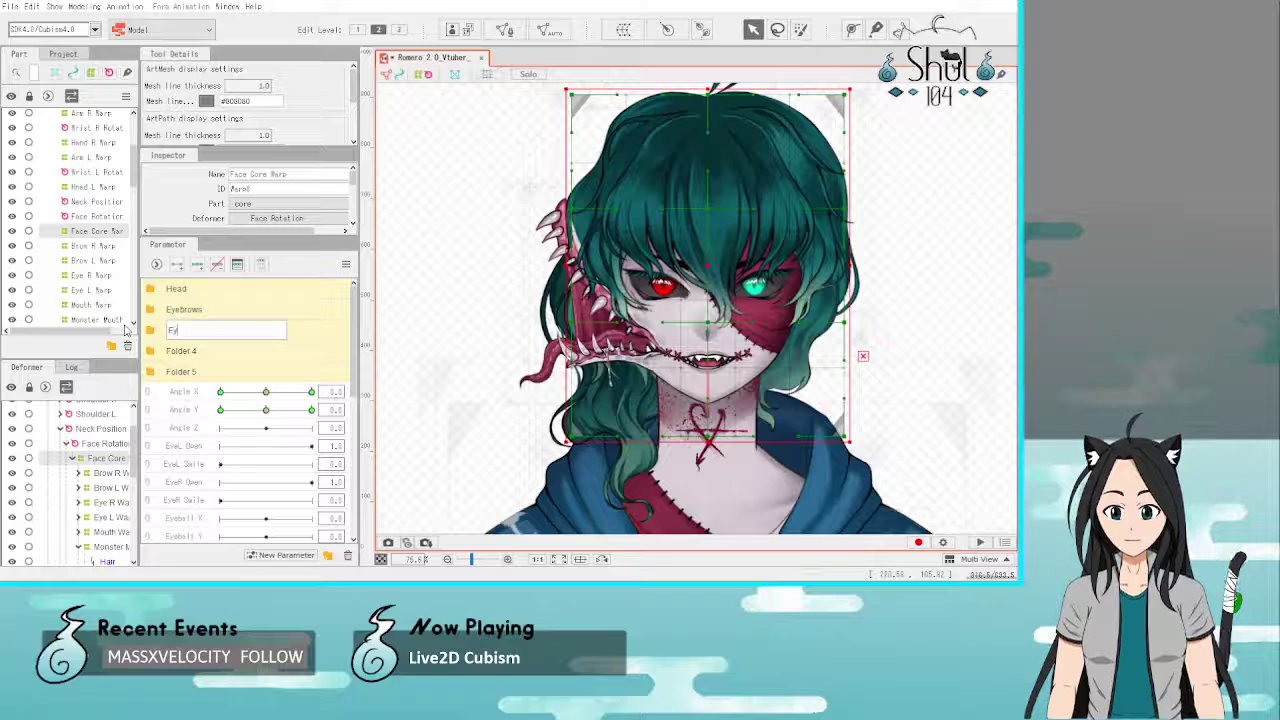
pyautogui.write('es')
pyautogui.press('Return')
pyautogui.doubleClick(183, 351)
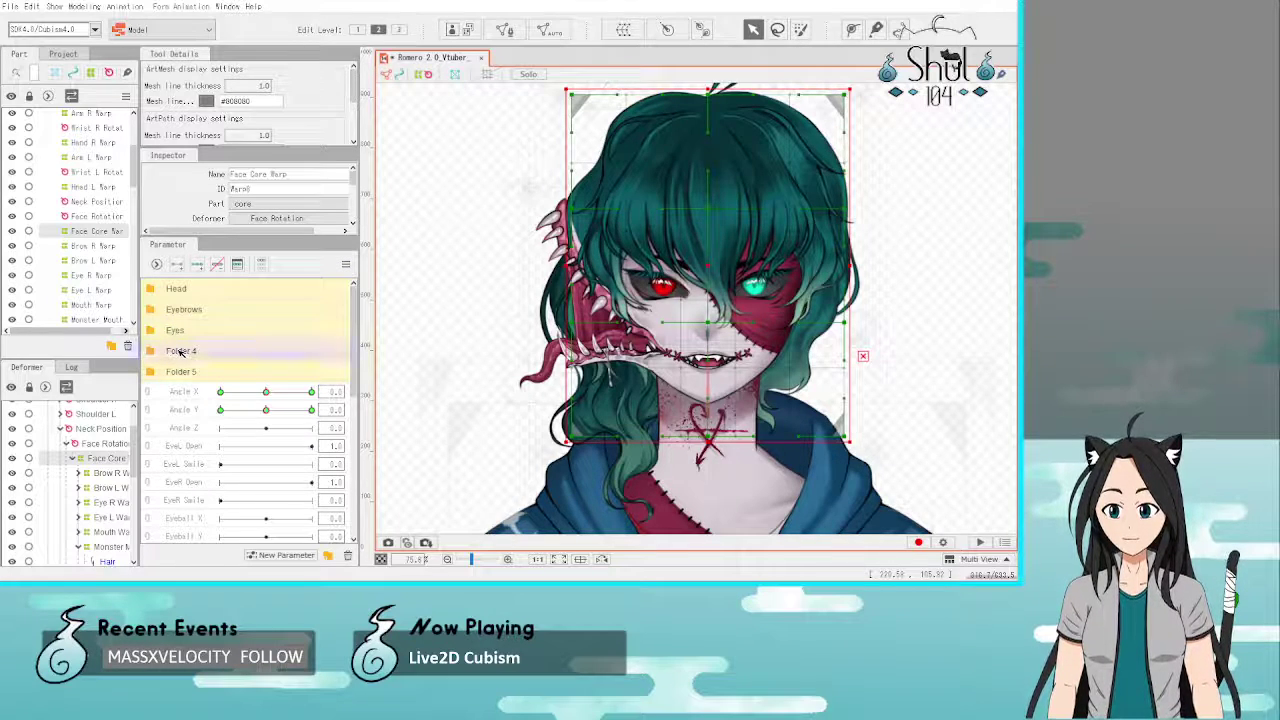
pyautogui.write('Mouth')
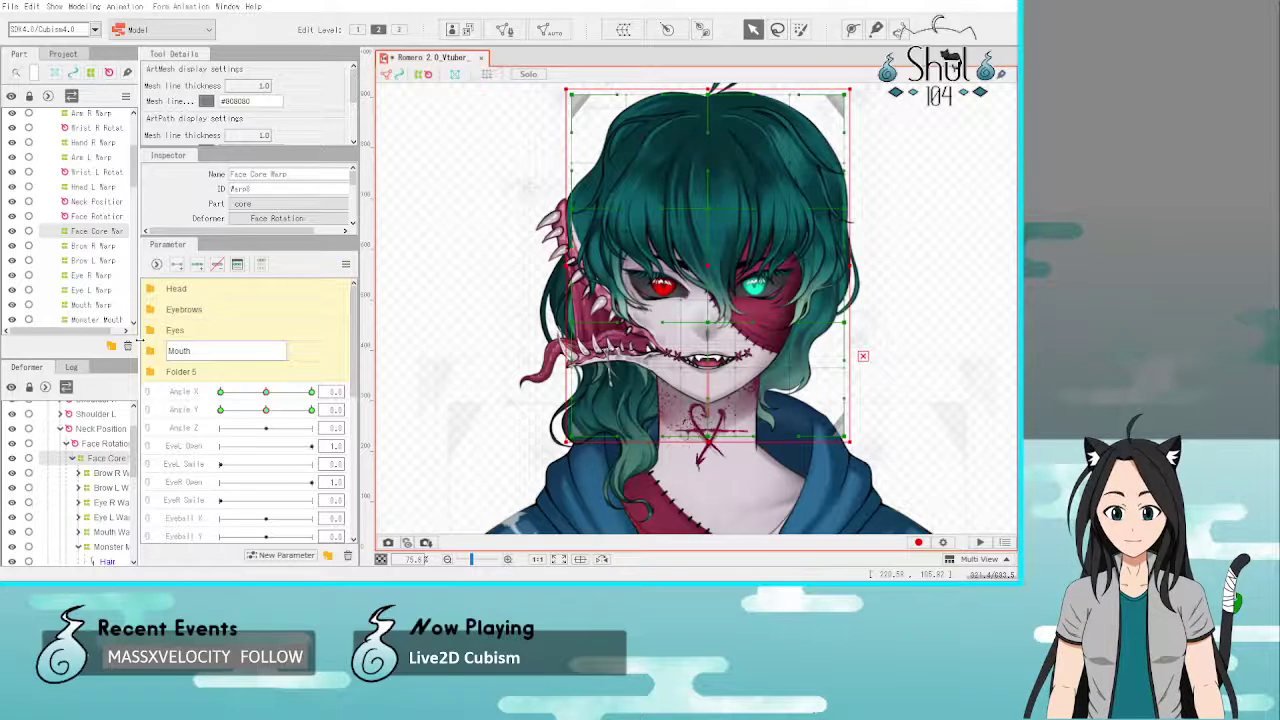
pyautogui.press('Return')
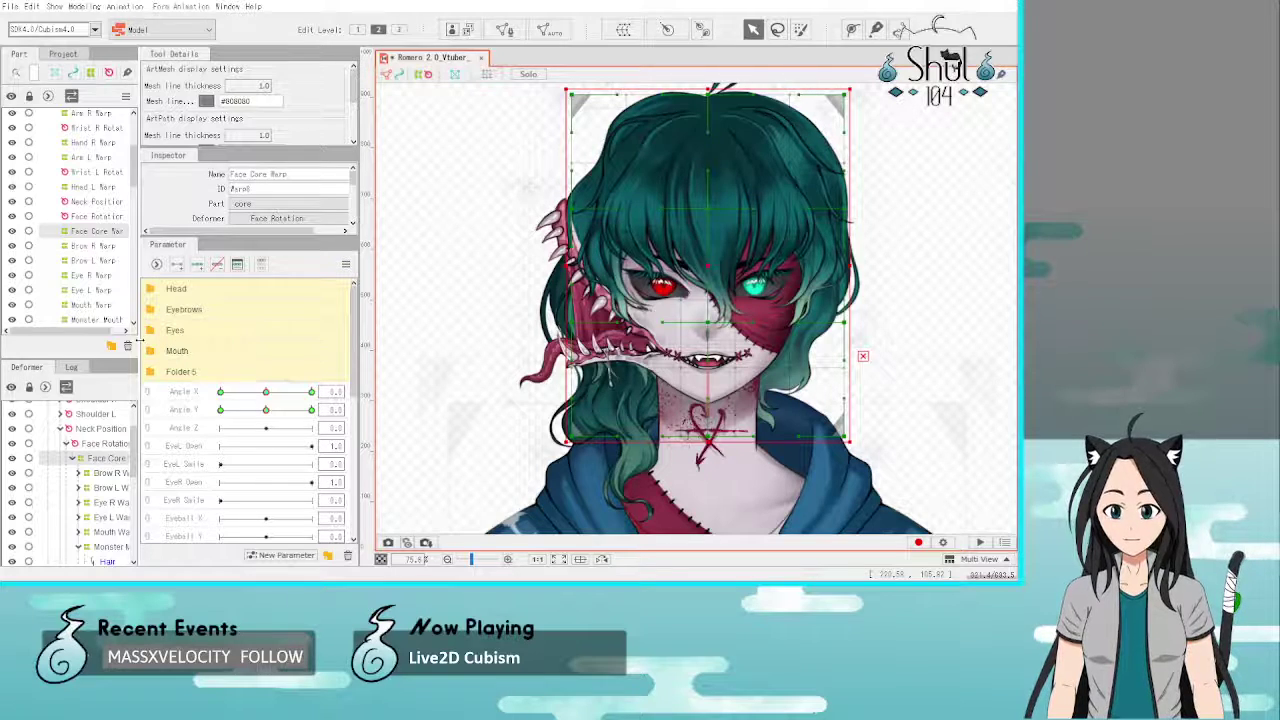
# Step: Add one more parameter folder and name it Hair
pyautogui.click(327, 555)
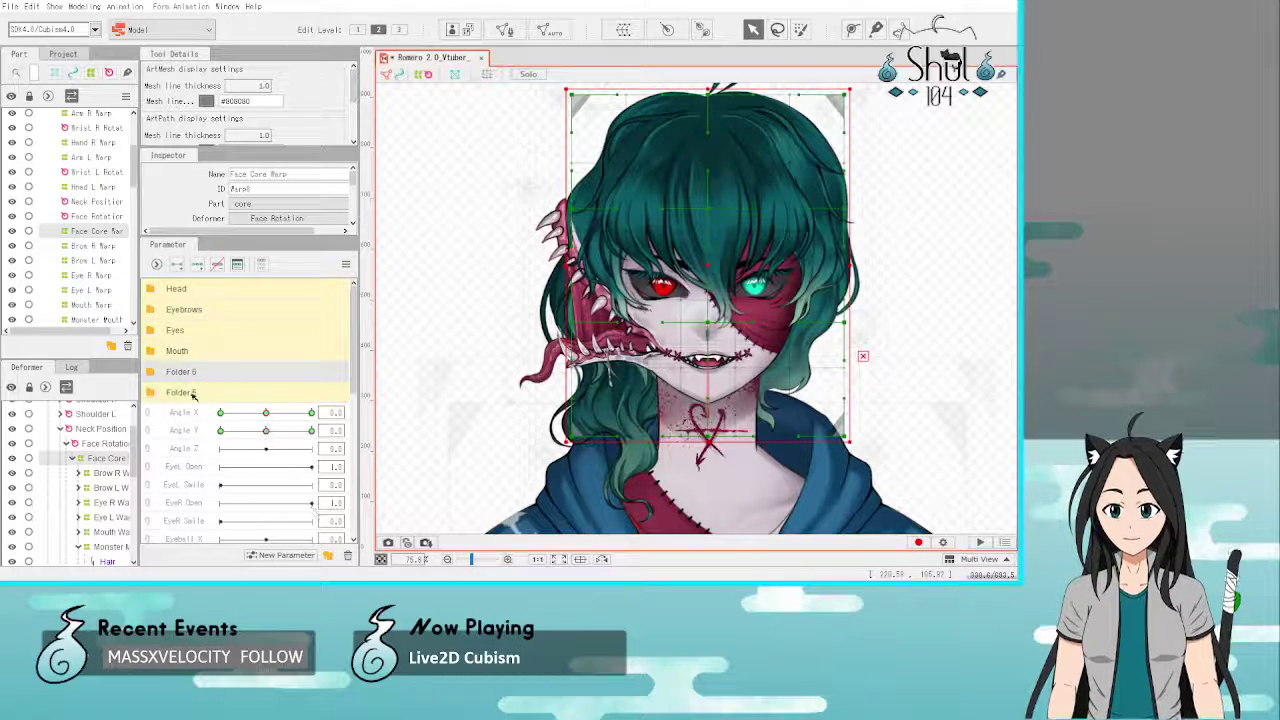
pyautogui.doubleClick(188, 373)
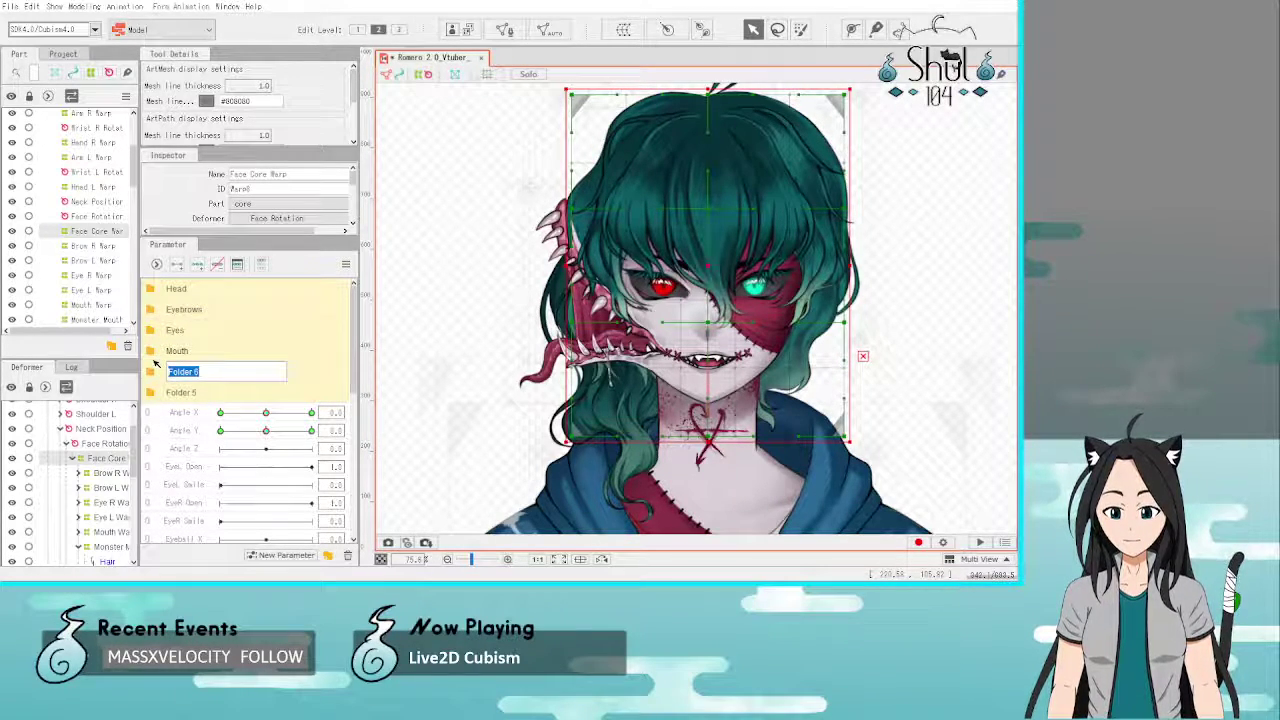
pyautogui.write('H')
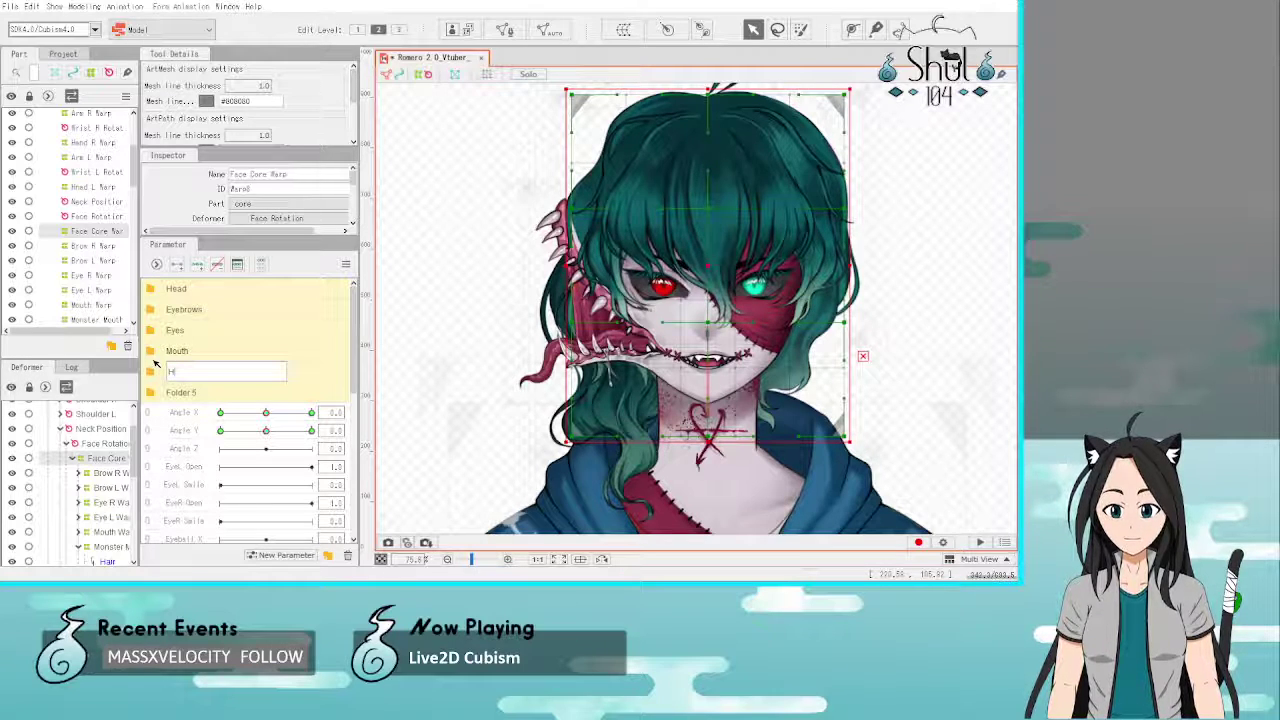
pyautogui.write('air')
pyautogui.press('Return')
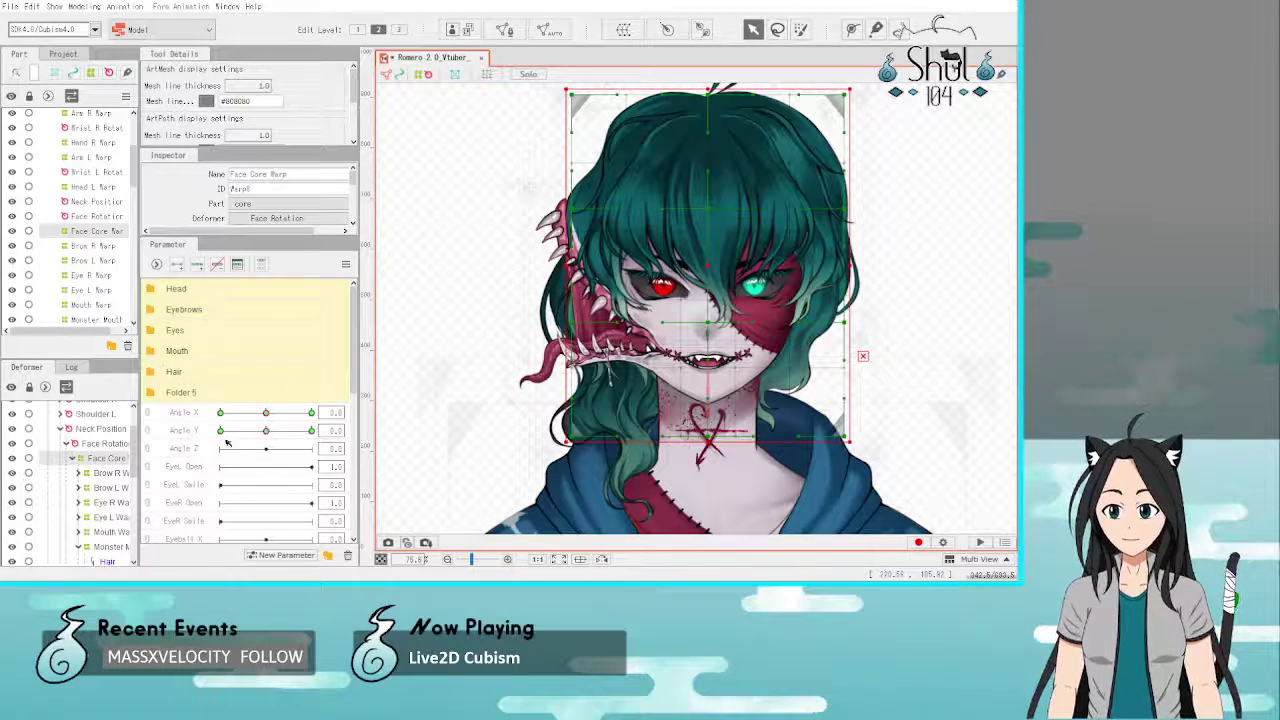
# Step: Rename the last remaining unnamed parameter folder as Body
pyautogui.doubleClick(192, 394)
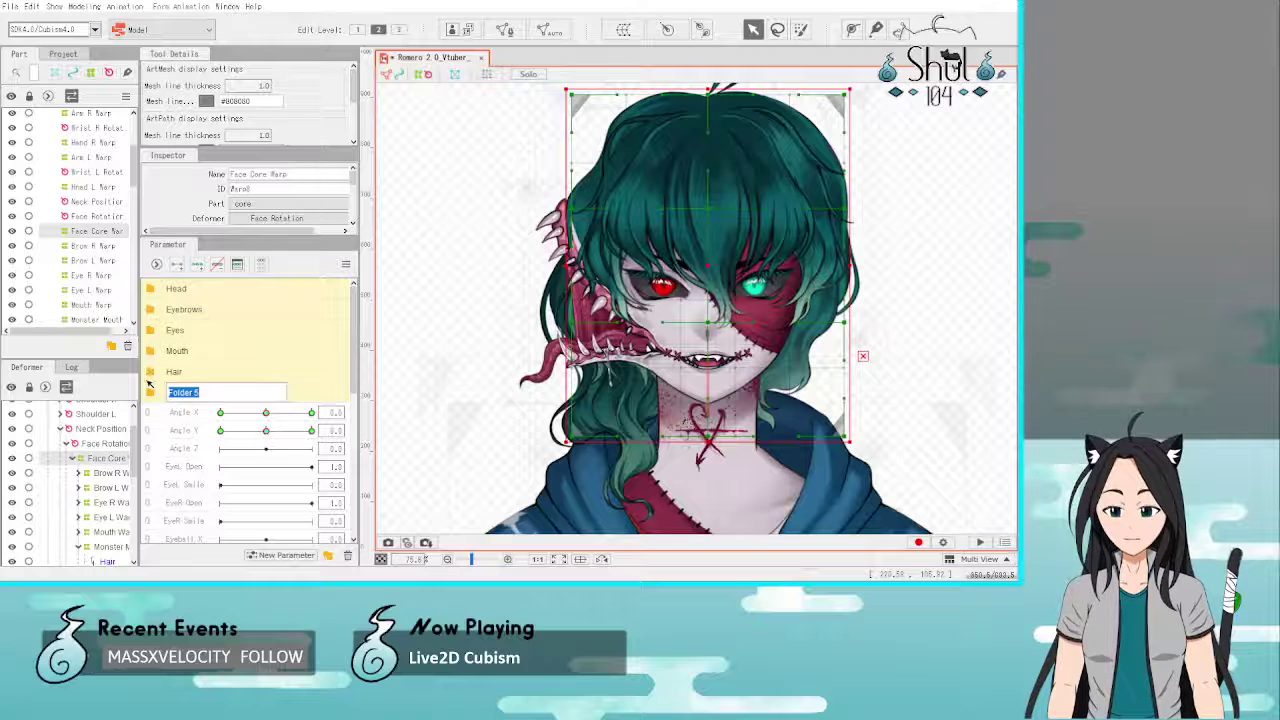
pyautogui.write('Body')
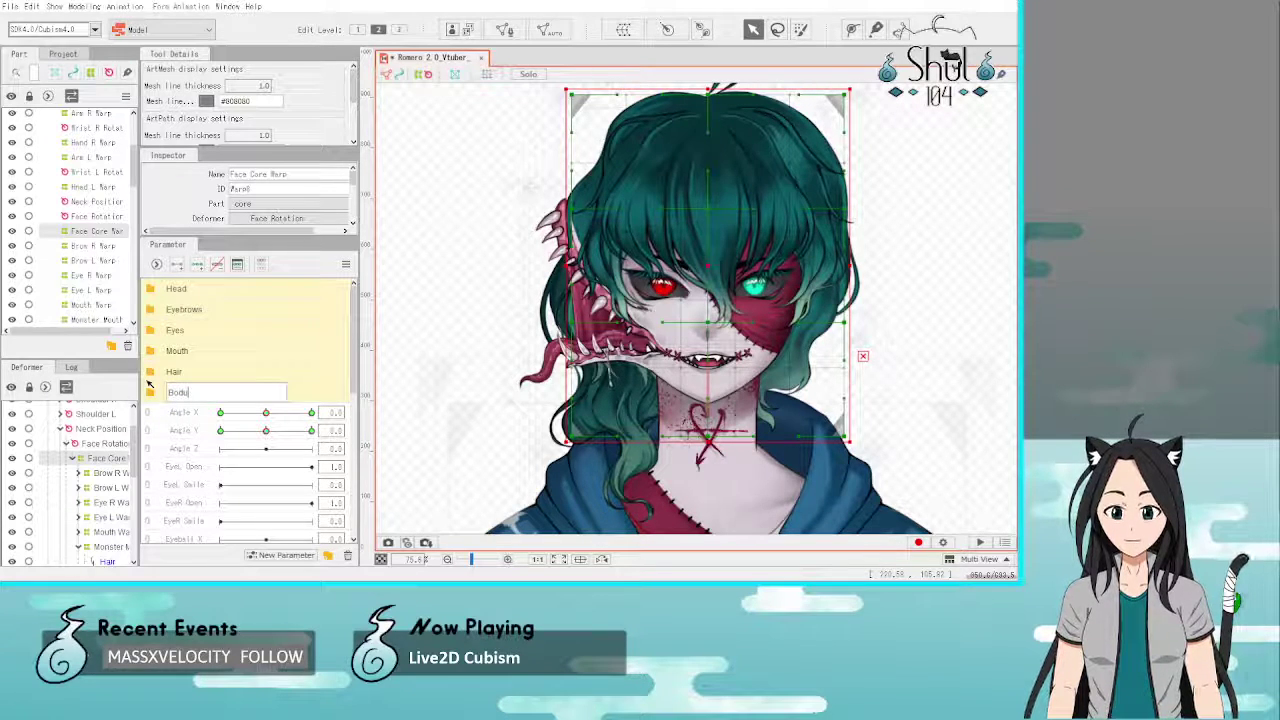
pyautogui.press('Return')
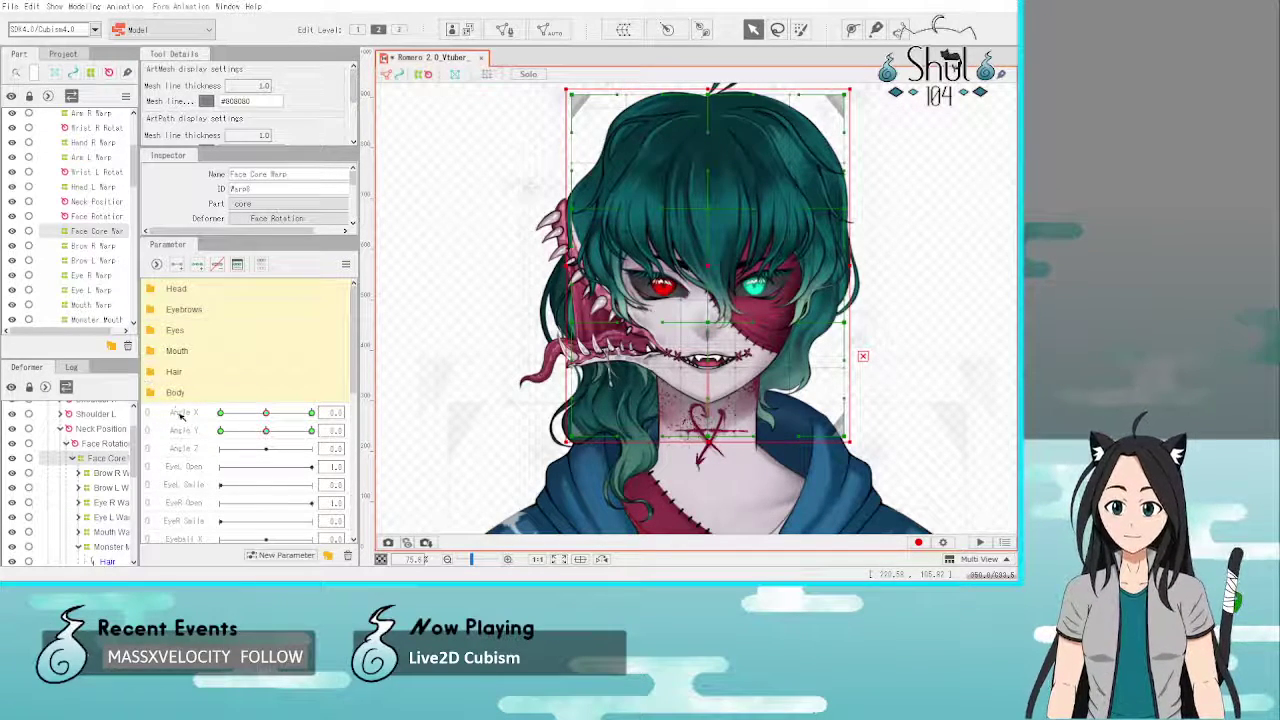
# Step: Move the Angle X, Angle Y and Angle Z parameters into the Head folder and expand the parameter folders
pyautogui.click(181, 415)
pyautogui.keyDown('ctrl'); pyautogui.click(189, 434); pyautogui.keyUp('ctrl')
pyautogui.keyDown('ctrl'); pyautogui.click(190, 446); pyautogui.keyUp('ctrl')
pyautogui.moveTo(190, 446)
pyautogui.mouseDown()
pyautogui.moveTo(180, 292)
pyautogui.moveTo(191, 292)
pyautogui.mouseUp()
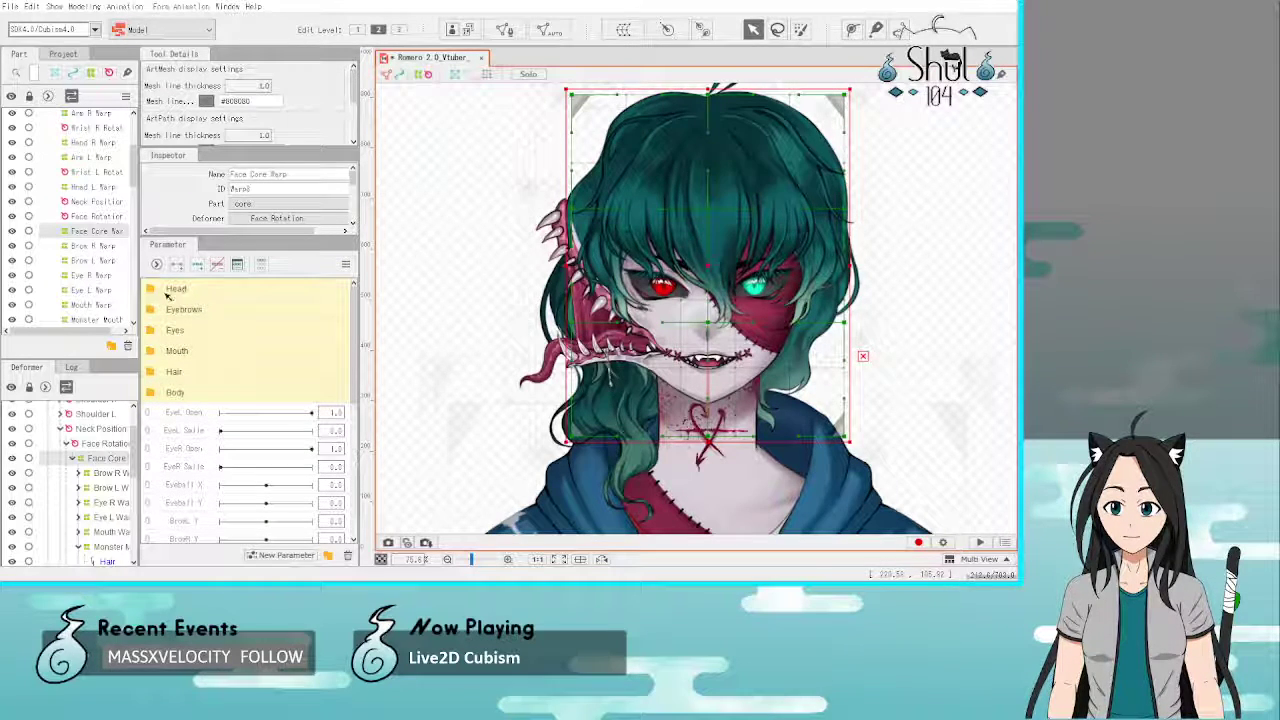
pyautogui.click(167, 288)
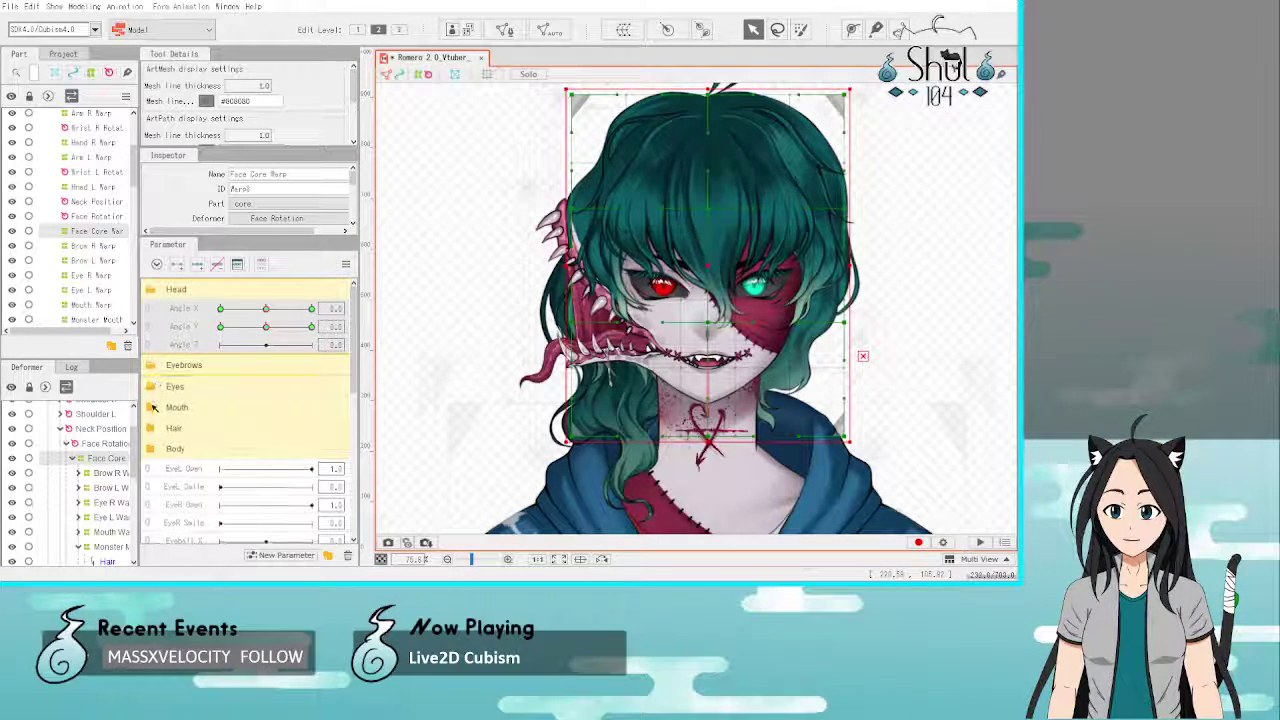
# Step: Move the eye parameters, from EyeL Open through Eyeball Y, into the Eyes folder
pyautogui.scroll(-3, 170, 333)
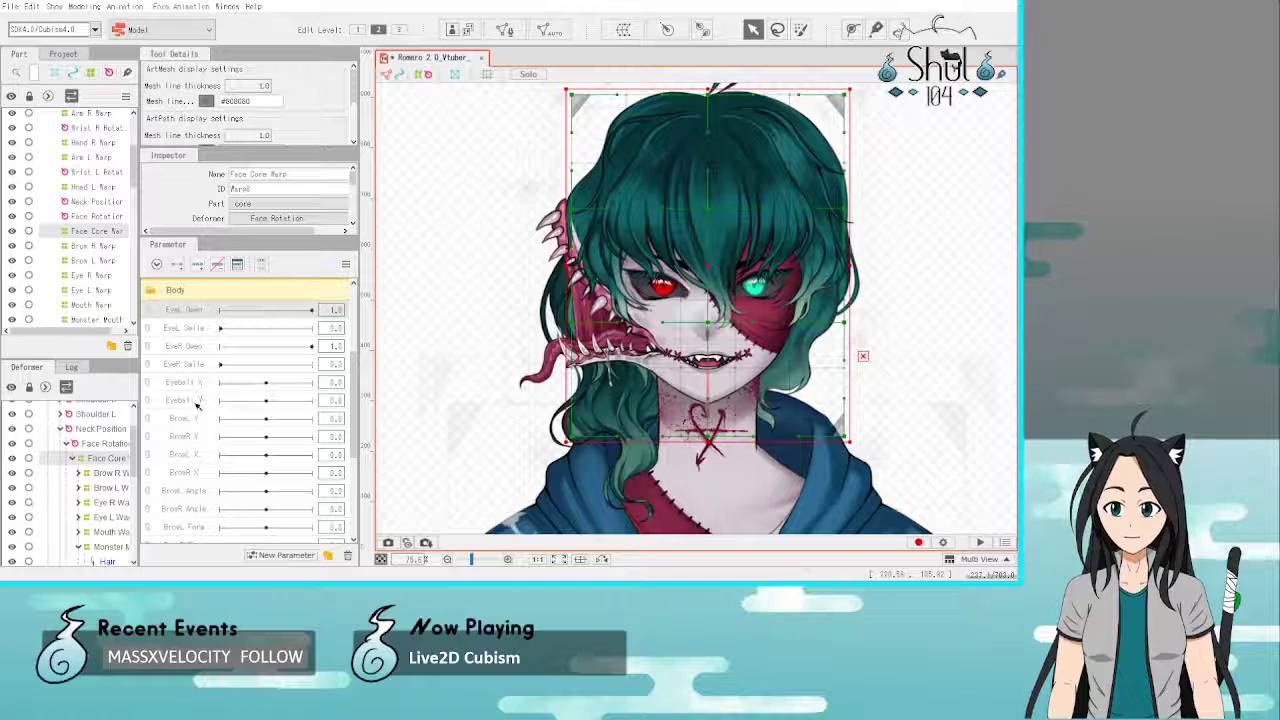
pyautogui.scroll(5, 195, 400)
pyautogui.click(193, 395)
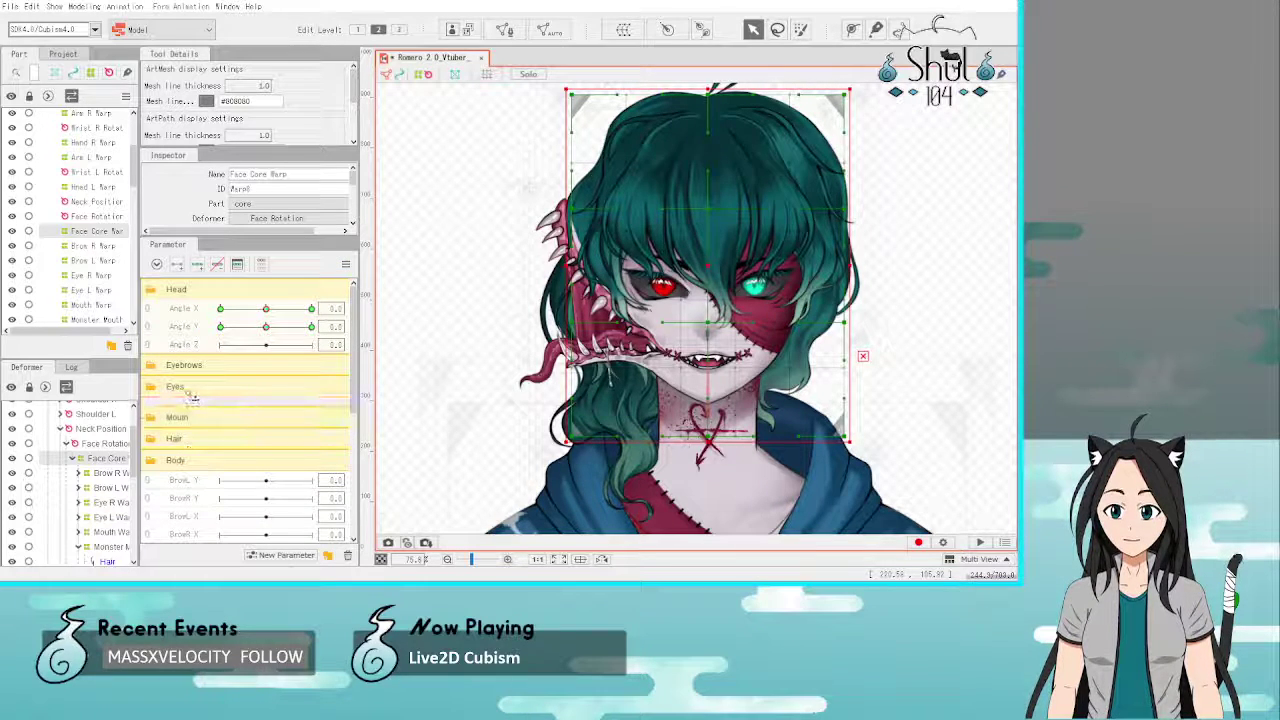
# Step: Move all the brow parameters, from BrowL Y through BrowR Form, into the Eyebrows folder
pyautogui.scroll(-3, 190, 400)
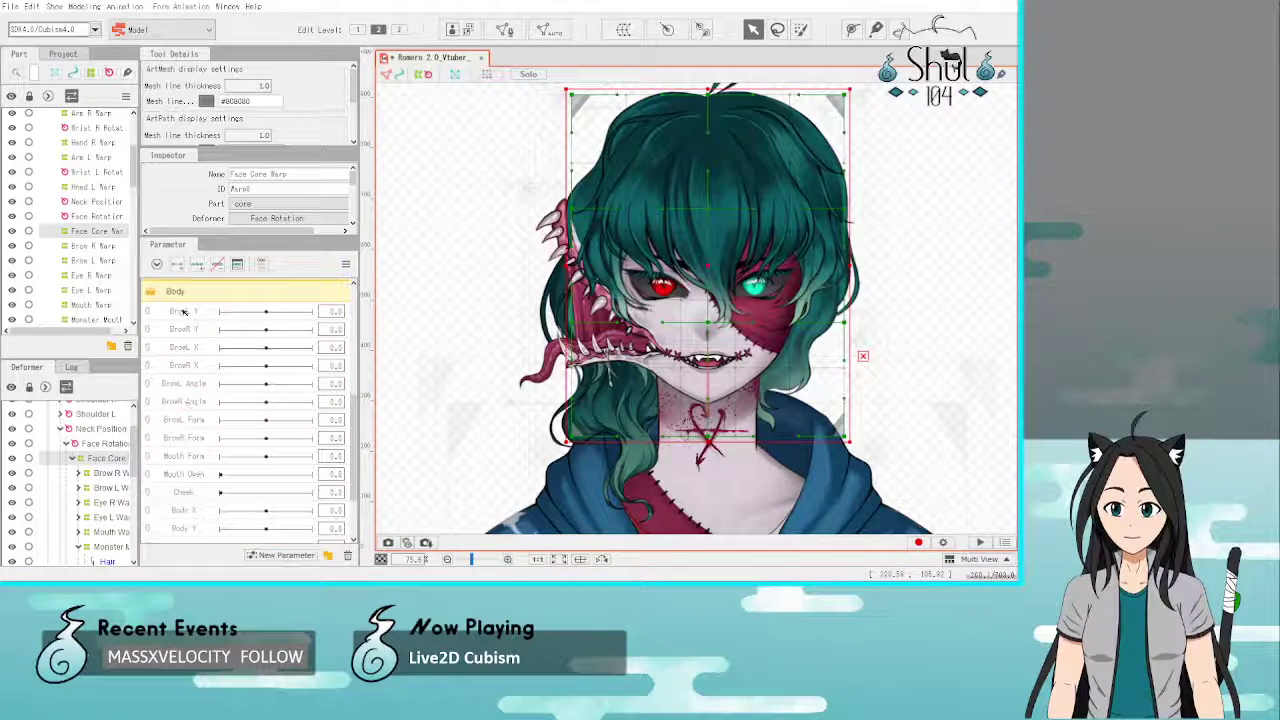
pyautogui.click(183, 312)
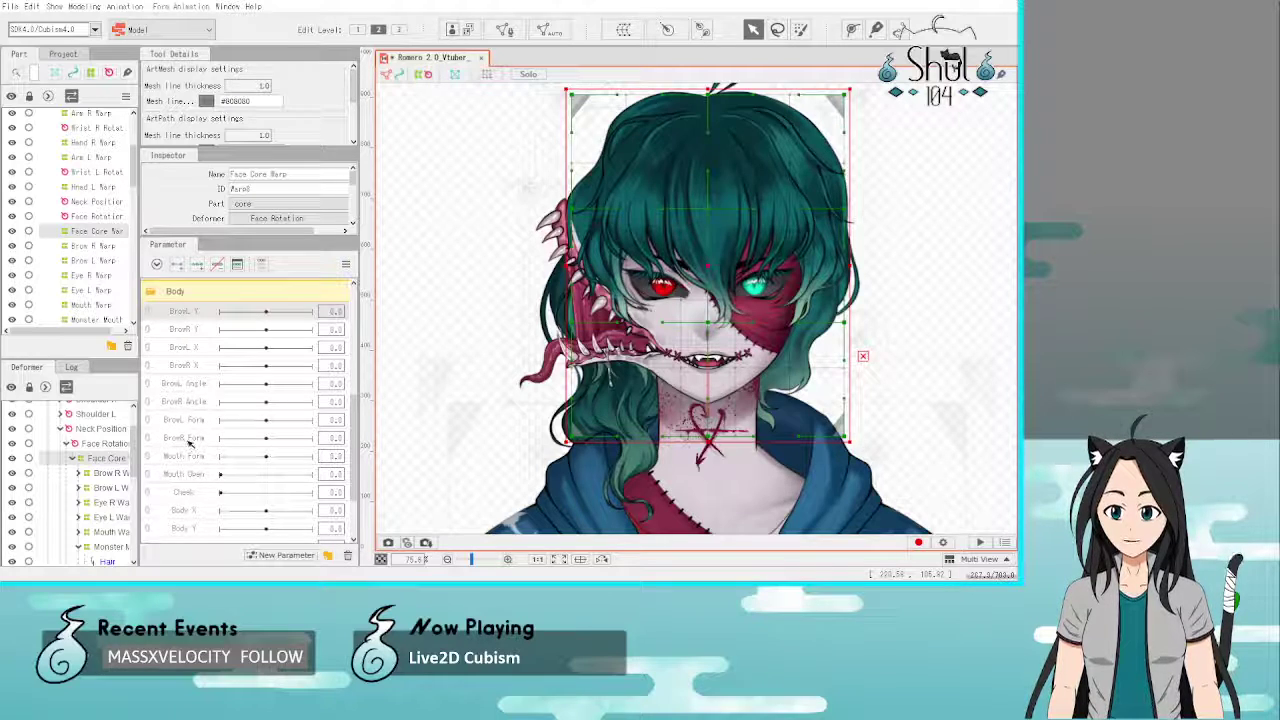
pyautogui.scroll(2, 196, 400)
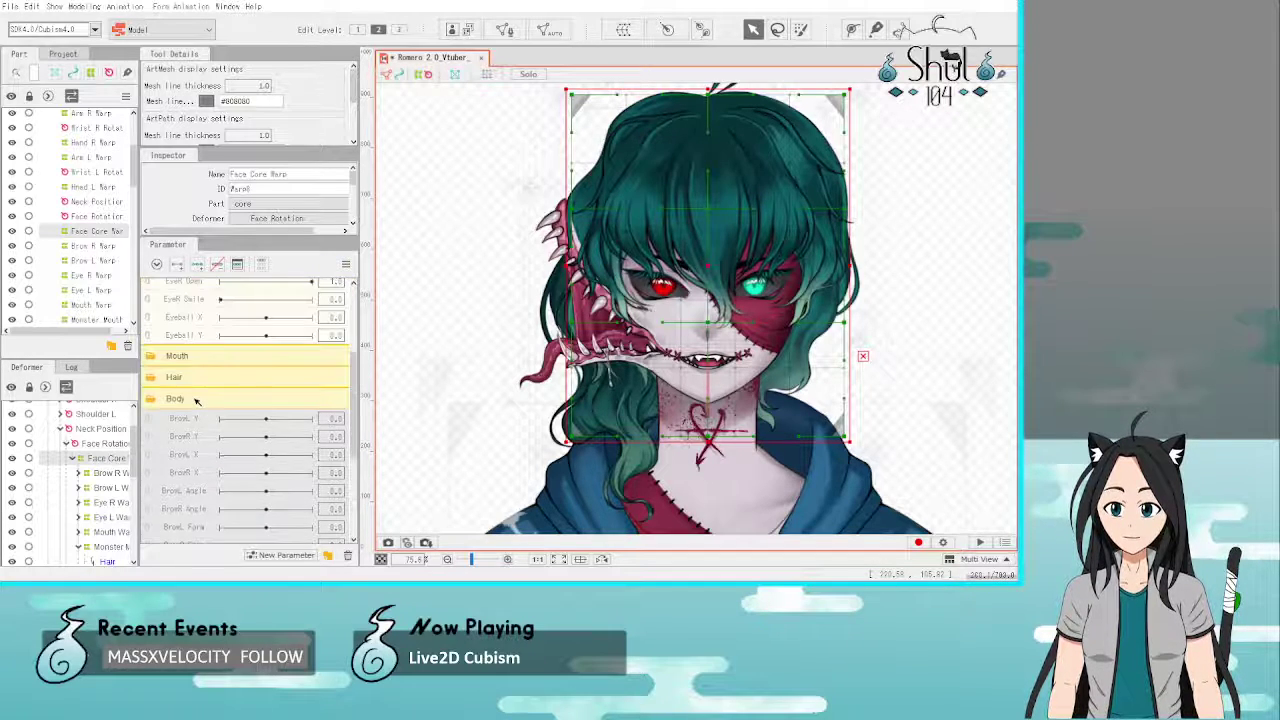
pyautogui.scroll(2, 195, 400)
pyautogui.moveTo(188, 530); pyautogui.dragTo(183, 309)
# Step: Move the Mouth Form and Mouth Open parameters into the Mouth folder
pyautogui.scroll(-4, 186, 310)
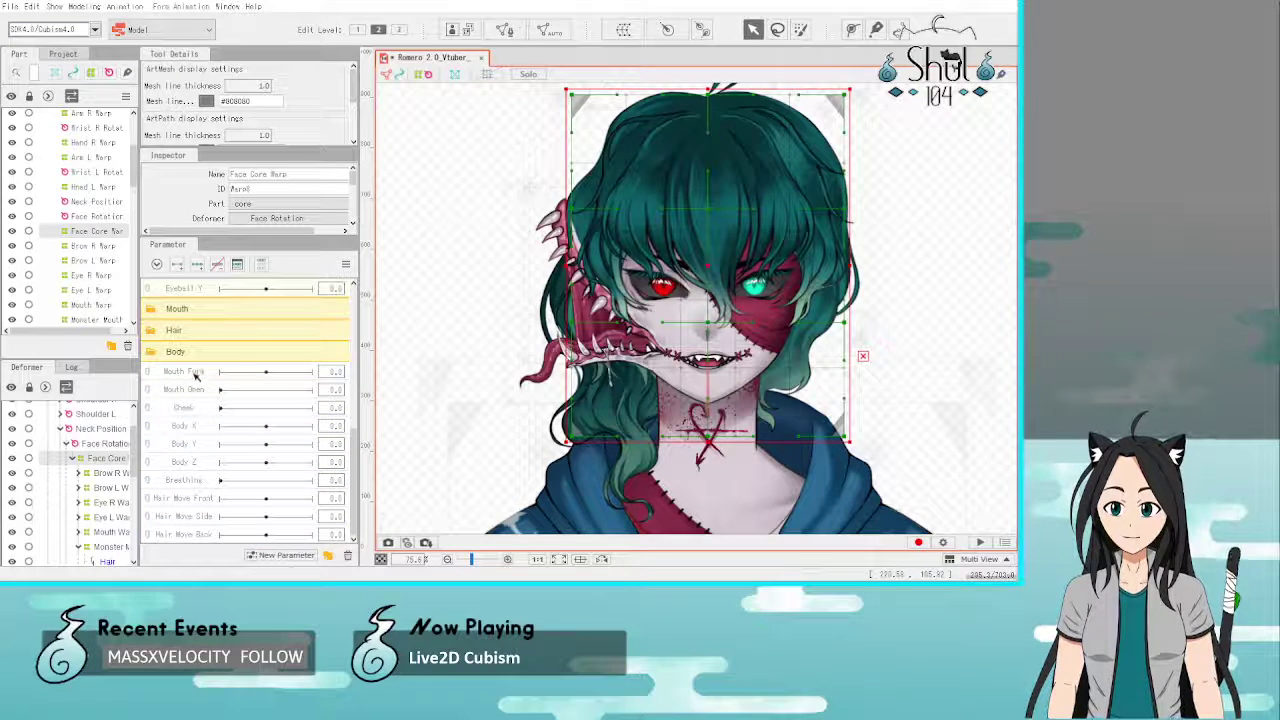
pyautogui.click(196, 374)
pyautogui.keyDown('shift'); pyautogui.click(195, 389); pyautogui.keyUp('shift')
pyautogui.moveTo(195, 386); pyautogui.dragTo(198, 343)
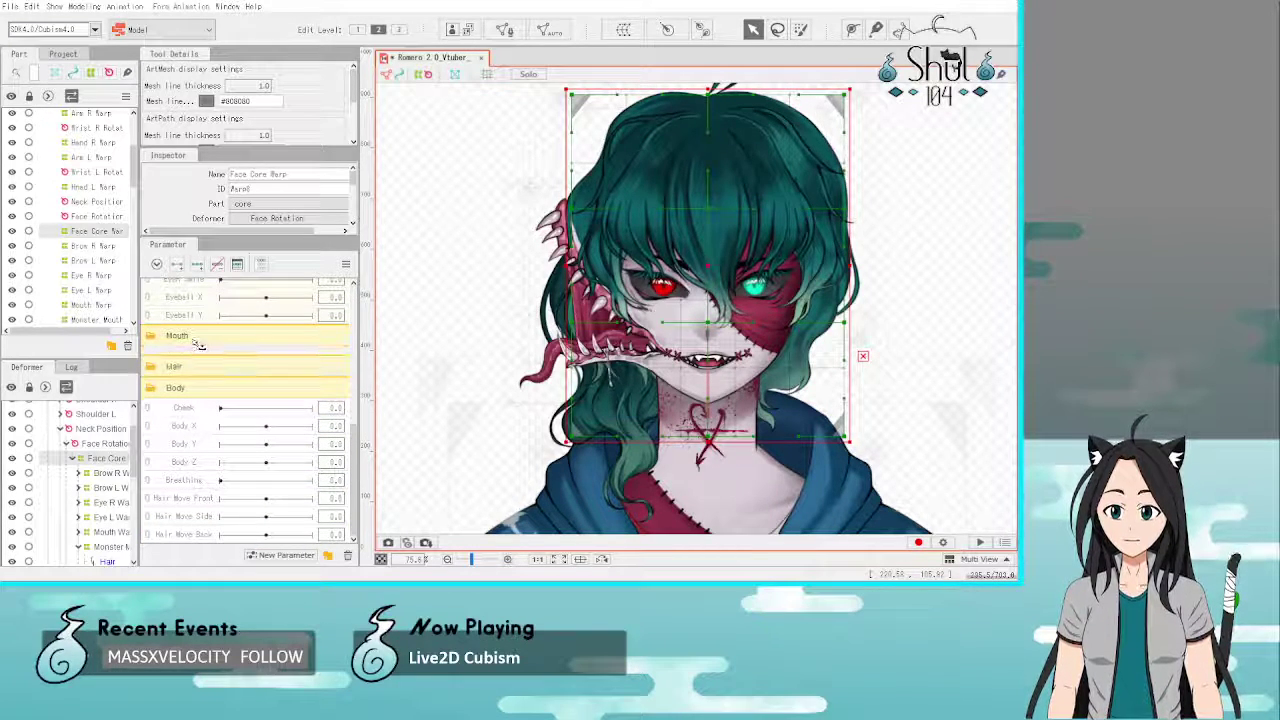
# Step: Move the Cheek through Breathing parameters into the Body folder, and the Hair Move Front, Side and Back parameters into the Hair folder
pyautogui.click(190, 435)
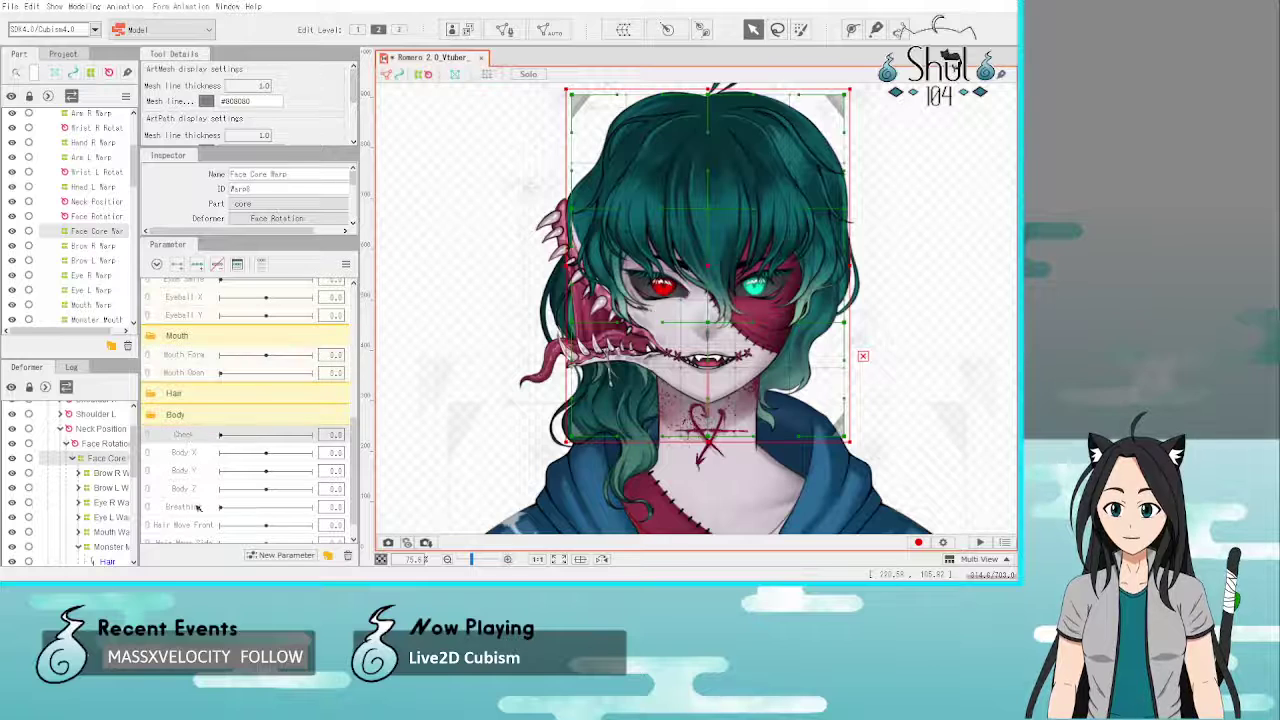
pyautogui.keyDown('shift'); pyautogui.click(196, 508); pyautogui.keyUp('shift')
pyautogui.moveTo(189, 433); pyautogui.dragTo(187, 478)
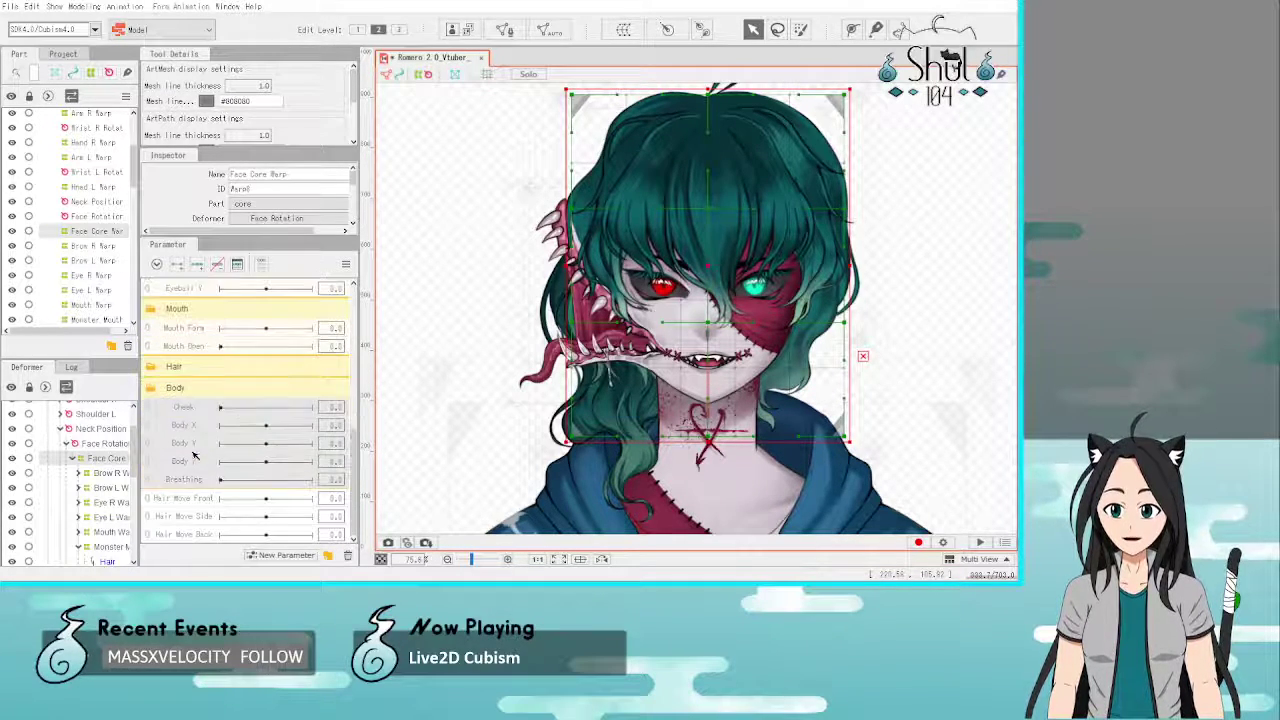
pyautogui.keyDown('shift'); pyautogui.click(183, 535); pyautogui.keyUp('shift')
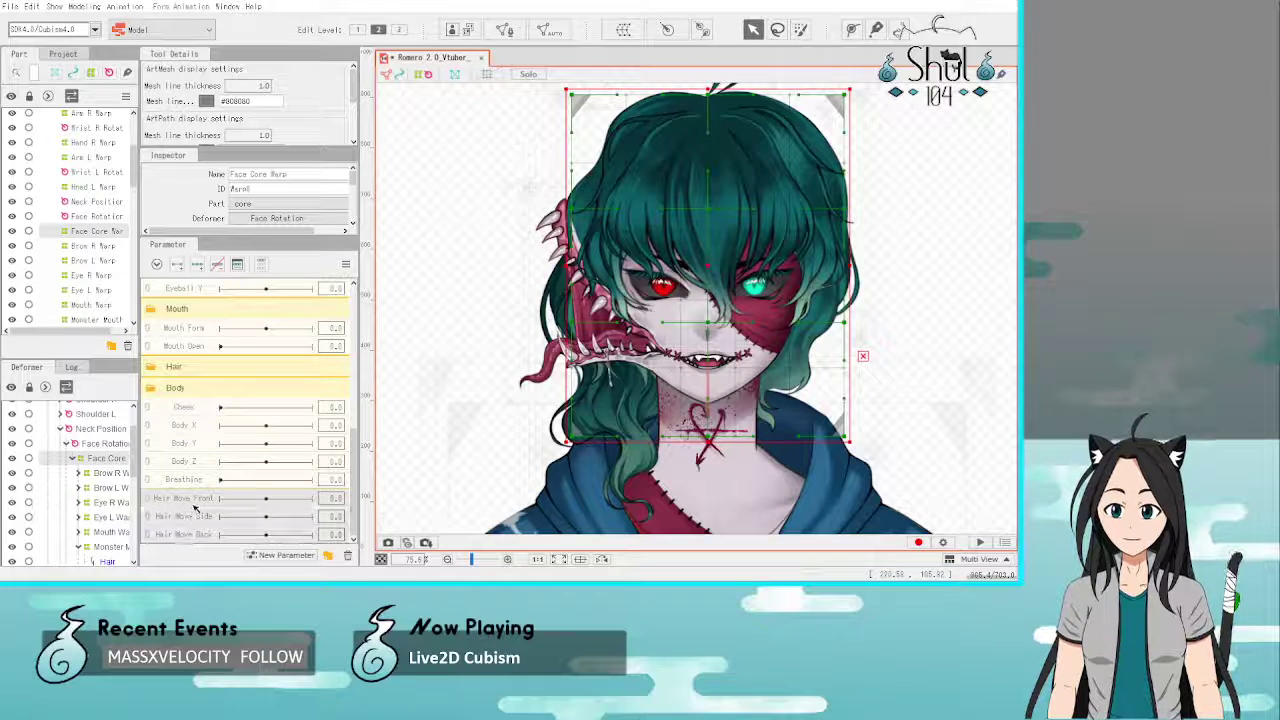
pyautogui.moveTo(194, 508); pyautogui.dragTo(192, 411)
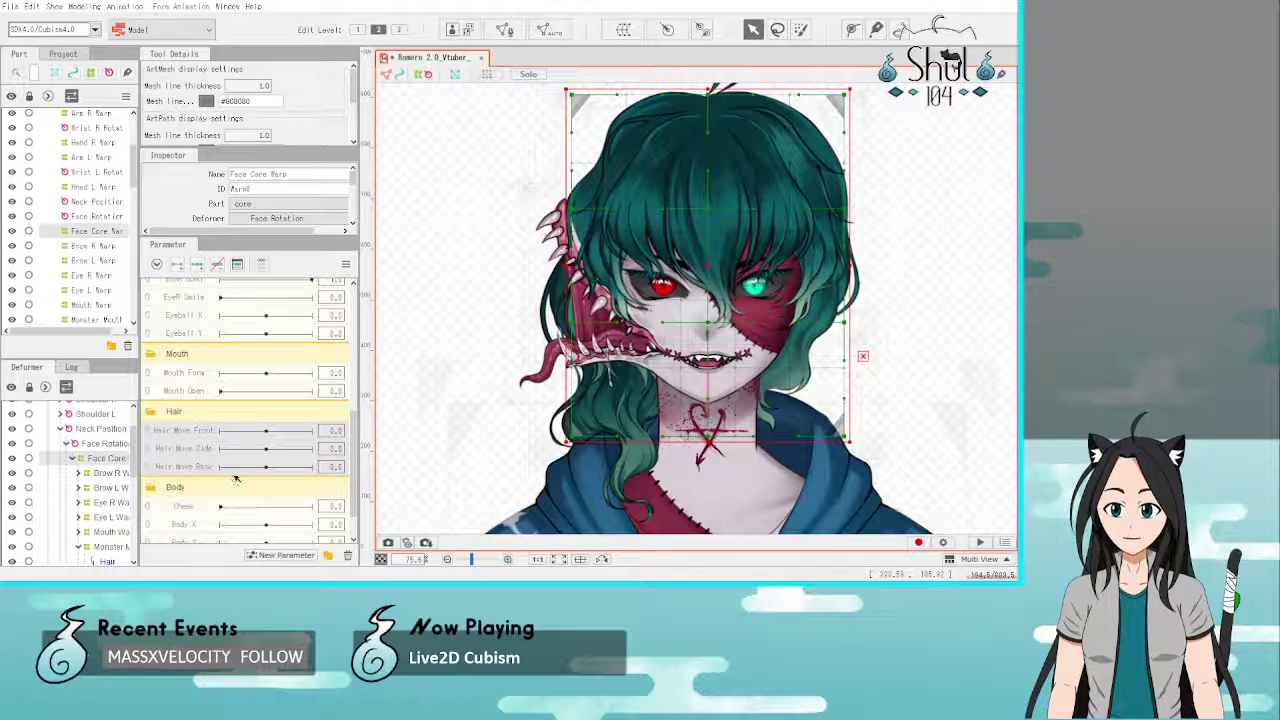
# Step: Reorder the Eyes folder with Eyeball X and Eyeball Y first, followed by the EyeR Open and Smile parameters above the EyeL ones
pyautogui.scroll(-2, 230, 489)
pyautogui.scroll(4, 227, 491)
pyautogui.scroll(2, 228, 490)
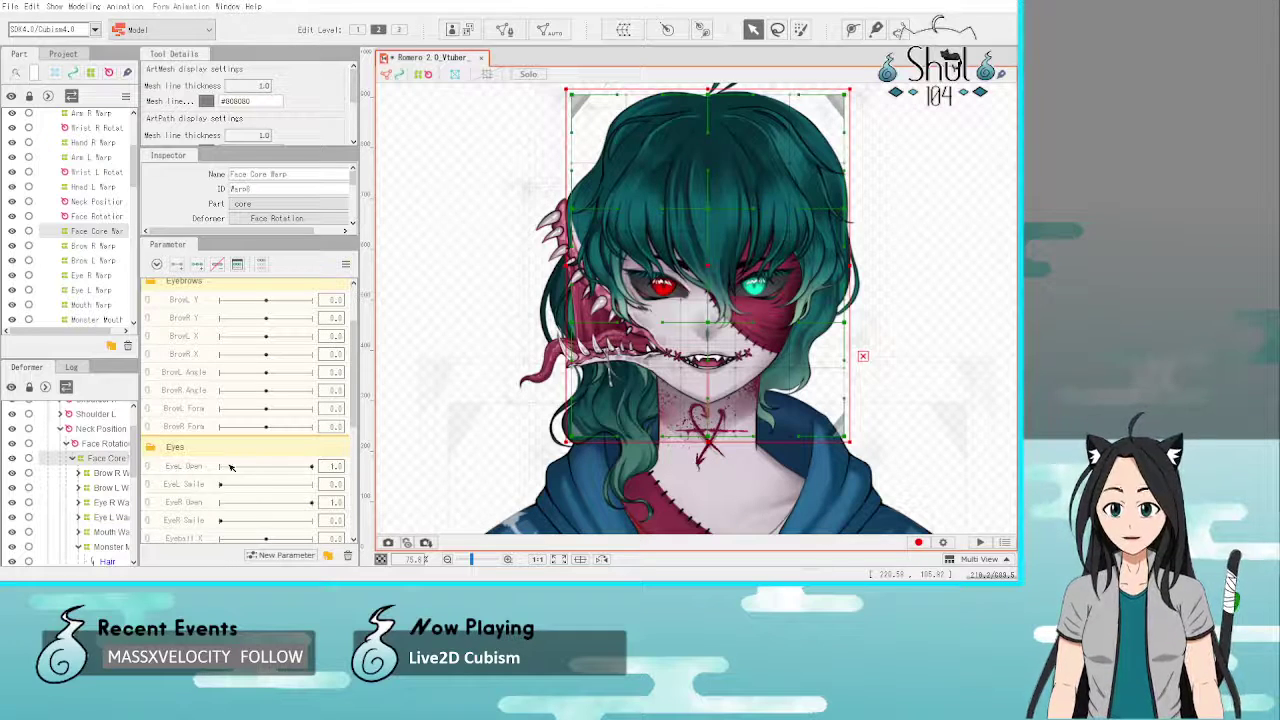
pyautogui.scroll(-2, 226, 480)
pyautogui.click(192, 449)
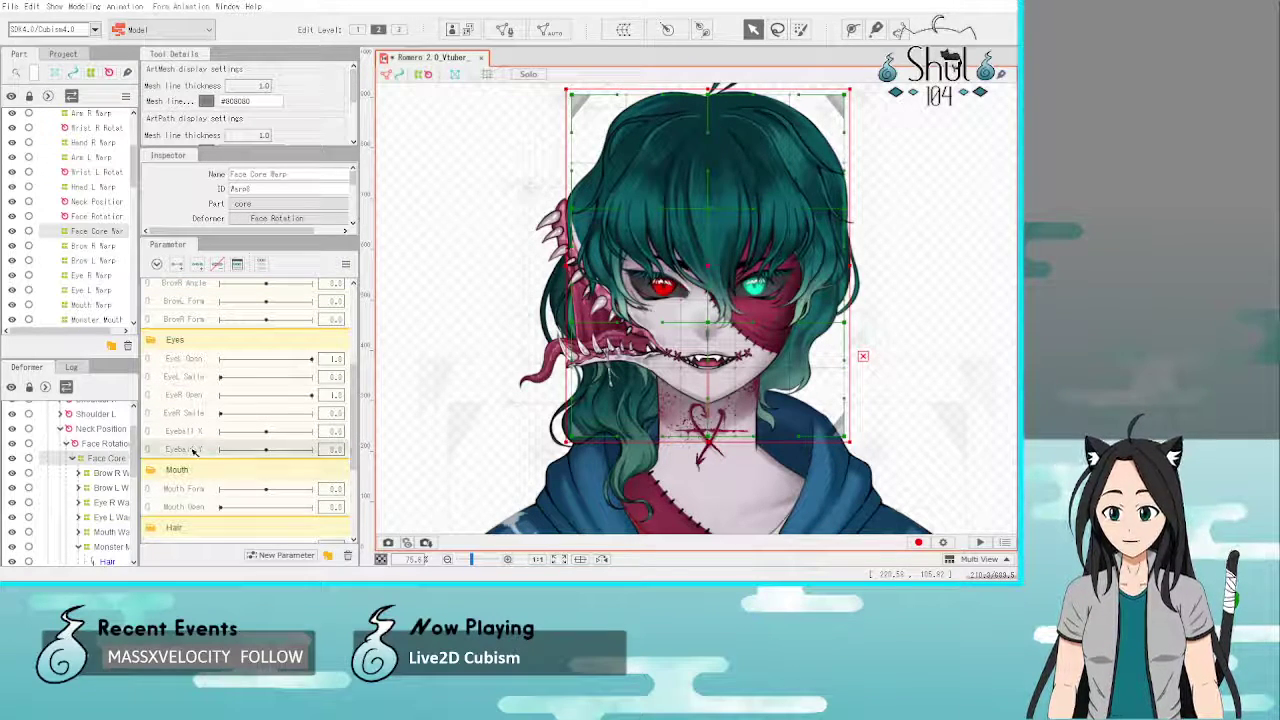
pyautogui.click(194, 433)
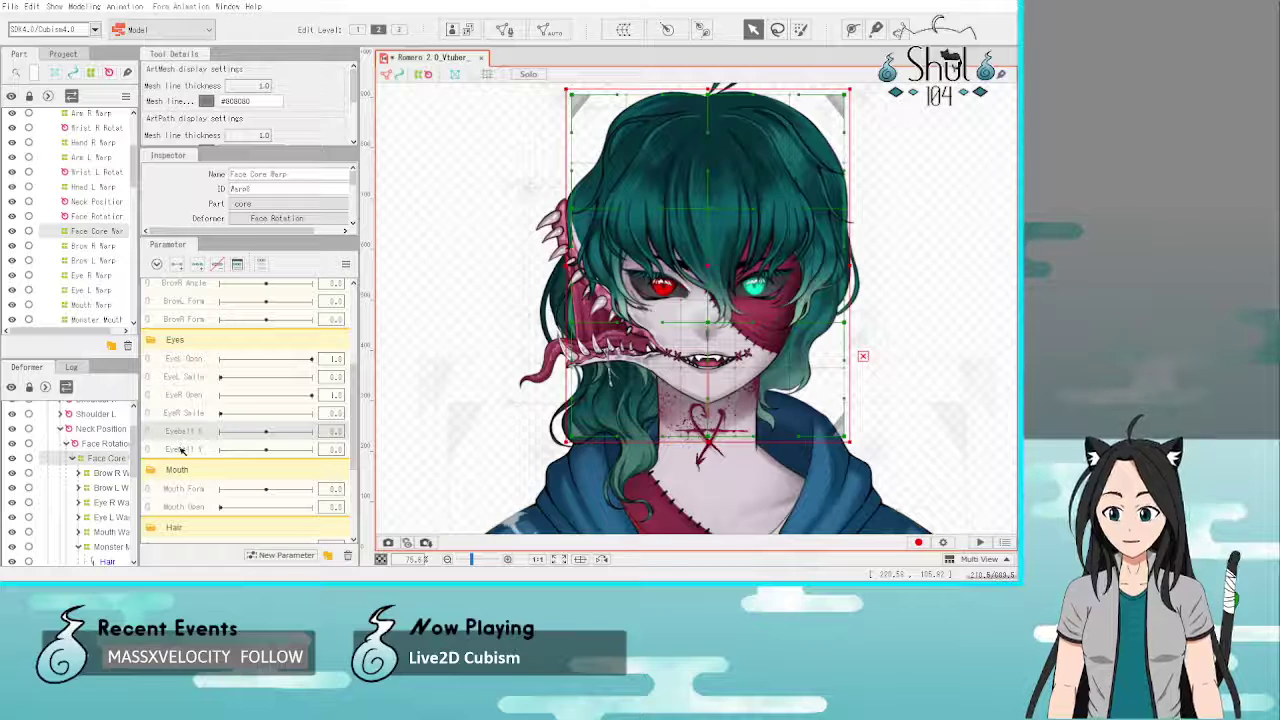
pyautogui.keyDown('shift'); pyautogui.click(185, 451); pyautogui.keyUp('shift')
pyautogui.moveTo(186, 438); pyautogui.dragTo(184, 359)
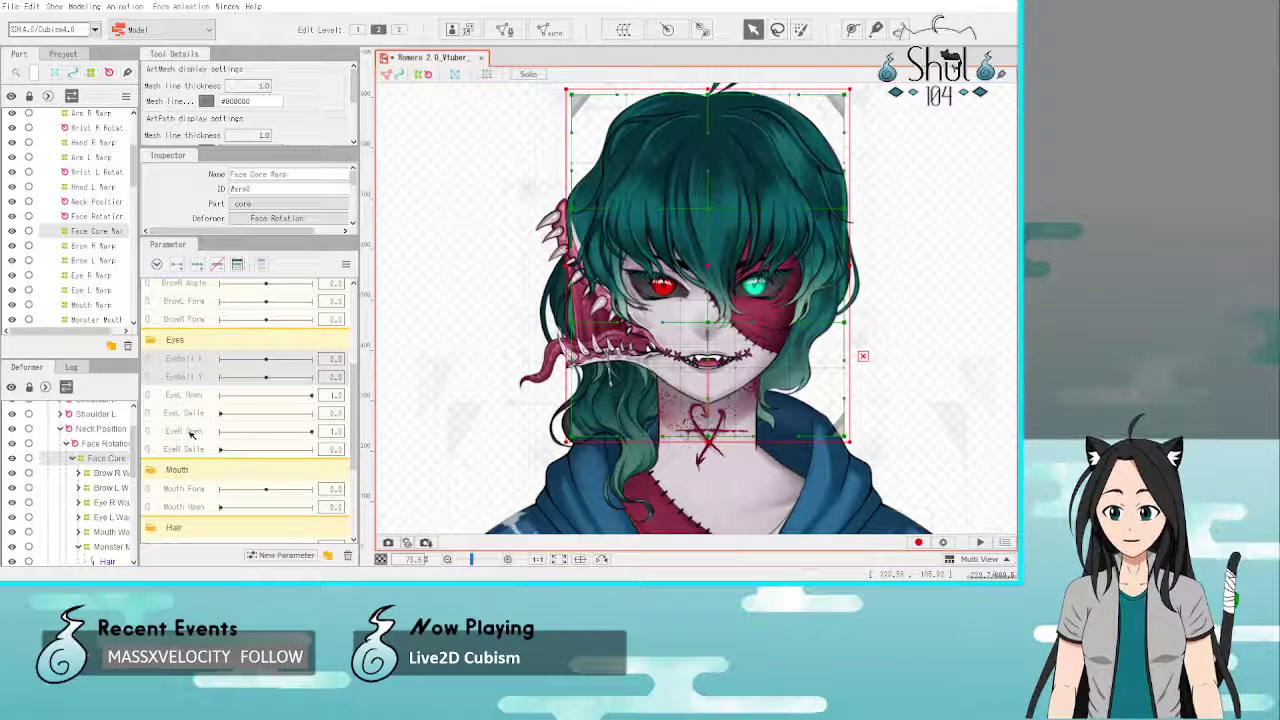
pyautogui.click(190, 432)
pyautogui.keyDown('shift'); pyautogui.click(185, 449); pyautogui.keyUp('shift')
pyautogui.moveTo(185, 449); pyautogui.dragTo(192, 391)
# Step: Reorder the Eyebrows folder to BrowR X, BrowR Y, BrowL X, BrowL Y, with BrowR Angle and BrowR Form each placed above their BrowL counterparts
pyautogui.scroll(3, 216, 452)
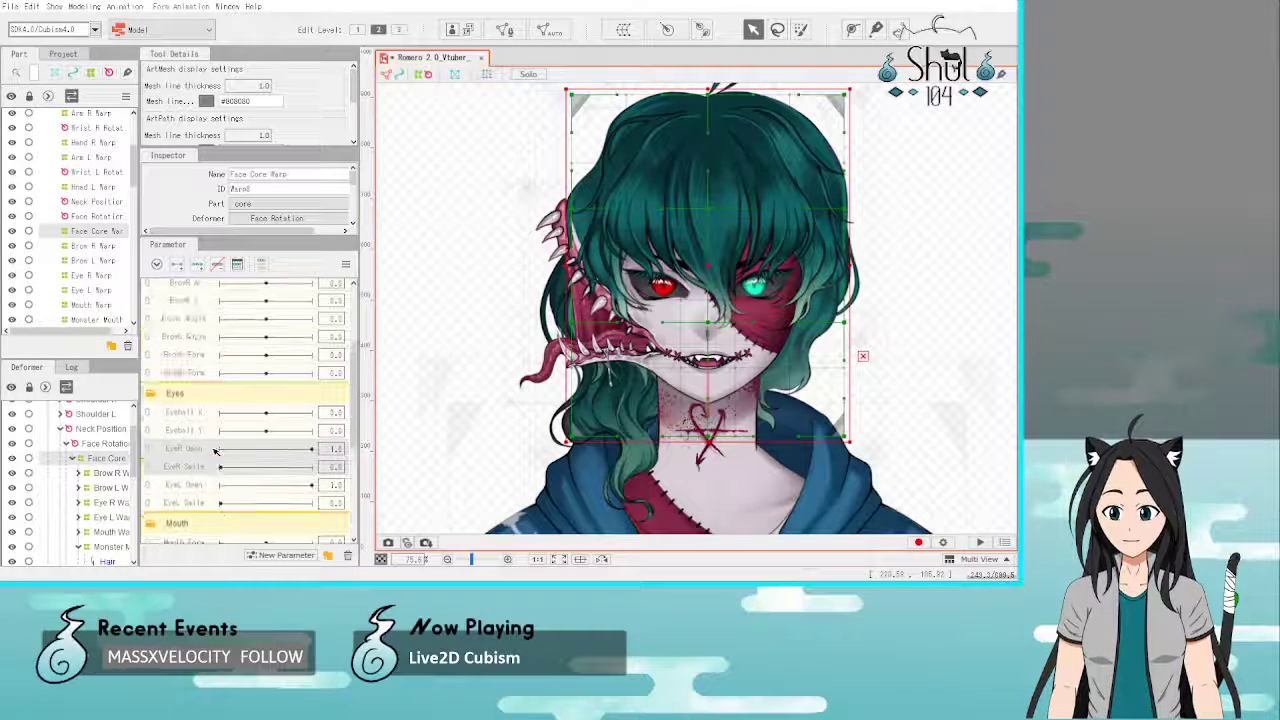
pyautogui.scroll(2, 215, 452)
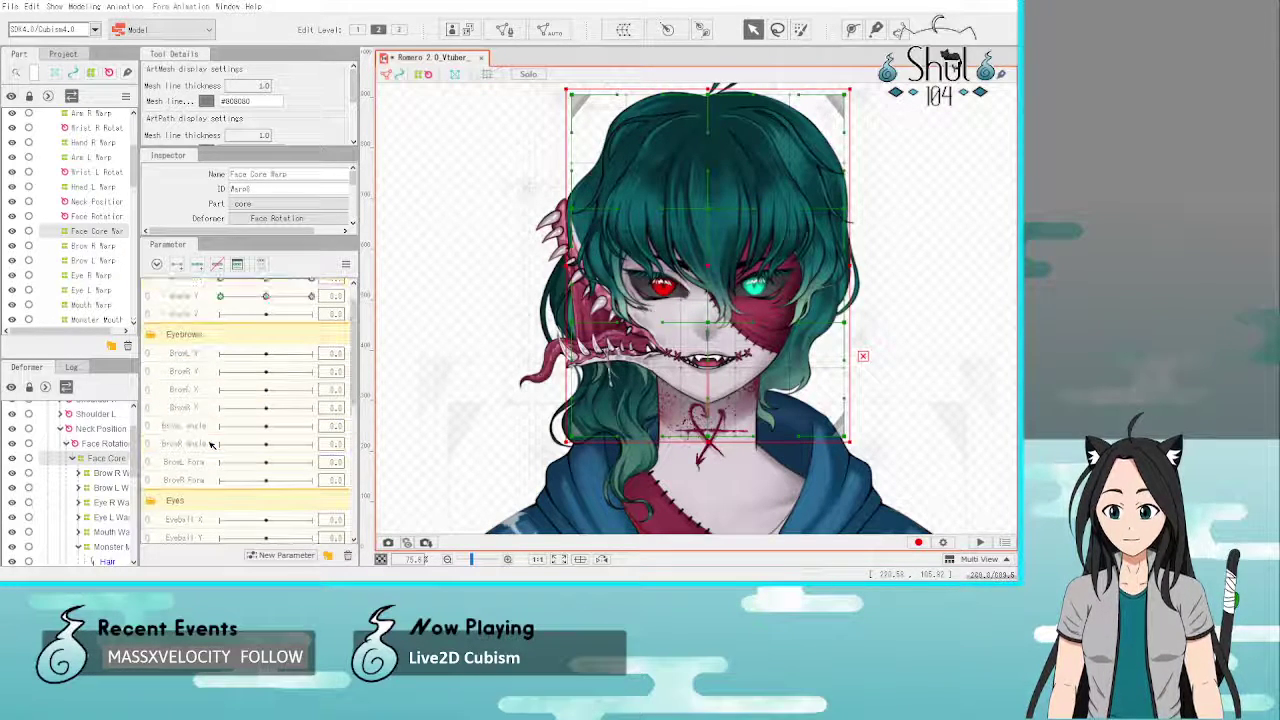
pyautogui.moveTo(194, 411); pyautogui.dragTo(193, 359)
pyautogui.moveTo(199, 410); pyautogui.dragTo(190, 363)
pyautogui.click(195, 391)
pyautogui.keyDown('shift'); pyautogui.click(196, 400); pyautogui.keyUp('shift')
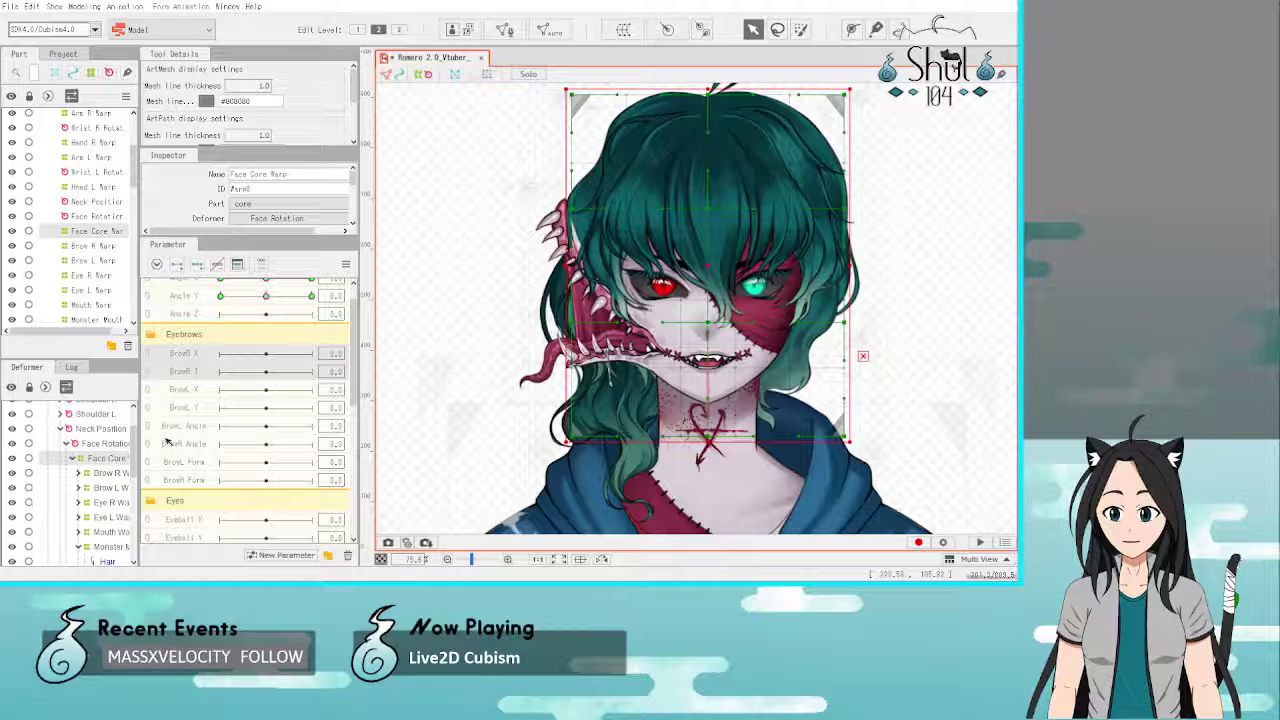
pyautogui.moveTo(196, 443)
pyautogui.mouseDown()
pyautogui.moveTo(193, 427)
pyautogui.moveTo(195, 460)
pyautogui.mouseUp()
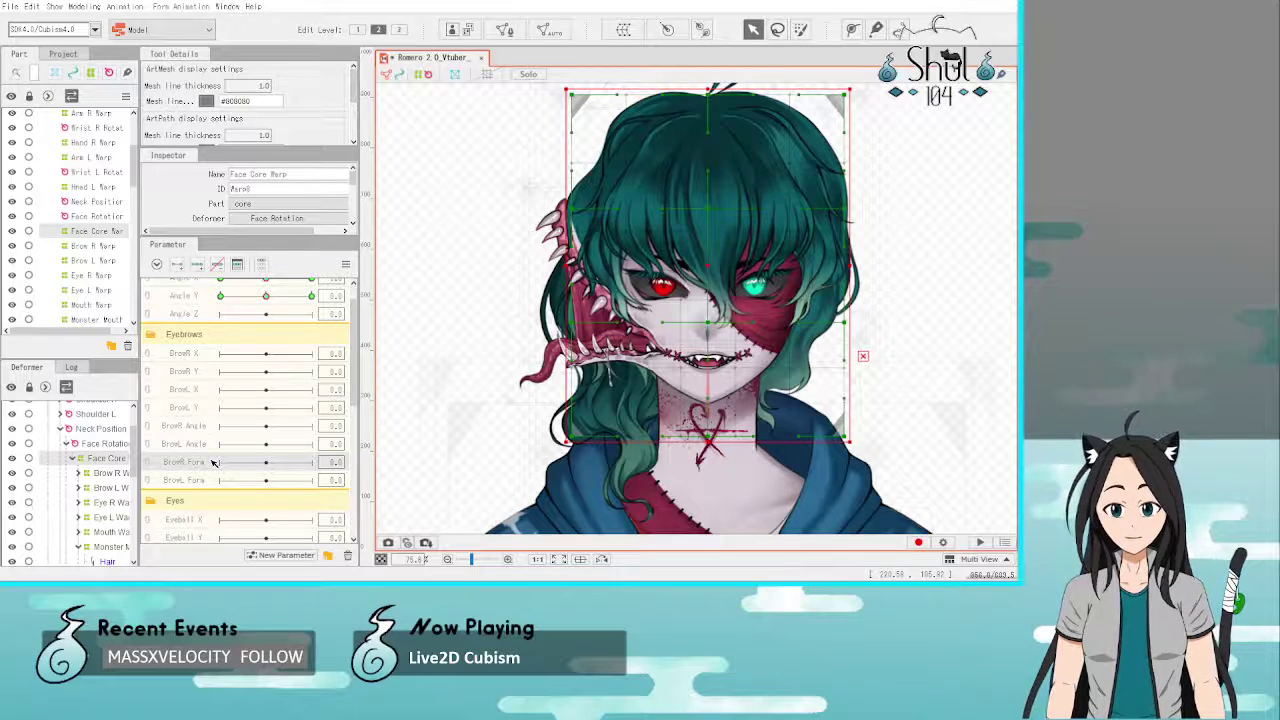
# Step: Set Angle X to -30 and shift the Face Core Warp's central nose, forehead and chin points left to turn the face
pyautogui.scroll(-5, 218, 457)
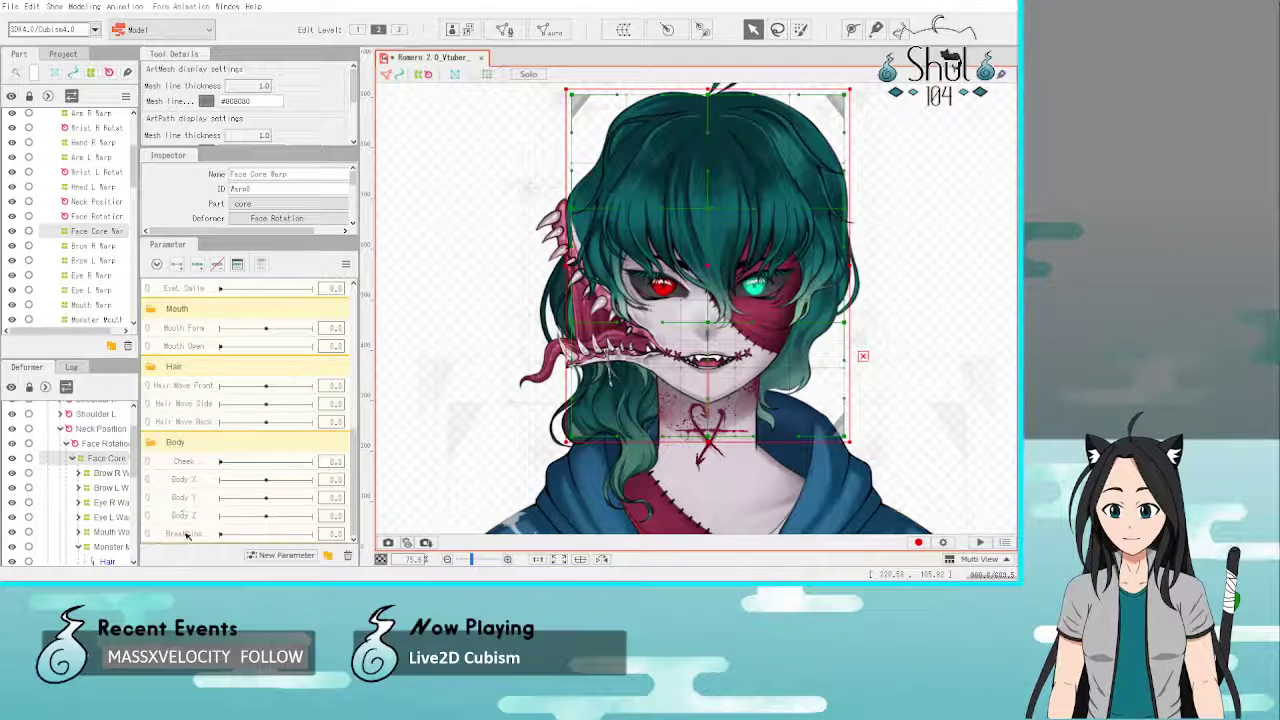
pyautogui.scroll(4, 203, 448)
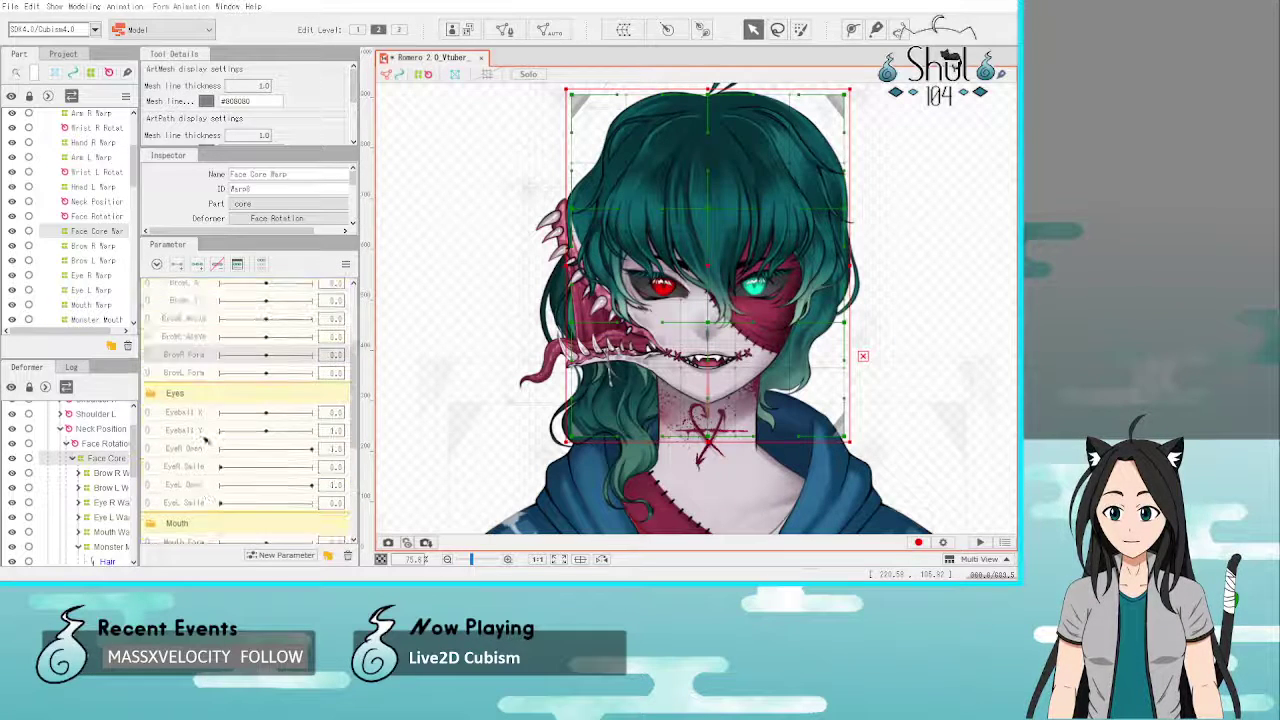
pyautogui.scroll(3, 205, 439)
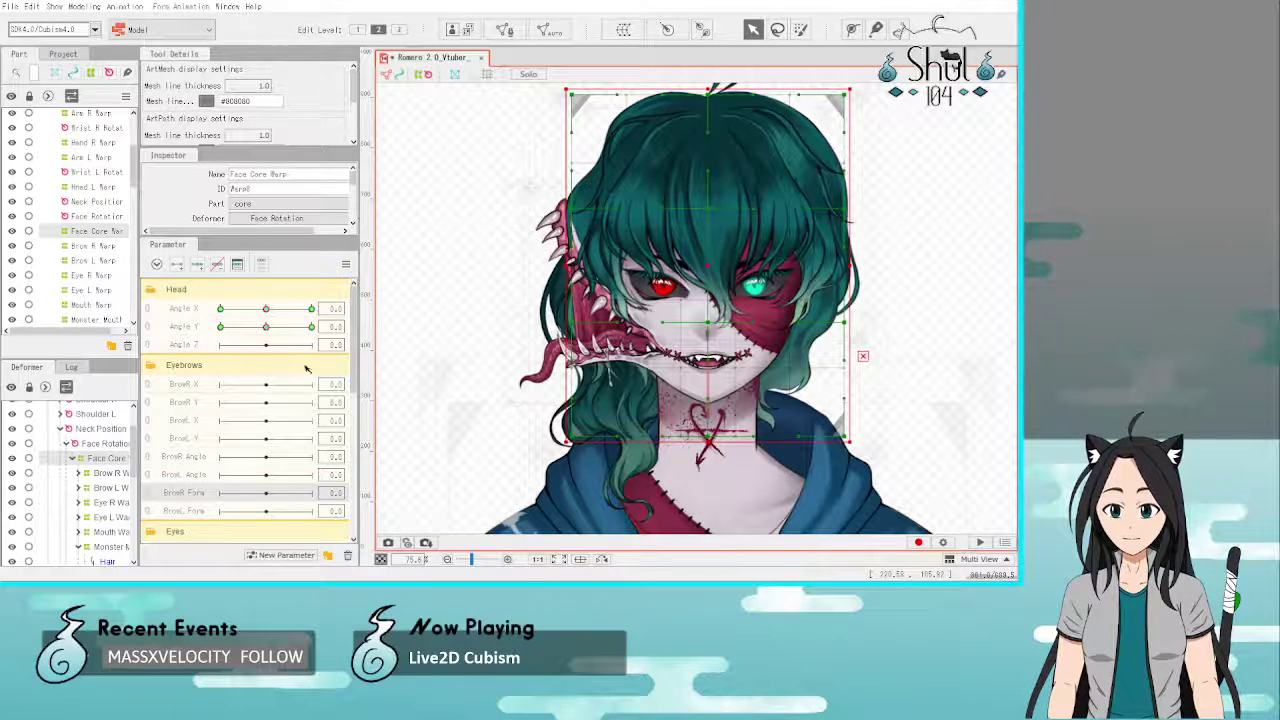
pyautogui.click(221, 311)
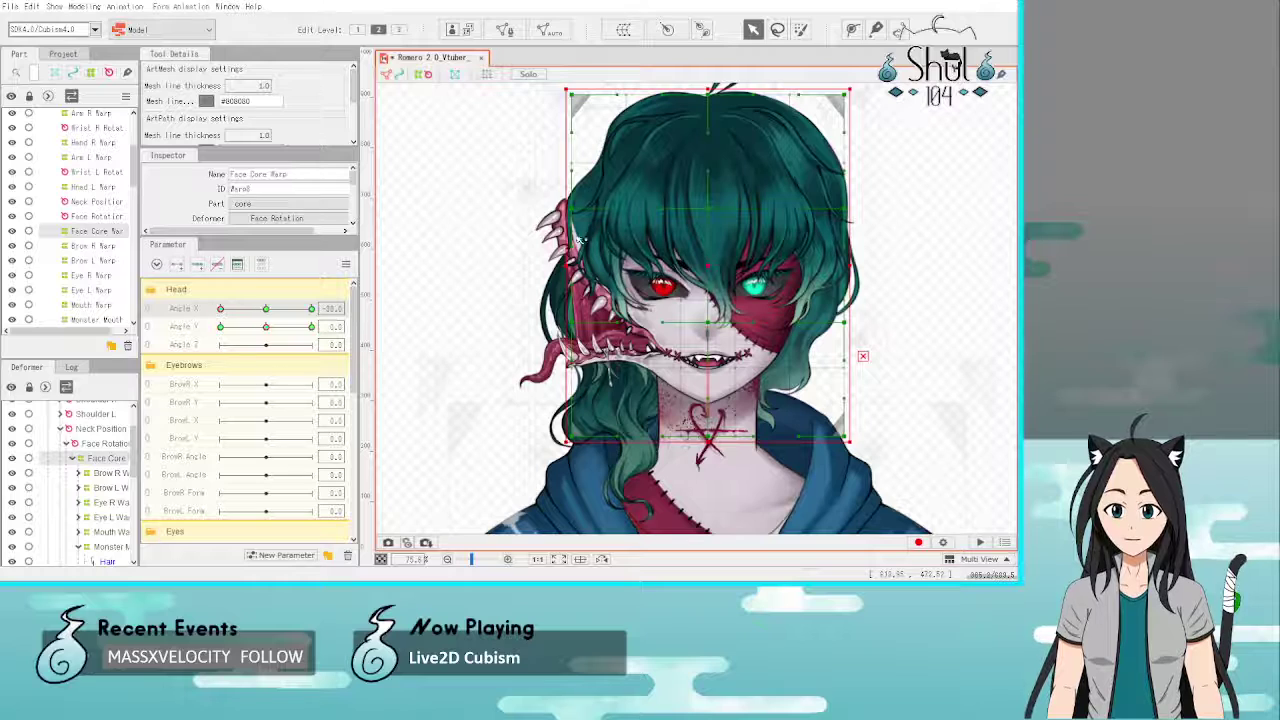
pyautogui.moveTo(708, 322); pyautogui.dragTo(643, 327)
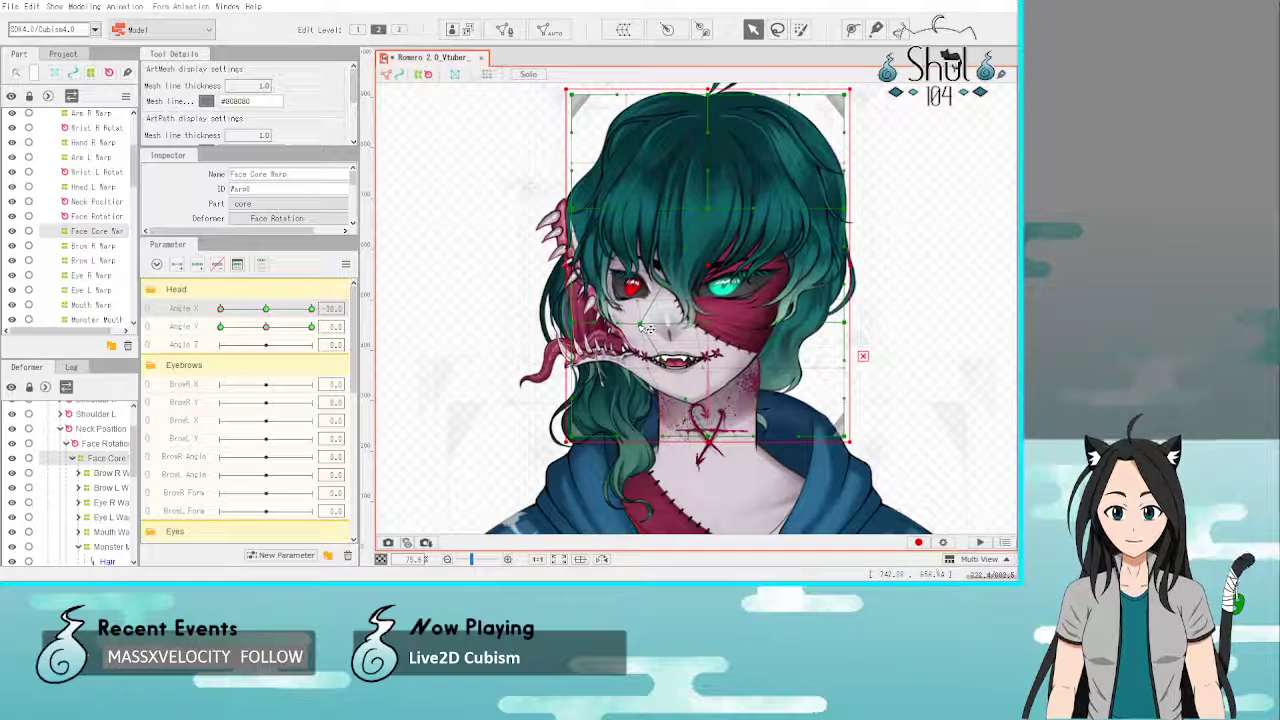
pyautogui.moveTo(708, 209); pyautogui.dragTo(661, 212)
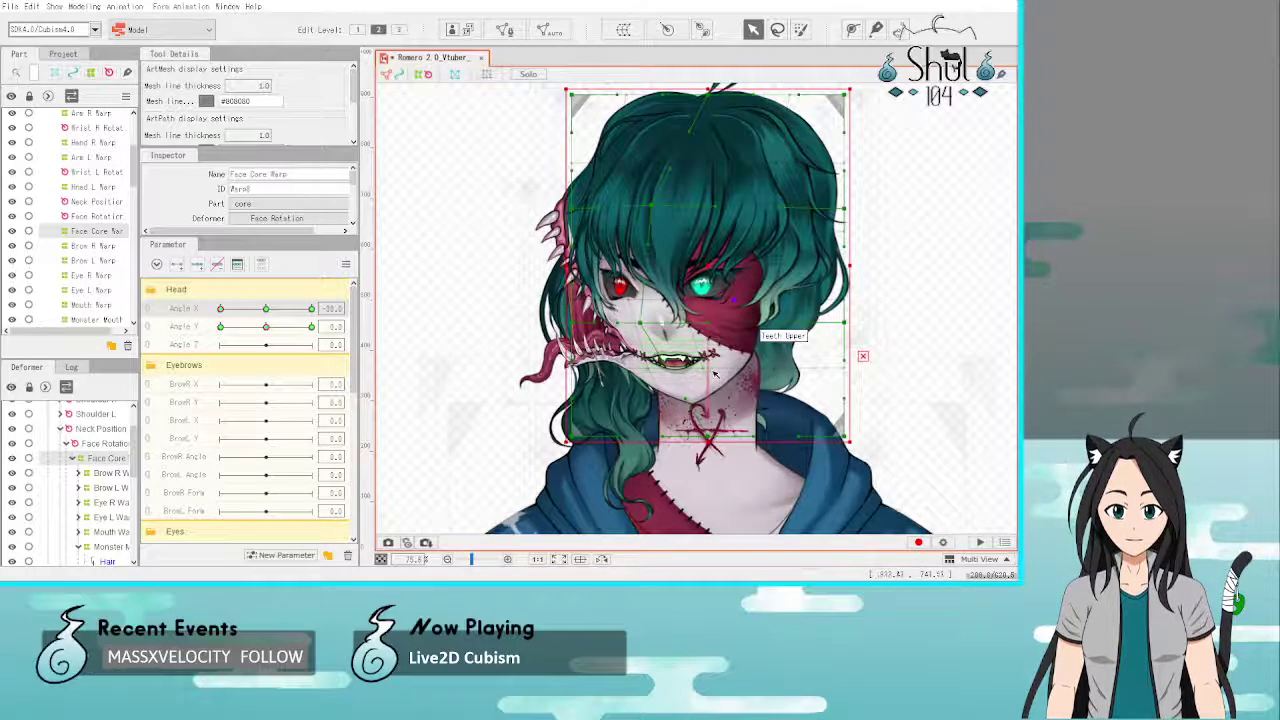
pyautogui.moveTo(710, 438); pyautogui.dragTo(672, 438)
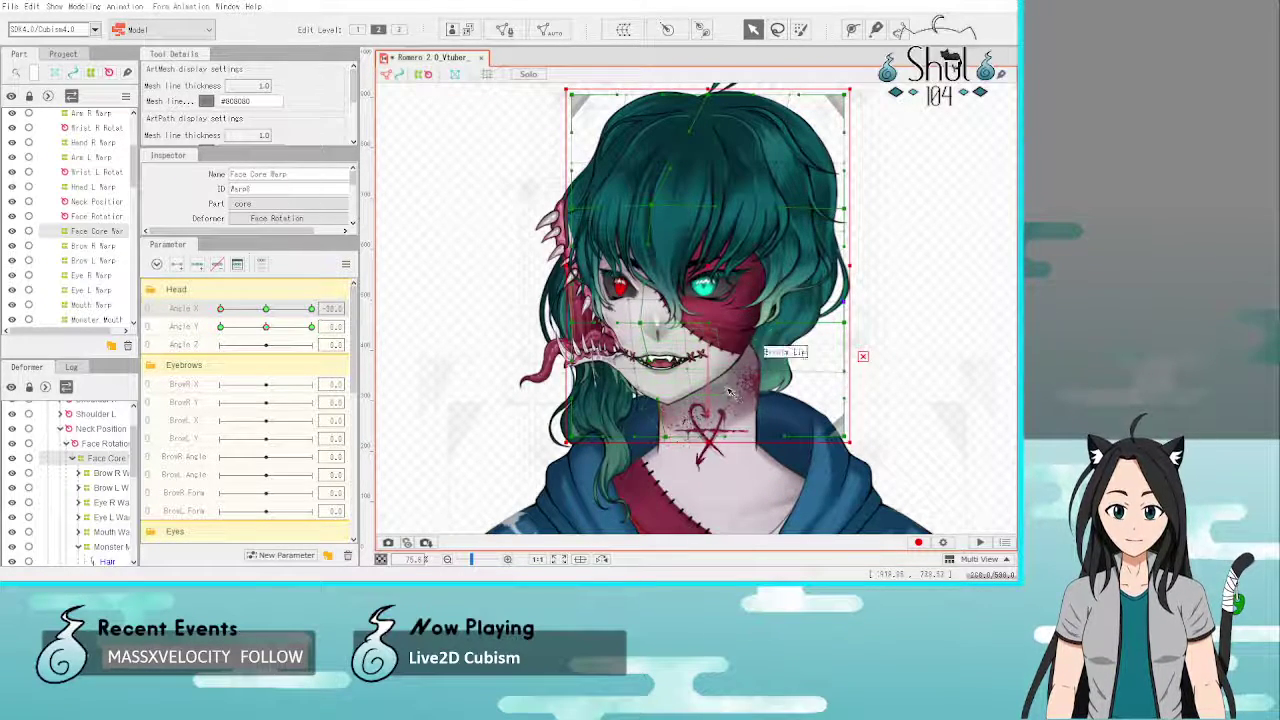
# Step: Stretch the neck mesh well upward behind the face and slightly downward at its base, and deselect it
pyautogui.click(751, 464)
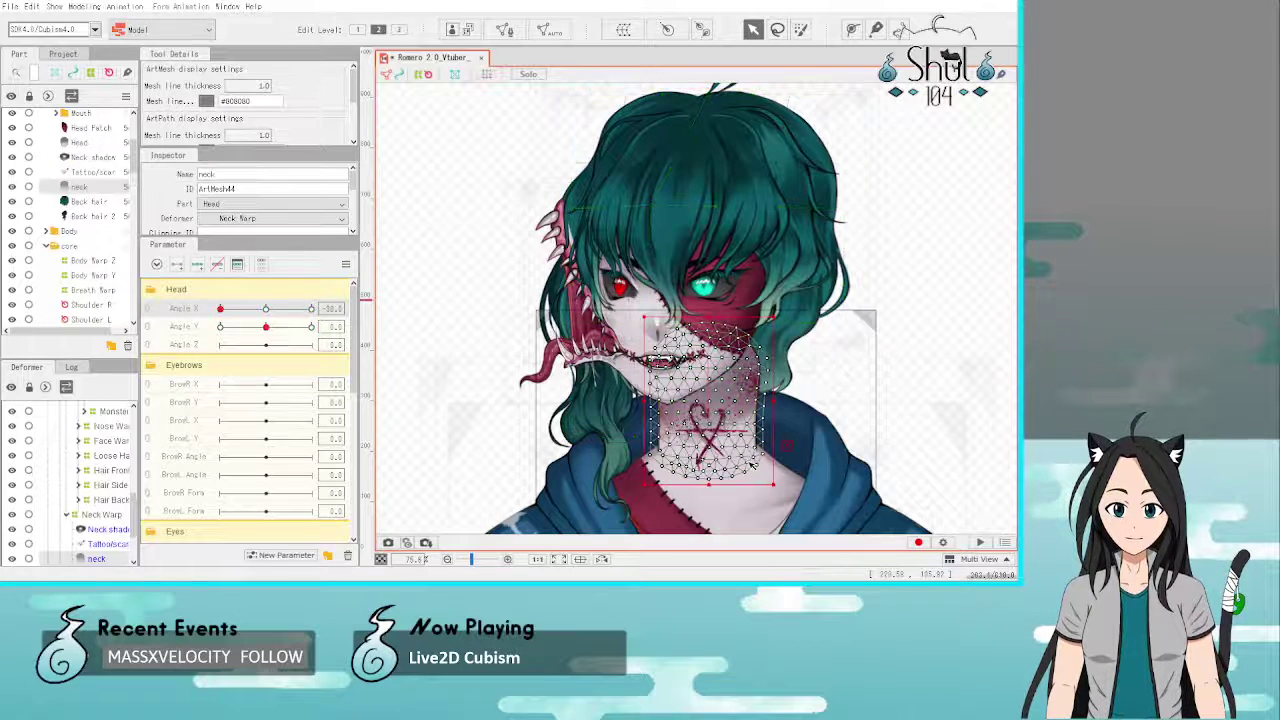
pyautogui.moveTo(716, 309); pyautogui.dragTo(723, 226)
pyautogui.moveTo(709, 485); pyautogui.dragTo(709, 498)
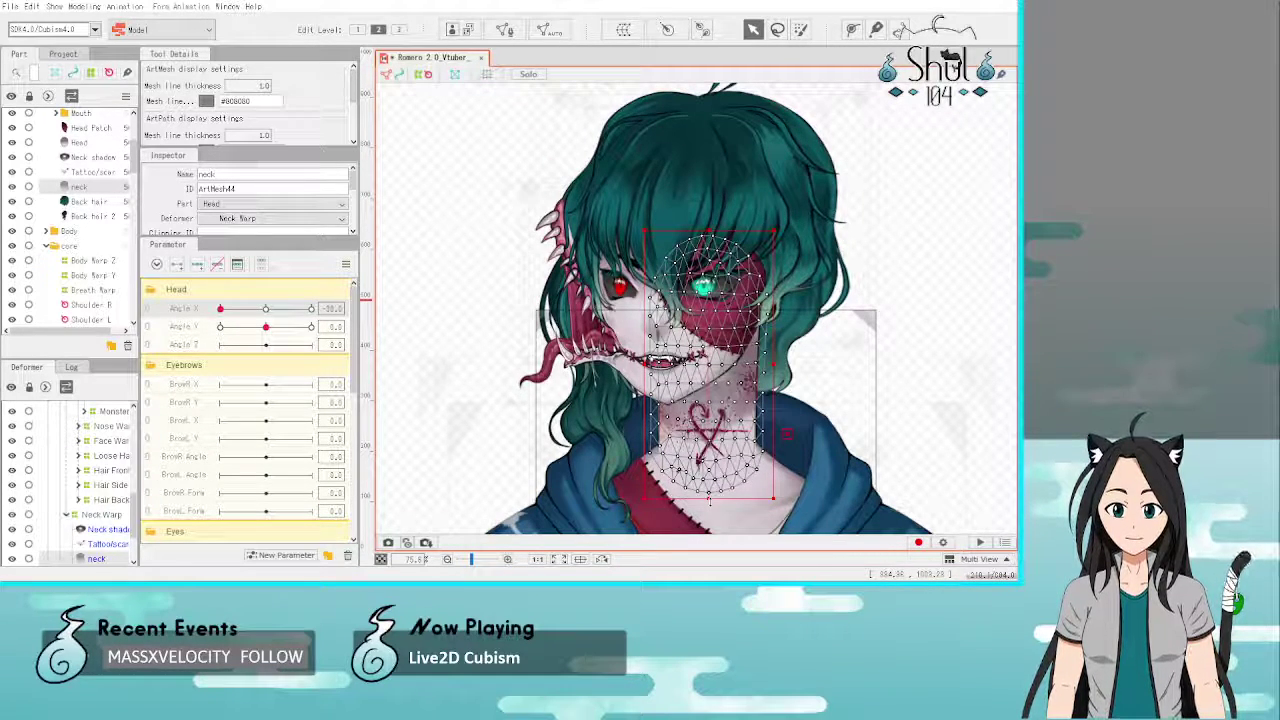
pyautogui.click(988, 153)
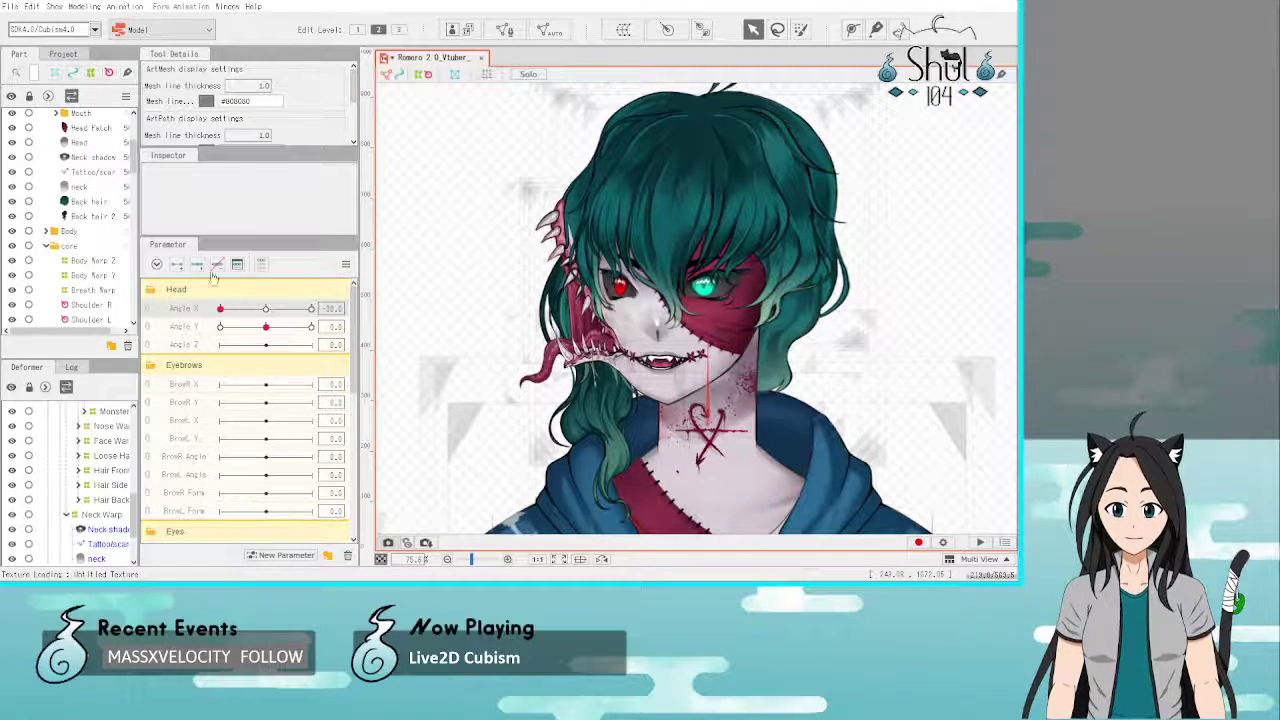
# Step: Preview the Angle X turn, reselect the Face Core Warp at -30, and shift its central crown and forehead points further left
pyautogui.moveTo(220, 309); pyautogui.dragTo(183, 311)
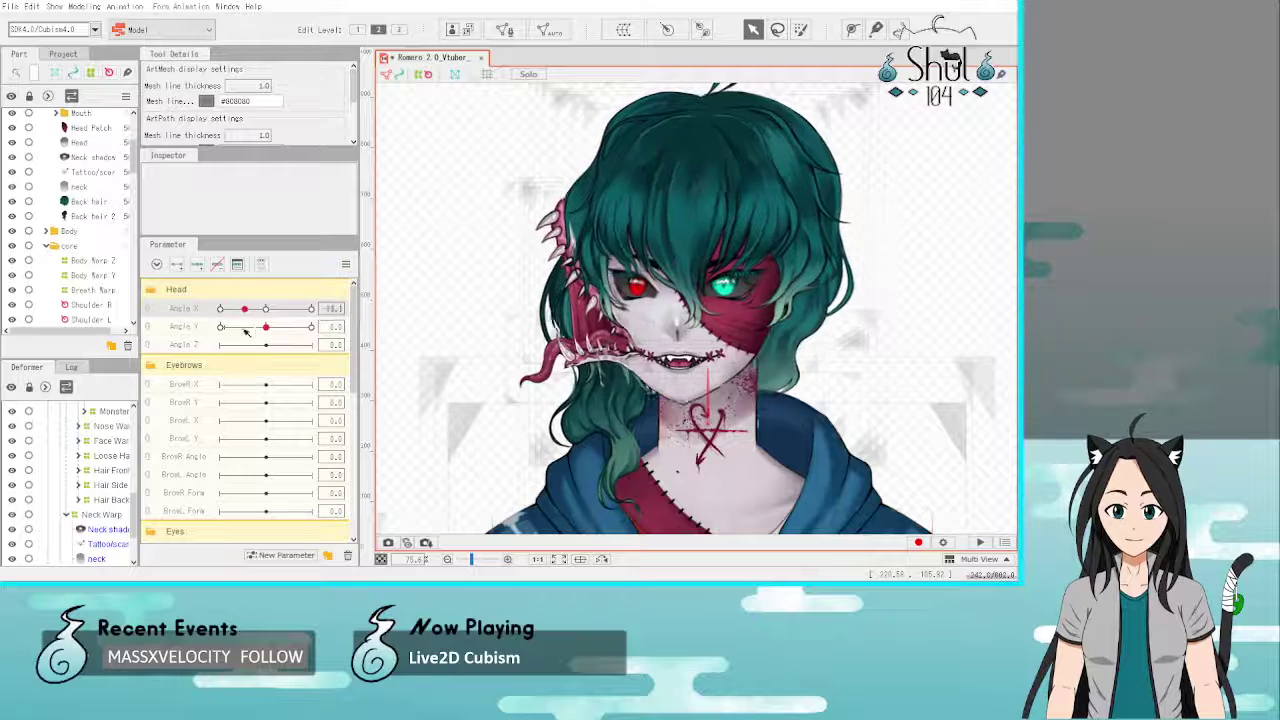
pyautogui.moveTo(266, 309); pyautogui.dragTo(222, 310)
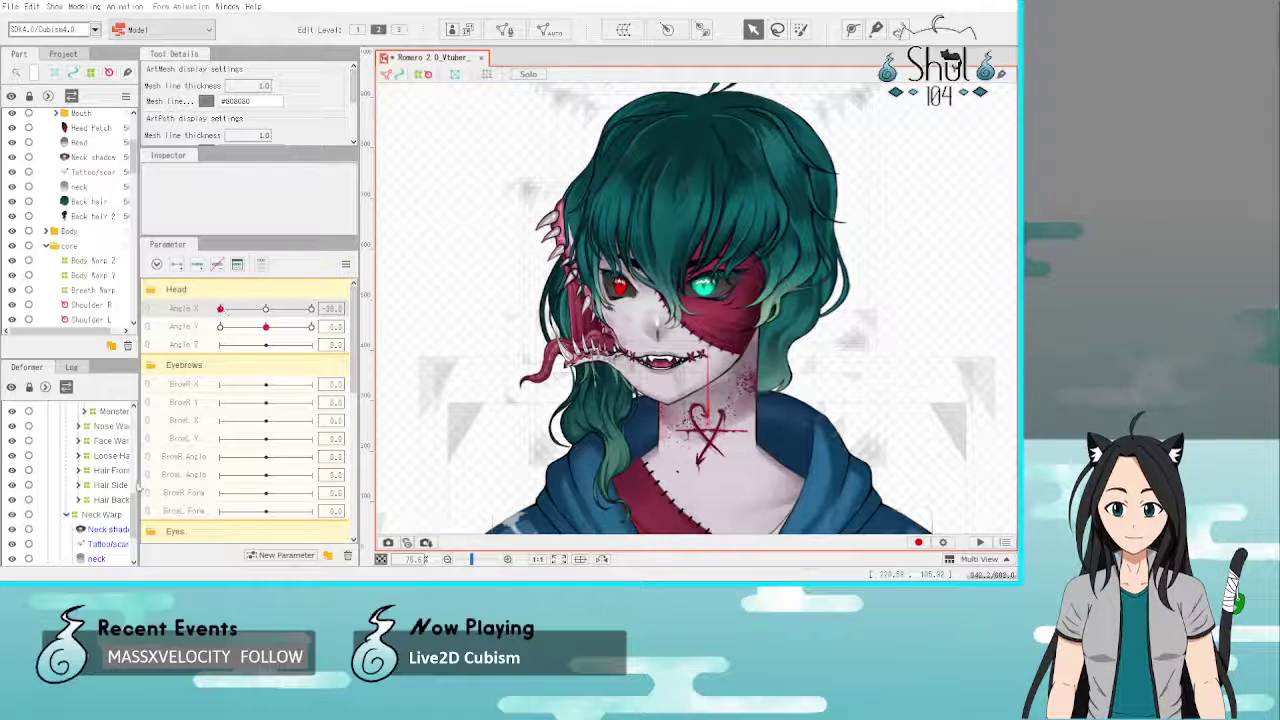
pyautogui.hotkey('ctrl', 'z')
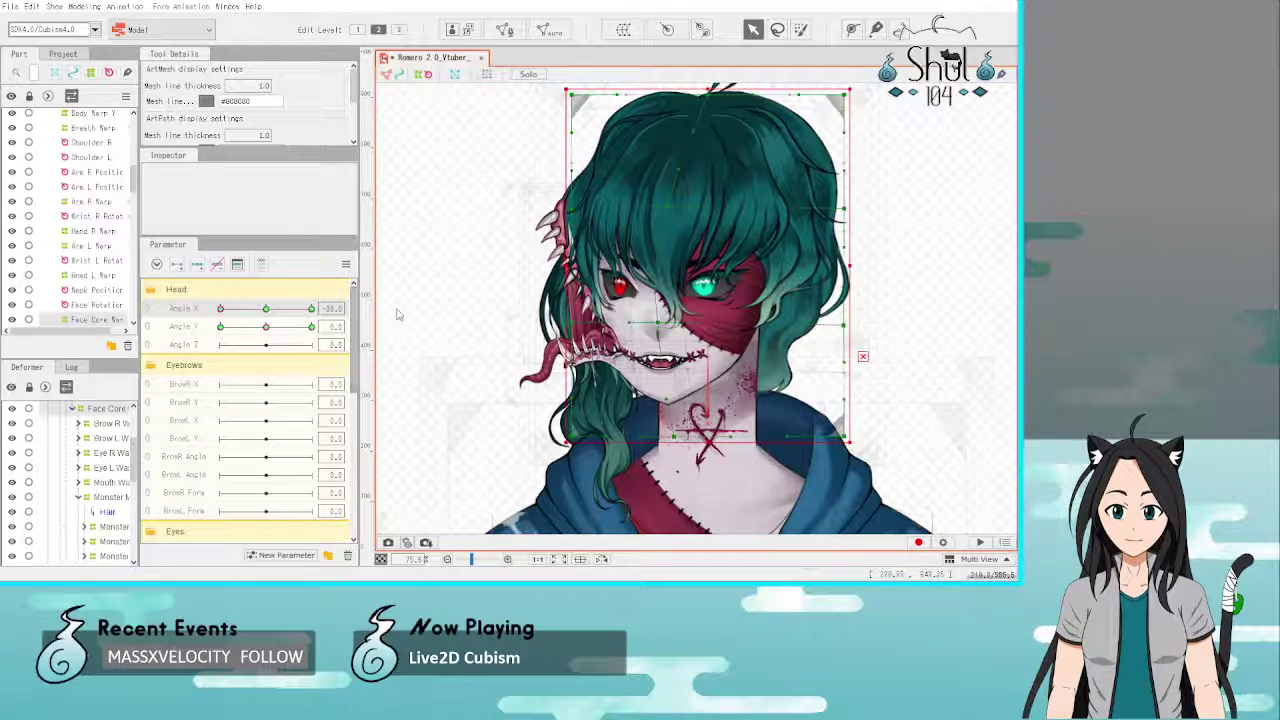
pyautogui.moveTo(709, 97)
pyautogui.mouseDown()
pyautogui.moveTo(675, 98)
pyautogui.moveTo(687, 102)
pyautogui.mouseUp()
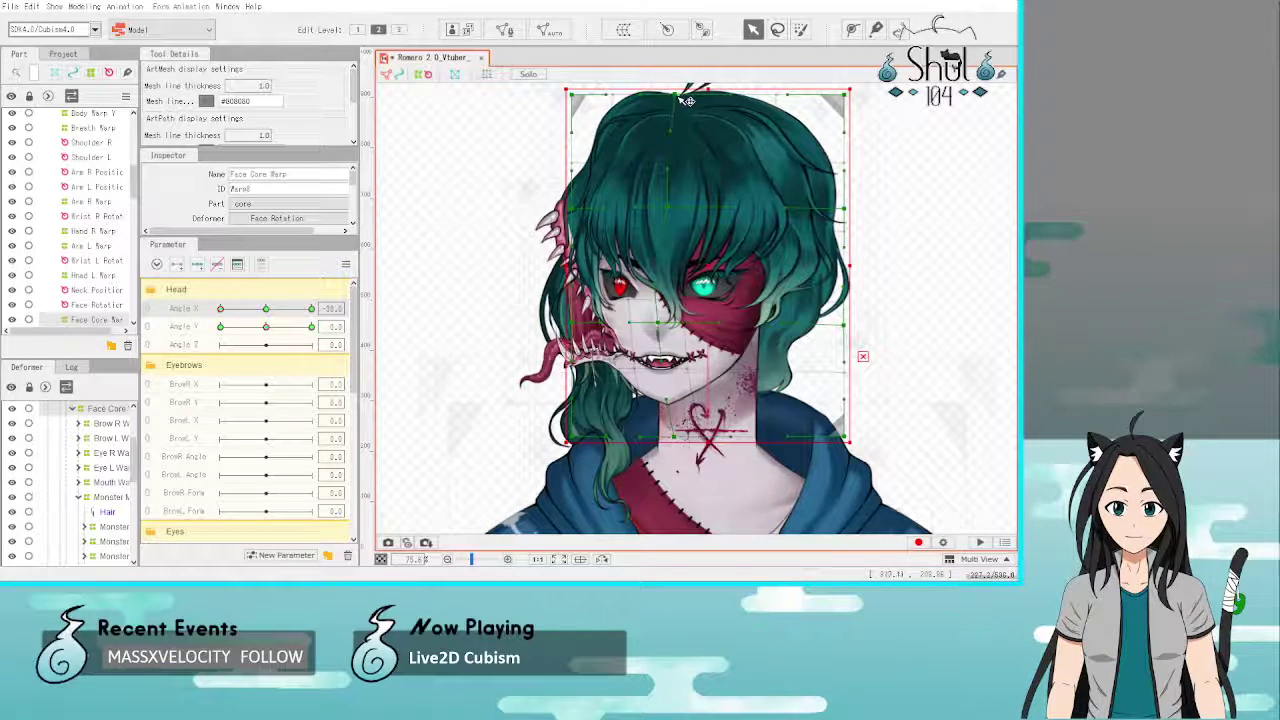
pyautogui.moveTo(669, 208); pyautogui.dragTo(658, 207)
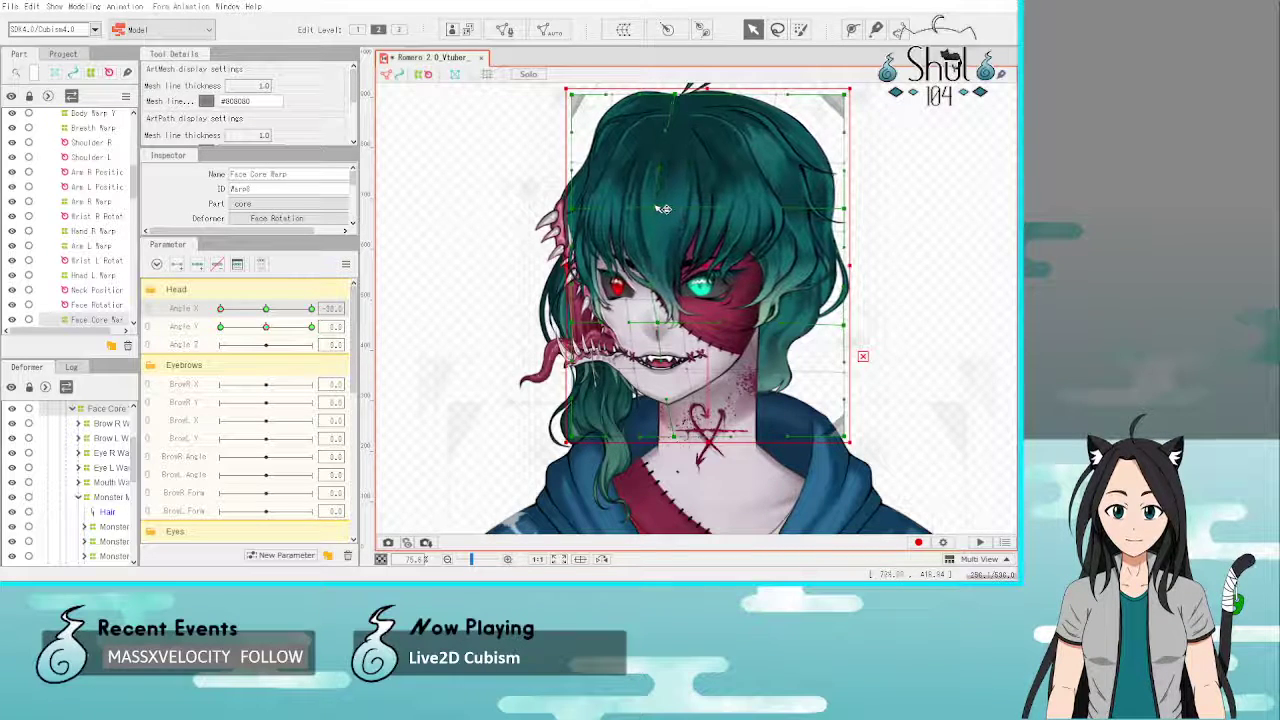
# Step: Check the turn near Angle X -30 and nudge the Face Core Warp's central nose-level point slightly further left at -30
pyautogui.click(225, 309)
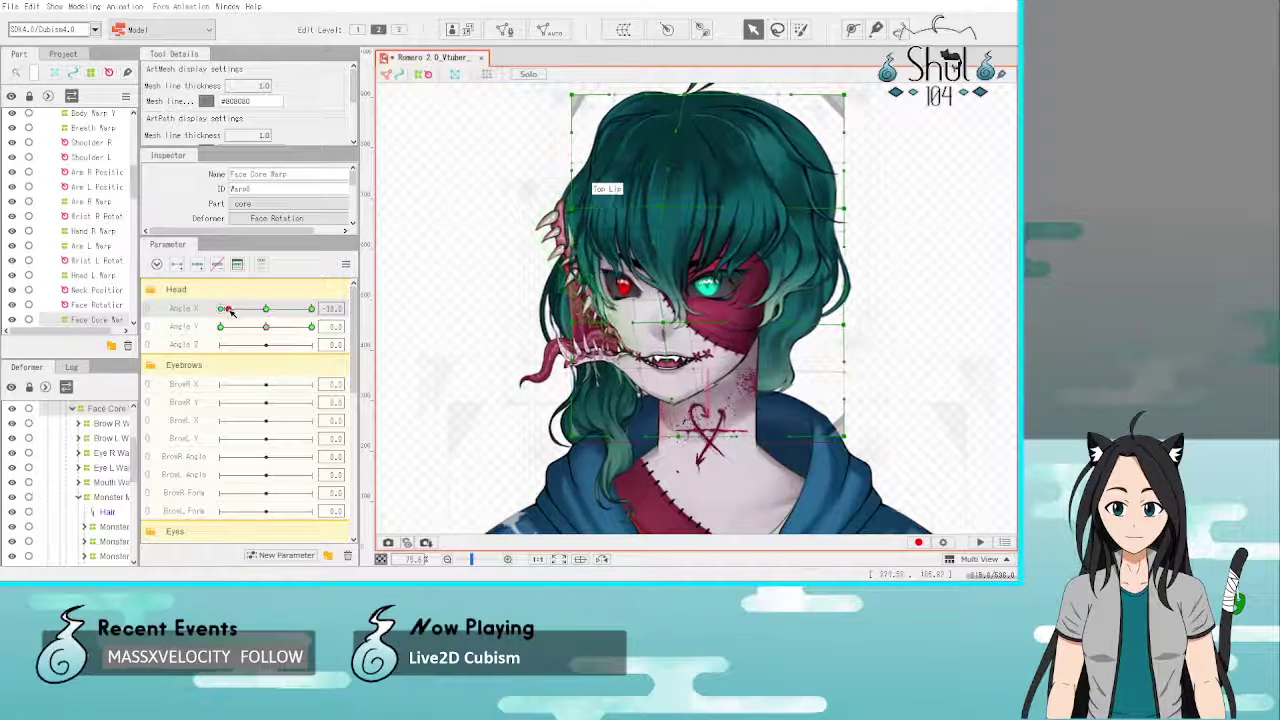
pyautogui.moveTo(231, 312)
pyautogui.mouseDown()
pyautogui.moveTo(263, 312)
pyautogui.moveTo(210, 302)
pyautogui.mouseUp()
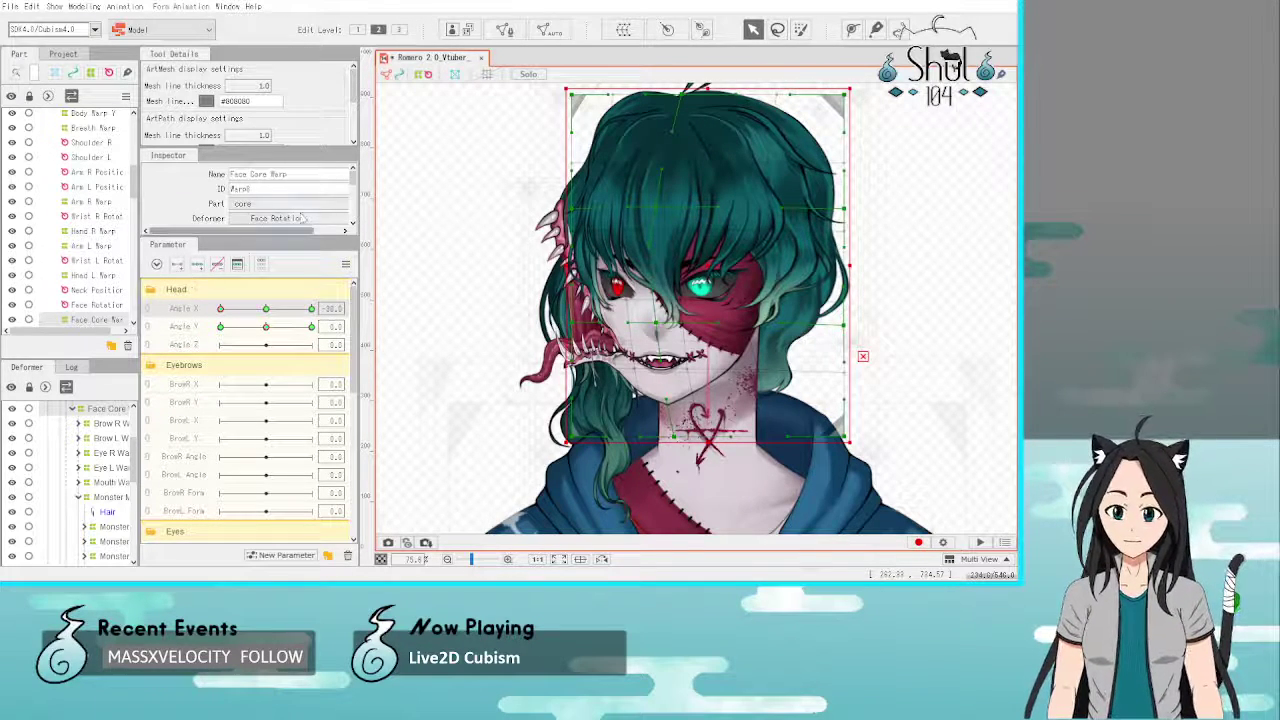
pyautogui.moveTo(221, 308); pyautogui.dragTo(194, 299)
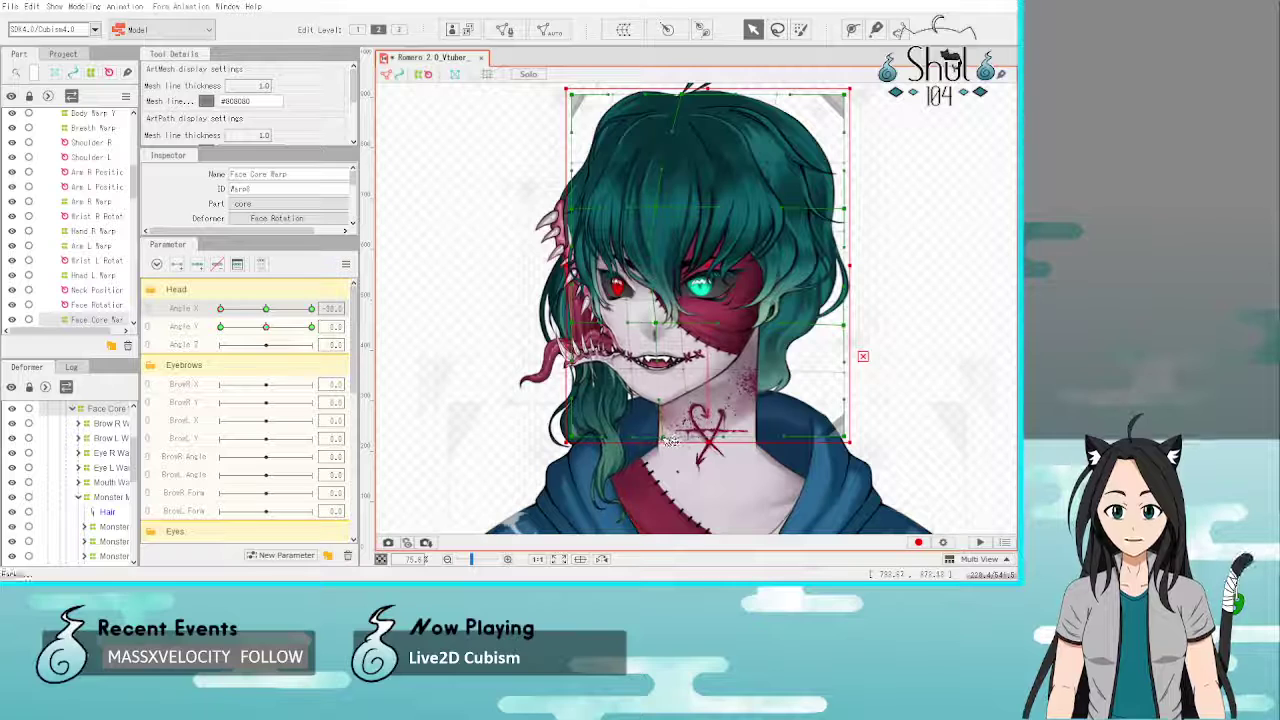
pyautogui.moveTo(654, 321); pyautogui.dragTo(646, 326)
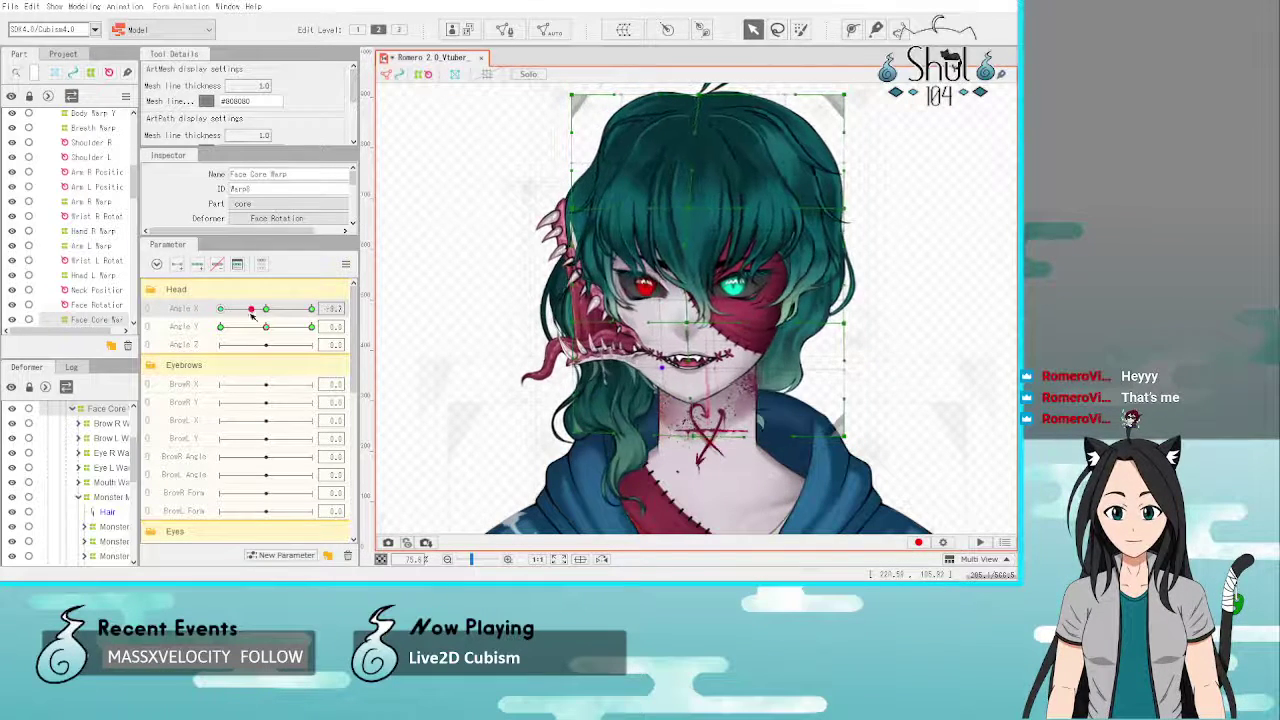
# Step: Sweep Angle X between 0 and -30 to review the head turn
pyautogui.moveTo(224, 311); pyautogui.dragTo(198, 325)
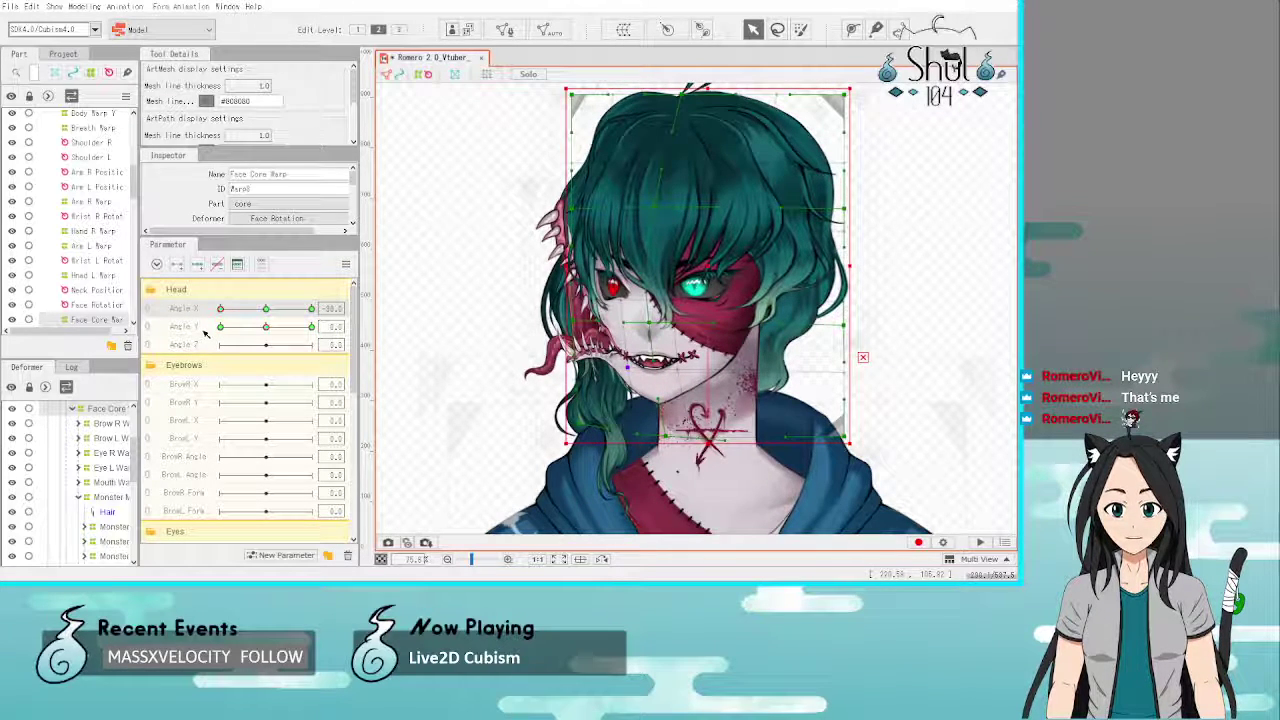
pyautogui.moveTo(218, 330); pyautogui.dragTo(192, 329)
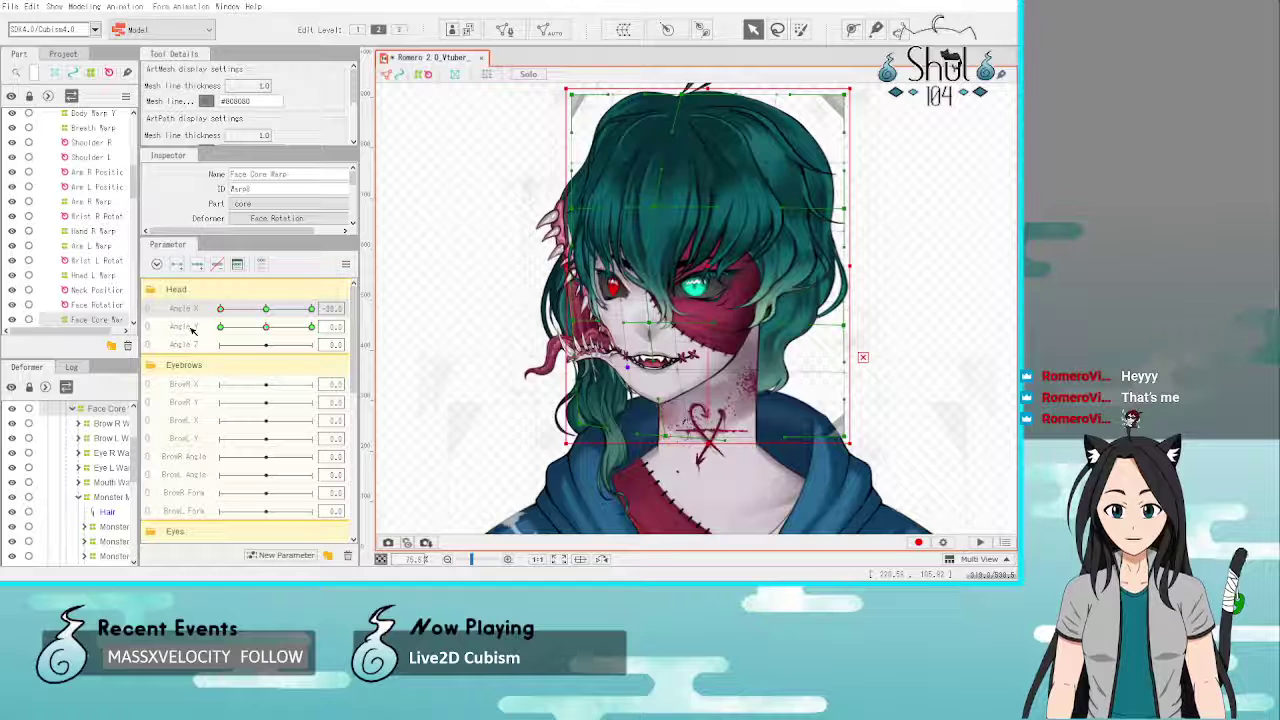
pyautogui.click(265, 309)
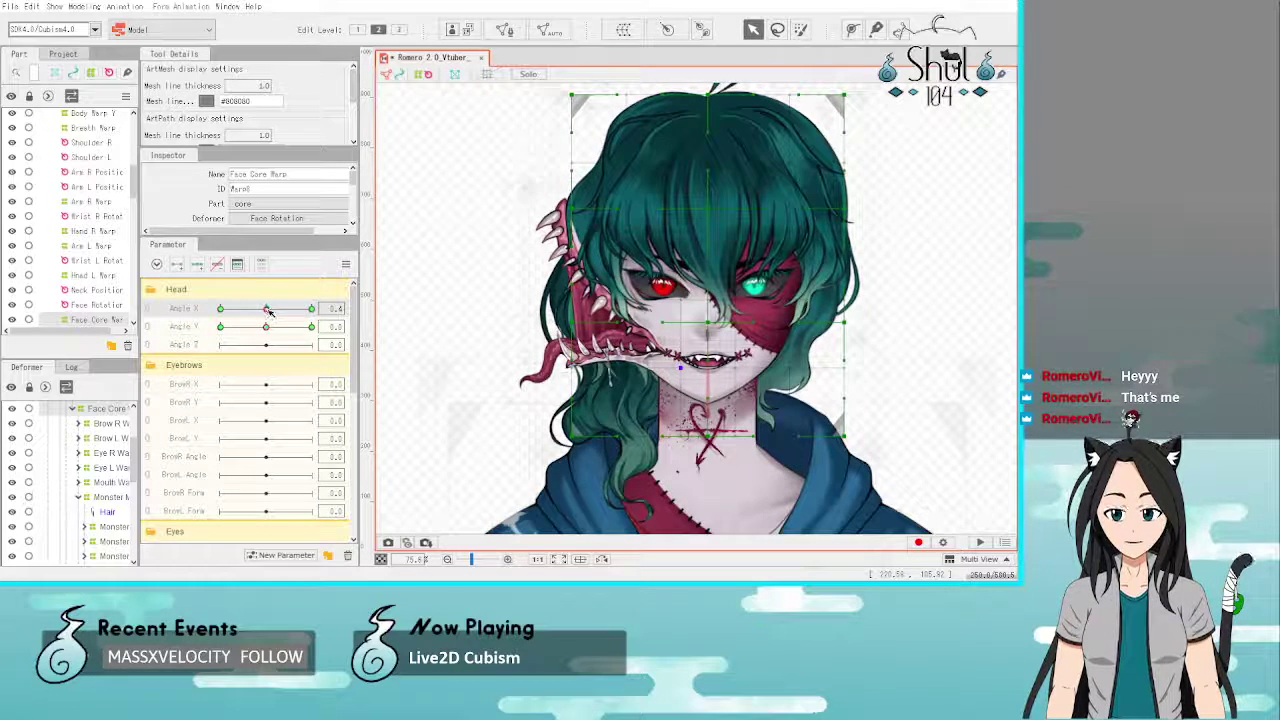
pyautogui.moveTo(268, 312); pyautogui.dragTo(218, 313)
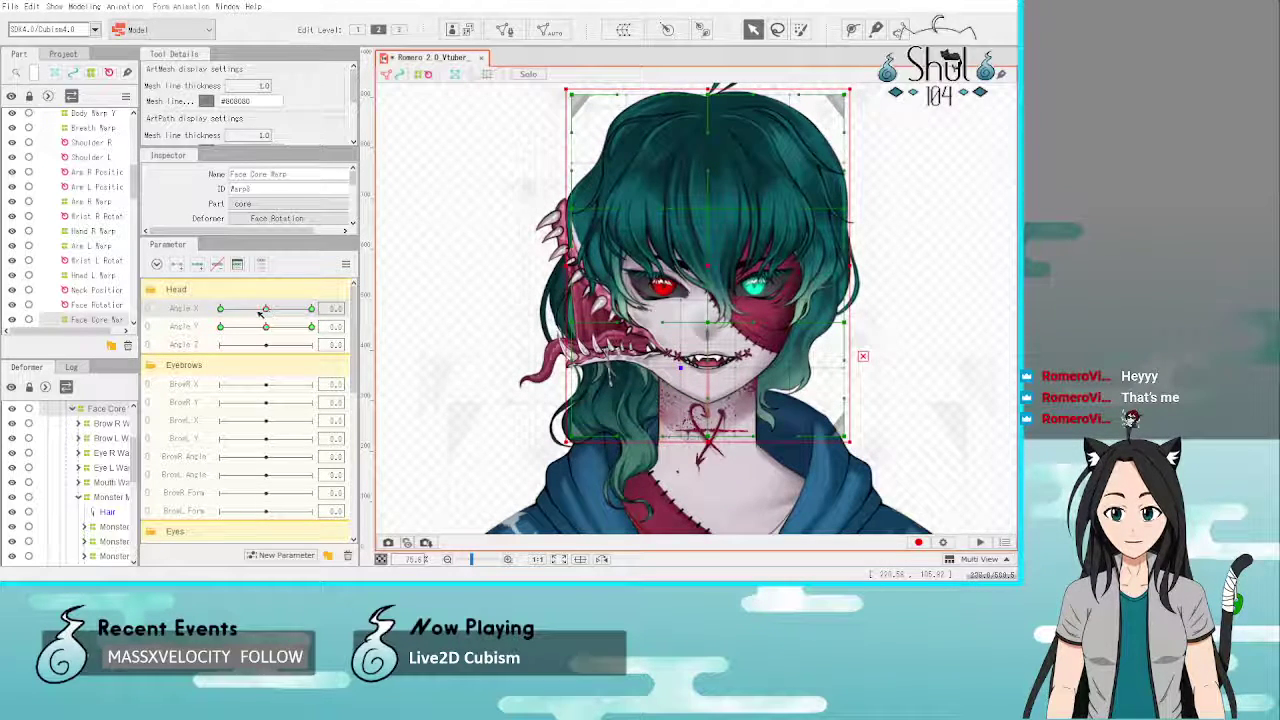
# Step: Mirror the Face Core Warp's Angle X -30 shape onto the 30 keyform and sweep Angle X to review both turns
pyautogui.click(346, 265)
pyautogui.click(402, 363)
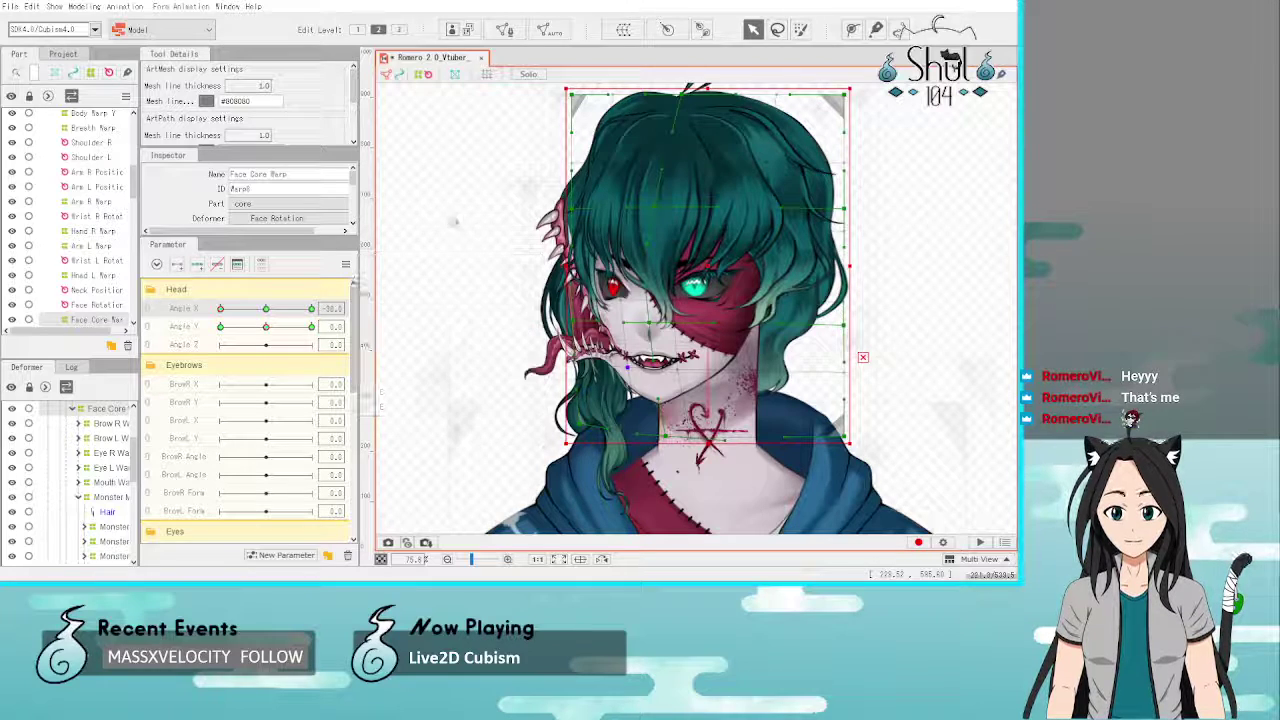
pyautogui.moveTo(221, 310); pyautogui.dragTo(377, 318)
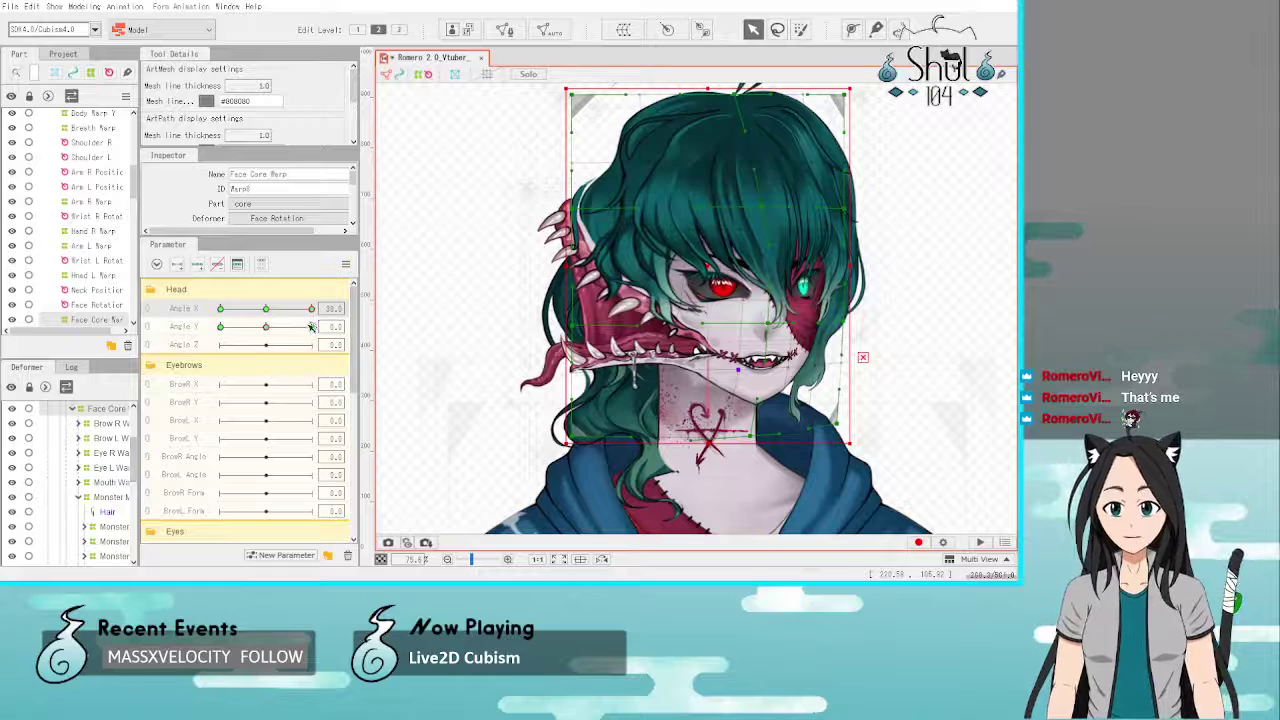
pyautogui.moveTo(311, 309)
pyautogui.mouseDown()
pyautogui.moveTo(199, 309)
pyautogui.moveTo(328, 304)
pyautogui.mouseUp()
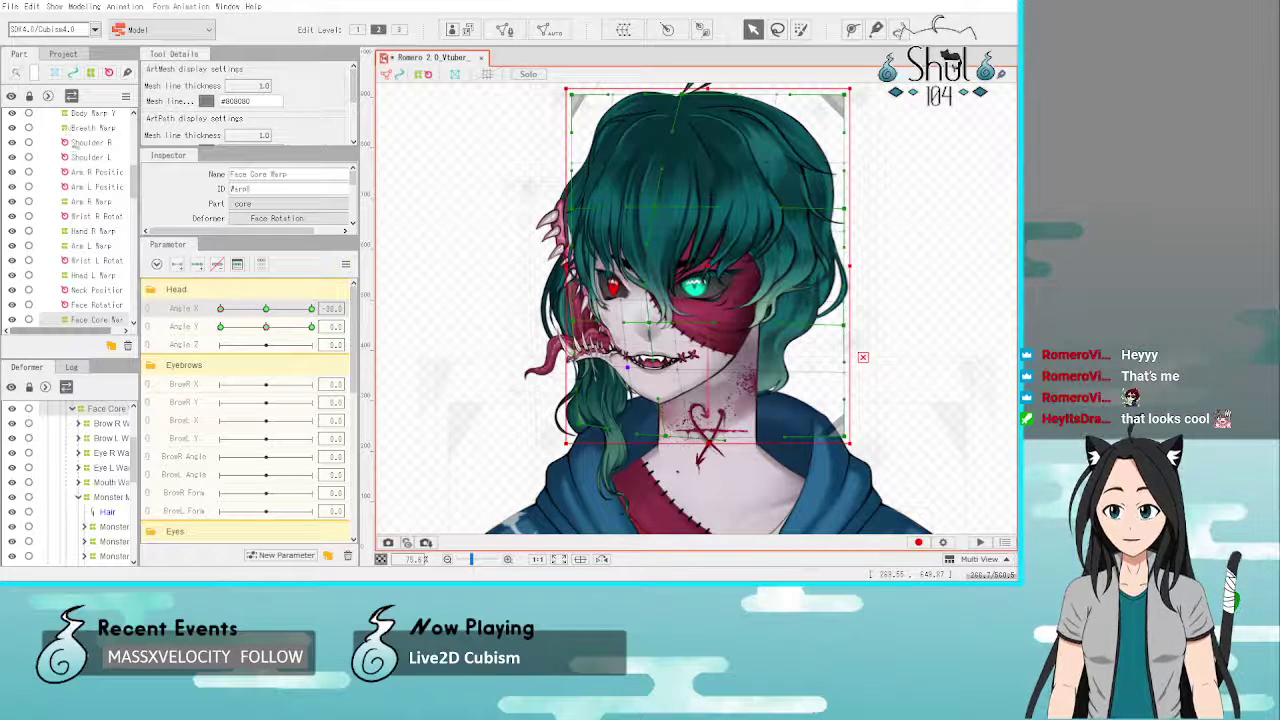
# Step: Select the Hair Front Warp at Angle X -30 and try pushing its left-edge points outward beside the bangs
pyautogui.scroll(8, 77, 144)
pyautogui.scroll(-4, 77, 150)
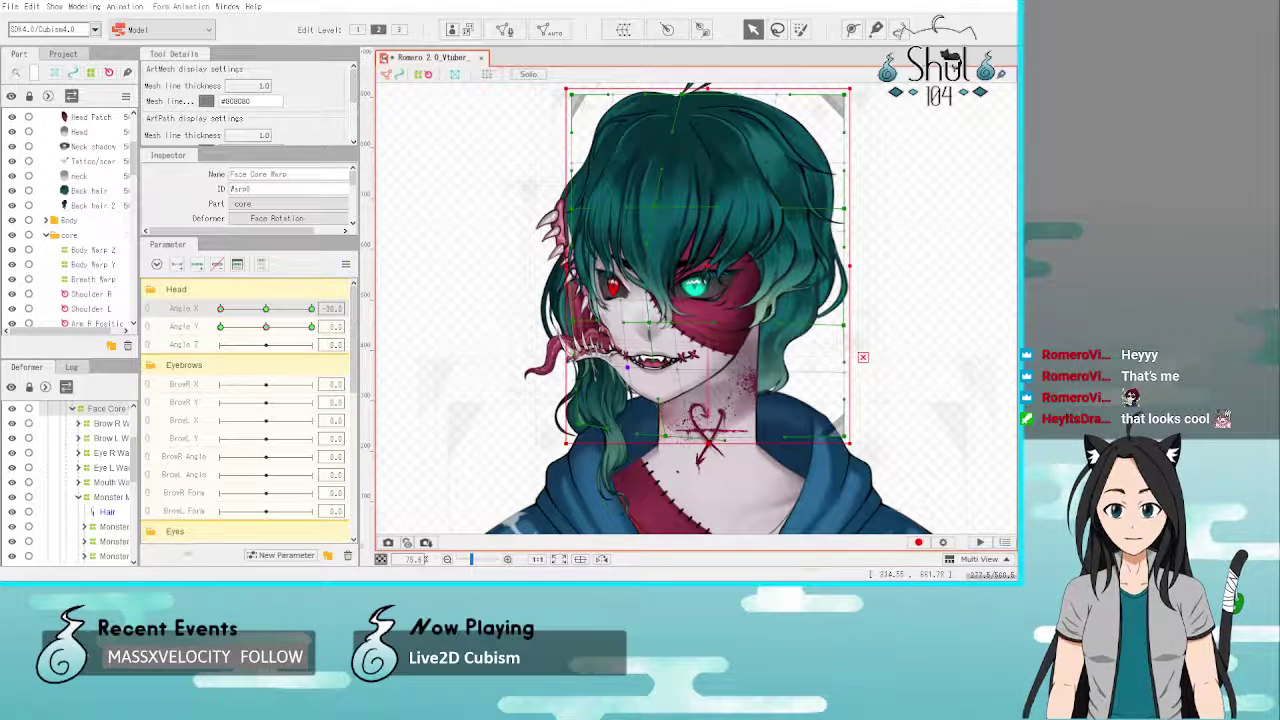
pyautogui.scroll(-3, 97, 460)
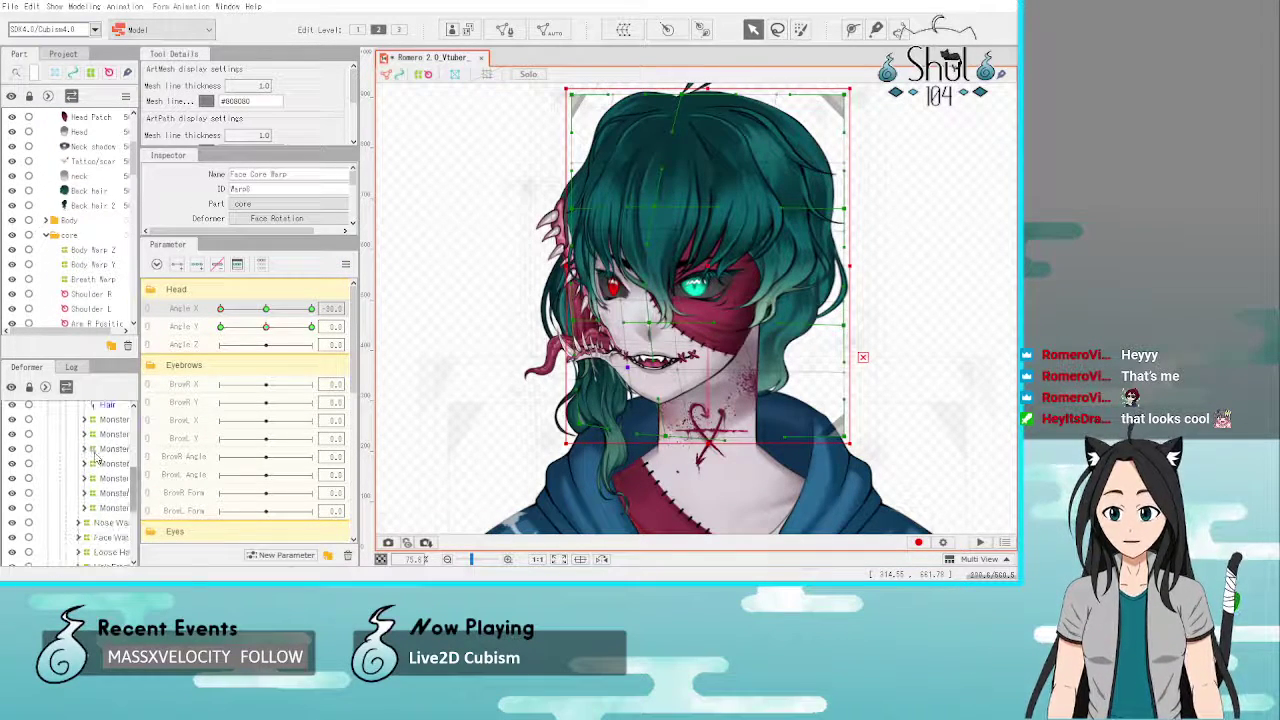
pyautogui.click(684, 236)
pyautogui.scroll(-3, 60, 520)
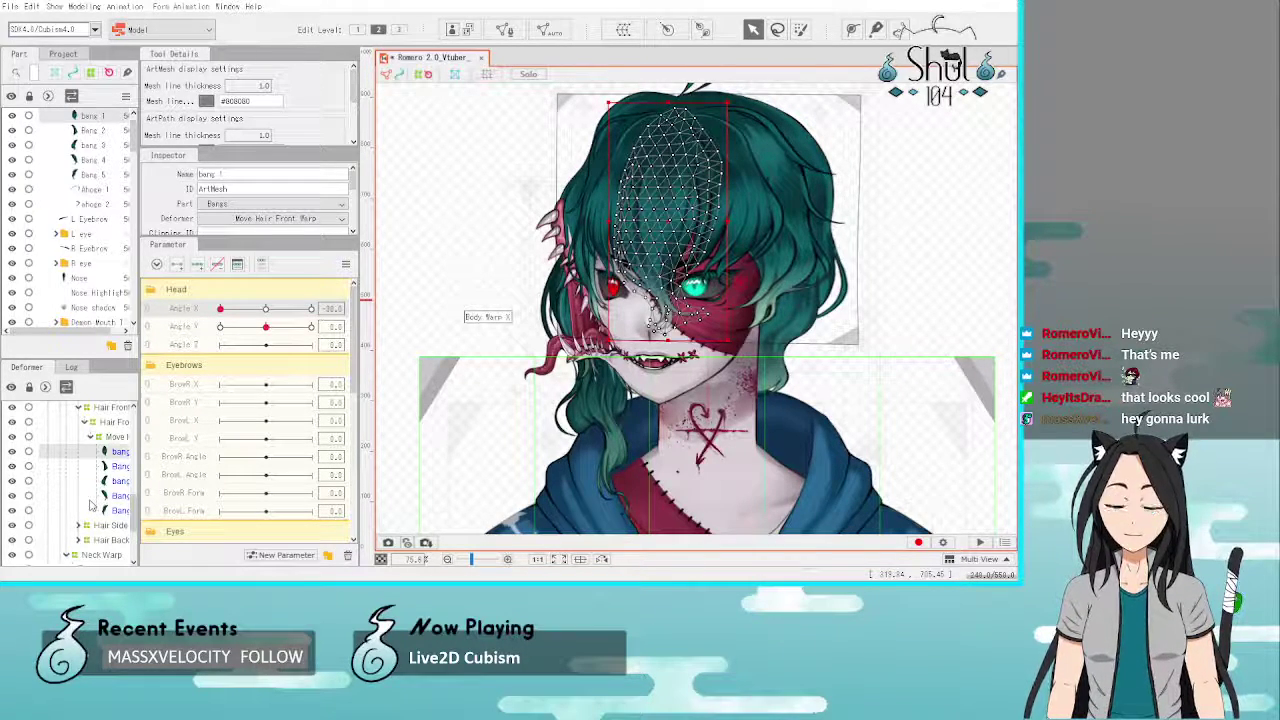
pyautogui.click(112, 409)
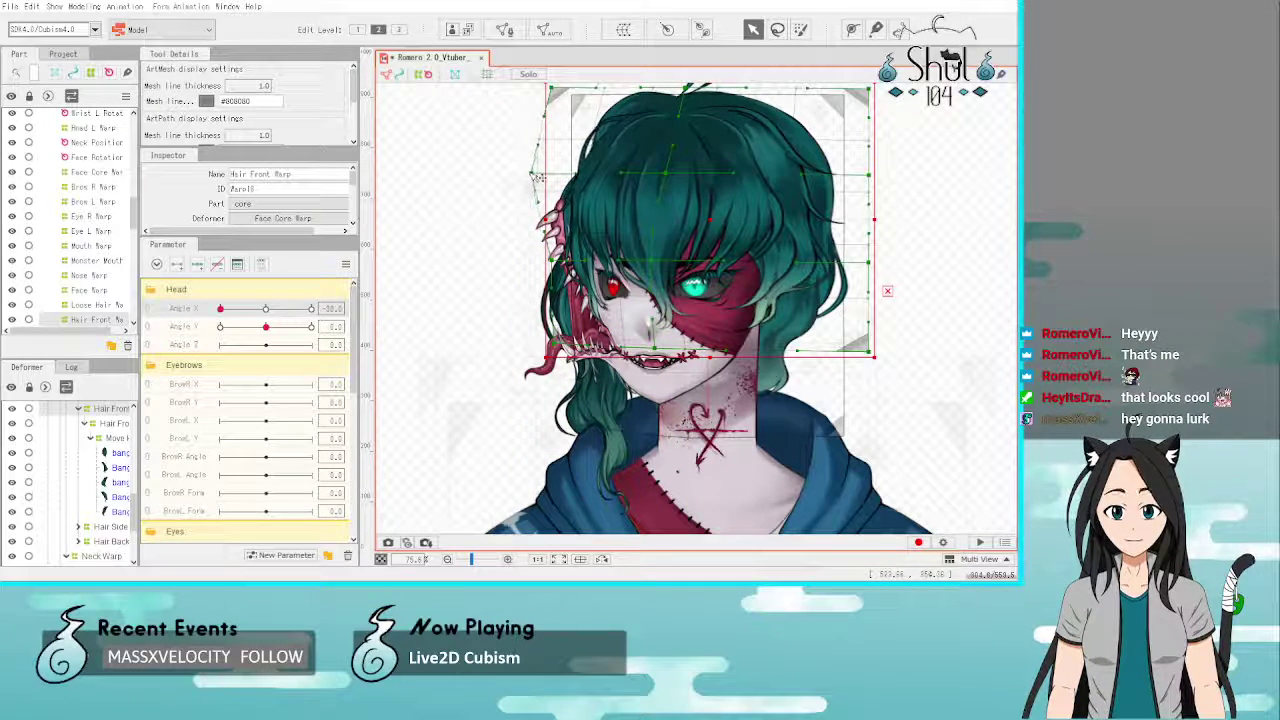
pyautogui.moveTo(537, 177); pyautogui.dragTo(540, 178)
pyautogui.moveTo(553, 262); pyautogui.dragTo(541, 262)
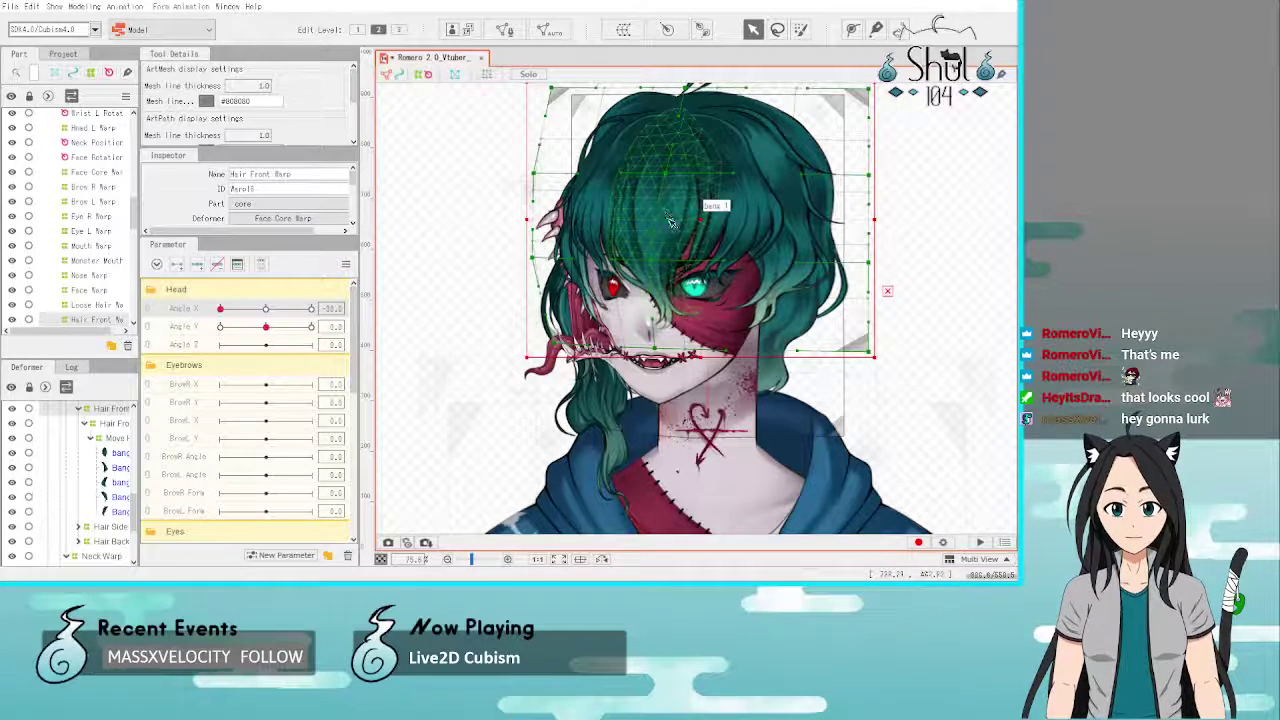
# Step: Try shifting the Hair Front Warp's central points left and its right-edge points inward, and preview the head turn
pyautogui.moveTo(666, 174); pyautogui.dragTo(654, 175)
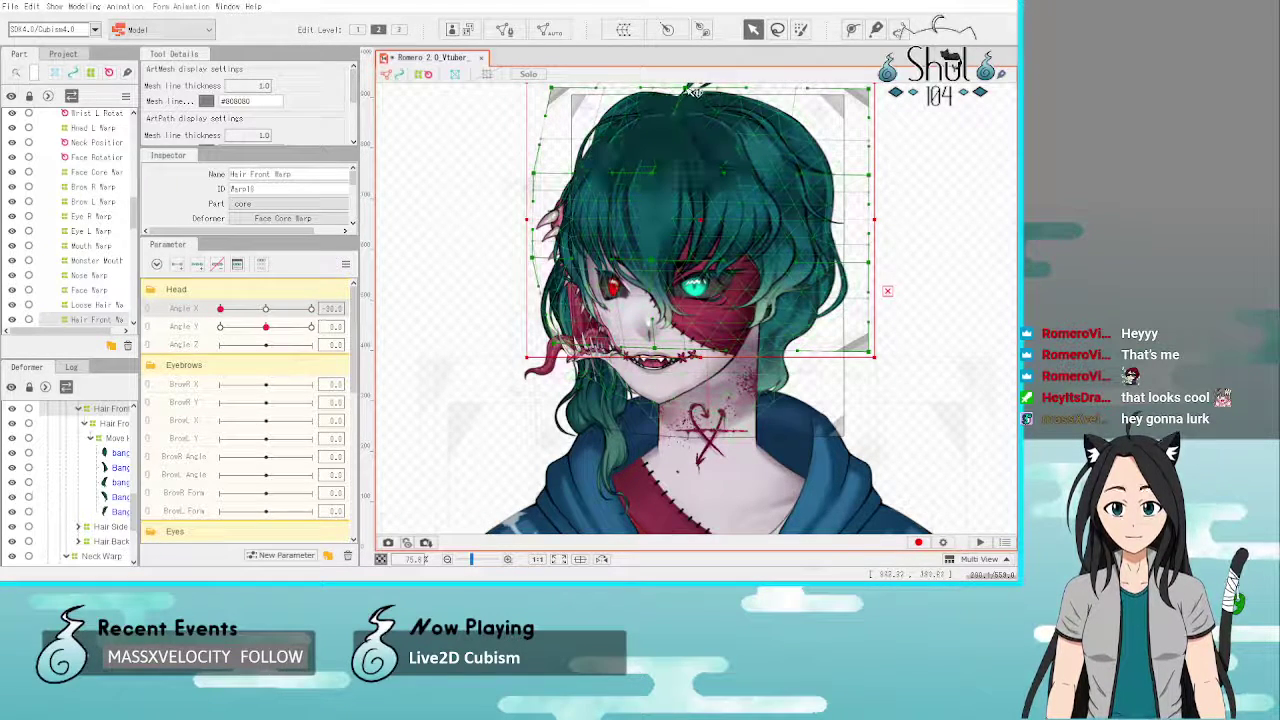
pyautogui.moveTo(695, 92); pyautogui.dragTo(682, 92)
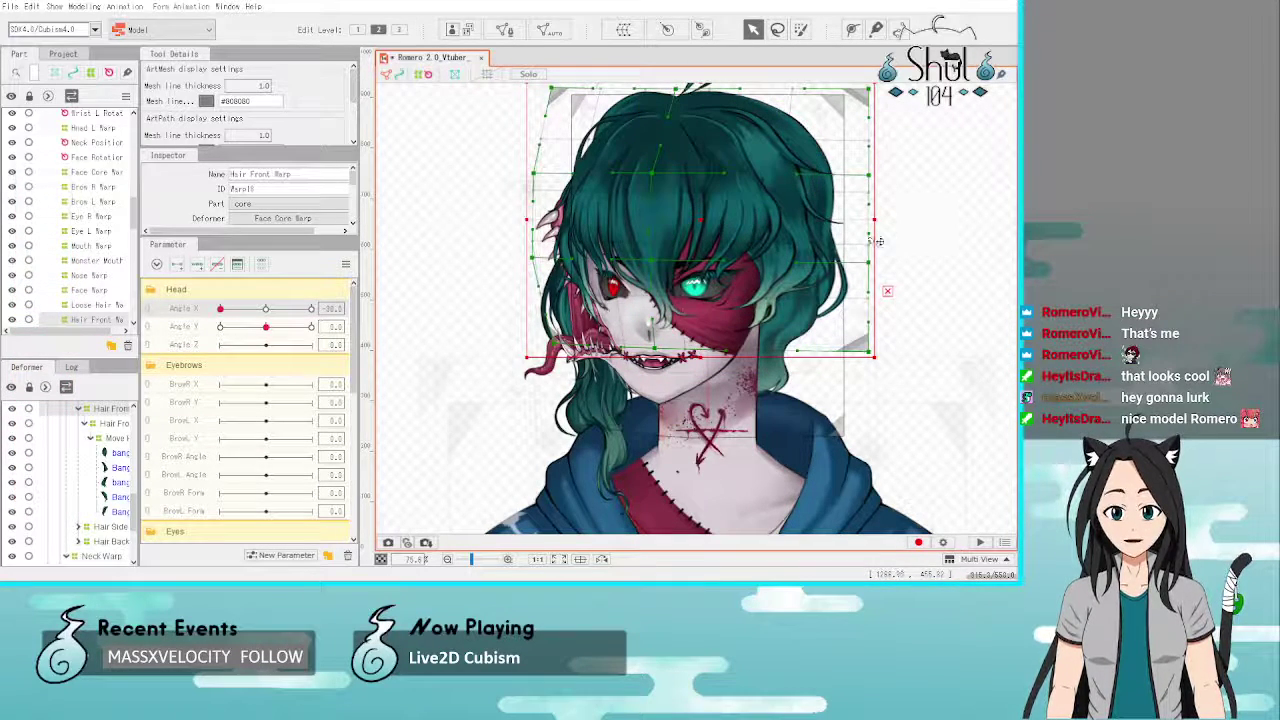
pyautogui.moveTo(874, 178); pyautogui.dragTo(864, 195)
pyautogui.moveTo(880, 268); pyautogui.dragTo(866, 268)
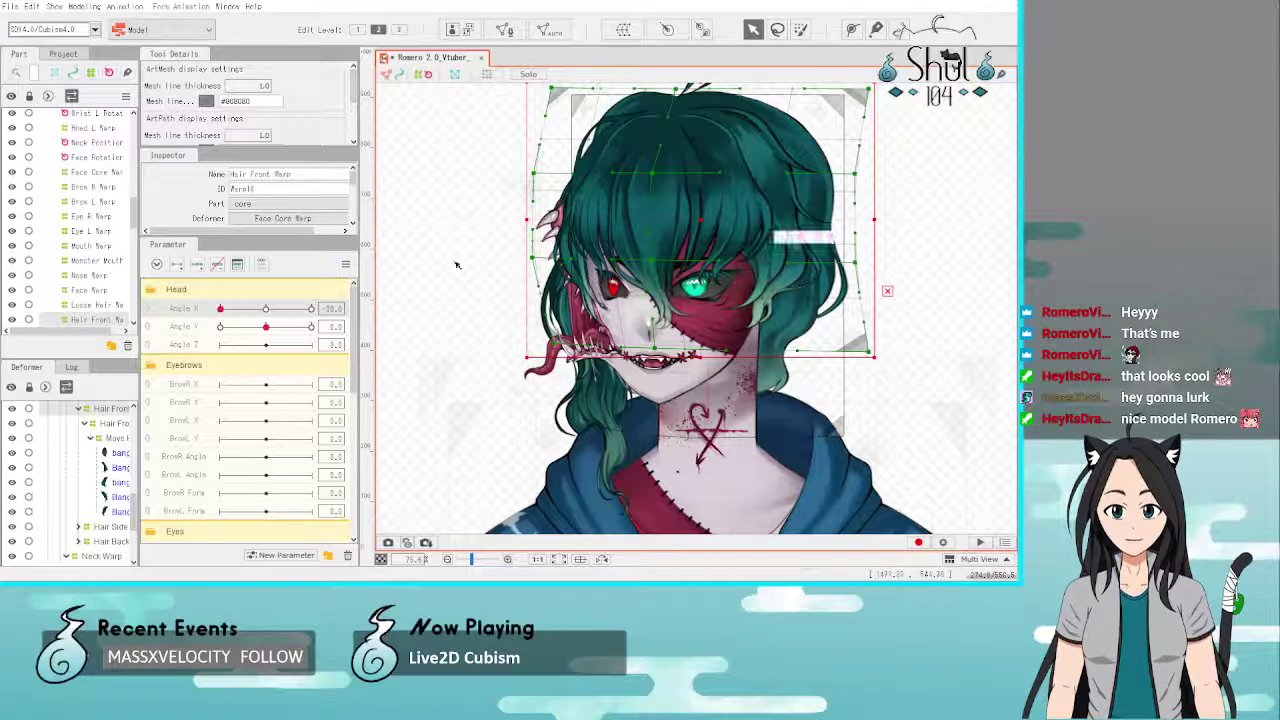
pyautogui.moveTo(227, 313)
pyautogui.mouseDown()
pyautogui.moveTo(266, 318)
pyautogui.moveTo(219, 326)
pyautogui.mouseUp()
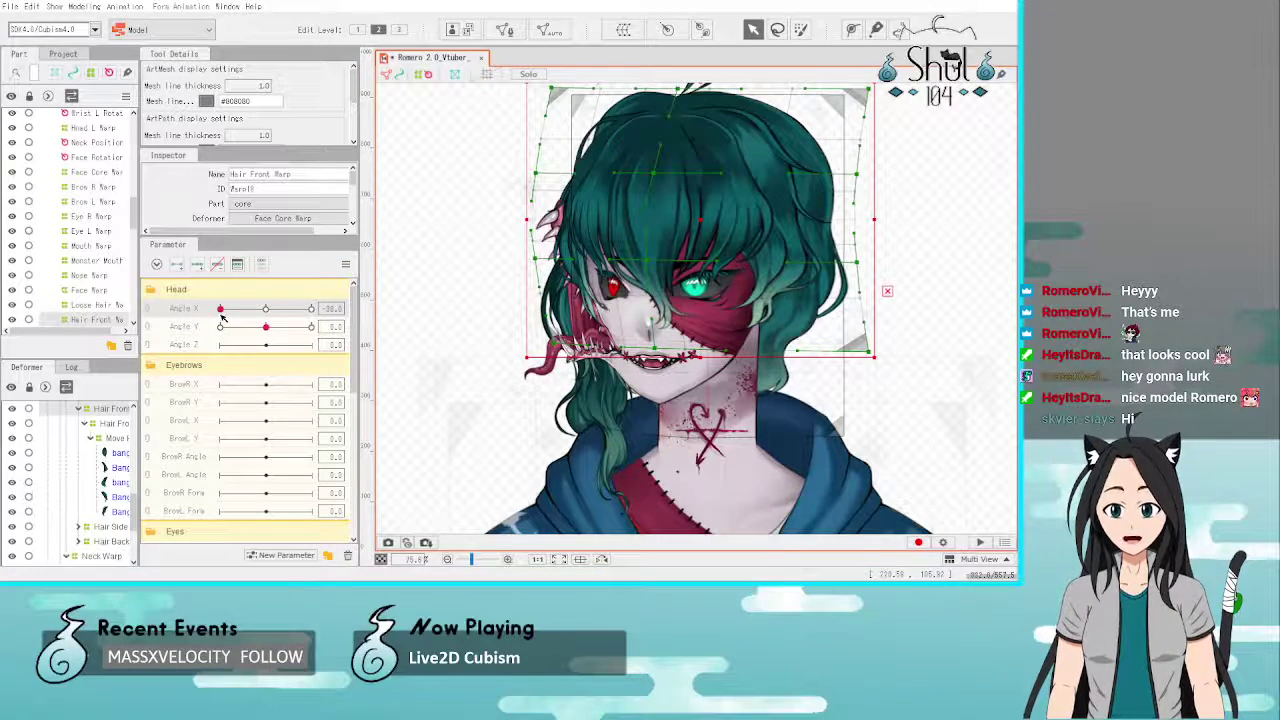
# Step: Undo the Hair Front Warp point edits back to the Face Core Warp selection
pyautogui.hotkey('ctrl', 'z')
pyautogui.hotkey('ctrl', 'z')
pyautogui.hotkey('ctrl', 'z')
pyautogui.hotkey('ctrl', 'z')
pyautogui.hotkey('ctrl', 'z')
pyautogui.hotkey('ctrl', 'z')
pyautogui.hotkey('ctrl', 'z')
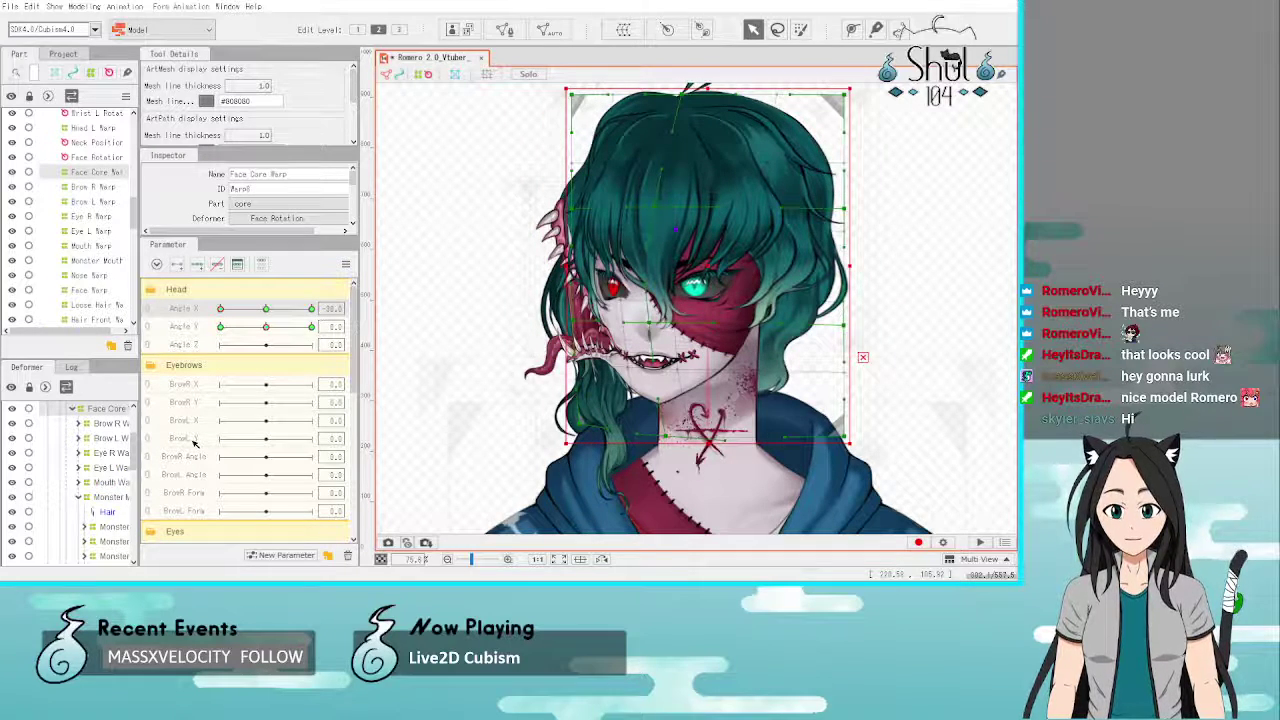
# Step: Reselect the Hair Front Warp, add Angle X keyforms at -30, 0 and 30, and set Angle X to -30
pyautogui.click(663, 252)
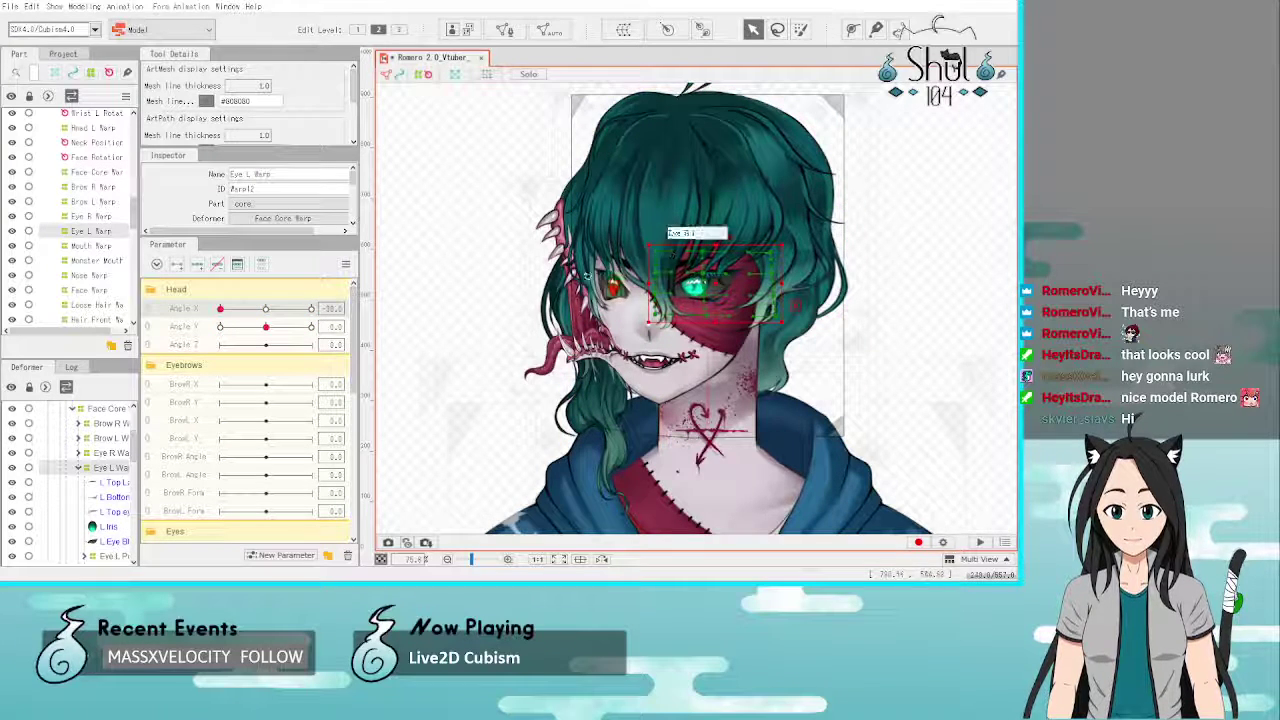
pyautogui.click(683, 200)
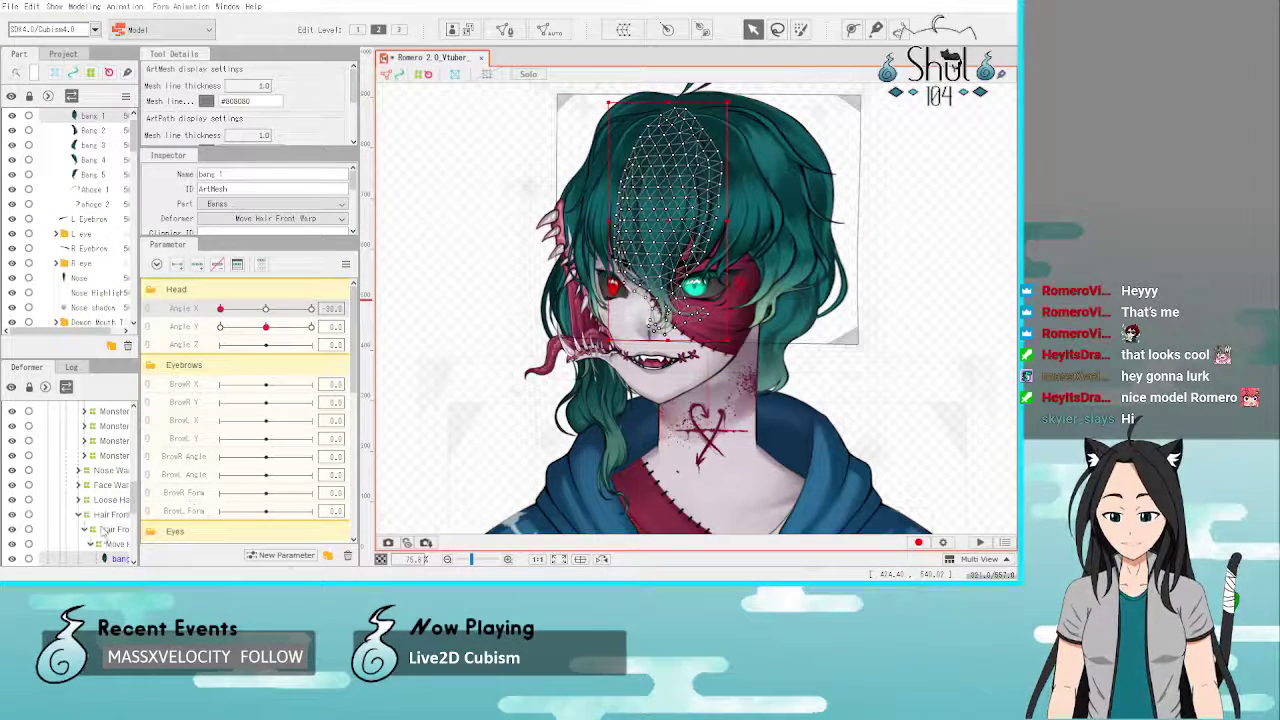
pyautogui.click(108, 514)
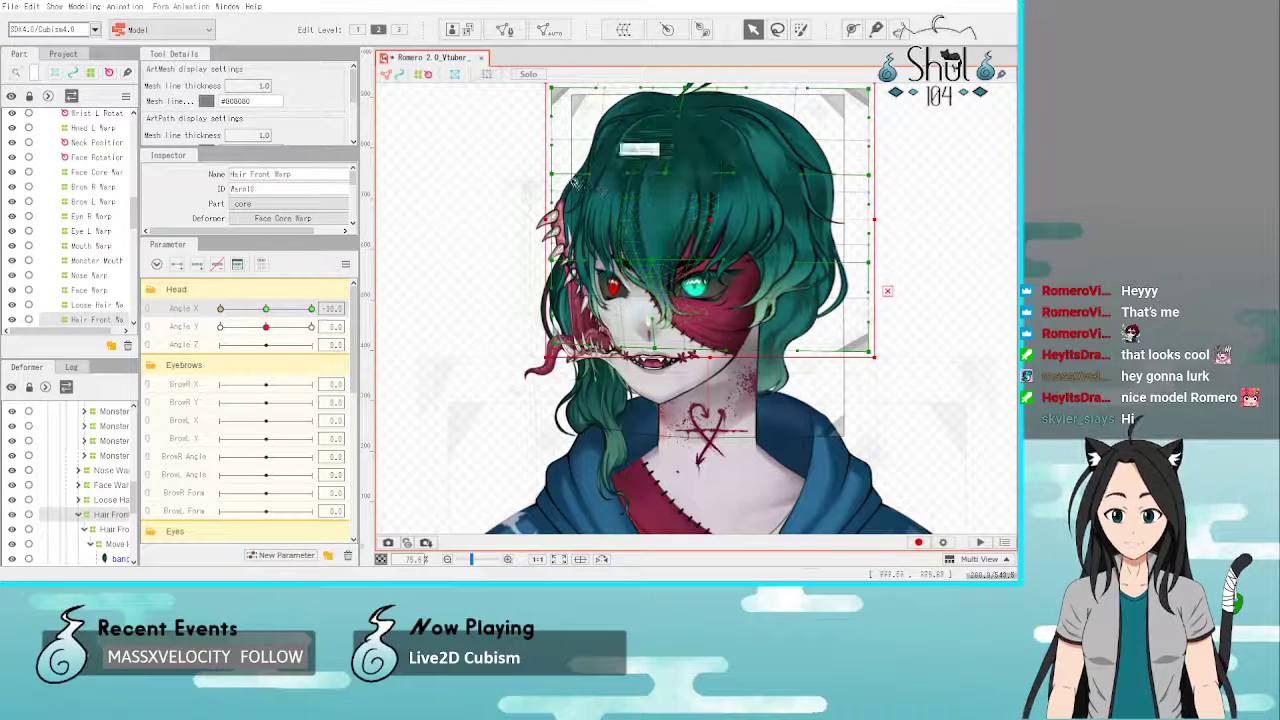
pyautogui.moveTo(221, 310)
pyautogui.mouseDown()
pyautogui.moveTo(261, 309)
pyautogui.moveTo(218, 308)
pyautogui.mouseUp()
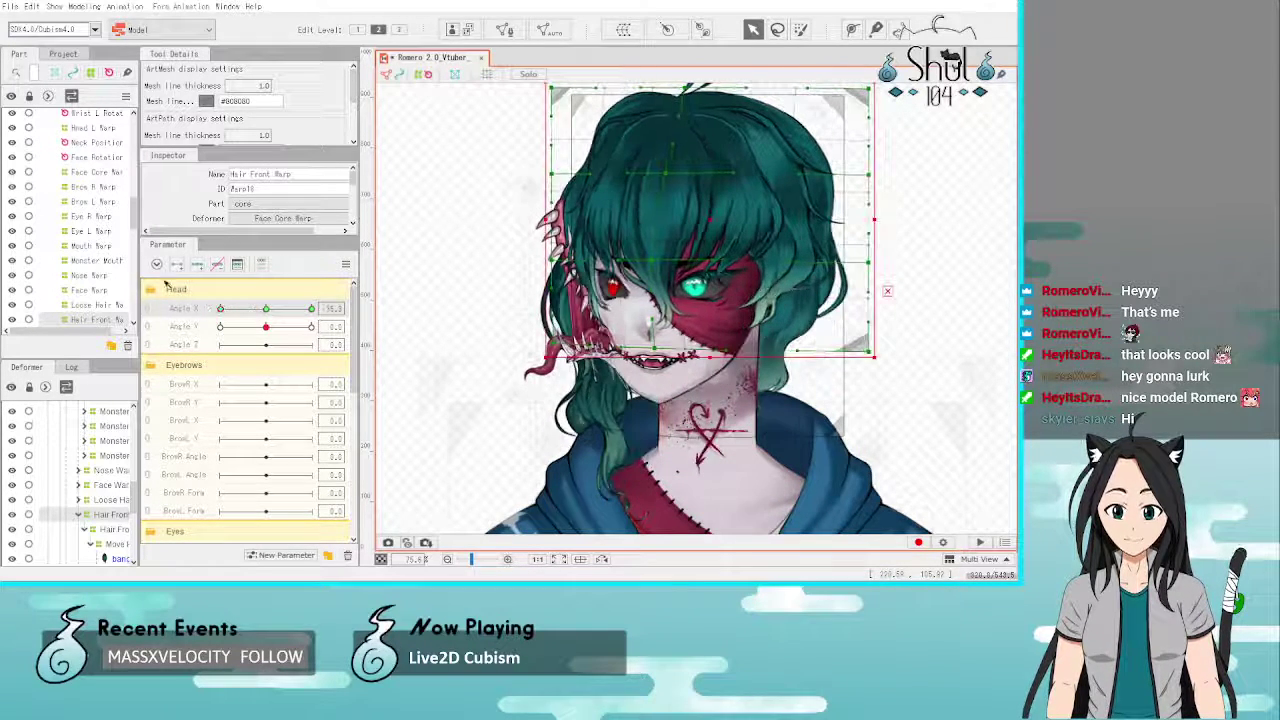
# Step: Shape the Hair Front Warp at Angle X -30 by pushing its left edge outward, pulling its right edge inward and shifting its central points left
pyautogui.moveTo(553, 175); pyautogui.dragTo(538, 180)
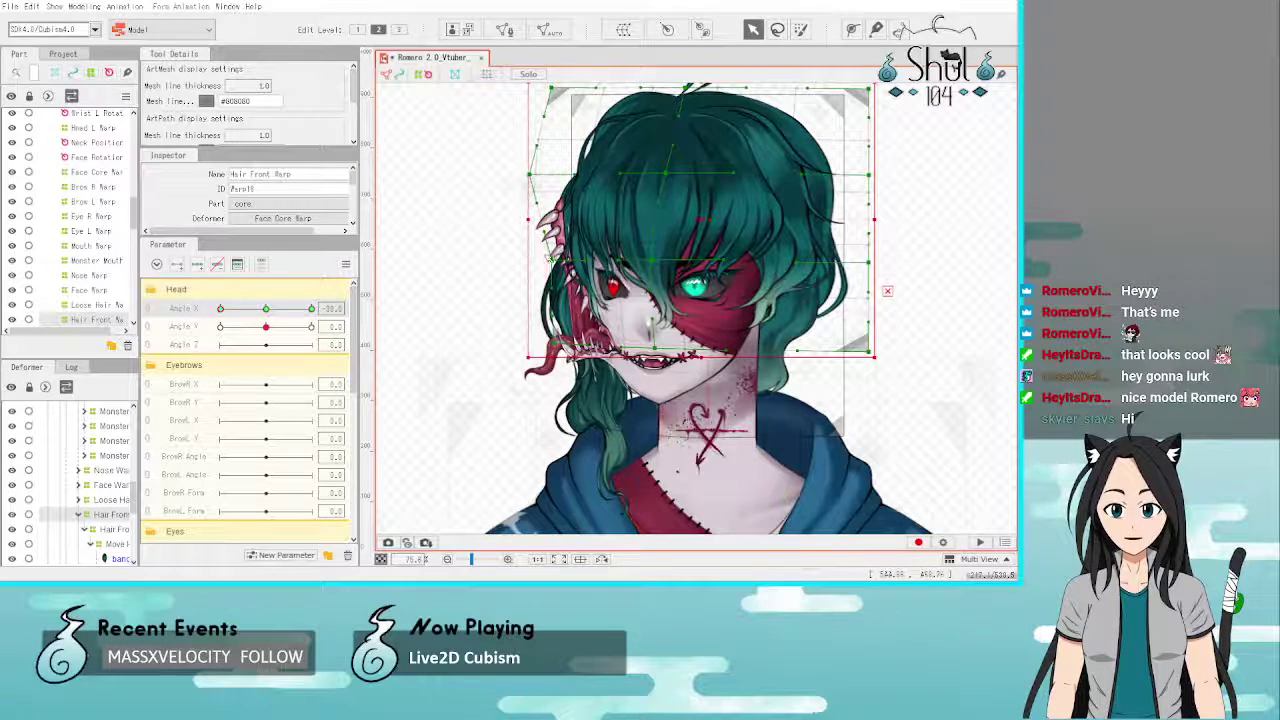
pyautogui.moveTo(561, 265); pyautogui.dragTo(537, 265)
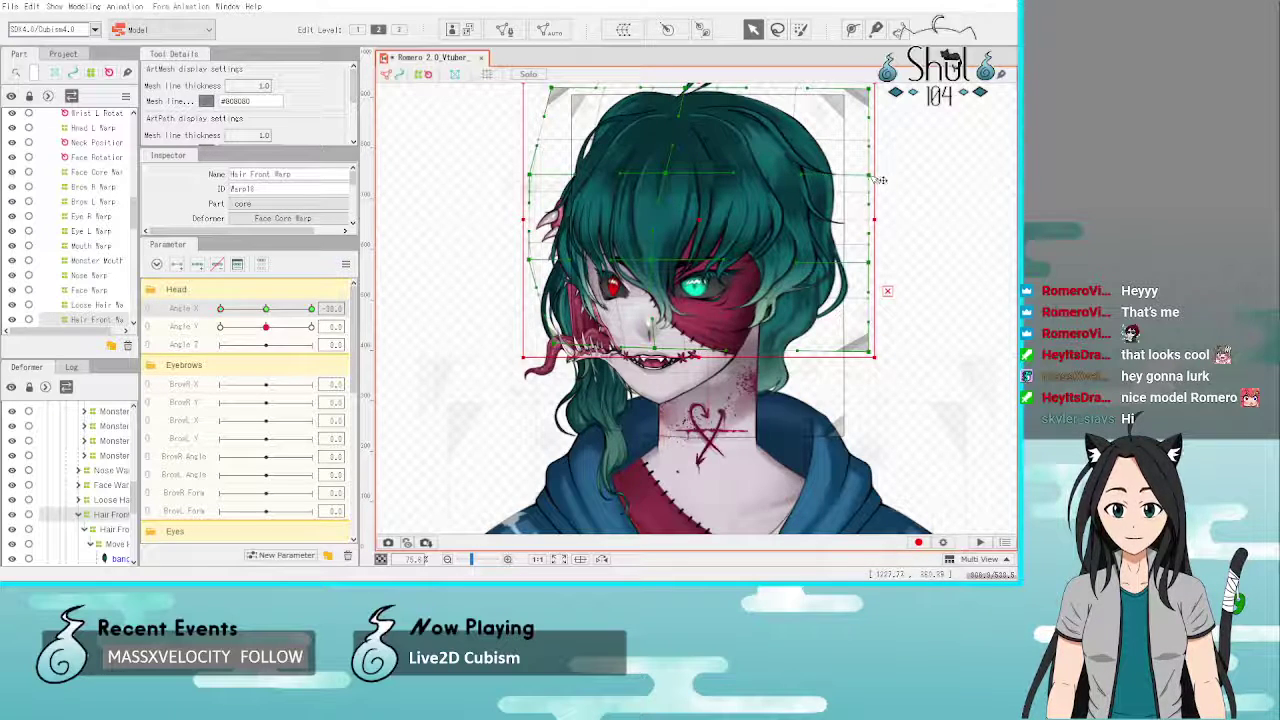
pyautogui.moveTo(880, 180); pyautogui.dragTo(857, 180)
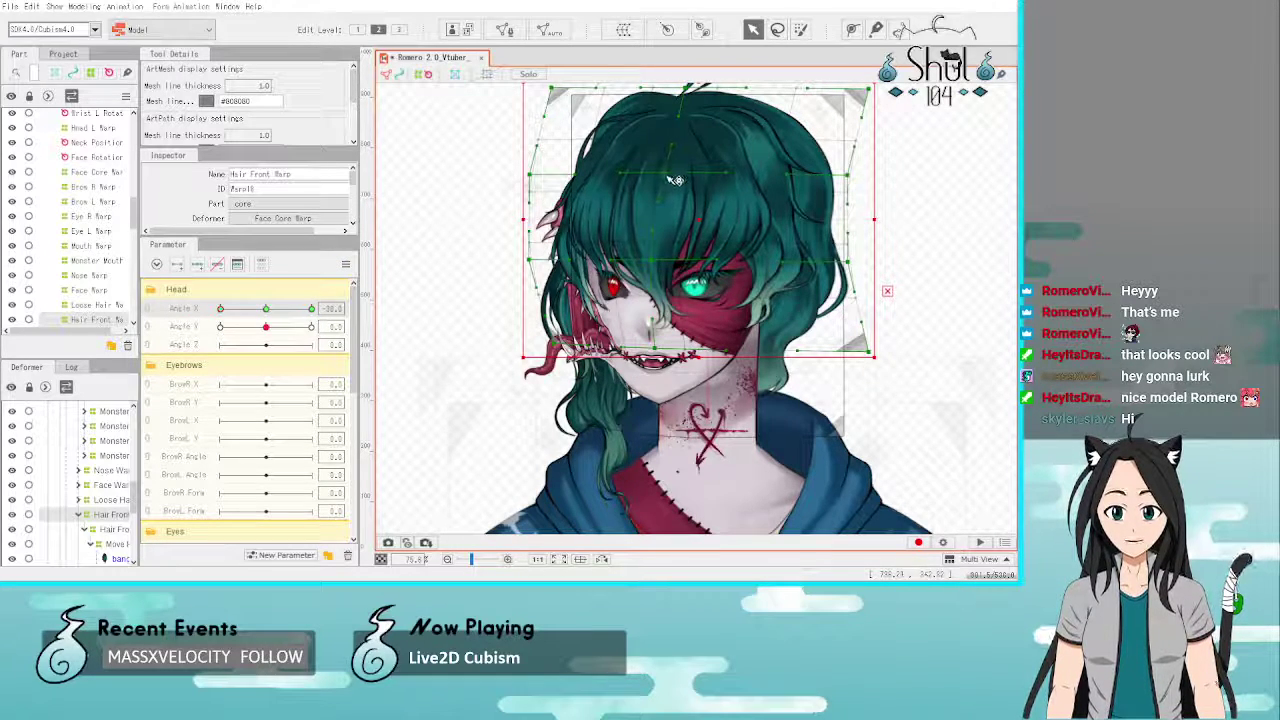
pyautogui.moveTo(668, 177); pyautogui.dragTo(659, 181)
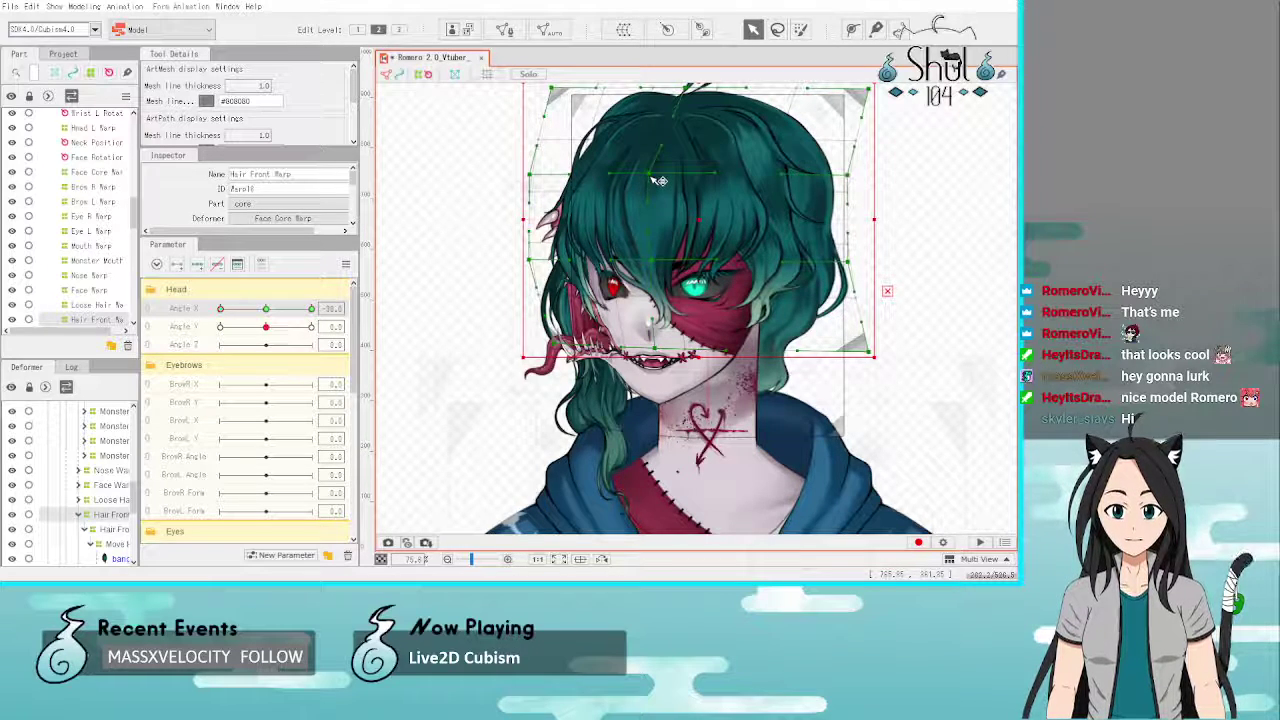
pyautogui.moveTo(653, 262); pyautogui.dragTo(649, 262)
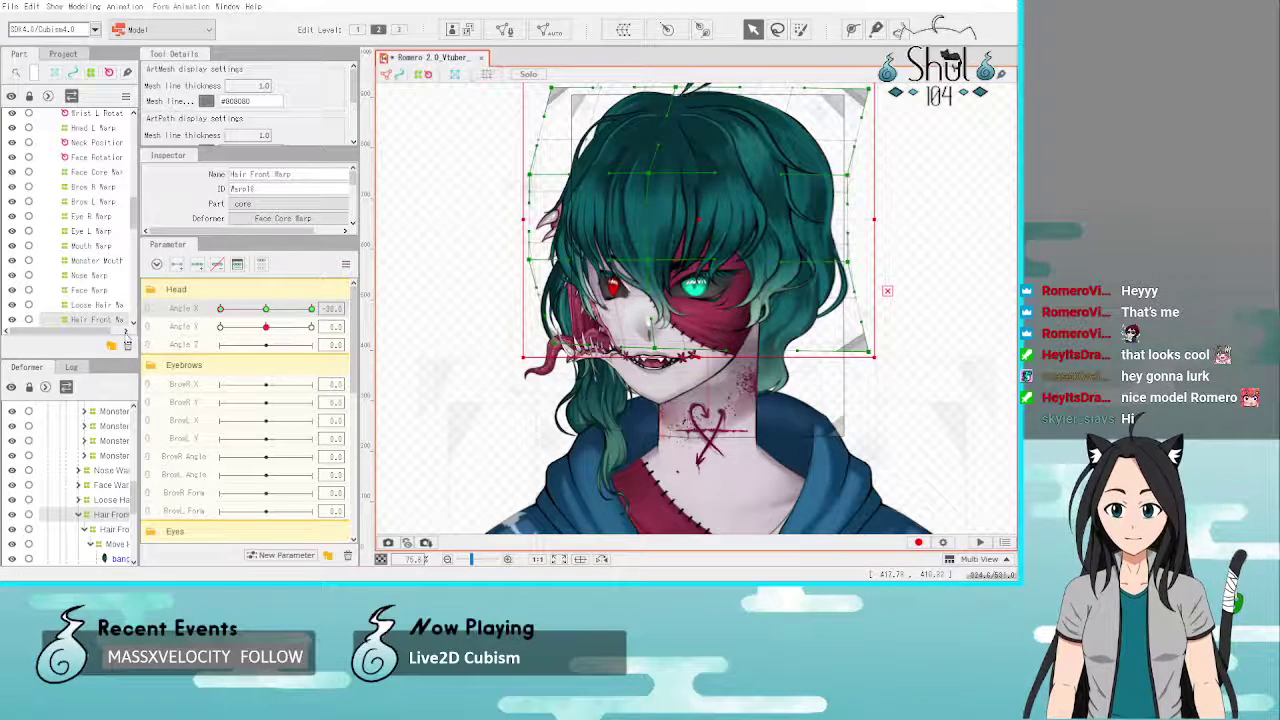
# Step: Nudge the Hair Front Warp's right-edge points slightly further inward at Angle X -30, deselect it and check the turn
pyautogui.moveTo(222, 313)
pyautogui.mouseDown()
pyautogui.moveTo(300, 315)
pyautogui.moveTo(194, 324)
pyautogui.moveTo(266, 313)
pyautogui.moveTo(216, 327)
pyautogui.mouseUp()
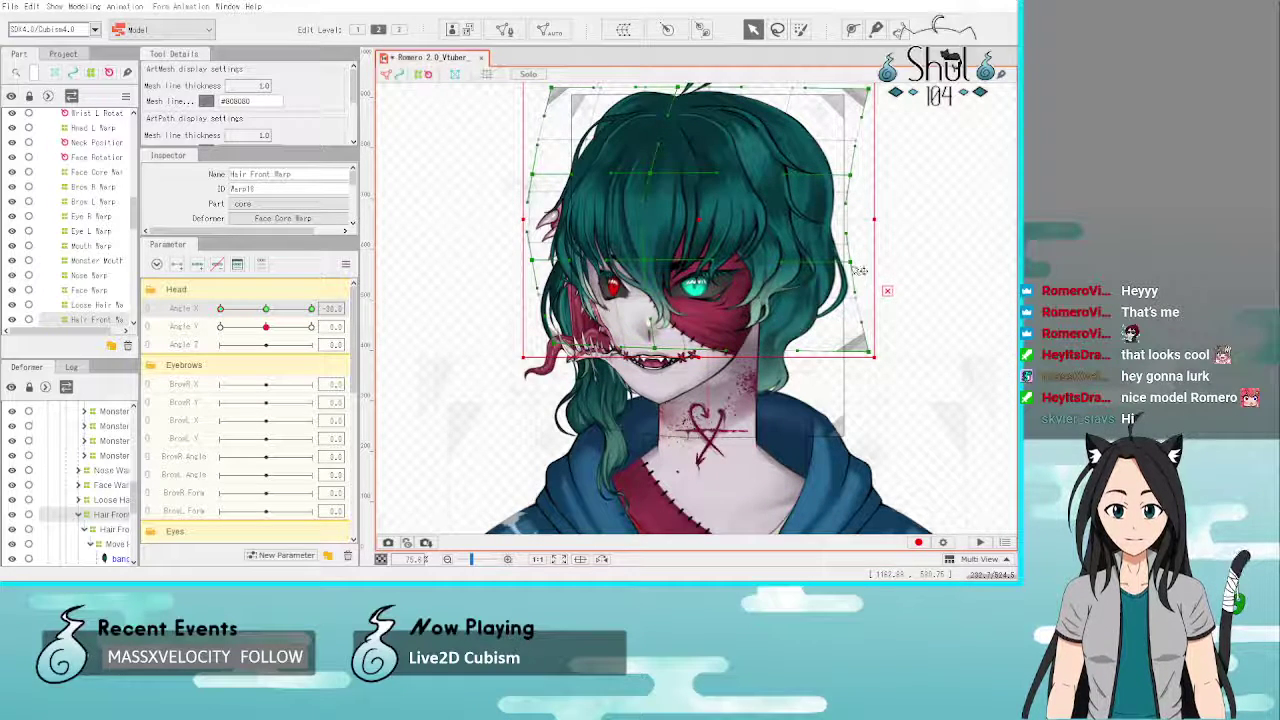
pyautogui.moveTo(860, 270); pyautogui.dragTo(850, 272)
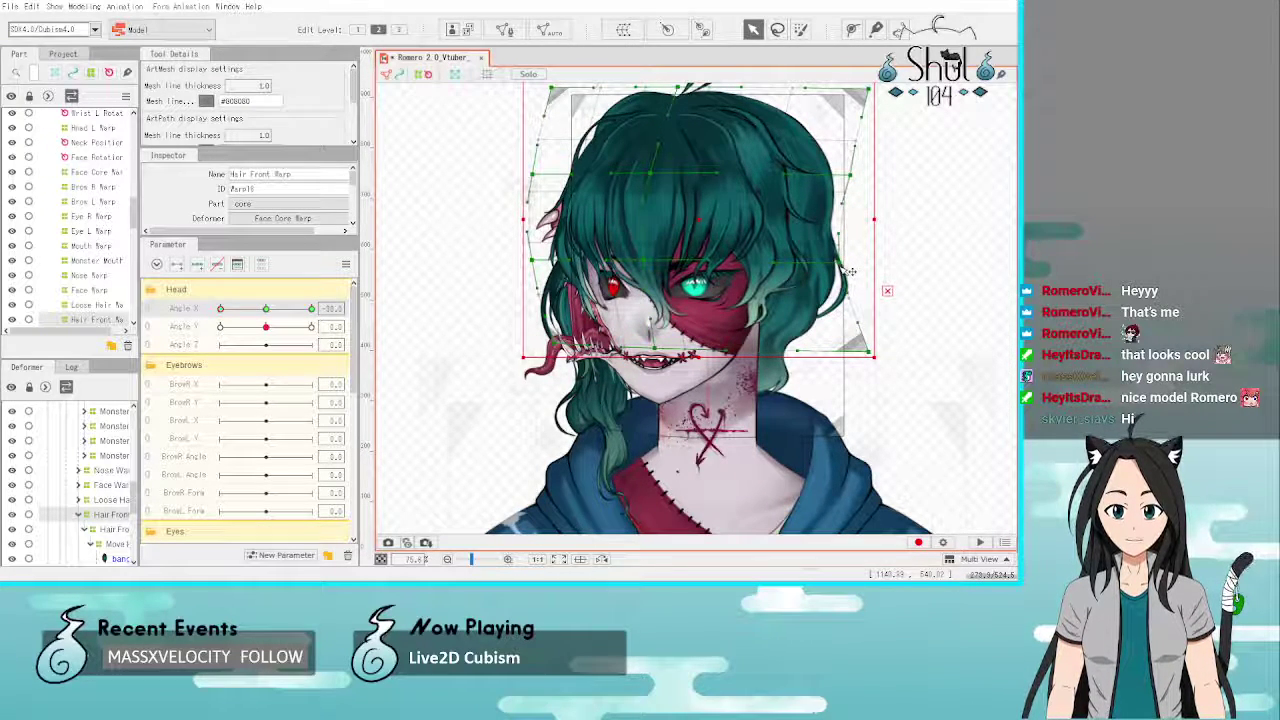
pyautogui.moveTo(854, 188); pyautogui.dragTo(847, 178)
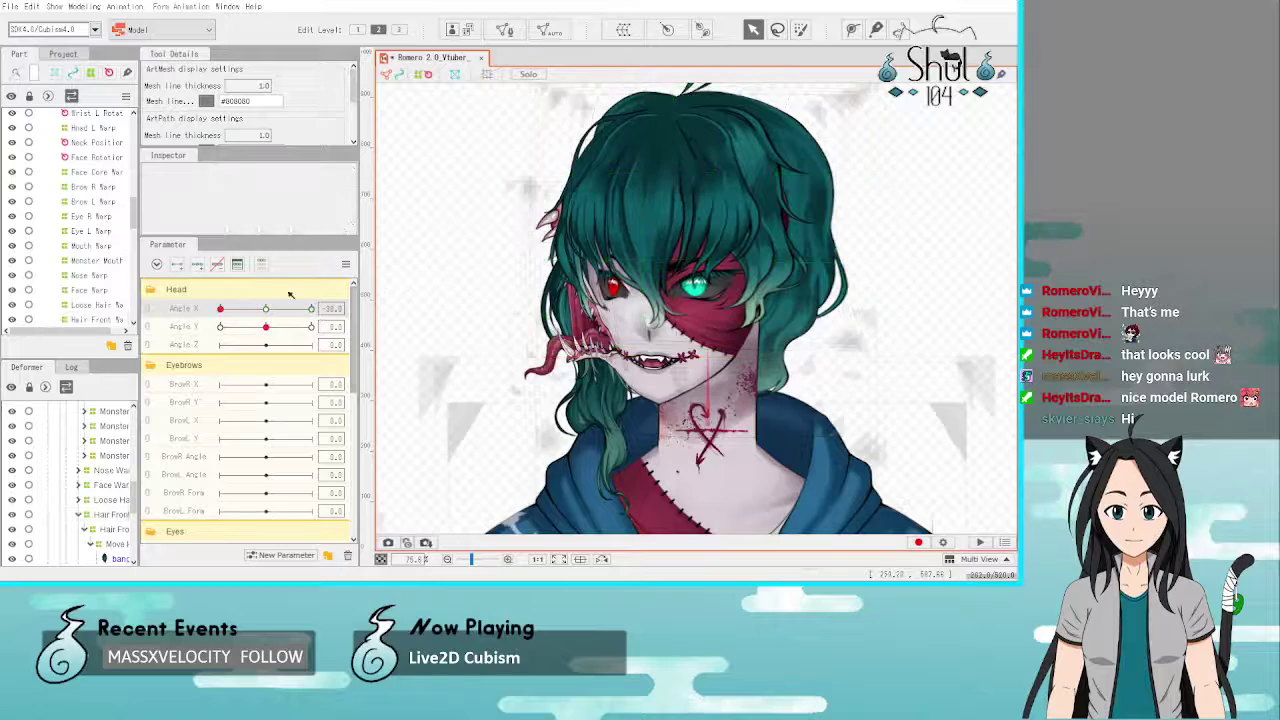
pyautogui.moveTo(221, 309)
pyautogui.mouseDown()
pyautogui.moveTo(253, 313)
pyautogui.moveTo(212, 321)
pyautogui.moveTo(267, 317)
pyautogui.moveTo(209, 326)
pyautogui.mouseUp()
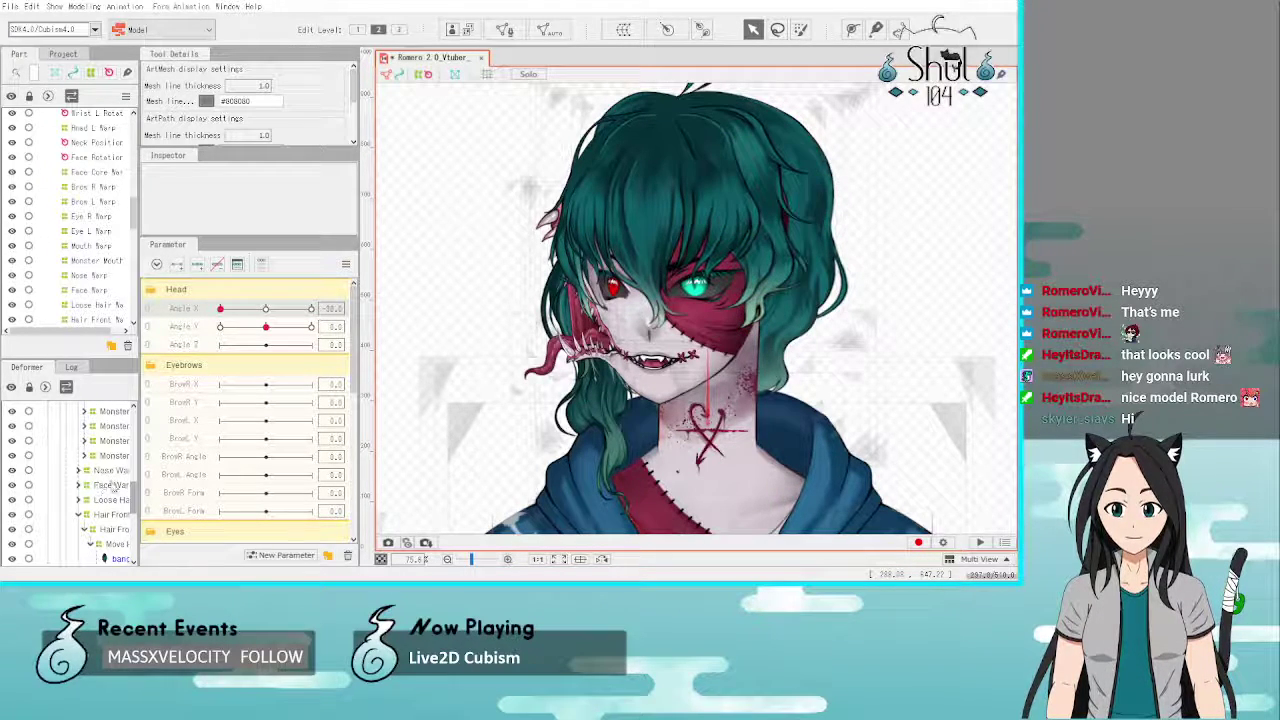
# Step: Select the Bang 4 mesh and create a warp deformer named Bang 4 Warp for it under Move Hair Front Warp
pyautogui.click(786, 269)
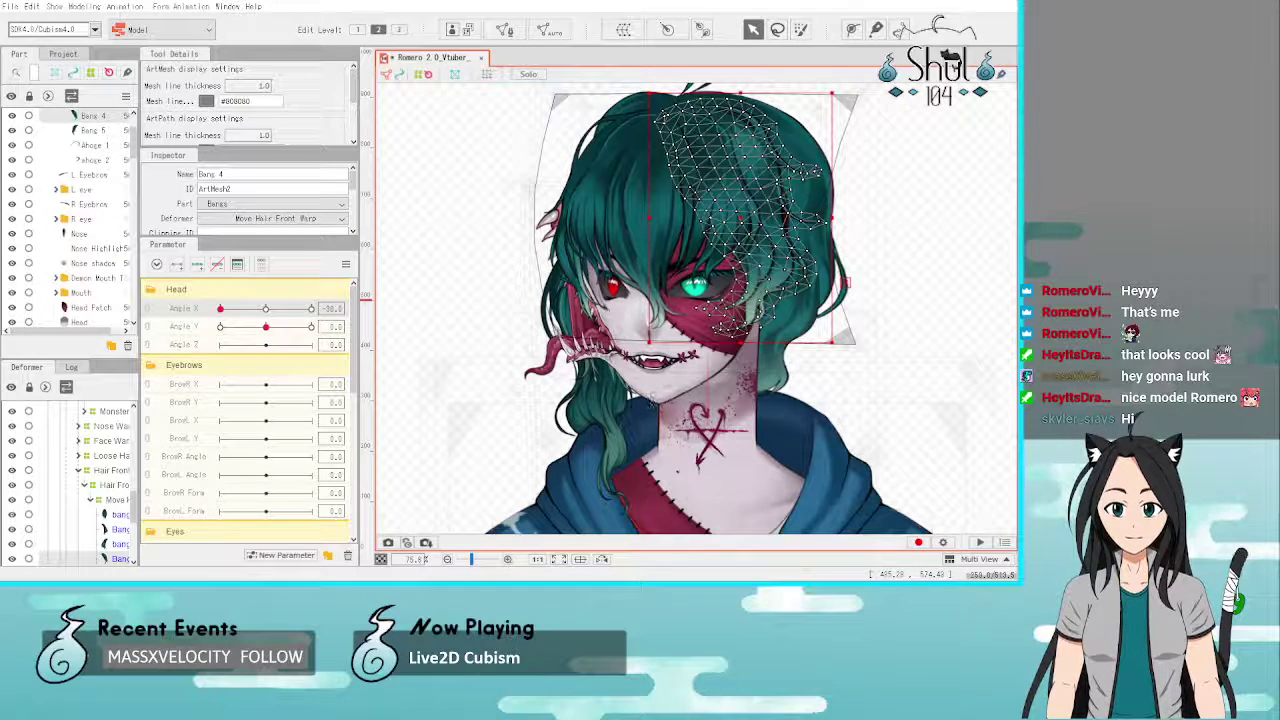
pyautogui.scroll(-1, 92, 522)
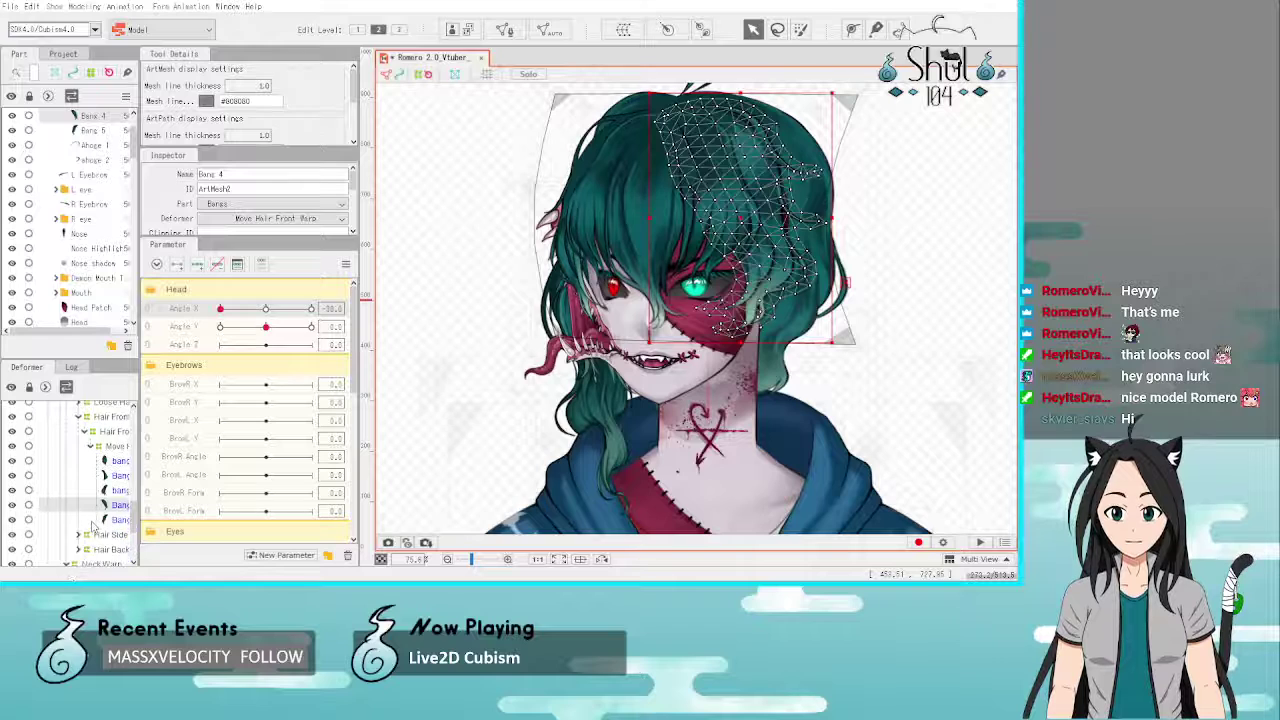
pyautogui.scroll(-1, 92, 526)
pyautogui.scroll(1, 92, 526)
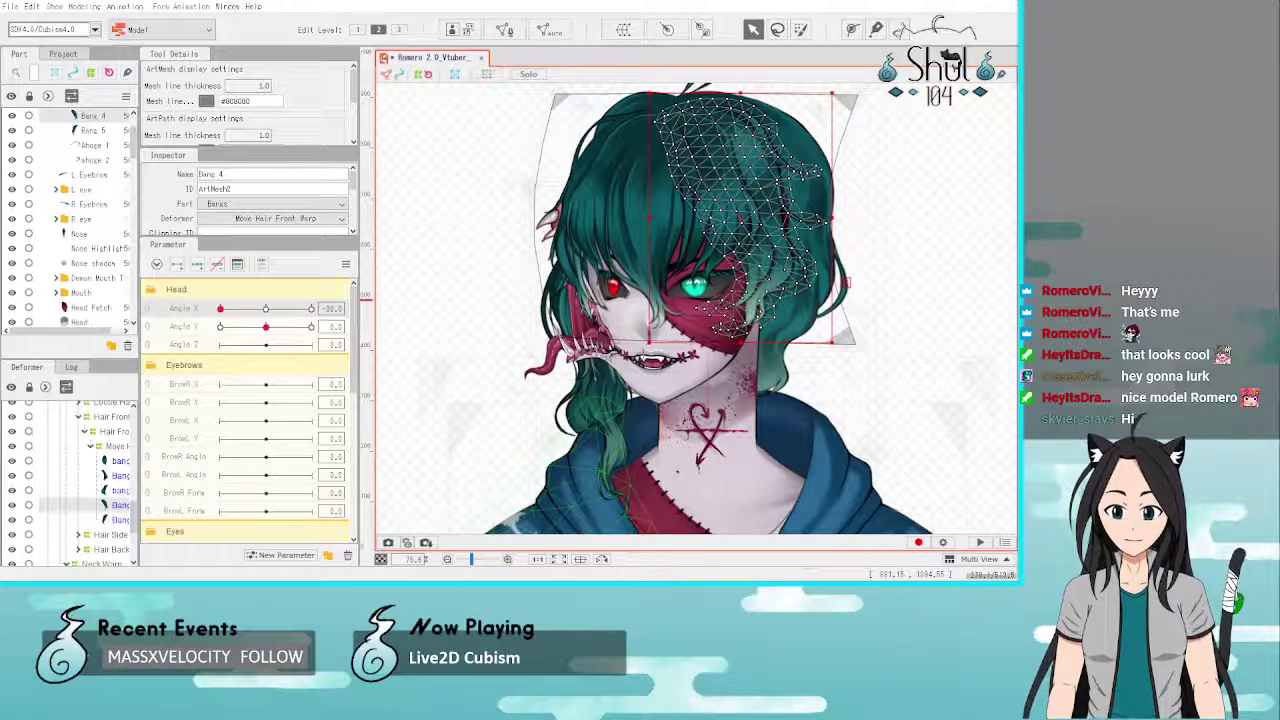
pyautogui.click(698, 523)
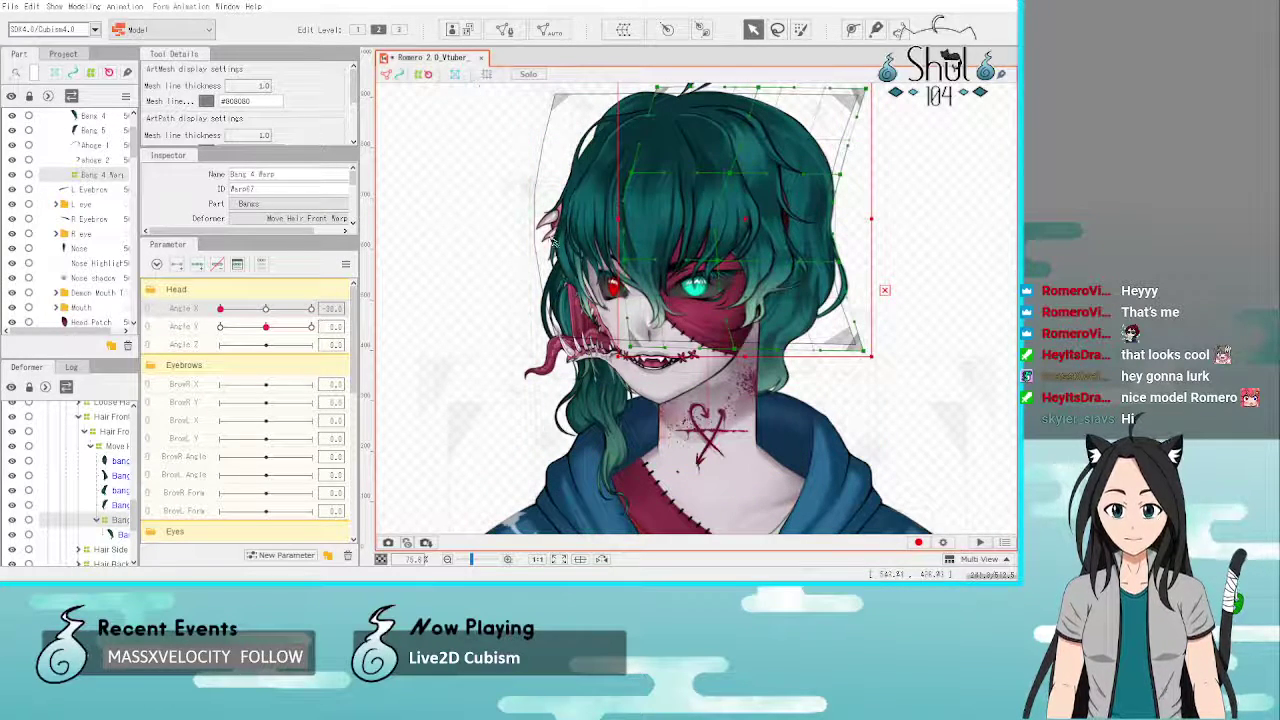
# Step: Give Bang 4 Warp Angle X keyforms at -30, 0 and 30, push its right-edge points outward at -30, and preview the turn
pyautogui.moveTo(220, 308); pyautogui.dragTo(265, 310)
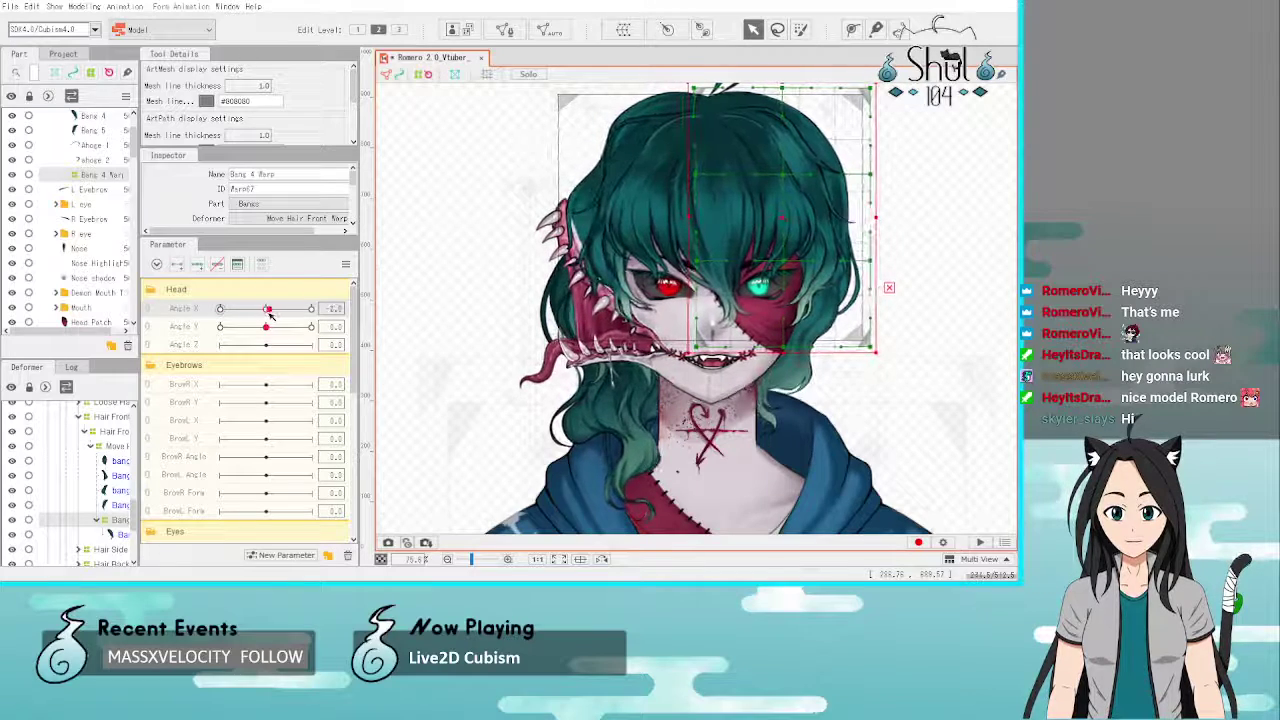
pyautogui.click(220, 309)
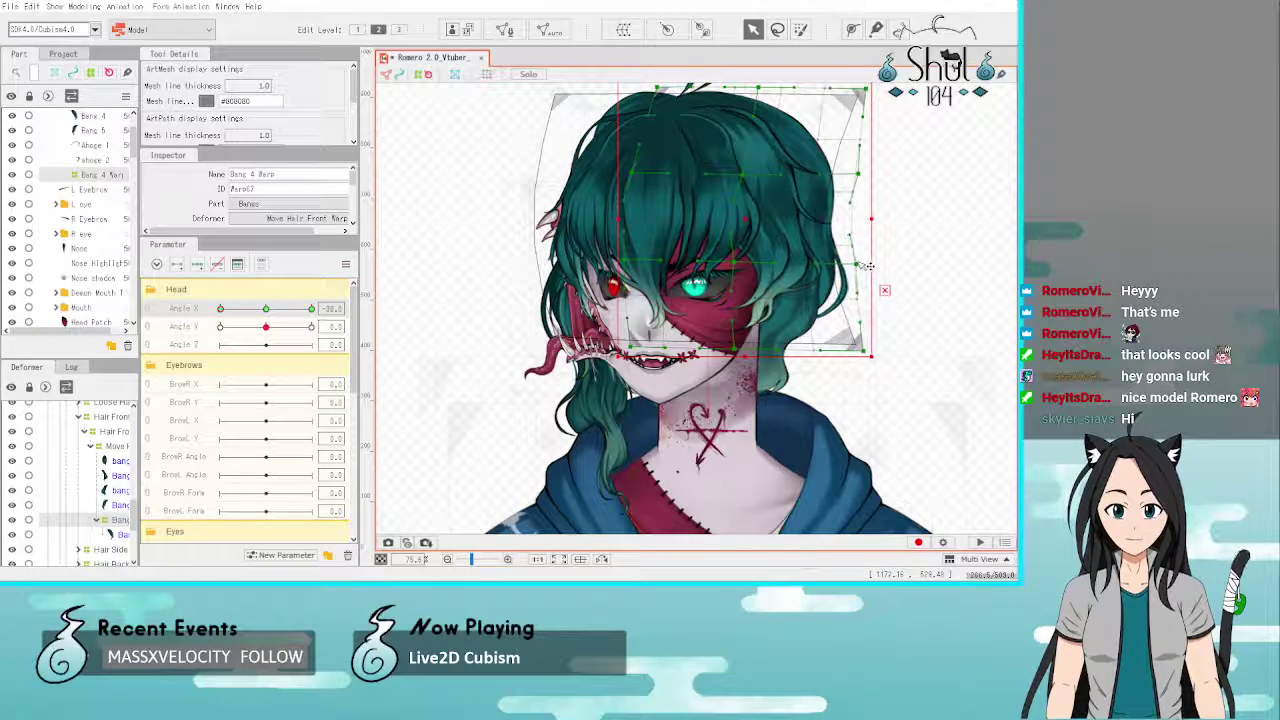
pyautogui.click(937, 168)
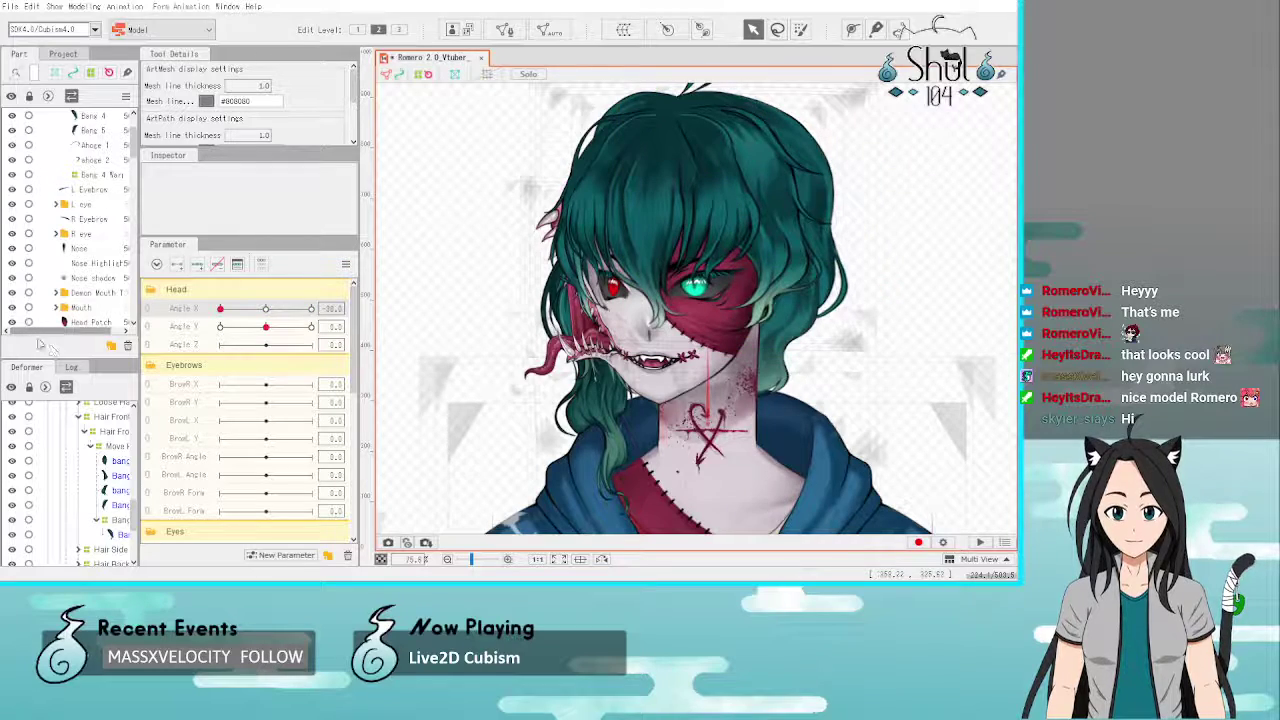
pyautogui.moveTo(229, 312)
pyautogui.mouseDown()
pyautogui.moveTo(281, 312)
pyautogui.moveTo(178, 322)
pyautogui.moveTo(279, 316)
pyautogui.moveTo(174, 311)
pyautogui.moveTo(242, 316)
pyautogui.moveTo(205, 318)
pyautogui.mouseUp()
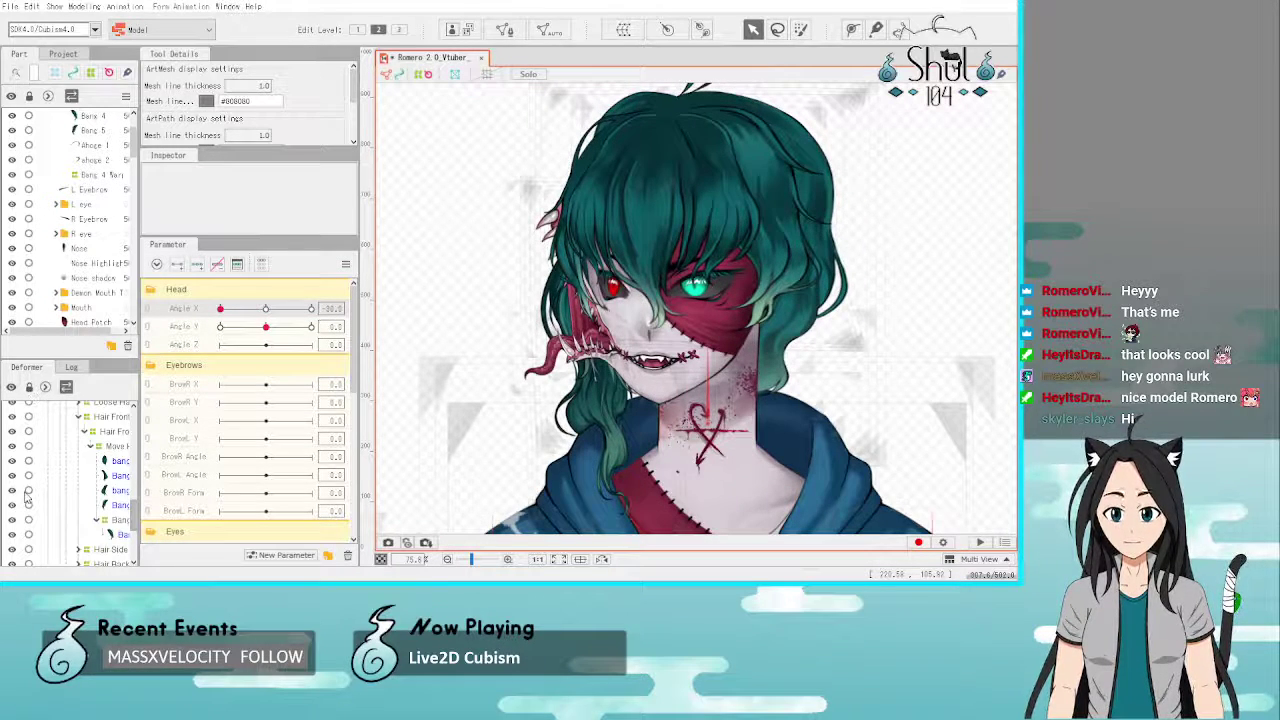
pyautogui.scroll(2, 52, 238)
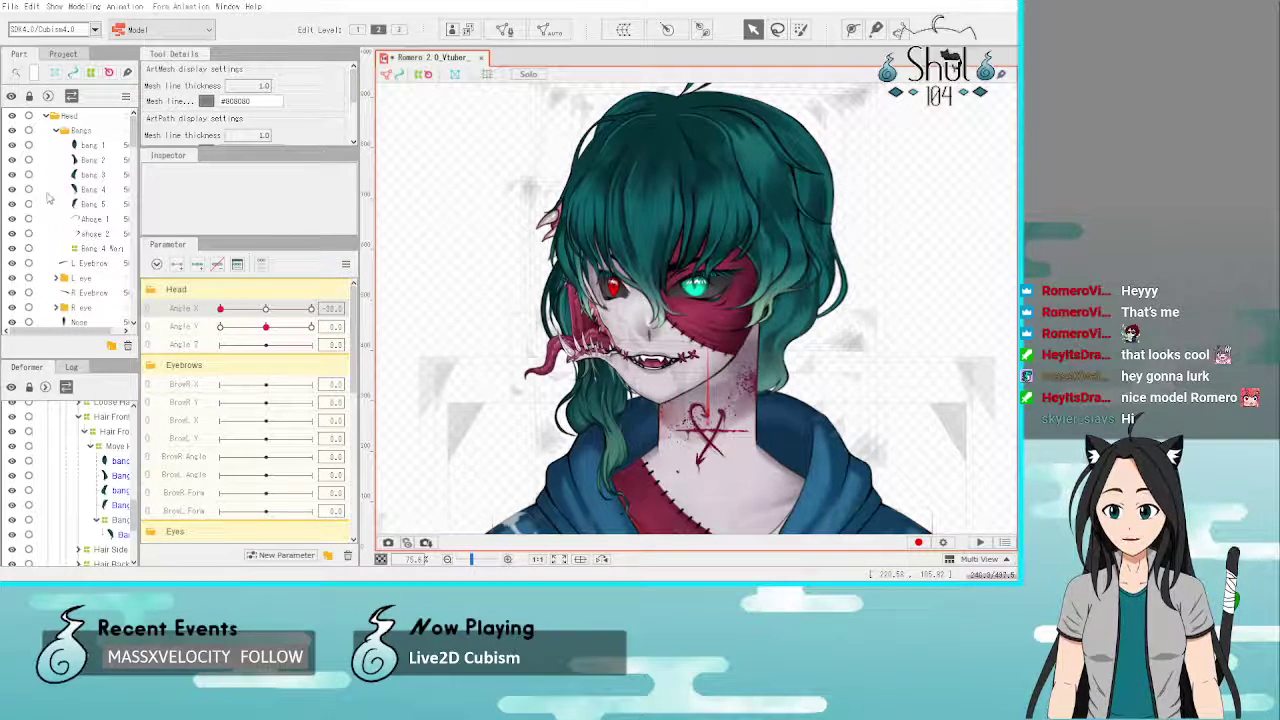
# Step: Hide the Bangs part, give Head Patch Warp three Angle X keyforms at -30, 0 and 30, and try shifting its top-edge points
pyautogui.click(12, 131)
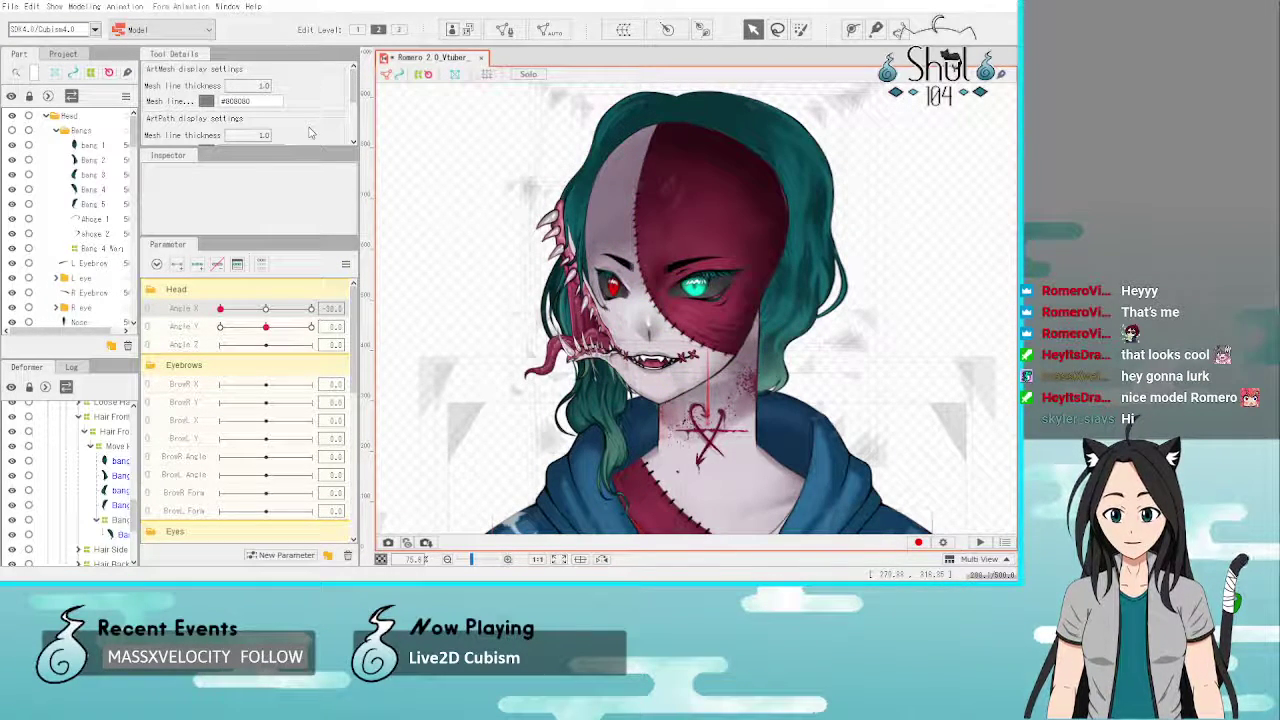
pyautogui.click(747, 224)
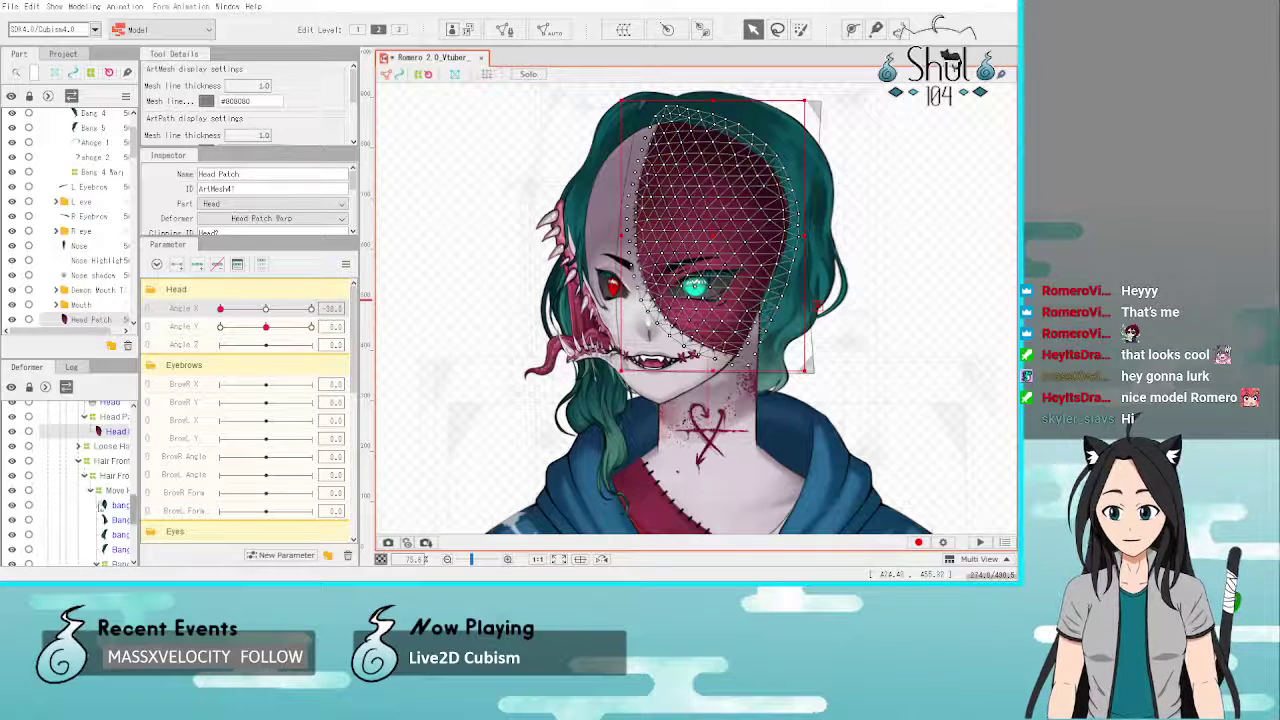
pyautogui.click(102, 430)
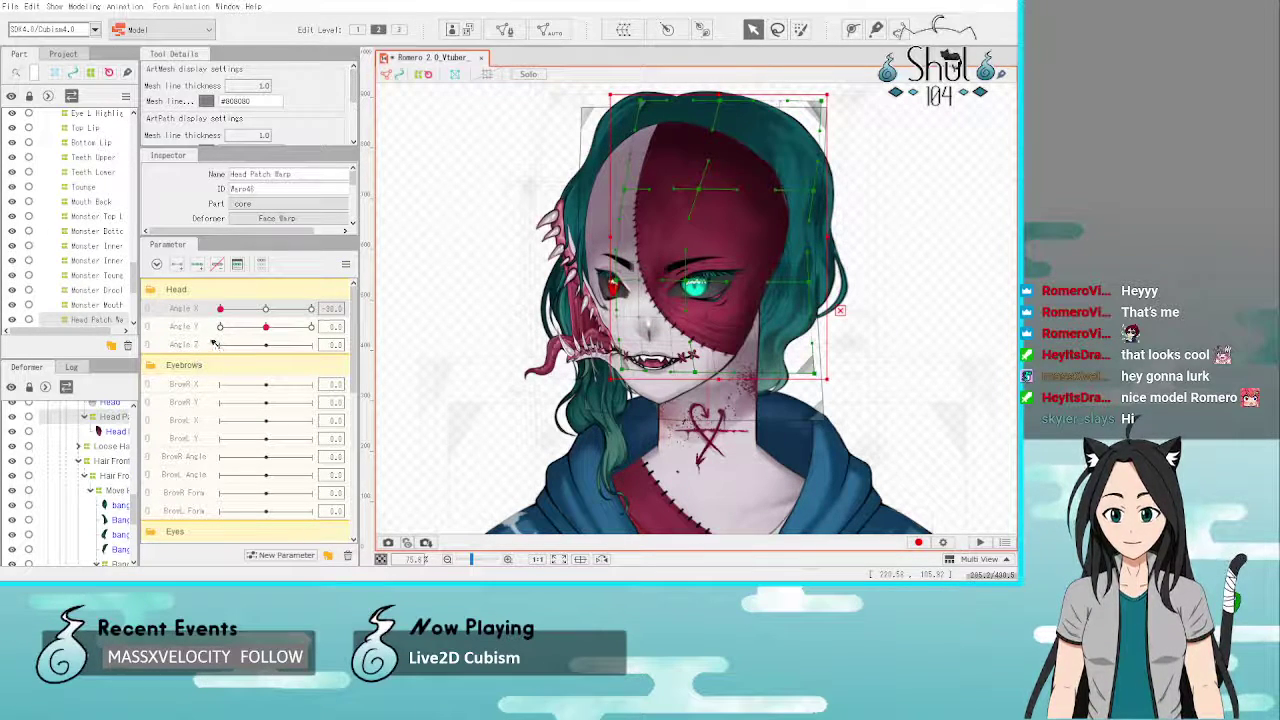
pyautogui.click(195, 269)
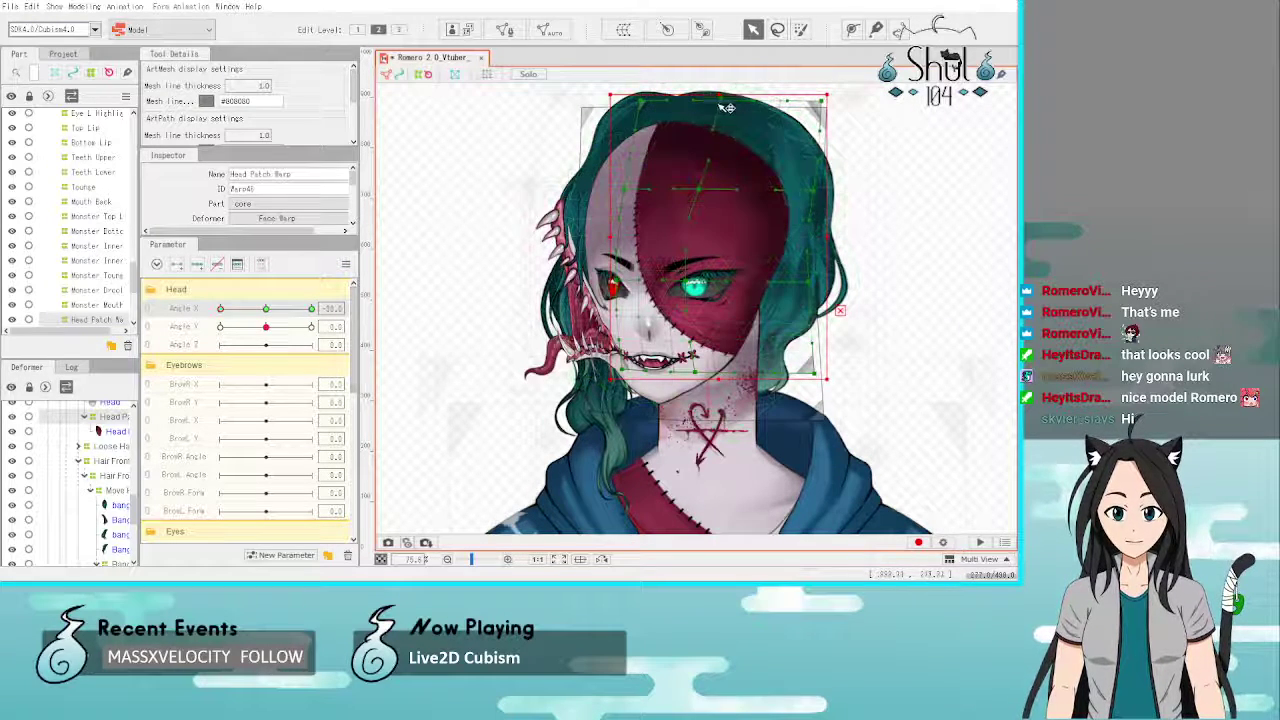
pyautogui.moveTo(642, 102); pyautogui.dragTo(633, 104)
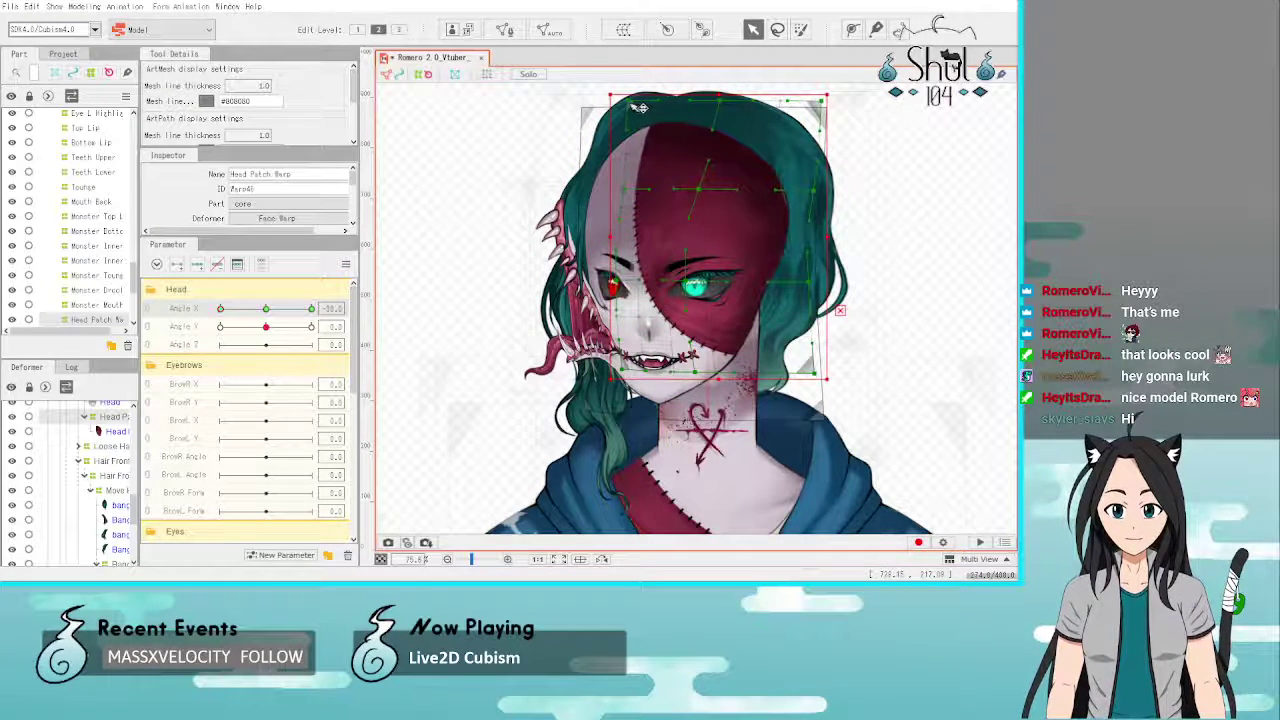
pyautogui.moveTo(720, 102); pyautogui.dragTo(703, 102)
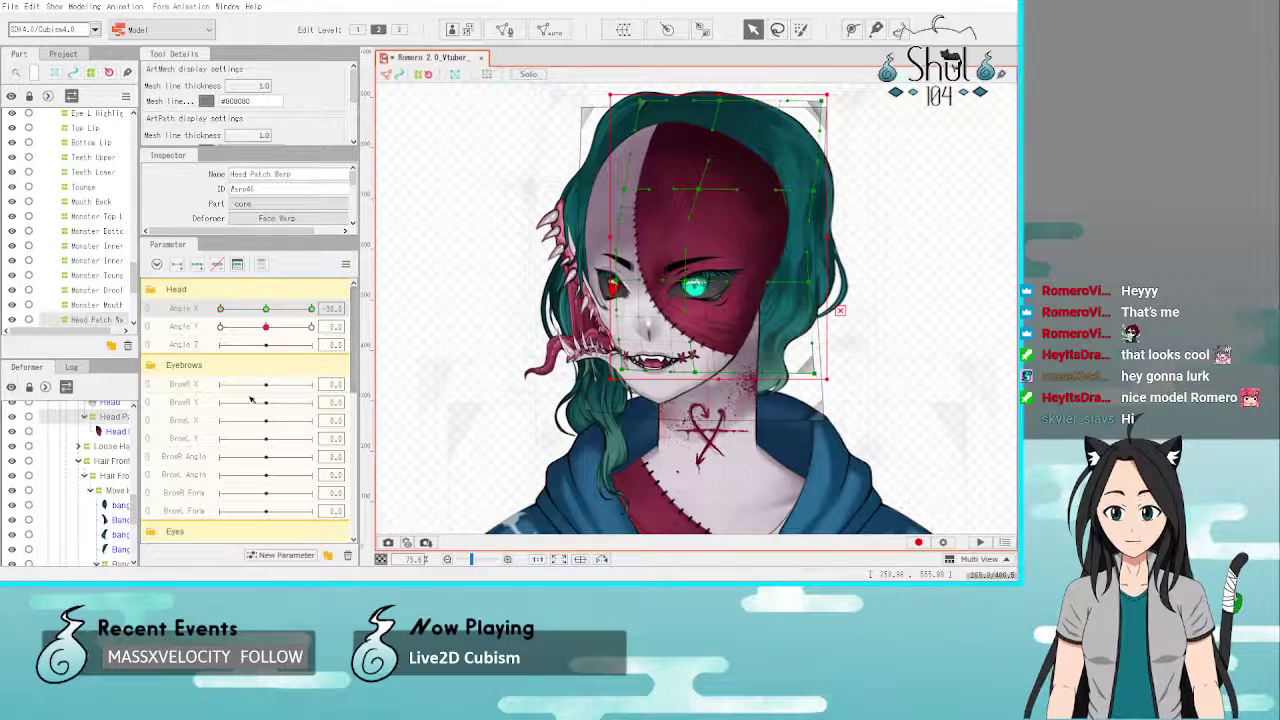
# Step: Select Face Warp and give it three keyforms on both Angle X and Angle Y
pyautogui.scroll(1, 110, 430)
pyautogui.click(103, 441)
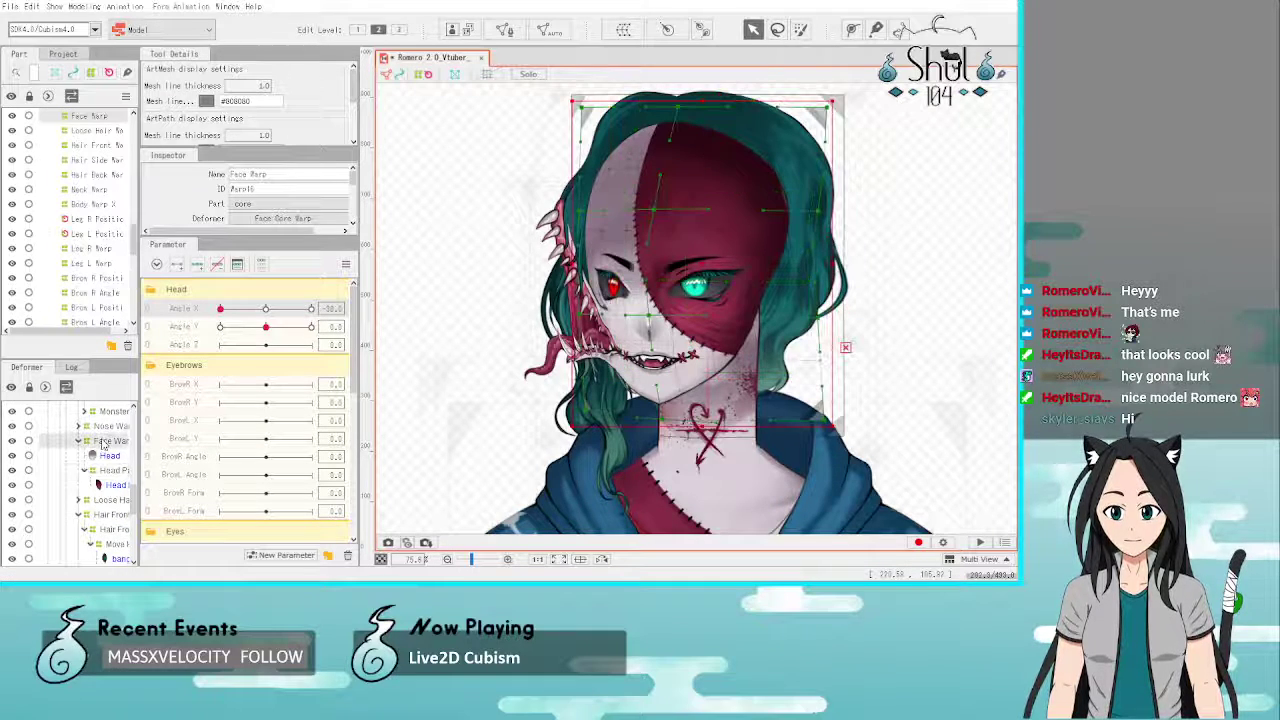
pyautogui.click(196, 264)
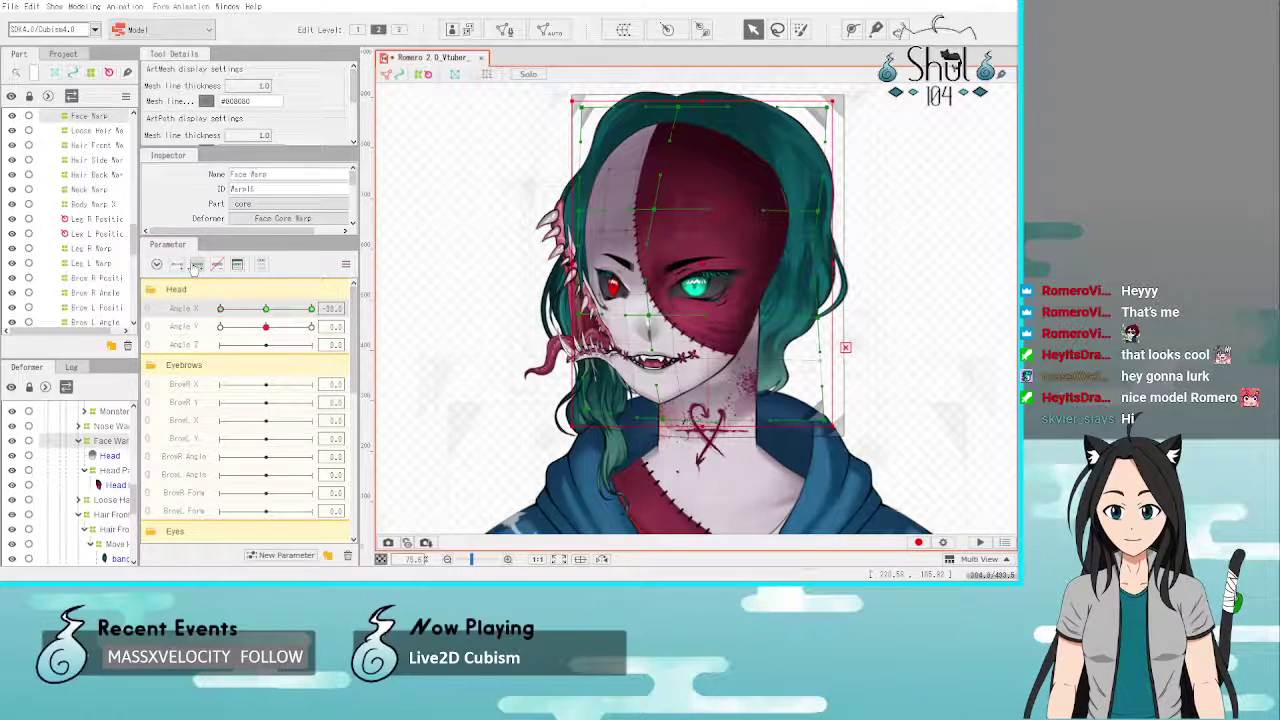
pyautogui.click(194, 329)
pyautogui.click(197, 265)
pyautogui.click(196, 312)
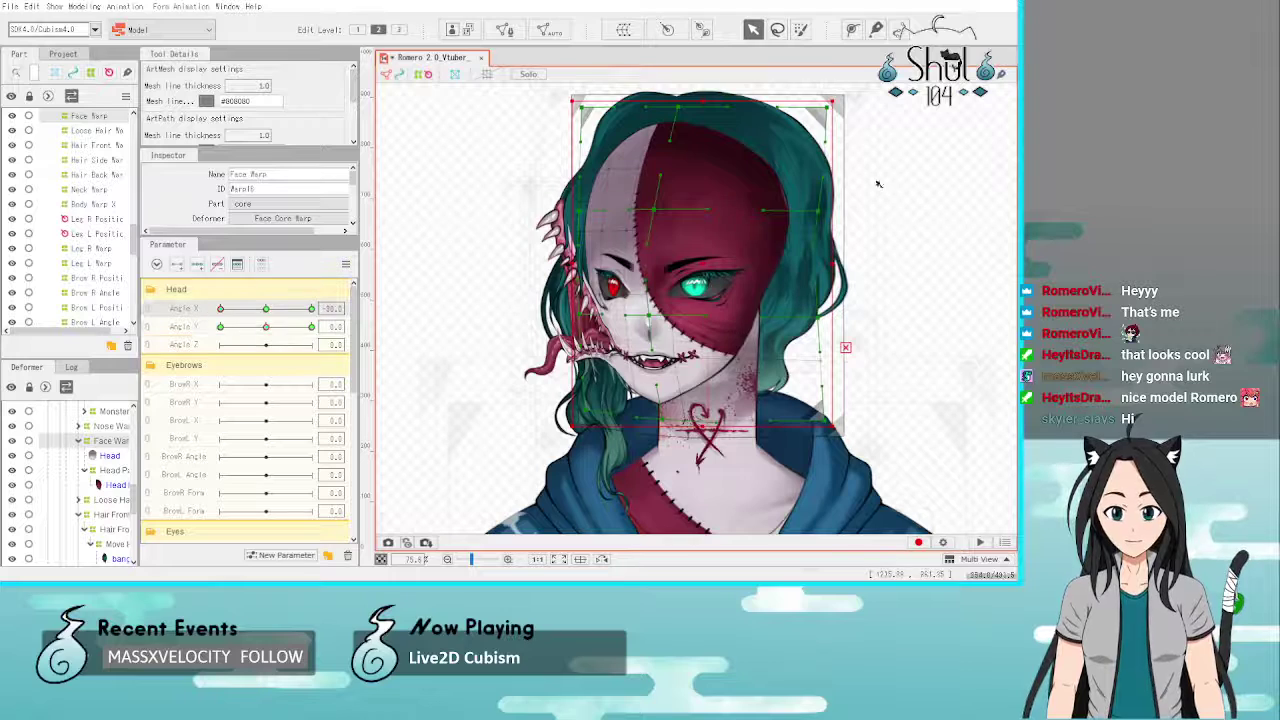
# Step: Pull Face Warp's upper right-edge point inward at Angle X -30, fine-tune the forehead and cheek on that side, and preview the turn
pyautogui.moveTo(820, 210); pyautogui.dragTo(809, 210)
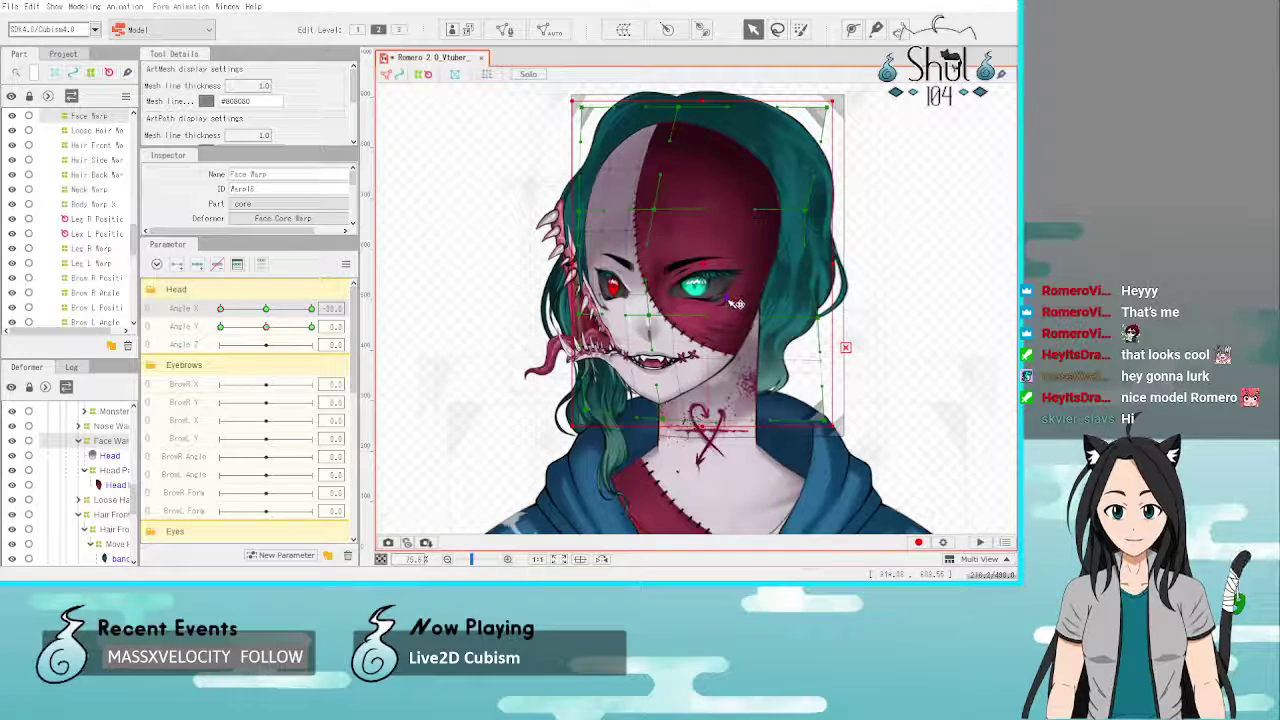
pyautogui.moveTo(729, 300); pyautogui.dragTo(735, 302)
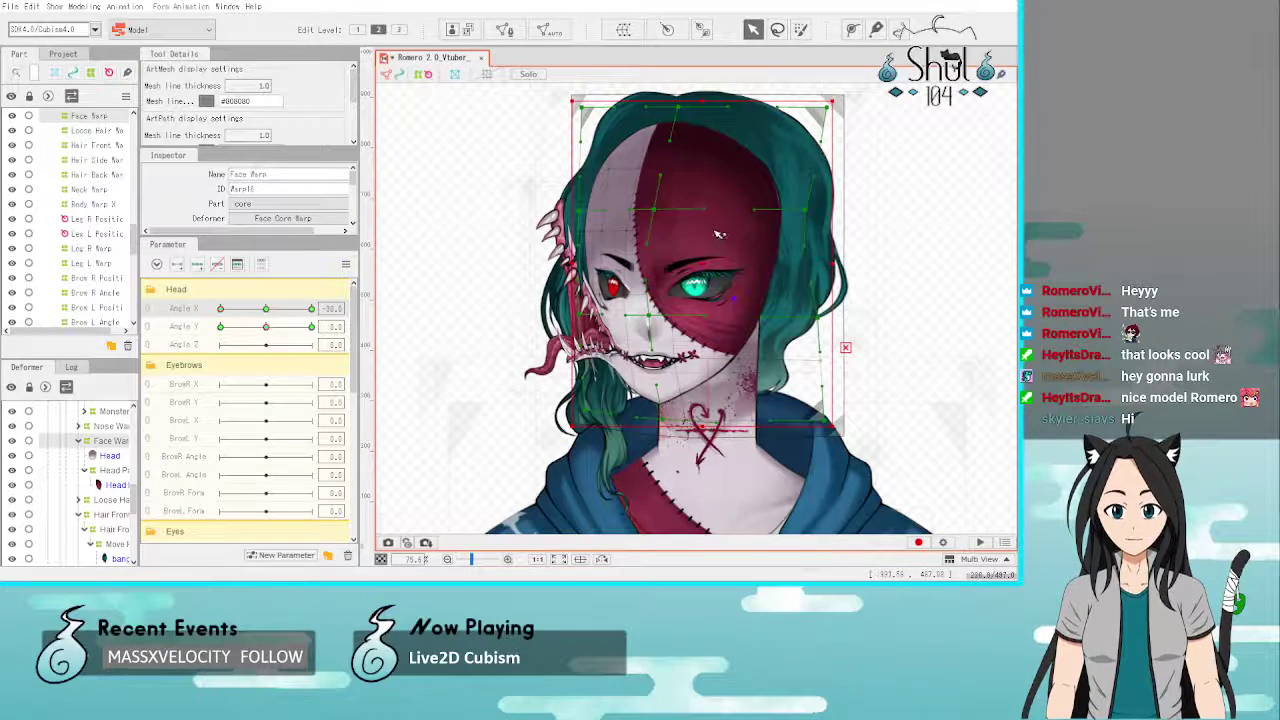
pyautogui.moveTo(716, 231); pyautogui.dragTo(721, 231)
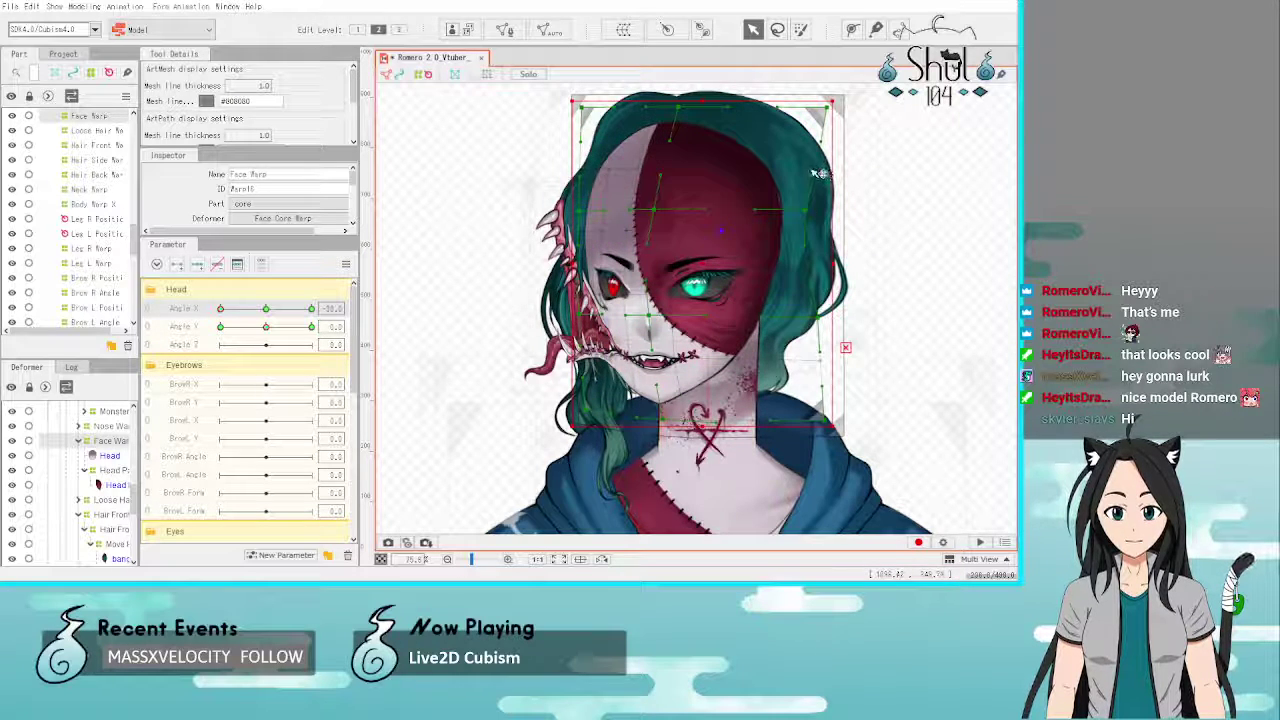
pyautogui.moveTo(745, 167); pyautogui.dragTo(751, 164)
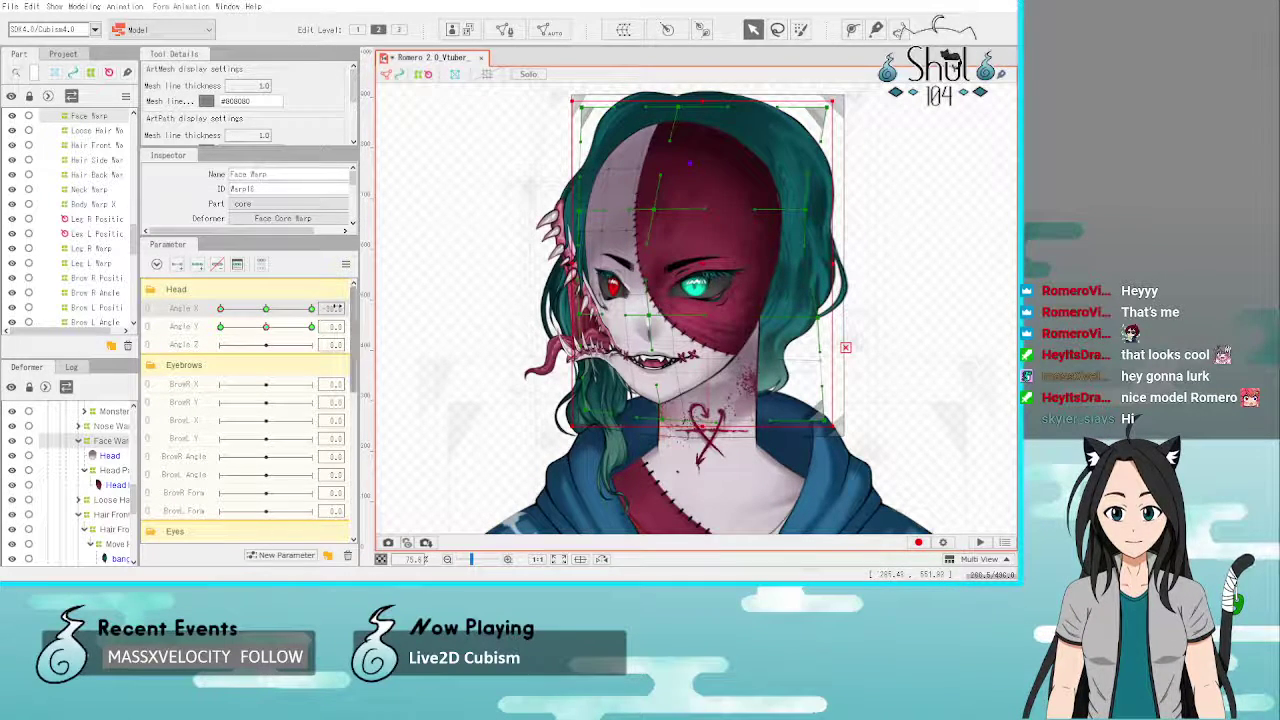
pyautogui.click(345, 264)
pyautogui.click(418, 366)
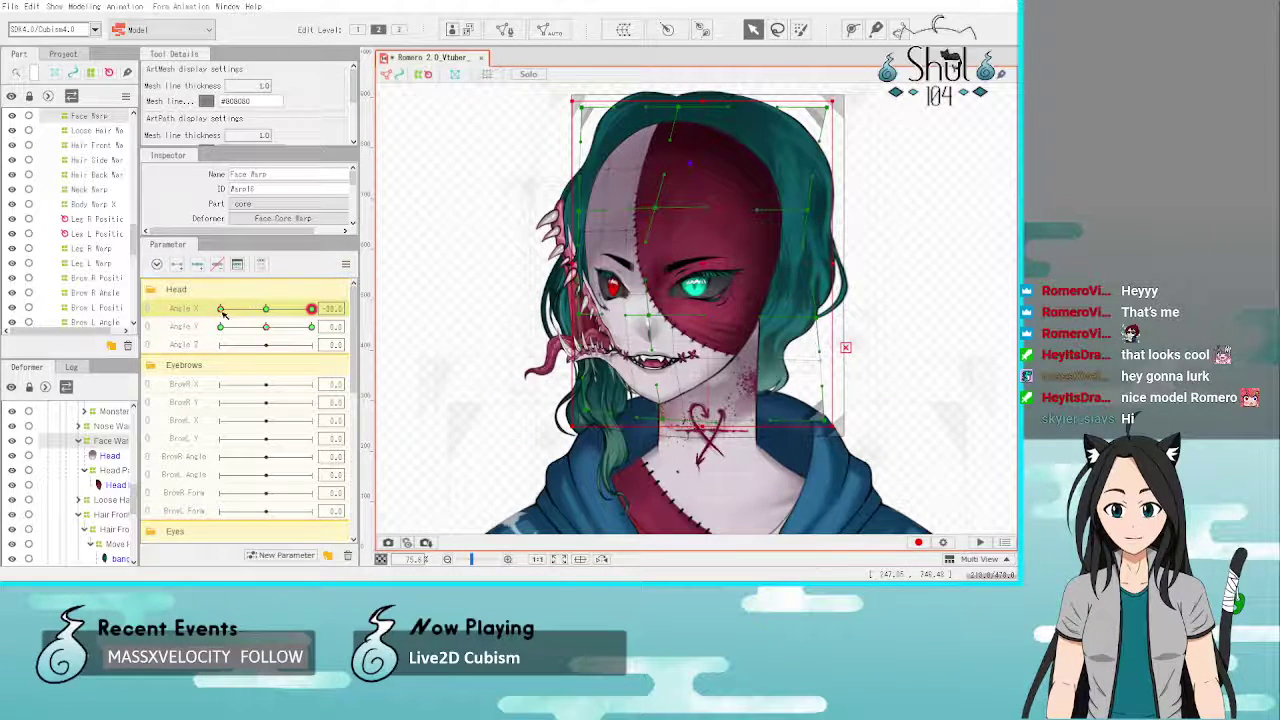
pyautogui.moveTo(222, 313); pyautogui.dragTo(185, 315)
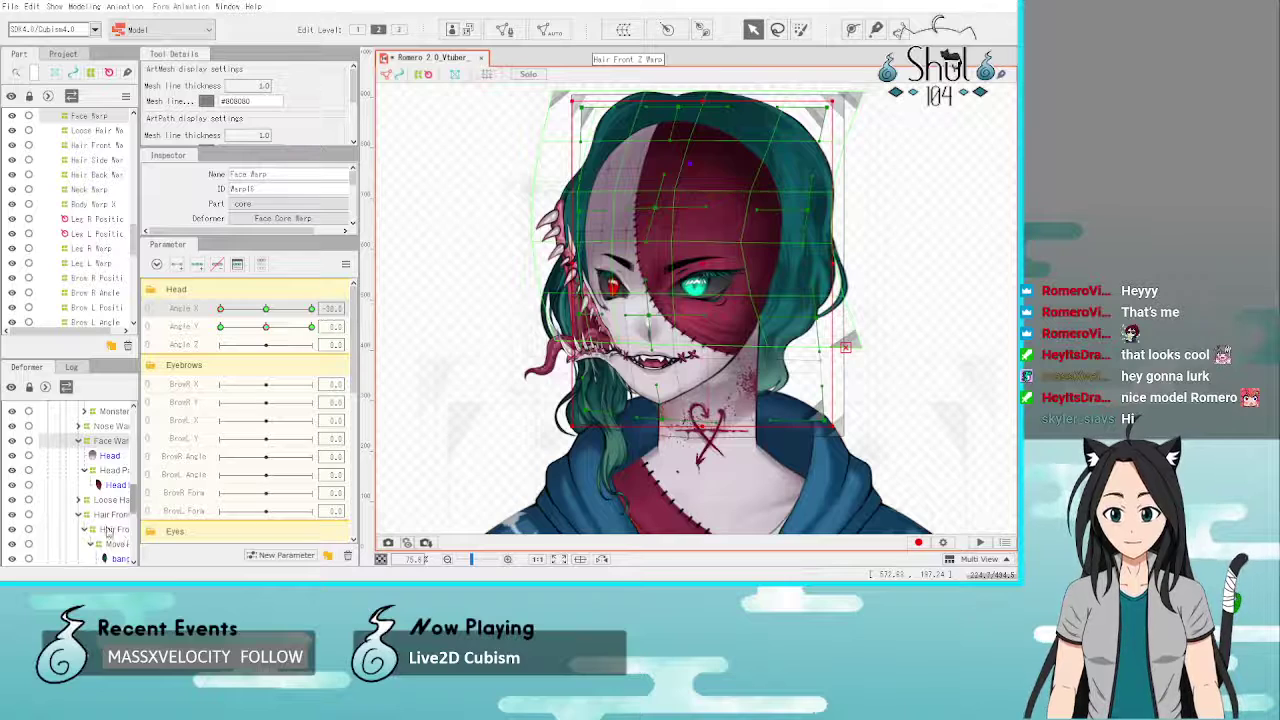
# Step: Select Monster Mouth Warp and Mouth Warp together, give them three Angle X keyforms, and shift both slightly left at -30
pyautogui.scroll(3, 103, 484)
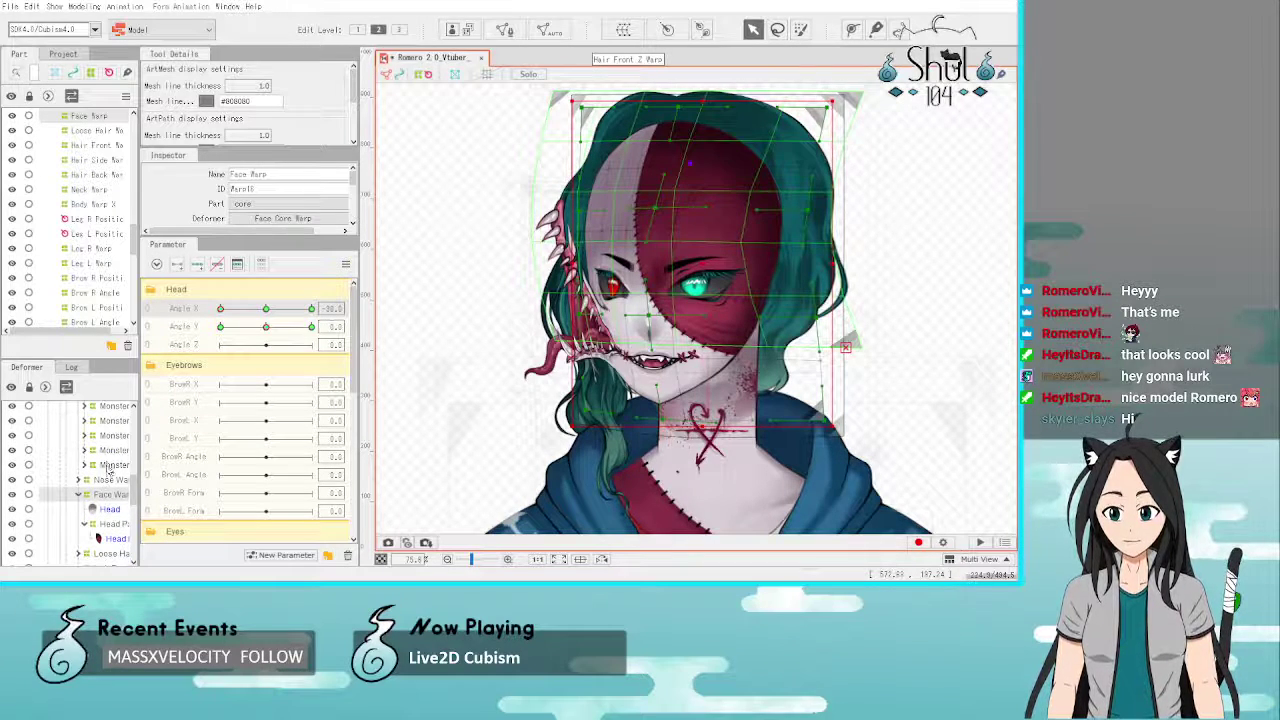
pyautogui.click(112, 466)
pyautogui.scroll(2, 110, 468)
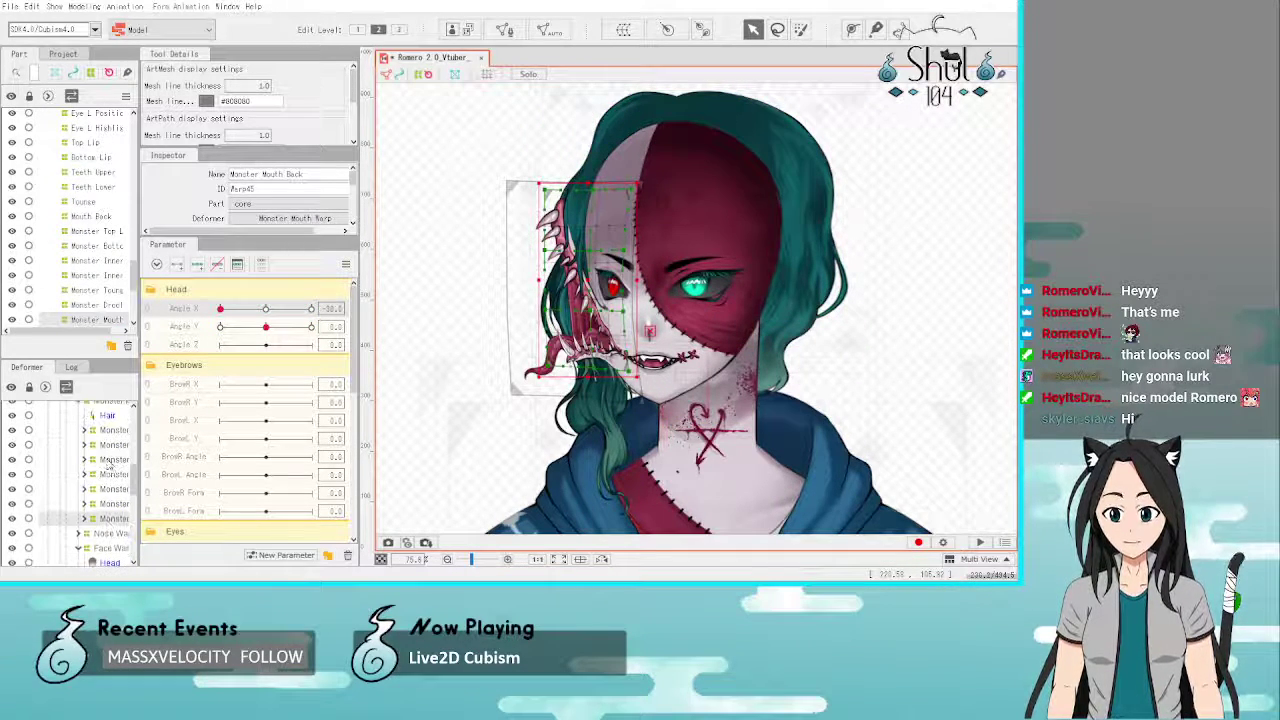
pyautogui.click(110, 457)
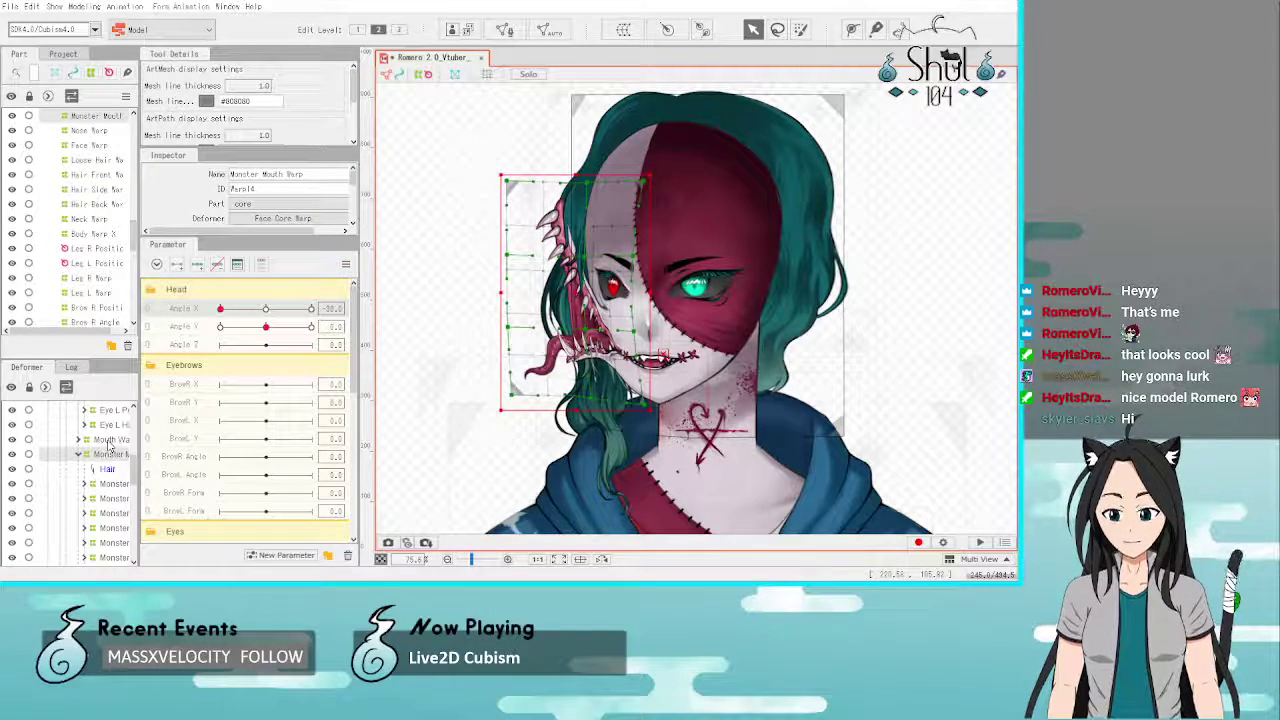
pyautogui.keyDown('ctrl'); pyautogui.click(110, 440); pyautogui.keyUp('ctrl')
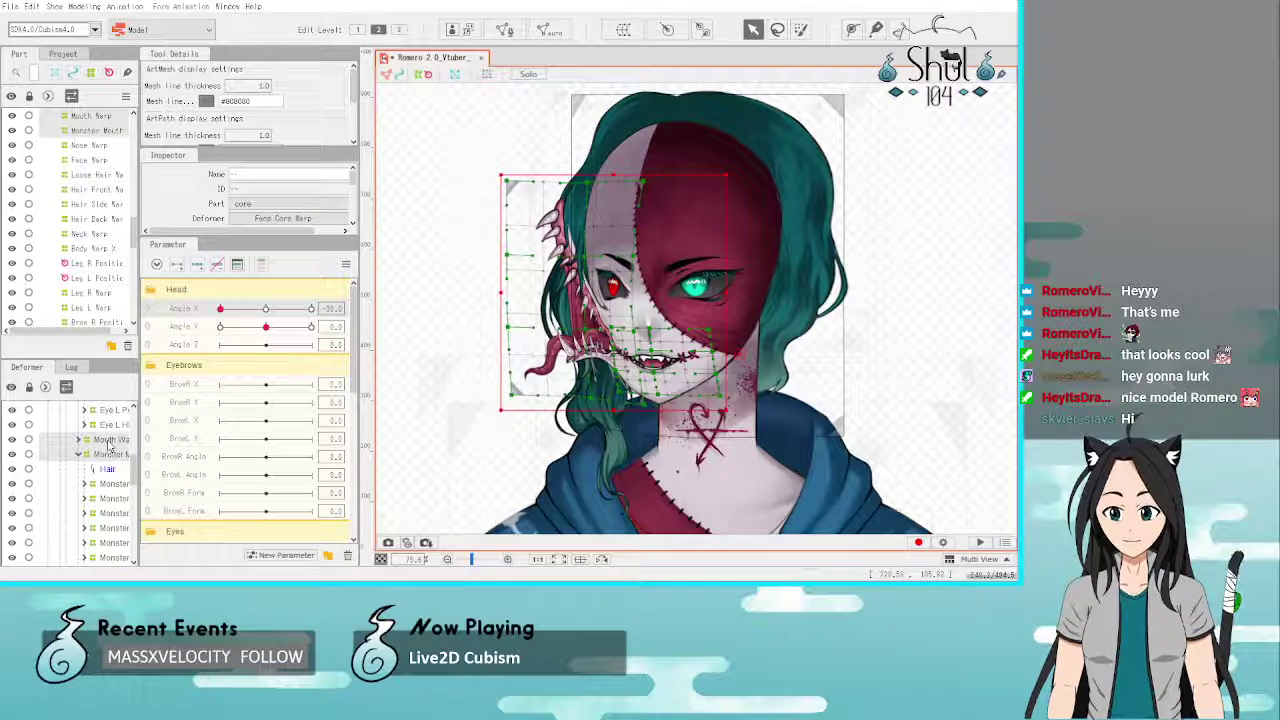
pyautogui.keyDown('ctrl'); pyautogui.click(109, 442); pyautogui.keyUp('ctrl')
pyautogui.keyDown('ctrl'); pyautogui.click(111, 443); pyautogui.keyUp('ctrl')
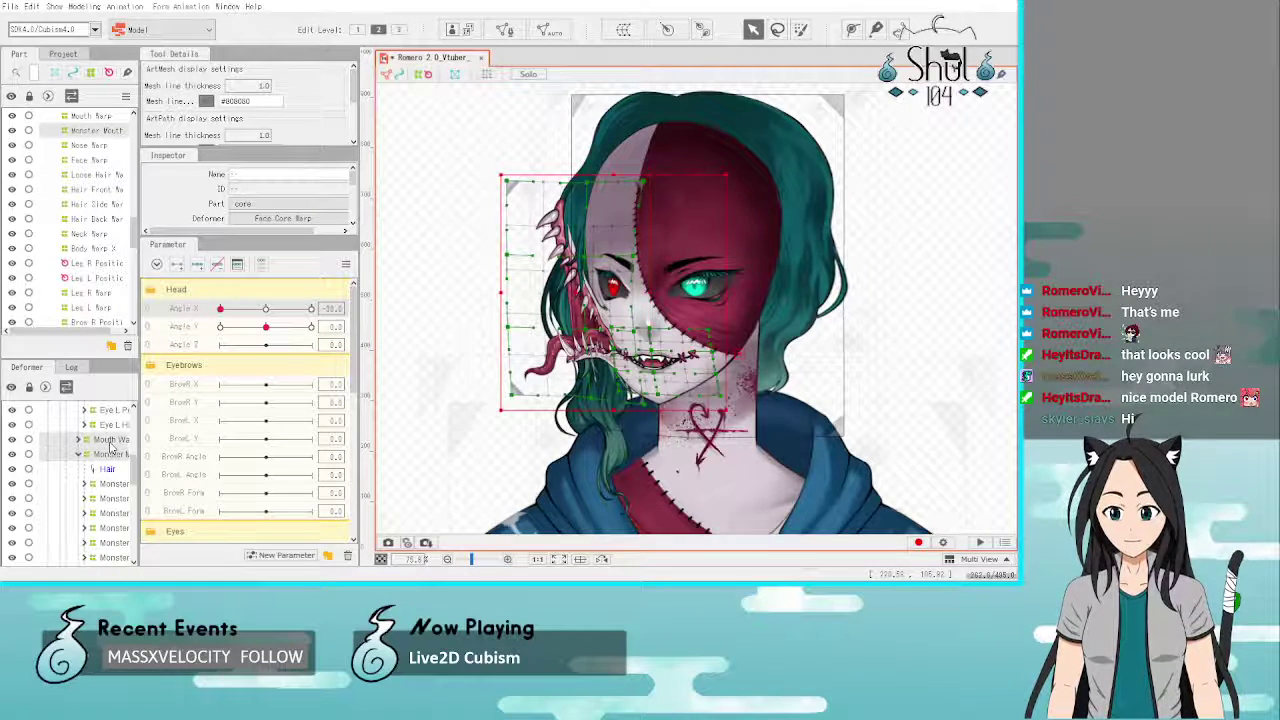
pyautogui.click(197, 268)
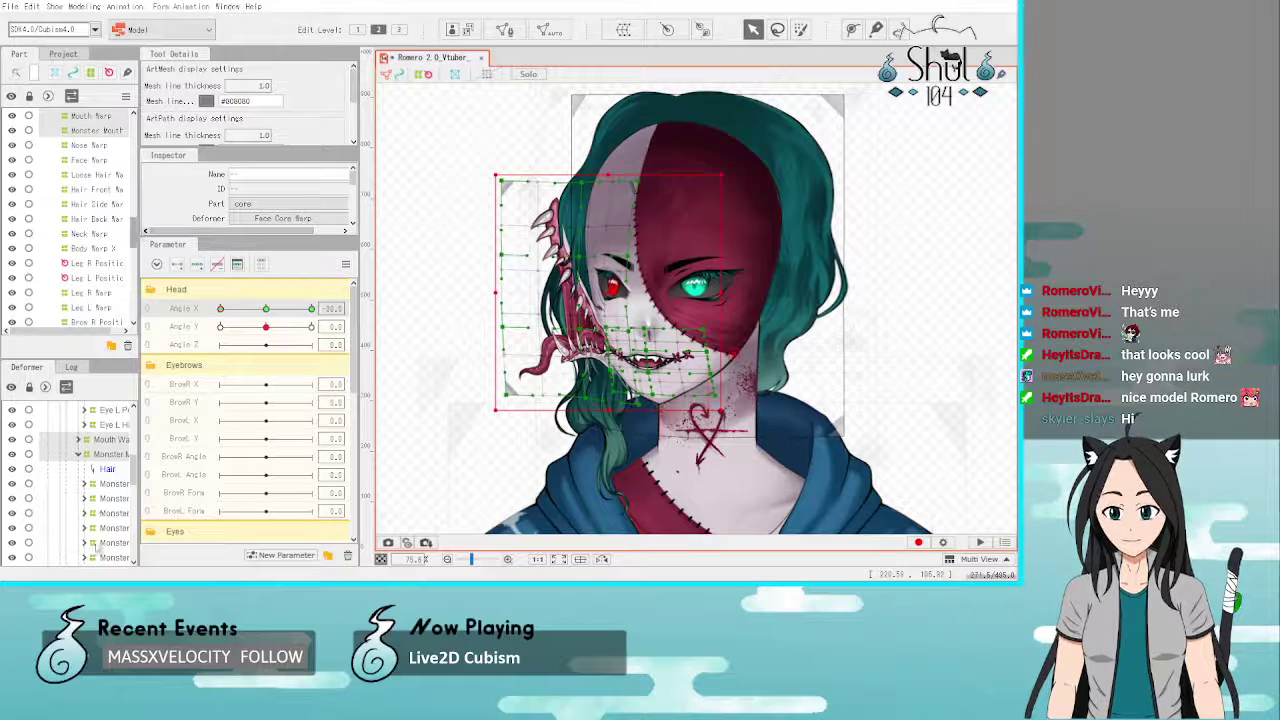
# Step: Select Eye R Warp and Eye L Warp together, give them three Angle X keyforms, and shift both slightly left at -30
pyautogui.scroll(2, 87, 520)
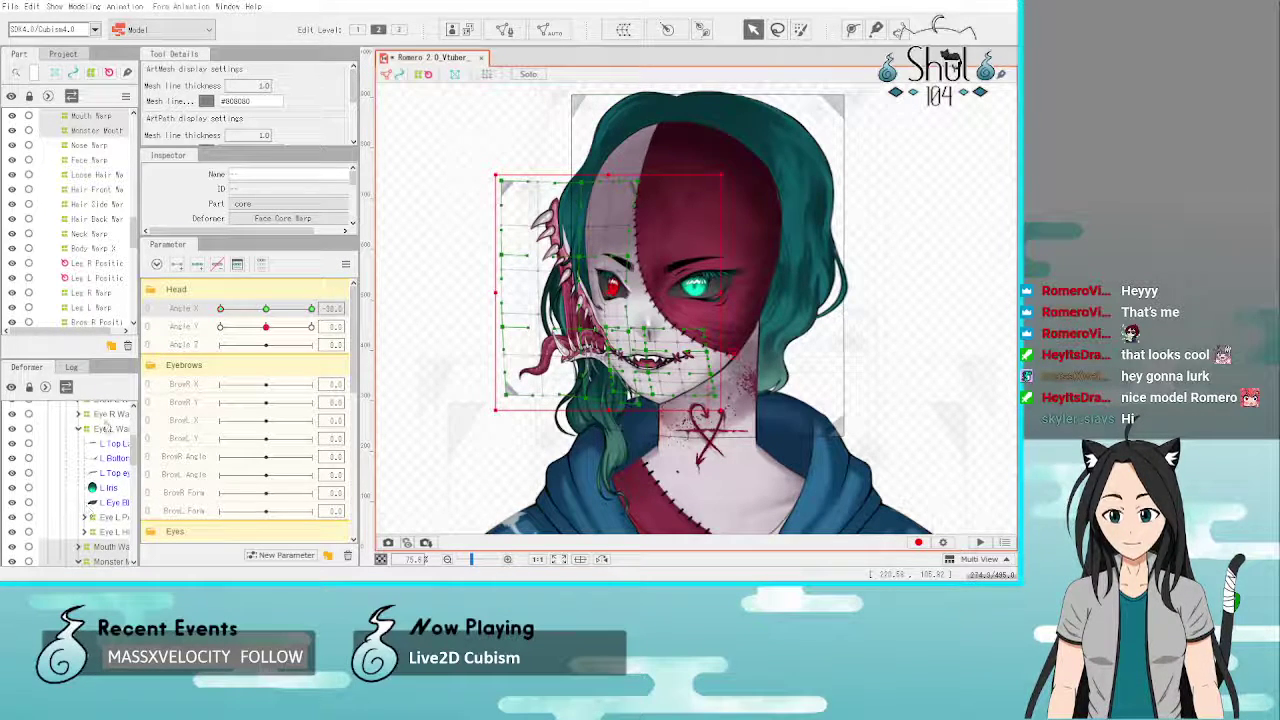
pyautogui.click(107, 416)
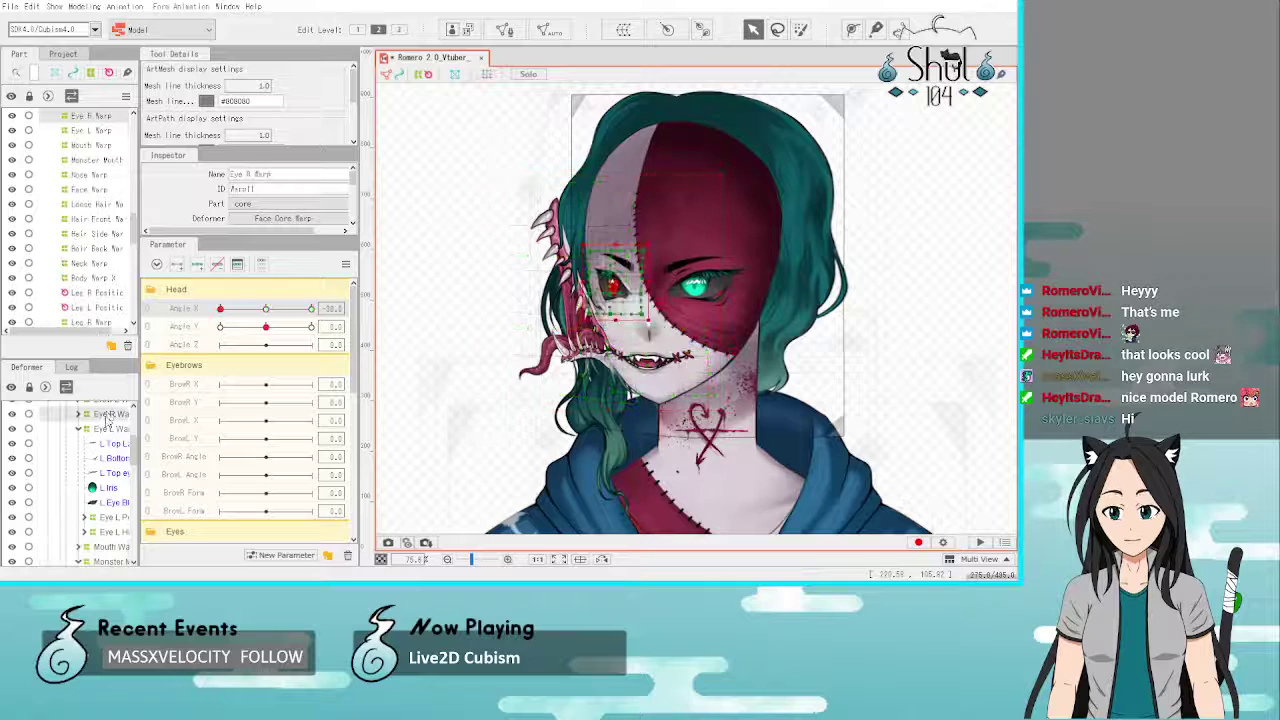
pyautogui.click(107, 432)
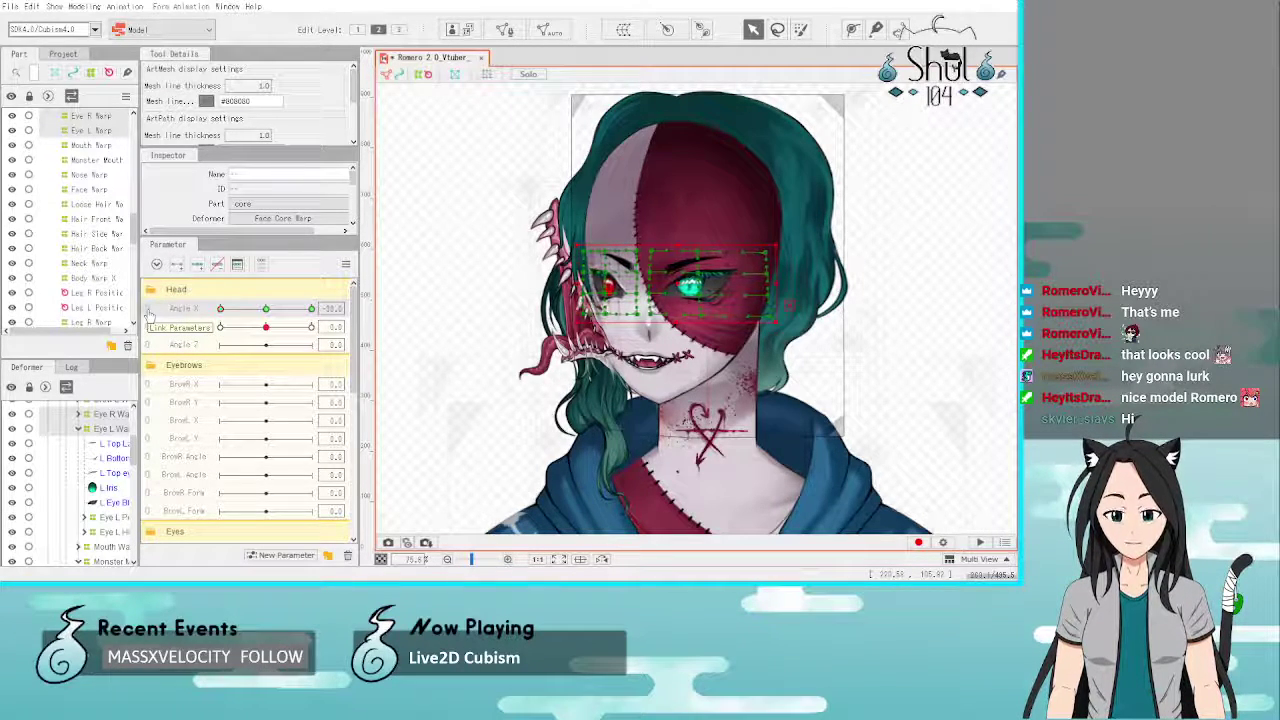
# Step: Narrow Eye L Warp slightly from its outer side at Angle X -30, readjust its placement, and check the turn
pyautogui.click(100, 428)
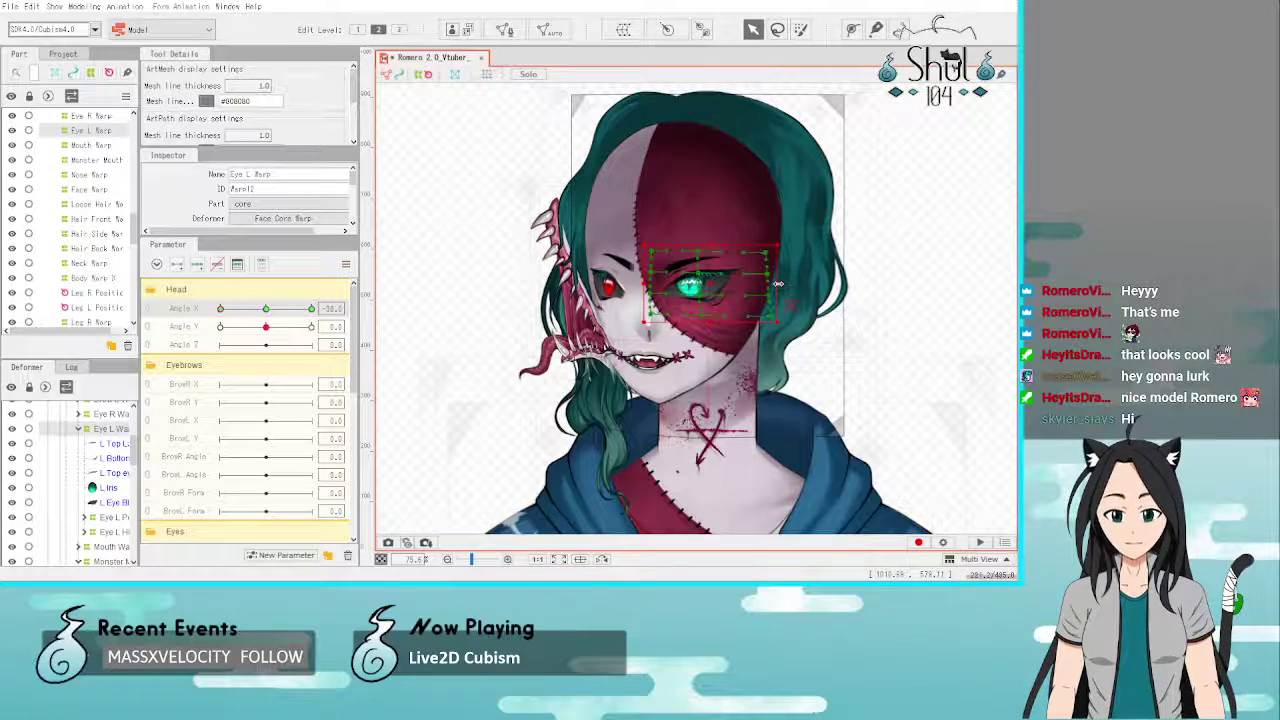
pyautogui.moveTo(778, 284); pyautogui.dragTo(702, 288)
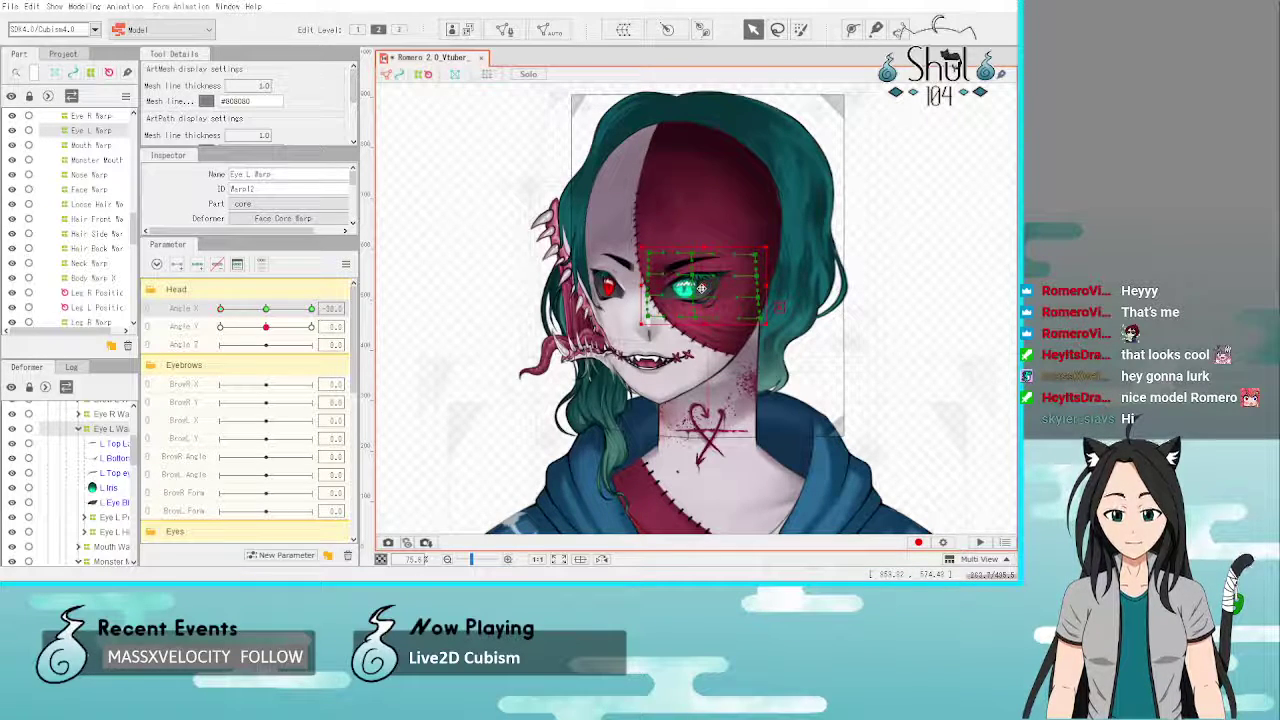
pyautogui.click(946, 350)
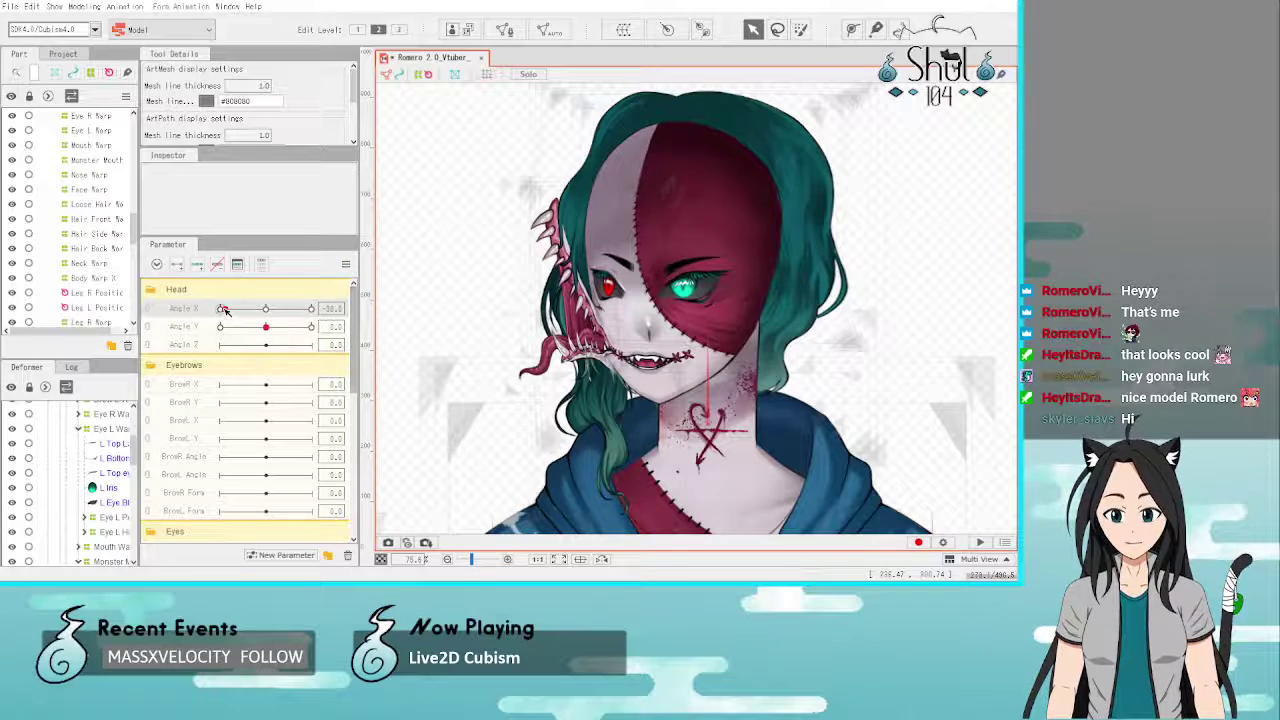
pyautogui.moveTo(220, 308)
pyautogui.mouseDown()
pyautogui.moveTo(262, 310)
pyautogui.moveTo(217, 308)
pyautogui.mouseUp()
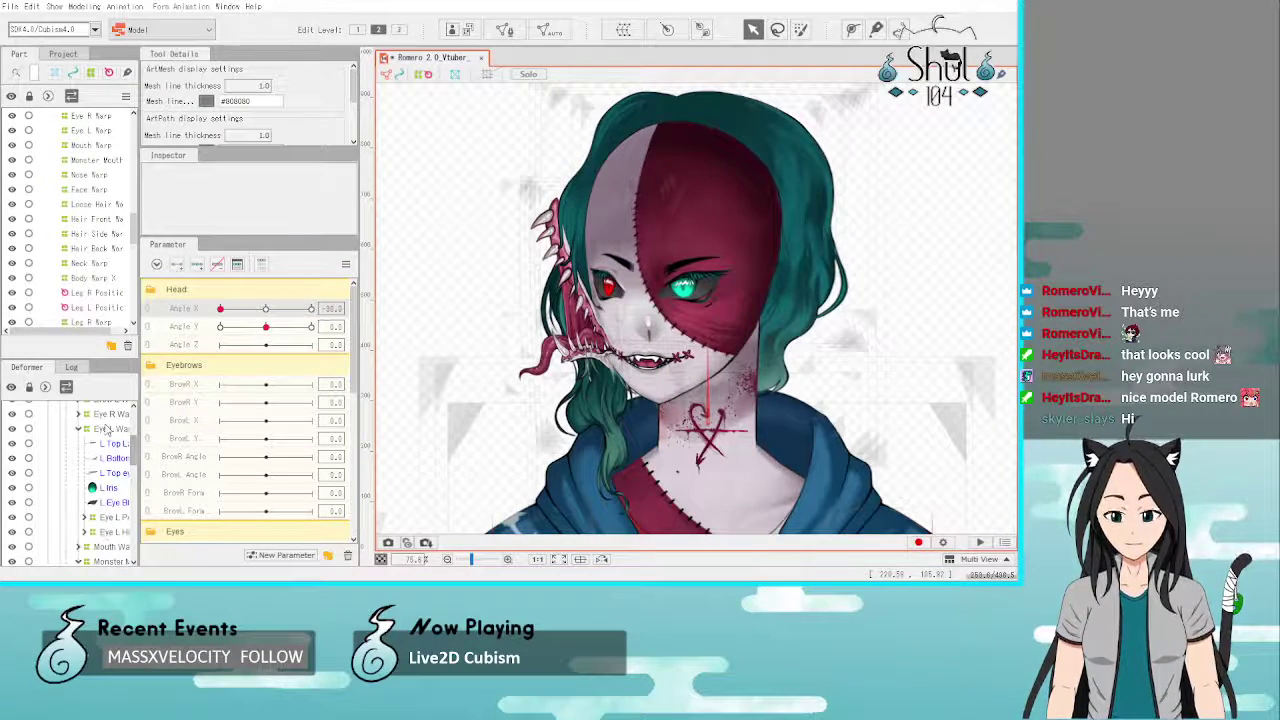
pyautogui.click(106, 428)
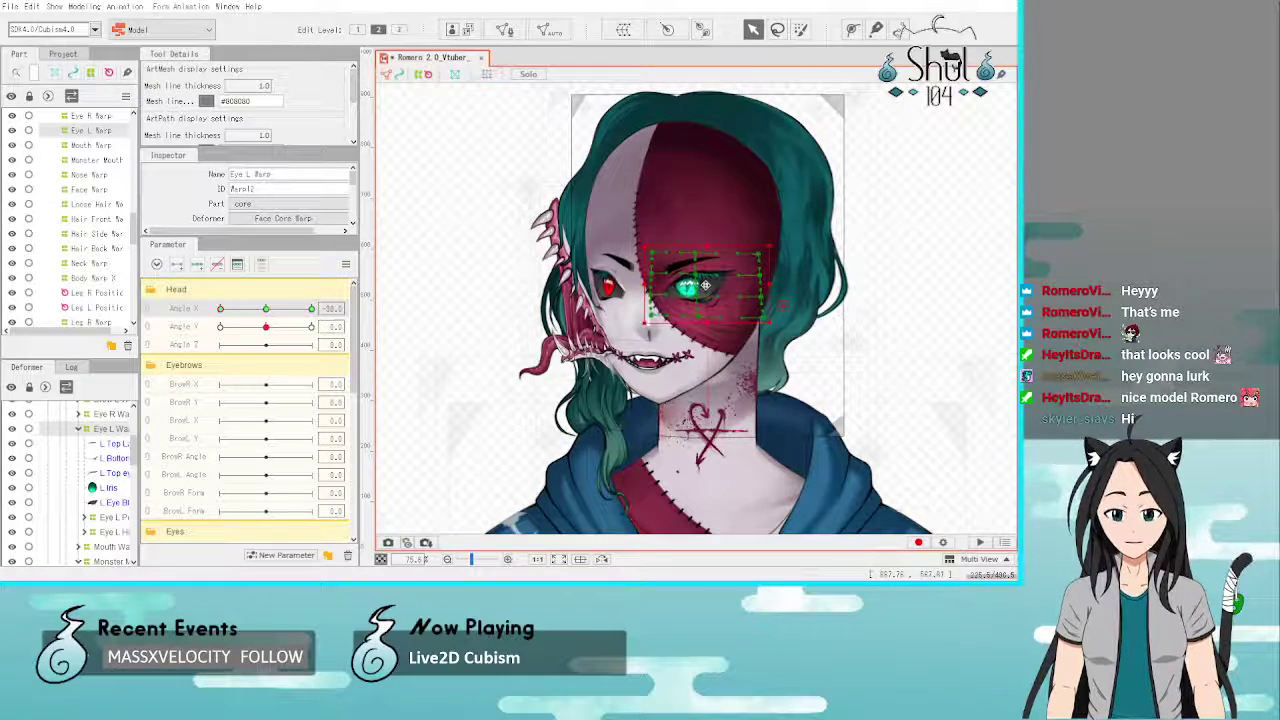
pyautogui.click(220, 308)
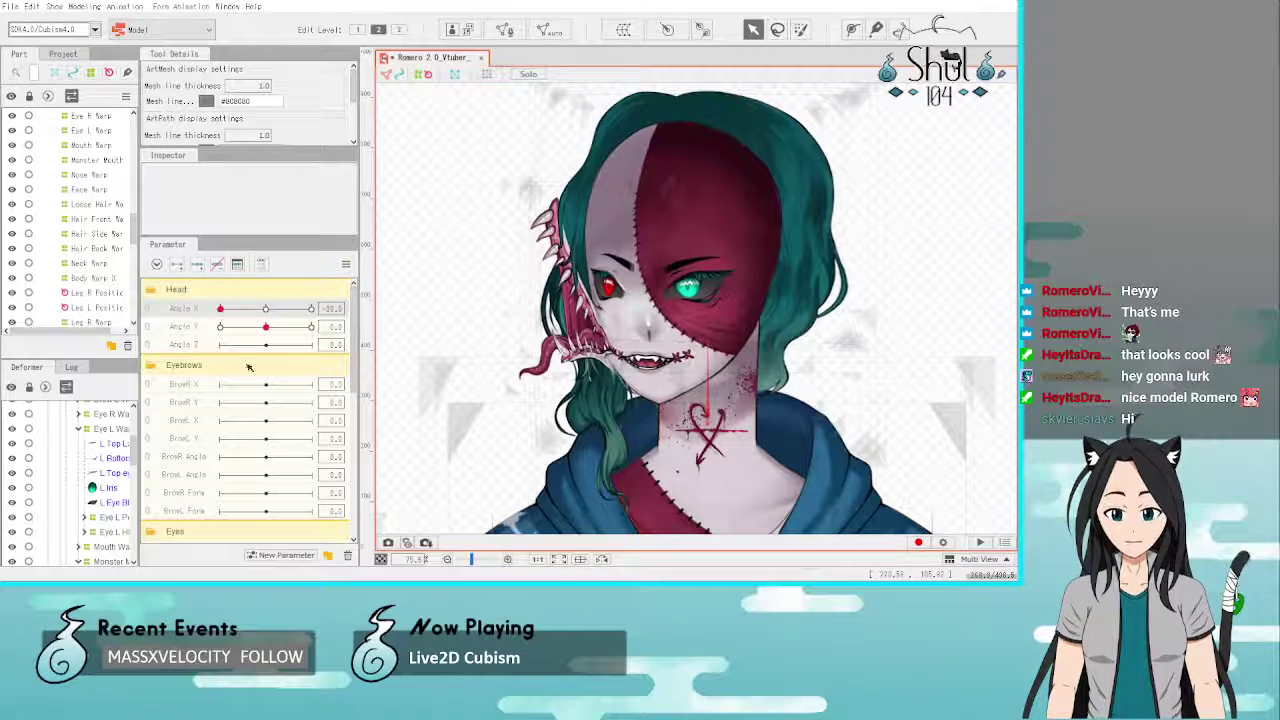
# Step: Select Nose Warp and try pulling its lower three left-edge points outward at Angle X -30
pyautogui.scroll(-5, 101, 511)
pyautogui.click(107, 532)
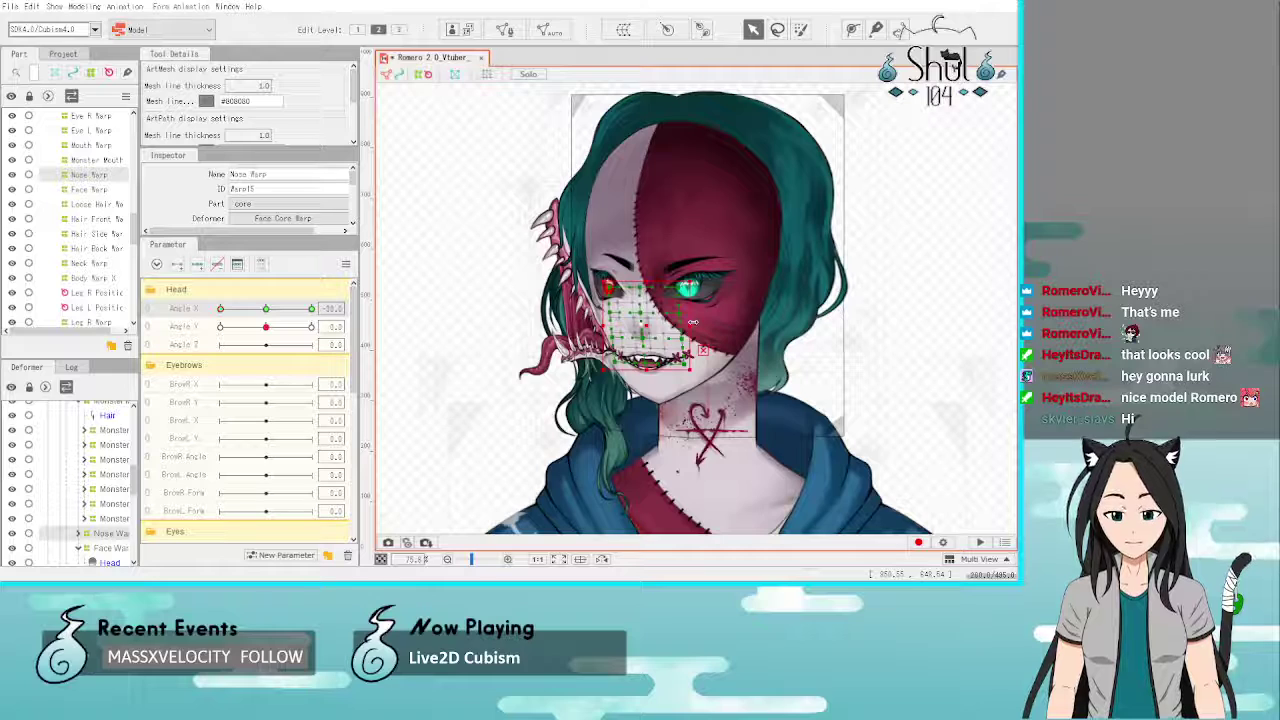
pyautogui.scroll(5, 693, 322)
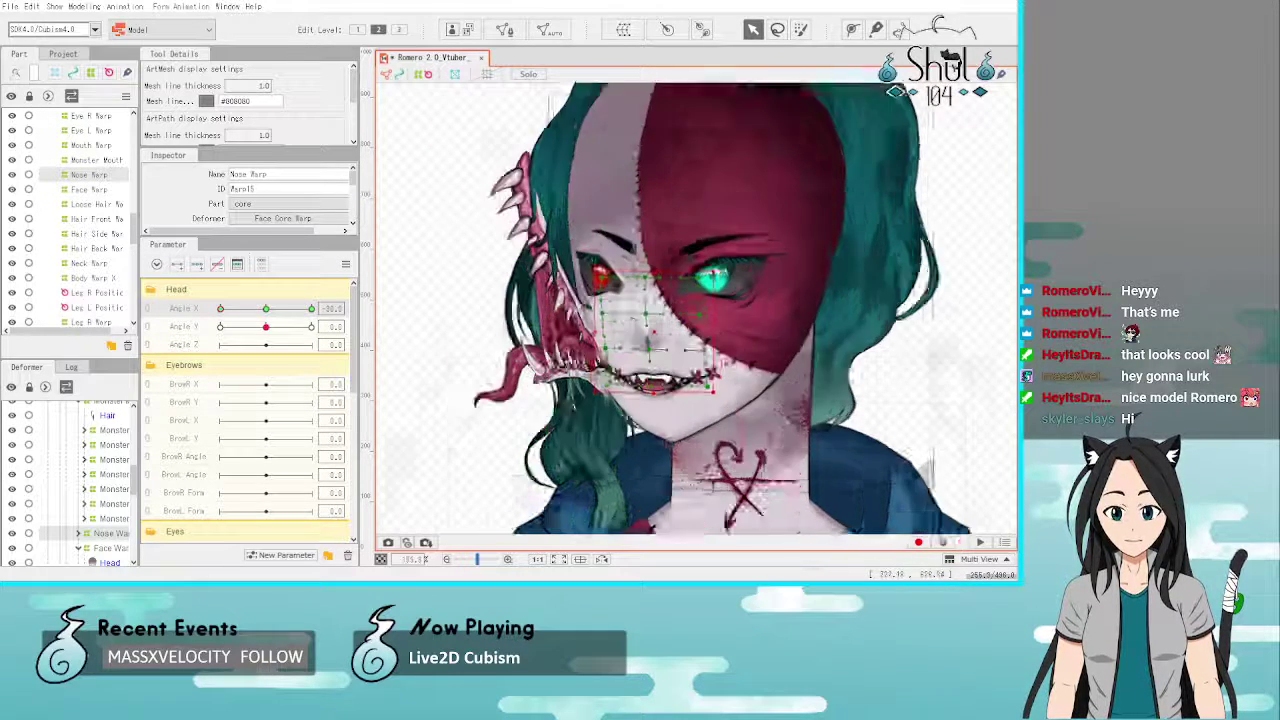
pyautogui.scroll(2, 653, 369)
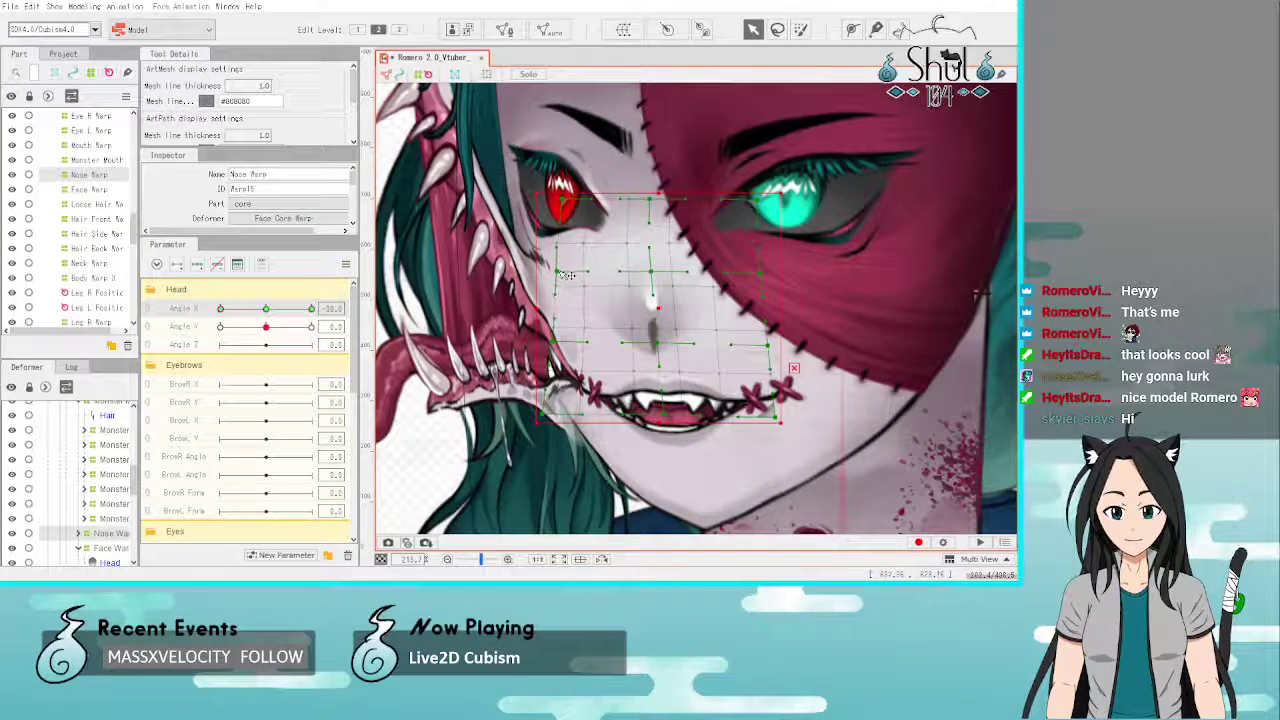
pyautogui.moveTo(544, 415); pyautogui.dragTo(530, 412)
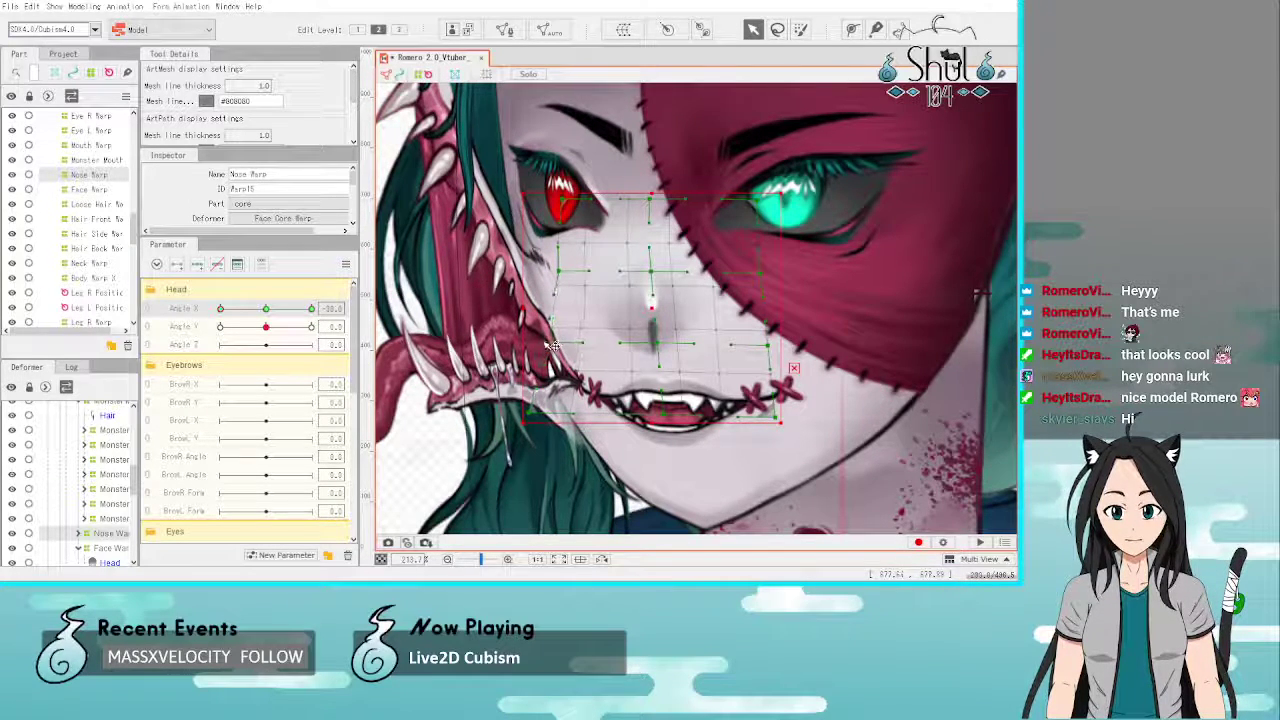
pyautogui.moveTo(553, 345); pyautogui.dragTo(543, 346)
pyautogui.moveTo(559, 271); pyautogui.dragTo(550, 271)
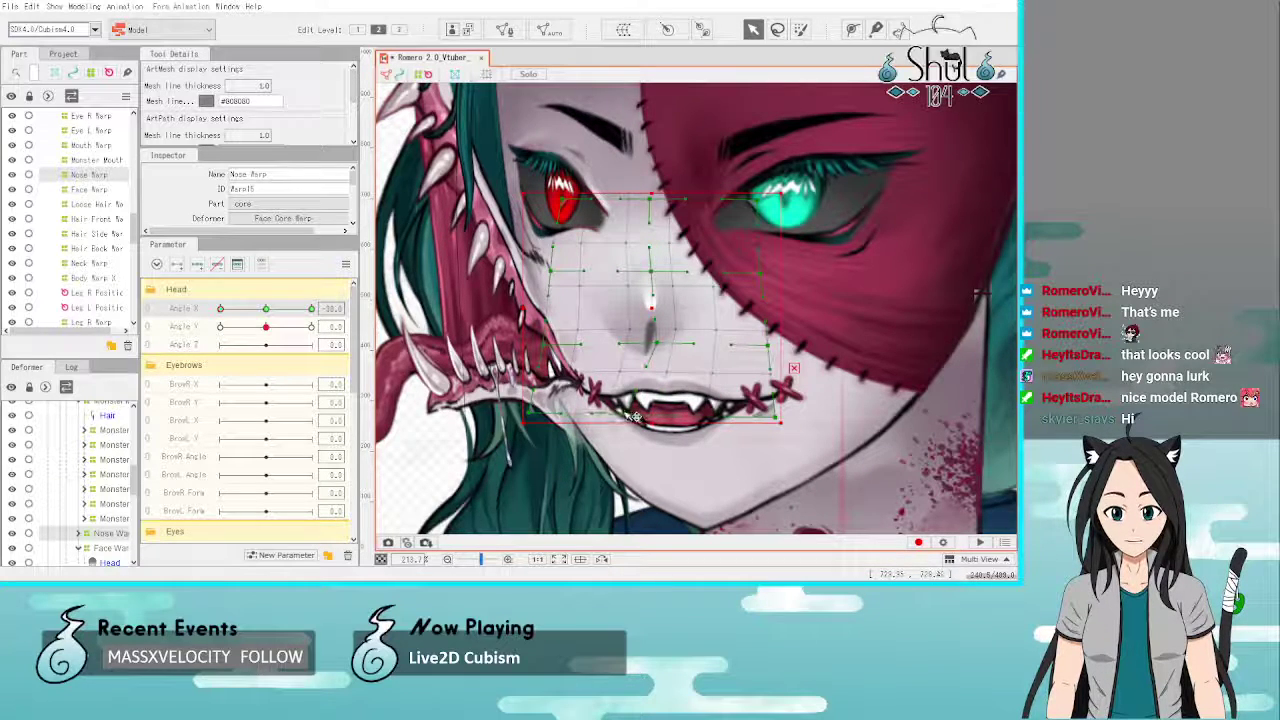
# Step: Try shifting Nose Warp's middle points left and its lower right-edge points inward at Angle X -30, raising the whole warp slightly
pyautogui.moveTo(652, 344); pyautogui.dragTo(644, 346)
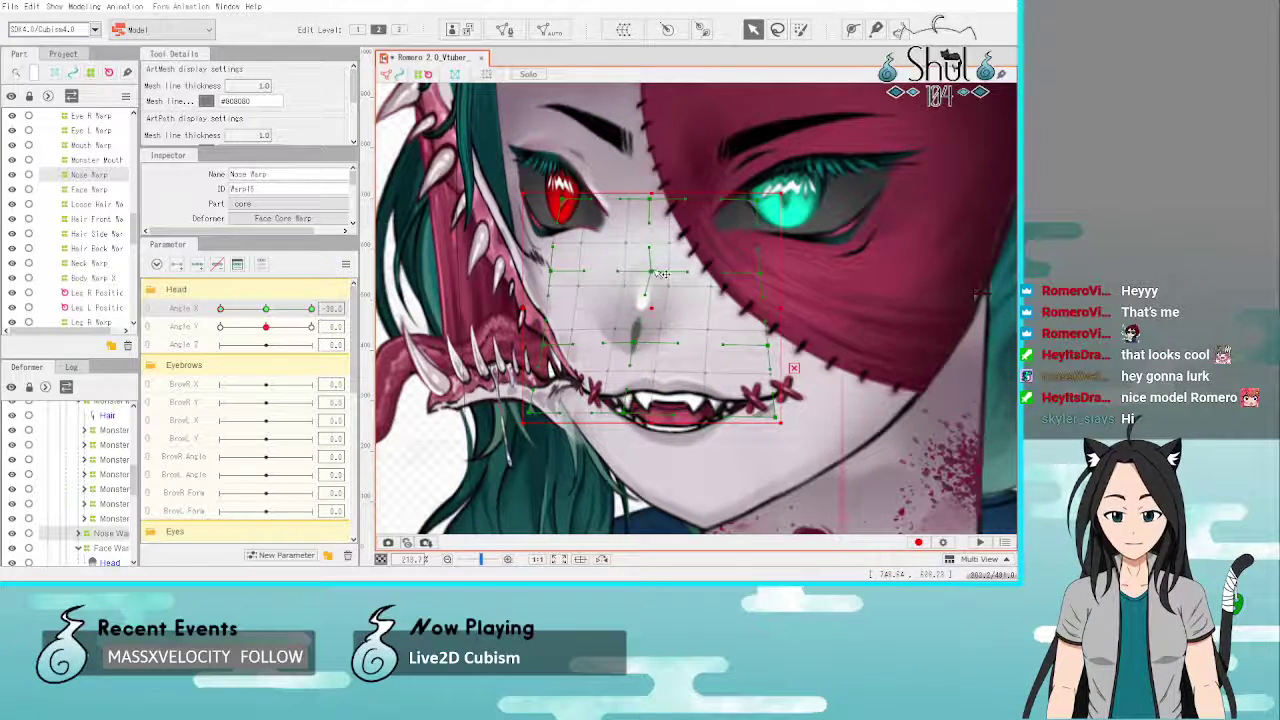
pyautogui.moveTo(662, 274); pyautogui.dragTo(648, 272)
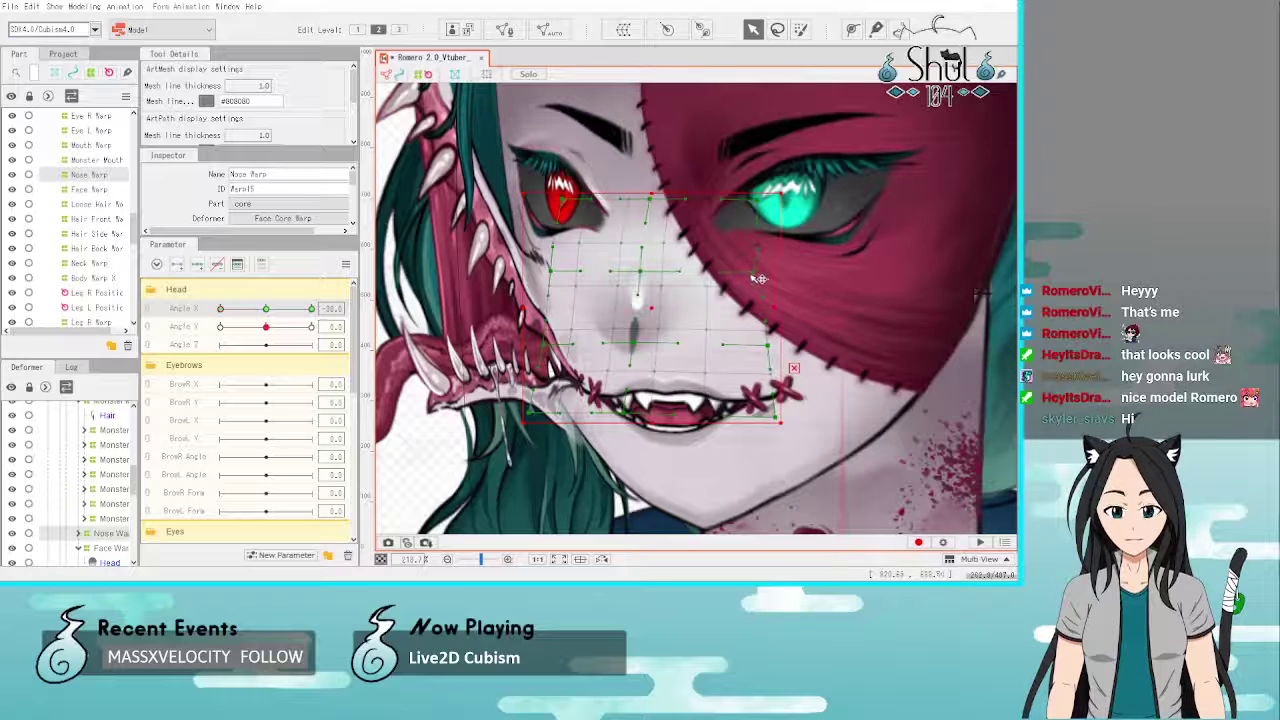
pyautogui.moveTo(753, 275); pyautogui.dragTo(738, 273)
pyautogui.moveTo(769, 346); pyautogui.dragTo(739, 346)
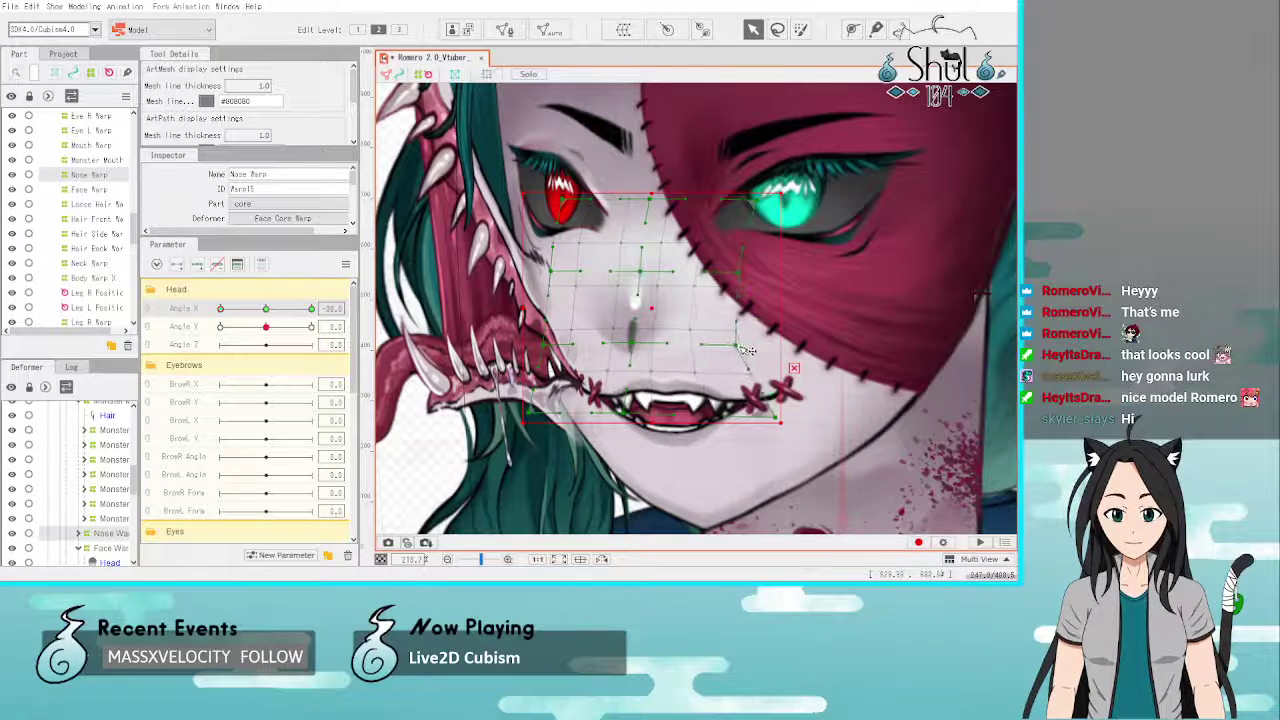
pyautogui.moveTo(777, 419); pyautogui.dragTo(732, 419)
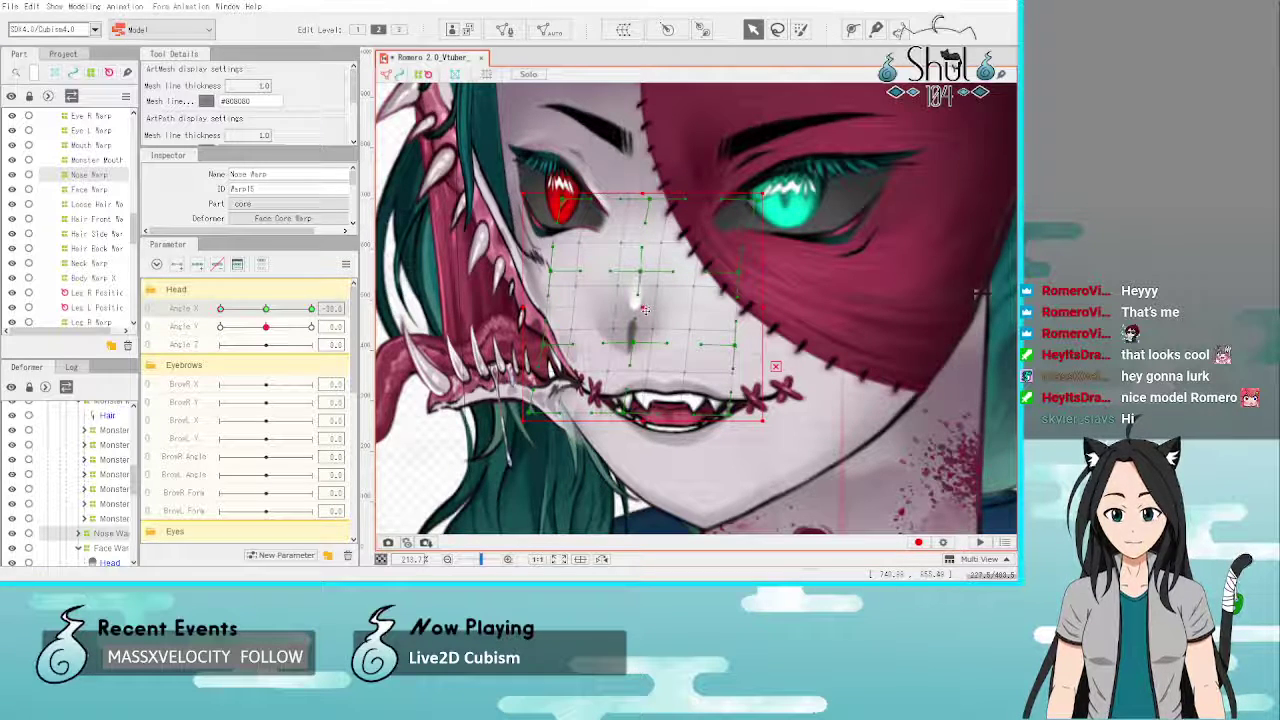
pyautogui.moveTo(645, 310); pyautogui.dragTo(645, 305)
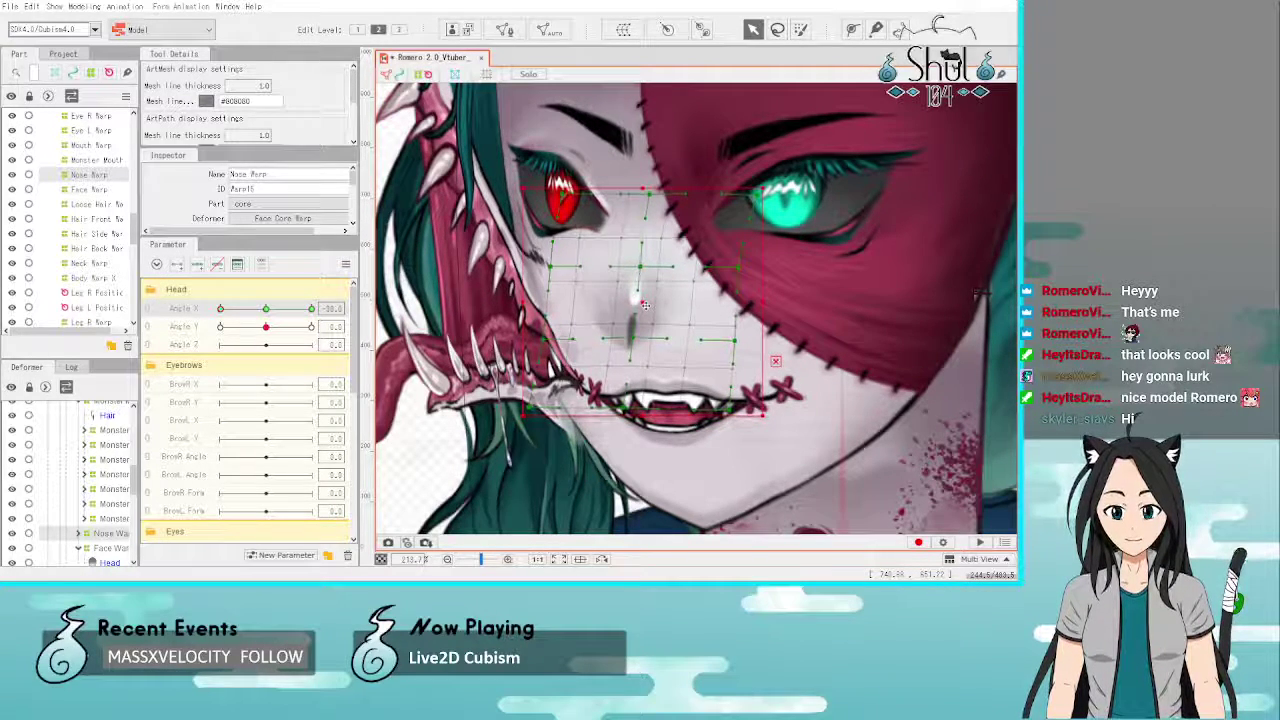
# Step: Preview the turn, compare Nose Warp at Angle X 0 and -30, and undo its reshaping
pyautogui.scroll(-3, 653, 361)
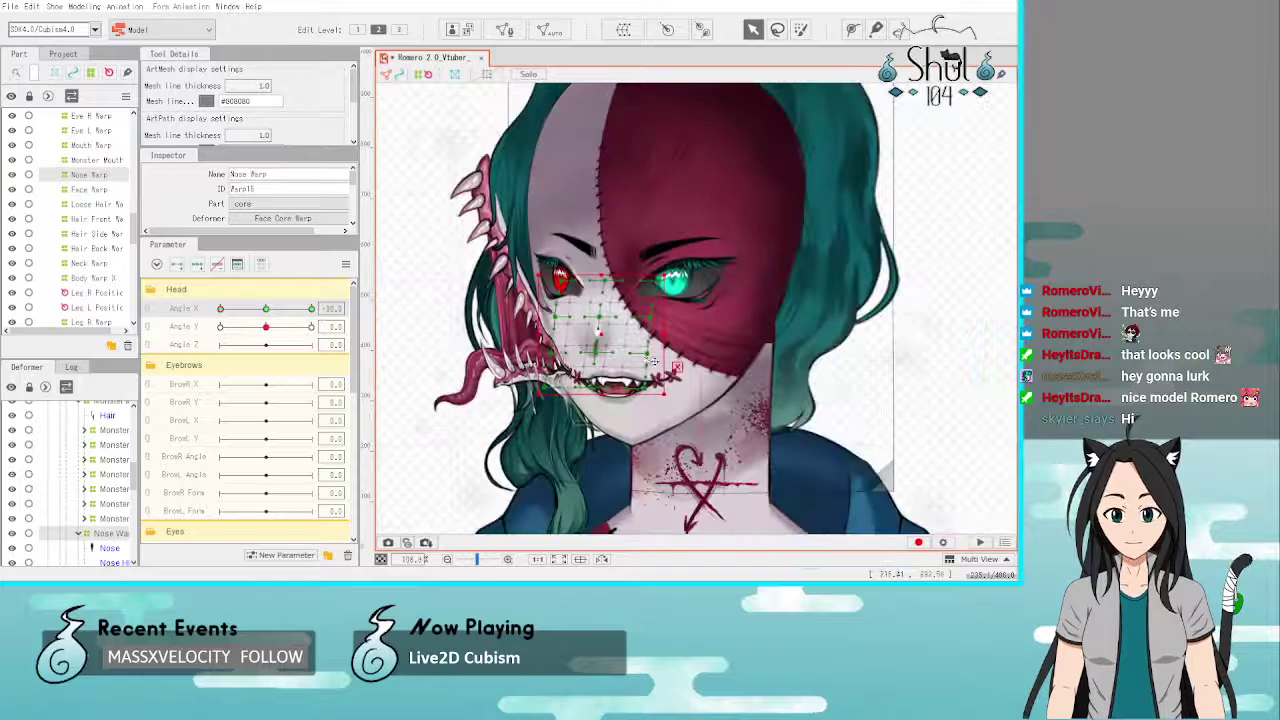
pyautogui.click(961, 411)
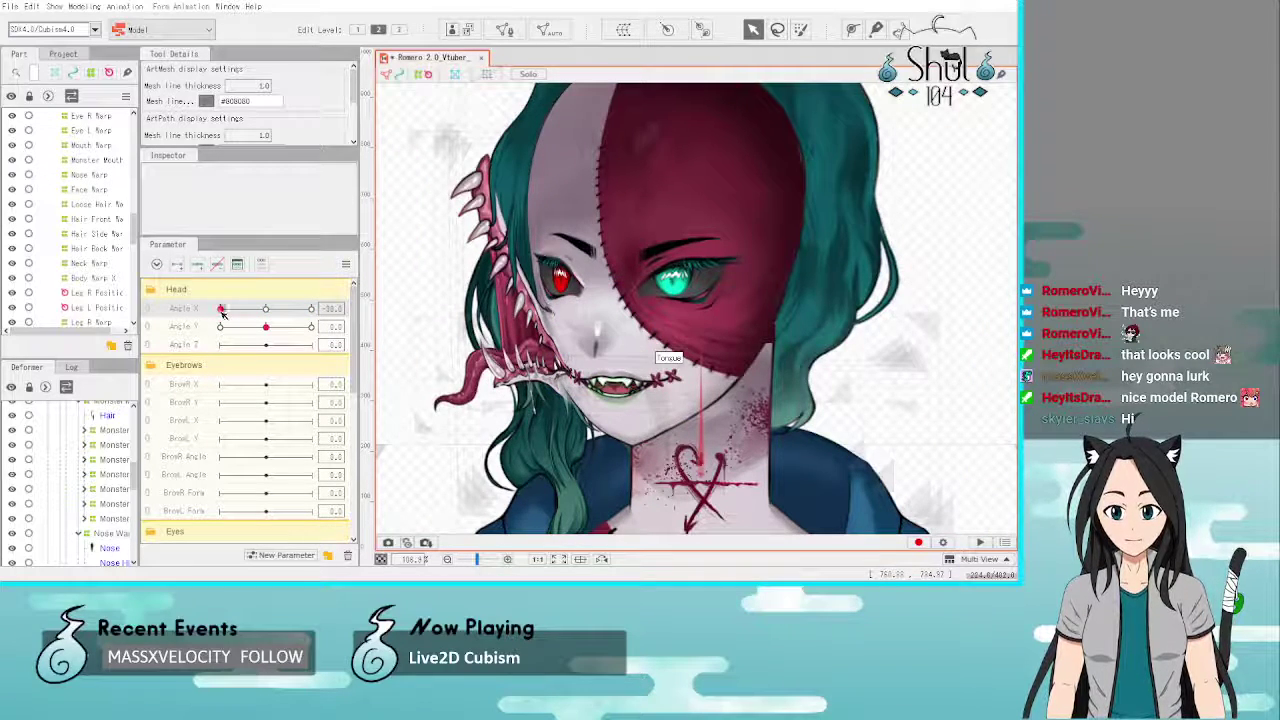
pyautogui.moveTo(222, 313); pyautogui.dragTo(210, 337)
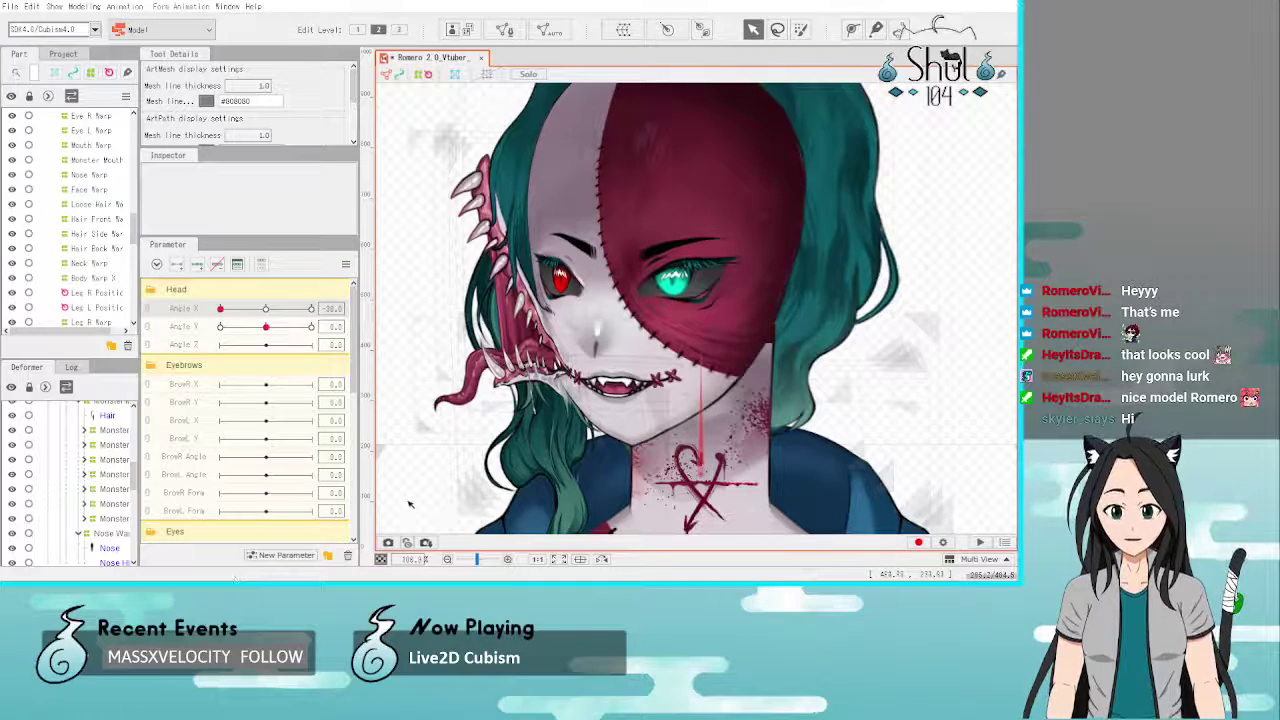
pyautogui.click(88, 174)
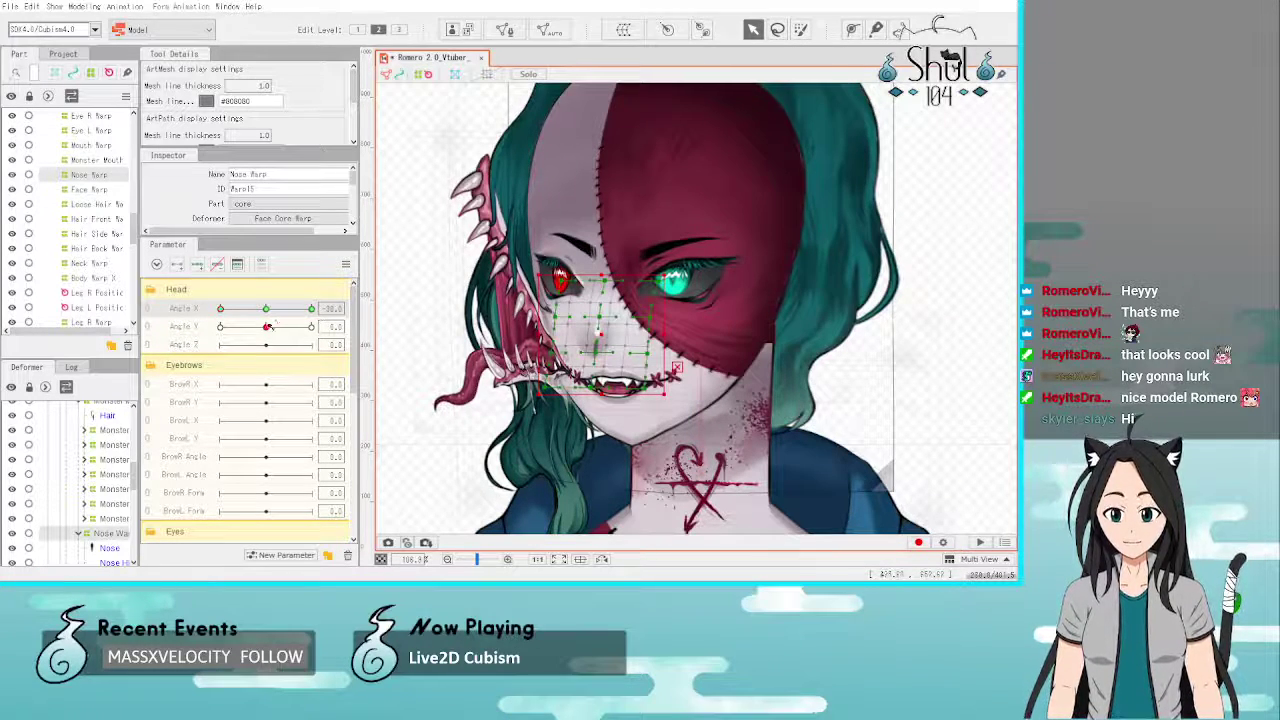
pyautogui.click(266, 310)
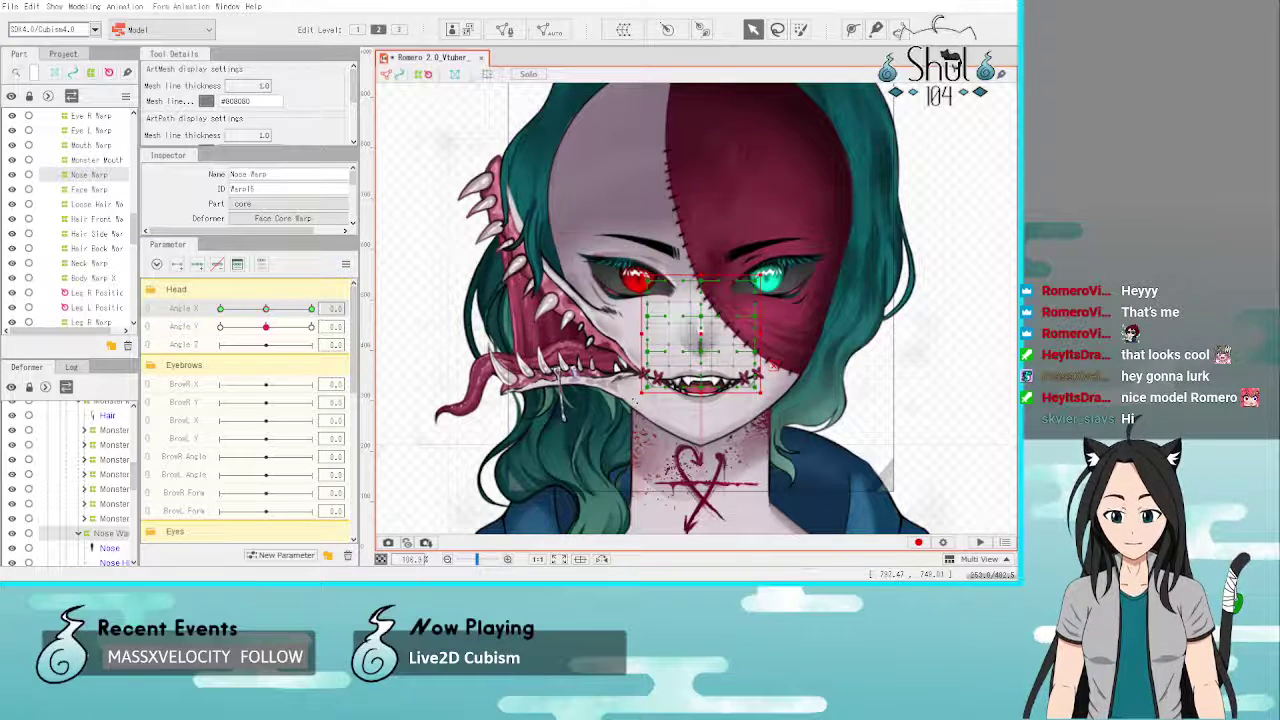
pyautogui.click(224, 309)
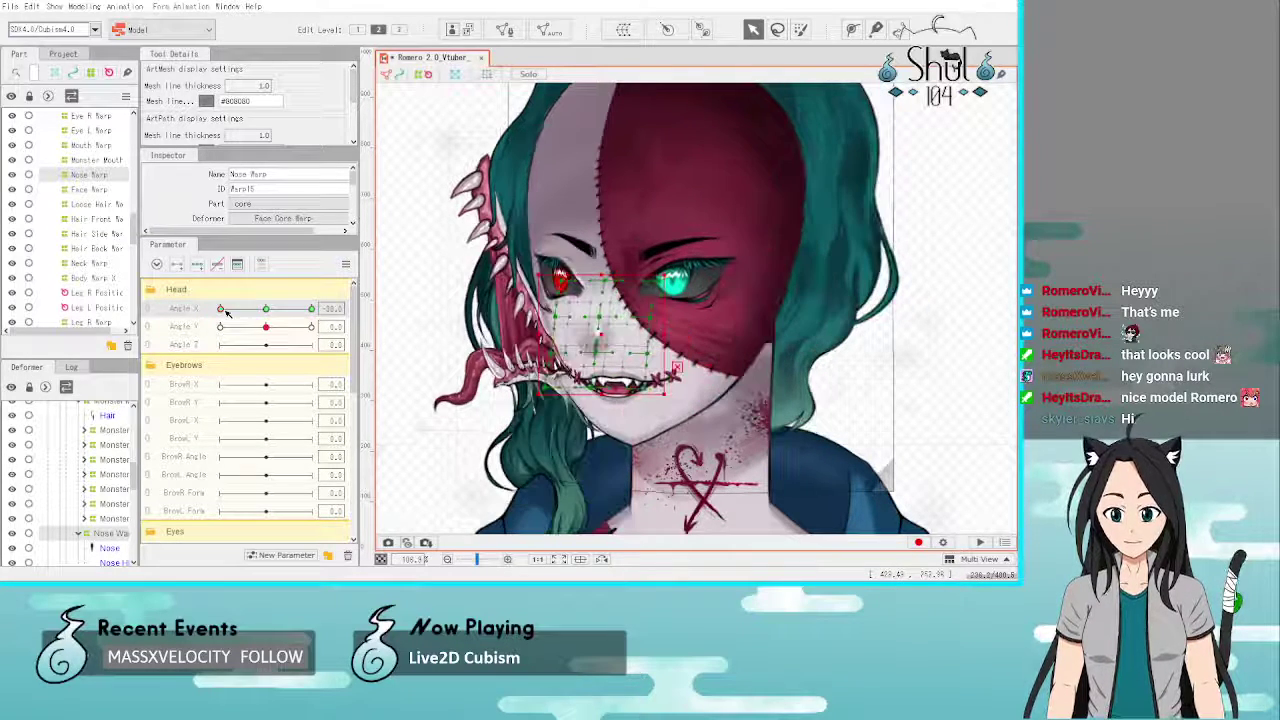
pyautogui.hotkey('ctrl', 'z')
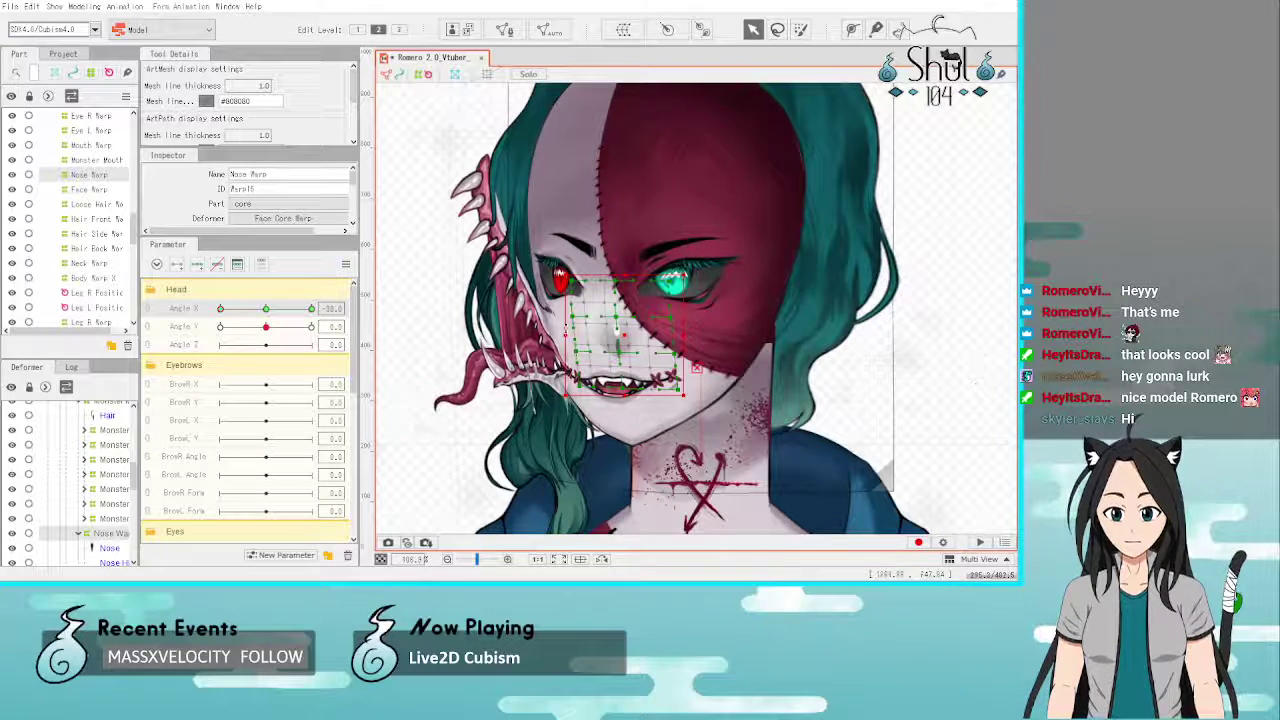
# Step: Shift Nose Warp's lower centre point left at Angle X -30 to turn the nose tip, and preview the head turn
pyautogui.scroll(4, 594, 330)
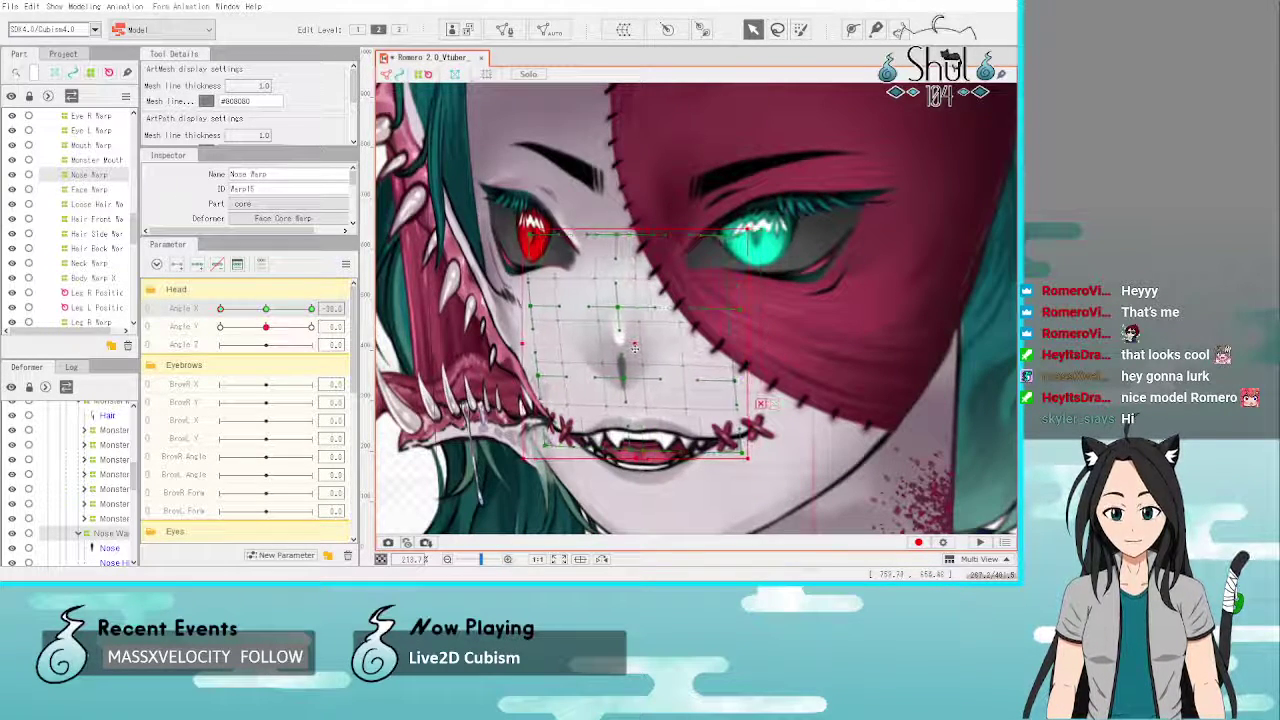
pyautogui.moveTo(635, 348); pyautogui.dragTo(596, 383)
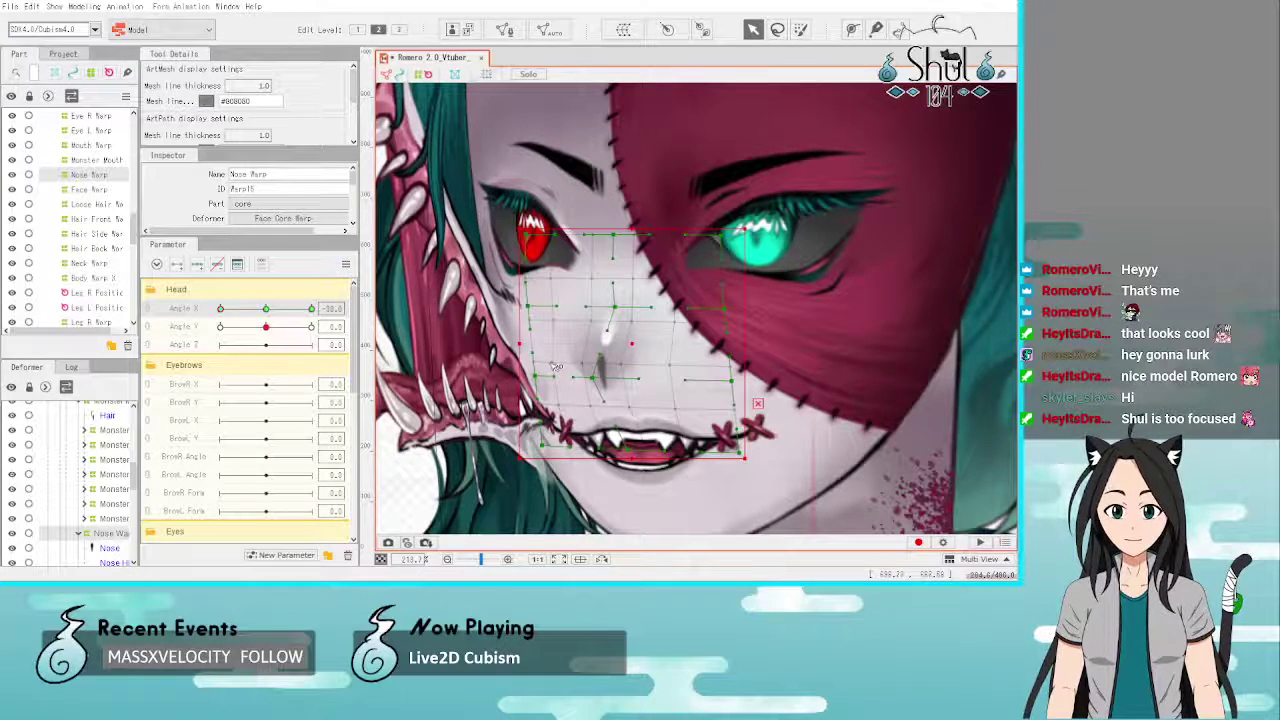
pyautogui.scroll(-2, 516, 248)
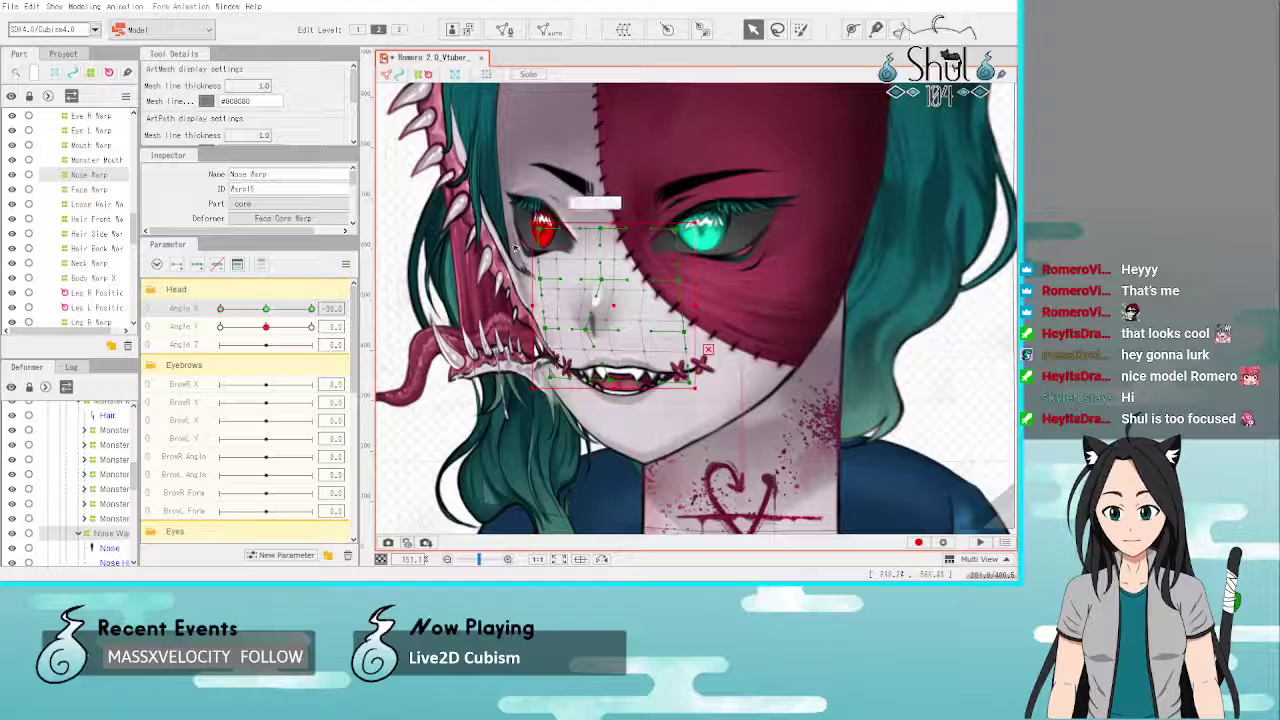
pyautogui.scroll(-2, 540, 318)
pyautogui.click(975, 432)
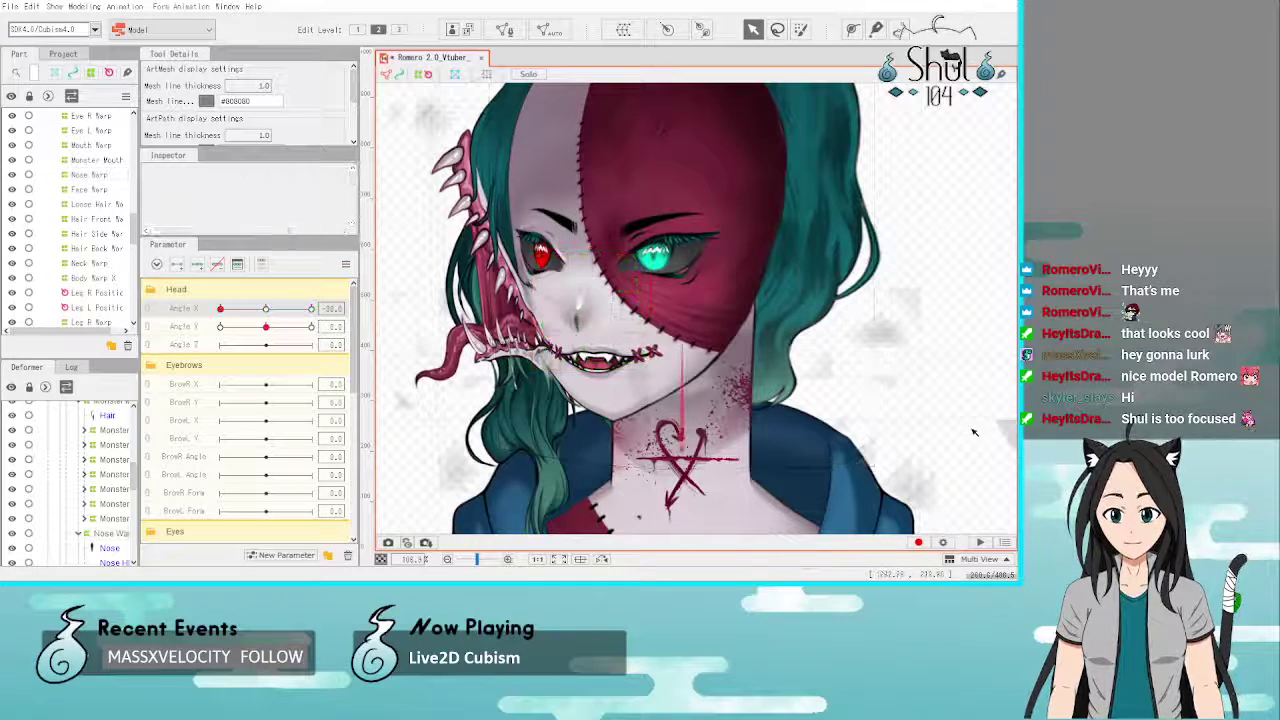
pyautogui.scroll(3, 643, 320)
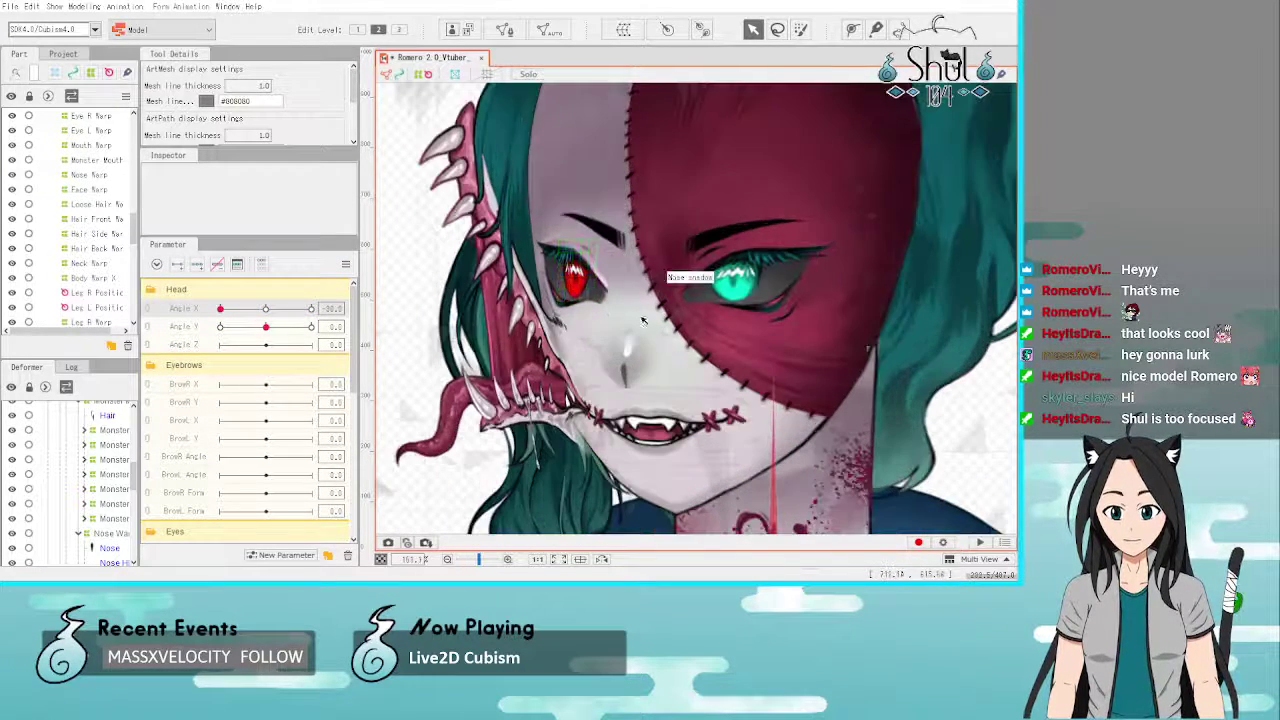
pyautogui.scroll(-2, 643, 320)
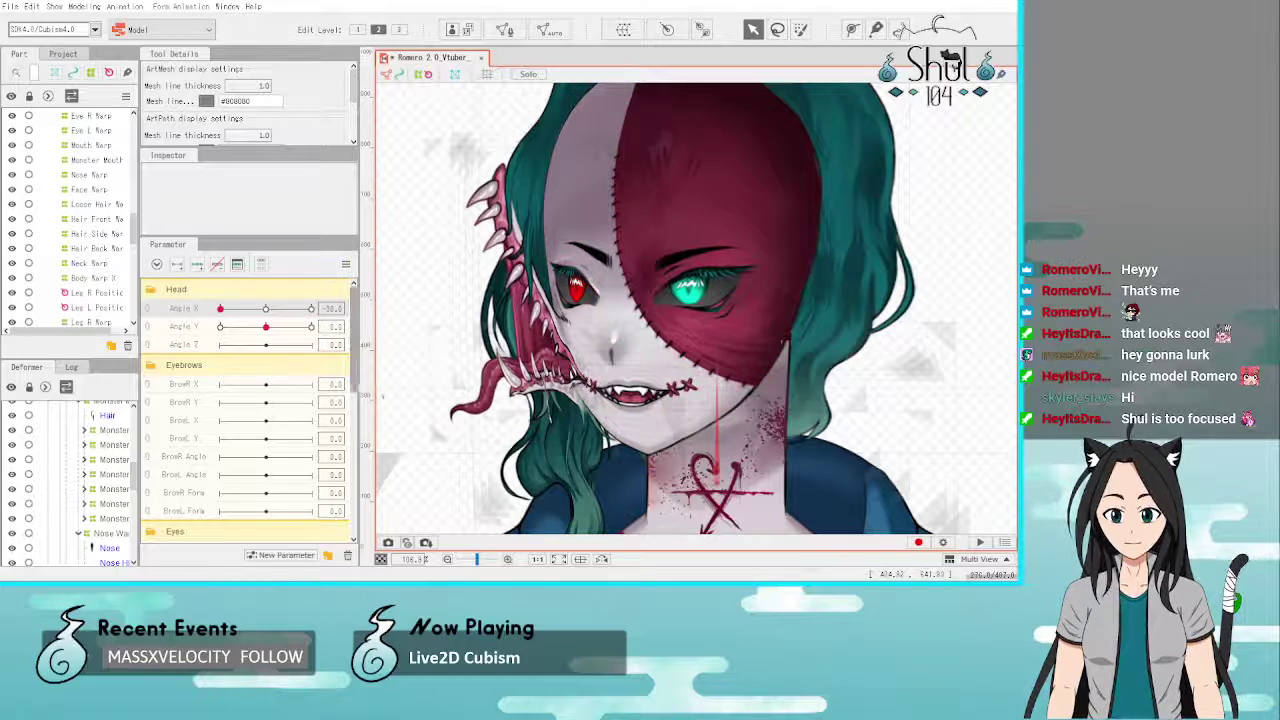
pyautogui.moveTo(221, 309)
pyautogui.mouseDown()
pyautogui.moveTo(266, 309)
pyautogui.moveTo(199, 297)
pyautogui.moveTo(251, 308)
pyautogui.moveTo(220, 308)
pyautogui.mouseUp()
# Step: Give Head Patch Warp three Angle X keyforms, nudge its middle row slightly left at -30, and preview the turn
pyautogui.click(688, 185)
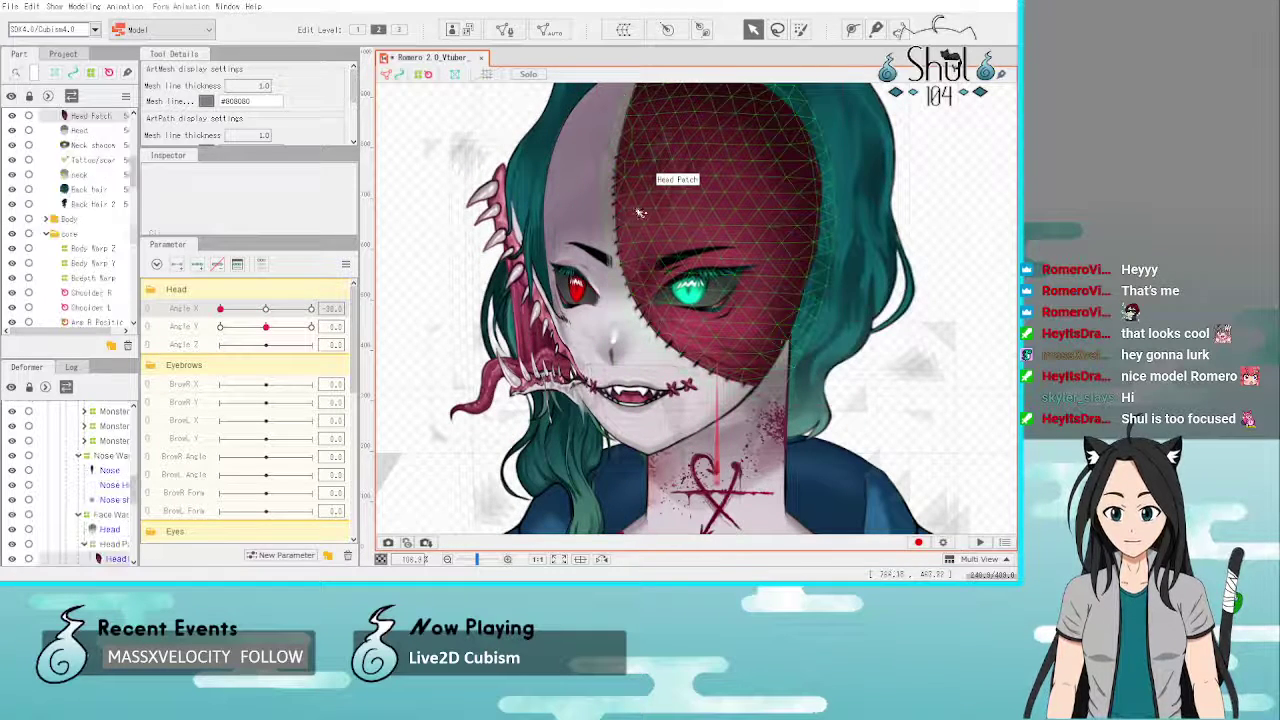
pyautogui.click(100, 544)
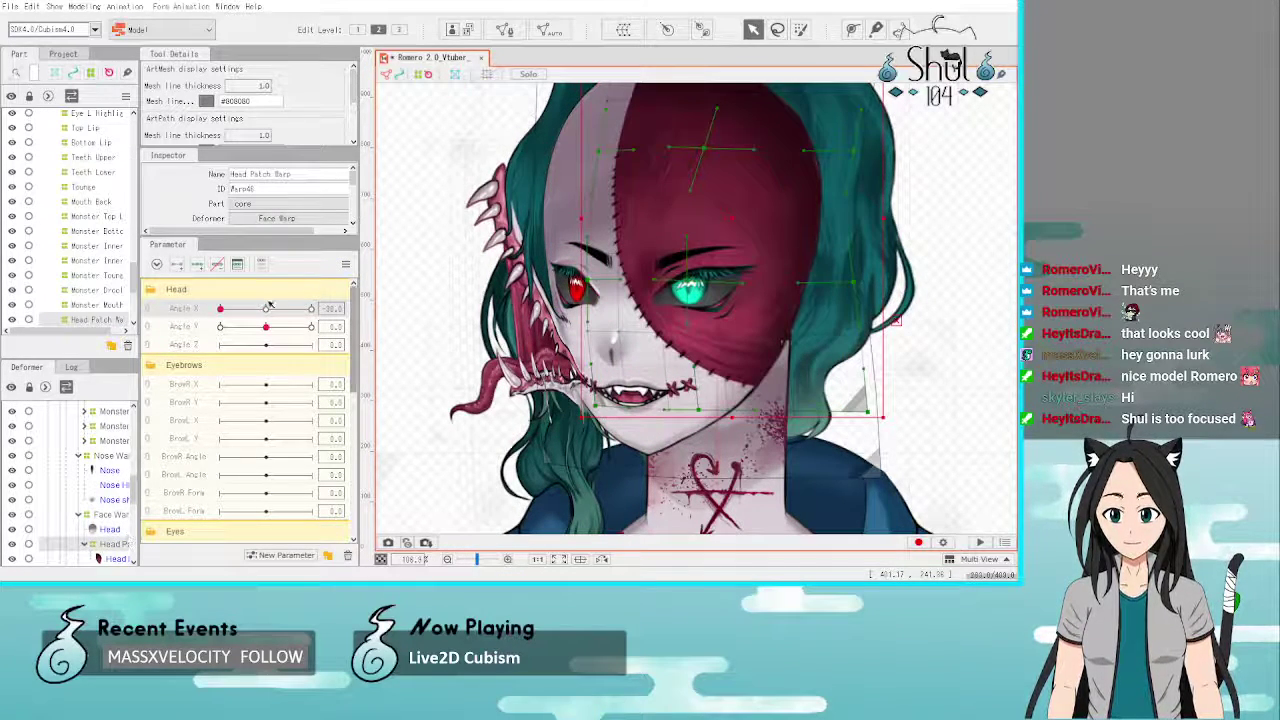
pyautogui.click(198, 265)
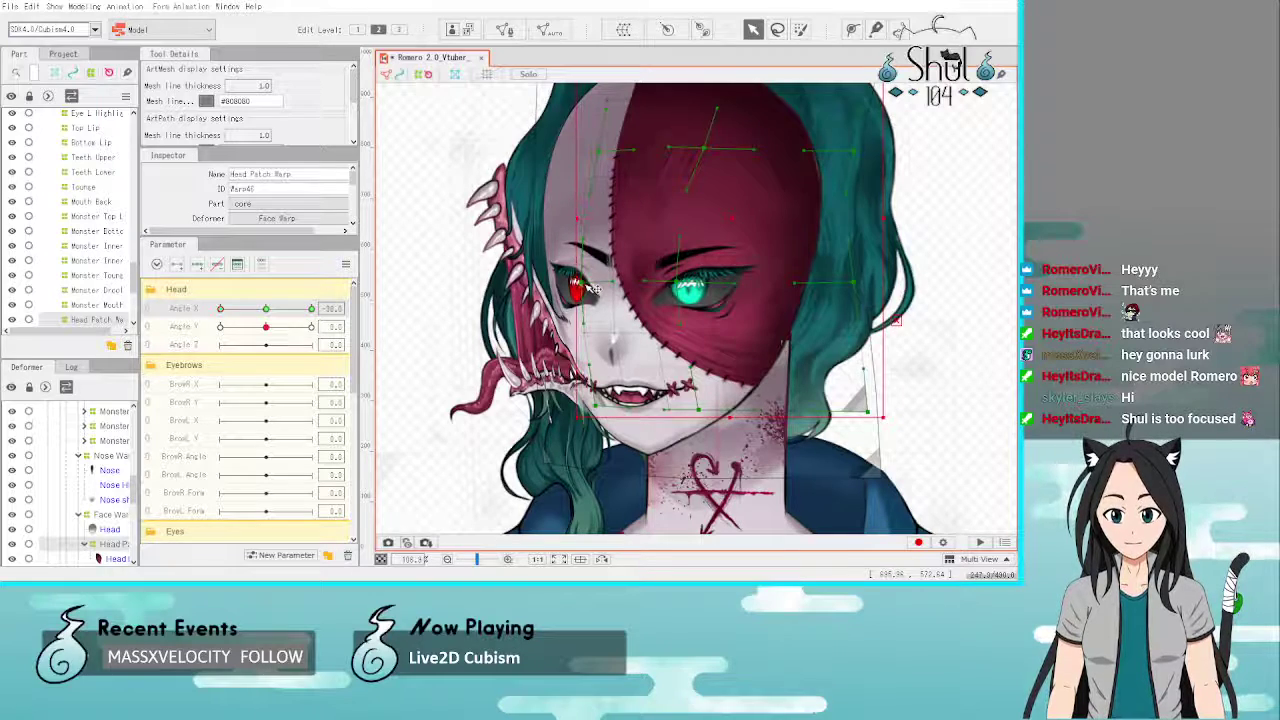
pyautogui.moveTo(221, 309); pyautogui.dragTo(212, 340)
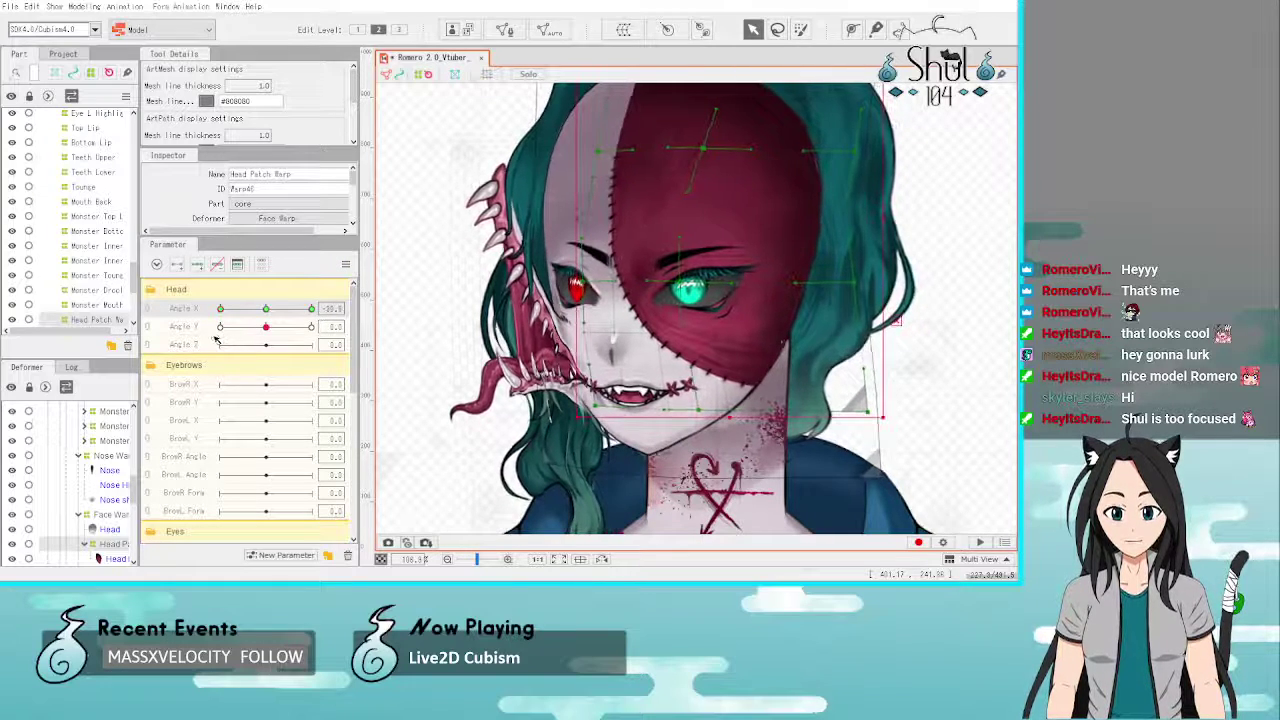
pyautogui.click(928, 430)
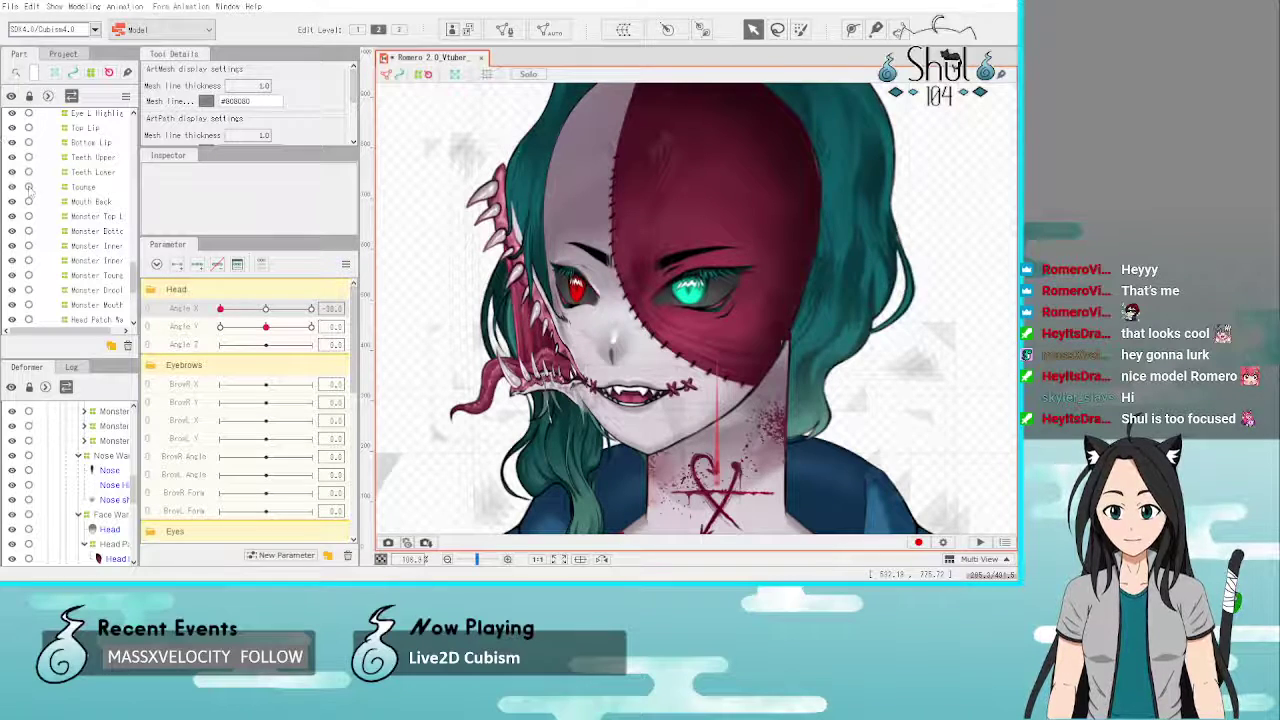
# Step: Make the Bangs folder visible and preview the head turn along Angle X
pyautogui.scroll(8, 30, 191)
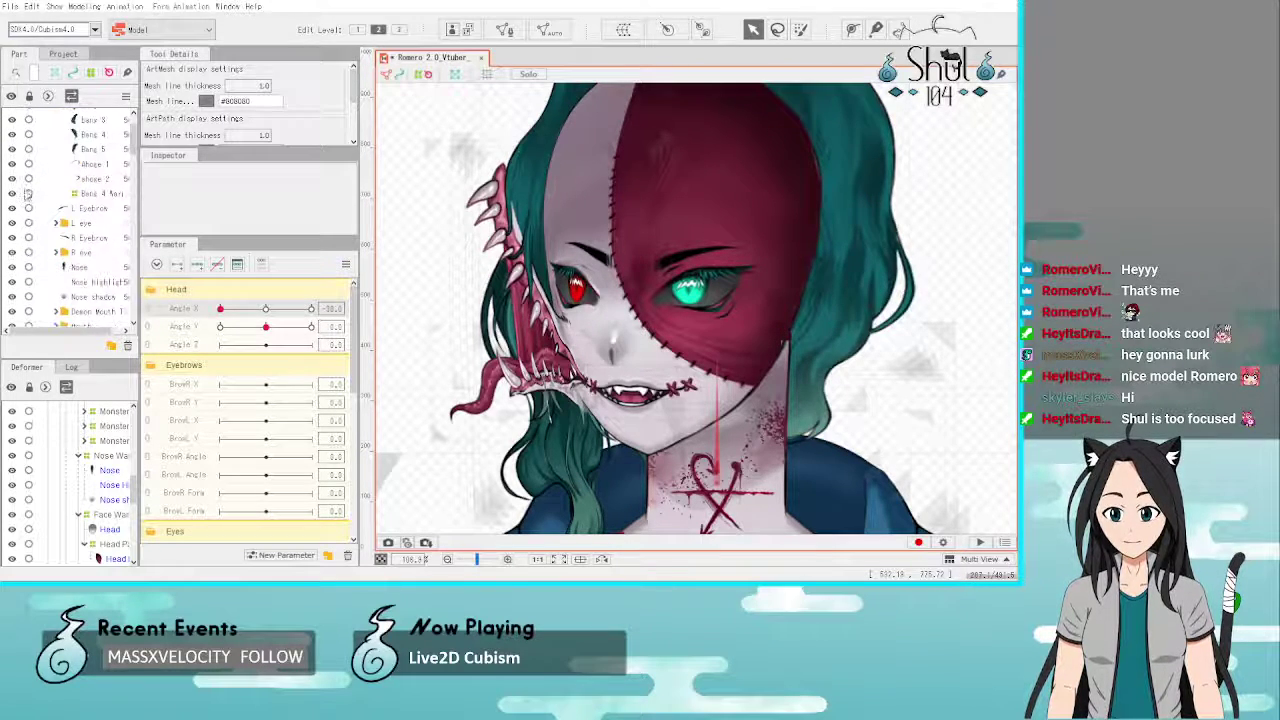
pyautogui.scroll(2, 28, 193)
pyautogui.click(12, 131)
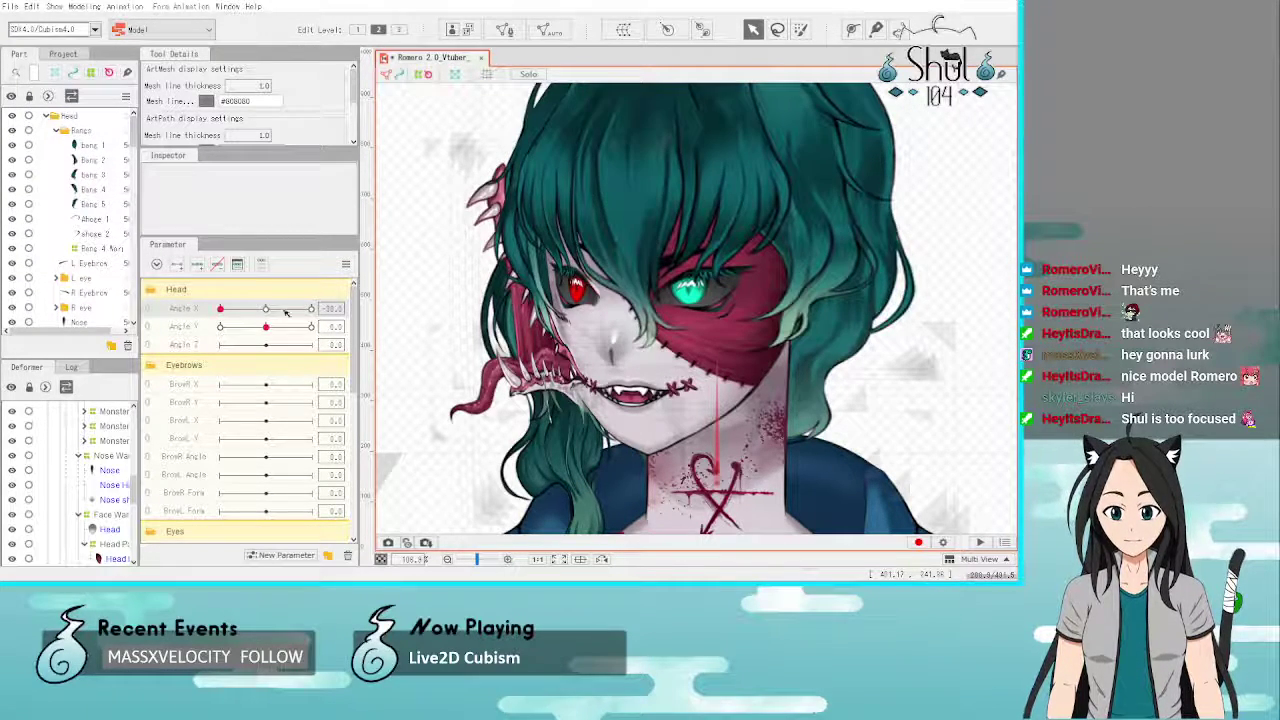
pyautogui.moveTo(221, 310)
pyautogui.mouseDown()
pyautogui.moveTo(264, 310)
pyautogui.moveTo(205, 308)
pyautogui.mouseUp()
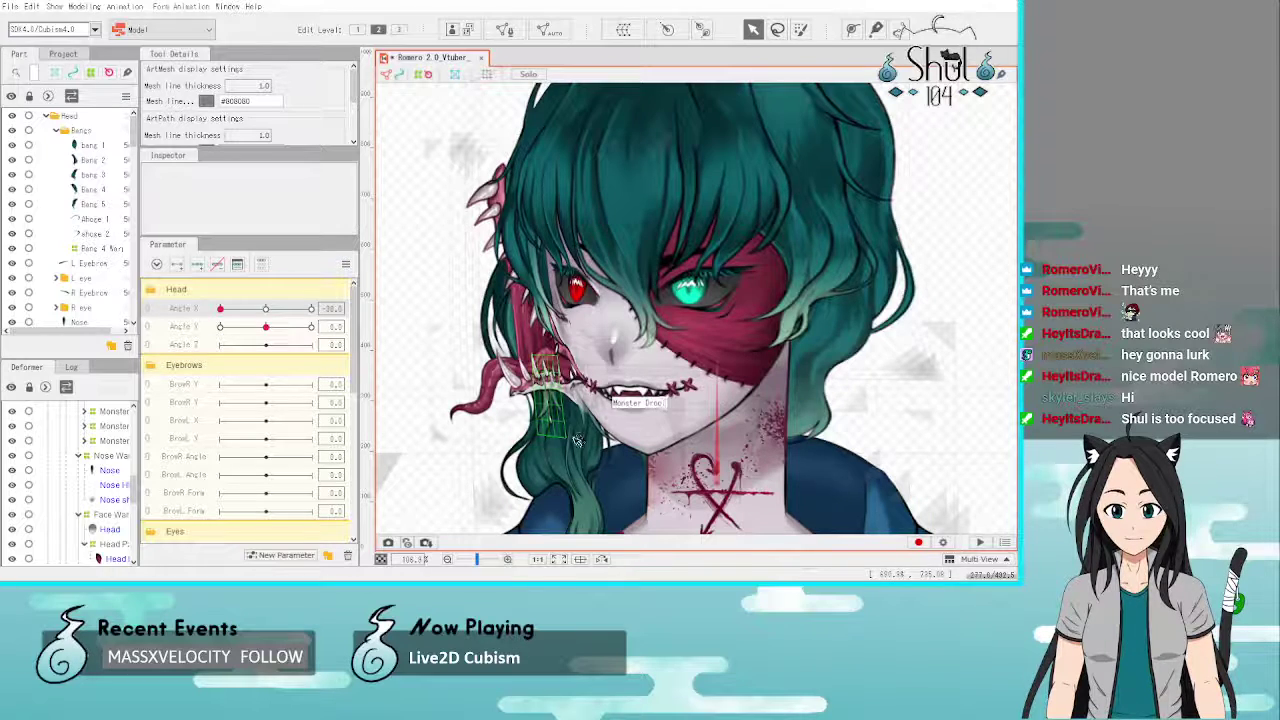
# Step: Select Monster Mouth Warp and raise its bottom-edge centre and right points slightly at Angle X -30
pyautogui.click(103, 441)
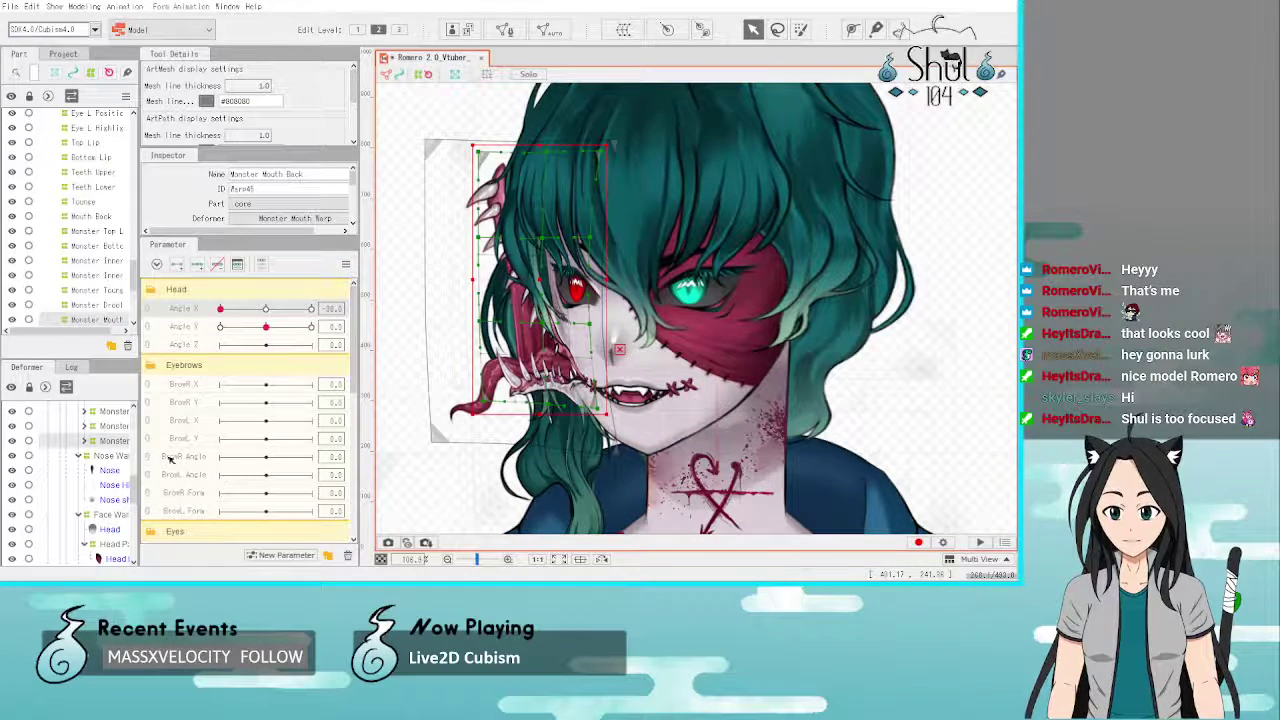
pyautogui.scroll(3, 100, 466)
pyautogui.click(112, 430)
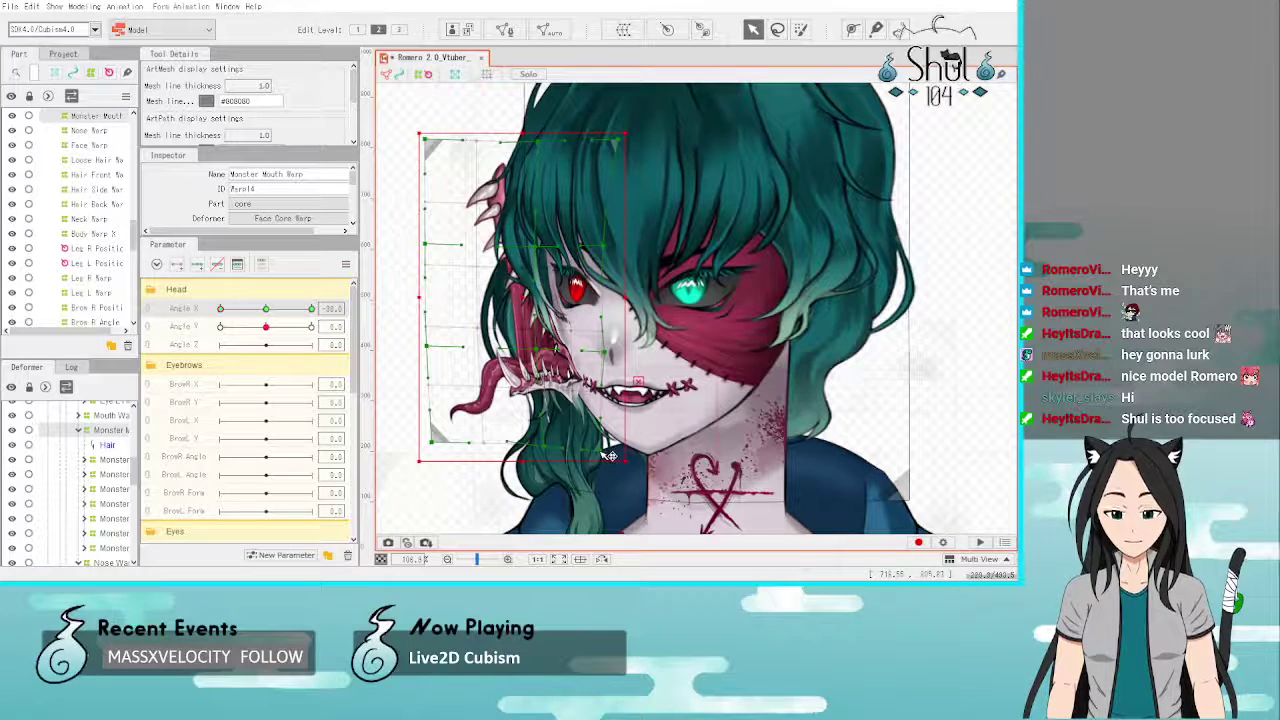
pyautogui.moveTo(603, 453); pyautogui.dragTo(602, 449)
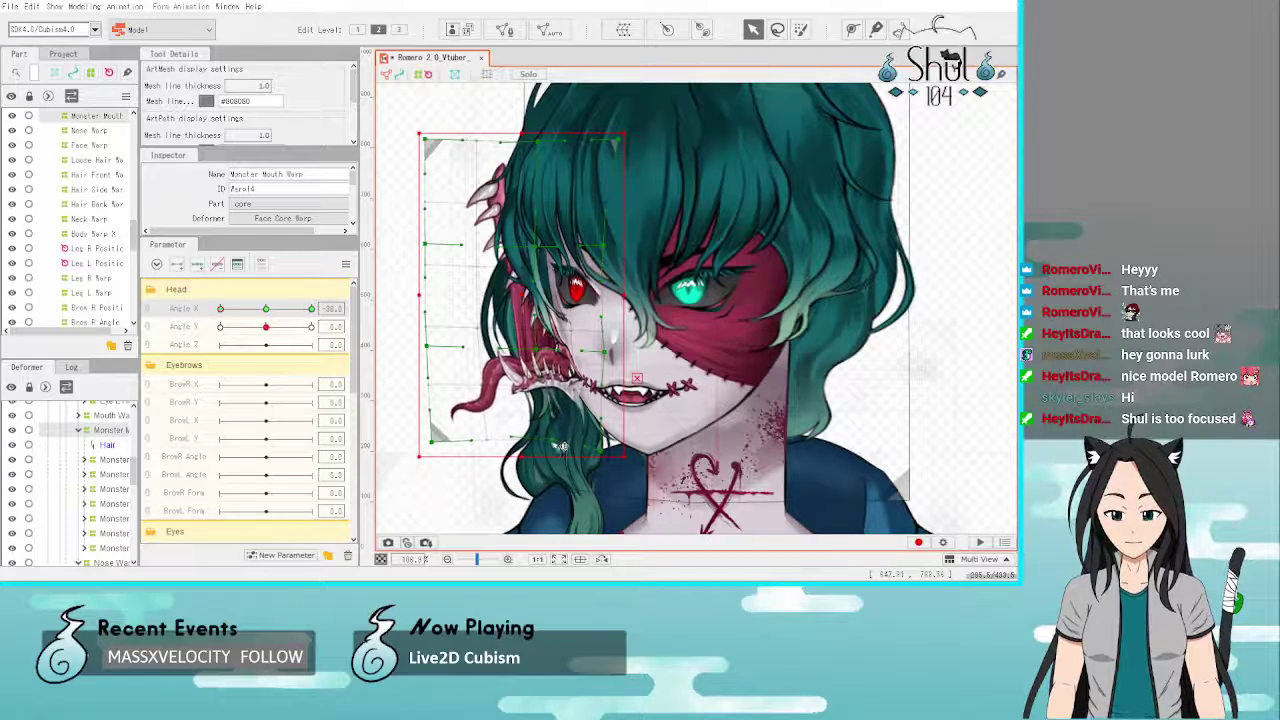
pyautogui.moveTo(553, 443); pyautogui.dragTo(549, 439)
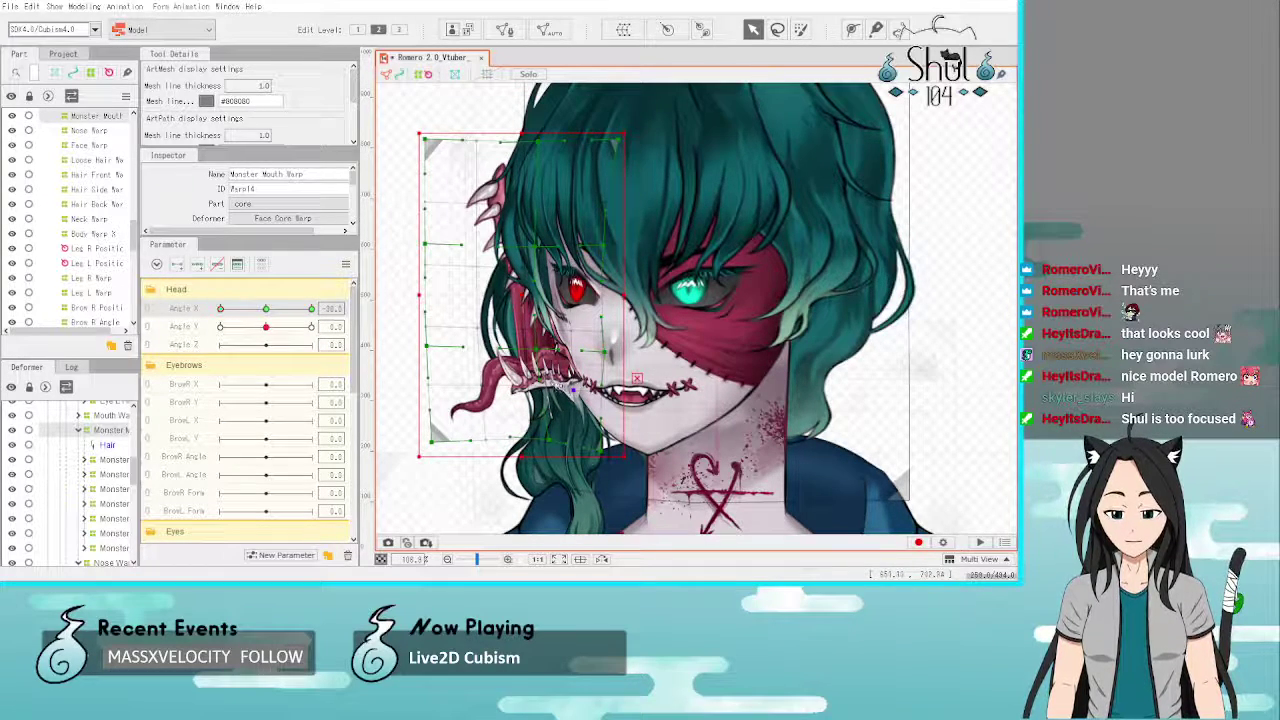
# Step: Raise the lower-edge points of the Monster Bottom Lip warp deformer at Angle X -30, and preview the head turn
pyautogui.click(114, 548)
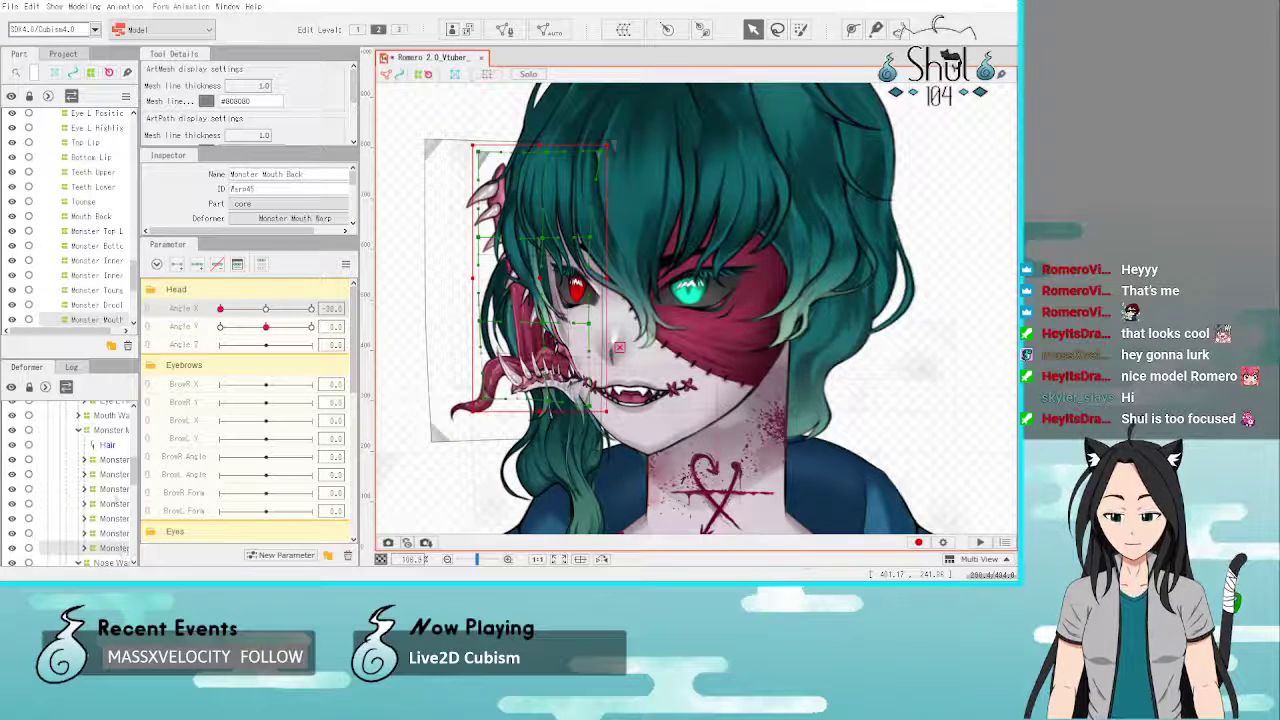
pyautogui.click(113, 476)
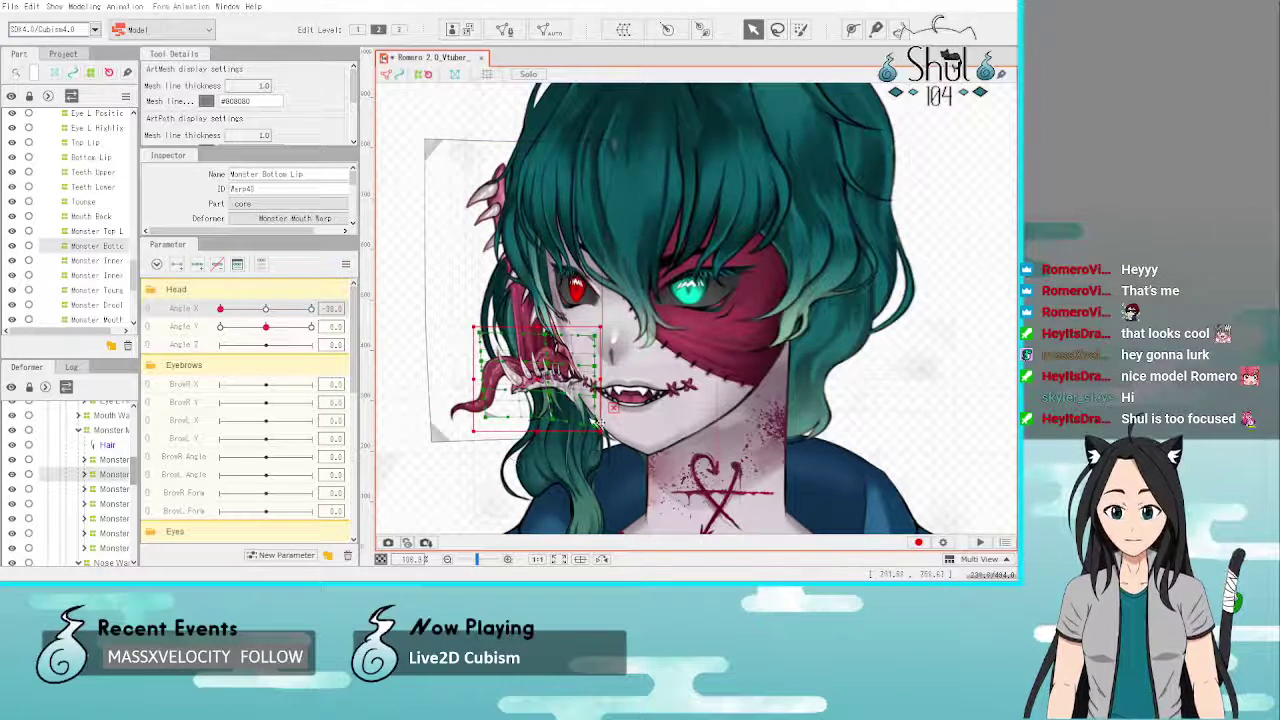
pyautogui.scroll(2, 467, 412)
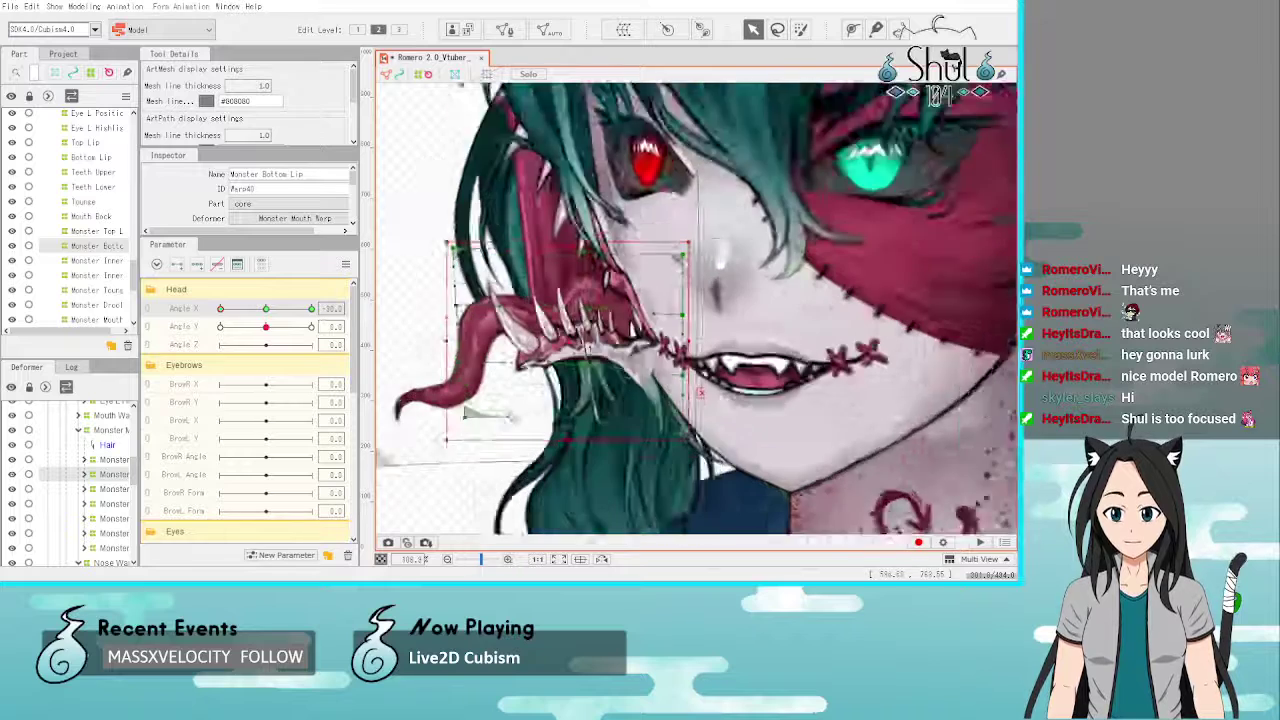
pyautogui.scroll(2, 467, 412)
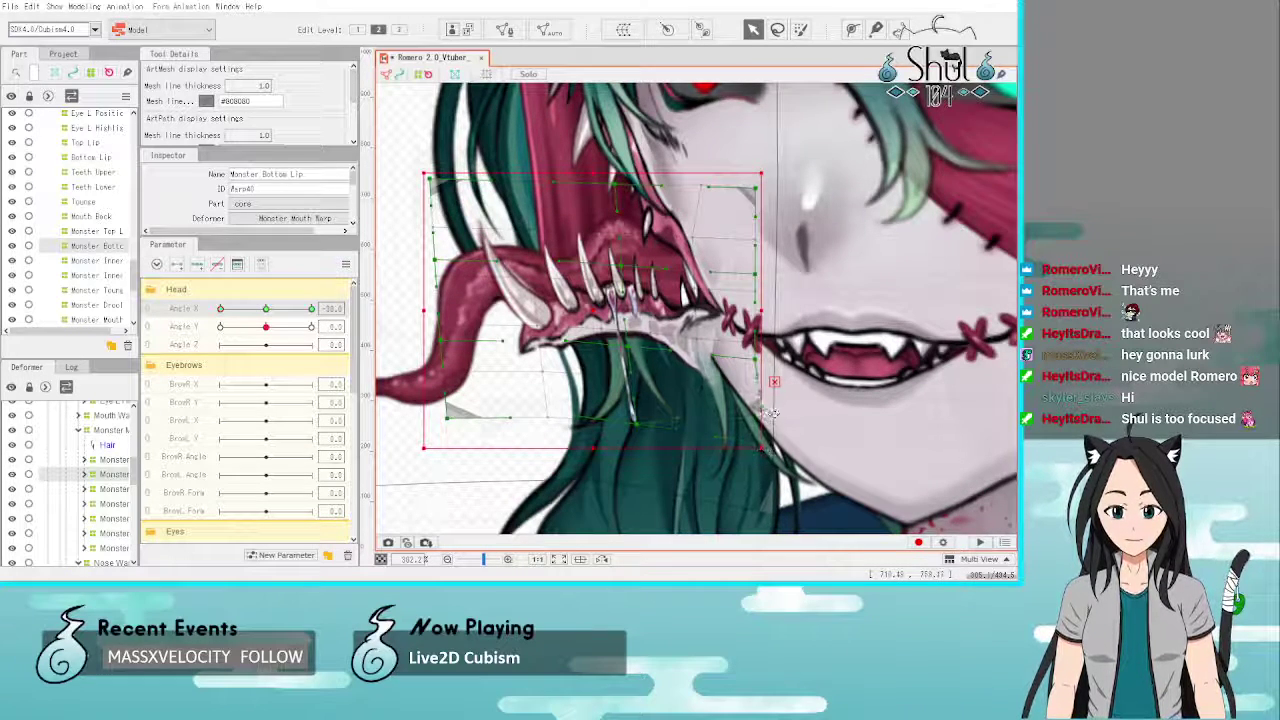
pyautogui.moveTo(765, 409); pyautogui.dragTo(753, 412)
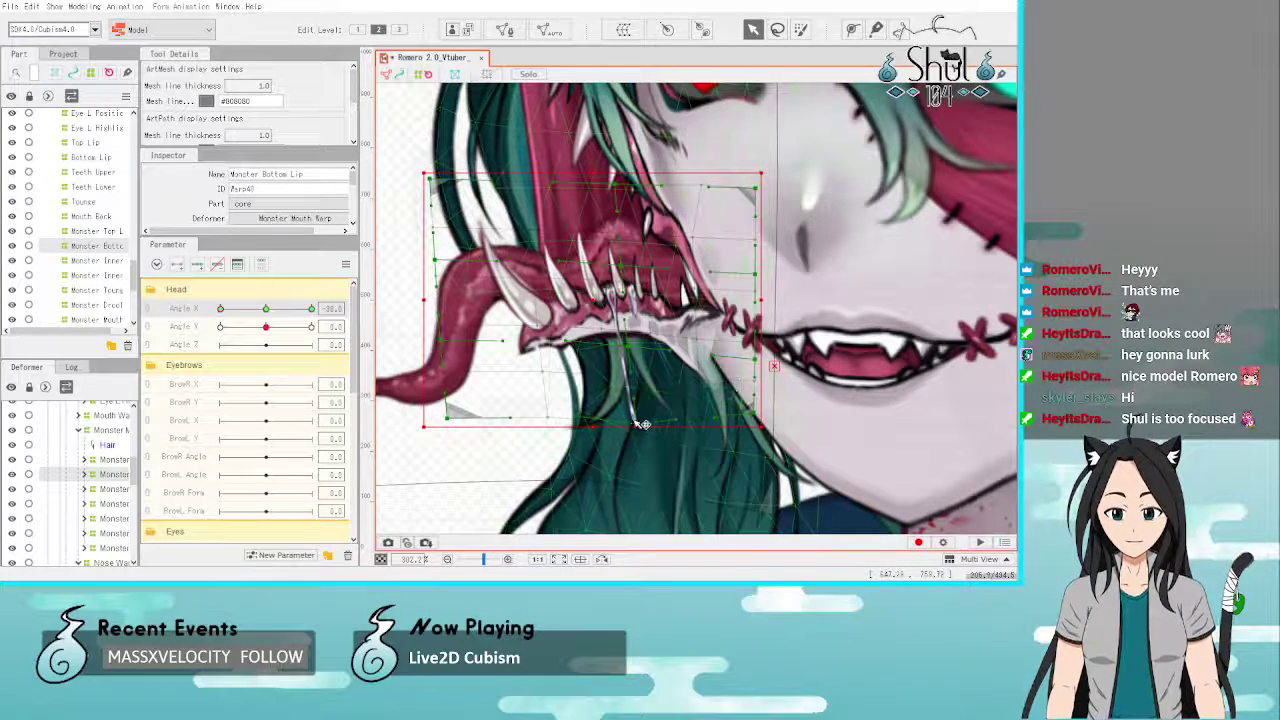
pyautogui.moveTo(641, 424); pyautogui.dragTo(630, 386)
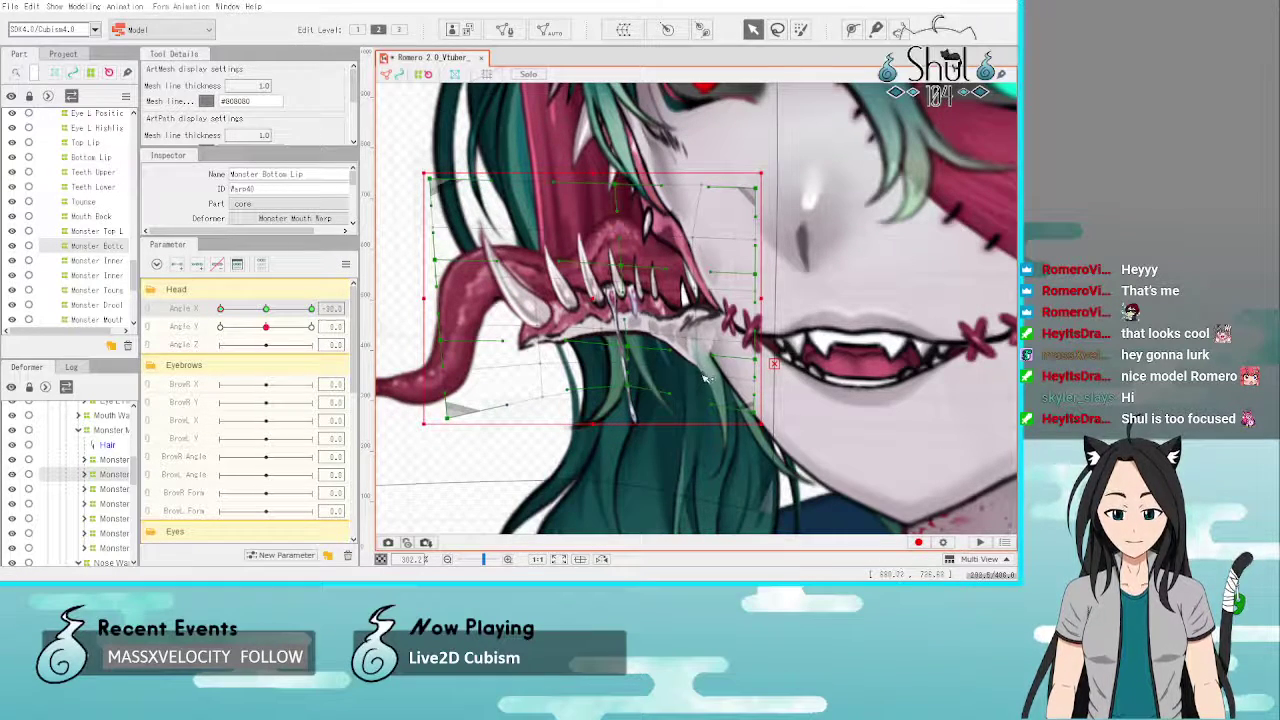
pyautogui.moveTo(699, 342); pyautogui.dragTo(709, 338)
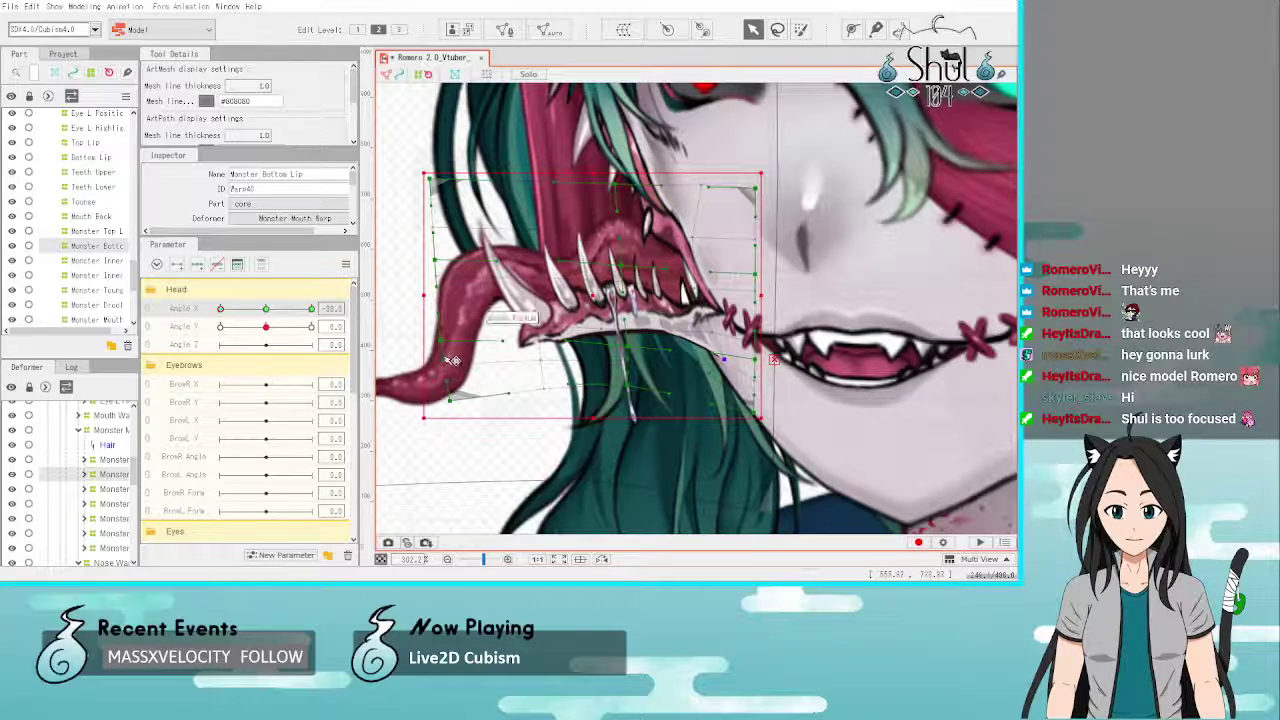
pyautogui.moveTo(425, 297)
pyautogui.mouseDown()
pyautogui.moveTo(438, 293)
pyautogui.moveTo(425, 297)
pyautogui.mouseUp()
pyautogui.scroll(-5, 465, 314)
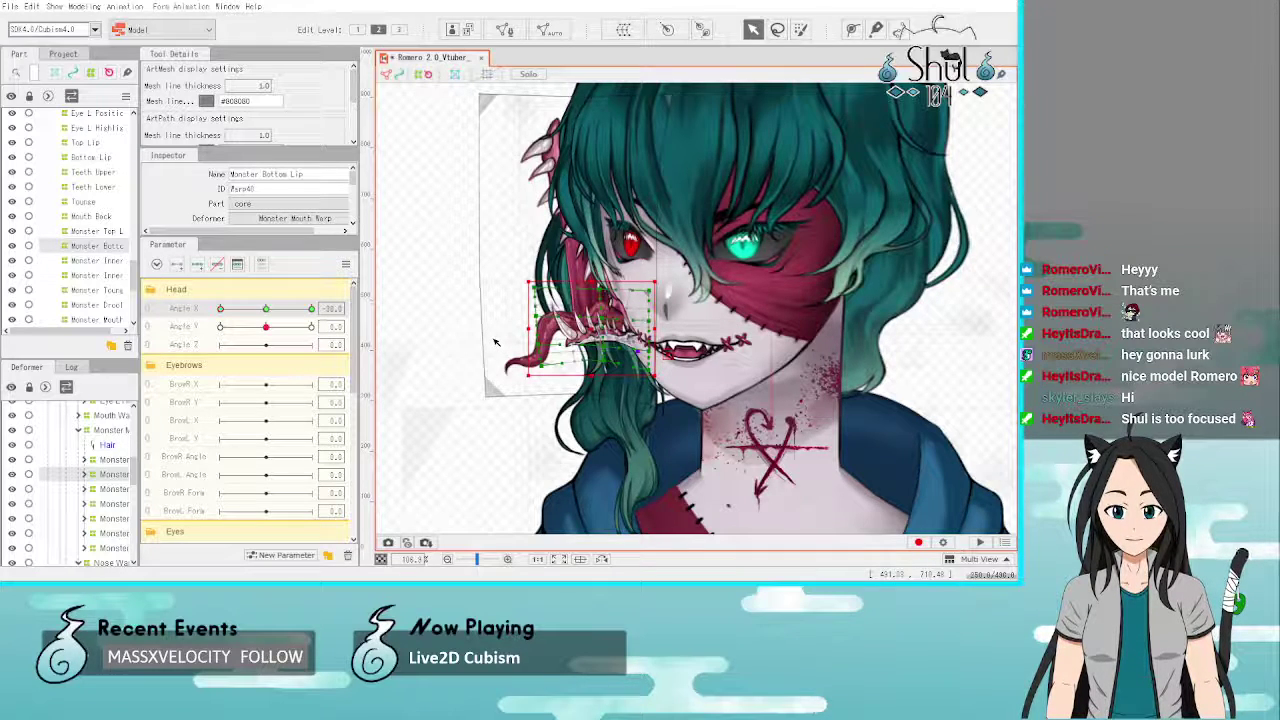
pyautogui.click(424, 373)
pyautogui.scroll(-2, 700, 490)
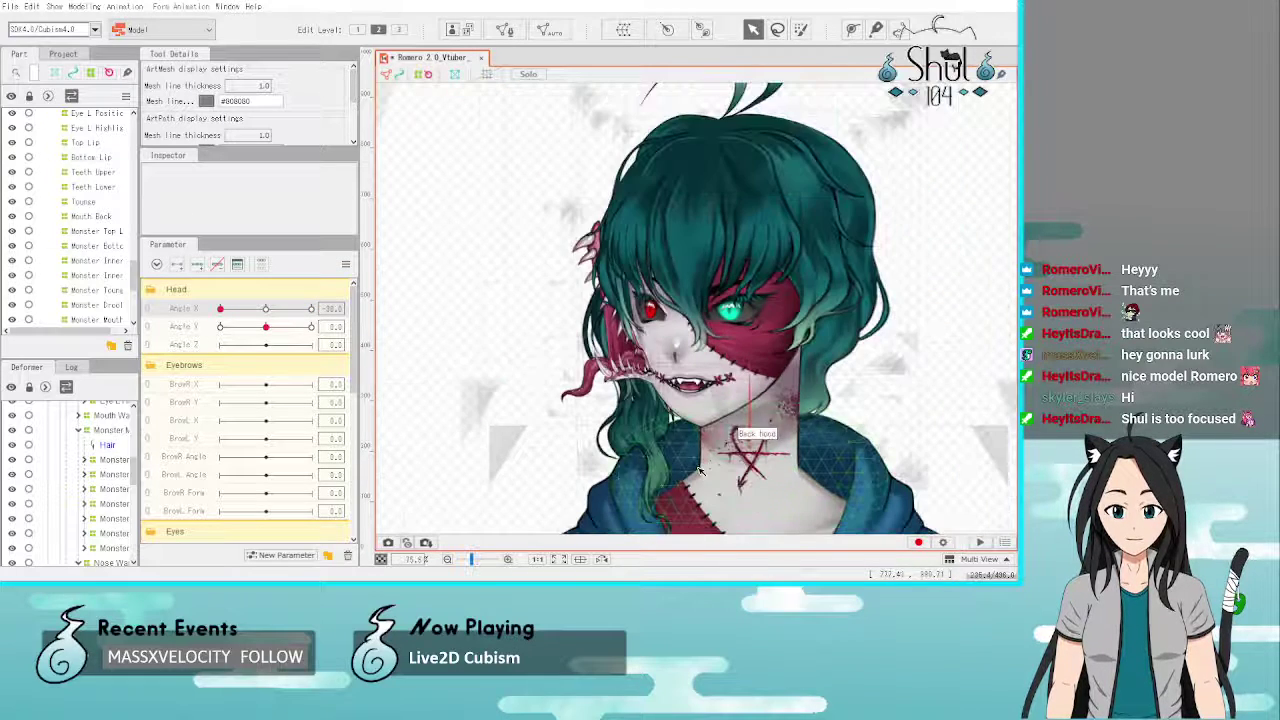
pyautogui.moveTo(220, 308); pyautogui.dragTo(182, 331)
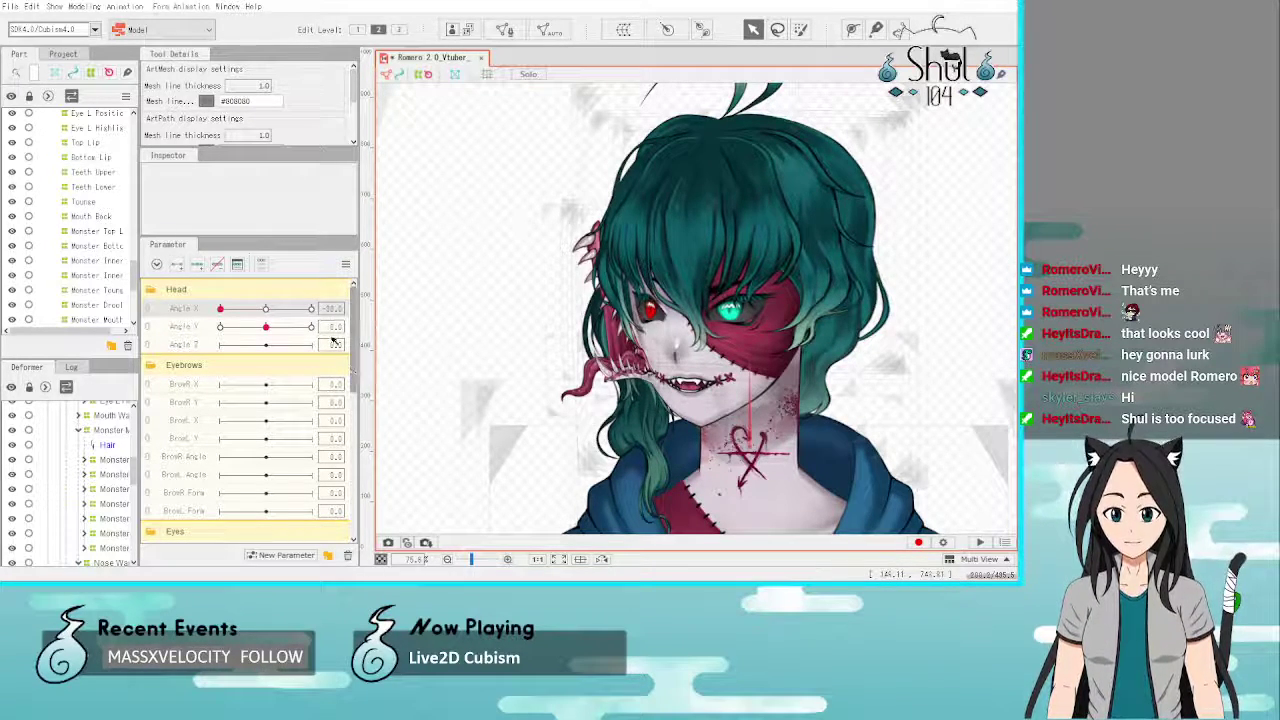
# Step: Hide the Bangs folder inside the Head part to expose the eyebrows
pyautogui.scroll(5, 47, 186)
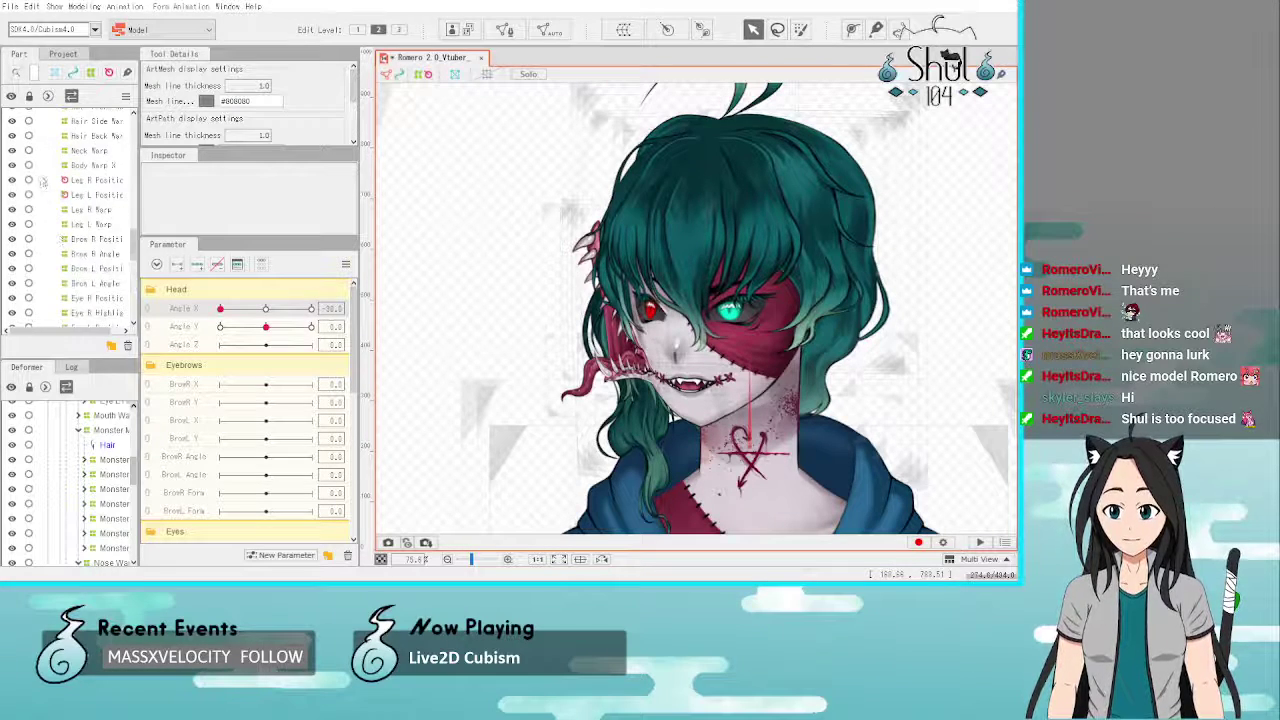
pyautogui.scroll(2, 44, 180)
pyautogui.click(12, 130)
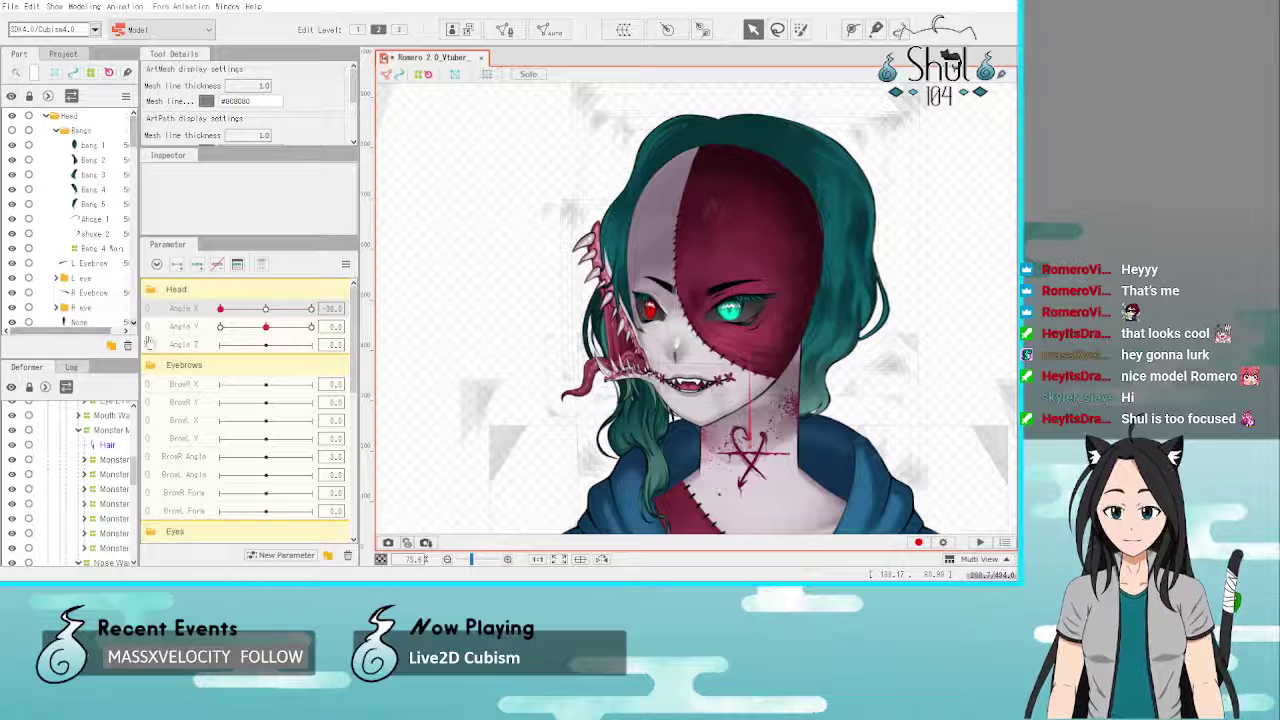
# Step: Shift the whole Brow R Warp deformer left at Angle X -30 so the brow follows the head turn
pyautogui.scroll(6, 60, 480)
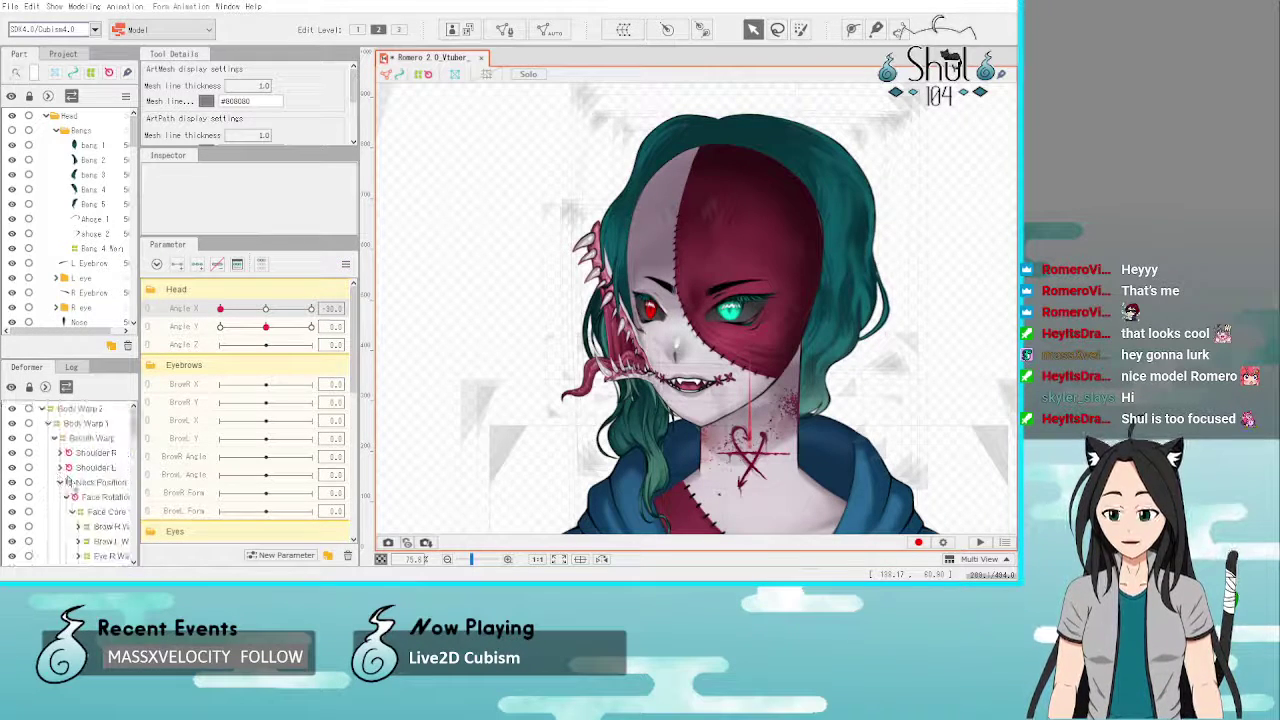
pyautogui.click(110, 420)
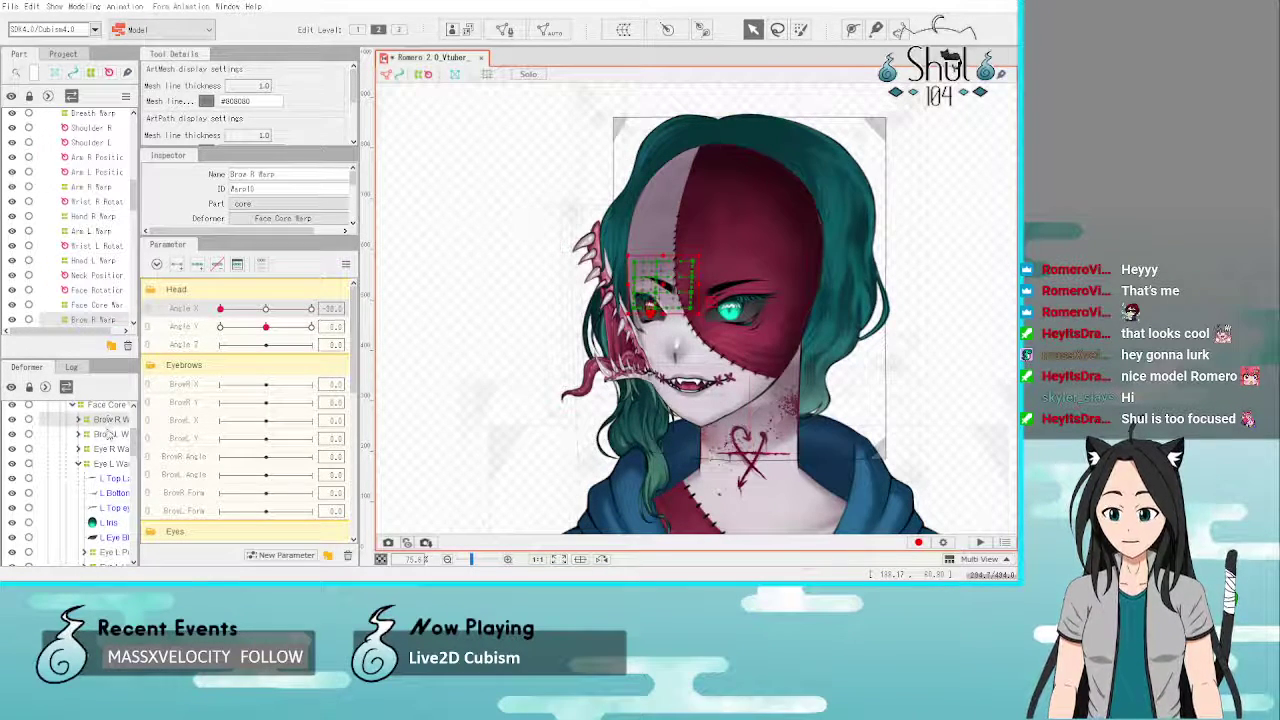
pyautogui.keyDown('ctrl'); pyautogui.click(108, 434); pyautogui.keyUp('ctrl')
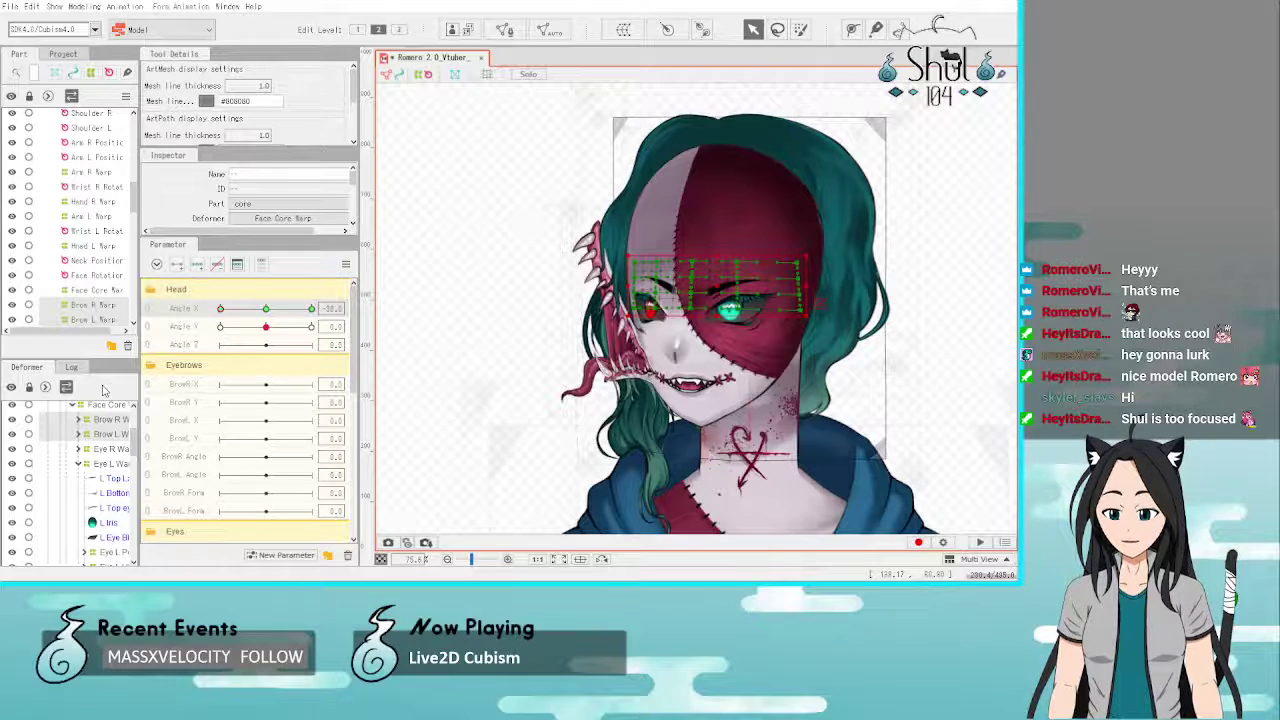
pyautogui.click(110, 420)
pyautogui.scroll(3, 692, 305)
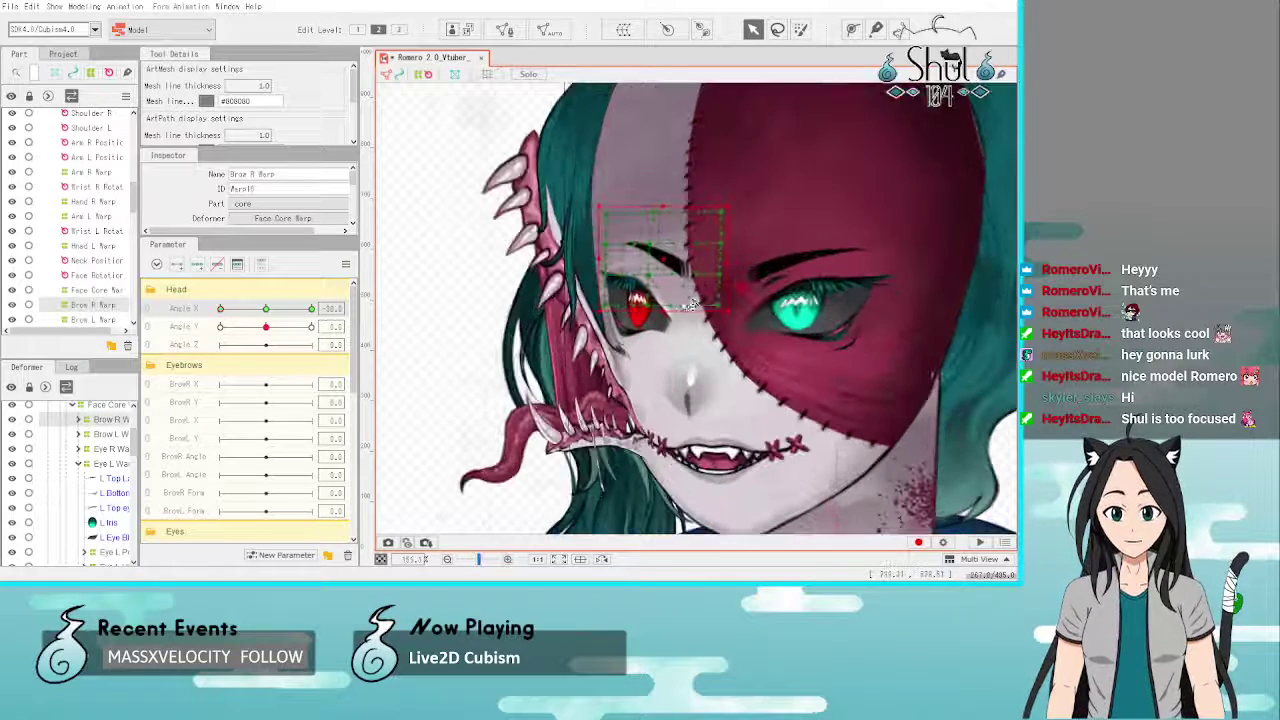
pyautogui.moveTo(667, 262); pyautogui.dragTo(648, 264)
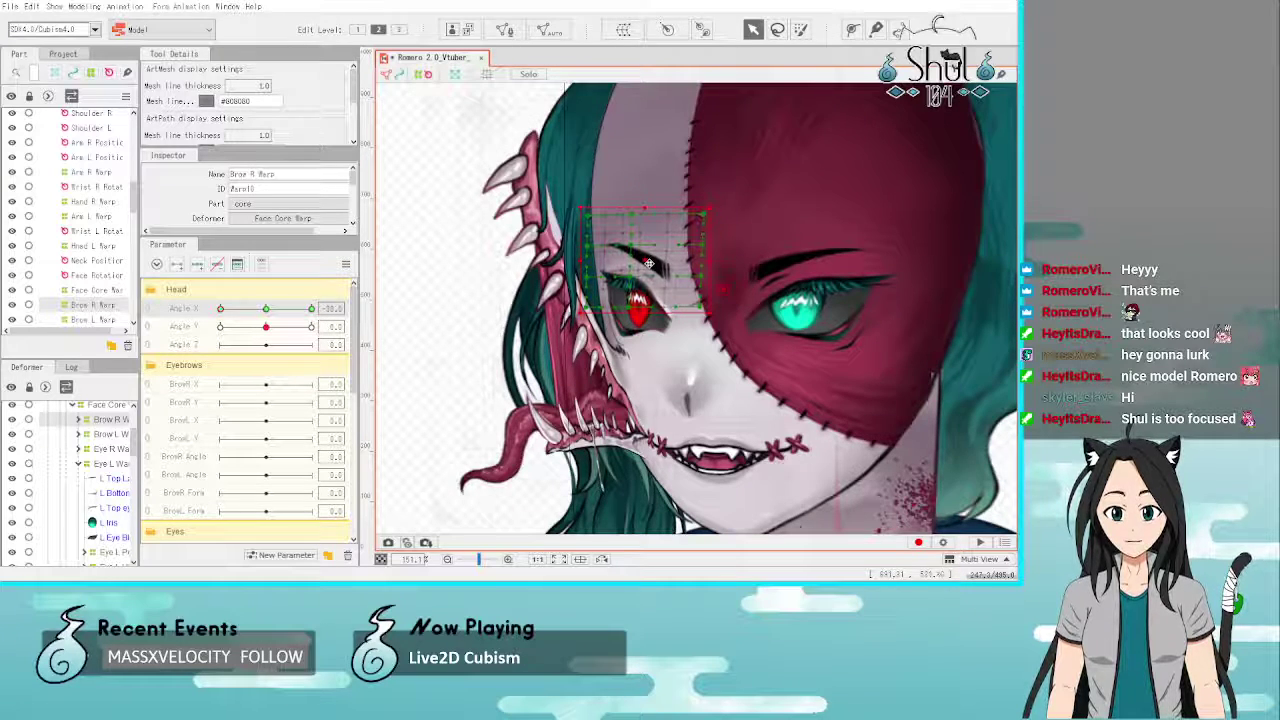
# Step: Shift Brow L Warp slightly left at Angle X -30, and preview the turn between 0 and -30
pyautogui.click(110, 434)
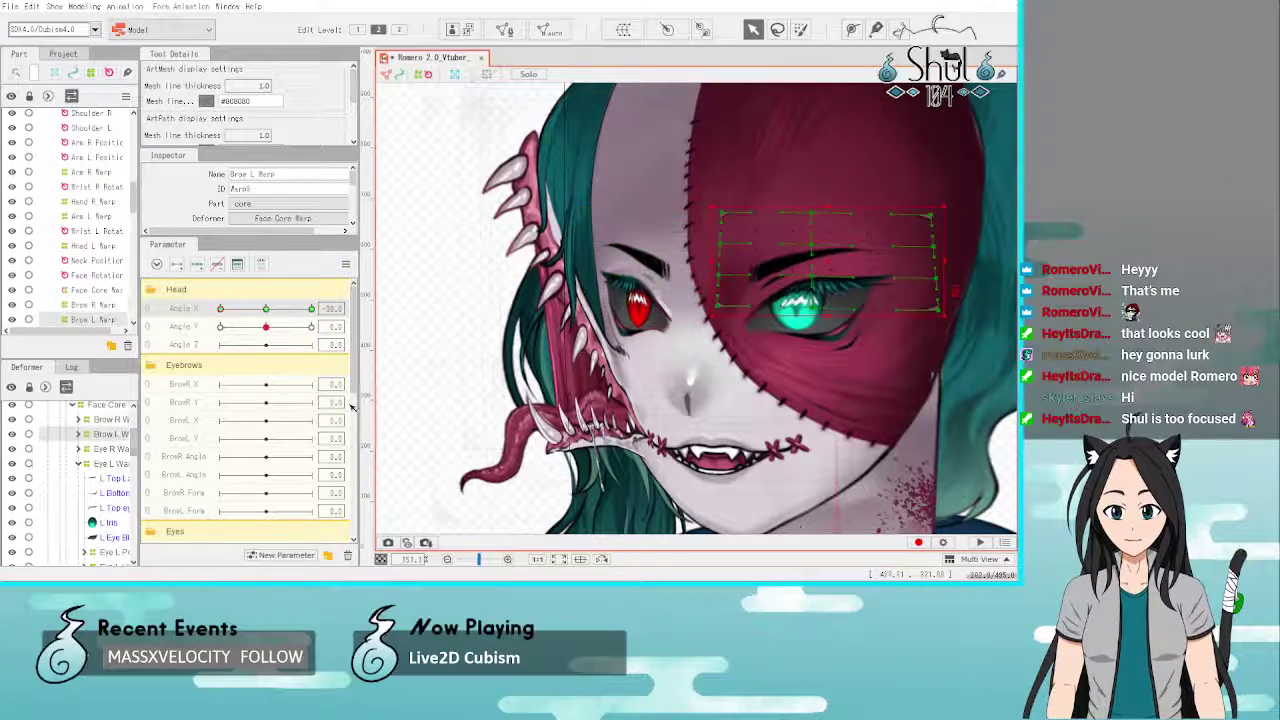
pyautogui.moveTo(824, 260); pyautogui.dragTo(813, 259)
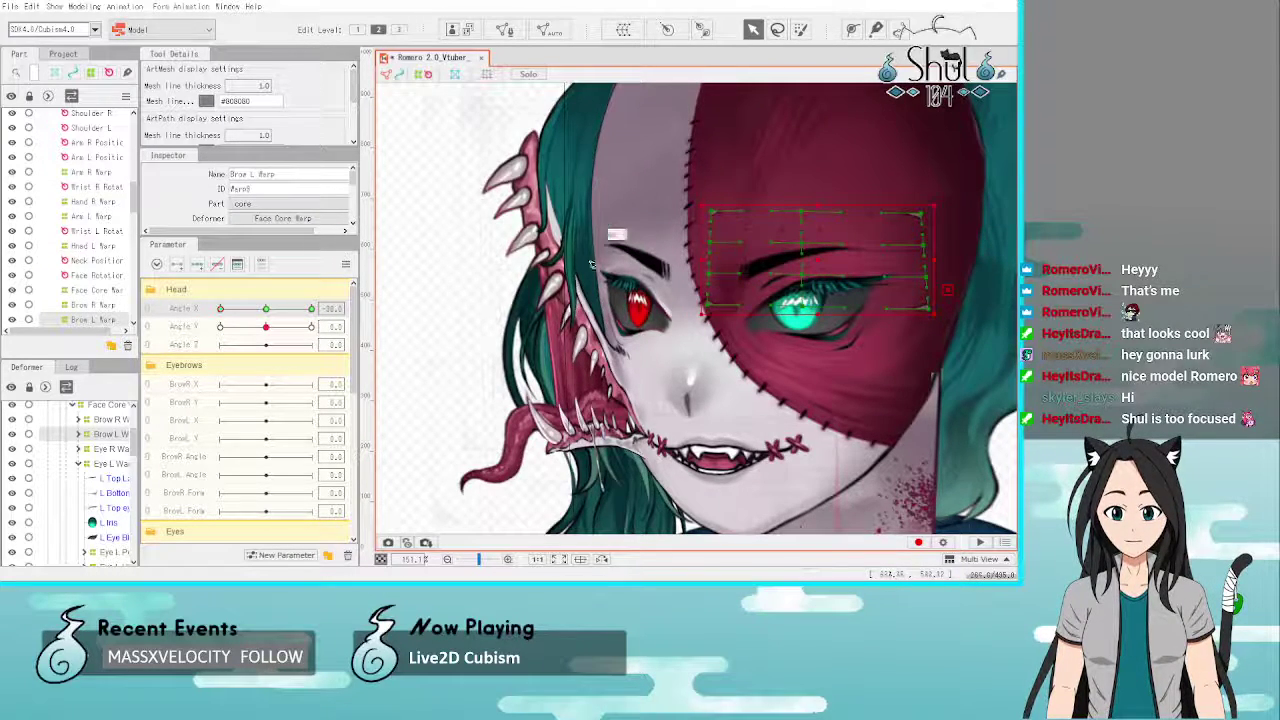
pyautogui.scroll(-3, 620, 240)
pyautogui.click(969, 365)
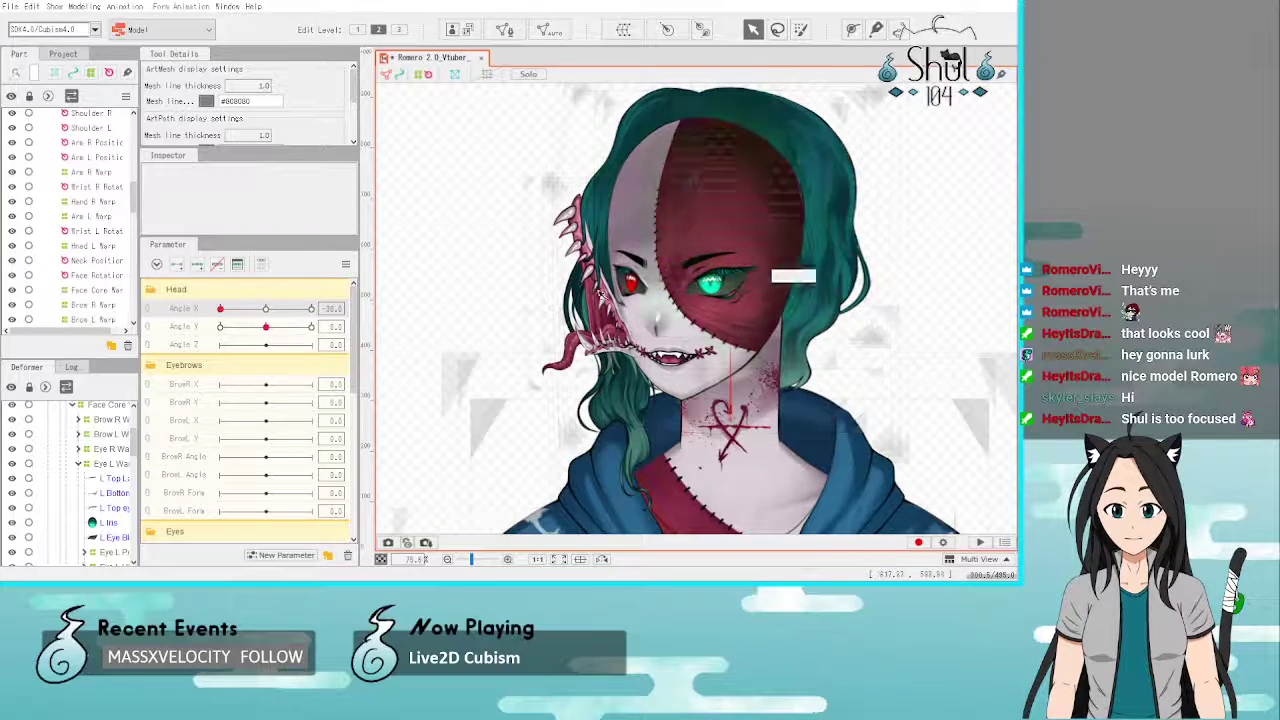
pyautogui.moveTo(221, 309); pyautogui.dragTo(267, 314)
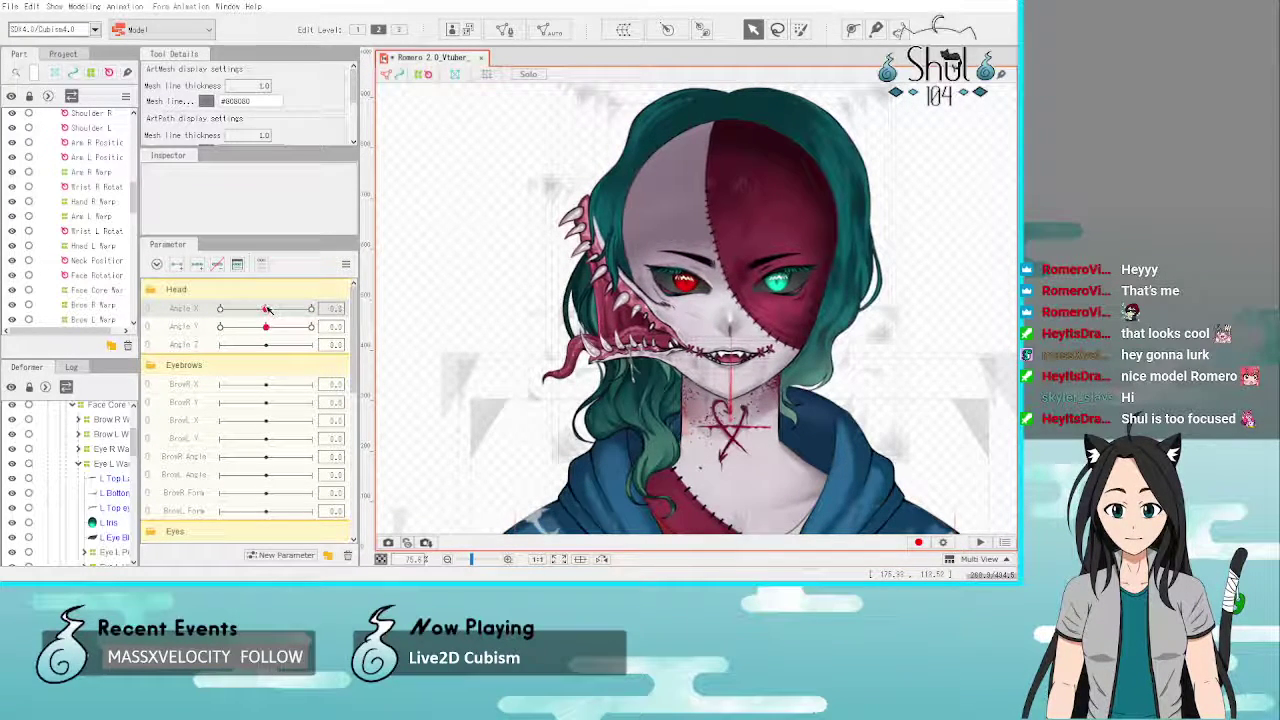
pyautogui.click(221, 309)
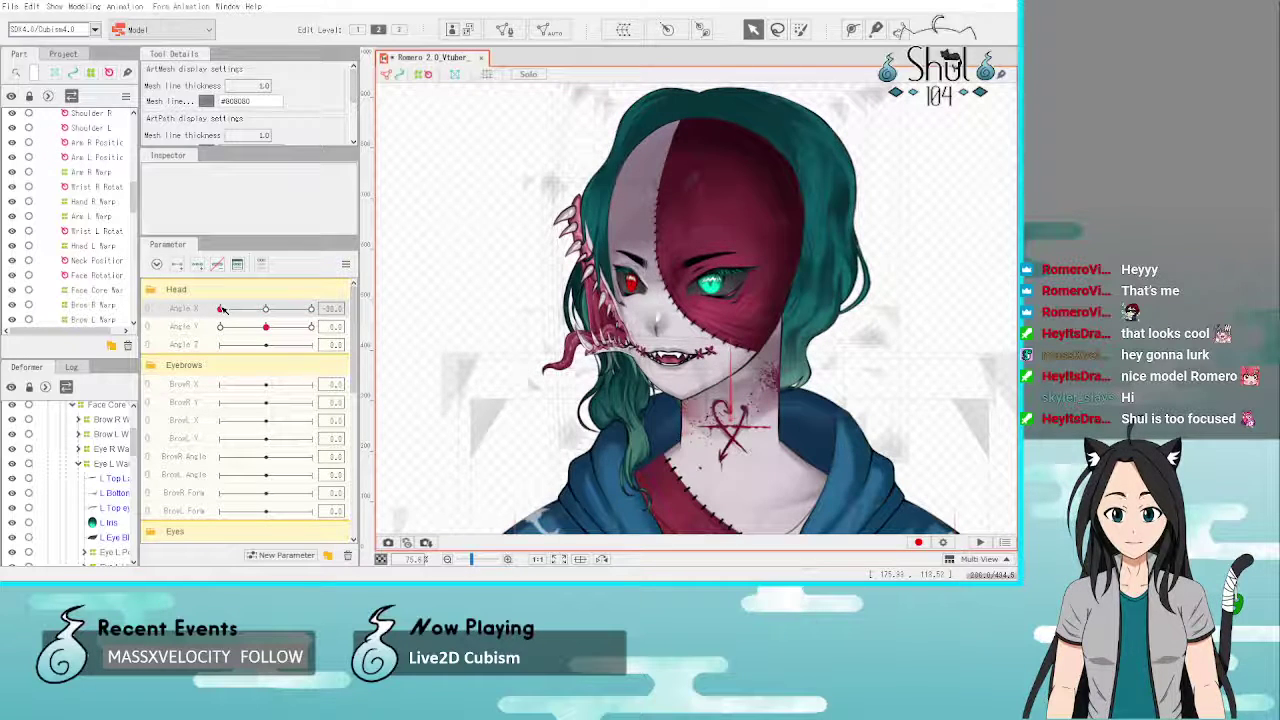
# Step: Nudge Brow R Warp slightly right and down at Angle X -30, and preview the turn back to 0
pyautogui.click(110, 420)
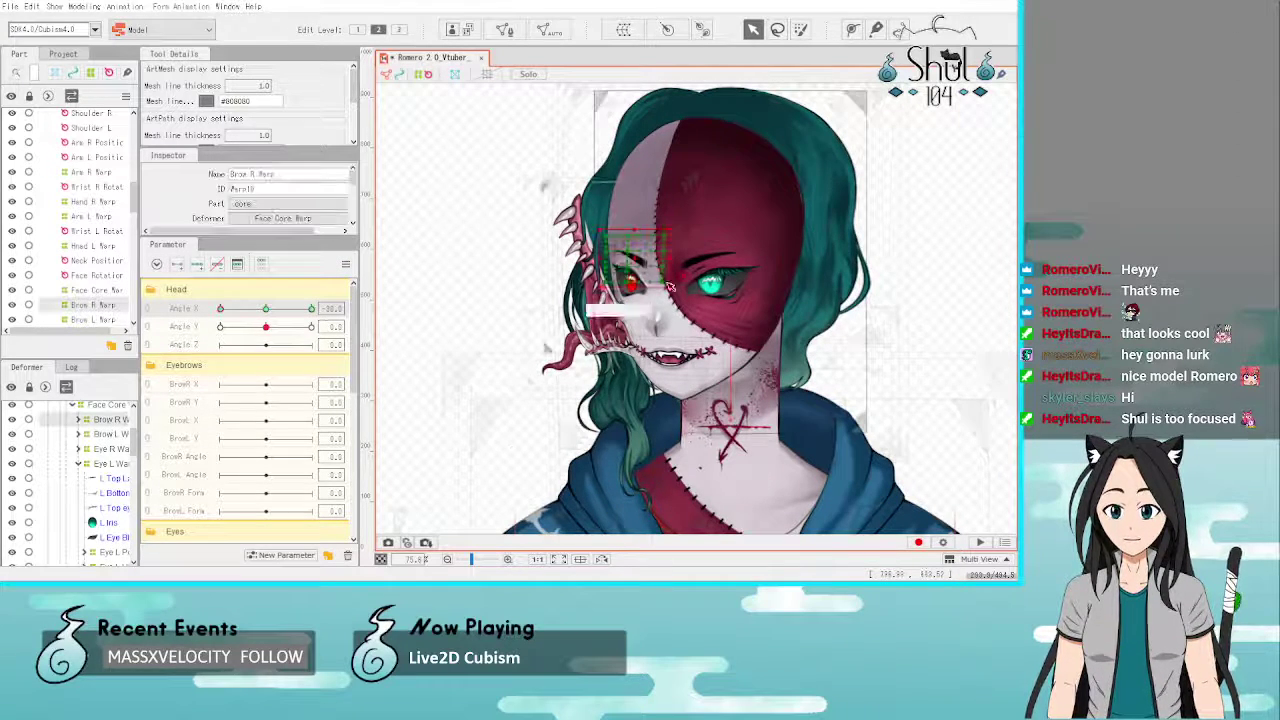
pyautogui.scroll(5, 640, 255)
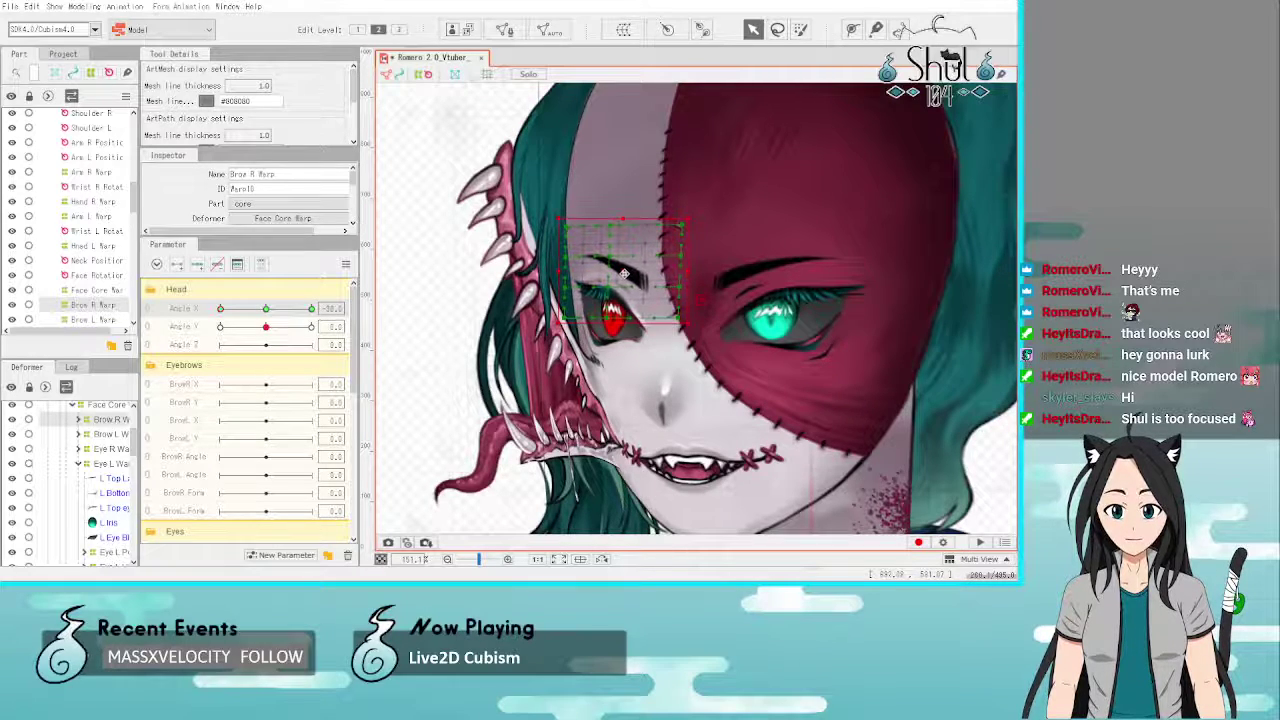
pyautogui.moveTo(624, 273); pyautogui.dragTo(627, 276)
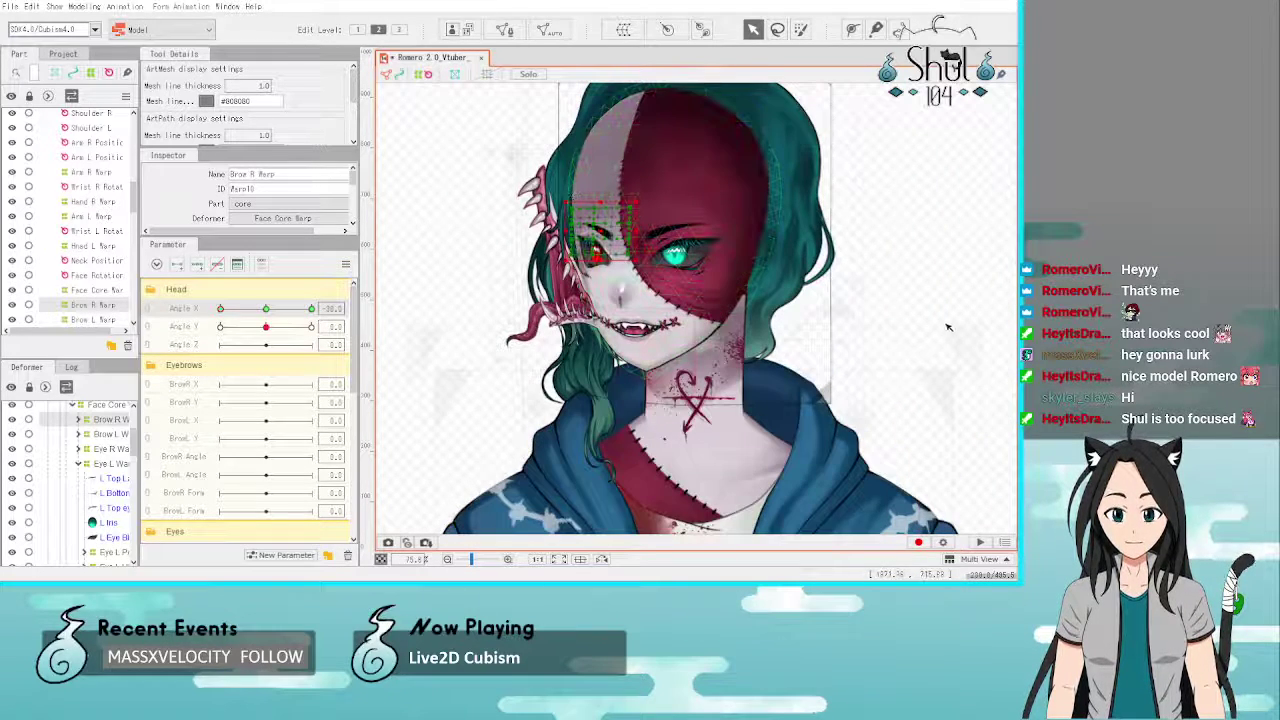
pyautogui.click(949, 327)
pyautogui.moveTo(220, 309); pyautogui.dragTo(268, 316)
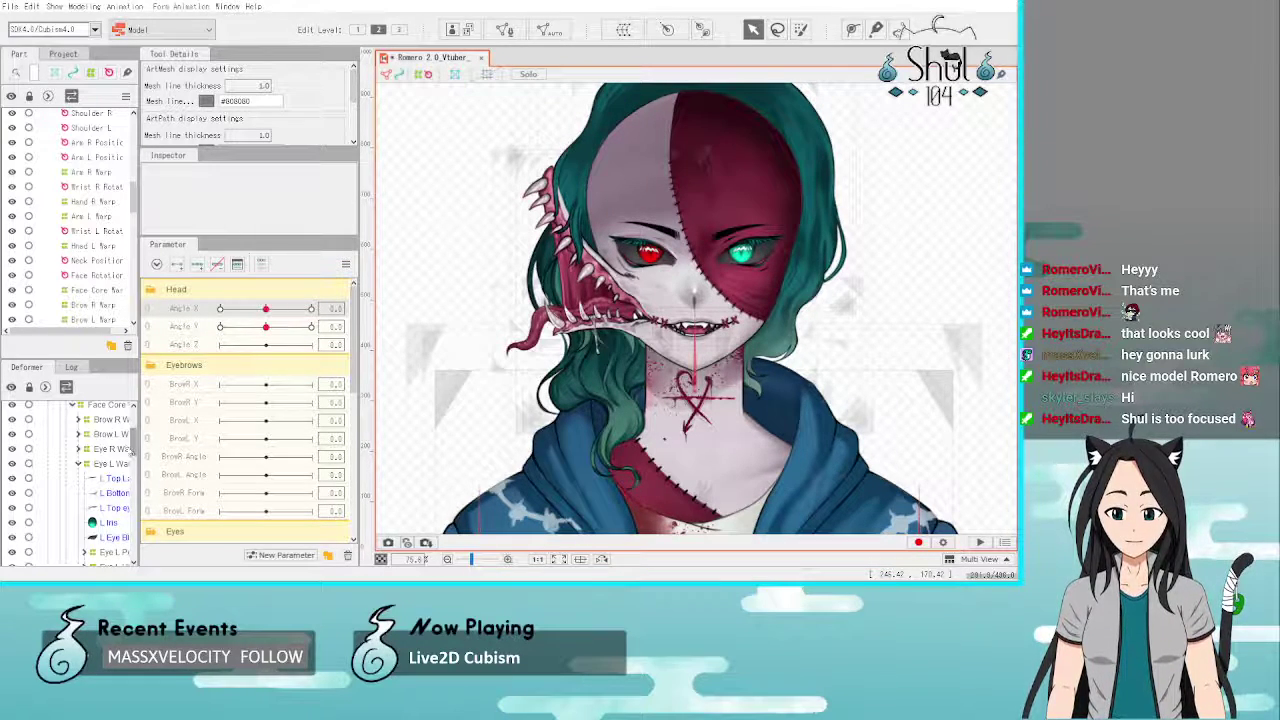
# Step: Check Brow L Warp at Angle X 0 and -30, sweeping the parameter to examine how both eyebrows turn
pyautogui.click(112, 435)
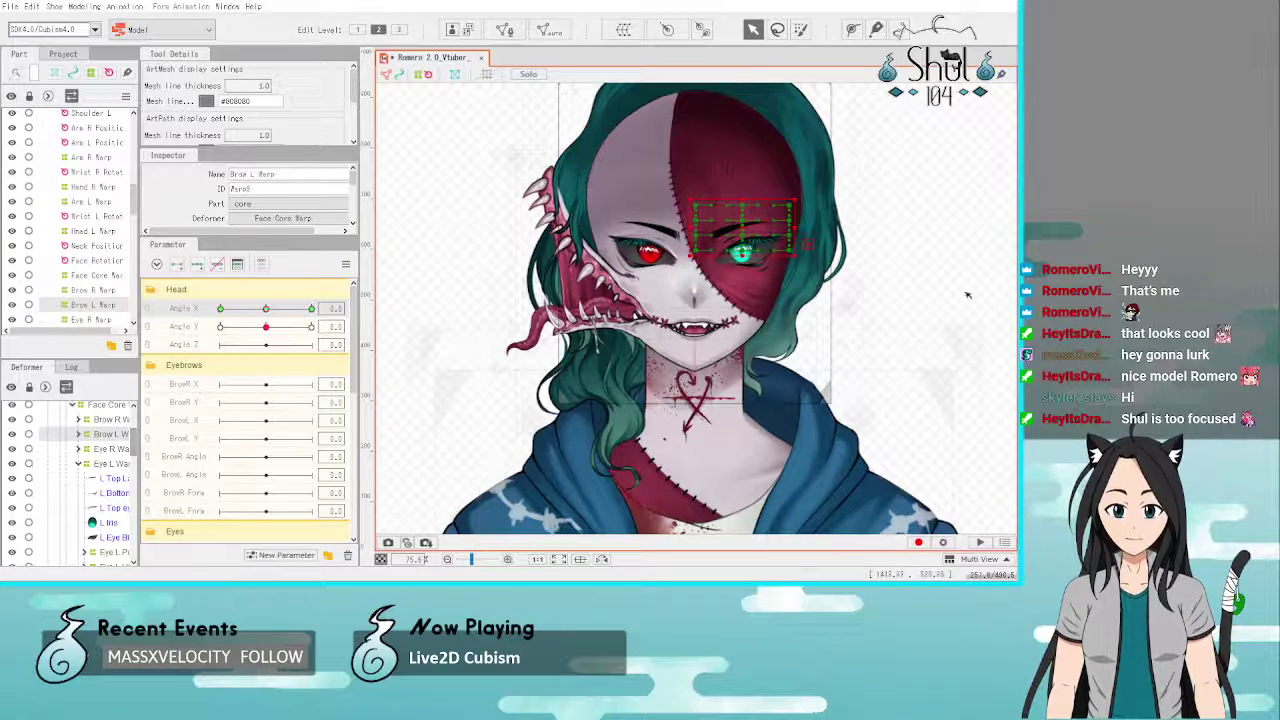
pyautogui.click(409, 255)
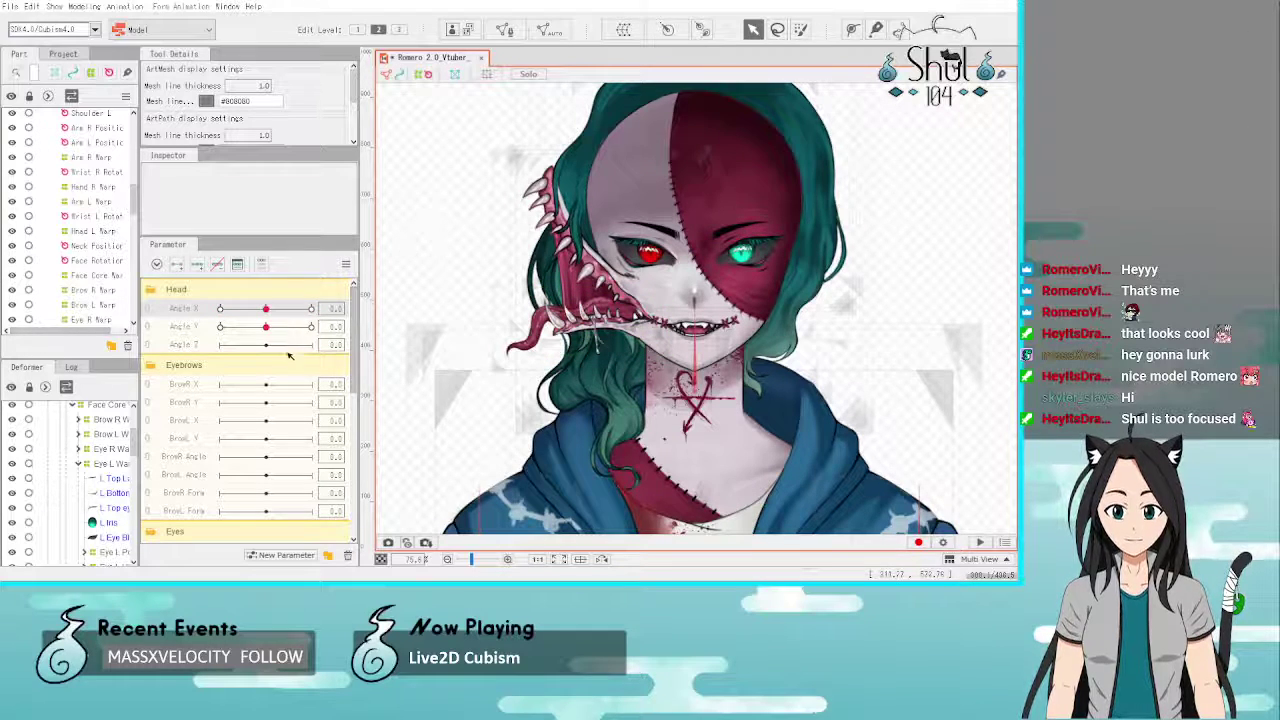
pyautogui.moveTo(265, 308); pyautogui.dragTo(220, 308)
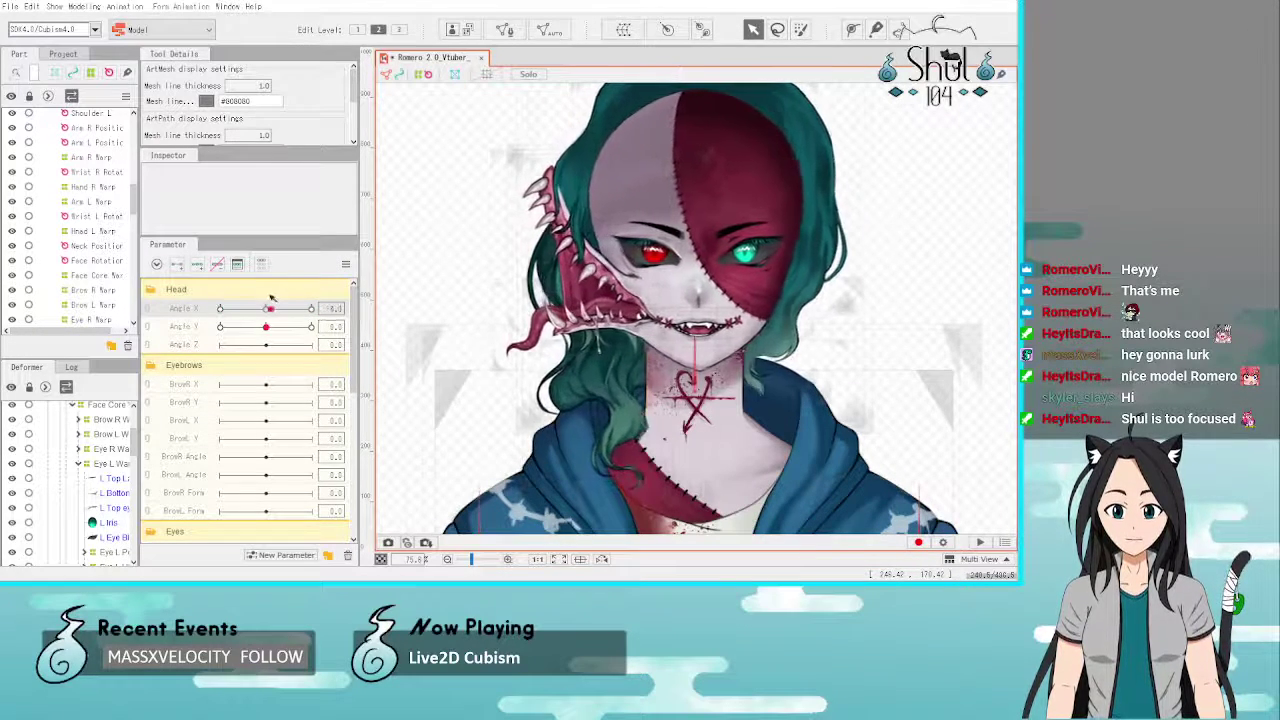
pyautogui.moveTo(222, 310)
pyautogui.mouseDown()
pyautogui.moveTo(277, 310)
pyautogui.moveTo(207, 319)
pyautogui.mouseUp()
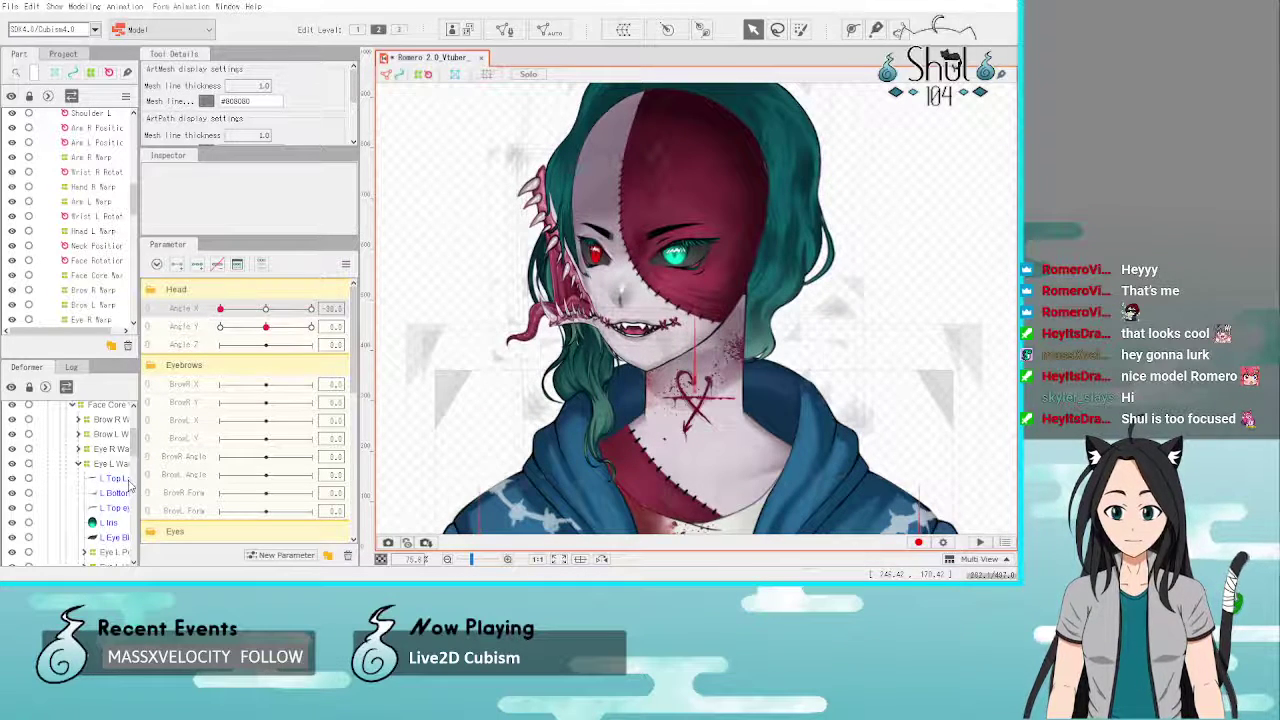
pyautogui.click(121, 436)
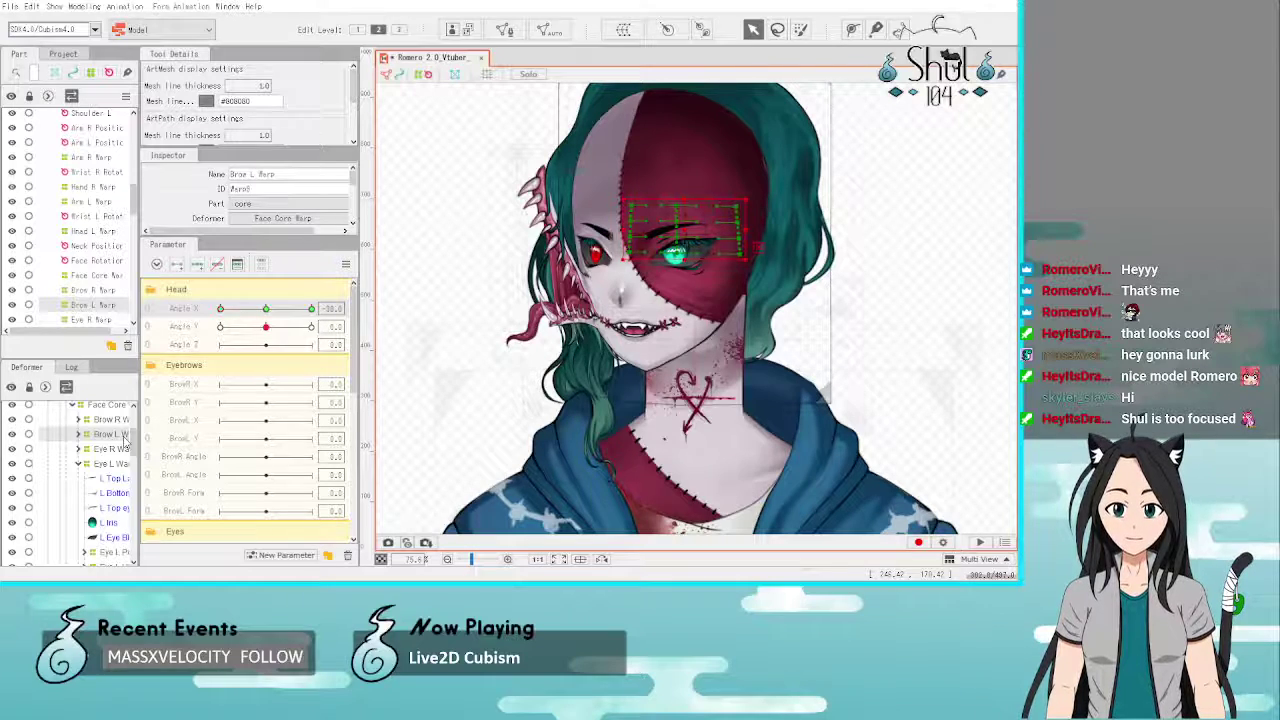
pyautogui.click(978, 271)
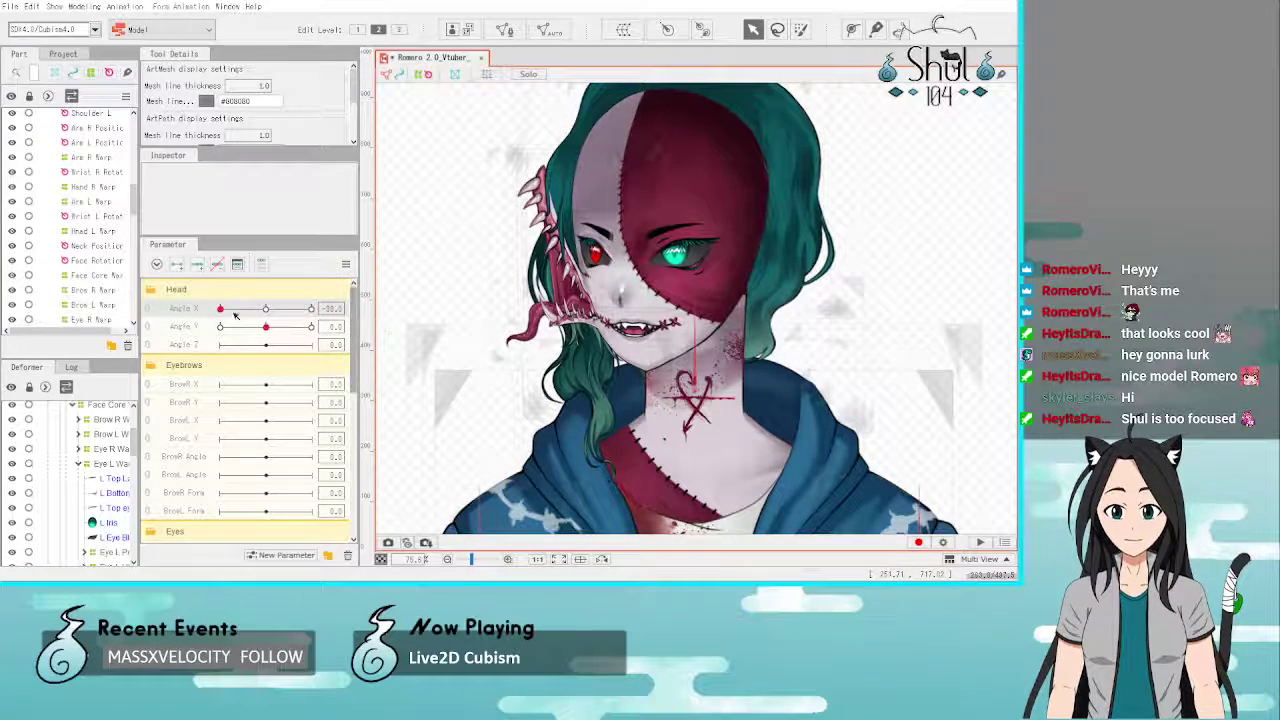
pyautogui.moveTo(220, 308)
pyautogui.mouseDown()
pyautogui.moveTo(254, 311)
pyautogui.moveTo(204, 316)
pyautogui.moveTo(318, 322)
pyautogui.moveTo(203, 316)
pyautogui.mouseUp()
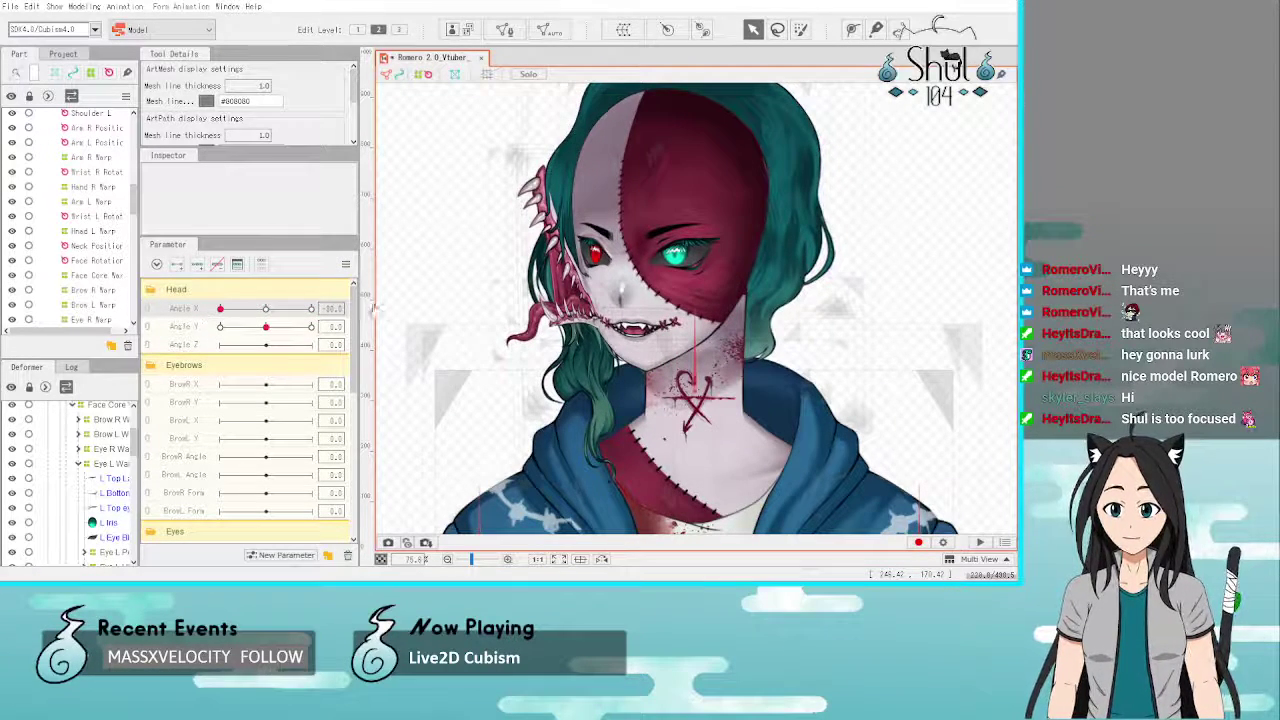
# Step: Select the deformers keyed on Angle X, and take the Bang 4, Hair Front, Head Patch and Face warps out of the selection
pyautogui.click(394, 314)
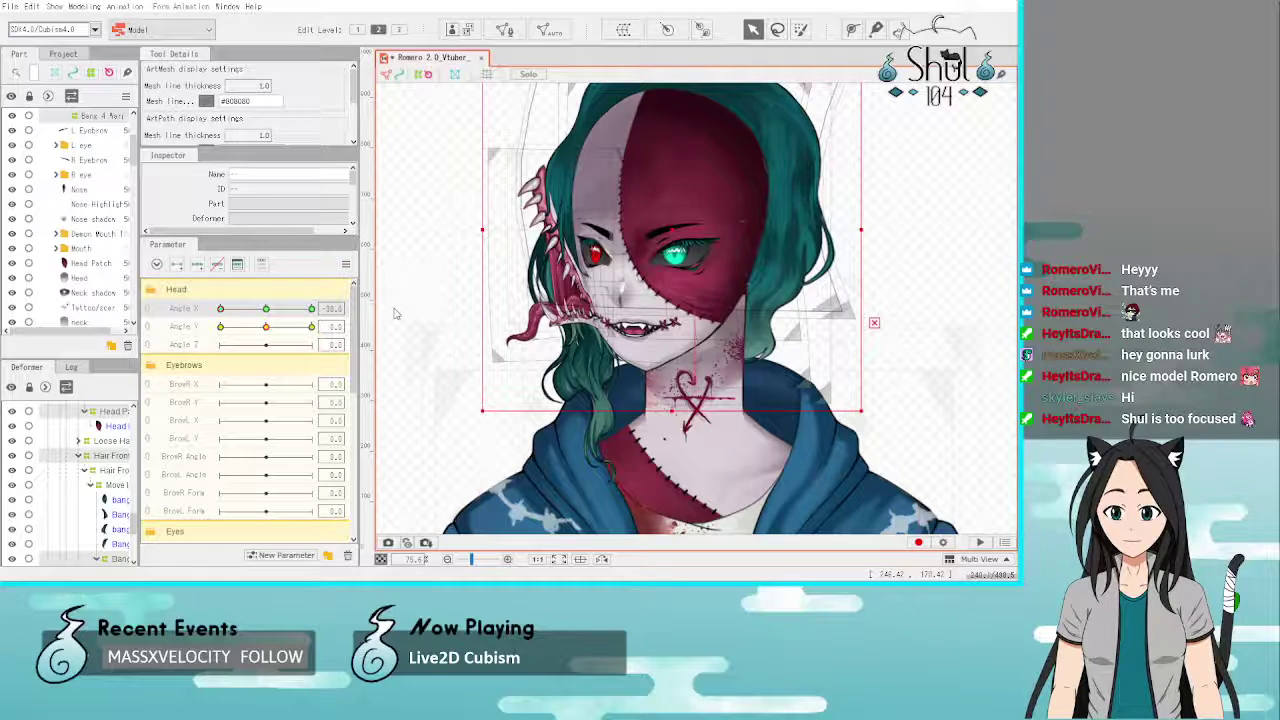
pyautogui.click(346, 264)
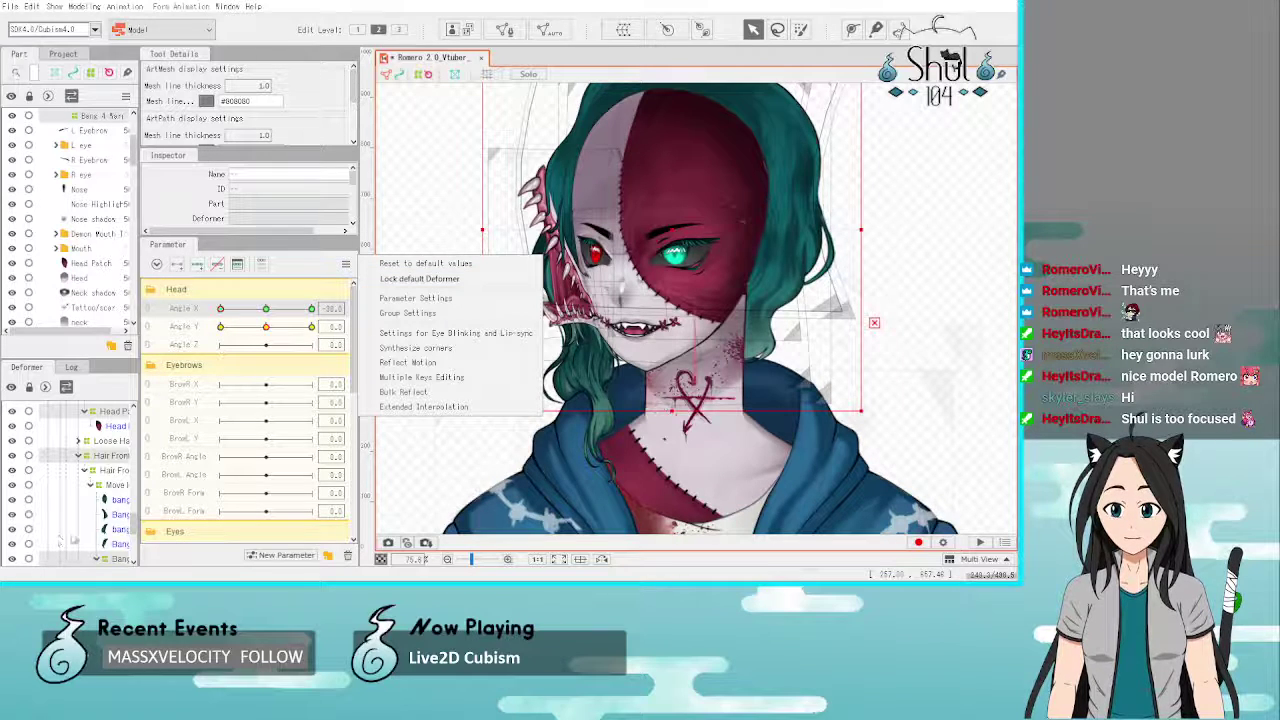
pyautogui.scroll(-3, 61, 541)
pyautogui.scroll(-2, 86, 525)
pyautogui.scroll(4, 87, 523)
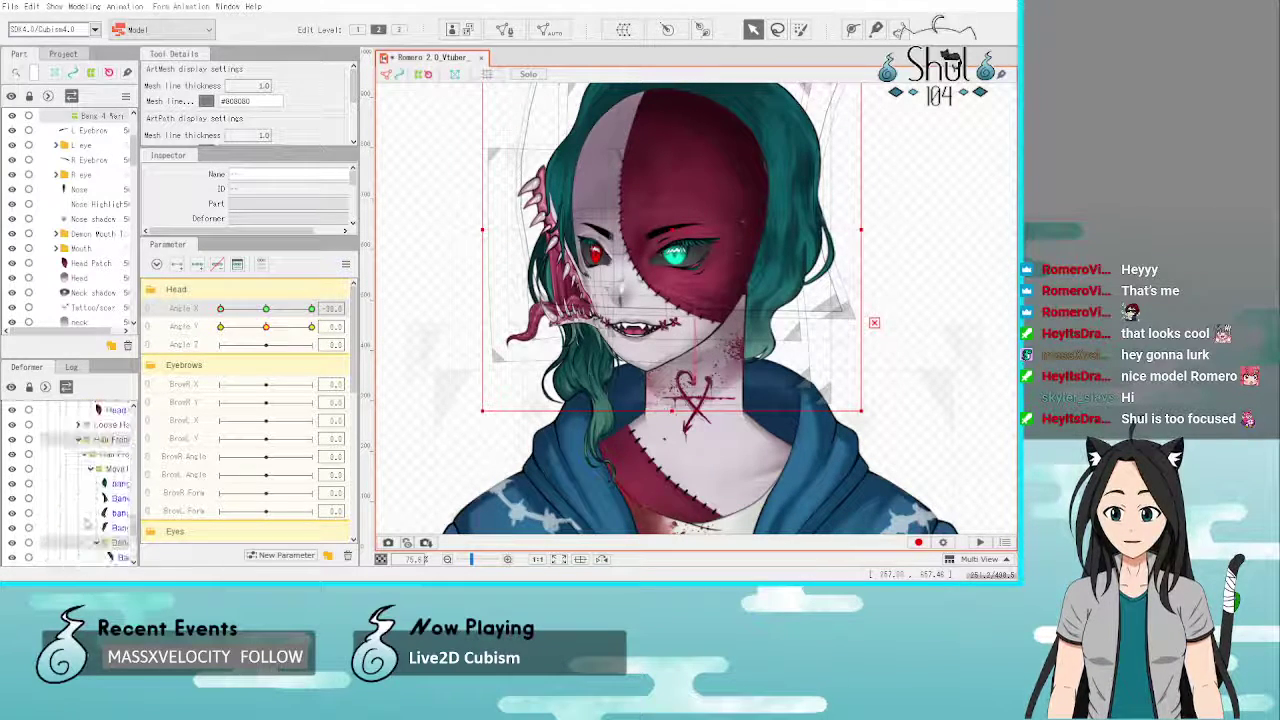
pyautogui.scroll(-3, 88, 527)
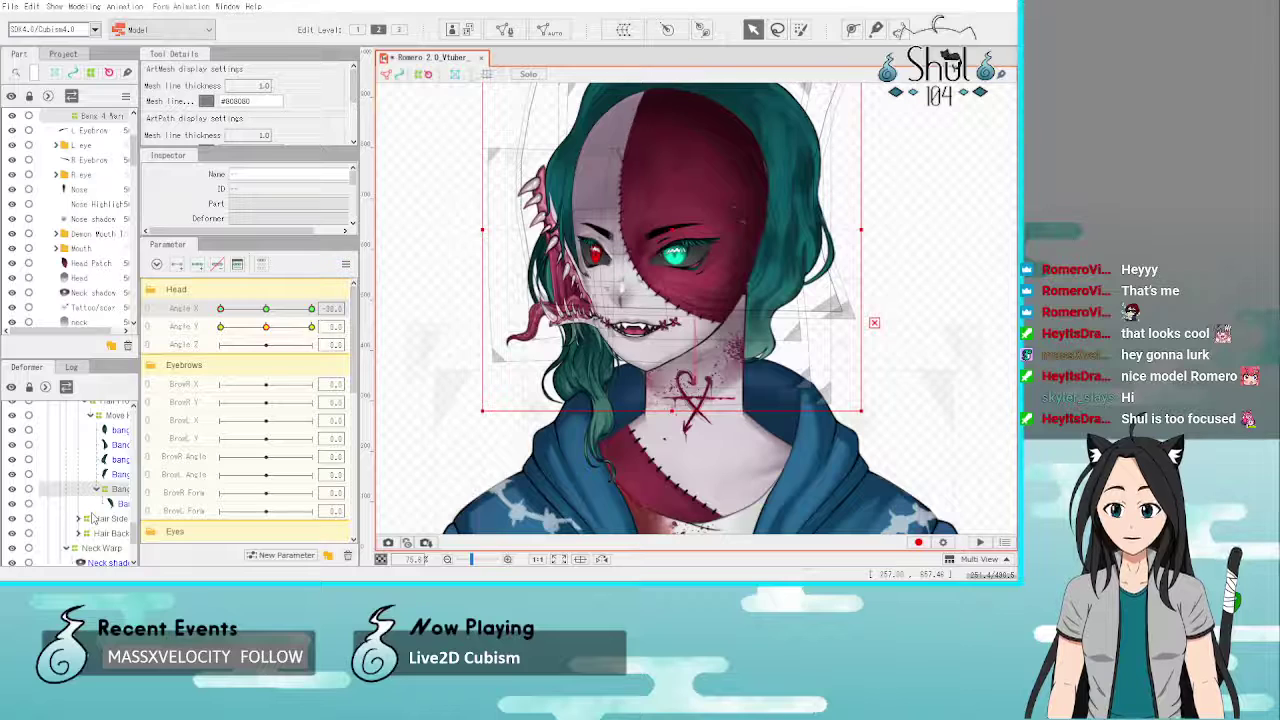
pyautogui.keyDown('ctrl'); pyautogui.click(108, 493); pyautogui.keyUp('ctrl')
pyautogui.scroll(4, 108, 503)
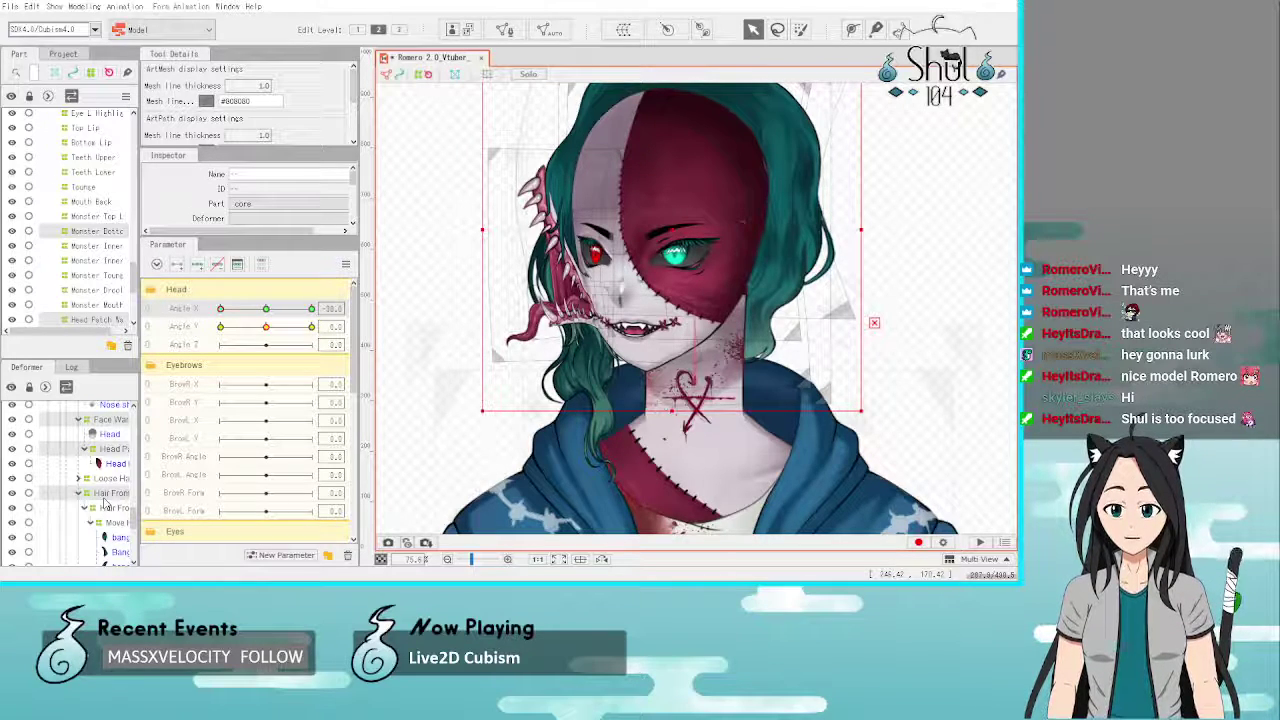
pyautogui.click(108, 500)
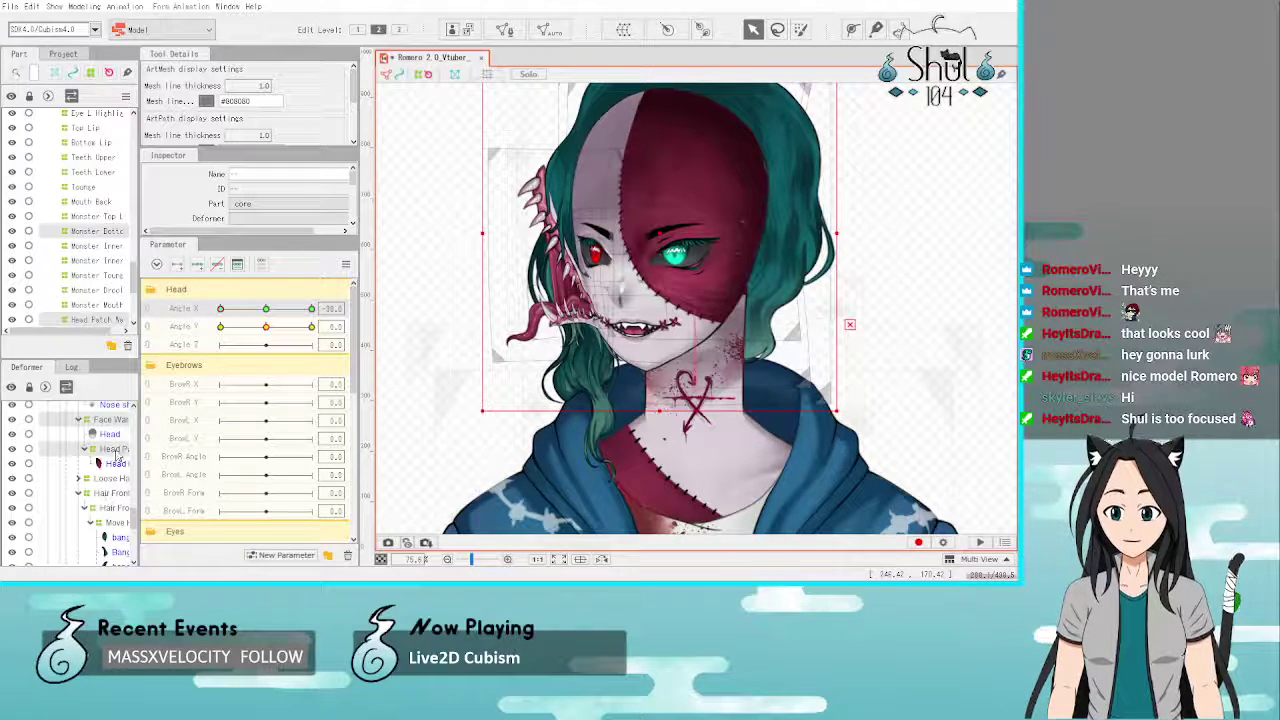
pyautogui.scroll(1, 113, 490)
pyautogui.click(112, 488)
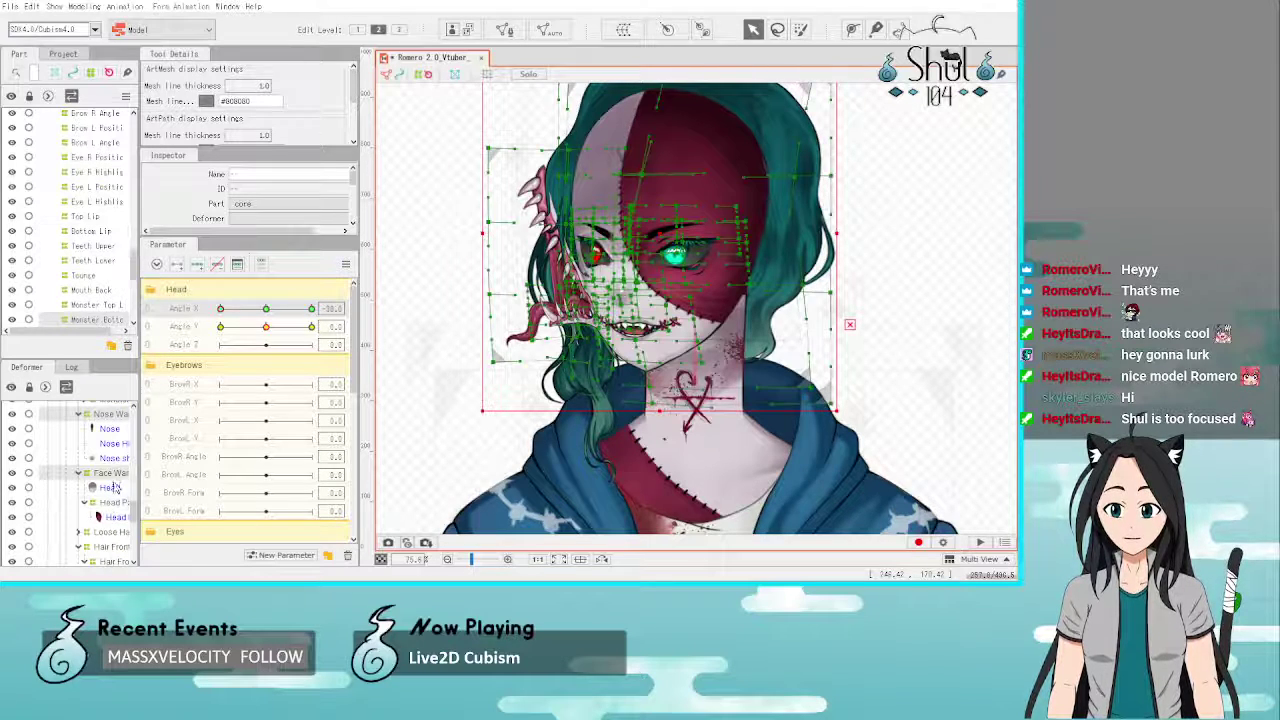
# Step: Remove the monster bottom, Monster Mouth and Face Core warps from the selection, keeping the brow, eye, mouth and nose warps
pyautogui.scroll(-3, 115, 478)
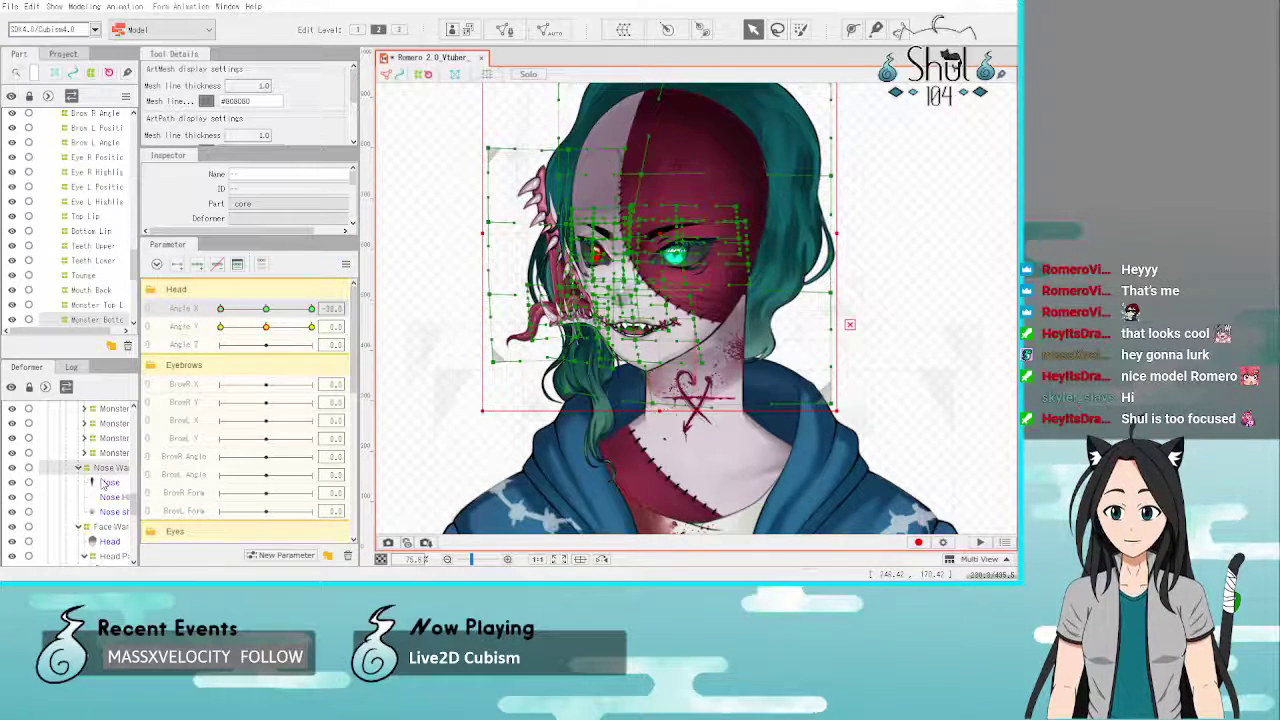
pyautogui.keyDown('ctrl'); pyautogui.click(108, 475); pyautogui.keyUp('ctrl')
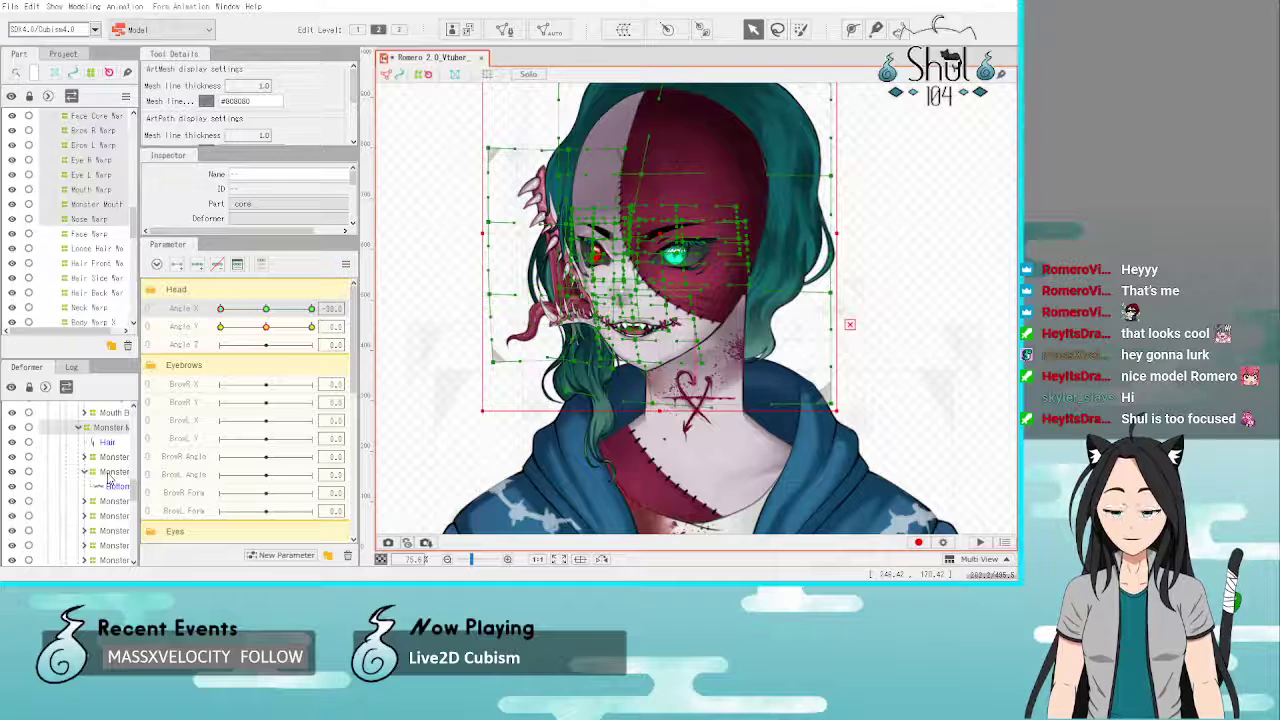
pyautogui.scroll(1, 107, 483)
pyautogui.click(107, 493)
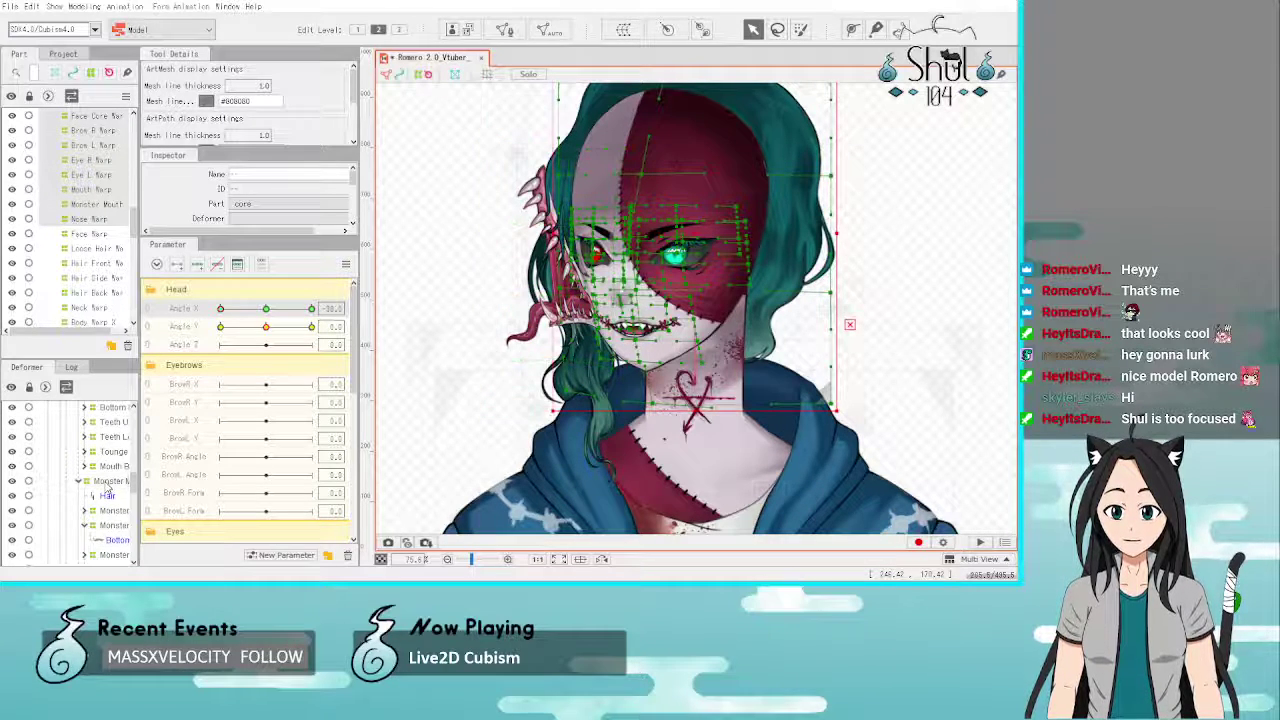
pyautogui.scroll(2, 107, 490)
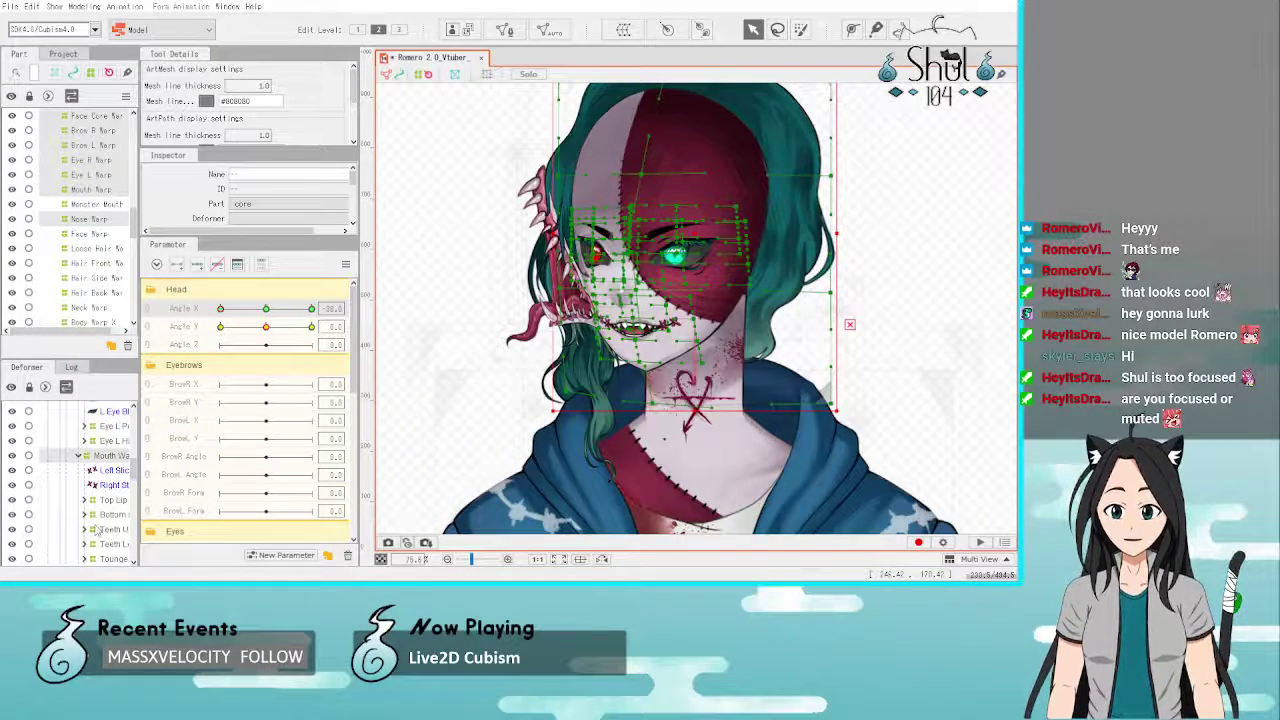
pyautogui.scroll(5, 97, 530)
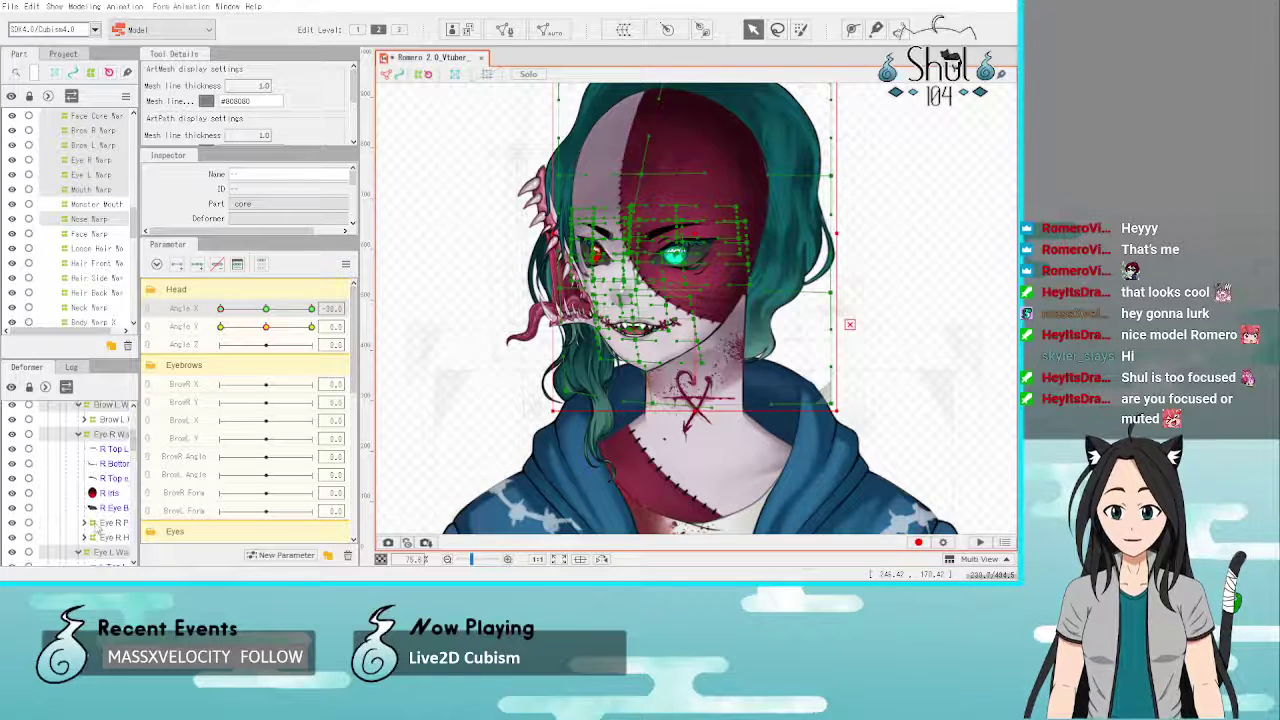
pyautogui.scroll(3, 97, 525)
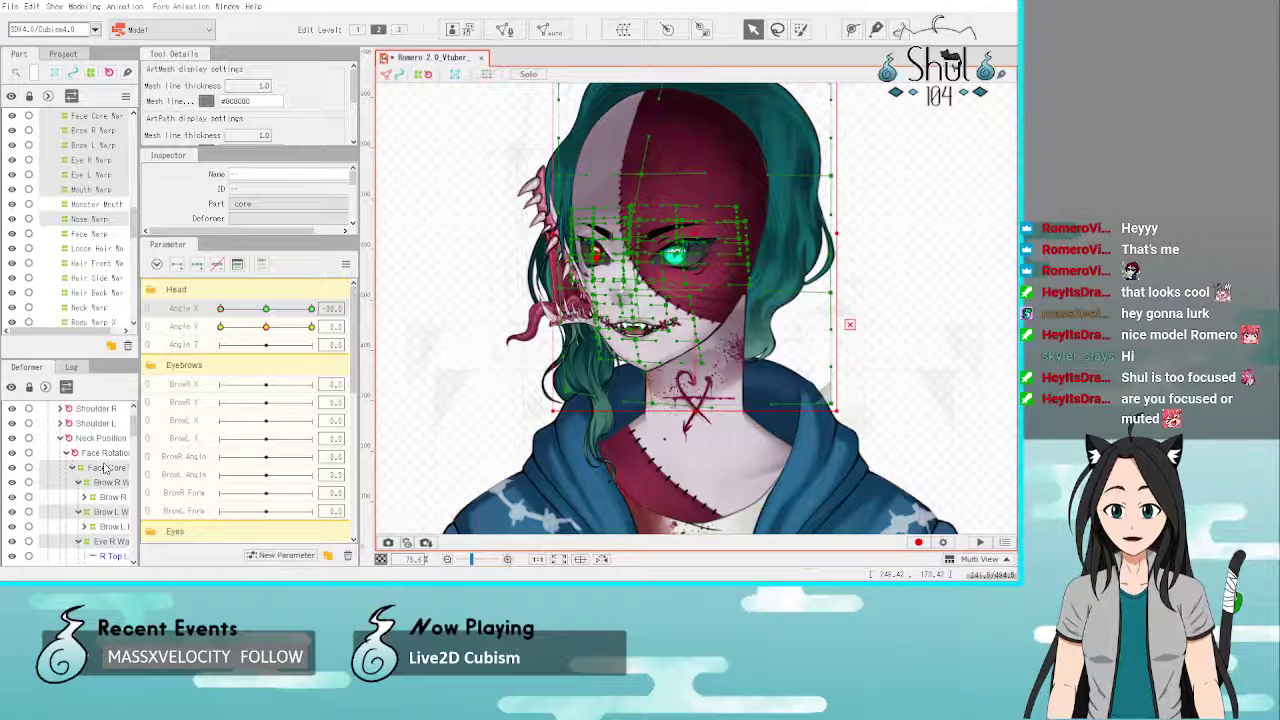
pyautogui.click(105, 468)
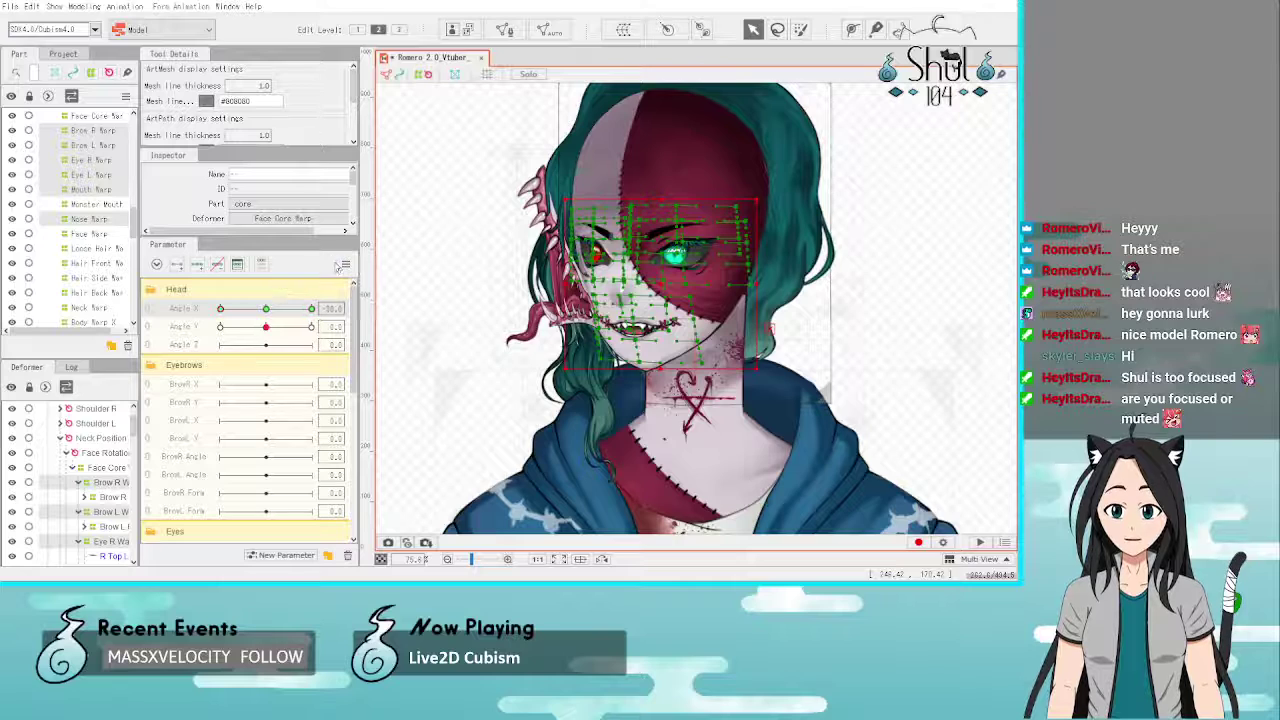
# Step: Reflect the Angle X motion of the selected brow, eye, mouth and nose warps, and preview the turn at 30
pyautogui.click(345, 266)
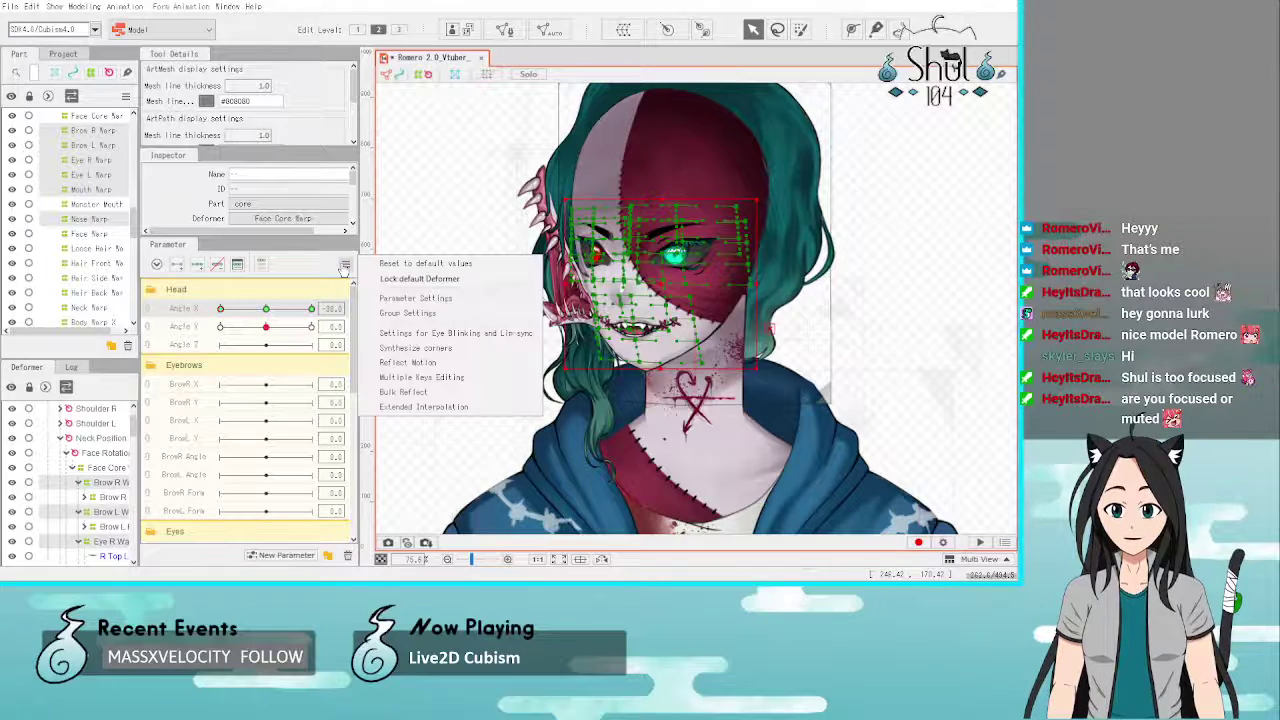
pyautogui.click(408, 364)
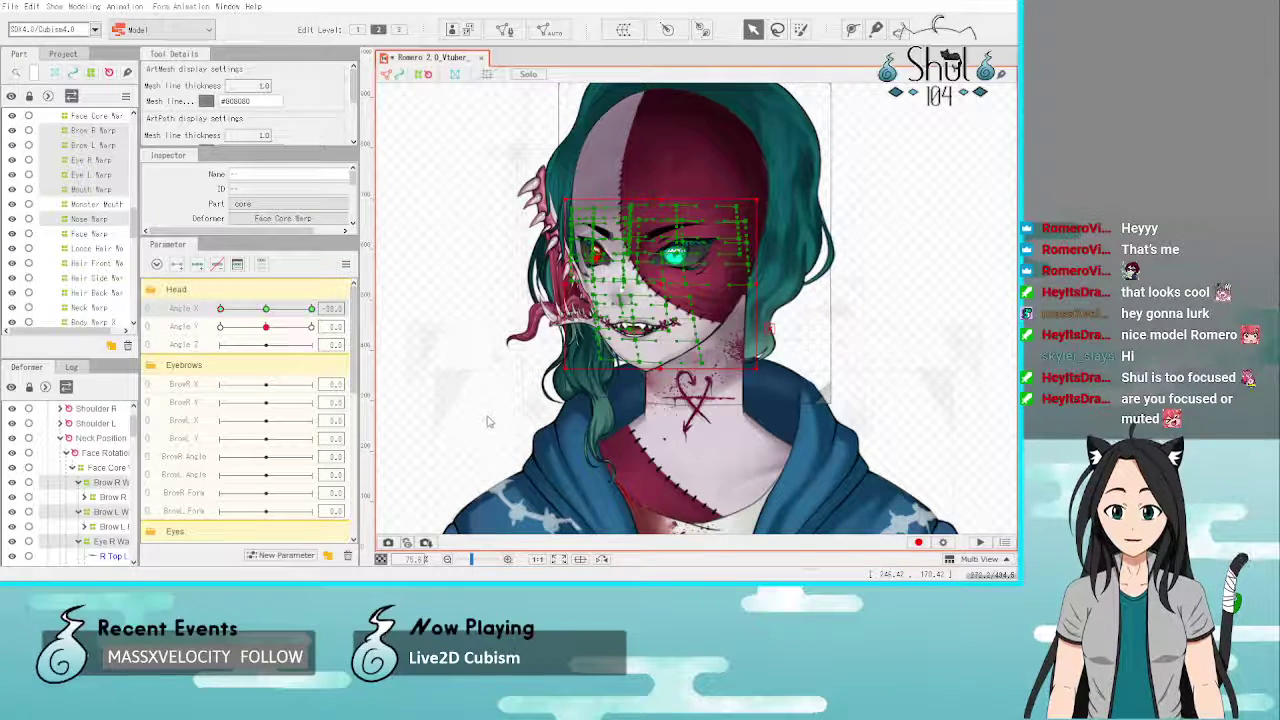
pyautogui.moveTo(220, 309); pyautogui.dragTo(323, 322)
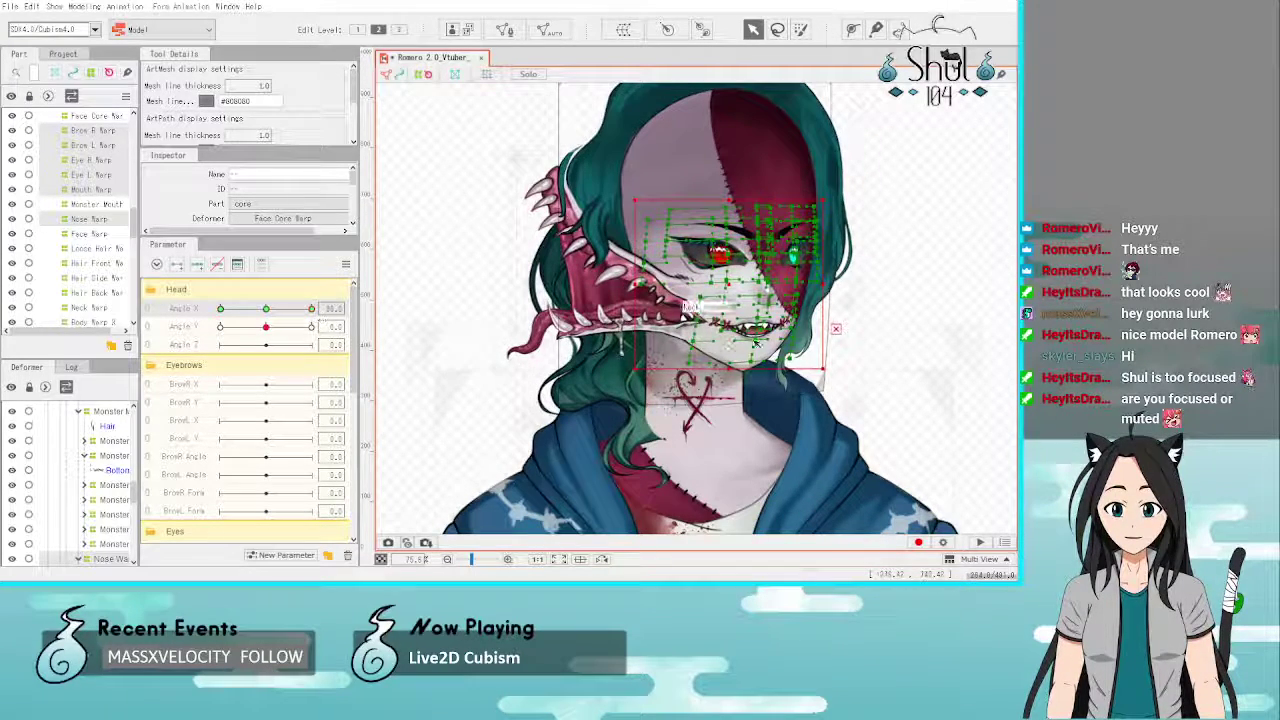
pyautogui.click(886, 350)
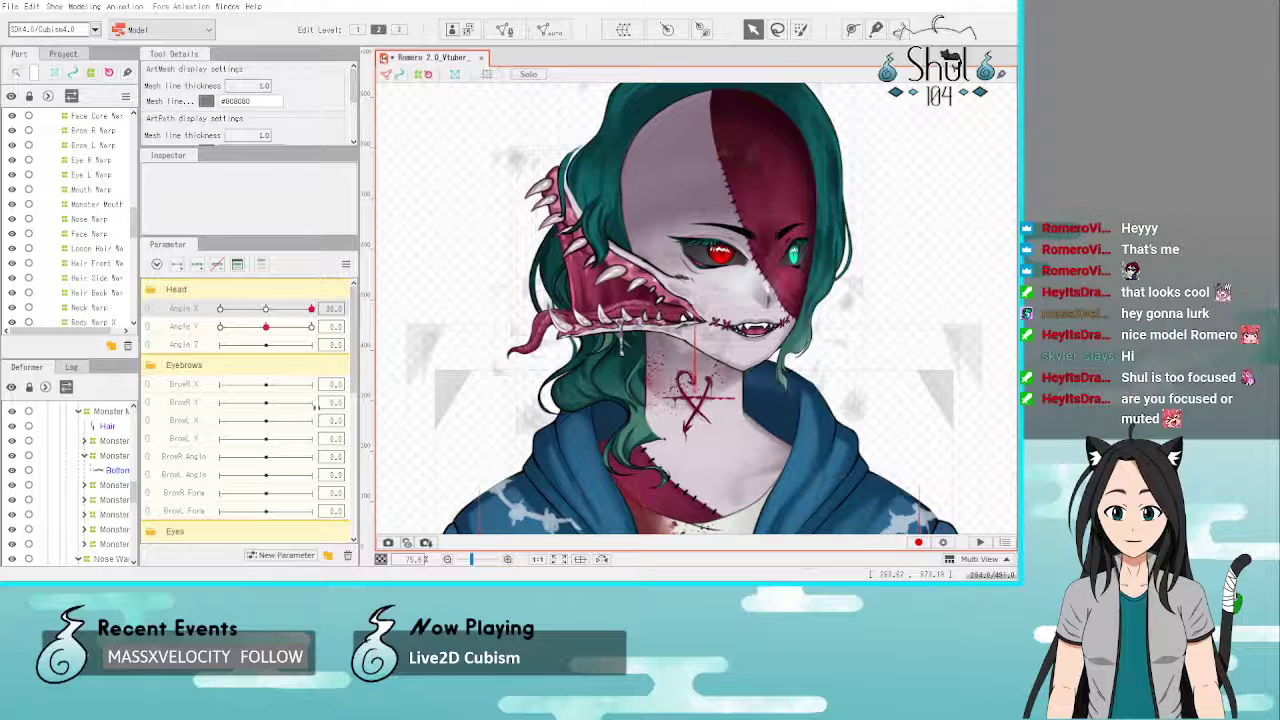
# Step: Reshape Head Patch Warp at Angle X 30 by moving its upper-left control point inward toward the patch
pyautogui.scroll(-8, 74, 510)
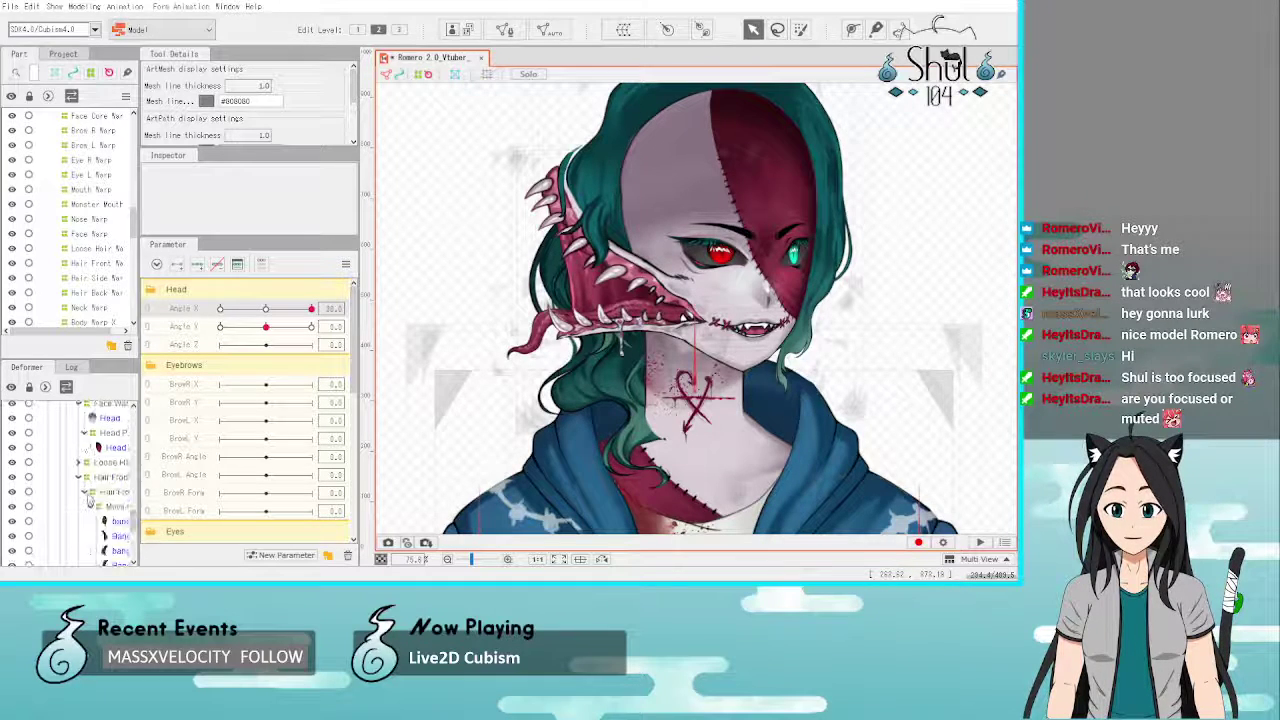
pyautogui.scroll(2, 88, 500)
pyautogui.click(113, 487)
pyautogui.scroll(3, 768, 311)
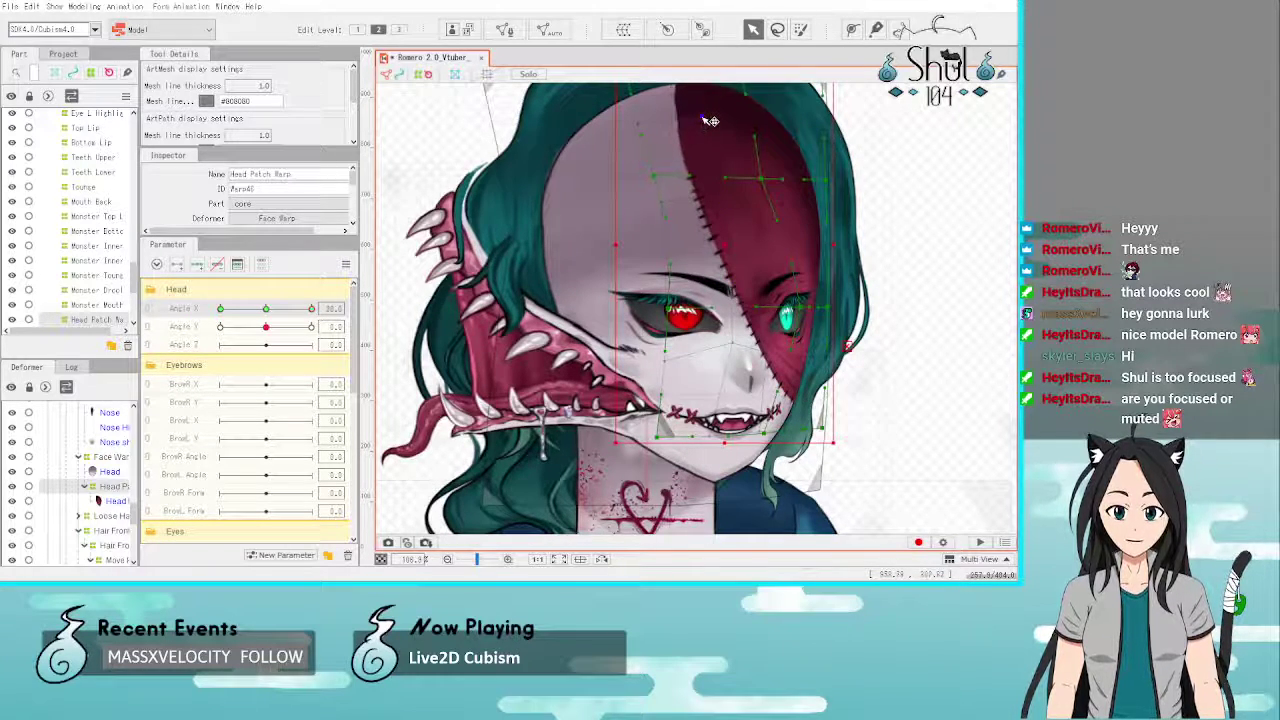
pyautogui.scroll(-4, 708, 119)
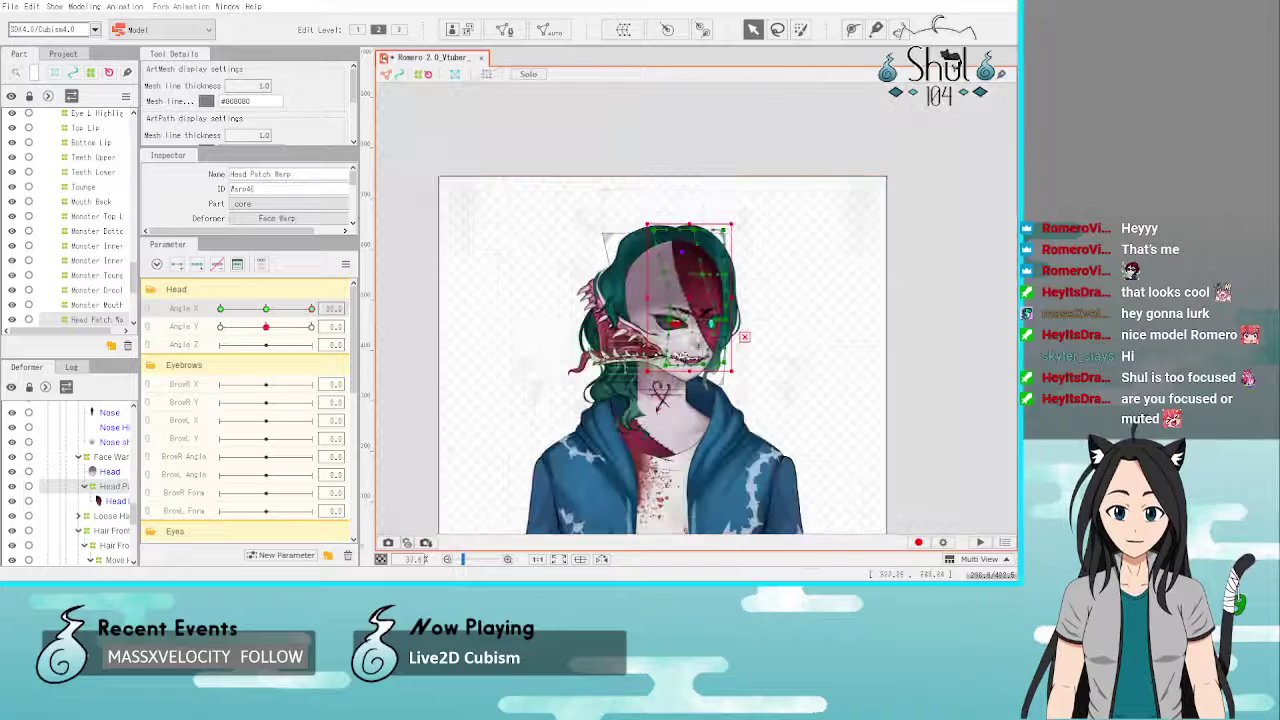
pyautogui.scroll(4, 682, 302)
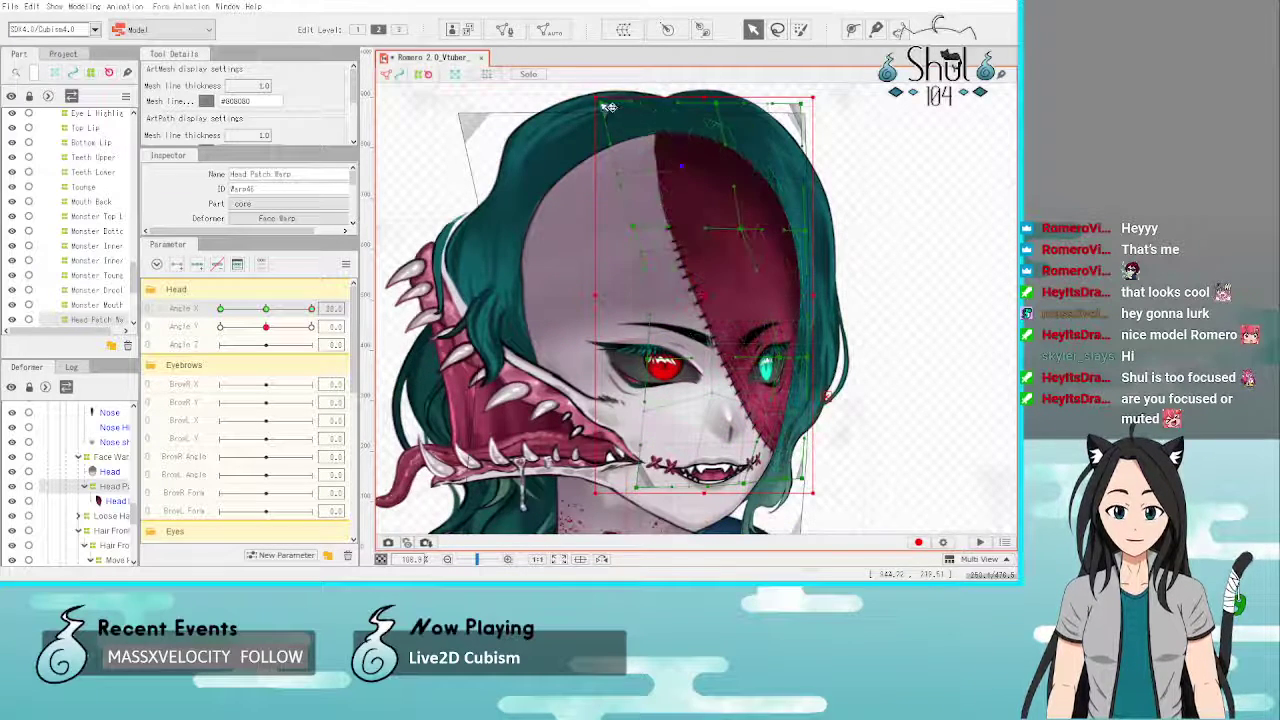
pyautogui.moveTo(612, 108); pyautogui.dragTo(629, 102)
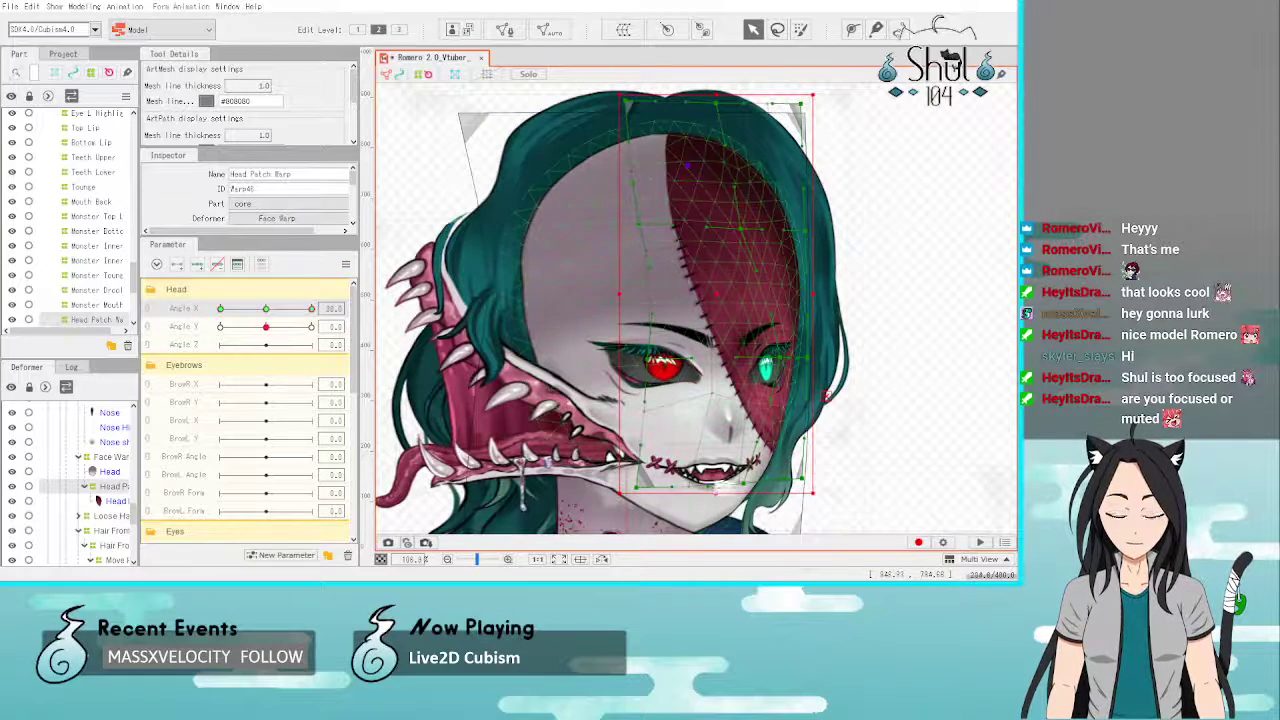
pyautogui.scroll(-2, 713, 197)
pyautogui.scroll(2, 734, 305)
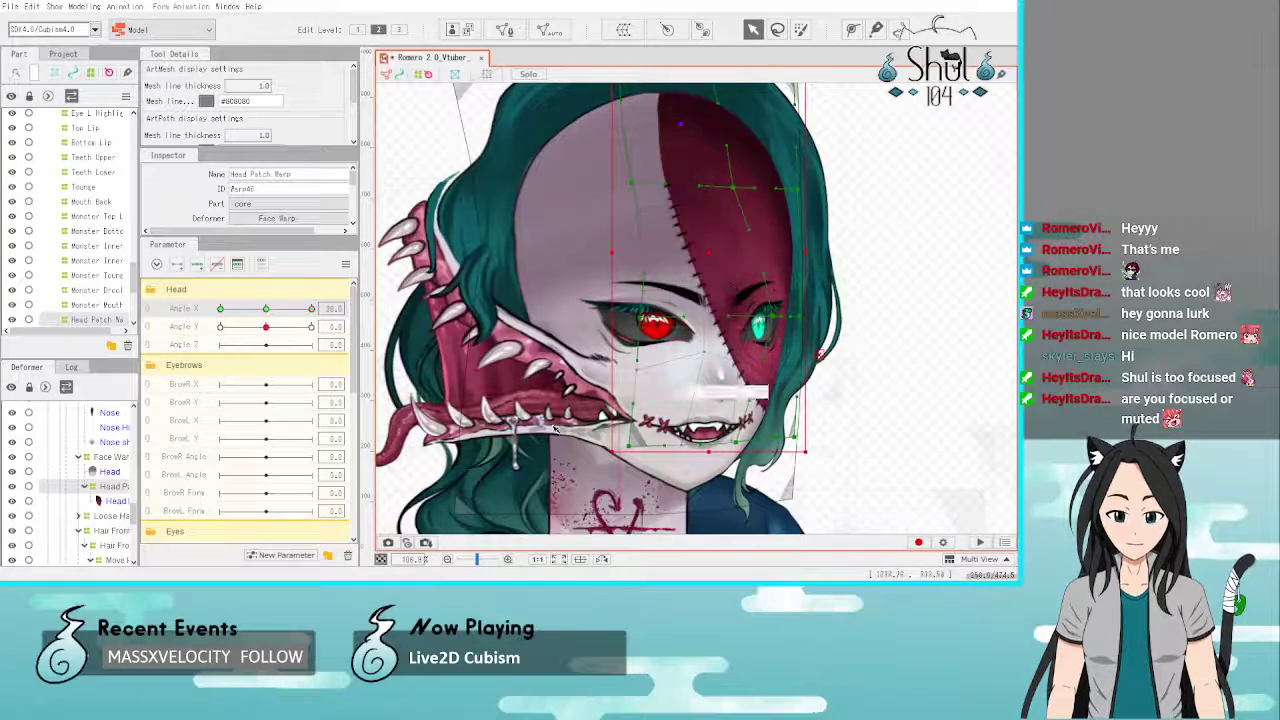
pyautogui.scroll(2, 125, 485)
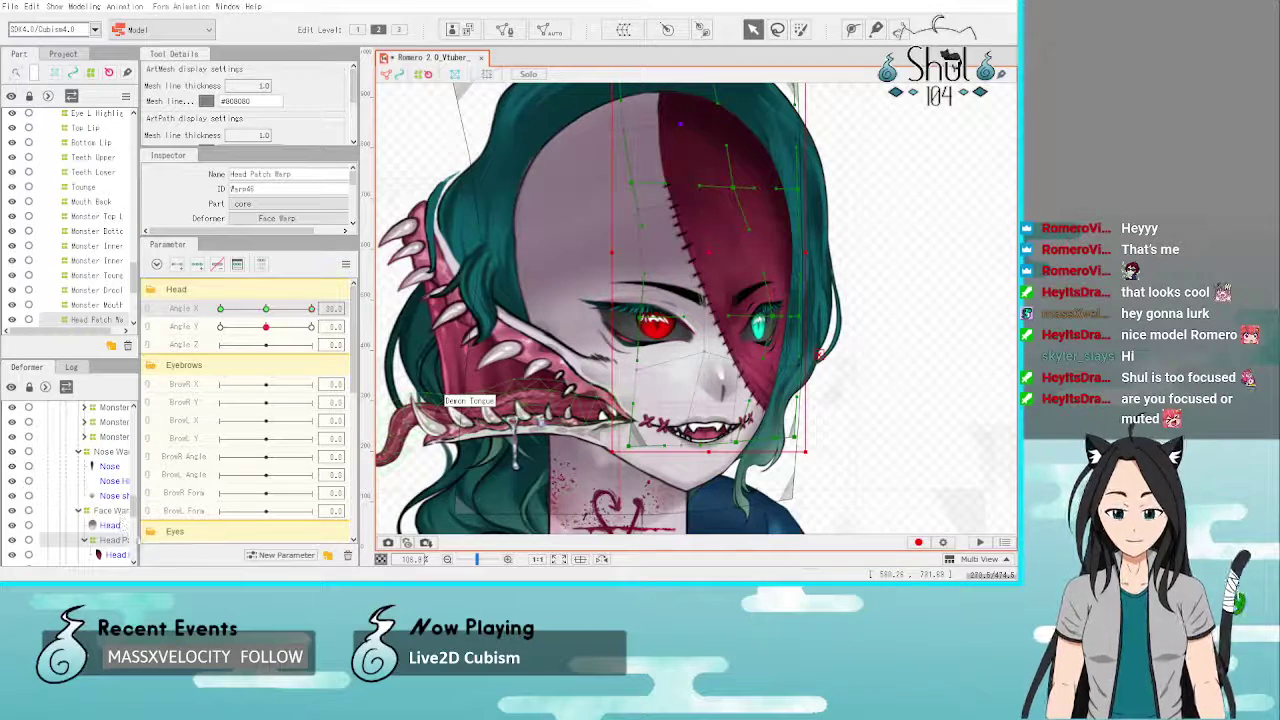
# Step: Compare the head patch at Angle X -30 and 30, with Head Patch Warp selected
pyautogui.moveTo(265, 308); pyautogui.dragTo(220, 310)
pyautogui.click(940, 379)
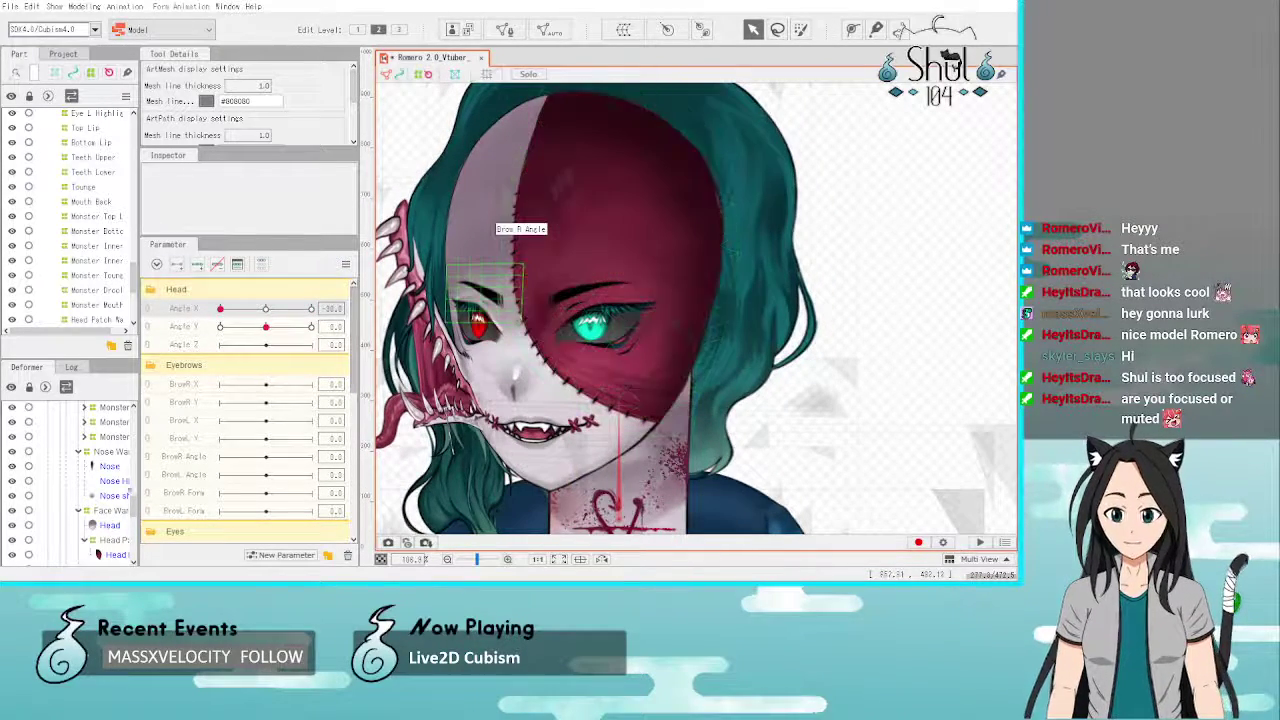
pyautogui.click(105, 540)
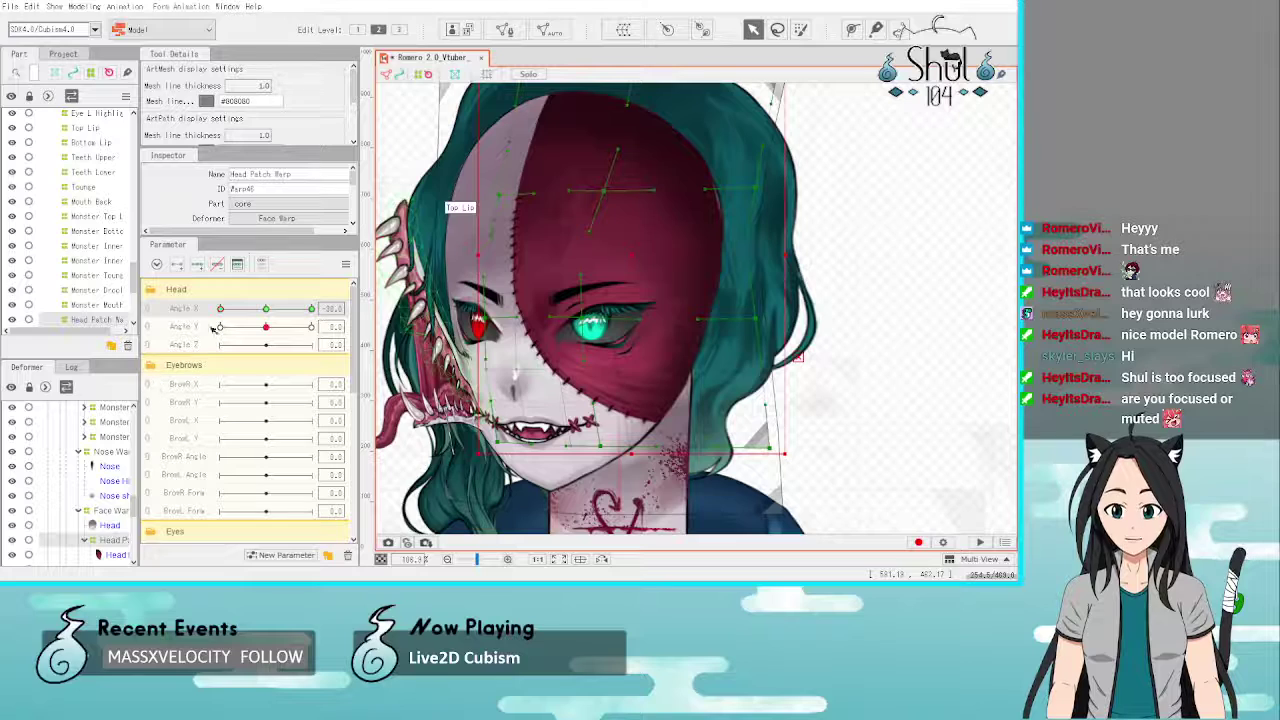
pyautogui.moveTo(221, 309); pyautogui.dragTo(325, 312)
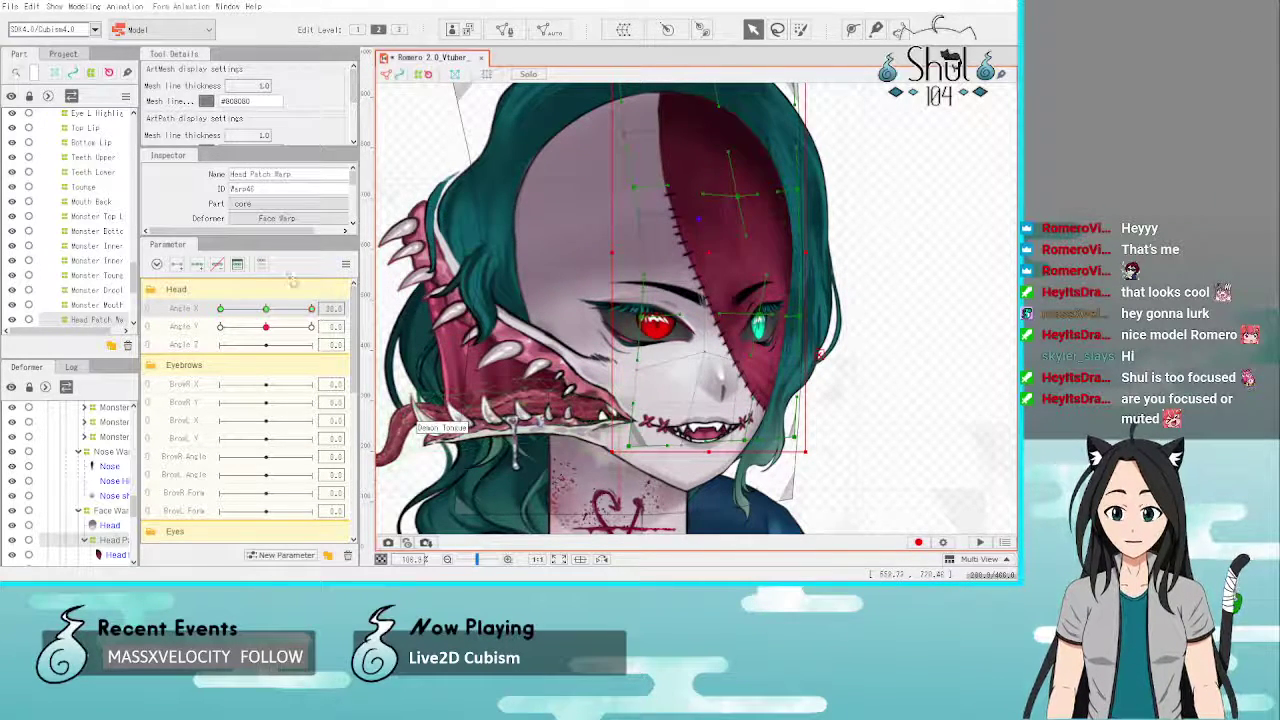
# Step: Refine Head Patch Warp's control points along the stitched seam at Angle X 30, sweeping the parameter to check the curve
pyautogui.moveTo(313, 309); pyautogui.dragTo(332, 332)
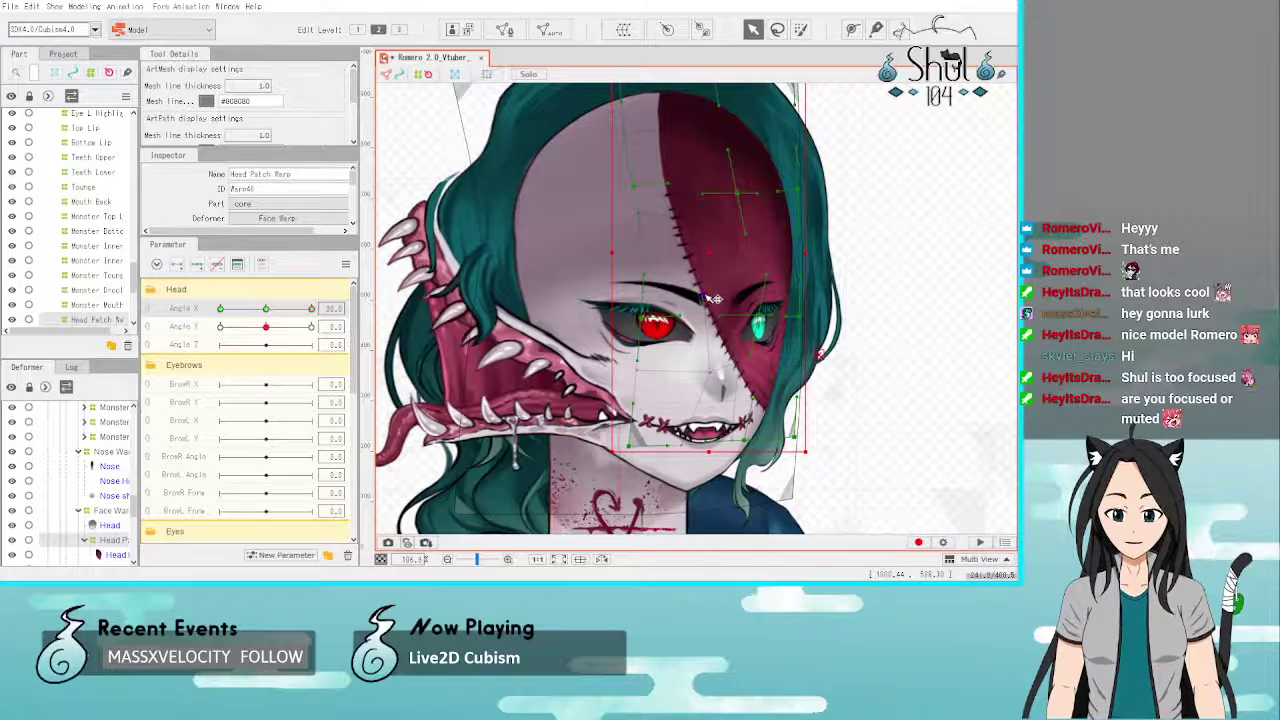
pyautogui.moveTo(313, 309); pyautogui.dragTo(329, 338)
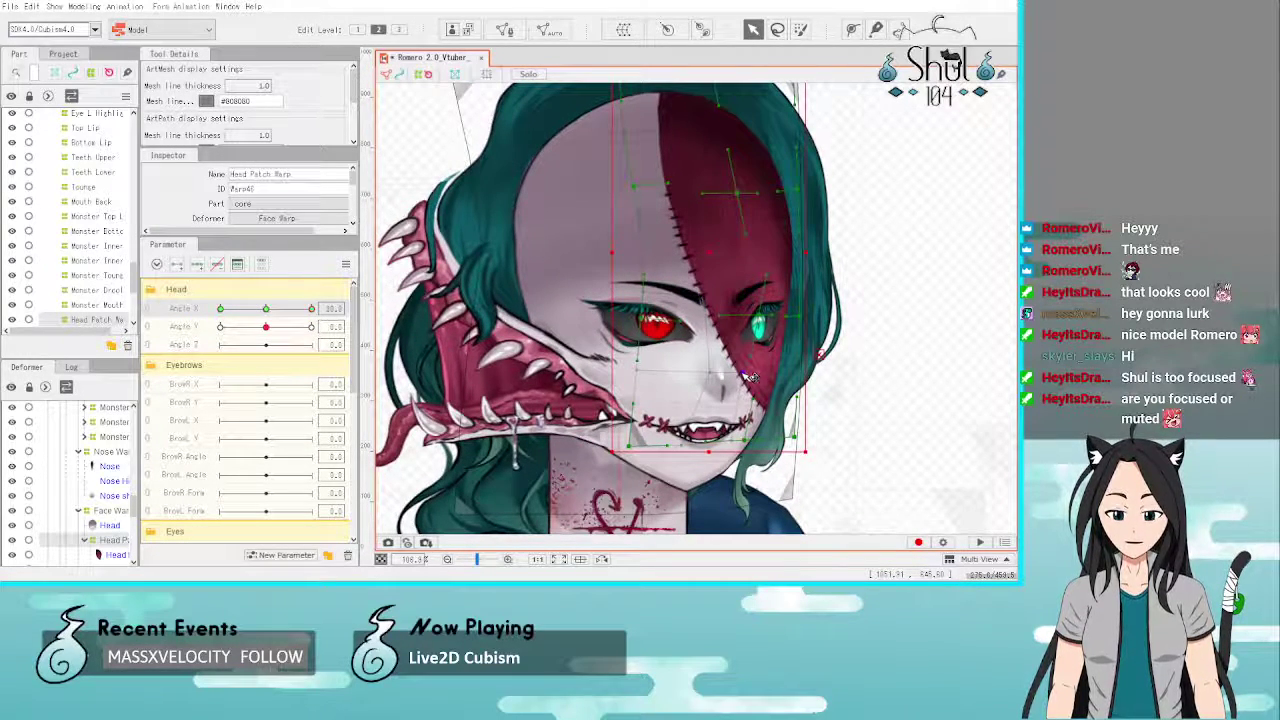
pyautogui.moveTo(292, 316); pyautogui.dragTo(341, 341)
# Step: Nudge Brow R Warp left at Angle X 30 so the brow fits the turned face
pyautogui.scroll(-6, 74, 498)
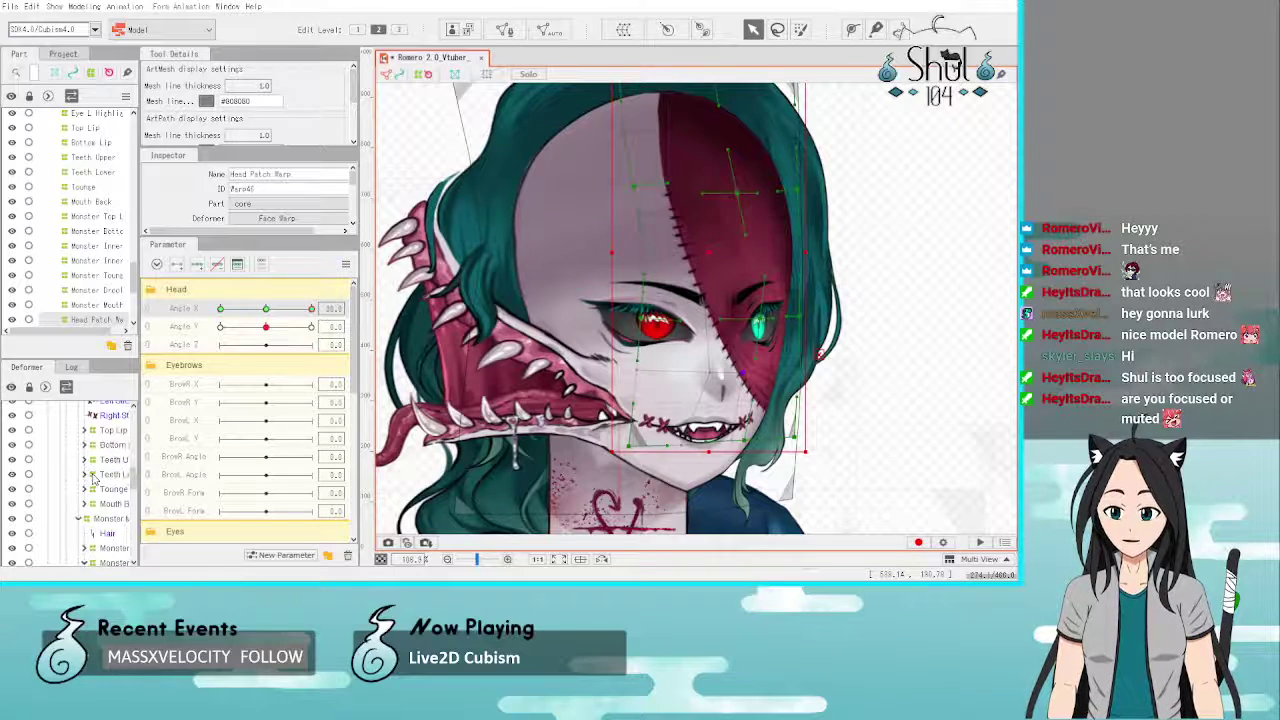
pyautogui.scroll(2, 103, 474)
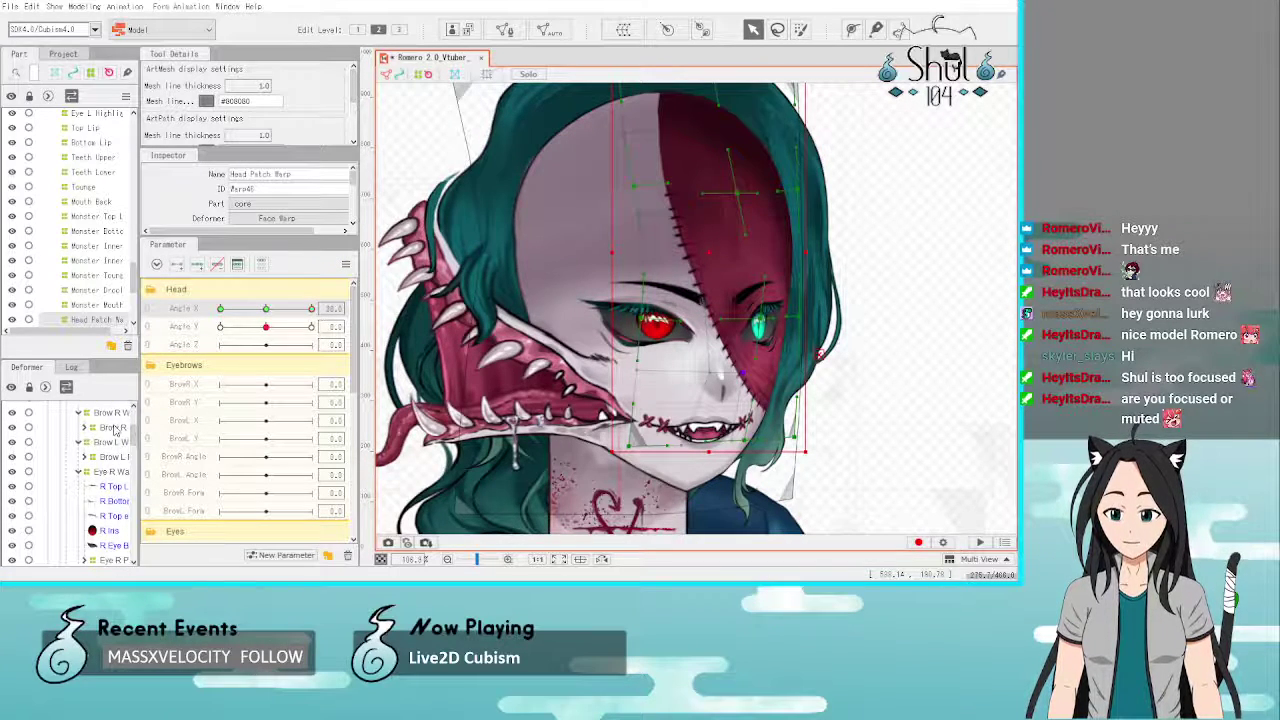
pyautogui.click(115, 428)
pyautogui.scroll(-3, 116, 440)
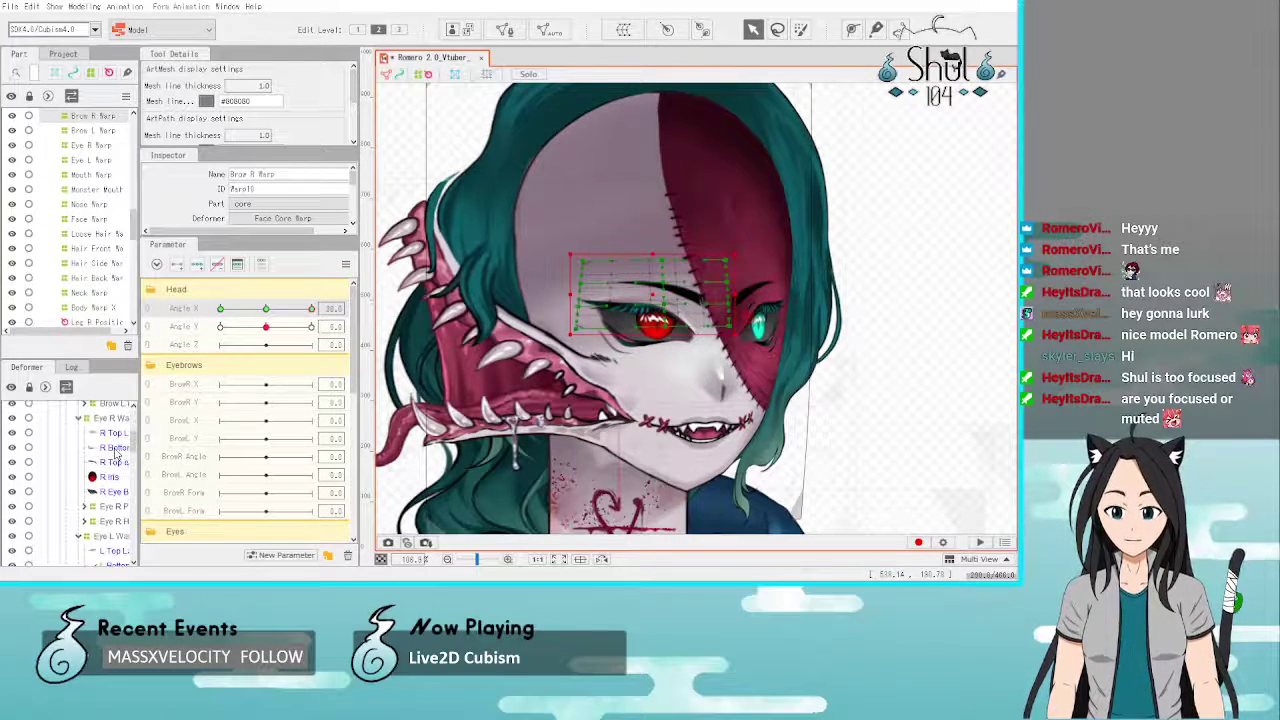
pyautogui.scroll(4, 110, 455)
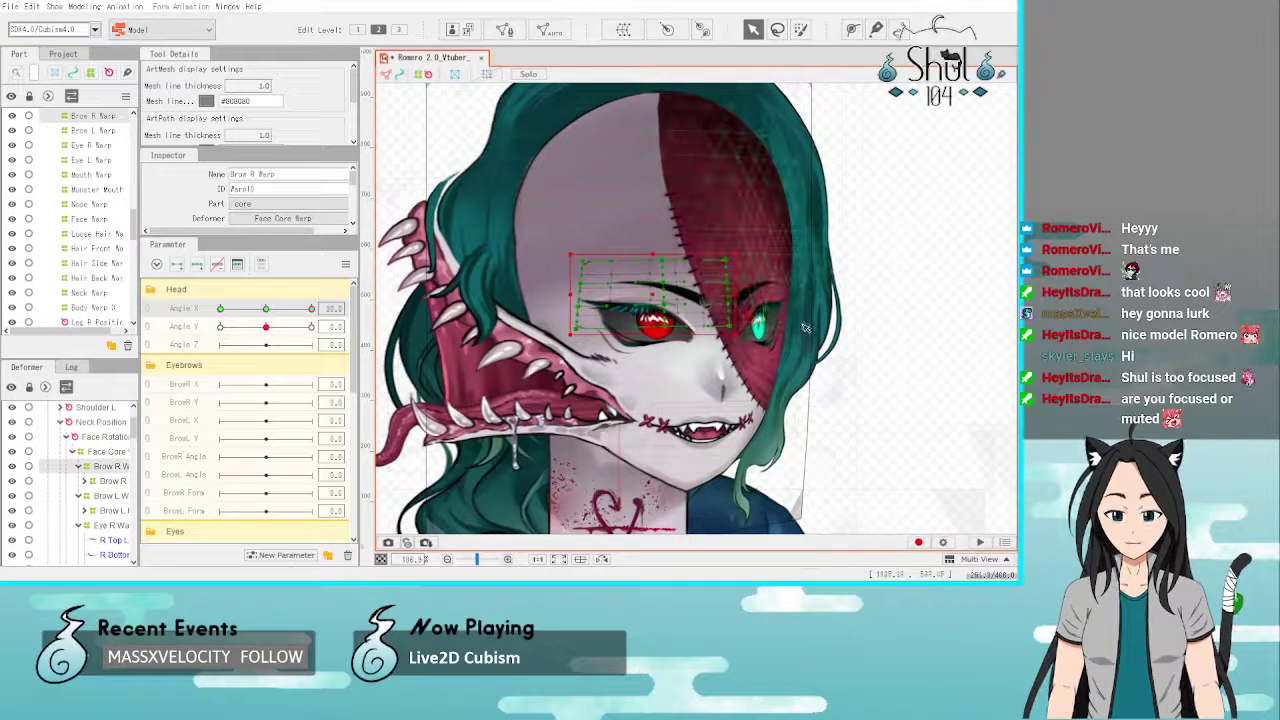
pyautogui.press('Left')
pyautogui.press('Left')
pyautogui.press('Left')
pyautogui.press('Left')
pyautogui.press('Left')
pyautogui.press('Left')
pyautogui.press('Left')
pyautogui.press('Left')
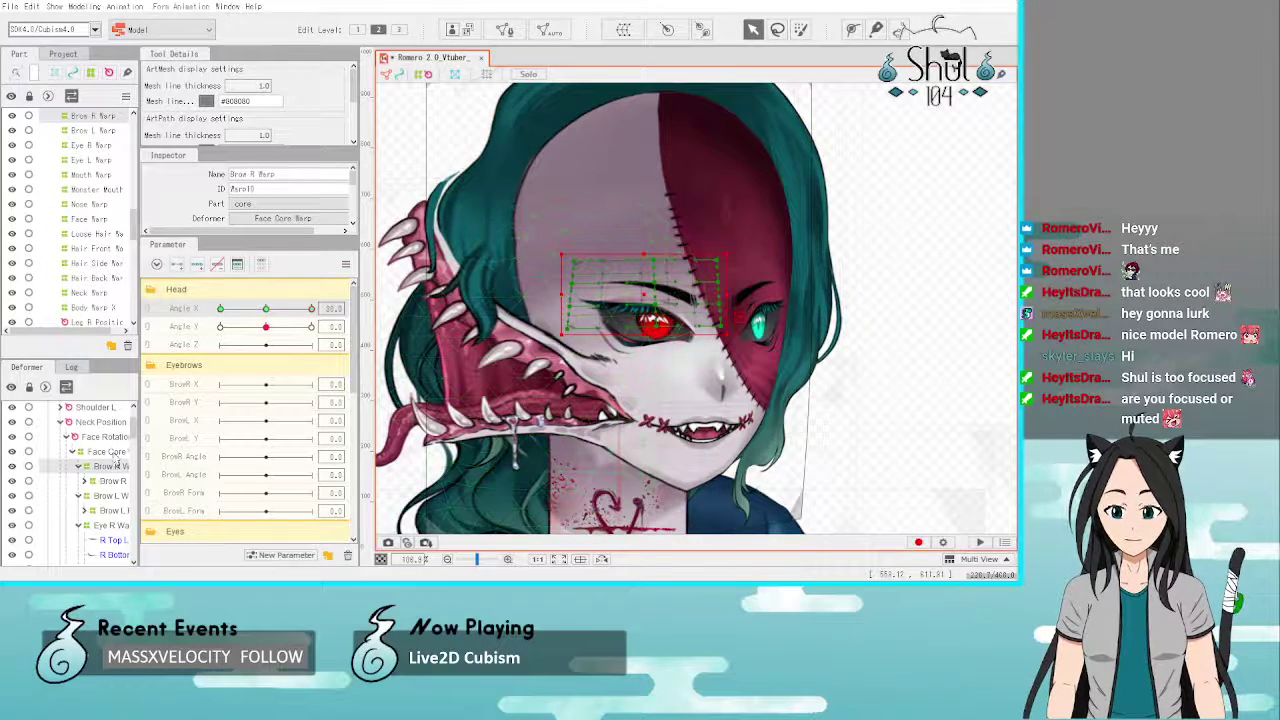
# Step: Check how Brow L Warp and the brows fit the turned face at Angle X 30, sweeping the parameter
pyautogui.click(113, 497)
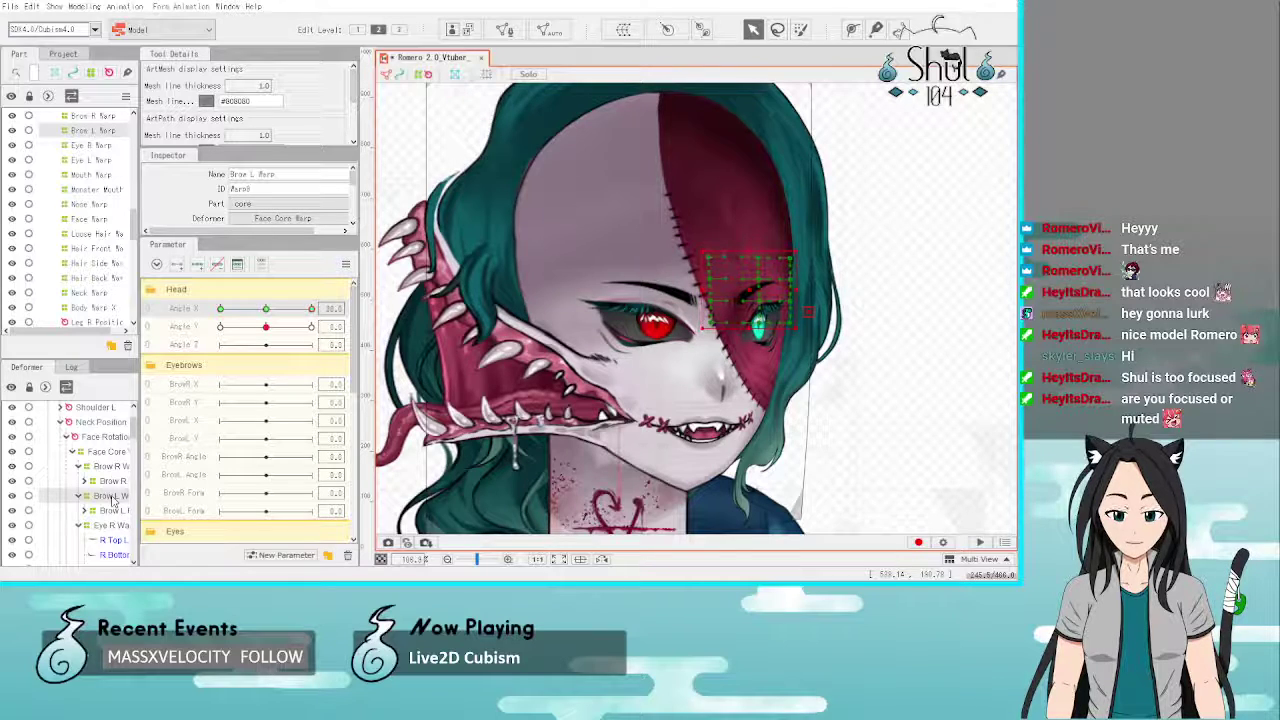
pyautogui.click(964, 396)
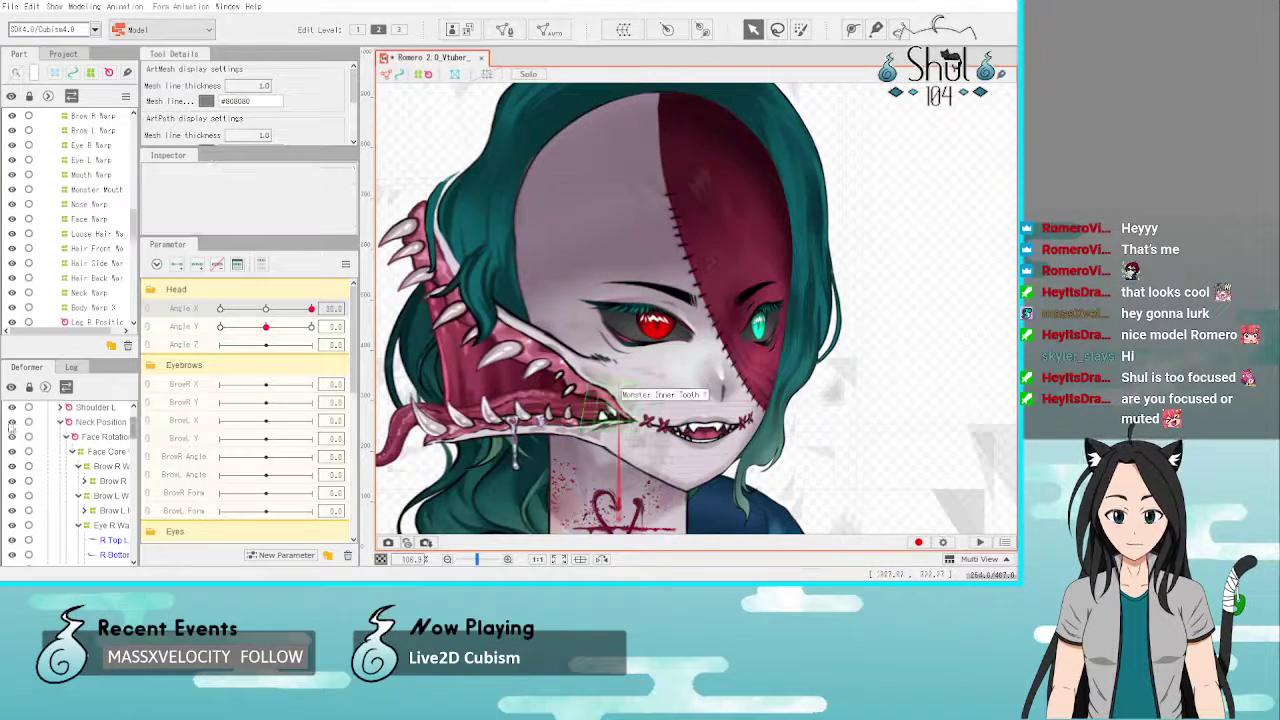
pyautogui.moveTo(310, 310); pyautogui.dragTo(350, 338)
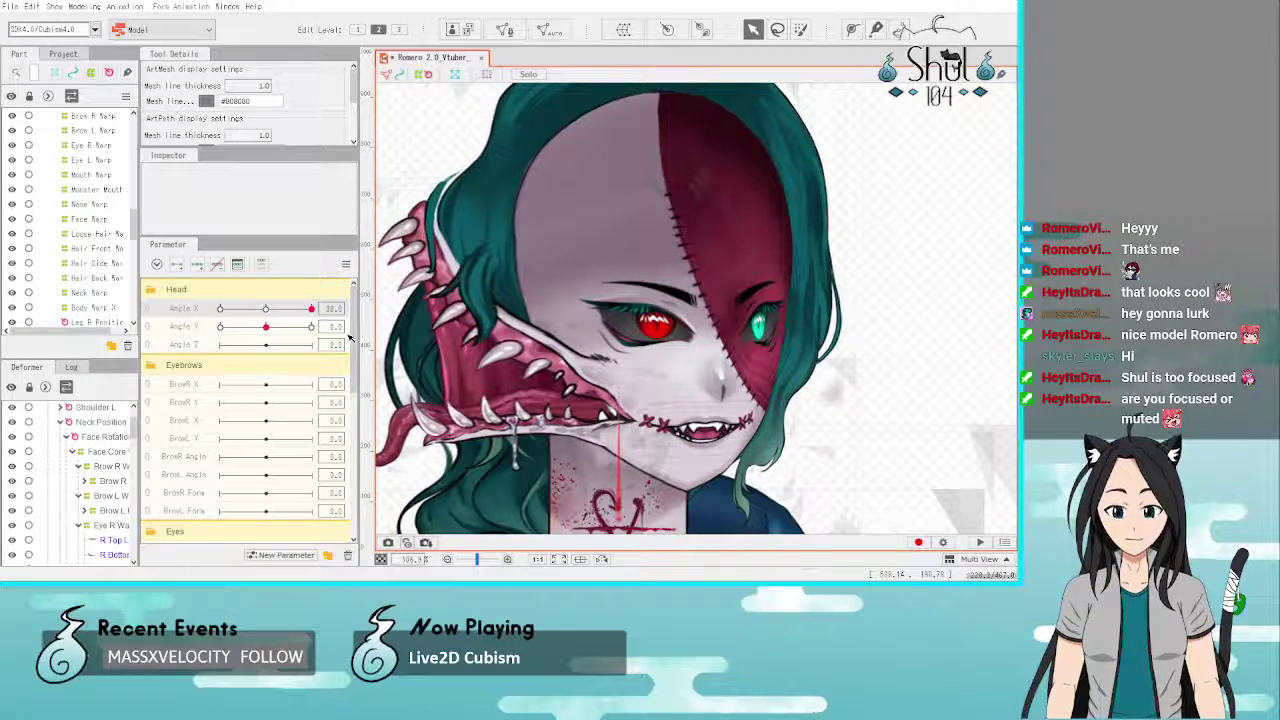
# Step: Narrow Monster Mouth Warp at Angle X 30 by moving its left edge inward toward the face
pyautogui.scroll(-6, 57, 542)
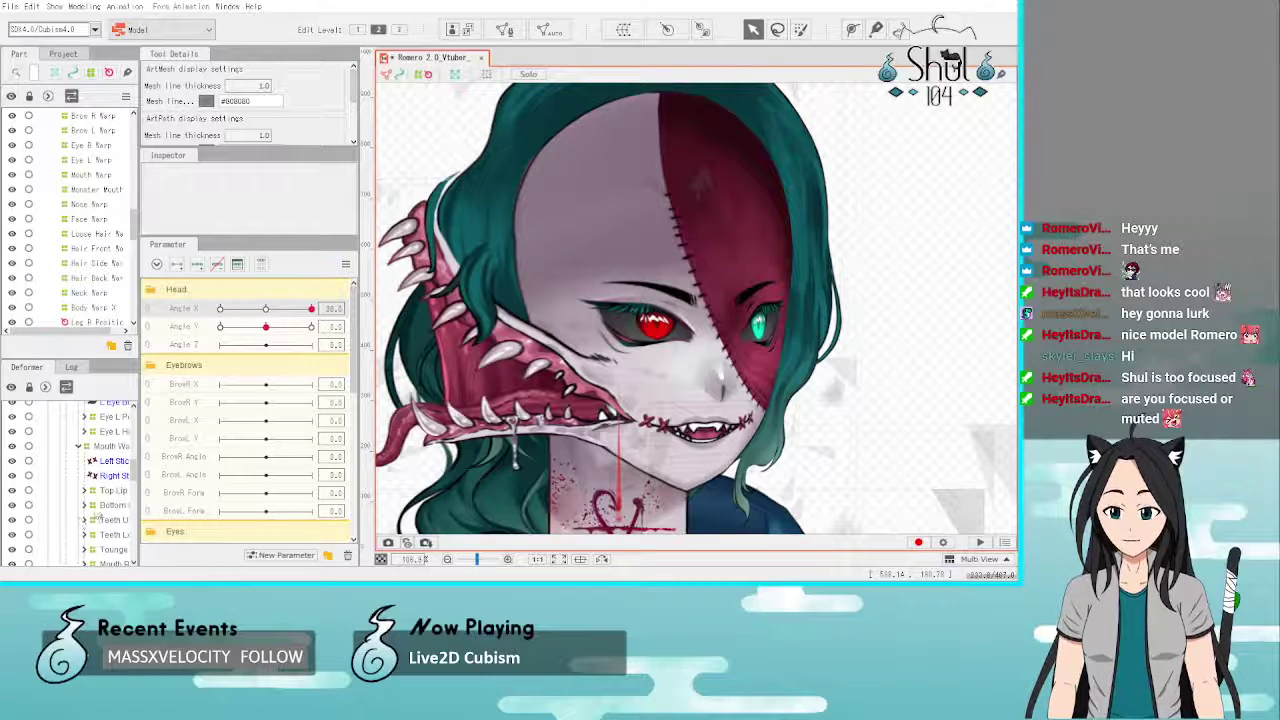
pyautogui.scroll(-2, 108, 517)
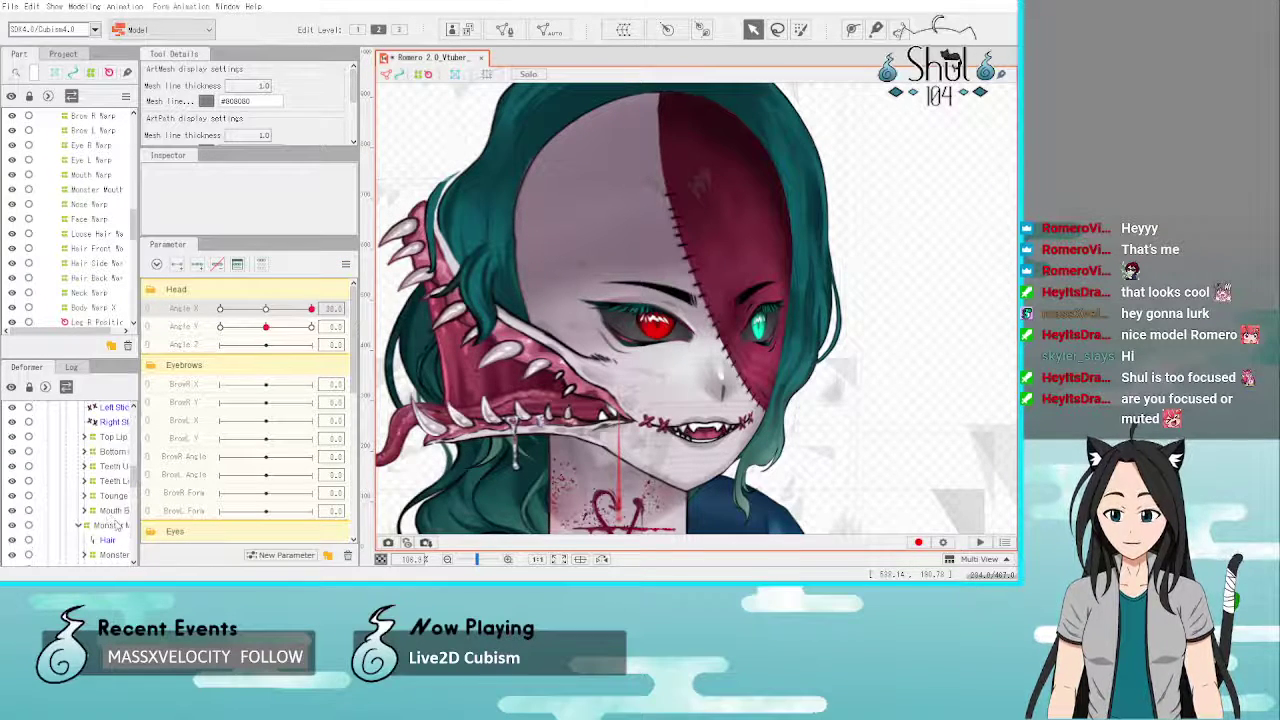
pyautogui.click(112, 526)
pyautogui.scroll(-3, 655, 316)
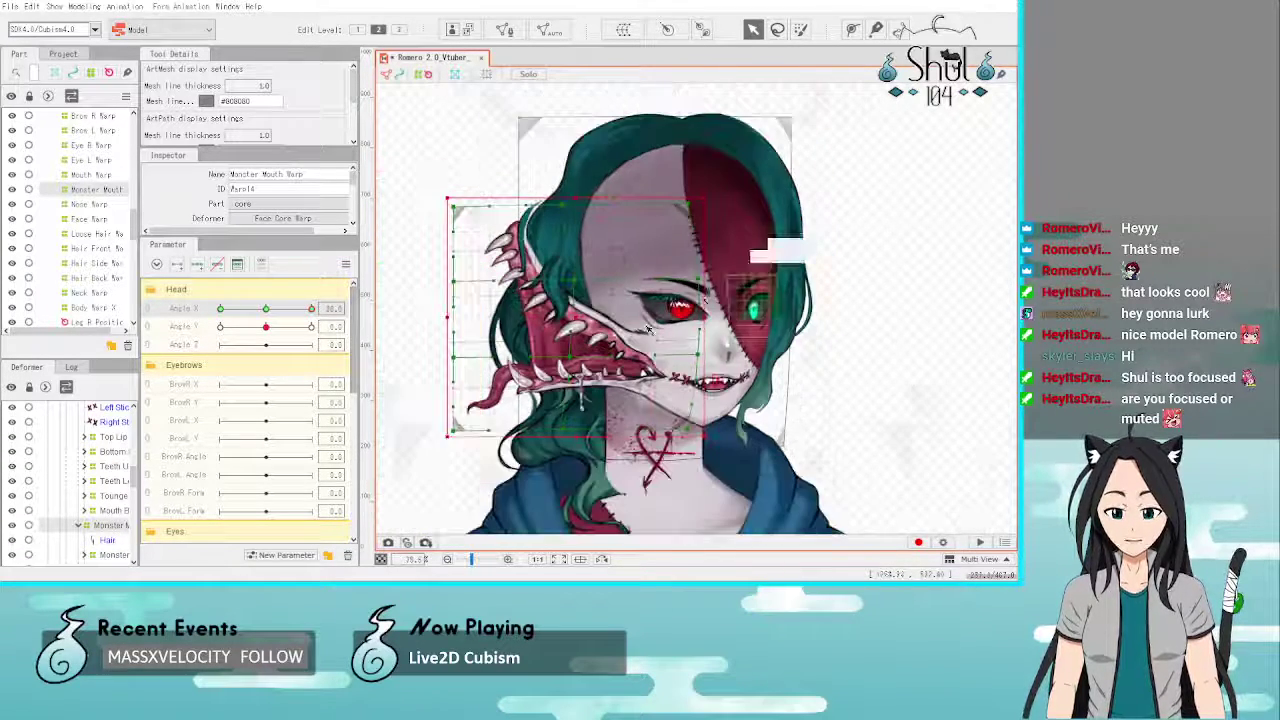
pyautogui.moveTo(455, 316); pyautogui.dragTo(462, 316)
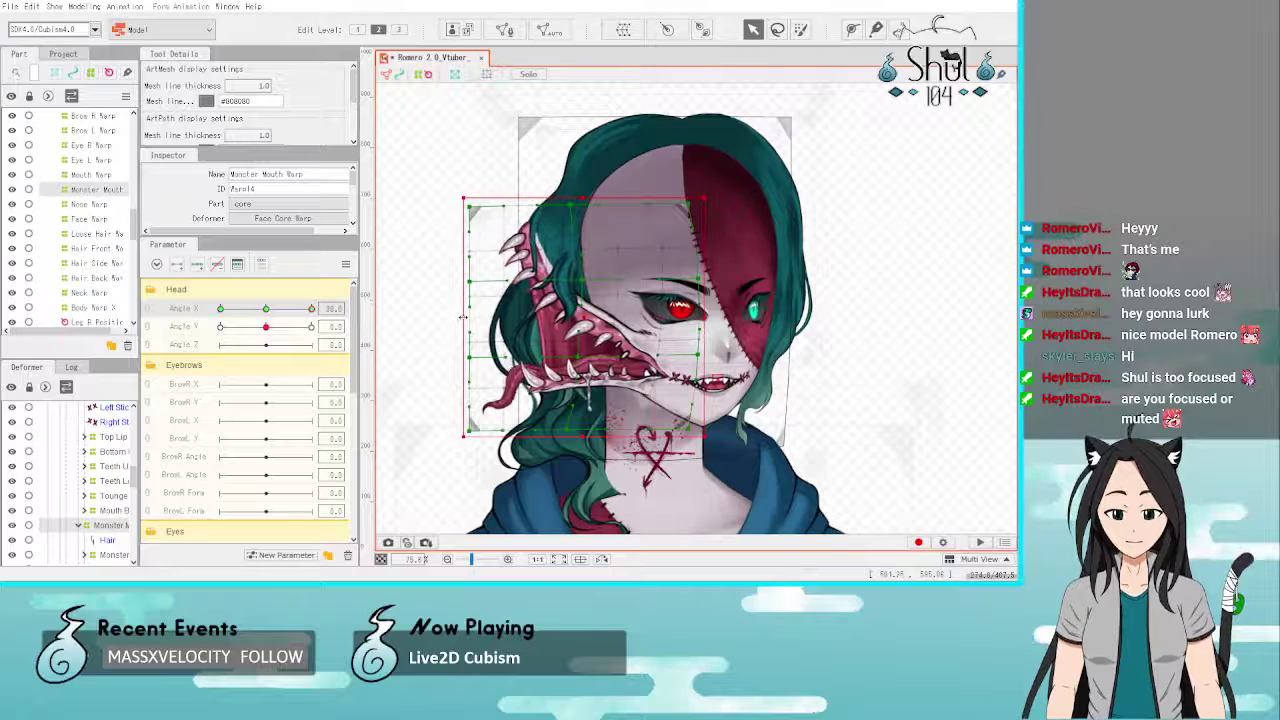
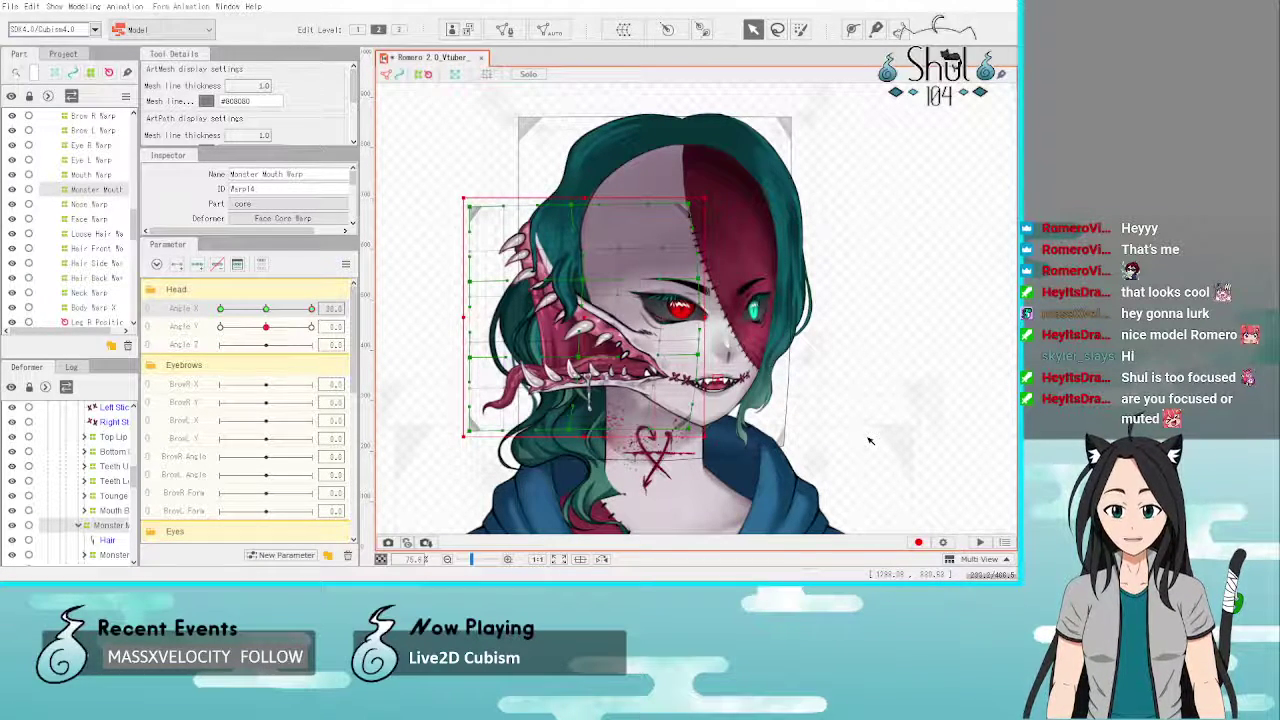
pyautogui.click(940, 323)
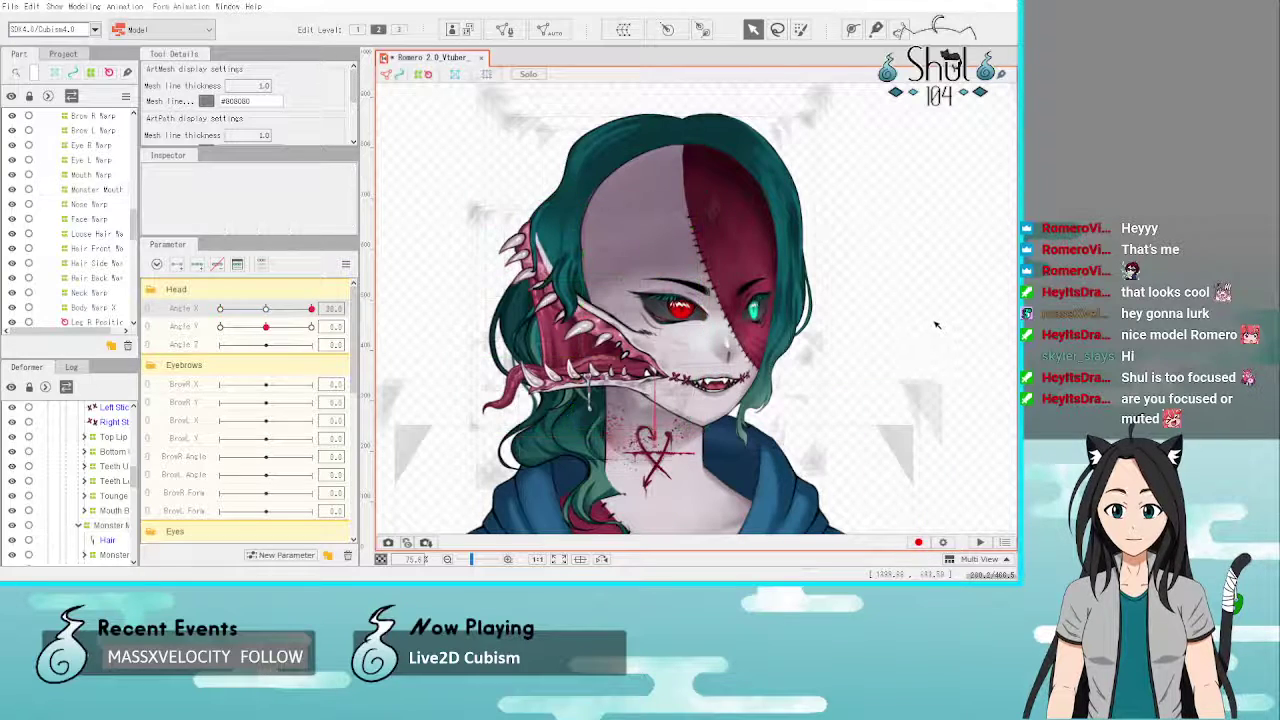
# Step: Sweep Angle X between 30 and -30 to check the head turn, and return it to 0
pyautogui.click(311, 308)
pyautogui.moveTo(311, 309); pyautogui.dragTo(196, 310)
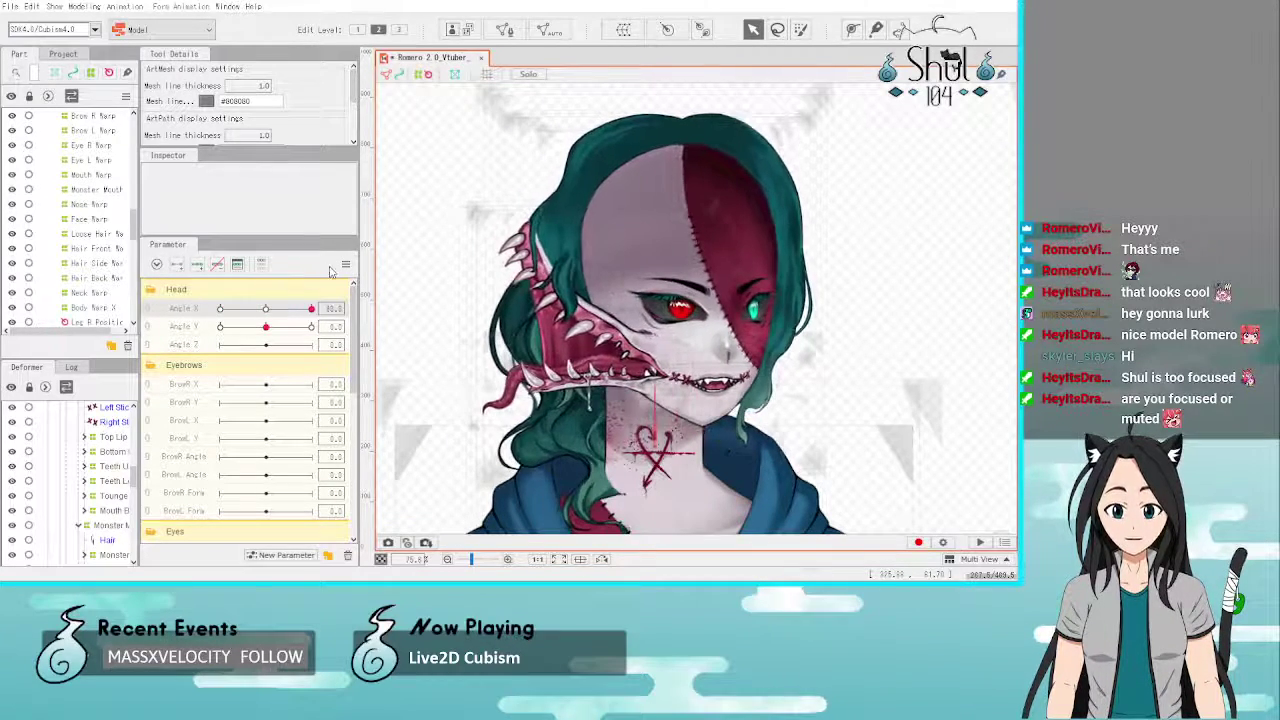
pyautogui.moveTo(321, 273); pyautogui.dragTo(264, 310)
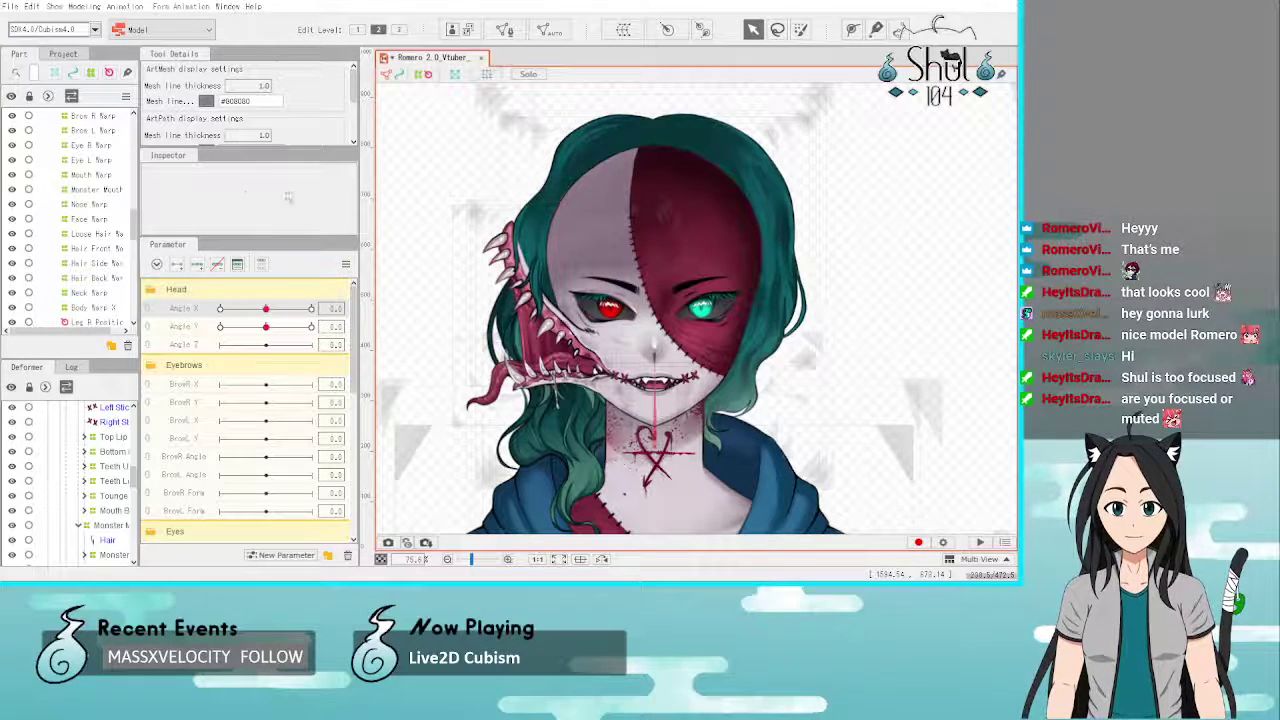
# Step: Make the Bangs folder in the Head part visible on the model
pyautogui.scroll(5, 30, 245)
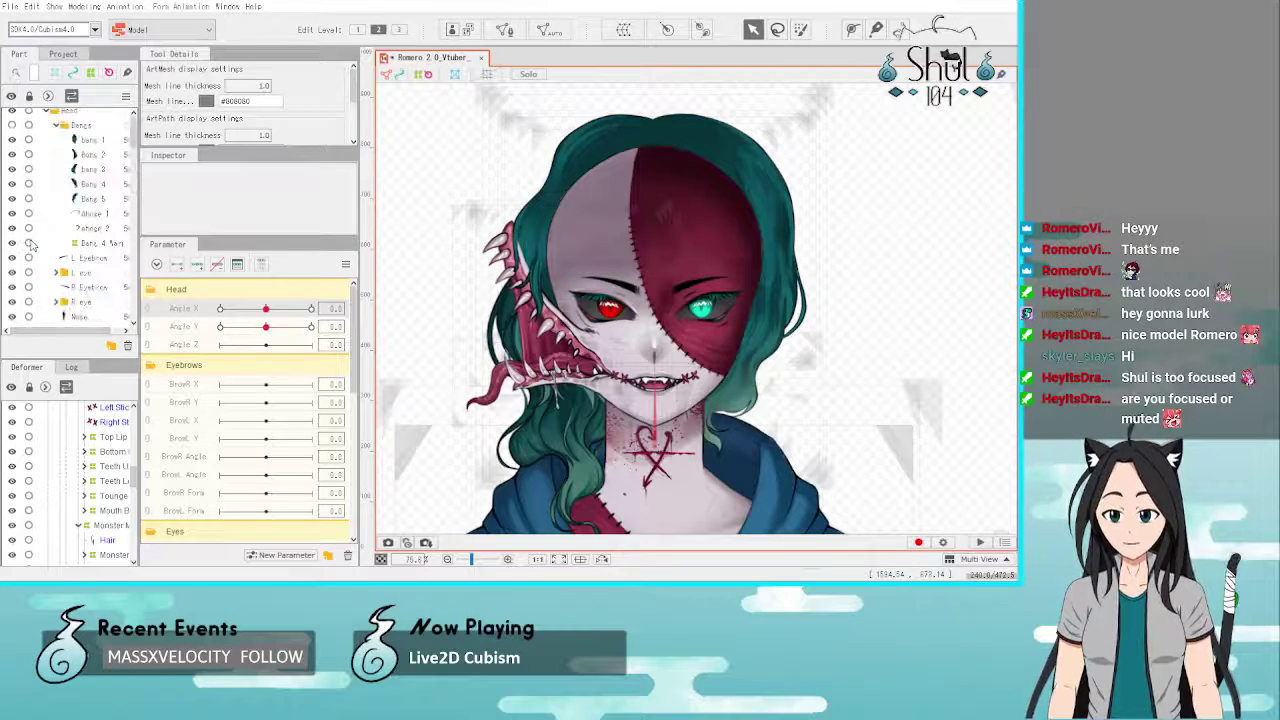
pyautogui.scroll(1, 30, 245)
pyautogui.click(12, 131)
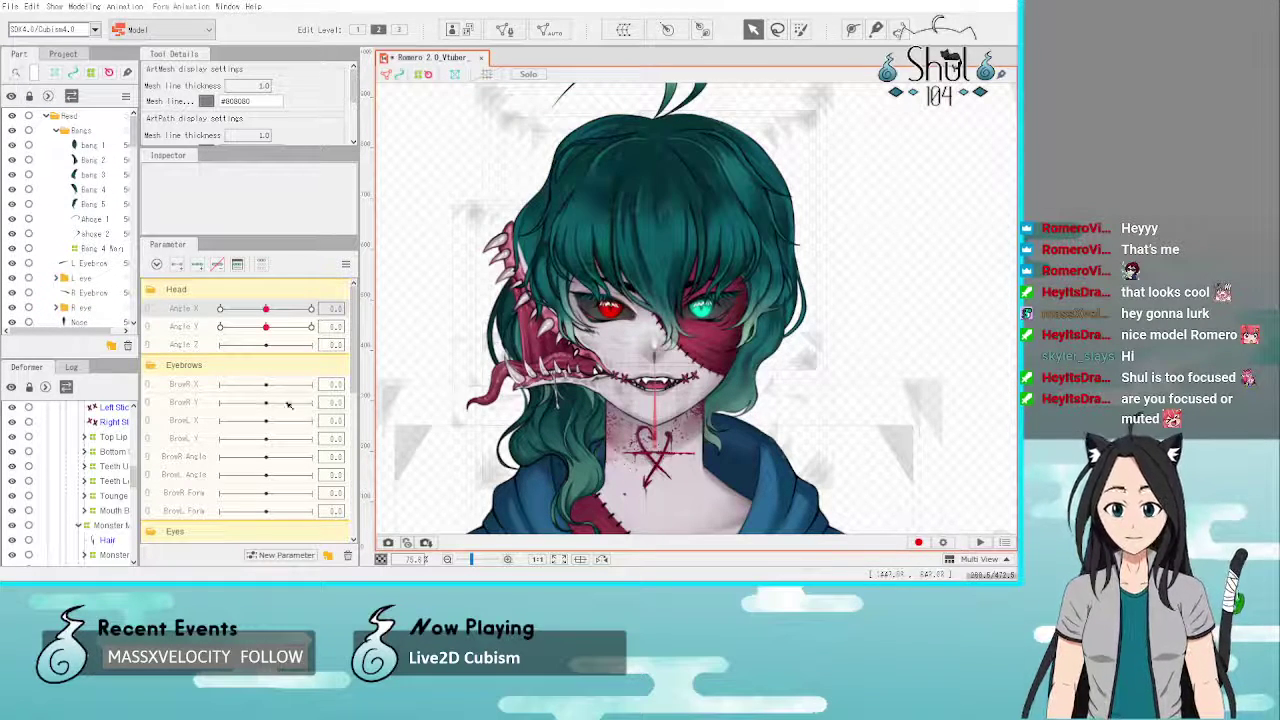
# Step: Set Angle X to -30 and select Hair Back Warp for adjustment
pyautogui.moveTo(267, 313); pyautogui.dragTo(190, 286)
pyautogui.scroll(-5, 44, 490)
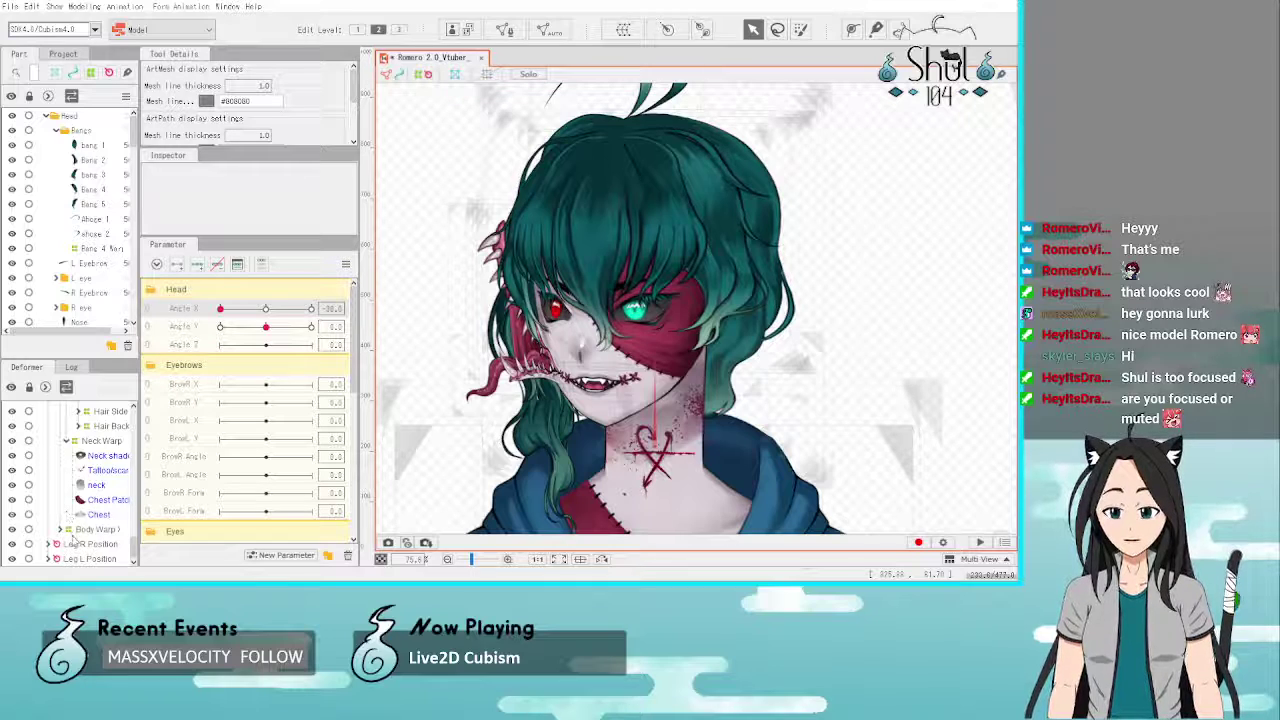
pyautogui.scroll(2, 72, 540)
pyautogui.click(112, 467)
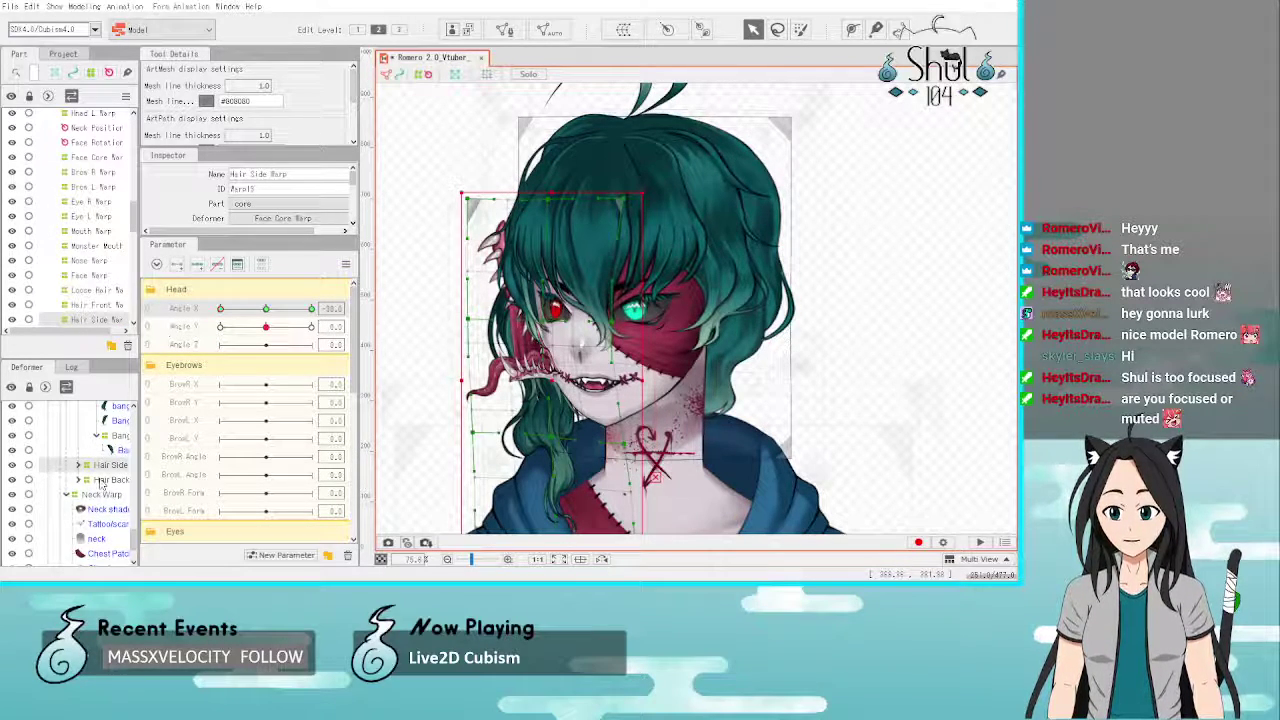
pyautogui.click(111, 480)
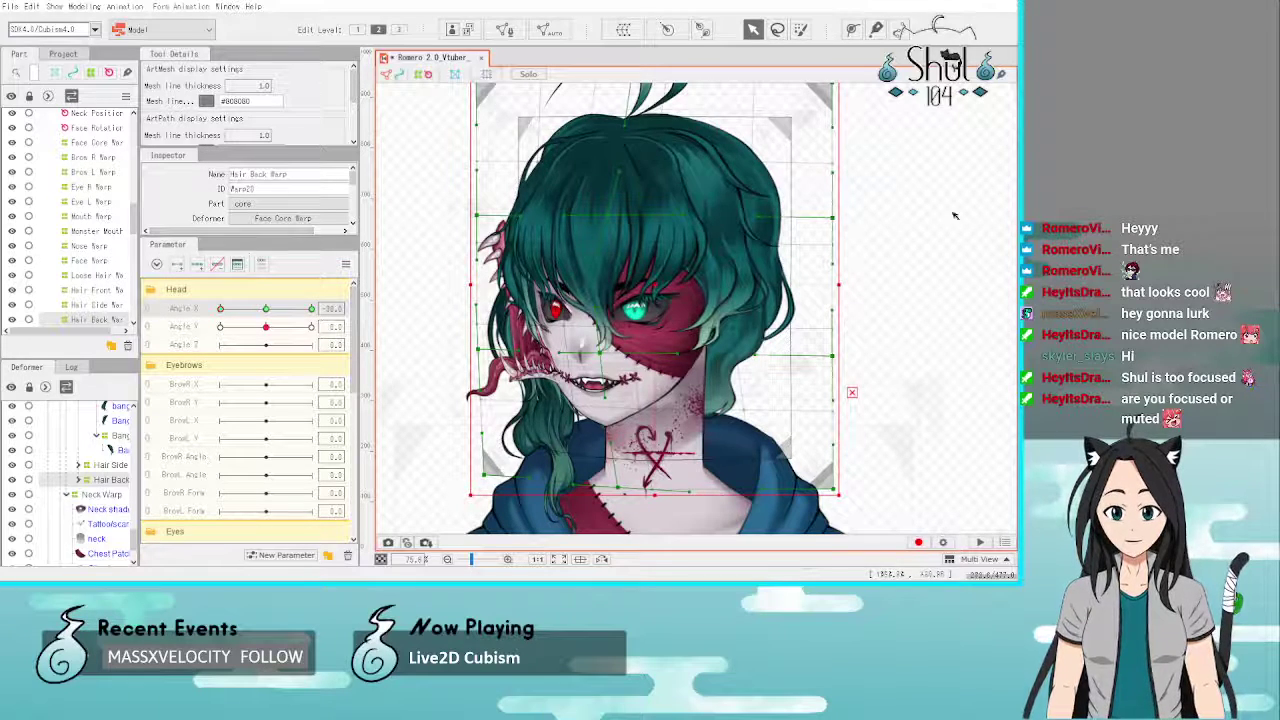
# Step: Try narrowing Hair Back Warp at Angle X -30 by moving its right edge inward, and undo the change
pyautogui.moveTo(841, 286); pyautogui.dragTo(824, 287)
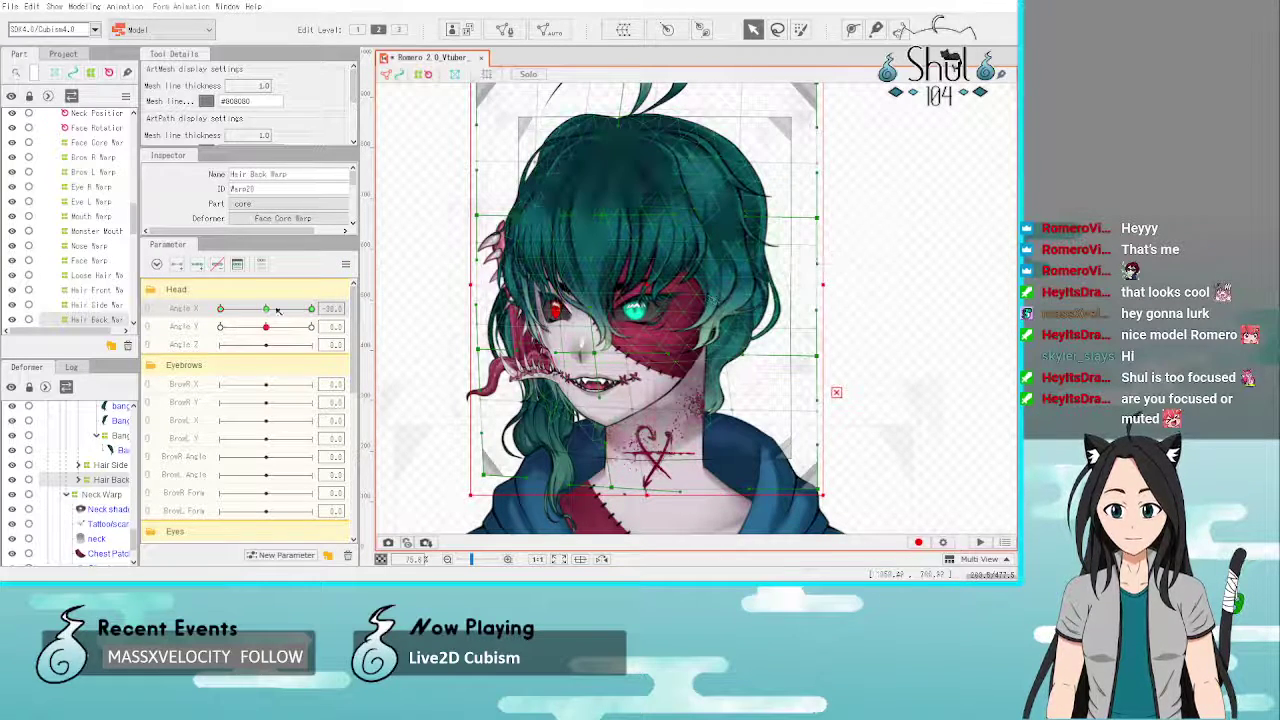
pyautogui.moveTo(220, 310)
pyautogui.mouseDown()
pyautogui.moveTo(253, 313)
pyautogui.moveTo(202, 318)
pyautogui.mouseUp()
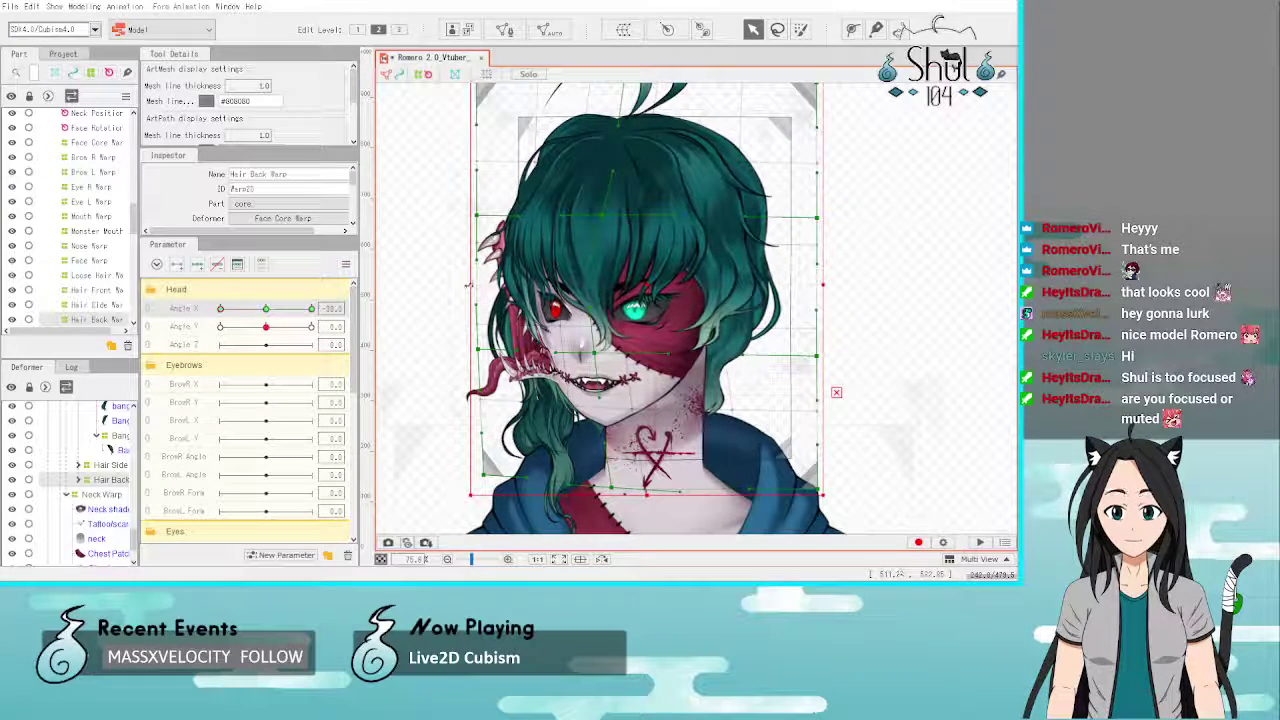
pyautogui.moveTo(468, 286); pyautogui.dragTo(464, 285)
pyautogui.hotkey('ctrl', 'z')
pyautogui.hotkey('ctrl', 'z')
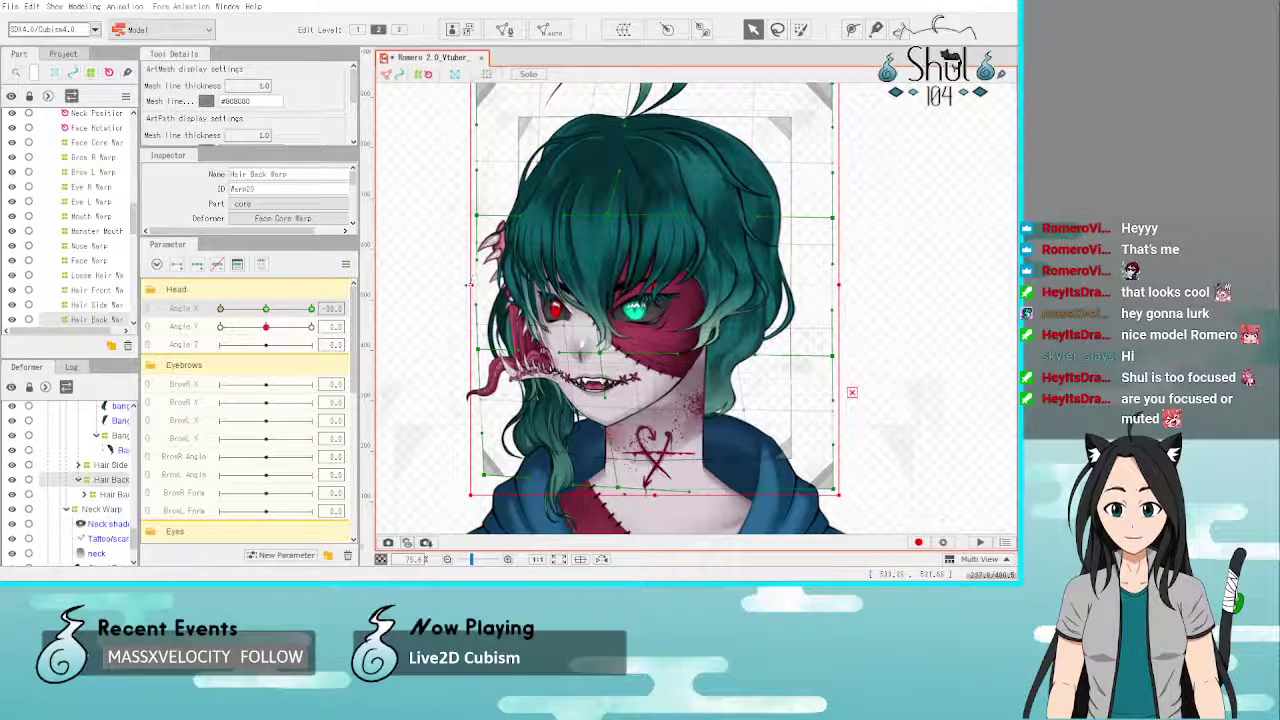
# Step: Move Hair Back Warp's left edge slightly inward at Angle X -30 and check the turn
pyautogui.moveTo(469, 285); pyautogui.dragTo(474, 285)
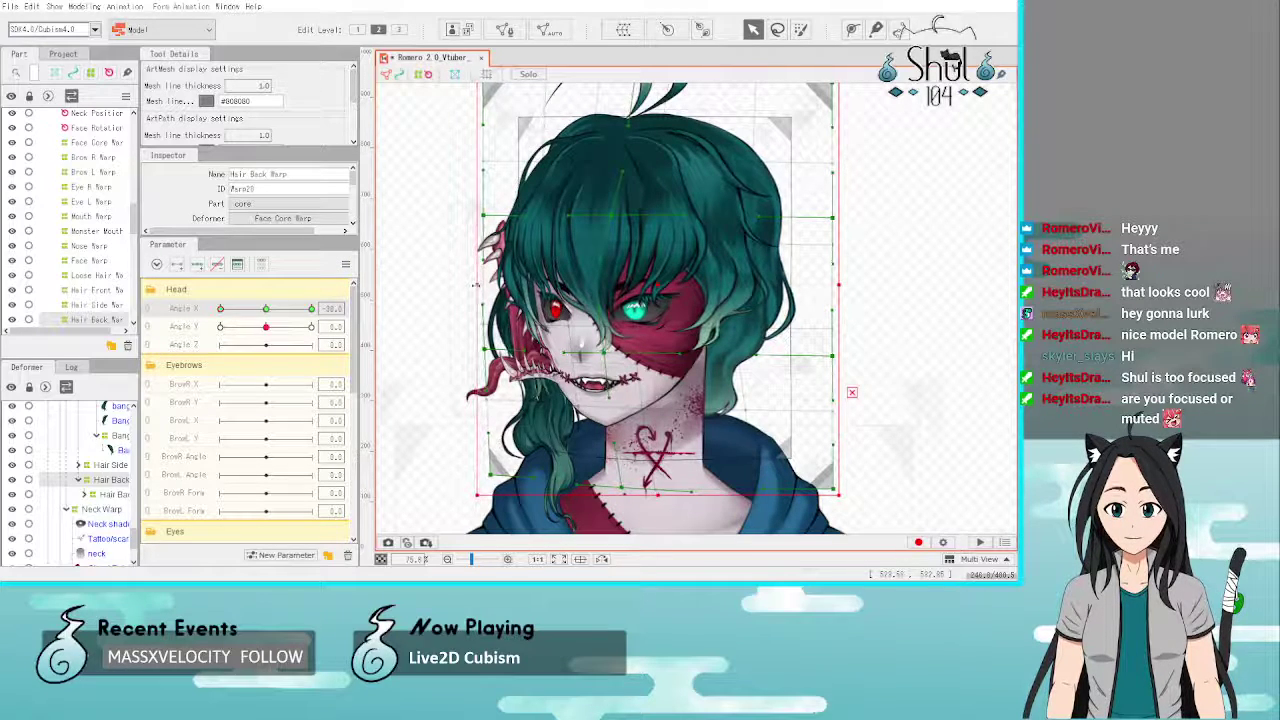
pyautogui.moveTo(221, 309)
pyautogui.mouseDown()
pyautogui.moveTo(268, 313)
pyautogui.moveTo(203, 309)
pyautogui.mouseUp()
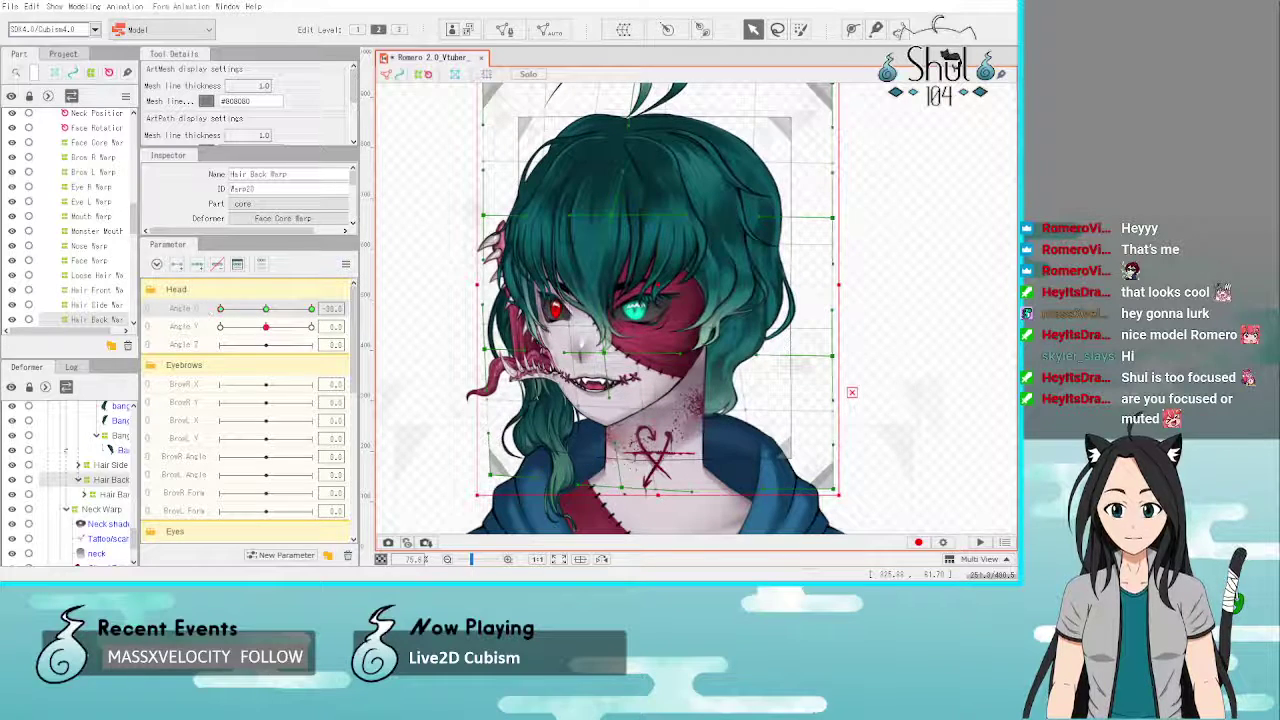
# Step: Reshape Hair Side Warp at Angle X -30 by moving its left and right edges to the right, sweeping the parameter to check the hair
pyautogui.click(105, 465)
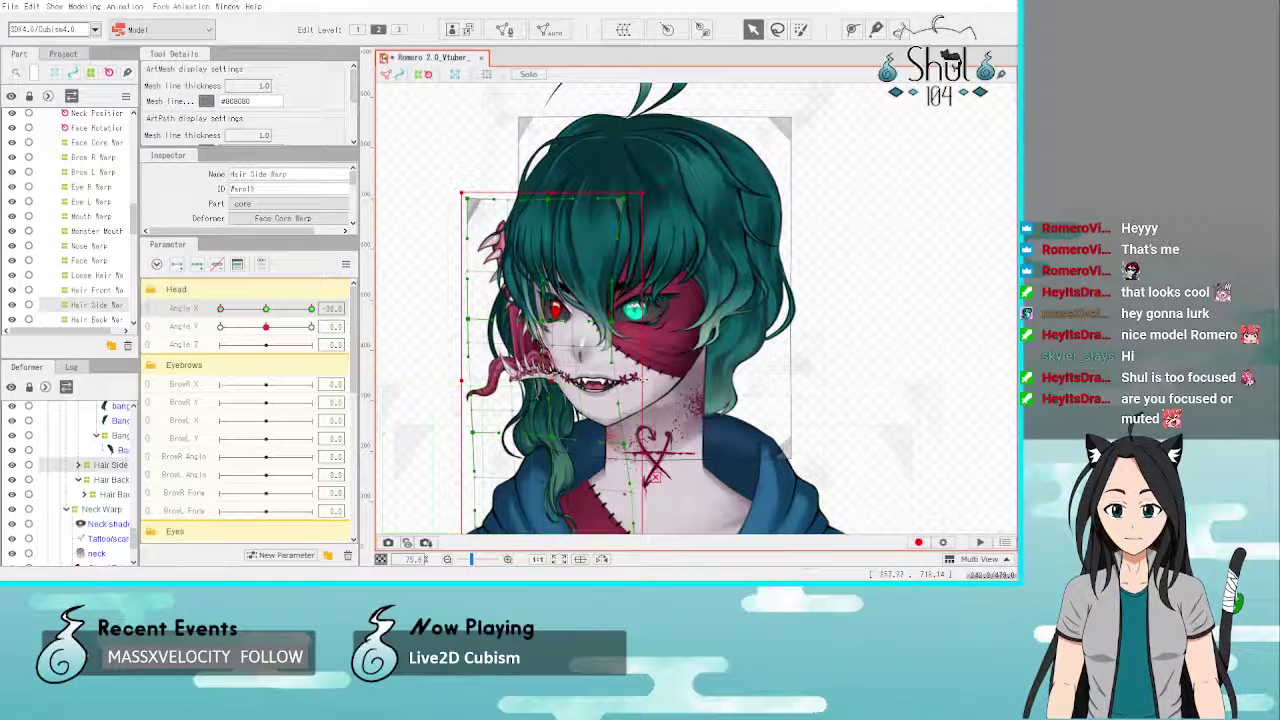
pyautogui.moveTo(674, 379); pyautogui.dragTo(680, 379)
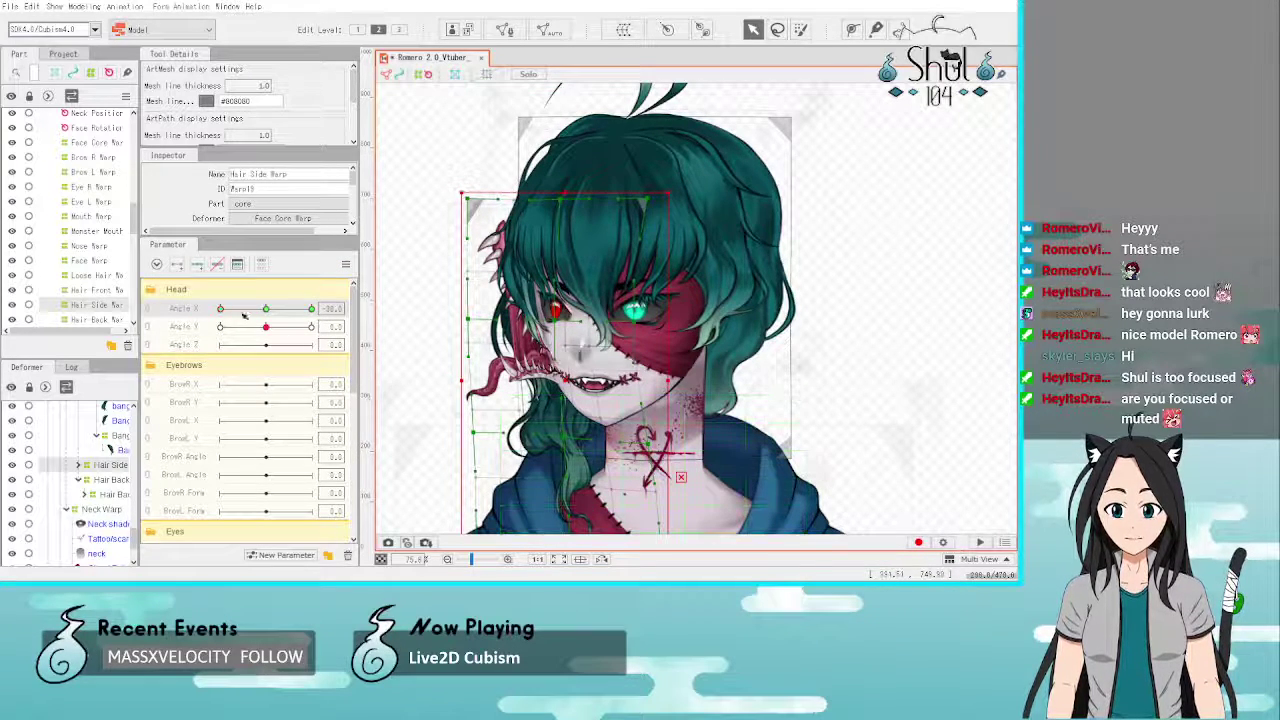
pyautogui.moveTo(221, 309)
pyautogui.mouseDown()
pyautogui.moveTo(272, 316)
pyautogui.moveTo(206, 326)
pyautogui.moveTo(272, 318)
pyautogui.moveTo(218, 325)
pyautogui.moveTo(265, 310)
pyautogui.moveTo(212, 307)
pyautogui.mouseUp()
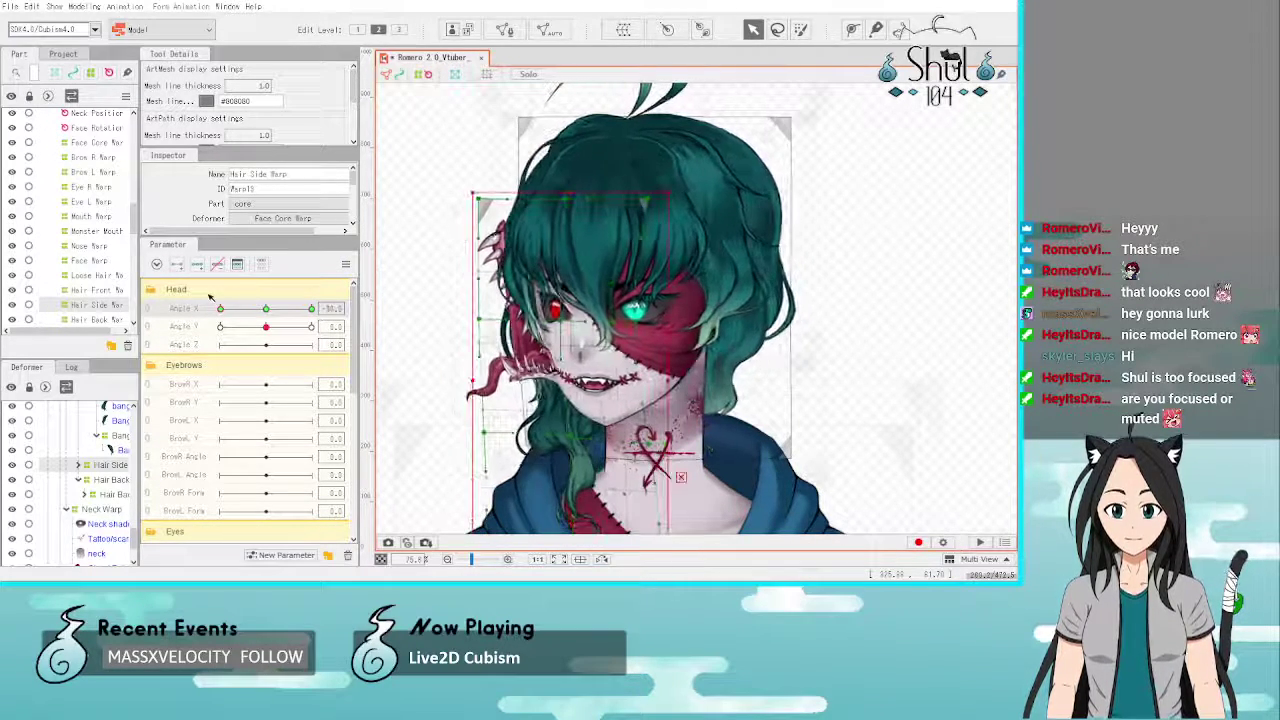
pyautogui.click(409, 183)
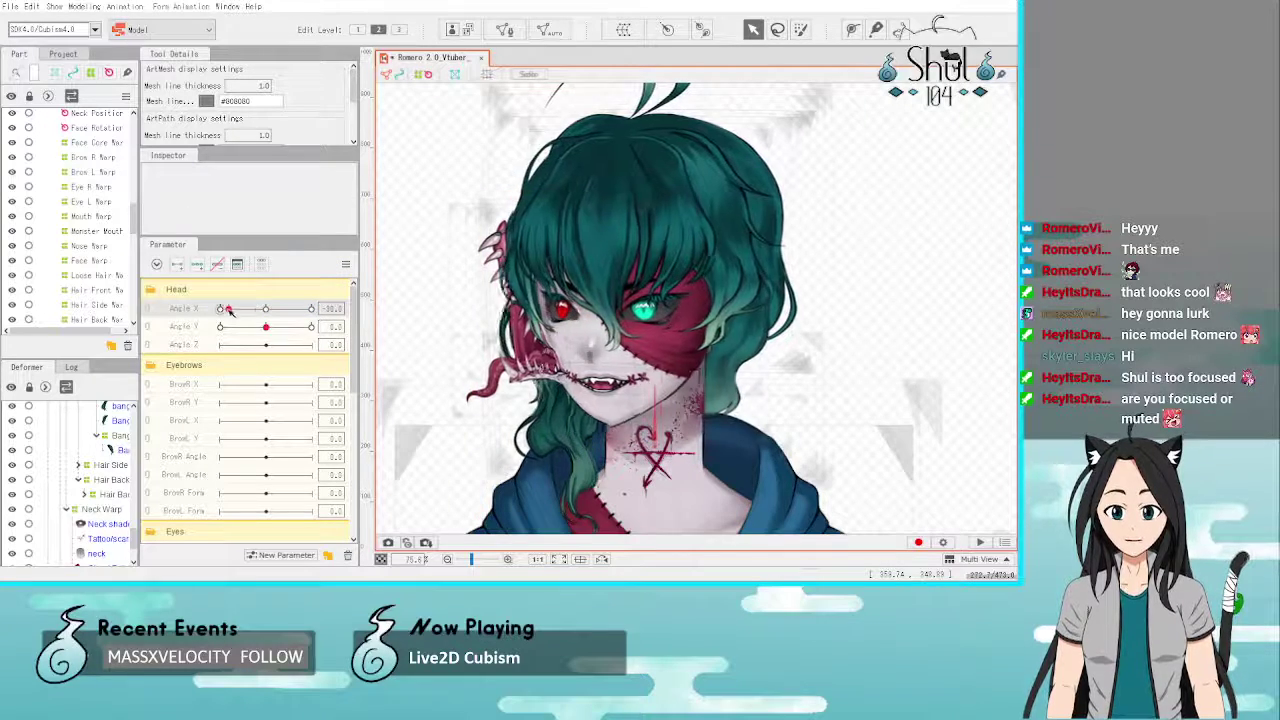
pyautogui.moveTo(229, 311); pyautogui.dragTo(273, 309)
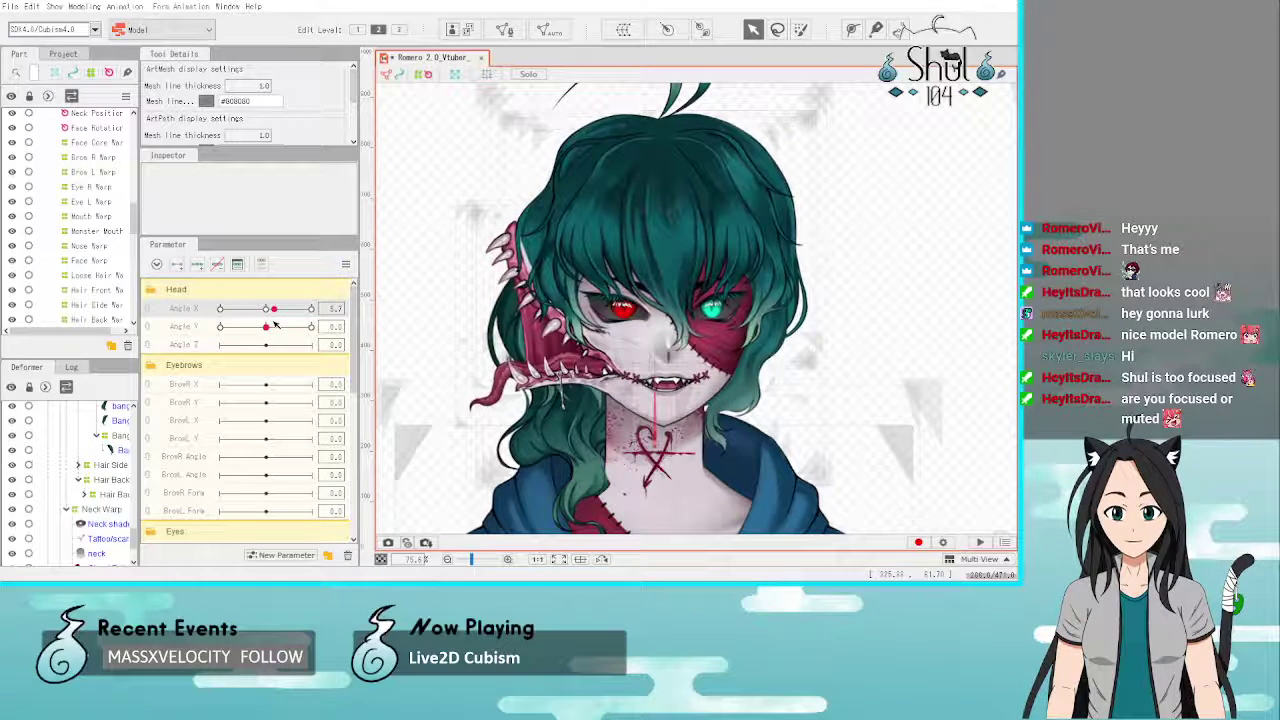
# Step: Add Angle X keyforms at -30, 0 and 30 to the Hair mesh under Monster Mouth Warp
pyautogui.click(524, 228)
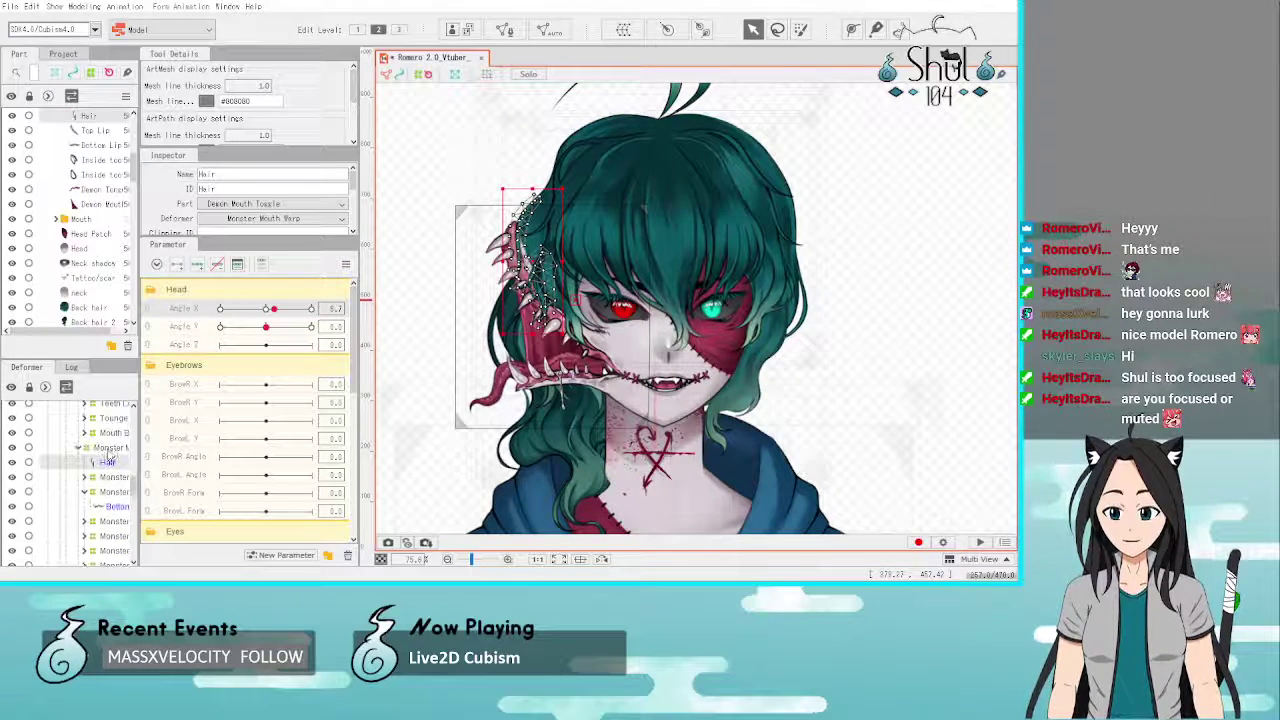
pyautogui.click(108, 448)
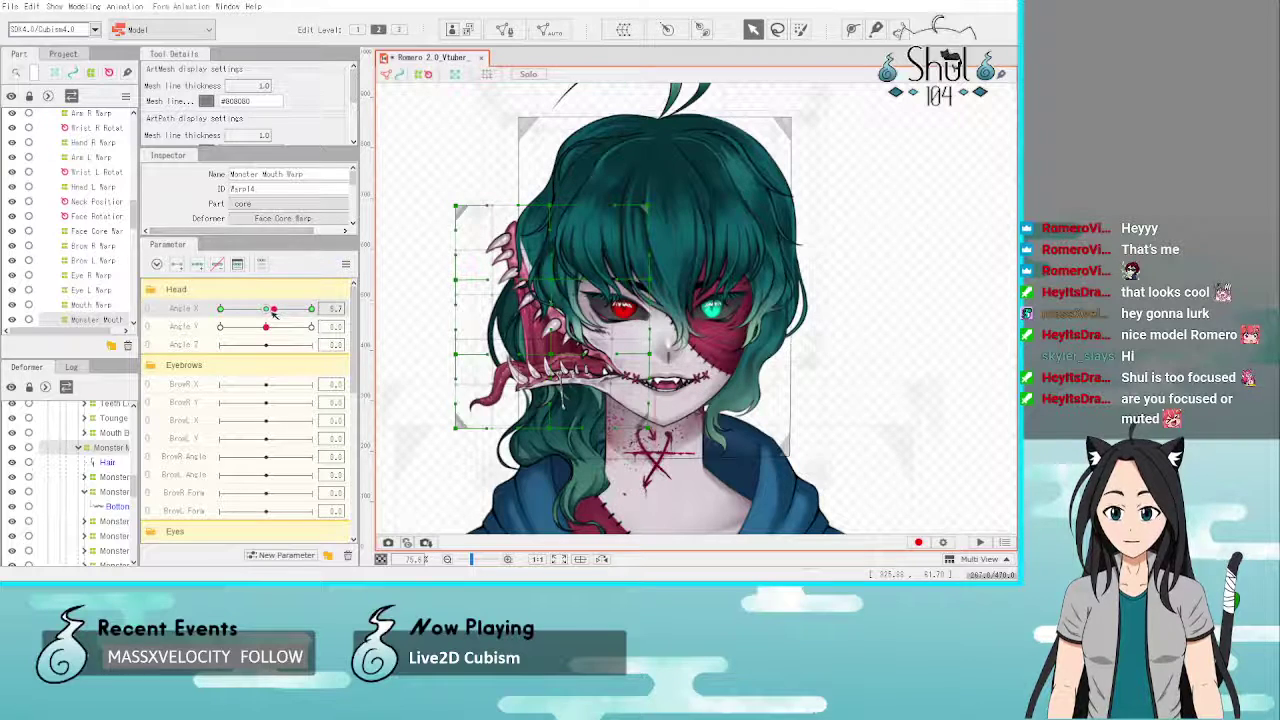
pyautogui.click(106, 464)
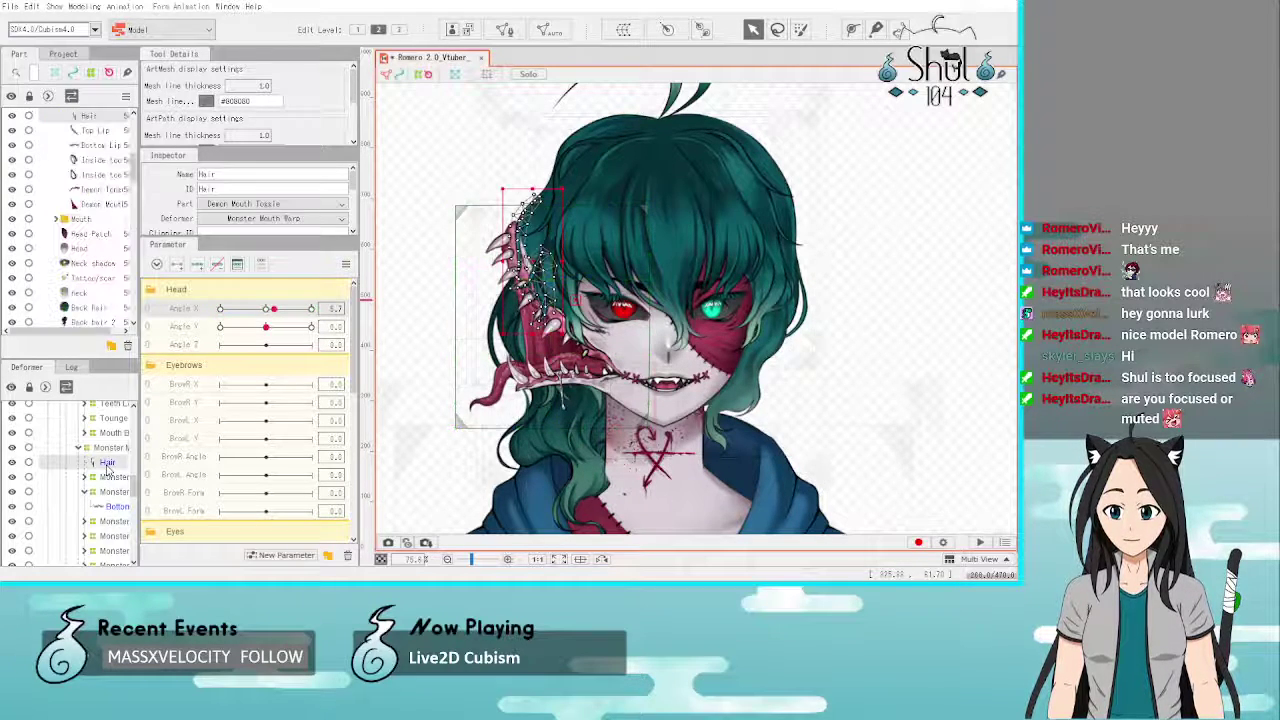
pyautogui.click(267, 309)
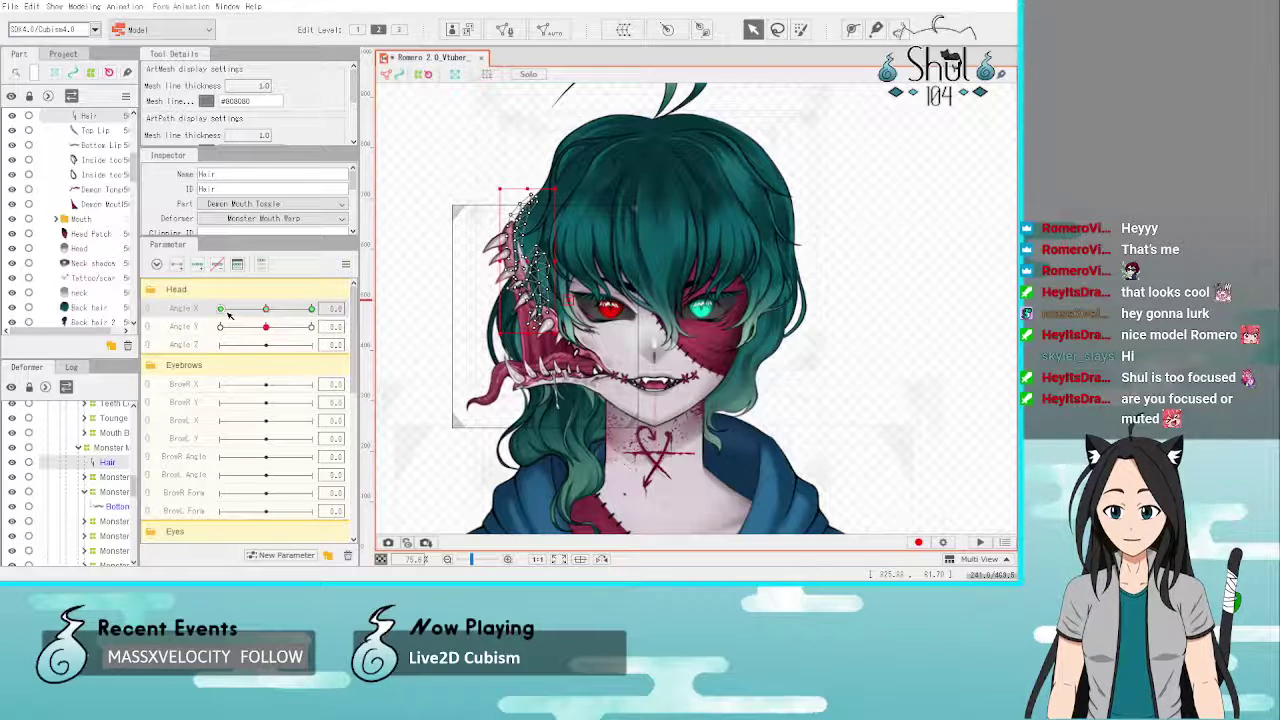
# Step: Nudge the monster mouth's Hair mesh slightly right at Angle X -30, sweeping the parameter to check how it follows the head
pyautogui.click(227, 313)
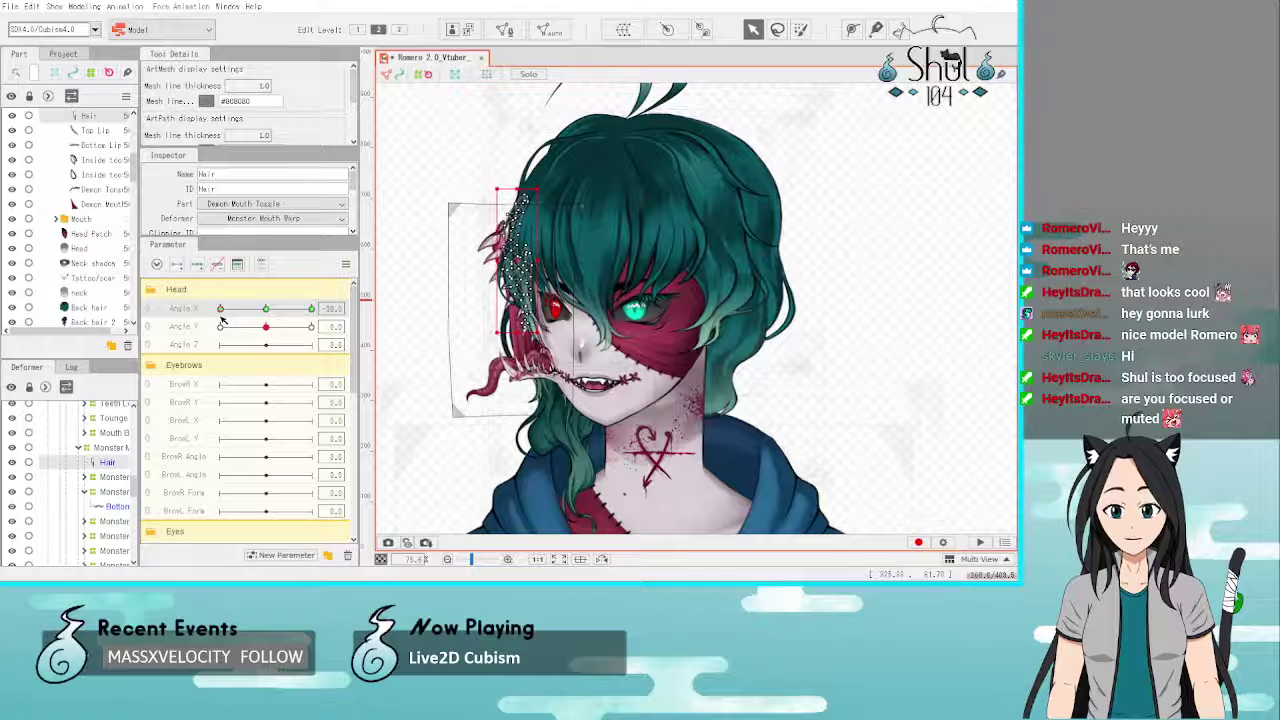
pyautogui.click(412, 277)
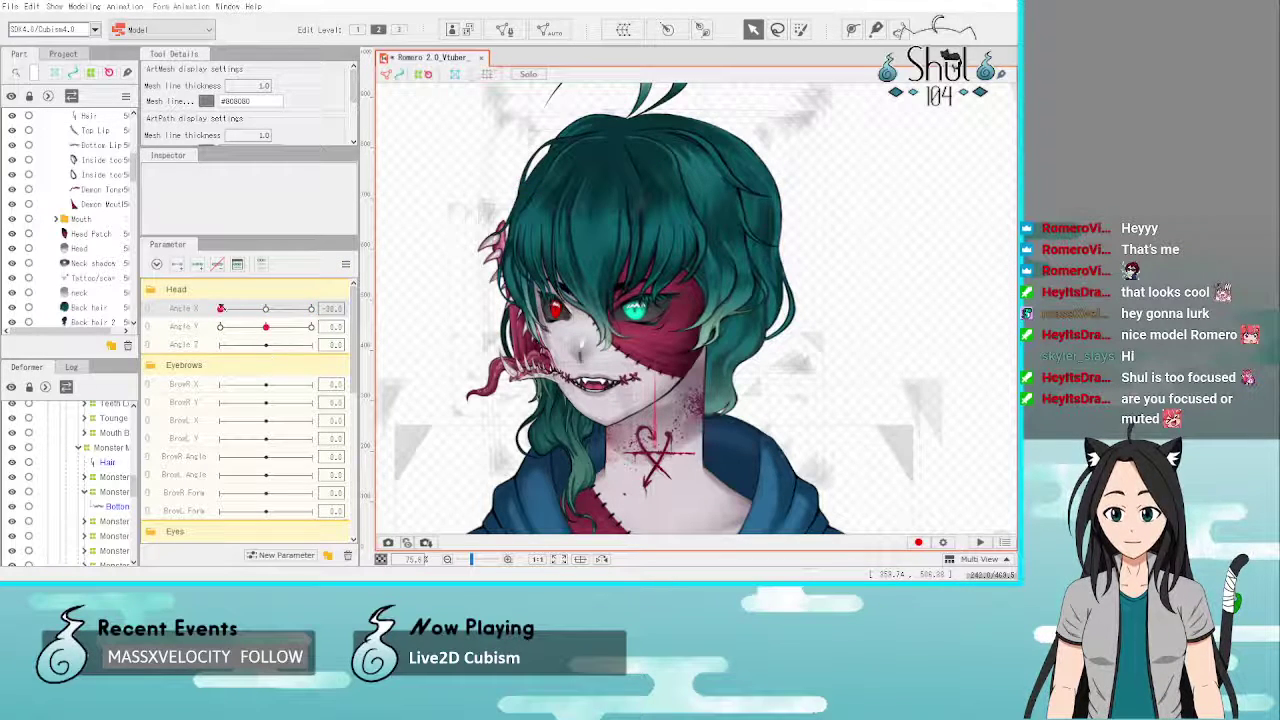
pyautogui.moveTo(221, 309)
pyautogui.mouseDown()
pyautogui.moveTo(267, 315)
pyautogui.moveTo(203, 320)
pyautogui.mouseUp()
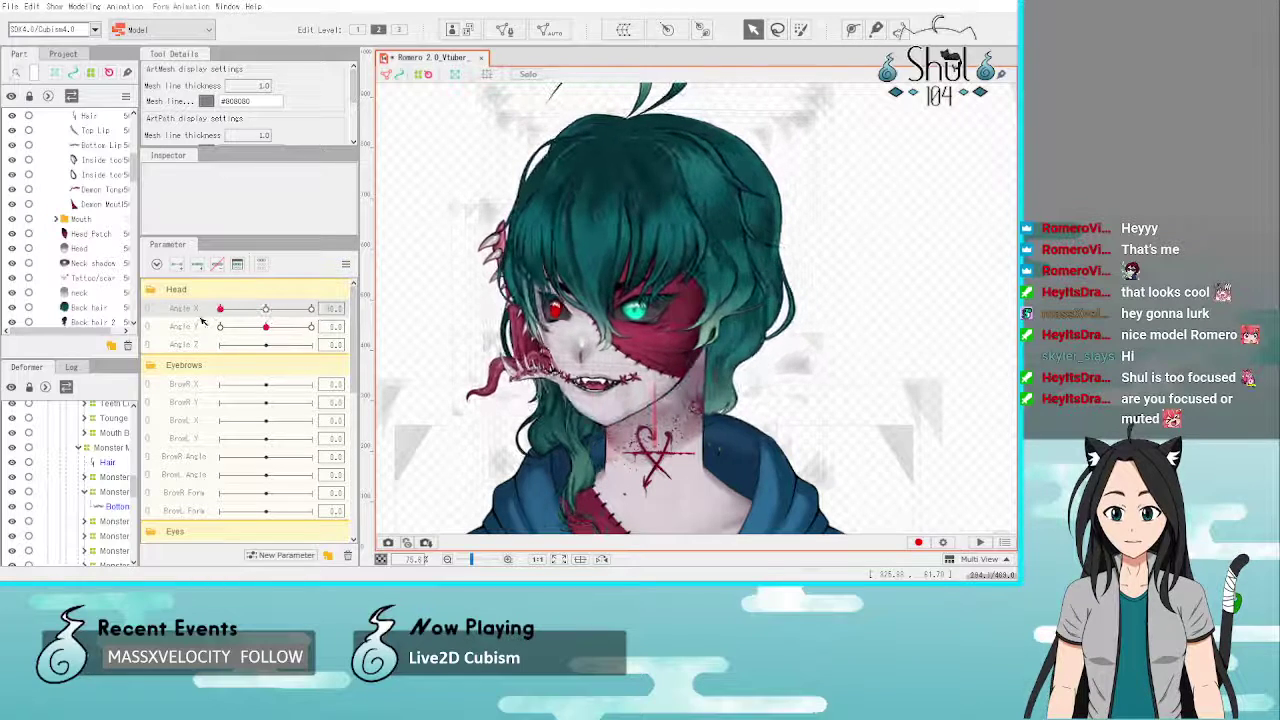
pyautogui.click(107, 463)
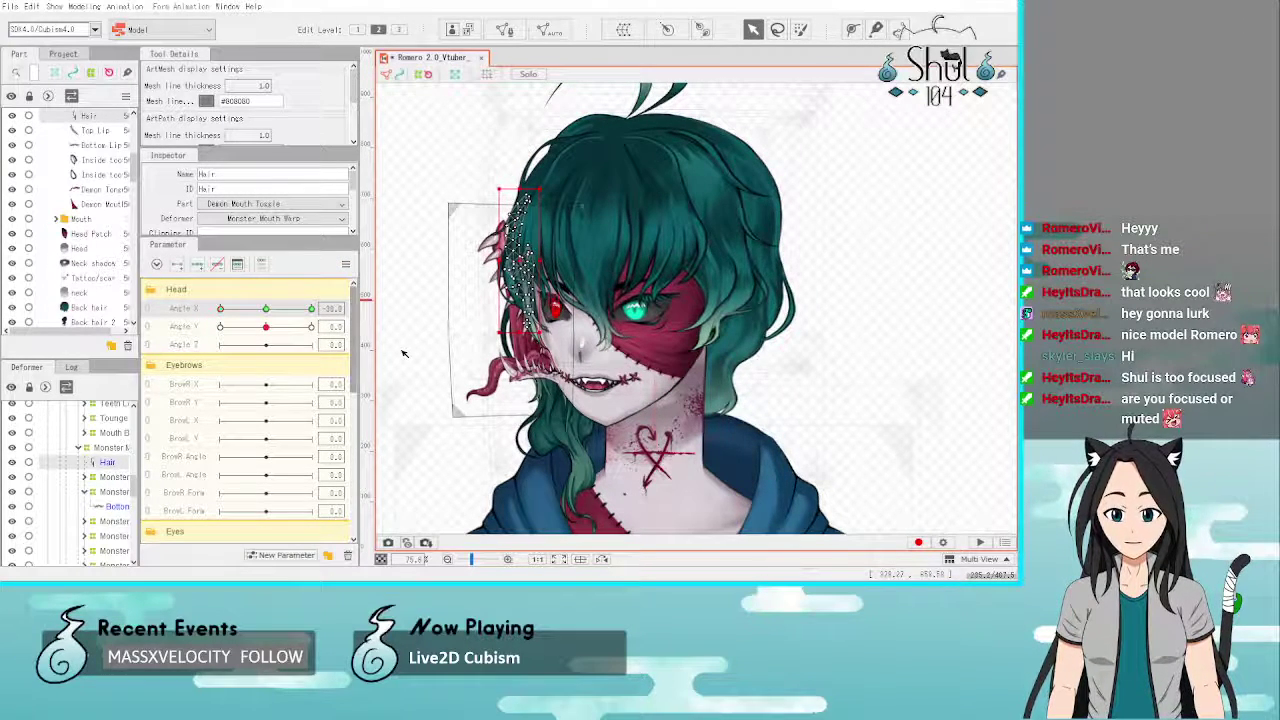
pyautogui.click(404, 290)
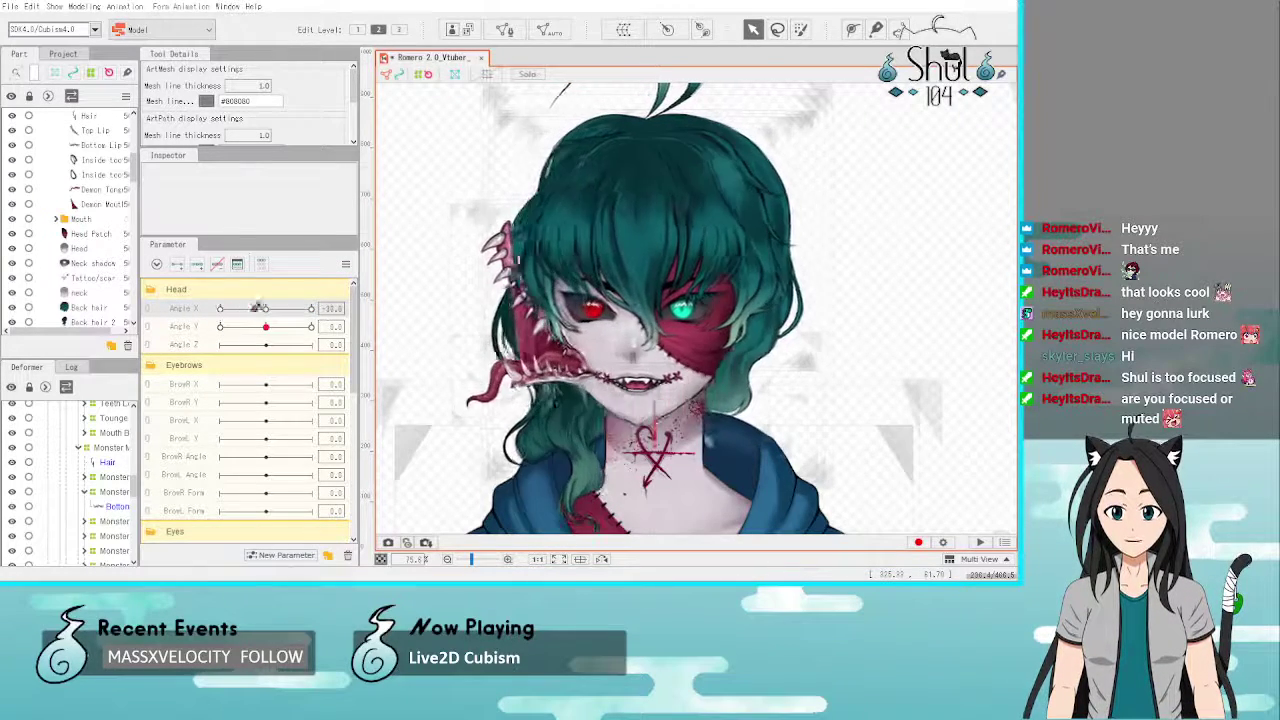
# Step: Sweep Angle X to check the head turn, and shift Hair Front Warp's middle column to the right at Angle X 30
pyautogui.moveTo(221, 310); pyautogui.dragTo(270, 286)
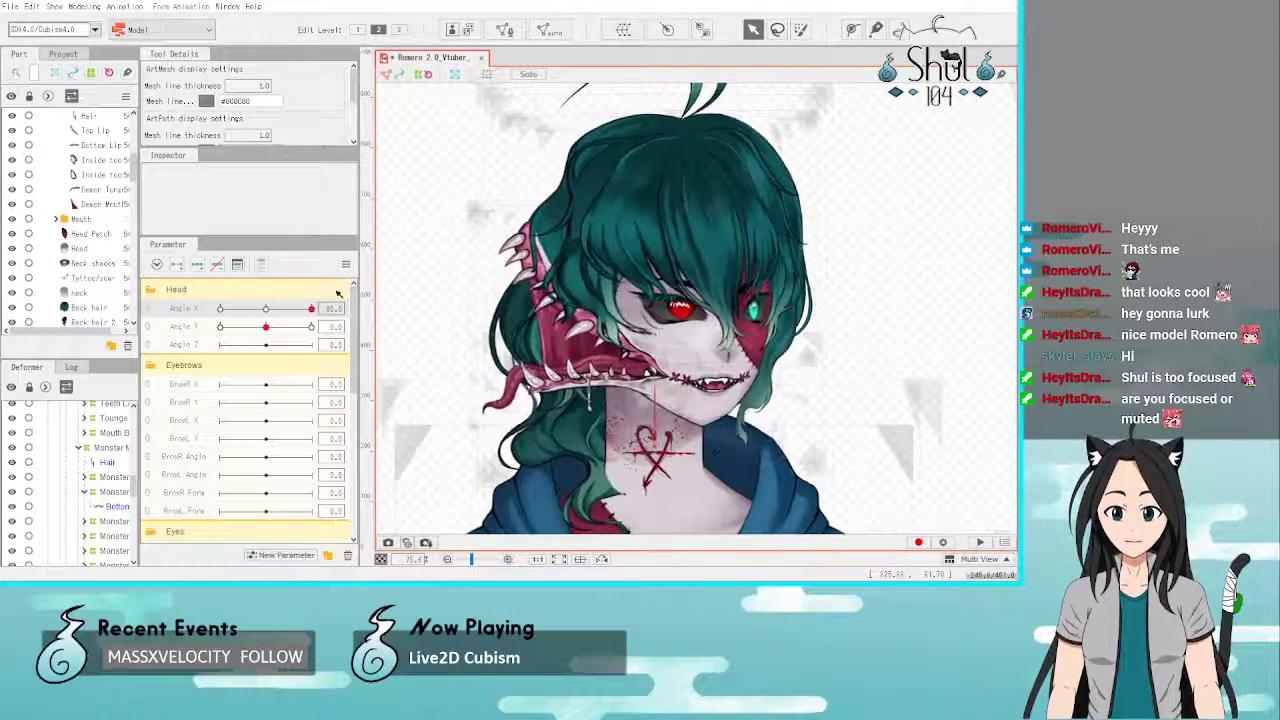
pyautogui.moveTo(218, 296)
pyautogui.mouseDown()
pyautogui.moveTo(265, 307)
pyautogui.moveTo(309, 291)
pyautogui.moveTo(201, 287)
pyautogui.moveTo(234, 285)
pyautogui.mouseUp()
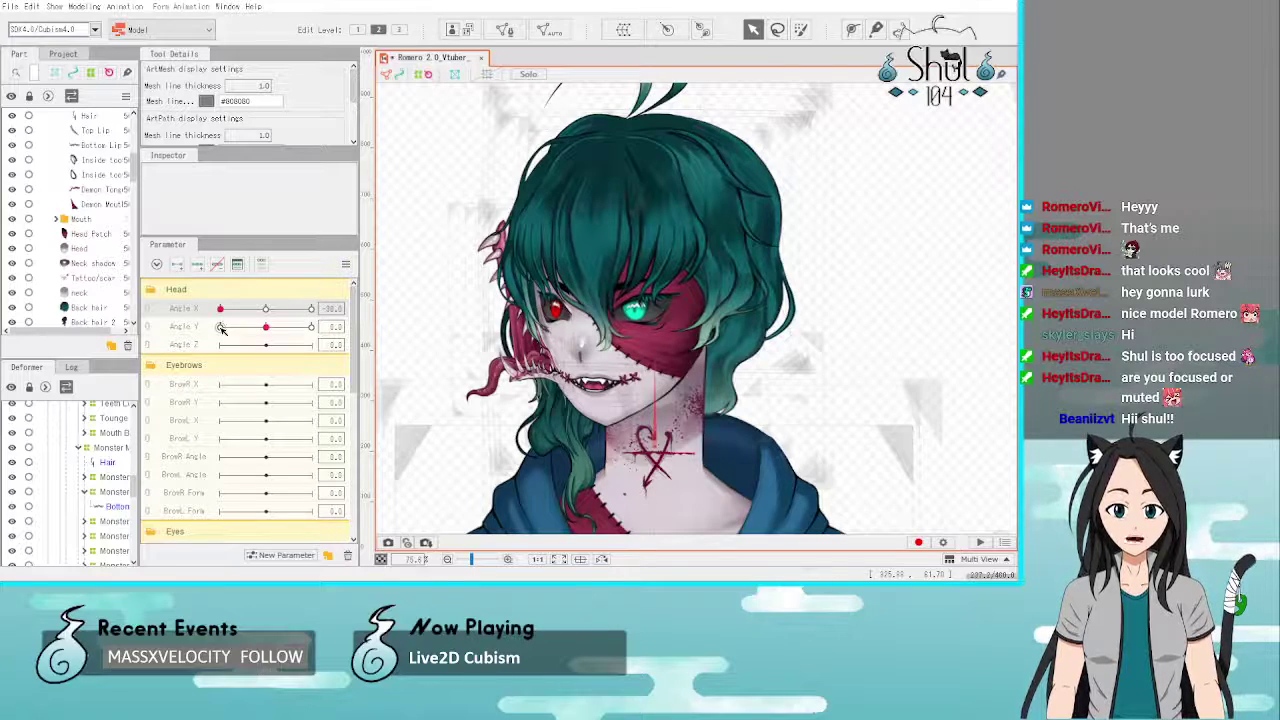
pyautogui.moveTo(226, 313); pyautogui.dragTo(348, 310)
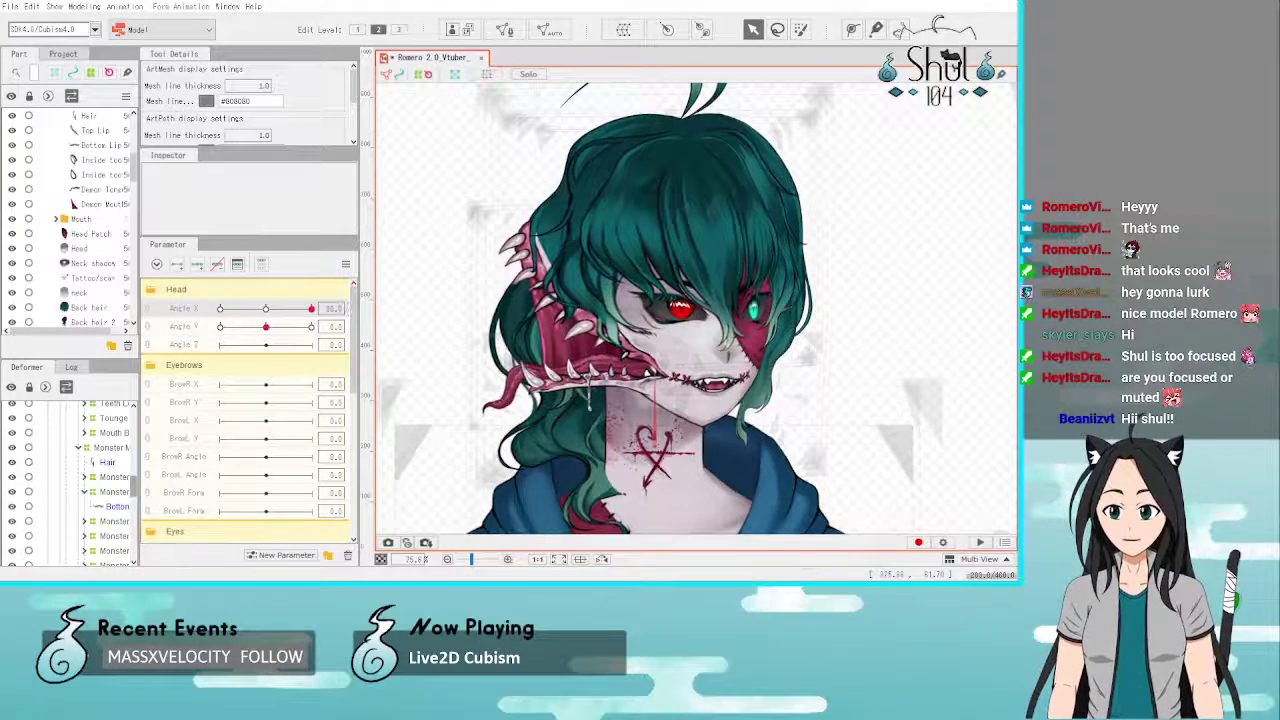
pyautogui.scroll(-5, 80, 530)
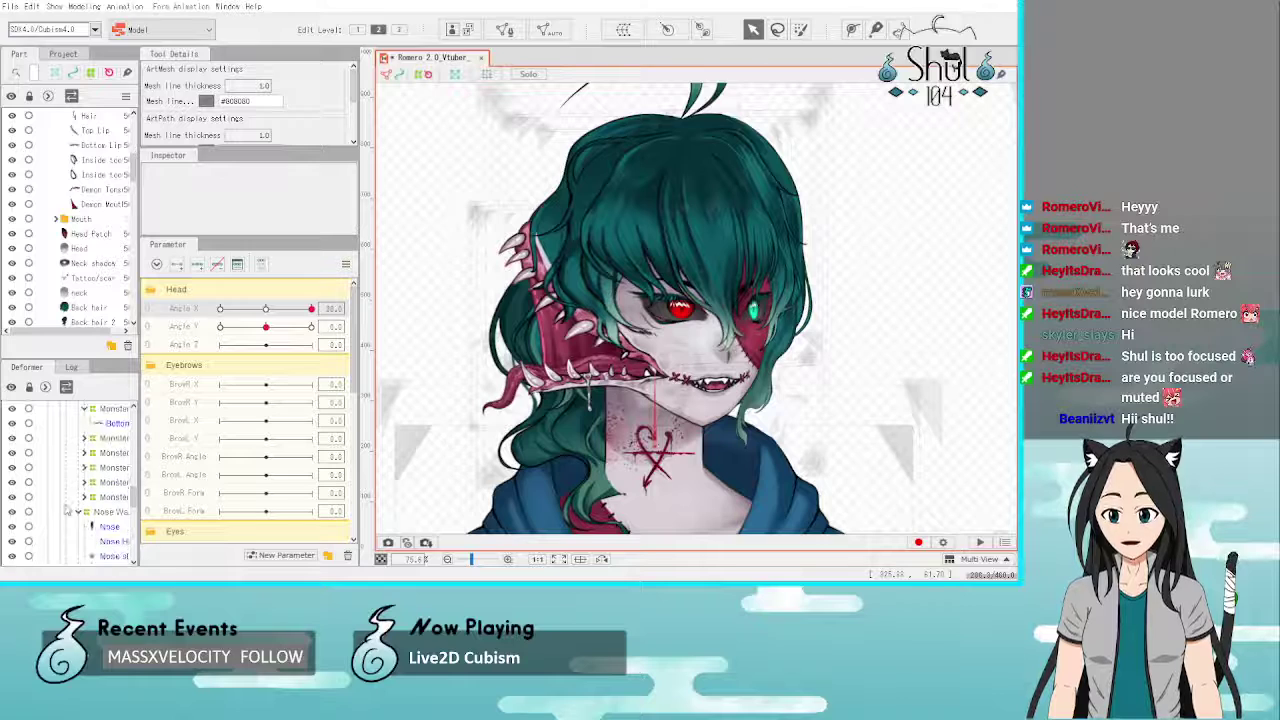
pyautogui.scroll(-8, 70, 508)
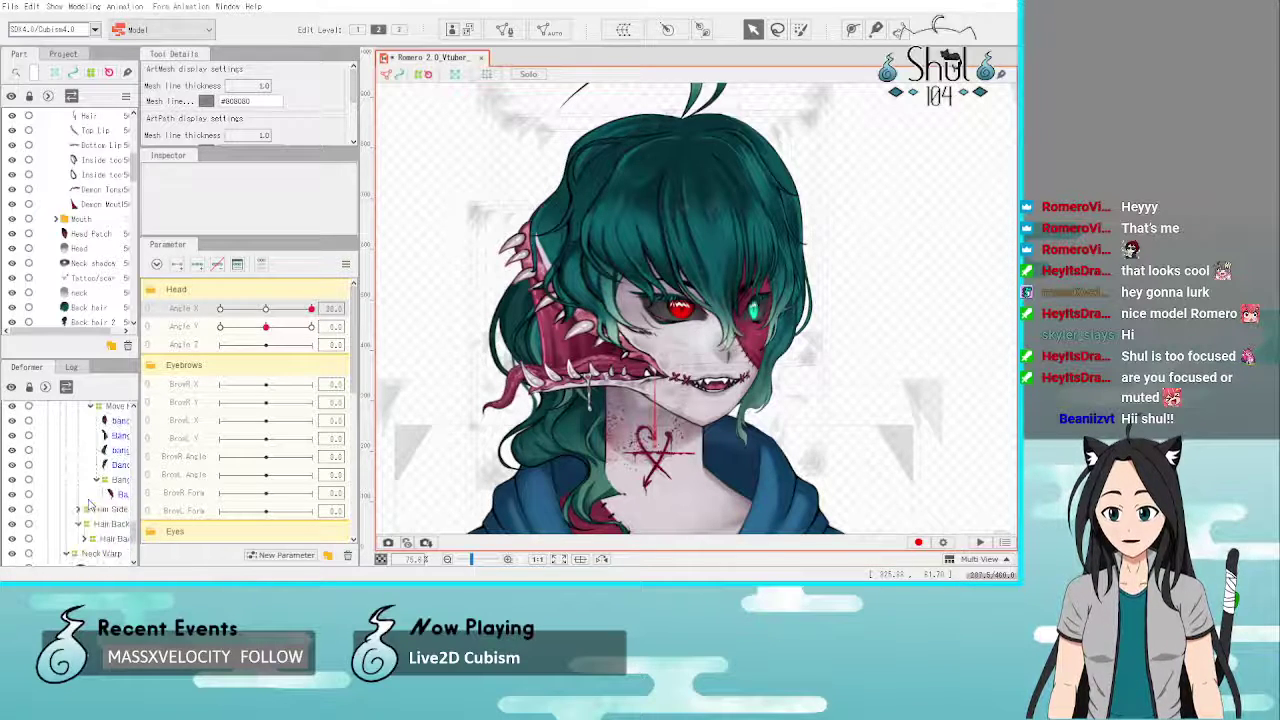
pyautogui.scroll(3, 90, 502)
pyautogui.click(117, 429)
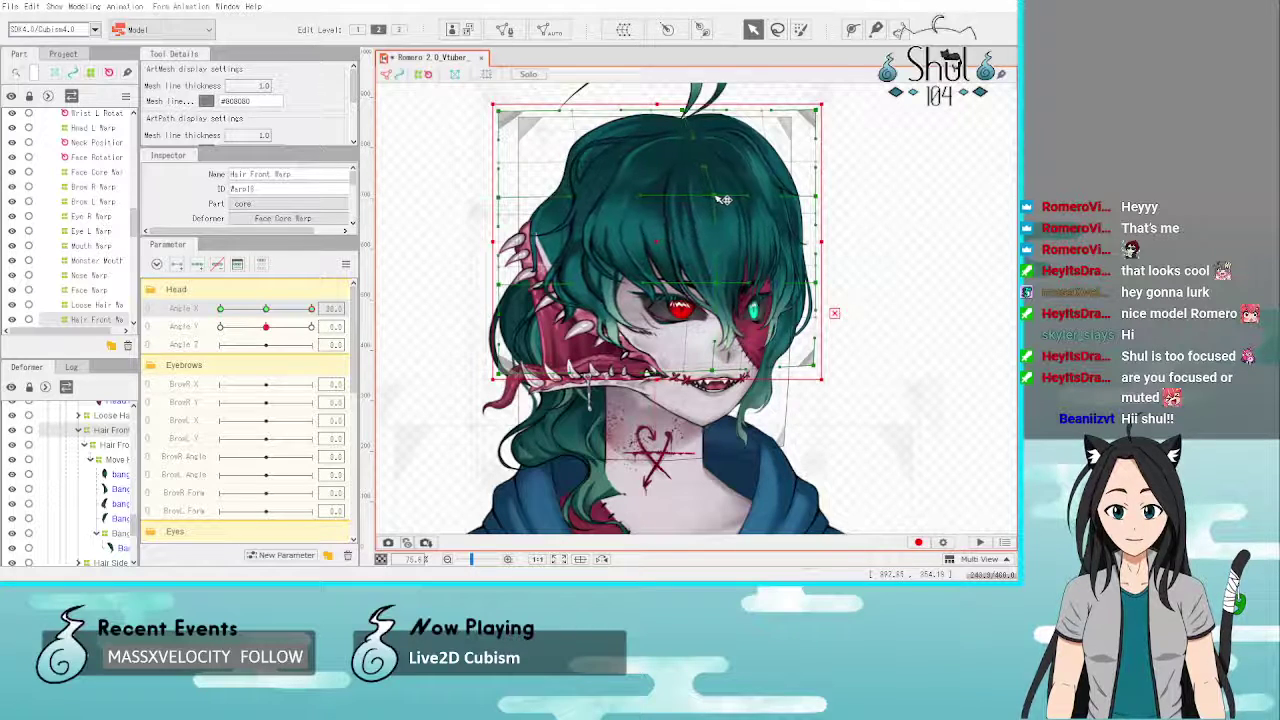
pyautogui.moveTo(688, 110); pyautogui.dragTo(718, 116)
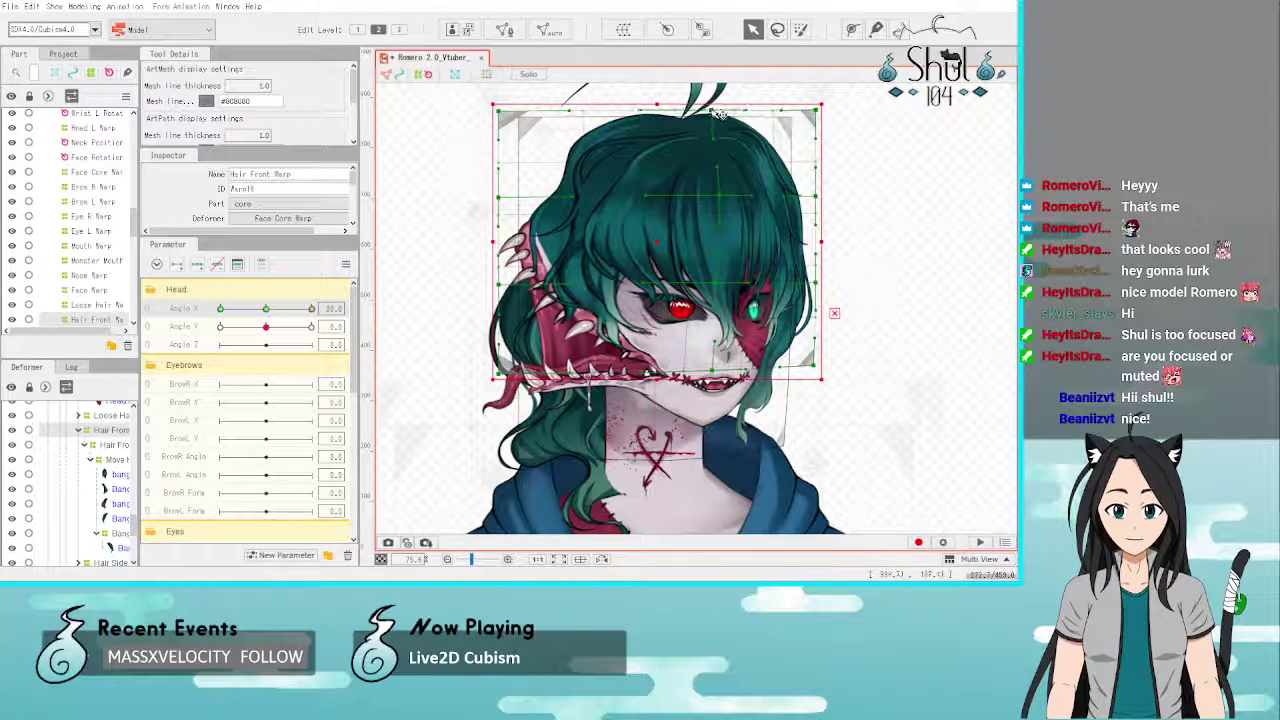
# Step: Bow Hair Front Warp's right edge outward and its left edge inward at Angle X 30, sweeping the parameter to check the bangs
pyautogui.moveTo(816, 196); pyautogui.dragTo(836, 200)
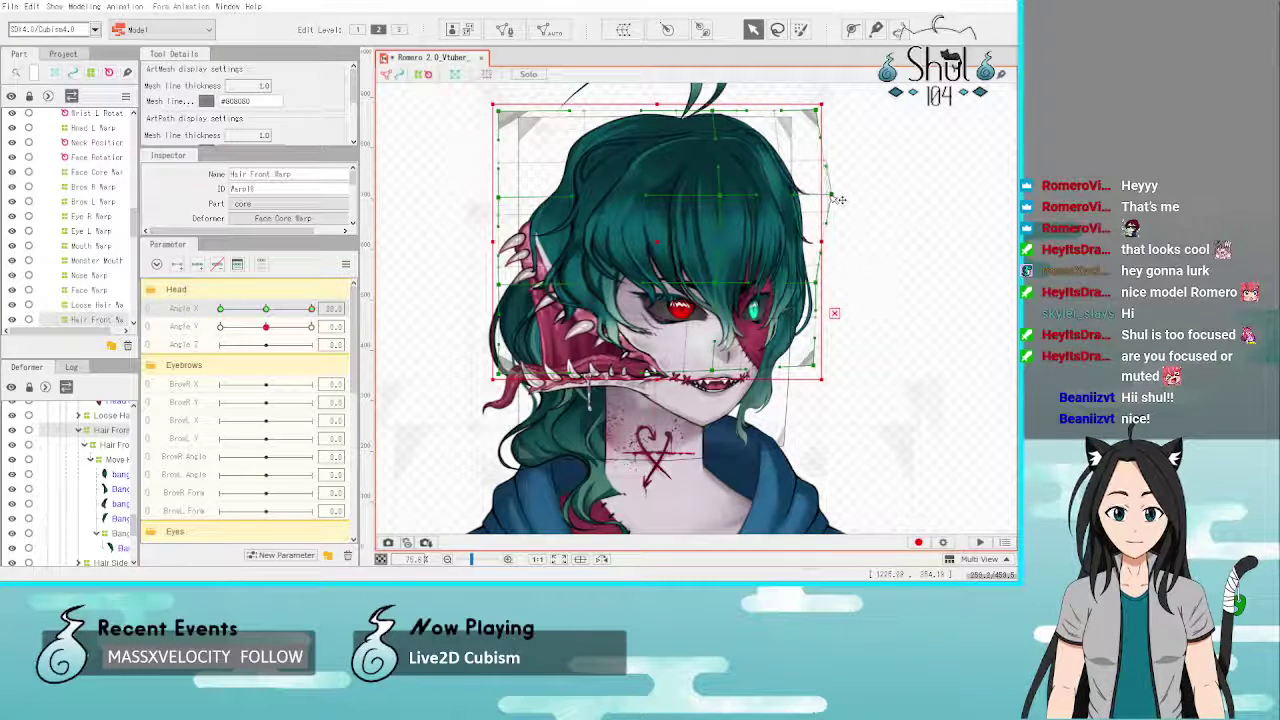
pyautogui.moveTo(817, 284); pyautogui.dragTo(847, 287)
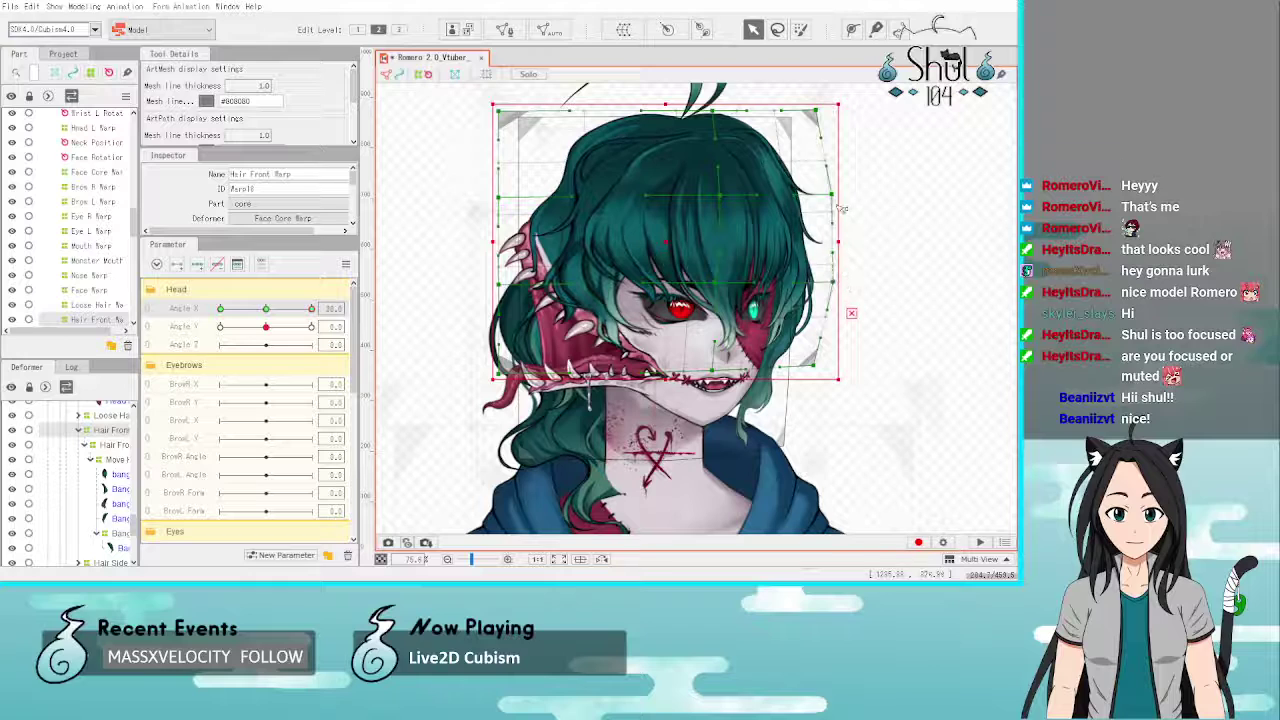
pyautogui.moveTo(840, 207); pyautogui.dragTo(847, 207)
pyautogui.moveTo(834, 282); pyautogui.dragTo(836, 281)
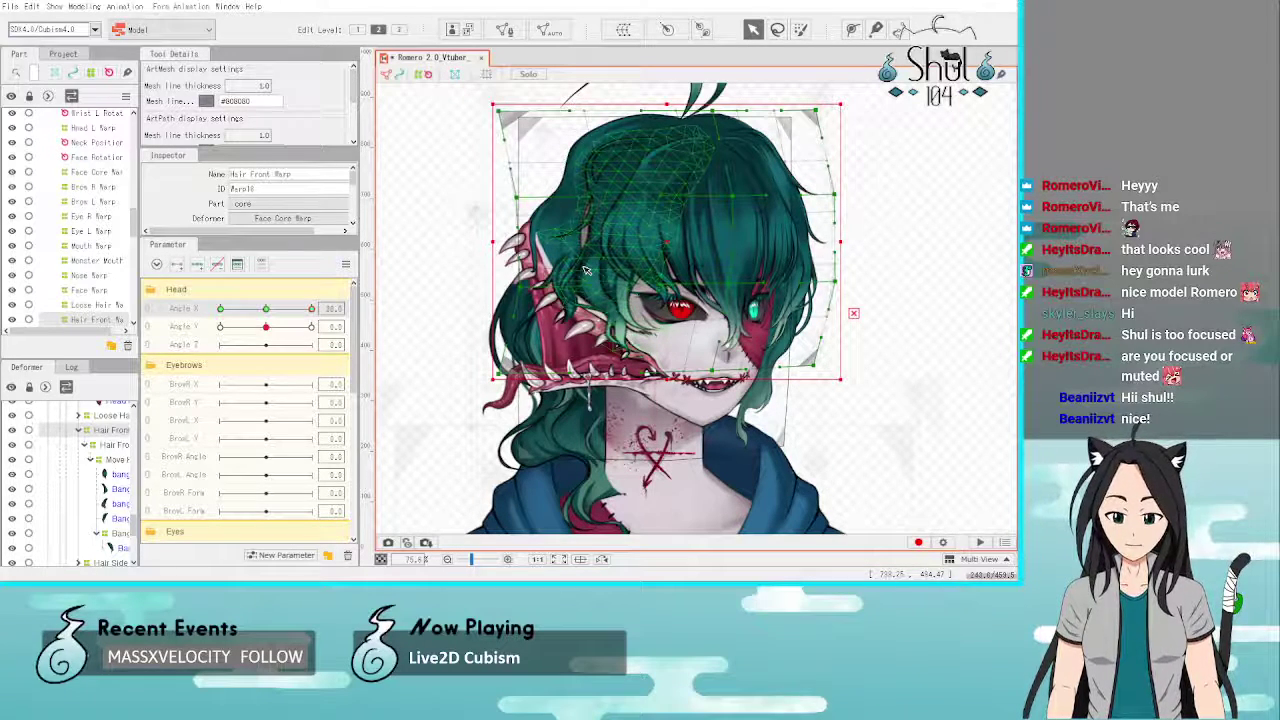
pyautogui.click(986, 334)
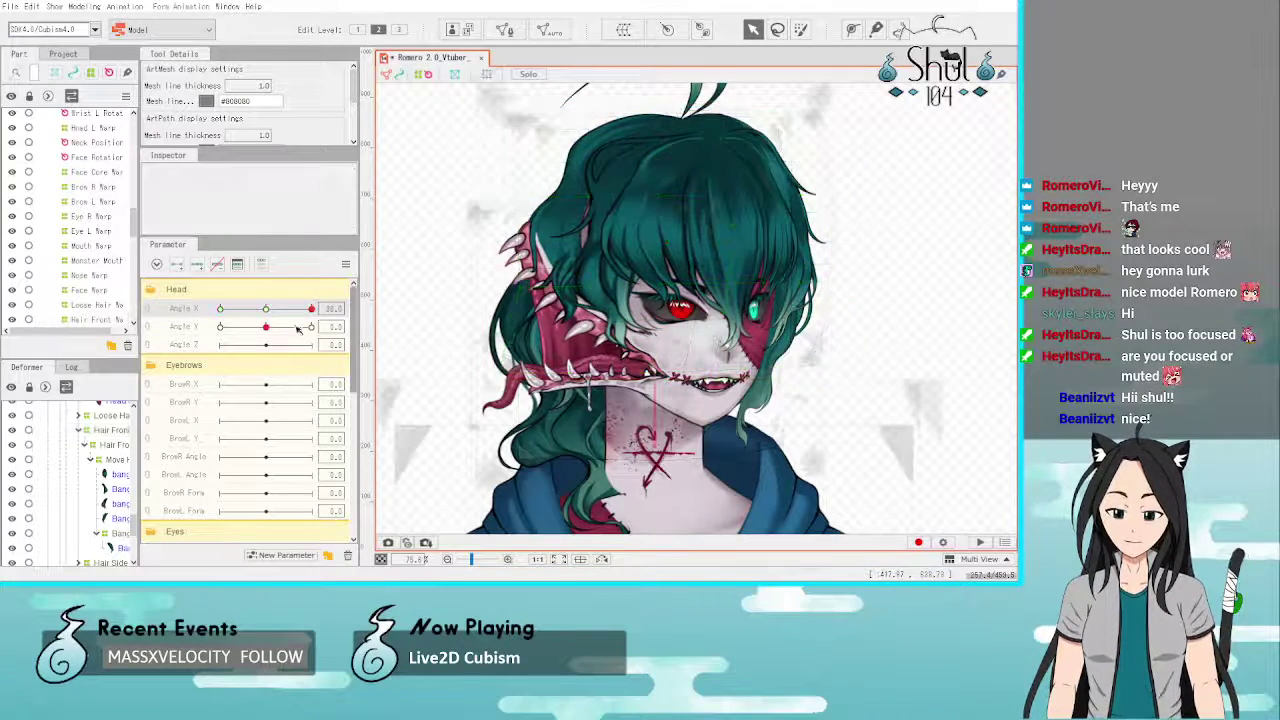
pyautogui.moveTo(314, 315); pyautogui.dragTo(360, 320)
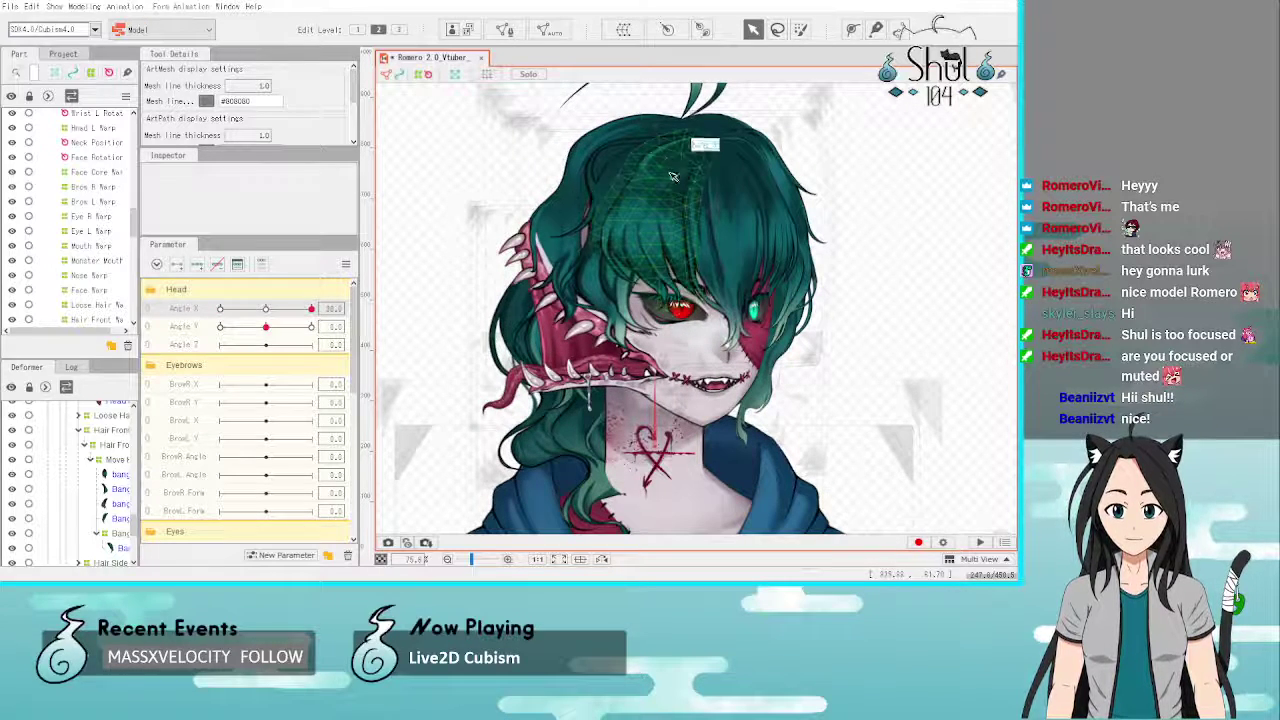
# Step: Create Bang 5 Warp for the Bang 5 mesh under Move Hair Front Warp and add Angle X keyforms at -30, 0 and 30
pyautogui.click(578, 290)
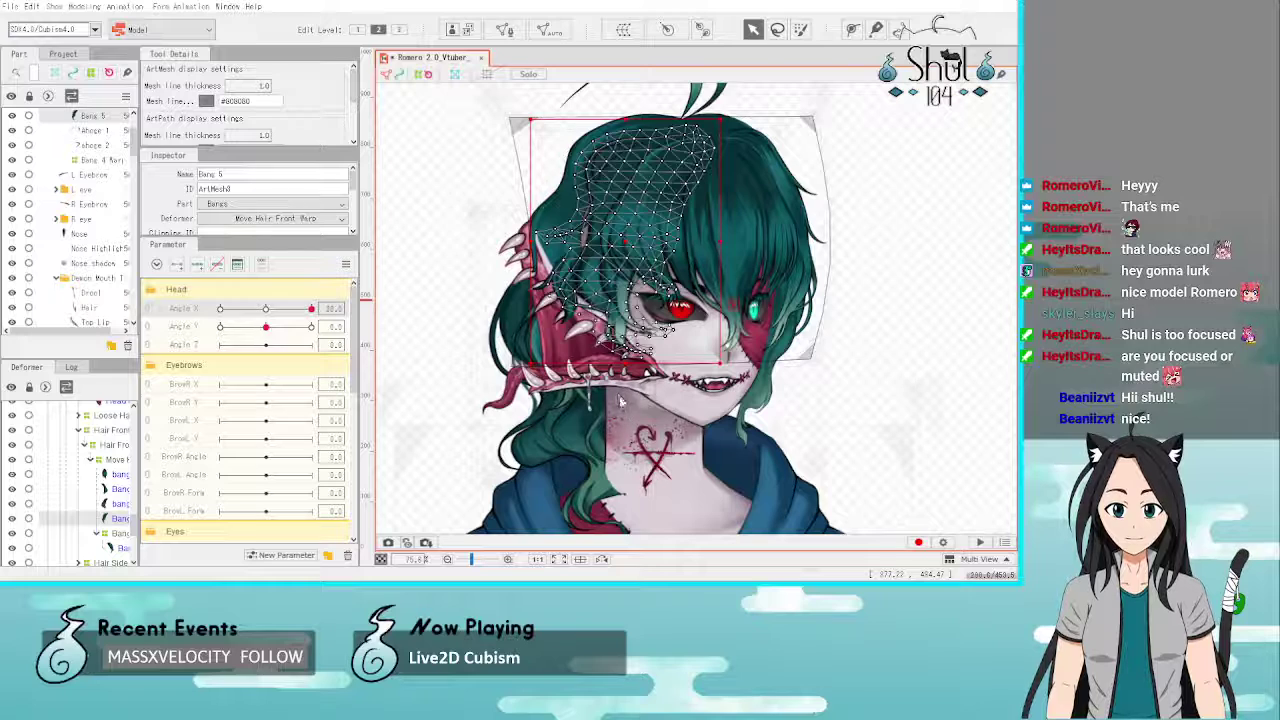
pyautogui.click(672, 522)
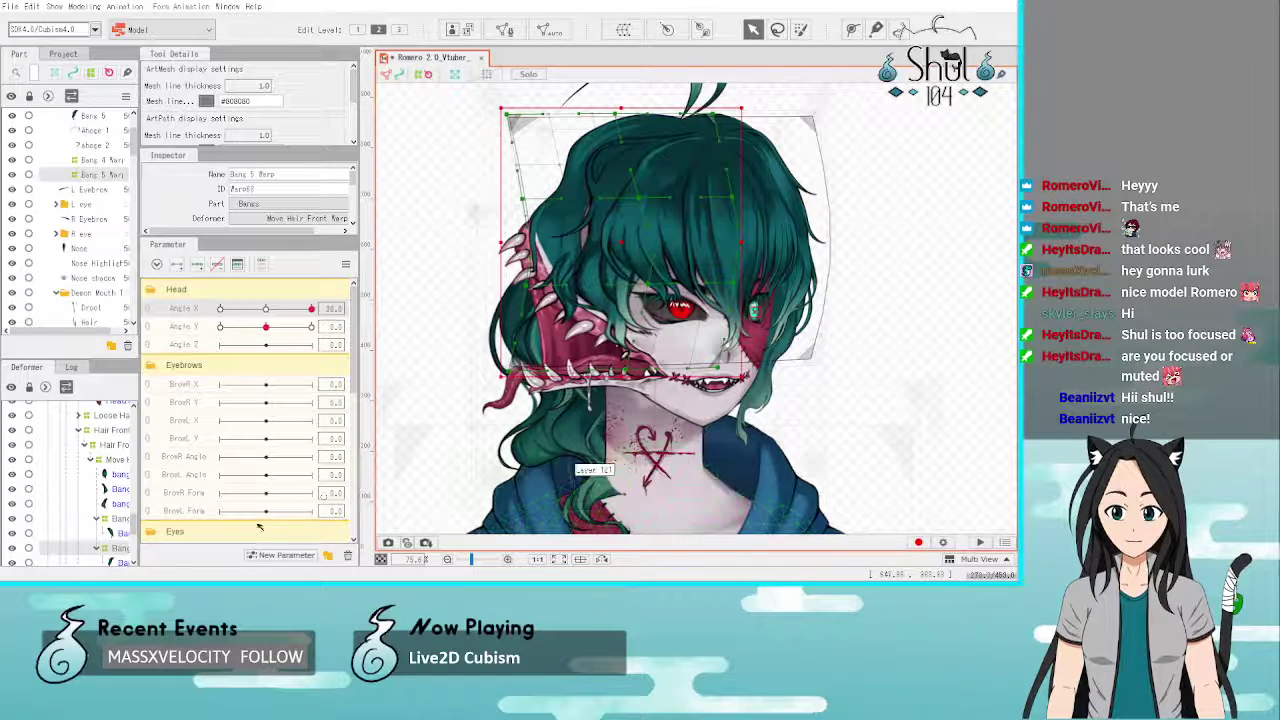
pyautogui.click(197, 265)
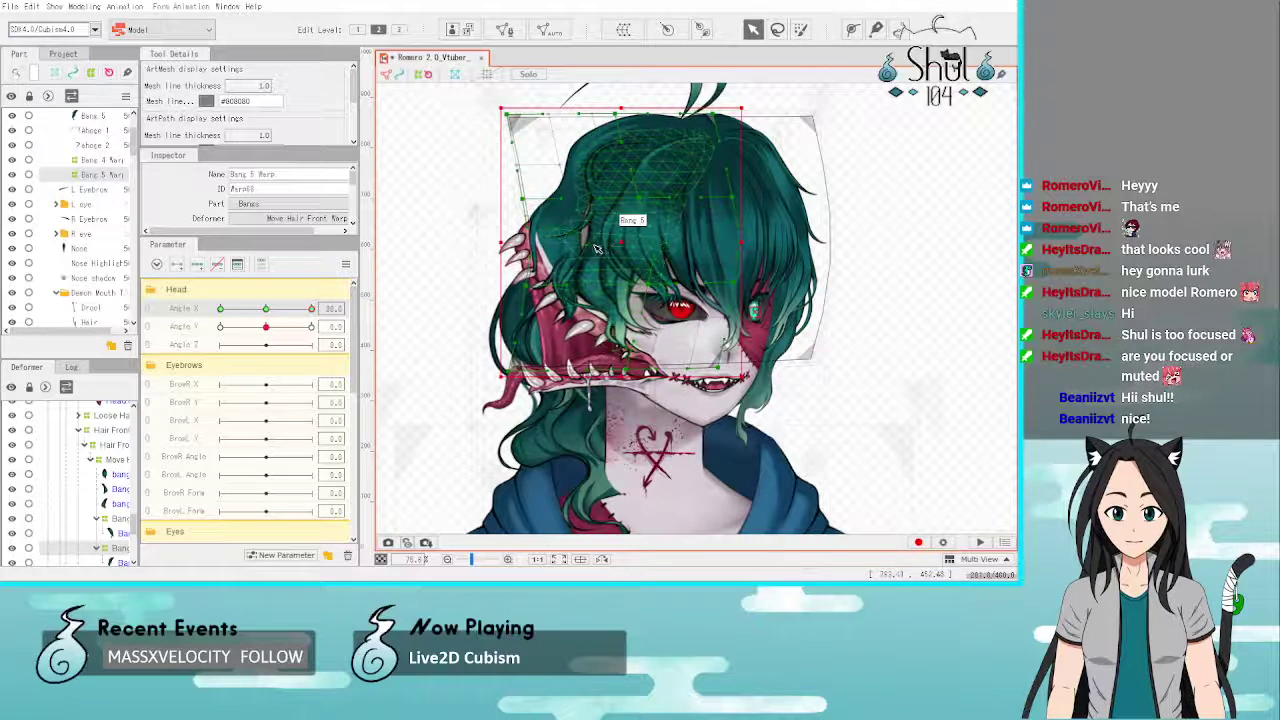
# Step: Shift Bang 5 Warp slightly left at Angle X 30 and sweep the parameter to -30 to check the bang on both sides
pyautogui.moveTo(625, 250); pyautogui.dragTo(610, 252)
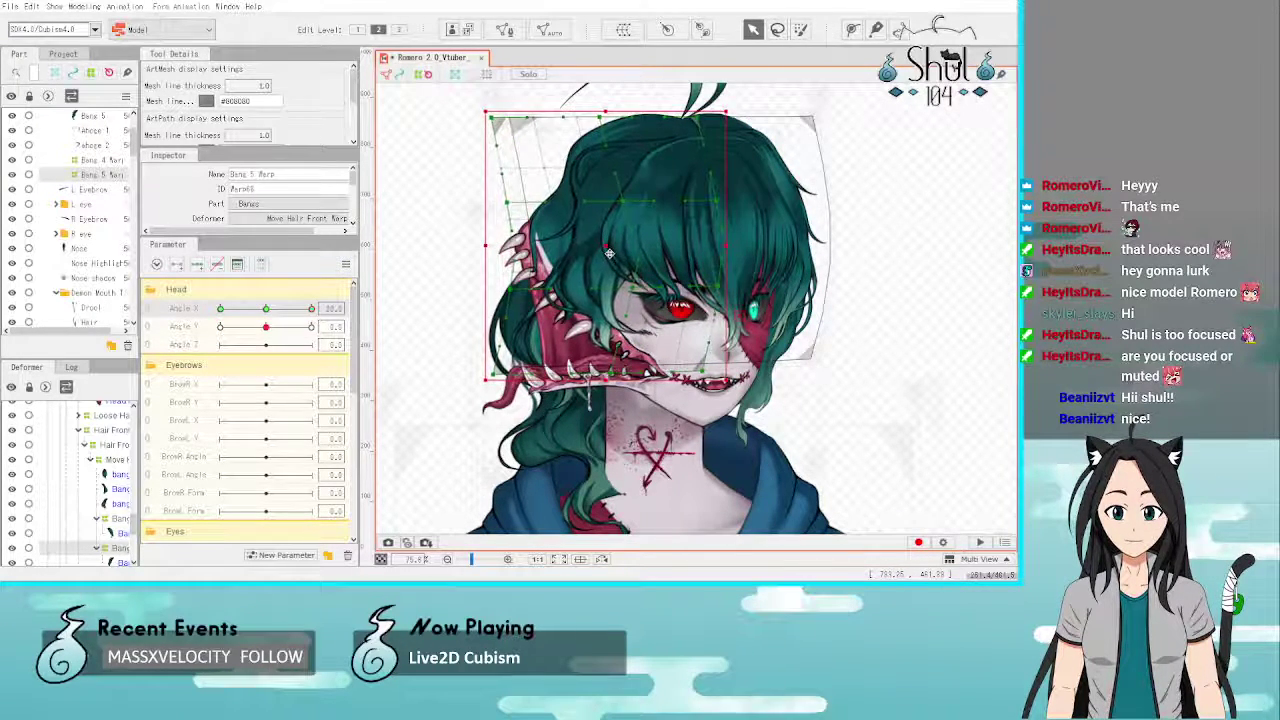
pyautogui.moveTo(611, 252); pyautogui.dragTo(611, 251)
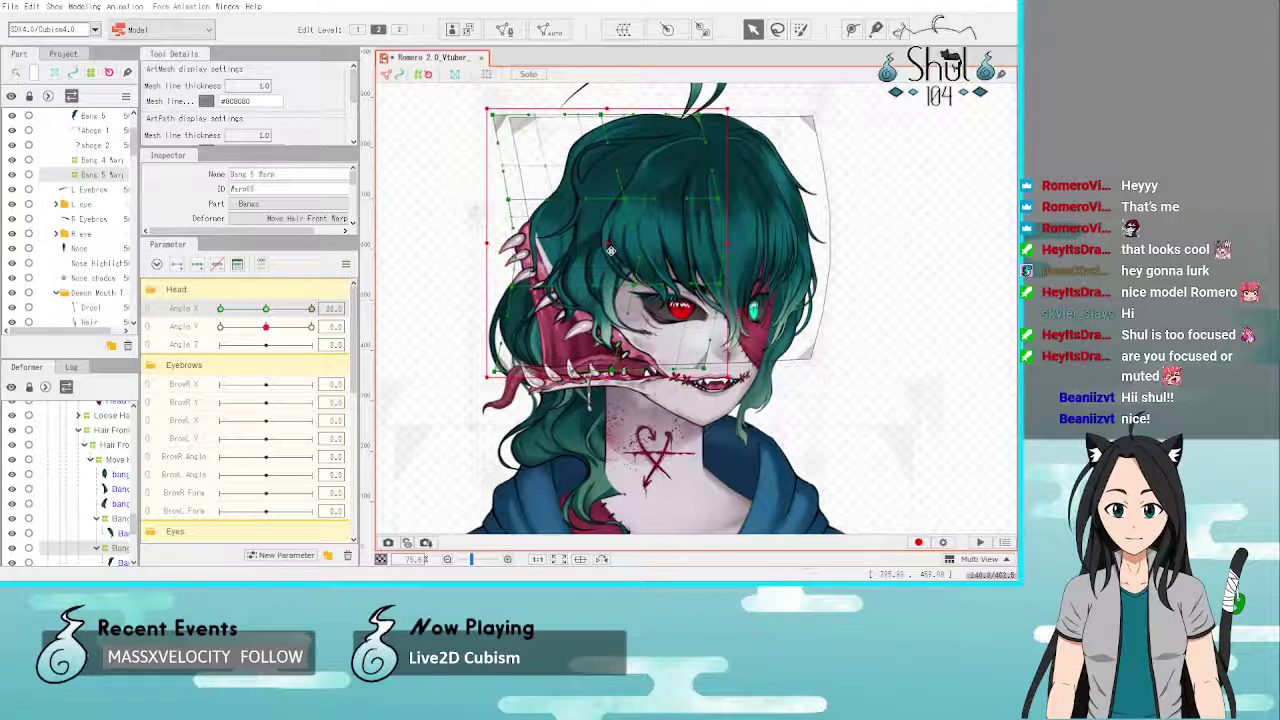
pyautogui.click(971, 323)
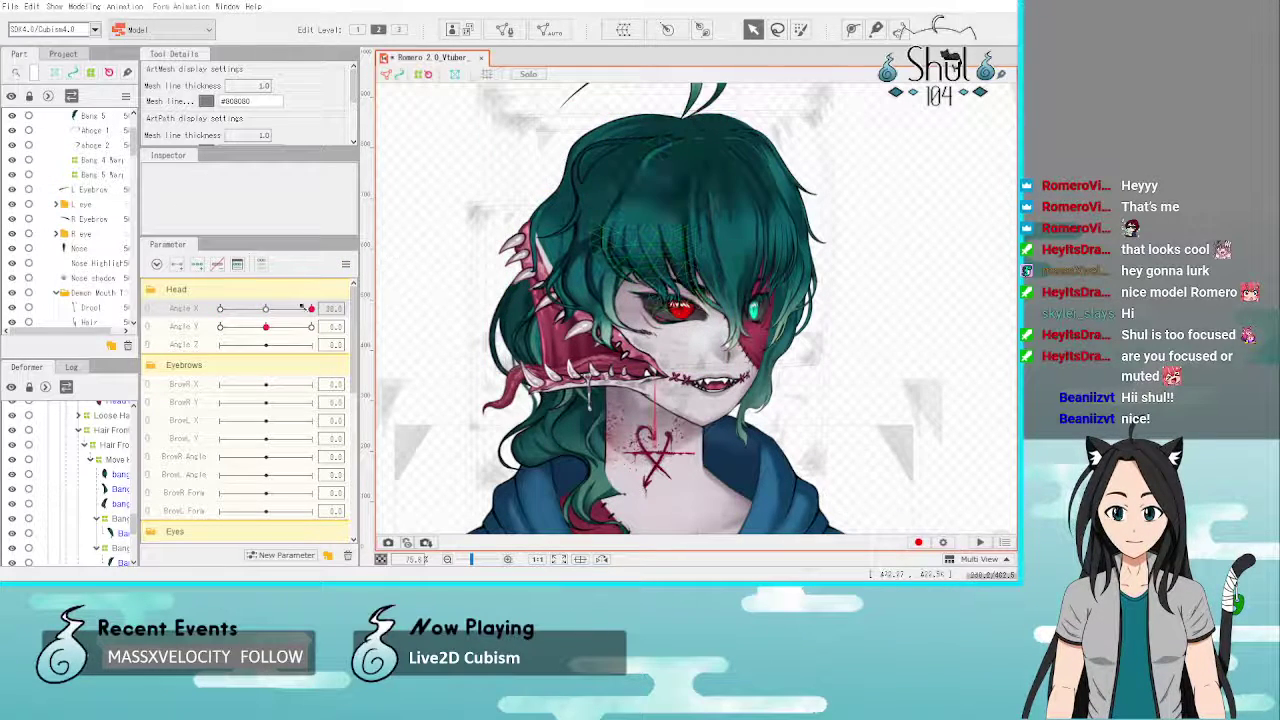
pyautogui.moveTo(312, 309); pyautogui.dragTo(335, 344)
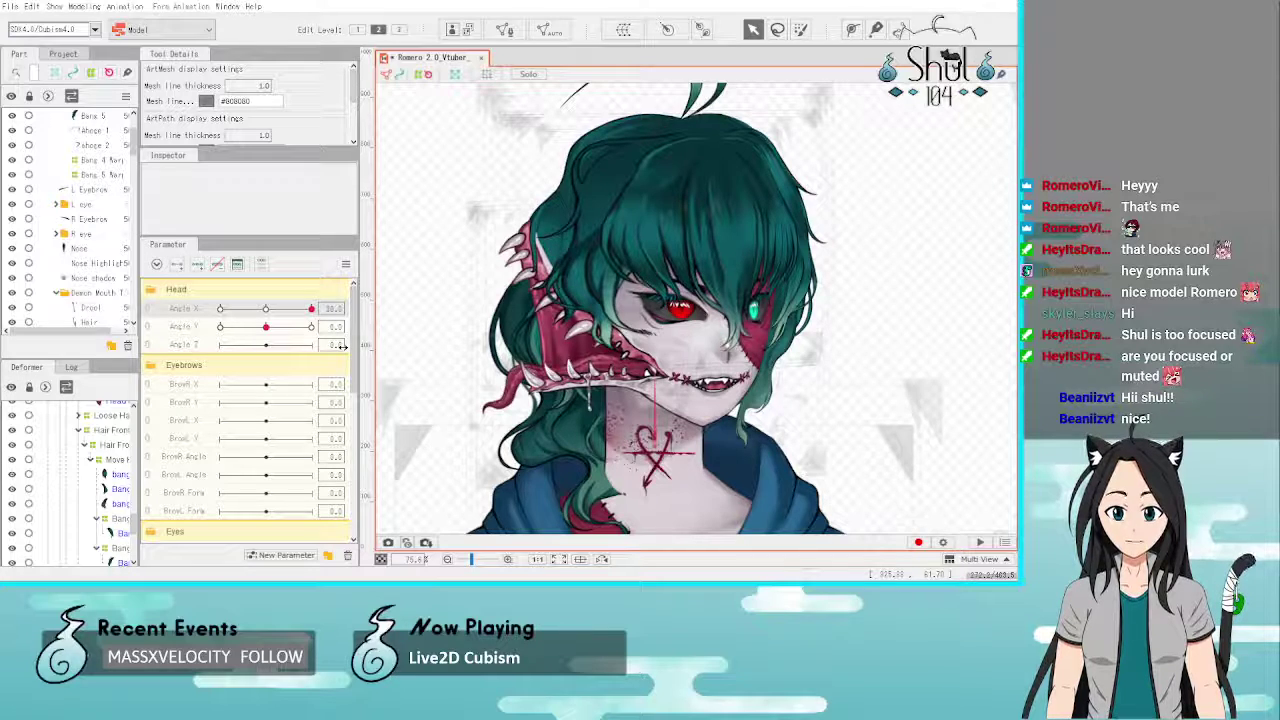
pyautogui.moveTo(311, 308); pyautogui.dragTo(199, 320)
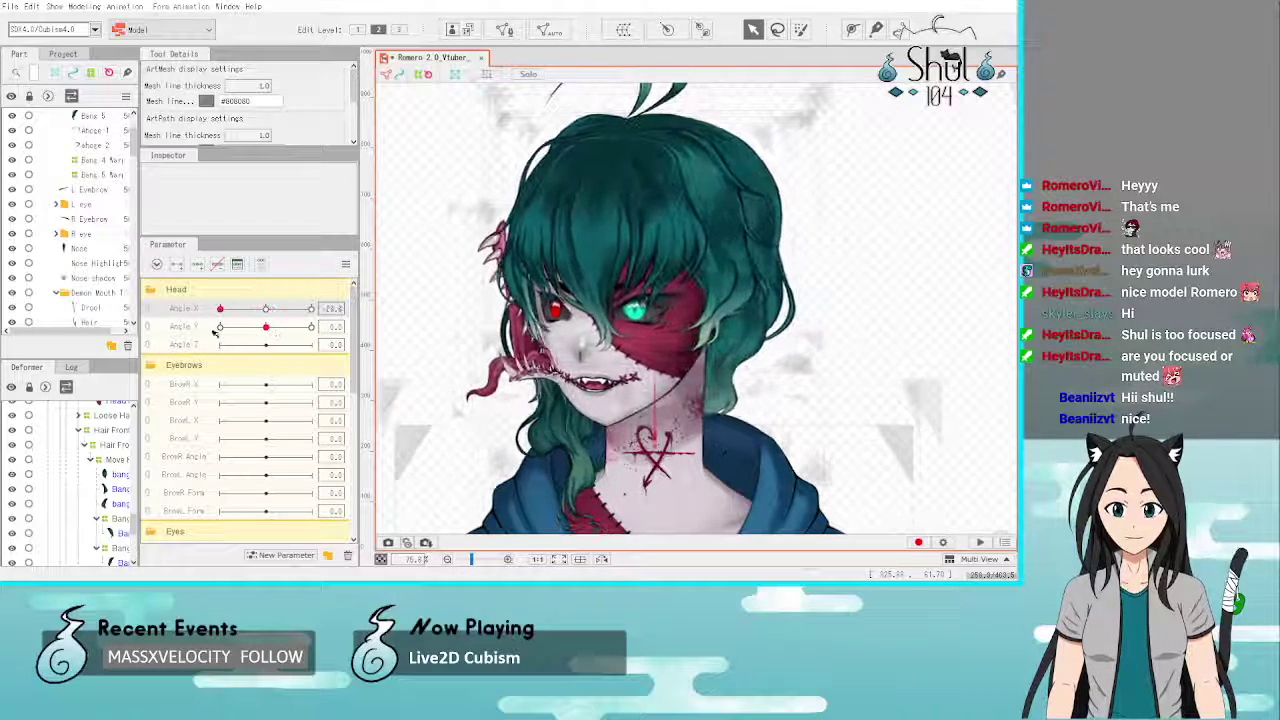
pyautogui.click(512, 287)
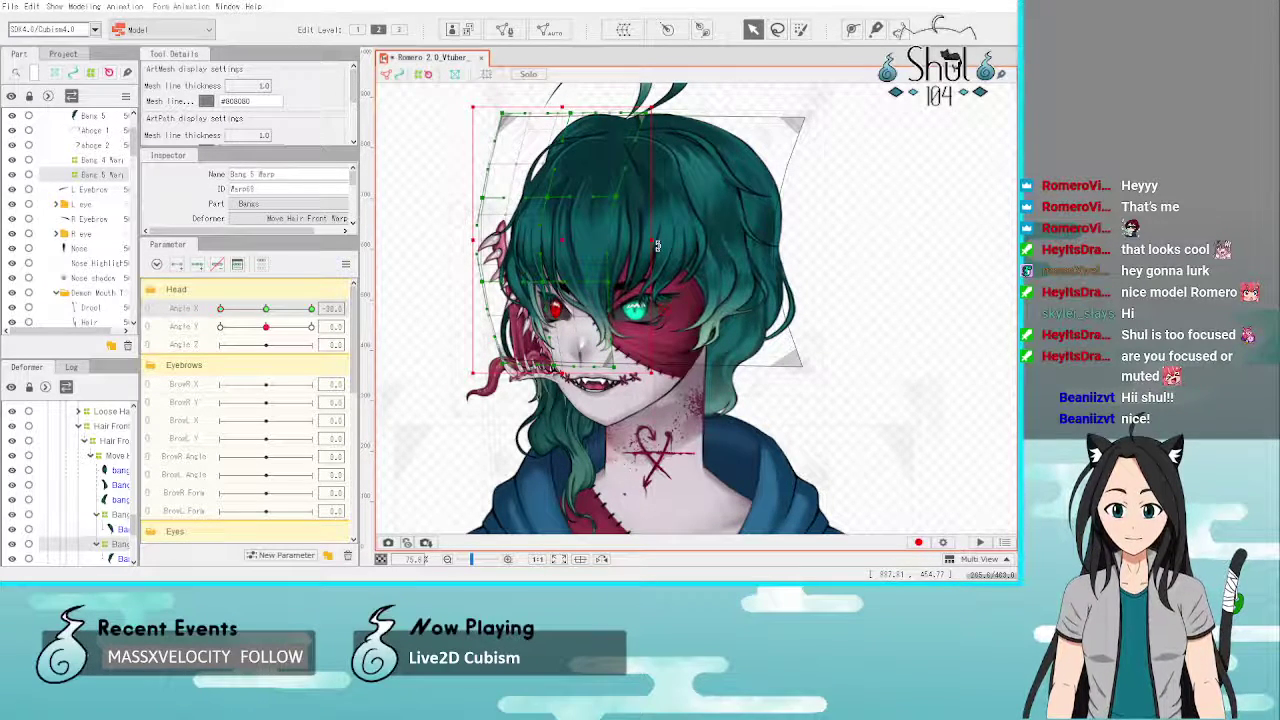
pyautogui.click(948, 282)
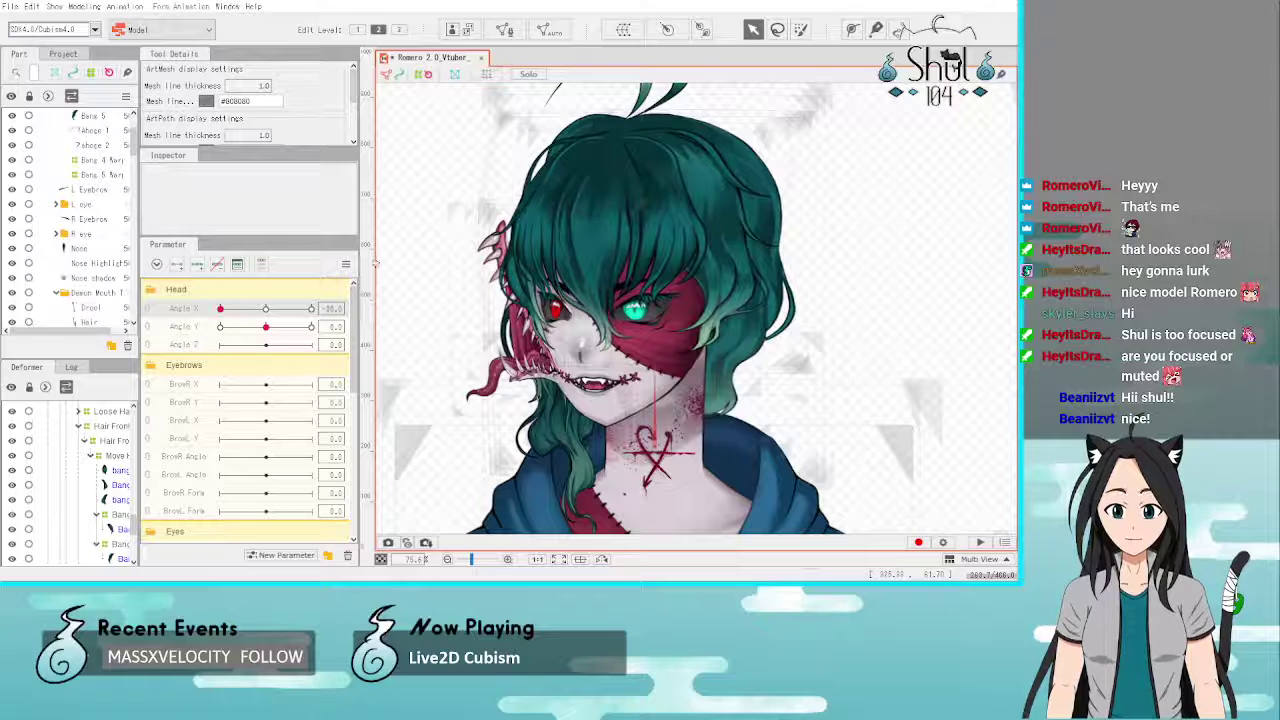
# Step: Create Bang 3 Warp for the bang 3 mesh with Angle X keyforms at -30, 0 and 30, and move its left edge slightly inward at -30
pyautogui.click(600, 206)
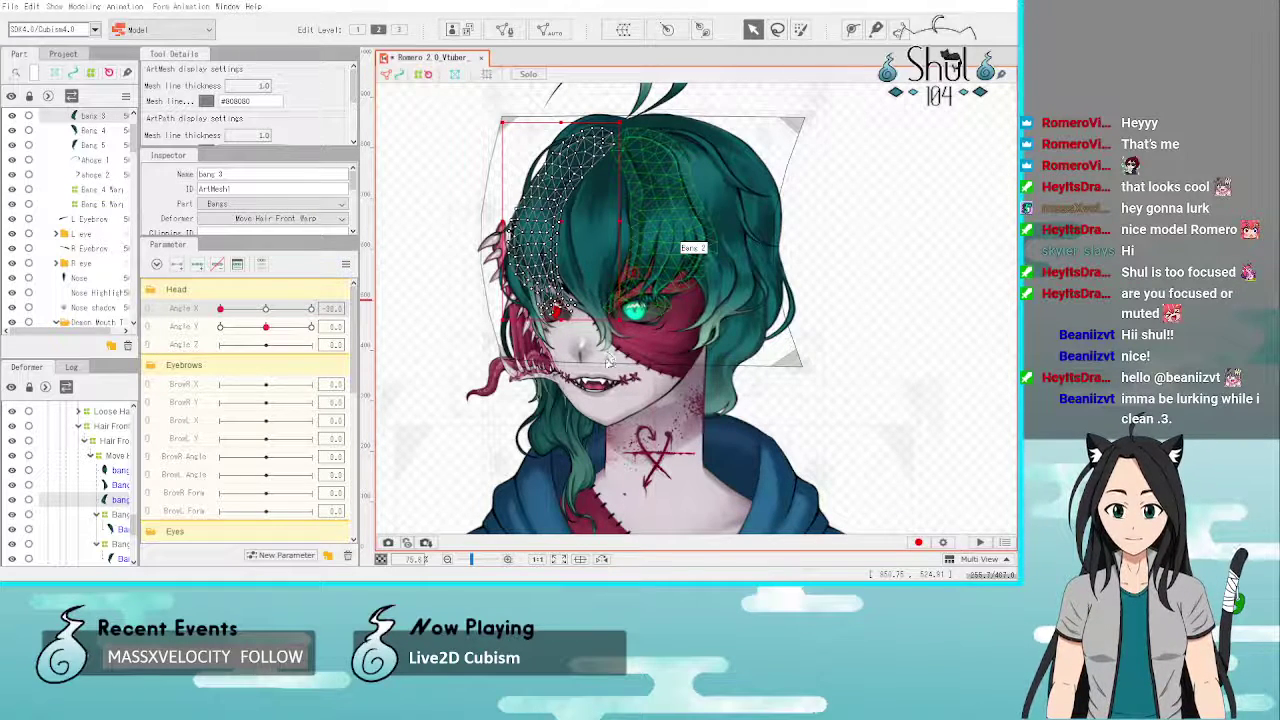
pyautogui.click(691, 521)
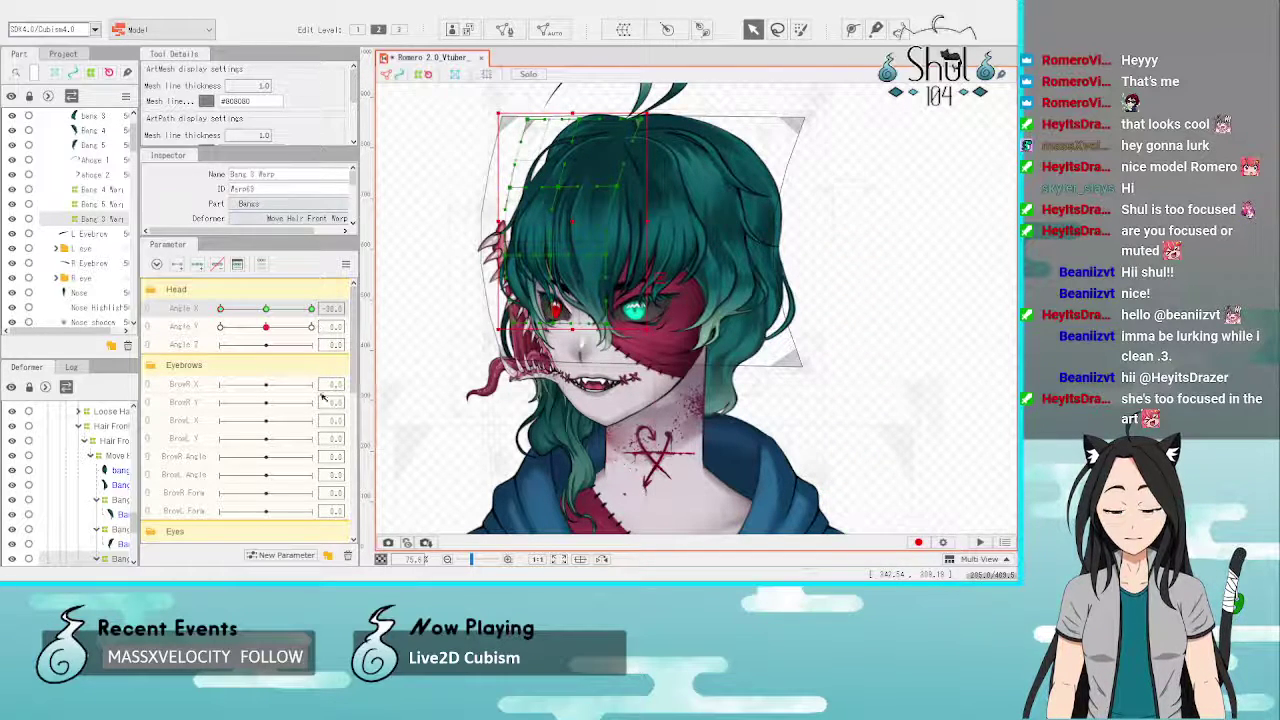
pyautogui.moveTo(498, 222); pyautogui.dragTo(506, 222)
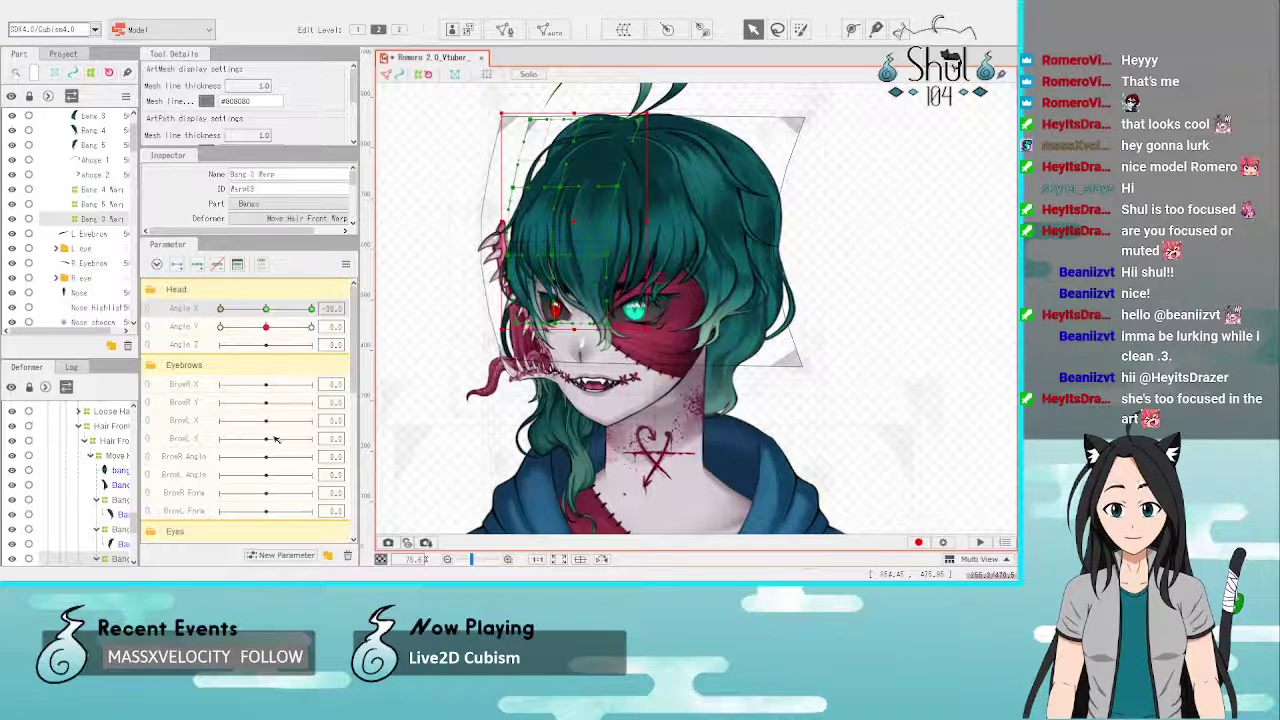
# Step: Fine-tune Bang 3 Warp's left side at Angle X 30 and sweep the parameter to -30 to check the bangs
pyautogui.moveTo(221, 308); pyautogui.dragTo(466, 295)
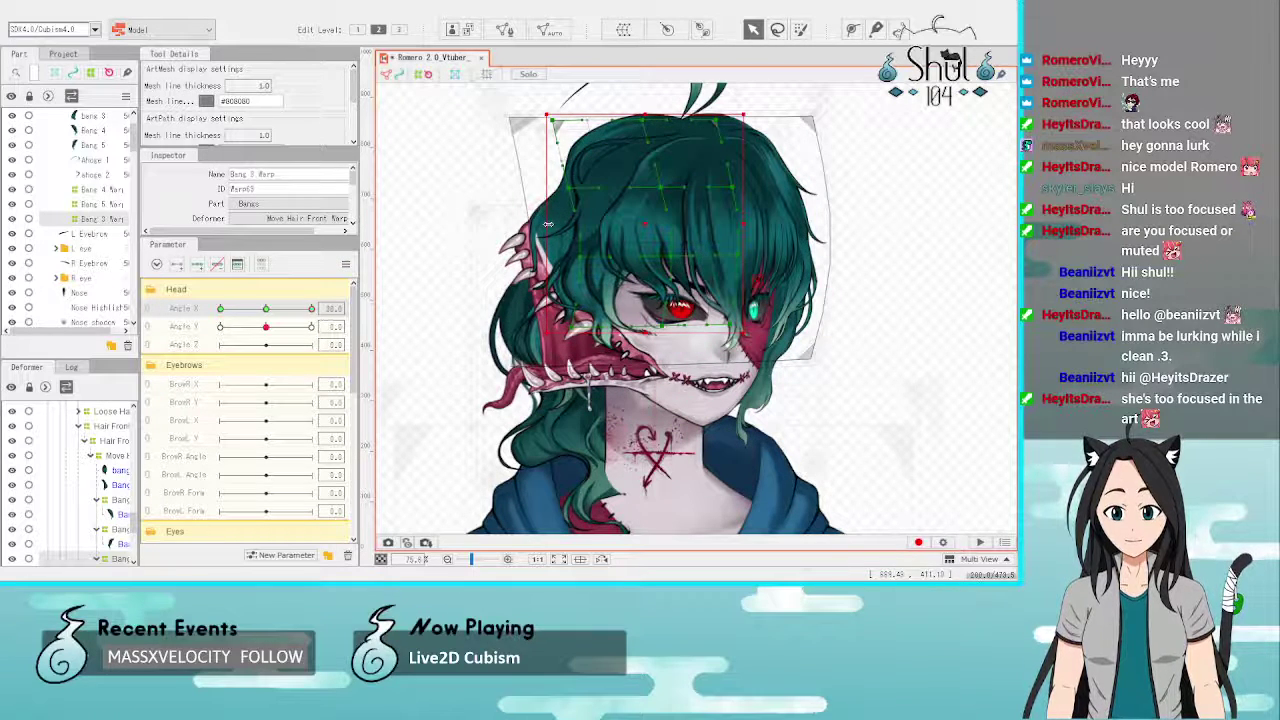
pyautogui.moveTo(550, 224); pyautogui.dragTo(543, 224)
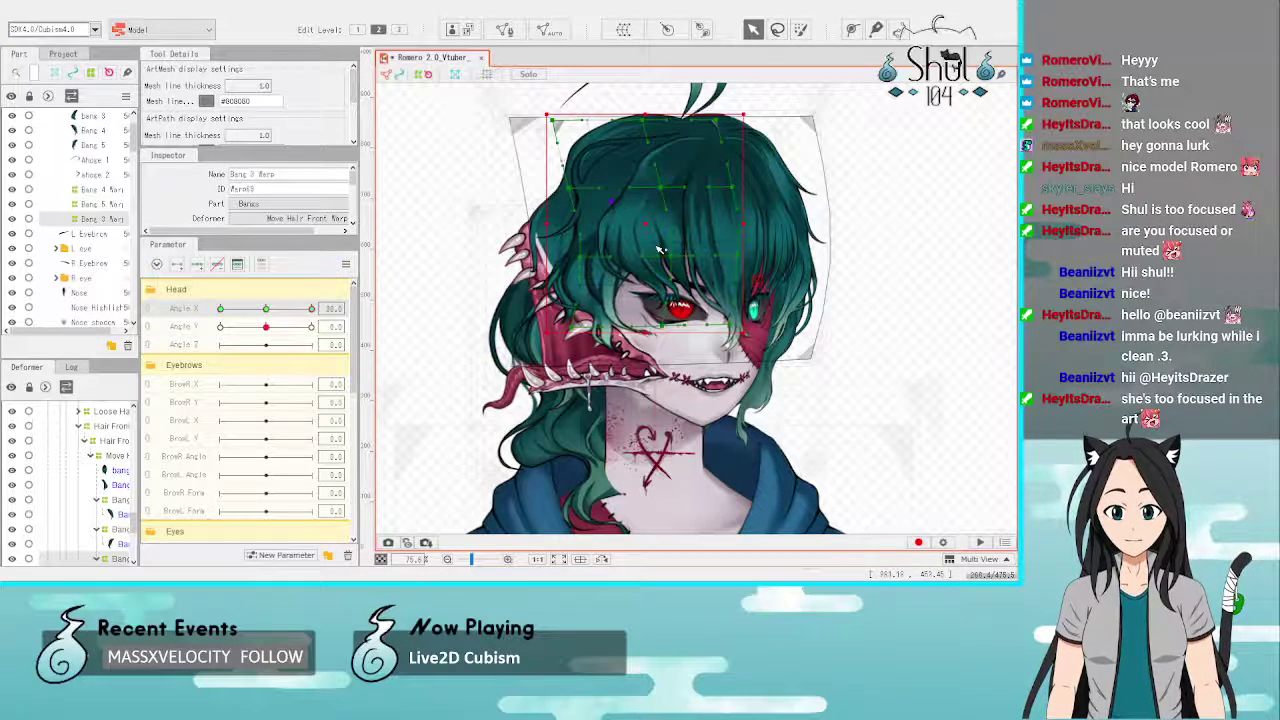
pyautogui.moveTo(660, 252); pyautogui.dragTo(624, 286)
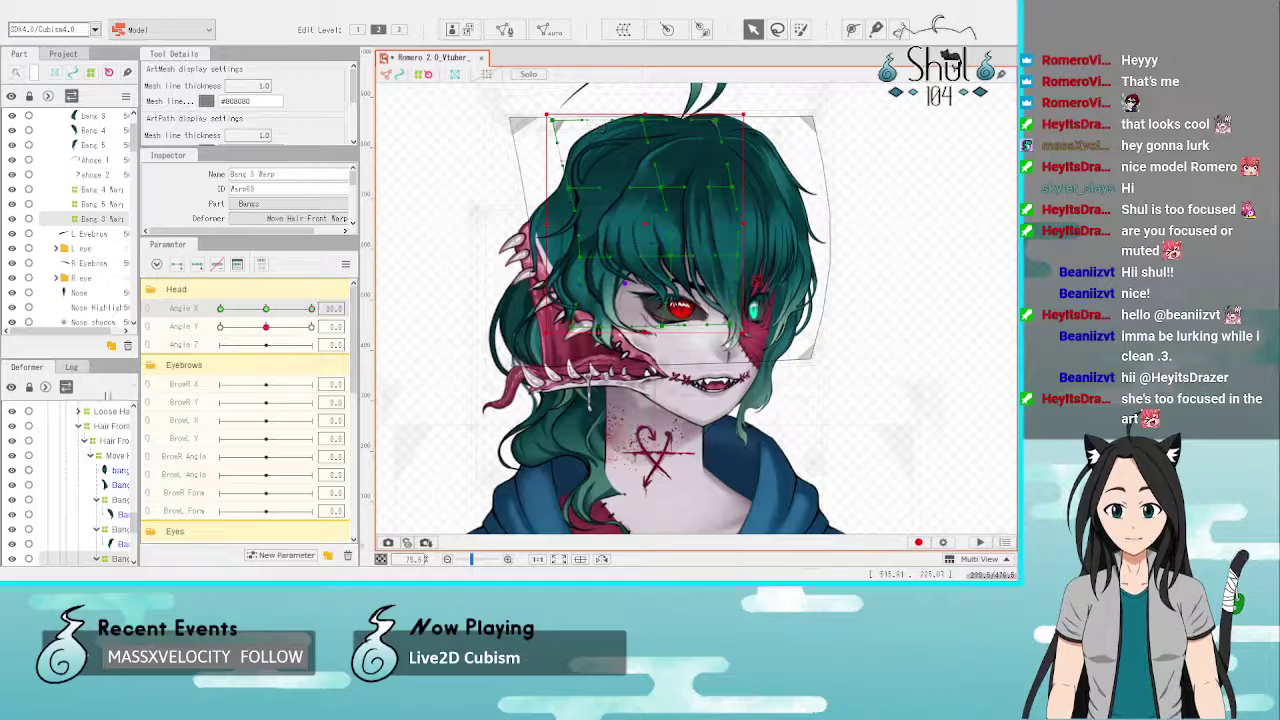
pyautogui.moveTo(311, 309); pyautogui.dragTo(322, 344)
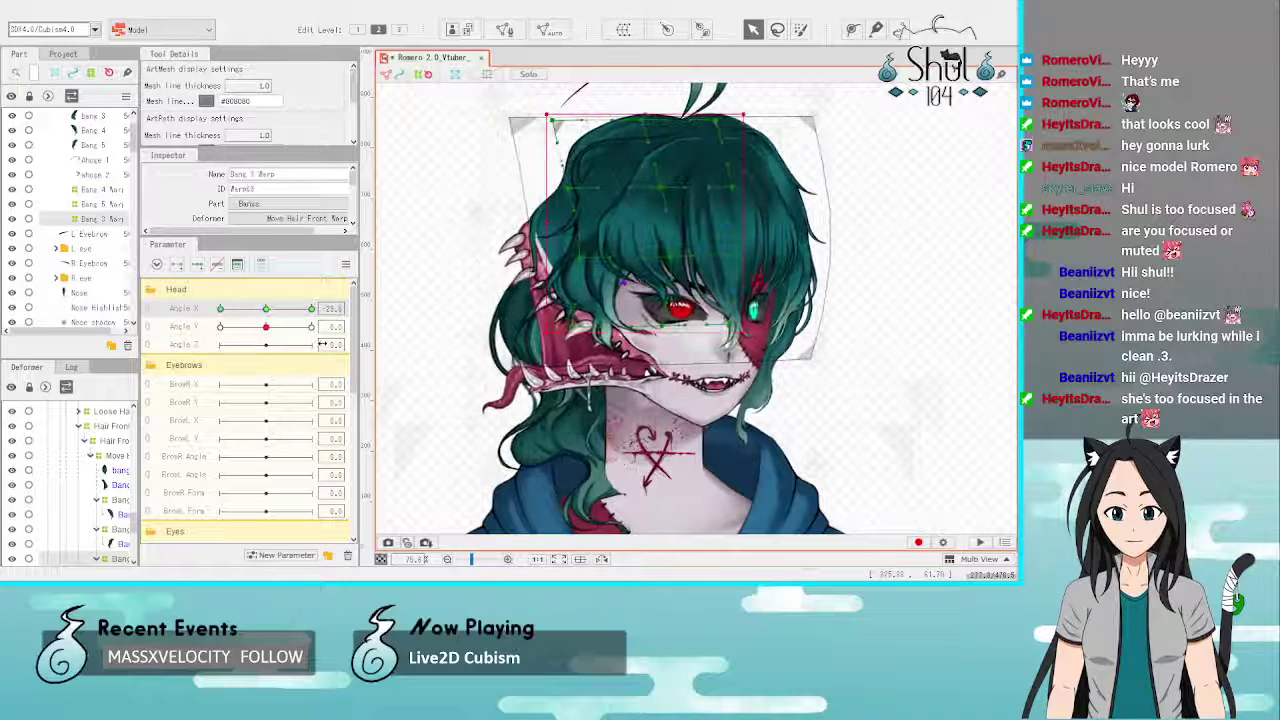
pyautogui.moveTo(648, 228); pyautogui.dragTo(649, 227)
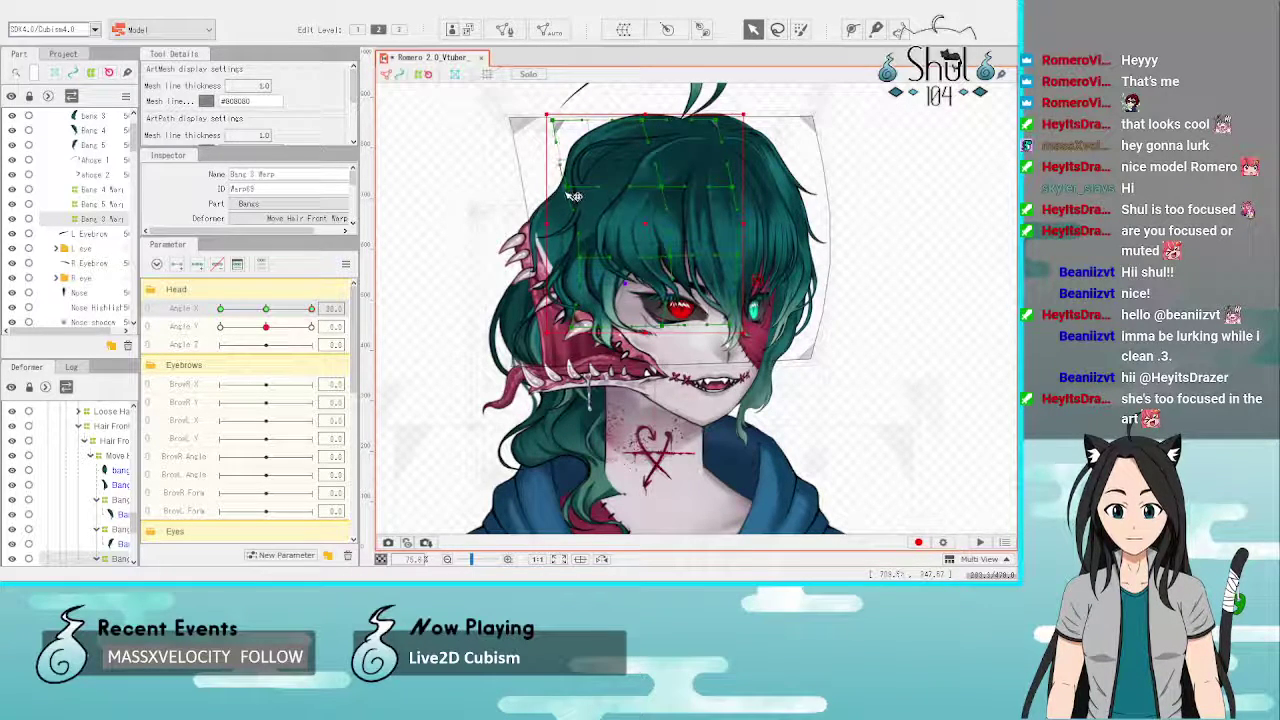
pyautogui.click(922, 376)
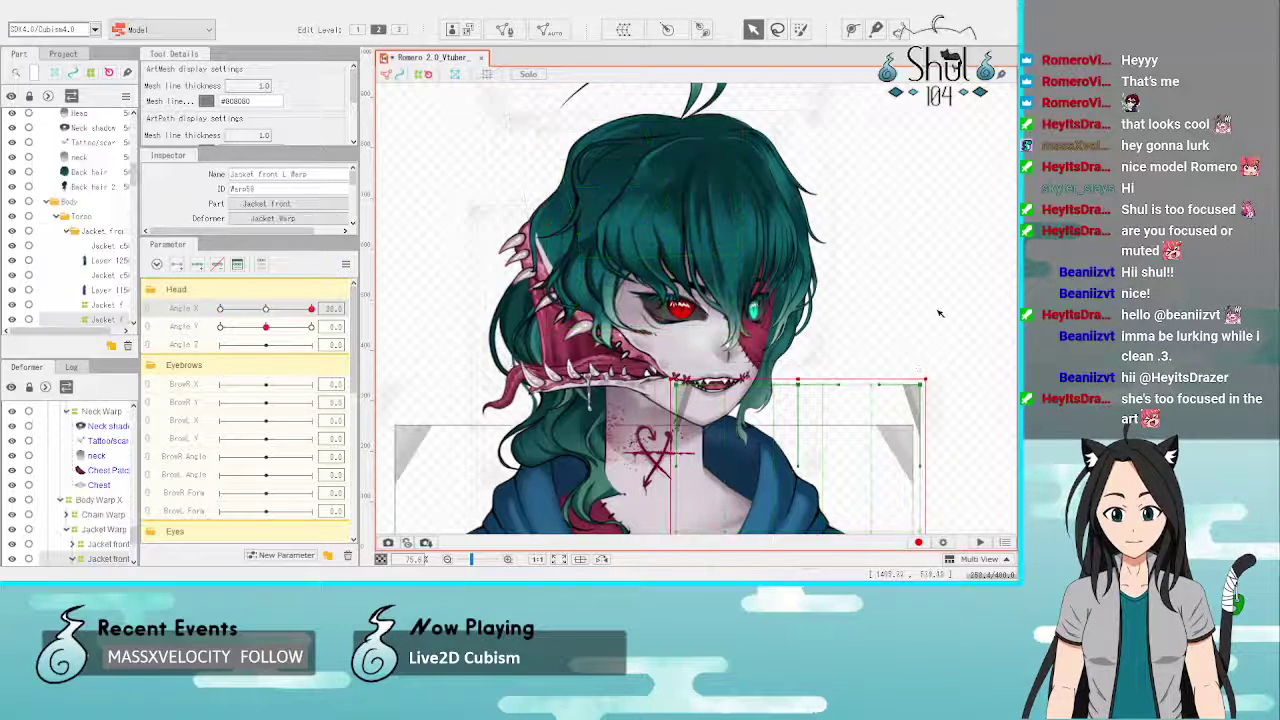
pyautogui.click(939, 311)
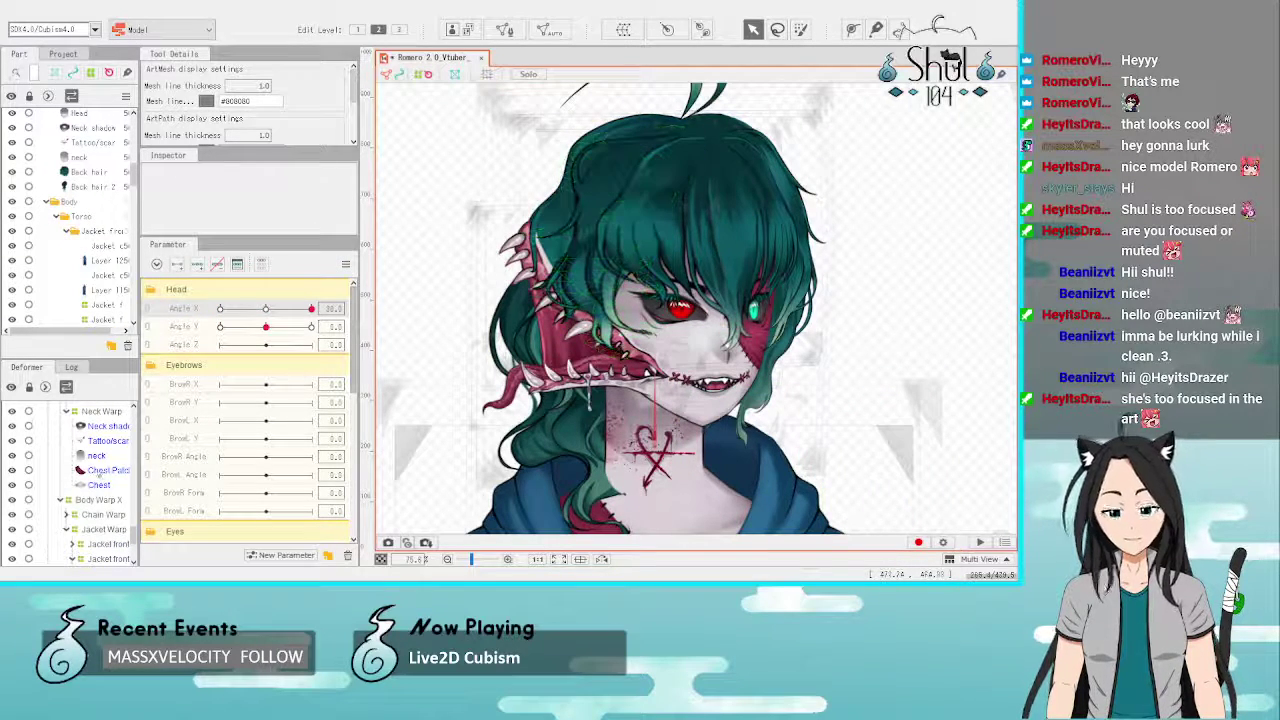
pyautogui.moveTo(311, 308); pyautogui.dragTo(165, 317)
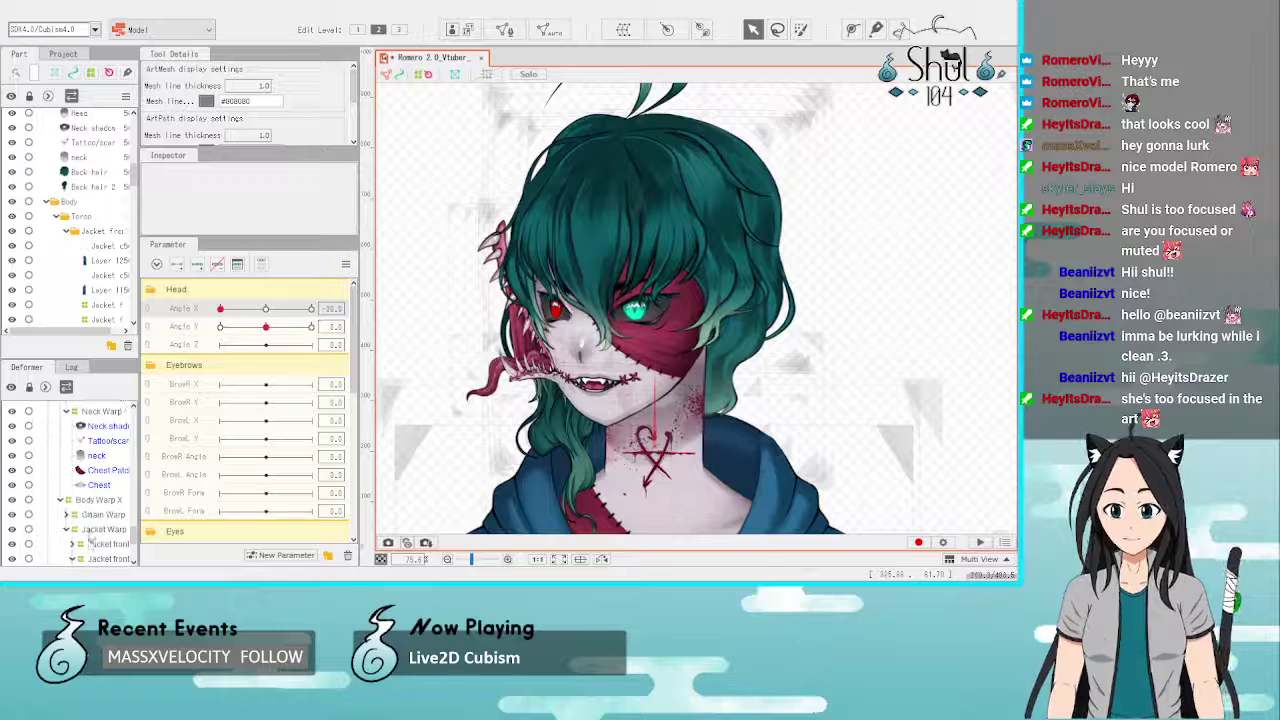
# Step: Create Bang 1 Warp for the bang 1 mesh with Angle X keyforms at -30, 0 and 30, and move its left edge slightly outward at -30
pyautogui.click(598, 234)
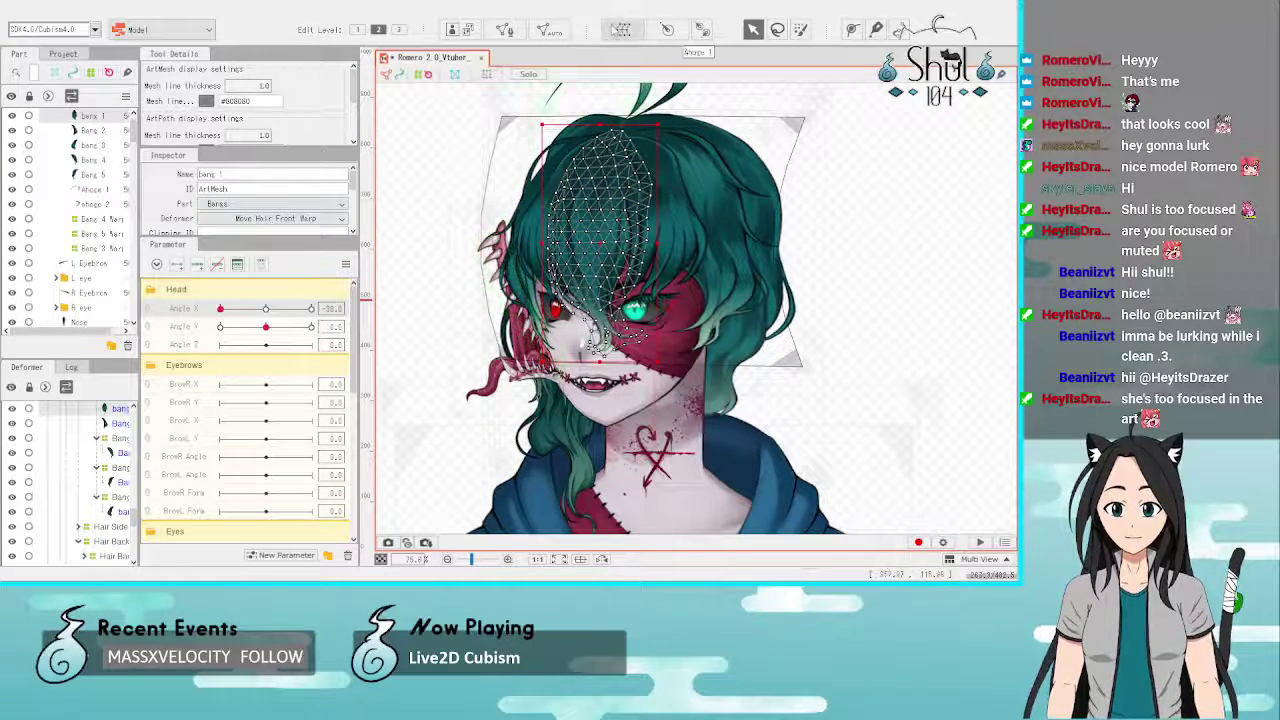
pyautogui.click(619, 29)
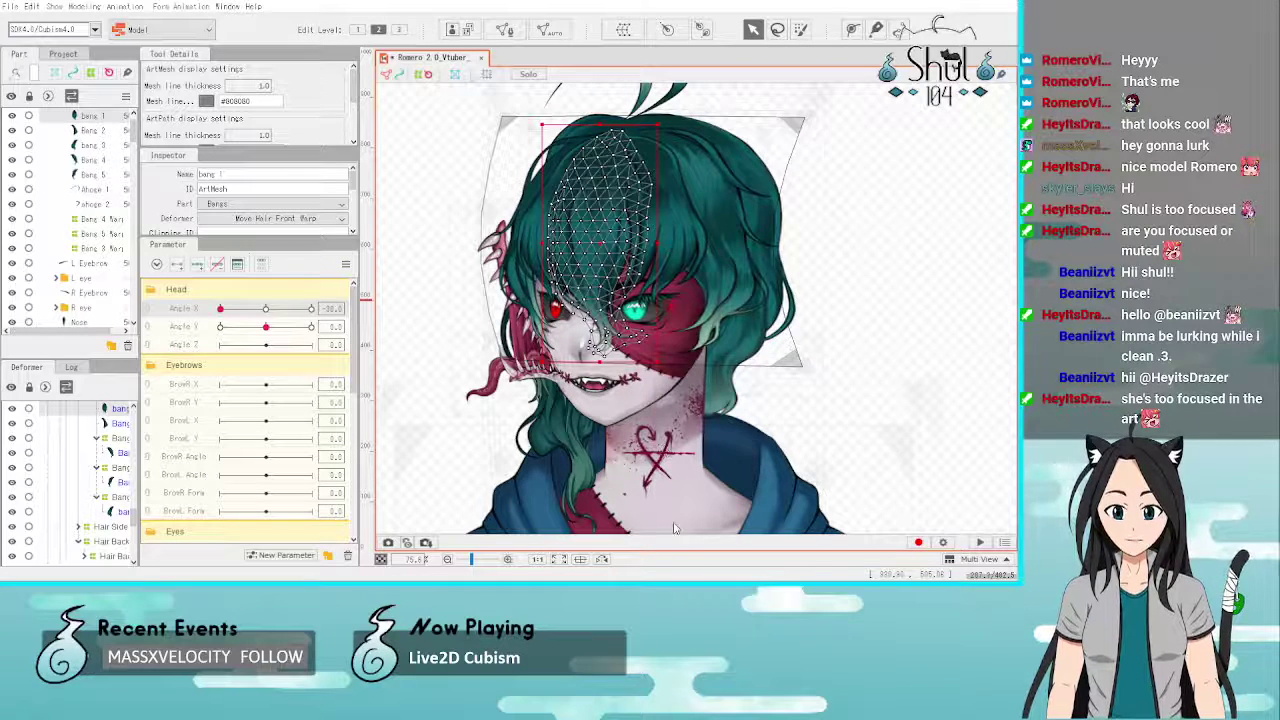
pyautogui.click(112, 511)
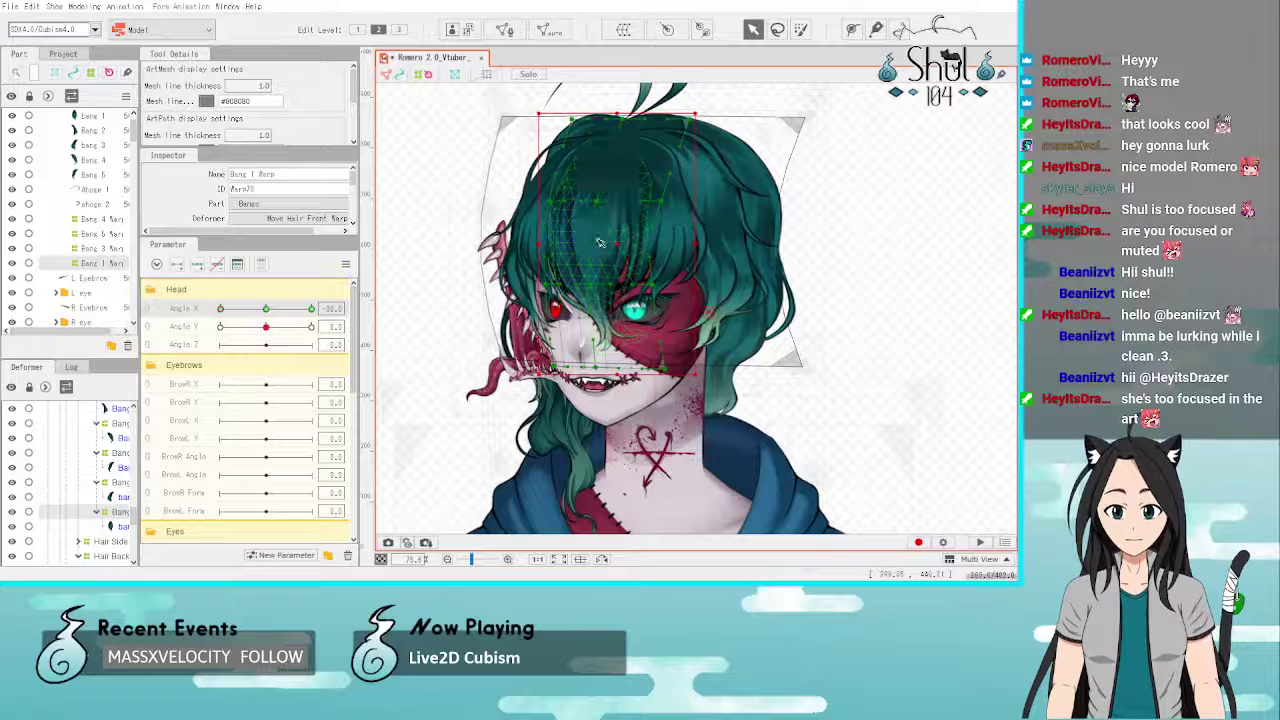
pyautogui.moveTo(540, 248); pyautogui.dragTo(534, 250)
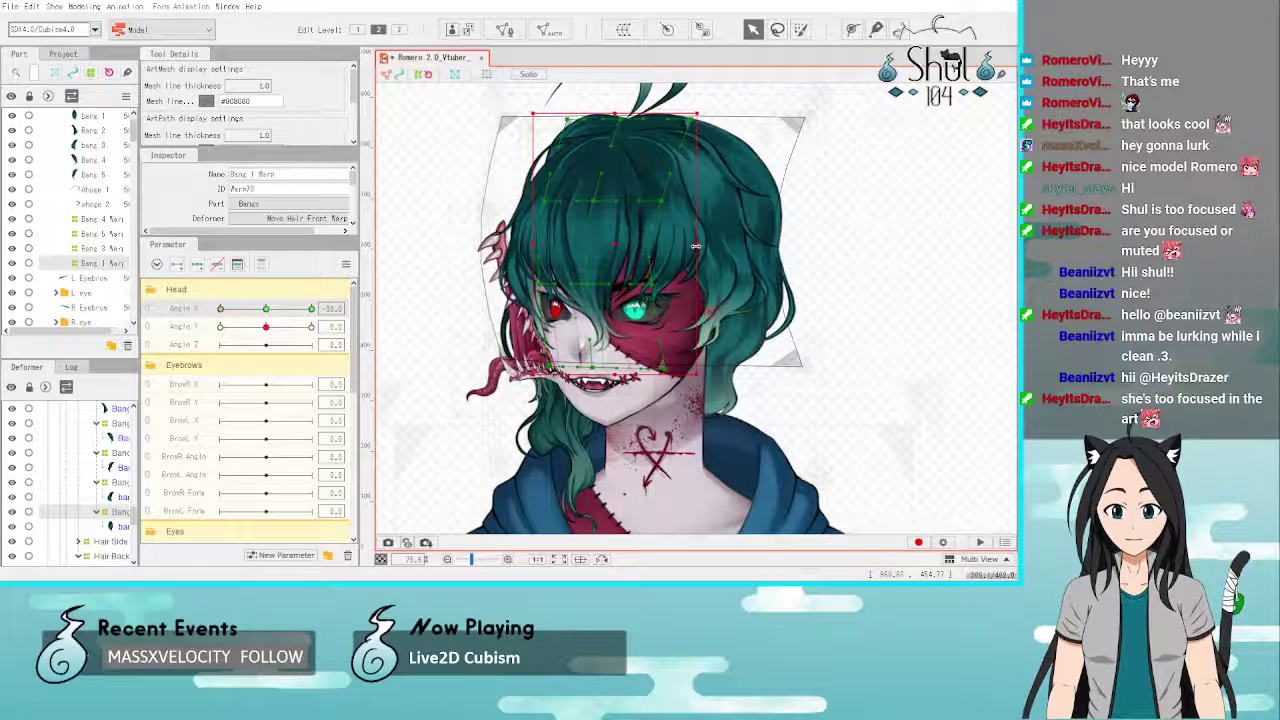
pyautogui.click(958, 395)
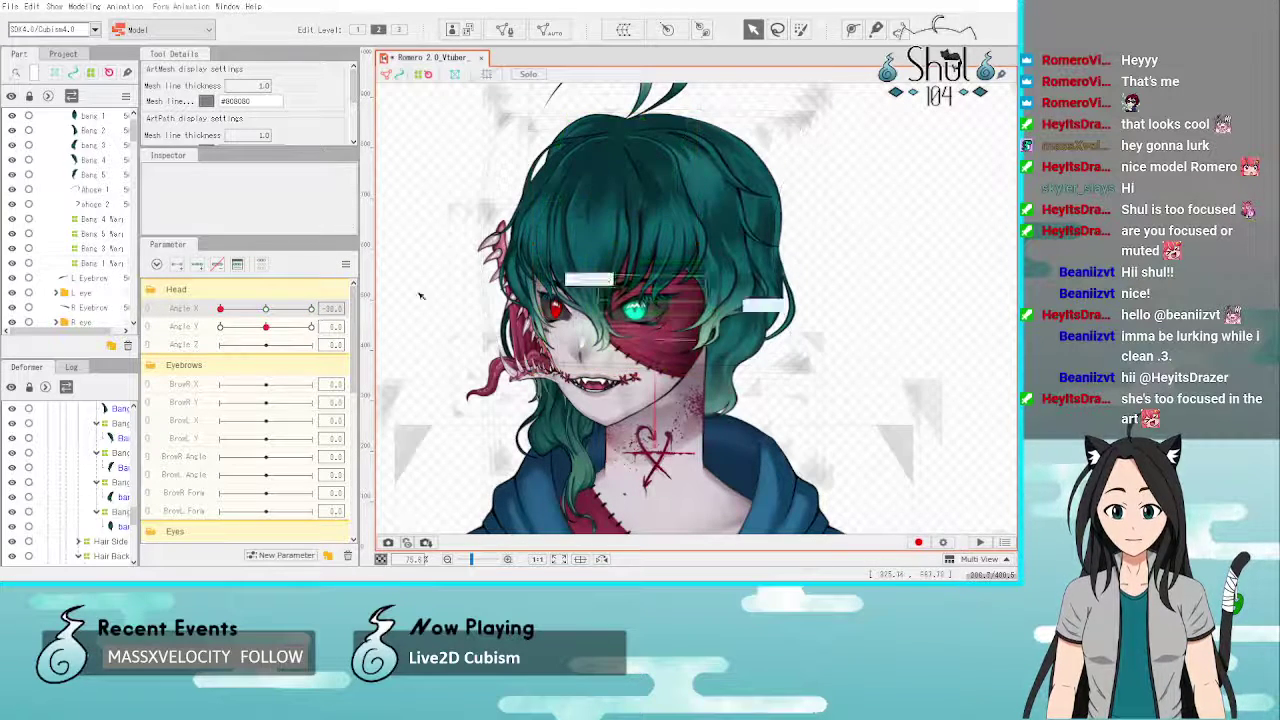
# Step: Set Angle X to 30 and widen the Bang 1 Warp deformer slightly toward the demon-mouth side of the head
pyautogui.moveTo(220, 308)
pyautogui.mouseDown()
pyautogui.moveTo(266, 311)
pyautogui.moveTo(209, 313)
pyautogui.moveTo(312, 309)
pyautogui.mouseUp()
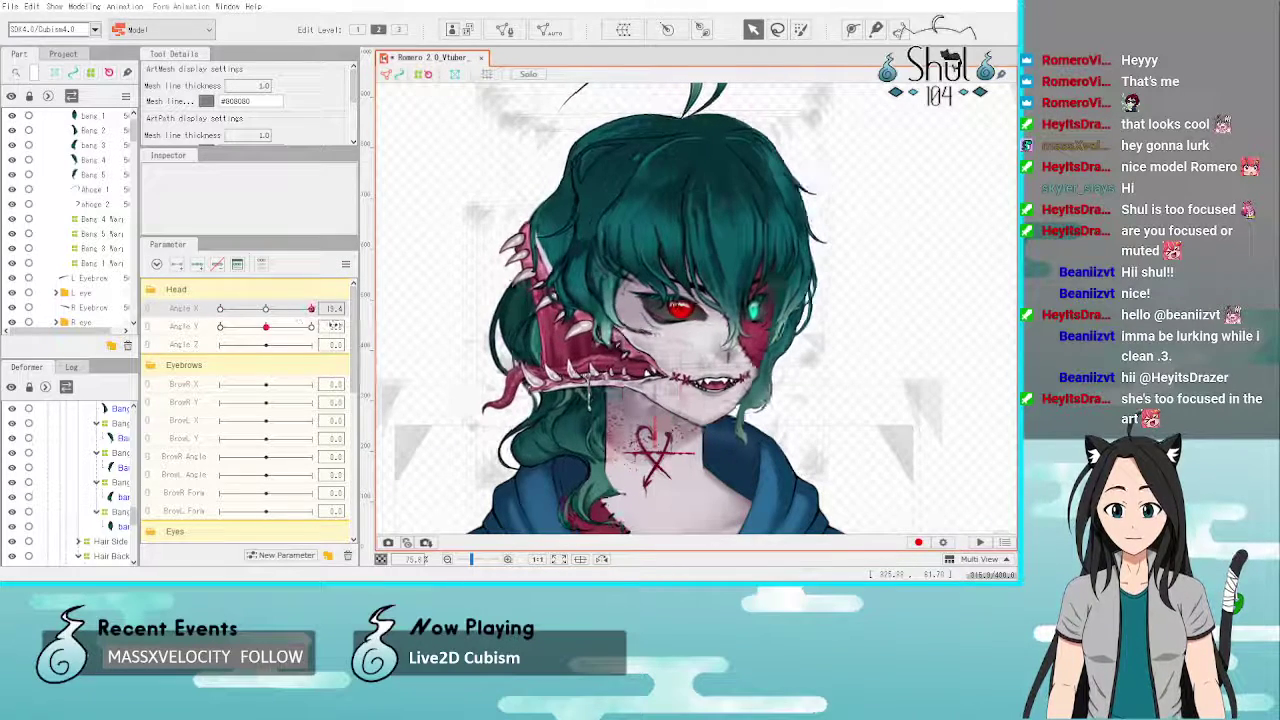
pyautogui.click(115, 512)
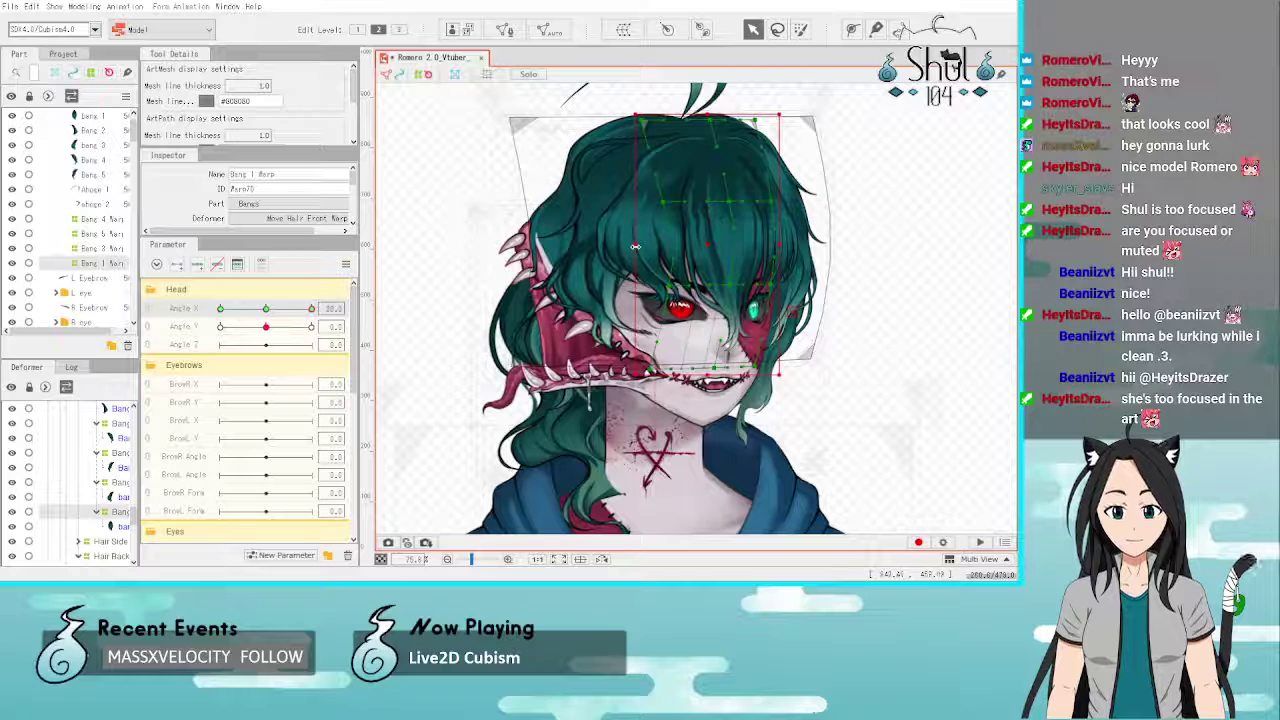
pyautogui.moveTo(635, 247); pyautogui.dragTo(630, 247)
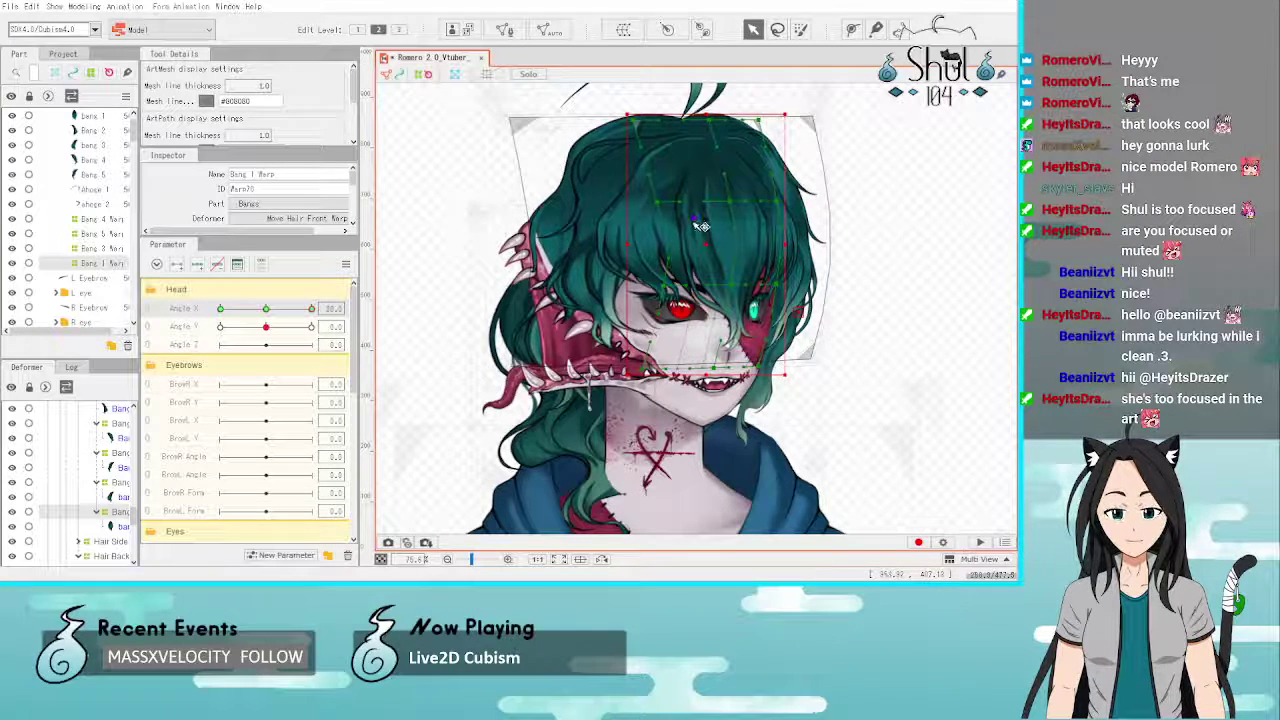
pyautogui.scroll(3, 672, 255)
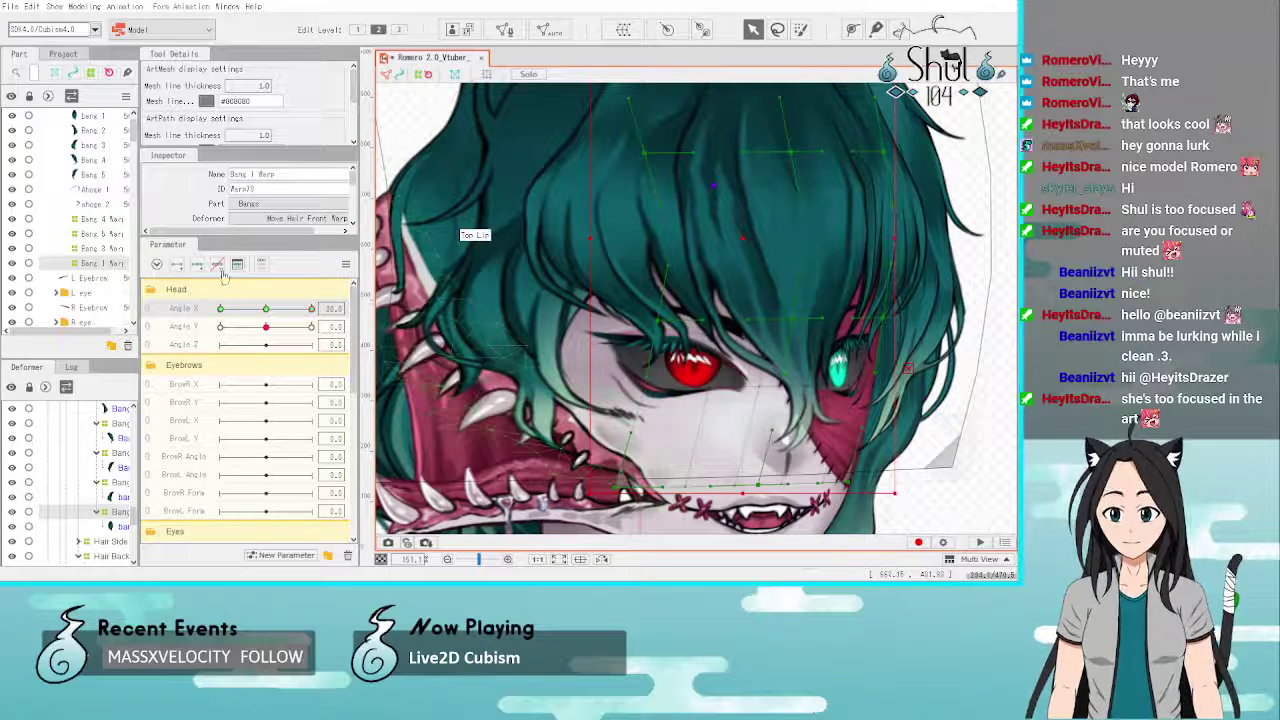
pyautogui.scroll(-3, 252, 204)
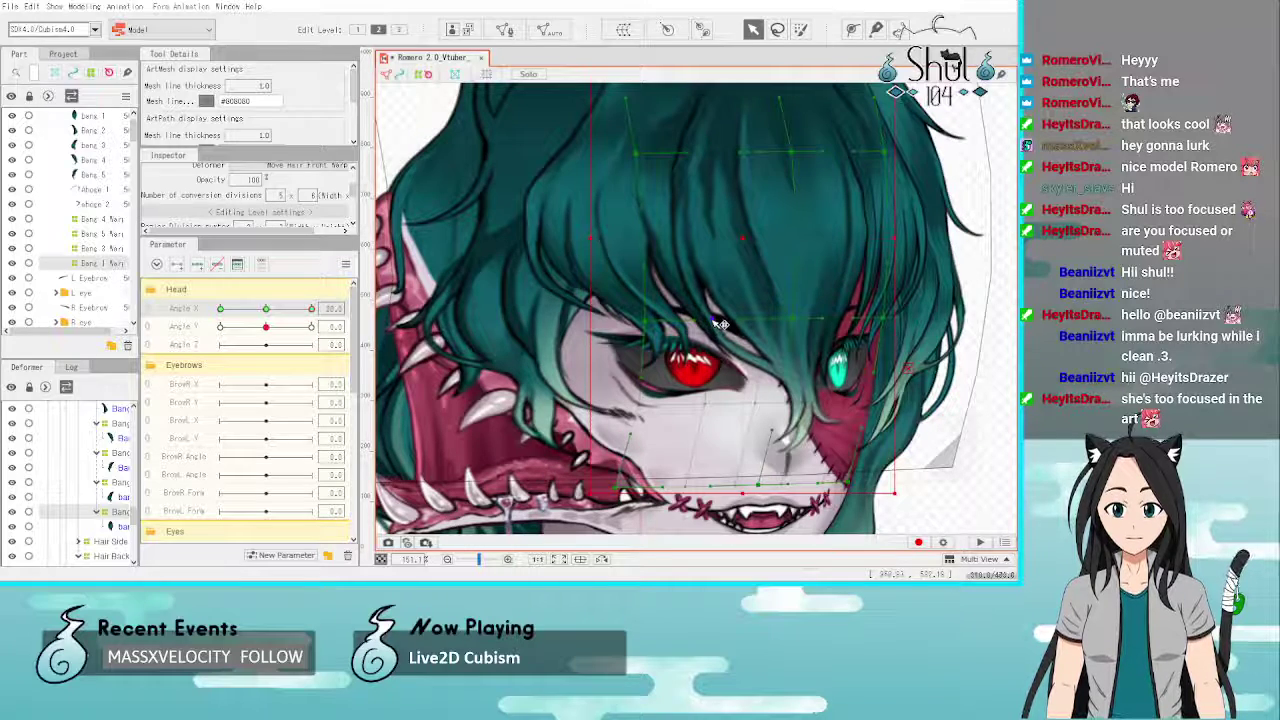
pyautogui.scroll(-2, 720, 320)
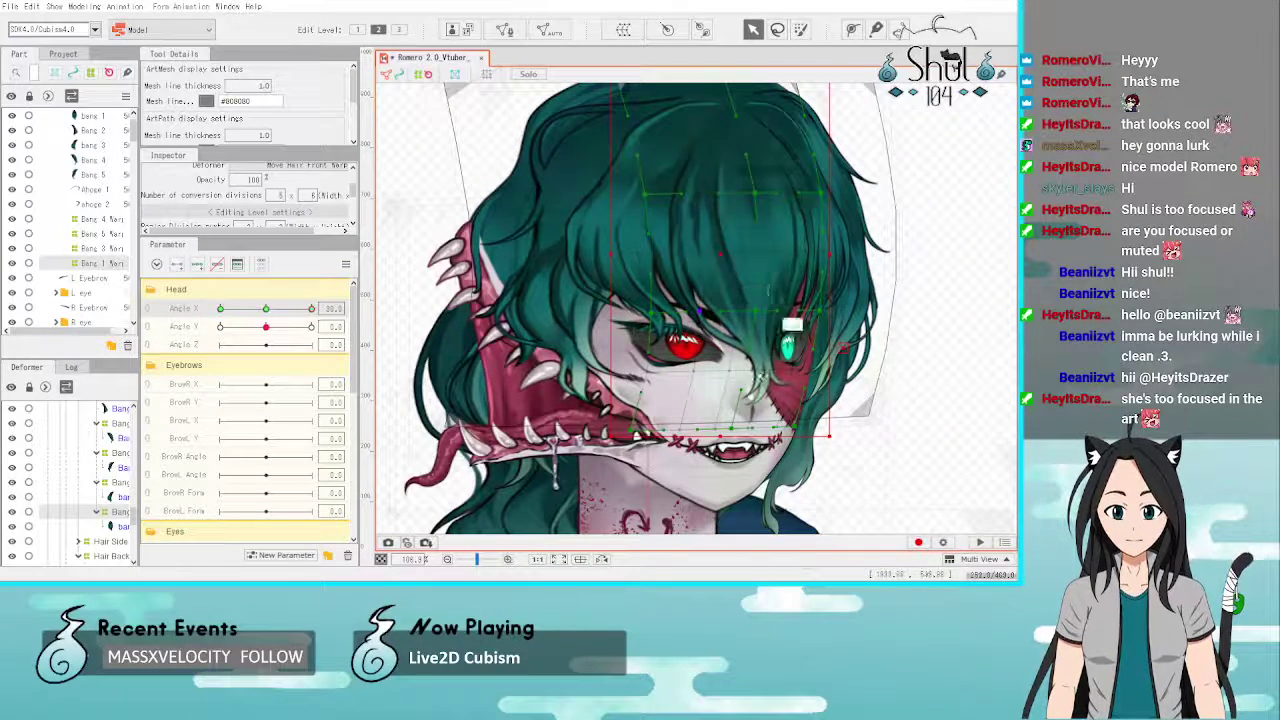
pyautogui.scroll(2, 790, 385)
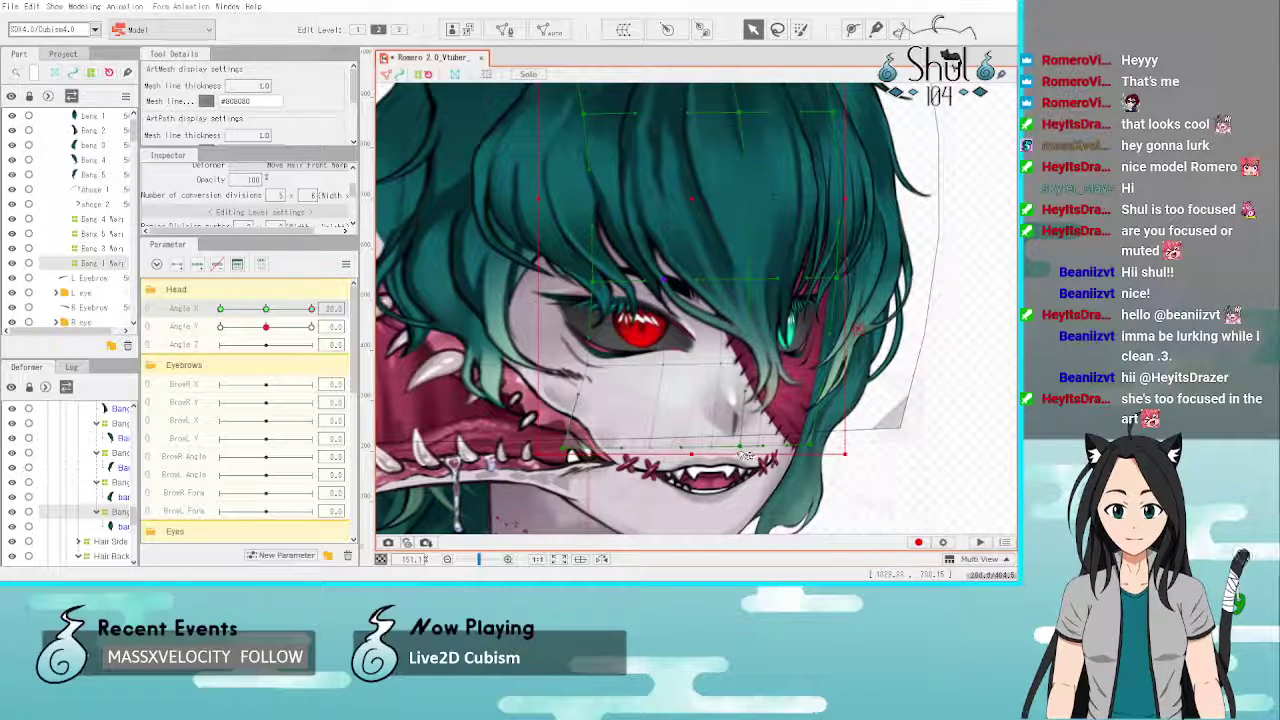
pyautogui.scroll(-4, 745, 330)
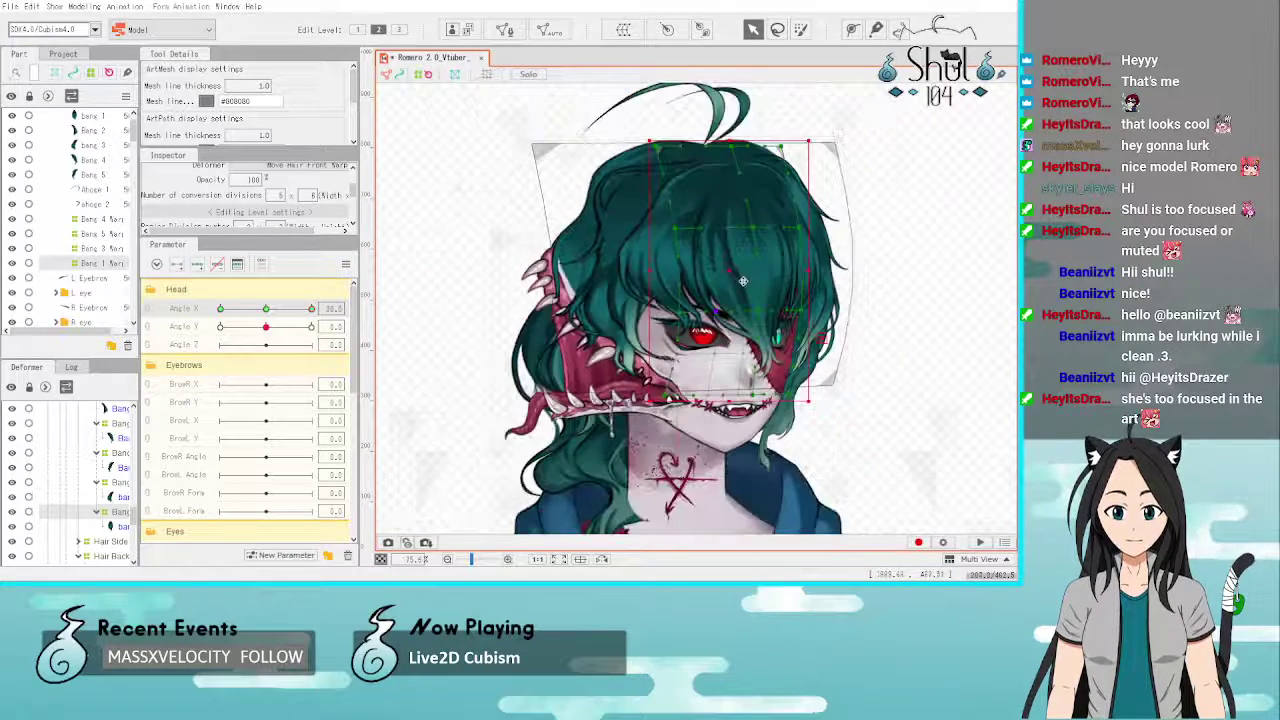
pyautogui.click(957, 395)
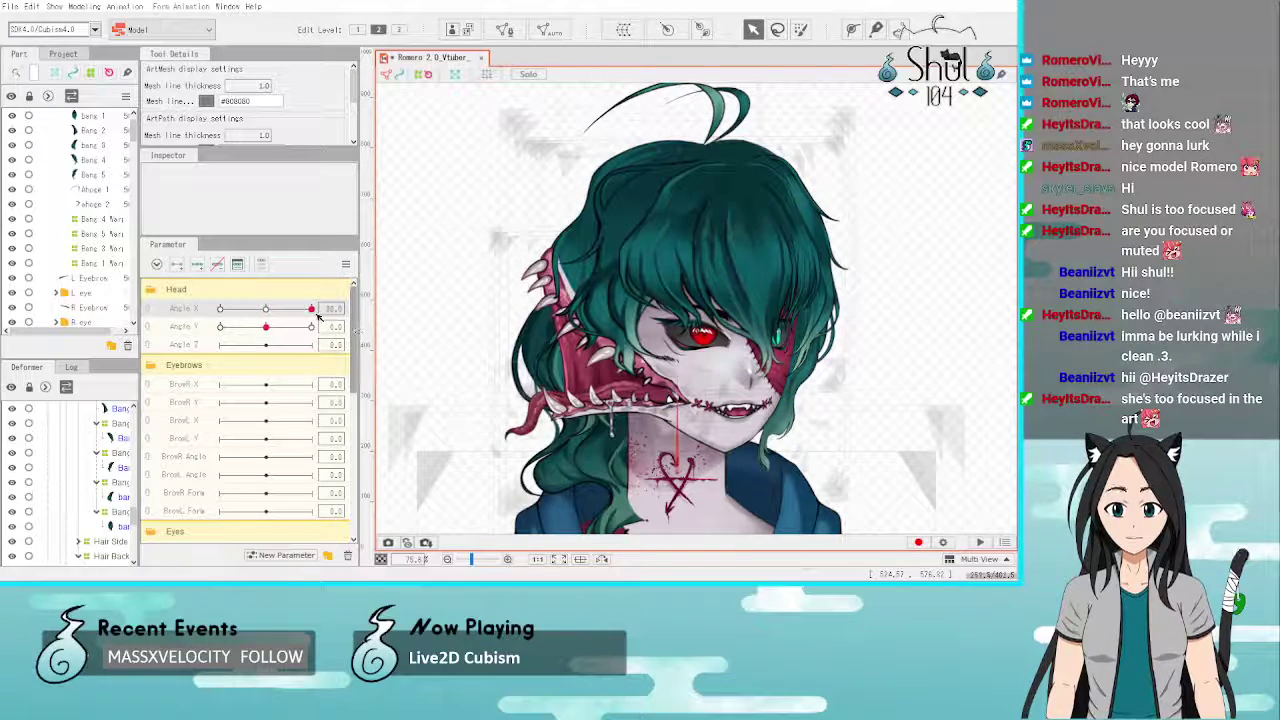
# Step: At Angle X -30, create a warp deformer named Bang 2 Warp around Bang 2 and give it three Angle X keys
pyautogui.moveTo(318, 312)
pyautogui.mouseDown()
pyautogui.moveTo(290, 308)
pyautogui.moveTo(323, 303)
pyautogui.mouseUp()
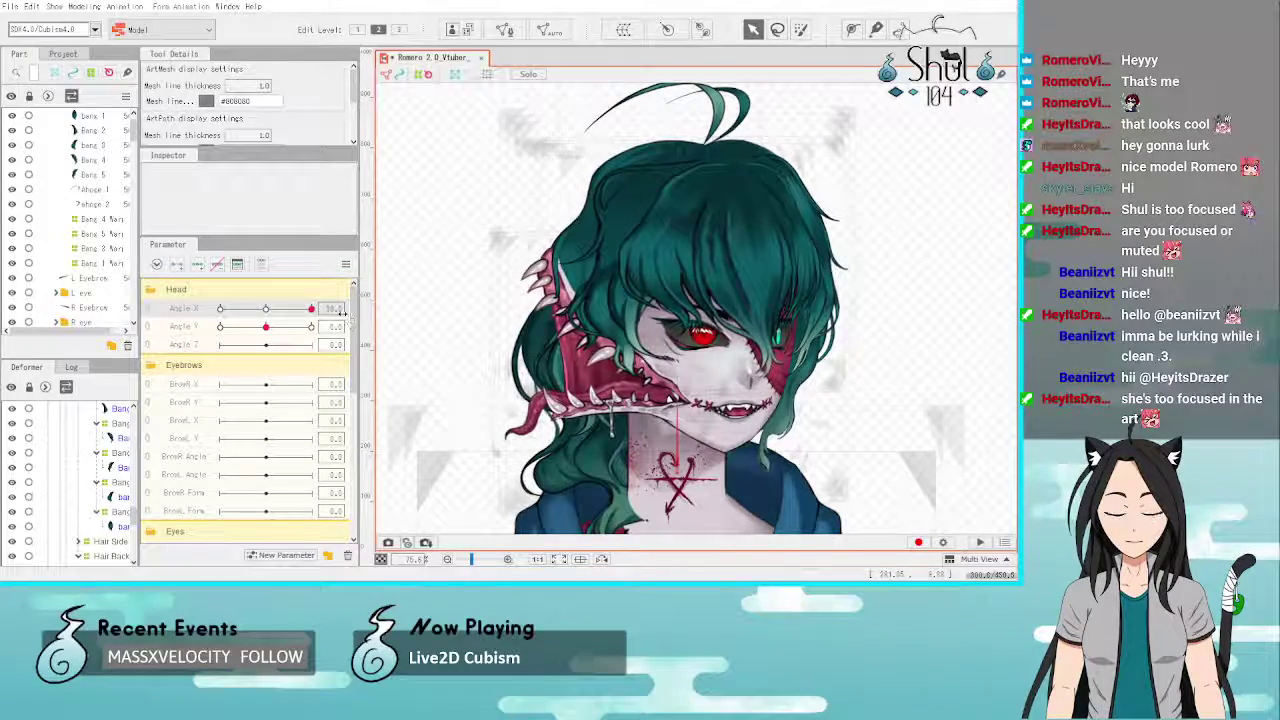
pyautogui.moveTo(342, 312); pyautogui.dragTo(311, 308)
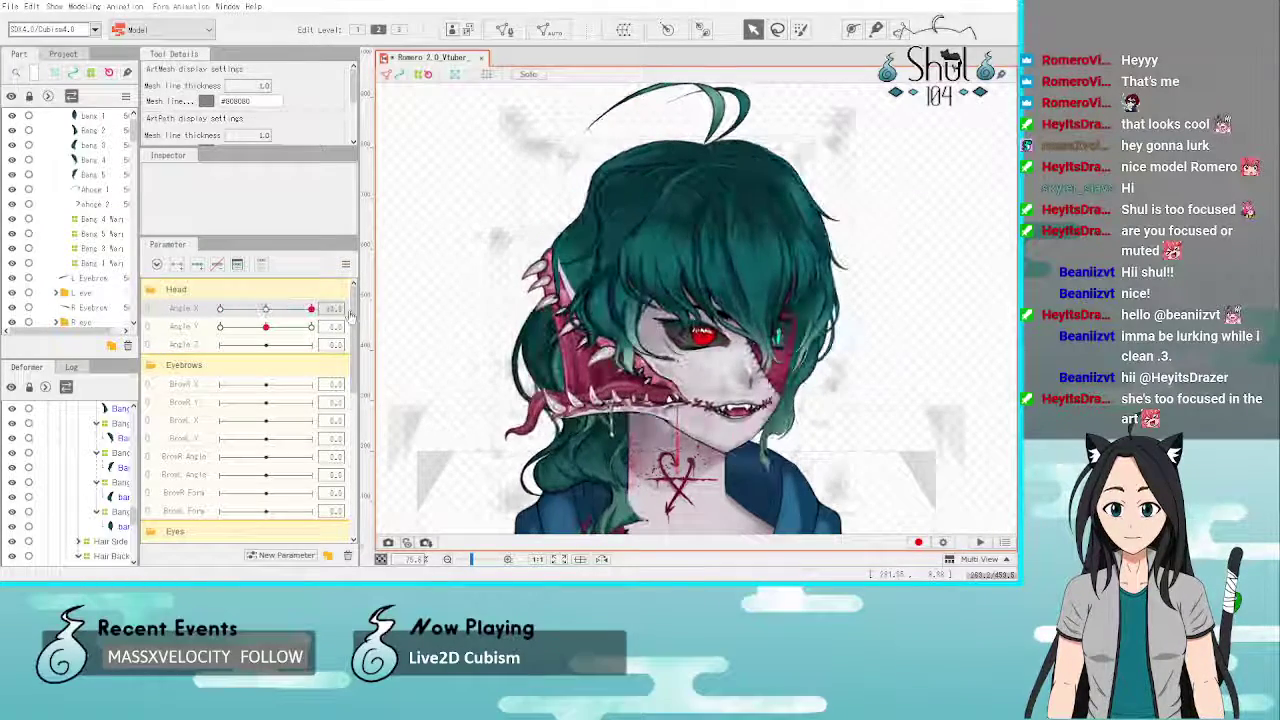
pyautogui.moveTo(318, 308); pyautogui.dragTo(210, 308)
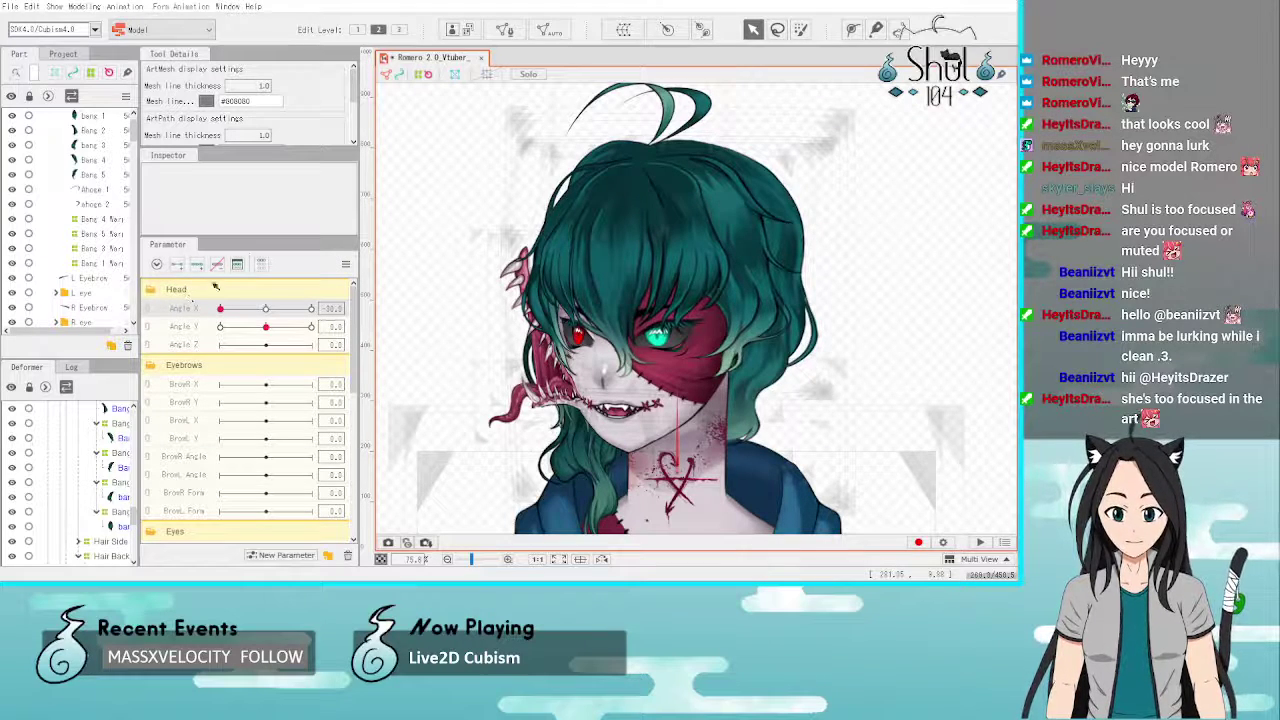
pyautogui.click(703, 242)
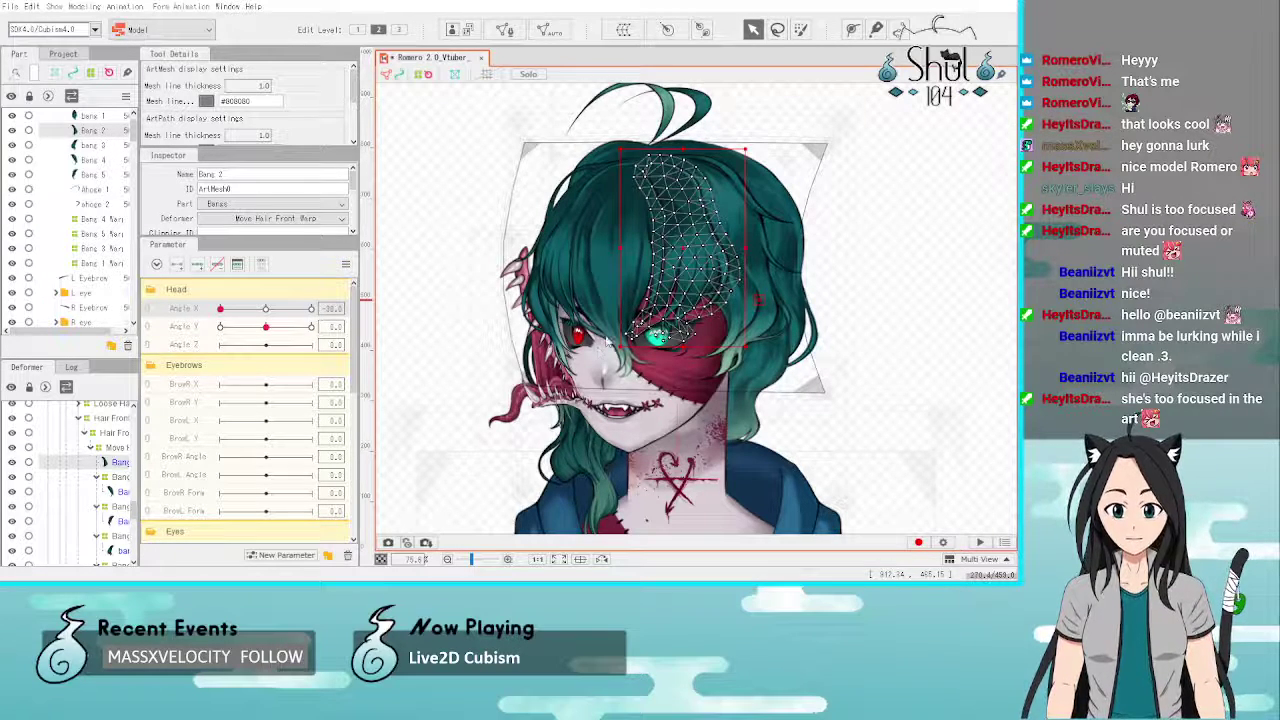
pyautogui.click(680, 518)
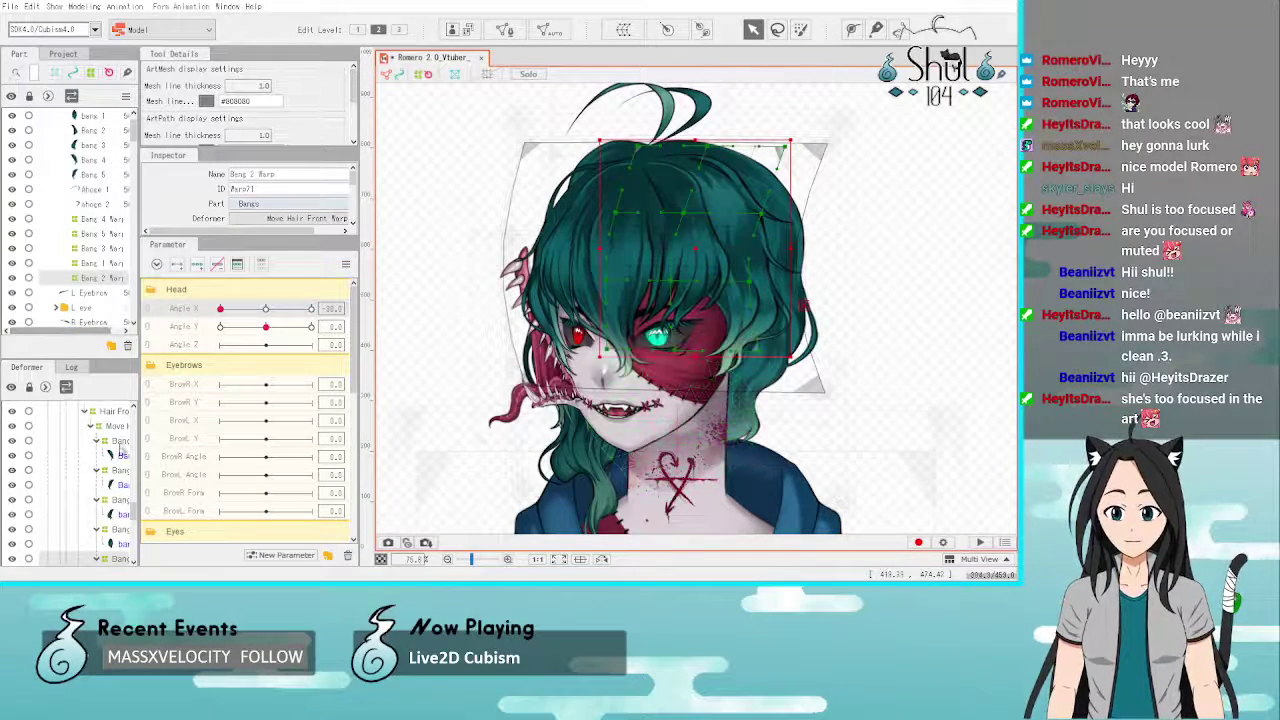
pyautogui.click(202, 266)
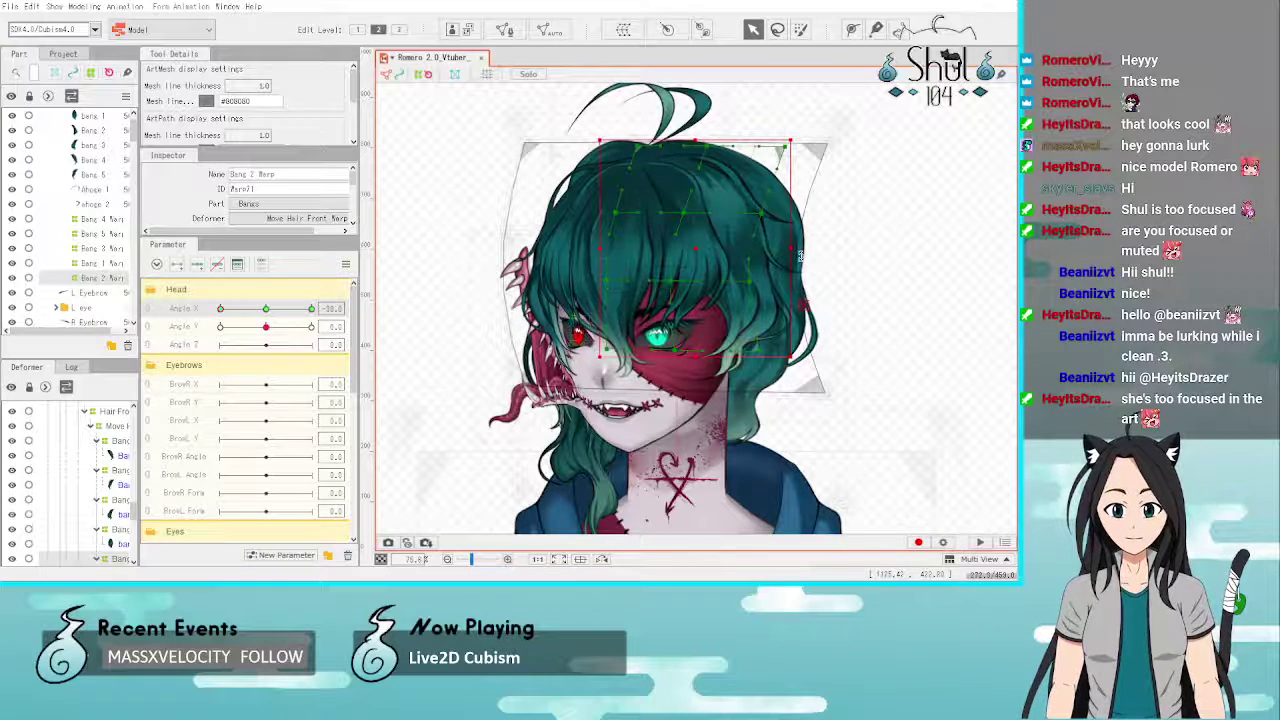
# Step: Widen Bang 2 Warp slightly toward the back of the head at Angle X -30 and preview the head turn to 30
pyautogui.moveTo(793, 247); pyautogui.dragTo(804, 250)
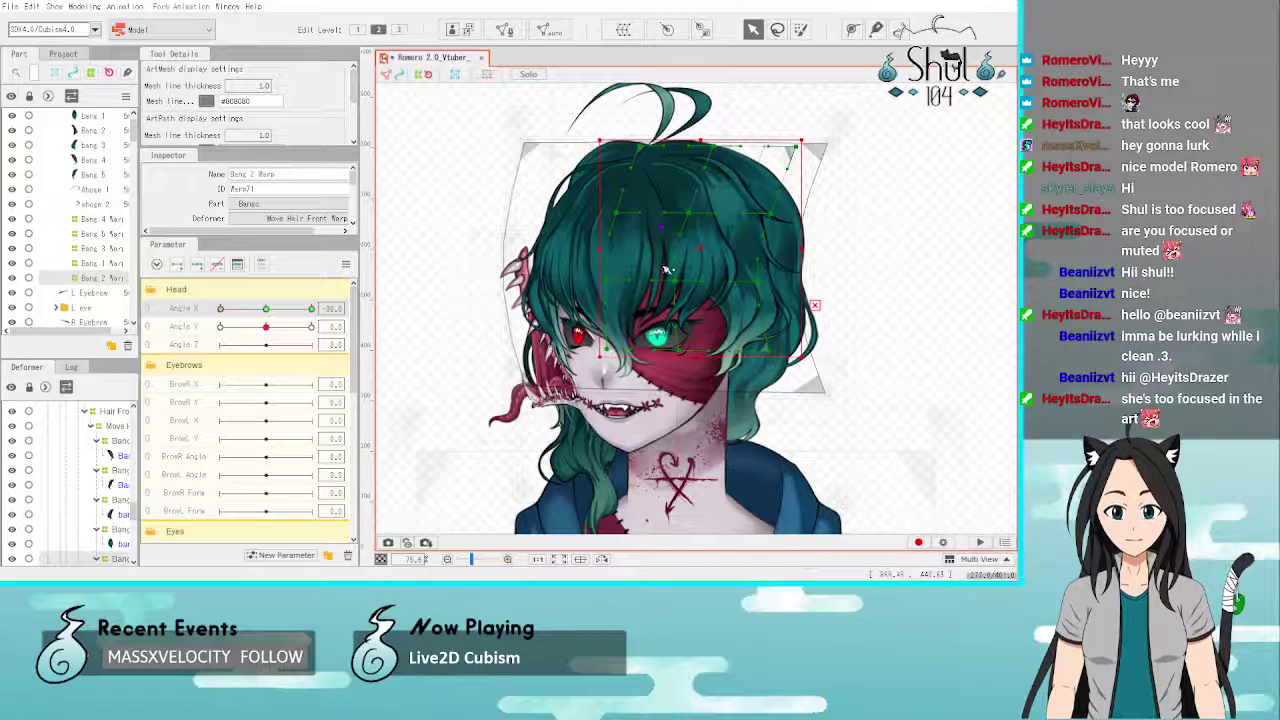
pyautogui.click(913, 300)
pyautogui.moveTo(221, 312)
pyautogui.mouseDown()
pyautogui.moveTo(311, 310)
pyautogui.moveTo(307, 328)
pyautogui.moveTo(197, 325)
pyautogui.moveTo(323, 344)
pyautogui.moveTo(189, 318)
pyautogui.moveTo(329, 325)
pyautogui.moveTo(173, 312)
pyautogui.moveTo(330, 322)
pyautogui.moveTo(200, 312)
pyautogui.mouseUp()
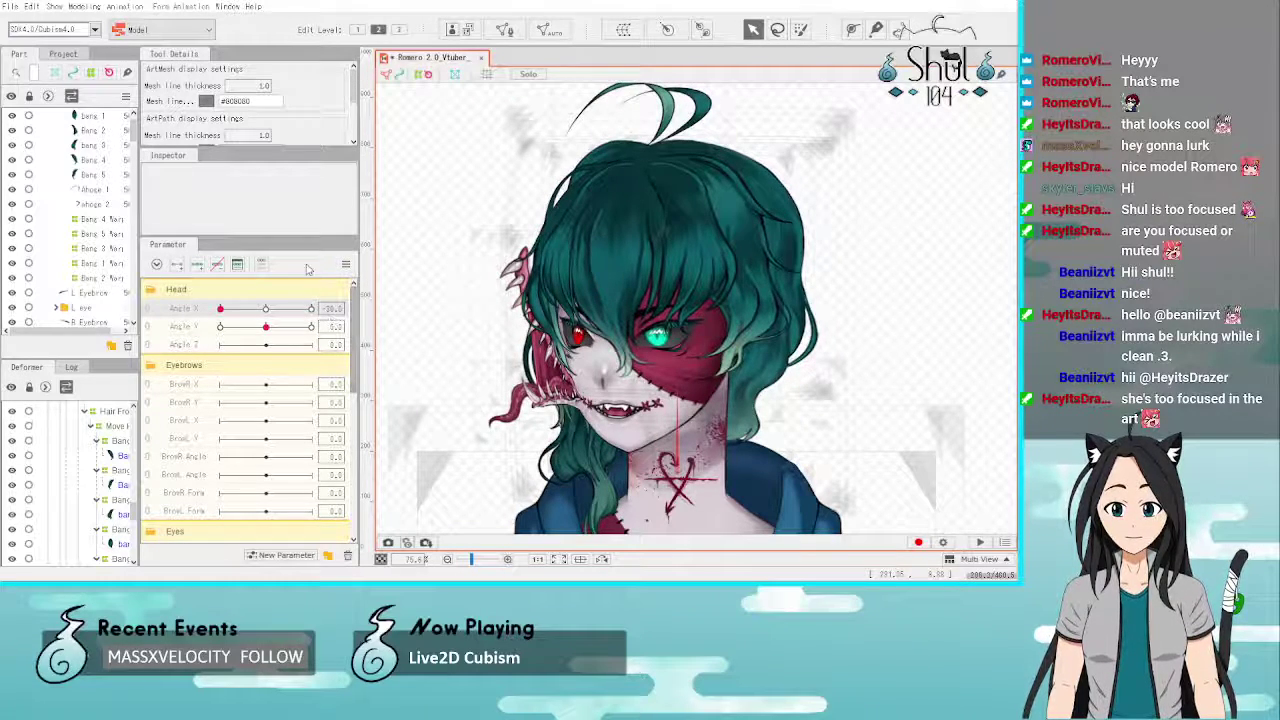
pyautogui.moveTo(248, 311); pyautogui.dragTo(314, 347)
pyautogui.moveTo(311, 355)
pyautogui.mouseDown()
pyautogui.moveTo(230, 366)
pyautogui.moveTo(328, 374)
pyautogui.mouseUp()
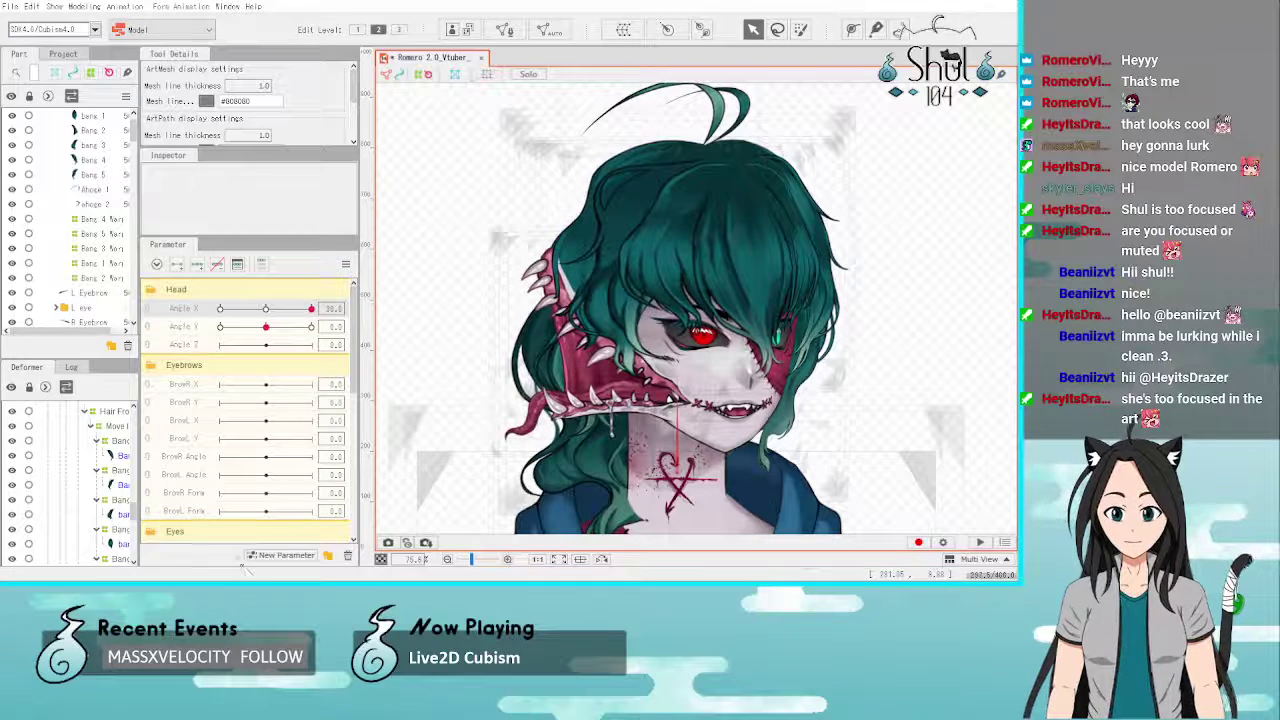
# Step: Inspect the Eye R Warp, the brow warp above it and the demon mouth's hair, comparing the head at both Angle X extremes
pyautogui.scroll(-5, 90, 495)
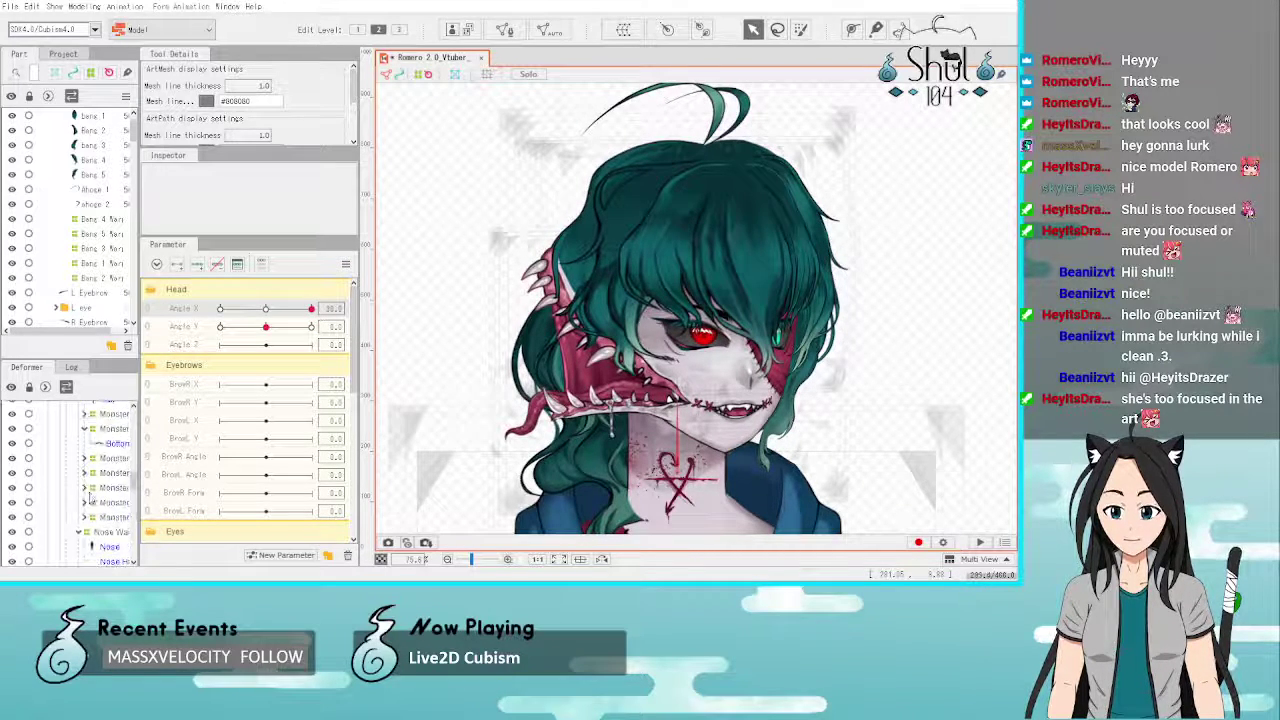
pyautogui.scroll(5, 90, 495)
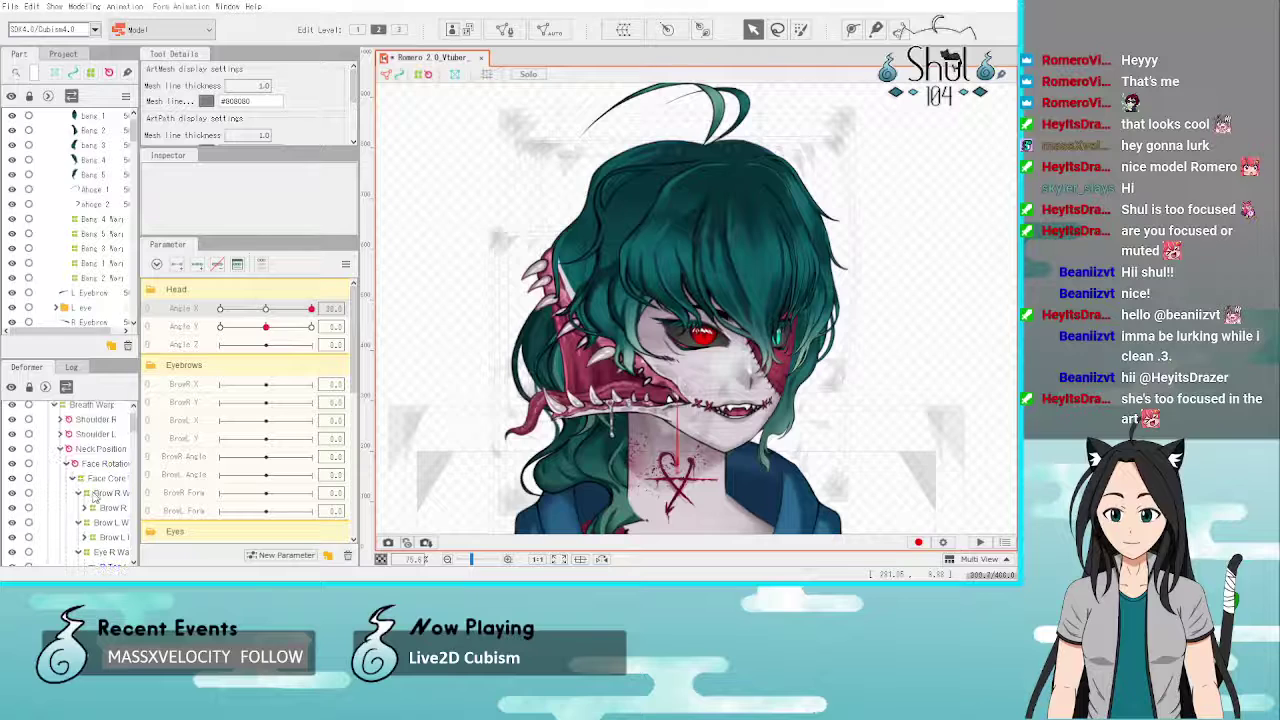
pyautogui.scroll(-2, 93, 497)
pyautogui.click(113, 452)
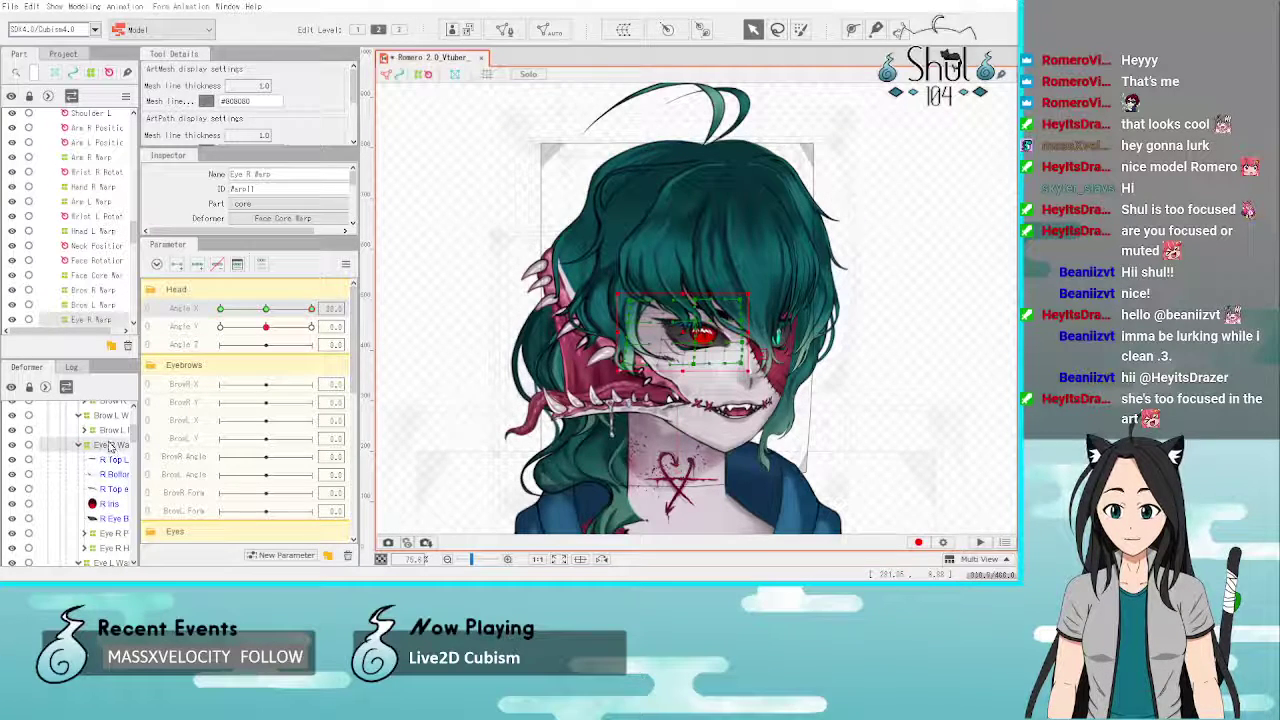
pyautogui.scroll(1, 110, 447)
pyautogui.keyDown('ctrl'); pyautogui.click(110, 441); pyautogui.keyUp('ctrl')
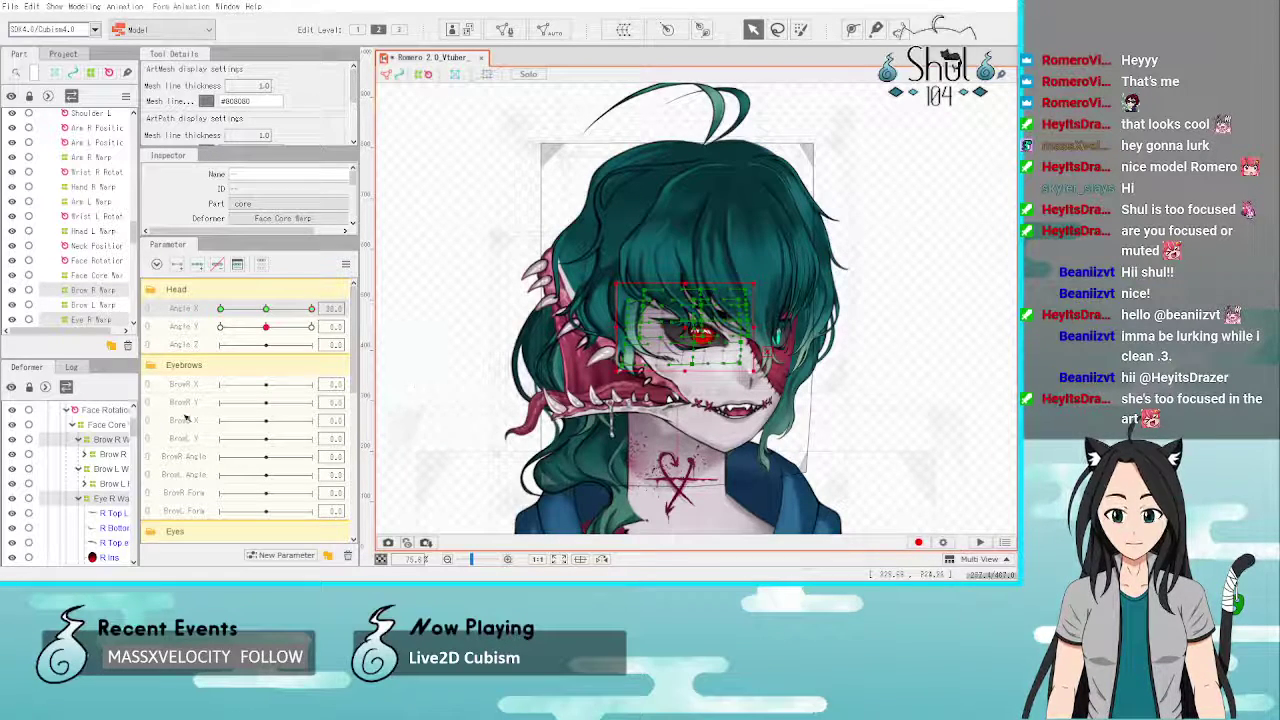
pyautogui.click(383, 390)
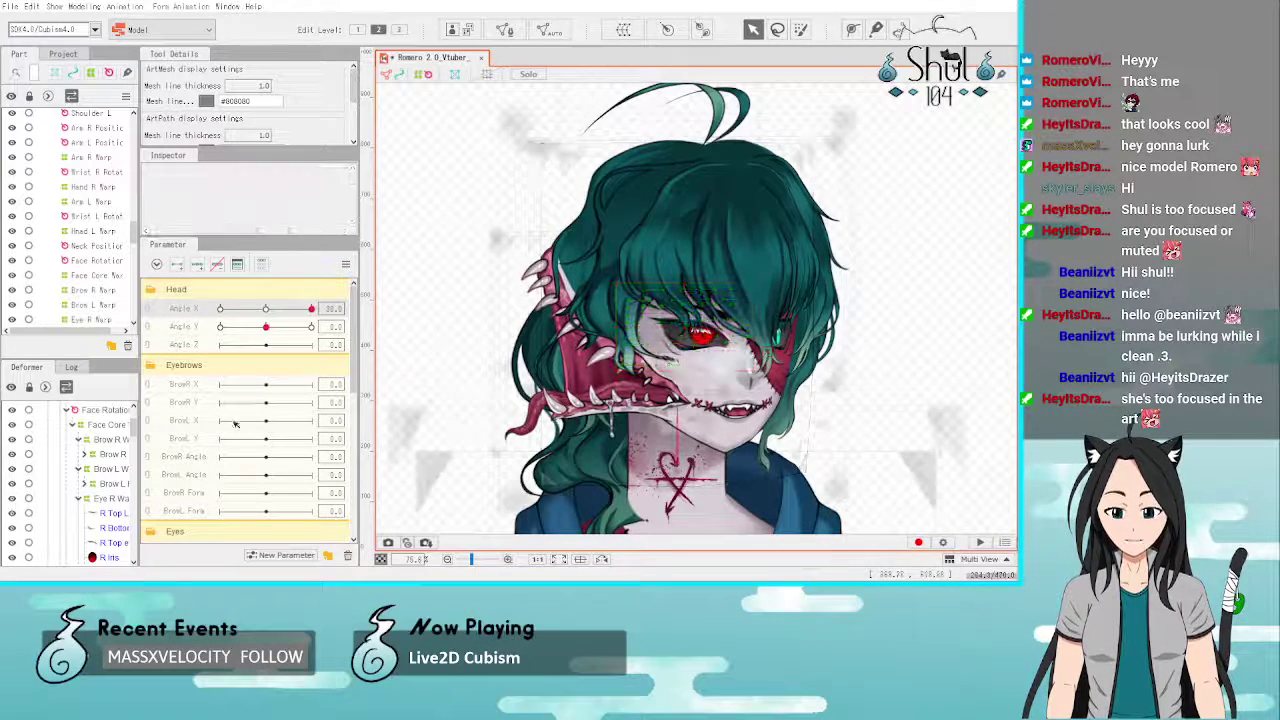
pyautogui.moveTo(311, 311); pyautogui.dragTo(215, 308)
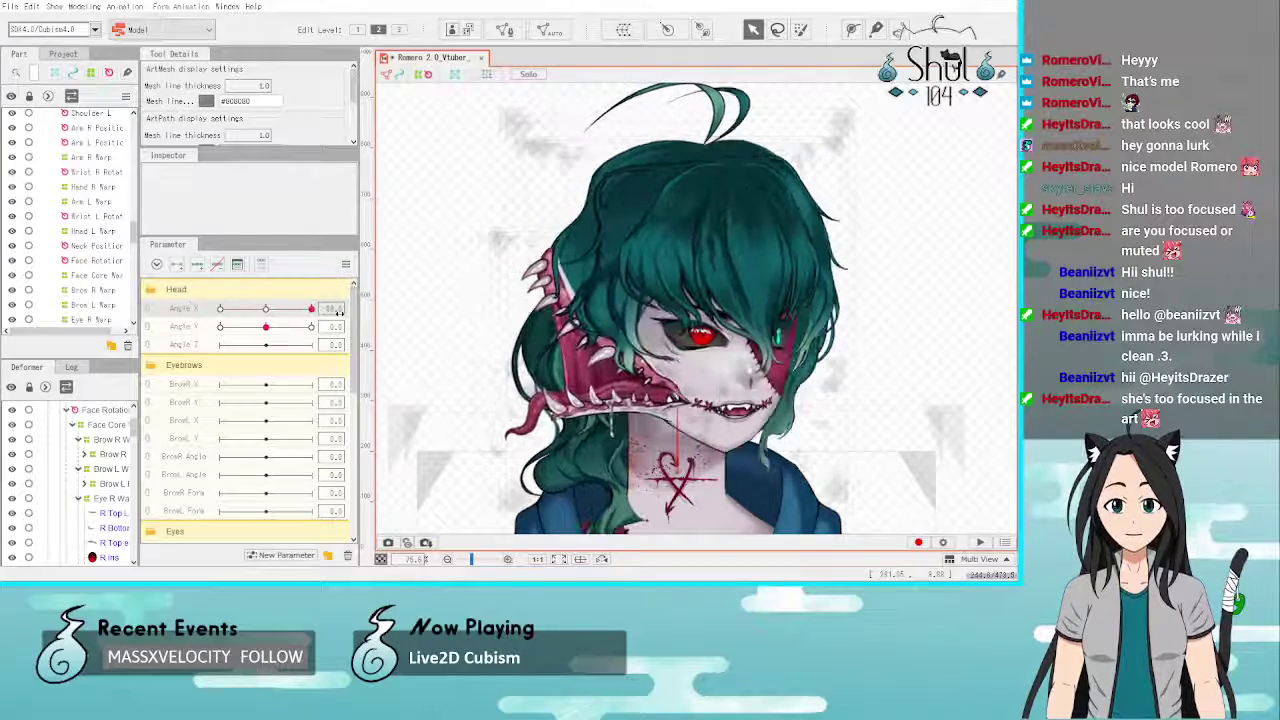
pyautogui.moveTo(191, 307); pyautogui.dragTo(366, 312)
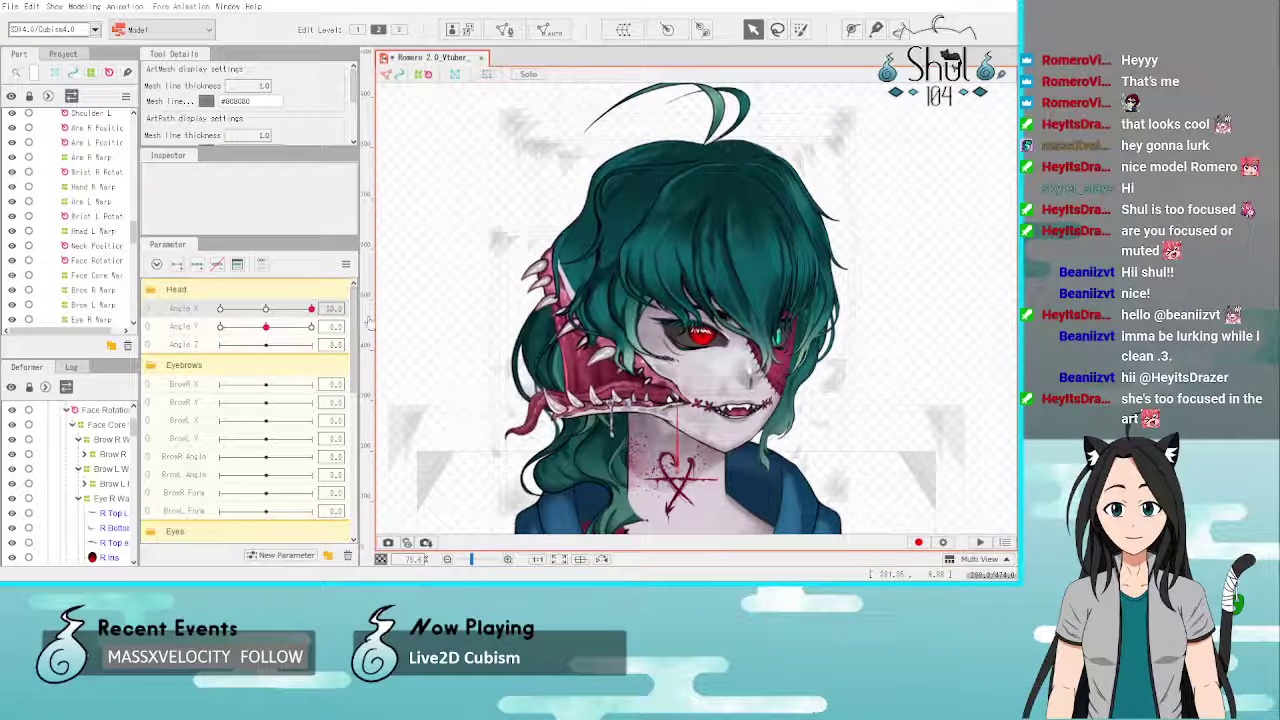
pyautogui.click(558, 253)
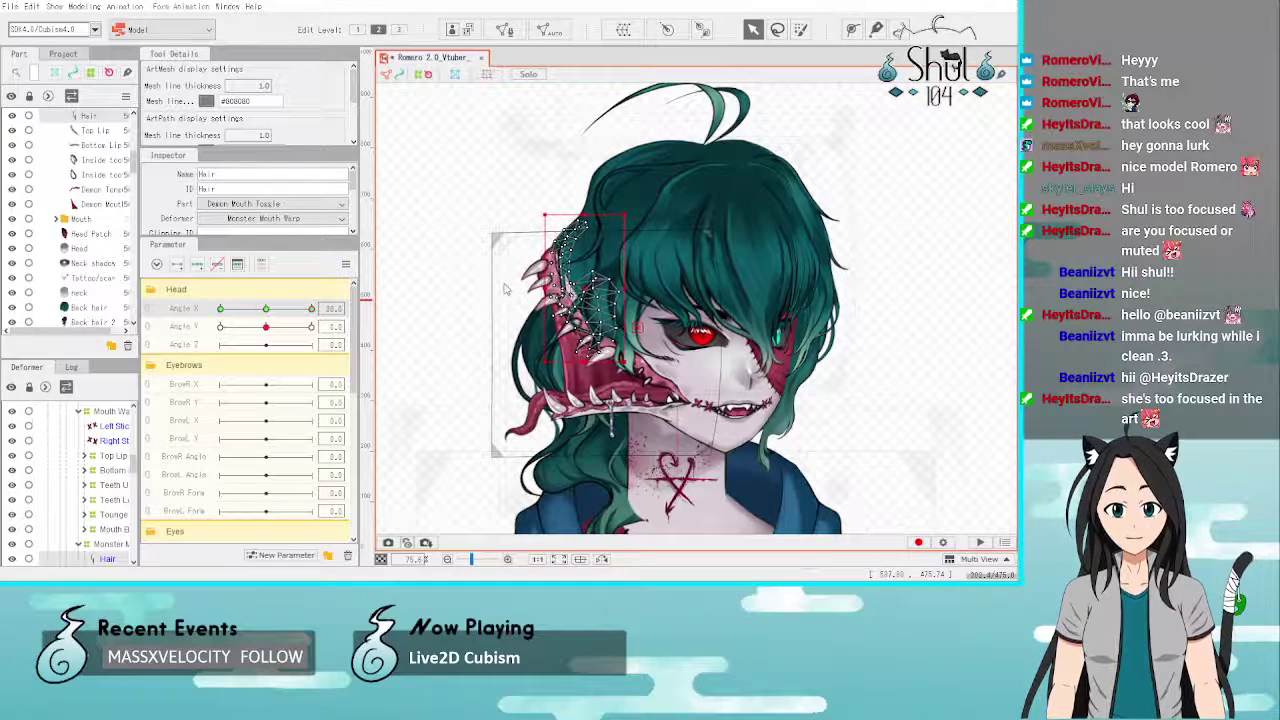
pyautogui.click(441, 221)
pyautogui.moveTo(312, 309); pyautogui.dragTo(168, 287)
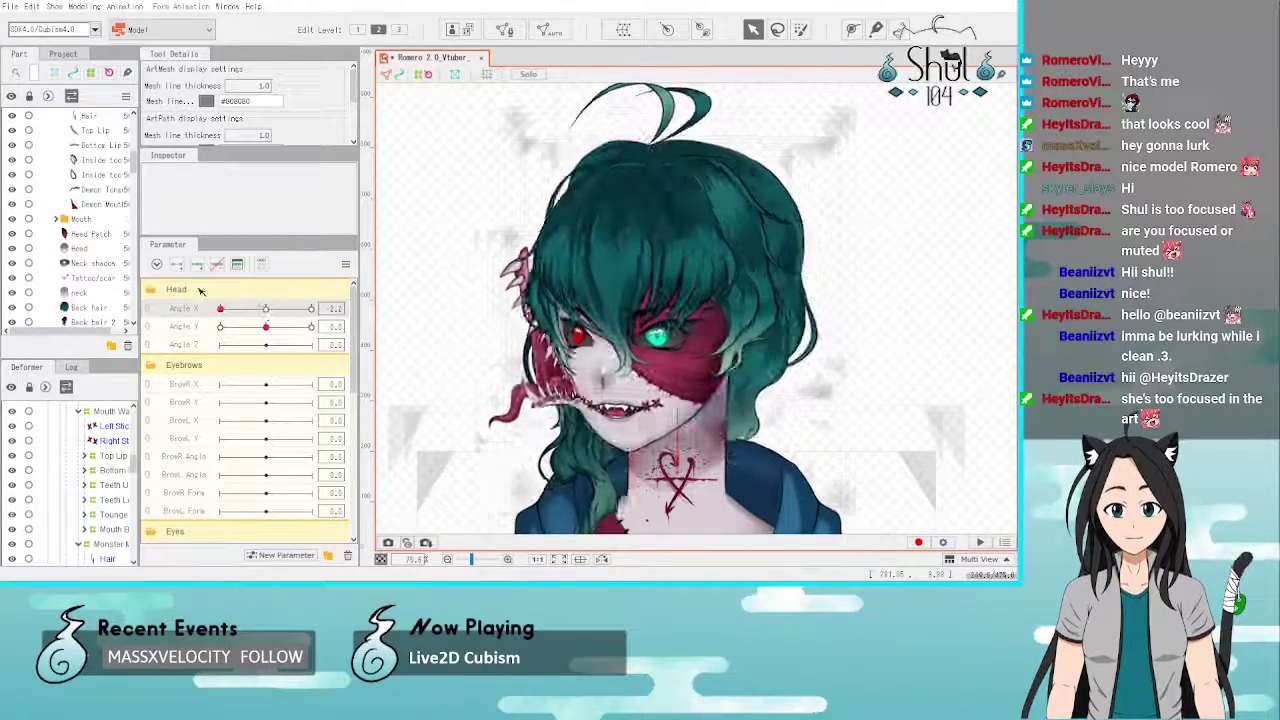
# Step: Set Angle X to 30 and narrow the Hair Side Warp deformer by moving both of its side edges inward
pyautogui.moveTo(220, 308); pyautogui.dragTo(311, 308)
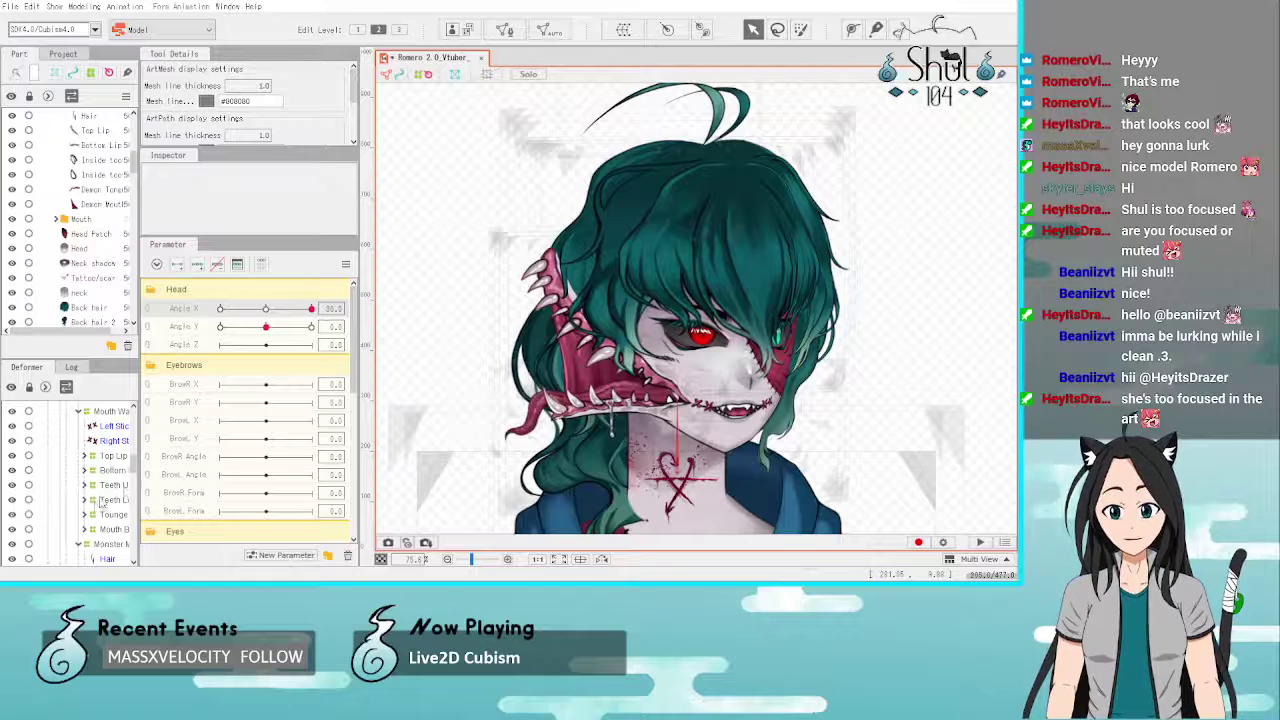
pyautogui.scroll(-5, 97, 510)
pyautogui.scroll(-3, 97, 510)
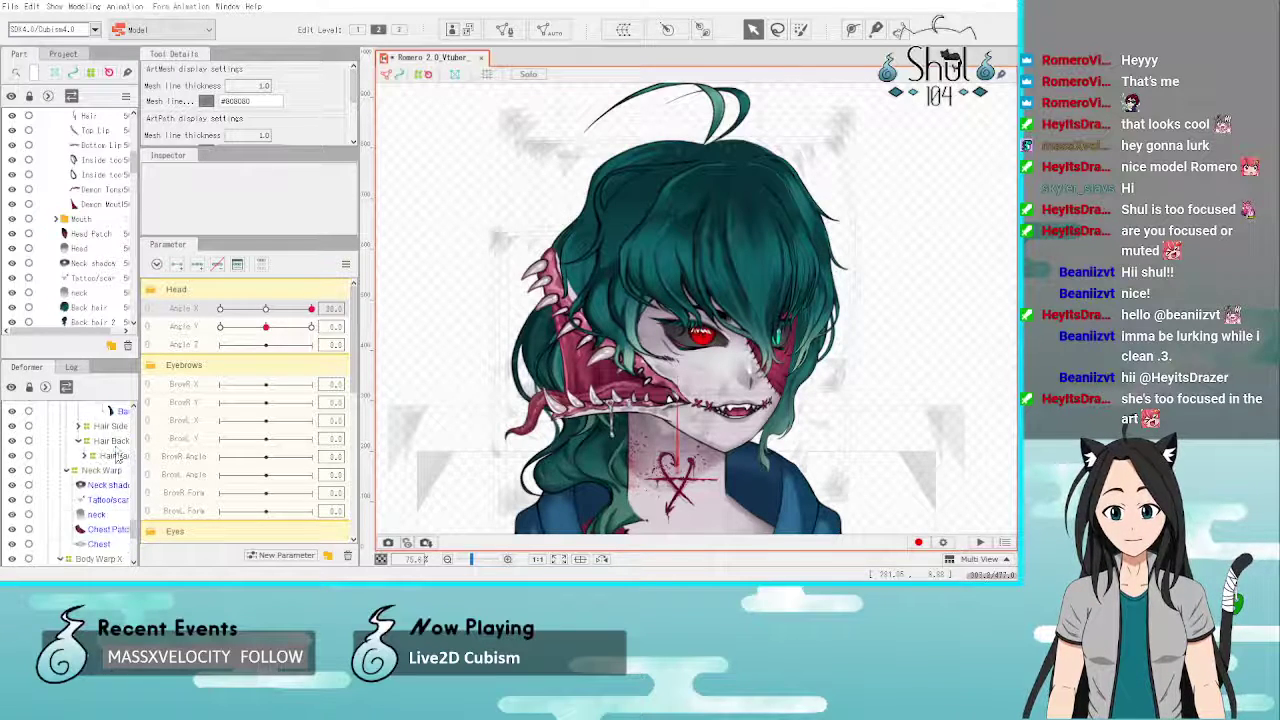
pyautogui.click(112, 424)
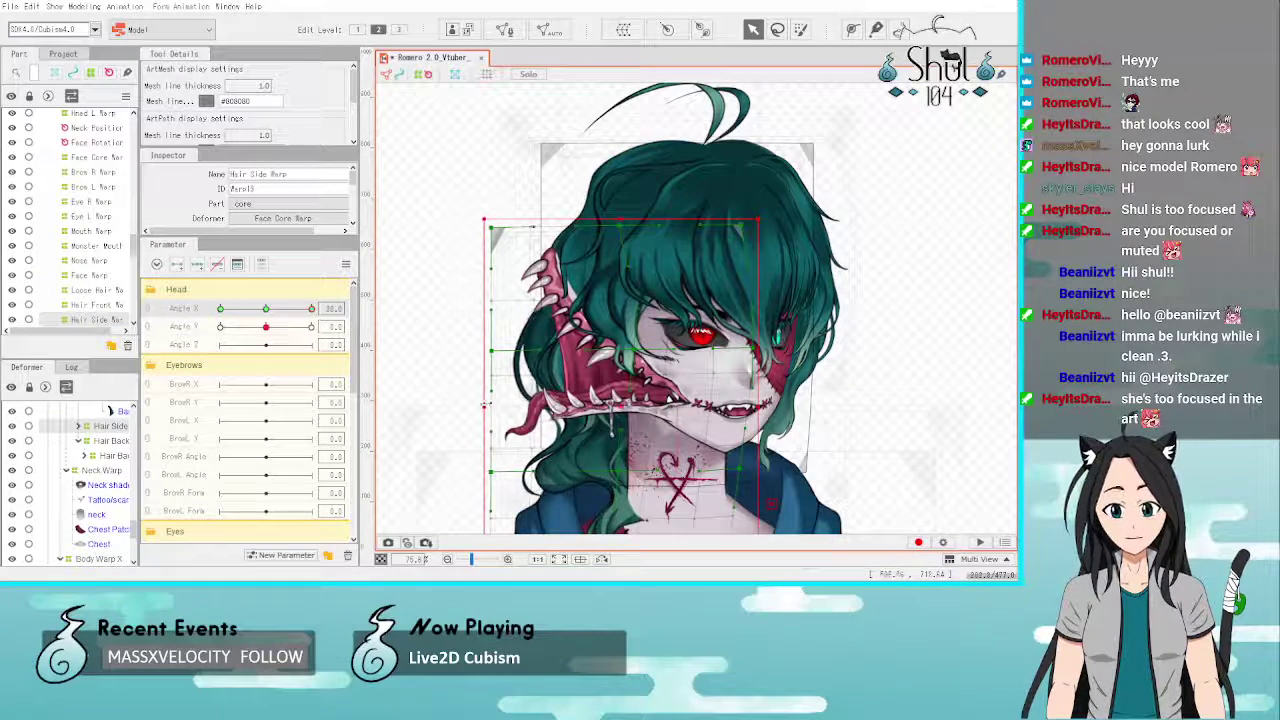
pyautogui.moveTo(484, 404); pyautogui.dragTo(496, 404)
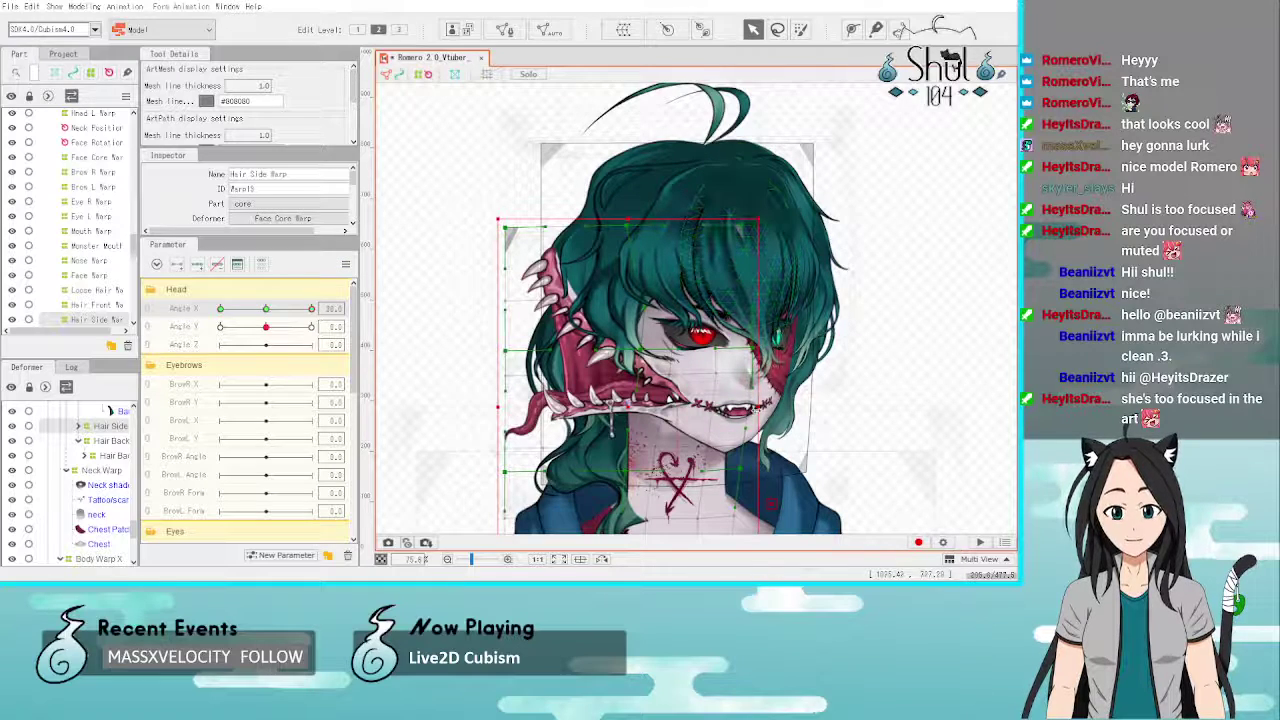
pyautogui.moveTo(758, 419); pyautogui.dragTo(688, 420)
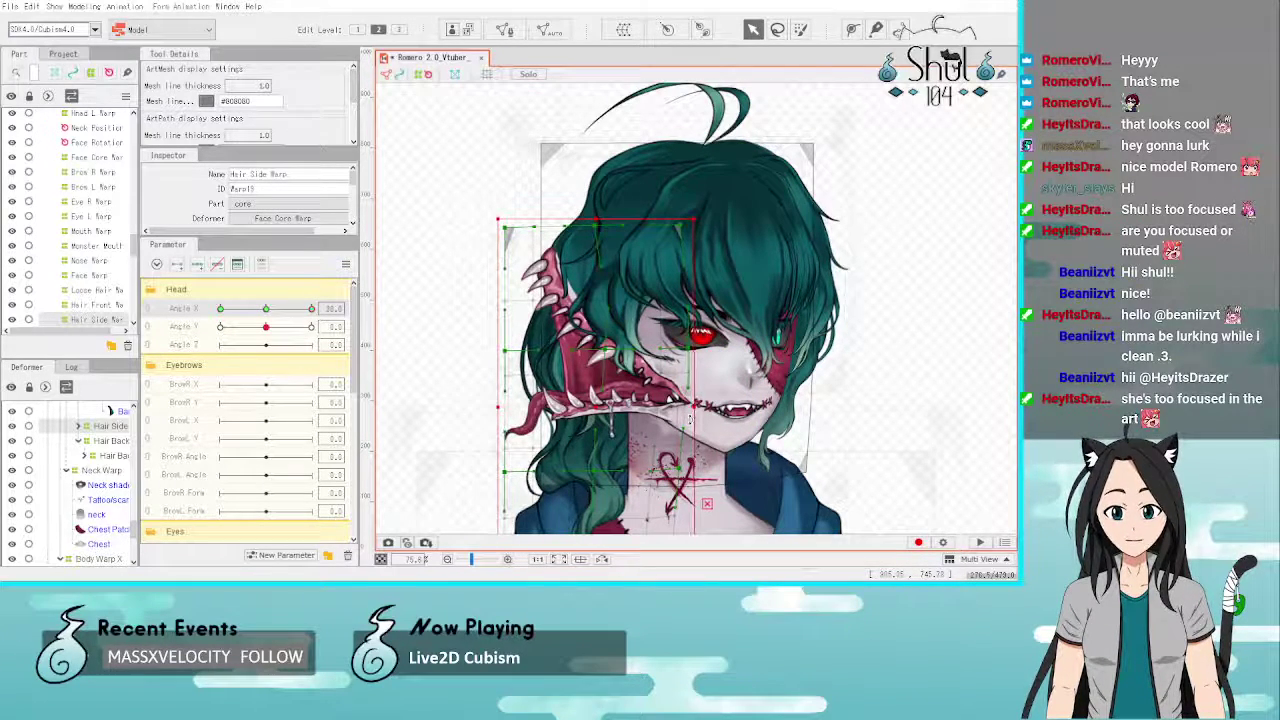
pyautogui.scroll(-2, 645, 375)
pyautogui.scroll(2, 640, 368)
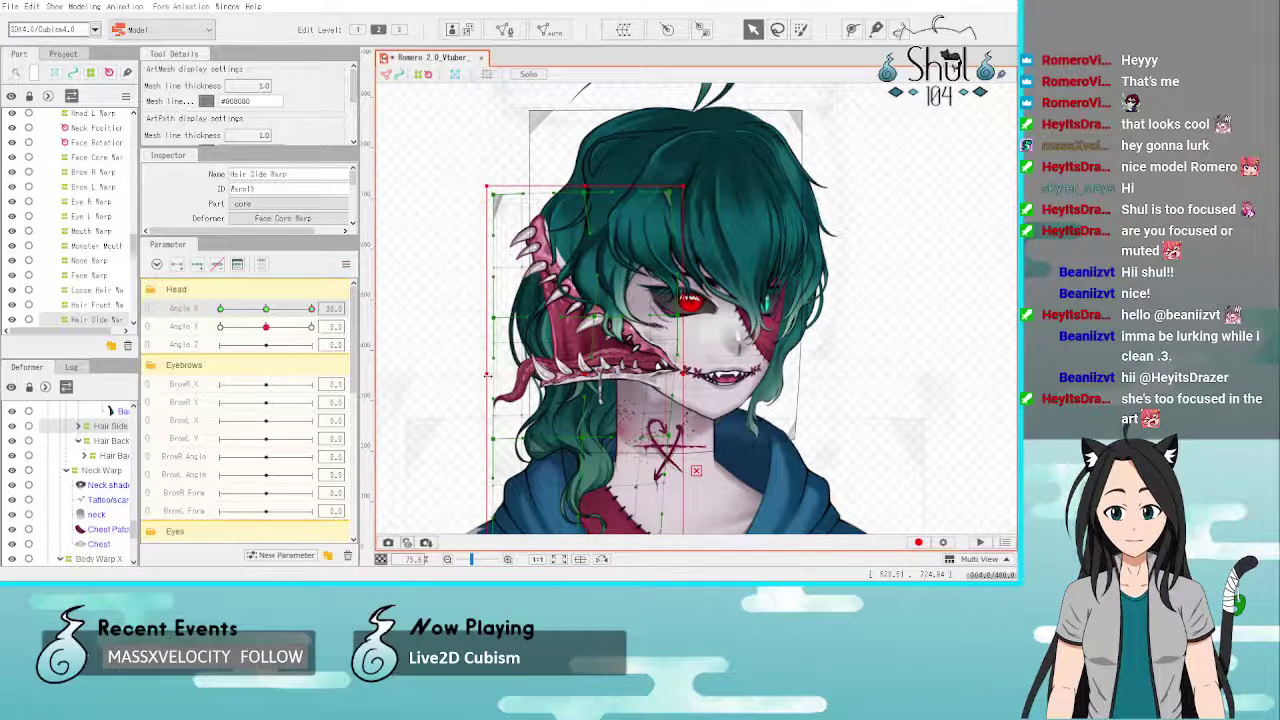
pyautogui.moveTo(488, 376); pyautogui.dragTo(492, 374)
pyautogui.scroll(-2, 491, 373)
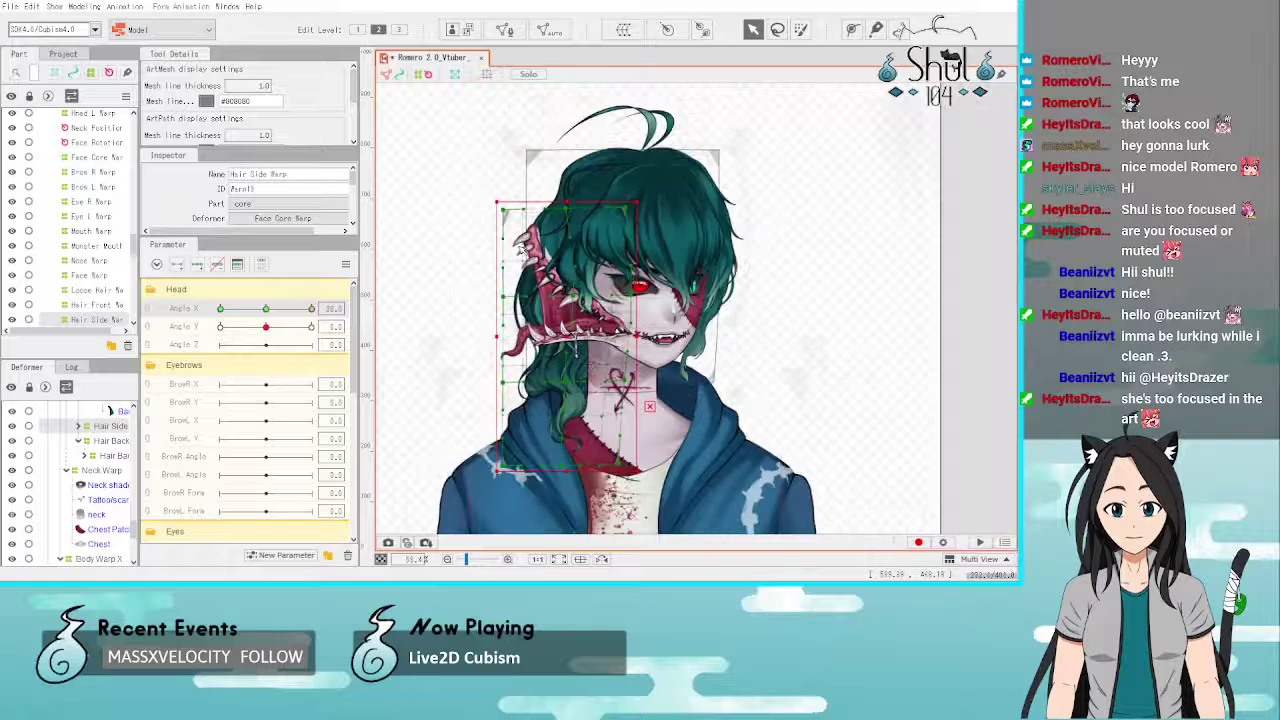
pyautogui.moveTo(310, 311)
pyautogui.mouseDown()
pyautogui.moveTo(200, 294)
pyautogui.moveTo(322, 307)
pyautogui.moveTo(228, 309)
pyautogui.moveTo(311, 309)
pyautogui.mouseUp()
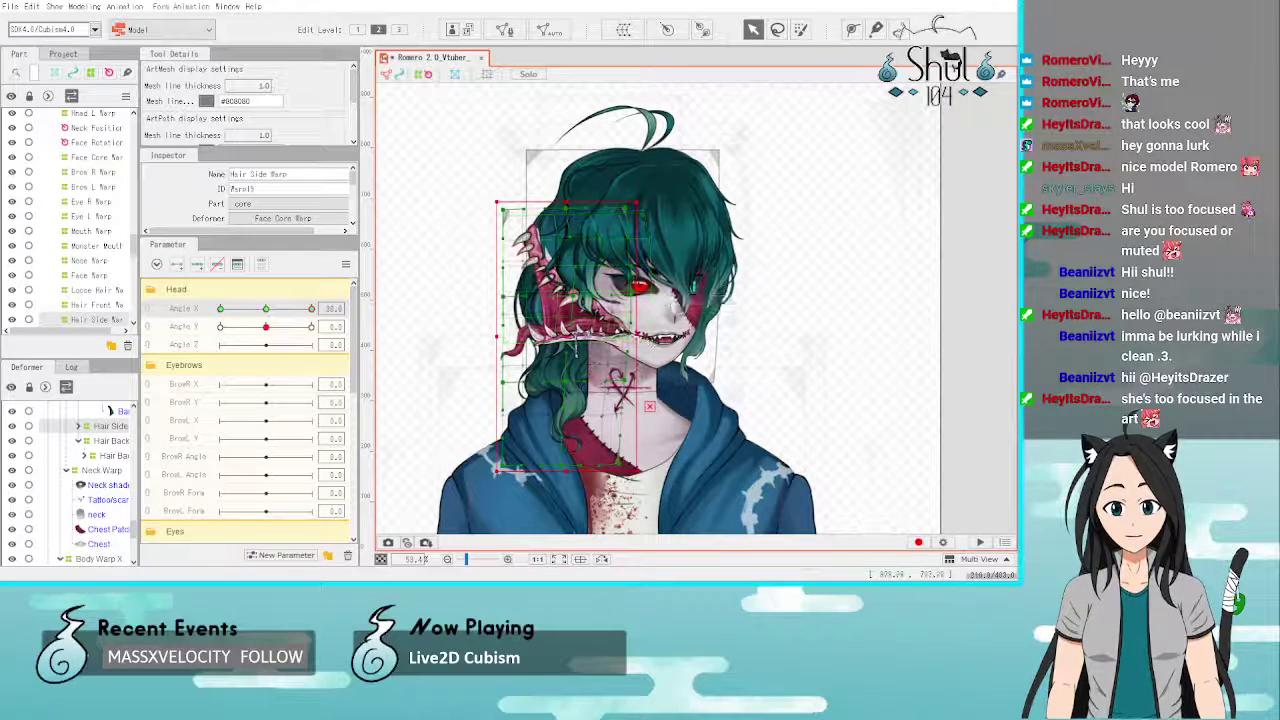
# Step: At Angle X 30, nudge Hair Side Warp's front edge inward and shift Hair Back Warp slightly backward, moving its front edge inward
pyautogui.moveTo(637, 337); pyautogui.dragTo(642, 336)
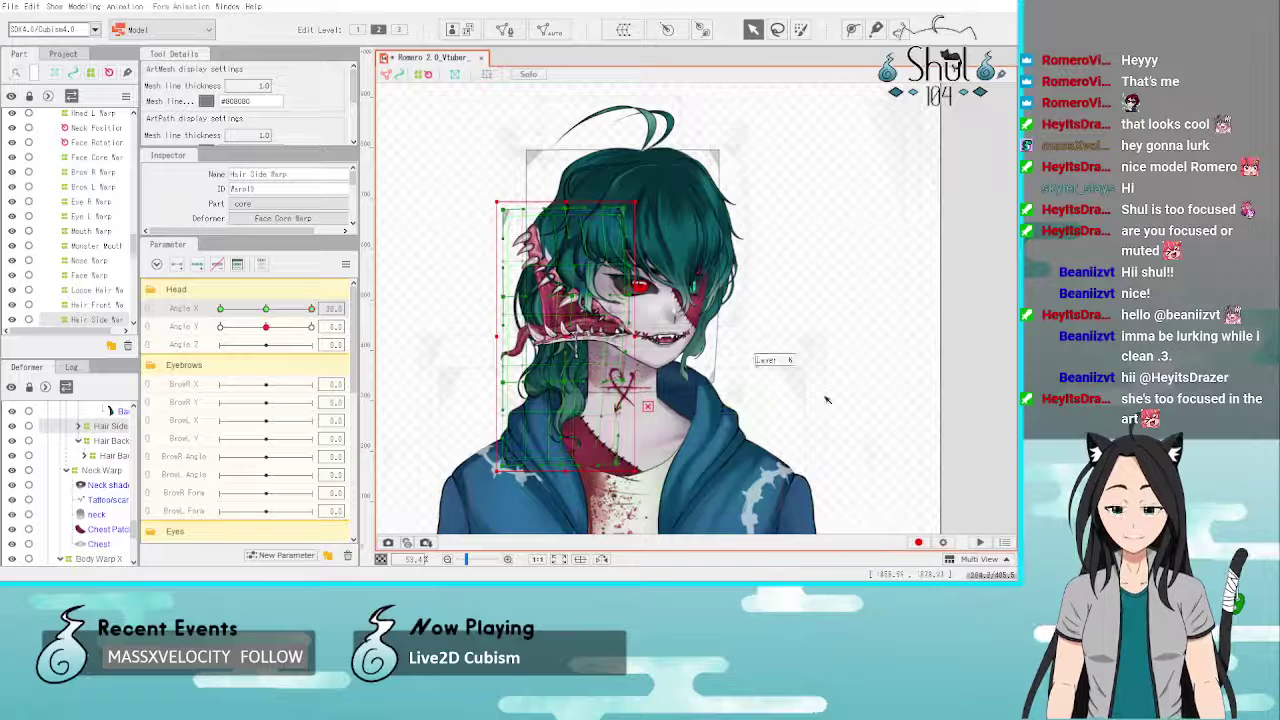
pyautogui.click(98, 441)
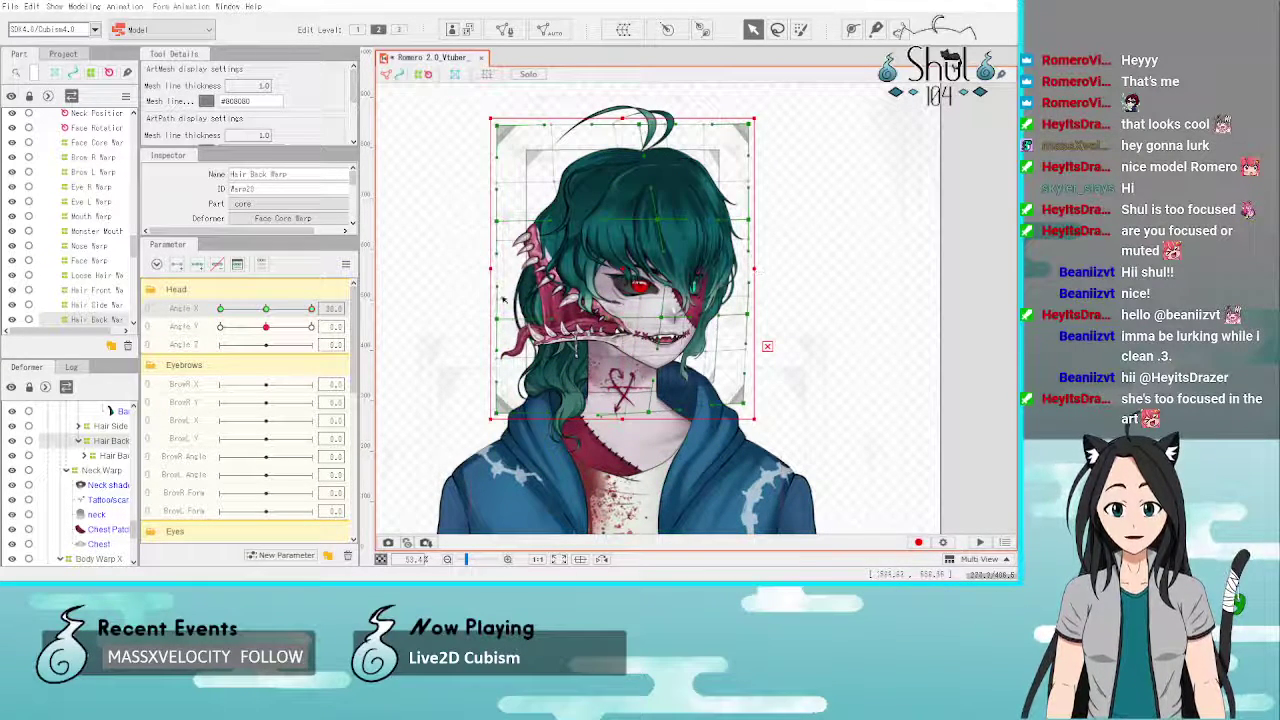
pyautogui.moveTo(490, 271); pyautogui.dragTo(489, 270)
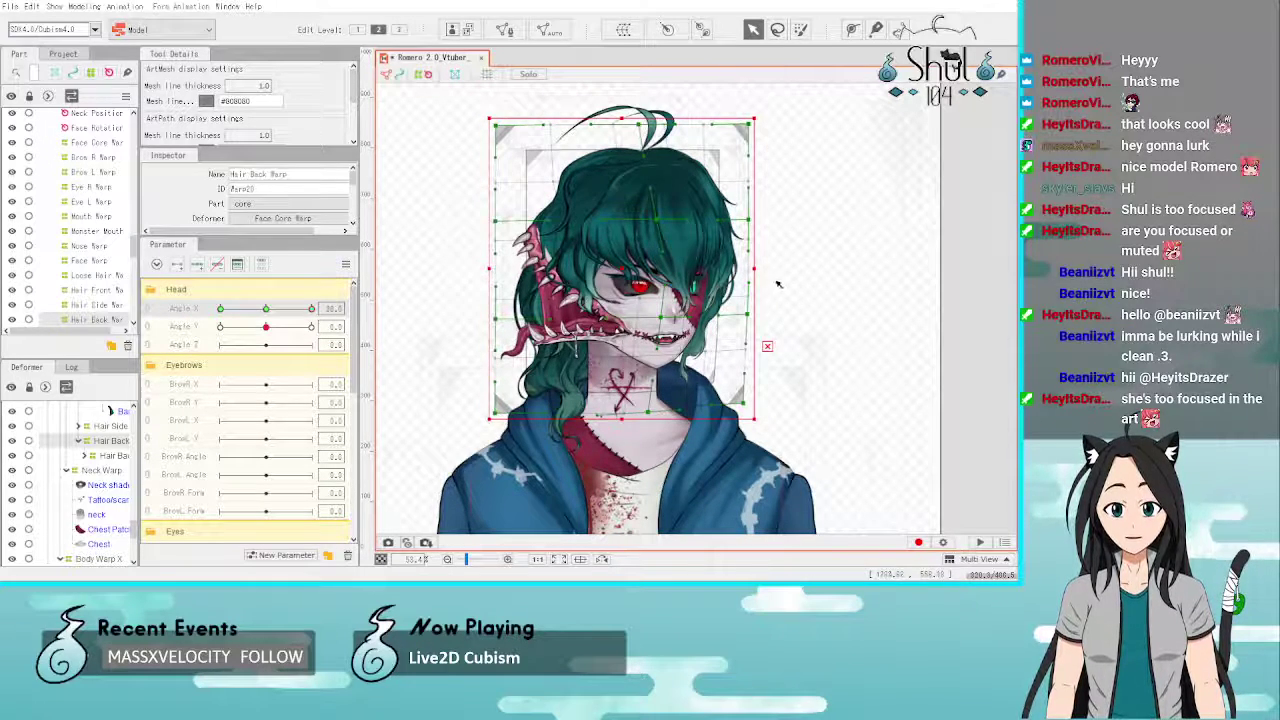
pyautogui.moveTo(755, 271); pyautogui.dragTo(746, 274)
pyautogui.click(862, 302)
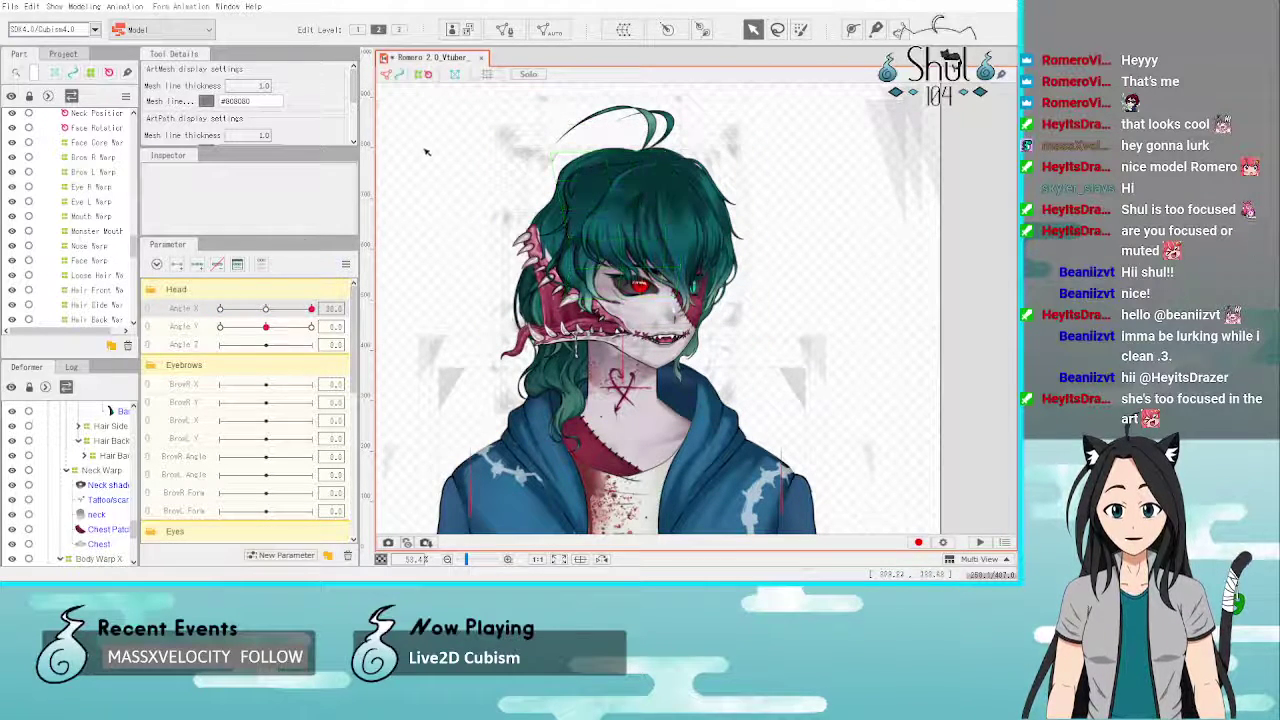
# Step: Preview the head turn between Angle X -30 and 30, inspecting Hair Back Warp at 30
pyautogui.moveTo(311, 309); pyautogui.dragTo(148, 292)
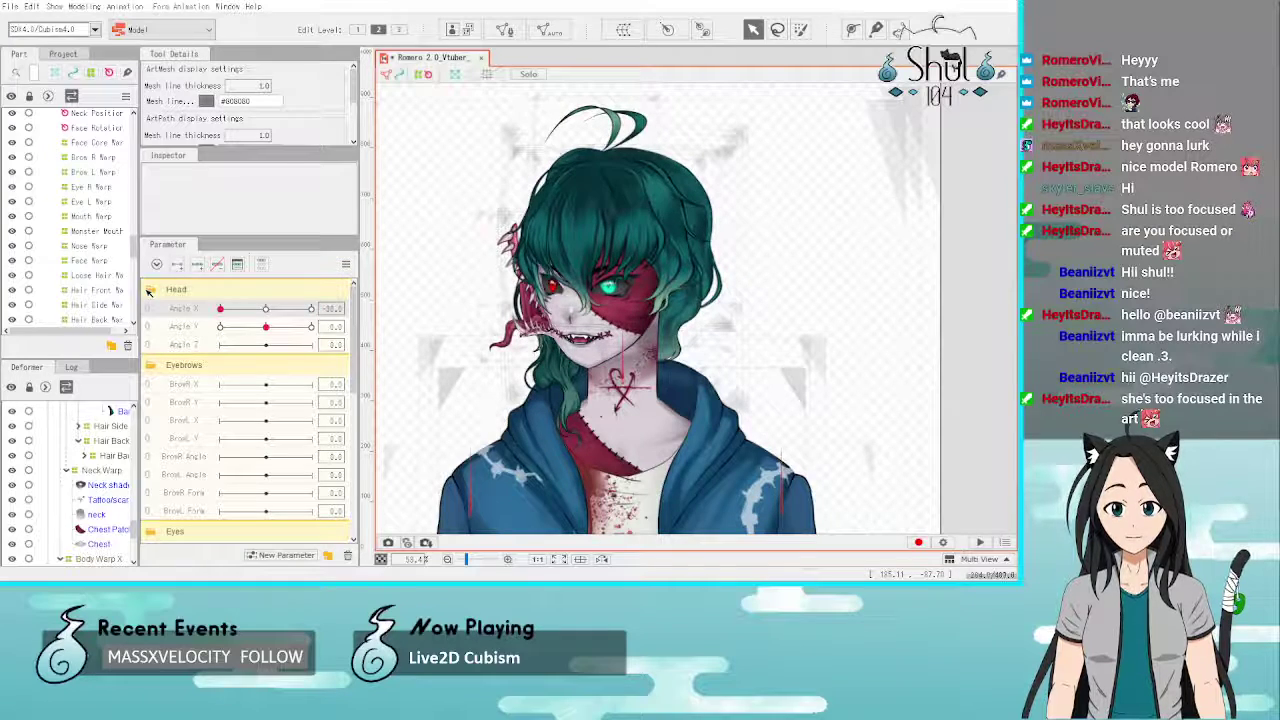
pyautogui.moveTo(220, 308); pyautogui.dragTo(333, 308)
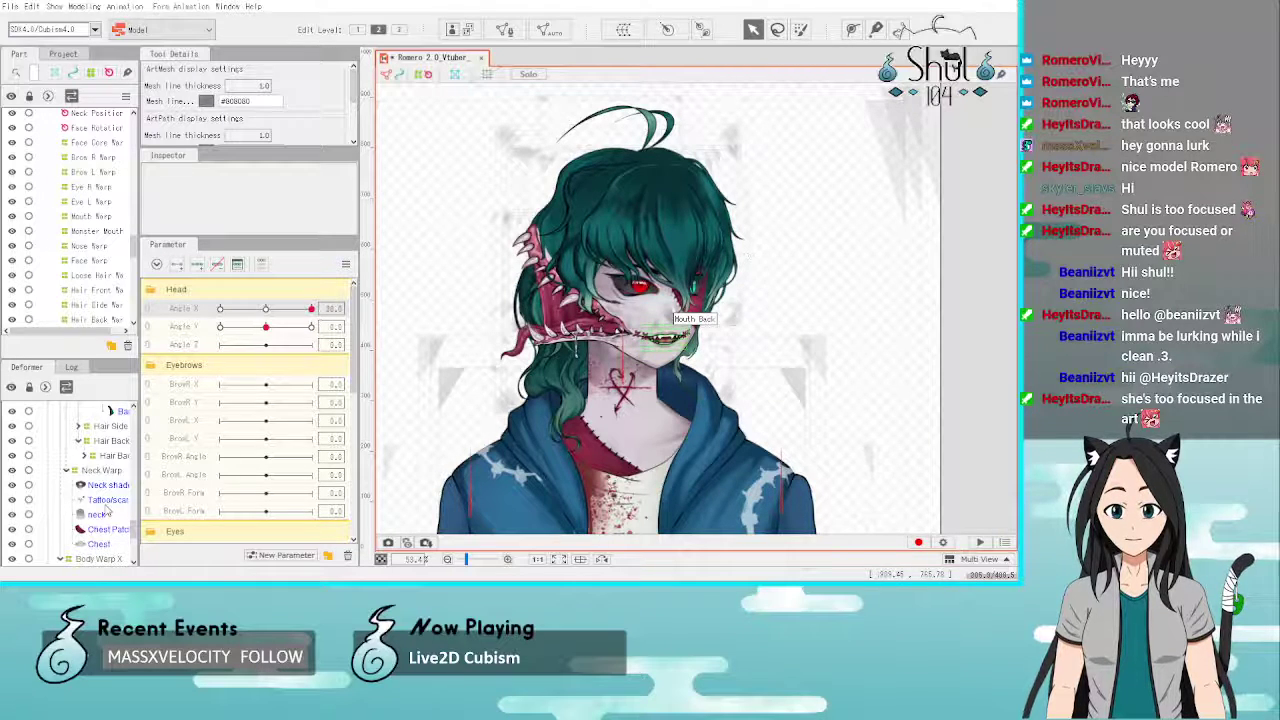
pyautogui.click(110, 441)
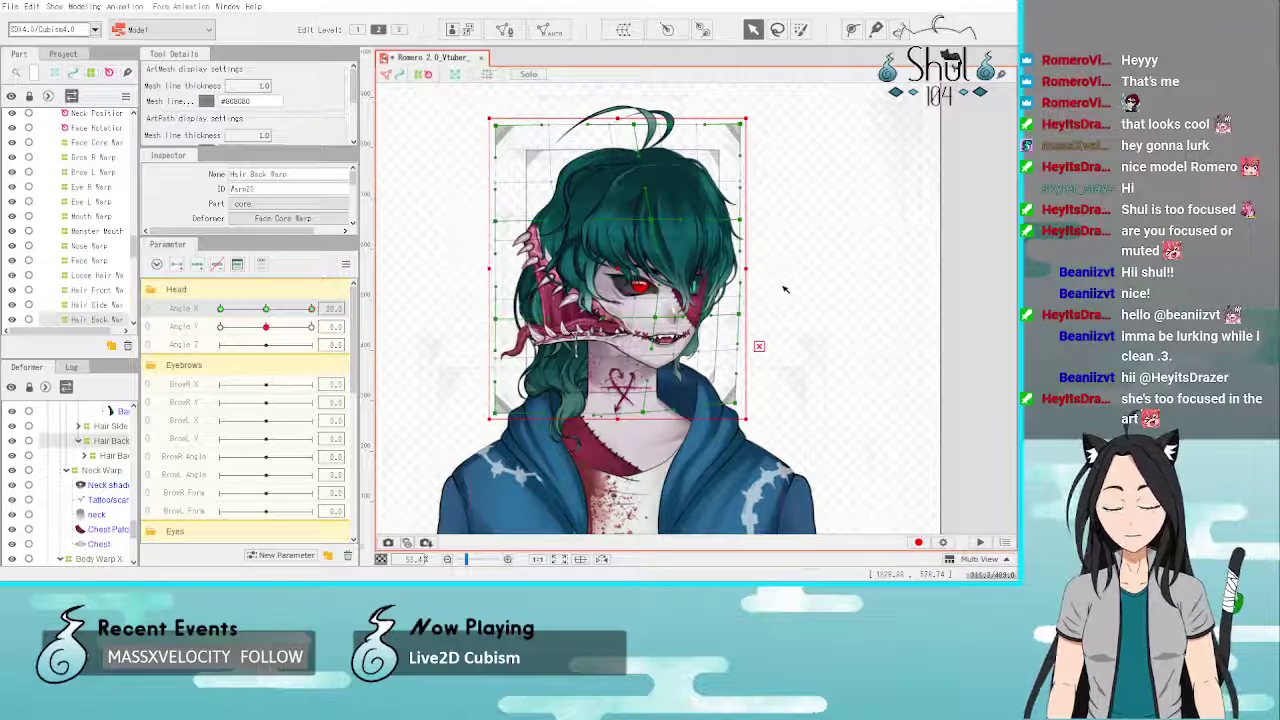
pyautogui.click(839, 271)
pyautogui.moveTo(320, 313); pyautogui.dragTo(200, 320)
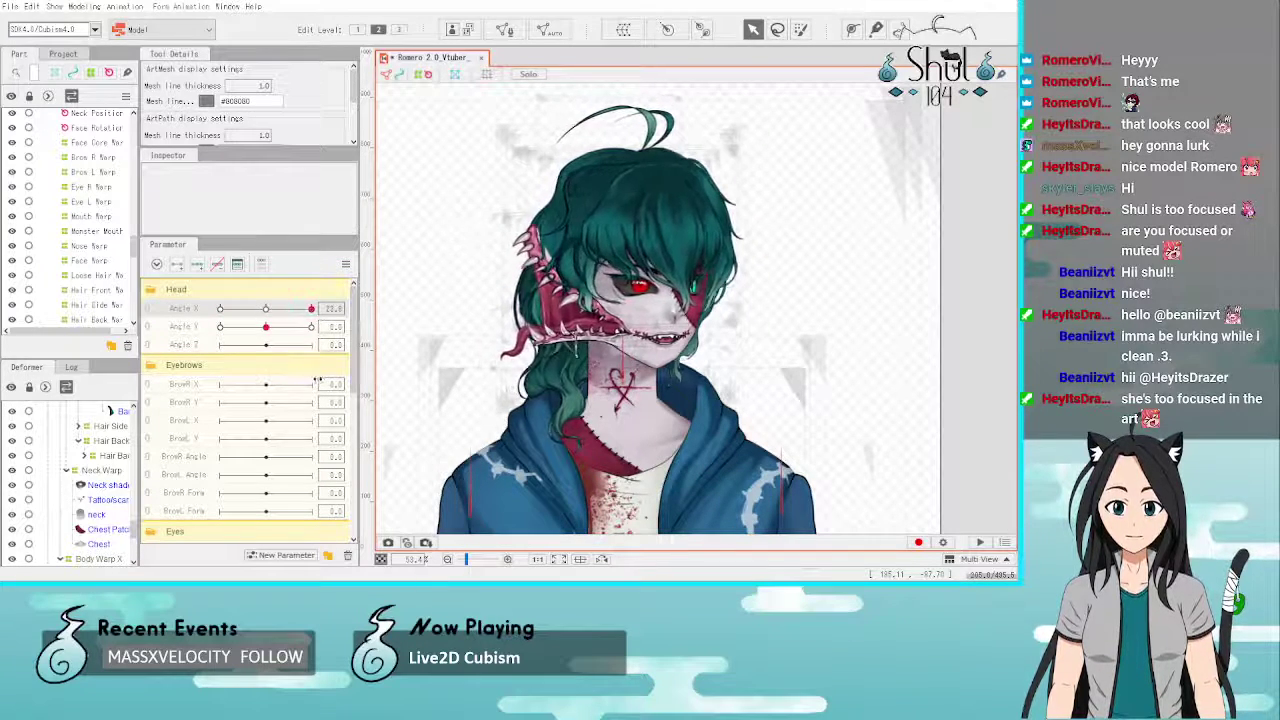
# Step: At Angle X 30, widen Hair Side Warp by moving its back edge slightly outward behind the head
pyautogui.click(106, 441)
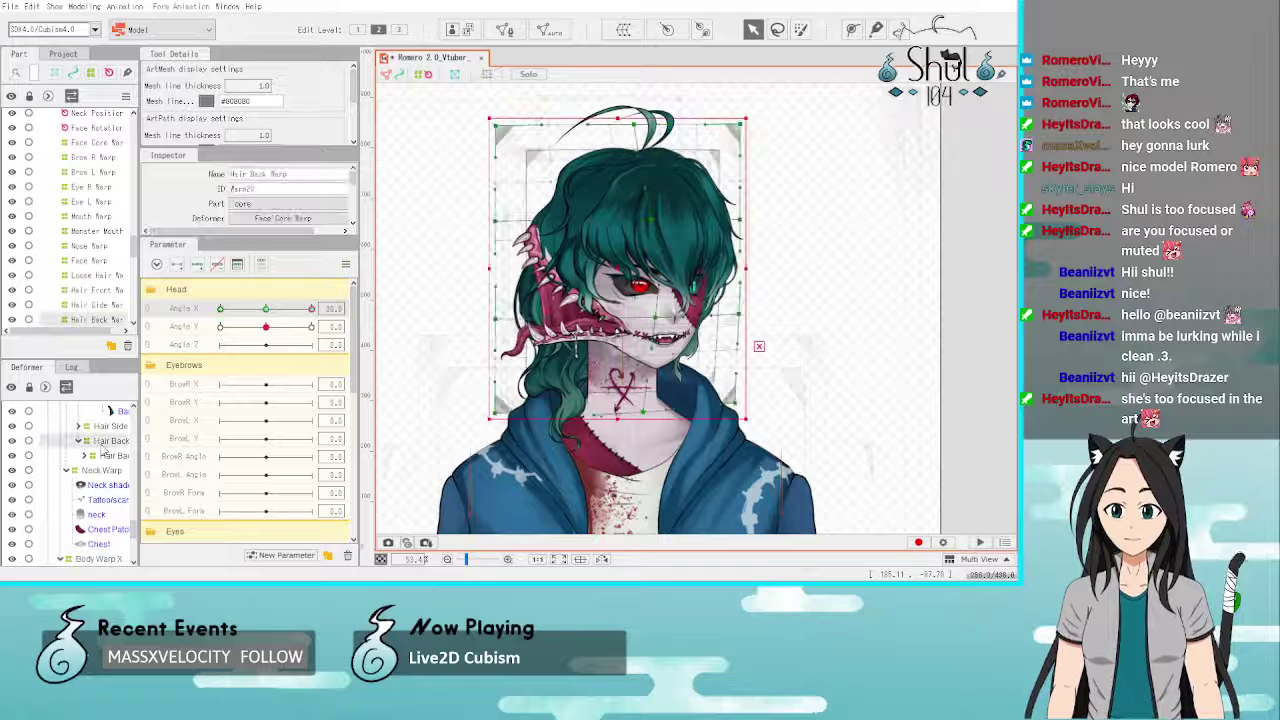
pyautogui.click(110, 426)
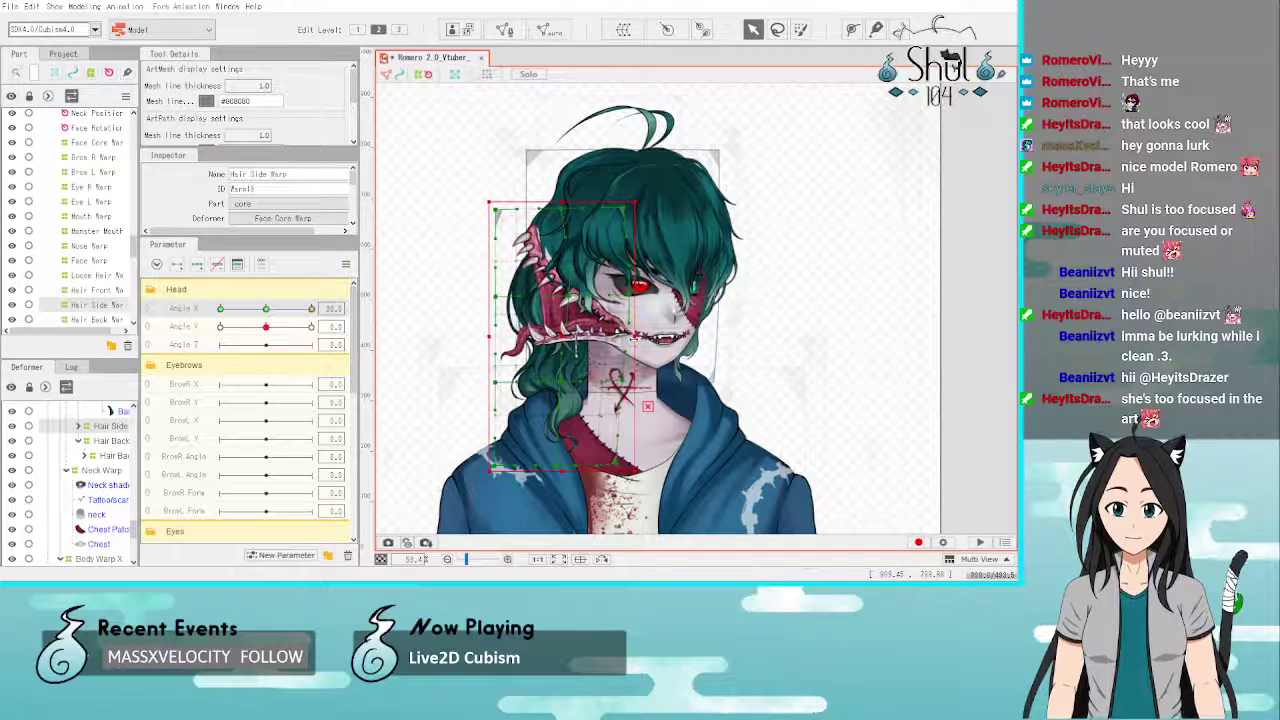
pyautogui.click(926, 356)
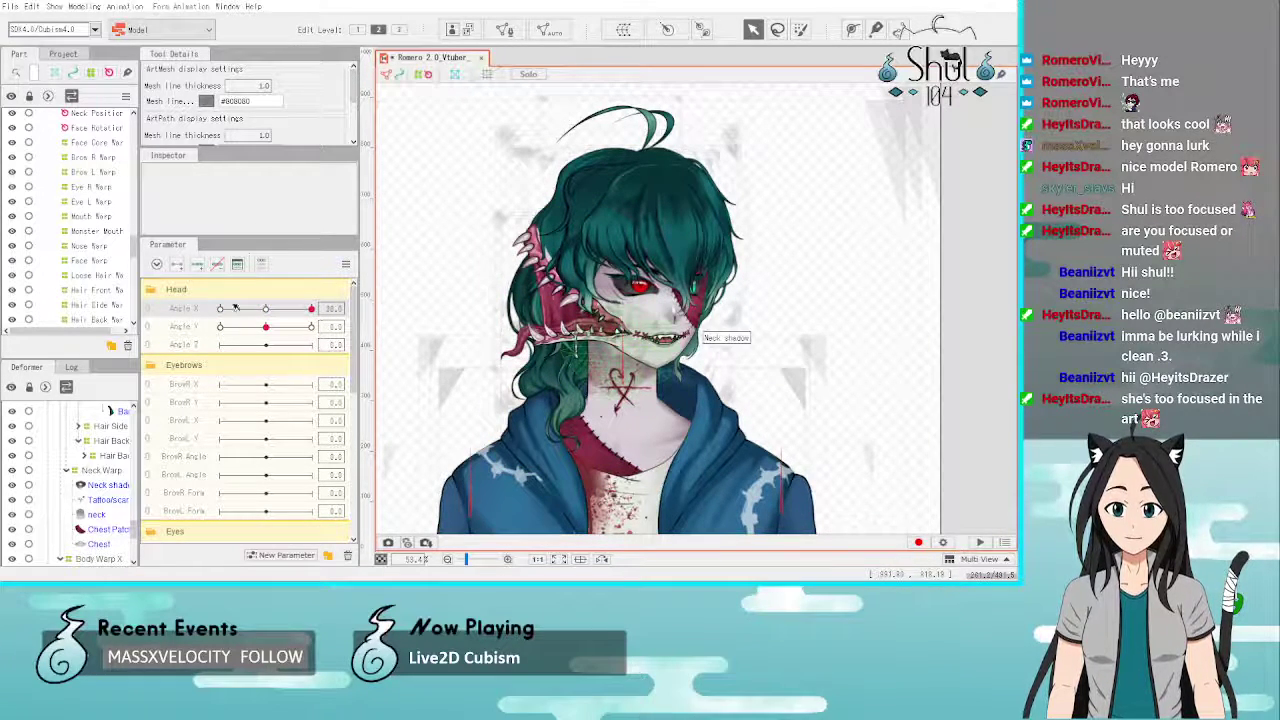
# Step: Set Angle X to -30 and try a slight adjustment of Hair Side Warp's front edge
pyautogui.moveTo(235, 308); pyautogui.dragTo(184, 334)
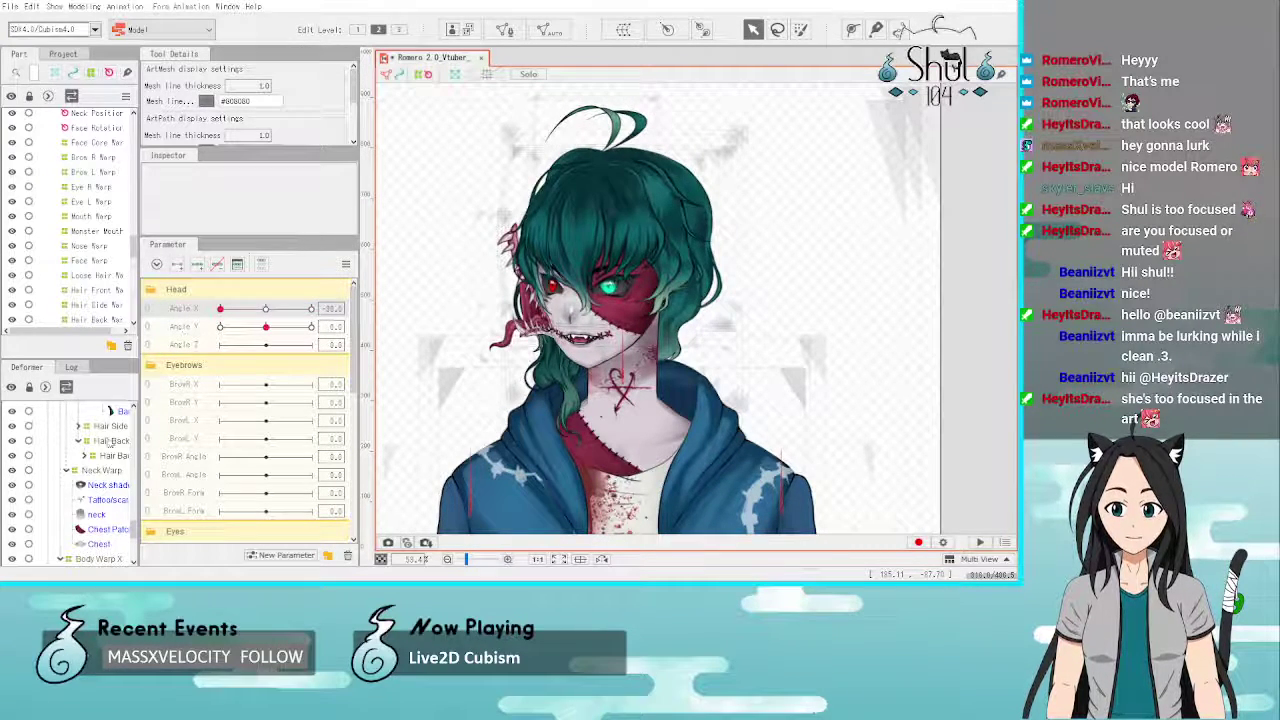
pyautogui.click(112, 427)
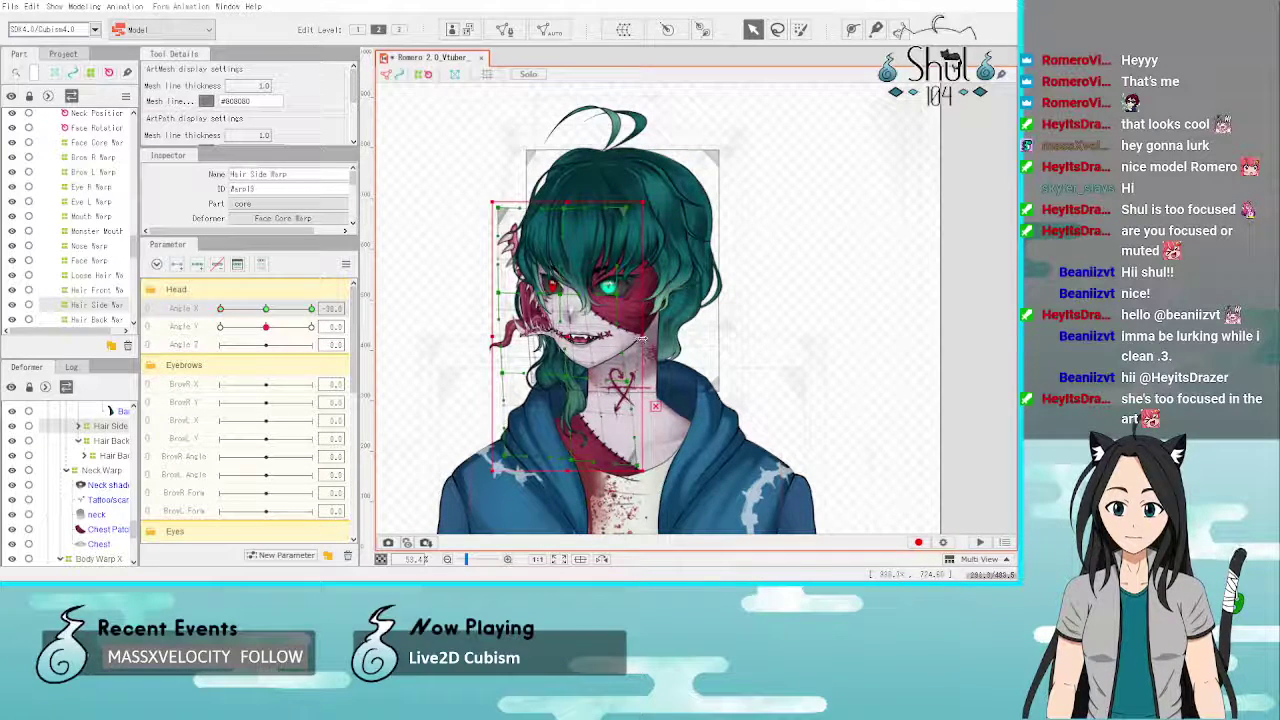
pyautogui.click(902, 355)
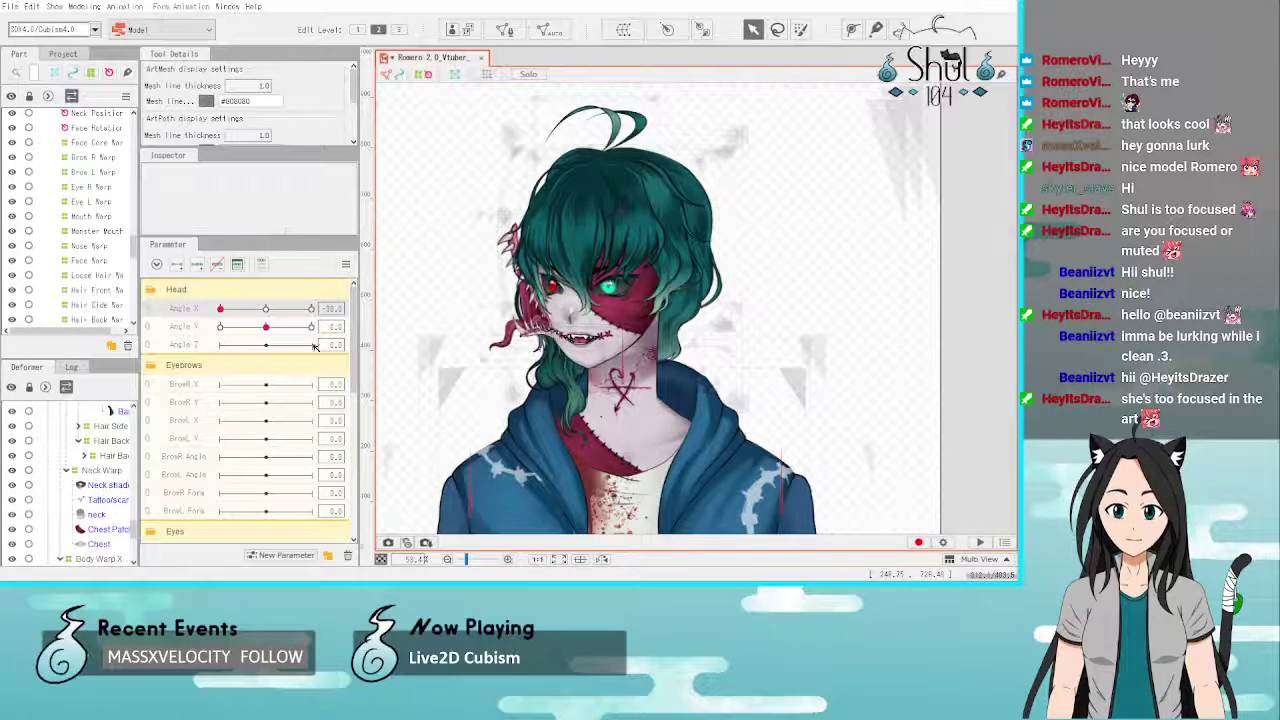
# Step: Sweep Angle X back and forth between its extremes to check the hair during the head turn
pyautogui.moveTo(220, 309); pyautogui.dragTo(286, 318)
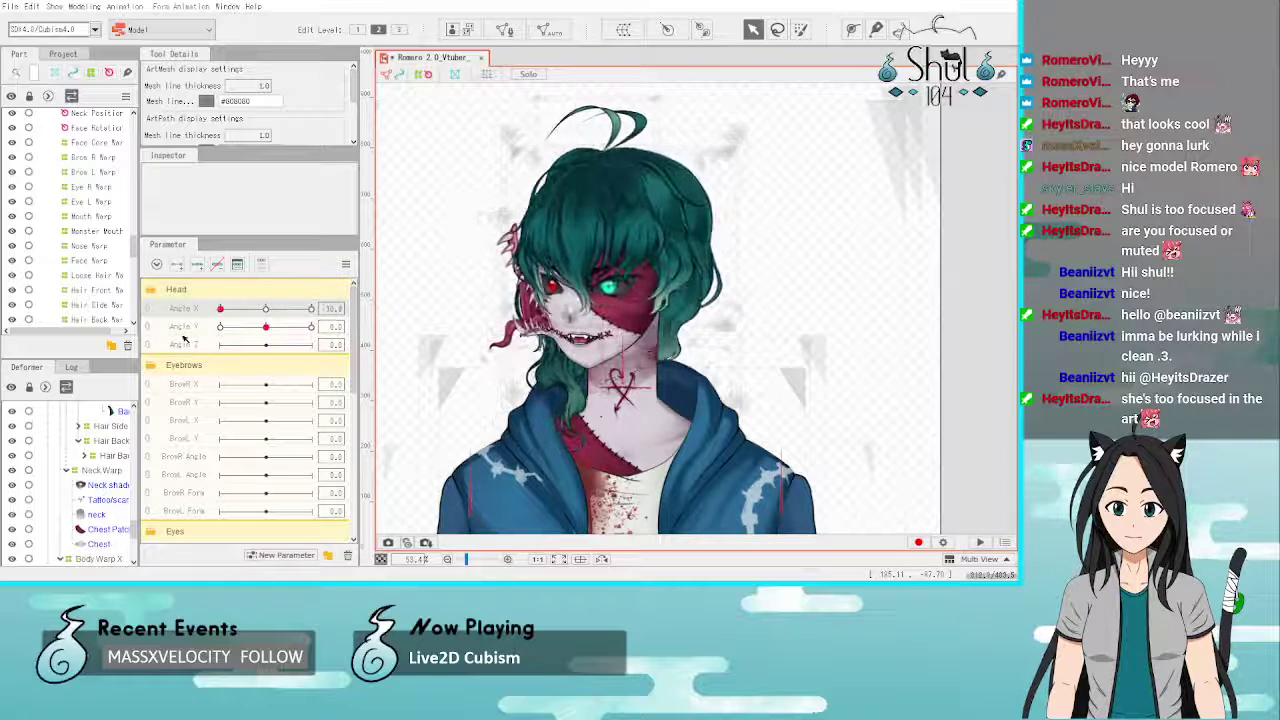
pyautogui.moveTo(184, 339); pyautogui.dragTo(282, 361)
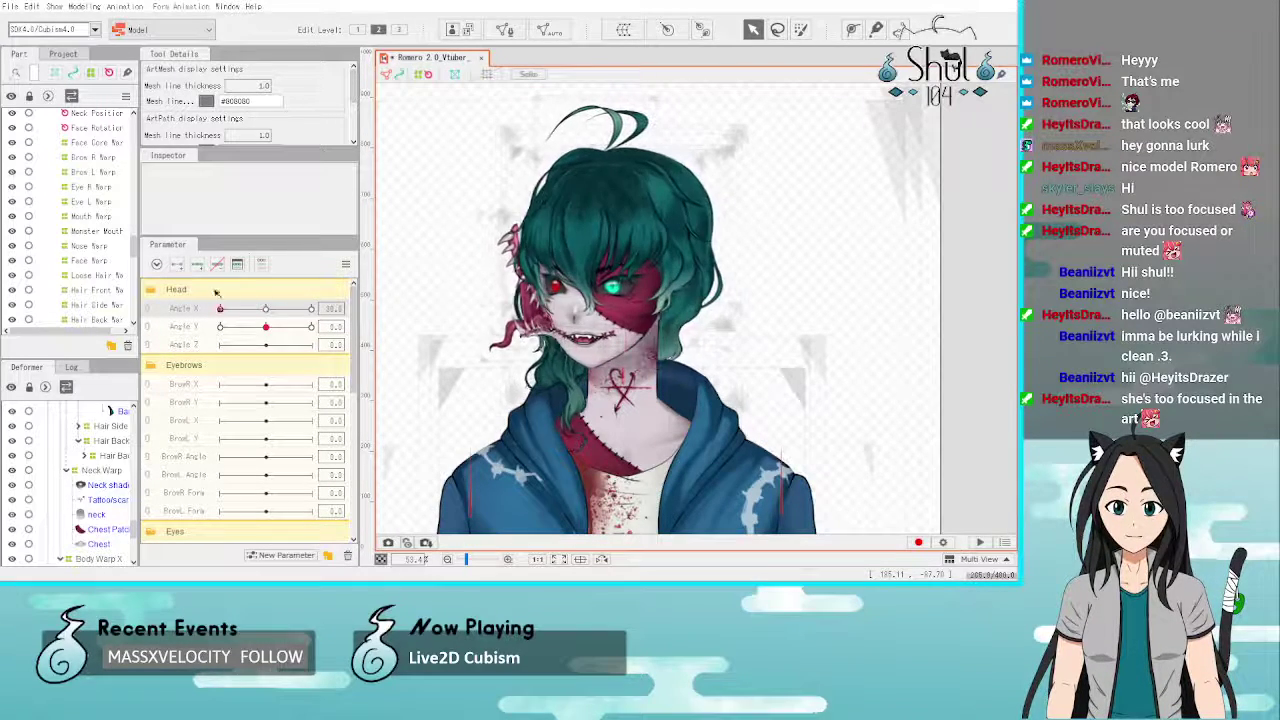
pyautogui.moveTo(266, 302); pyautogui.dragTo(330, 326)
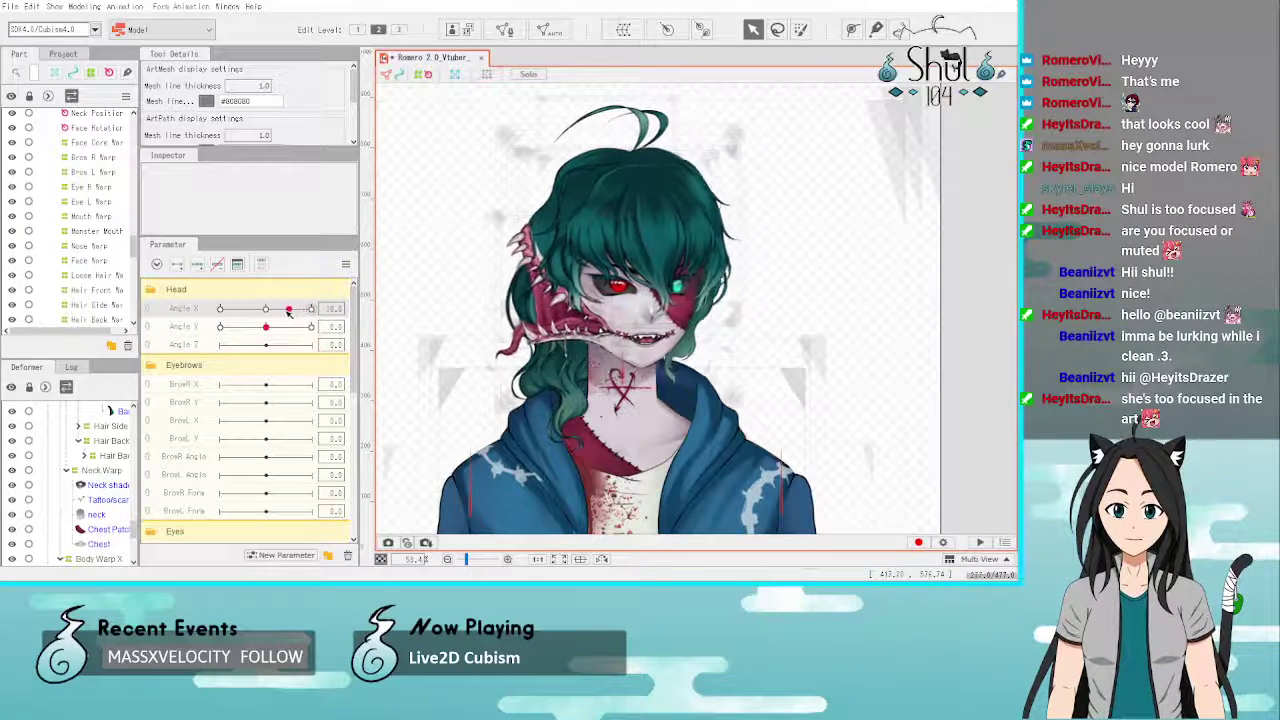
pyautogui.moveTo(288, 312); pyautogui.dragTo(178, 309)
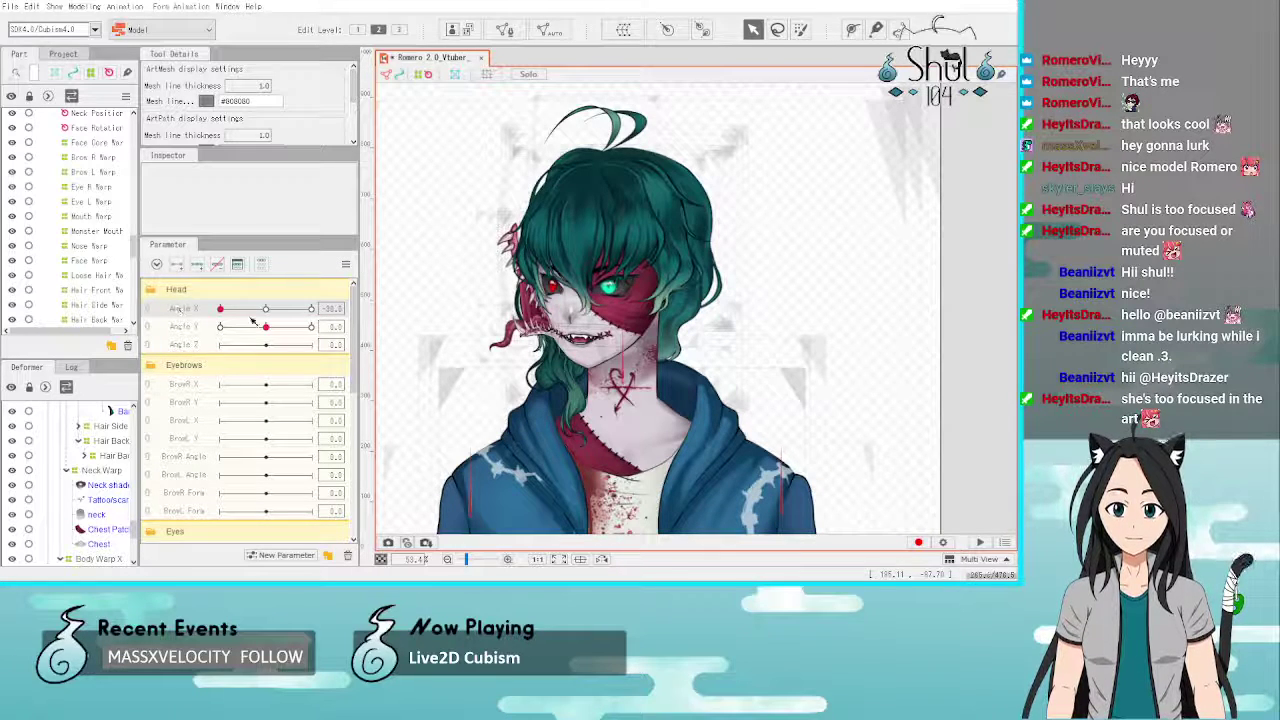
# Step: At Angle X 30, try widening Bang 2 Warp slightly outward on the far side of the face
pyautogui.click(311, 309)
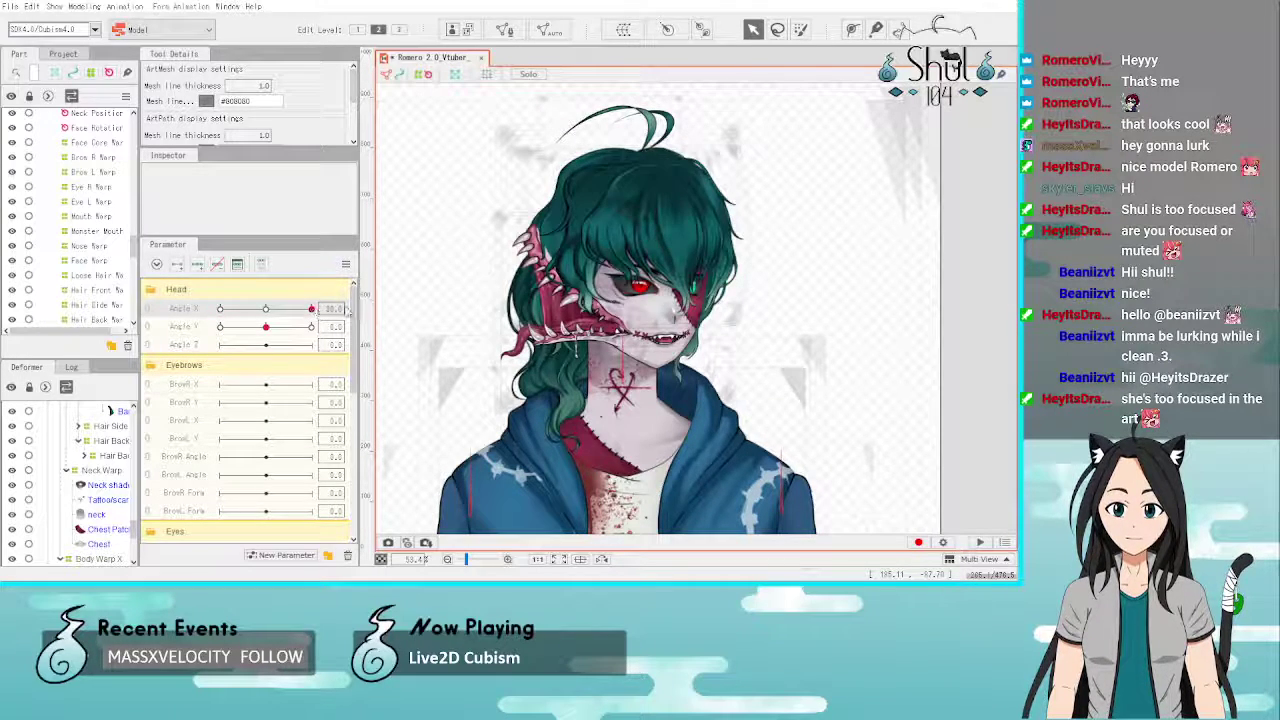
pyautogui.click(725, 240)
pyautogui.click(97, 451)
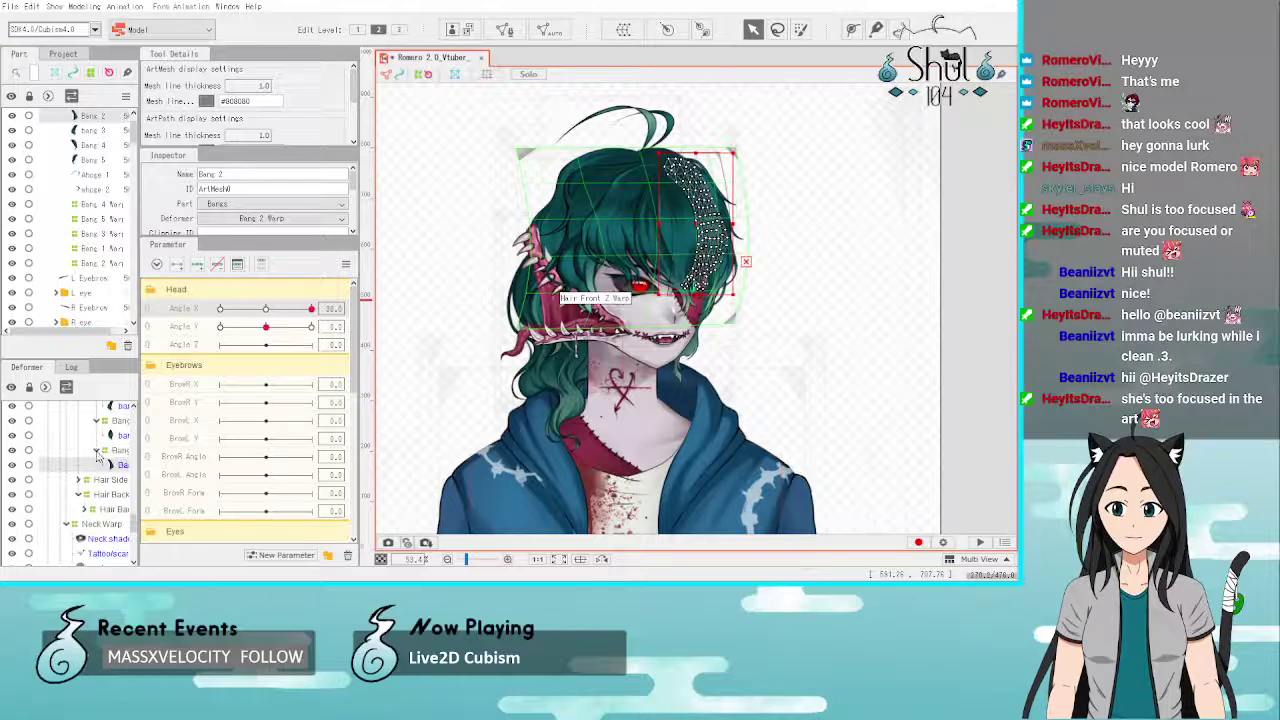
pyautogui.click(117, 451)
pyautogui.moveTo(740, 231); pyautogui.dragTo(745, 229)
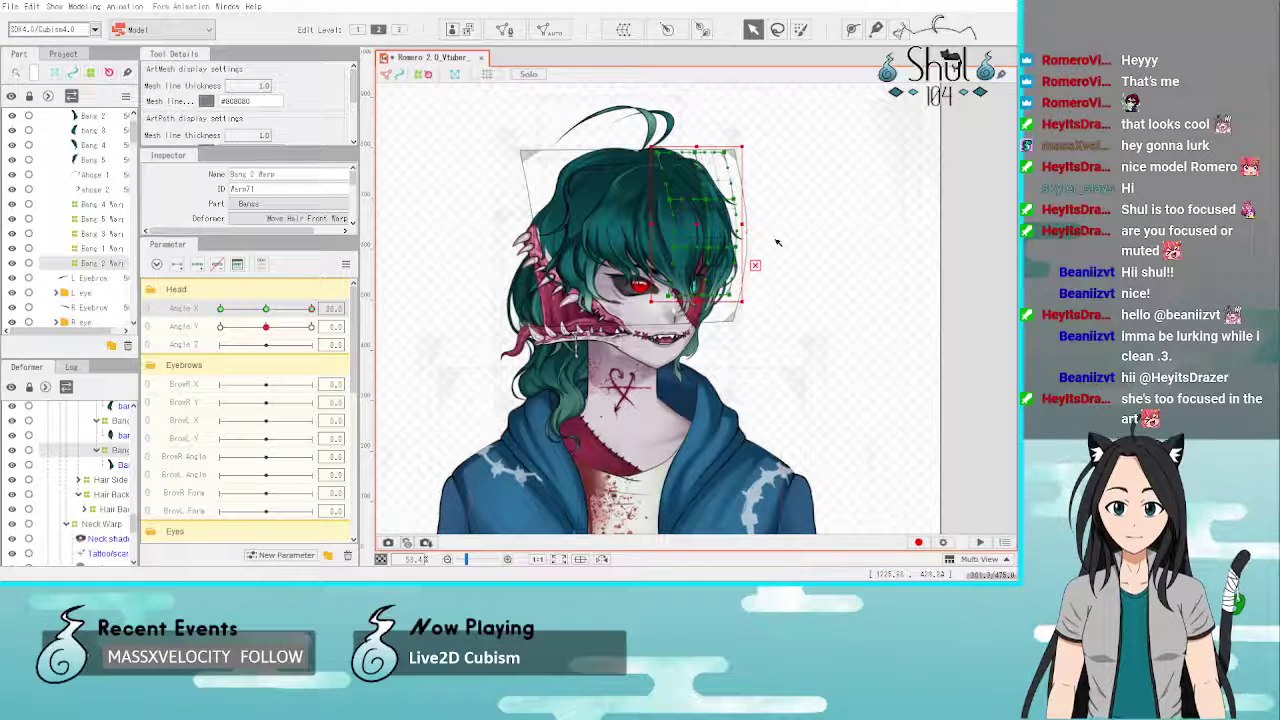
pyautogui.click(777, 242)
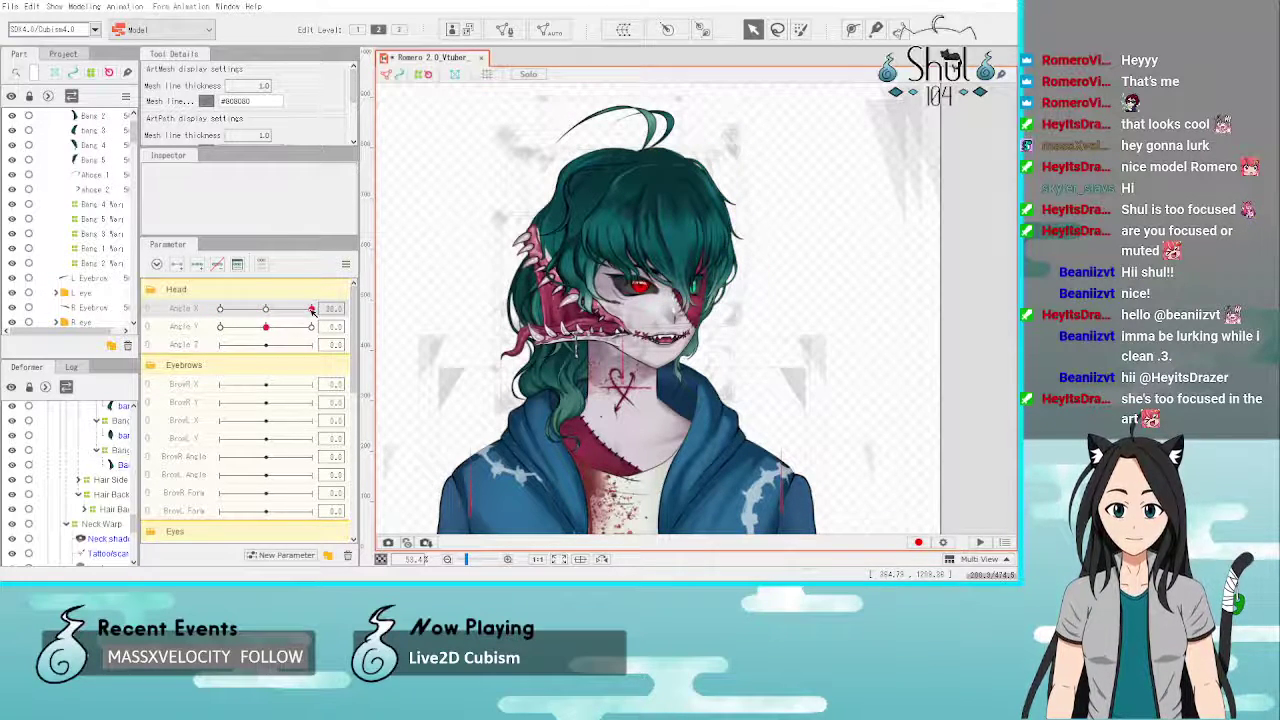
pyautogui.moveTo(312, 311); pyautogui.dragTo(325, 343)
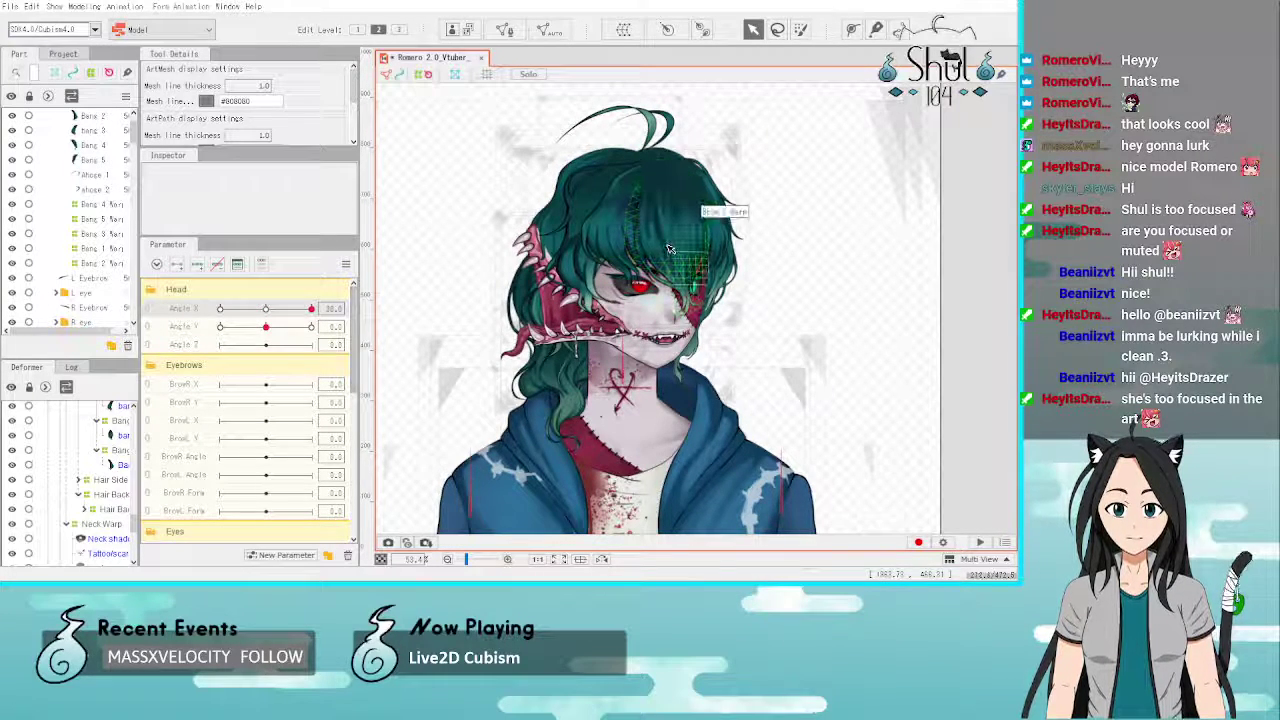
# Step: Try widening Bang 1 Warp slightly toward the far side of the face at Angle X 30
pyautogui.click(658, 219)
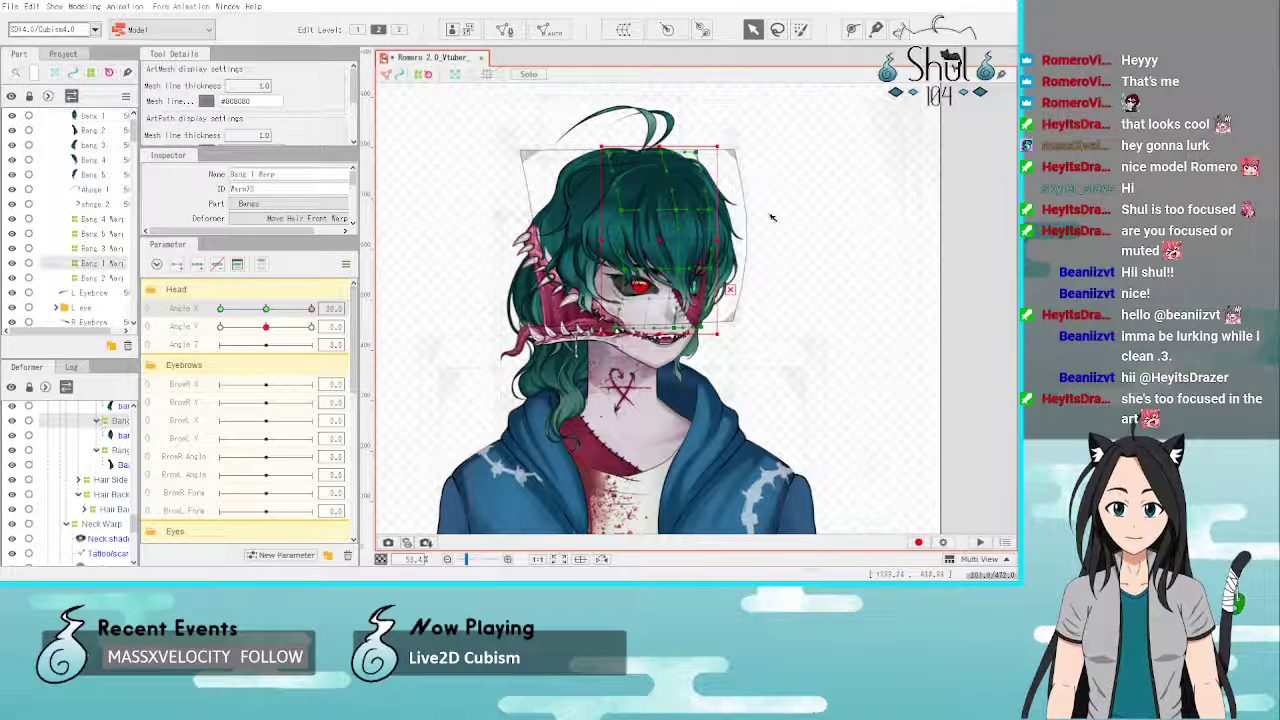
pyautogui.moveTo(716, 238); pyautogui.dragTo(723, 238)
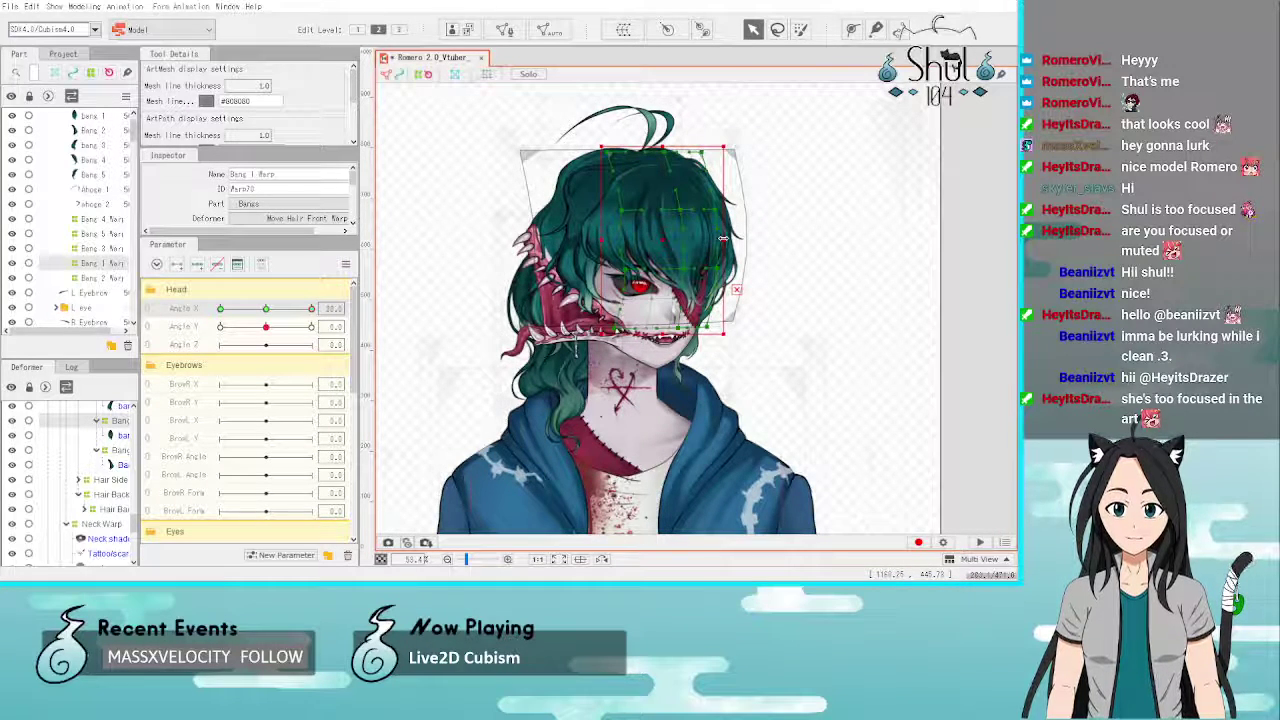
pyautogui.click(870, 283)
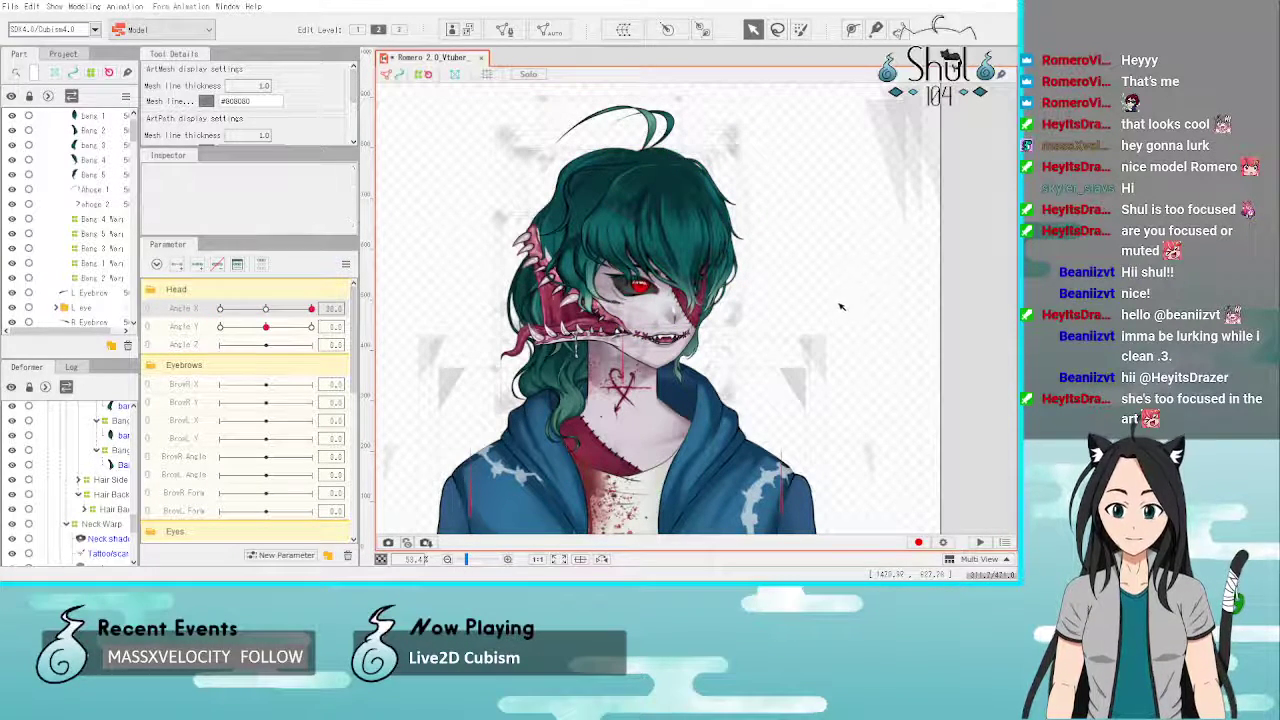
# Step: Undo the recent edge adjustments to Bang 1 Warp, Bang 2 Warp and Hair Side Warp
pyautogui.hotkey('ctrl', 'z')
pyautogui.hotkey('ctrl', 'z')
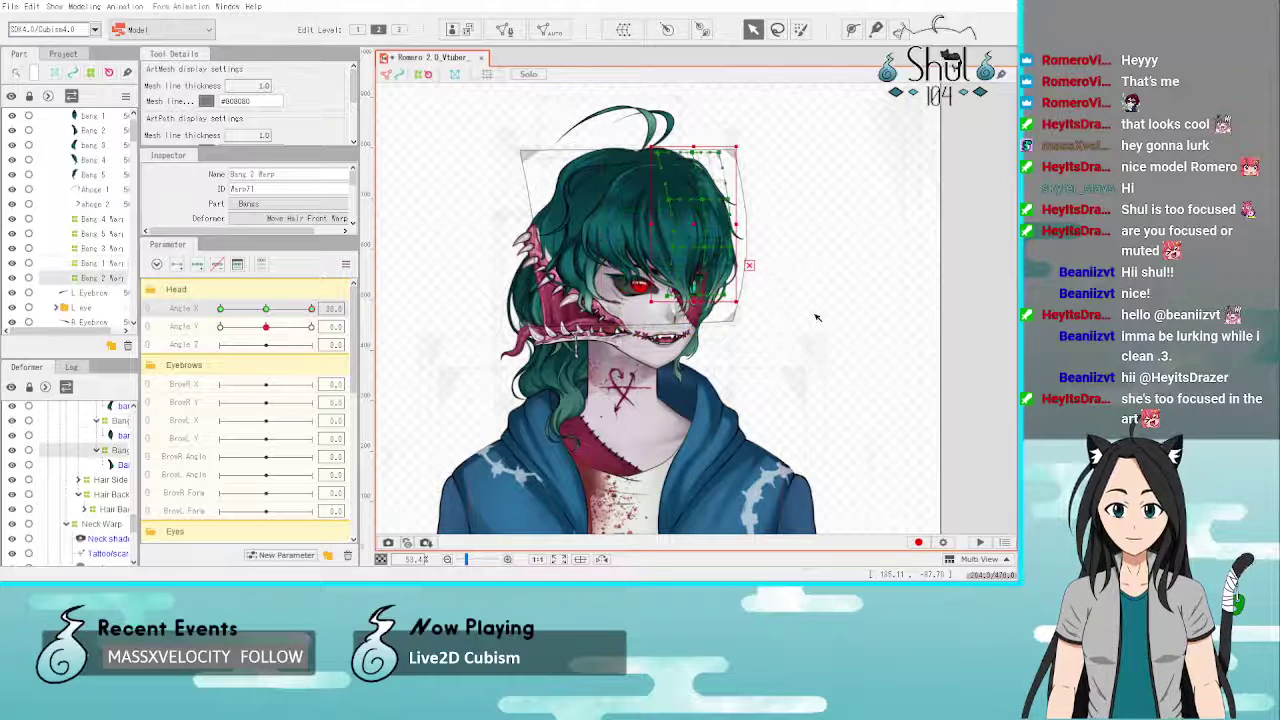
pyautogui.hotkey('ctrl', 'z')
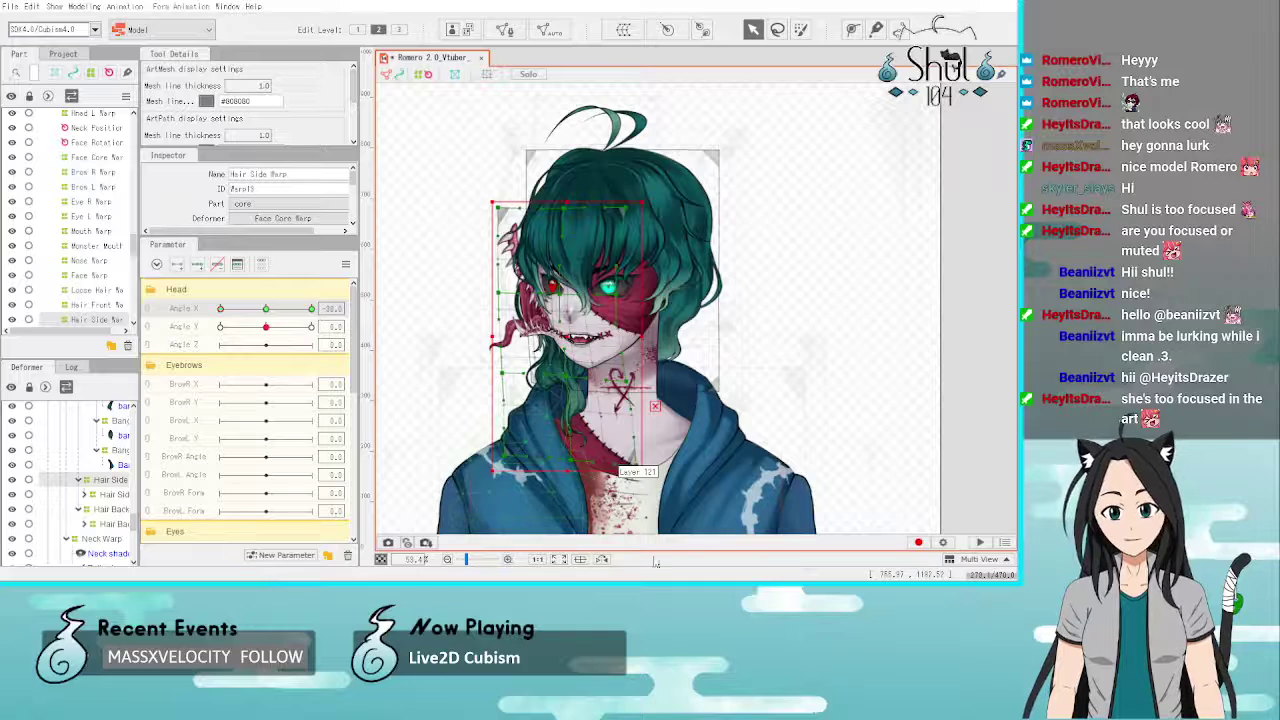
pyautogui.click(905, 387)
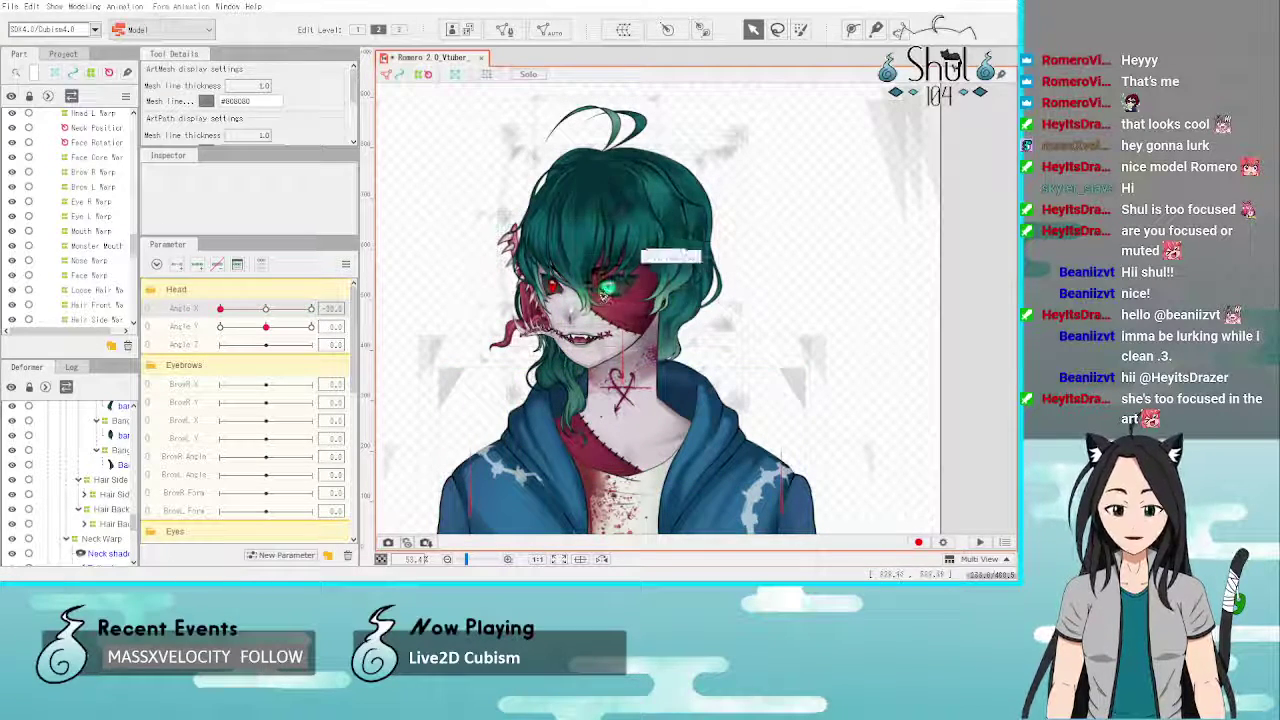
# Step: Preview the head turn across the Angle X range, finishing at 30
pyautogui.moveTo(221, 308)
pyautogui.mouseDown()
pyautogui.moveTo(340, 323)
pyautogui.moveTo(220, 322)
pyautogui.moveTo(345, 330)
pyautogui.moveTo(196, 330)
pyautogui.moveTo(310, 326)
pyautogui.moveTo(276, 344)
pyautogui.mouseUp()
pyautogui.moveTo(192, 329)
pyautogui.mouseDown()
pyautogui.moveTo(311, 332)
pyautogui.moveTo(206, 350)
pyautogui.moveTo(318, 358)
pyautogui.moveTo(198, 354)
pyautogui.moveTo(310, 310)
pyautogui.moveTo(243, 371)
pyautogui.moveTo(338, 379)
pyautogui.moveTo(183, 365)
pyautogui.mouseUp()
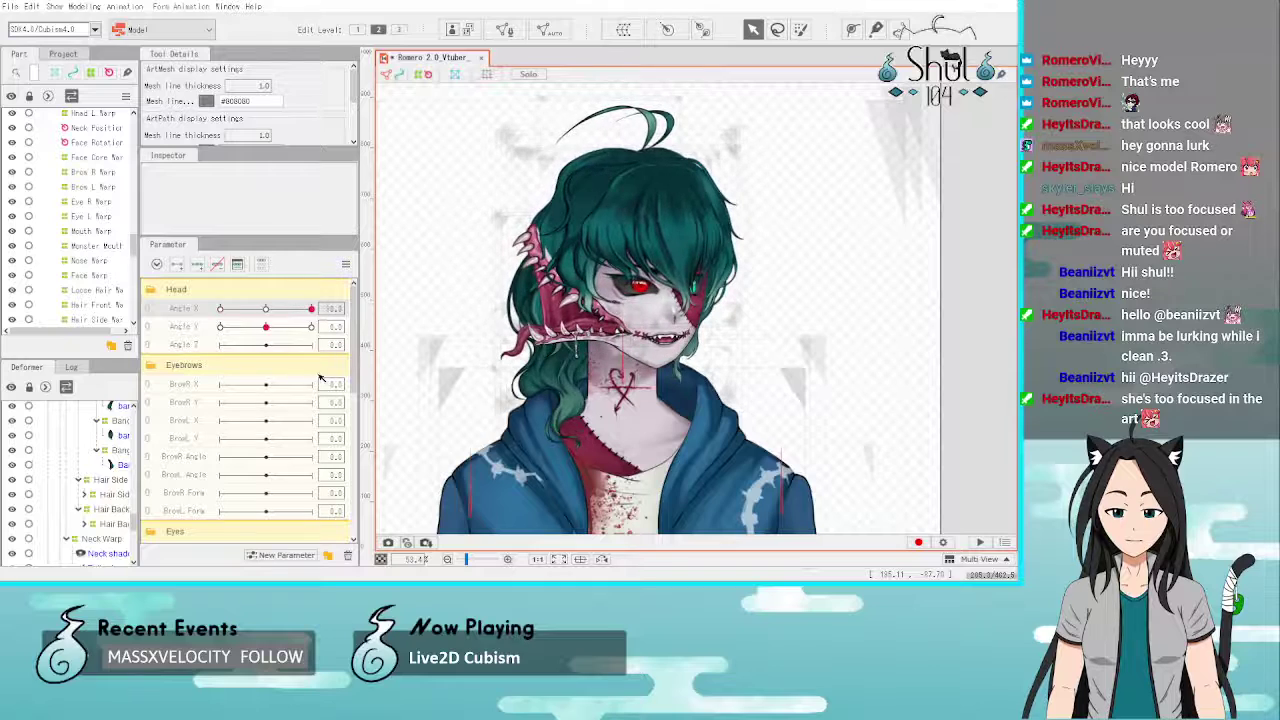
pyautogui.moveTo(320, 378)
pyautogui.mouseDown()
pyautogui.moveTo(245, 386)
pyautogui.moveTo(312, 387)
pyautogui.mouseUp()
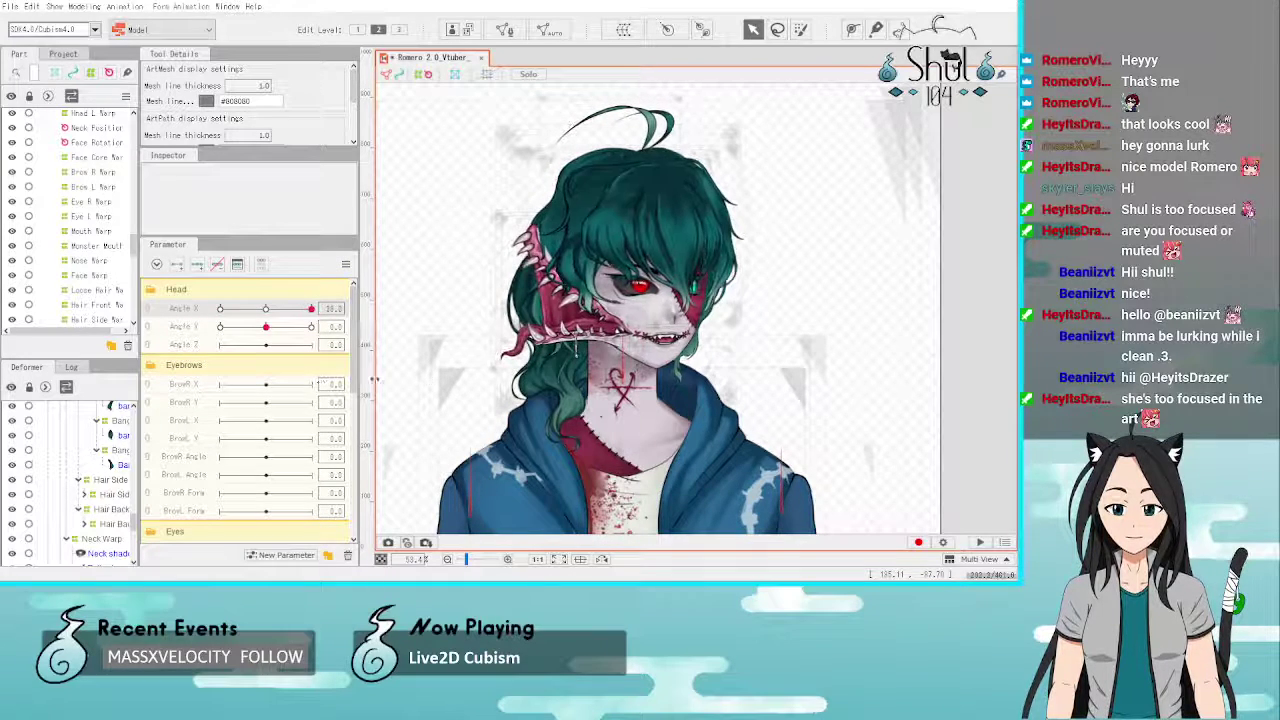
# Step: At Angle X 30, widen Bang 4 Warp by moving its inner edge toward the back of the head
pyautogui.click(732, 268)
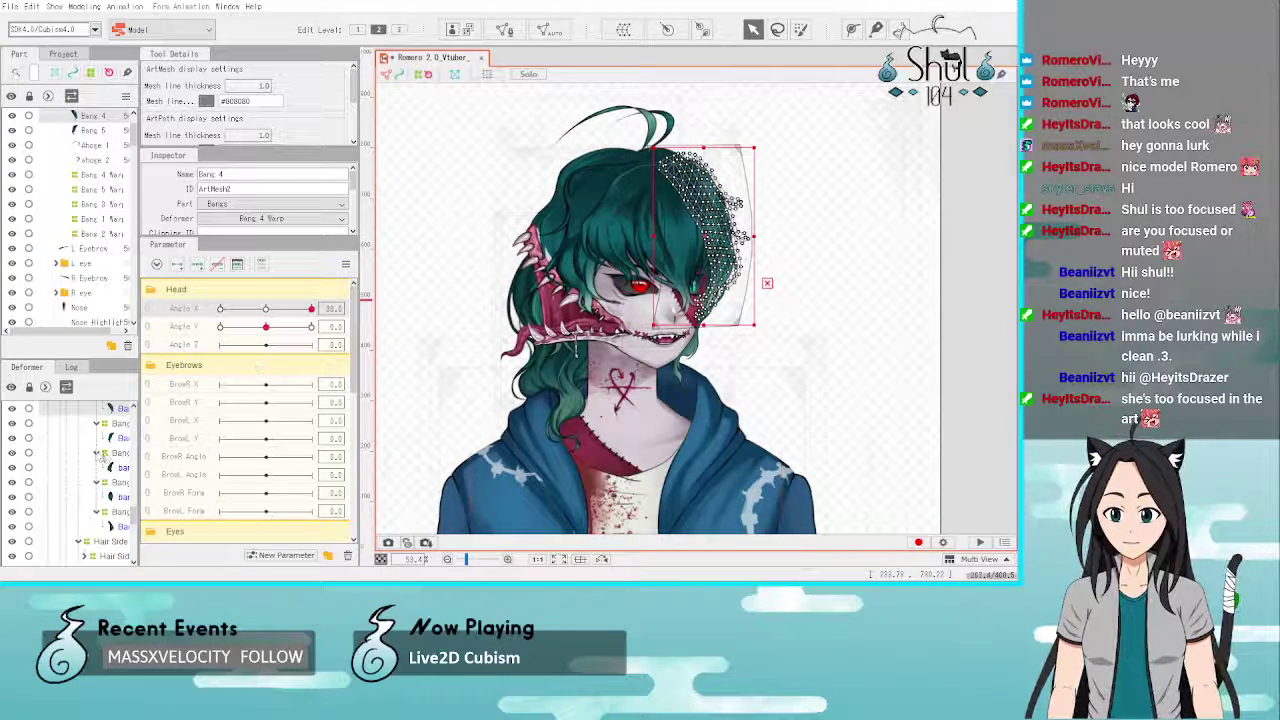
pyautogui.click(112, 447)
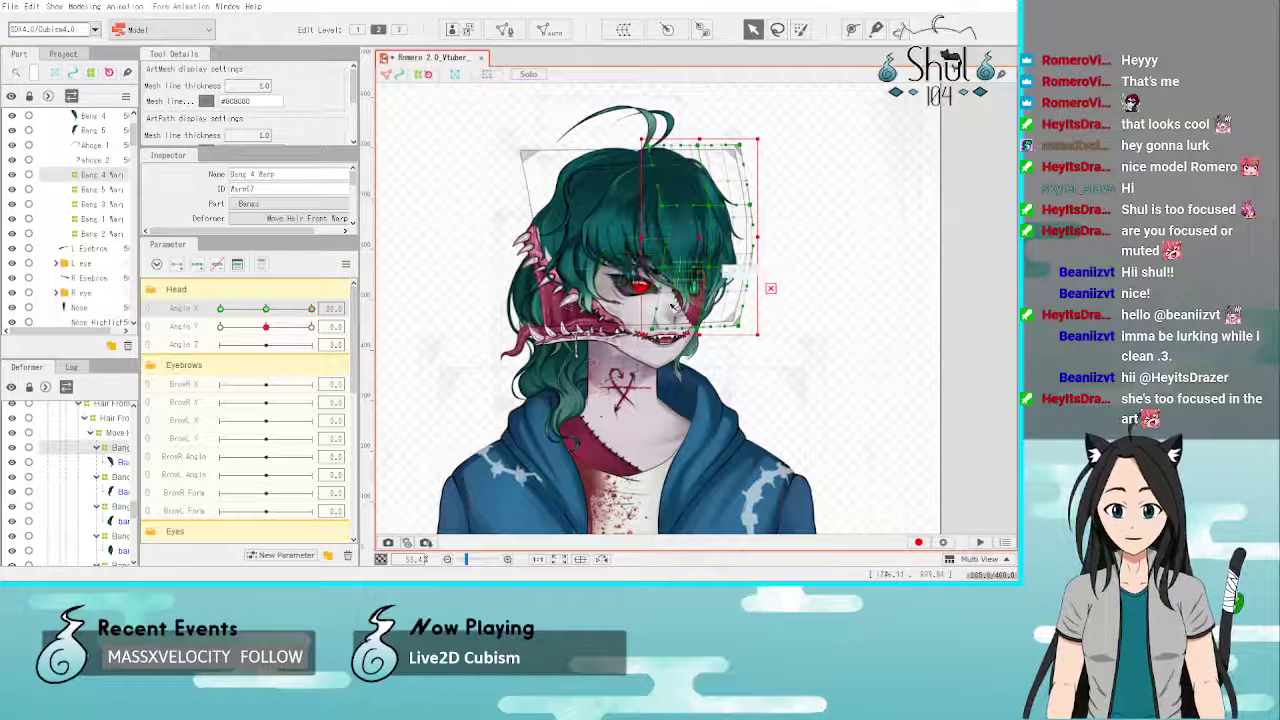
pyautogui.moveTo(316, 313); pyautogui.dragTo(351, 307)
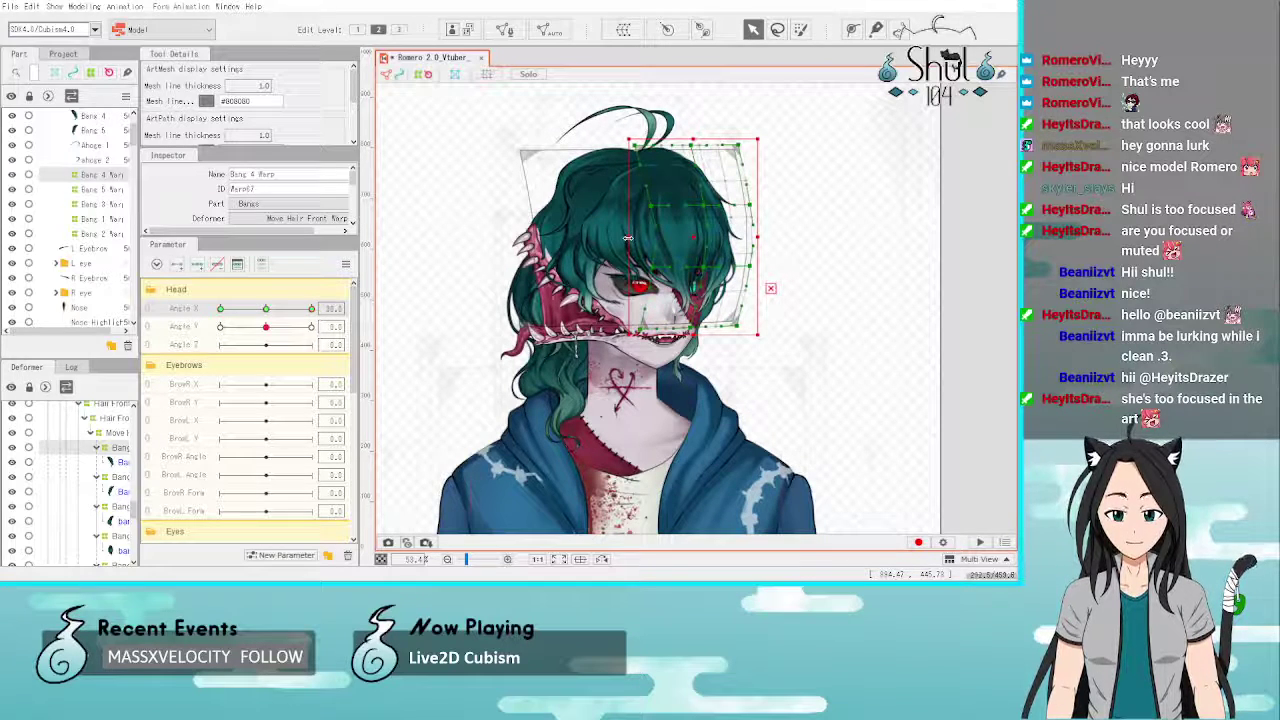
pyautogui.click(901, 322)
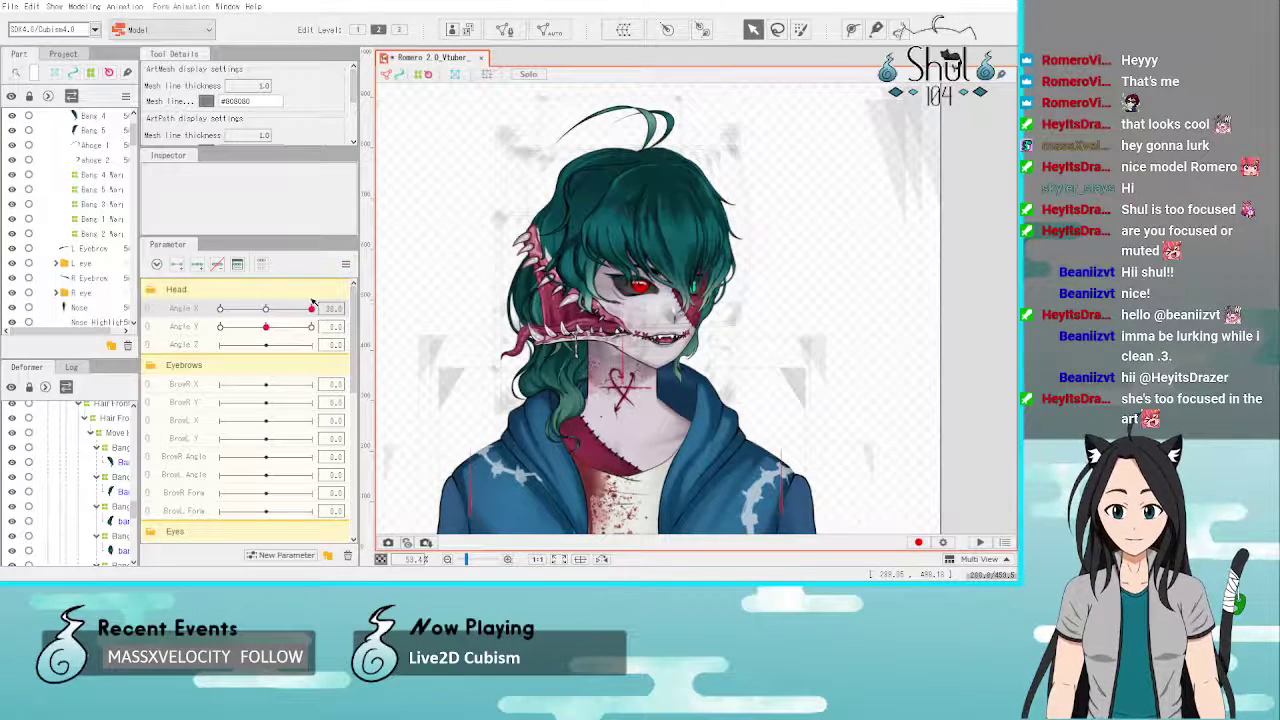
# Step: Preview the head turn by sweeping Angle X back and forth across its range
pyautogui.moveTo(313, 306); pyautogui.dragTo(370, 322)
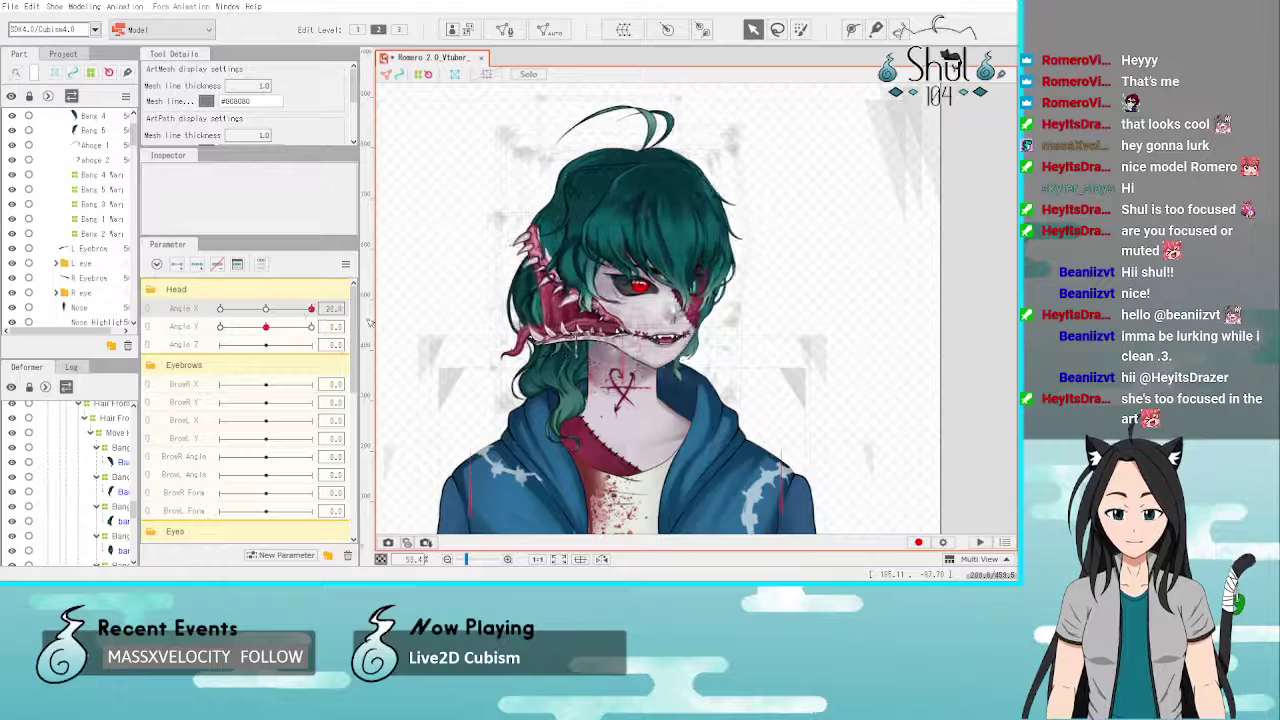
pyautogui.moveTo(221, 300); pyautogui.dragTo(347, 292)
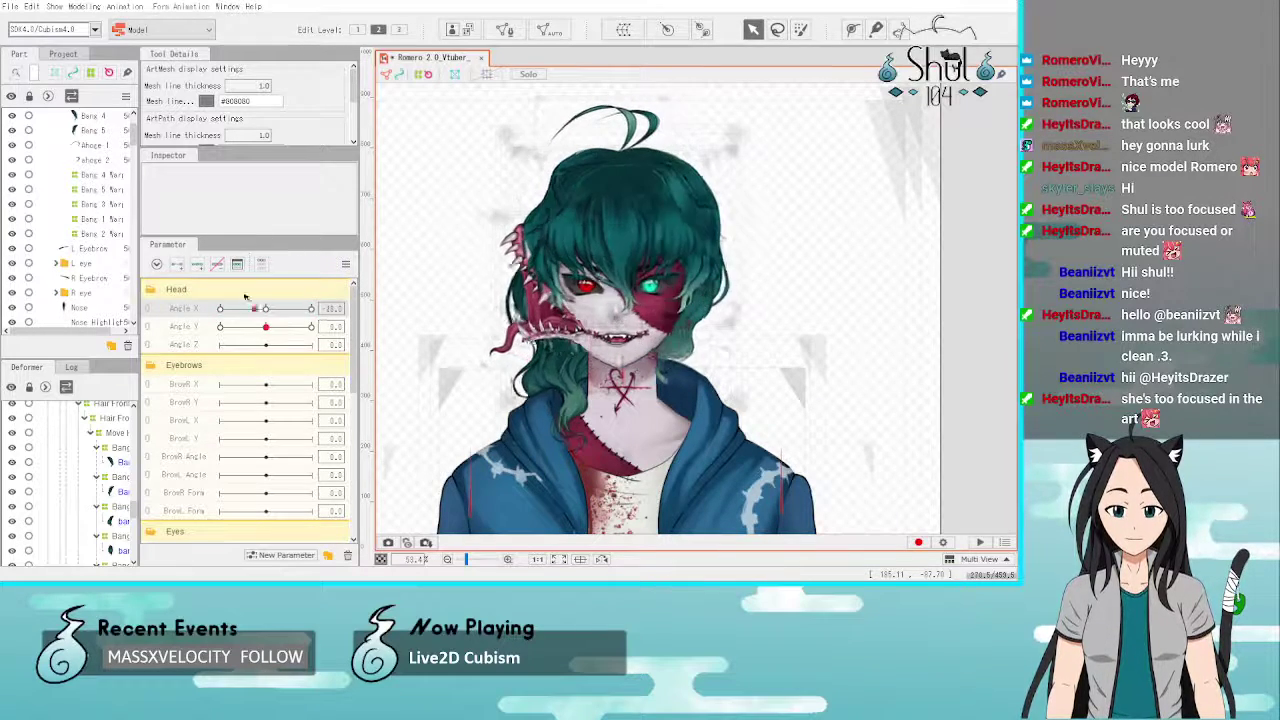
pyautogui.moveTo(232, 288); pyautogui.dragTo(352, 281)
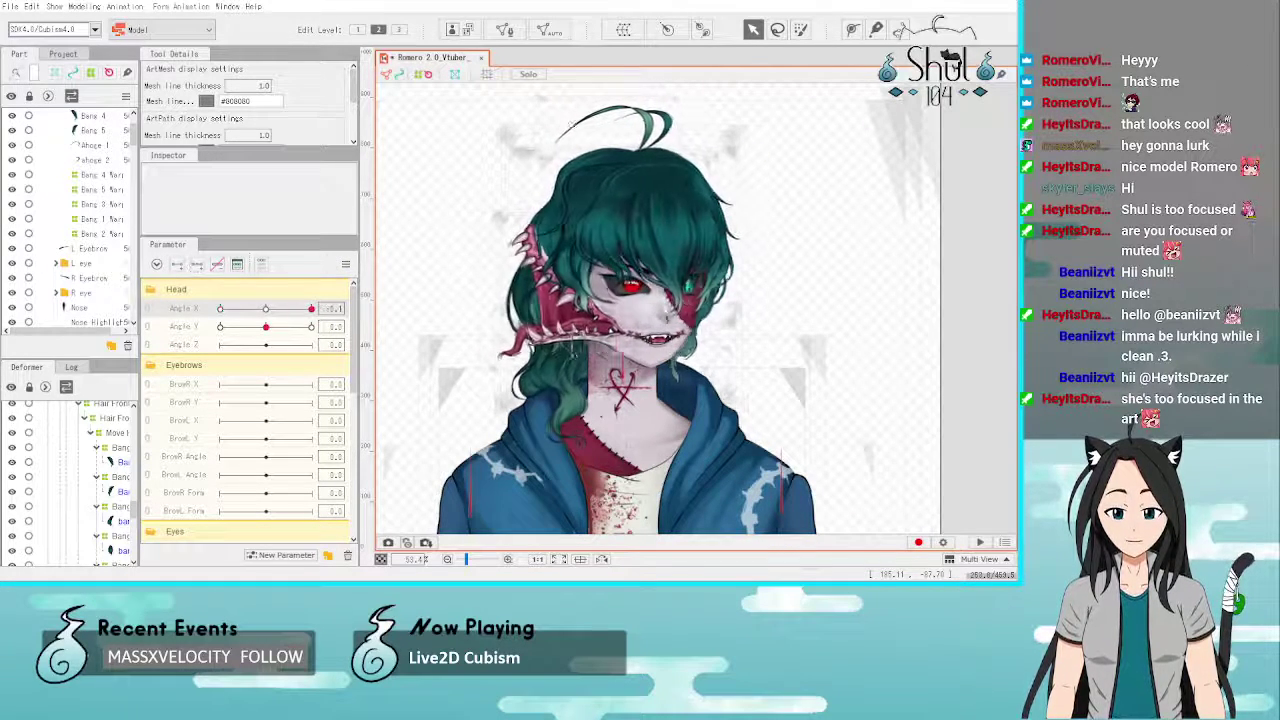
pyautogui.moveTo(571, 125); pyautogui.dragTo(237, 265)
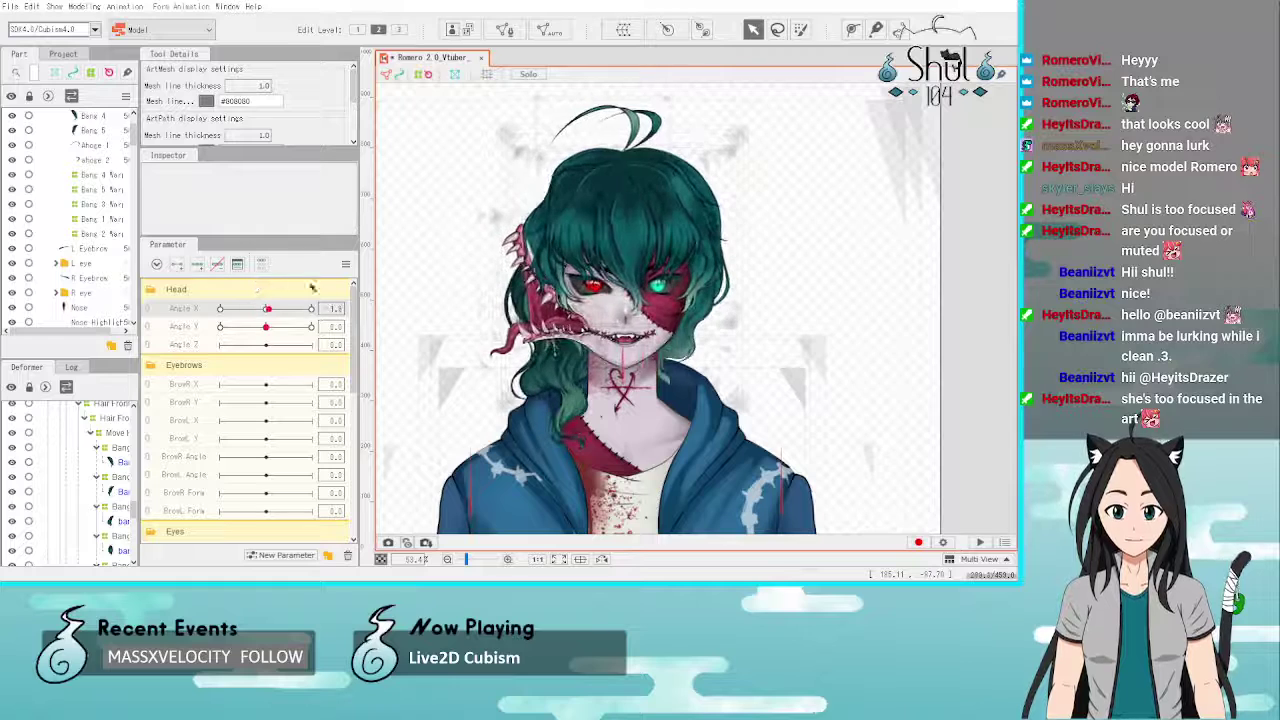
pyautogui.click(692, 349)
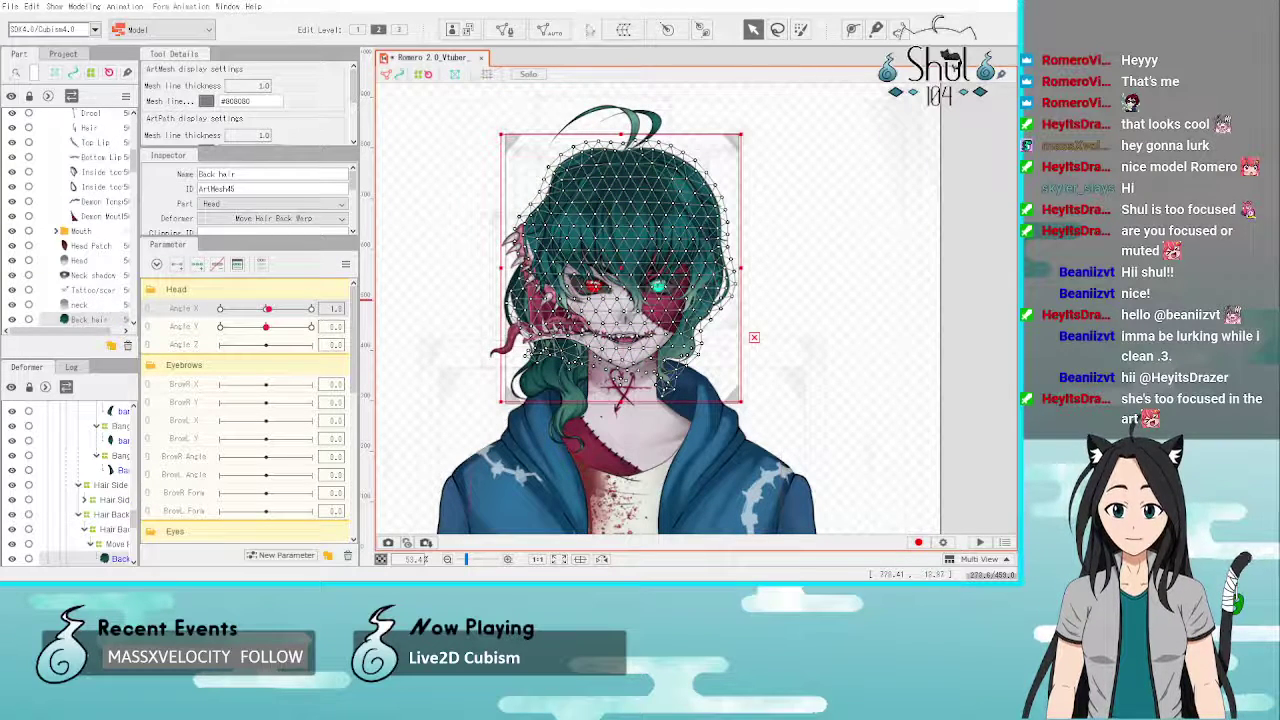
pyautogui.click(505, 30)
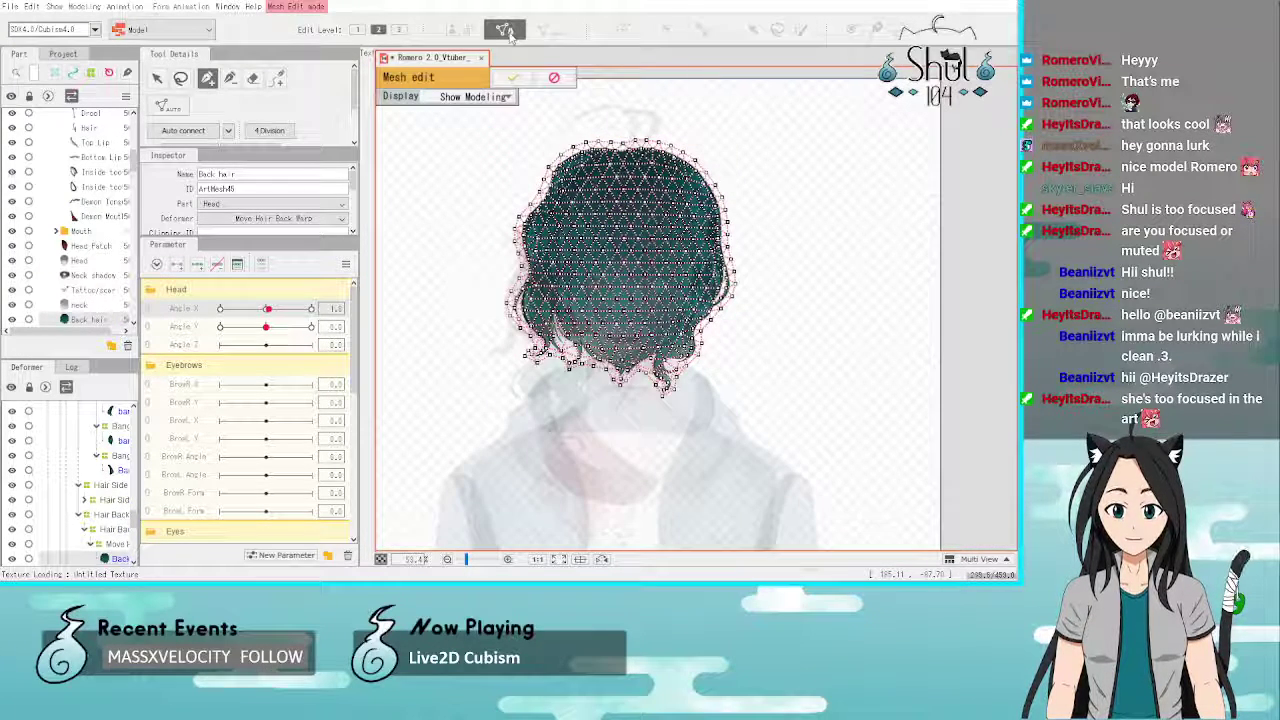
pyautogui.click(553, 77)
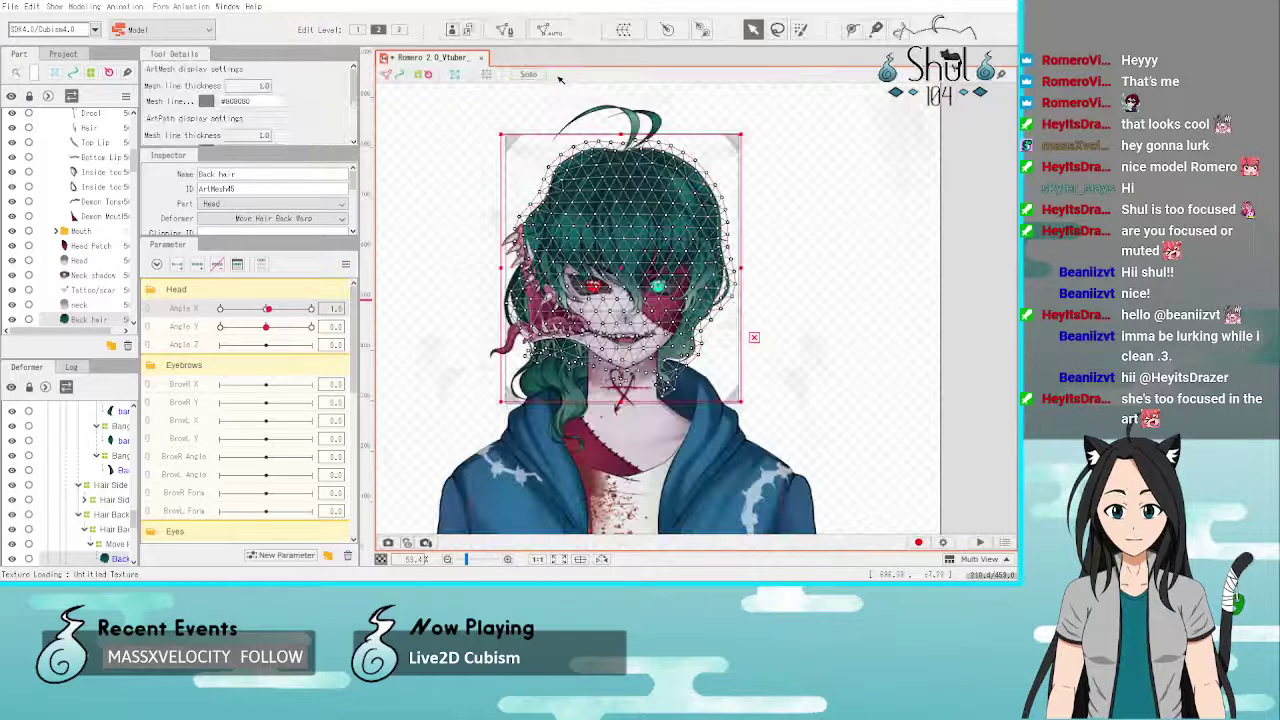
pyautogui.click(862, 219)
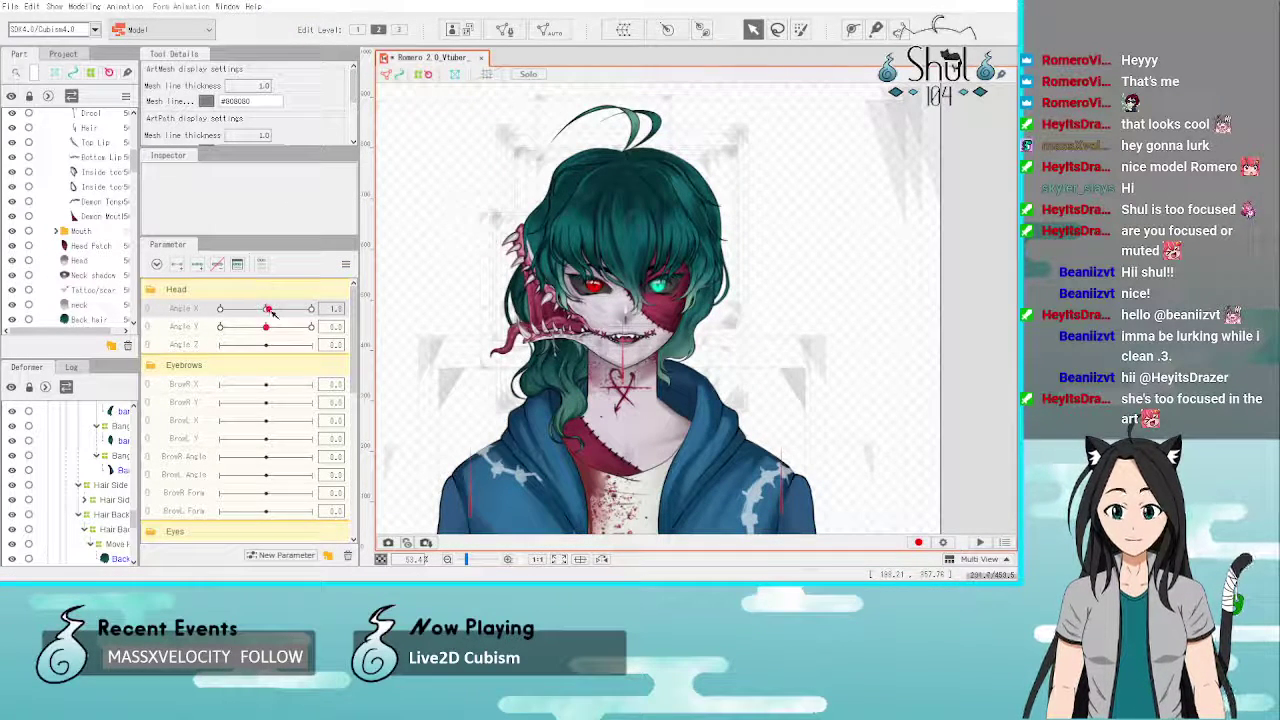
# Step: Check the head turn through Angle X once more and return Angle X to 0
pyautogui.moveTo(272, 313); pyautogui.dragTo(170, 278)
pyautogui.moveTo(268, 288)
pyautogui.mouseDown()
pyautogui.moveTo(363, 308)
pyautogui.moveTo(185, 280)
pyautogui.moveTo(372, 295)
pyautogui.moveTo(265, 309)
pyautogui.mouseUp()
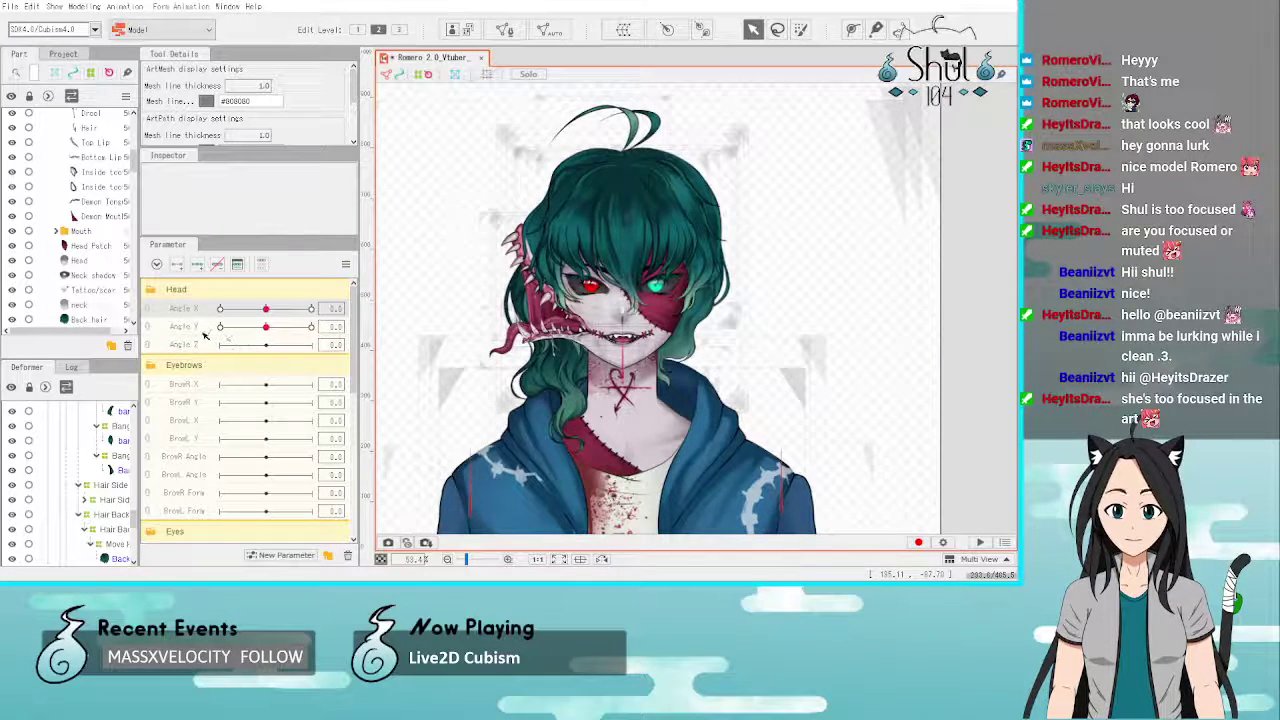
# Step: At Angle Y -30, pull the central nose-level and forehead points of Face Core Warp downward
pyautogui.scroll(3, 95, 440)
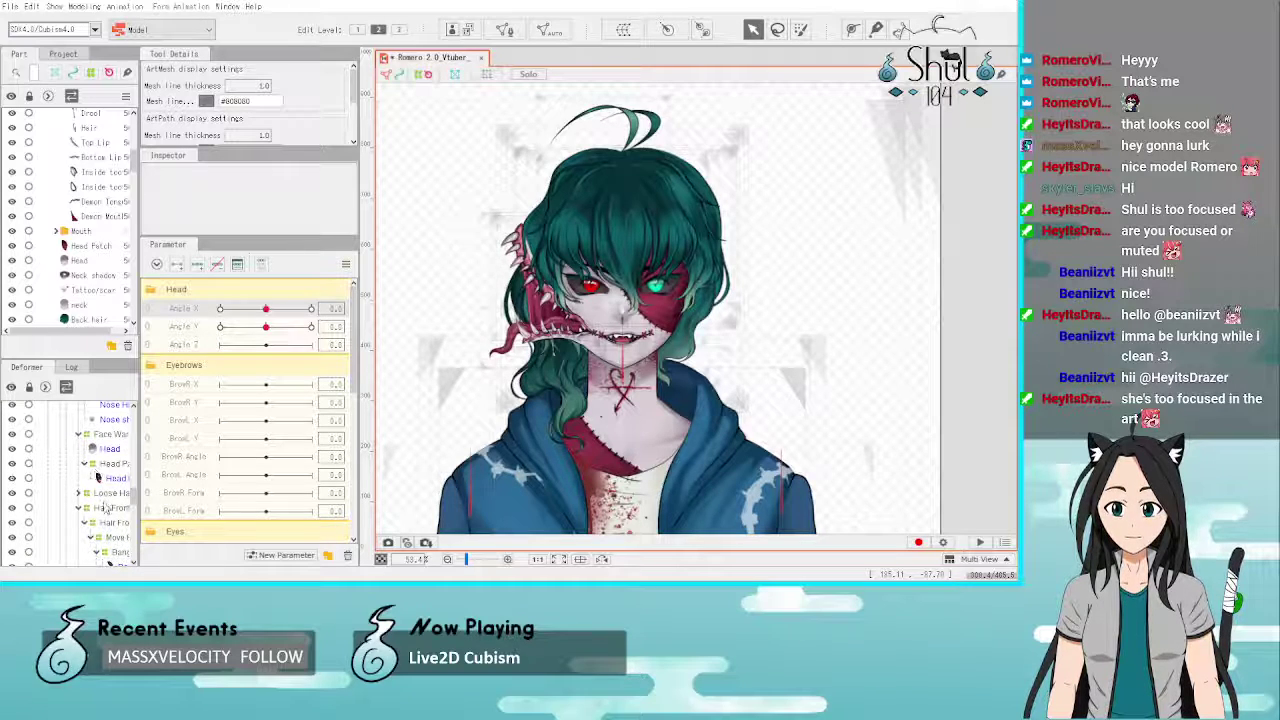
pyautogui.scroll(5, 105, 505)
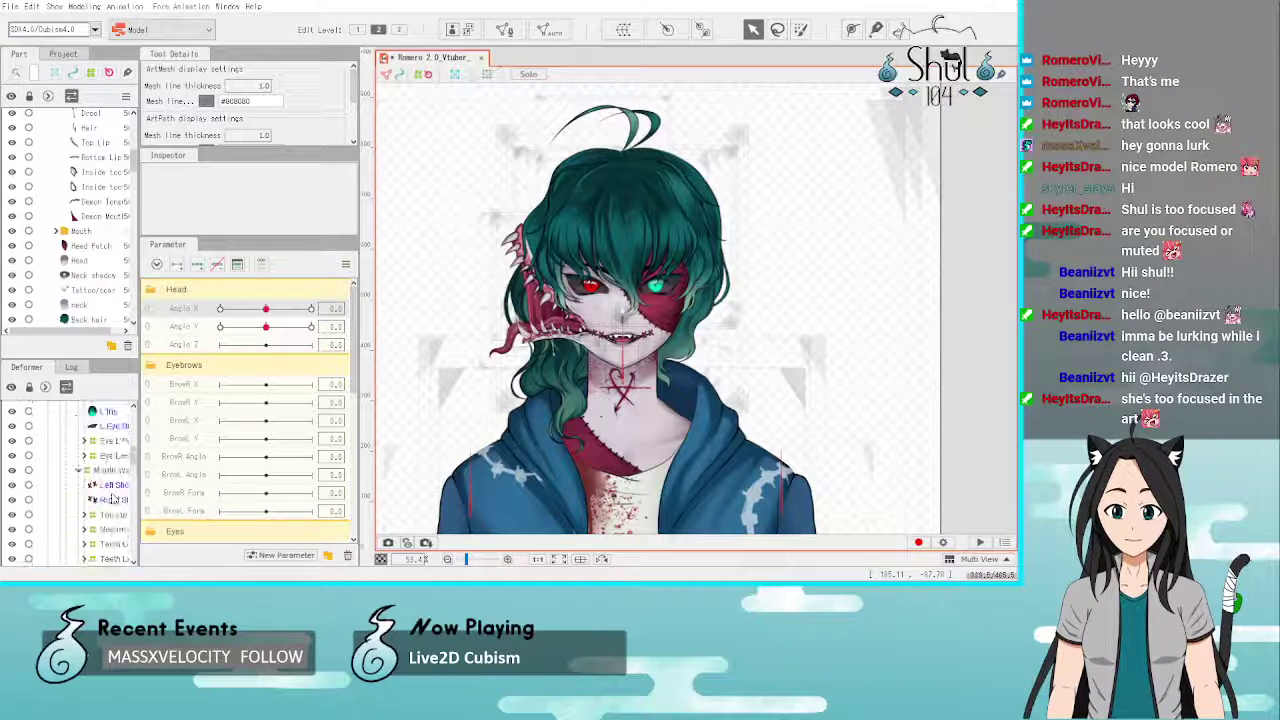
pyautogui.scroll(5, 115, 498)
pyautogui.click(108, 429)
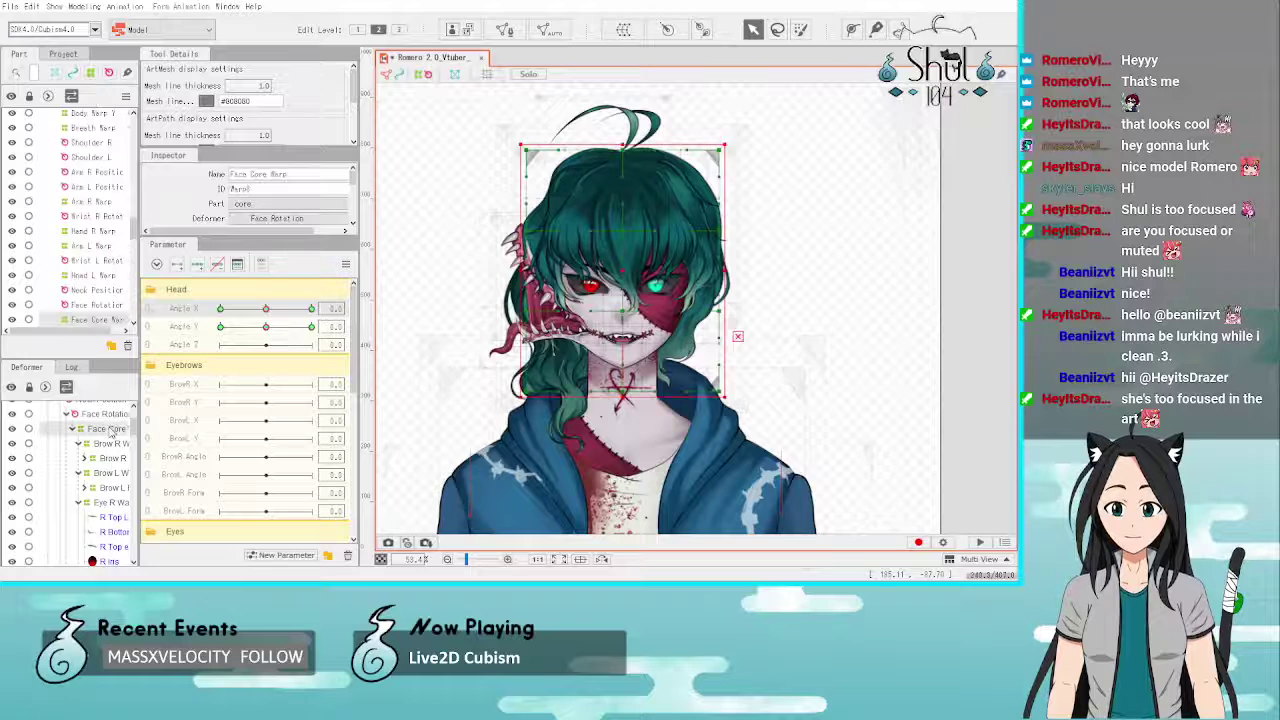
pyautogui.click(221, 327)
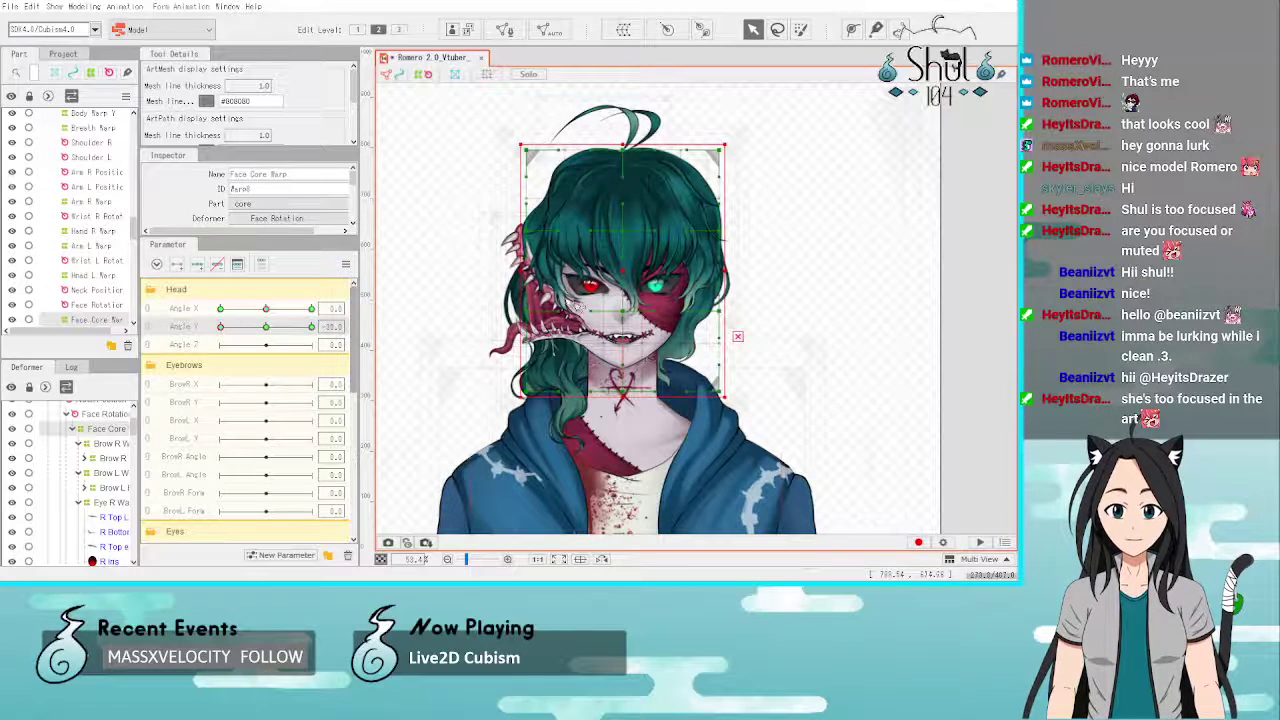
pyautogui.scroll(3, 657, 399)
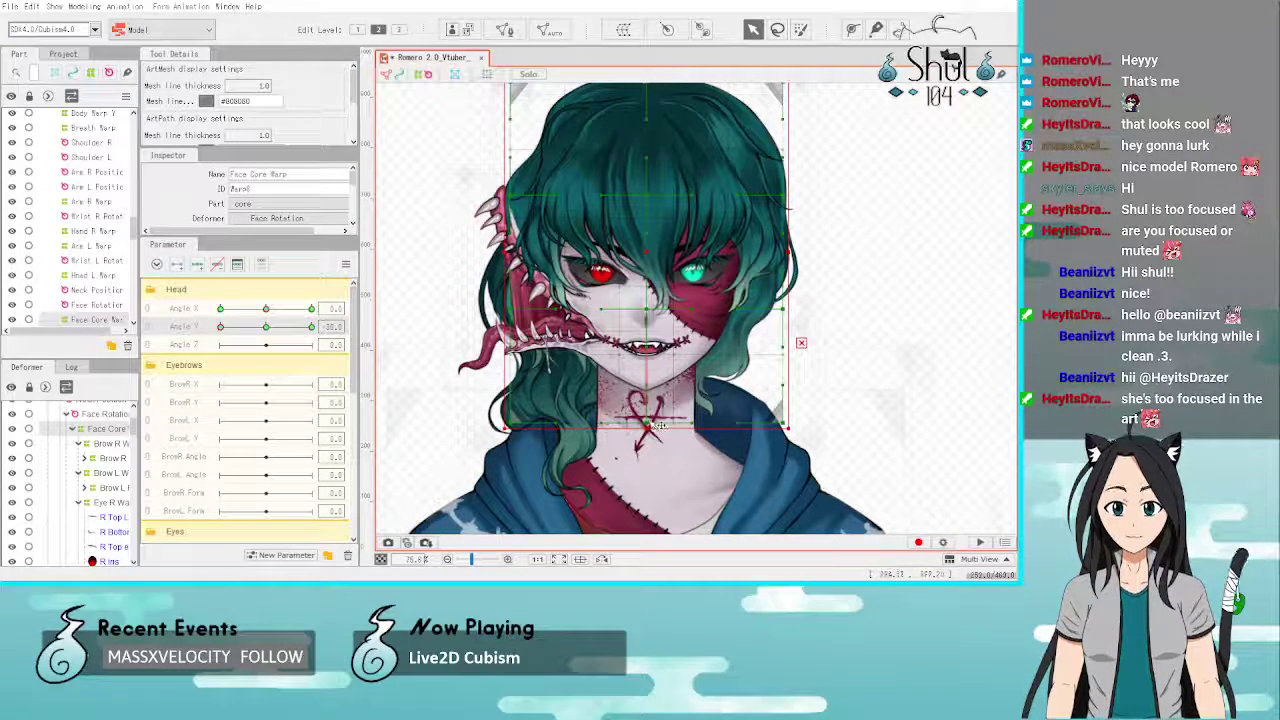
pyautogui.moveTo(658, 425)
pyautogui.mouseDown()
pyautogui.moveTo(655, 451)
pyautogui.moveTo(646, 423)
pyautogui.mouseUp()
pyautogui.moveTo(647, 338); pyautogui.dragTo(651, 346)
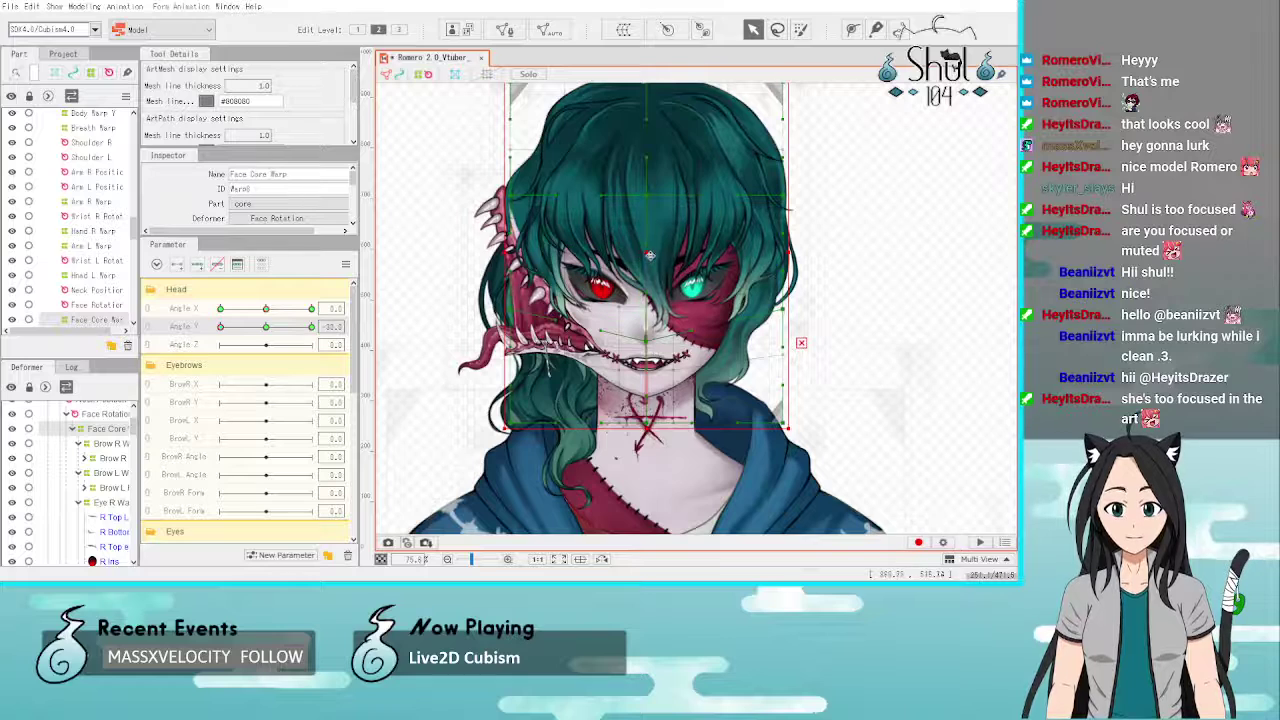
pyautogui.moveTo(649, 197); pyautogui.dragTo(651, 225)
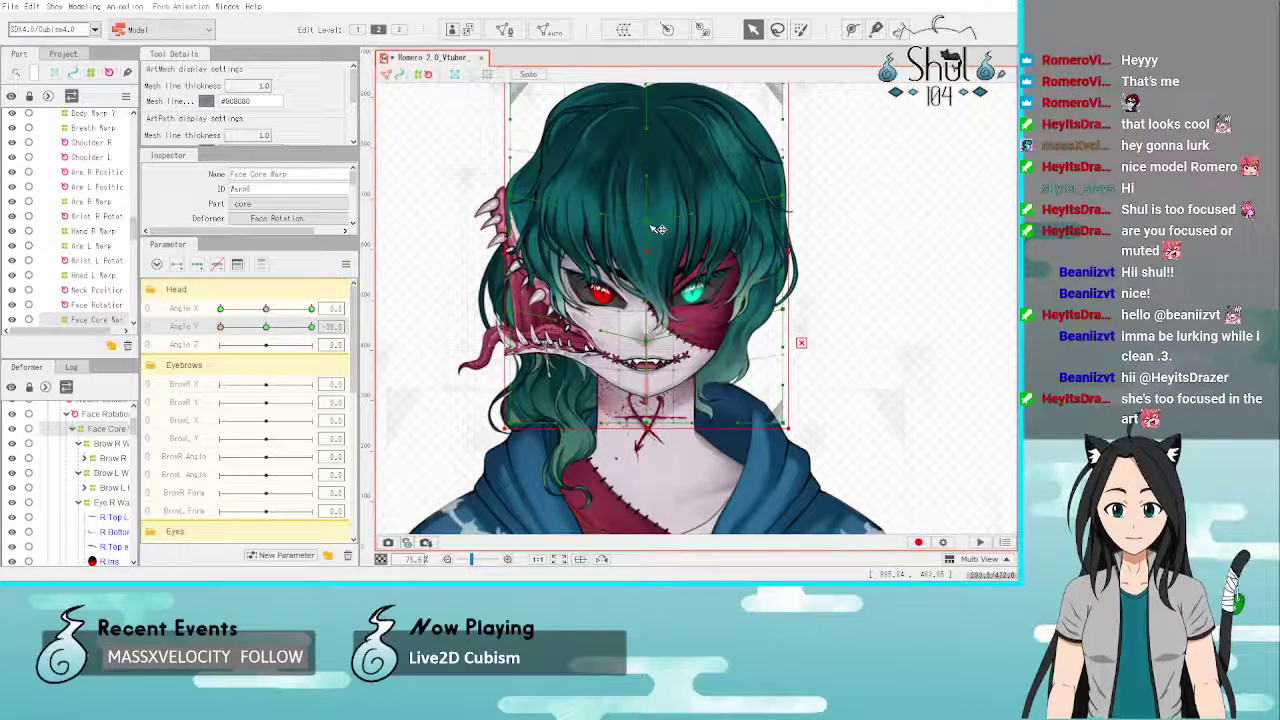
# Step: Lower Face Core Warp's top-centre point at the crown and its bottom-centre point below the chin at Angle Y -30
pyautogui.scroll(-3, 653, 236)
pyautogui.scroll(3, 651, 172)
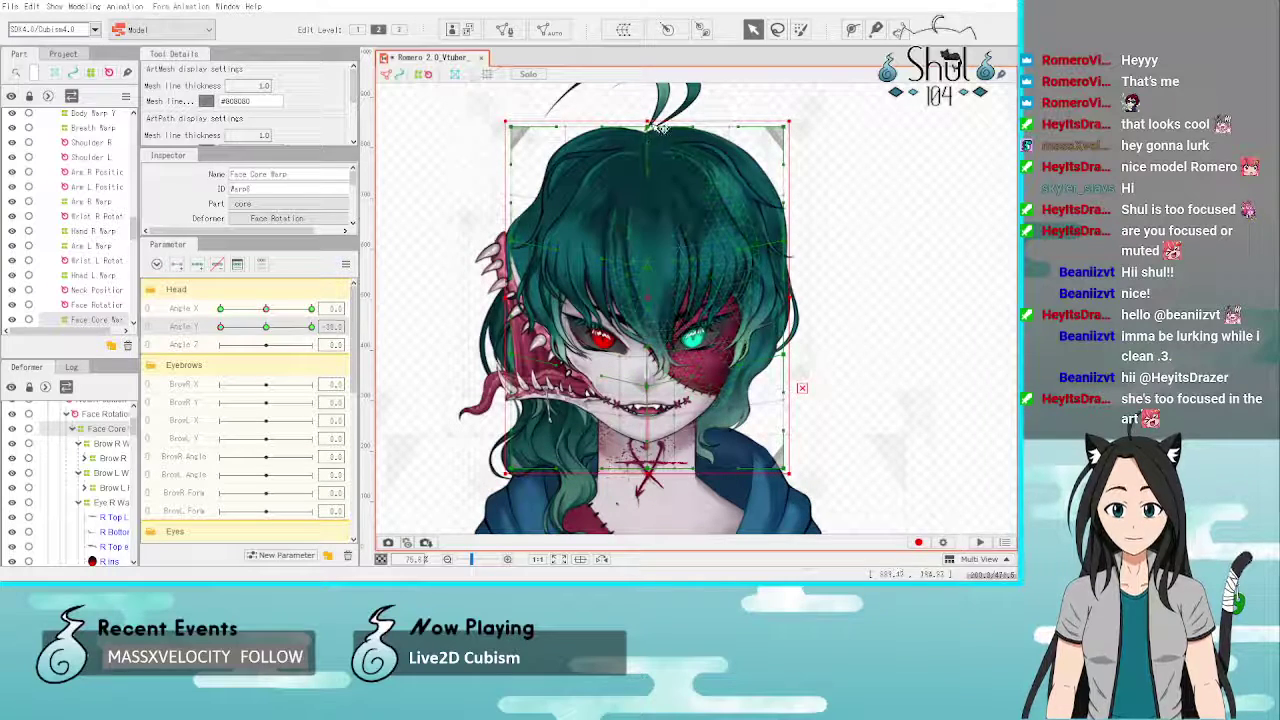
pyautogui.moveTo(223, 328); pyautogui.dragTo(190, 339)
pyautogui.moveTo(656, 133); pyautogui.dragTo(657, 152)
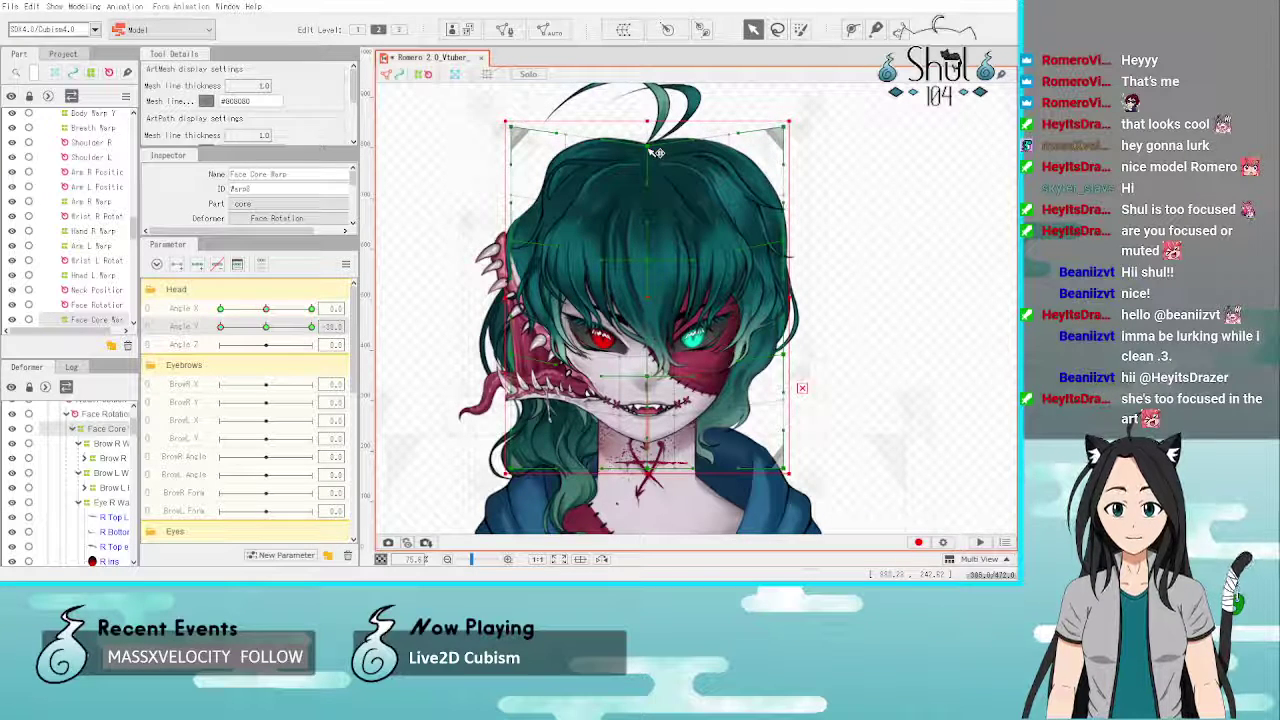
pyautogui.moveTo(652, 473); pyautogui.dragTo(651, 489)
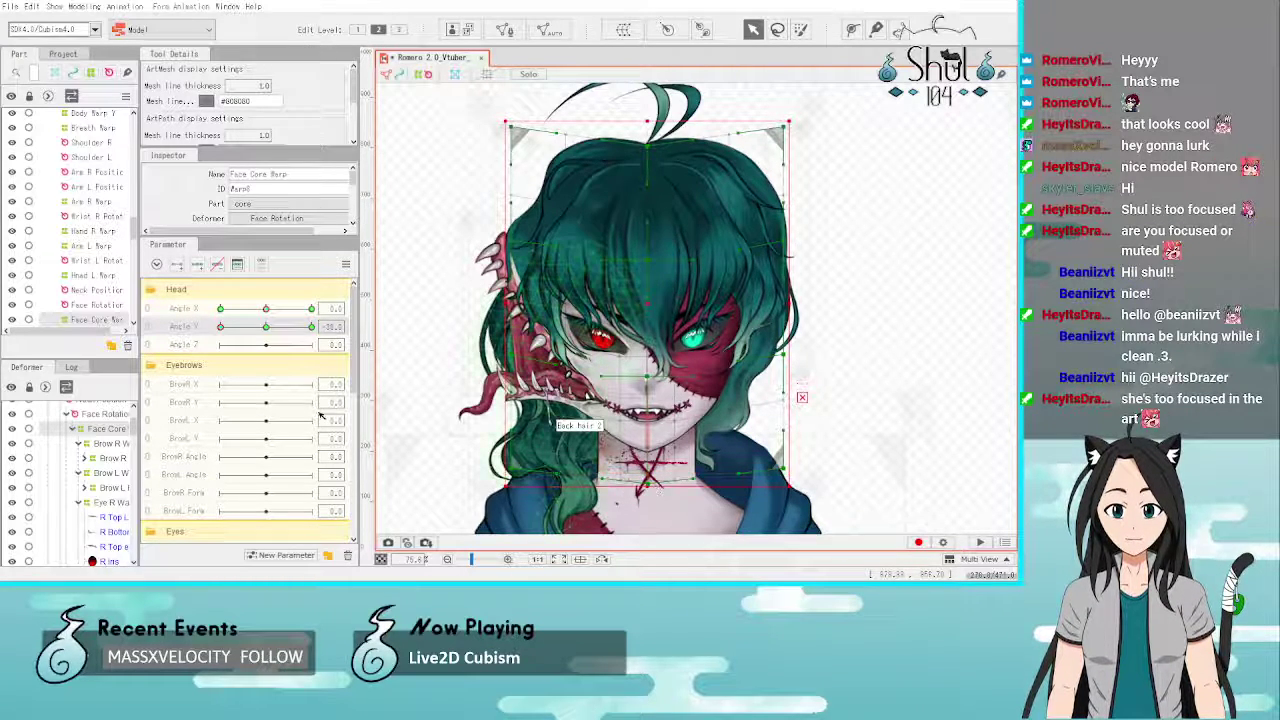
# Step: Lower Face Core Warp's outer cheek-level points and central nose point at Angle Y -30, checking the downward tilt through Angle Y
pyautogui.moveTo(265, 326); pyautogui.dragTo(199, 341)
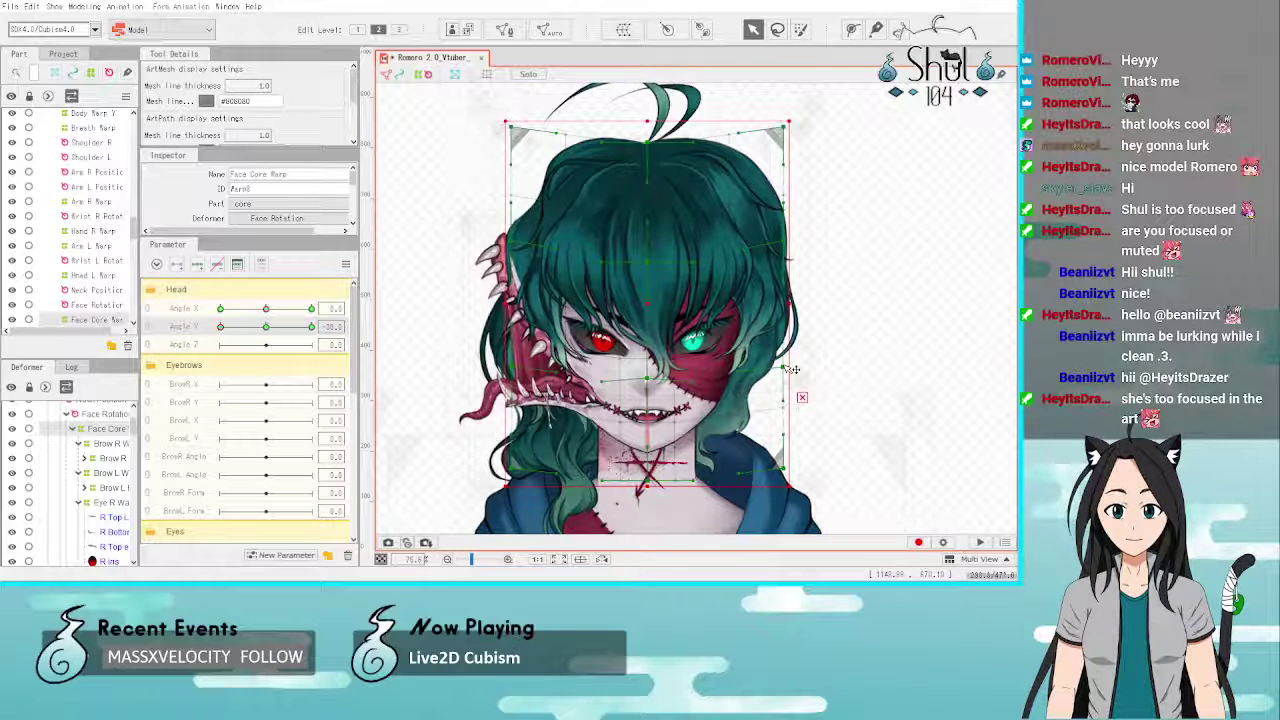
pyautogui.moveTo(222, 330); pyautogui.dragTo(165, 346)
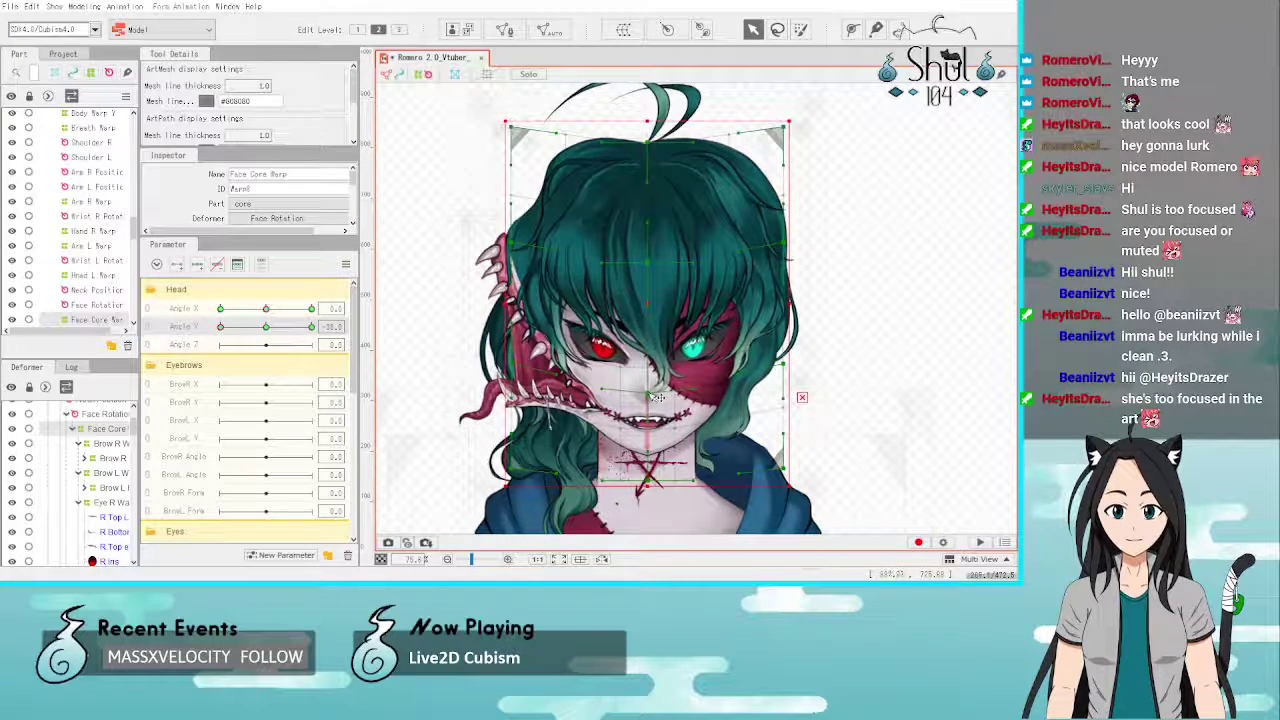
pyautogui.click(926, 375)
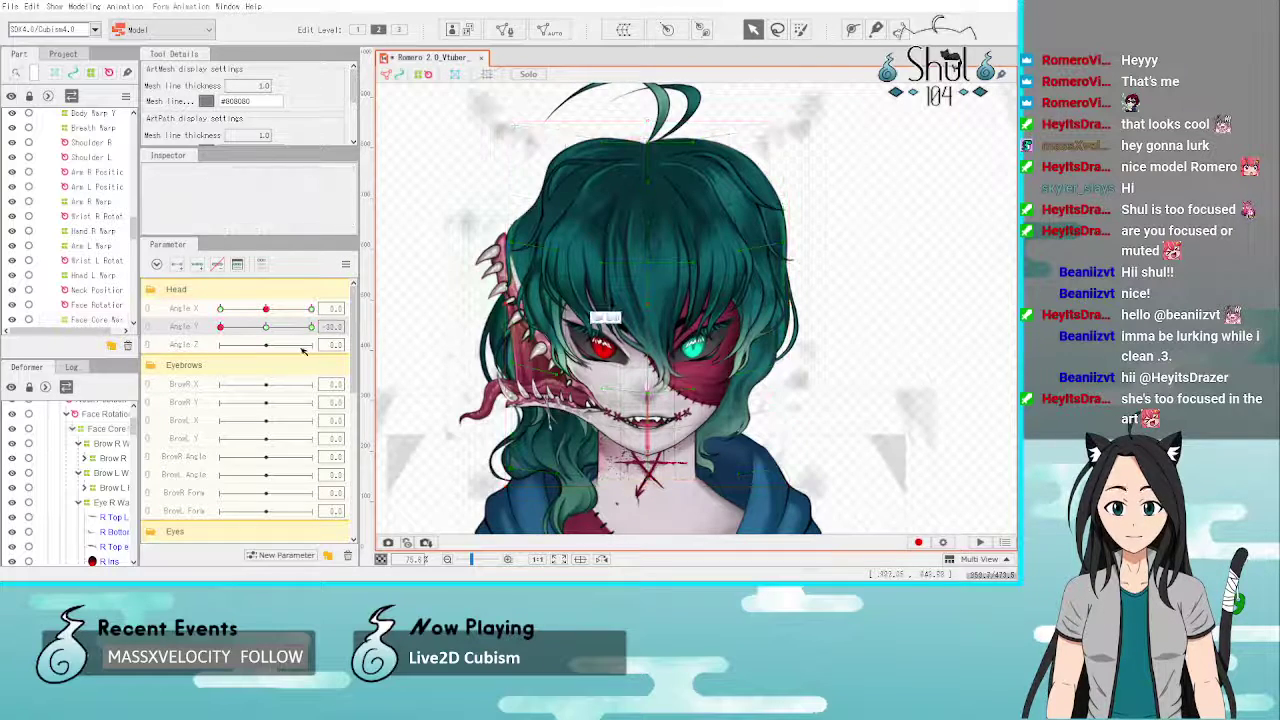
pyautogui.moveTo(221, 328)
pyautogui.mouseDown()
pyautogui.moveTo(260, 342)
pyautogui.moveTo(205, 347)
pyautogui.mouseUp()
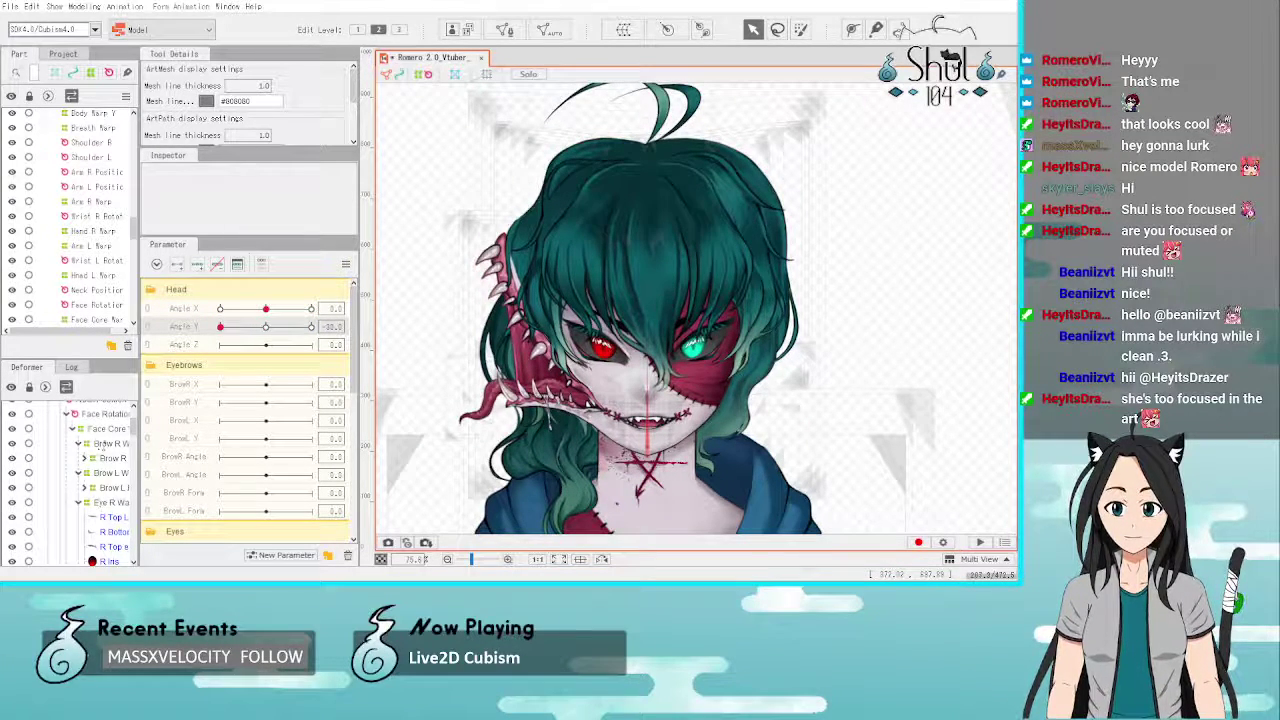
# Step: Lower the outer forehead-level points of Face Core Warp at Angle Y -30 and preview the tilt
pyautogui.click(100, 429)
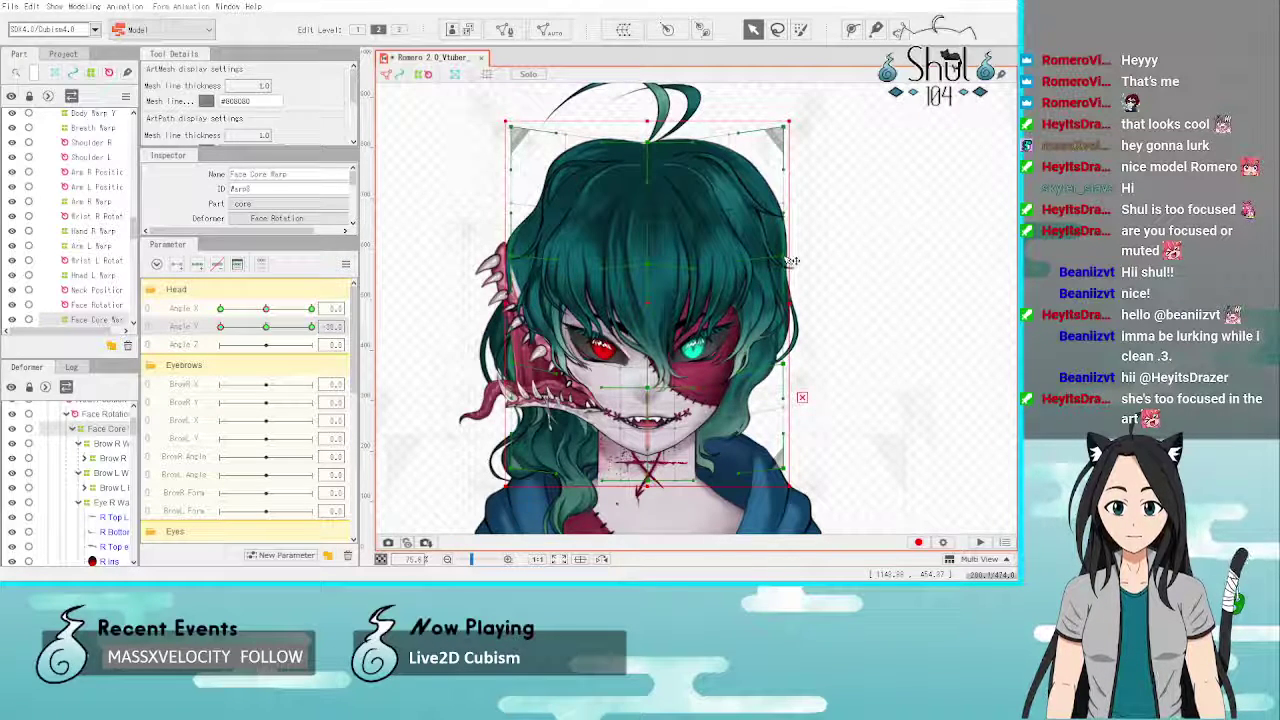
pyautogui.click(880, 286)
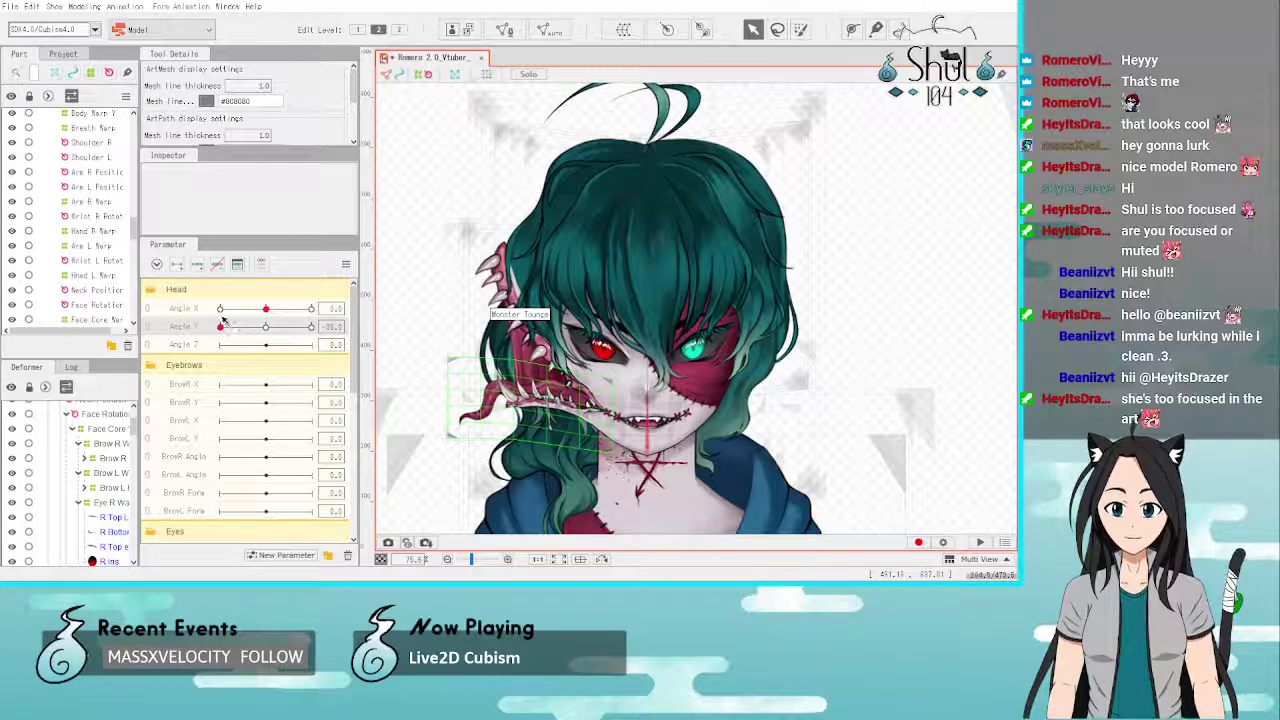
pyautogui.moveTo(221, 327); pyautogui.dragTo(188, 334)
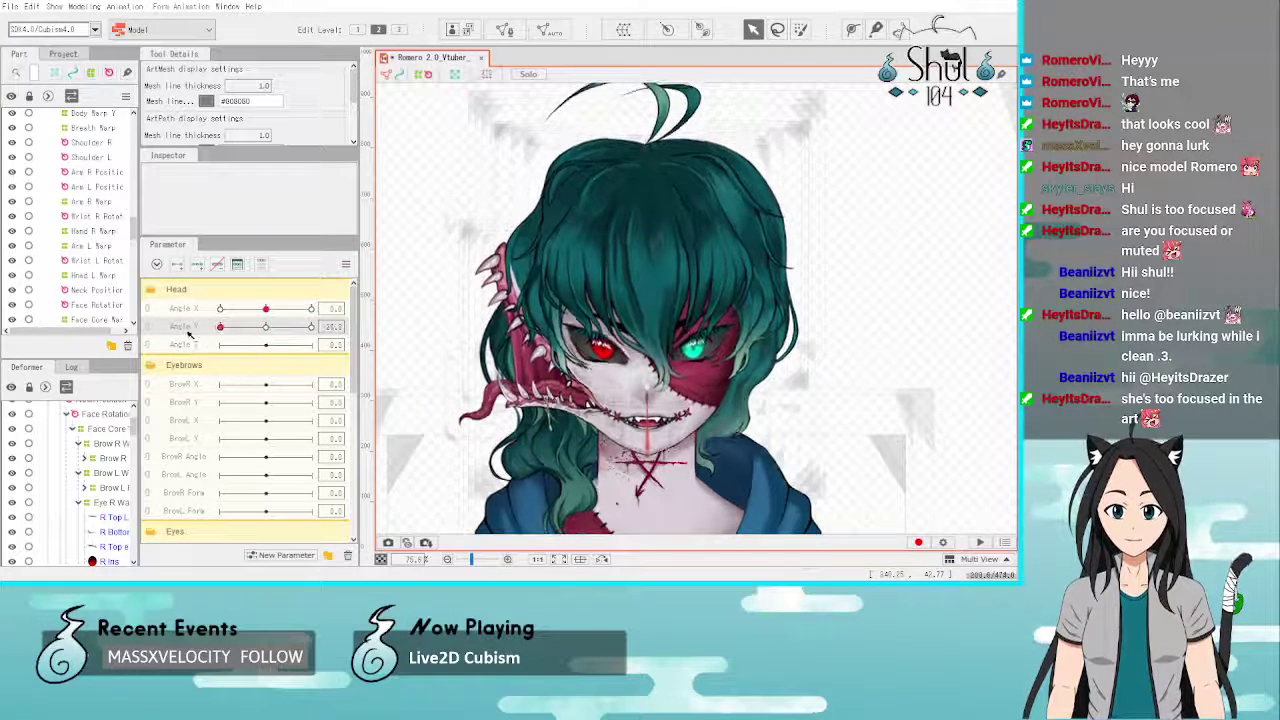
# Step: Lower Face Core Warp's top corners at Angle Y -30 and preview the downward tilt through Angle Y
pyautogui.click(498, 116)
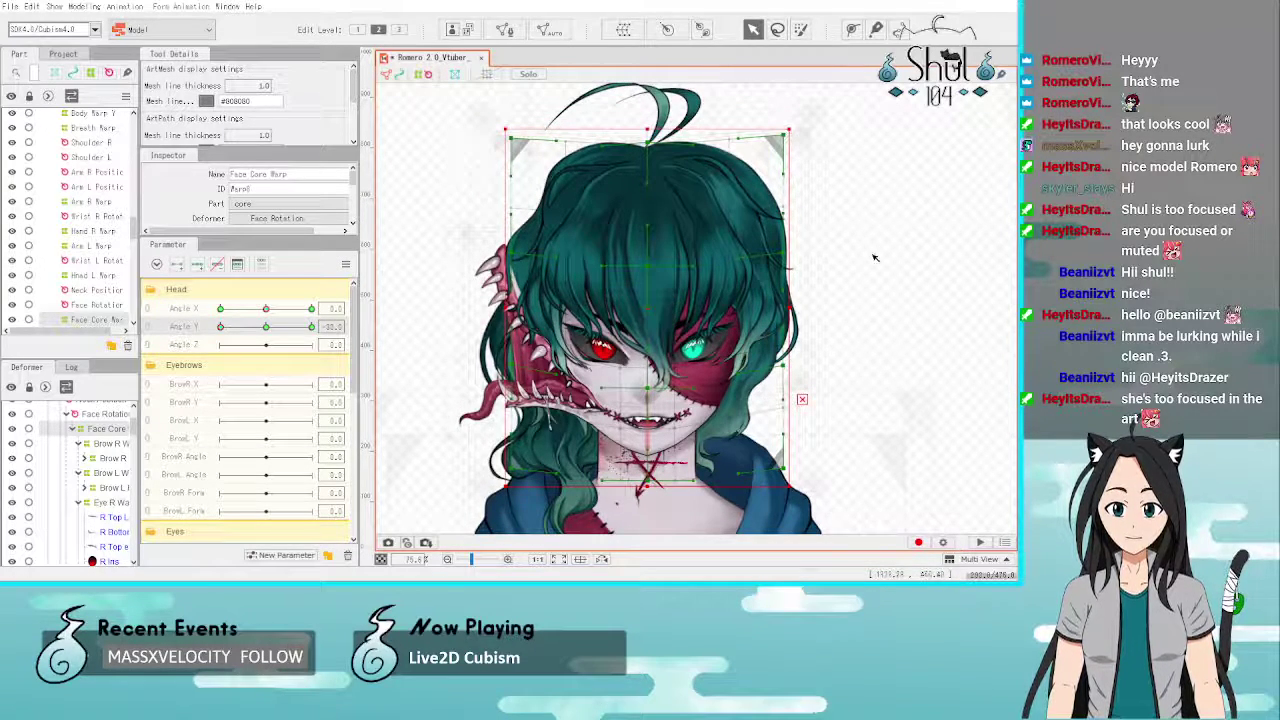
pyautogui.moveTo(221, 328); pyautogui.dragTo(176, 335)
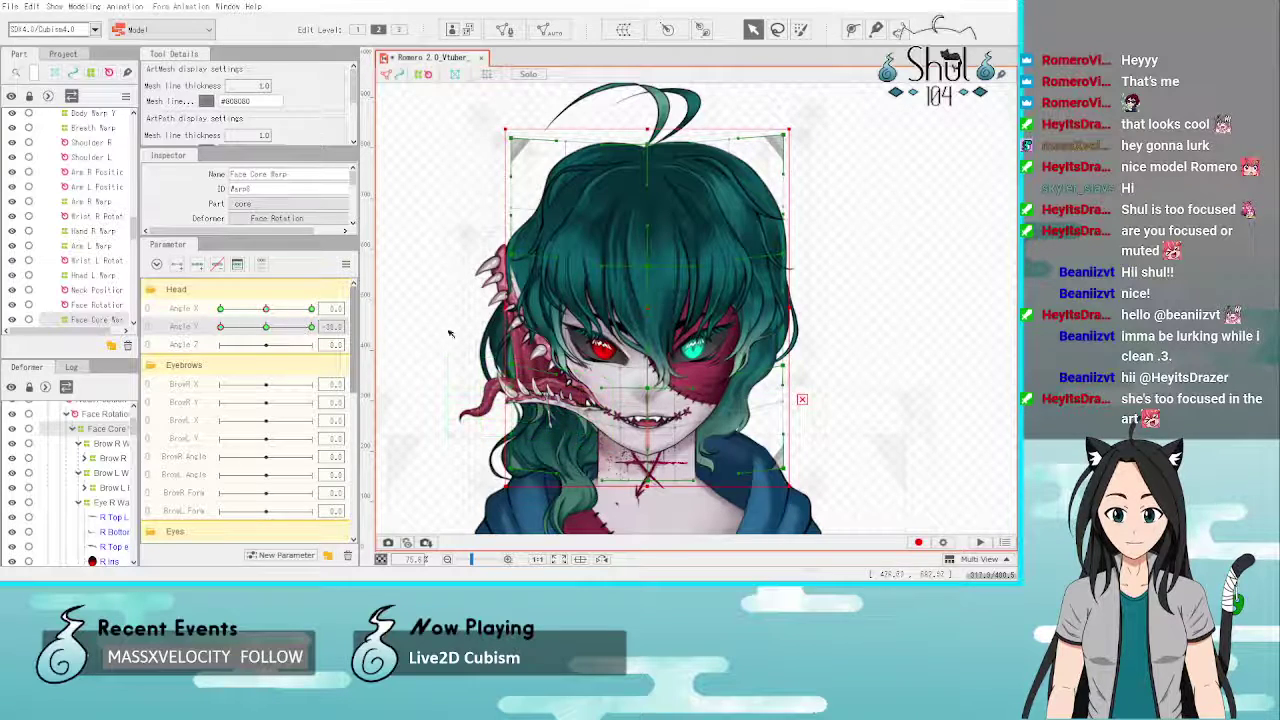
pyautogui.click(402, 311)
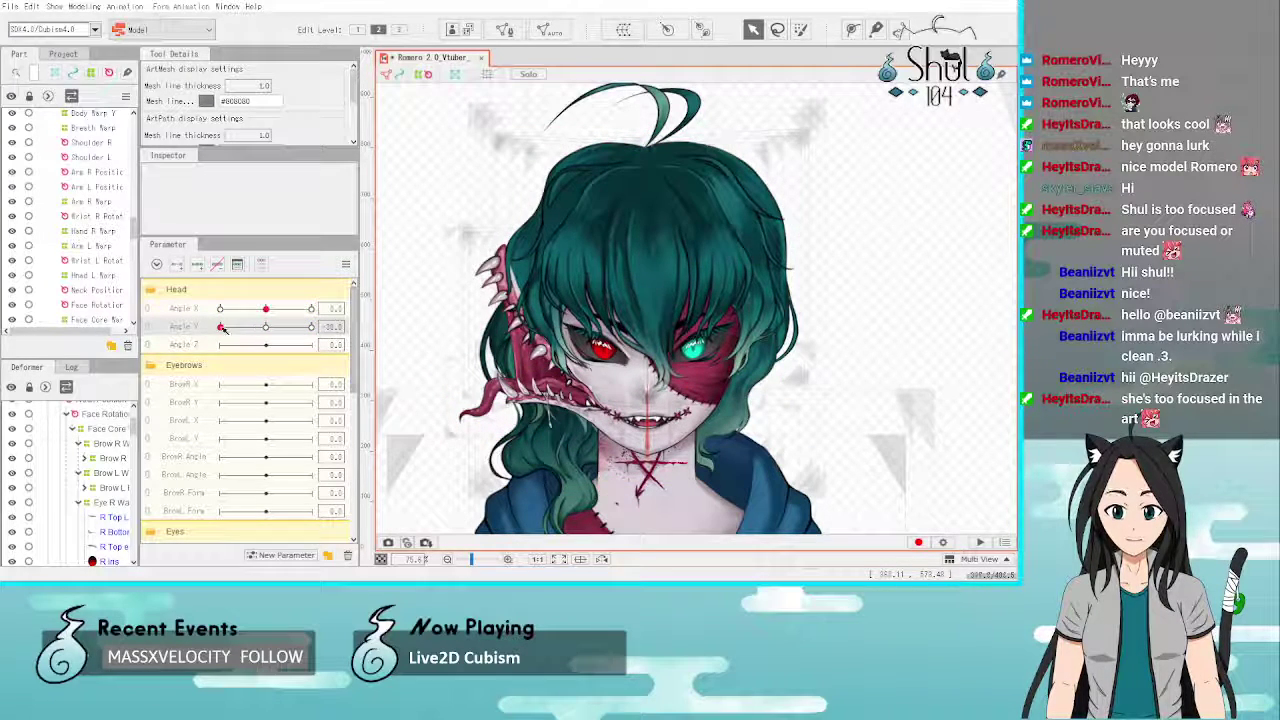
pyautogui.moveTo(222, 329); pyautogui.dragTo(197, 346)
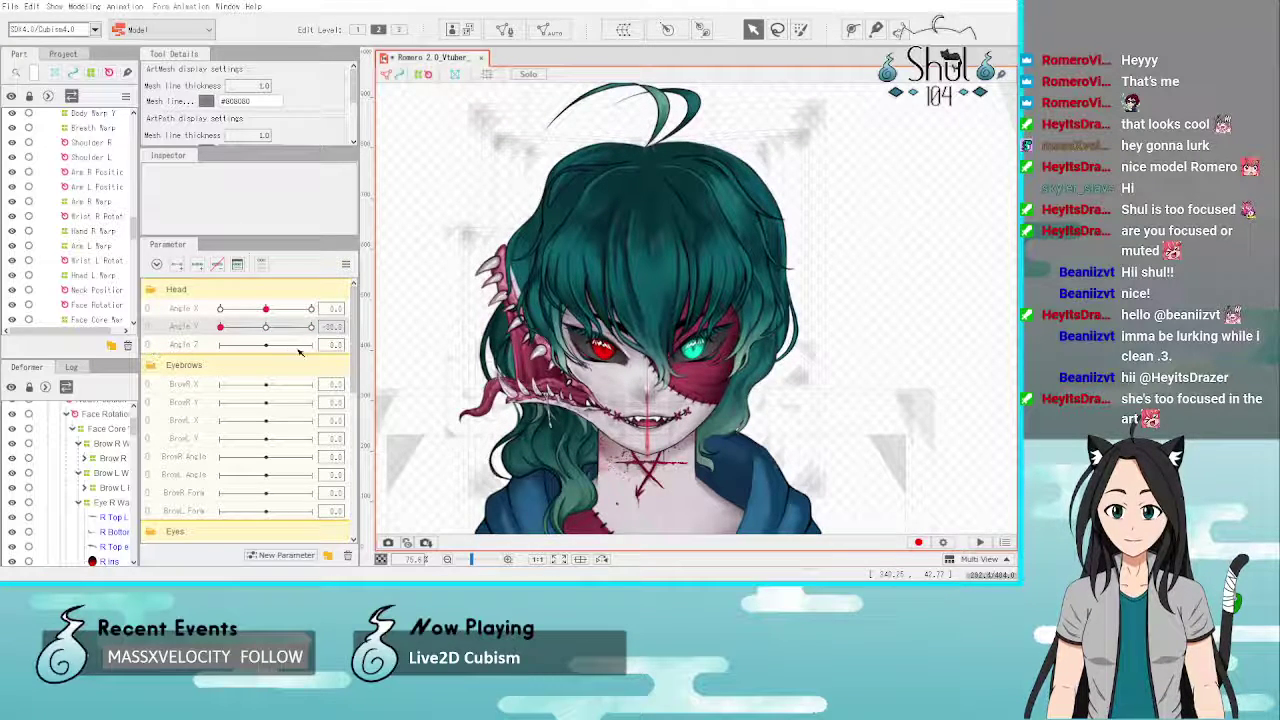
# Step: At Angle Y 30, raise Face Core Warp's central nose and forehead points and lift its bottom edge slightly
pyautogui.moveTo(265, 329); pyautogui.dragTo(311, 328)
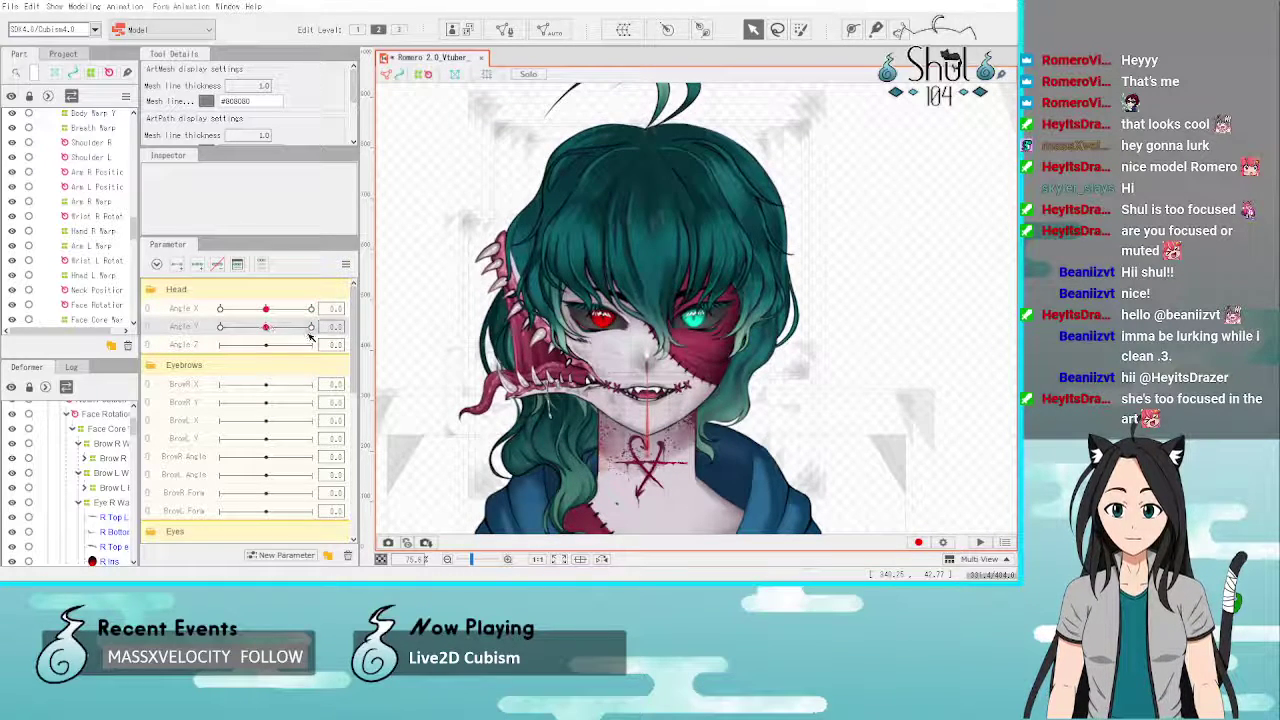
pyautogui.click(93, 428)
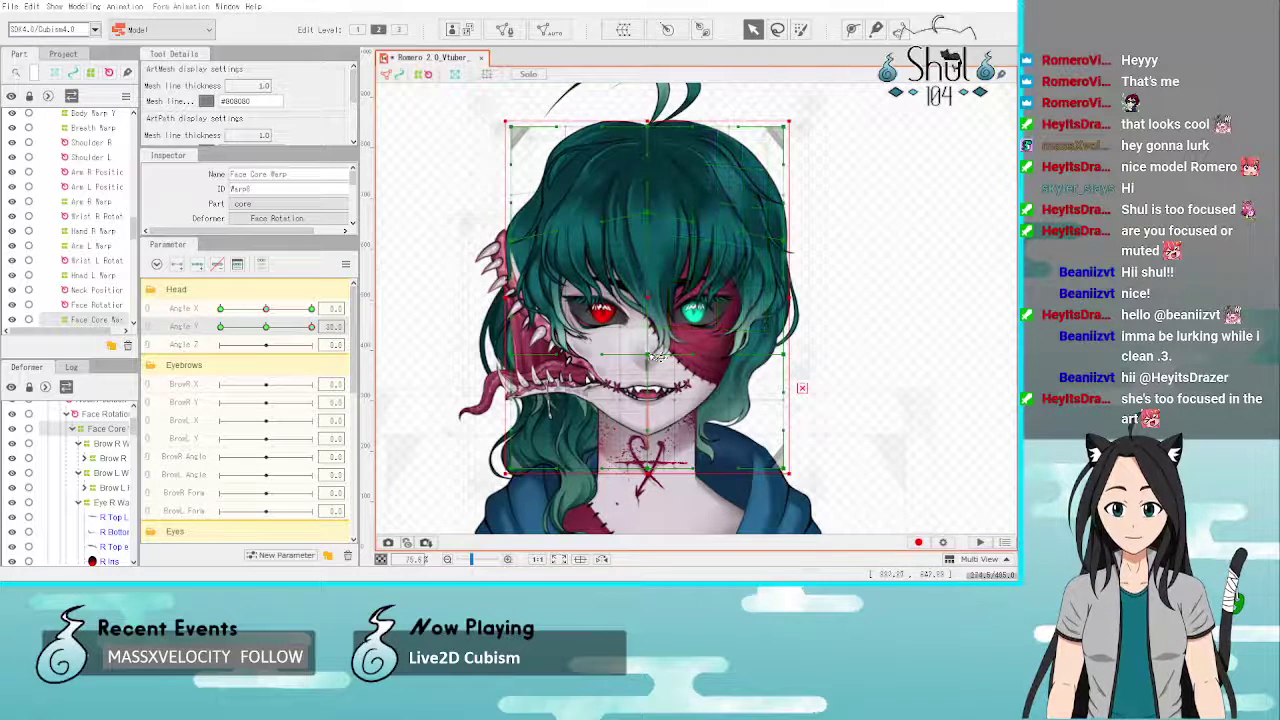
pyautogui.moveTo(655, 357); pyautogui.dragTo(653, 333)
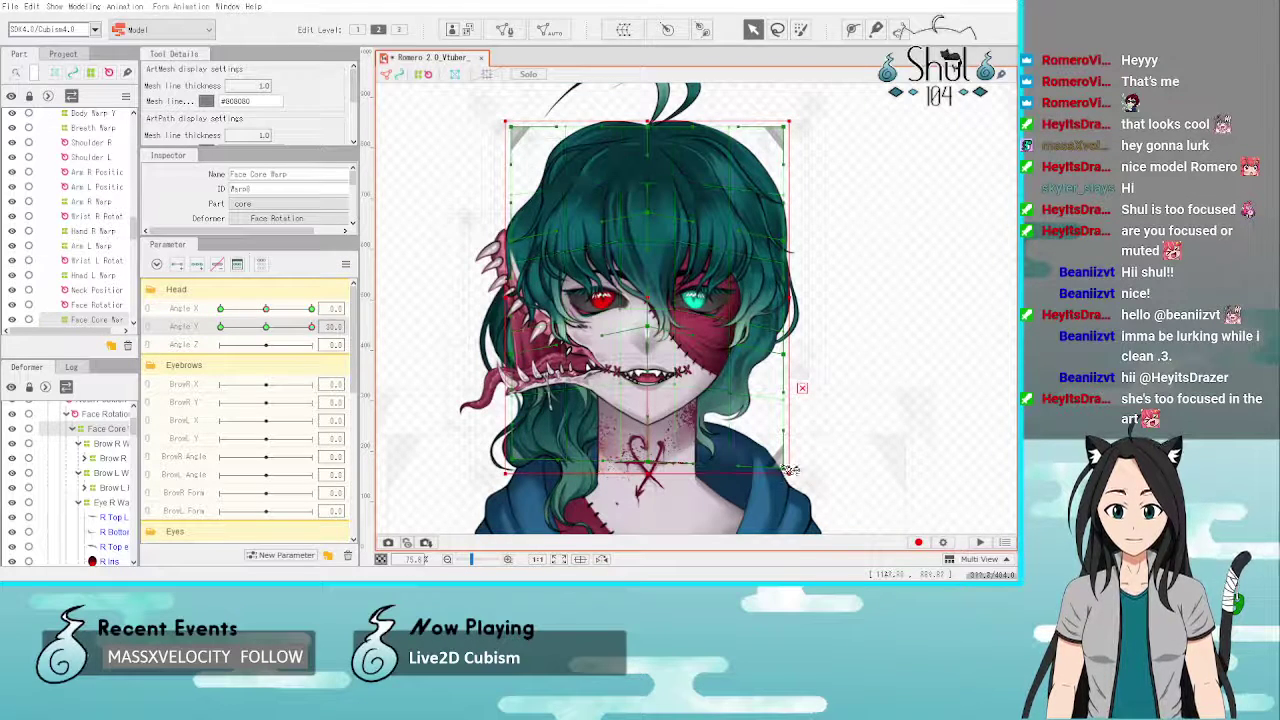
pyautogui.moveTo(790, 471); pyautogui.dragTo(790, 464)
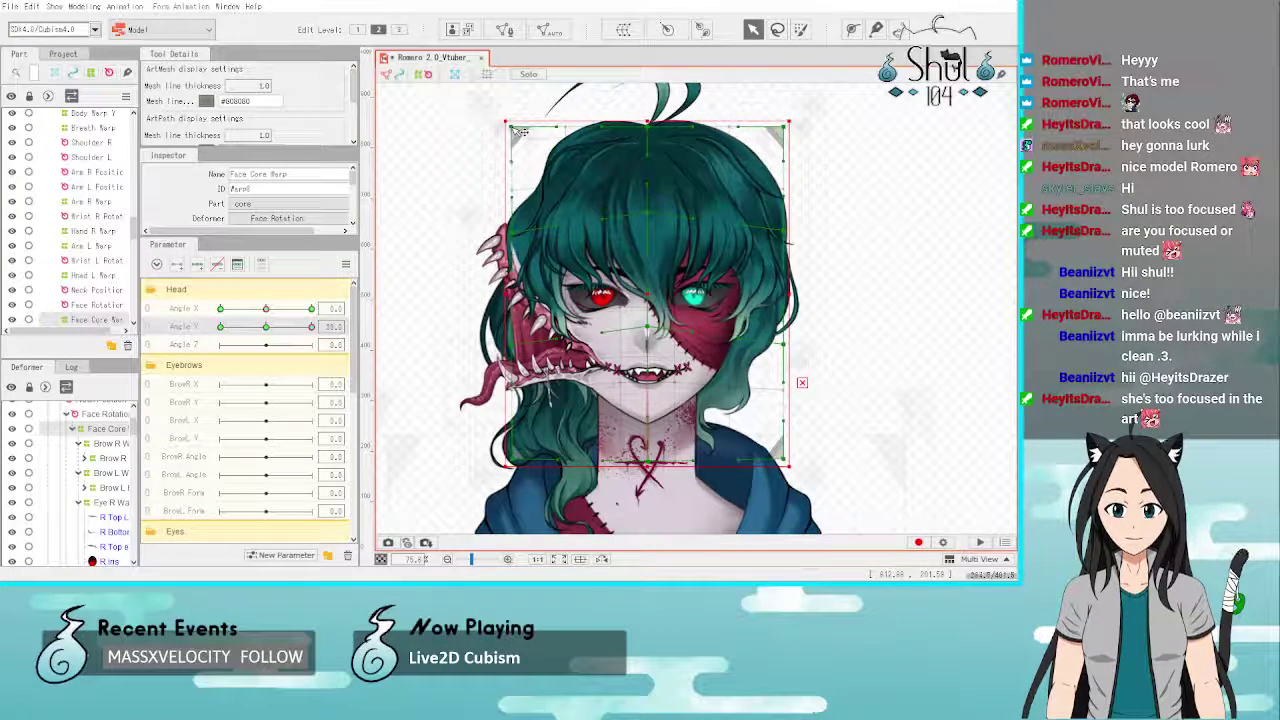
pyautogui.click(414, 408)
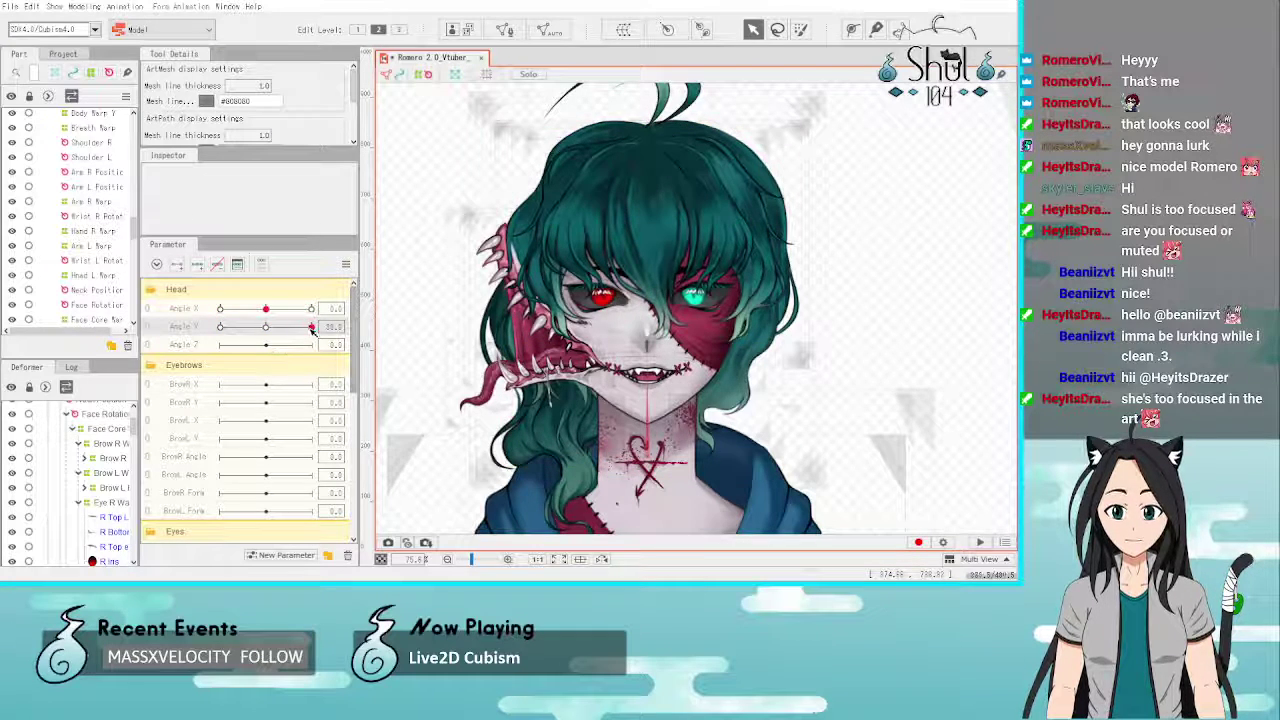
# Step: Raise Hair Back Warp slightly at Angle Y -30 and preview the downward tilt through Angle Y
pyautogui.moveTo(312, 330); pyautogui.dragTo(196, 335)
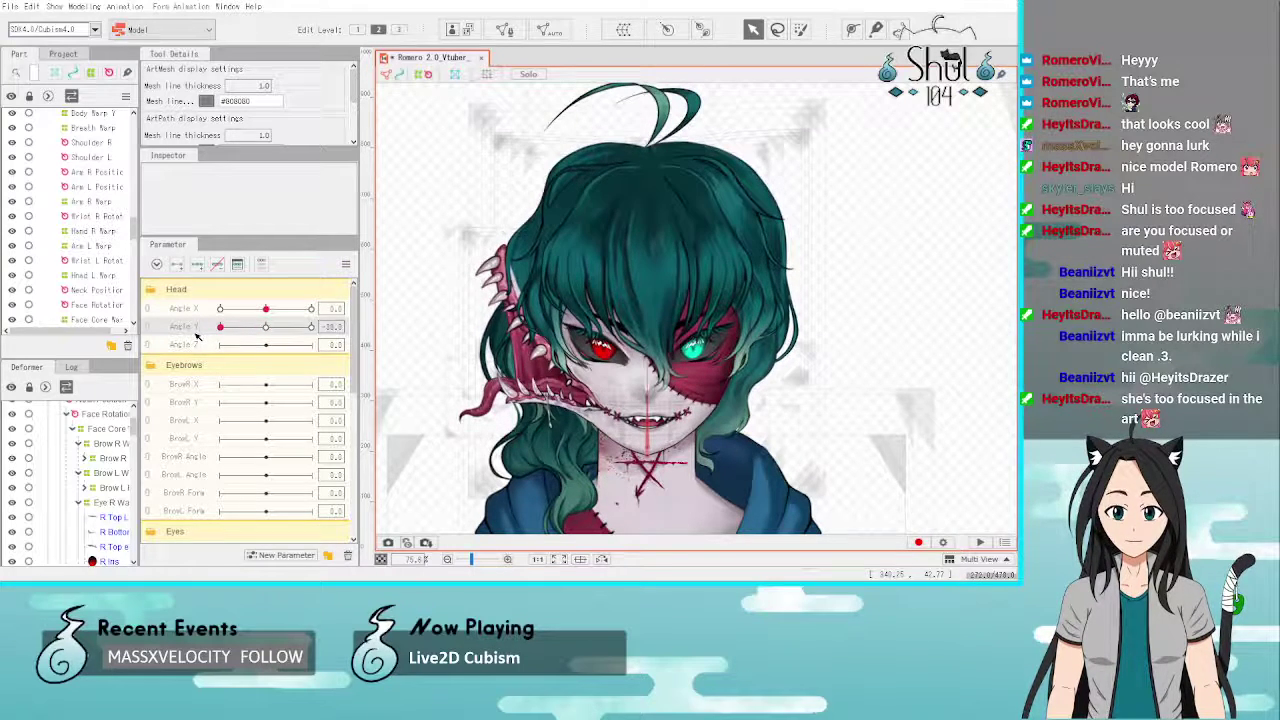
pyautogui.click(620, 150)
pyautogui.click(114, 533)
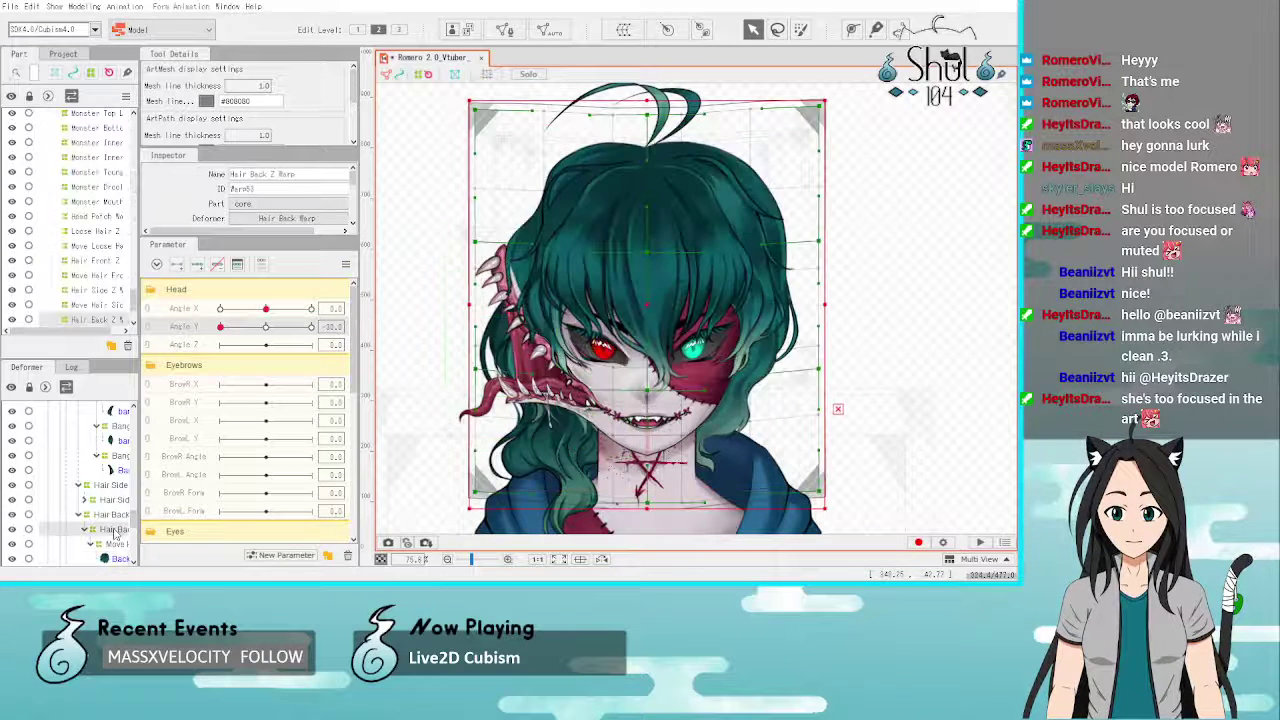
pyautogui.click(114, 518)
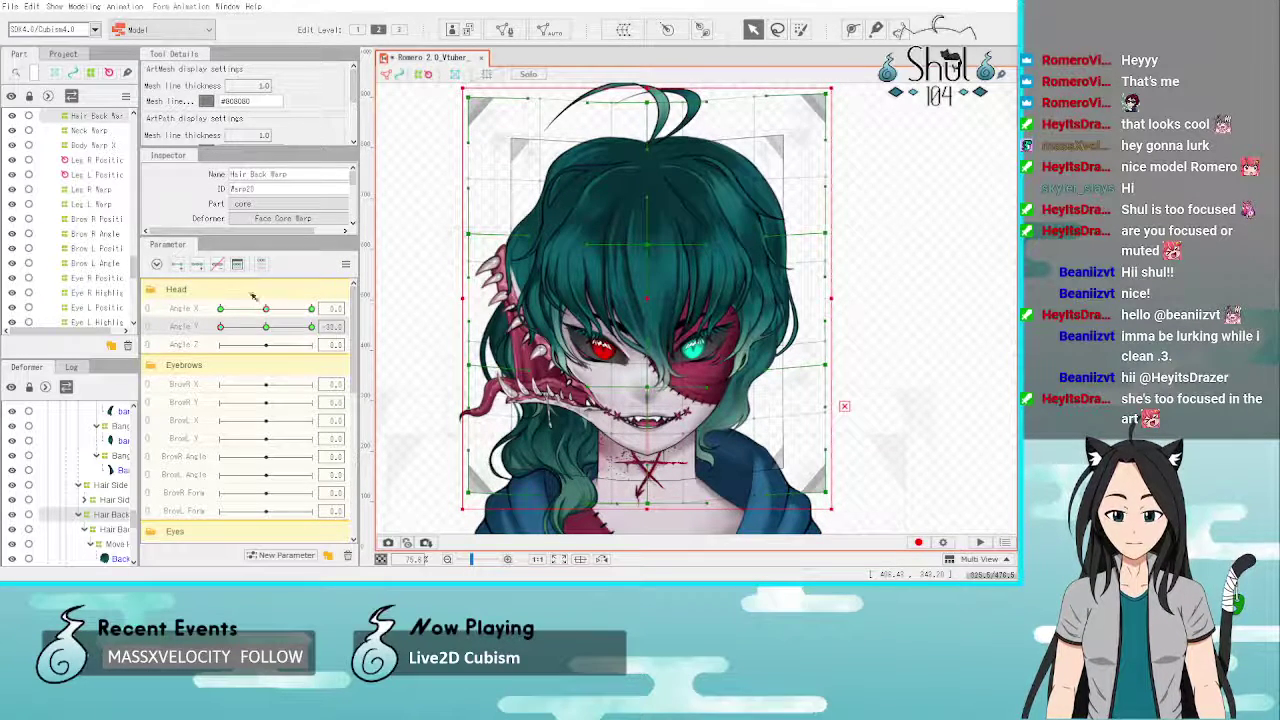
pyautogui.moveTo(221, 327)
pyautogui.mouseDown()
pyautogui.moveTo(266, 331)
pyautogui.moveTo(223, 327)
pyautogui.mouseUp()
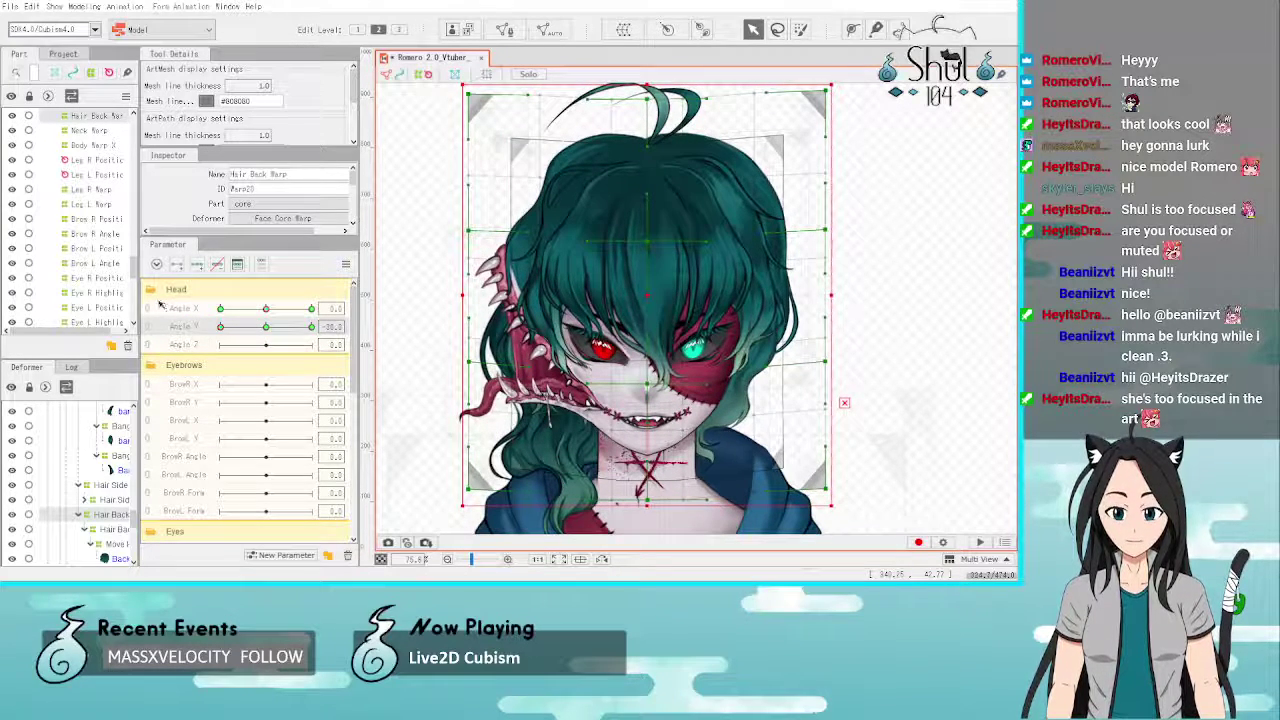
pyautogui.moveTo(221, 327); pyautogui.dragTo(278, 371)
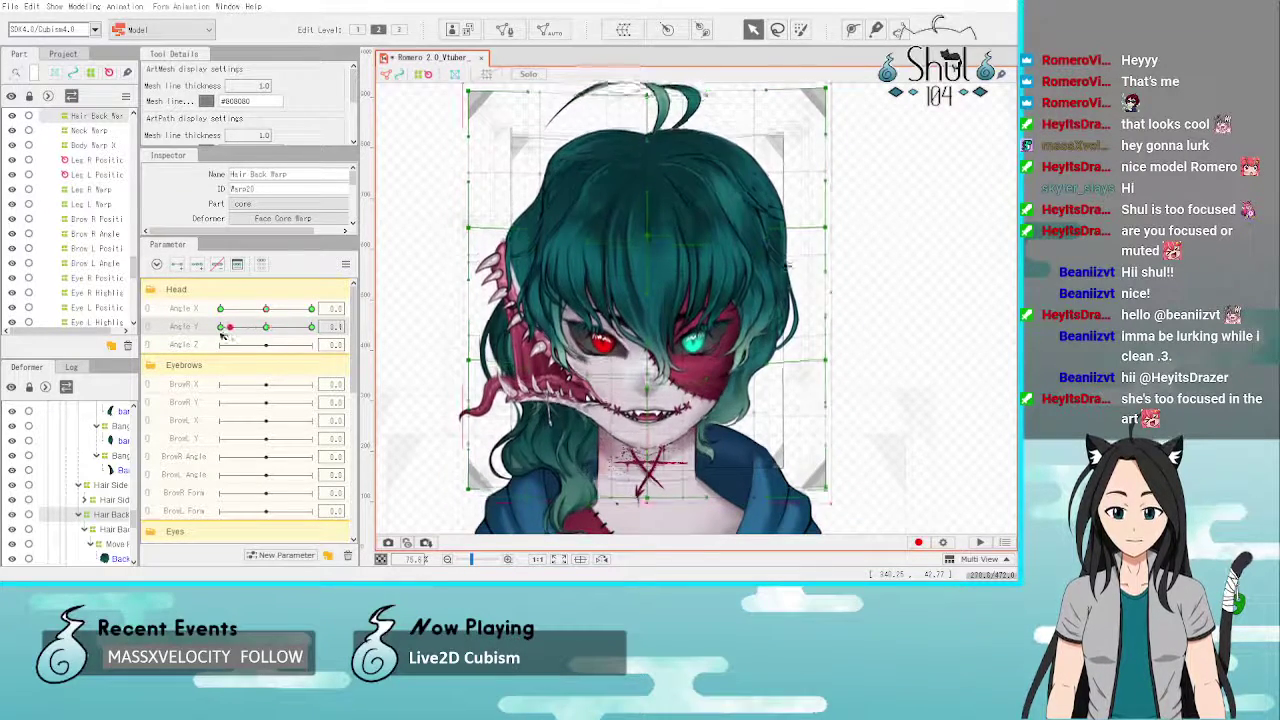
pyautogui.moveTo(222, 336); pyautogui.dragTo(249, 360)
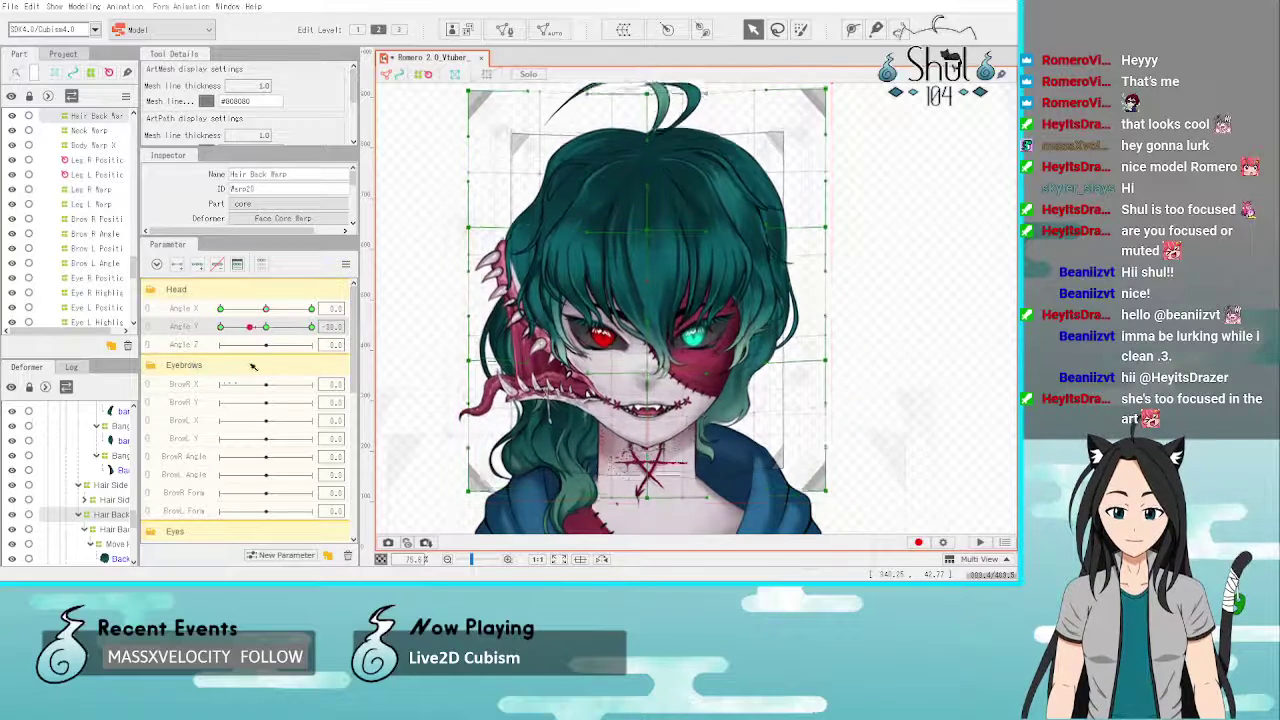
pyautogui.moveTo(253, 366); pyautogui.dragTo(287, 368)
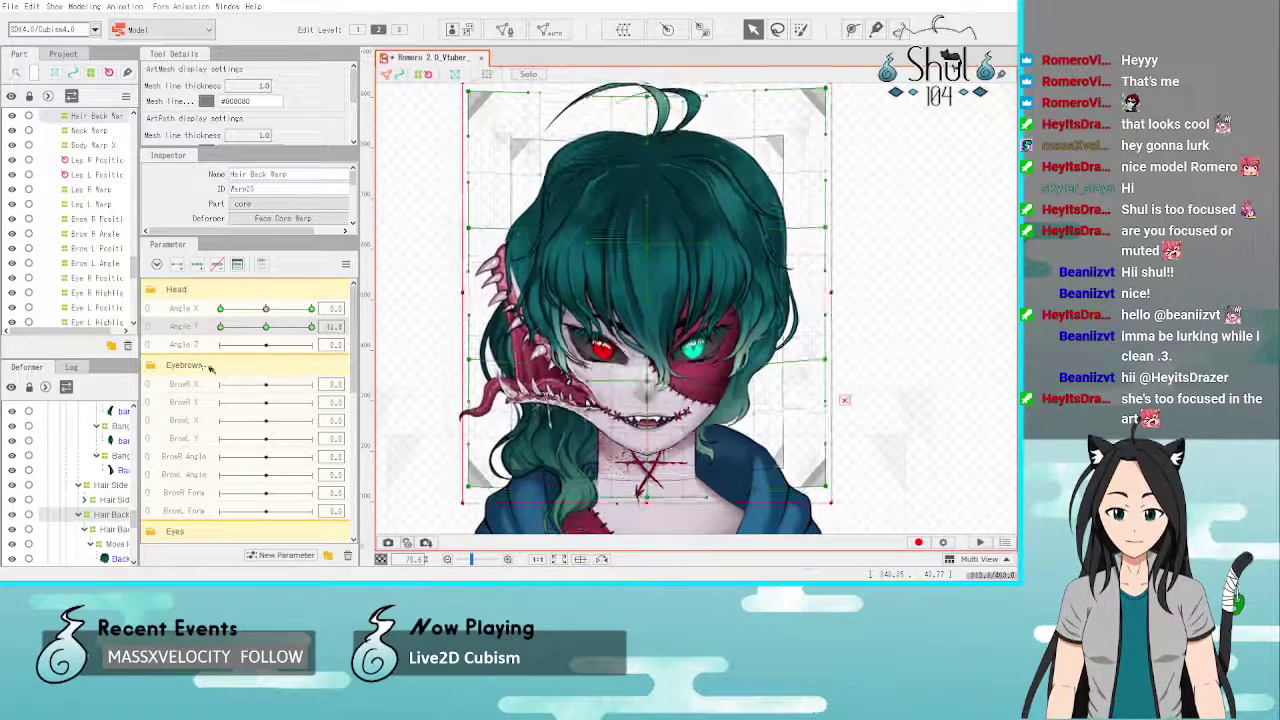
# Step: Lower Hair Back Warp slightly at Angle Y 30 and compare it with Angle Y -30
pyautogui.moveTo(210, 368); pyautogui.dragTo(367, 397)
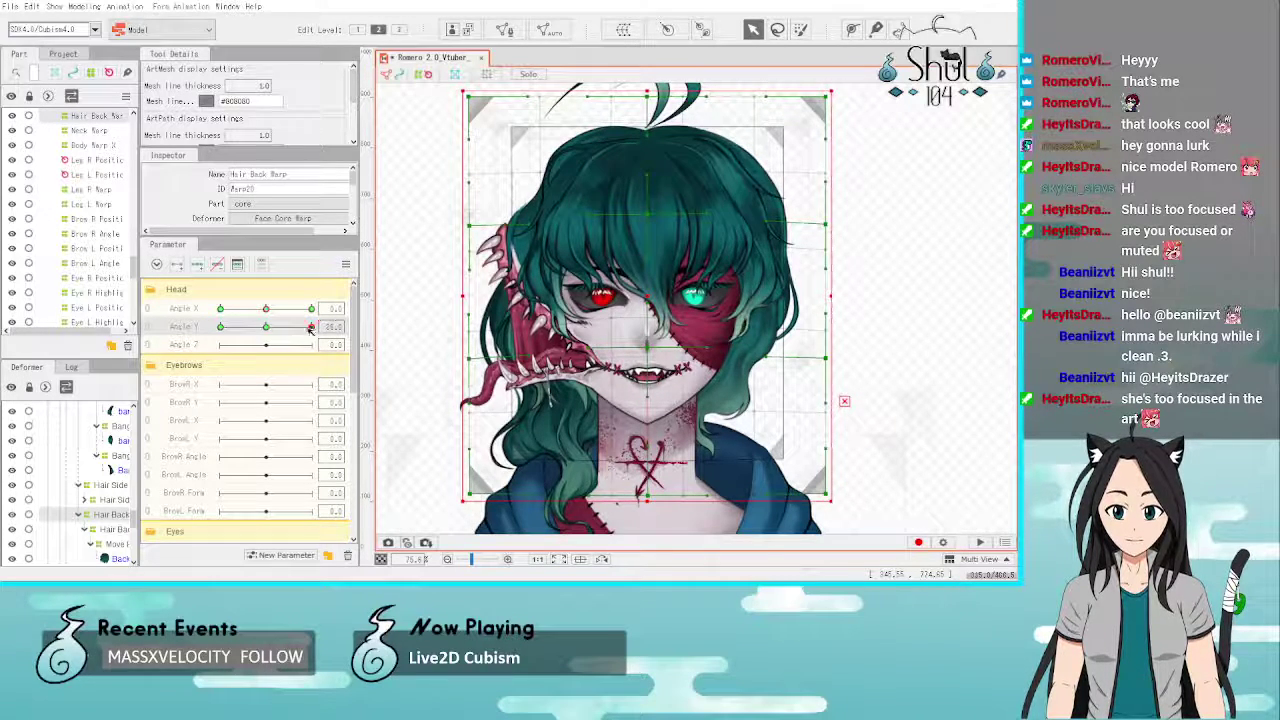
pyautogui.moveTo(310, 328); pyautogui.dragTo(370, 353)
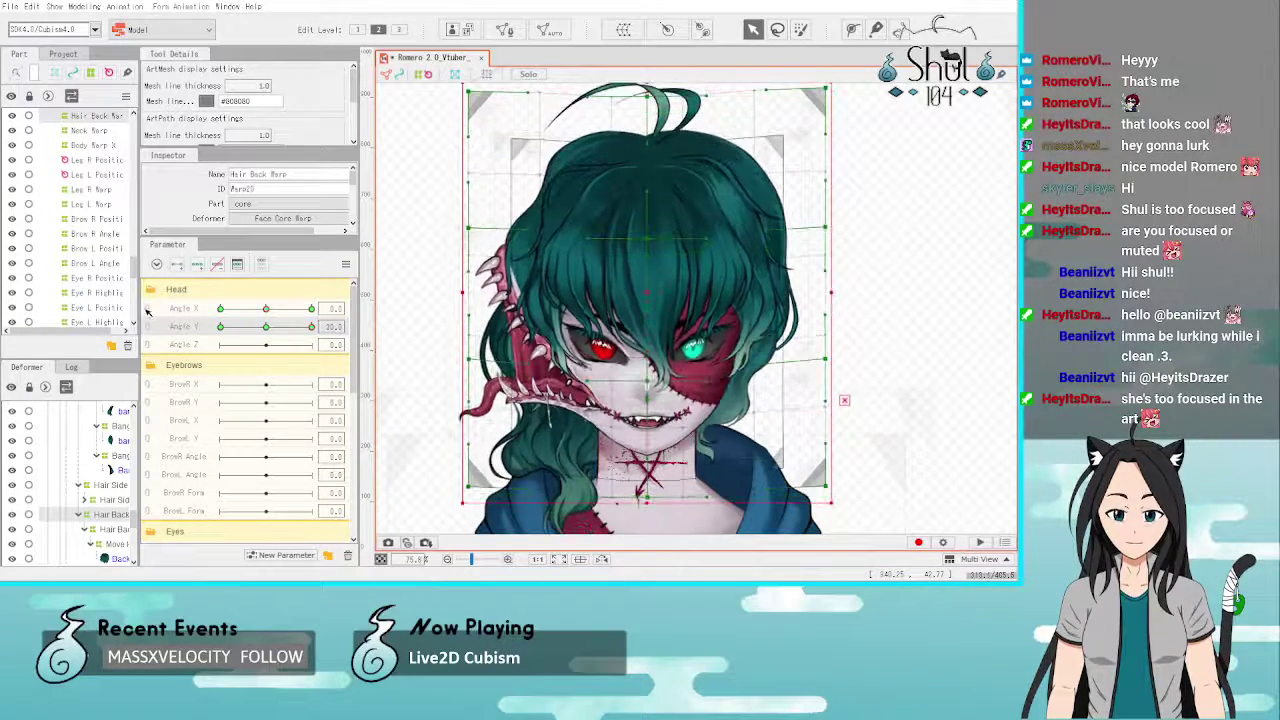
pyautogui.moveTo(147, 312); pyautogui.dragTo(397, 358)
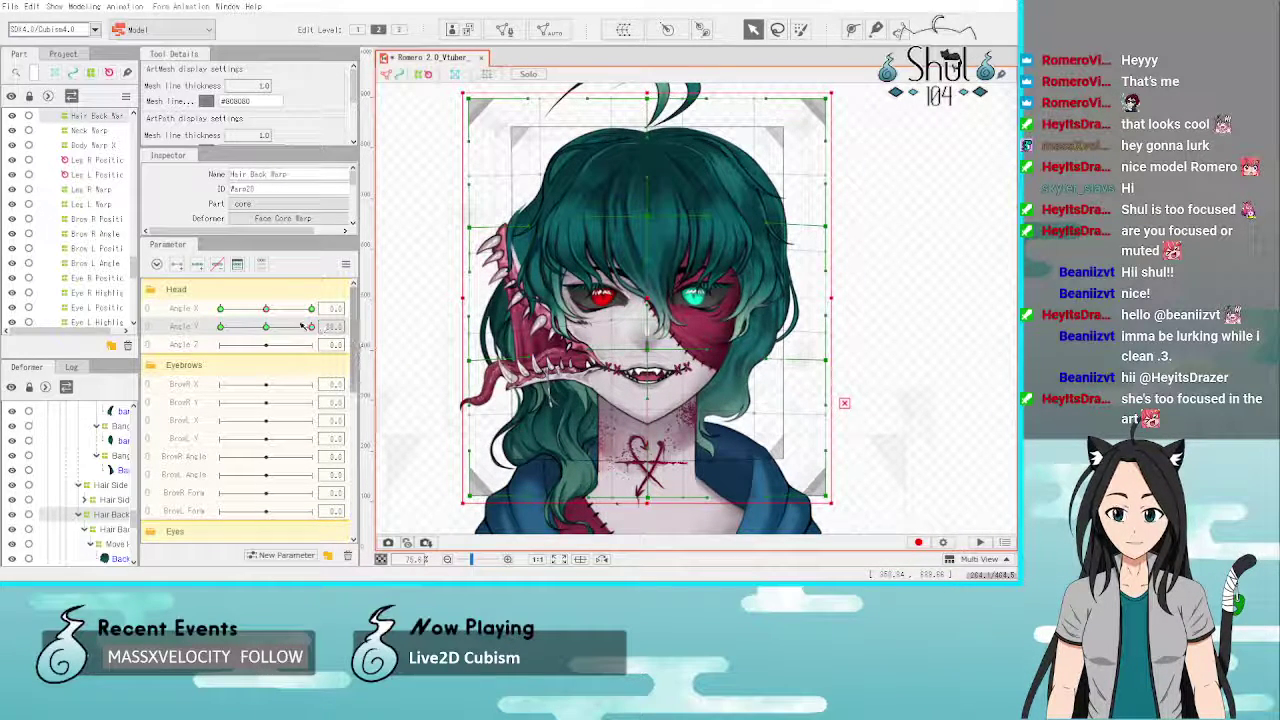
pyautogui.moveTo(311, 328); pyautogui.dragTo(382, 366)
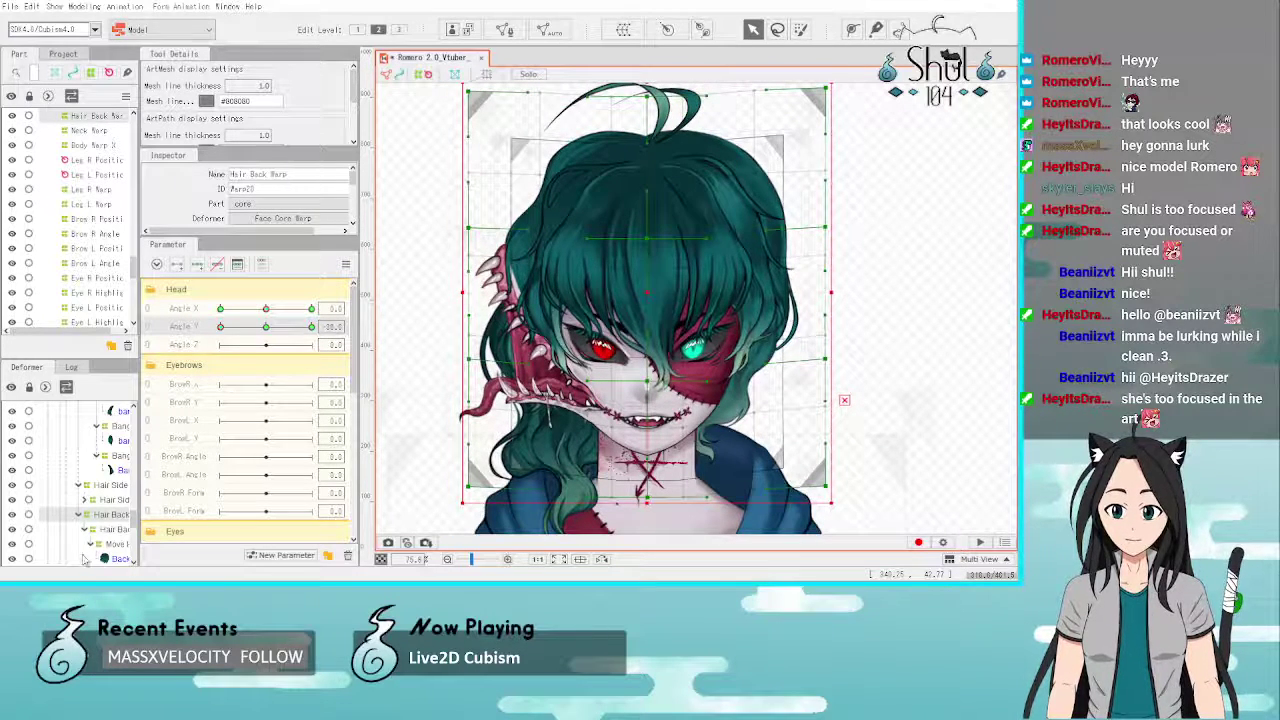
# Step: Nudge Loose Hair Warp upward at Angle Y -30 and check its placement on the head up to Angle Y 30
pyautogui.scroll(3, 100, 430)
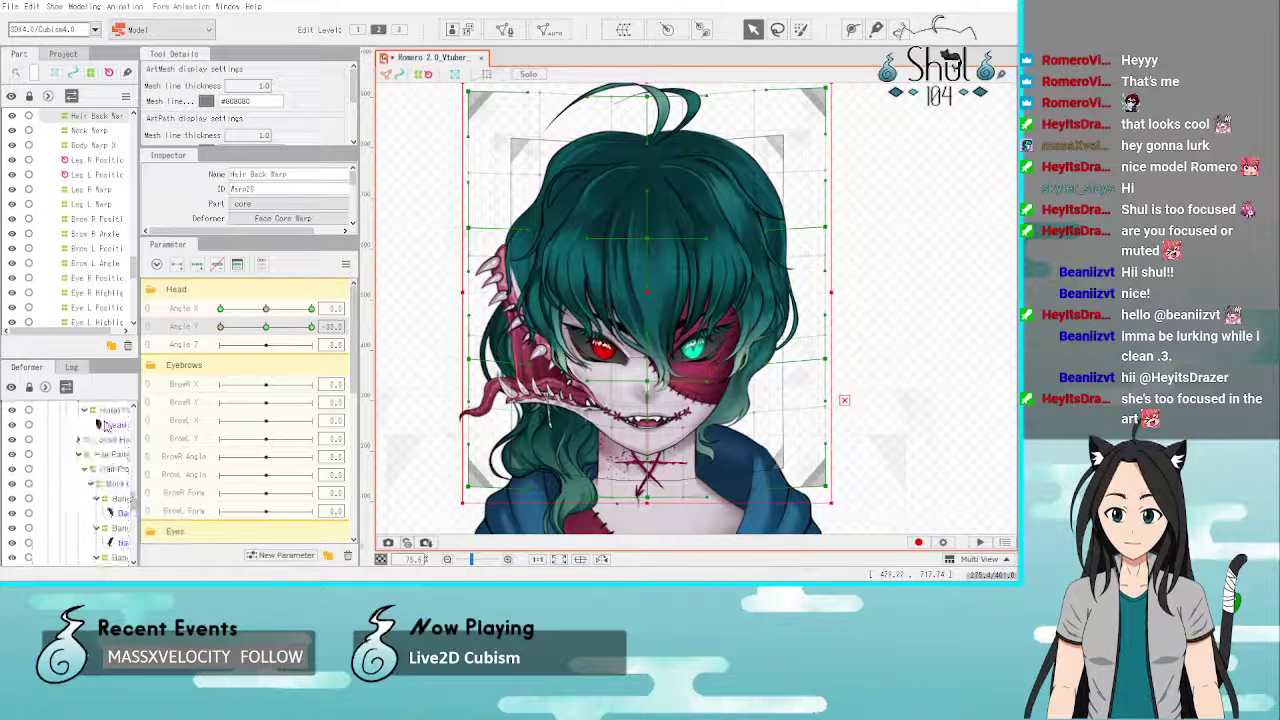
pyautogui.click(110, 439)
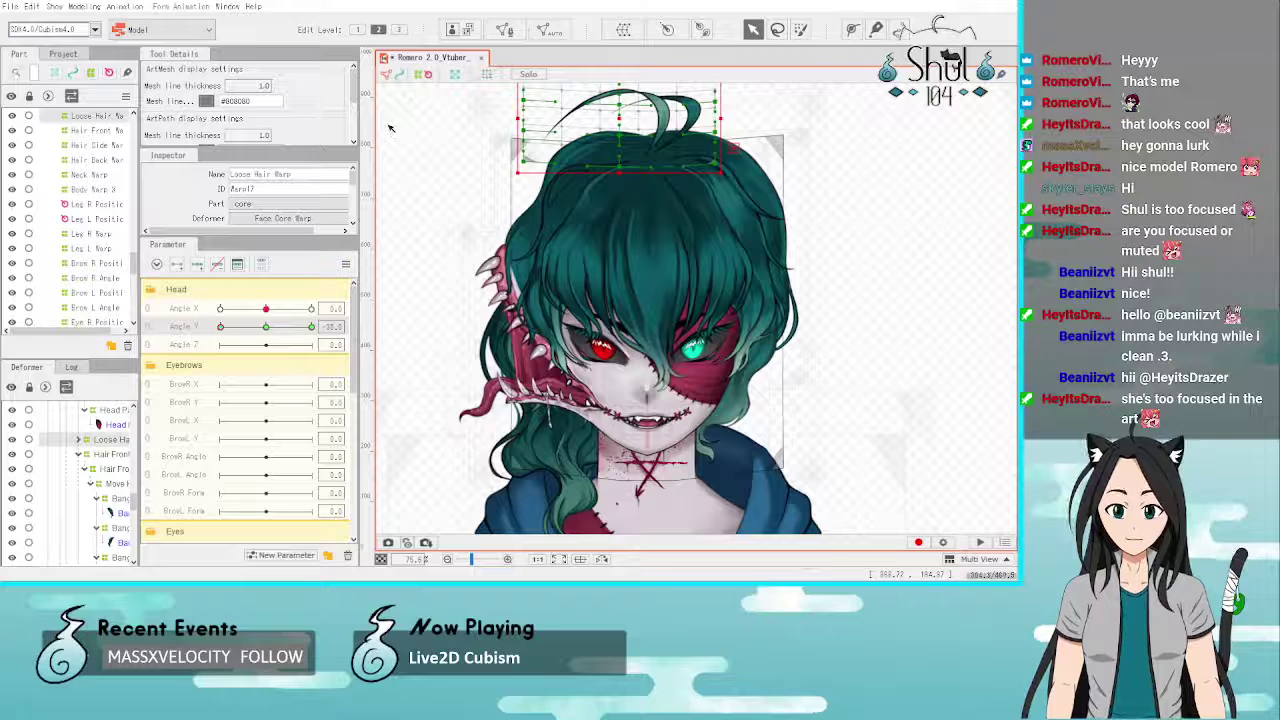
pyautogui.moveTo(220, 327)
pyautogui.mouseDown()
pyautogui.moveTo(291, 346)
pyautogui.moveTo(268, 347)
pyautogui.mouseUp()
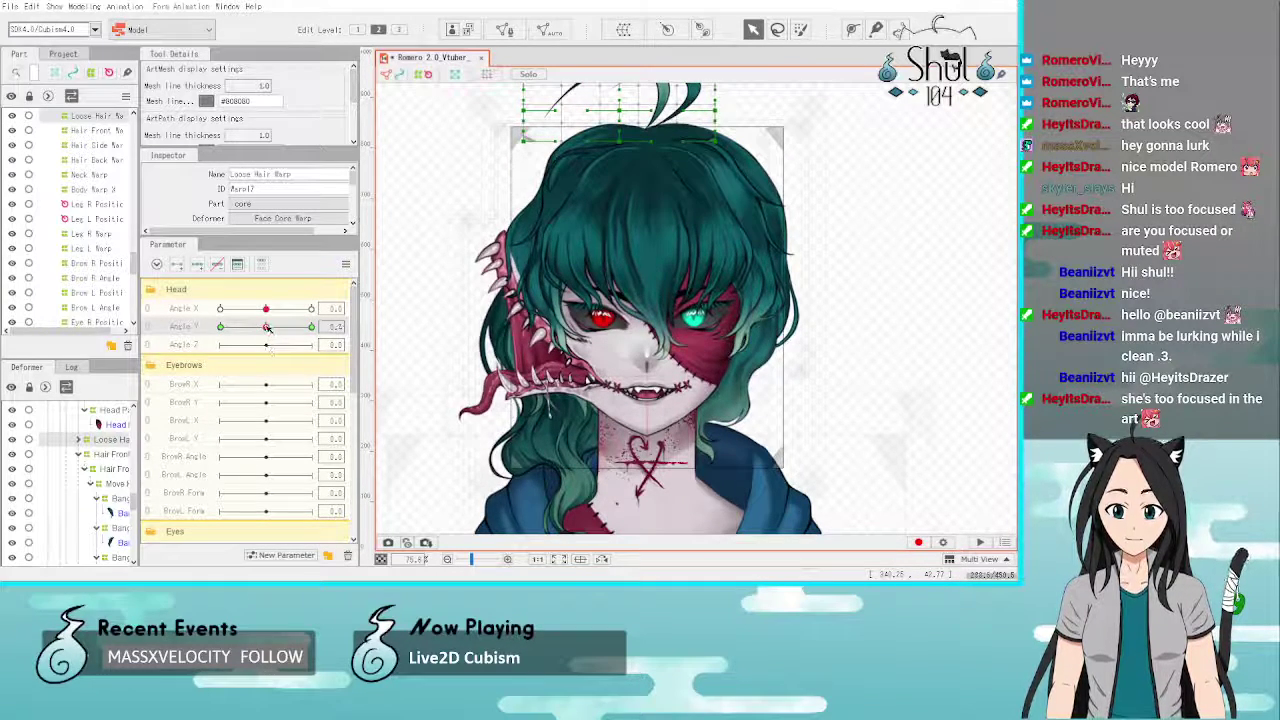
pyautogui.click(267, 328)
pyautogui.click(221, 327)
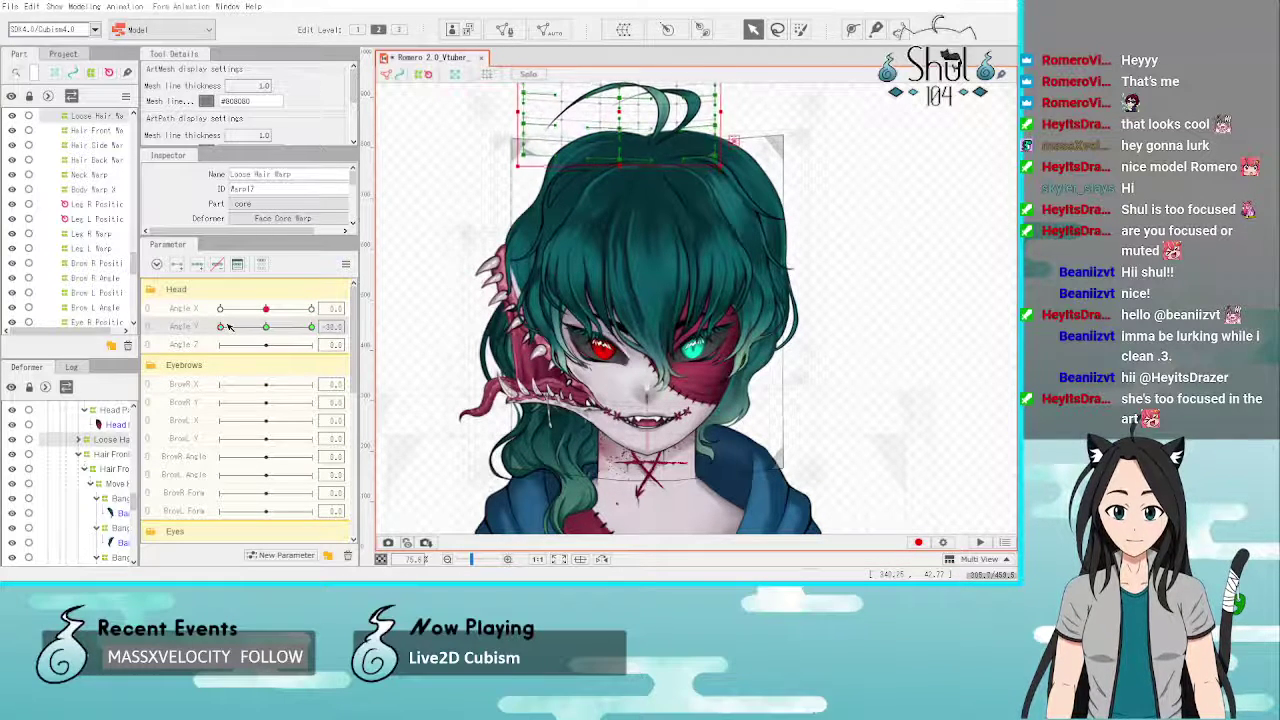
pyautogui.press('Up')
pyautogui.press('Up')
pyautogui.press('Up')
pyautogui.press('Up')
pyautogui.press('Up')
pyautogui.press('Up')
pyautogui.press('Up')
pyautogui.press('Up')
pyautogui.press('Up')
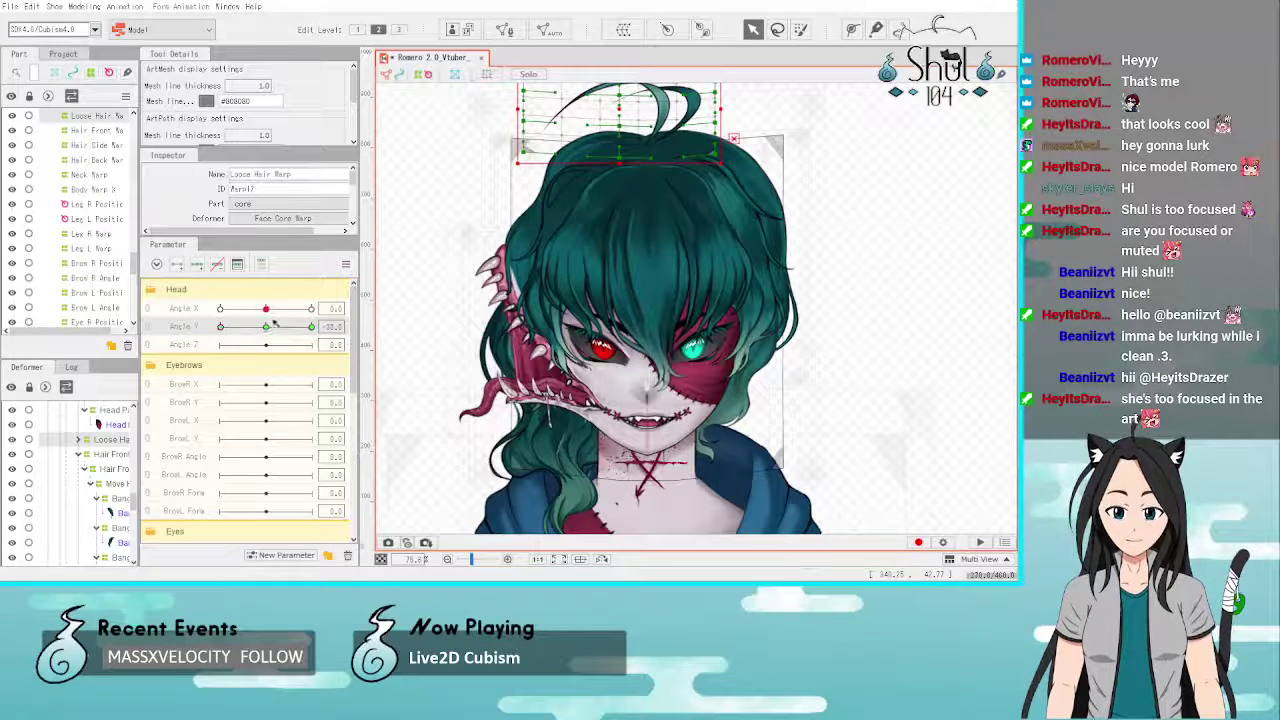
pyautogui.moveTo(221, 327); pyautogui.dragTo(320, 355)
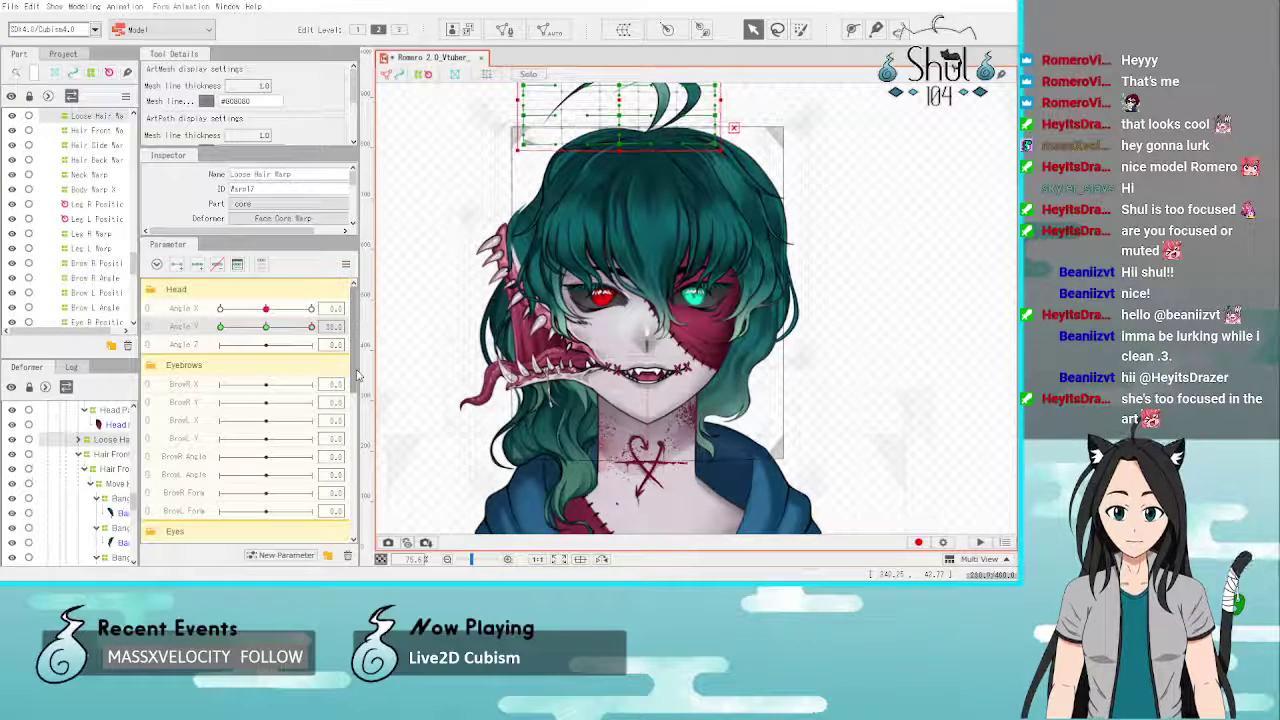
# Step: Deselect the warp and examine the whole head tilt between Angle Y -30 and 30
pyautogui.click(949, 391)
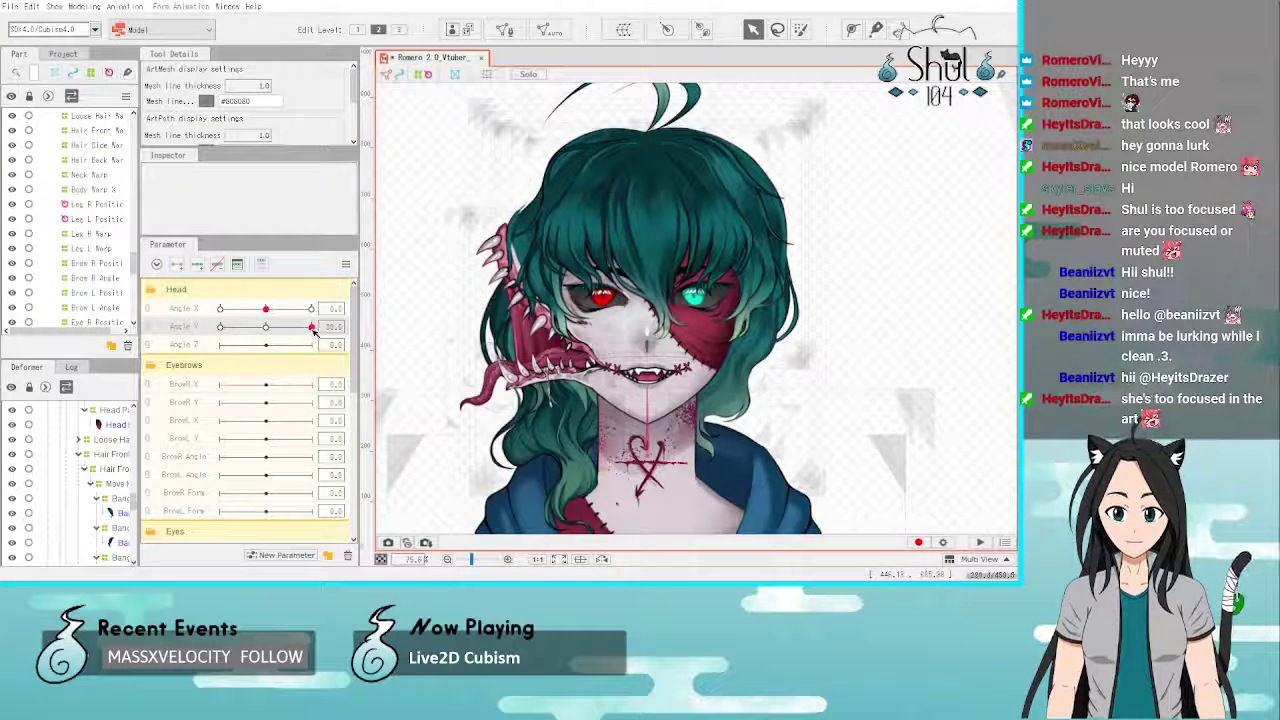
pyautogui.moveTo(313, 332); pyautogui.dragTo(184, 337)
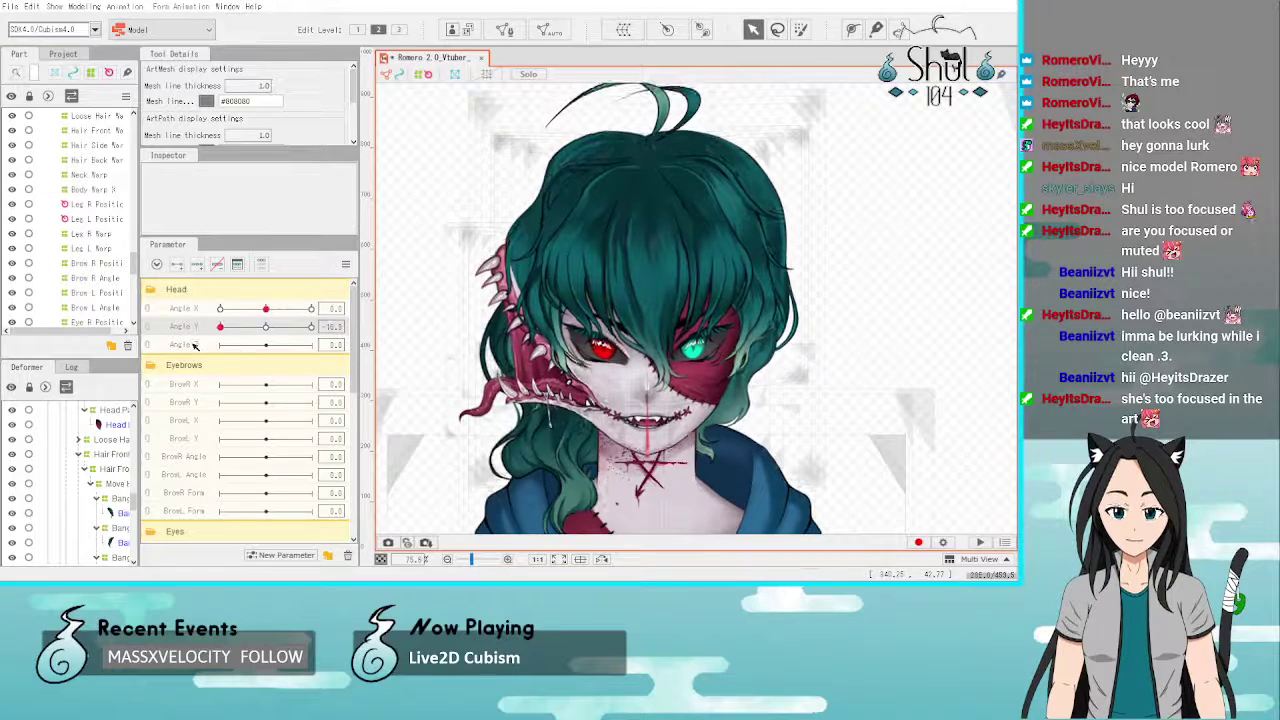
pyautogui.moveTo(220, 328); pyautogui.dragTo(358, 350)
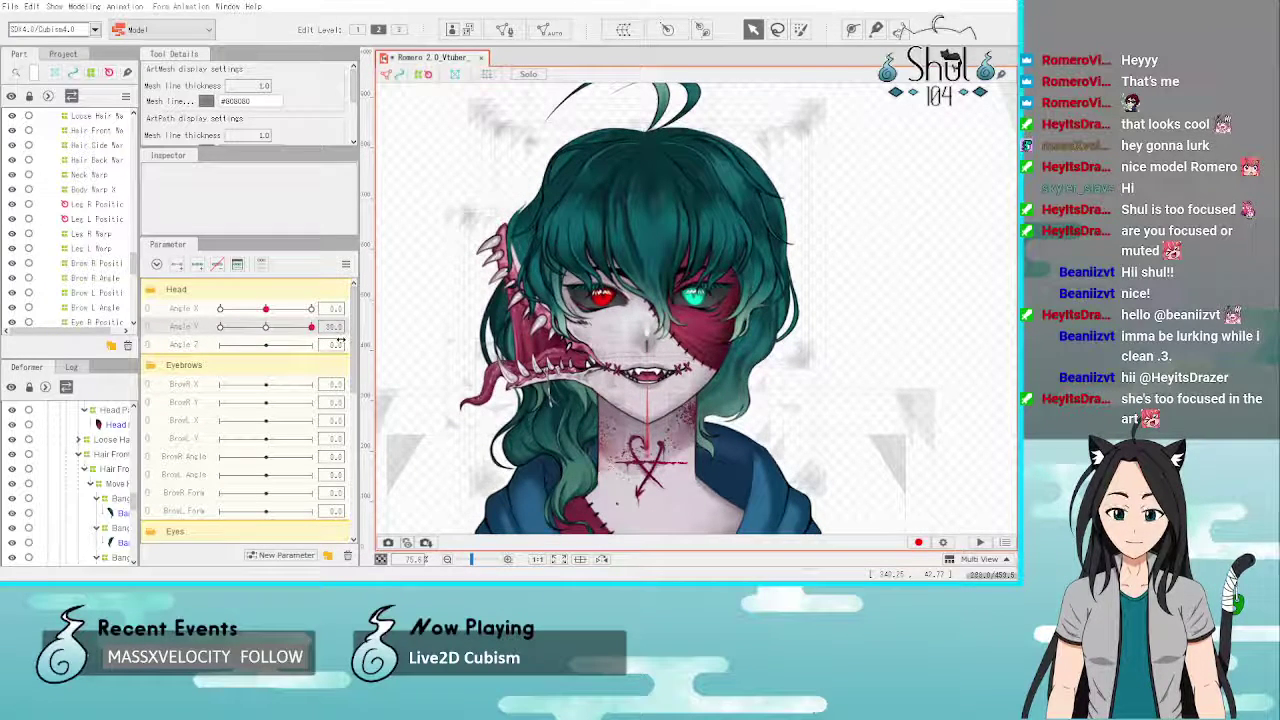
pyautogui.moveTo(265, 308)
pyautogui.mouseDown()
pyautogui.moveTo(218, 312)
pyautogui.moveTo(267, 313)
pyautogui.mouseUp()
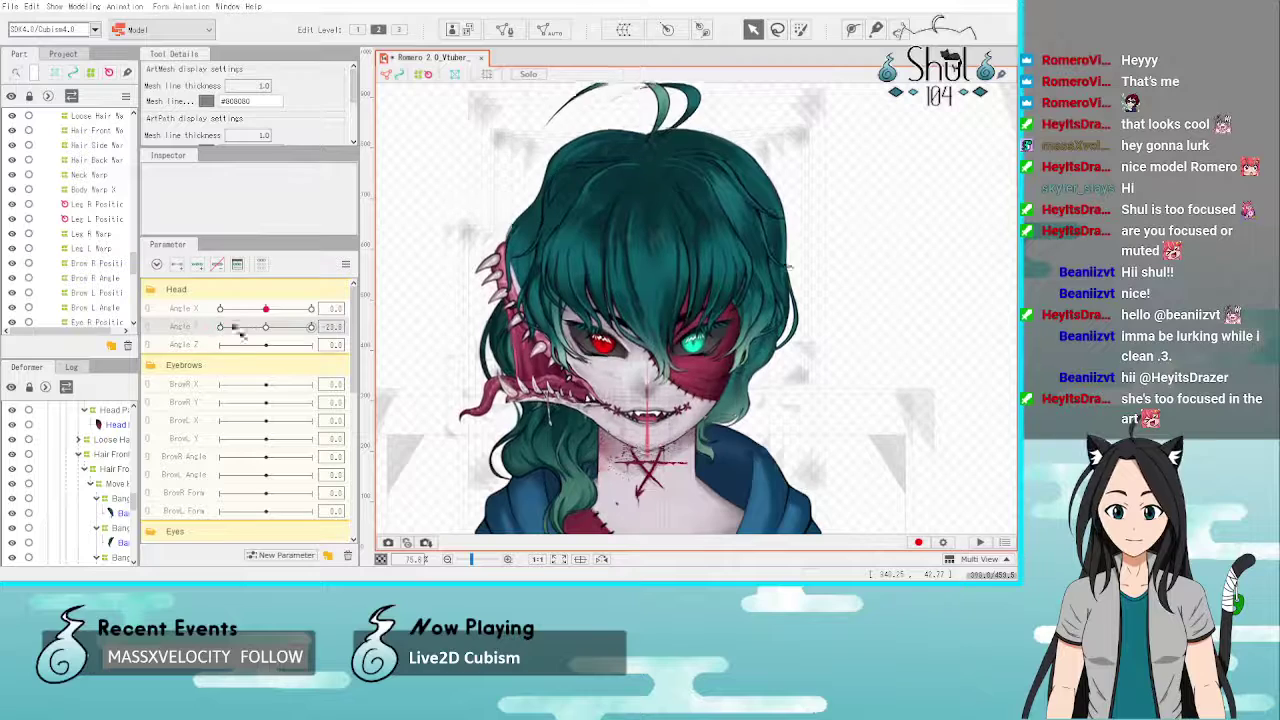
pyautogui.moveTo(241, 336); pyautogui.dragTo(207, 355)
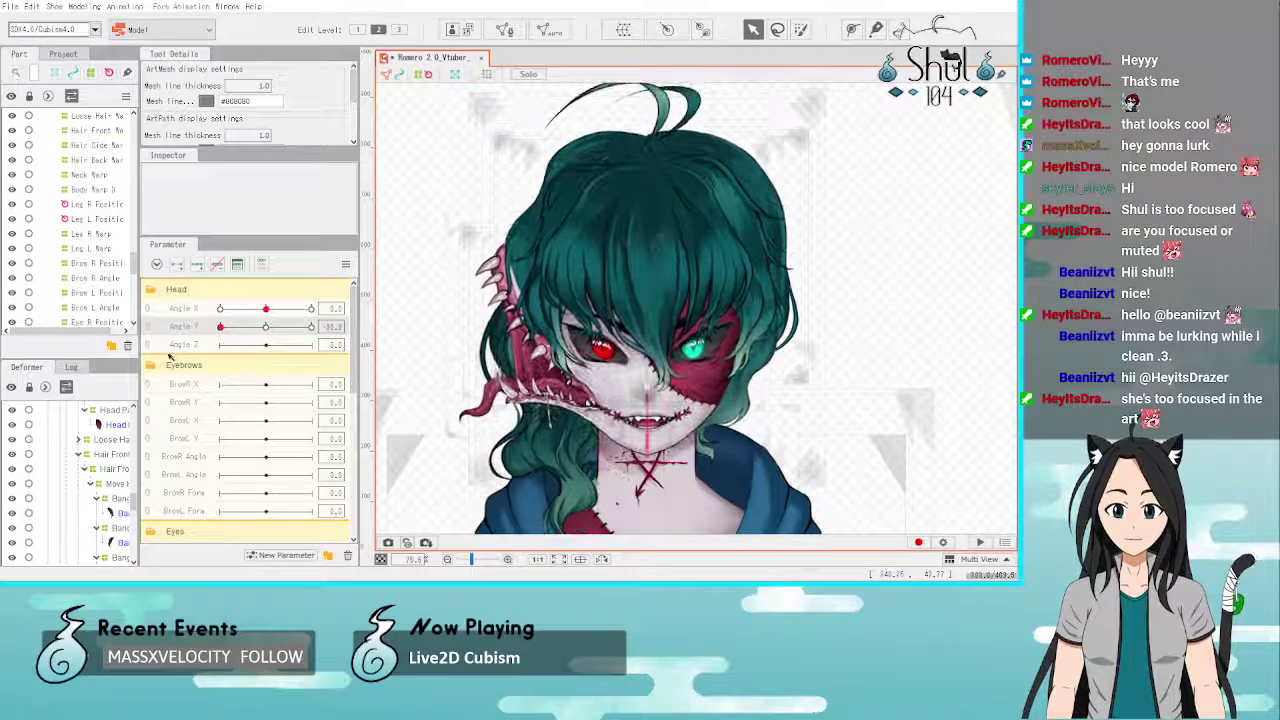
pyautogui.moveTo(169, 357); pyautogui.dragTo(303, 370)
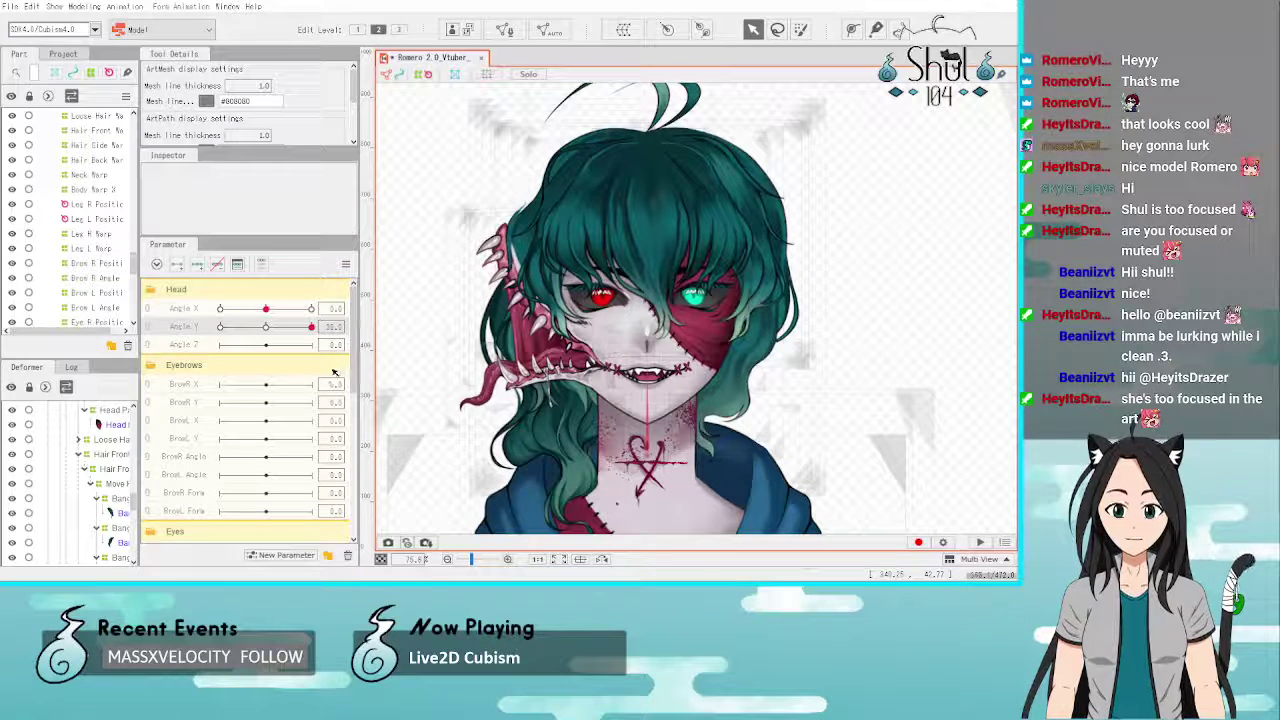
pyautogui.moveTo(334, 371); pyautogui.dragTo(291, 354)
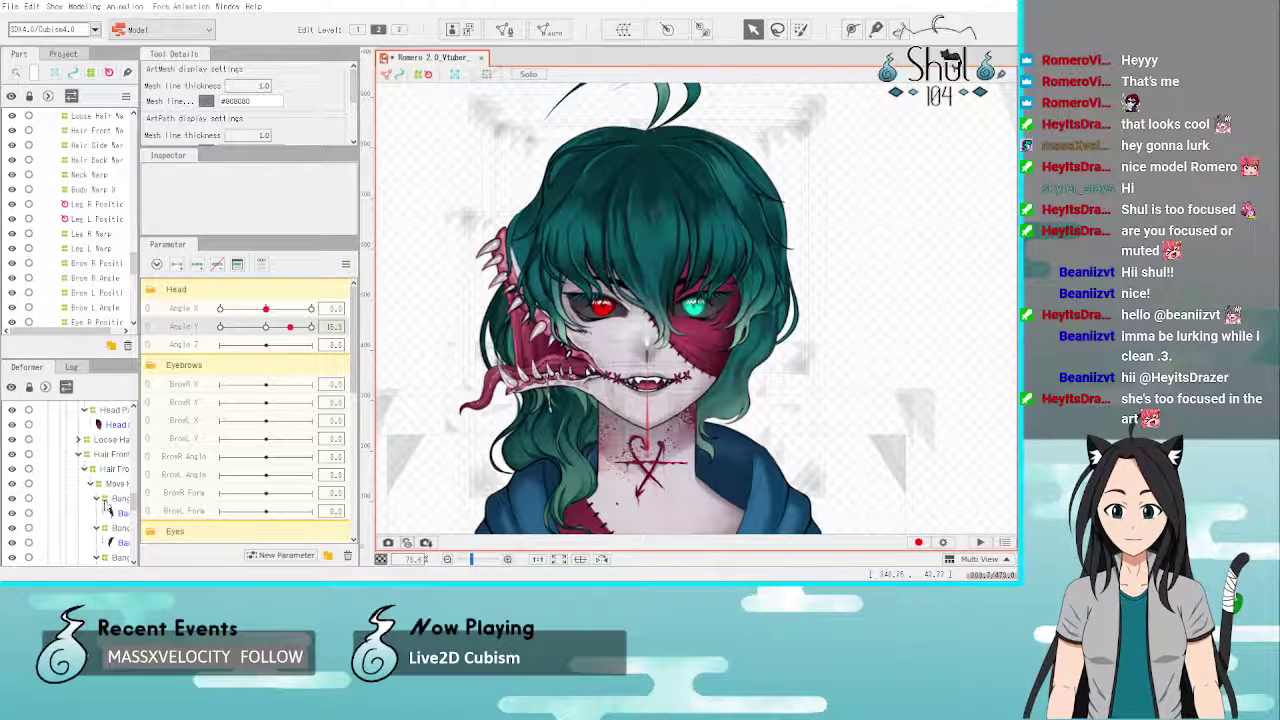
# Step: At Angle Y 30, slightly lower the top edges of Eye R Warp and Eye L Warp together, and preview the tilt down to Angle Y -30
pyautogui.scroll(-5, 108, 508)
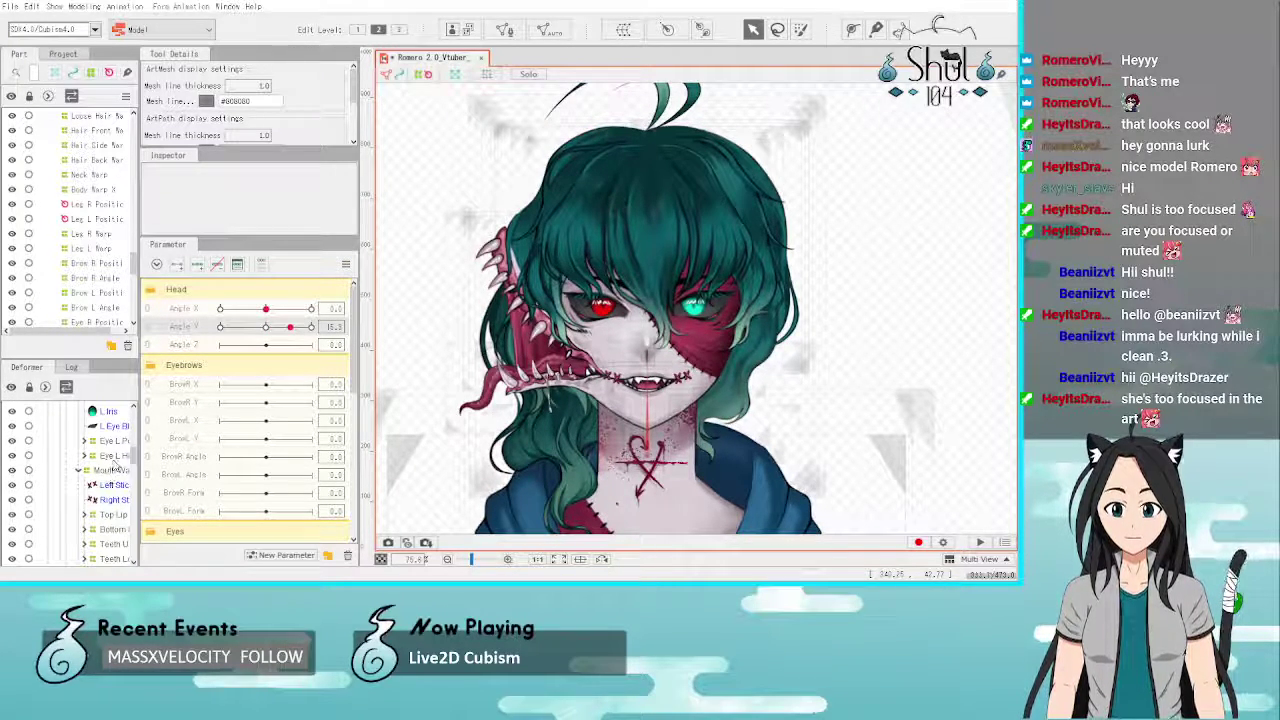
pyautogui.scroll(4, 115, 490)
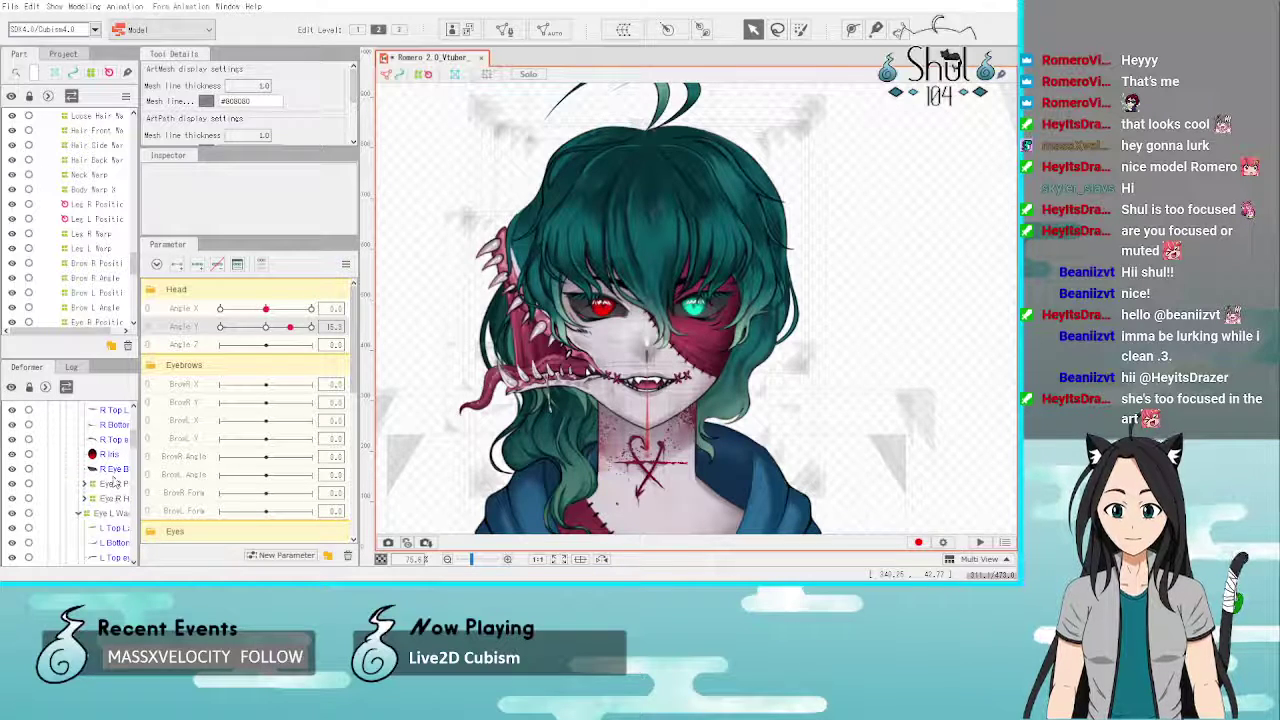
pyautogui.scroll(1, 113, 478)
pyautogui.click(108, 450)
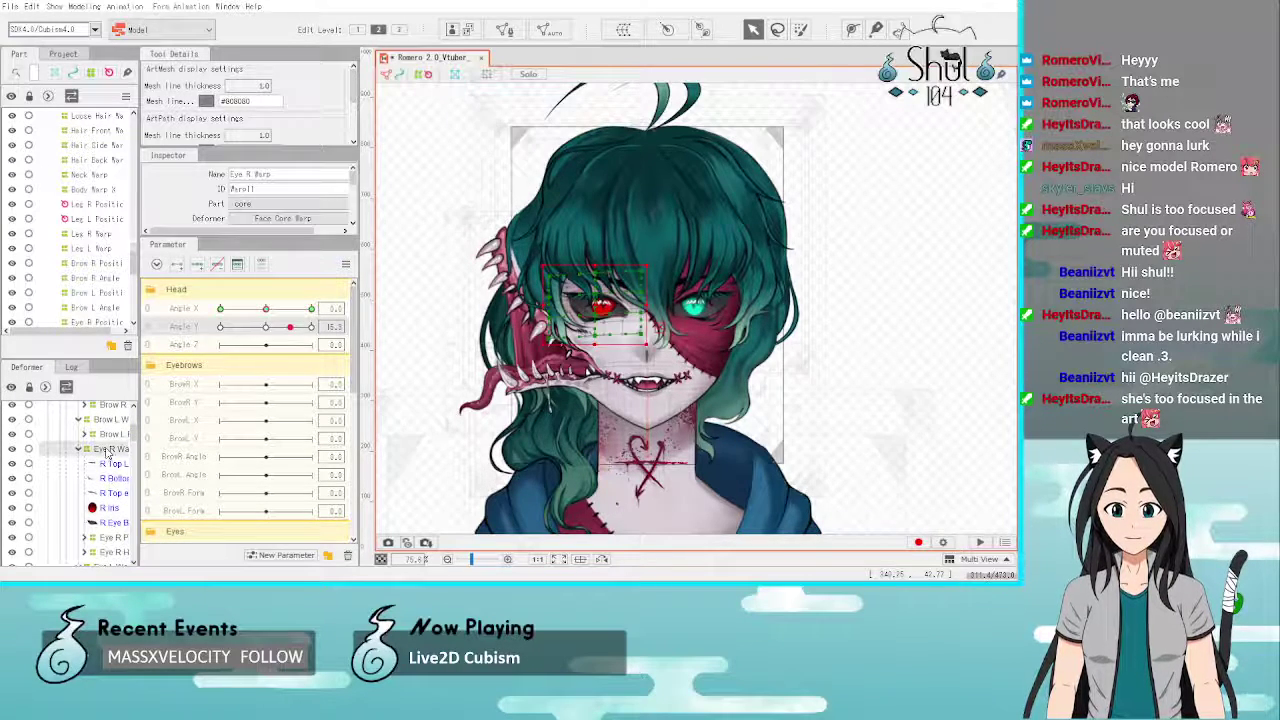
pyautogui.scroll(-1, 118, 478)
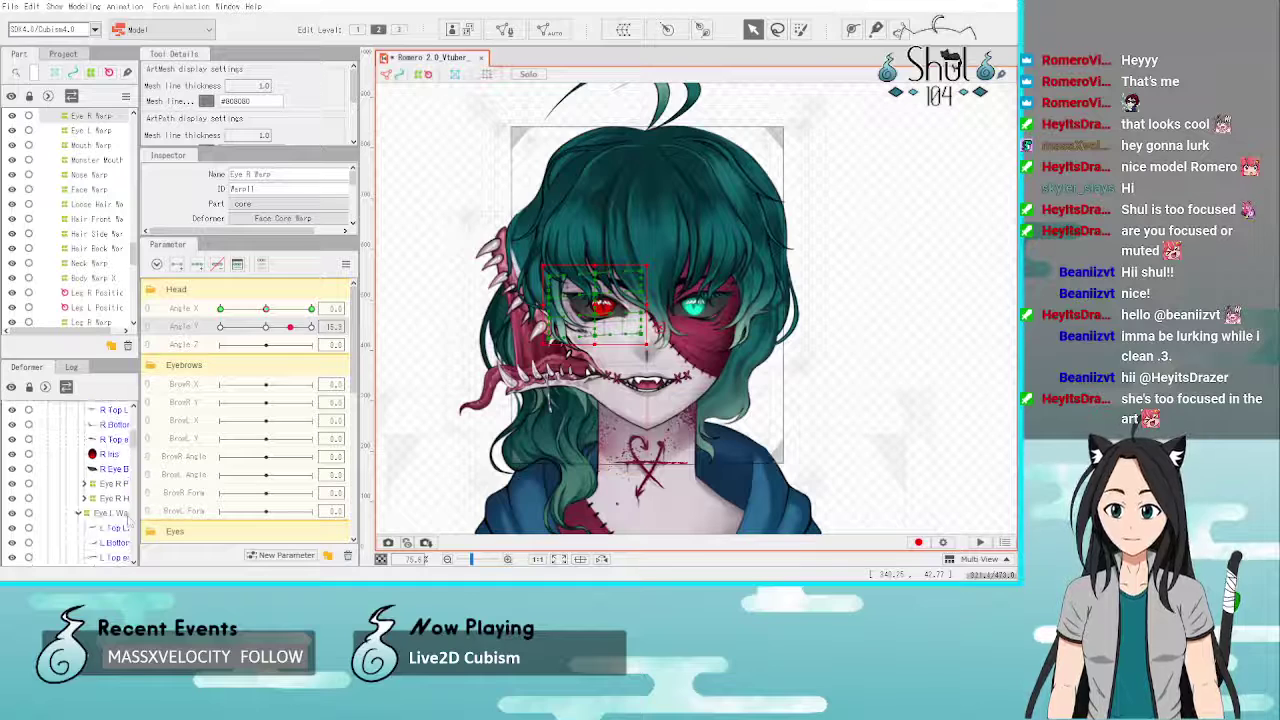
pyautogui.keyDown('ctrl'); pyautogui.click(111, 513); pyautogui.keyUp('ctrl')
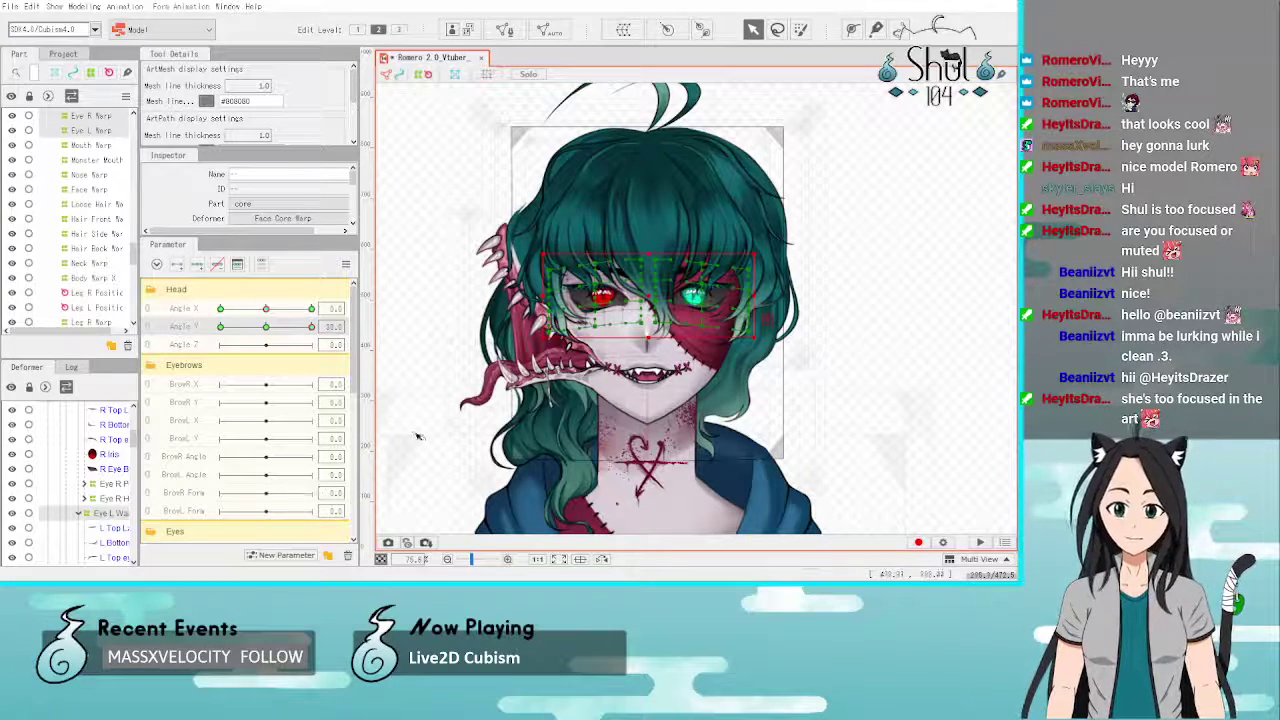
pyautogui.scroll(3, 637, 328)
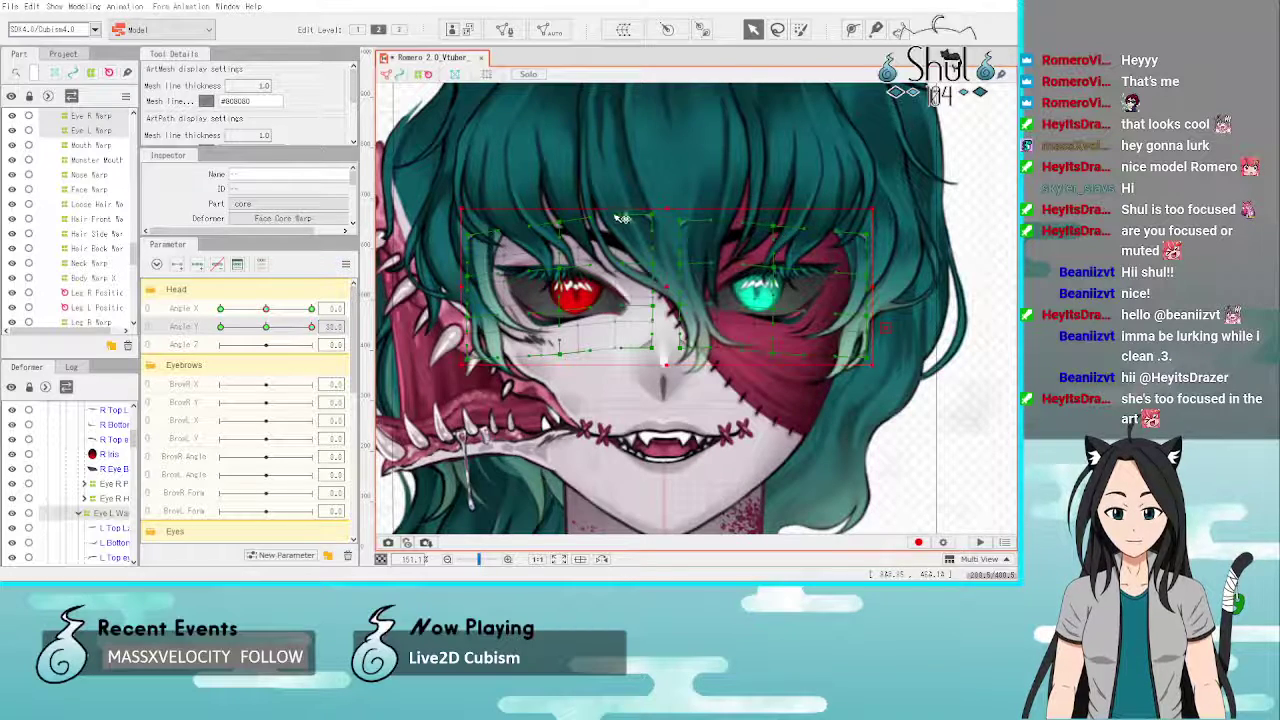
pyautogui.moveTo(652, 215); pyautogui.dragTo(653, 220)
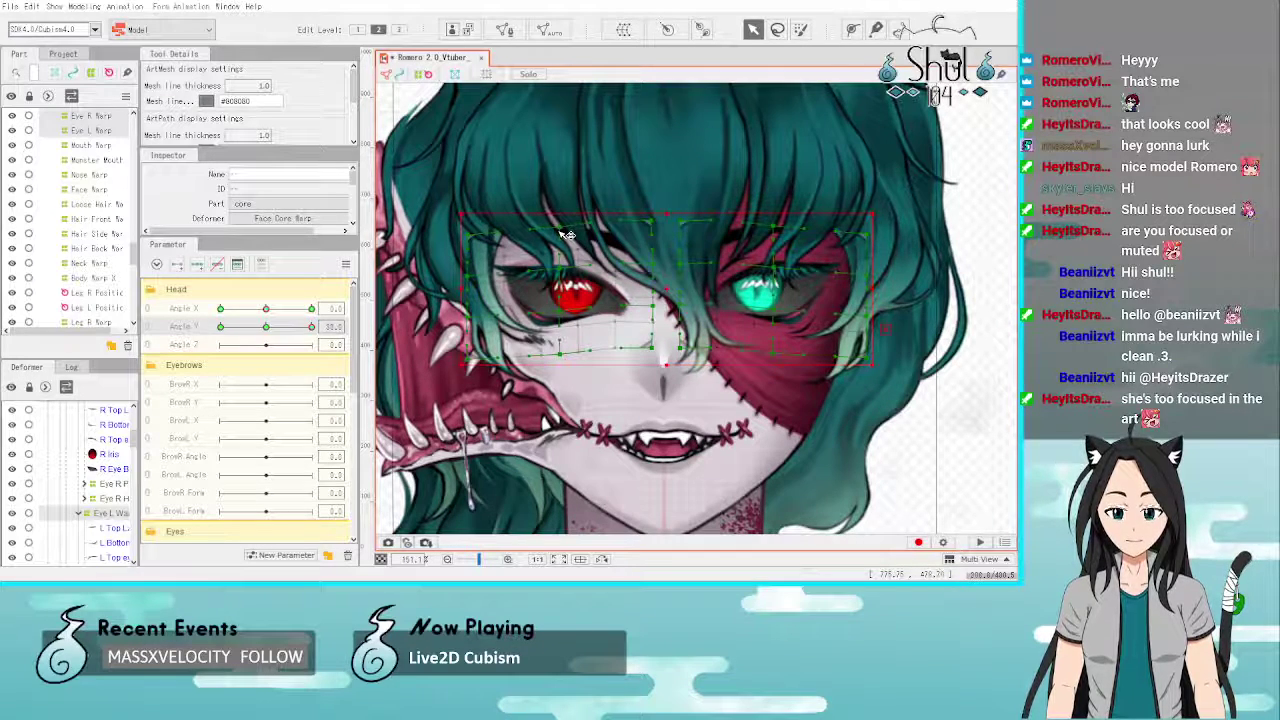
pyautogui.scroll(-2, 670, 150)
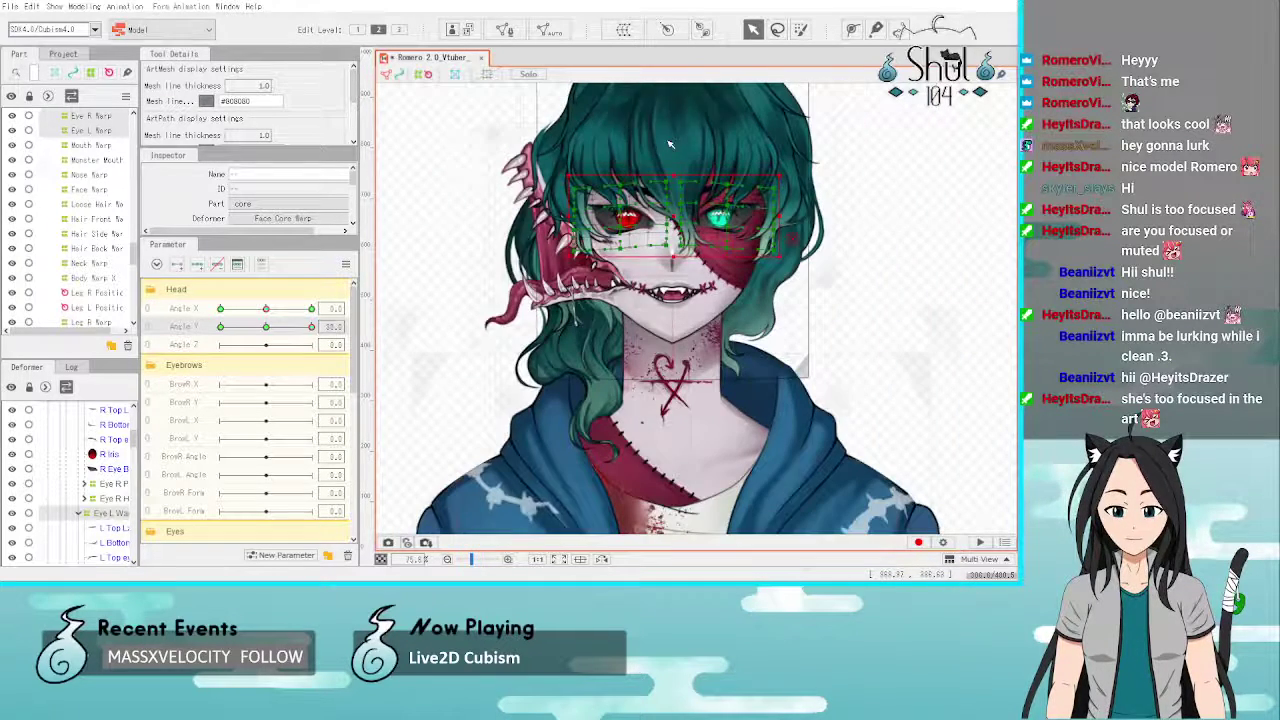
pyautogui.click(913, 280)
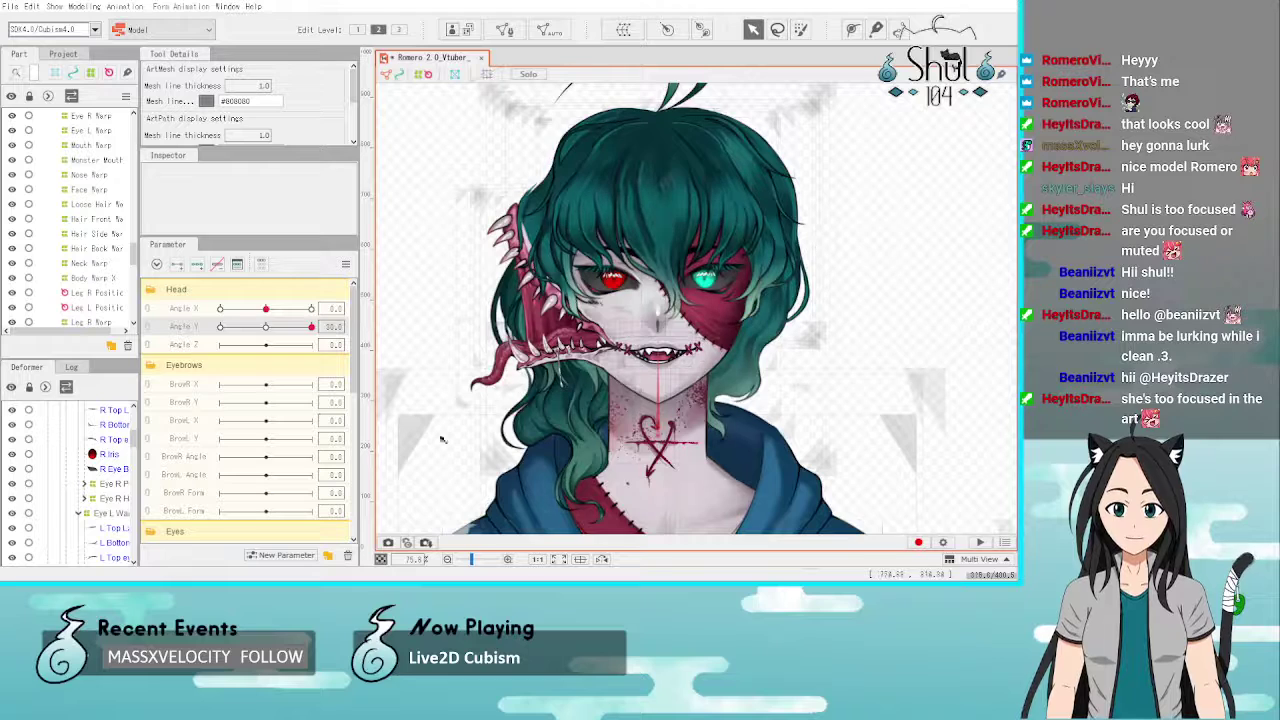
pyautogui.moveTo(312, 328); pyautogui.dragTo(152, 310)
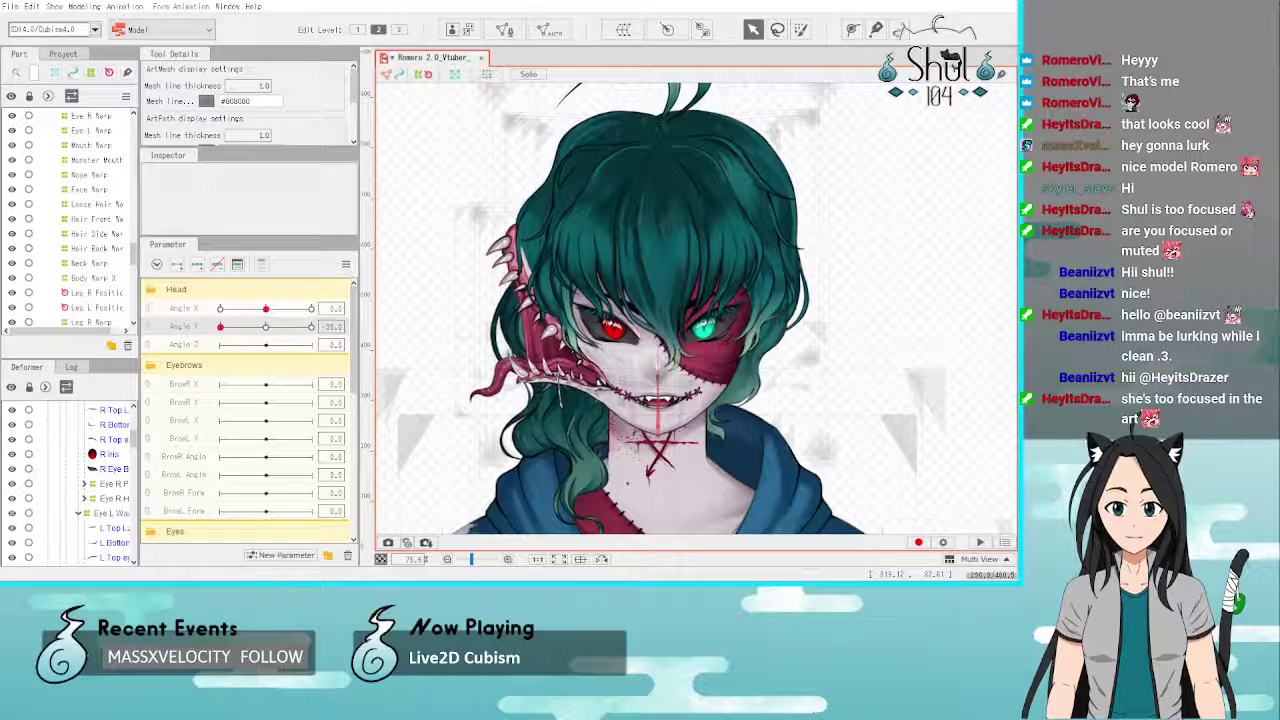
pyautogui.moveTo(220, 327); pyautogui.dragTo(168, 338)
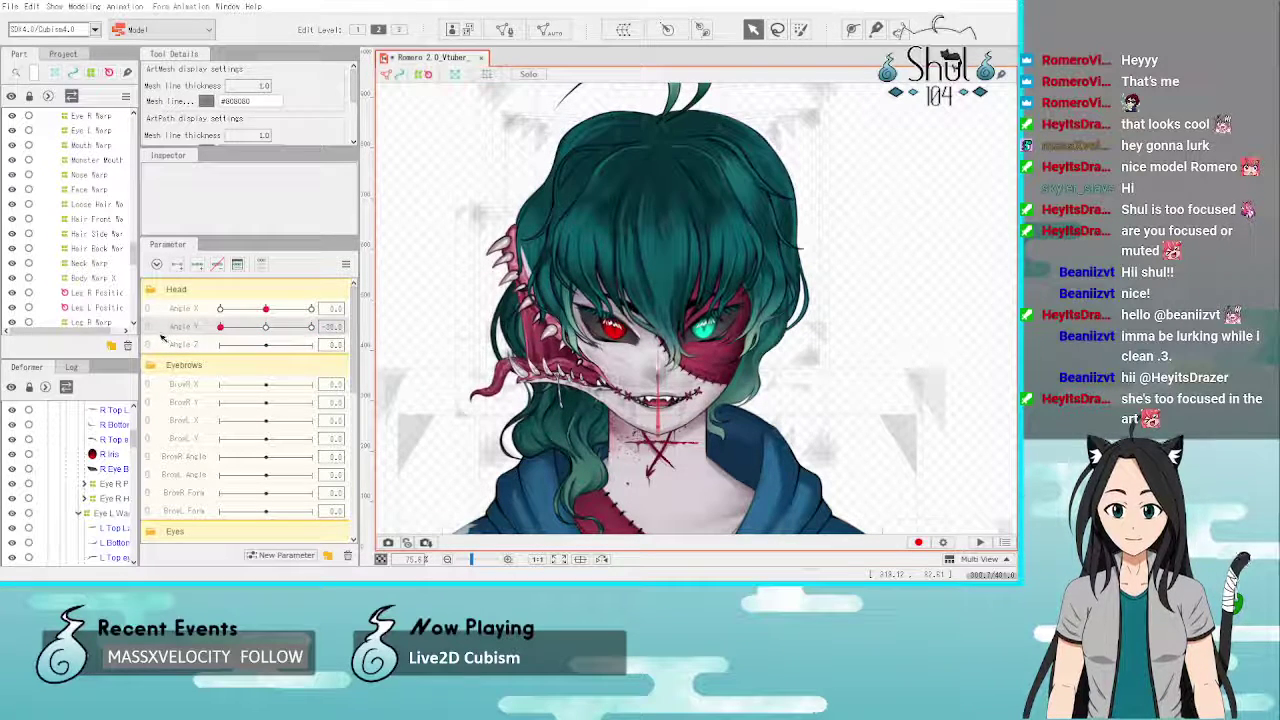
# Step: Refine the shapes of Eye R Warp and Eye L Warp together at Angle Y -30 and deselect them
pyautogui.click(100, 506)
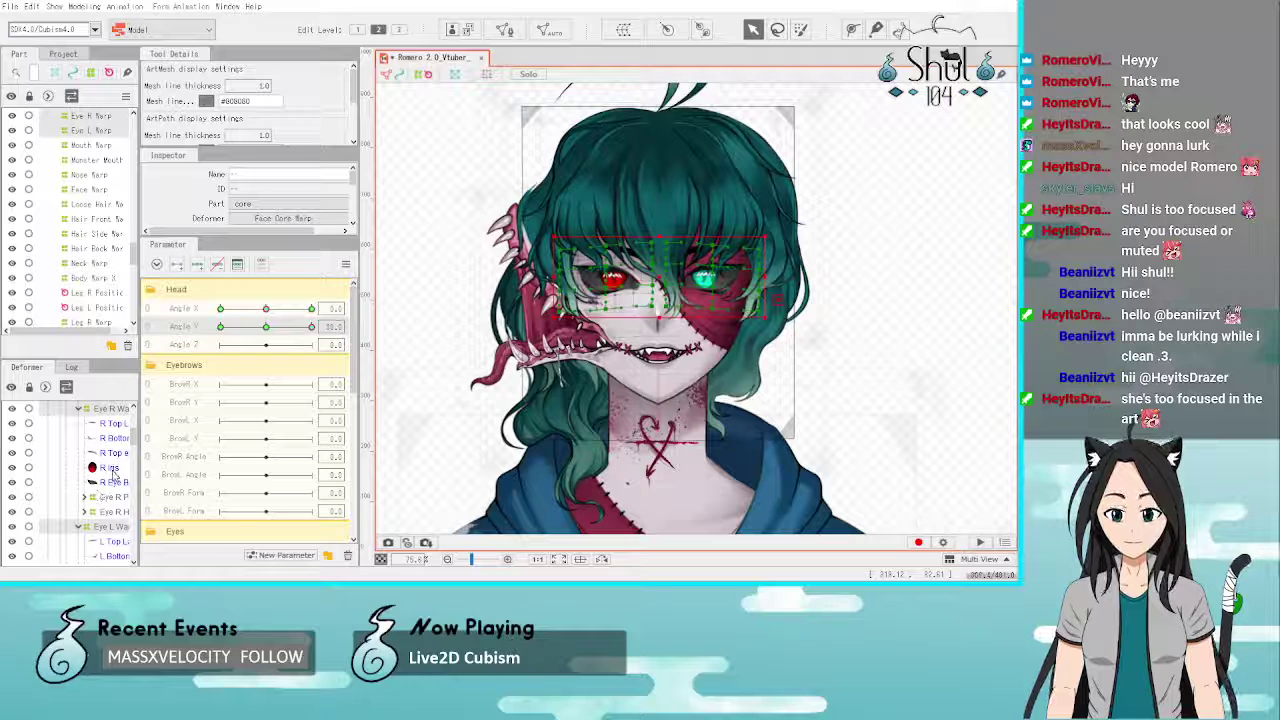
pyautogui.press('Escape')
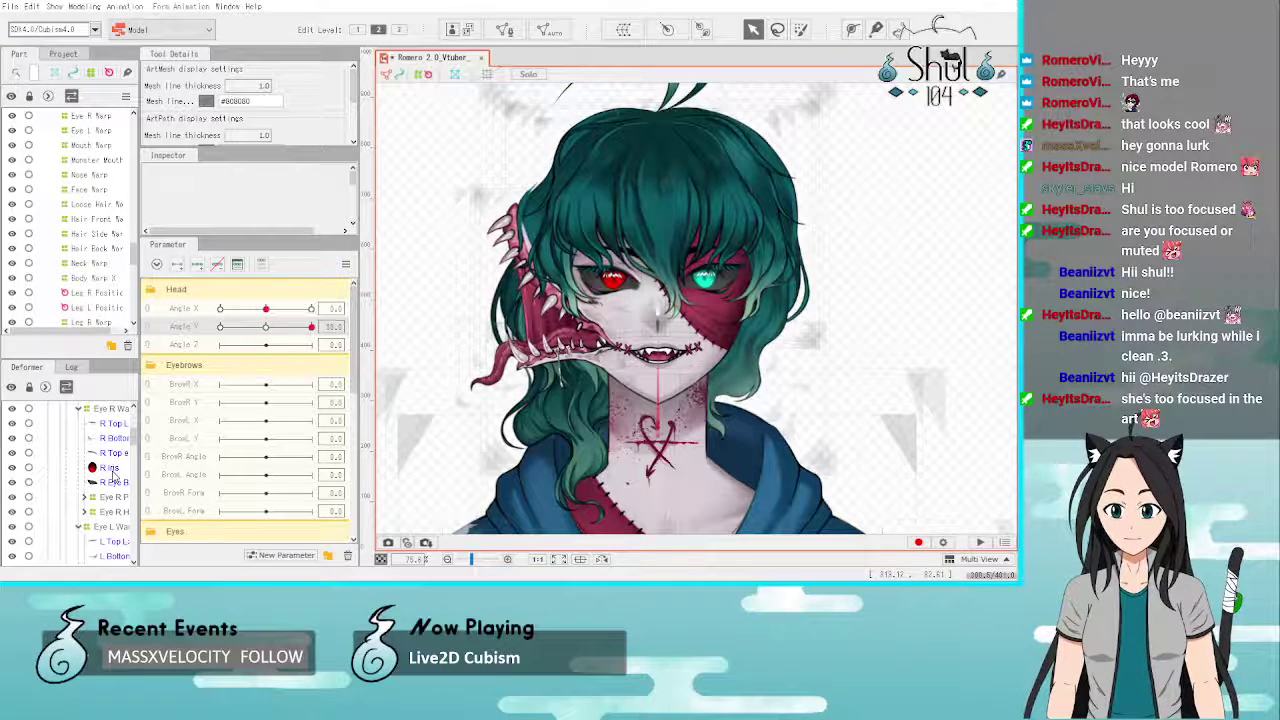
pyautogui.click(113, 480)
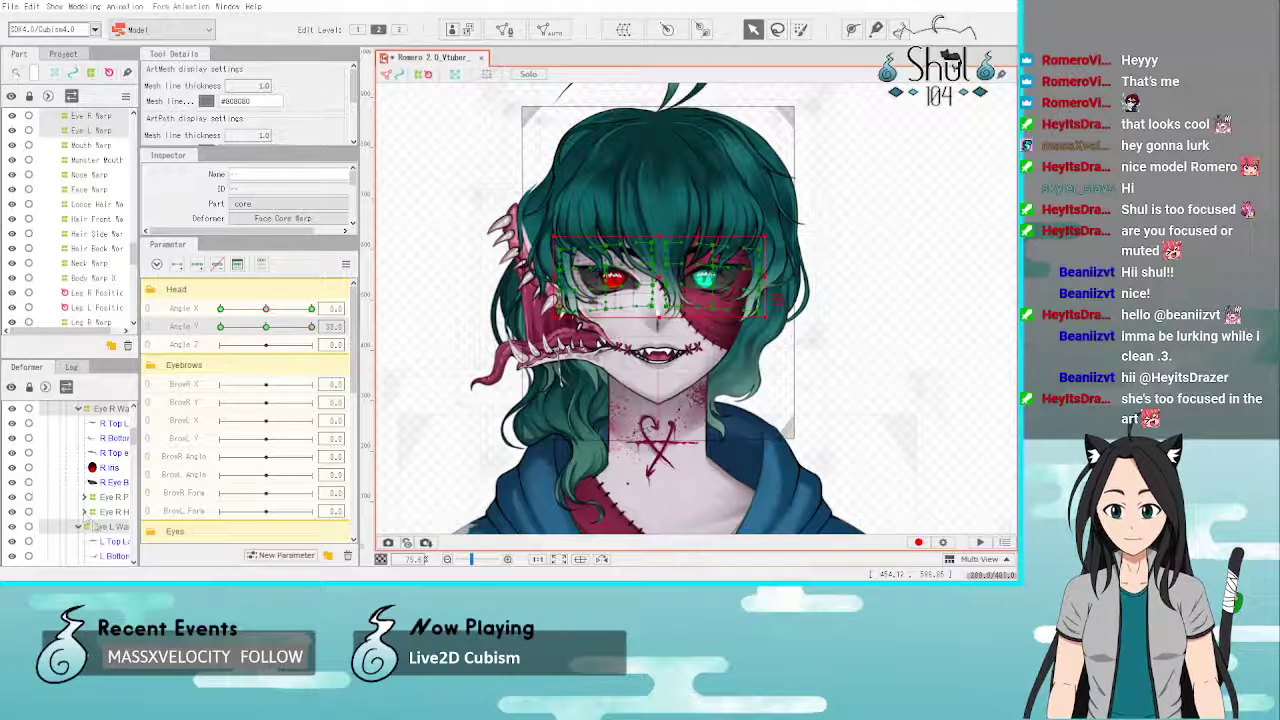
pyautogui.scroll(5, 628, 350)
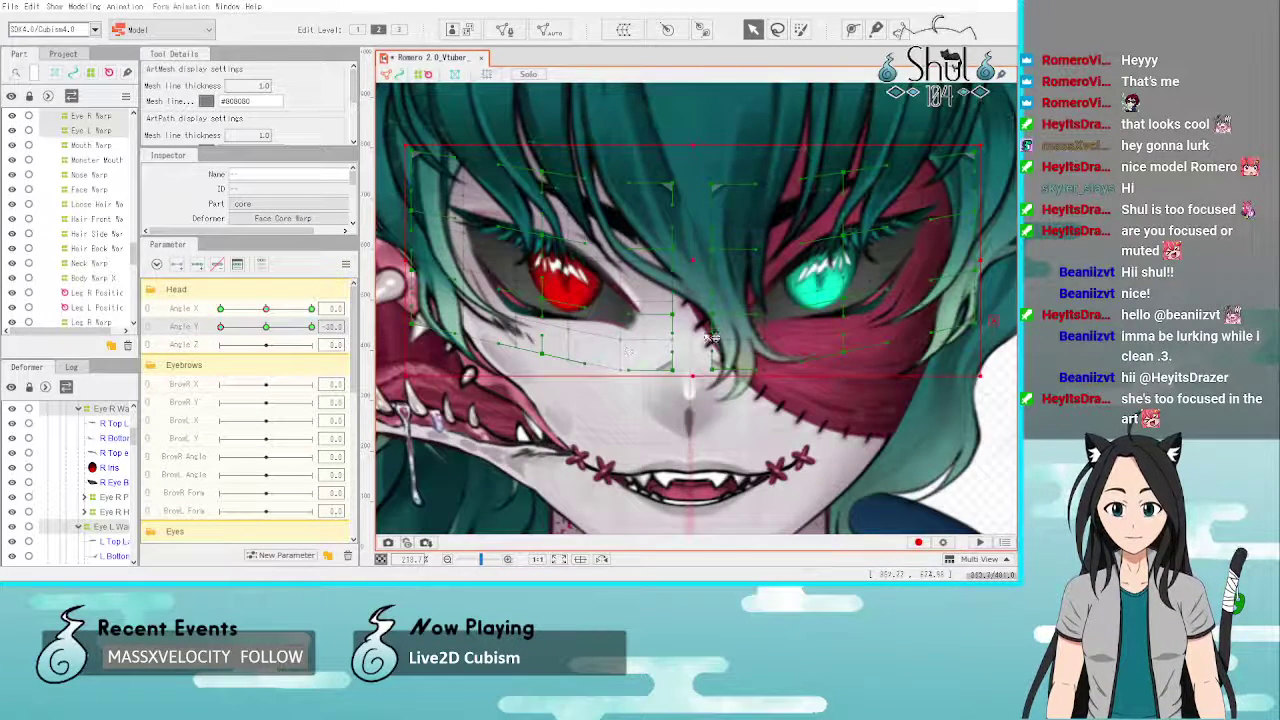
pyautogui.scroll(-3, 728, 341)
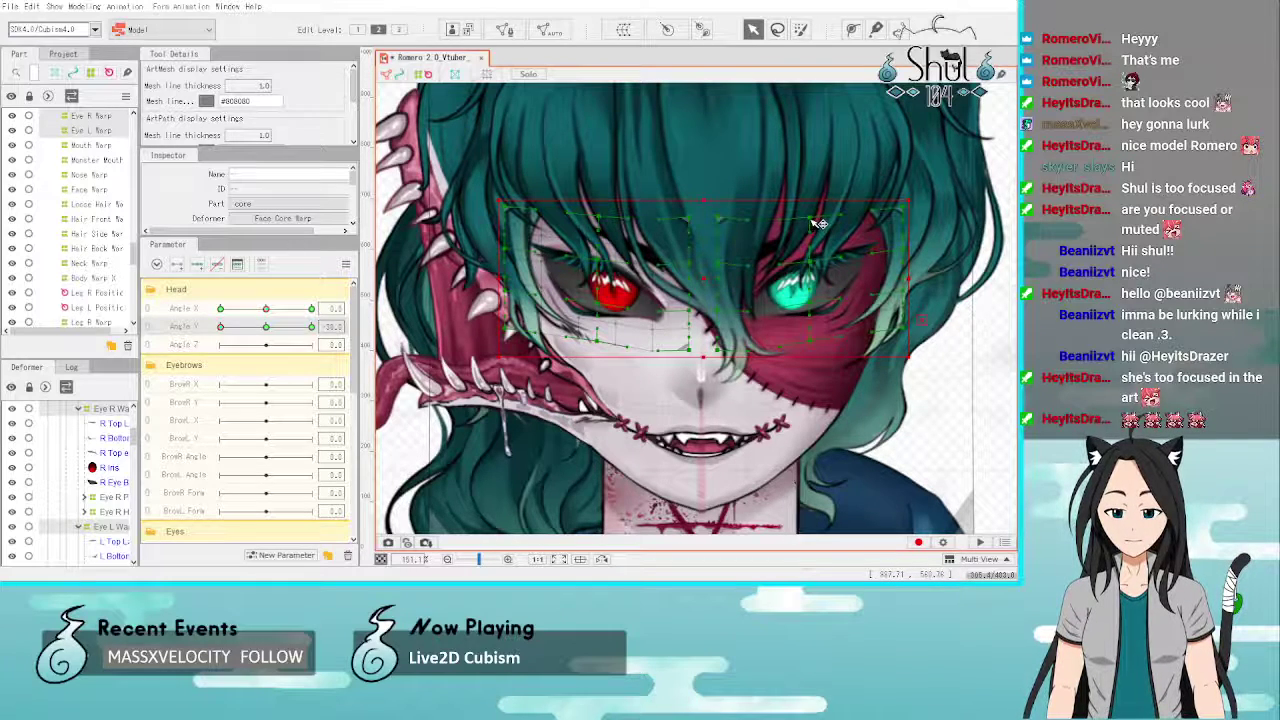
pyautogui.scroll(-3, 495, 215)
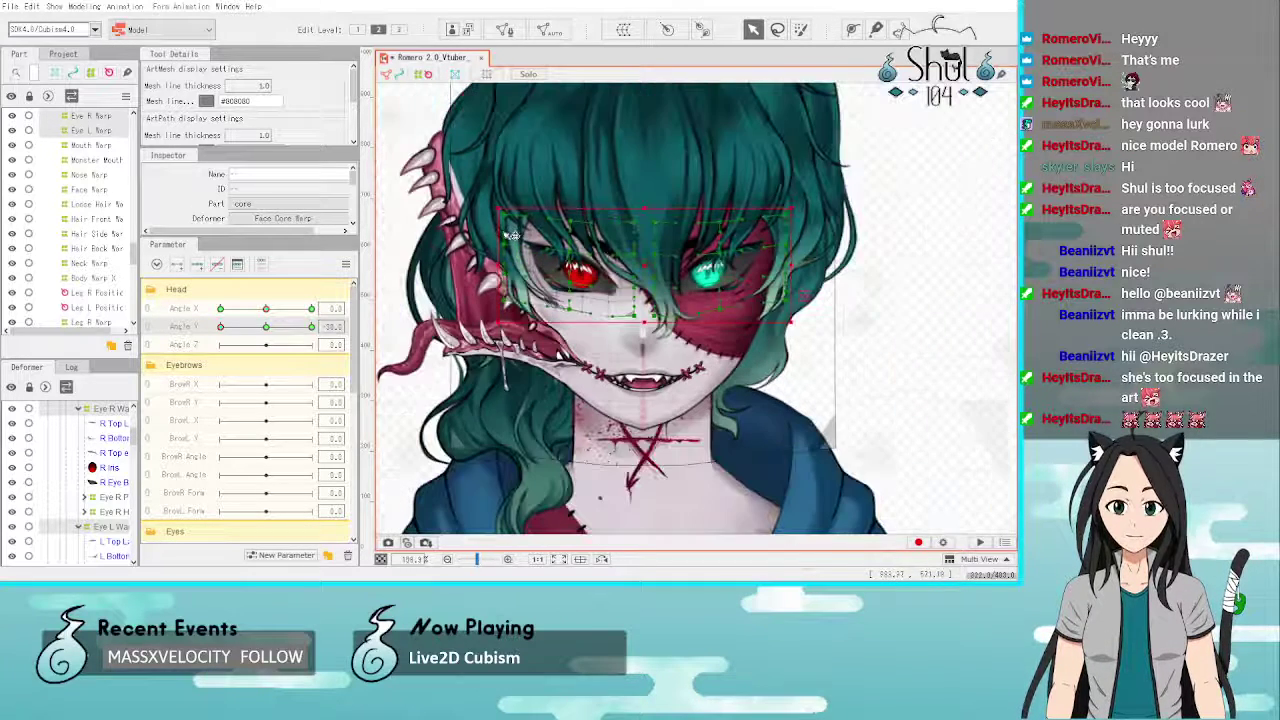
pyautogui.click(1010, 447)
pyautogui.scroll(-4, 811, 266)
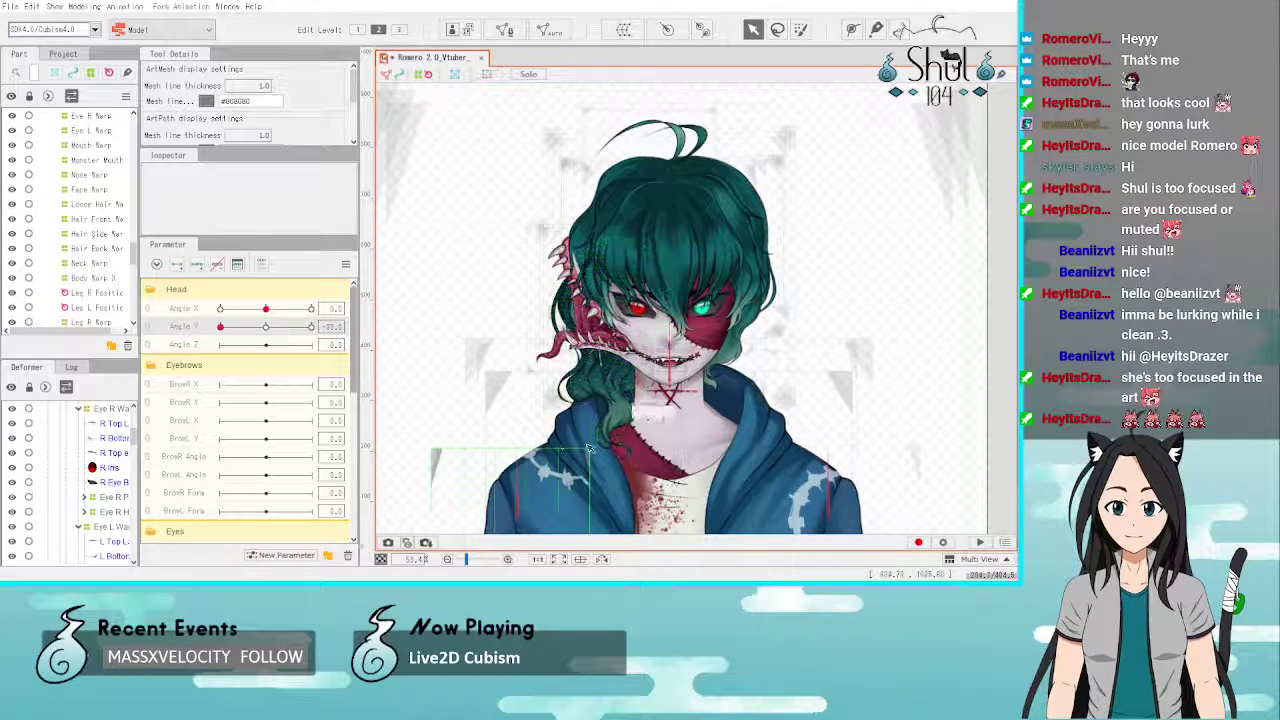
# Step: Set Angle Y to 30 and reshape the lower part of Face Warp around the mouth and jaw
pyautogui.moveTo(221, 327); pyautogui.dragTo(266, 327)
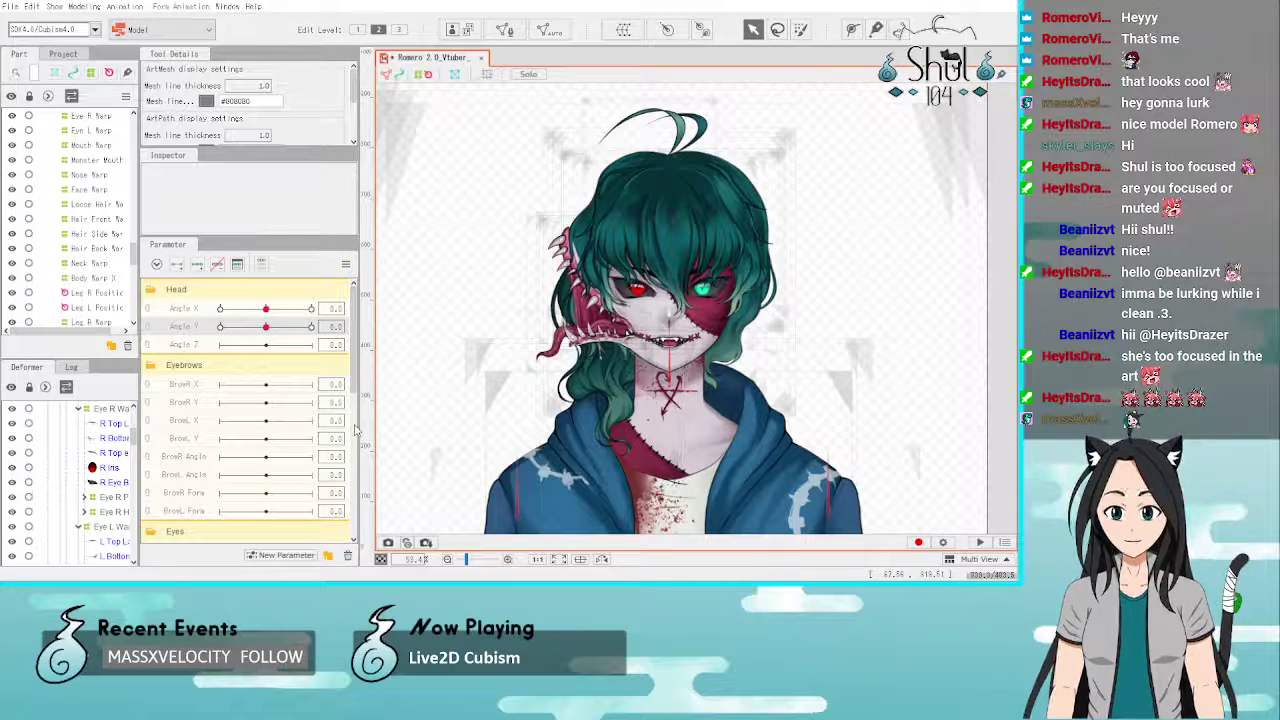
pyautogui.moveTo(266, 326); pyautogui.dragTo(350, 368)
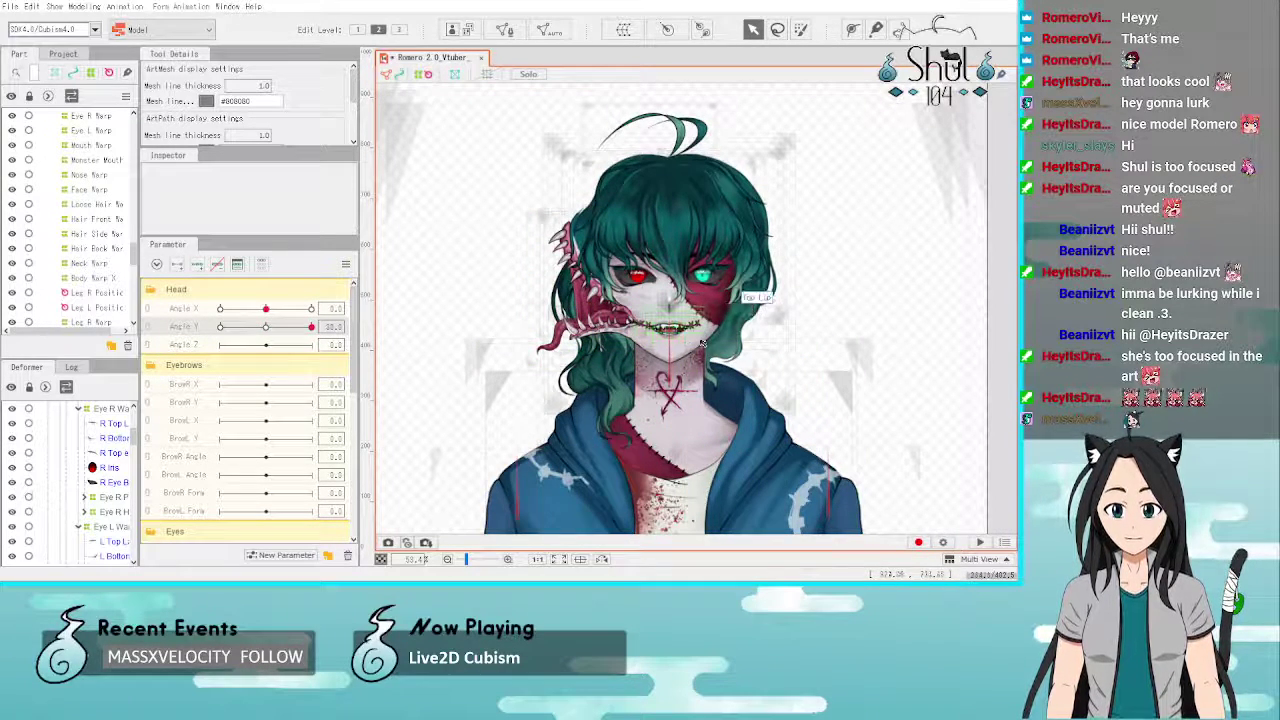
pyautogui.scroll(3, 690, 348)
pyautogui.click(662, 354)
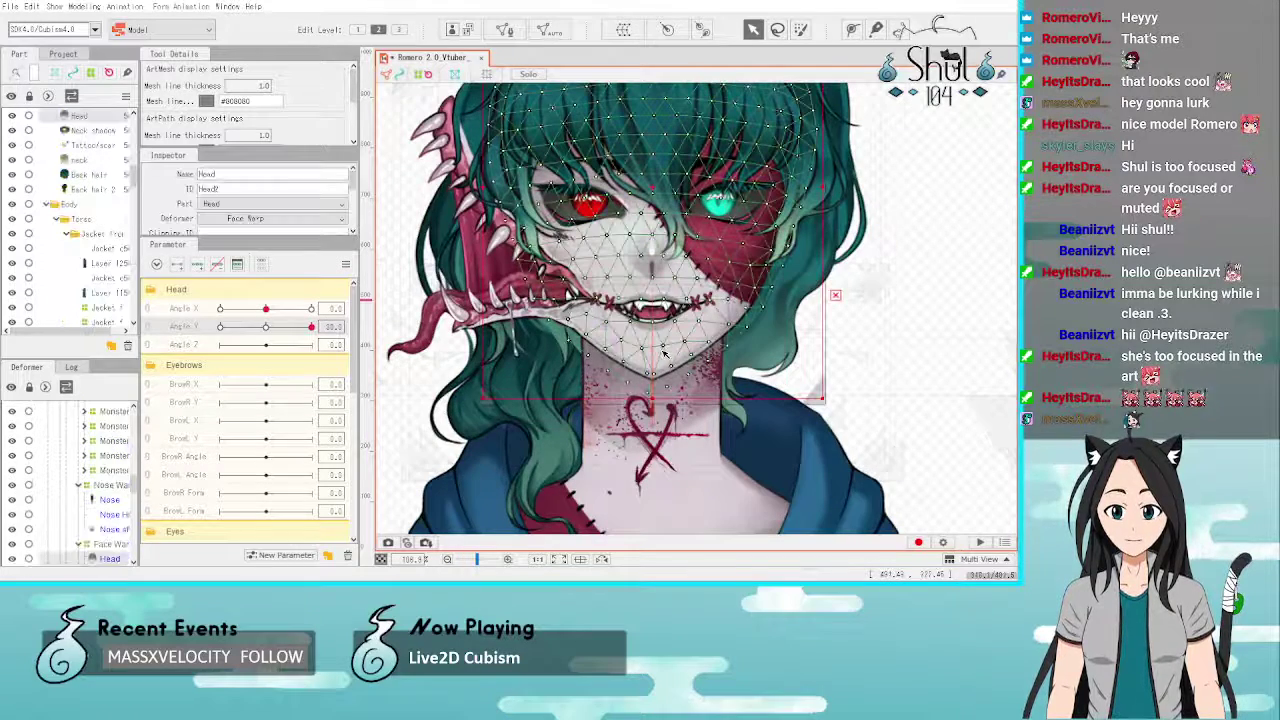
pyautogui.click(110, 544)
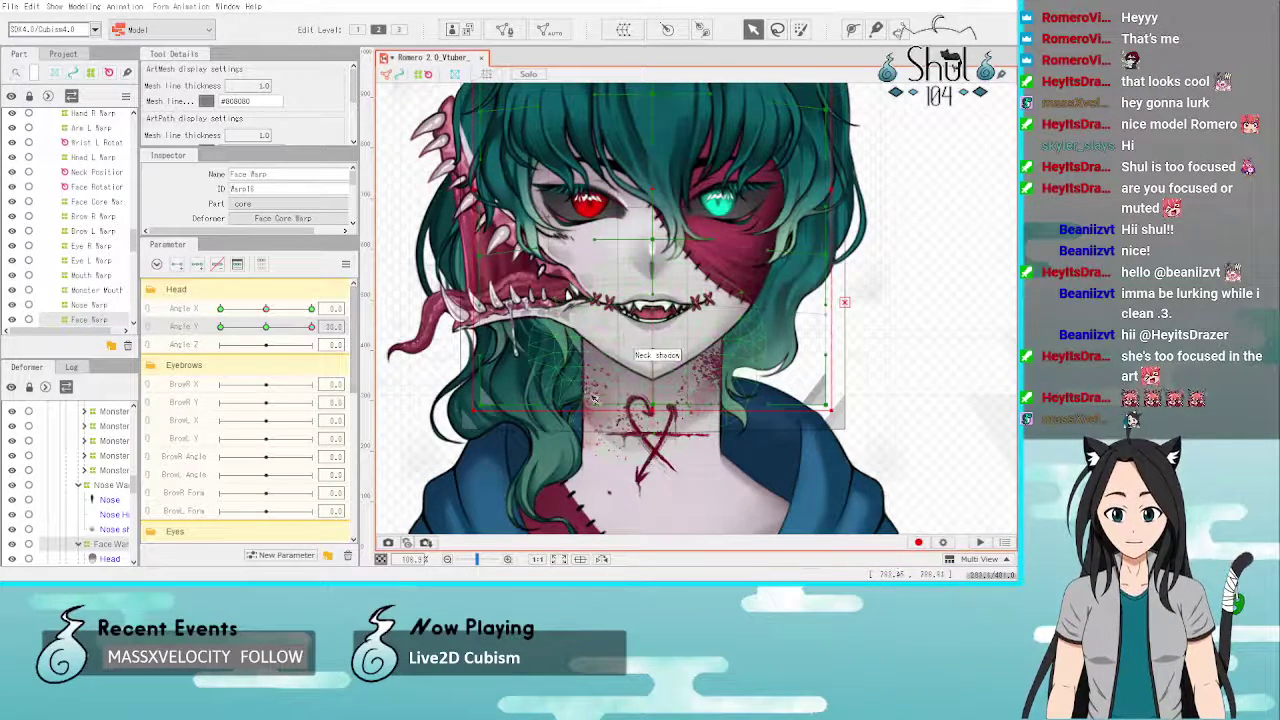
pyautogui.scroll(3, 702, 369)
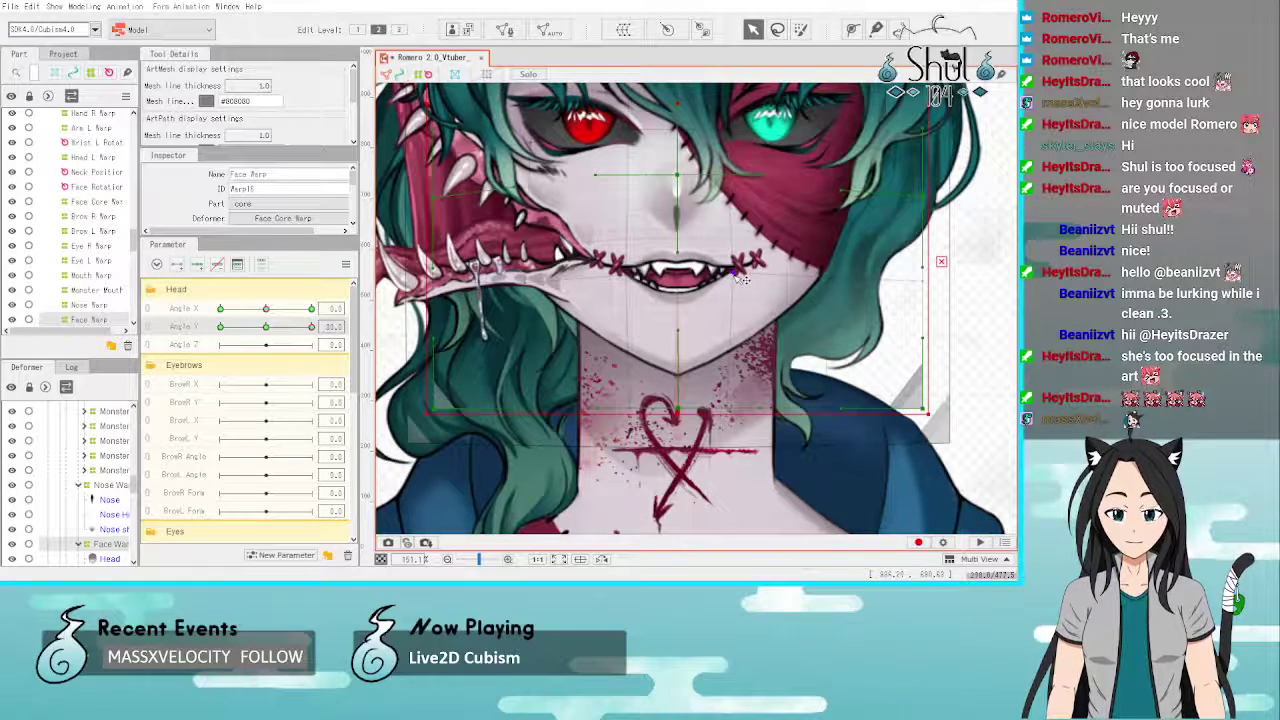
pyautogui.scroll(-2, 740, 276)
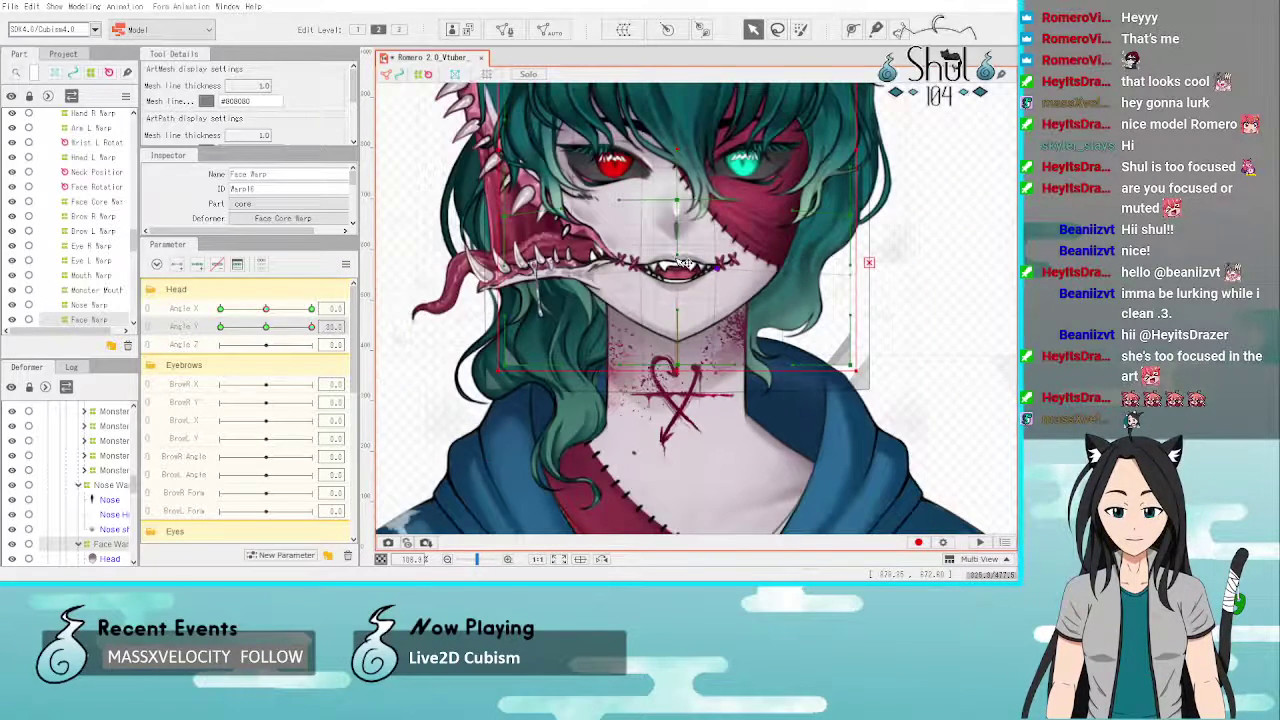
pyautogui.click(968, 329)
# Step: Reshape Face Warp around the cheeks and jaw at Angle Y -30, and preview the head tilt up to Angle Y 30
pyautogui.moveTo(311, 327); pyautogui.dragTo(151, 342)
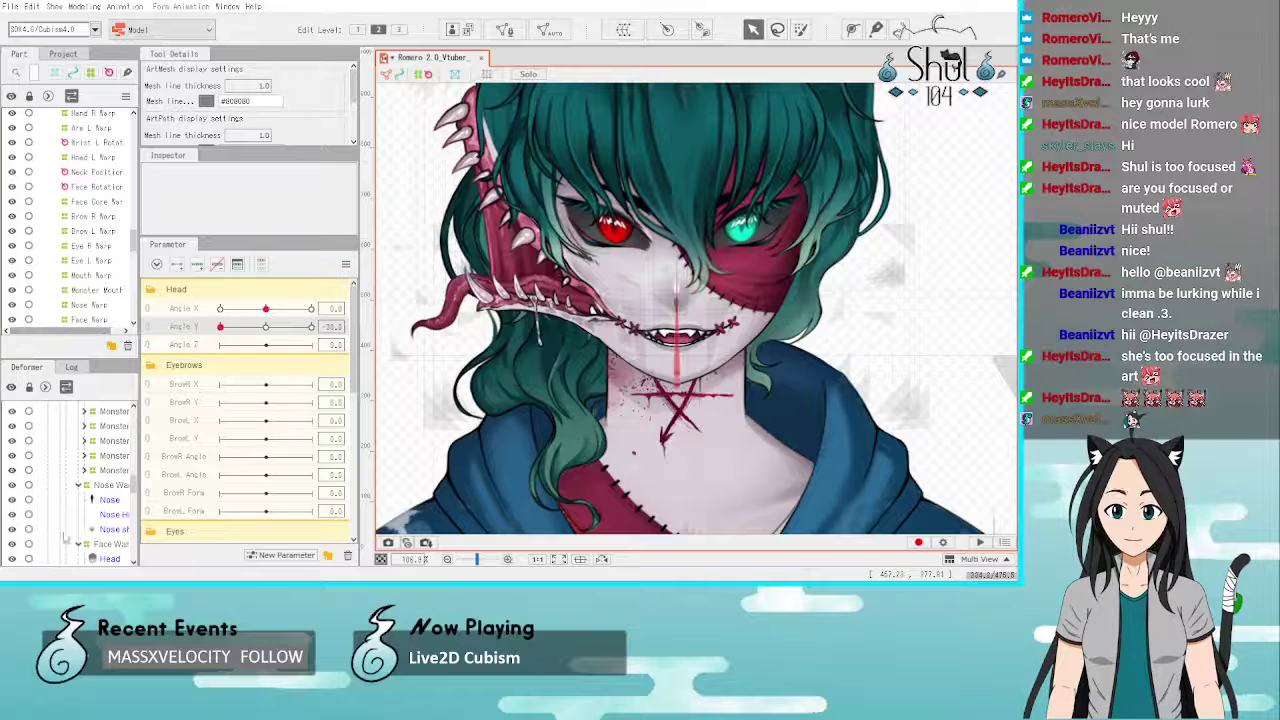
pyautogui.click(106, 544)
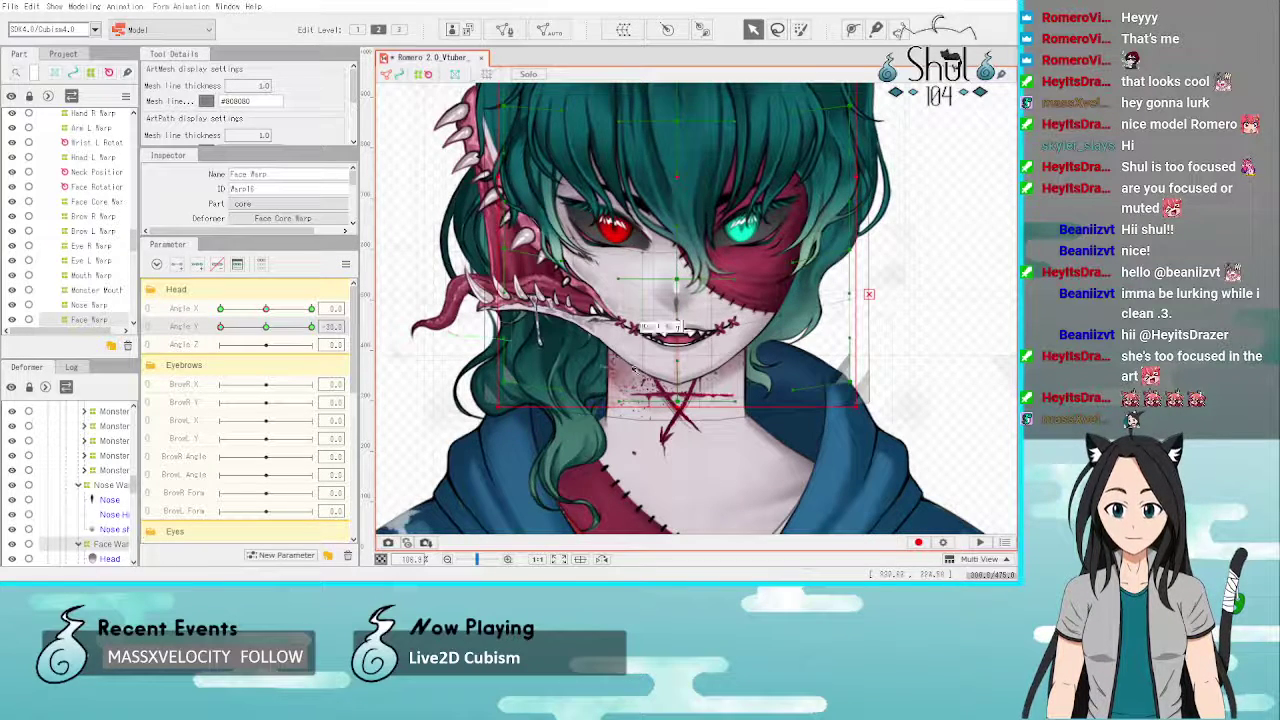
pyautogui.scroll(2, 633, 370)
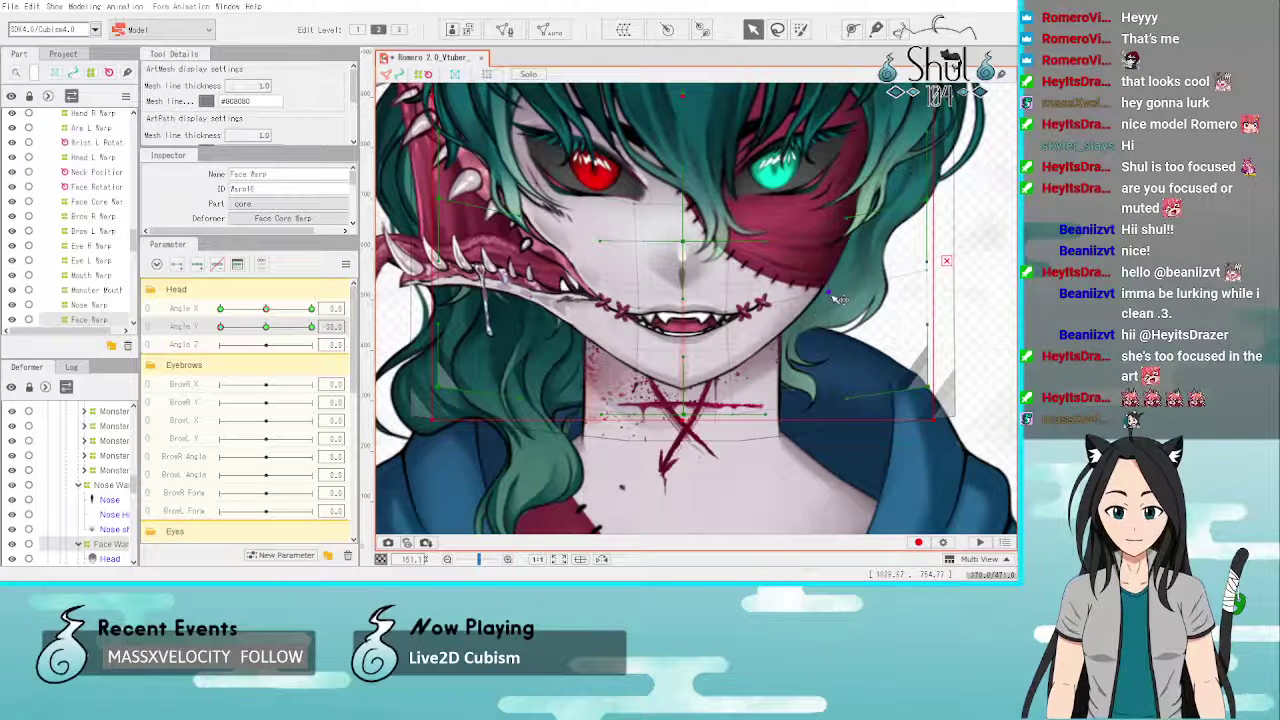
pyautogui.scroll(-3, 700, 275)
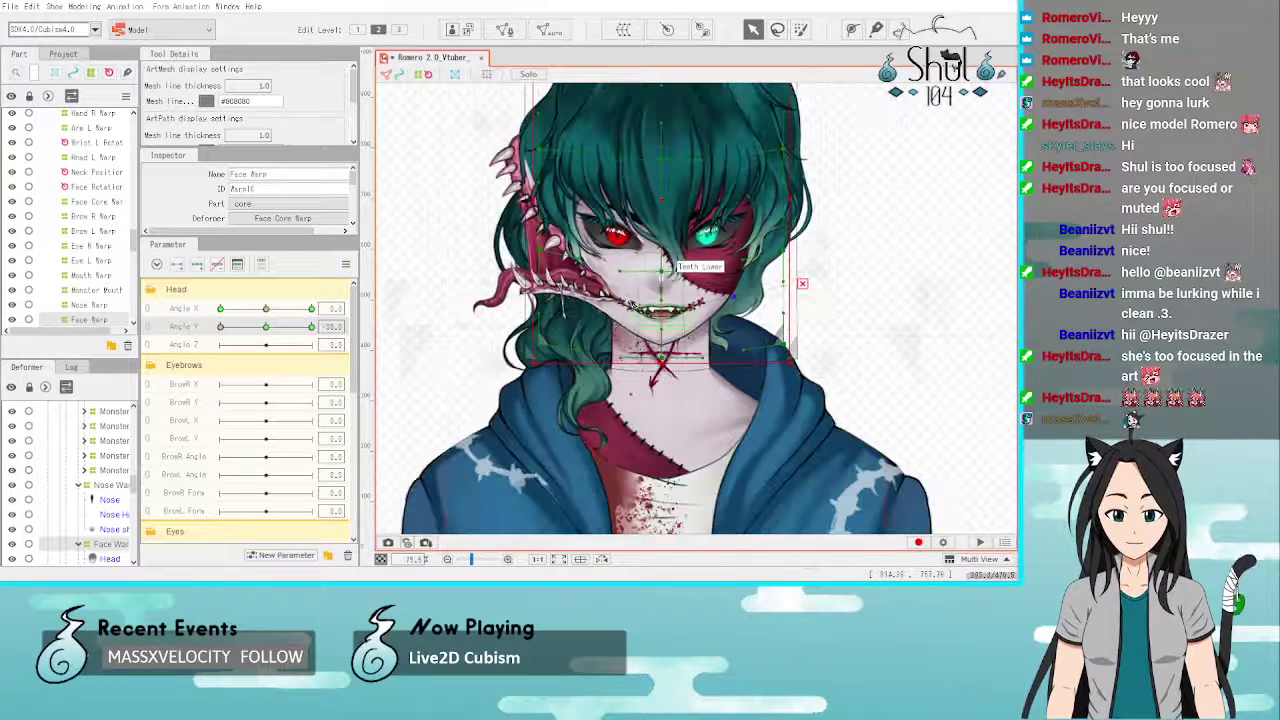
pyautogui.click(964, 347)
pyautogui.scroll(-2, 703, 397)
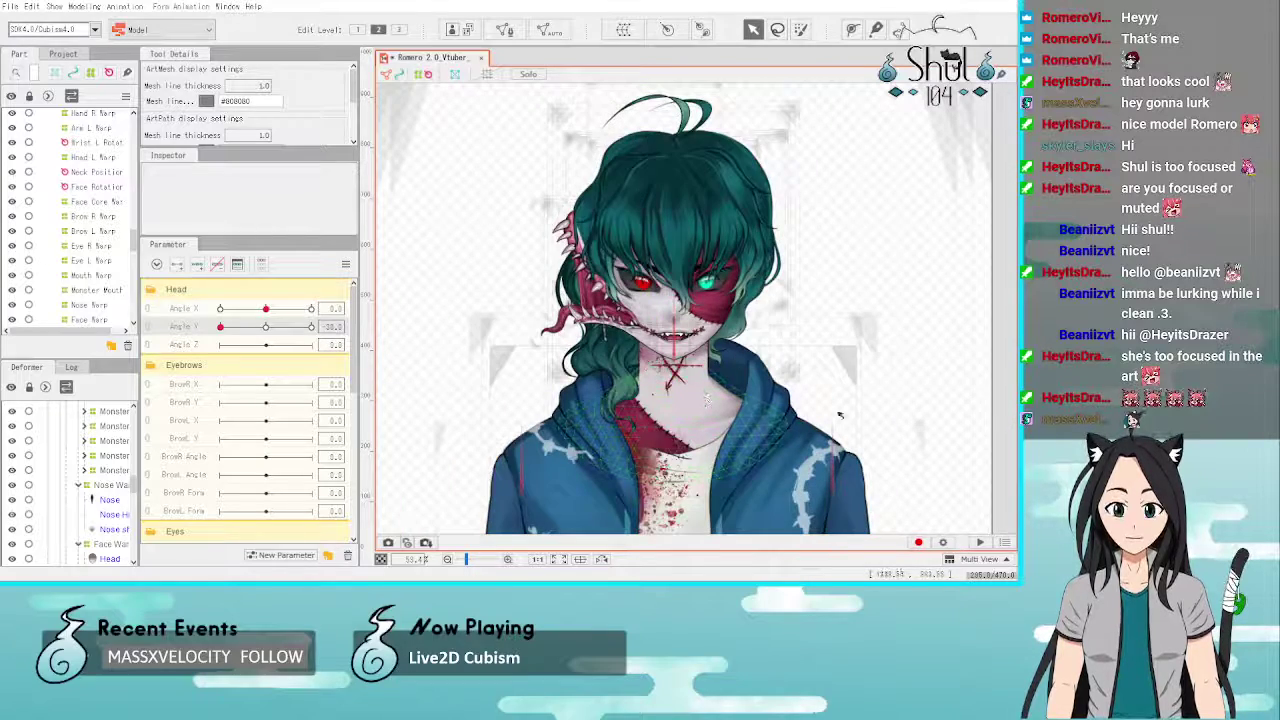
pyautogui.scroll(-2, 438, 341)
pyautogui.scroll(2, 583, 353)
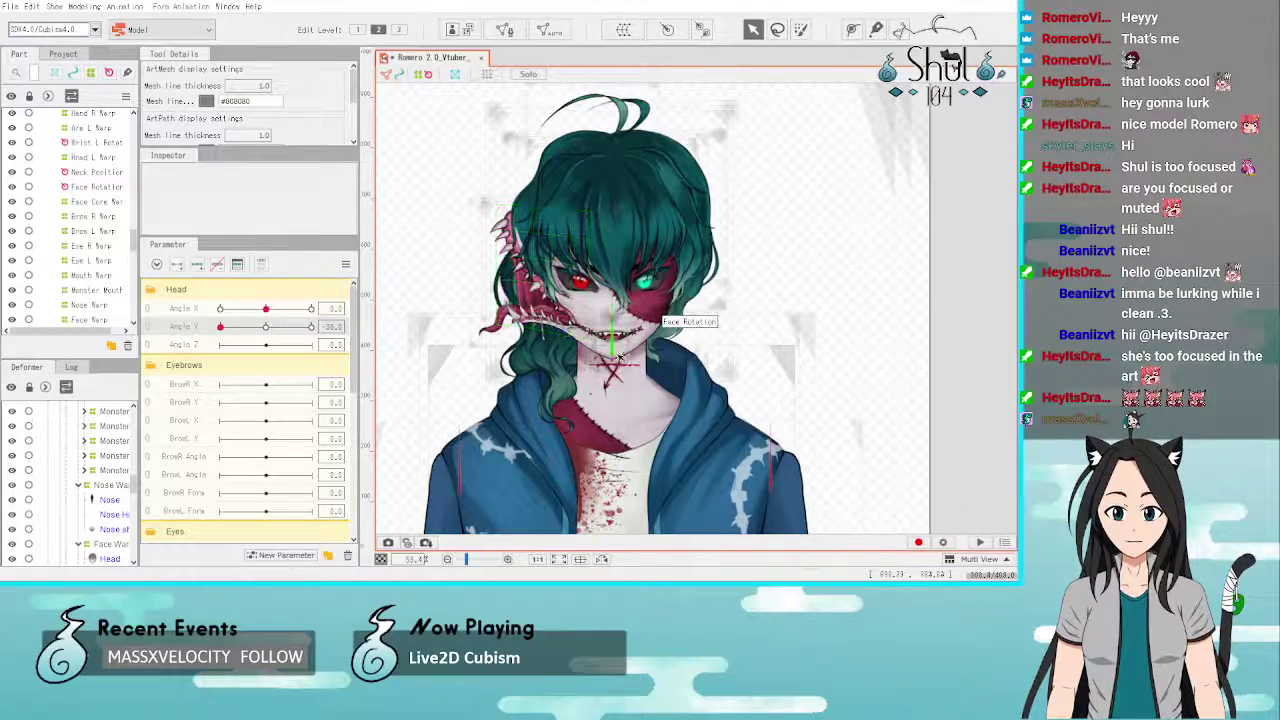
pyautogui.scroll(2, 619, 355)
pyautogui.scroll(-2, 560, 390)
pyautogui.scroll(1, 498, 415)
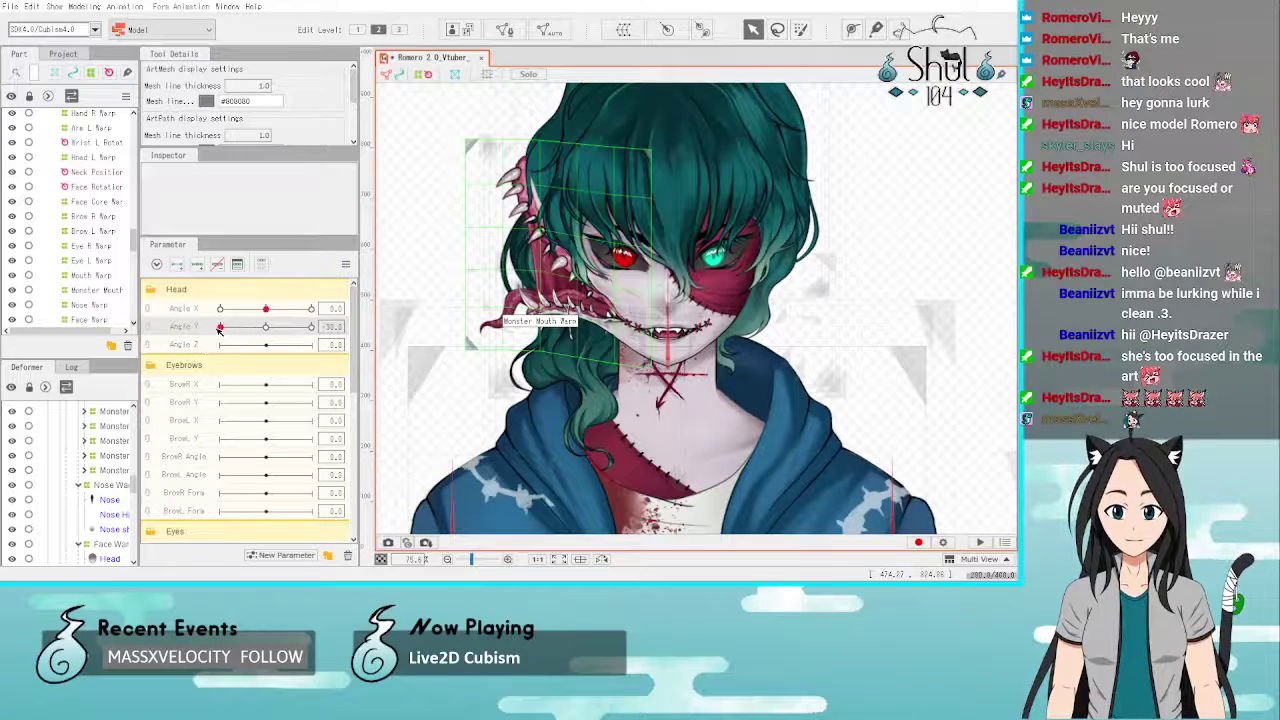
pyautogui.moveTo(220, 330); pyautogui.dragTo(312, 328)
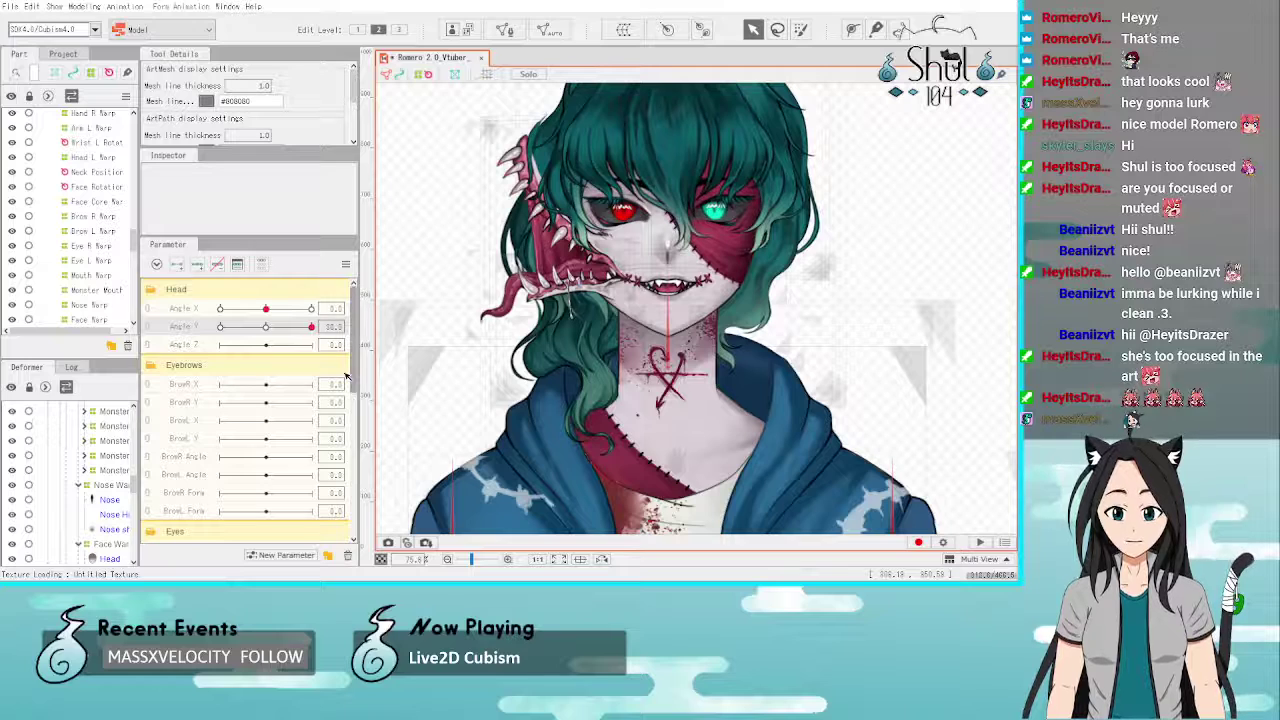
# Step: Add three keyforms on Angle Y to the monster mouth's Hair mesh and adjust its placement at Angle Y 30 and -30
pyautogui.click(533, 129)
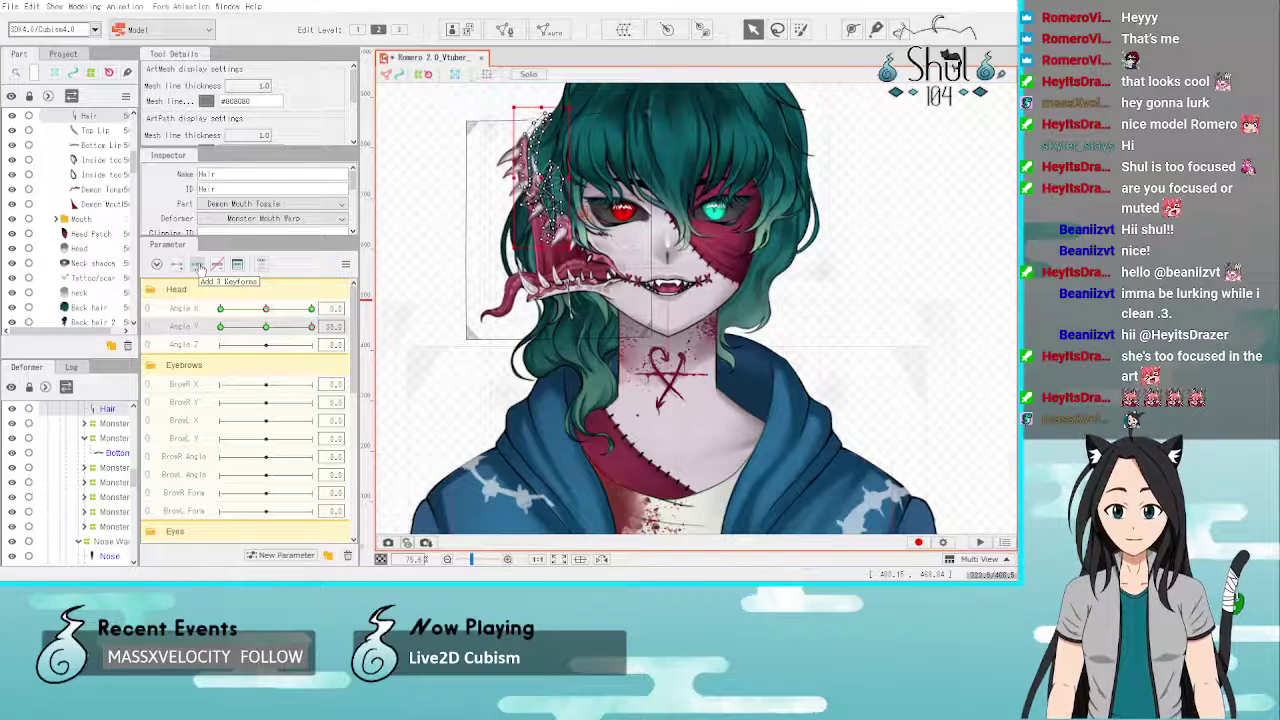
pyautogui.click(885, 263)
pyautogui.moveTo(308, 330); pyautogui.dragTo(333, 346)
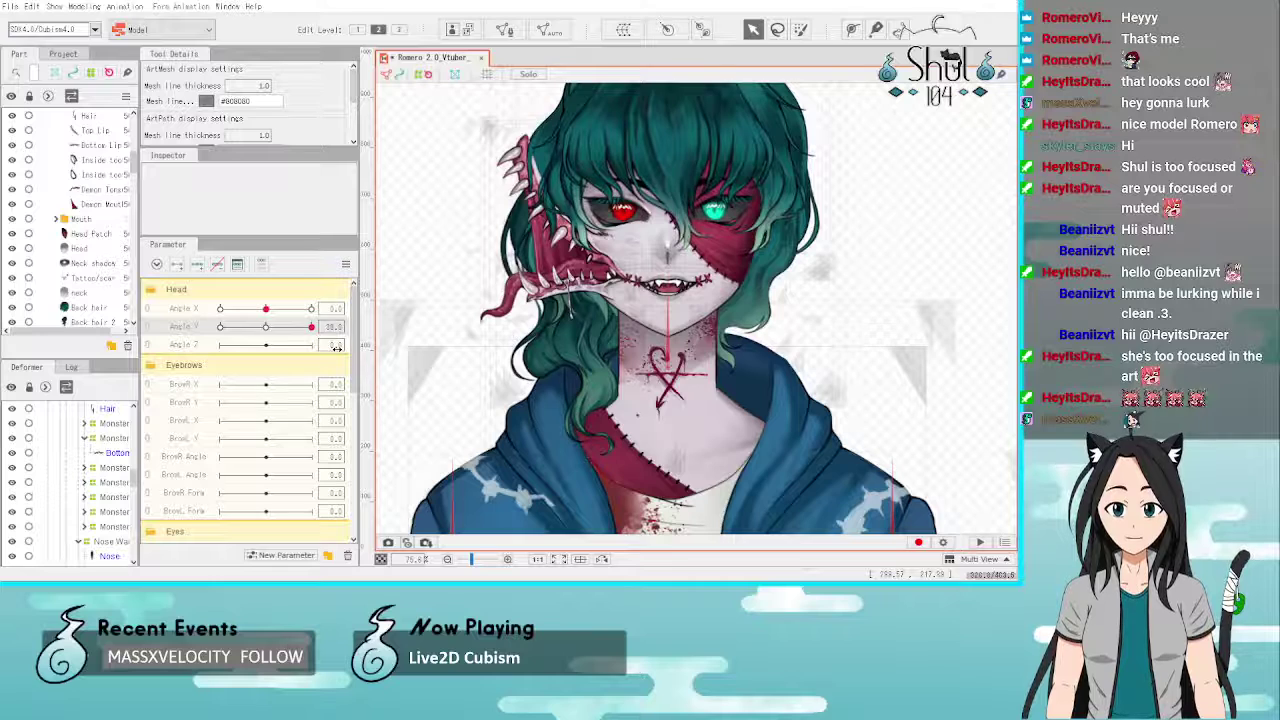
pyautogui.click(545, 225)
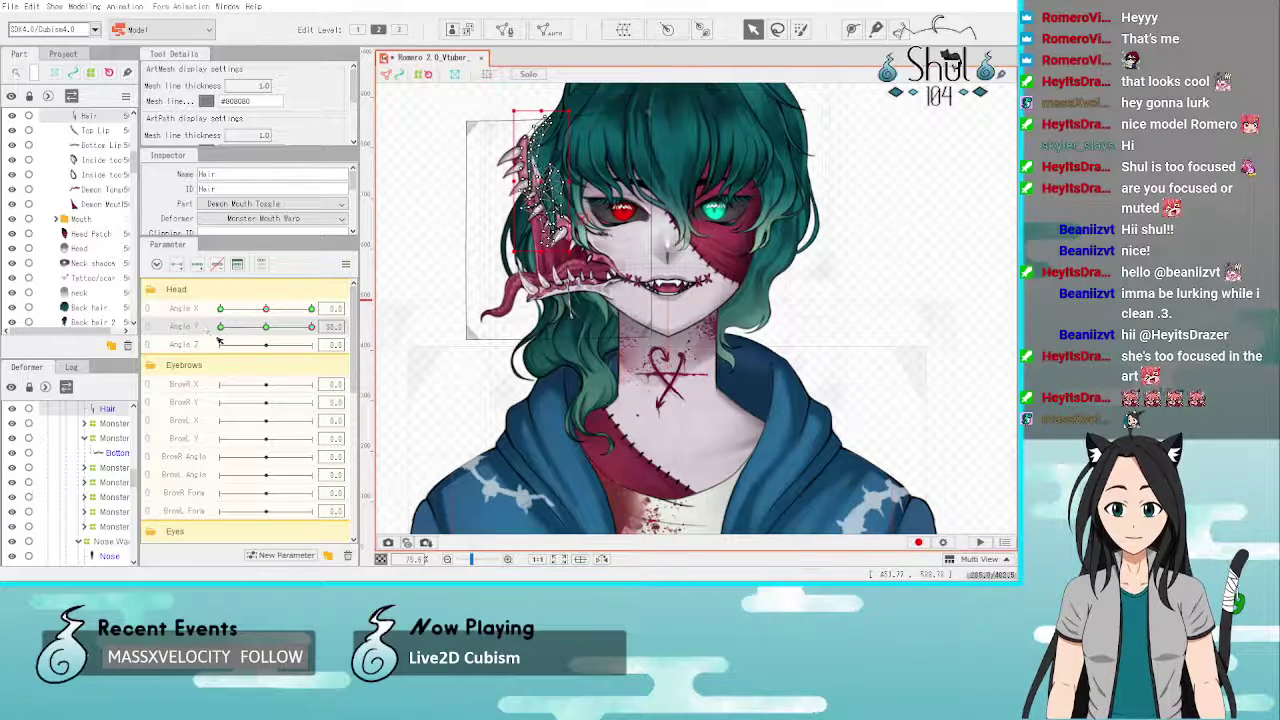
pyautogui.moveTo(224, 331); pyautogui.dragTo(223, 333)
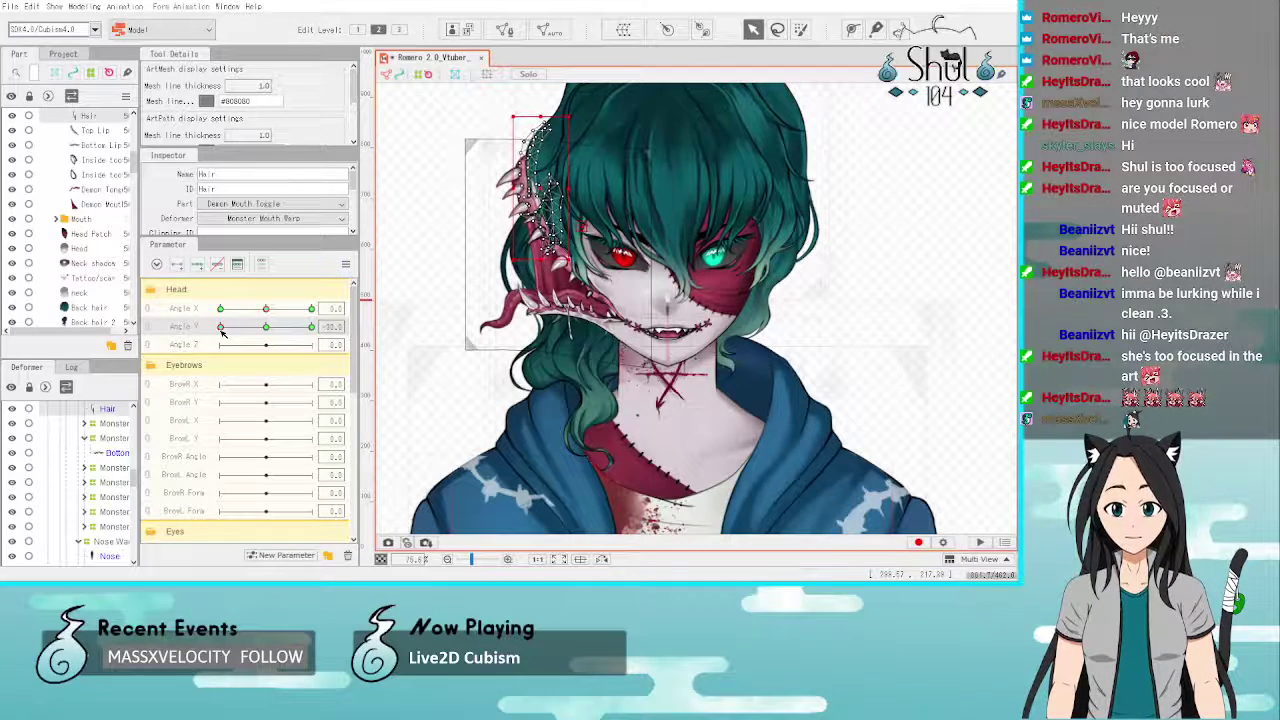
pyautogui.click(439, 201)
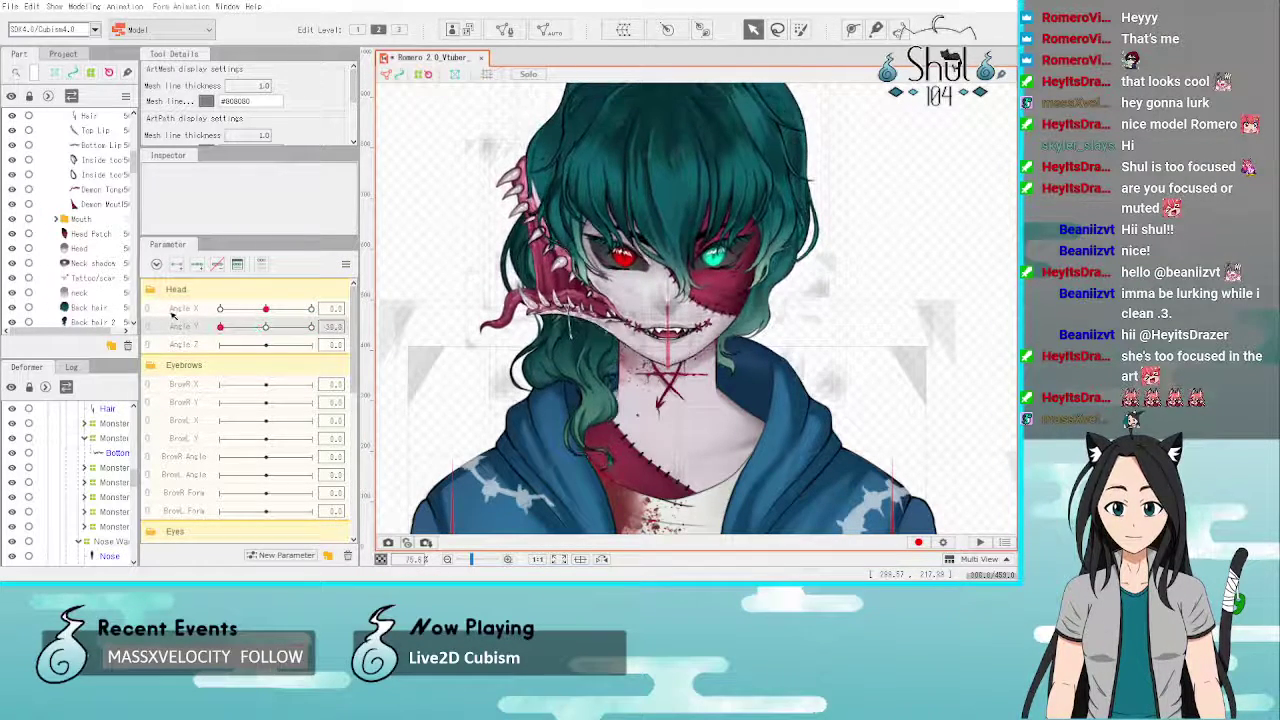
# Step: Return Angle Y to 0 and link Angle X and Angle Y into one combined parameter grid
pyautogui.scroll(-2, 620, 455)
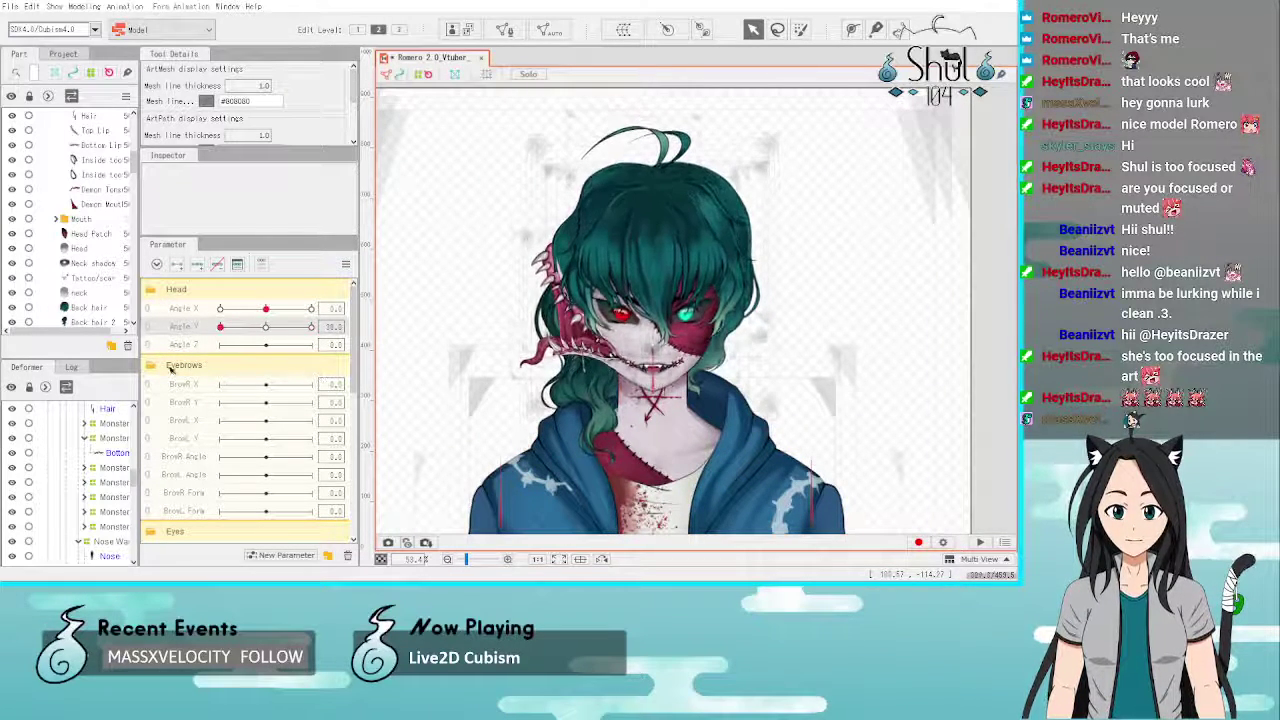
pyautogui.click(267, 329)
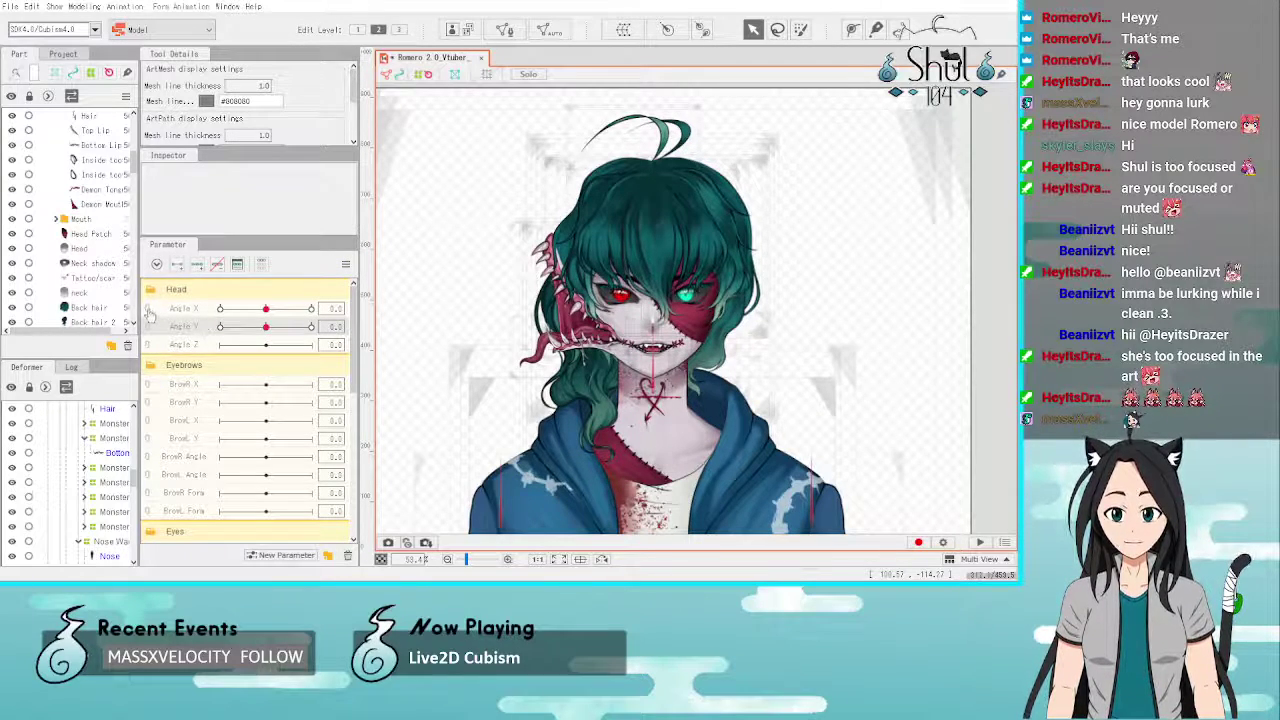
pyautogui.click(148, 316)
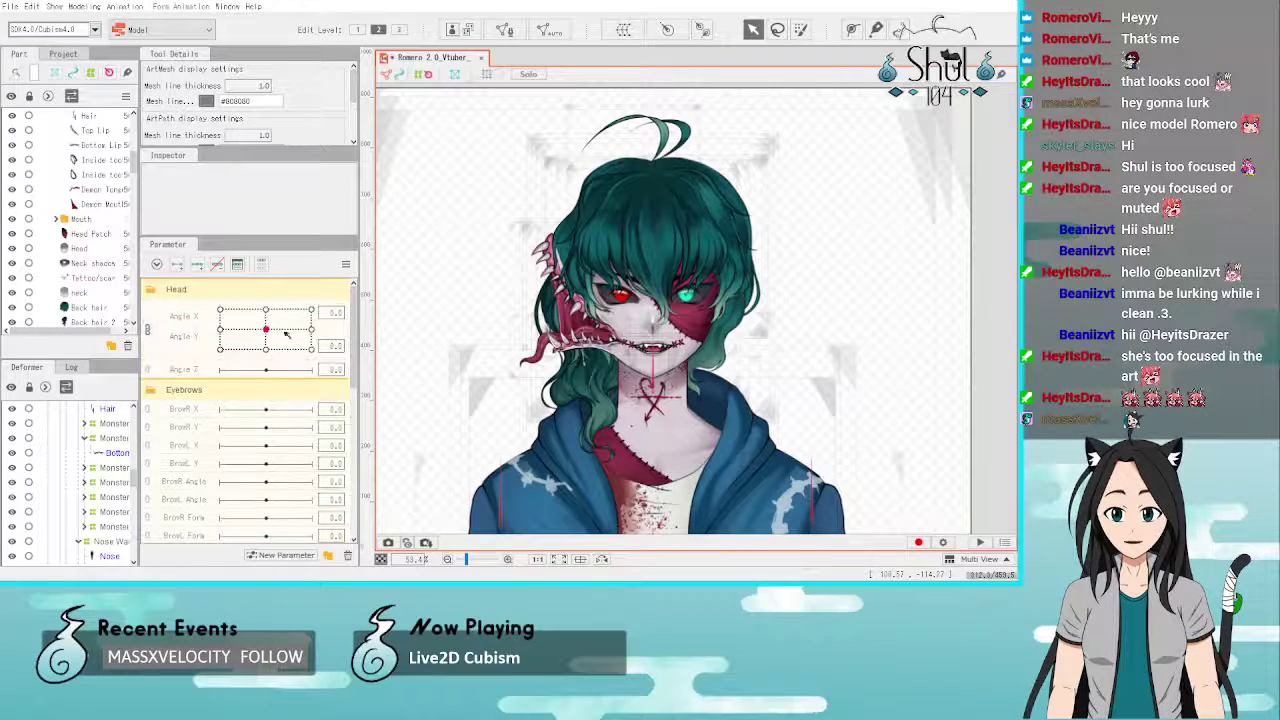
# Step: Select all objects keyed to the linked Angle X and Angle Y, and exclude the monster mouth's Hair mesh from the selection
pyautogui.click(395, 314)
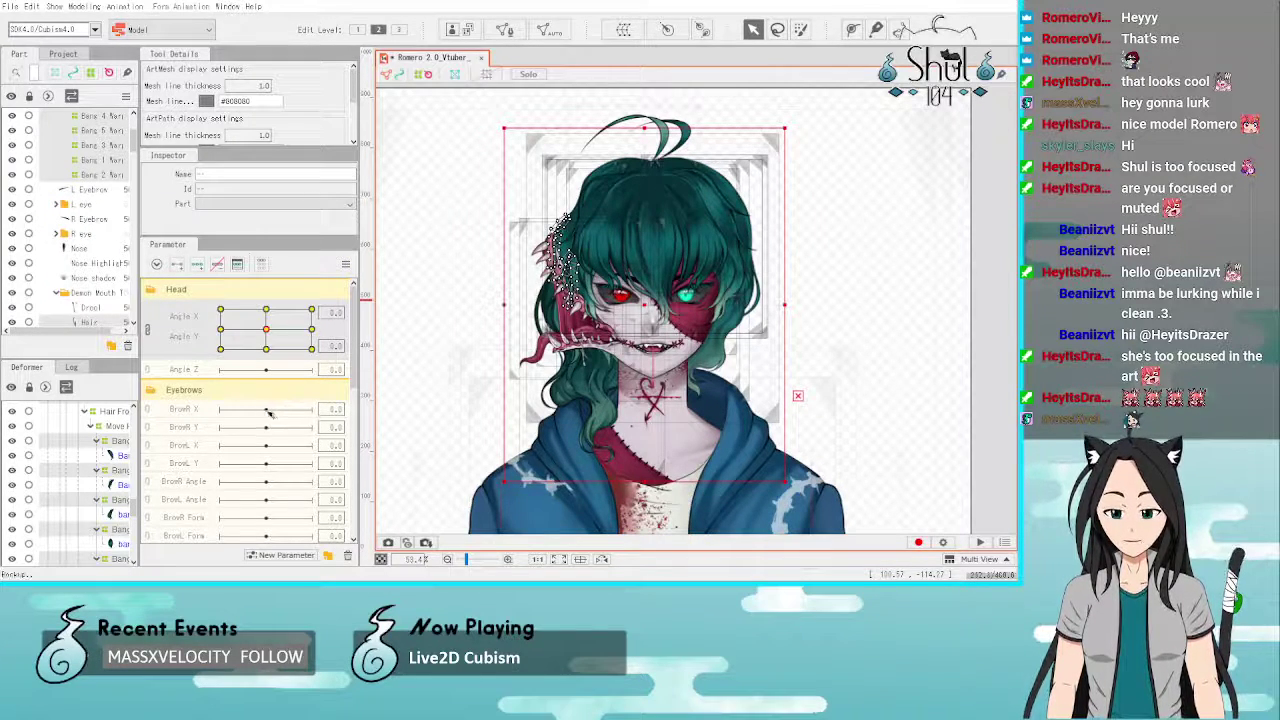
pyautogui.rightClick(361, 258)
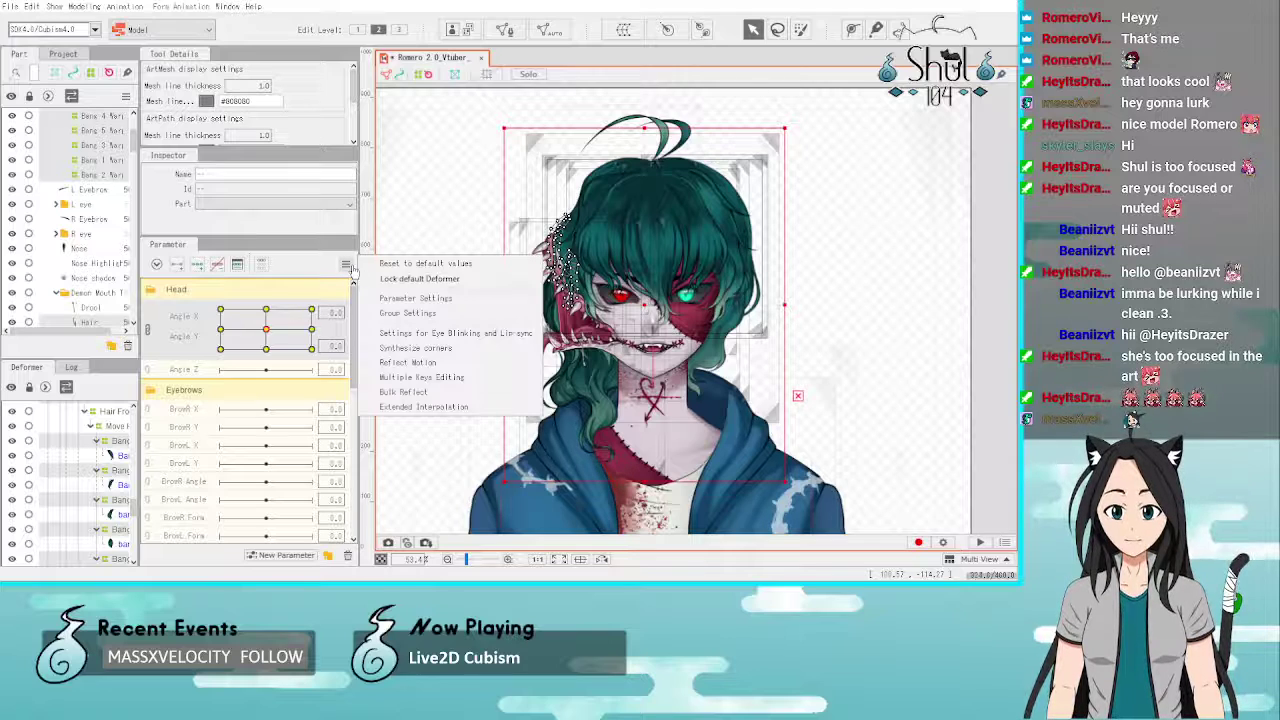
pyautogui.click(335, 364)
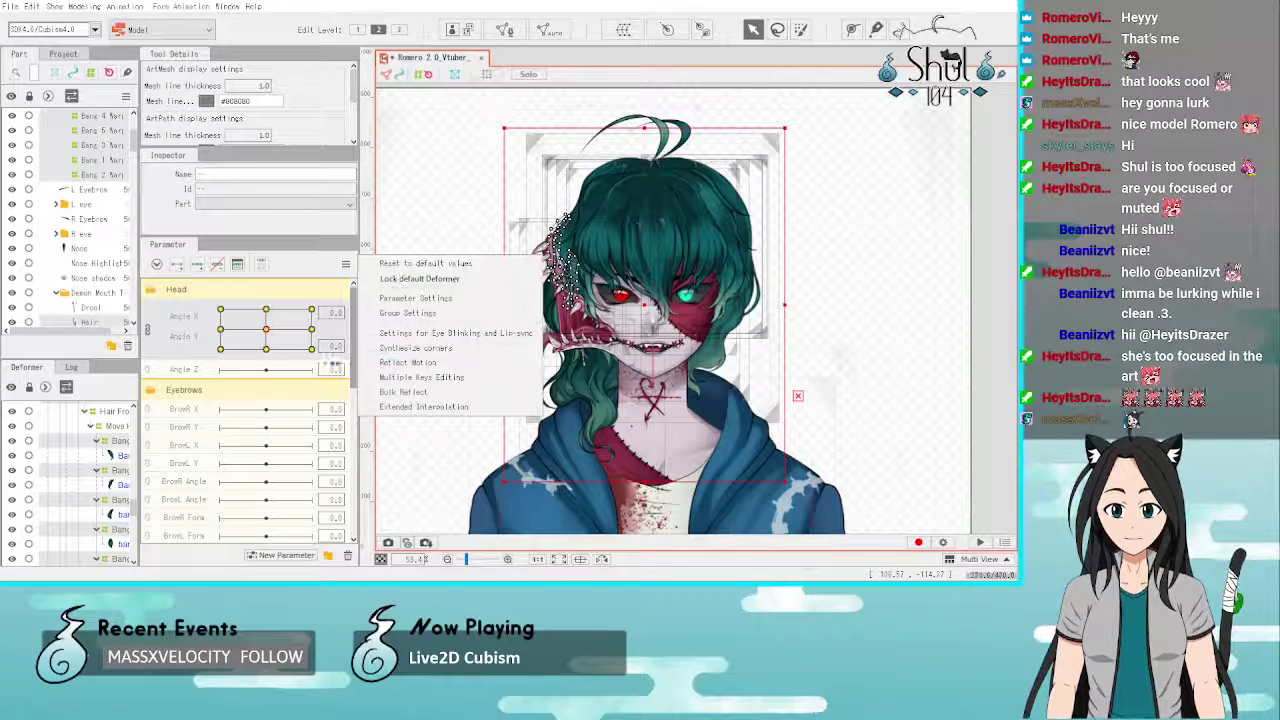
pyautogui.scroll(-2, 105, 500)
pyautogui.scroll(-6, 97, 505)
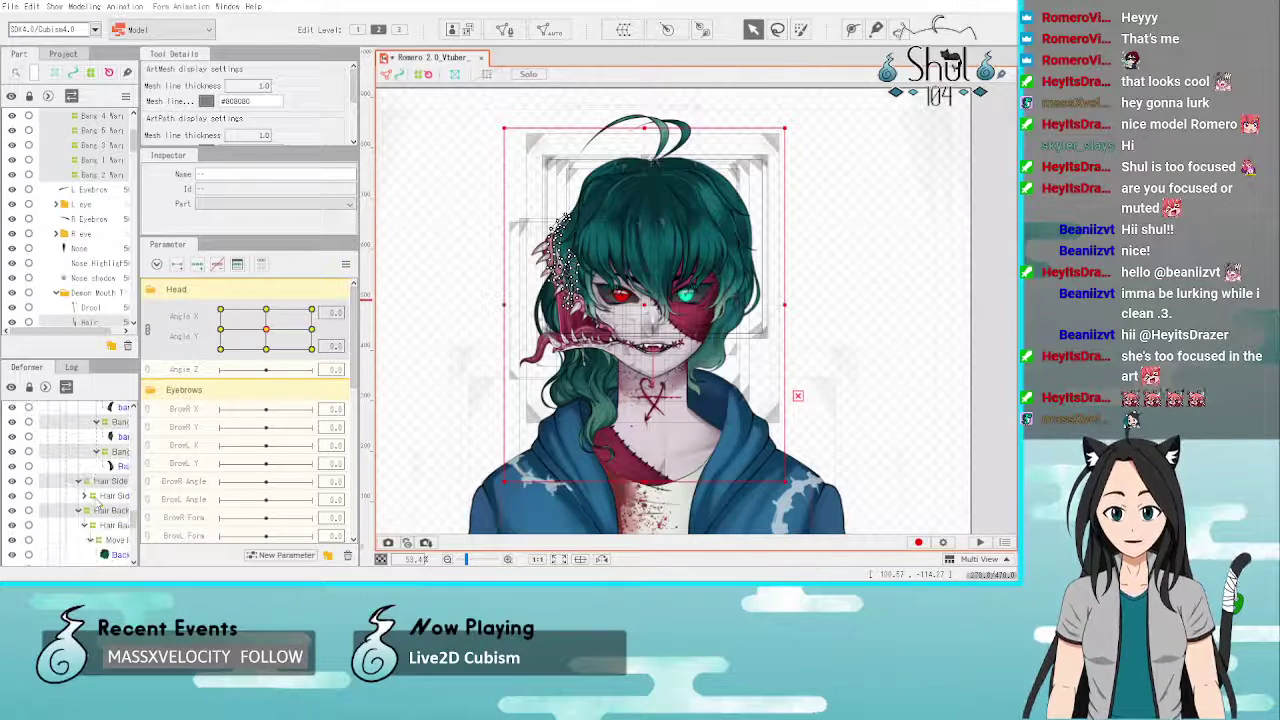
pyautogui.scroll(2, 98, 505)
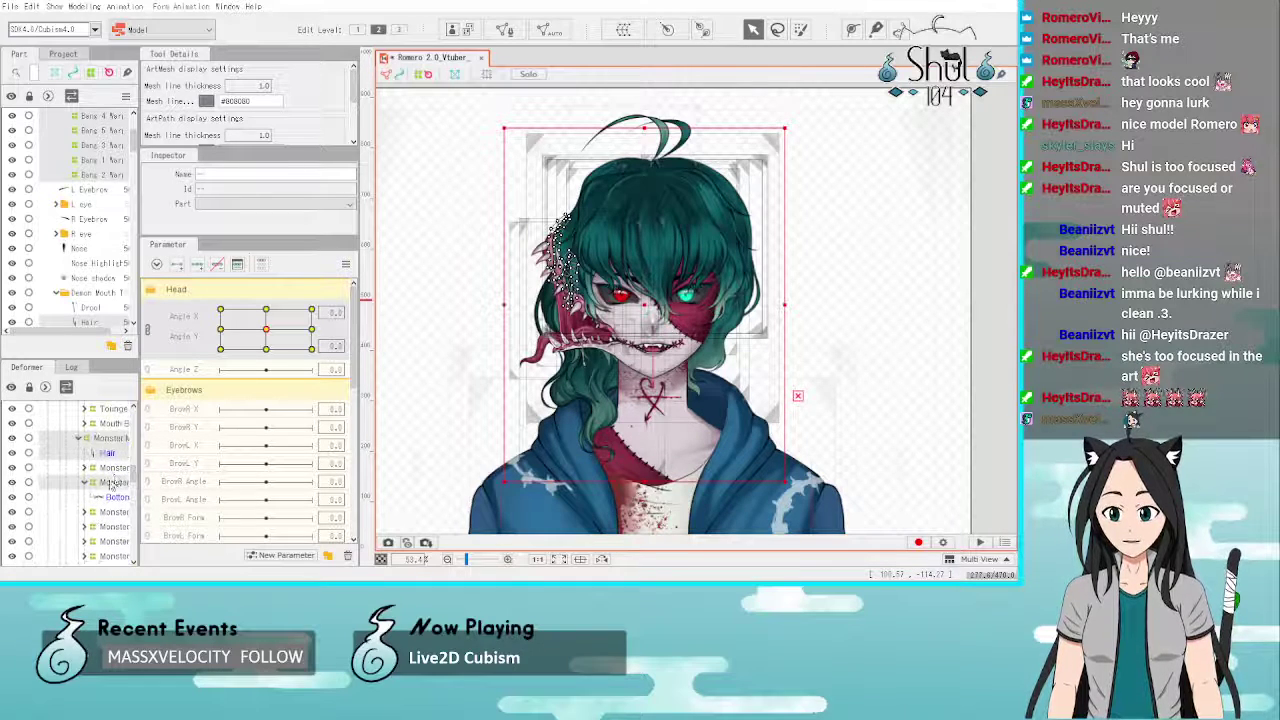
pyautogui.click(110, 455)
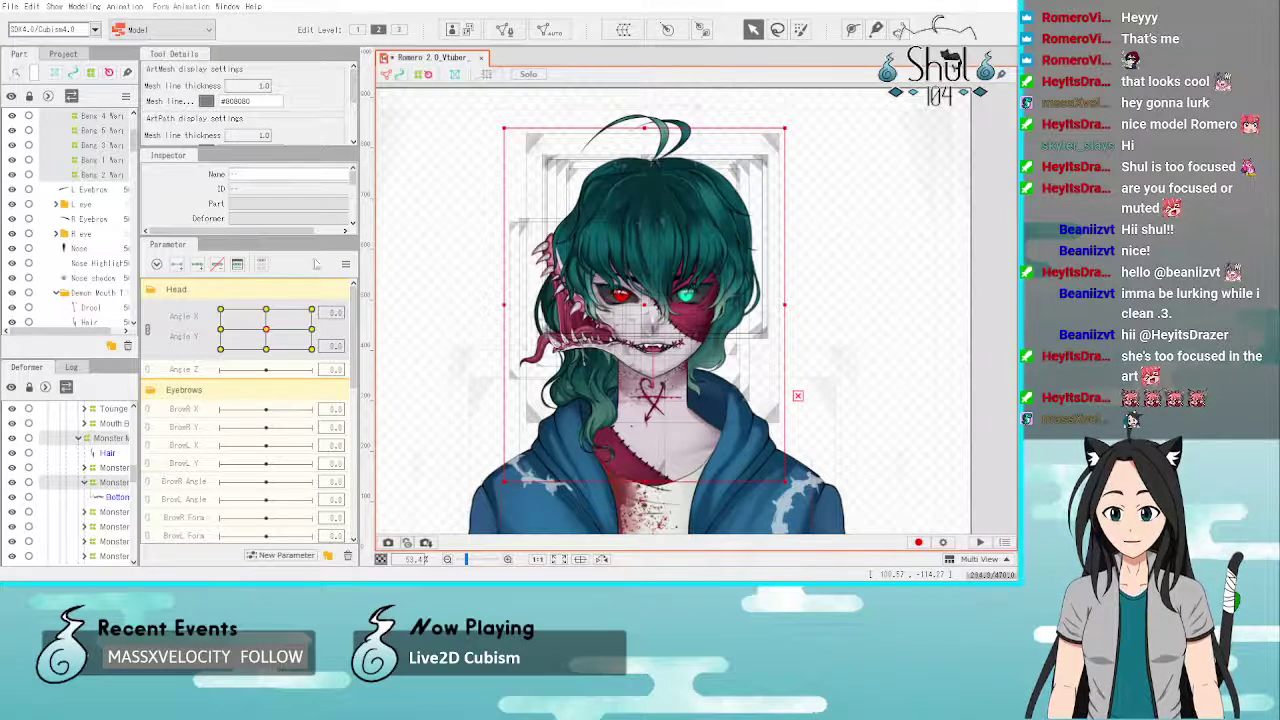
# Step: Synthesize the combined corner forms of the selected objects for the linked Angle X and Angle Y
pyautogui.click(345, 264)
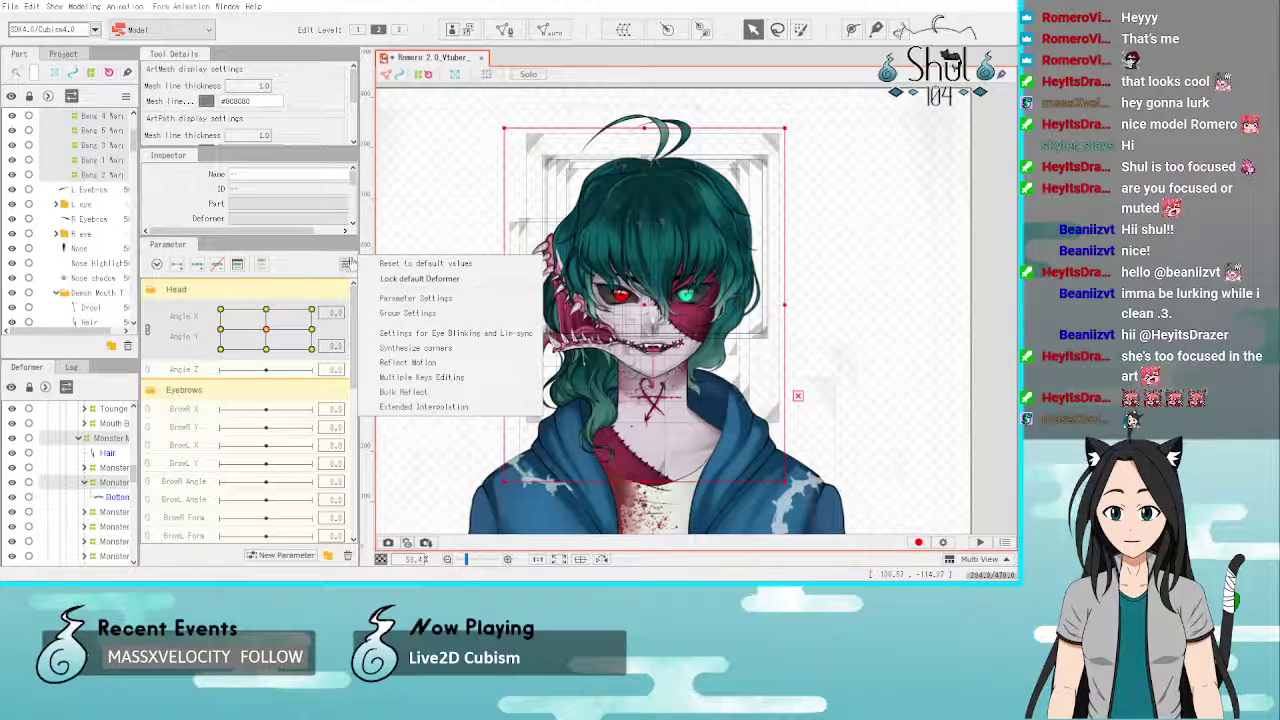
pyautogui.click(407, 349)
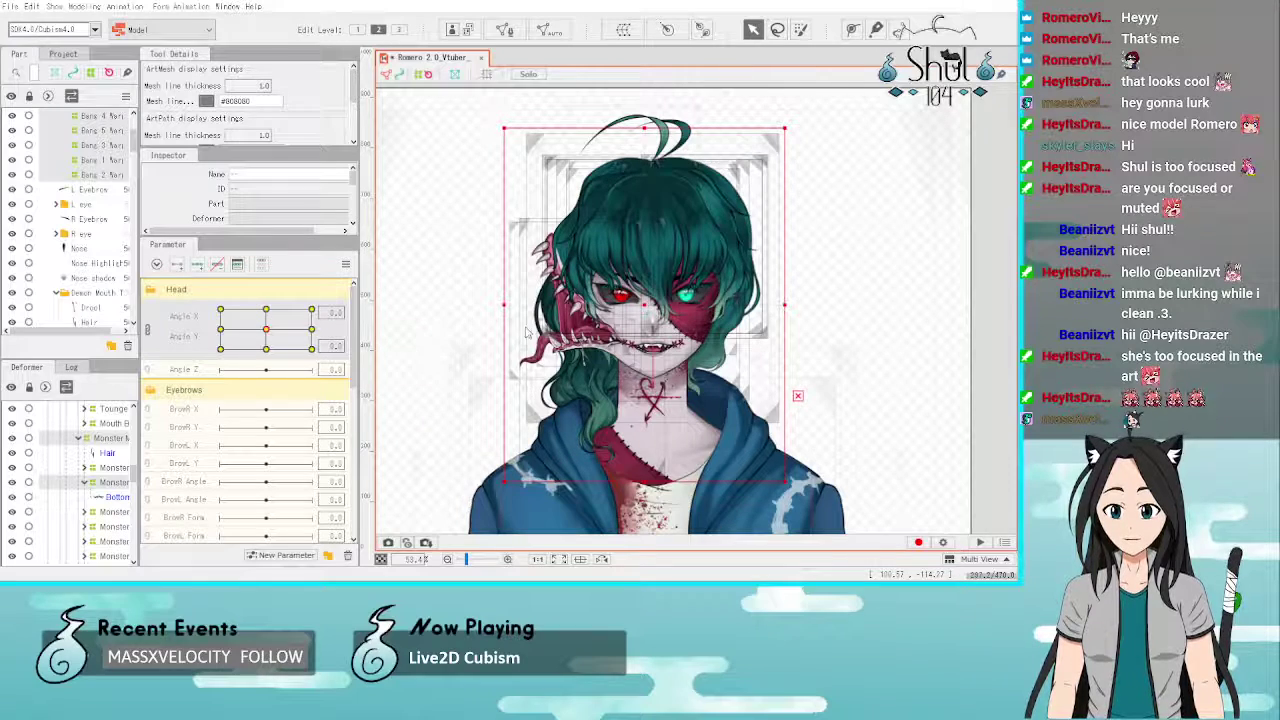
pyautogui.click(423, 331)
# Step: Preview the synthesized head movement across the Angle X and Angle Y grid, including its corners
pyautogui.moveTo(265, 331); pyautogui.dragTo(170, 350)
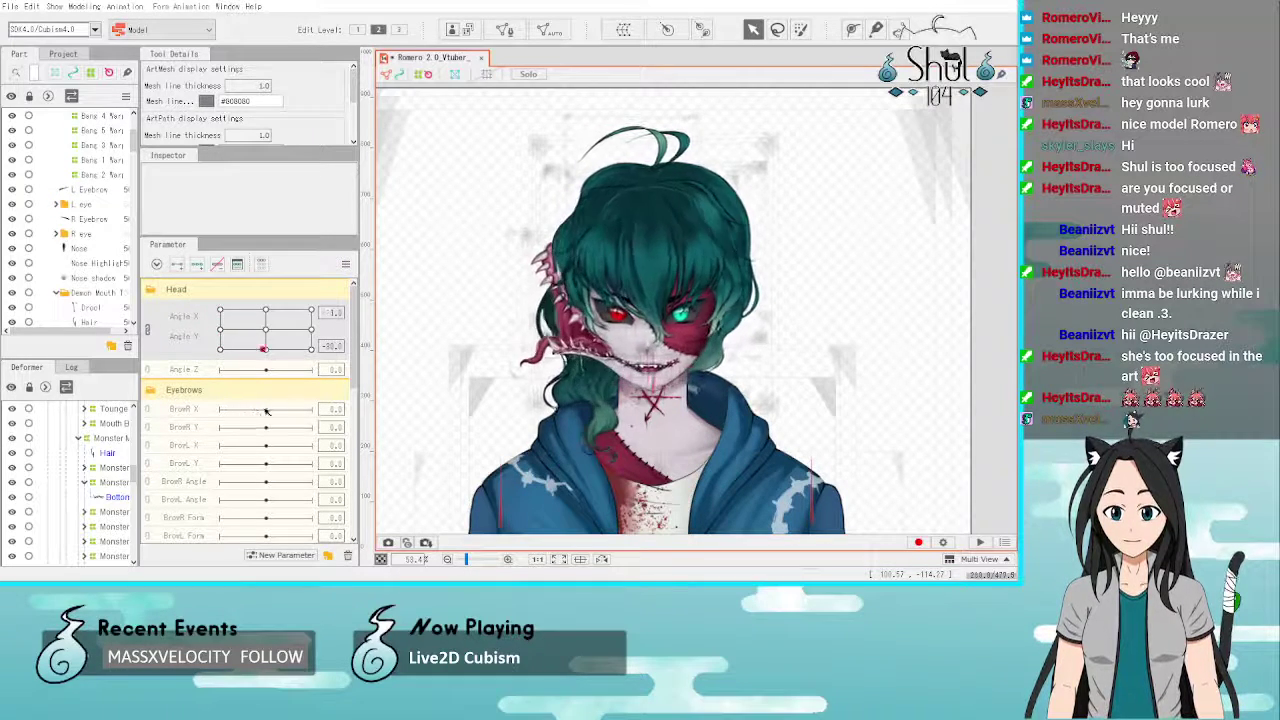
pyautogui.moveTo(266, 411); pyautogui.dragTo(366, 300)
pyautogui.moveTo(300, 275); pyautogui.dragTo(177, 340)
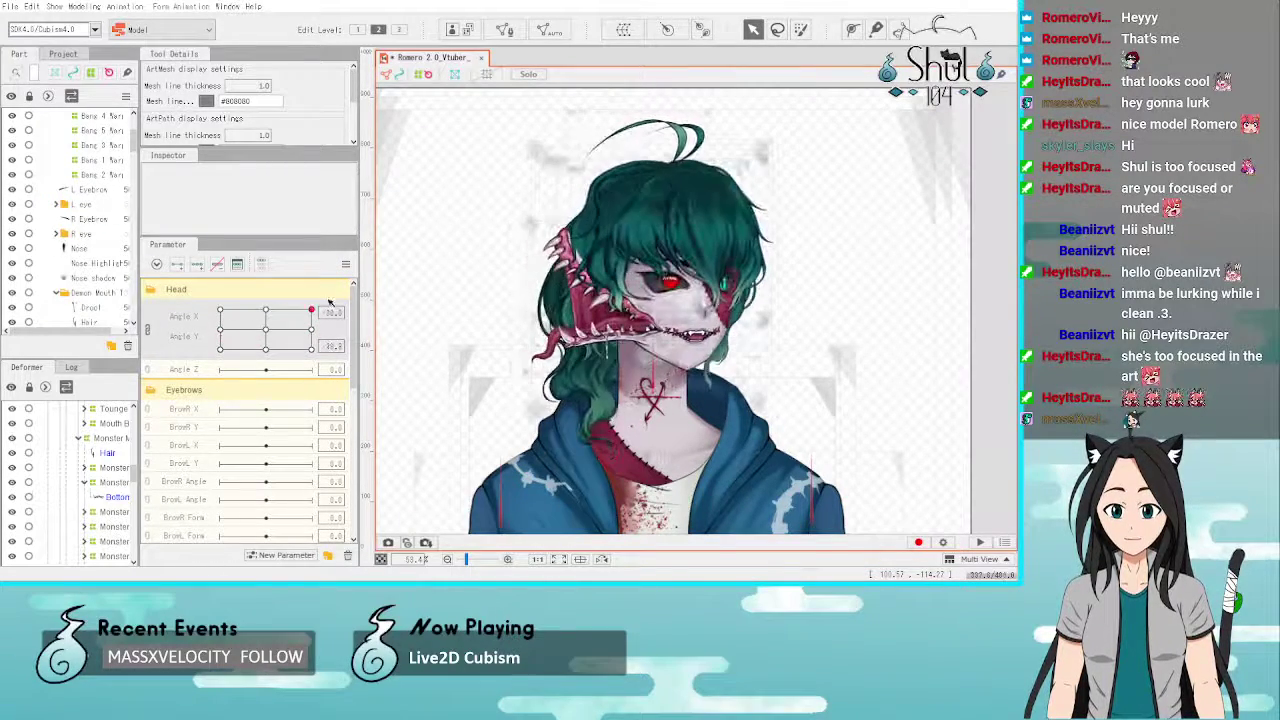
pyautogui.moveTo(329, 303); pyautogui.dragTo(190, 316)
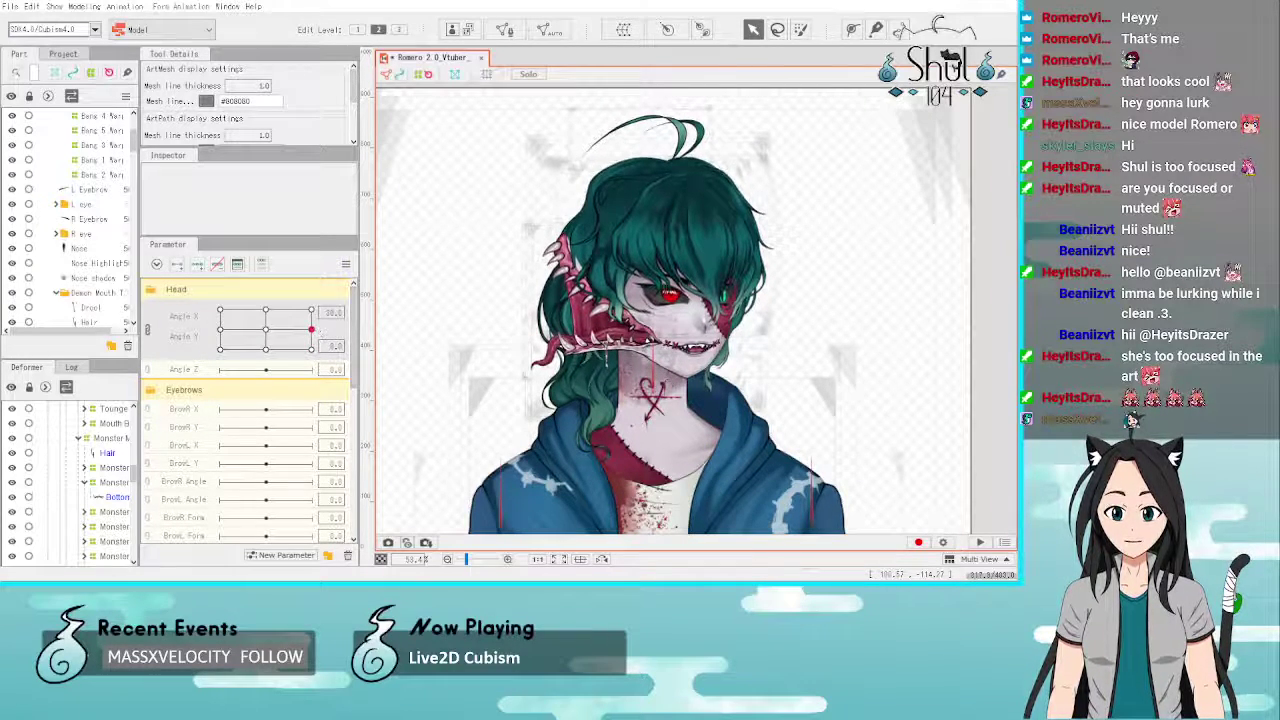
# Step: Select Monster Mouth Warp and check its shape at Angle X 30, at both -30 positions and back at the centre
pyautogui.click(101, 470)
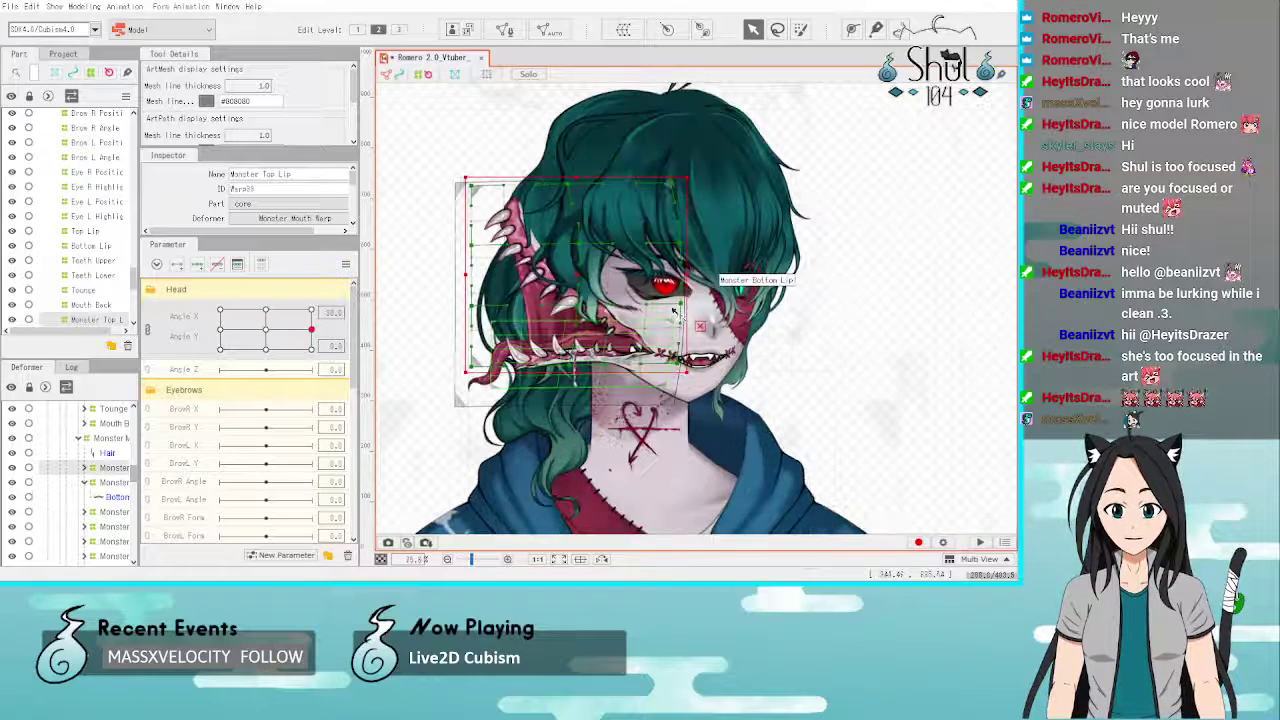
pyautogui.scroll(2, 680, 315)
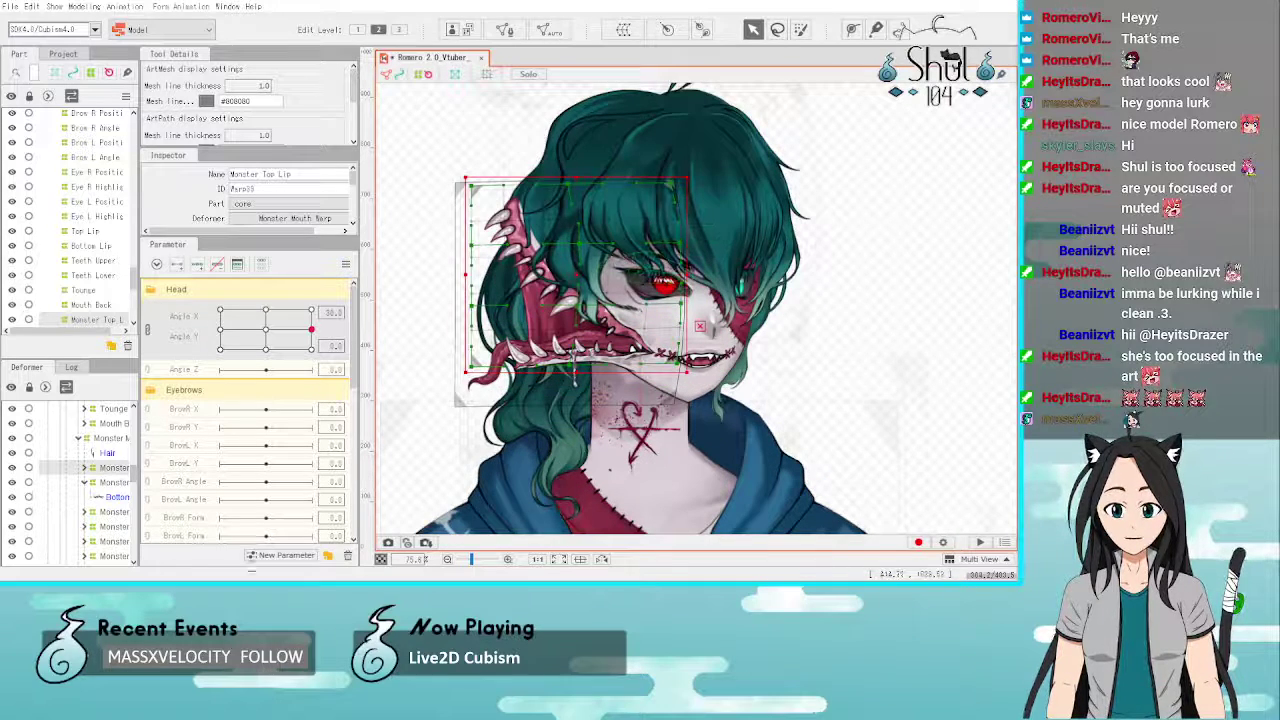
pyautogui.click(112, 438)
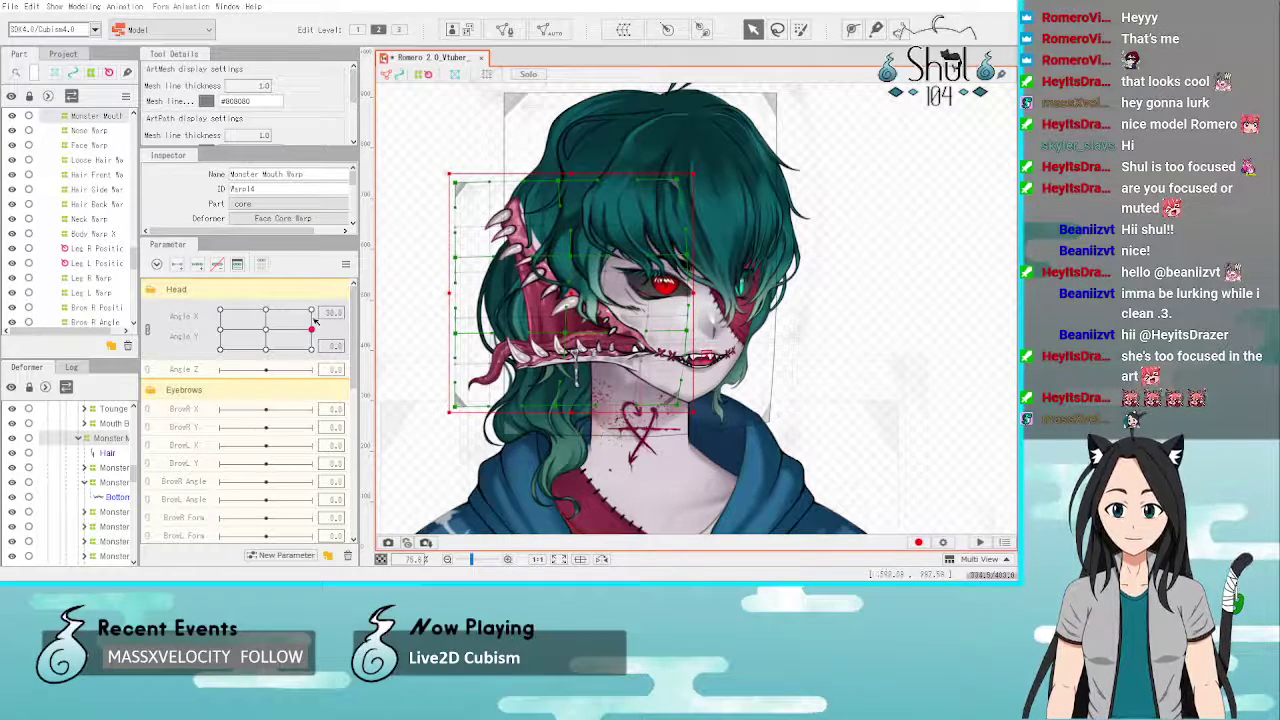
pyautogui.moveTo(313, 318); pyautogui.dragTo(213, 298)
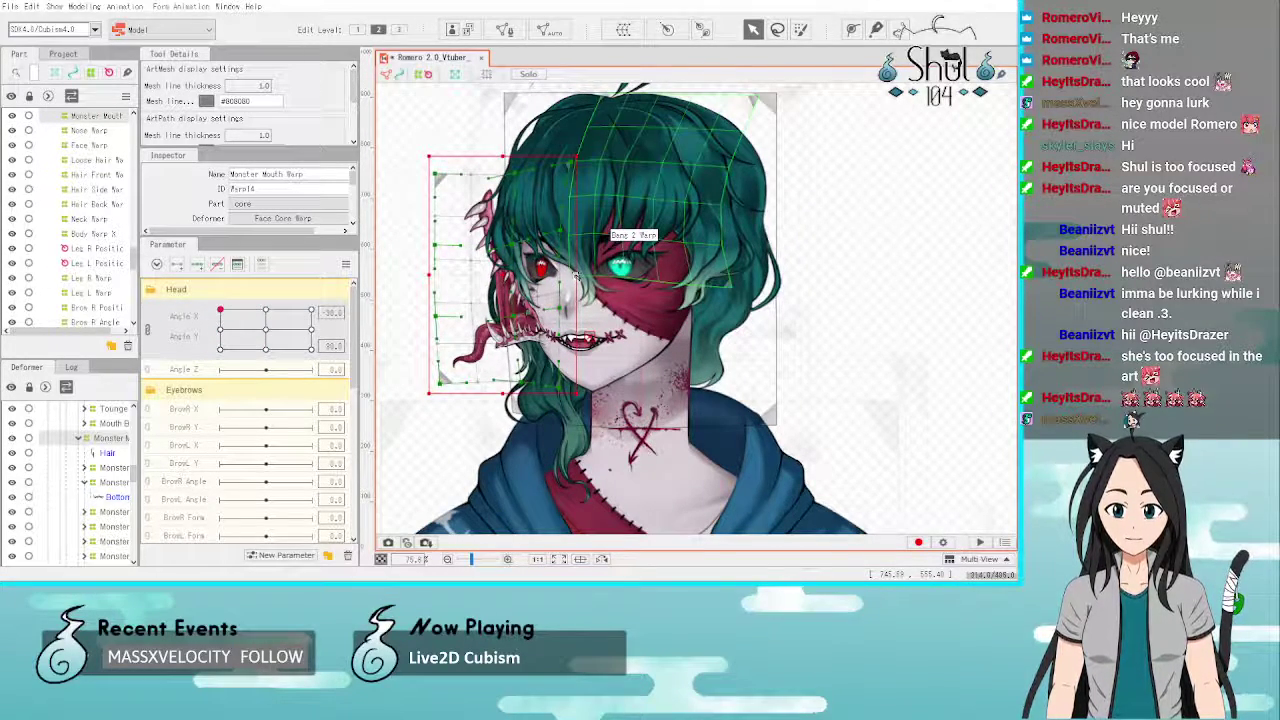
pyautogui.click(221, 330)
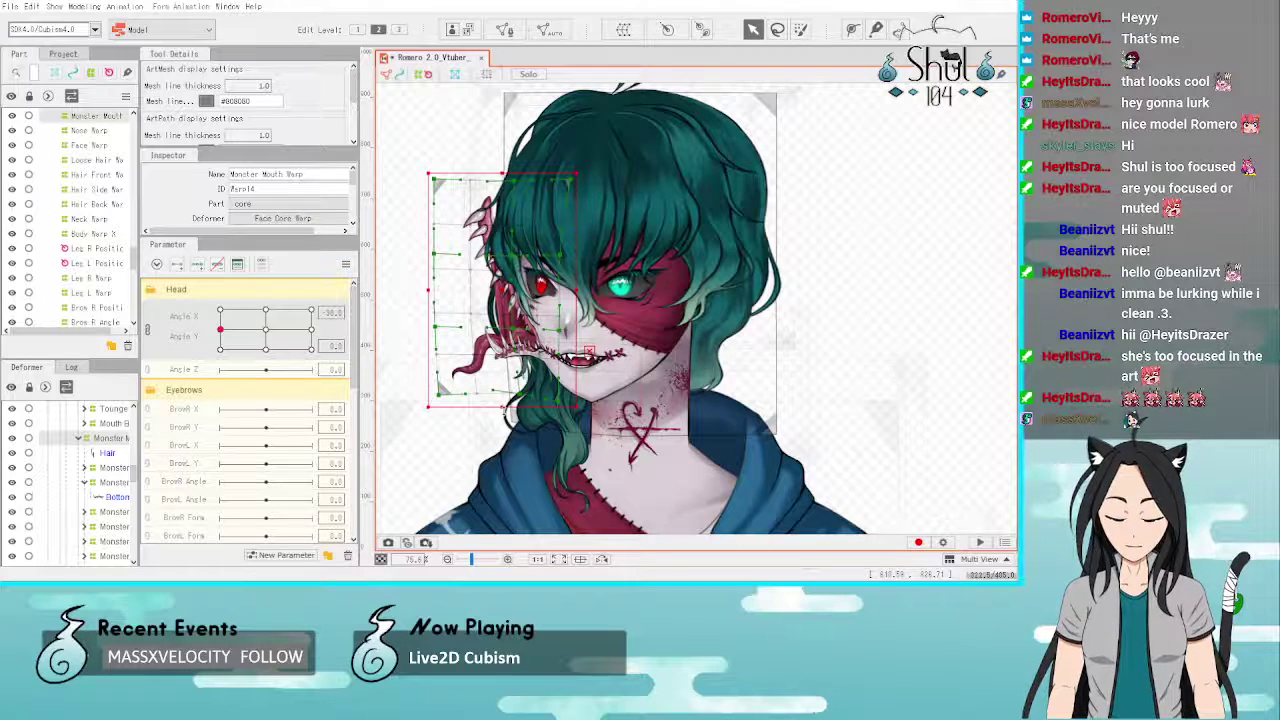
pyautogui.moveTo(225, 330); pyautogui.dragTo(268, 330)
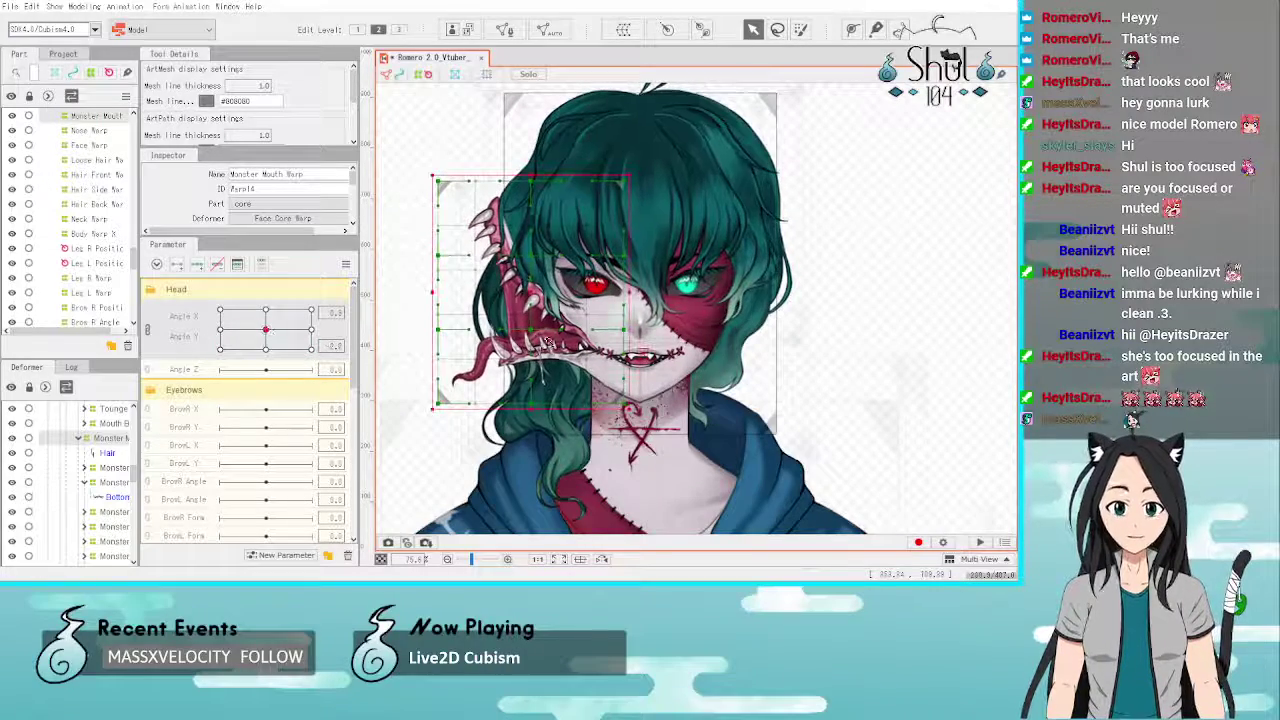
# Step: Clear the selection, check the head turn between Angle Y positions, and set Angle X to 30 with Angle Y at 0
pyautogui.click(952, 405)
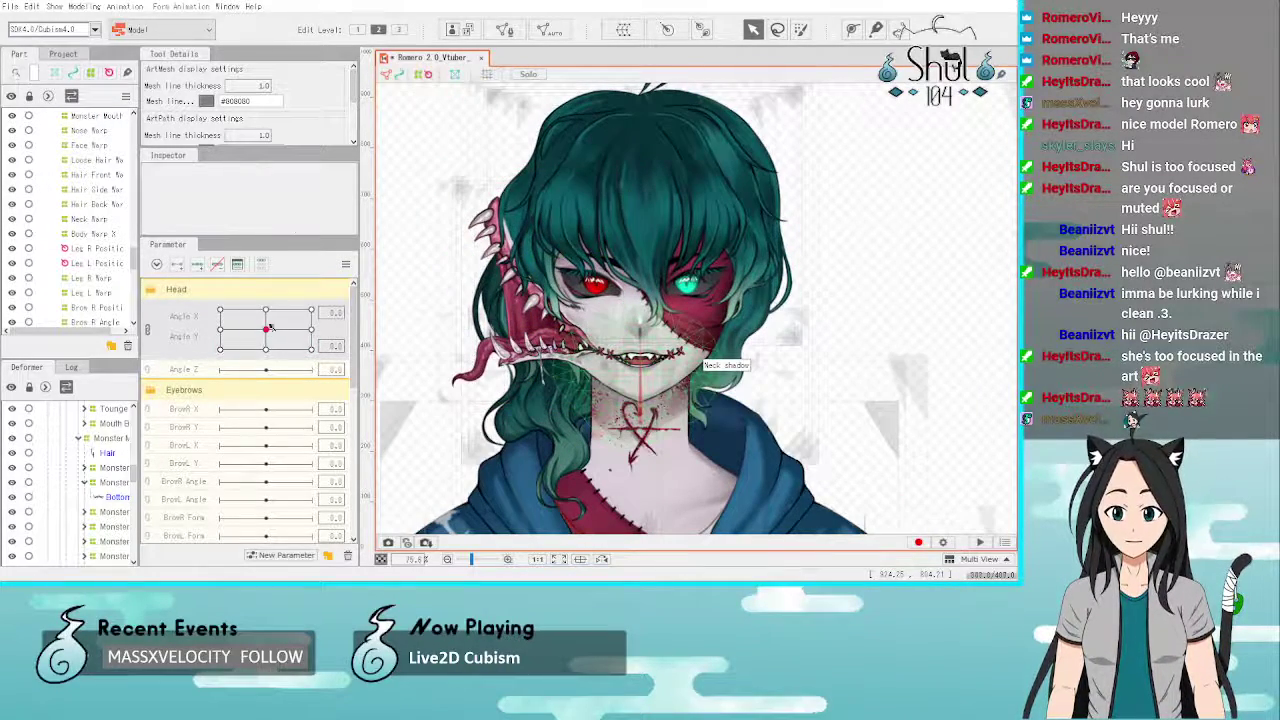
pyautogui.moveTo(270, 328); pyautogui.dragTo(312, 348)
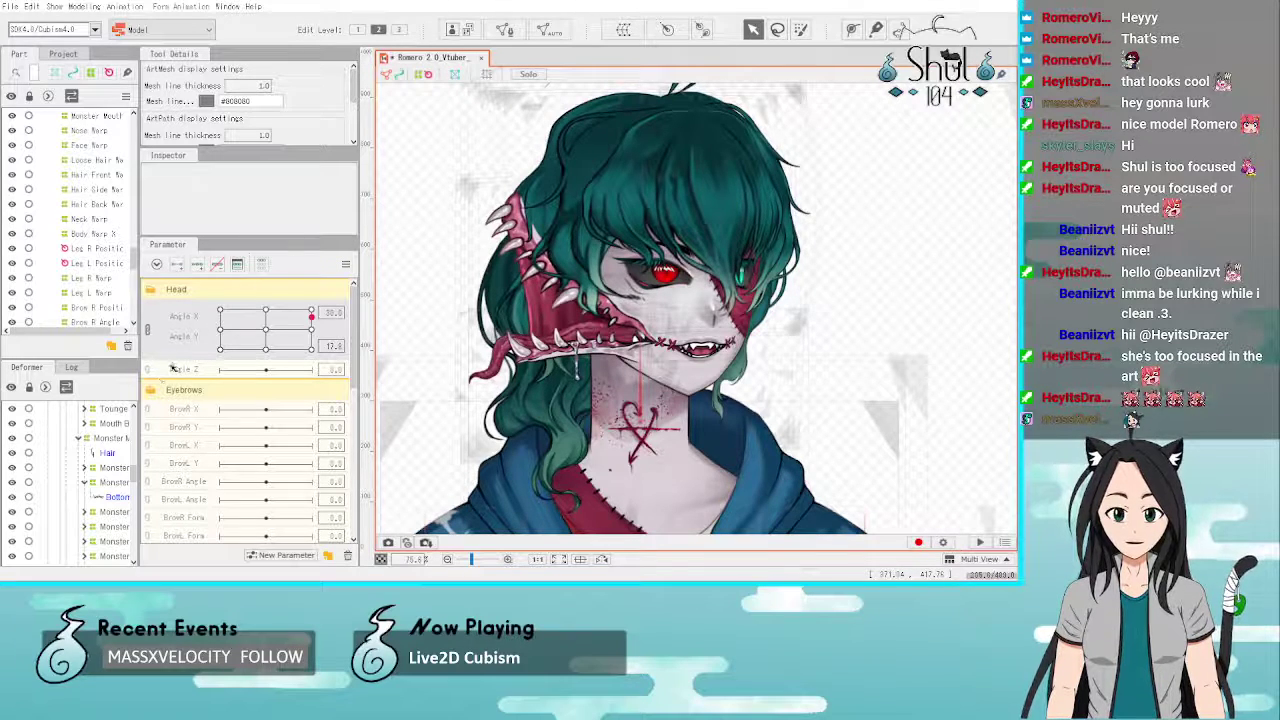
pyautogui.moveTo(311, 317); pyautogui.dragTo(367, 327)
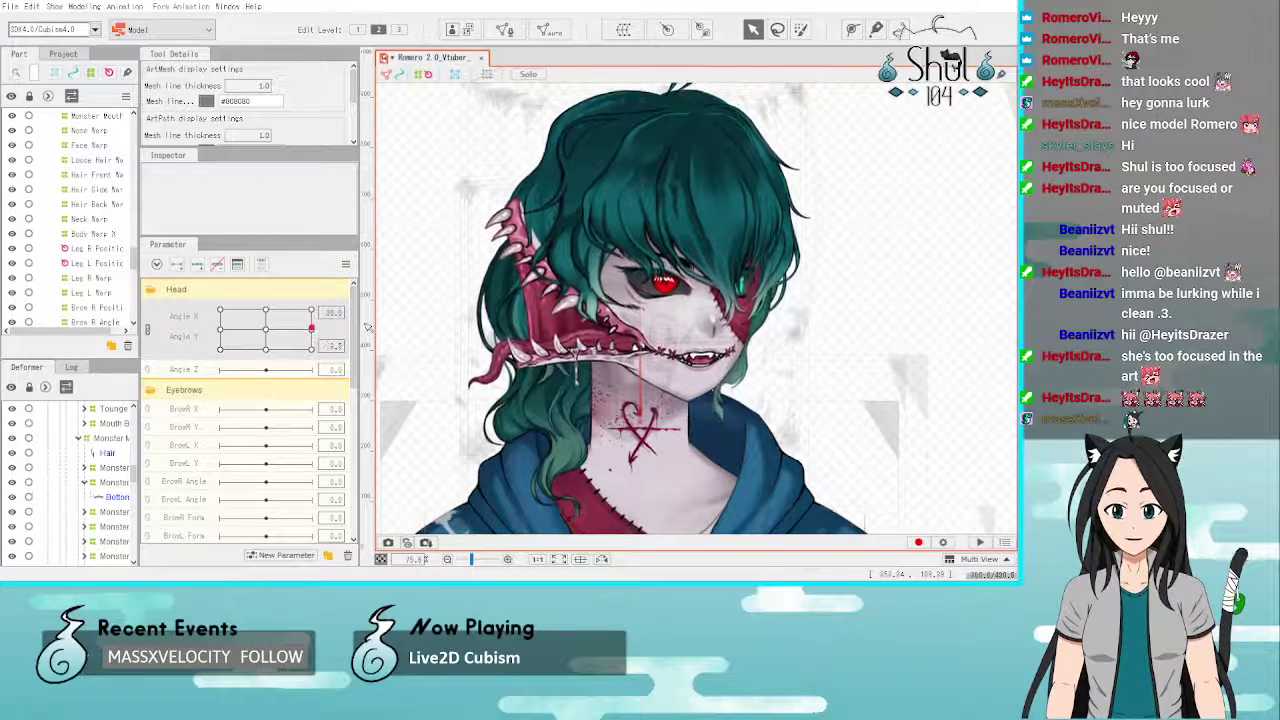
pyautogui.click(317, 333)
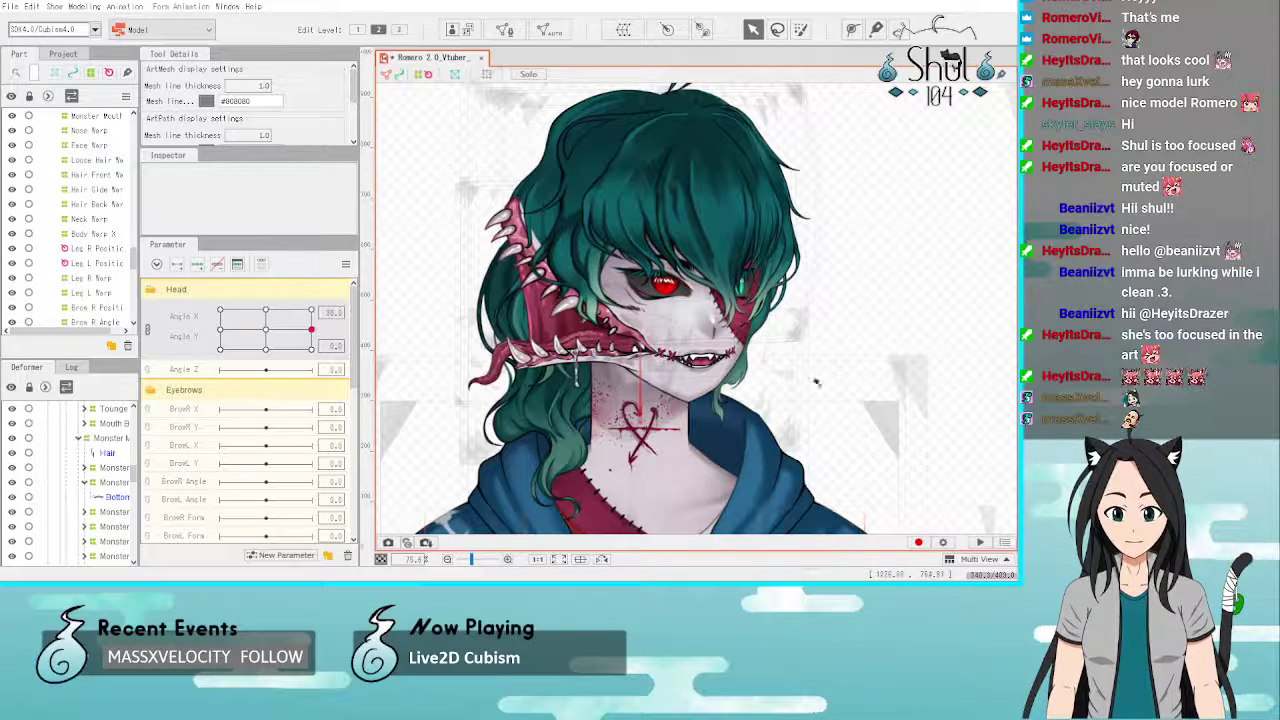
# Step: Select Face Warp, the deformer of the Head mesh, and set its conversion divisions to 6 by 6
pyautogui.click(700, 396)
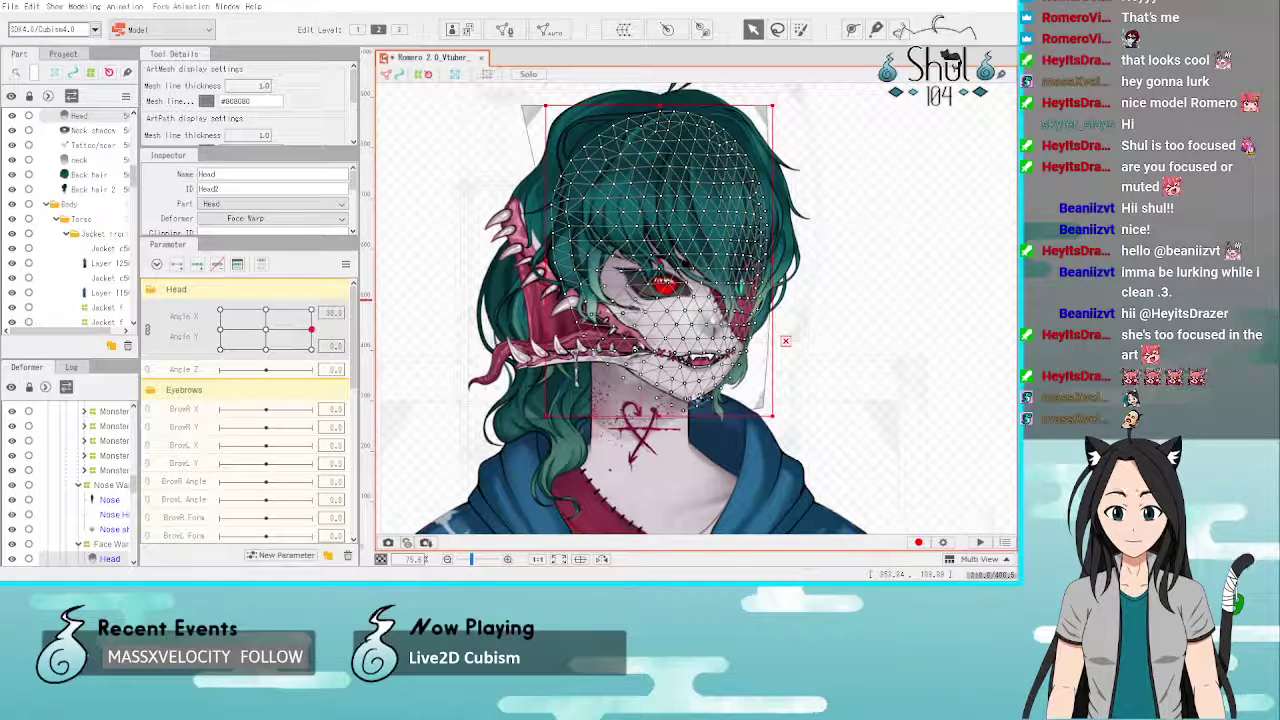
pyautogui.click(110, 545)
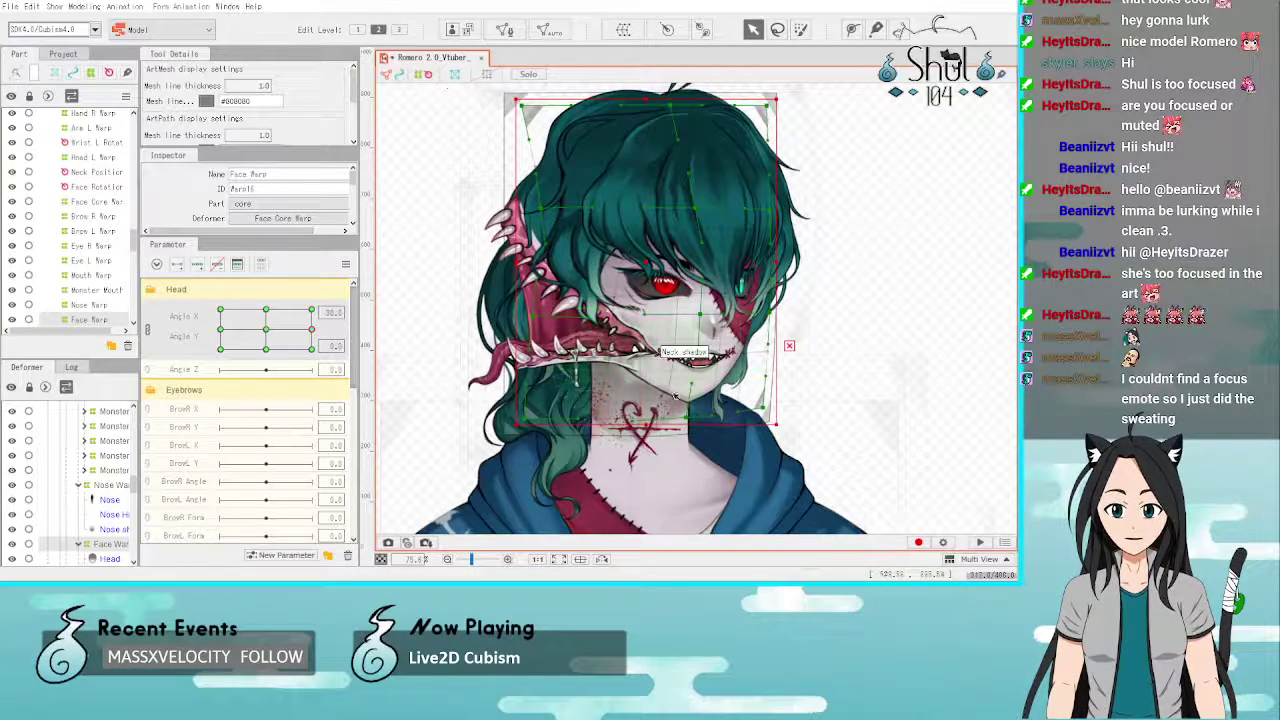
pyautogui.scroll(2, 745, 420)
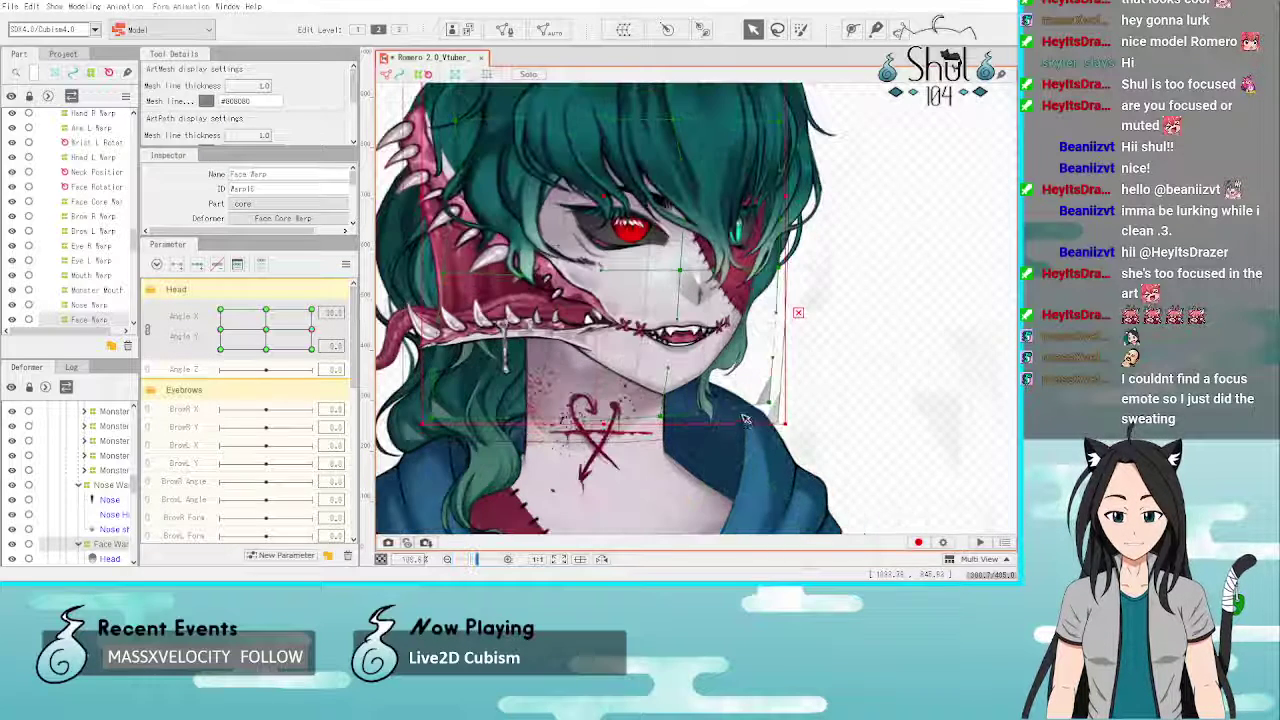
pyautogui.scroll(2, 745, 420)
pyautogui.scroll(-2, 312, 196)
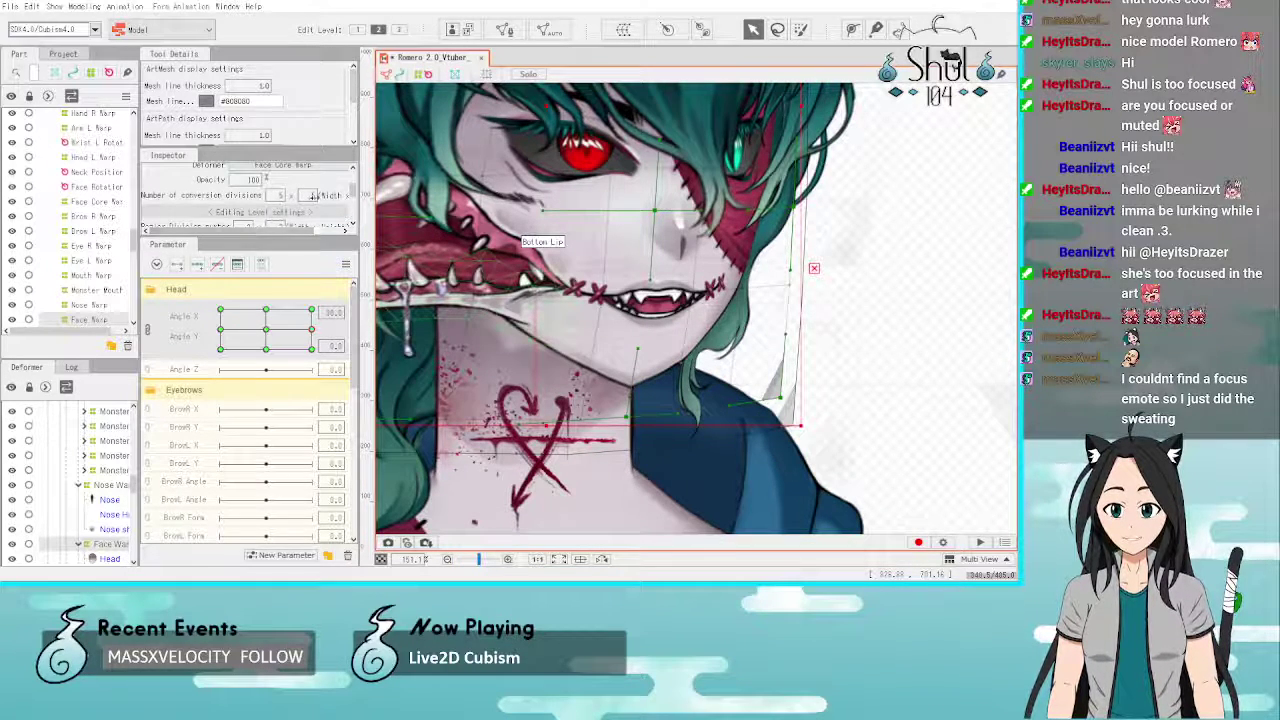
pyautogui.click(313, 196)
pyautogui.write('6')
pyautogui.press('Return')
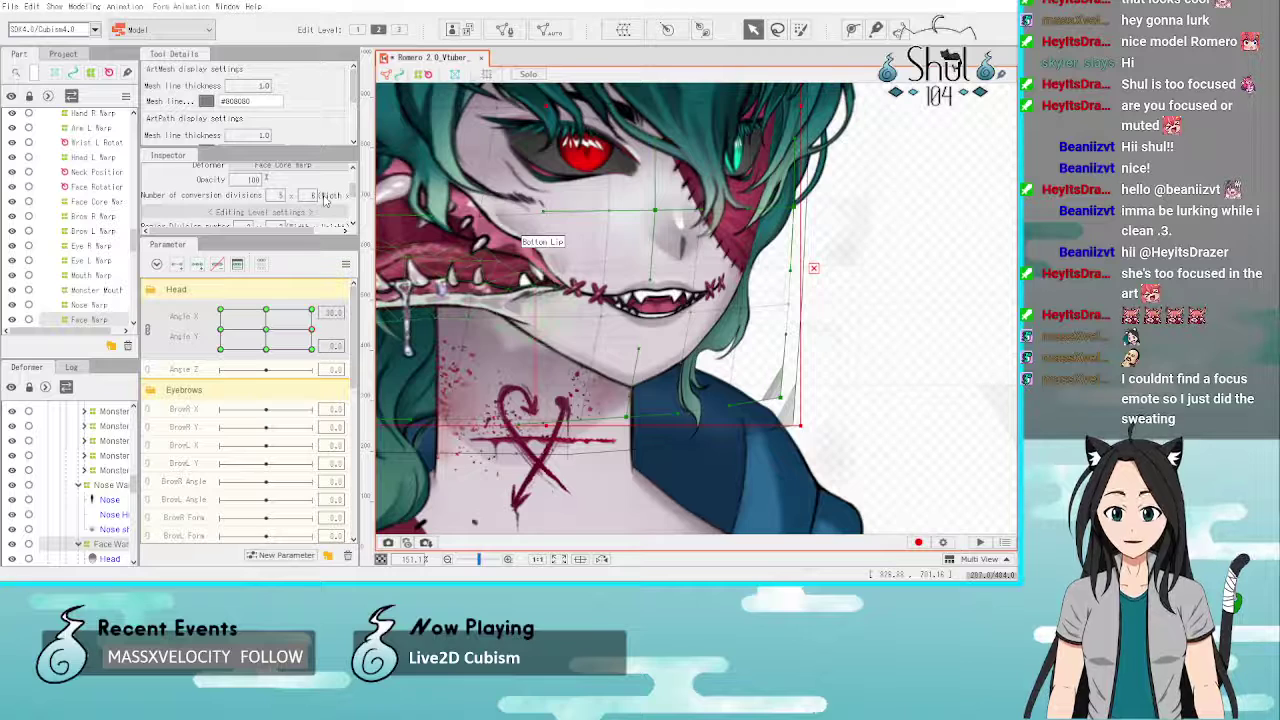
pyautogui.click(281, 196)
pyautogui.write('6')
pyautogui.press('Return')
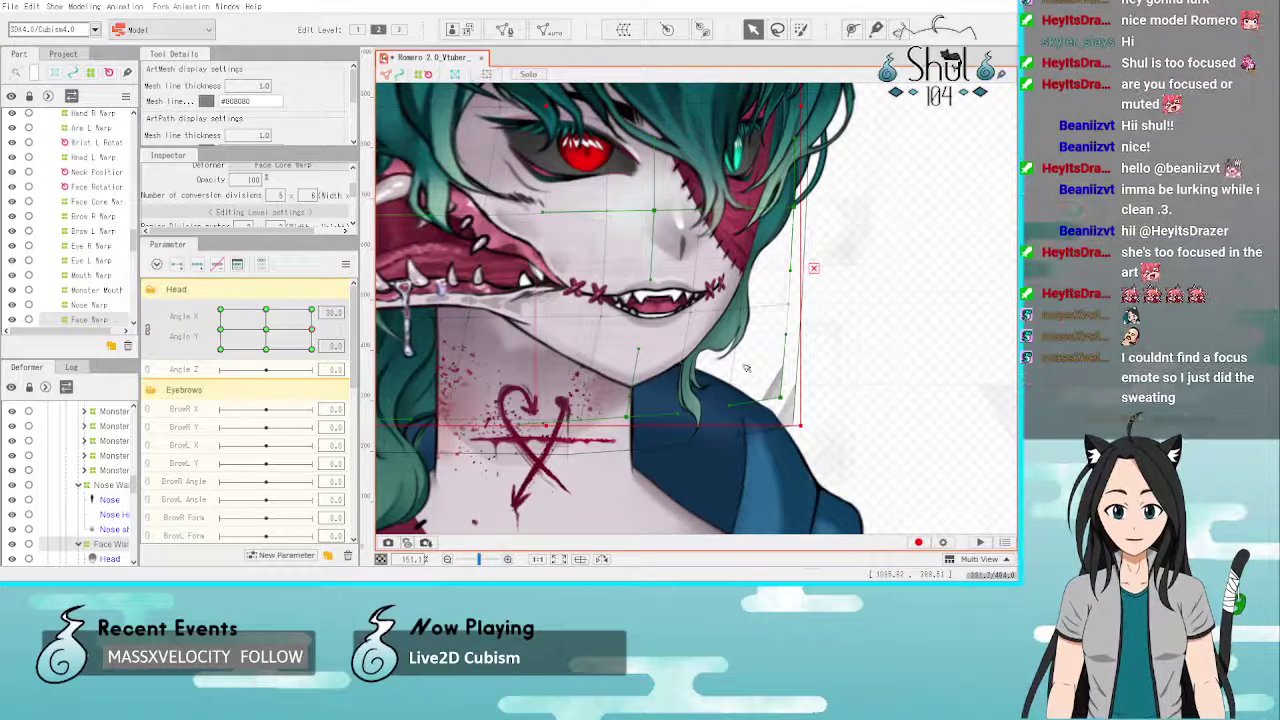
# Step: Nudge the Face Warp grid point just below the far mouth corner to refine the cheek at Angle X 30
pyautogui.scroll(2, 745, 368)
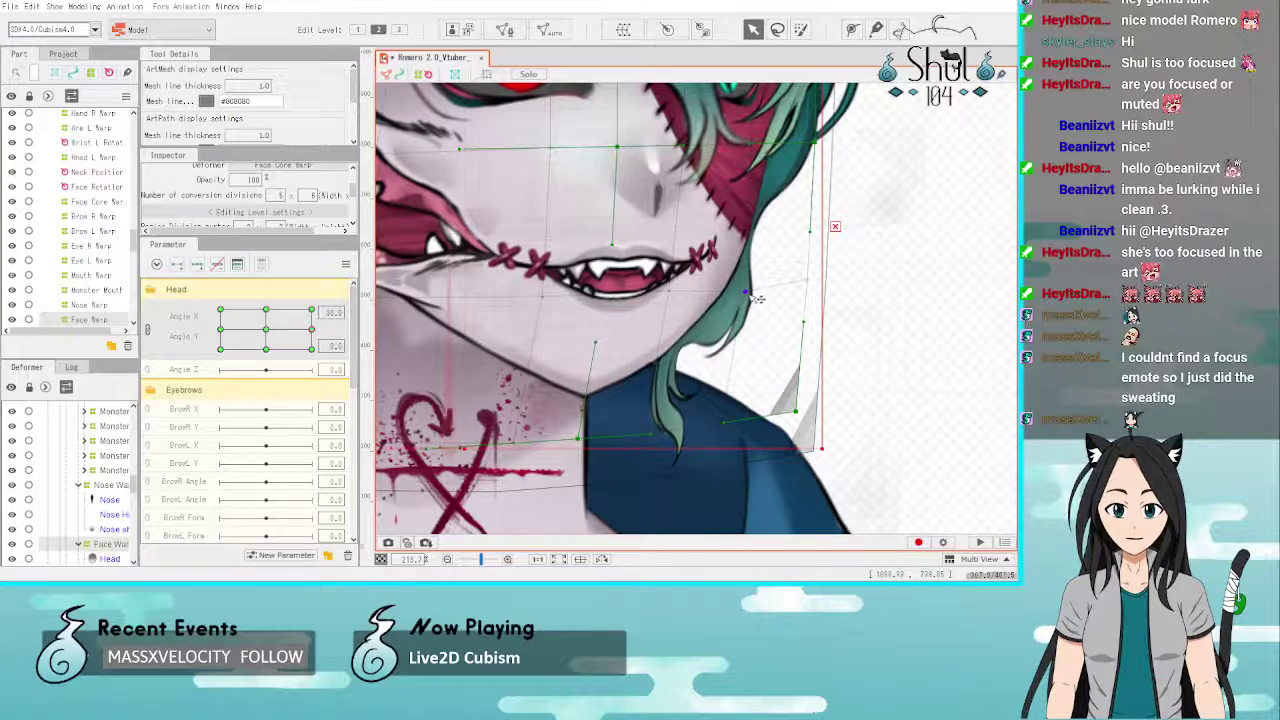
pyautogui.moveTo(670, 291); pyautogui.dragTo(673, 291)
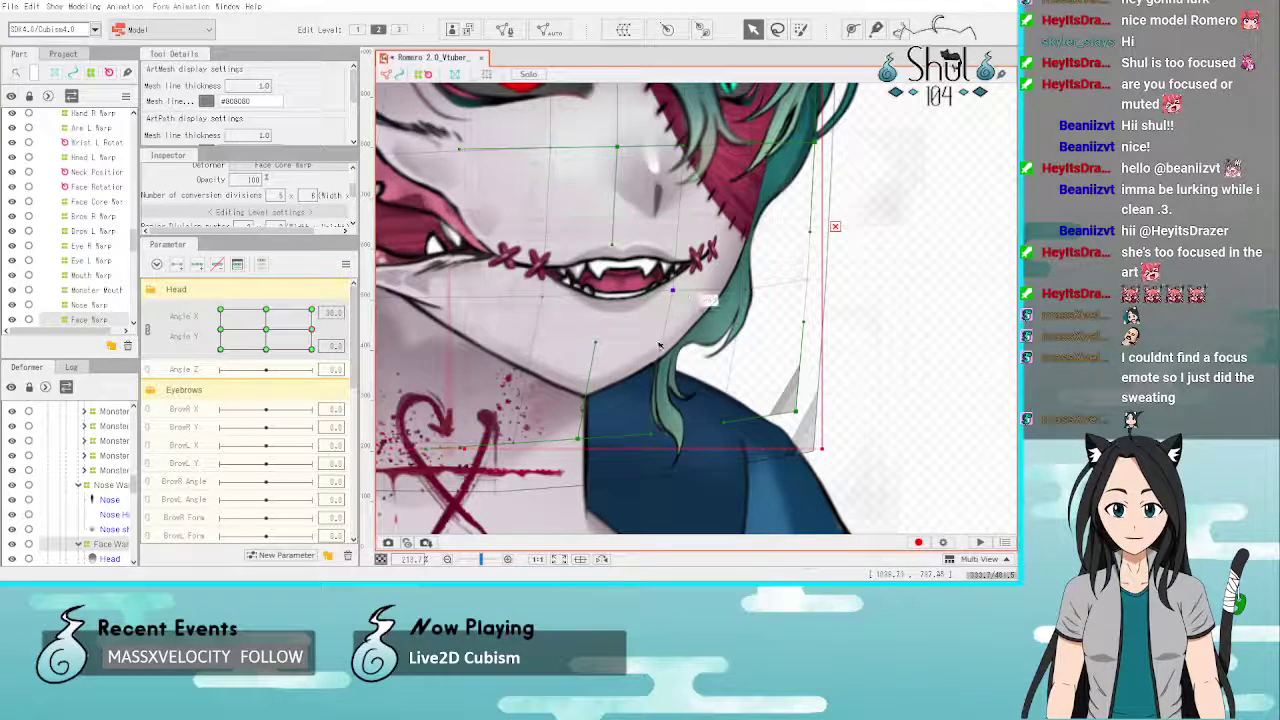
pyautogui.scroll(-2, 662, 534)
pyautogui.scroll(-2, 790, 330)
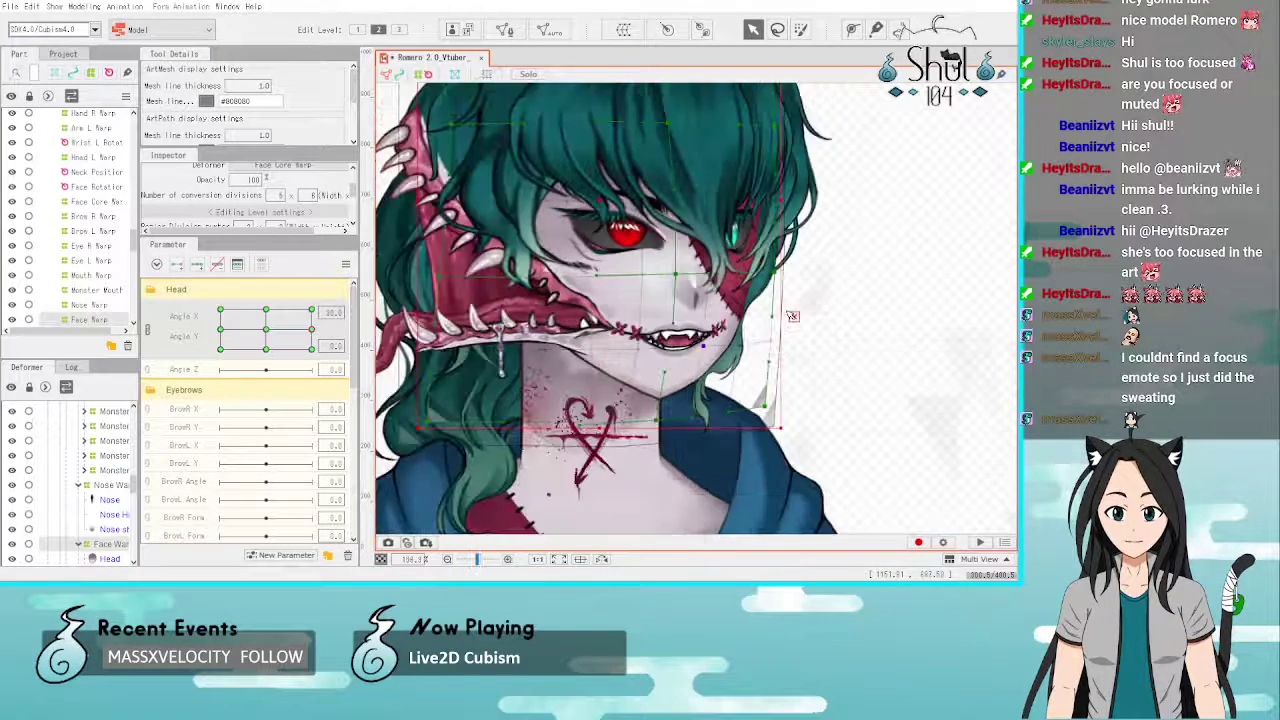
# Step: Hide the Bangs folder to expose the forehead and eyes while working on Face Warp
pyautogui.scroll(6, 63, 215)
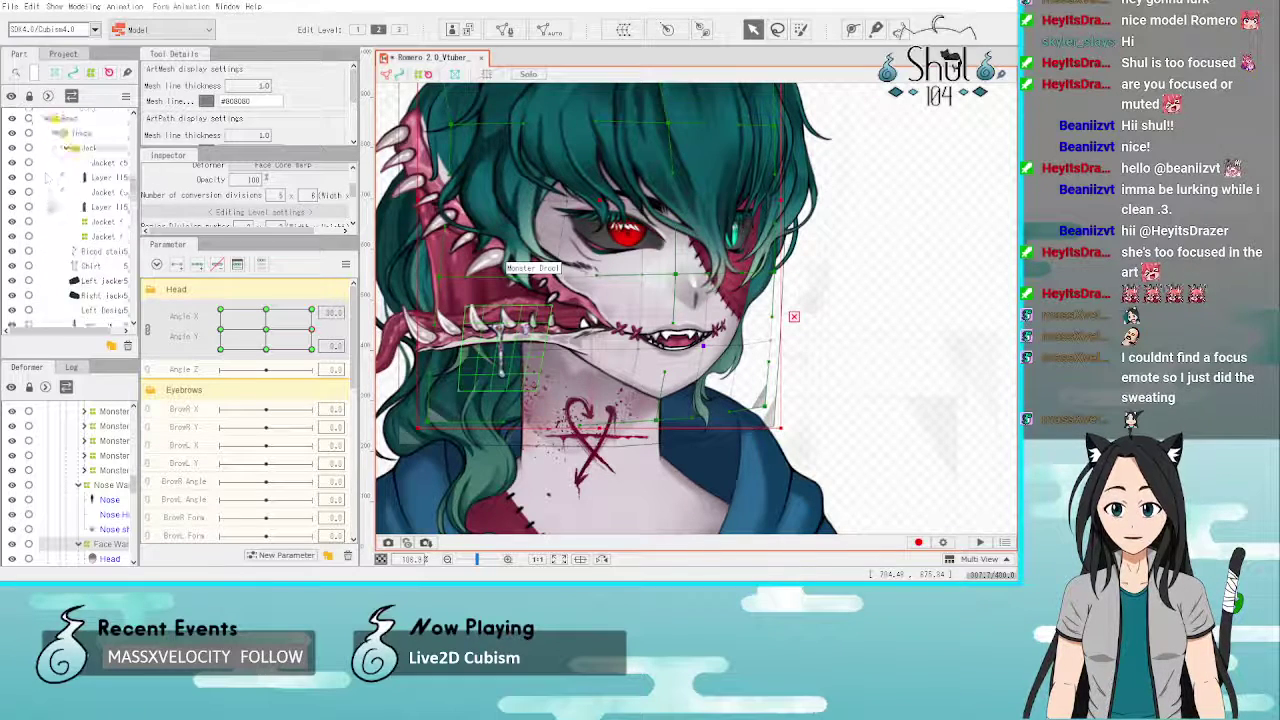
pyautogui.click(13, 131)
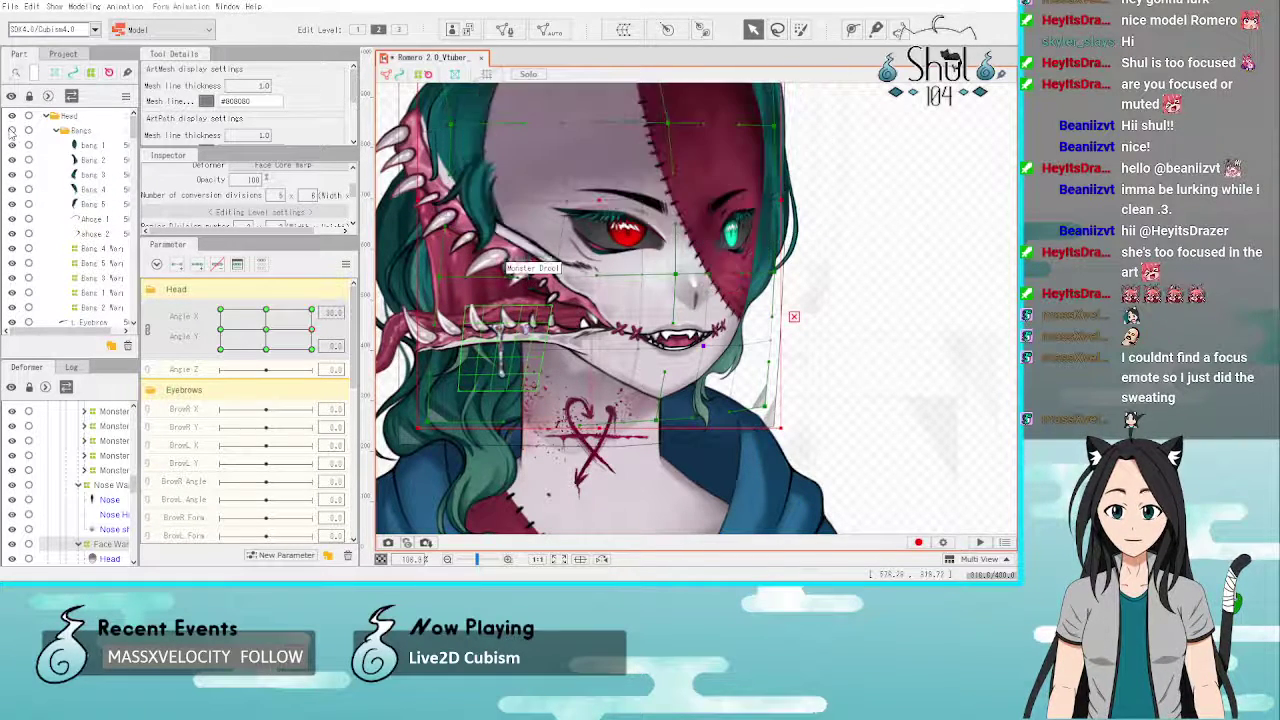
pyautogui.scroll(-2, 697, 372)
pyautogui.scroll(3, 697, 372)
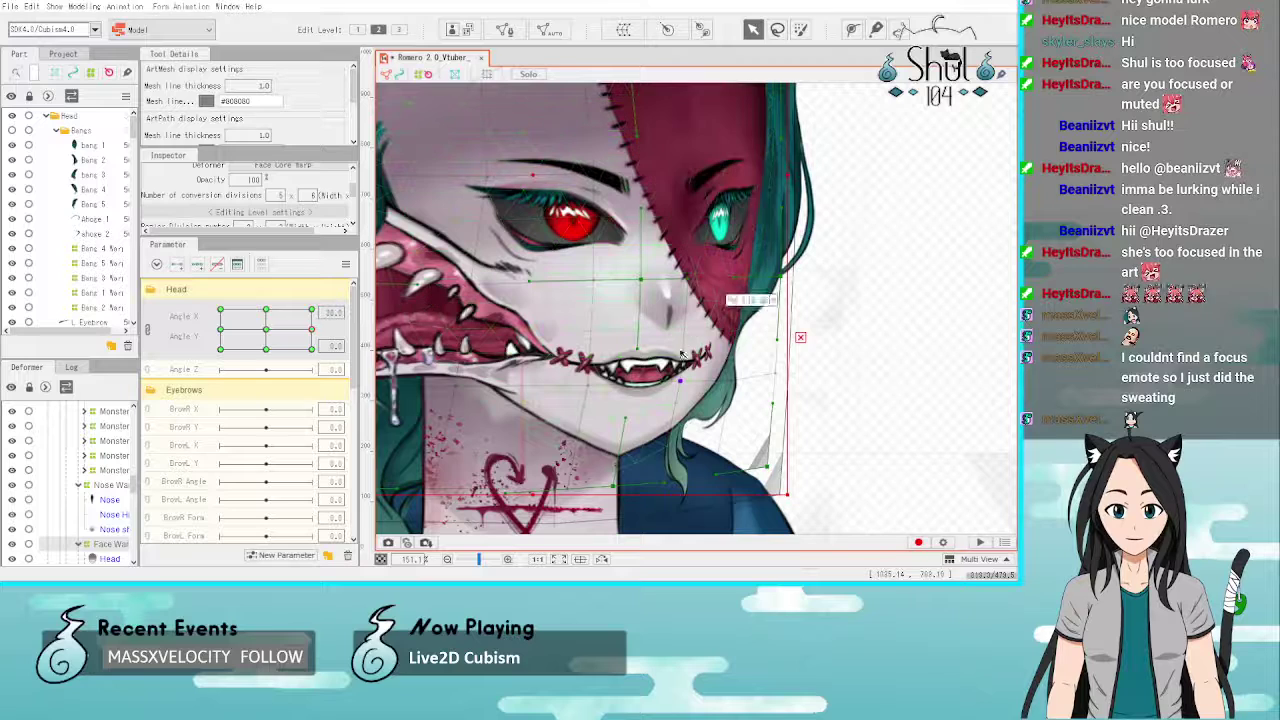
pyautogui.scroll(2, 745, 318)
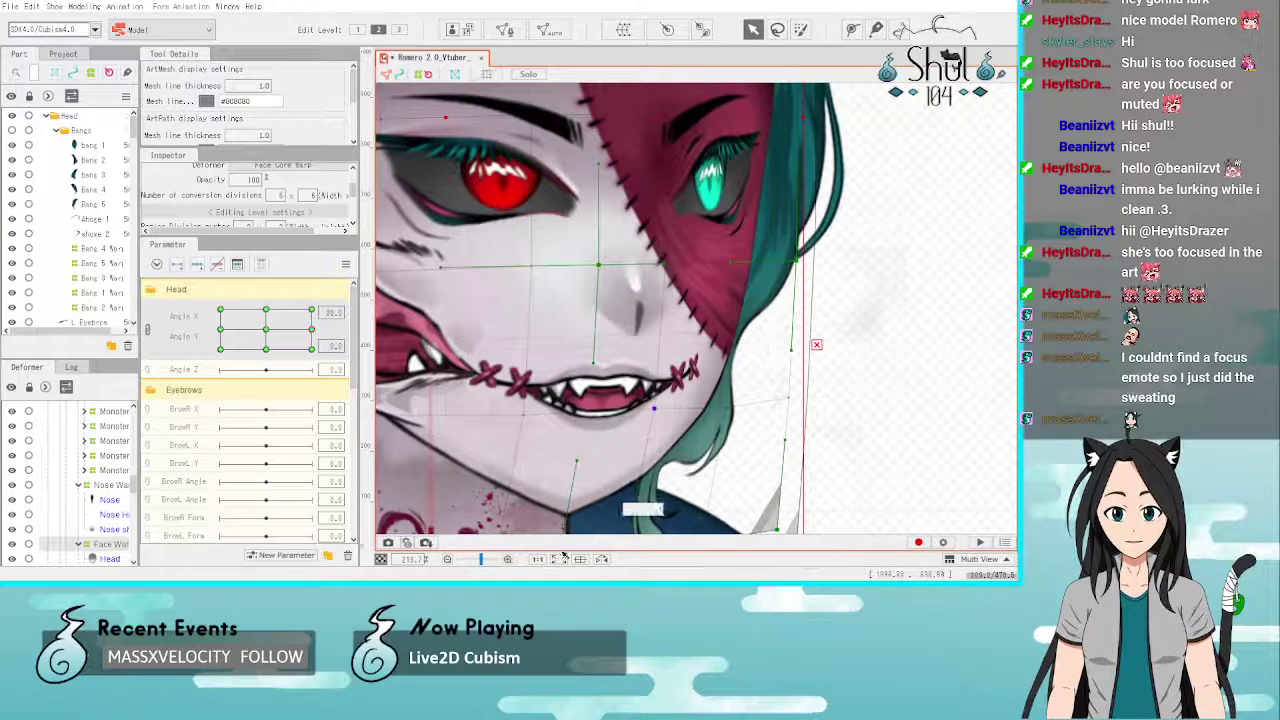
# Step: Try Bezier division heights of 4 and 5 on Face Warp, and undo the last division change
pyautogui.click(277, 226)
pyautogui.write('4')
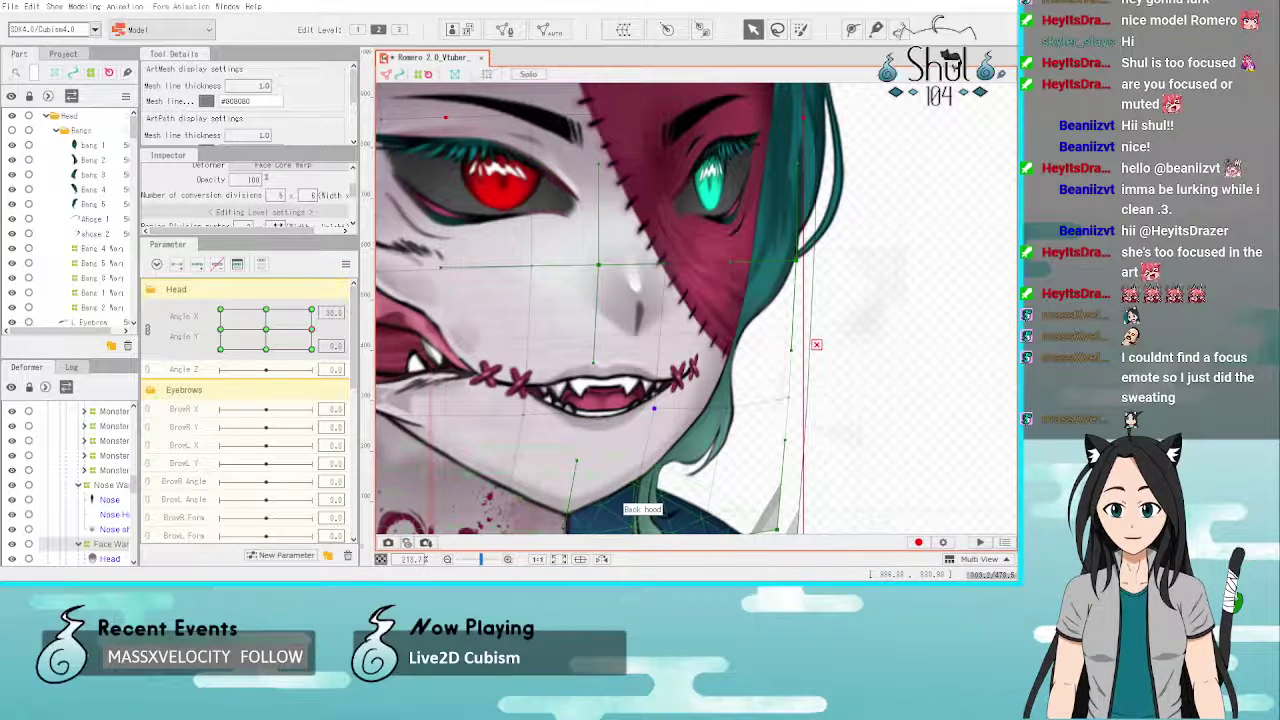
pyautogui.press('Return')
pyautogui.write('5')
pyautogui.press('Return')
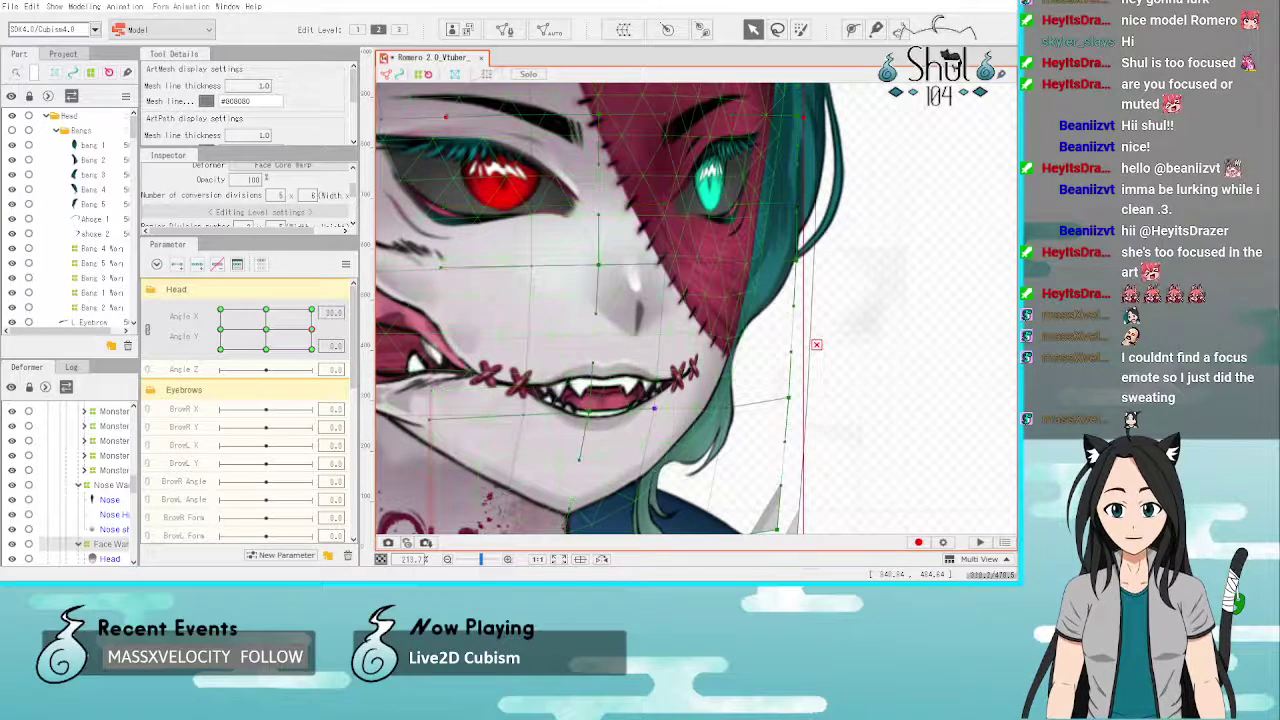
pyautogui.scroll(-2, 268, 192)
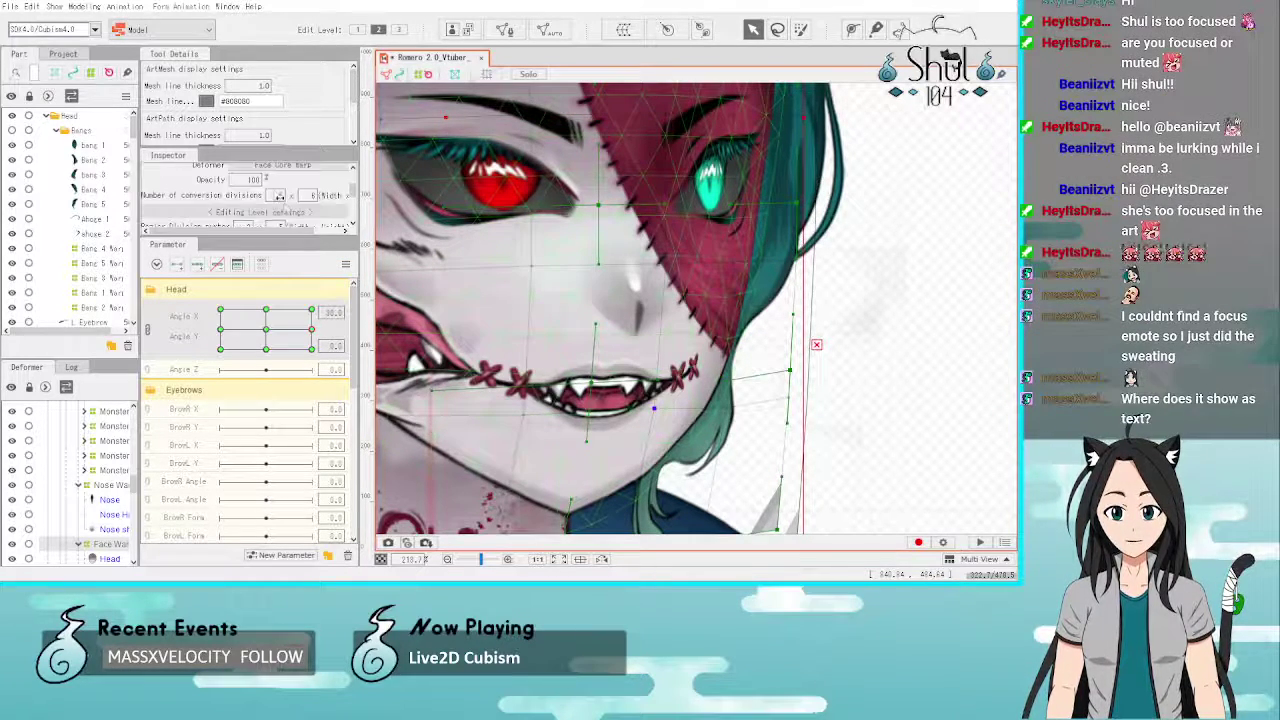
pyautogui.click(277, 172)
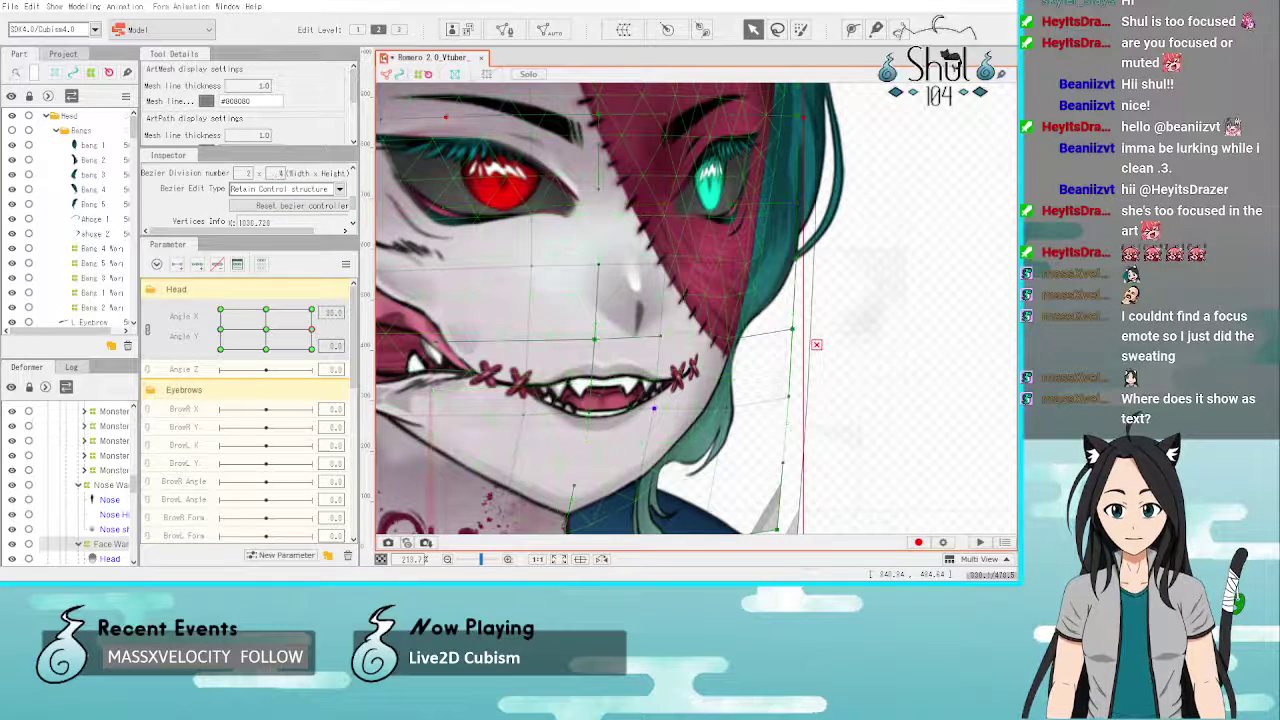
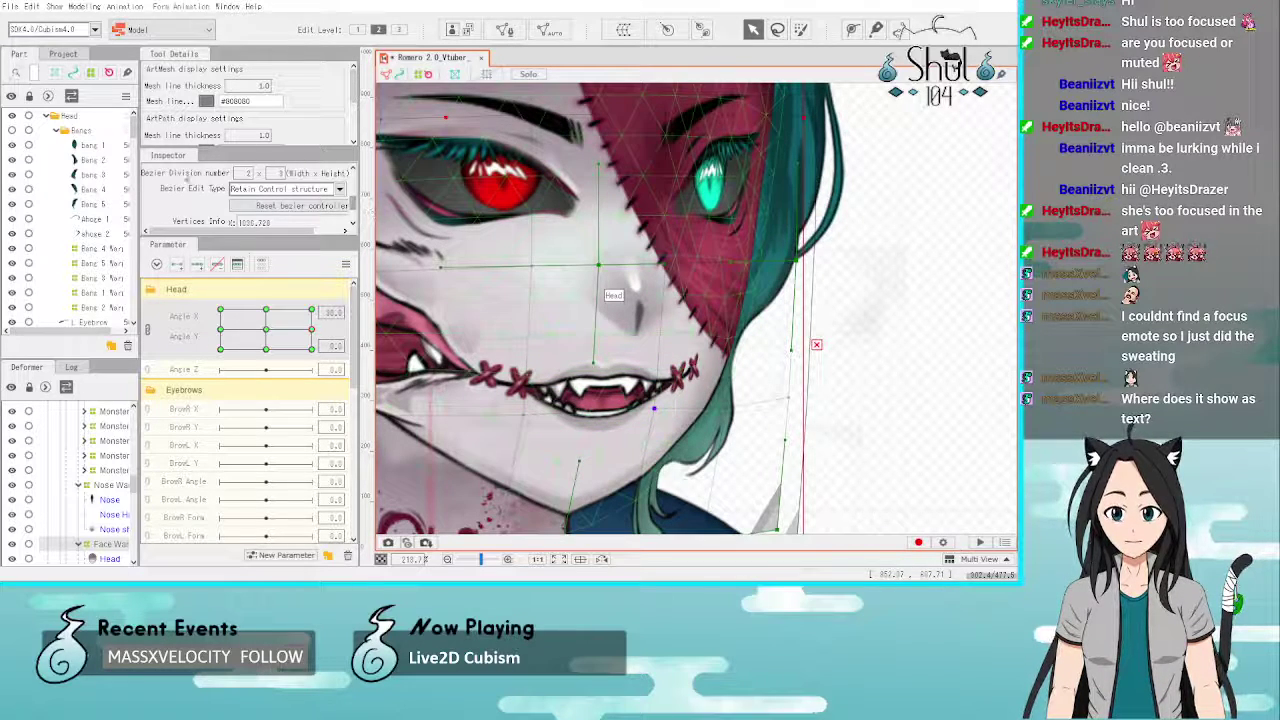
pyautogui.scroll(2, 290, 200)
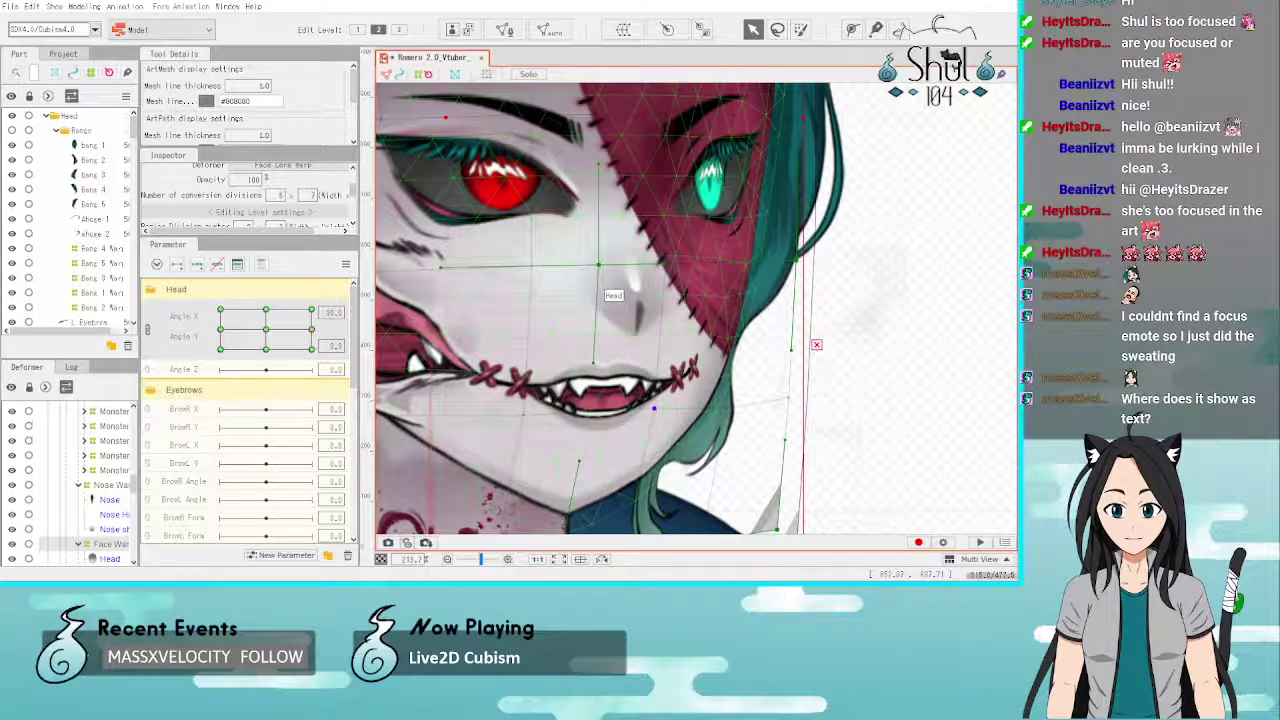
pyautogui.hotkey('ctrl', 'z')
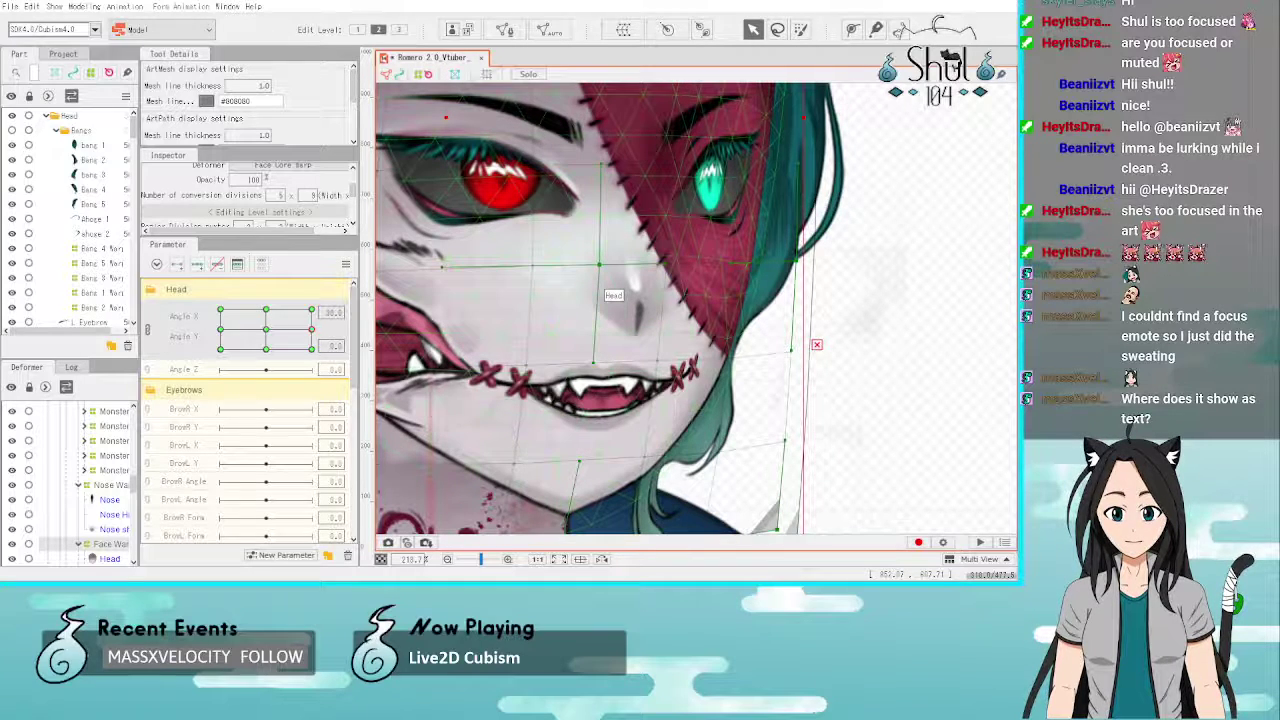
# Step: Undo the last change and adjust the Face Warp grid points along the far cheek at Angle X 30
pyautogui.hotkey('ctrl', 'z')
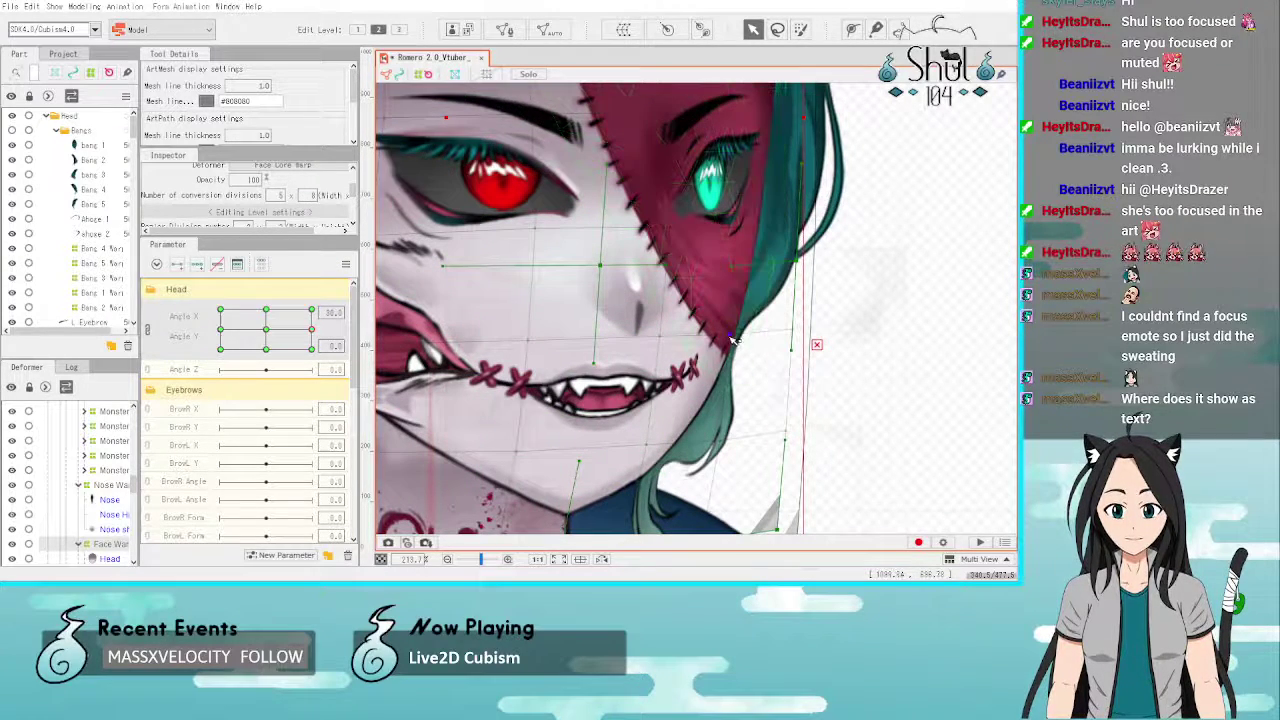
pyautogui.moveTo(731, 337); pyautogui.dragTo(737, 338)
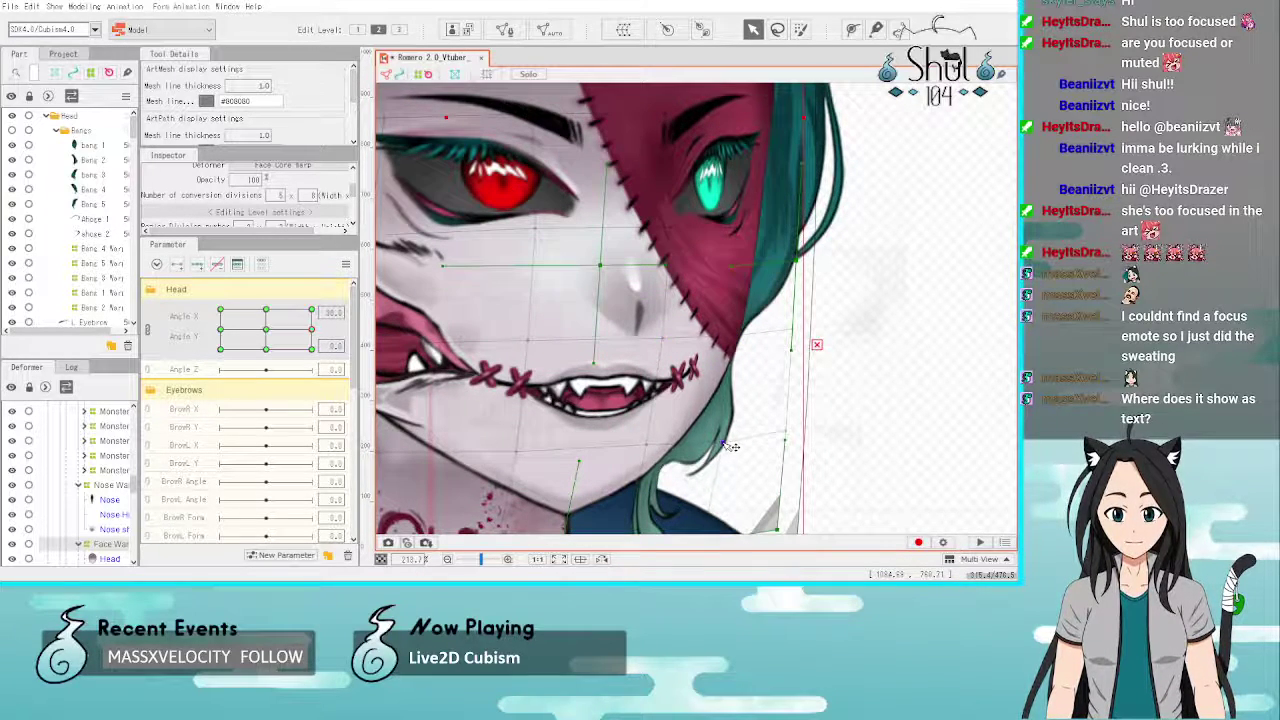
pyautogui.scroll(-4, 815, 338)
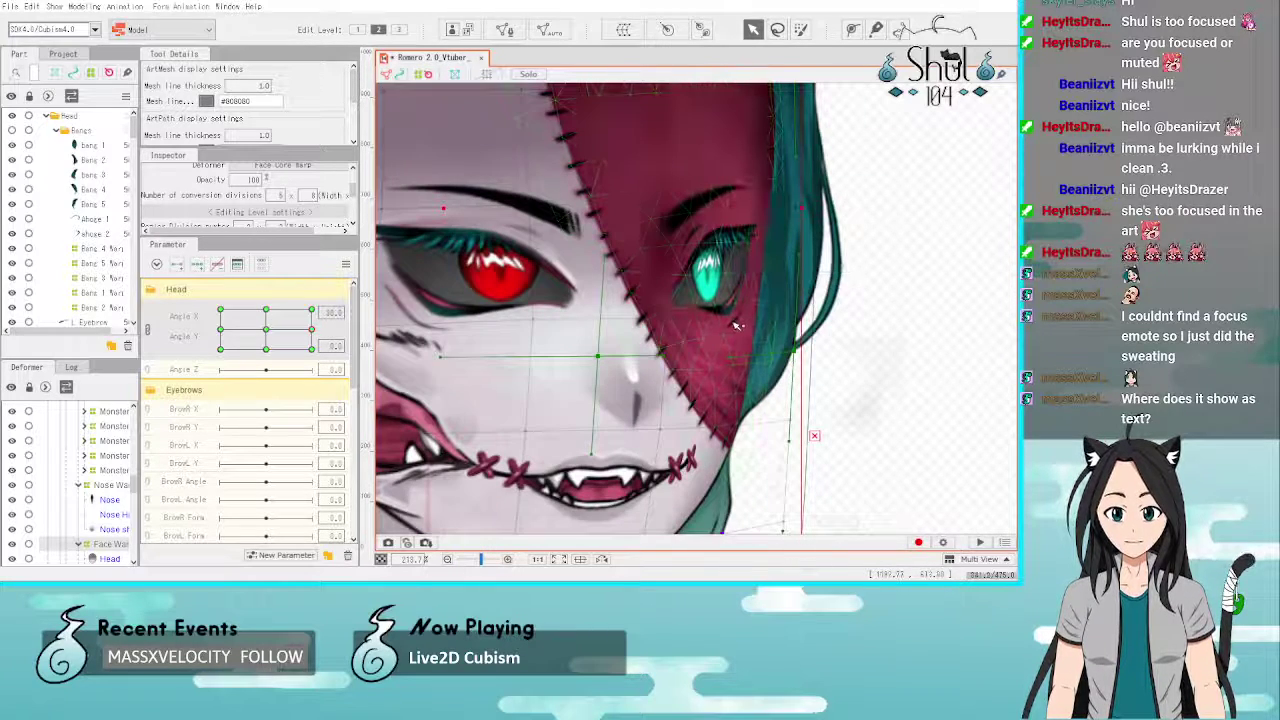
pyautogui.scroll(-5, 812, 327)
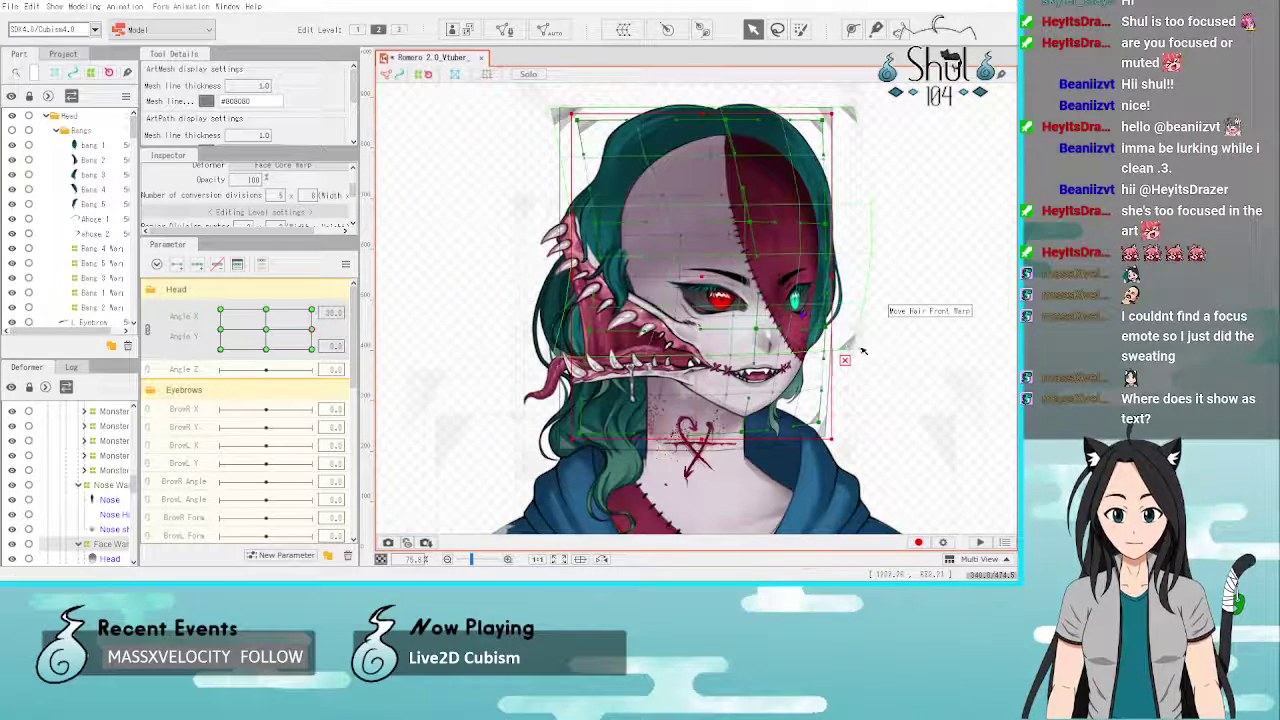
pyautogui.scroll(2, 880, 345)
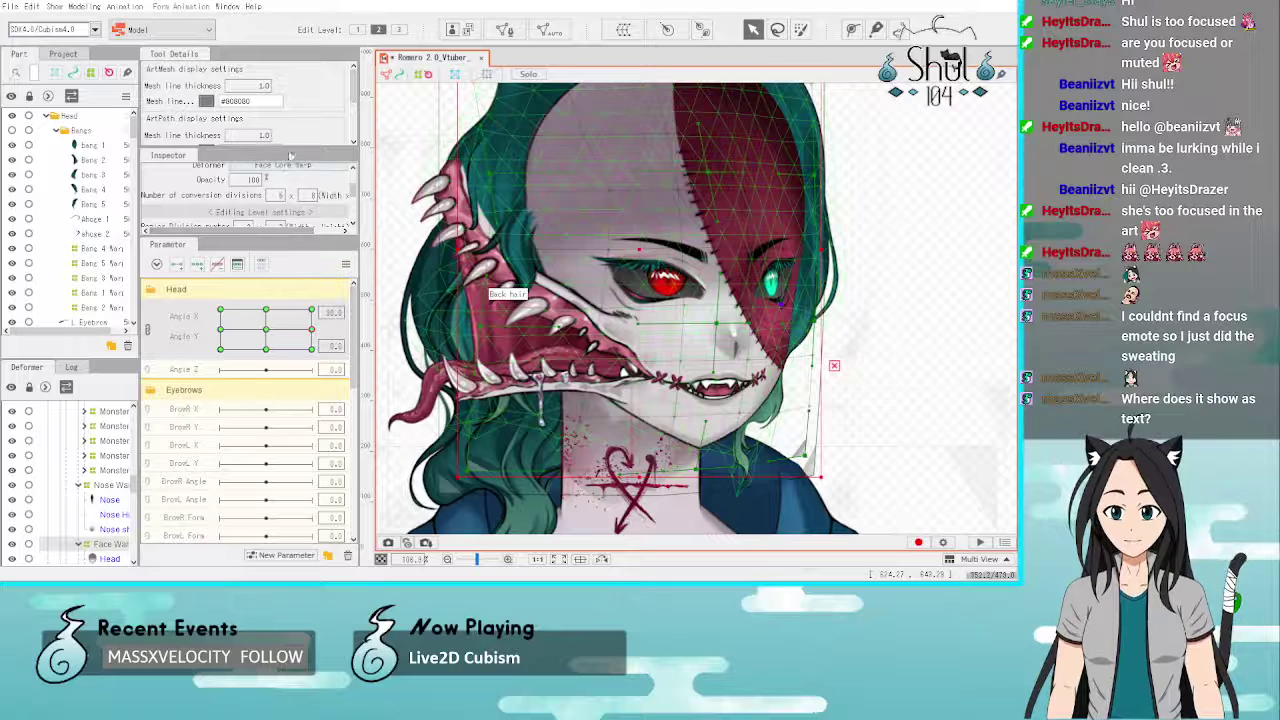
# Step: Unlink Angle X from Angle Y, reflect the Angle X motion of Face Warp, and turn the head to Angle X -30
pyautogui.click(150, 334)
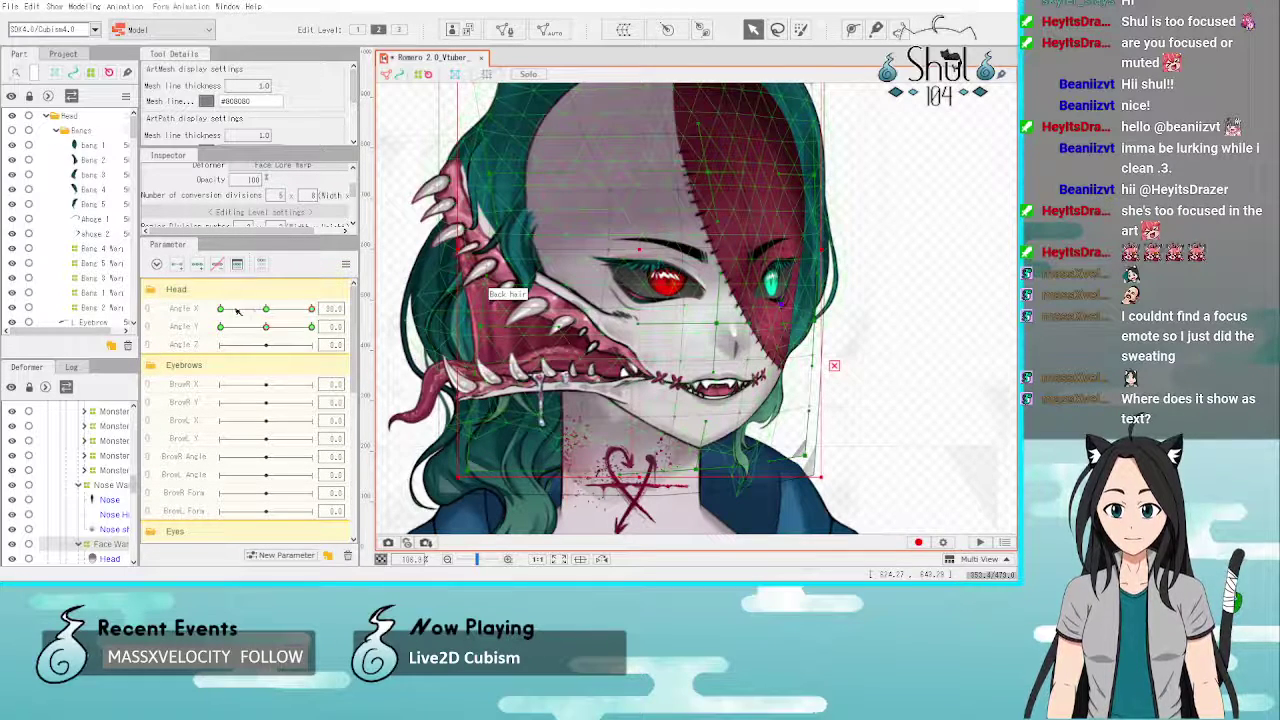
pyautogui.click(237, 311)
pyautogui.click(346, 267)
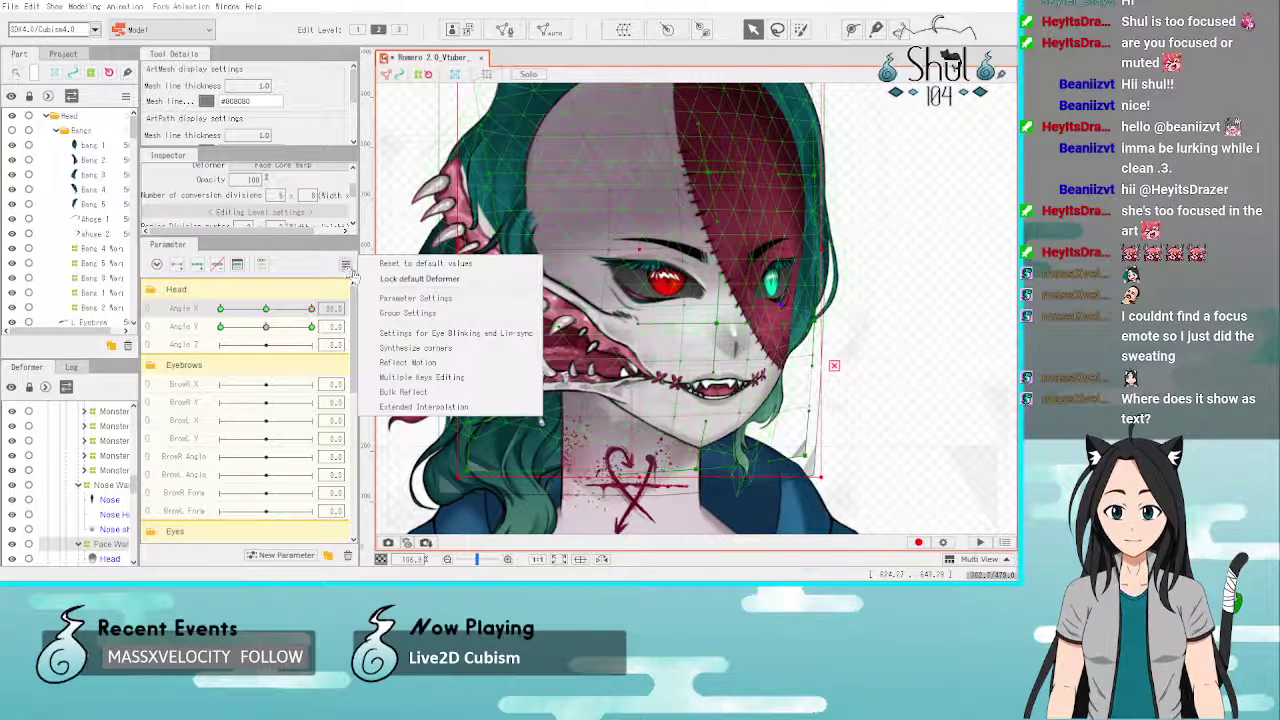
pyautogui.click(414, 362)
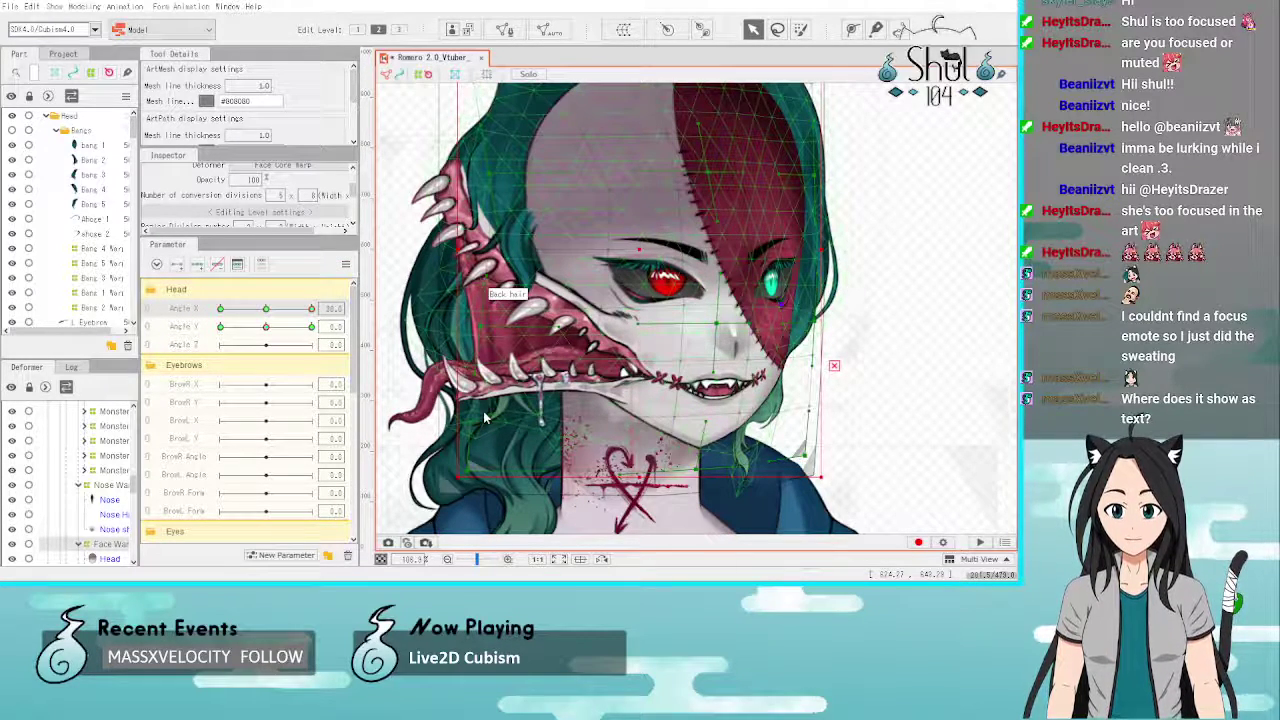
pyautogui.moveTo(311, 308); pyautogui.dragTo(195, 313)
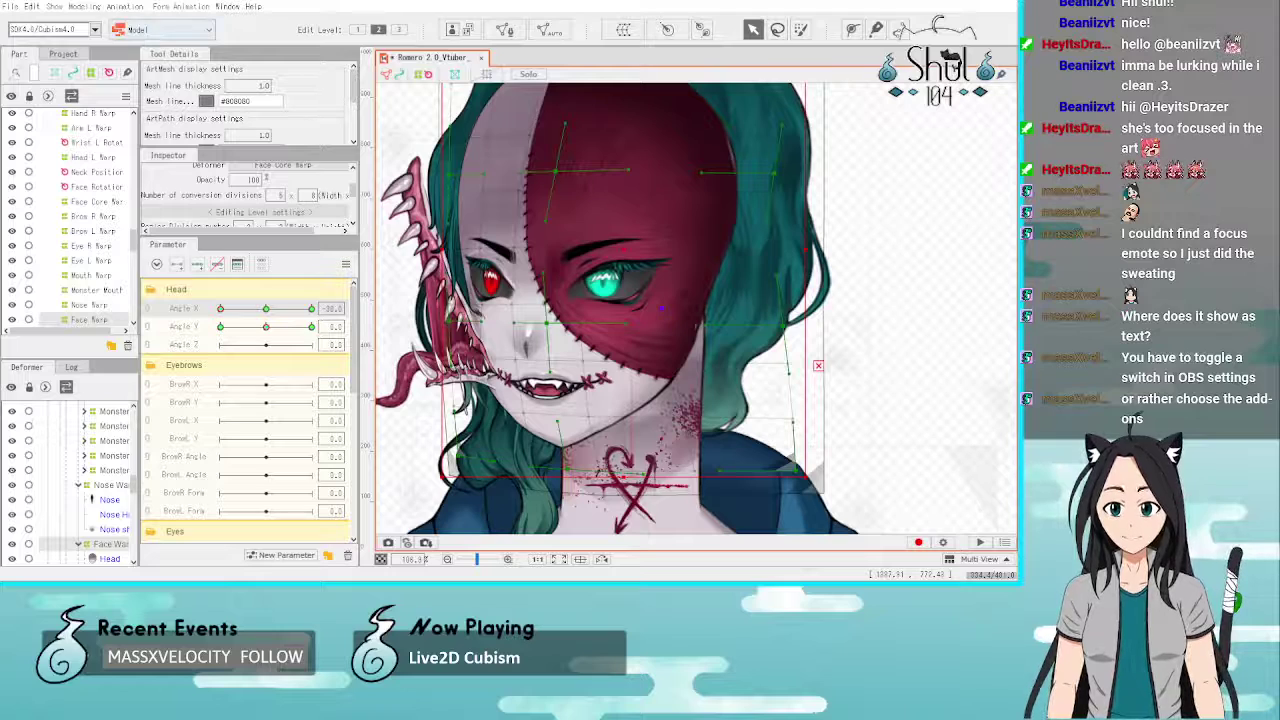
# Step: Set Angle Y to -30 and hide the Demon Mouth folder to expose the far cheek and jaw
pyautogui.click(224, 327)
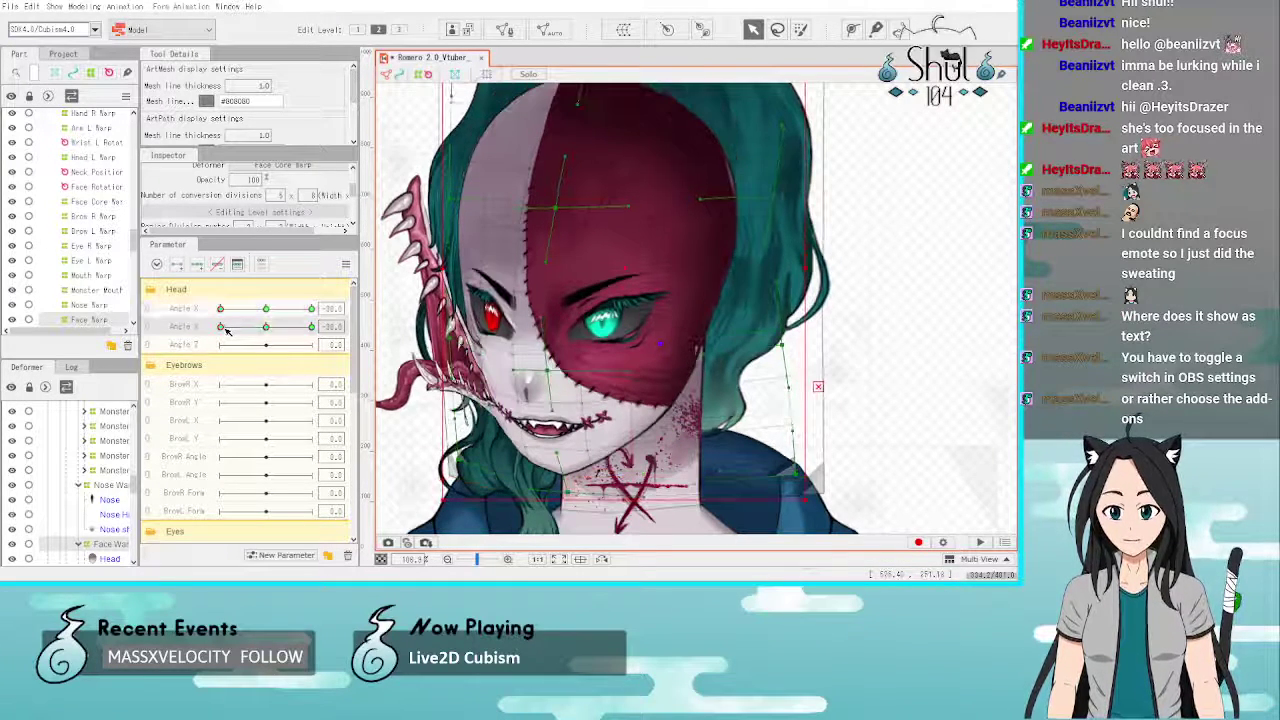
pyautogui.scroll(-3, 497, 345)
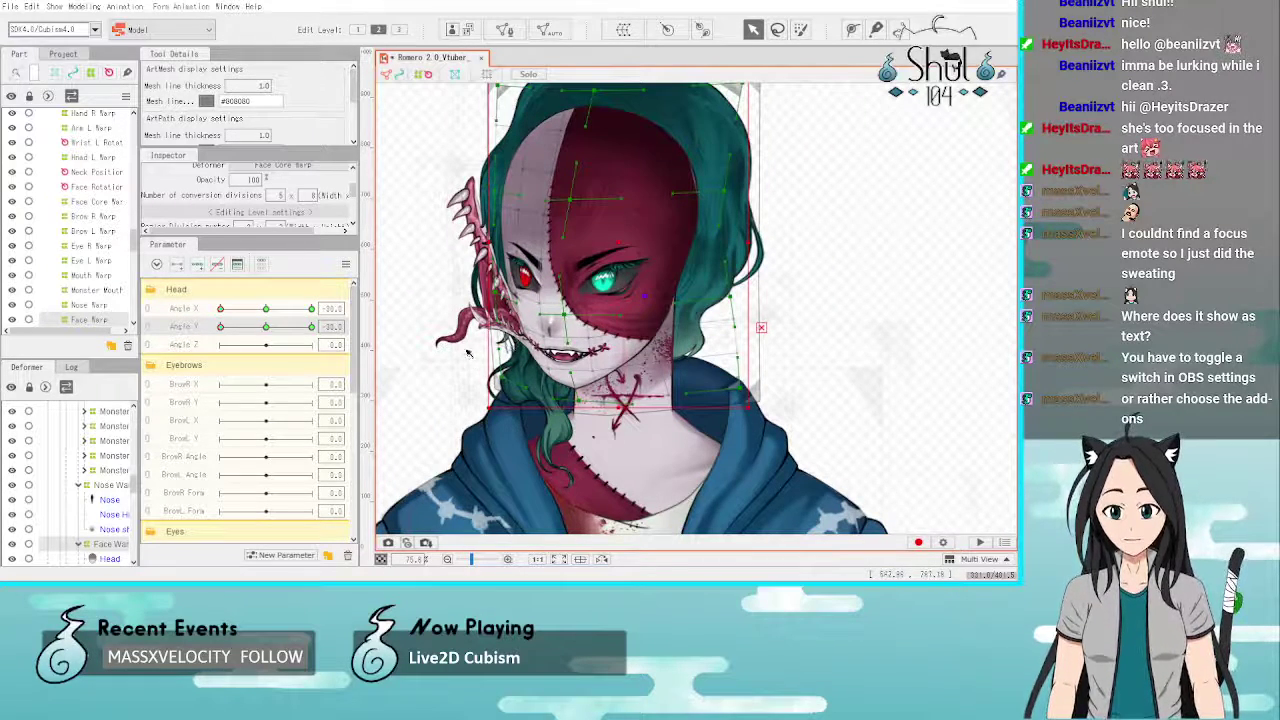
pyautogui.scroll(5, 466, 352)
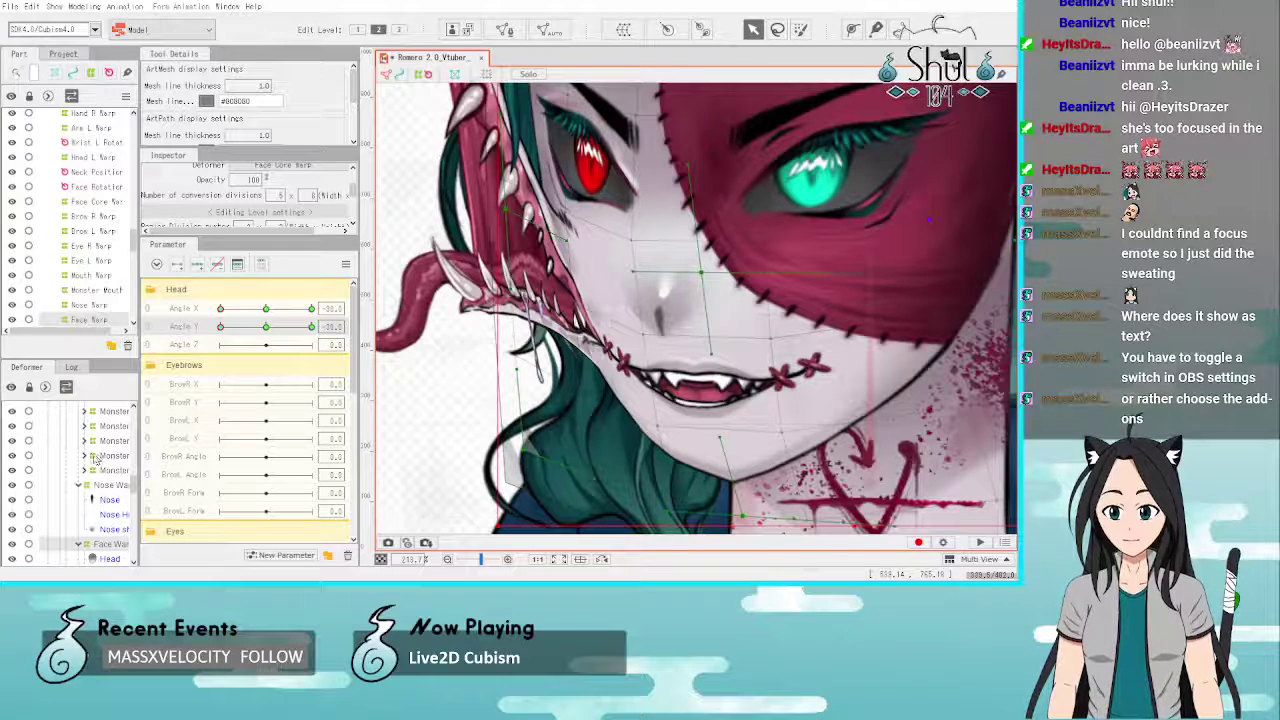
pyautogui.scroll(1, 96, 458)
pyautogui.scroll(3, 66, 273)
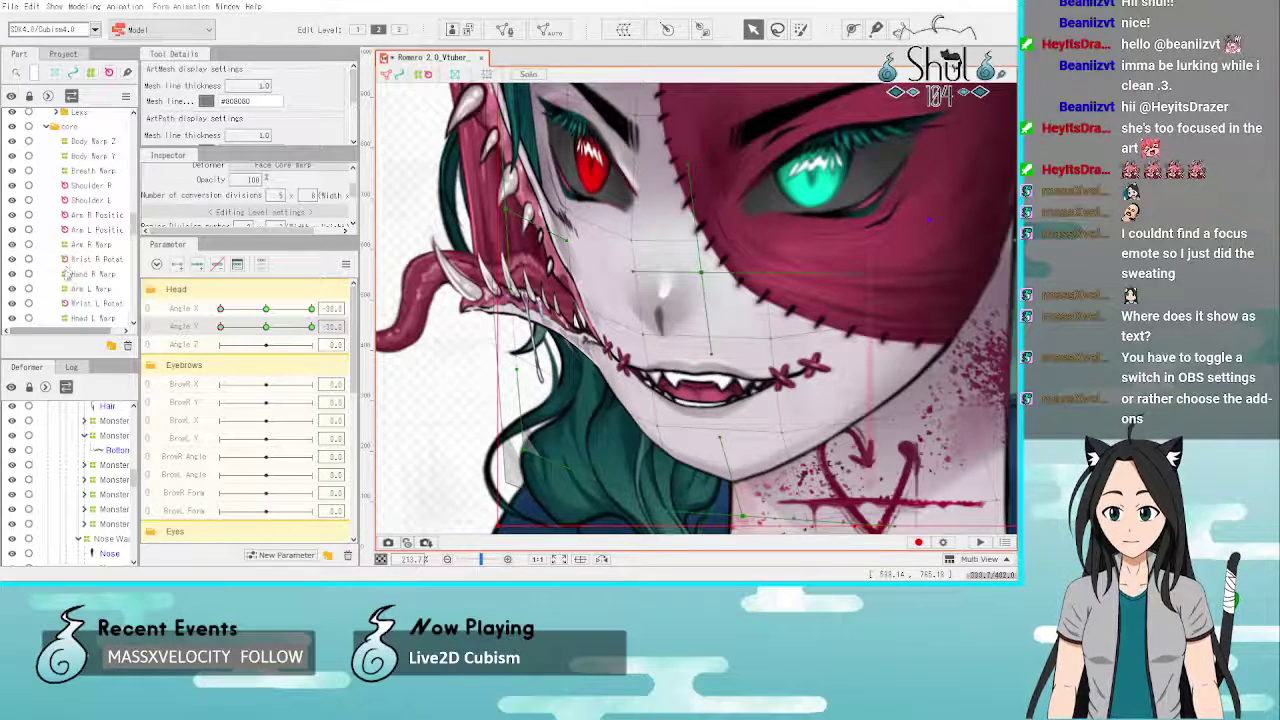
pyautogui.scroll(6, 66, 273)
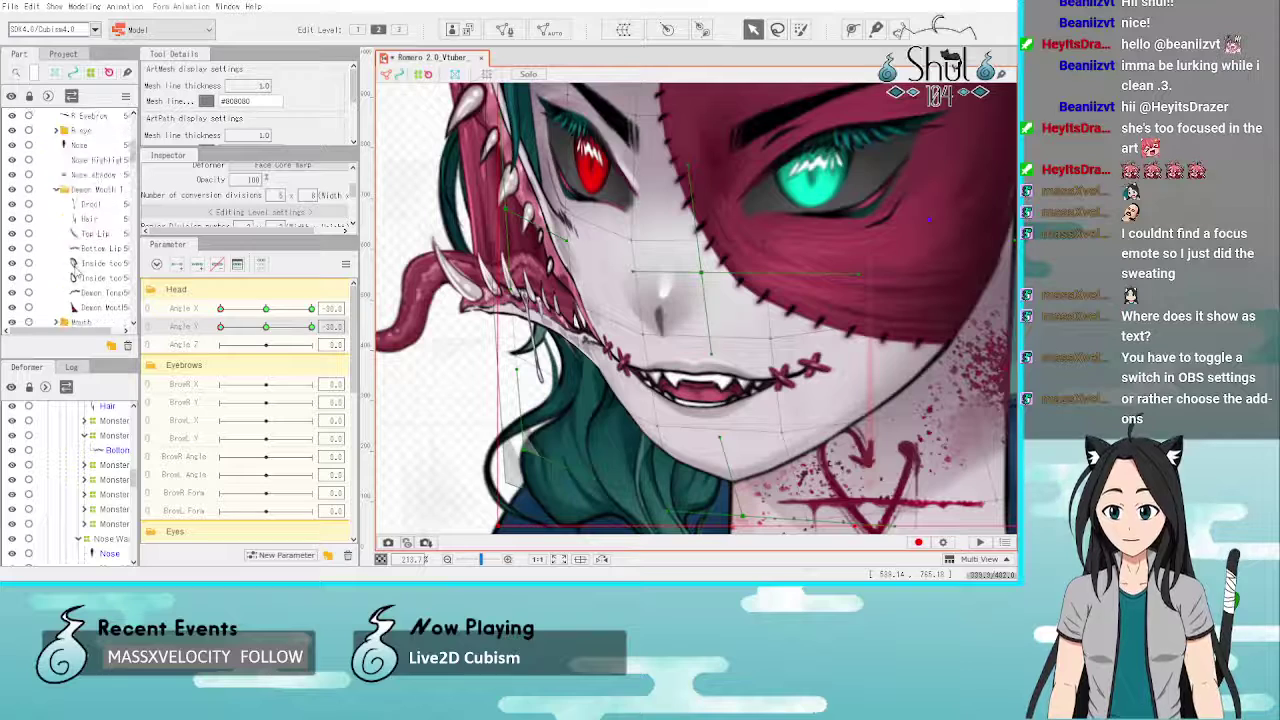
pyautogui.scroll(1, 74, 270)
pyautogui.click(12, 243)
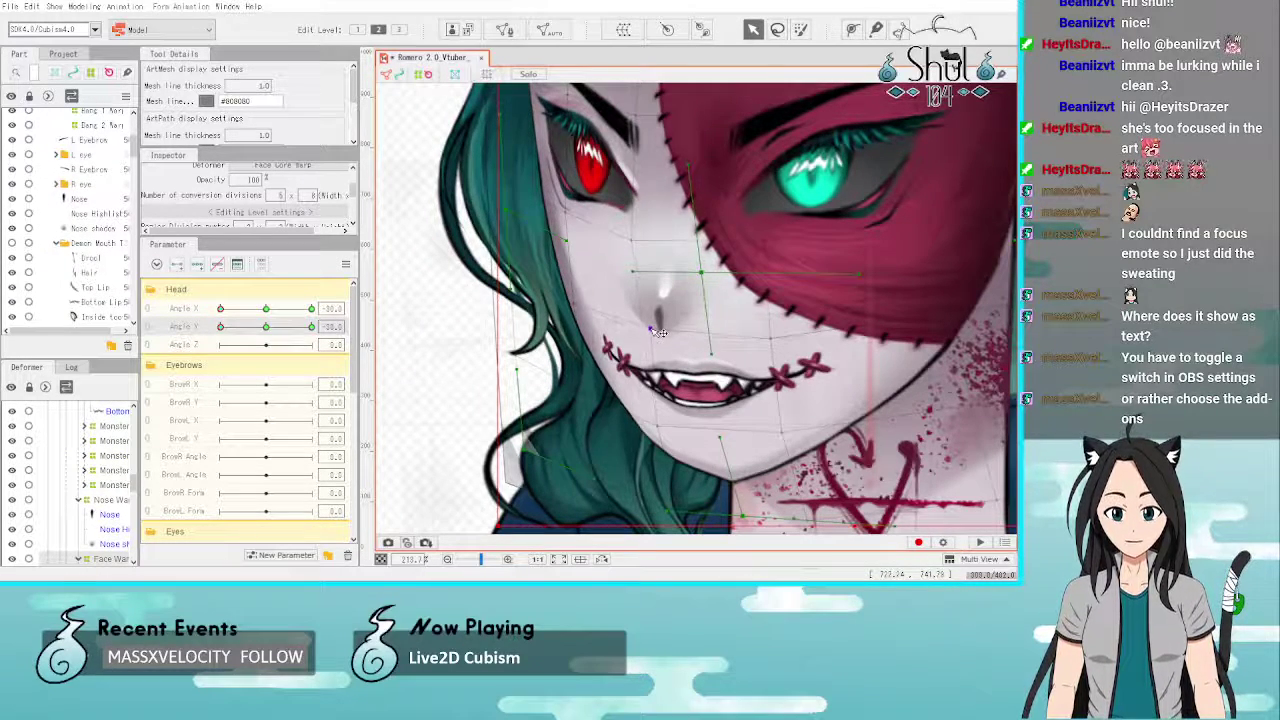
# Step: Adjust the Face Warp grid points along the far jaw and cheek at Angle X -30, Angle Y -30
pyautogui.moveTo(658, 426); pyautogui.dragTo(667, 420)
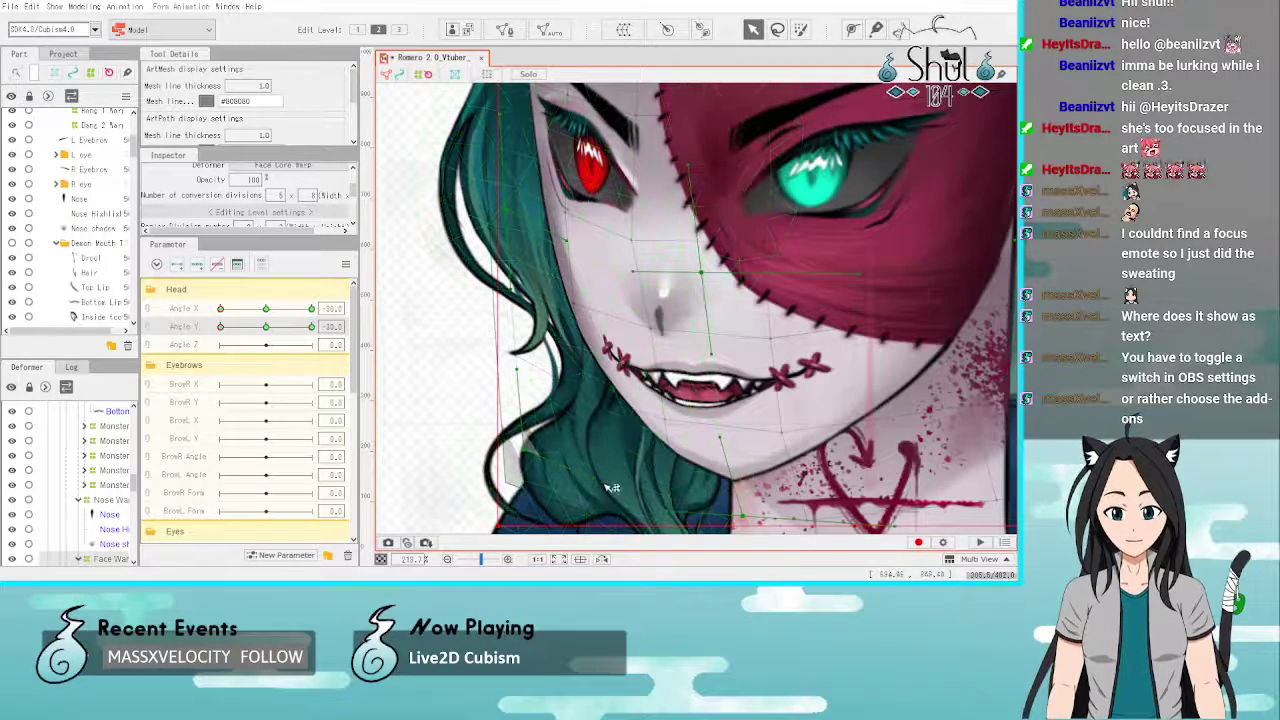
pyautogui.moveTo(606, 486); pyautogui.dragTo(611, 472)
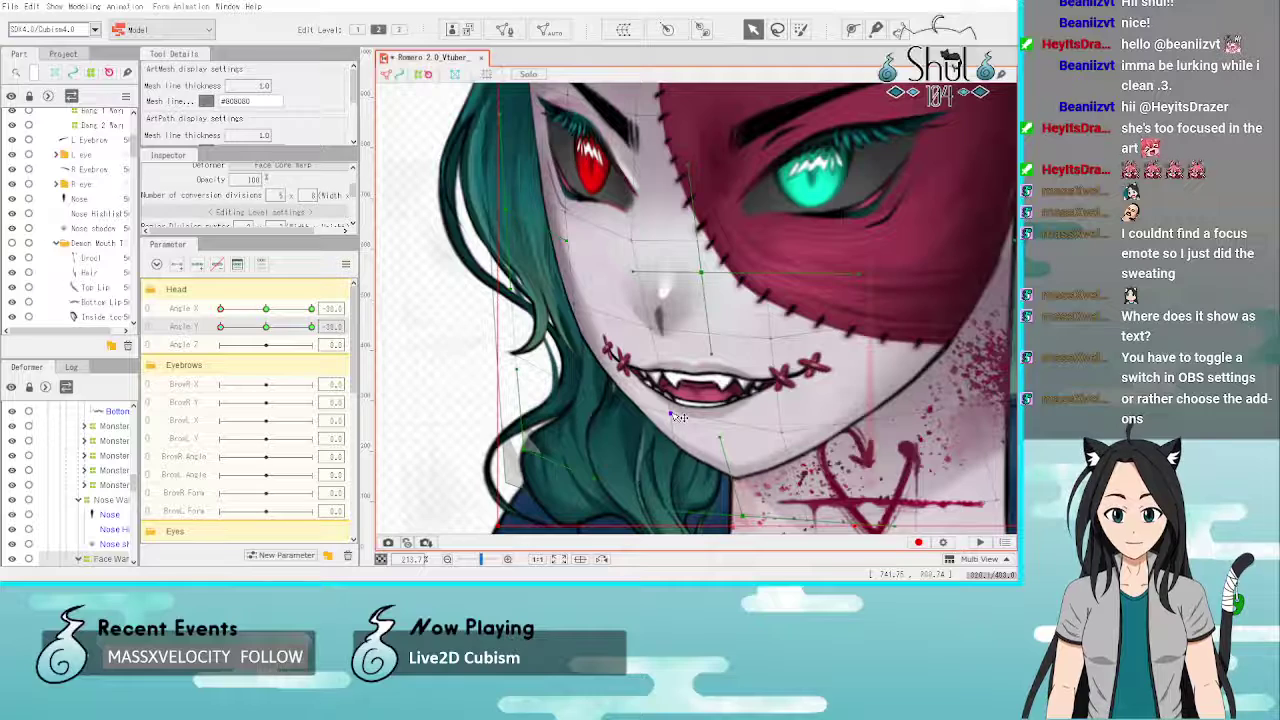
pyautogui.scroll(-4, 609, 417)
pyautogui.scroll(2, 591, 356)
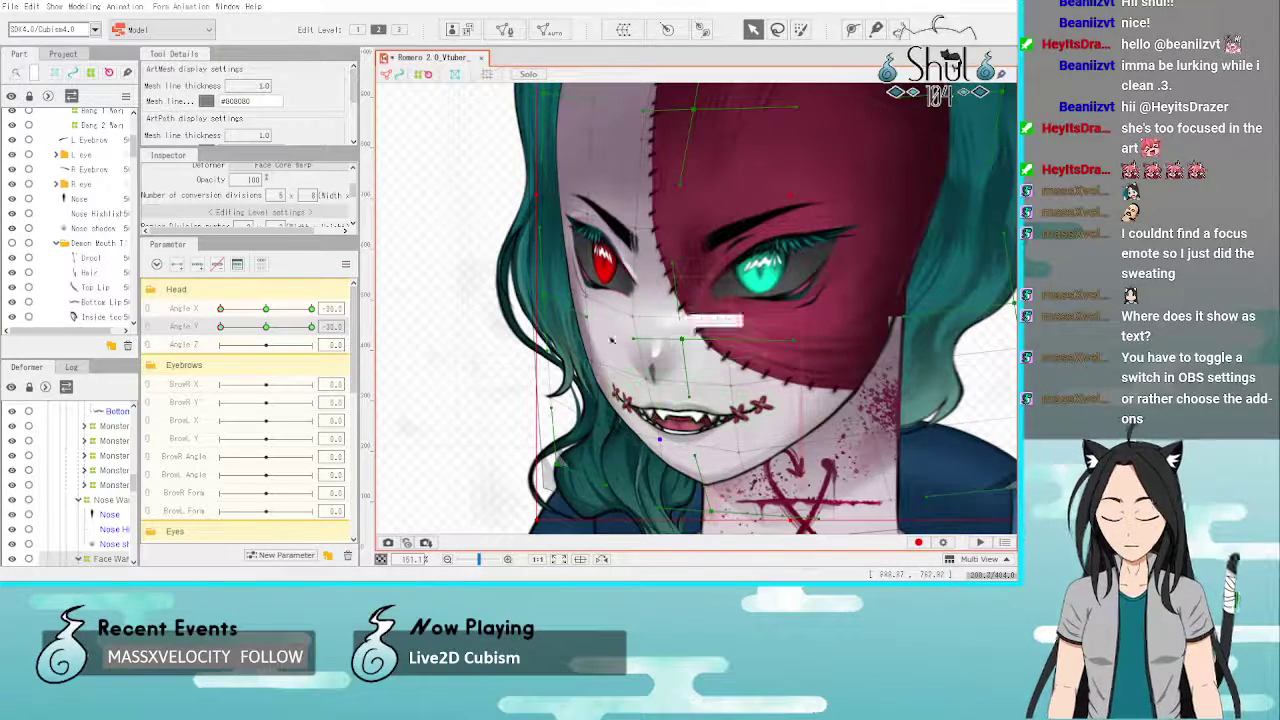
pyautogui.scroll(2, 590, 350)
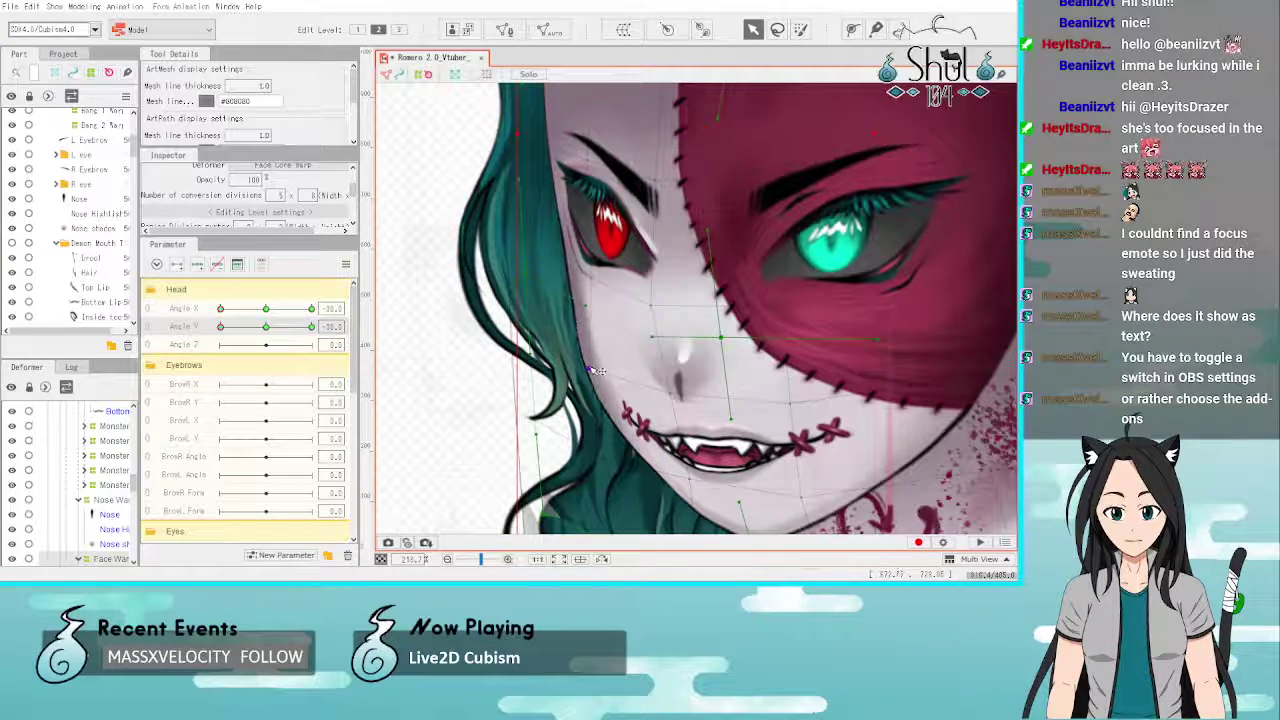
pyautogui.scroll(-3, 600, 372)
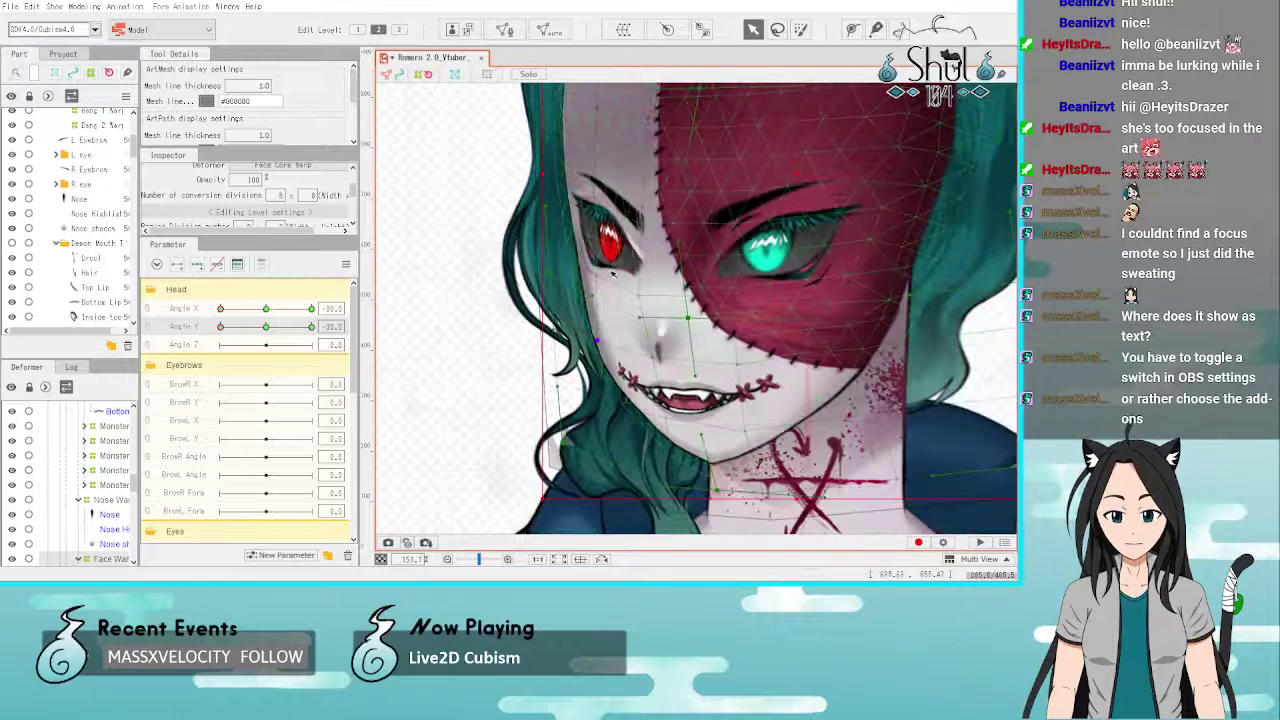
pyautogui.scroll(1, 752, 398)
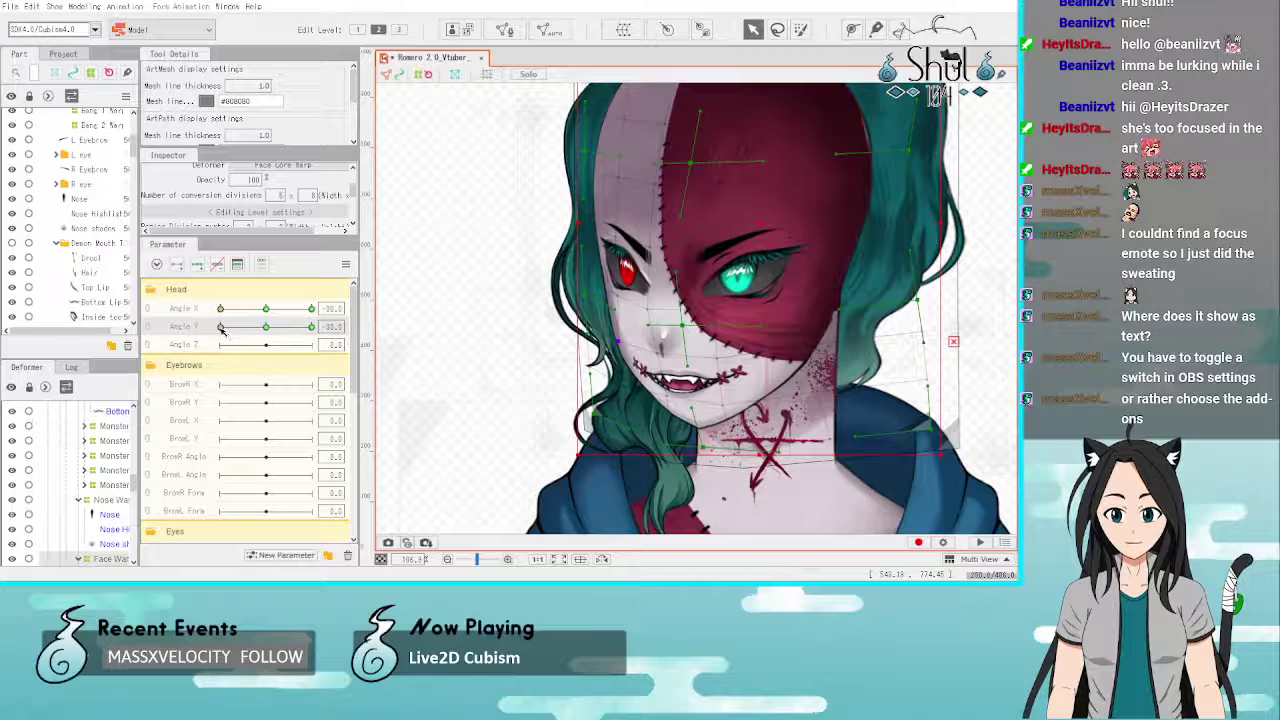
# Step: Link Angle X and Angle Y, pose the head at -30, 30, and reshape the chin, jaw and far cheek with Face Warp
pyautogui.click(148, 313)
pyautogui.click(222, 314)
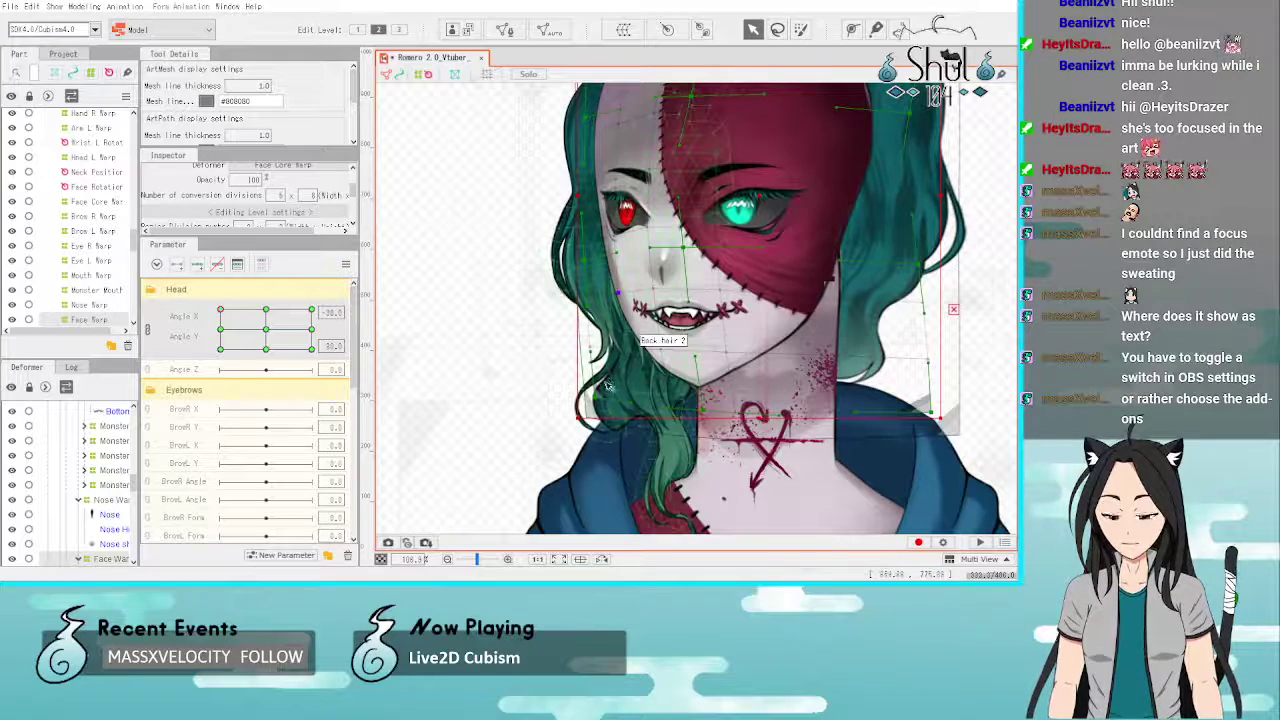
pyautogui.scroll(4, 663, 343)
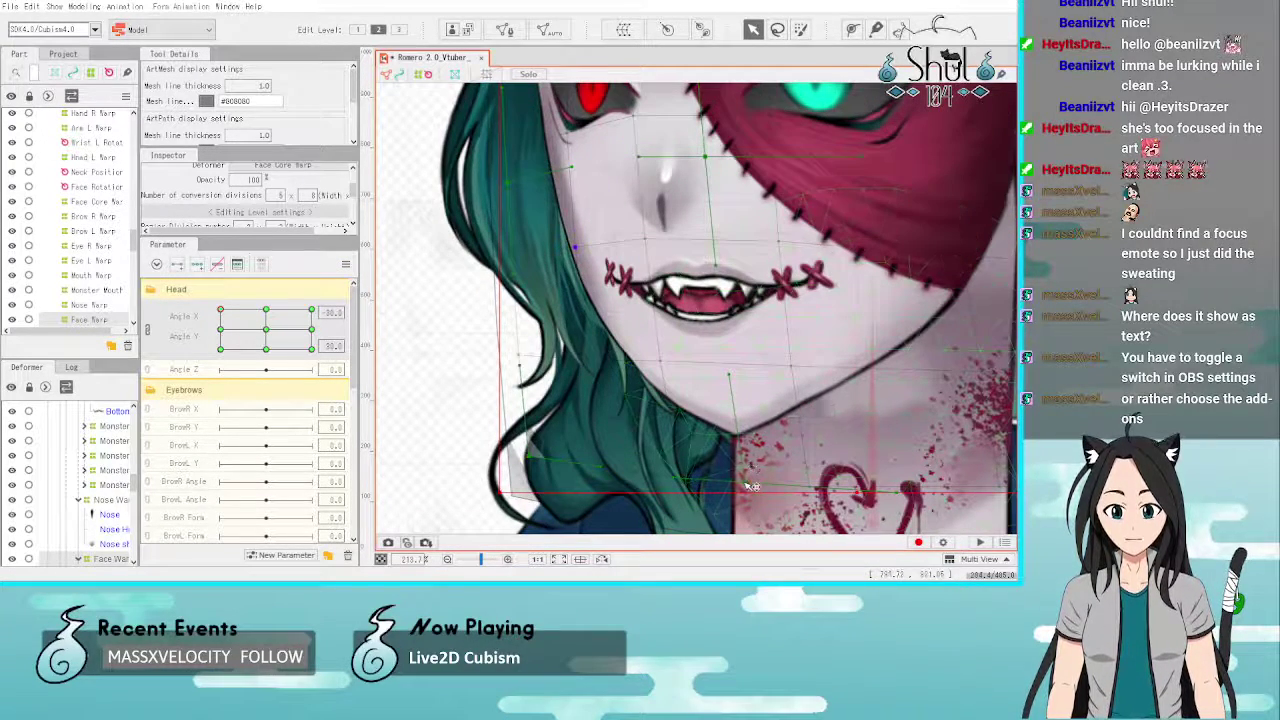
pyautogui.moveTo(746, 482); pyautogui.dragTo(727, 464)
pyautogui.hotkey('ctrl', 'z')
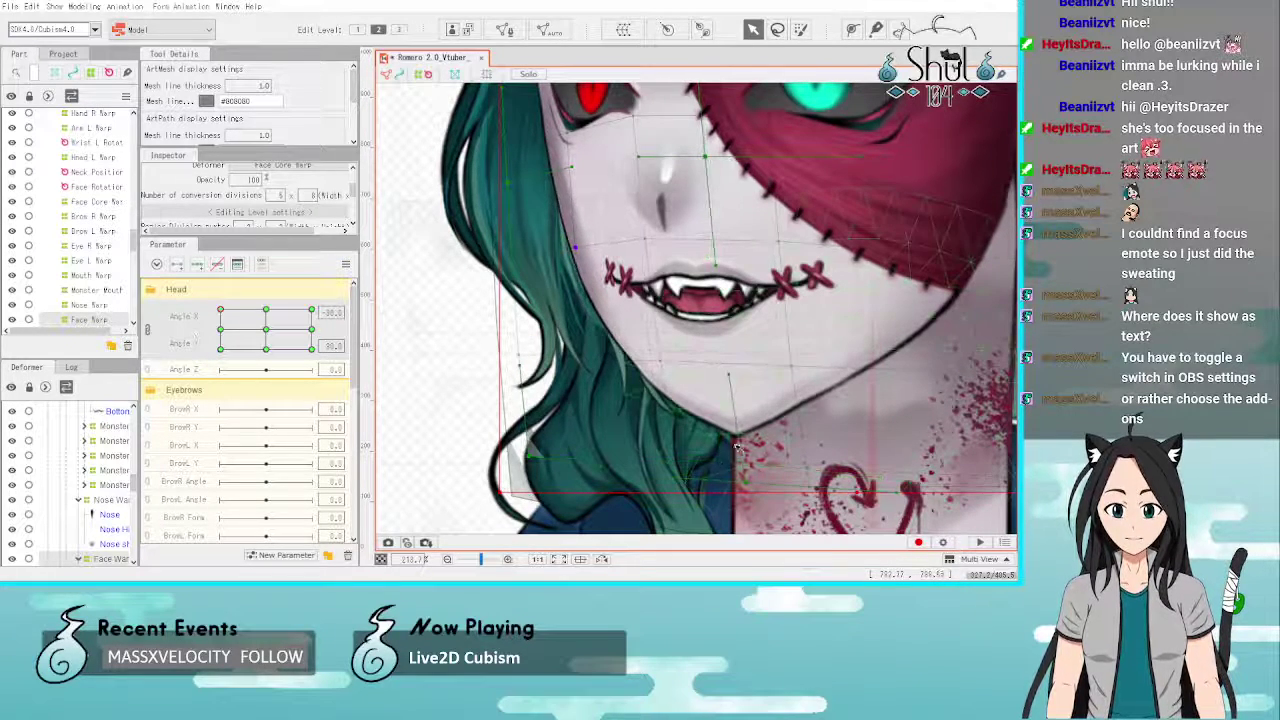
pyautogui.click(787, 484)
pyautogui.moveTo(661, 362)
pyautogui.mouseDown()
pyautogui.moveTo(640, 332)
pyautogui.moveTo(638, 343)
pyautogui.moveTo(568, 337)
pyautogui.mouseUp()
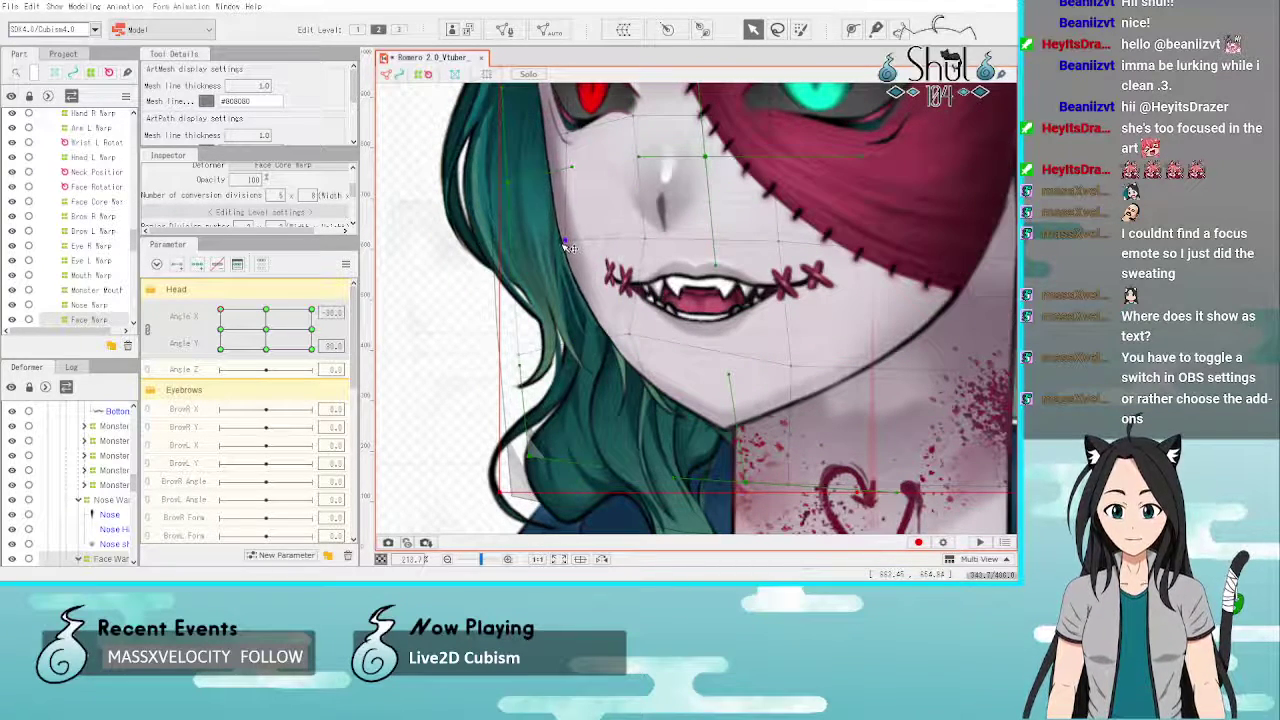
# Step: Refine the Face Warp grid point below the far eye at Angle X -30, Angle Y 30
pyautogui.scroll(-5, 740, 320)
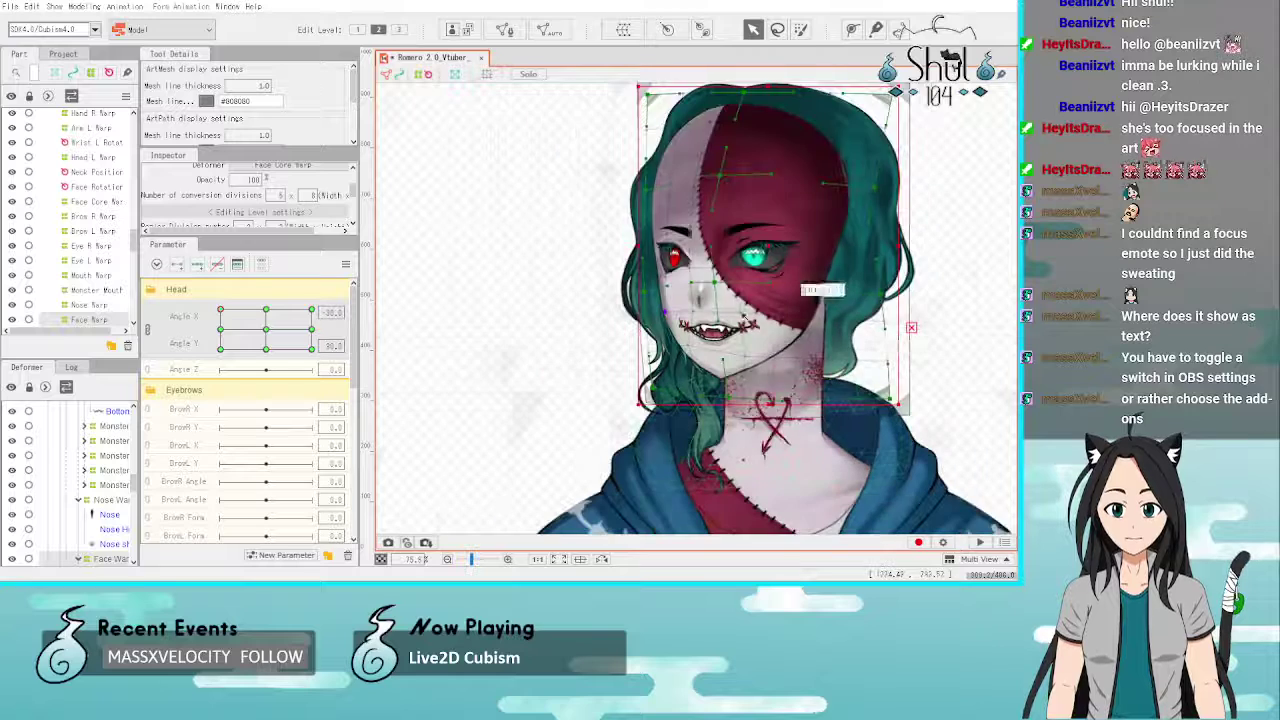
pyautogui.scroll(3, 698, 292)
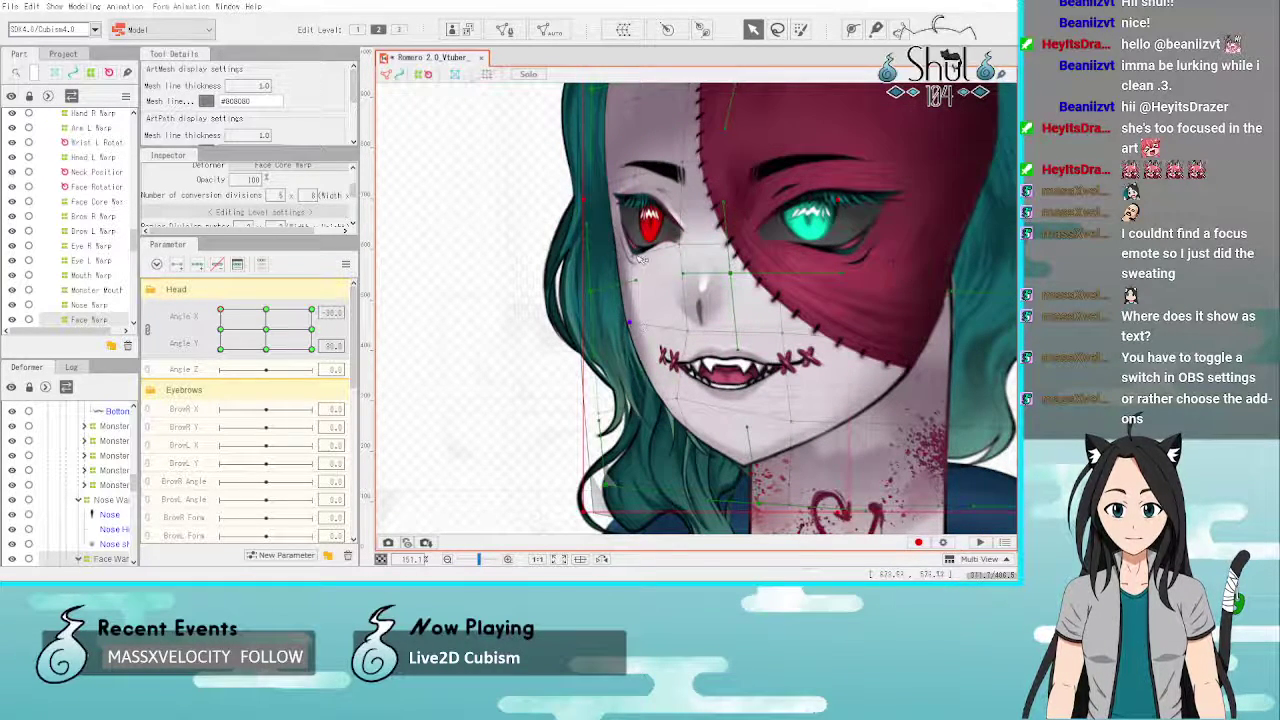
pyautogui.scroll(-3, 622, 248)
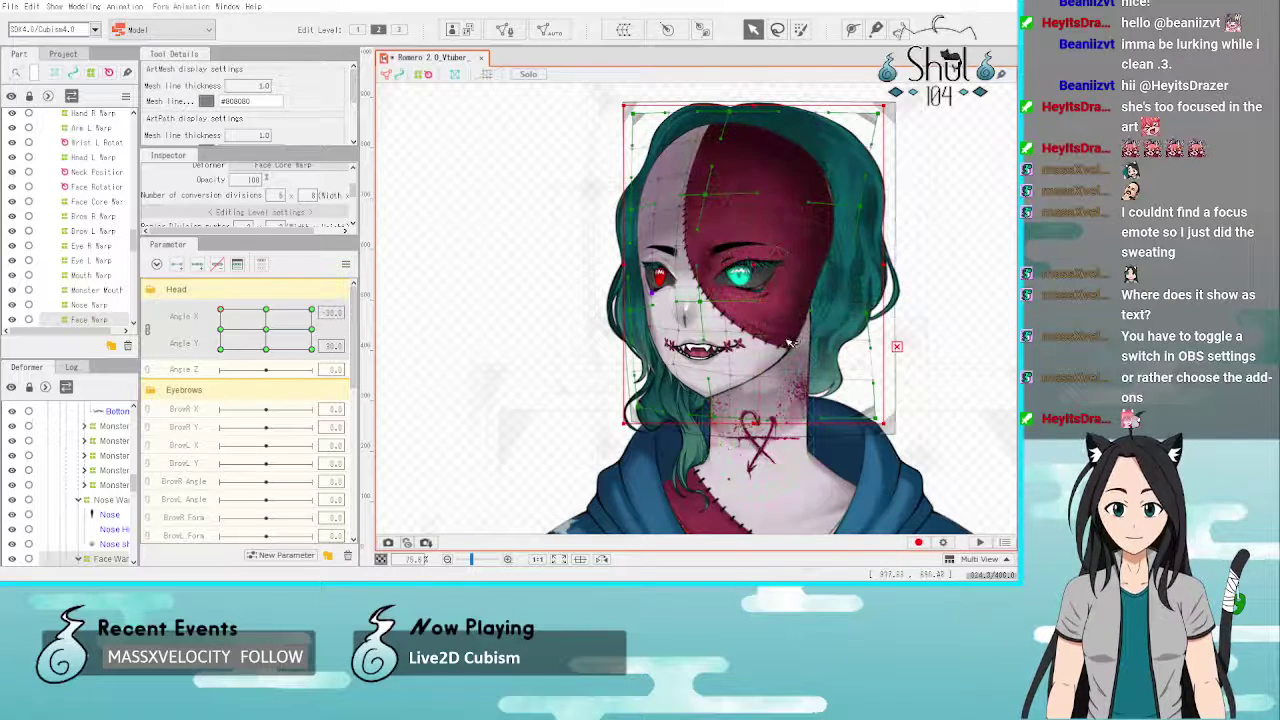
pyautogui.scroll(2, 790, 342)
pyautogui.scroll(2, 690, 458)
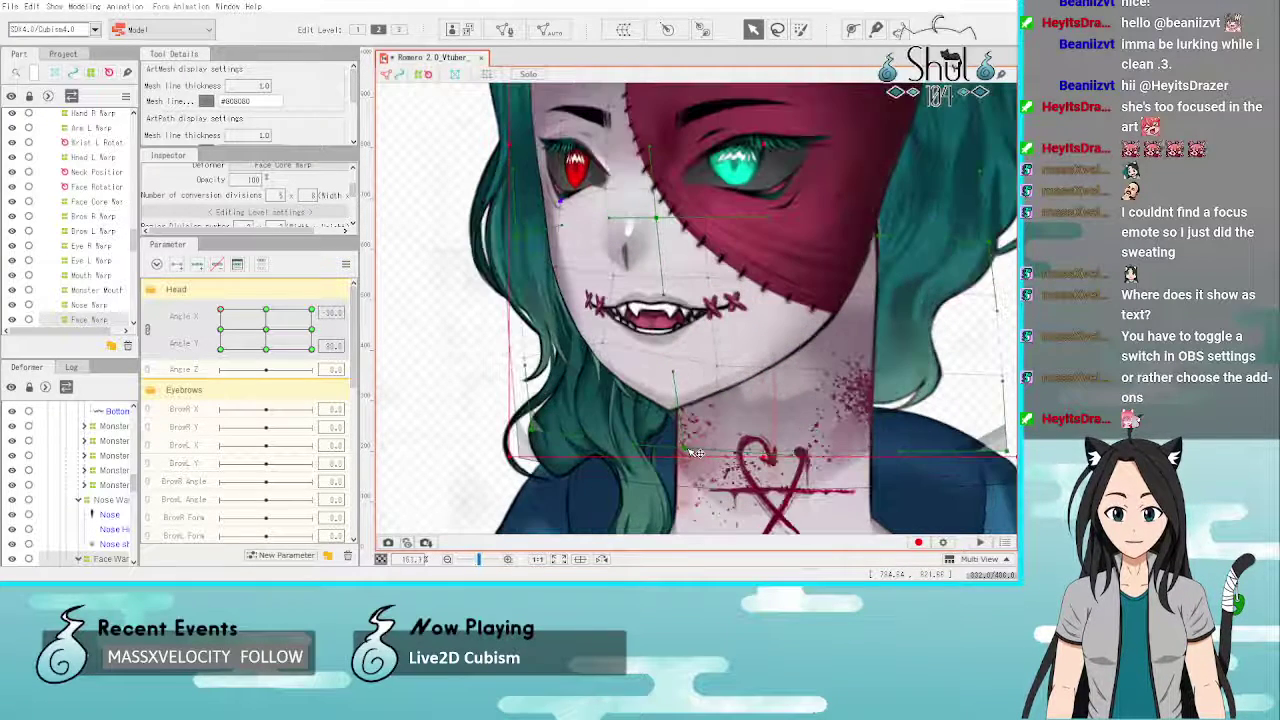
pyautogui.scroll(-4, 692, 444)
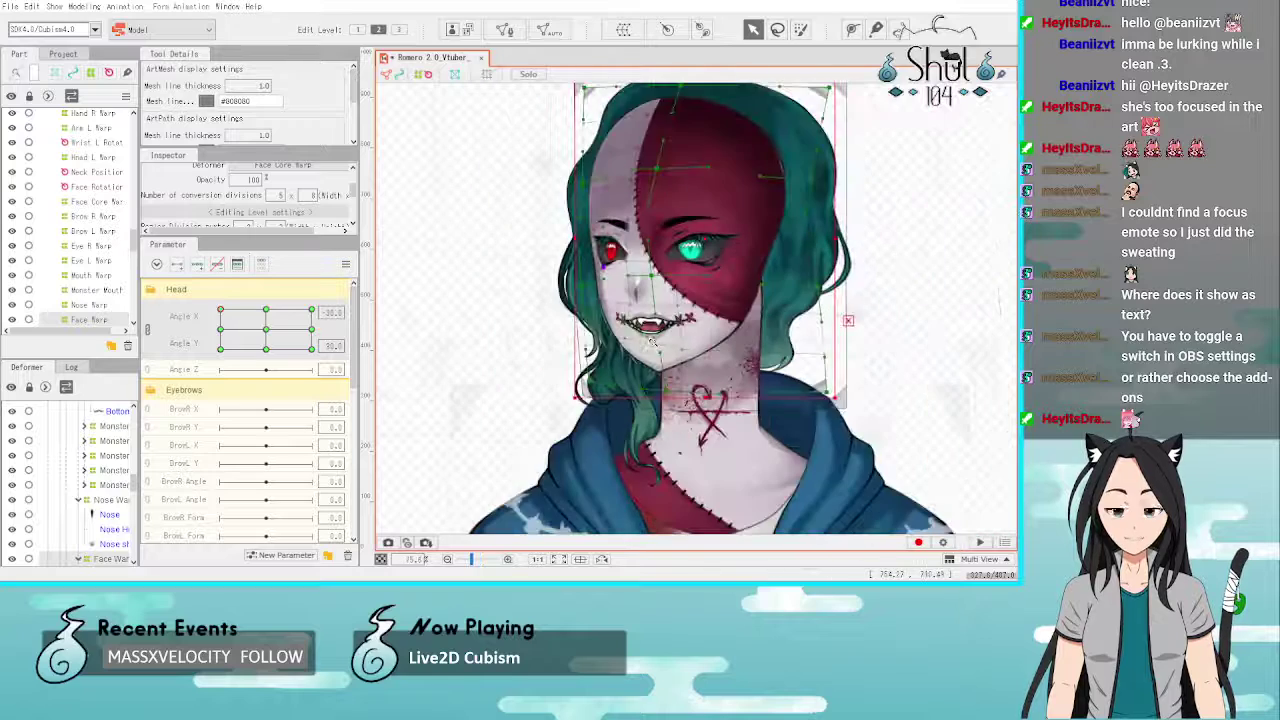
# Step: Pose the head at Angle X 30, Angle Y -30 and nudge the Face Warp points at the far cheek and below the far eye
pyautogui.moveTo(219, 309); pyautogui.dragTo(391, 491)
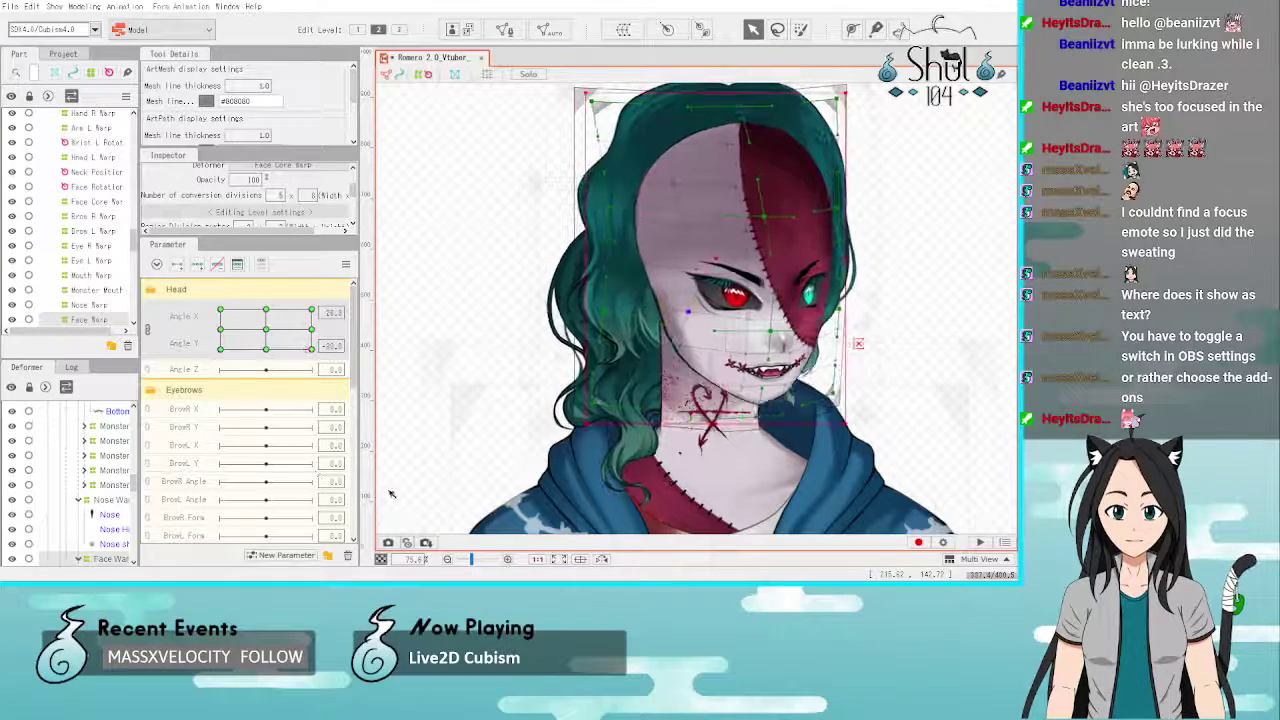
pyautogui.scroll(4, 832, 388)
pyautogui.scroll(2, 780, 398)
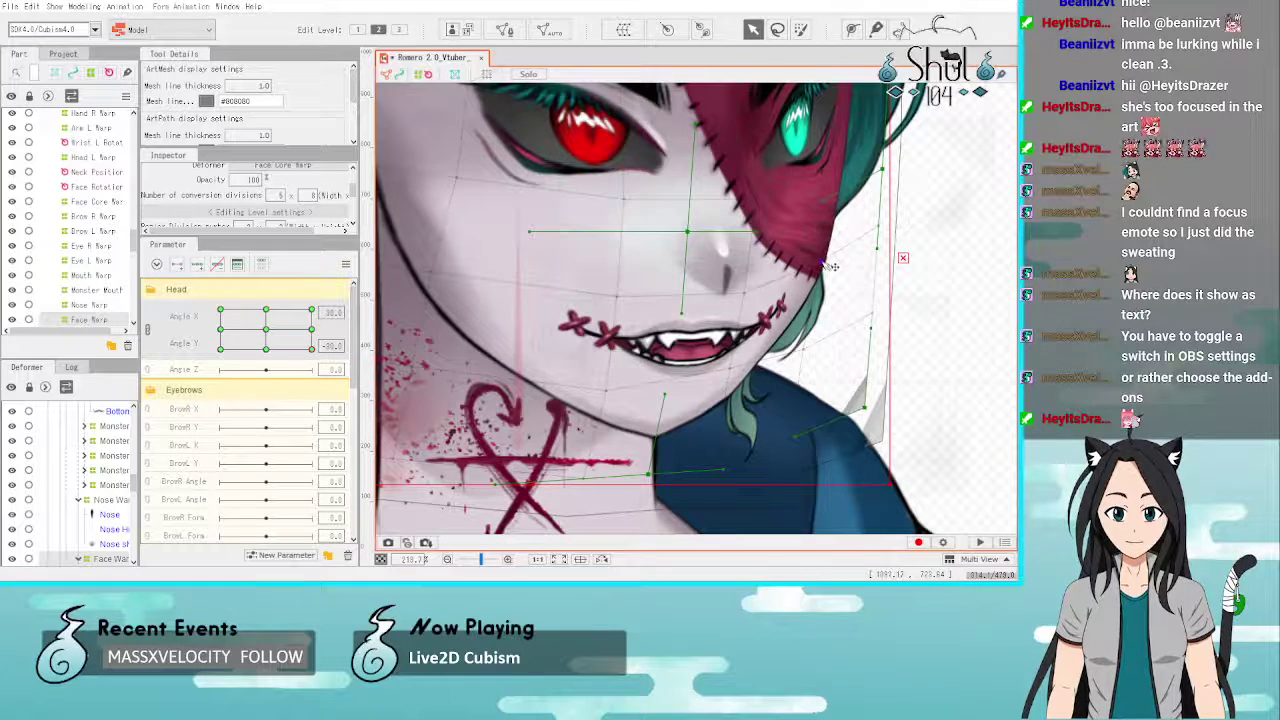
pyautogui.scroll(-2, 836, 260)
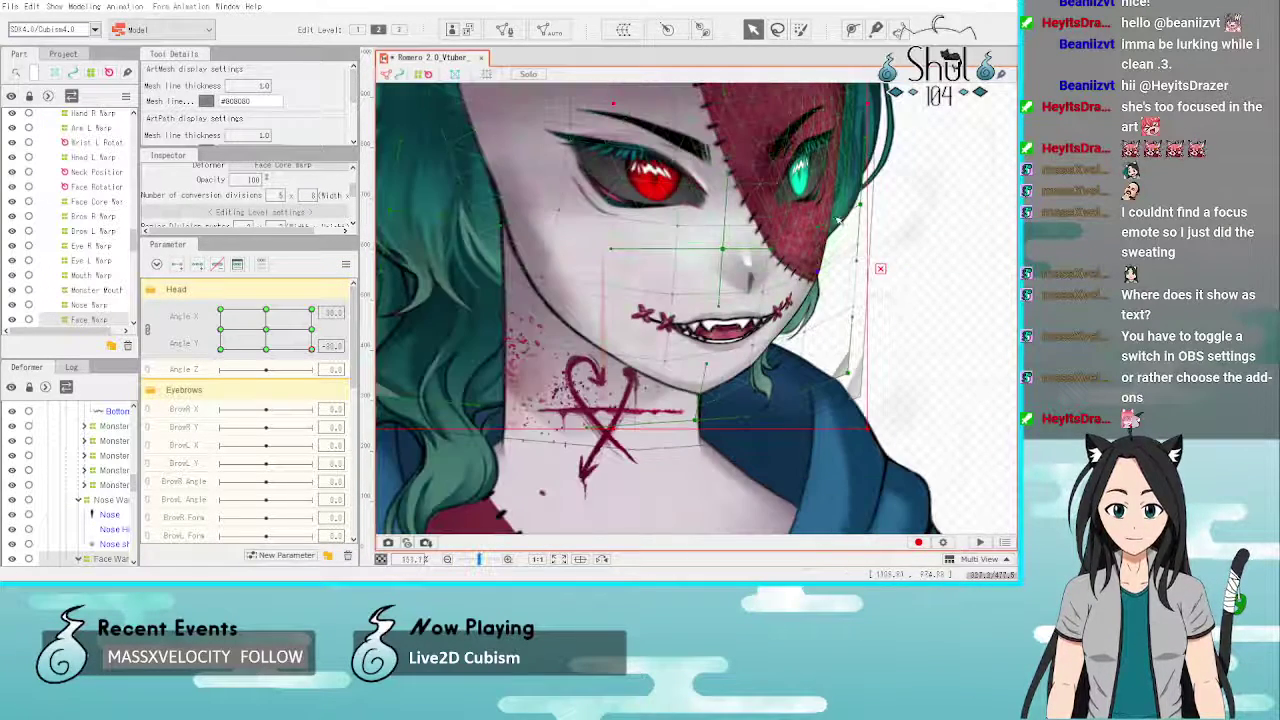
pyautogui.scroll(2, 852, 208)
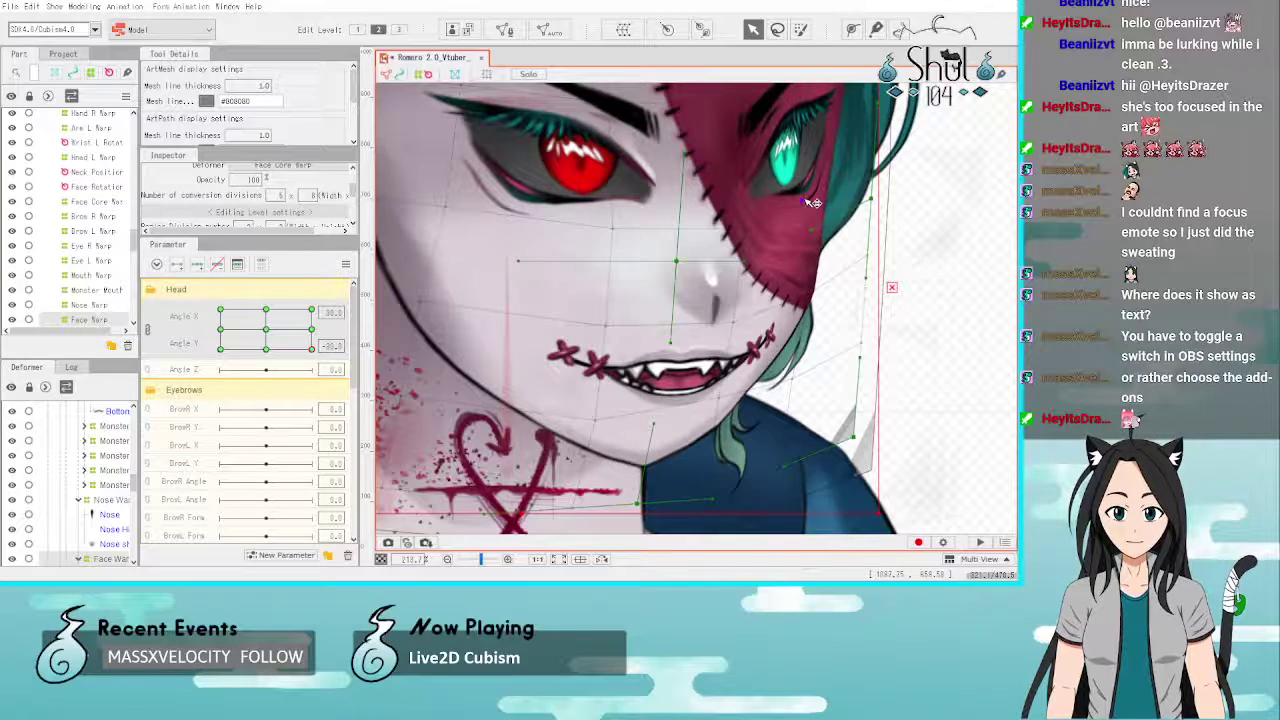
pyautogui.scroll(-3, 813, 201)
pyautogui.scroll(-2, 795, 370)
pyautogui.scroll(3, 864, 350)
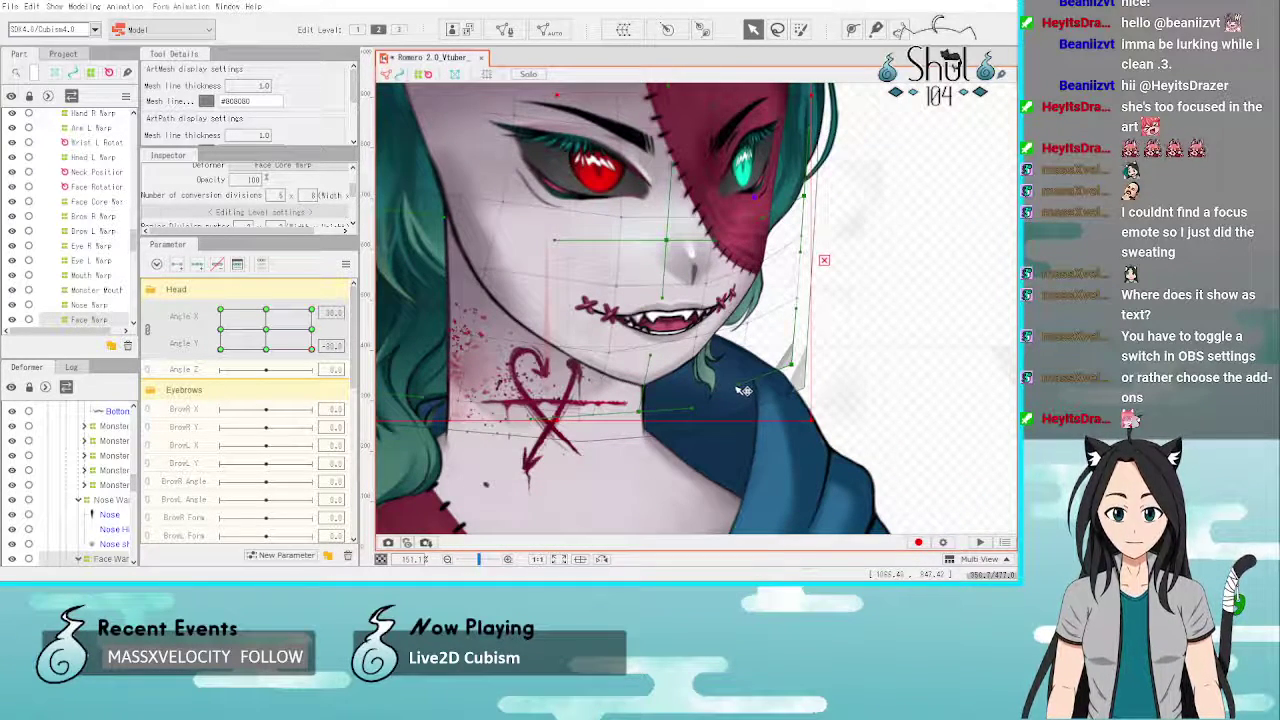
# Step: Nudge the Face Warp control handle beneath the chin at Angle X 30, Angle Y -30
pyautogui.moveTo(692, 408); pyautogui.dragTo(686, 402)
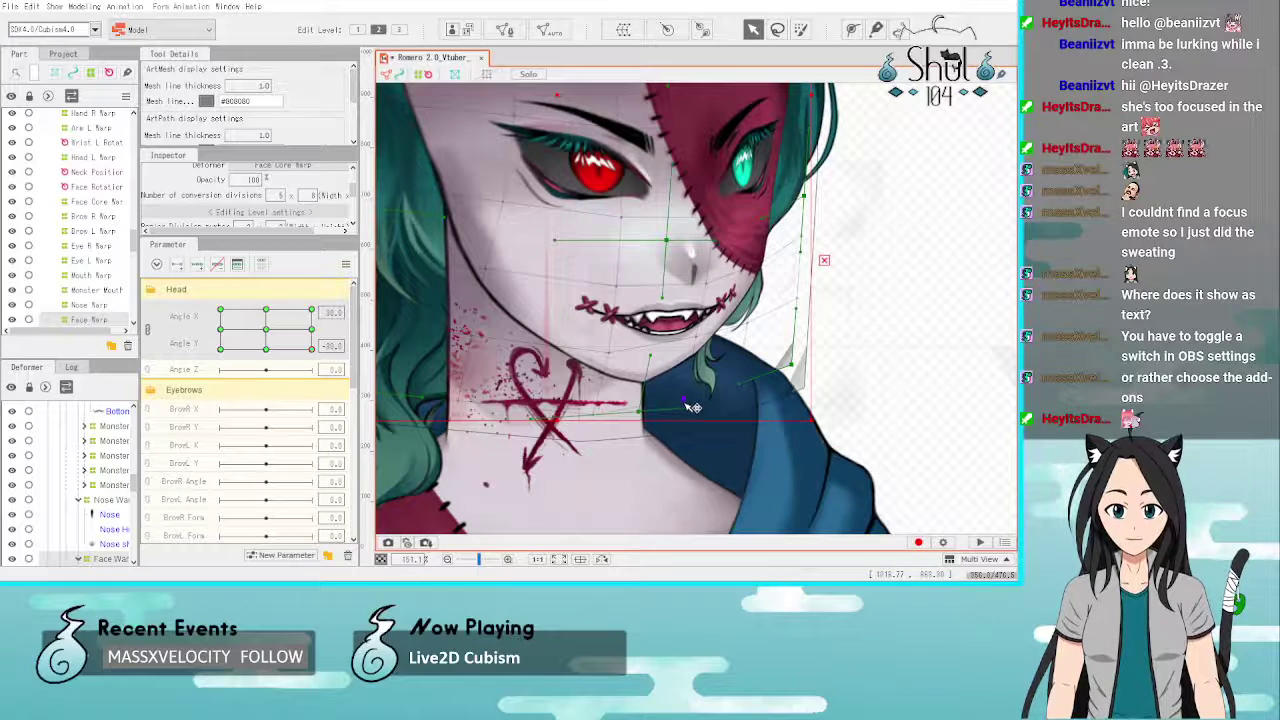
pyautogui.scroll(-3, 695, 405)
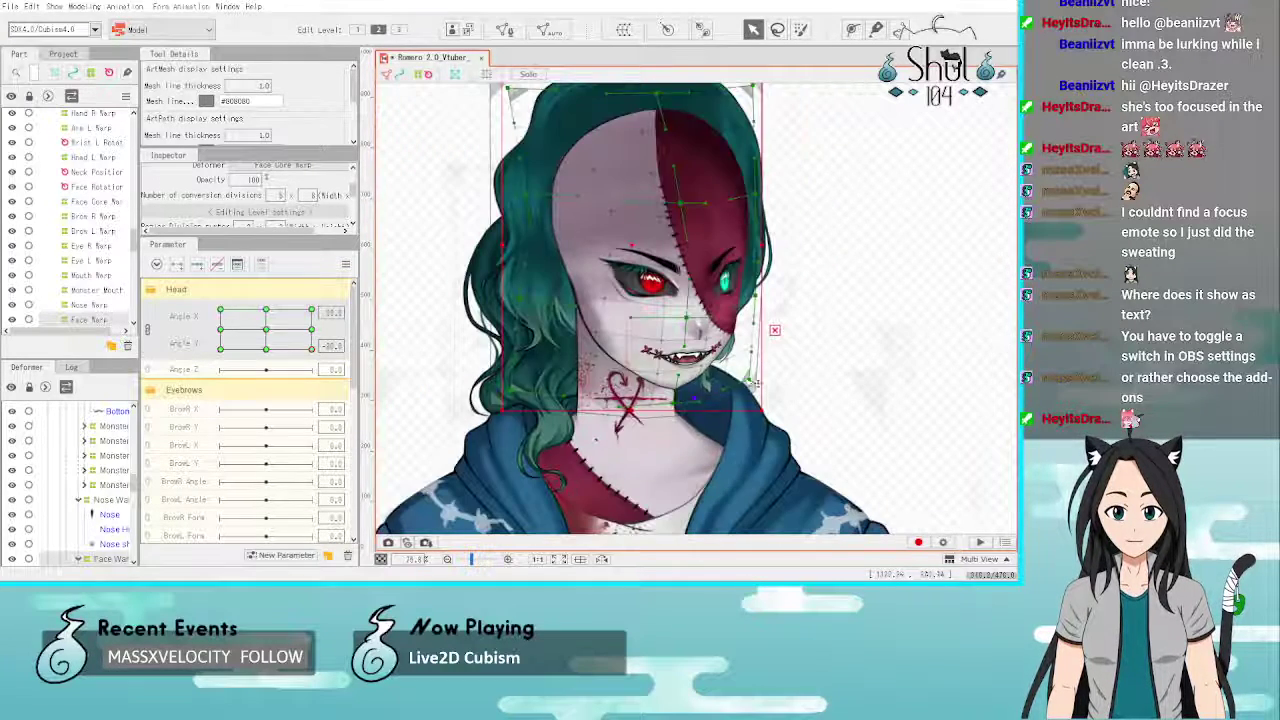
# Step: Pose the head at Angle X -30, Angle Y -30 and shift the Face Warp point beside the near jaw slightly outward
pyautogui.moveTo(313, 349); pyautogui.dragTo(203, 401)
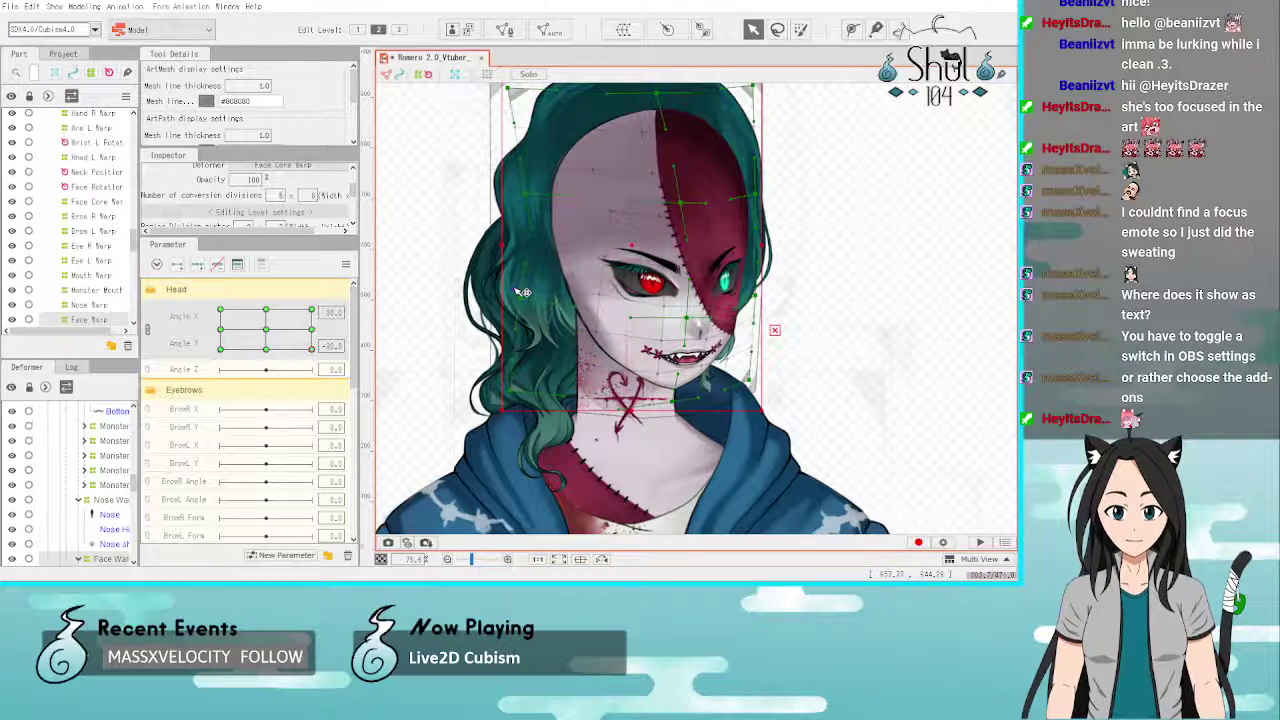
pyautogui.click(221, 349)
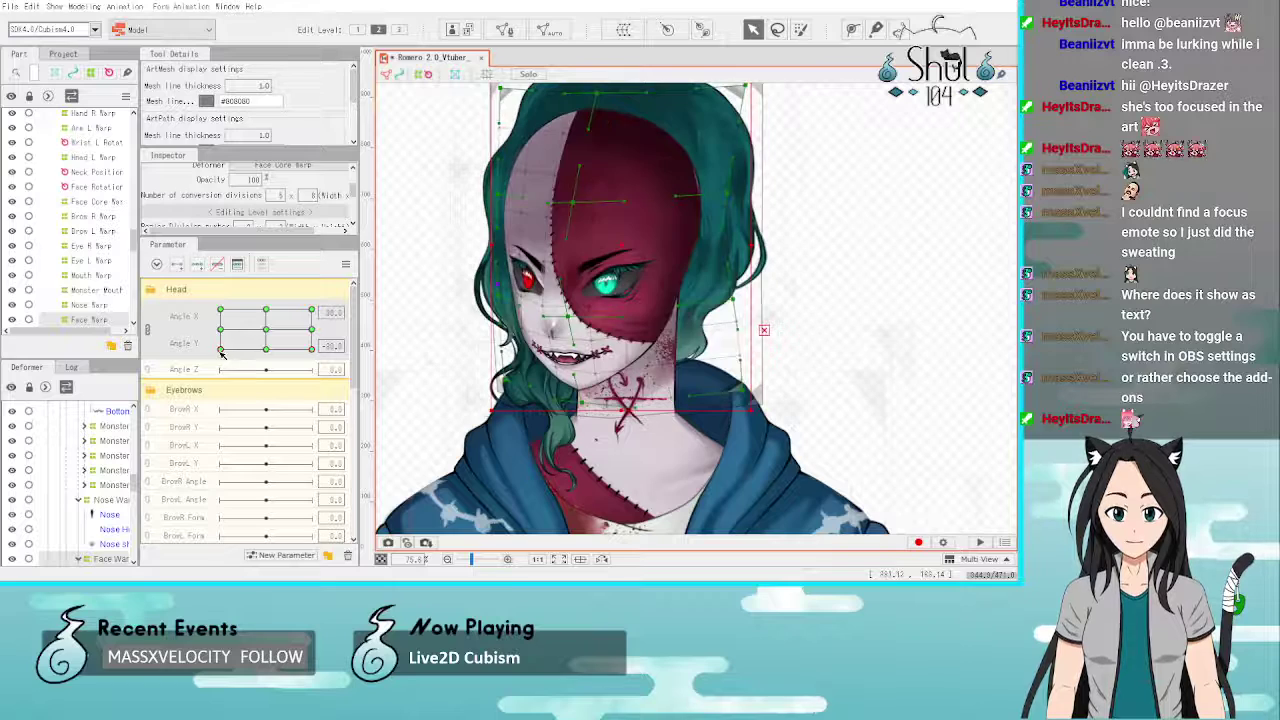
pyautogui.moveTo(735, 299); pyautogui.dragTo(743, 298)
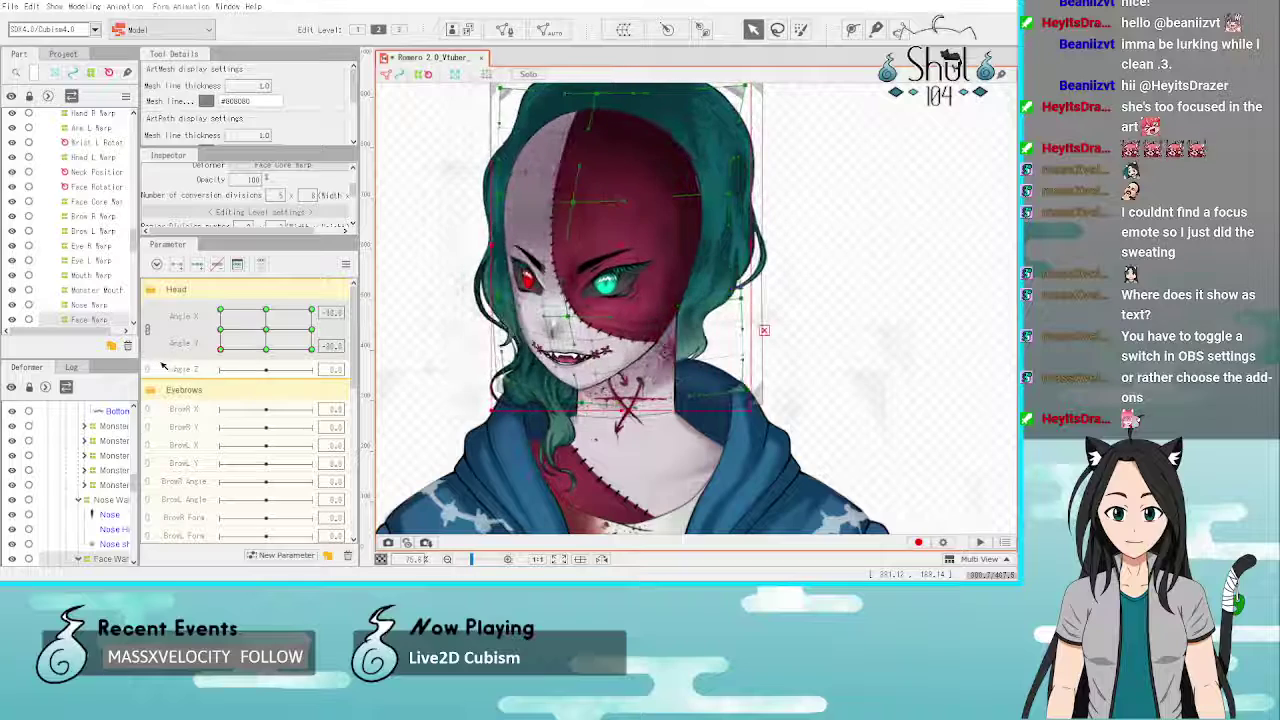
# Step: Pose the head at Angle X 30, Angle Y 30 and reshape the far jaw and cheek with the Face Warp grid points
pyautogui.moveTo(162, 365); pyautogui.dragTo(369, 395)
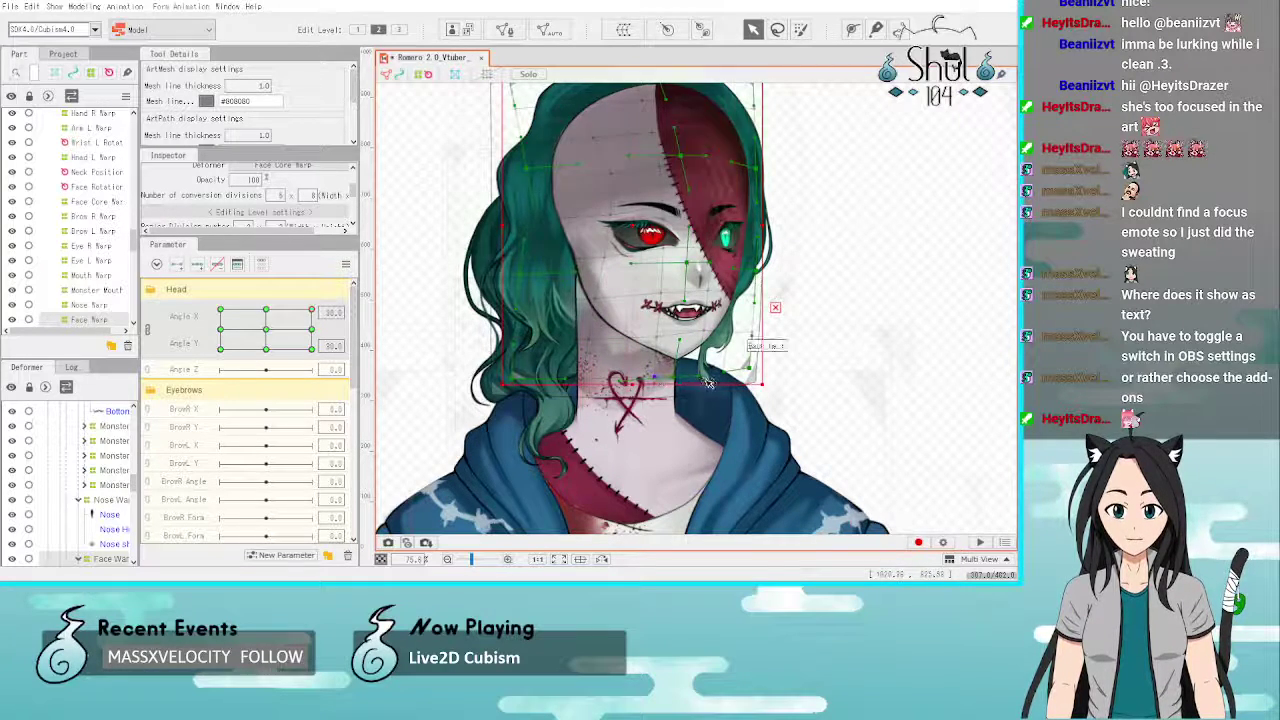
pyautogui.scroll(3, 710, 378)
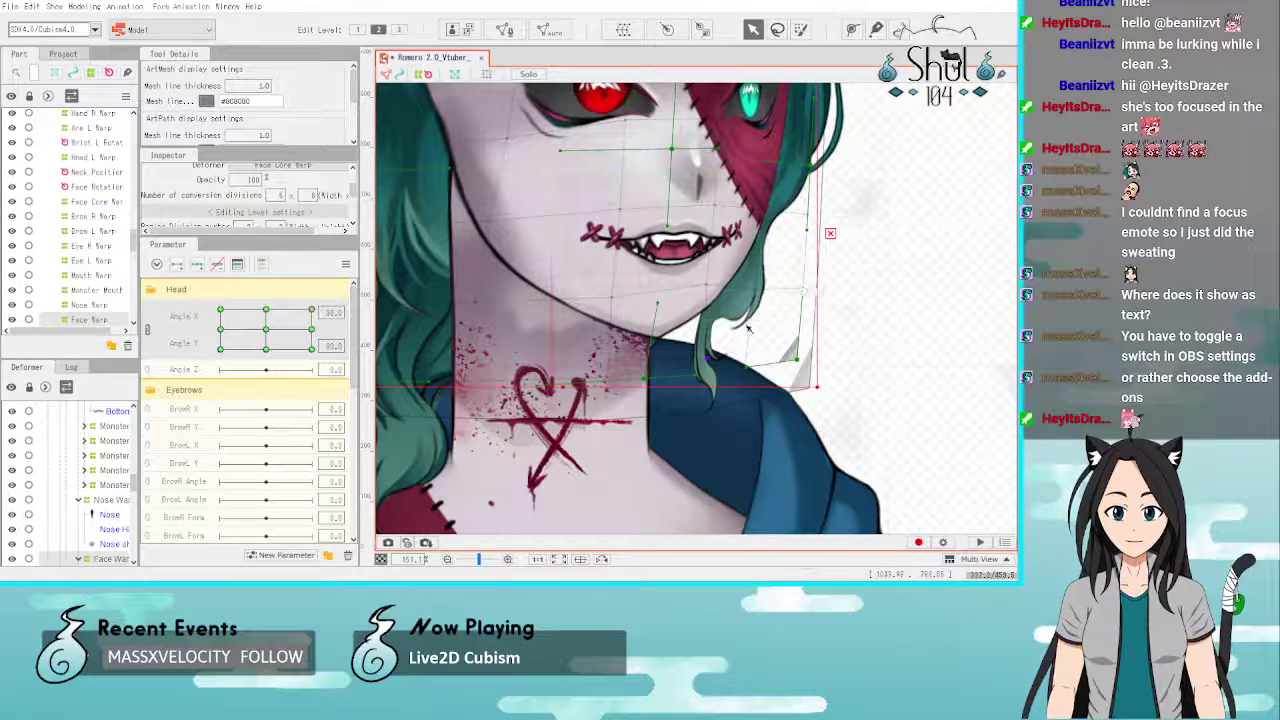
pyautogui.moveTo(748, 368); pyautogui.dragTo(750, 364)
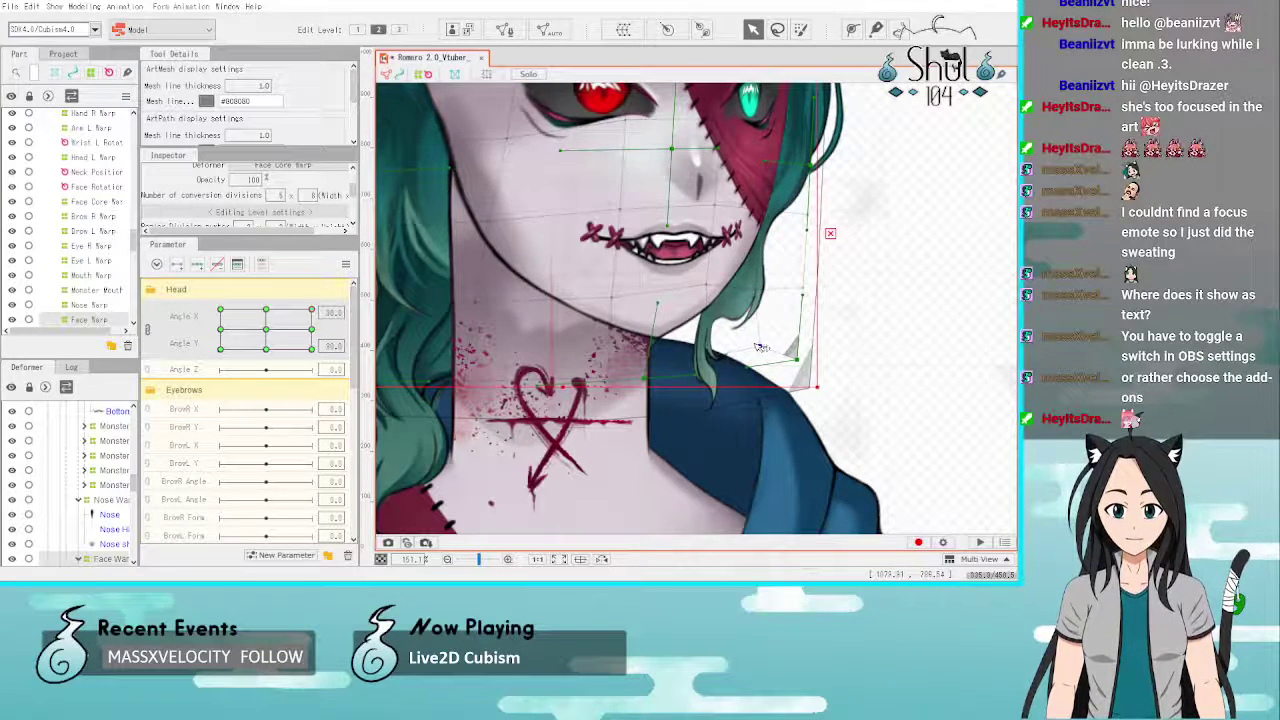
pyautogui.moveTo(715, 283)
pyautogui.mouseDown()
pyautogui.moveTo(772, 281)
pyautogui.moveTo(707, 281)
pyautogui.mouseUp()
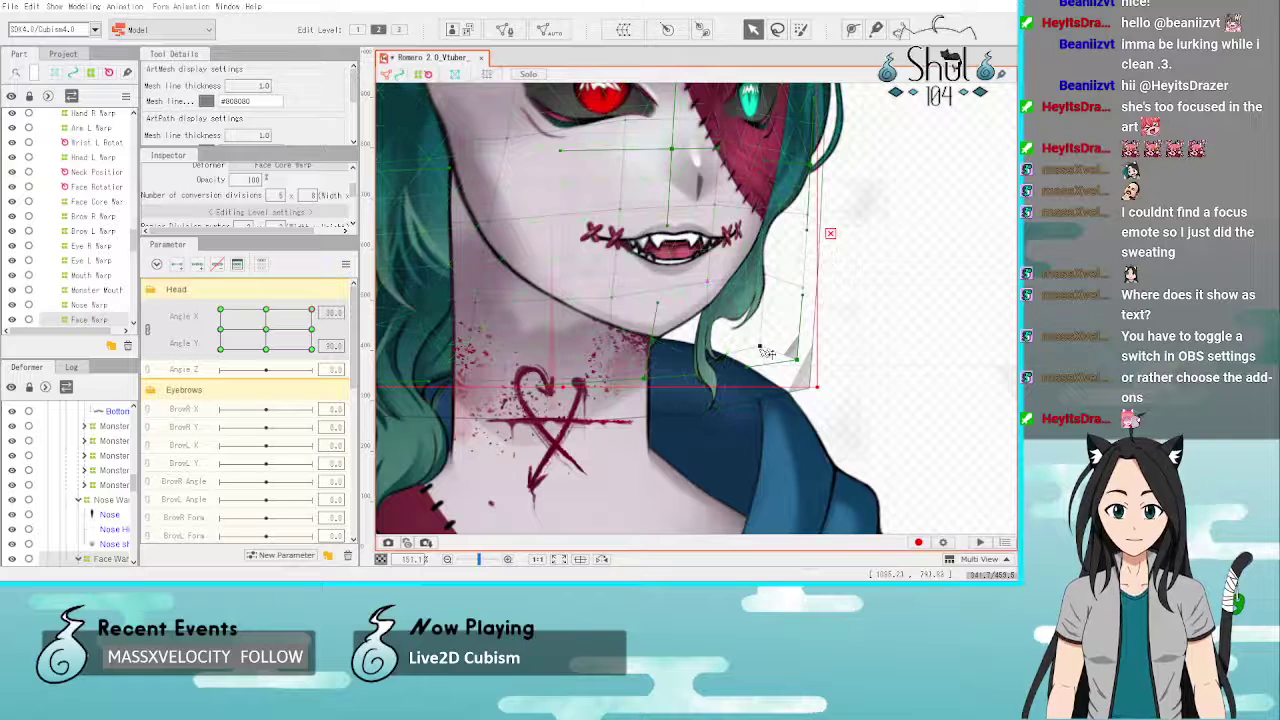
pyautogui.moveTo(762, 348)
pyautogui.mouseDown()
pyautogui.moveTo(783, 354)
pyautogui.moveTo(768, 358)
pyautogui.mouseUp()
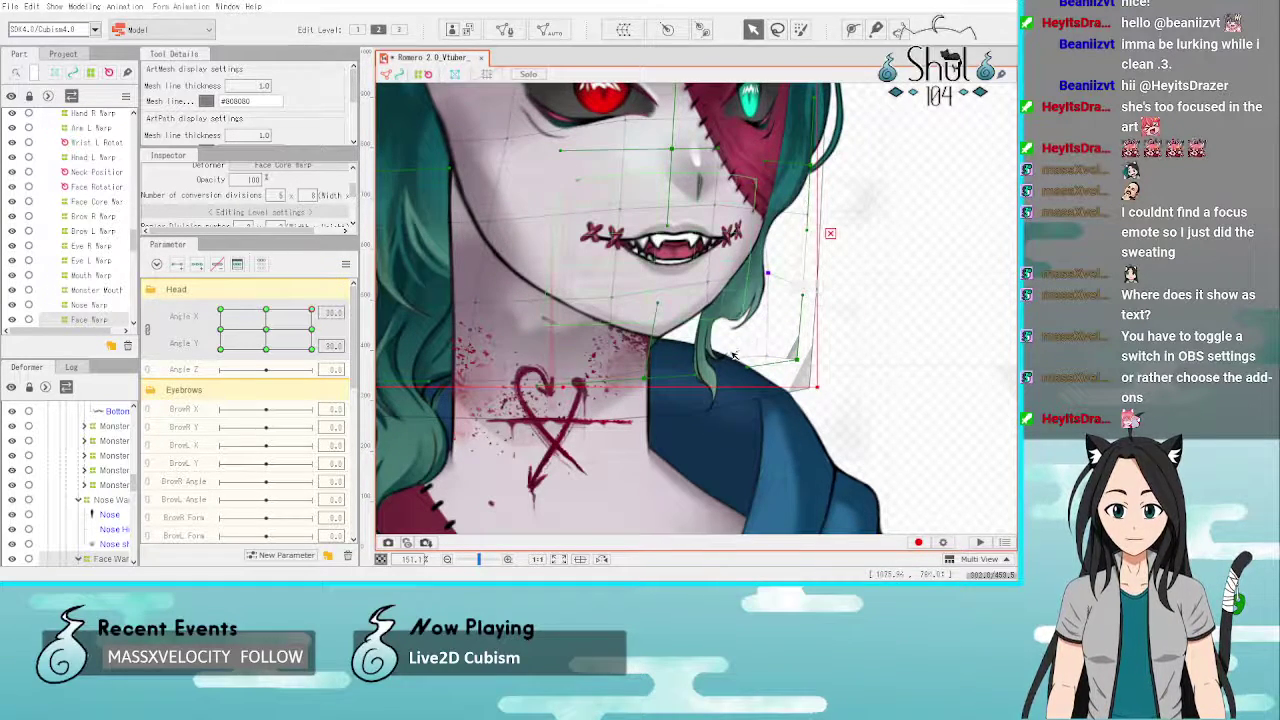
# Step: Refine the Face Warp points below the far eye and along the chin at Angle X 30, Angle Y 30
pyautogui.scroll(-5, 775, 280)
pyautogui.scroll(3, 742, 300)
pyautogui.scroll(3, 742, 300)
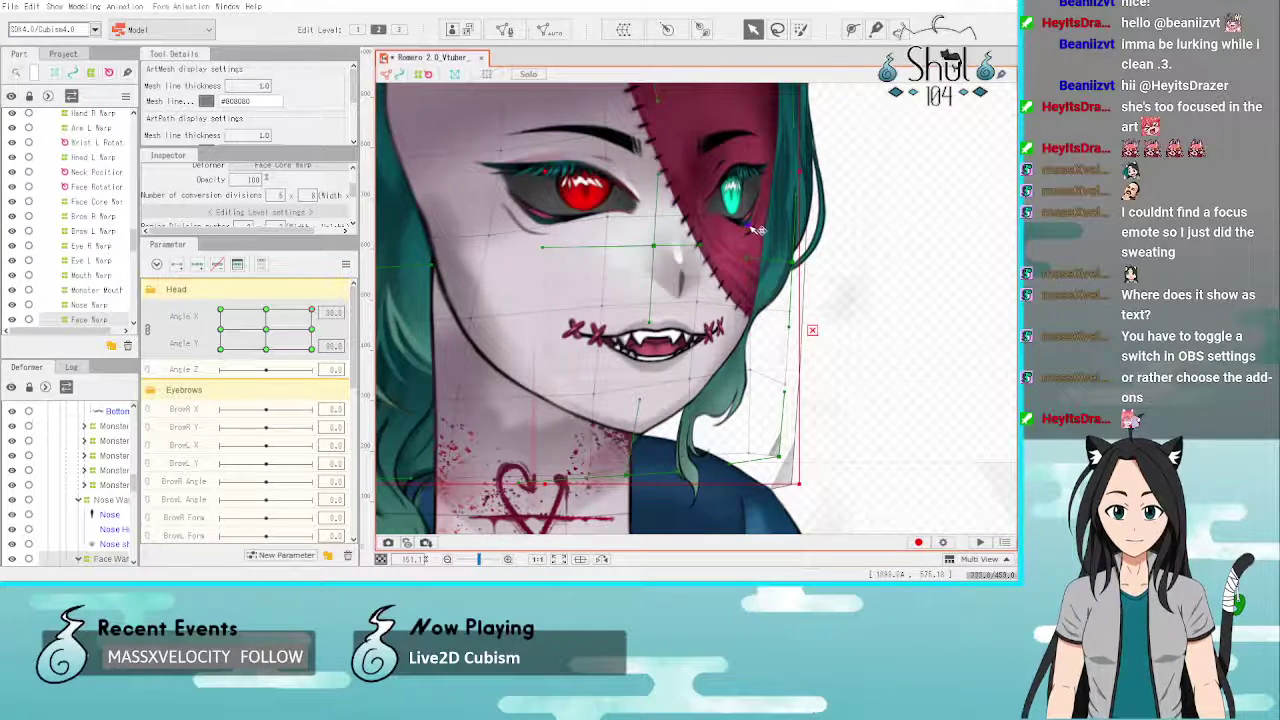
pyautogui.scroll(-3, 757, 249)
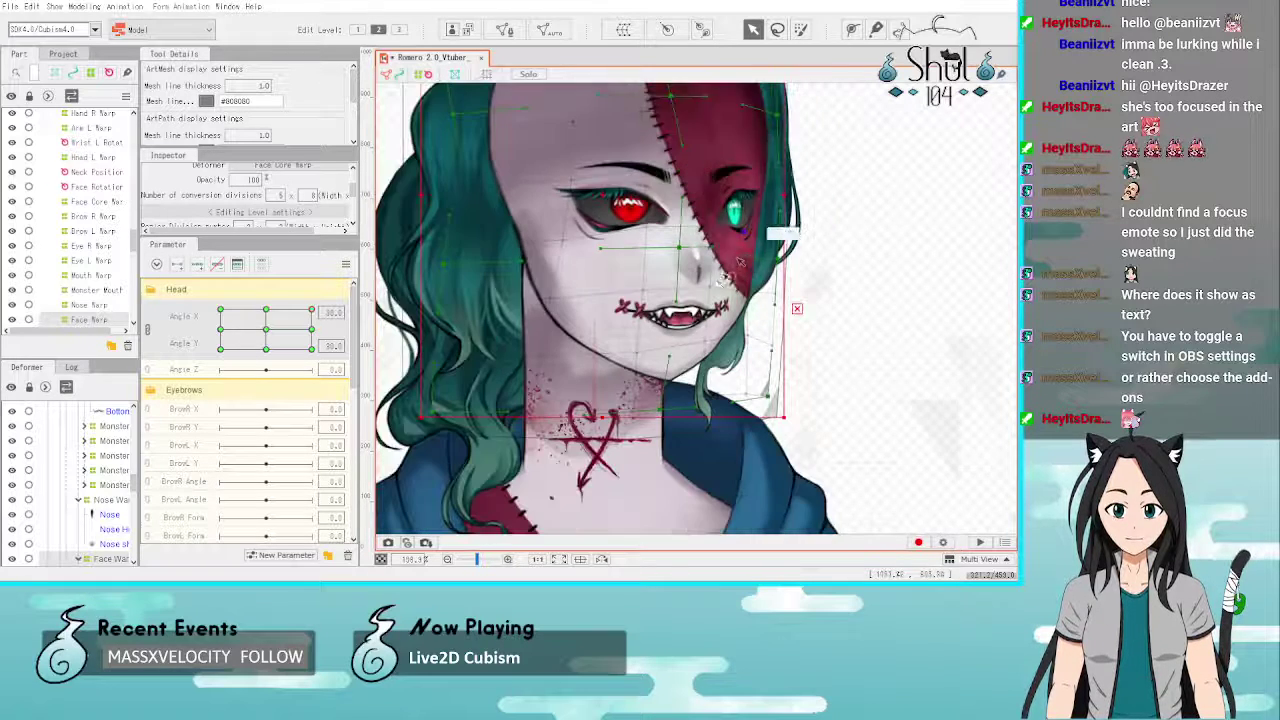
pyautogui.scroll(3, 731, 356)
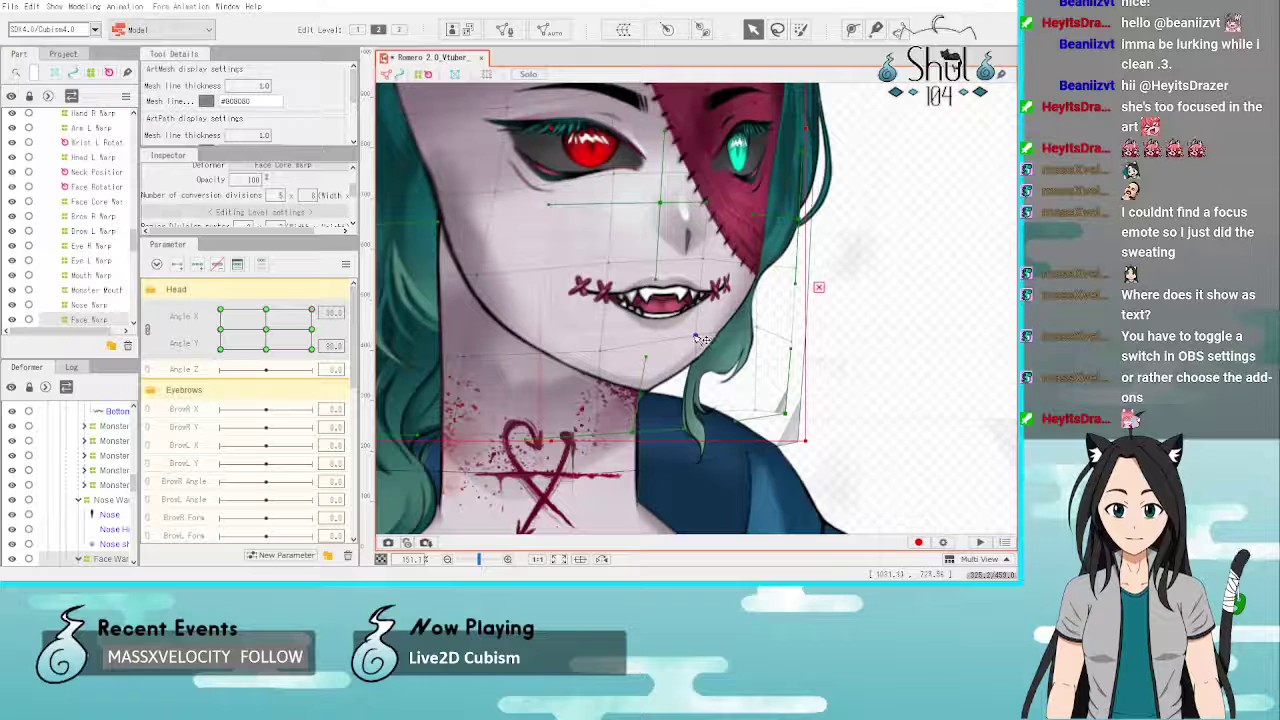
pyautogui.scroll(-4, 704, 340)
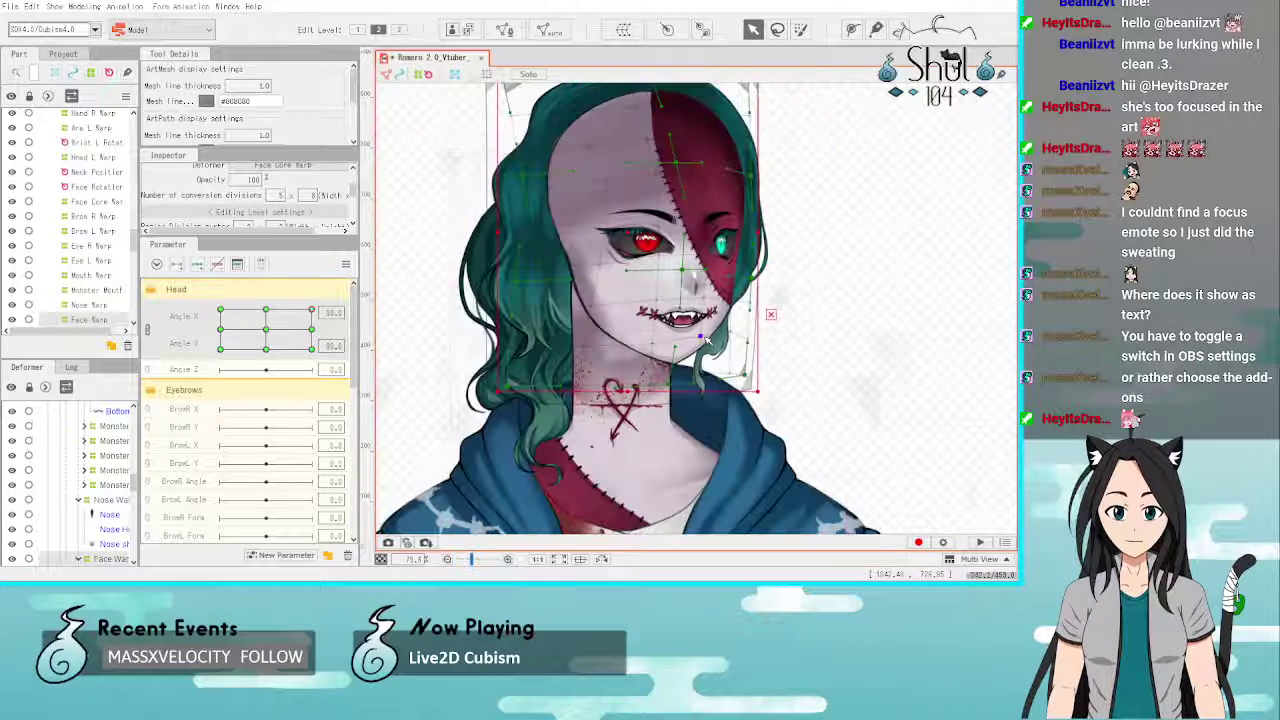
# Step: Add three-point keyforms on the linked Angle X and Angle Y parameters to the Head artmesh
pyautogui.click(311, 311)
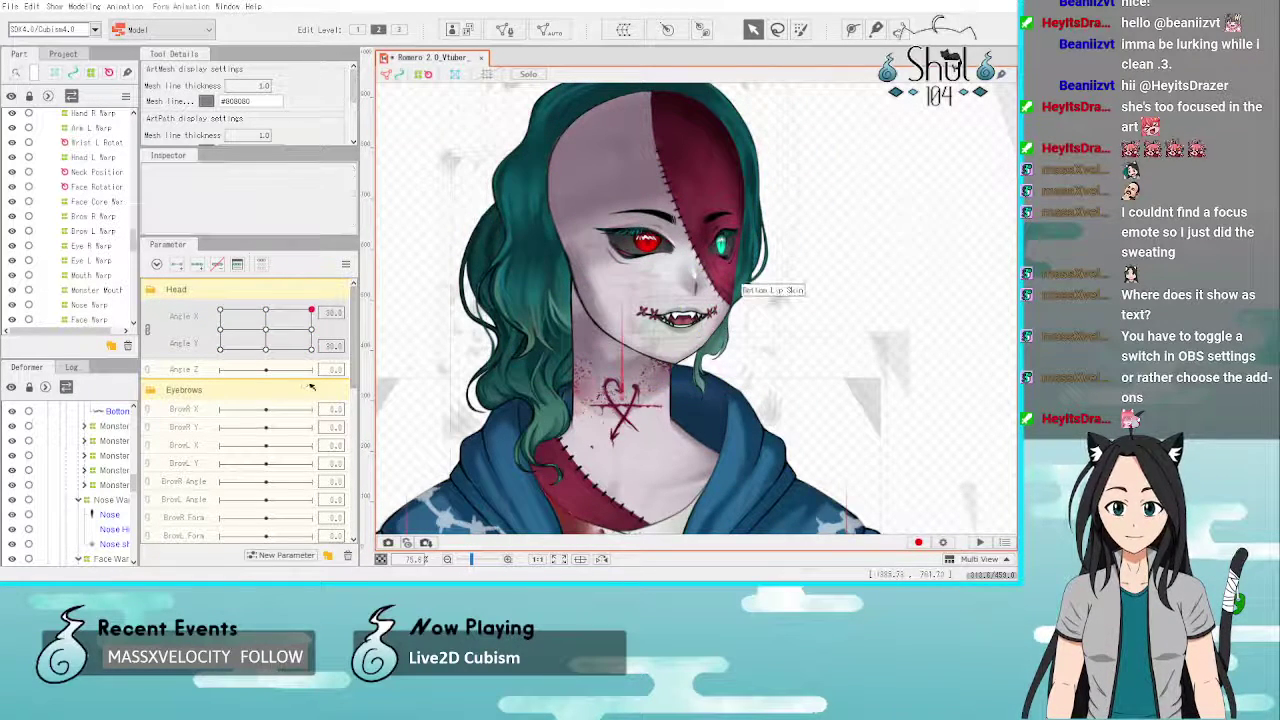
pyautogui.moveTo(311, 311); pyautogui.dragTo(358, 234)
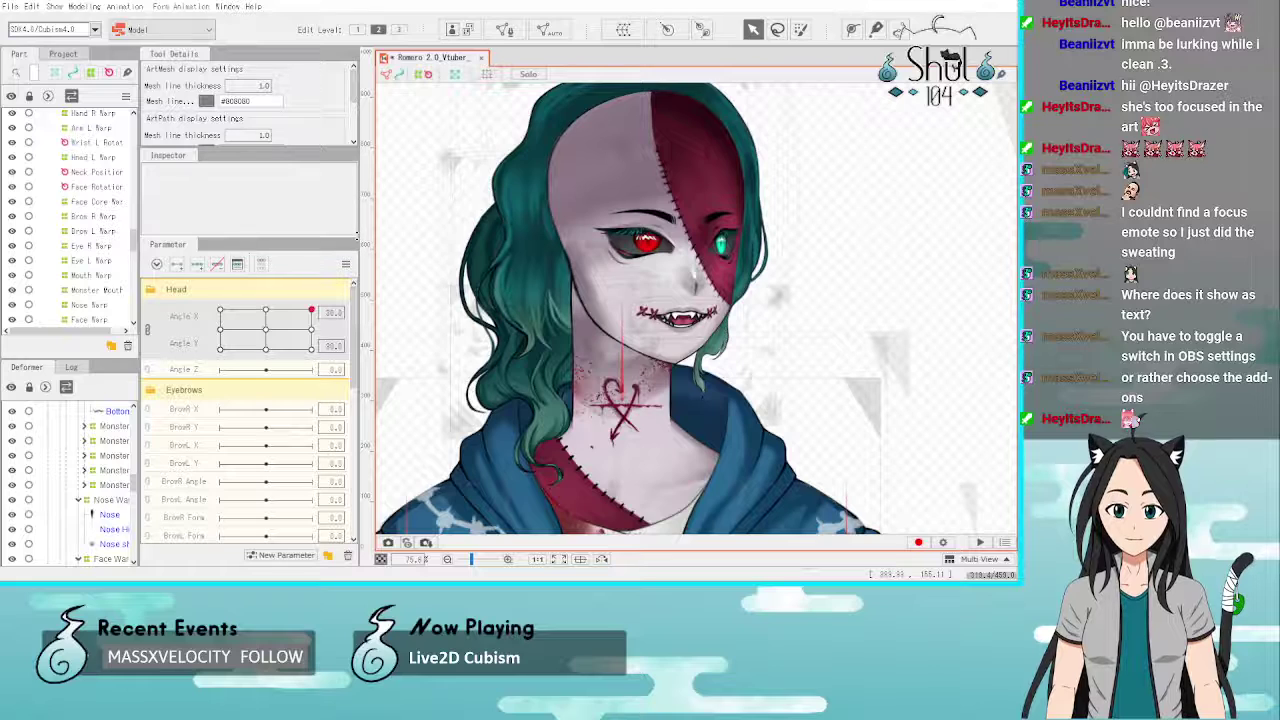
pyautogui.click(697, 354)
pyautogui.scroll(5, 708, 356)
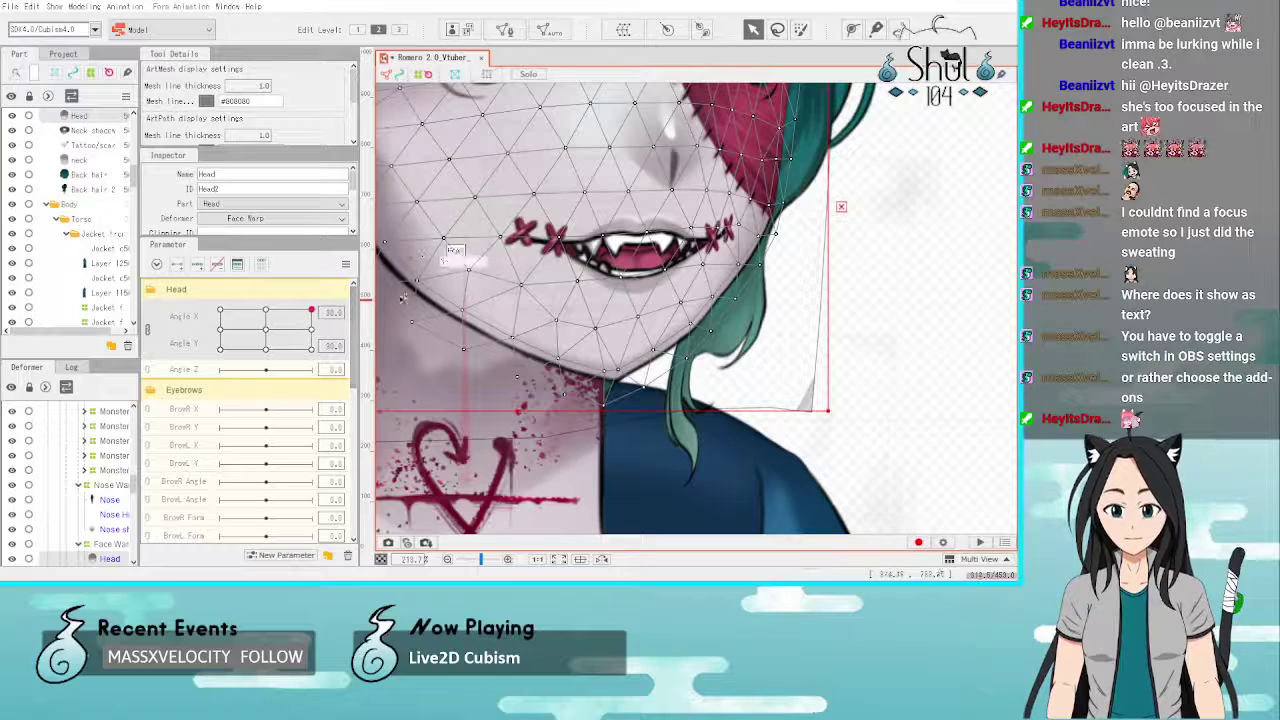
pyautogui.click(197, 265)
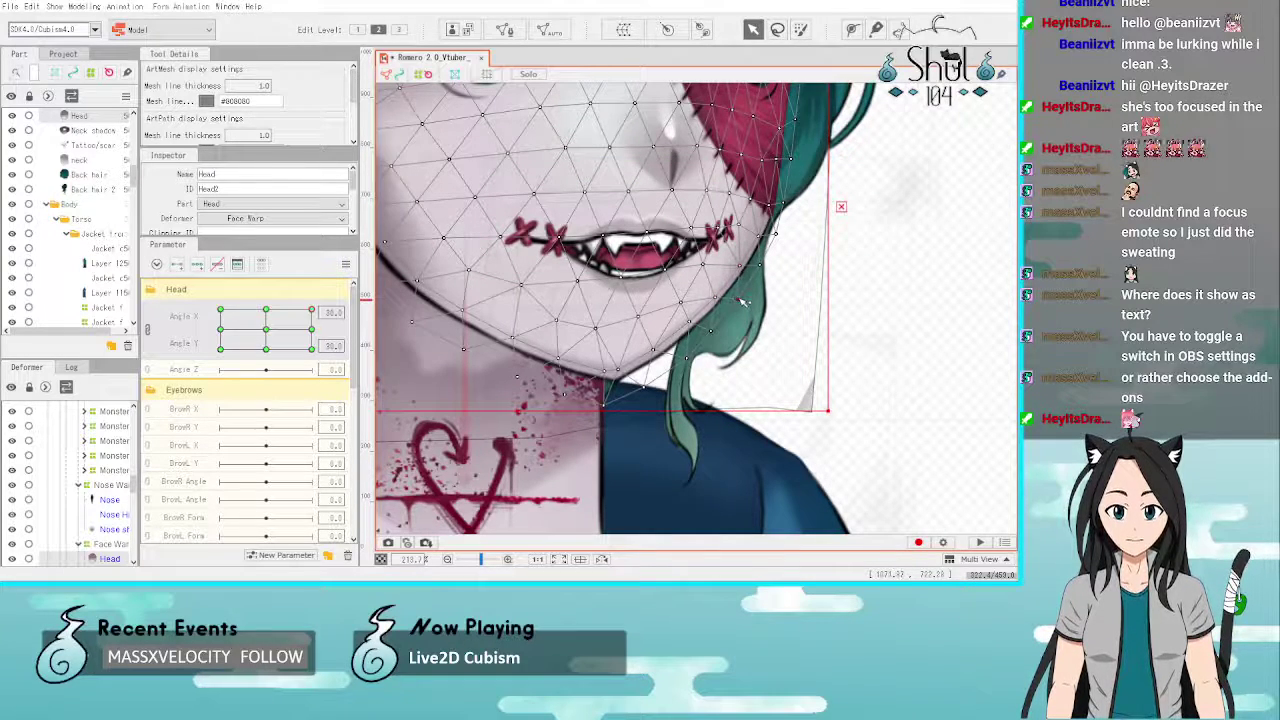
pyautogui.click(898, 323)
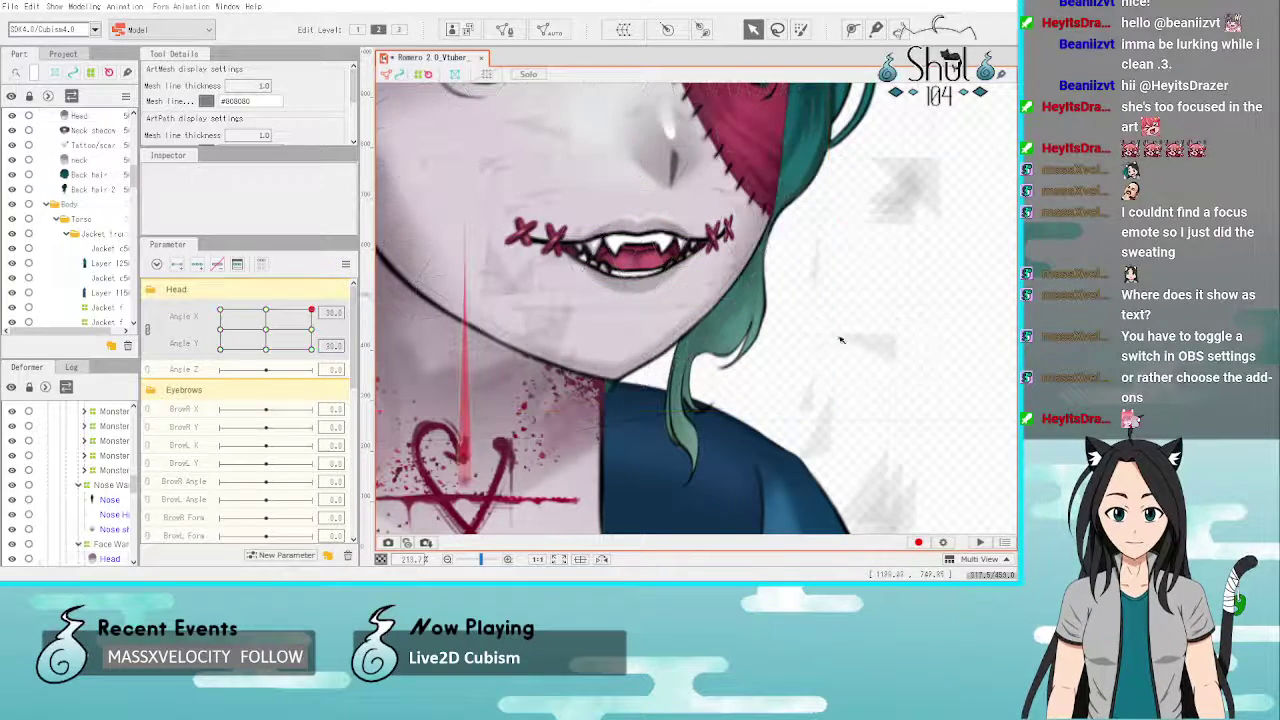
# Step: Preview the head movement across the combined Angle X and Angle Y corner poses
pyautogui.scroll(-6, 729, 320)
pyautogui.scroll(-2, 656, 428)
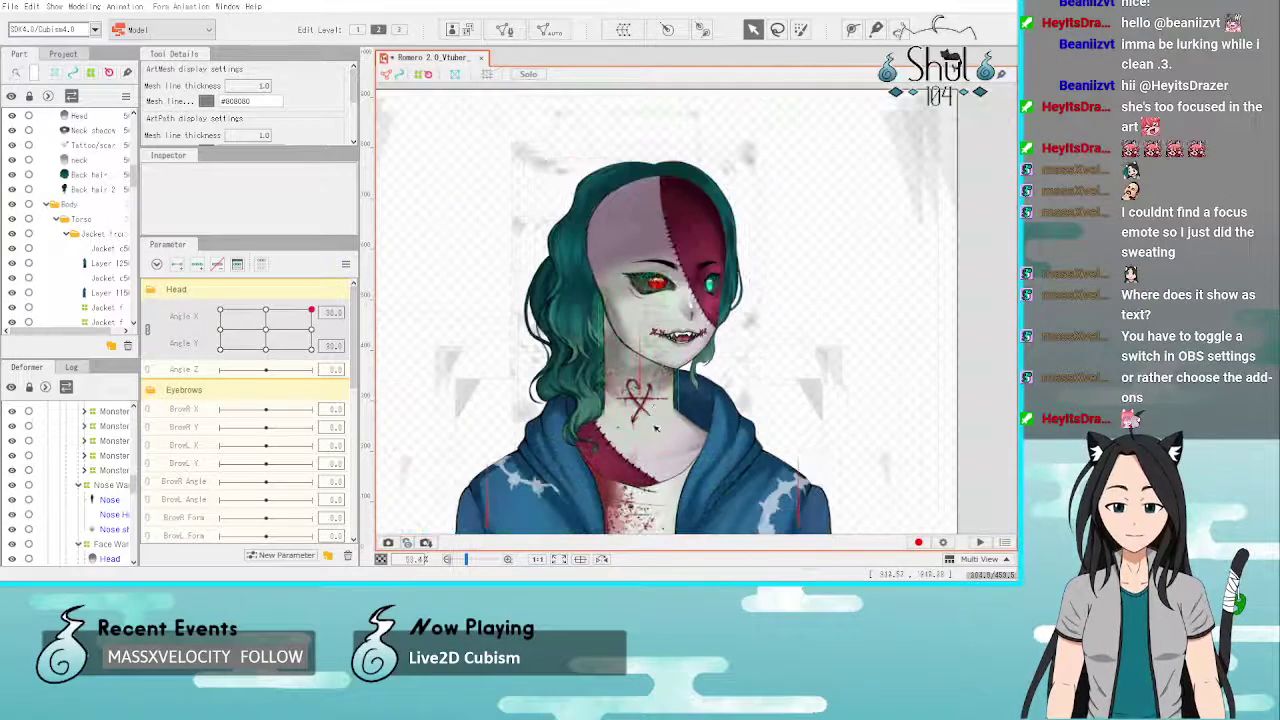
pyautogui.moveTo(311, 312); pyautogui.dragTo(220, 348)
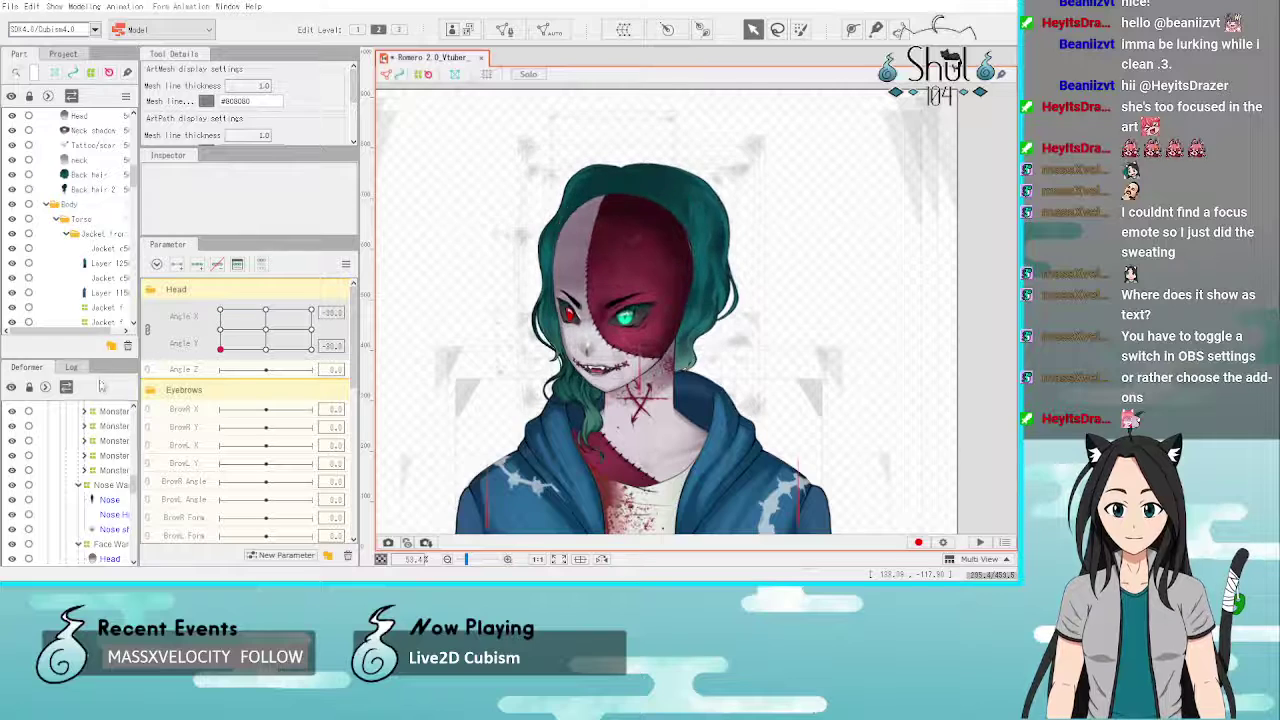
pyautogui.moveTo(197, 409); pyautogui.dragTo(334, 427)
pyautogui.moveTo(350, 370)
pyautogui.mouseDown()
pyautogui.moveTo(337, 300)
pyautogui.moveTo(335, 378)
pyautogui.moveTo(321, 284)
pyautogui.moveTo(343, 362)
pyautogui.moveTo(349, 327)
pyautogui.moveTo(354, 380)
pyautogui.mouseUp()
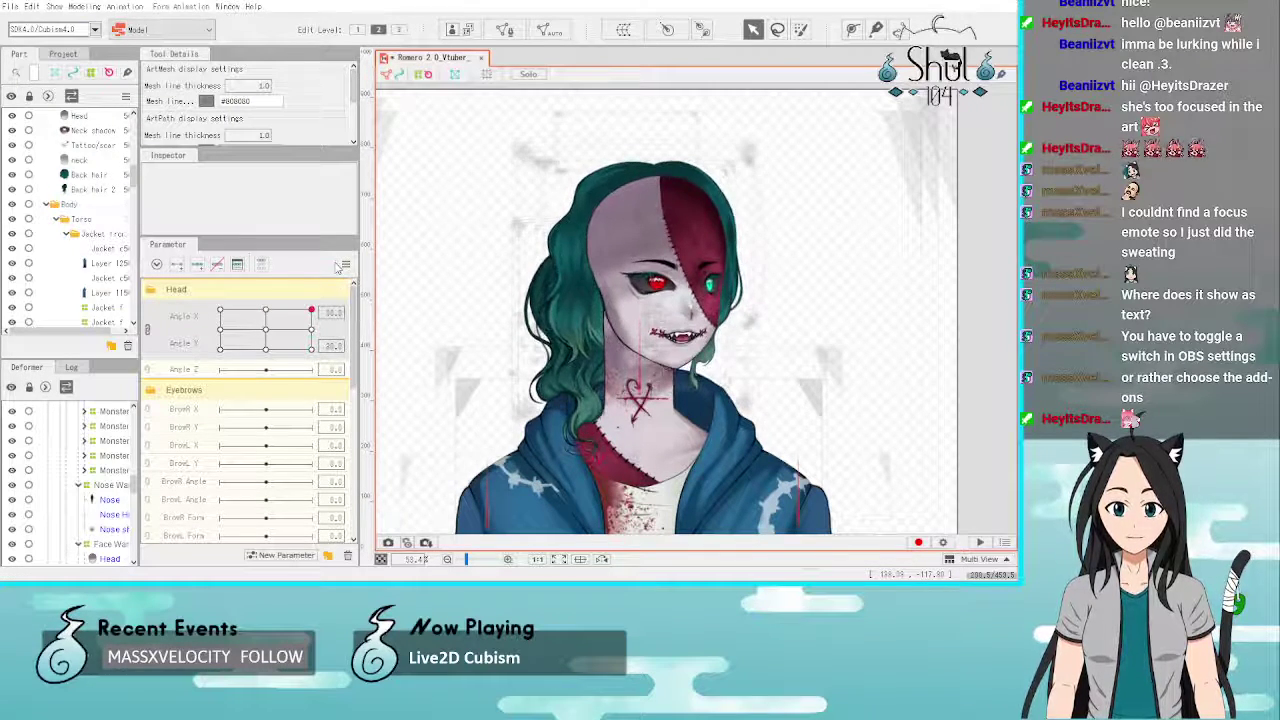
pyautogui.moveTo(340, 265); pyautogui.dragTo(349, 355)
pyautogui.moveTo(341, 262); pyautogui.dragTo(374, 366)
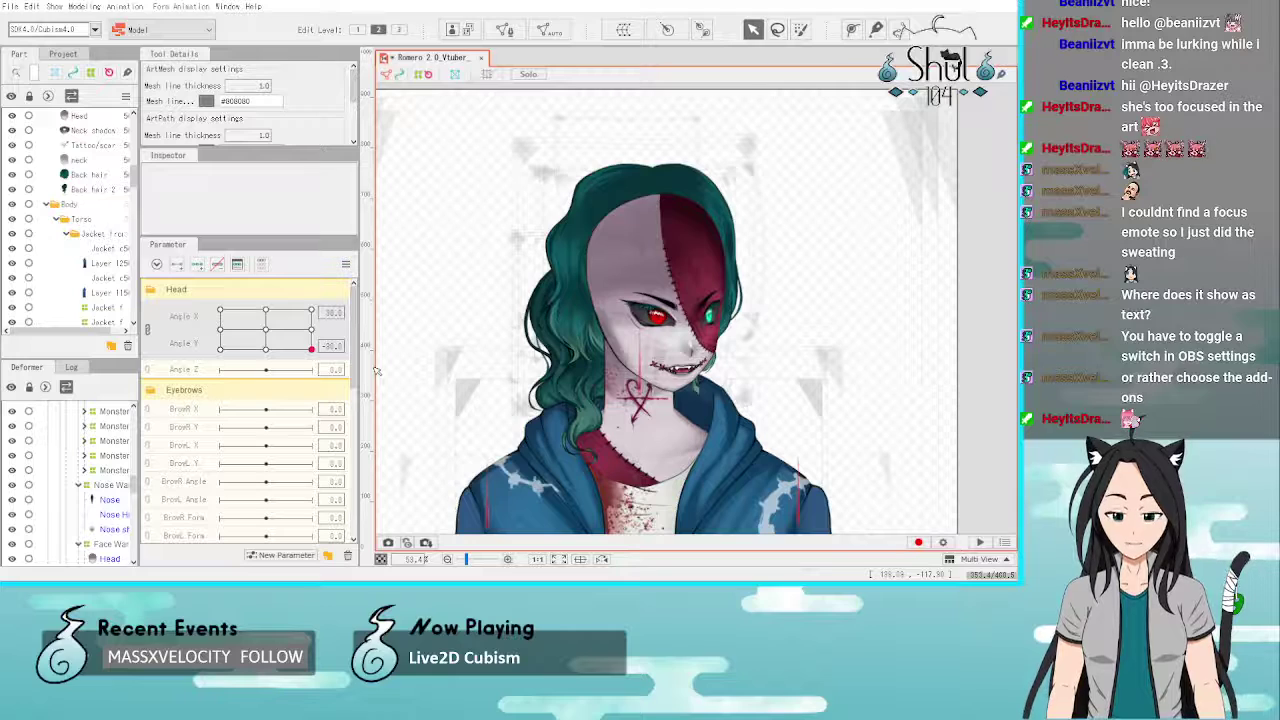
# Step: At Angle X -30, Angle Y -30, rotate Eye L Warp and Brow L Warp together slightly clockwise and shift them down
pyautogui.moveTo(312, 350); pyautogui.dragTo(211, 369)
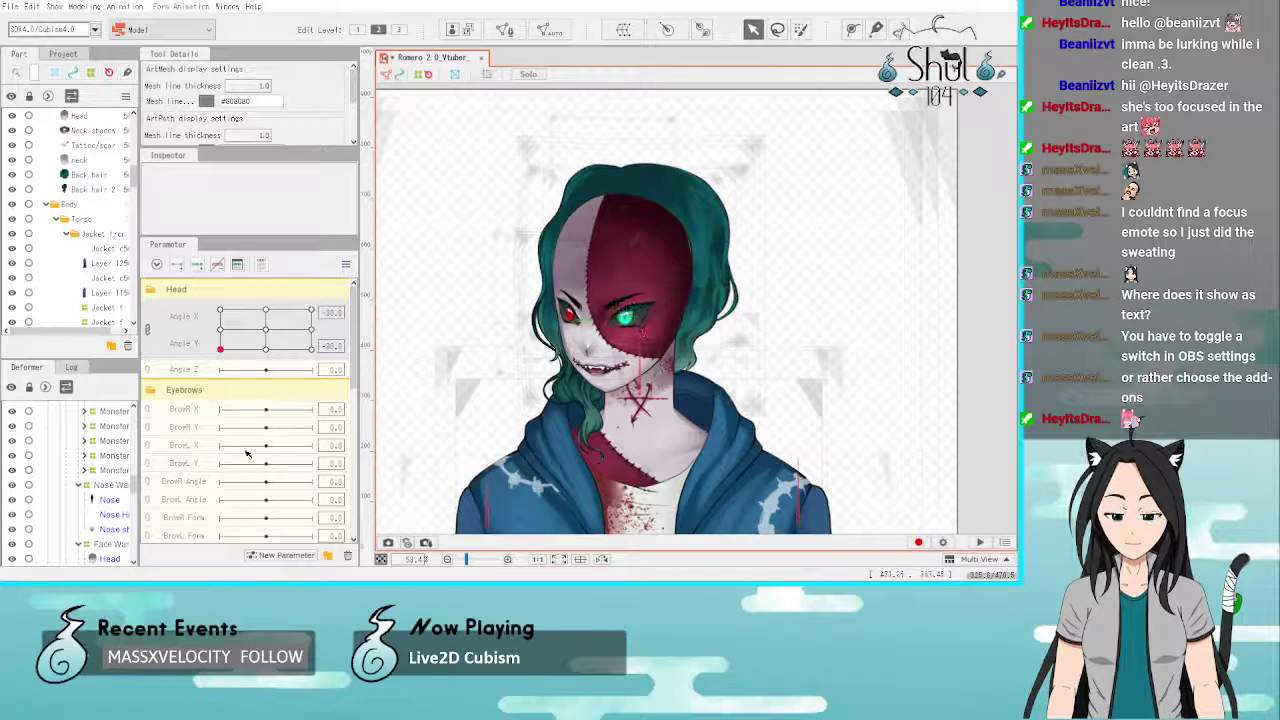
pyautogui.scroll(-10, 76, 549)
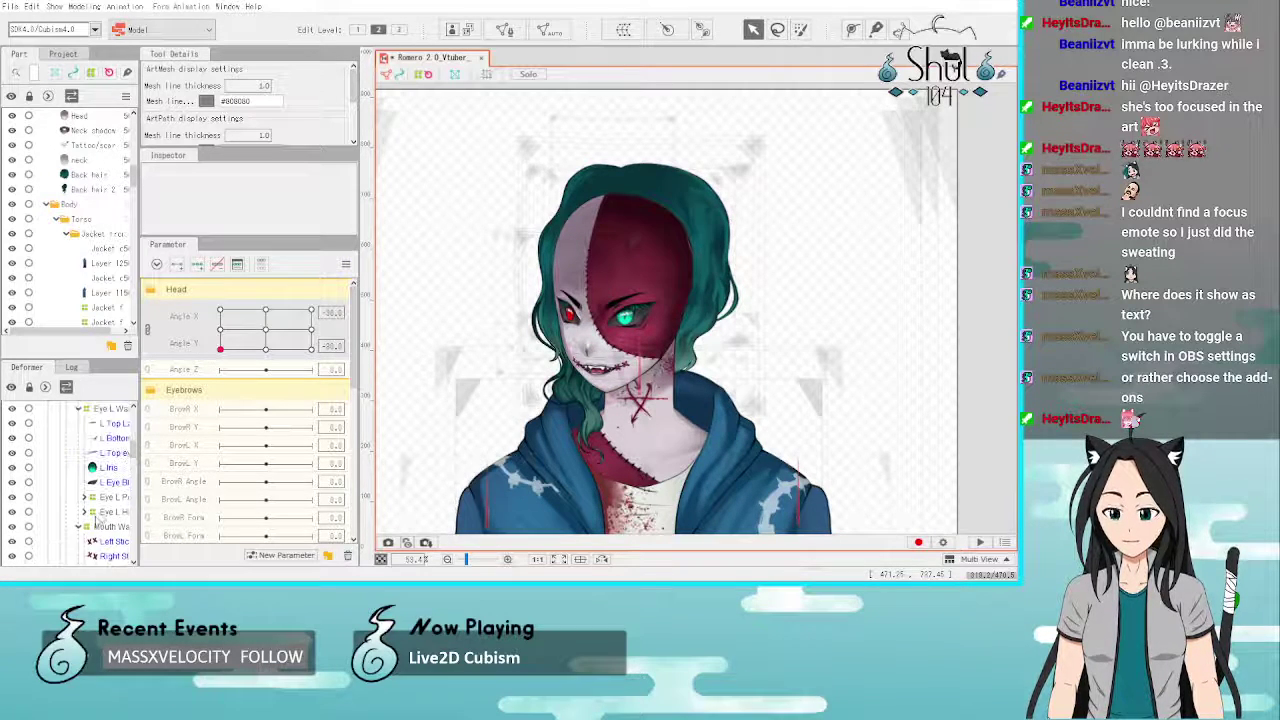
pyautogui.click(113, 409)
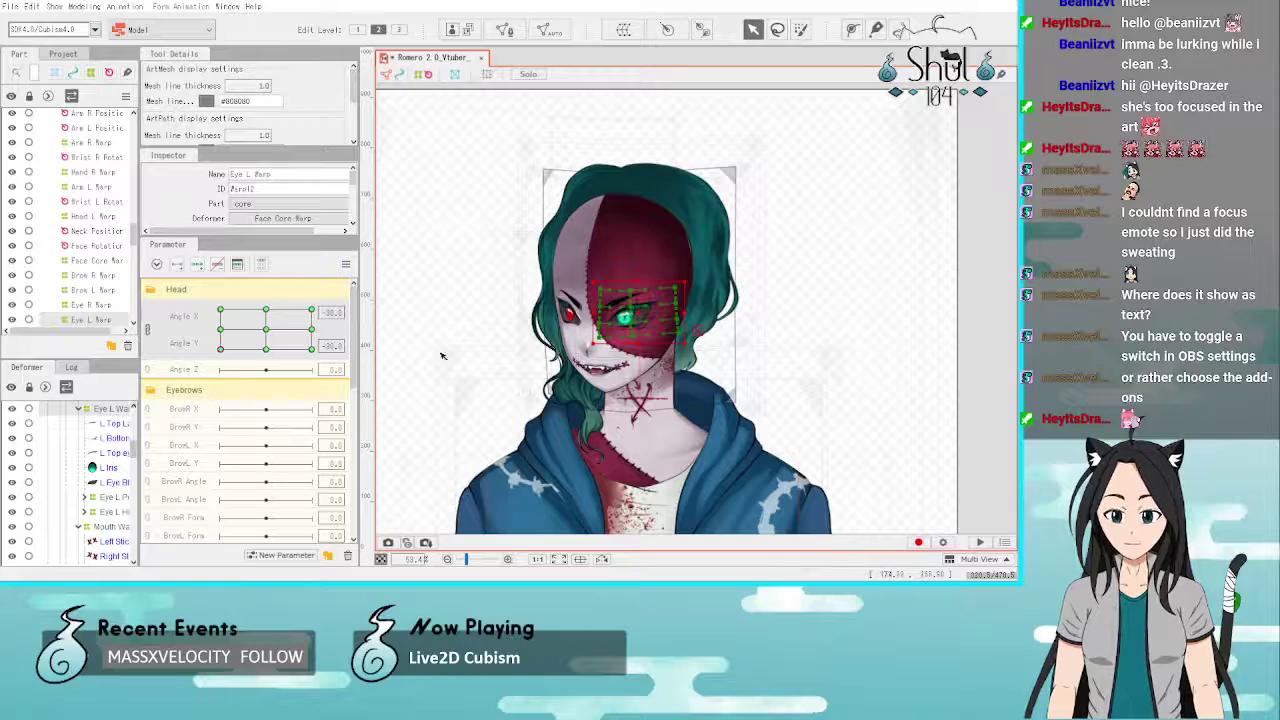
pyautogui.scroll(3, 617, 367)
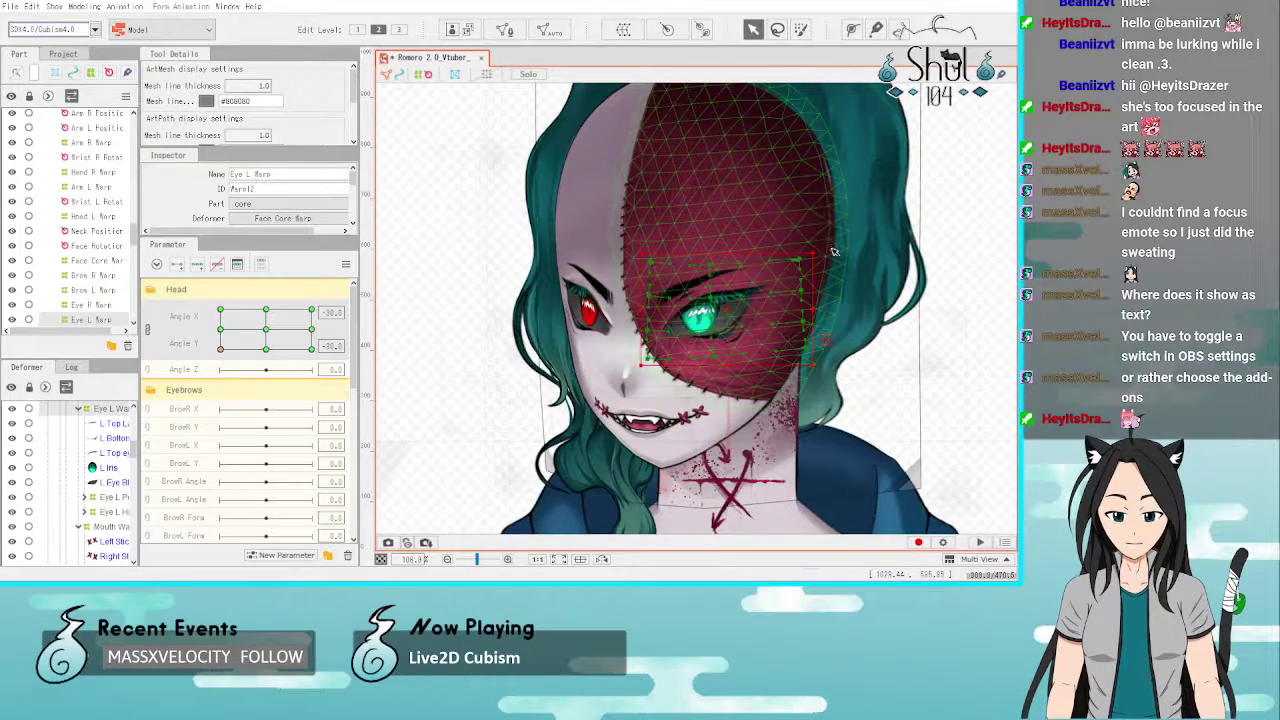
pyautogui.scroll(5, 100, 480)
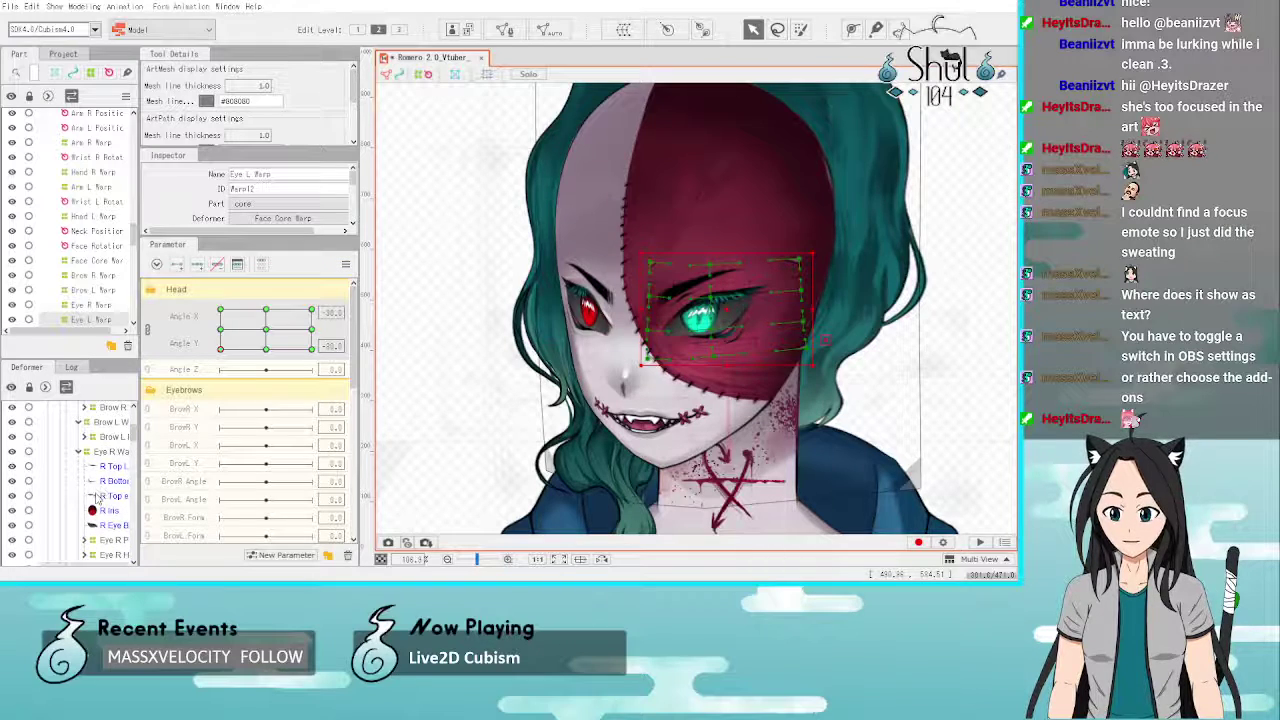
pyautogui.click(108, 422)
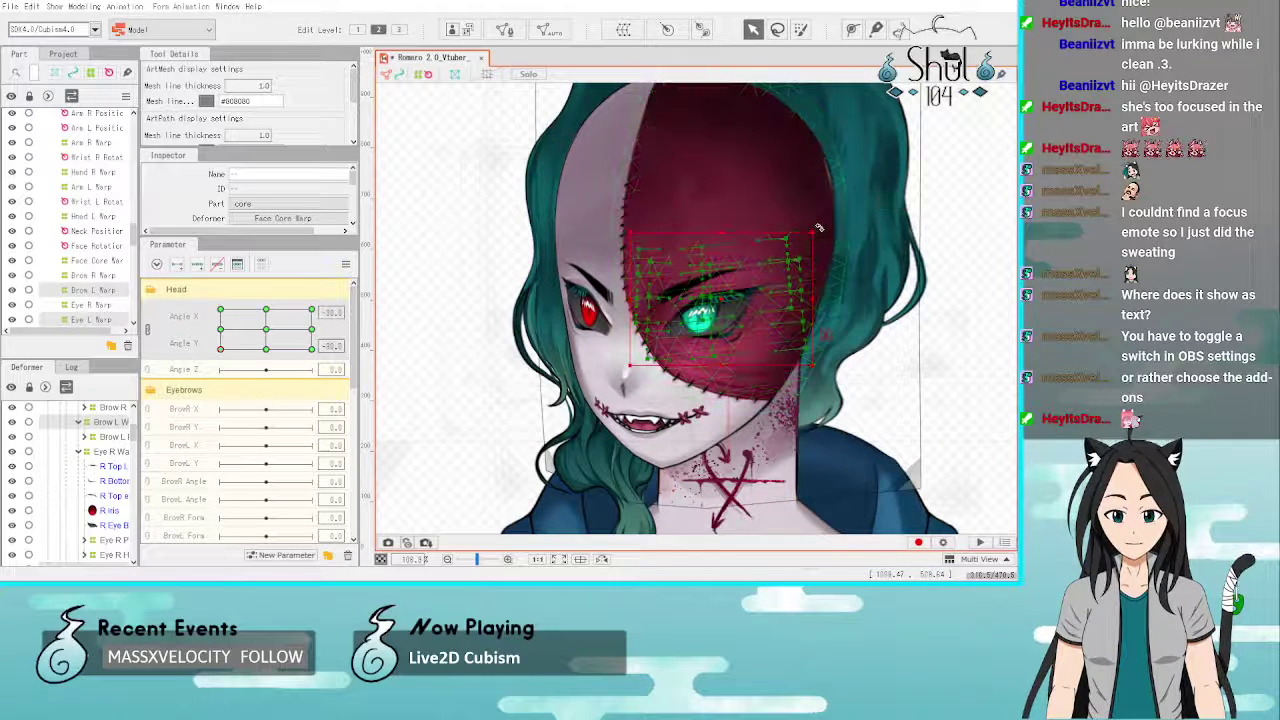
pyautogui.moveTo(819, 227); pyautogui.dragTo(828, 238)
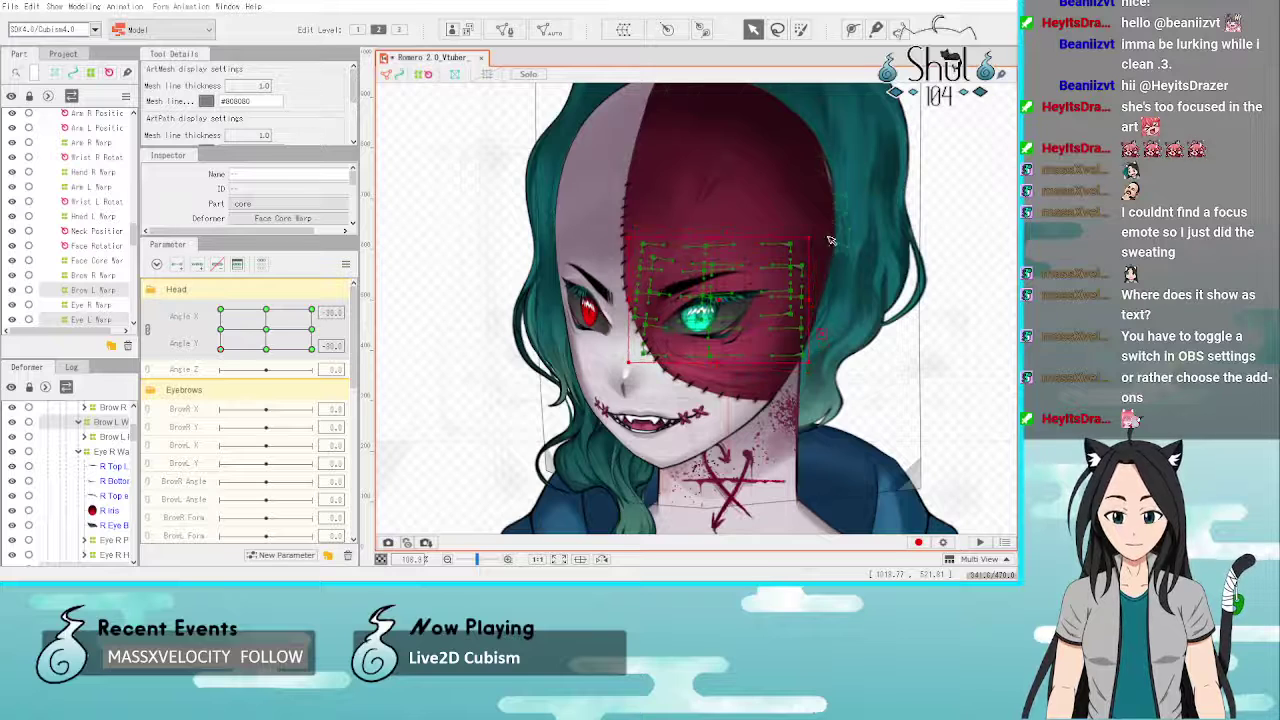
pyautogui.press('Down')
pyautogui.press('Down')
pyautogui.press('Down')
pyautogui.press('Down')
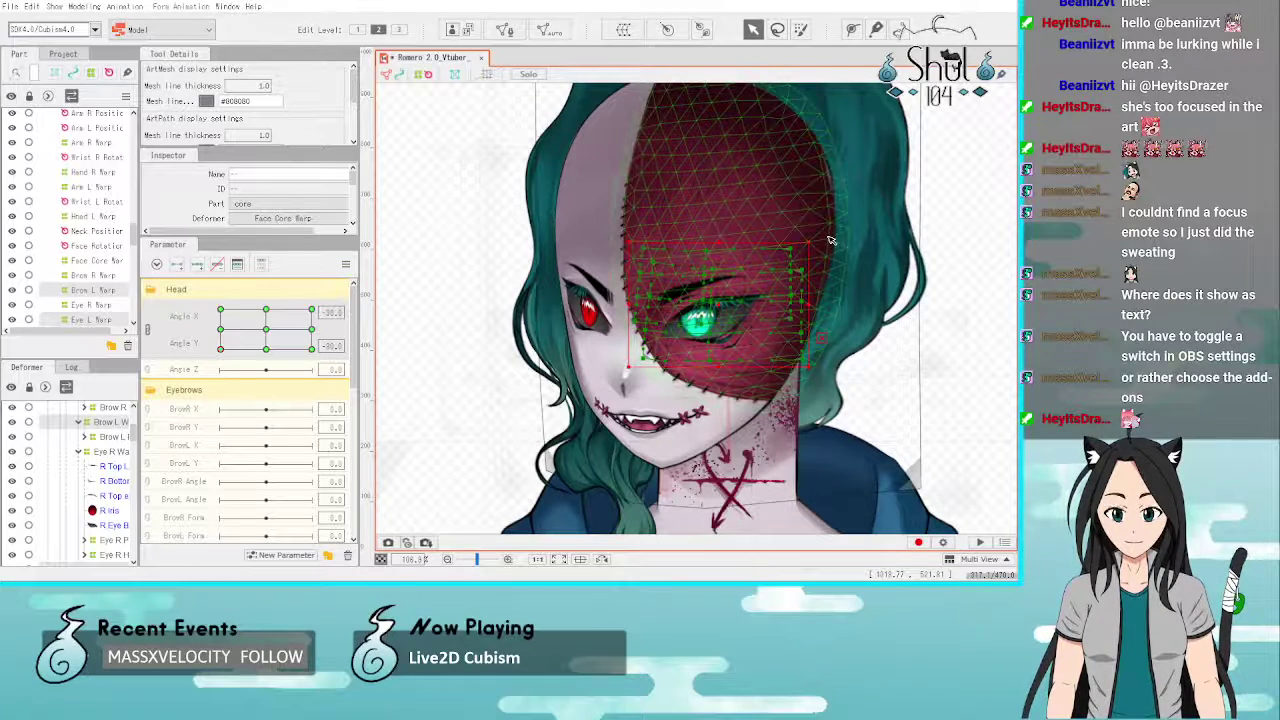
pyautogui.click(989, 316)
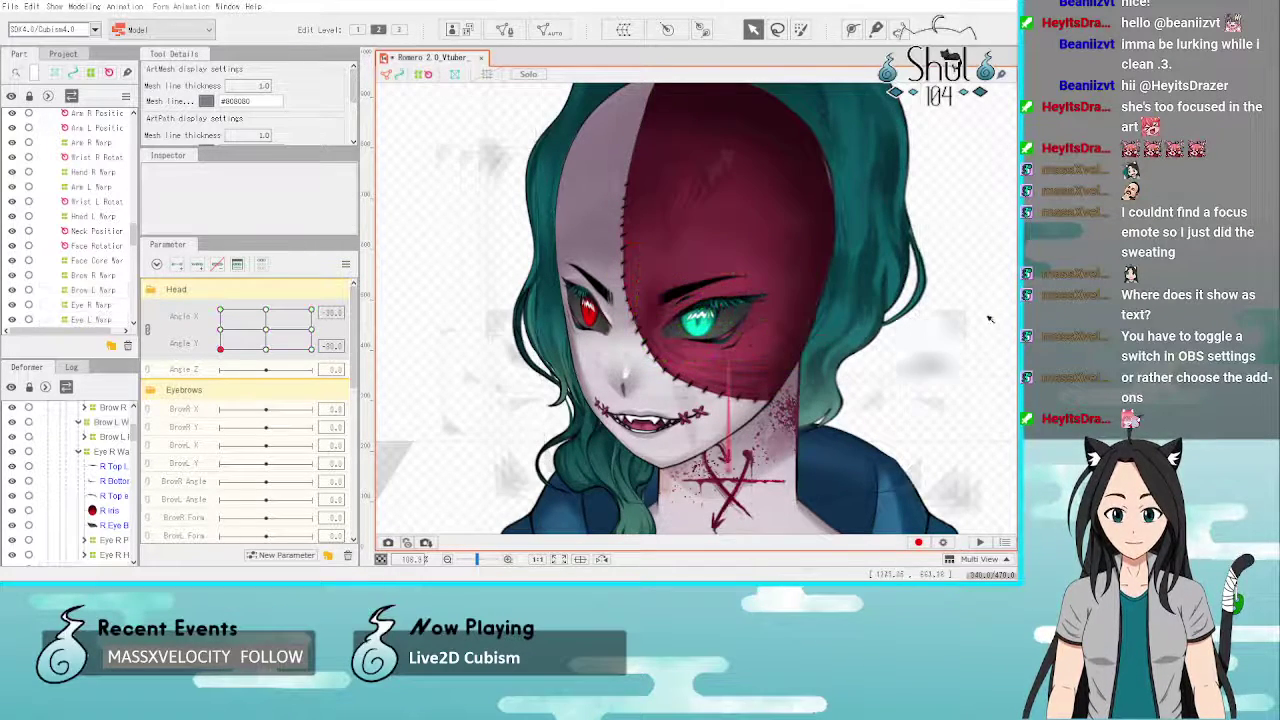
# Step: At Angle X 30, Angle Y -30, rotate Eye R Warp and Brow R Warp together slightly counterclockwise
pyautogui.scroll(-4, 530, 222)
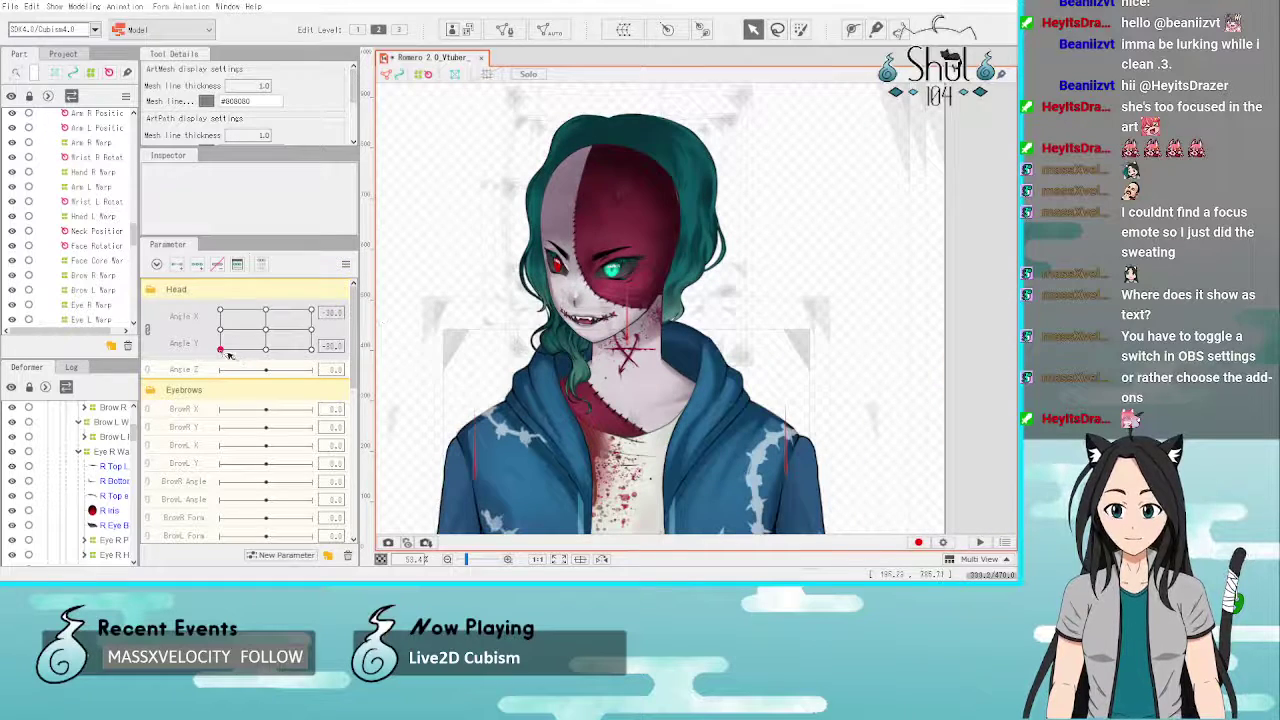
pyautogui.moveTo(226, 353); pyautogui.dragTo(336, 424)
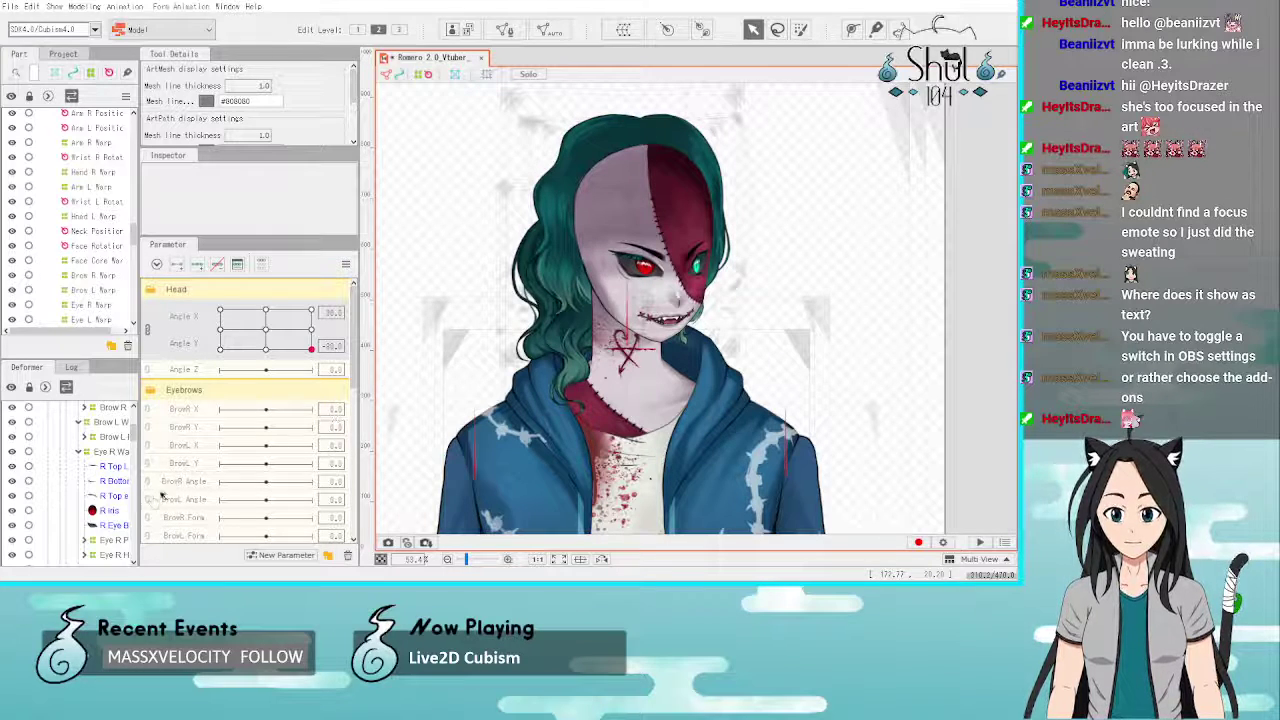
pyautogui.click(106, 452)
pyautogui.scroll(1, 108, 460)
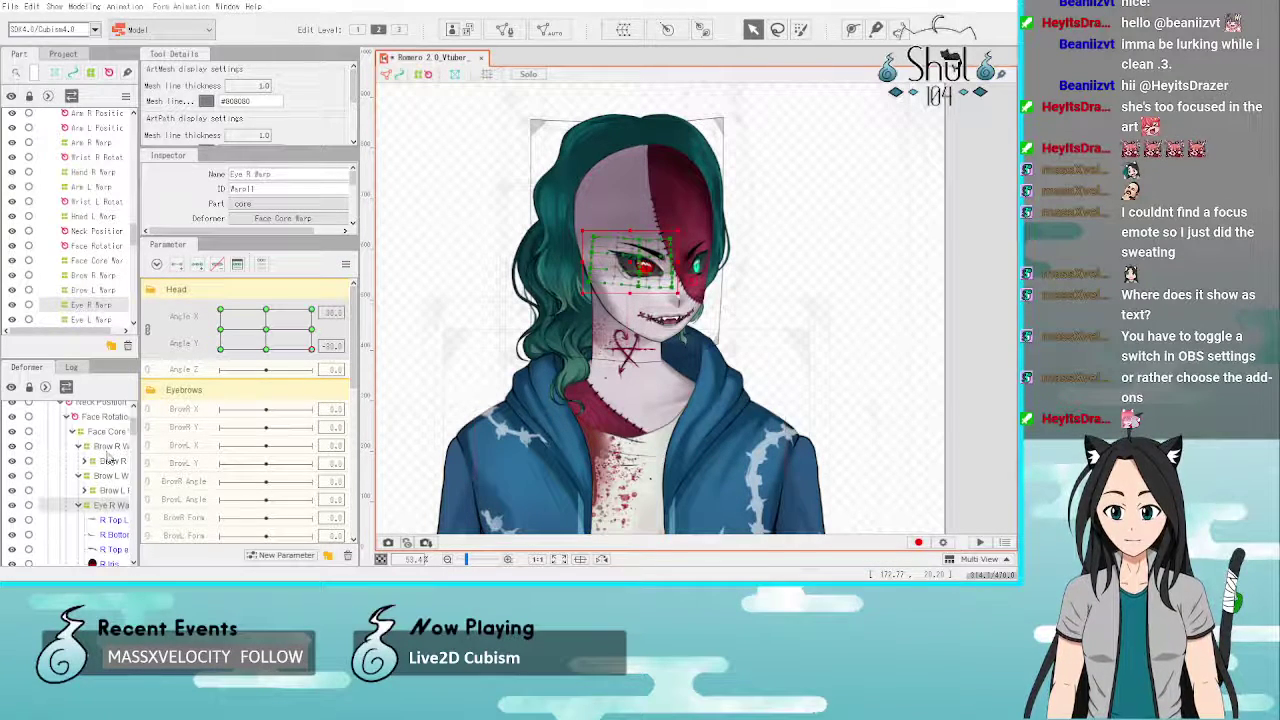
pyautogui.keyDown('ctrl'); pyautogui.click(111, 447); pyautogui.keyUp('ctrl')
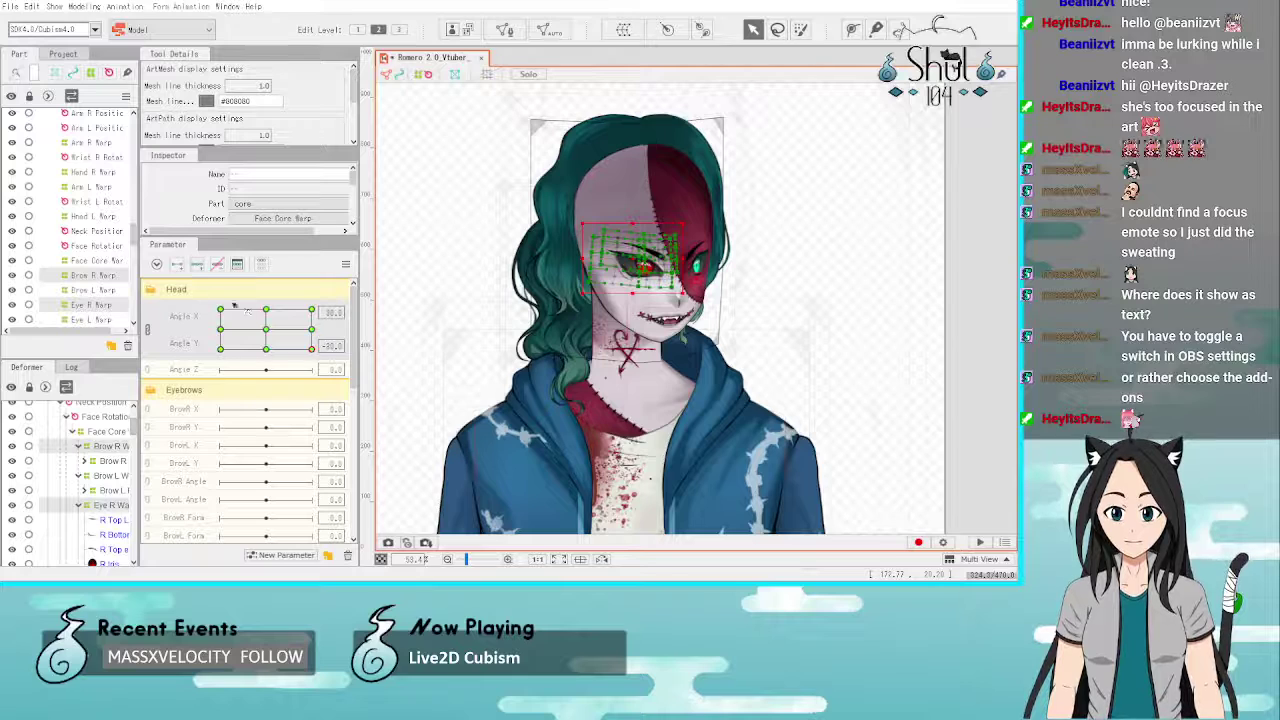
pyautogui.scroll(5, 630, 245)
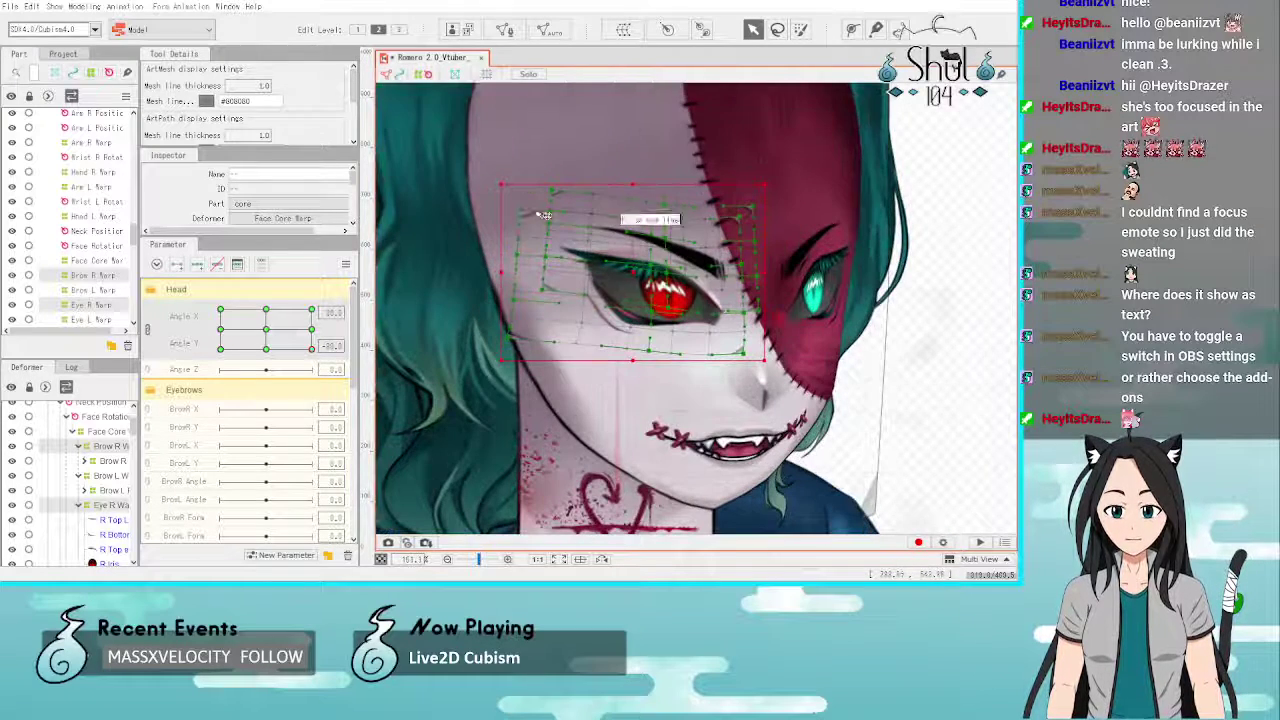
pyautogui.moveTo(497, 183); pyautogui.dragTo(491, 197)
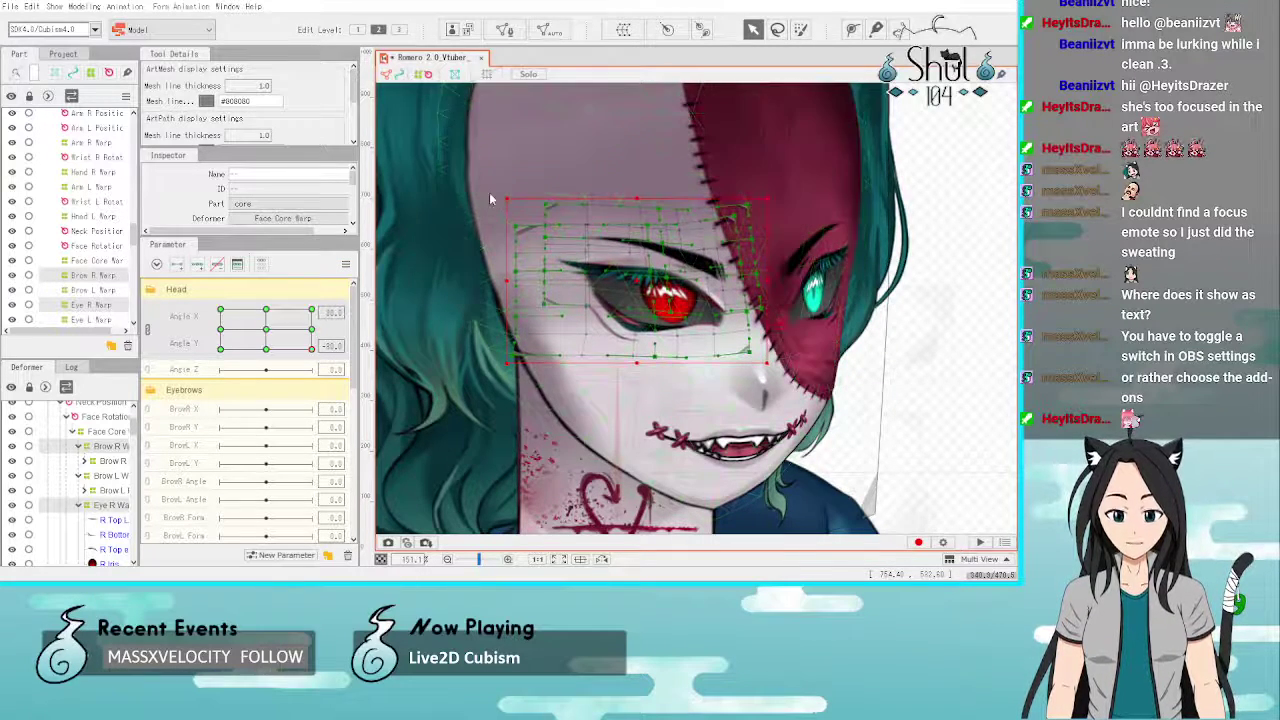
pyautogui.click(972, 263)
pyautogui.scroll(-4, 972, 263)
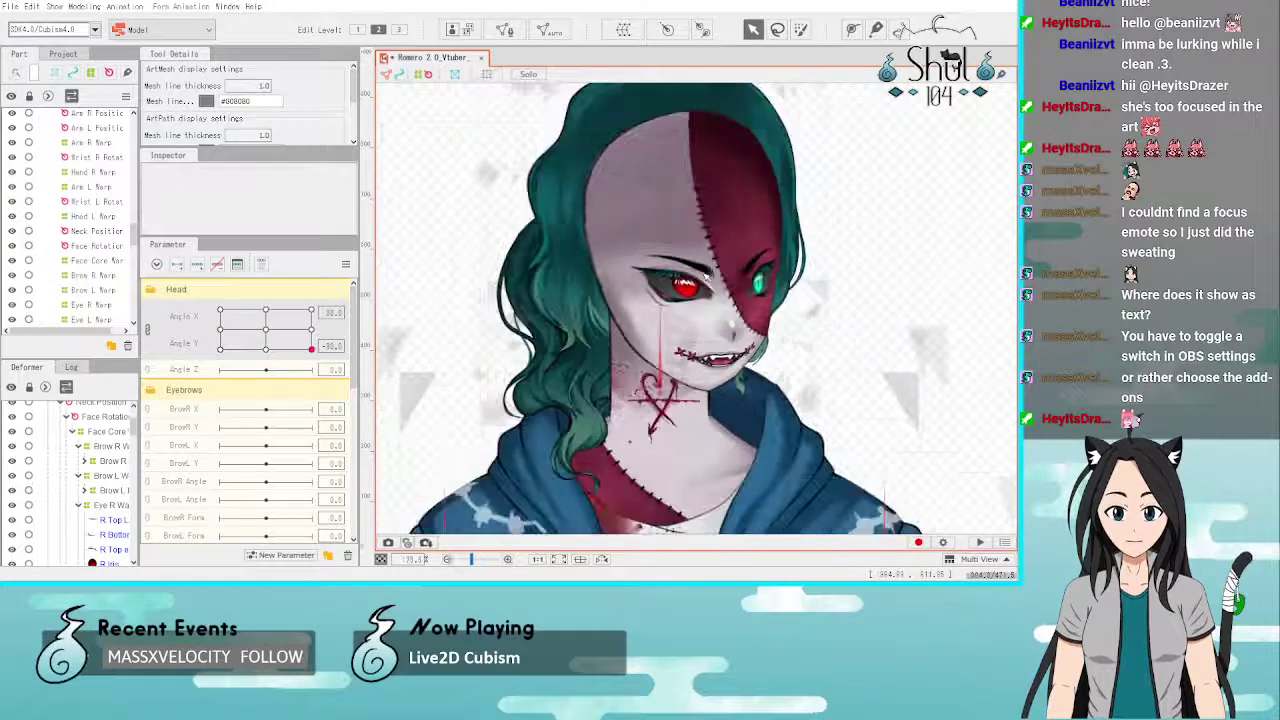
pyautogui.scroll(-1, 406, 325)
# Step: At Angle X 30, Angle Y 30, rotate Brow R Warp and Eye R Warp together slightly counterclockwise and nudge them down
pyautogui.moveTo(313, 349); pyautogui.dragTo(282, 349)
pyautogui.moveTo(282, 400); pyautogui.dragTo(180, 195)
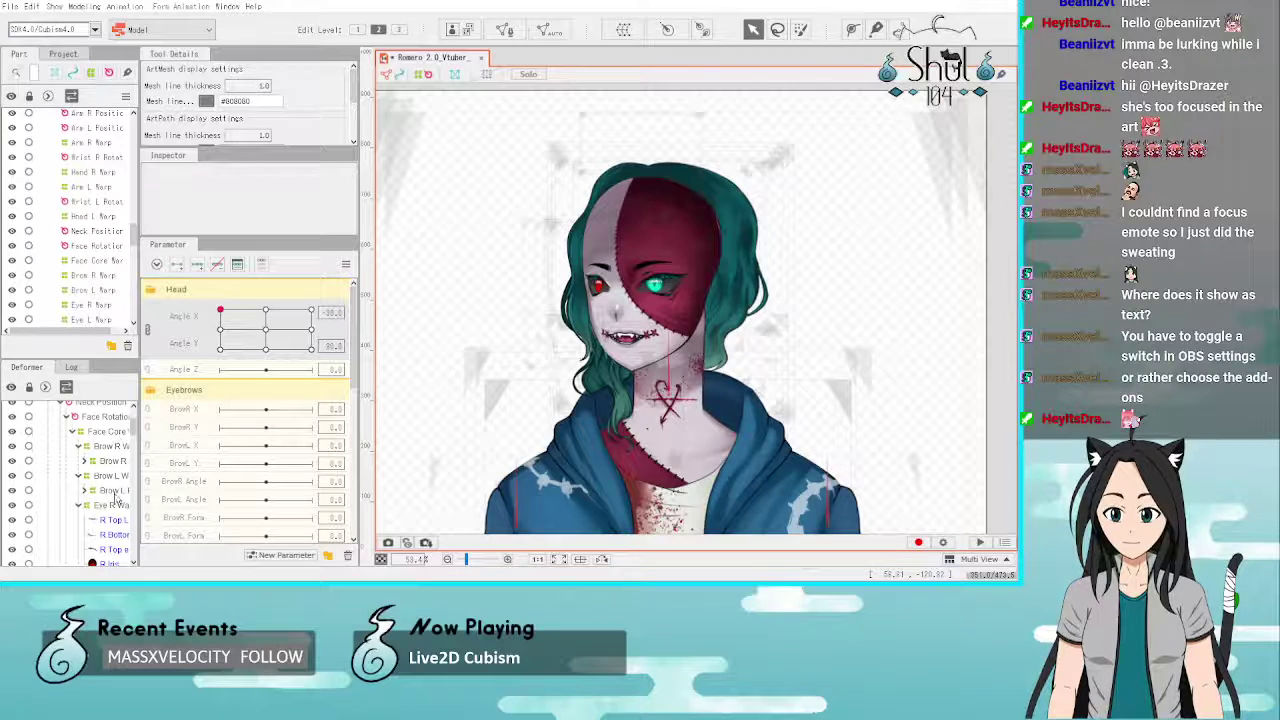
pyautogui.click(111, 446)
pyautogui.scroll(-1, 110, 460)
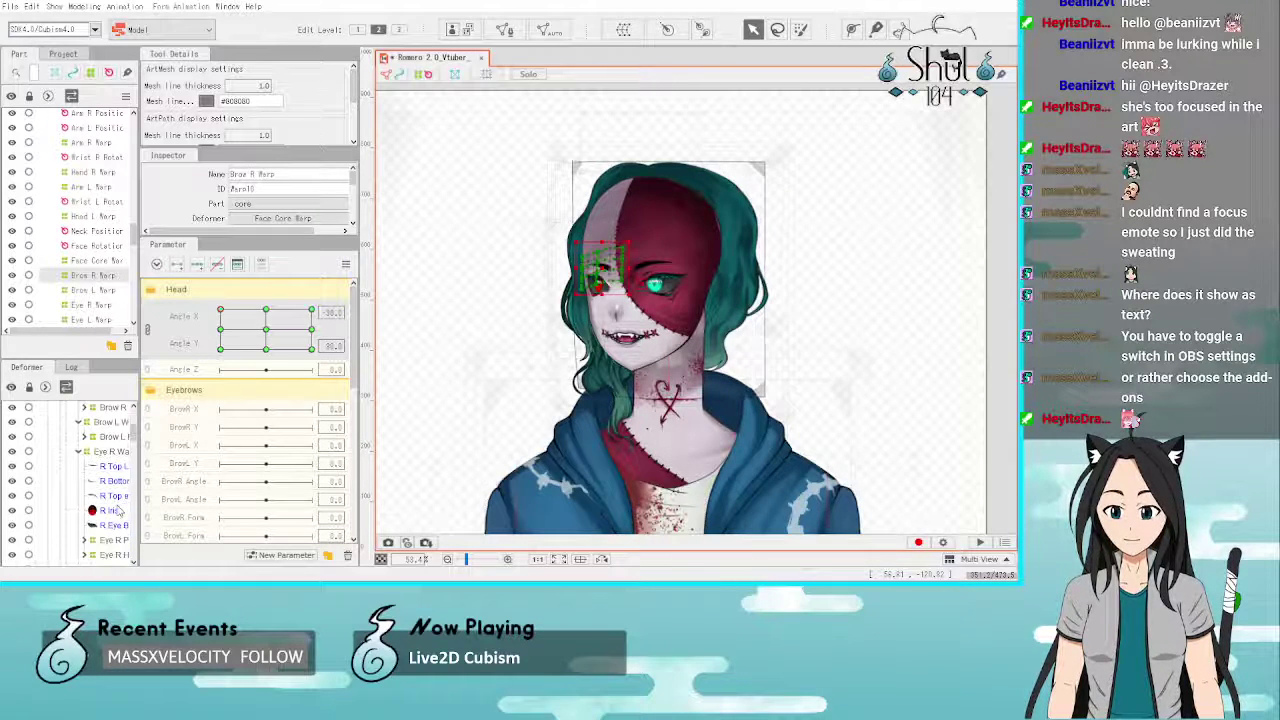
pyautogui.click(112, 455)
pyautogui.scroll(5, 622, 287)
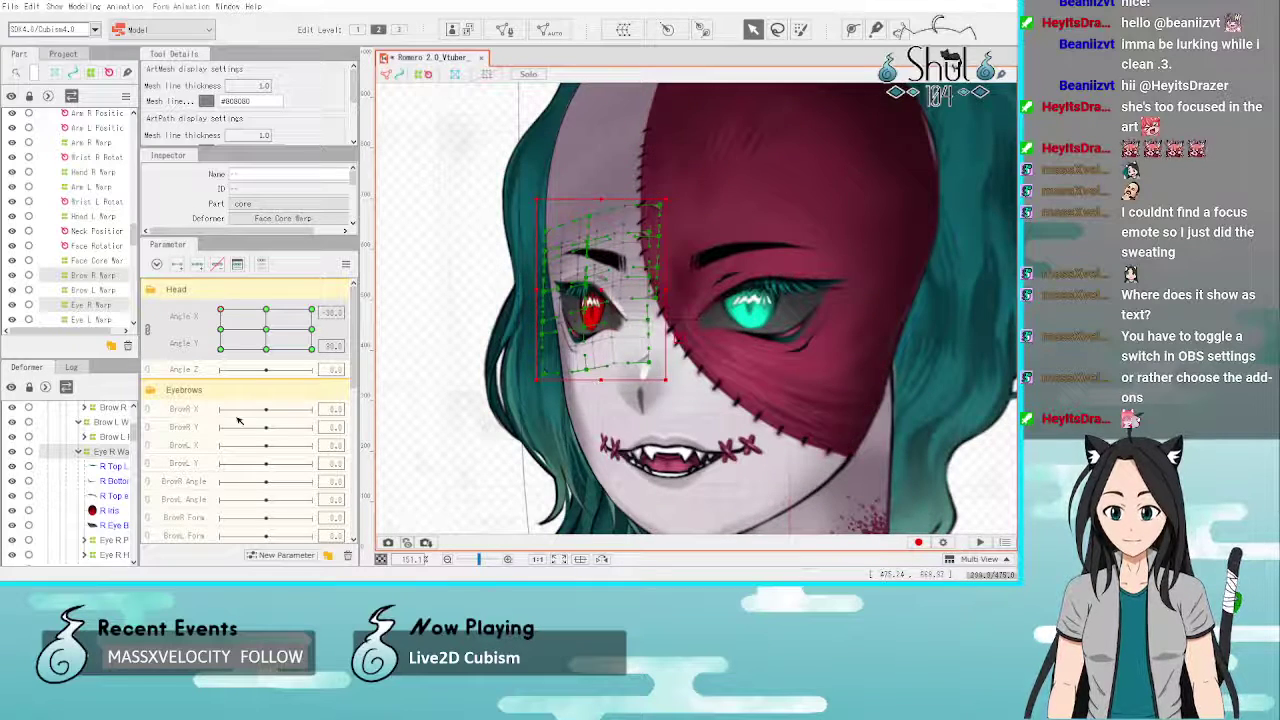
pyautogui.click(310, 310)
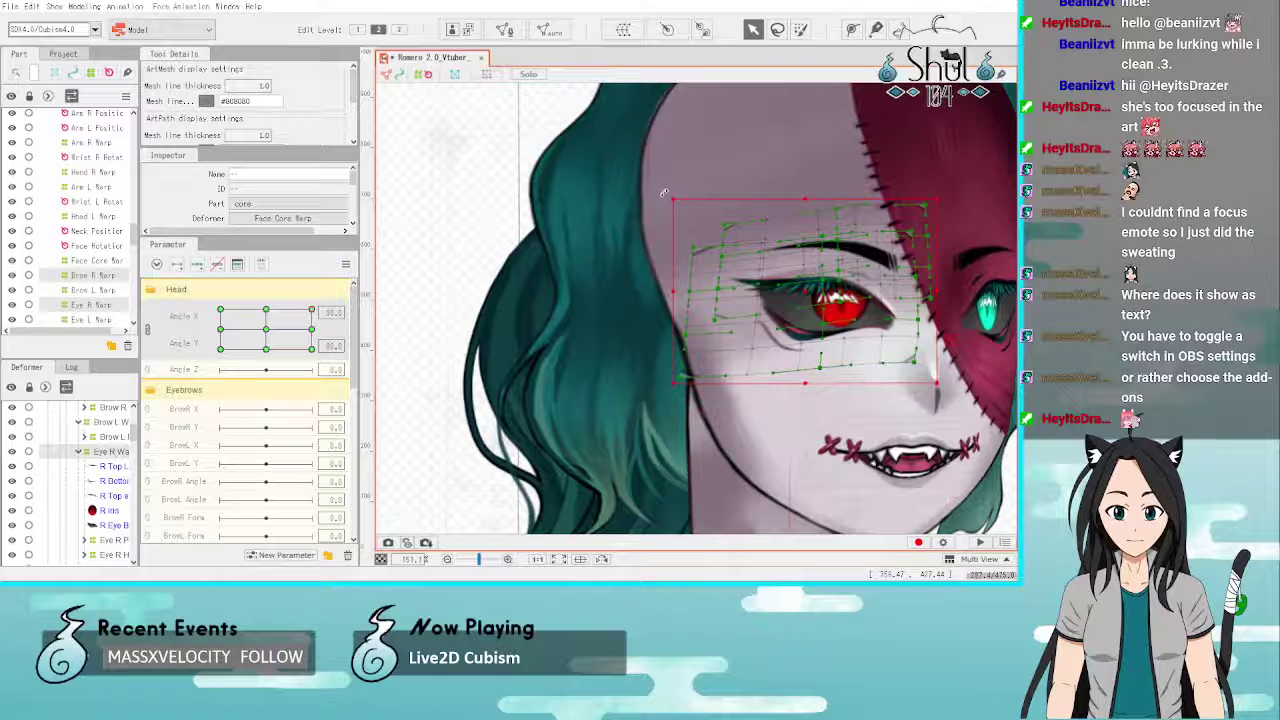
pyautogui.moveTo(663, 193); pyautogui.dragTo(662, 210)
pyautogui.press('Down')
pyautogui.press('Down')
pyautogui.press('Down')
pyautogui.press('Down')
pyautogui.press('Down')
pyautogui.press('Down')
pyautogui.press('Down')
pyautogui.press('Down')
pyautogui.press('Down')
pyautogui.press('Down')
pyautogui.press('Down')
pyautogui.press('Down')
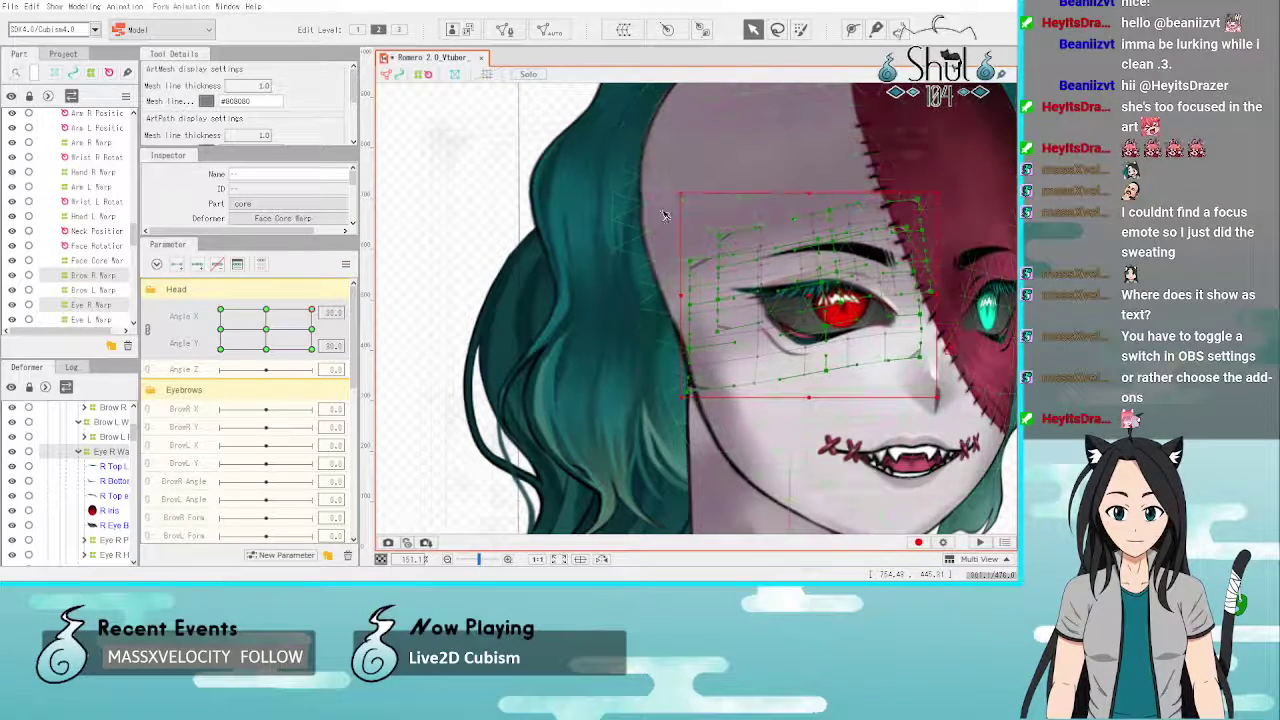
pyautogui.scroll(-2, 797, 409)
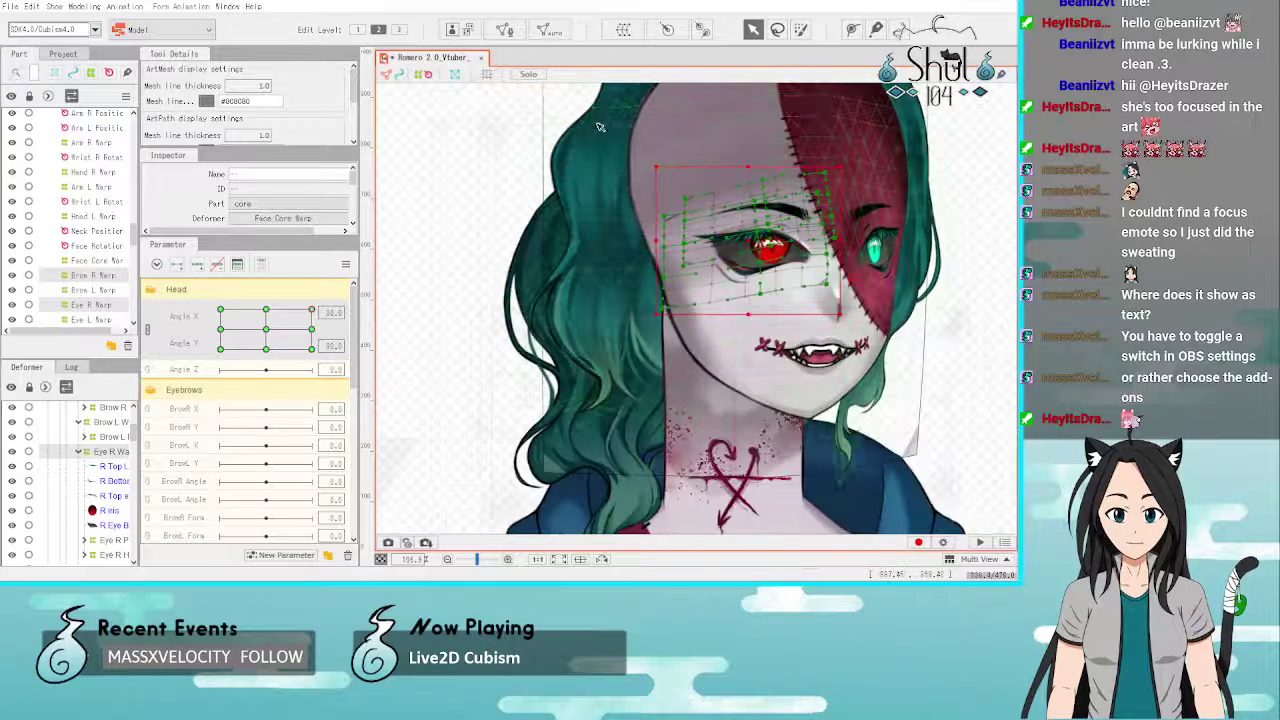
pyautogui.scroll(-1, 755, 437)
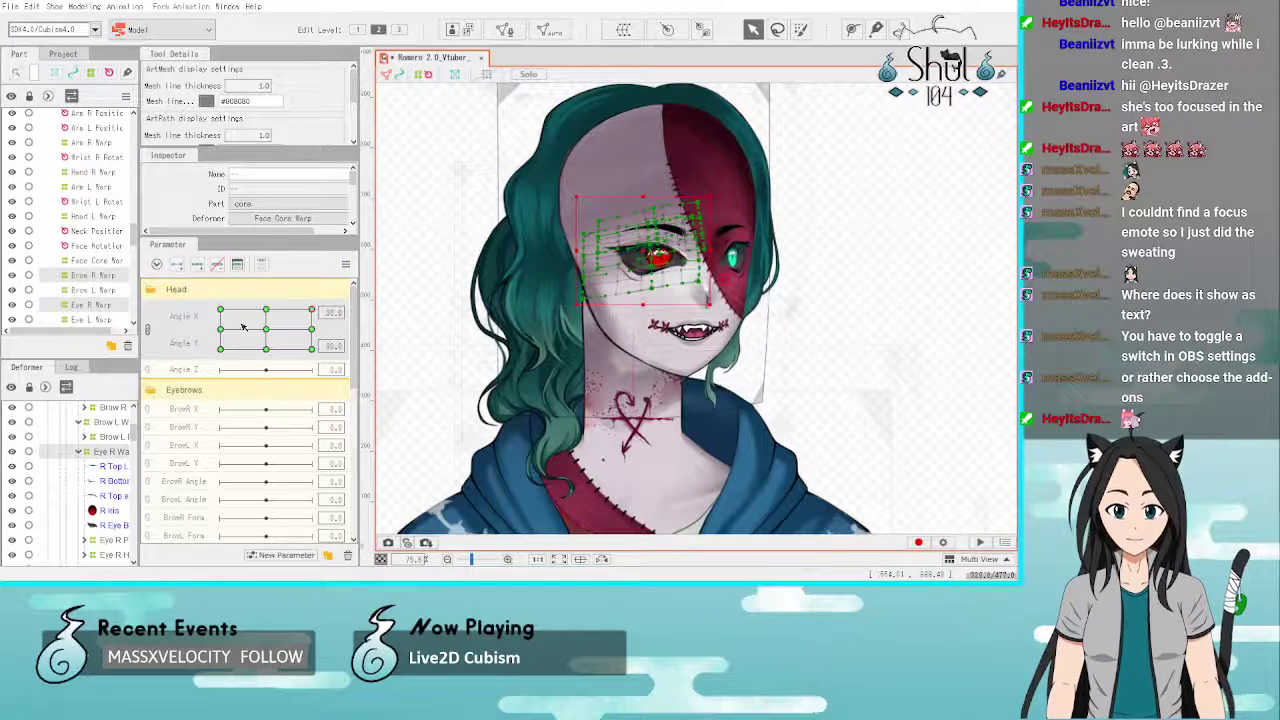
pyautogui.moveTo(312, 310); pyautogui.dragTo(318, 285)
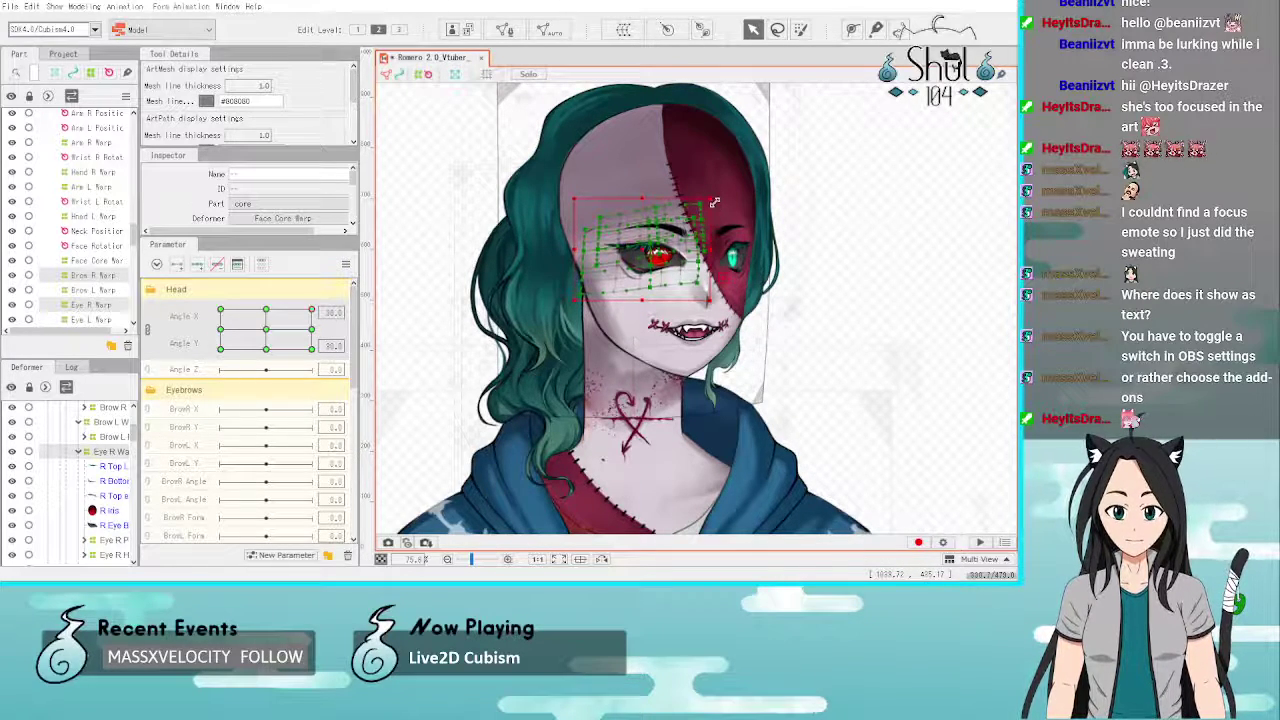
# Step: At Angle X -30, Angle Y 30, rotate Brow L Warp and Eye L Warp together slightly clockwise
pyautogui.moveTo(312, 309); pyautogui.dragTo(192, 240)
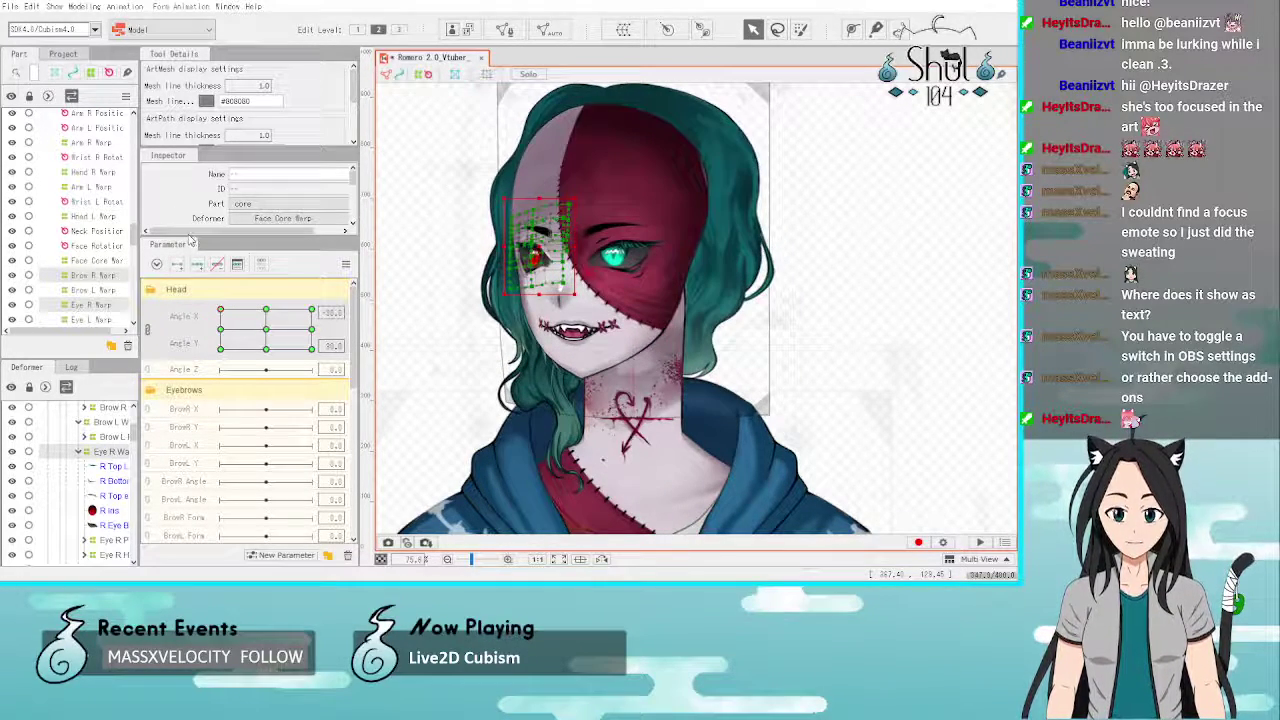
pyautogui.click(107, 437)
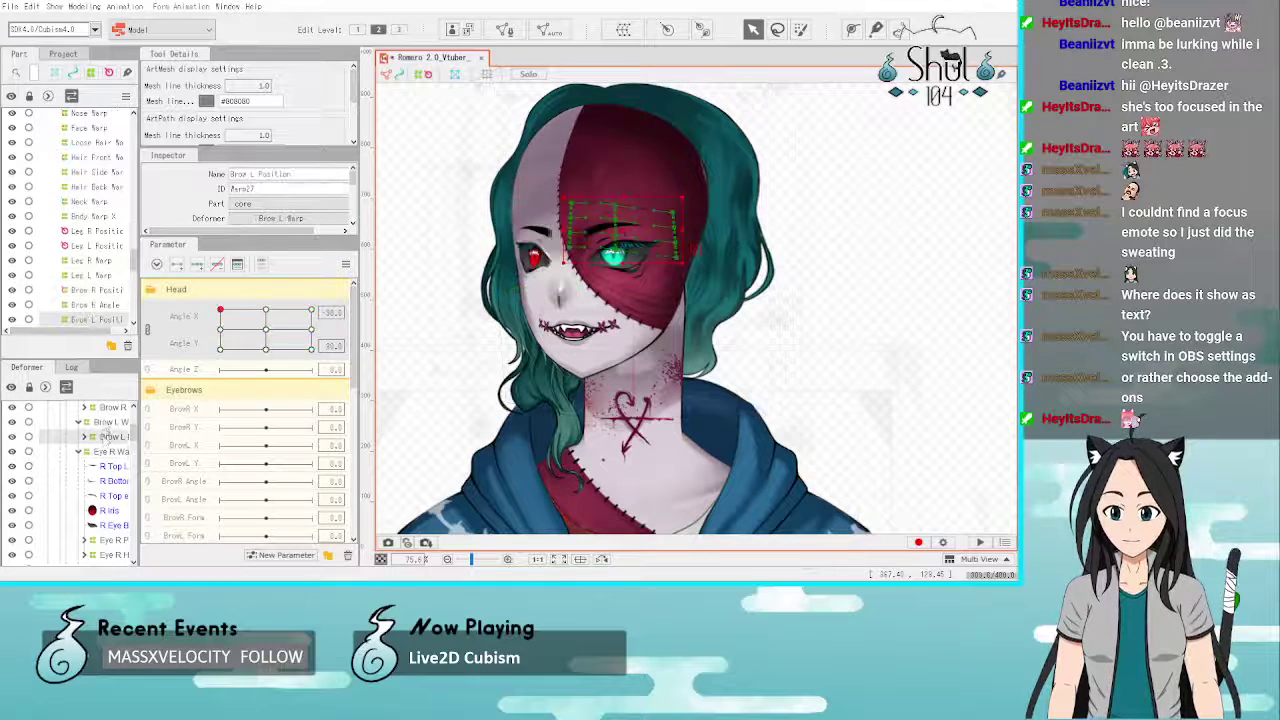
pyautogui.click(110, 422)
pyautogui.scroll(-1, 93, 548)
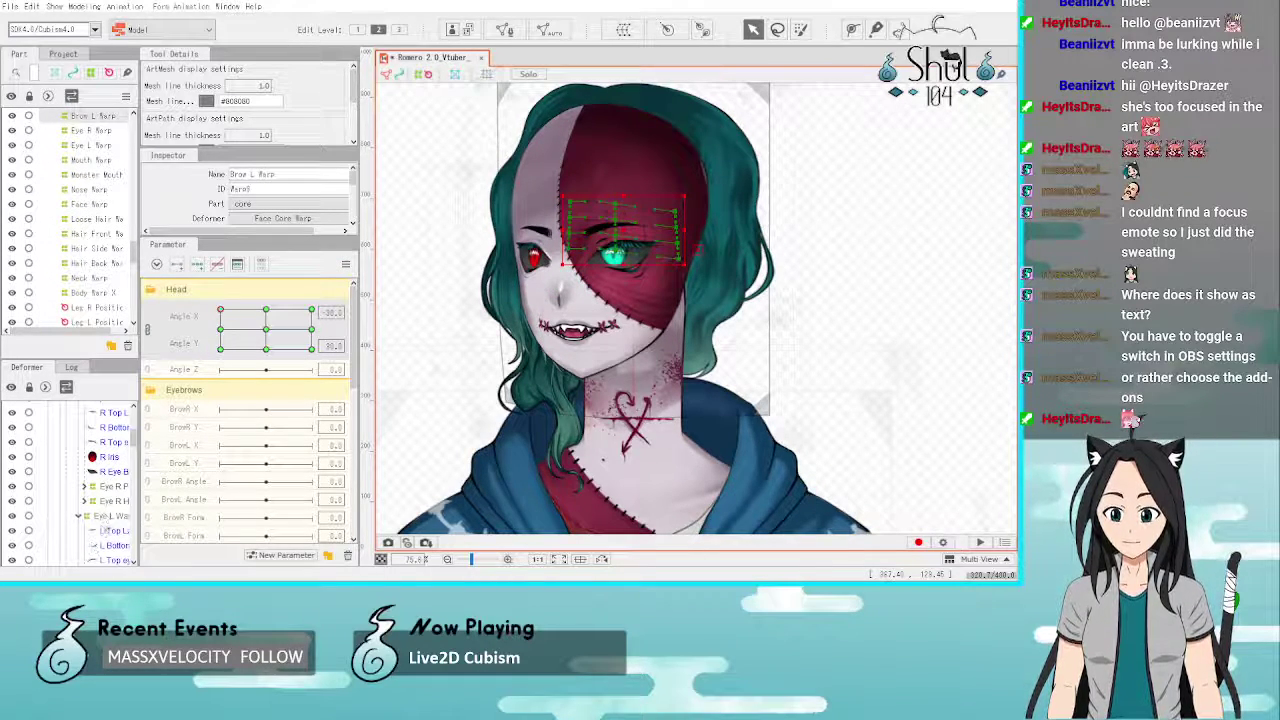
pyautogui.click(110, 516)
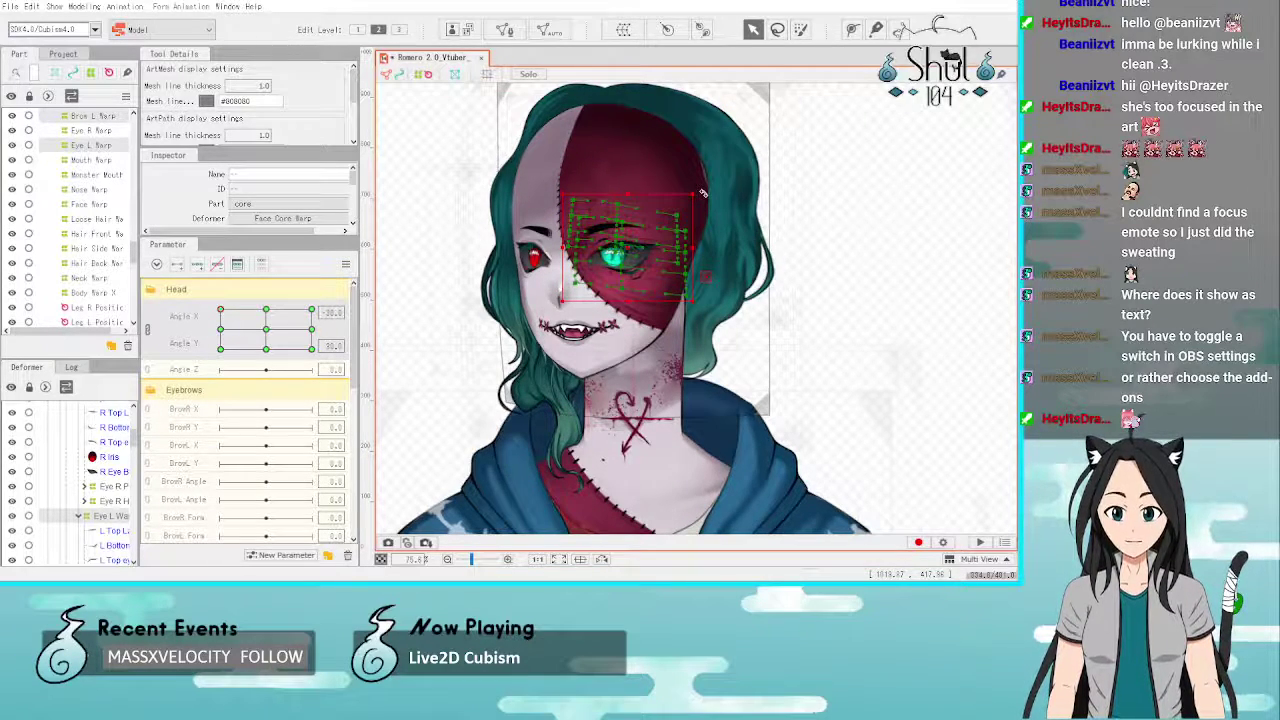
pyautogui.click(886, 264)
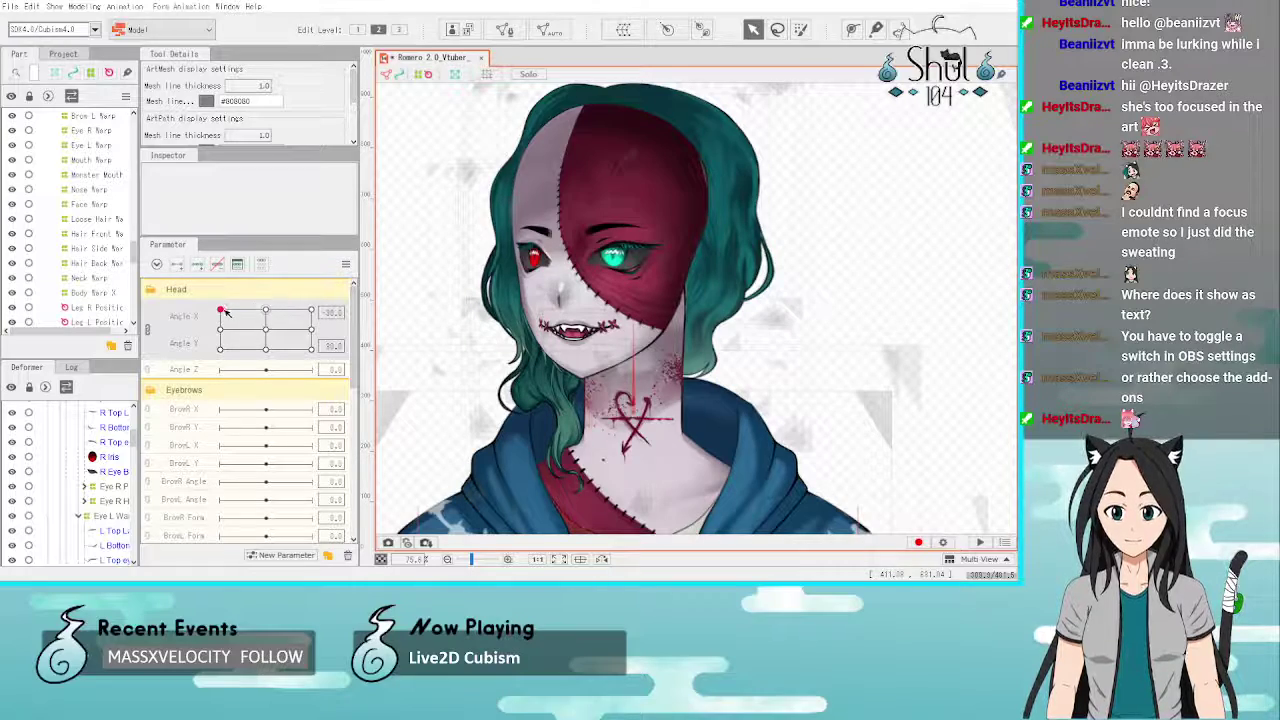
# Step: Refine the Face Warp points around the near cheek at Angle Y 30 for both Angle X 30 and Angle X -30
pyautogui.moveTo(250, 300); pyautogui.dragTo(342, 285)
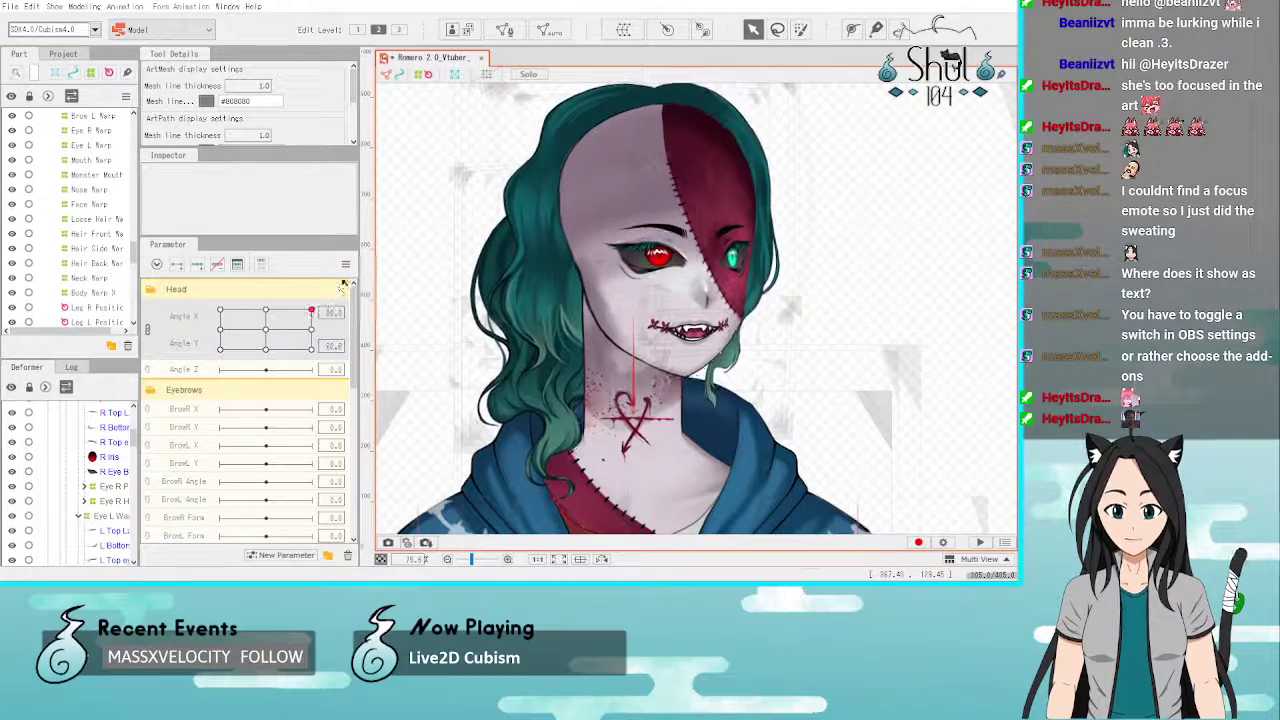
pyautogui.click(579, 197)
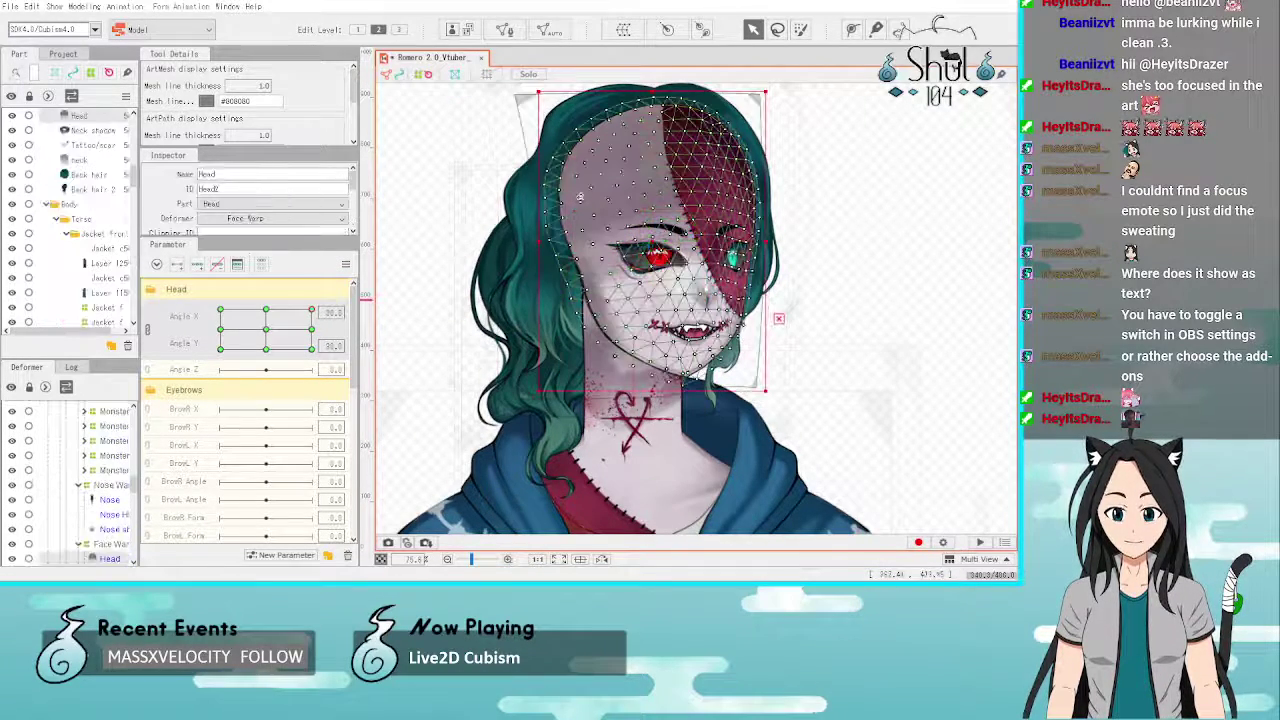
pyautogui.click(110, 543)
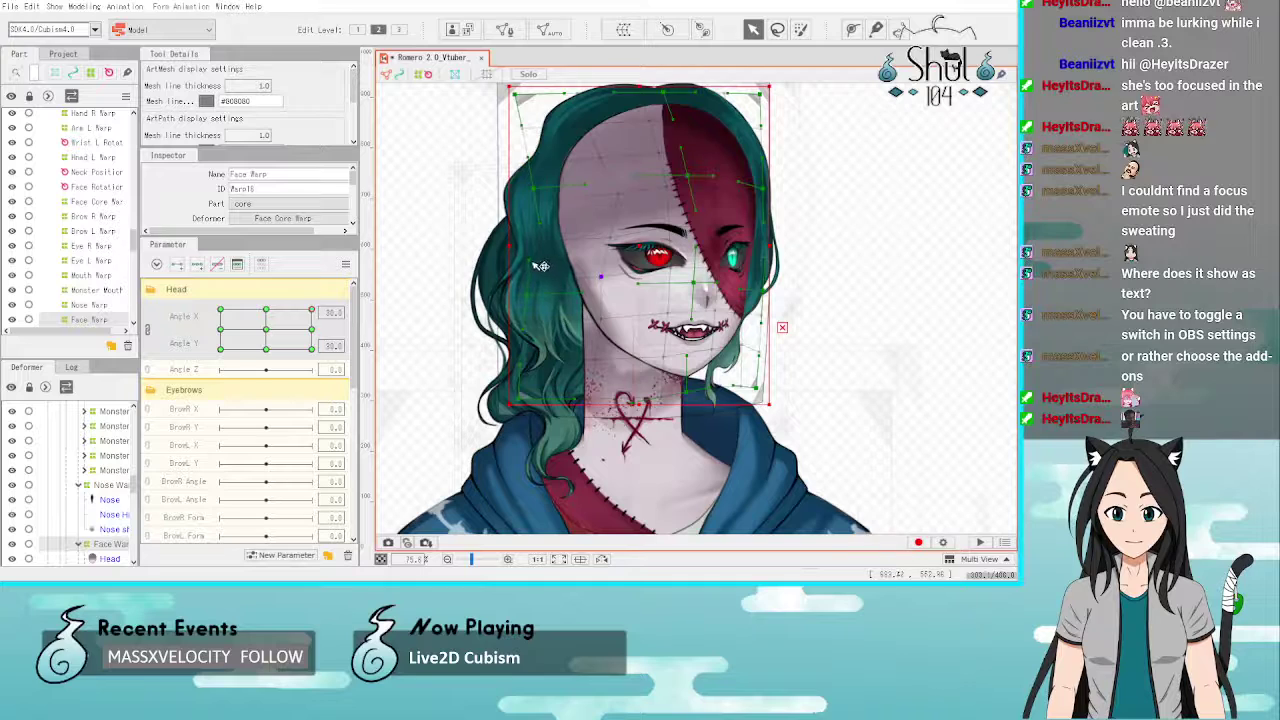
pyautogui.click(220, 314)
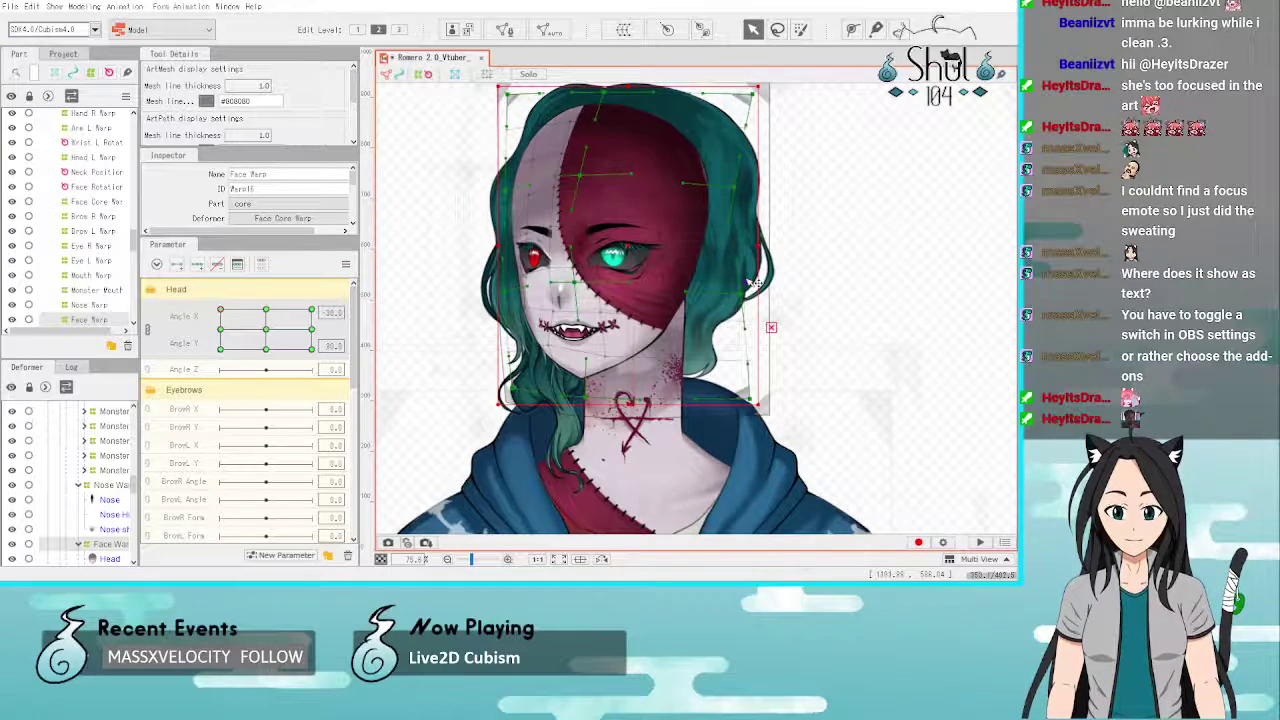
pyautogui.click(934, 311)
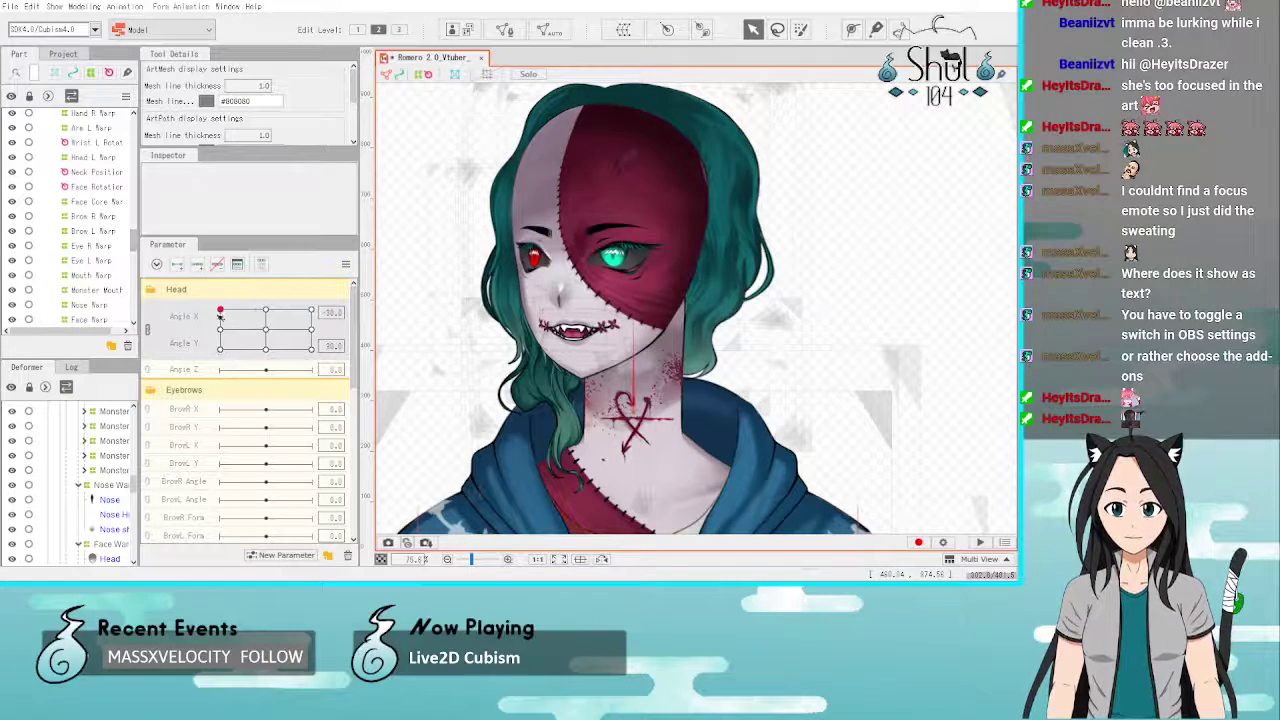
pyautogui.moveTo(220, 316)
pyautogui.mouseDown()
pyautogui.moveTo(216, 346)
pyautogui.moveTo(195, 333)
pyautogui.moveTo(220, 329)
pyautogui.moveTo(220, 311)
pyautogui.mouseUp()
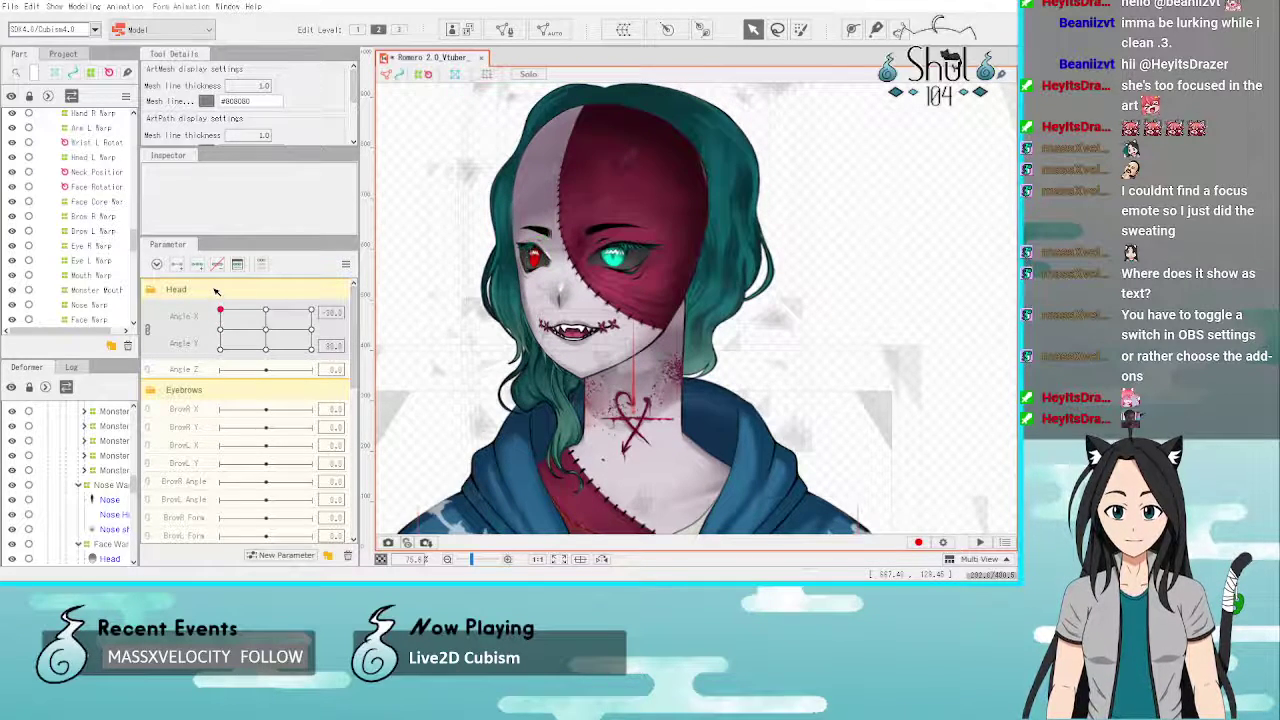
# Step: Adjust the Face Warp points beside the near eye and cheek at Angle Y 0 for both Angle X -30 and 30
pyautogui.click(221, 330)
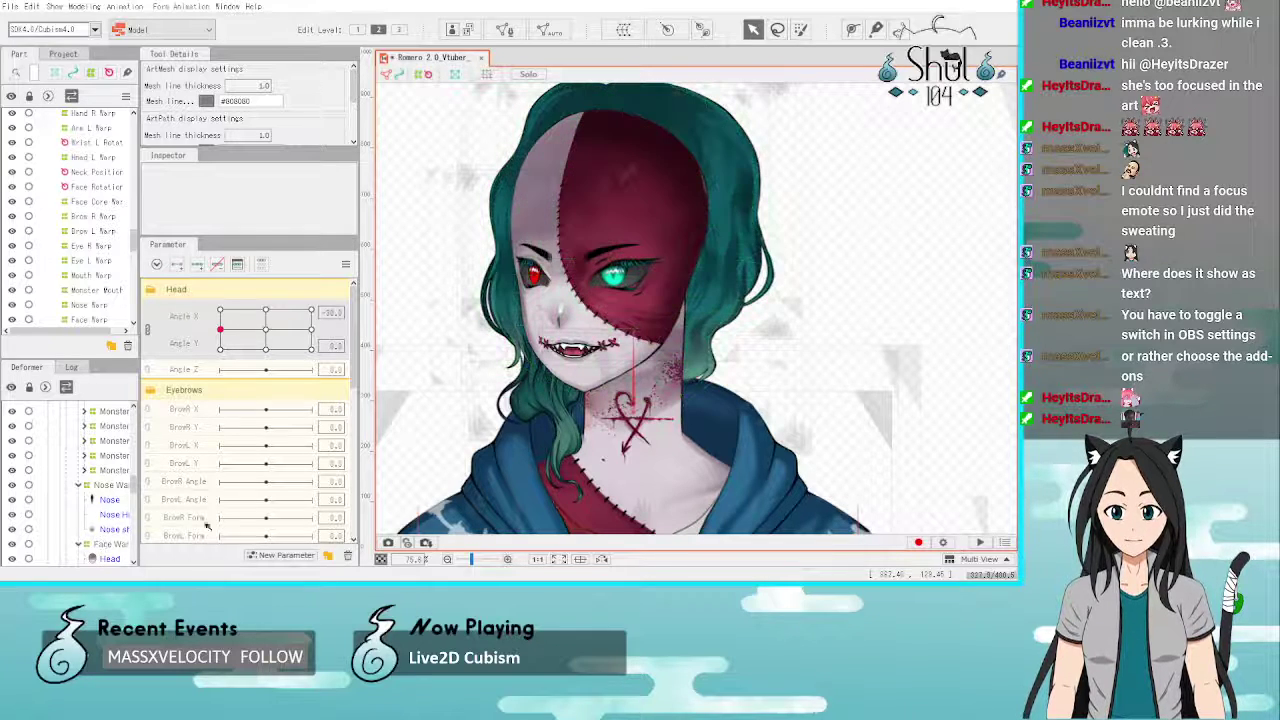
pyautogui.click(100, 545)
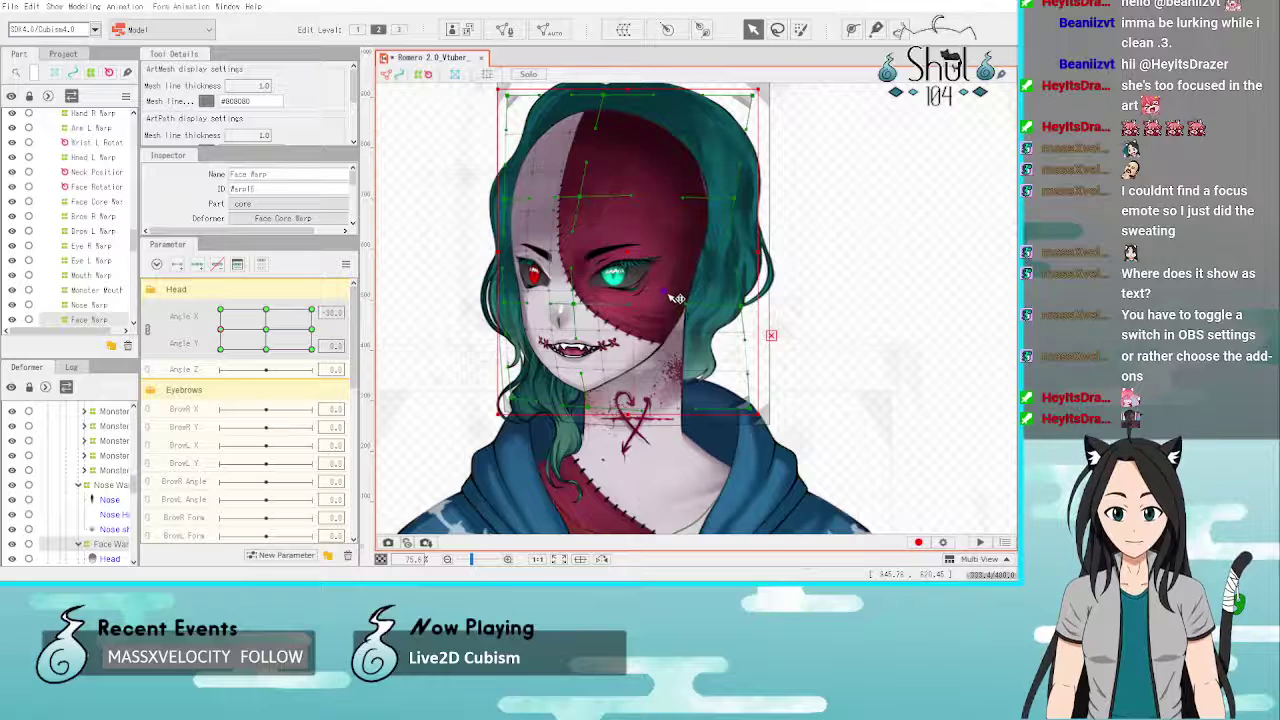
pyautogui.moveTo(650, 257); pyautogui.dragTo(663, 257)
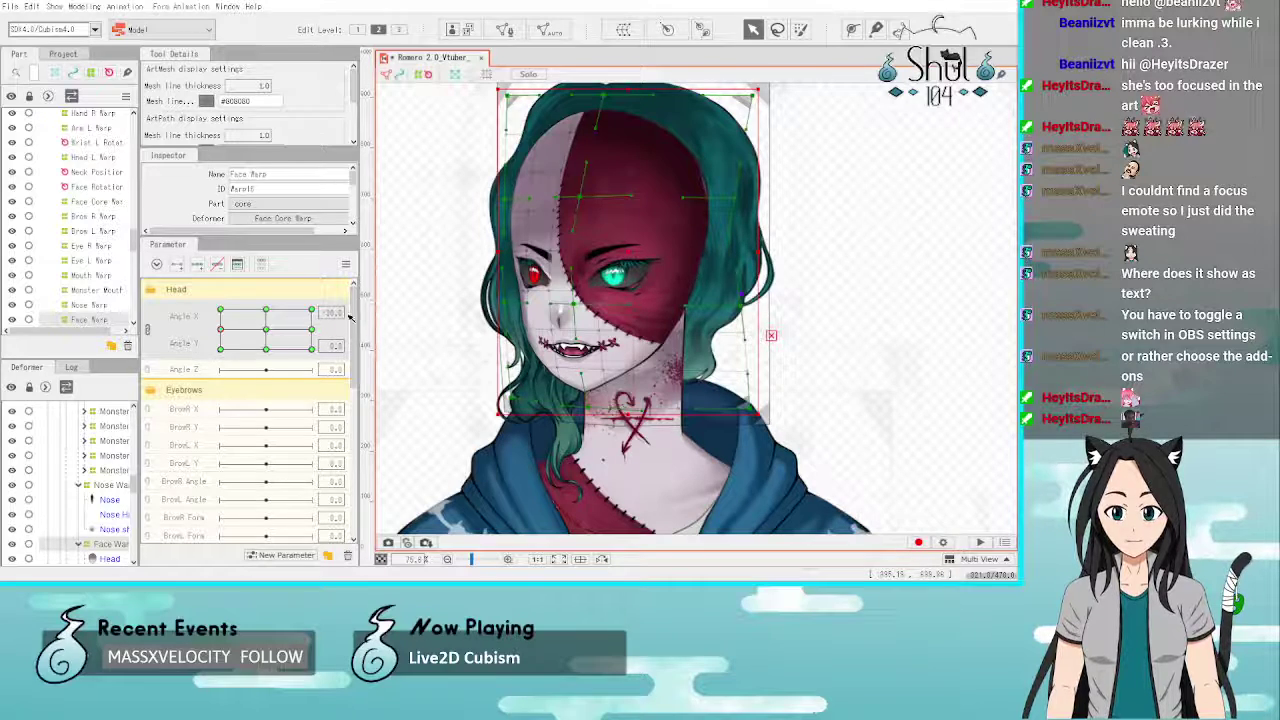
pyautogui.click(313, 331)
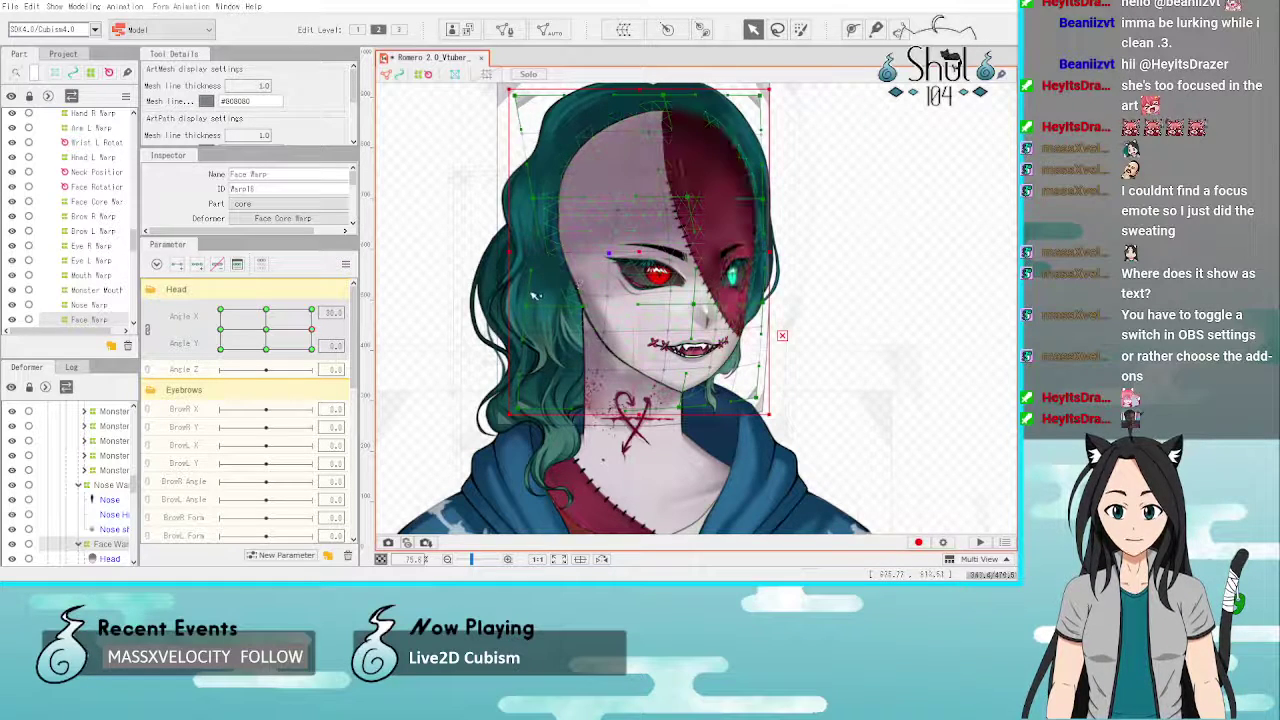
pyautogui.click(915, 328)
# Step: Preview the head movement from Angle X -30, Angle Y -30 and return both angles to 0
pyautogui.click(220, 347)
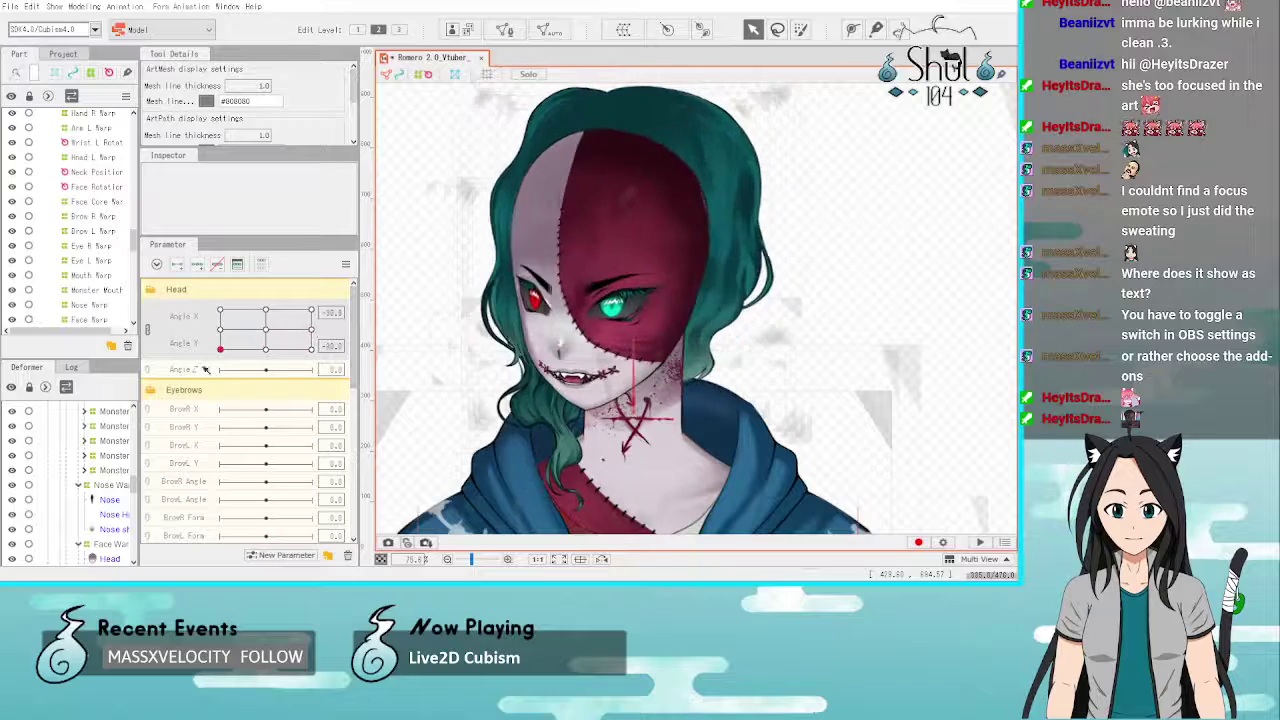
pyautogui.moveTo(205, 369); pyautogui.dragTo(267, 331)
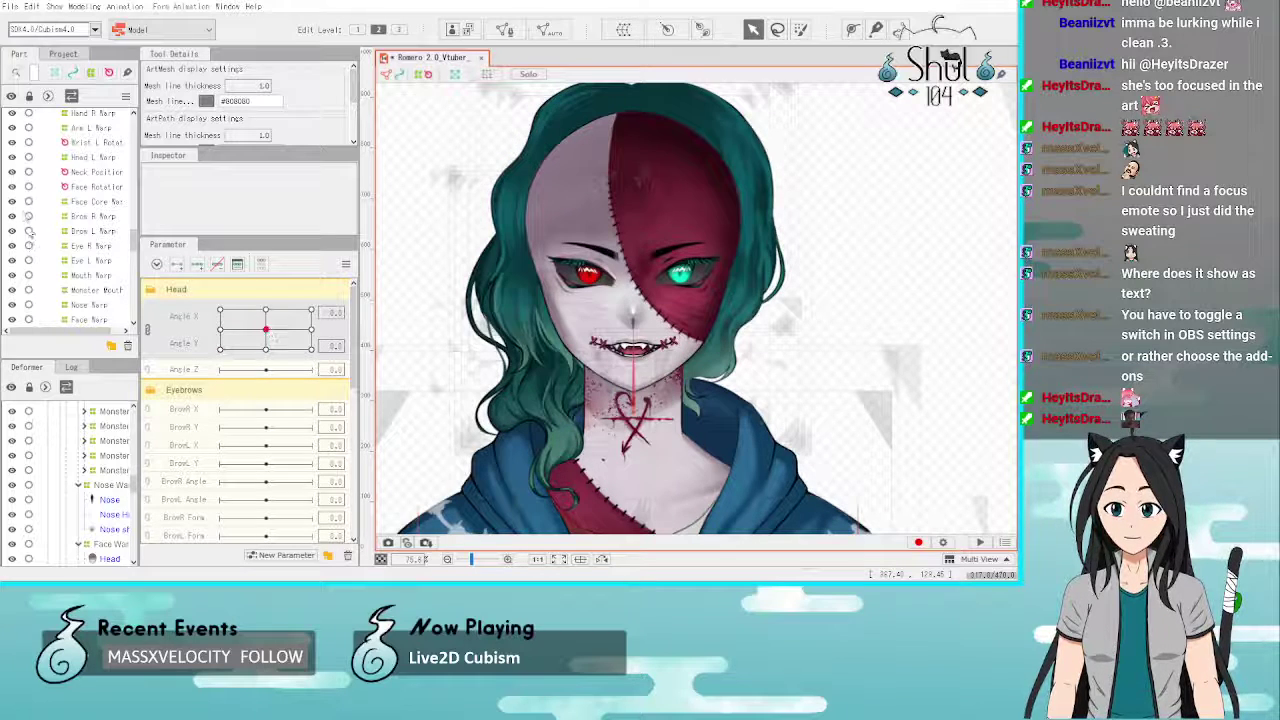
pyautogui.scroll(-10, 30, 232)
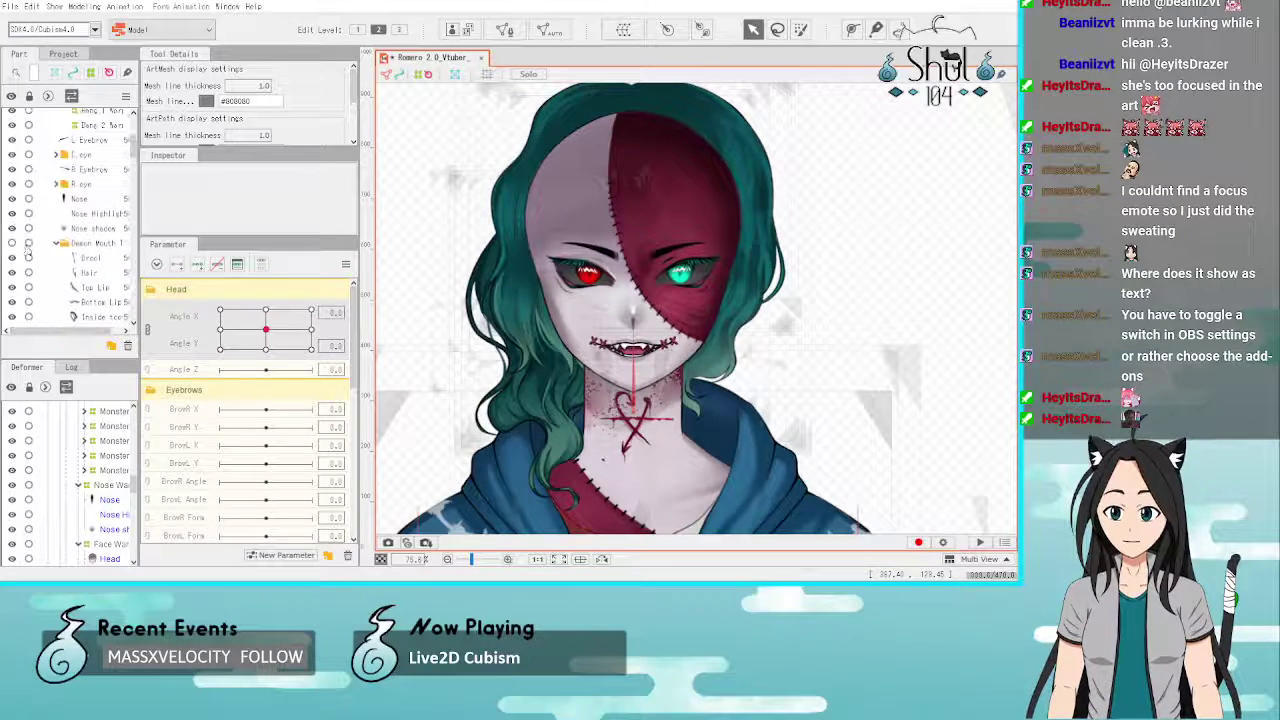
# Step: Show the Bangs folder and preview the head at Angle X 30 with Angle Y at 30 and -30
pyautogui.scroll(5, 27, 253)
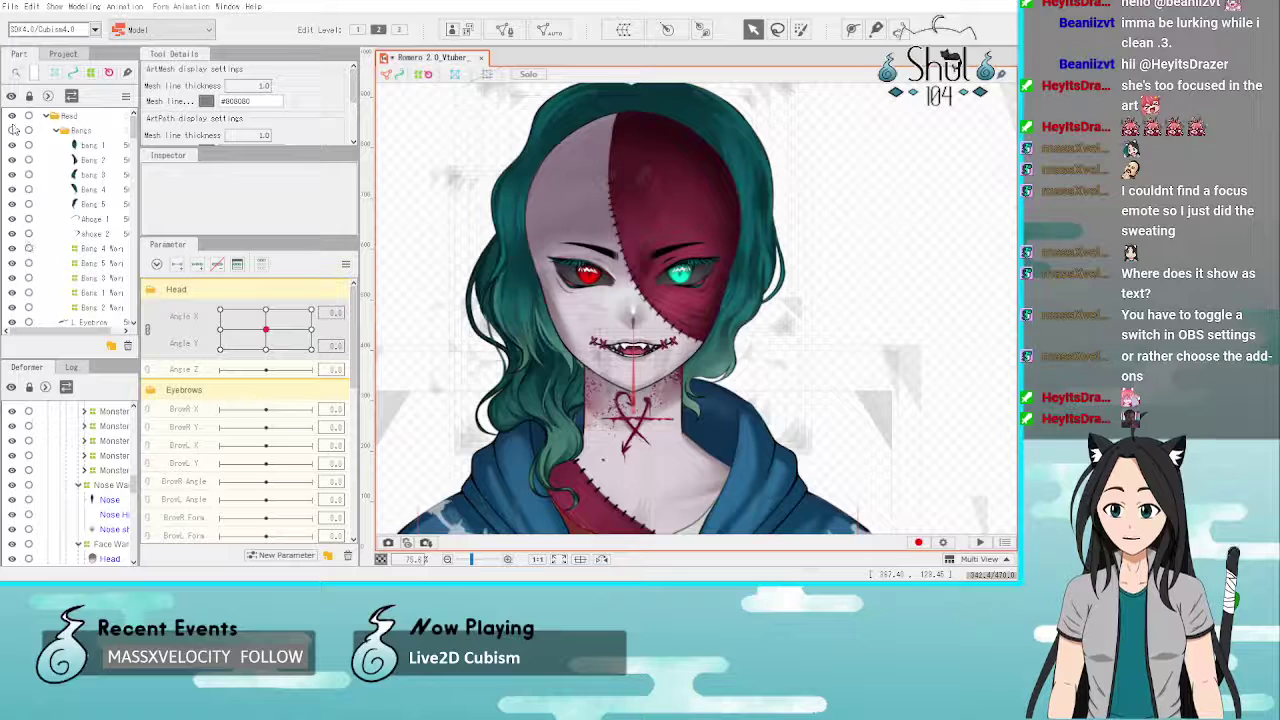
pyautogui.scroll(-4, 30, 190)
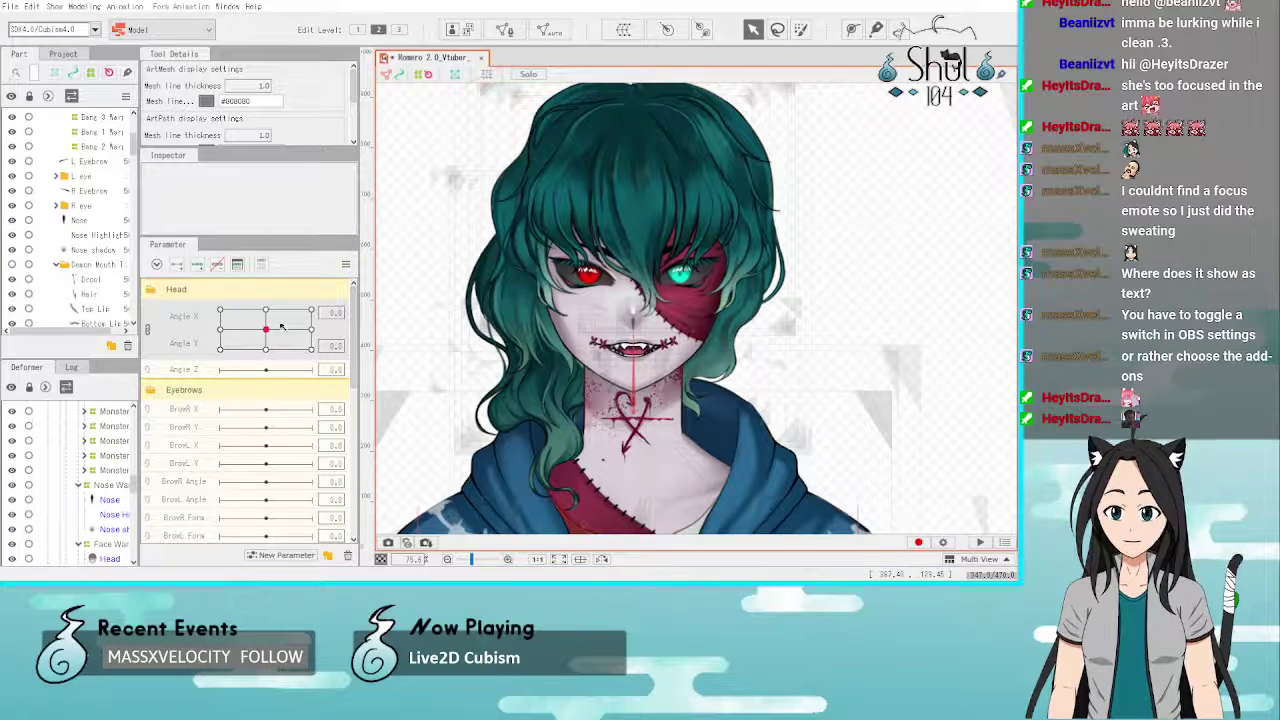
pyautogui.moveTo(206, 343); pyautogui.dragTo(380, 385)
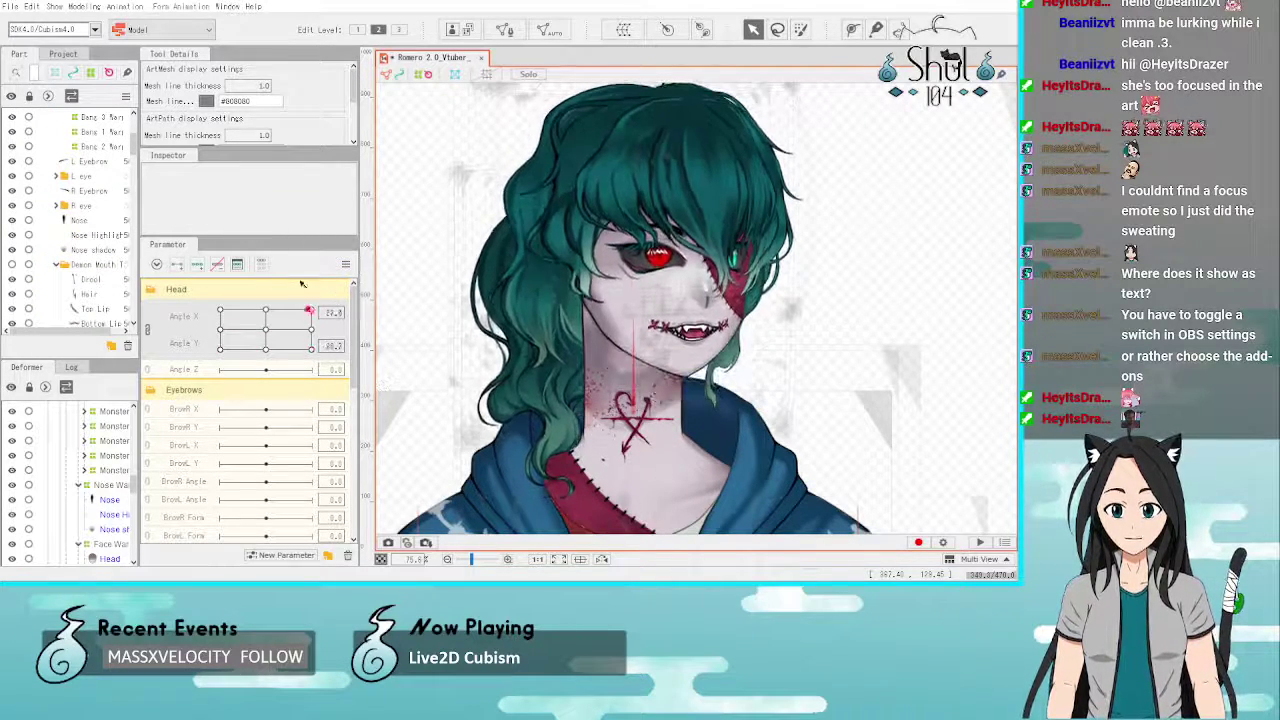
pyautogui.moveTo(301, 284); pyautogui.dragTo(349, 288)
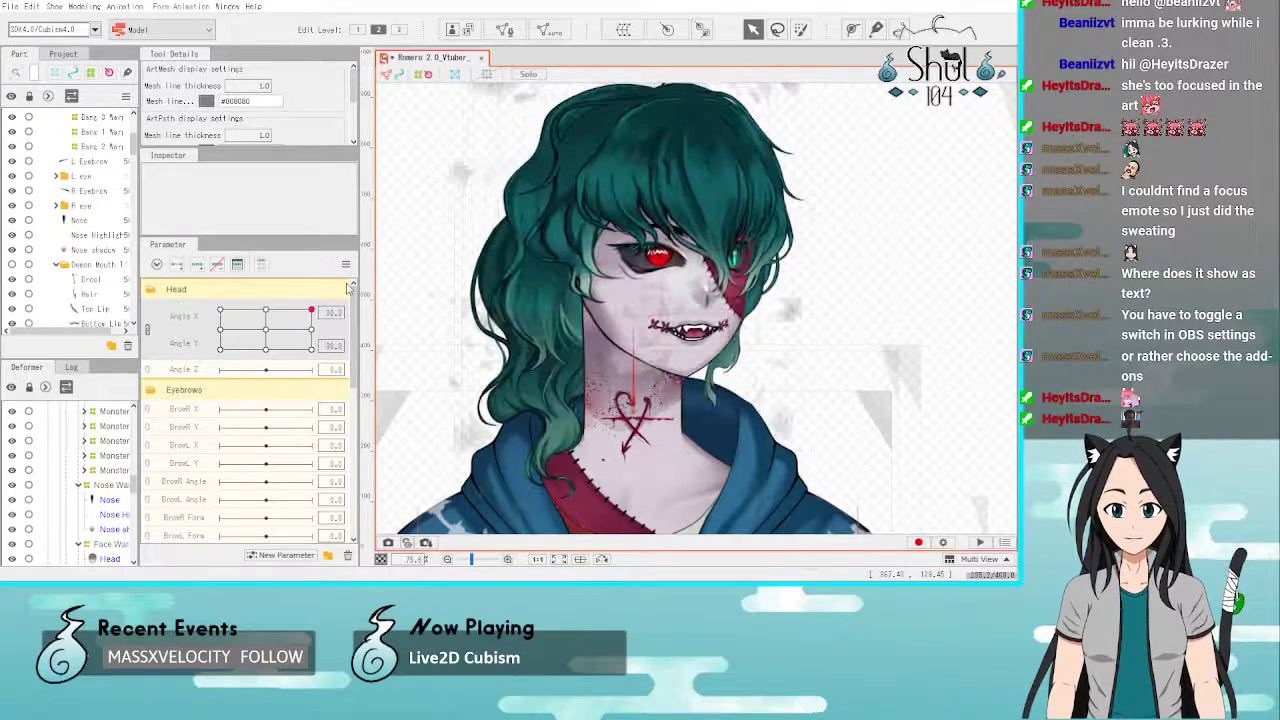
pyautogui.moveTo(314, 348); pyautogui.dragTo(332, 368)
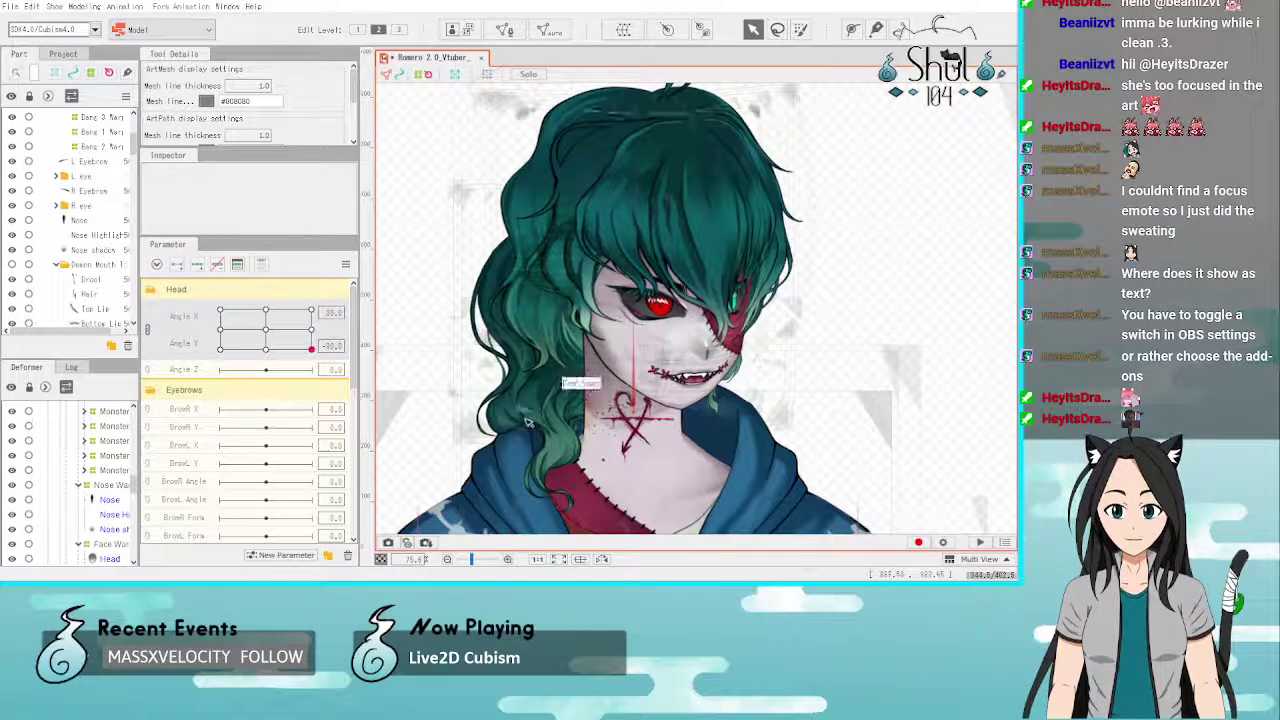
# Step: Extend the top edge of the Hair Side Warp deformer slightly upward at Angle X 30, Angle Y -30
pyautogui.click(556, 368)
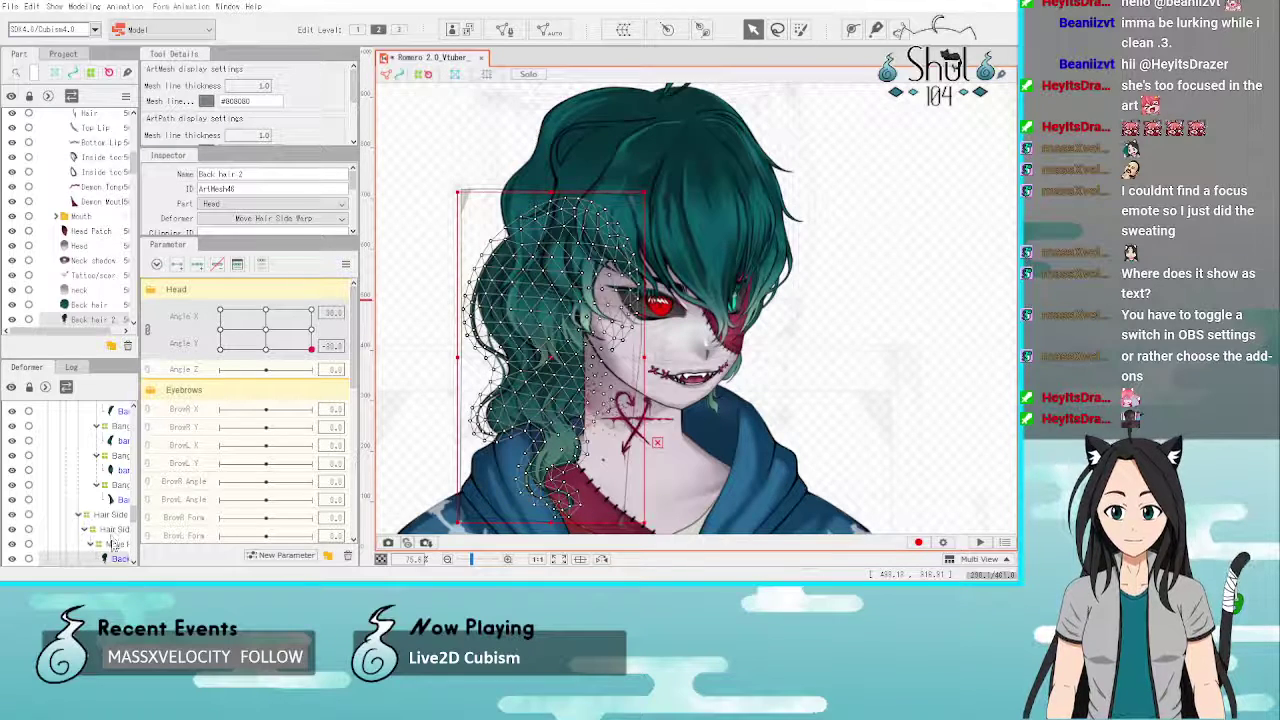
pyautogui.click(113, 515)
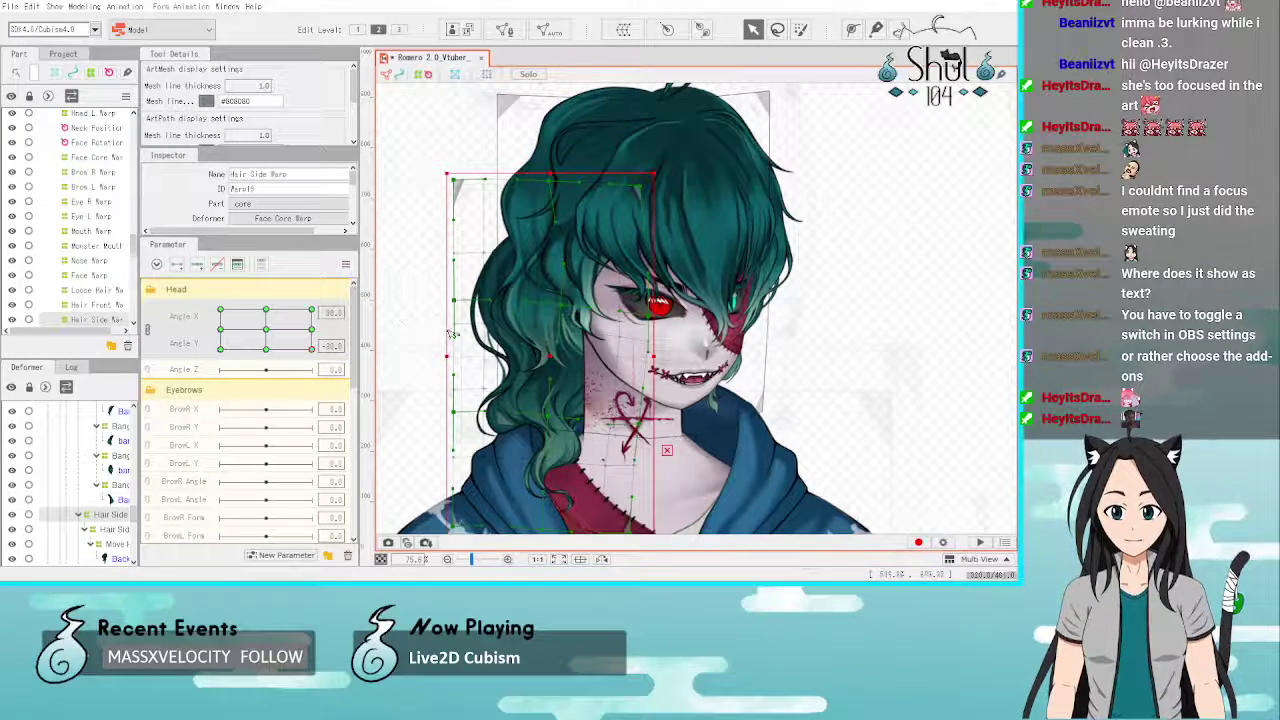
pyautogui.click(313, 330)
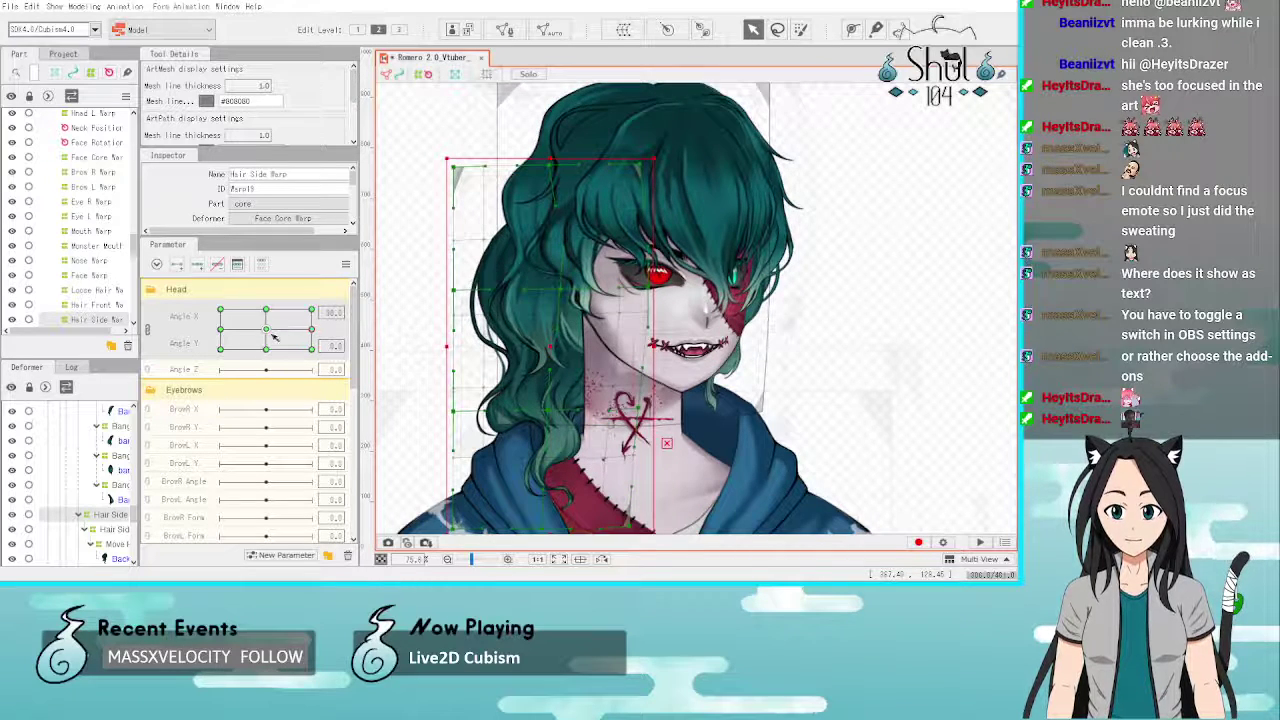
pyautogui.moveTo(274, 338); pyautogui.dragTo(316, 350)
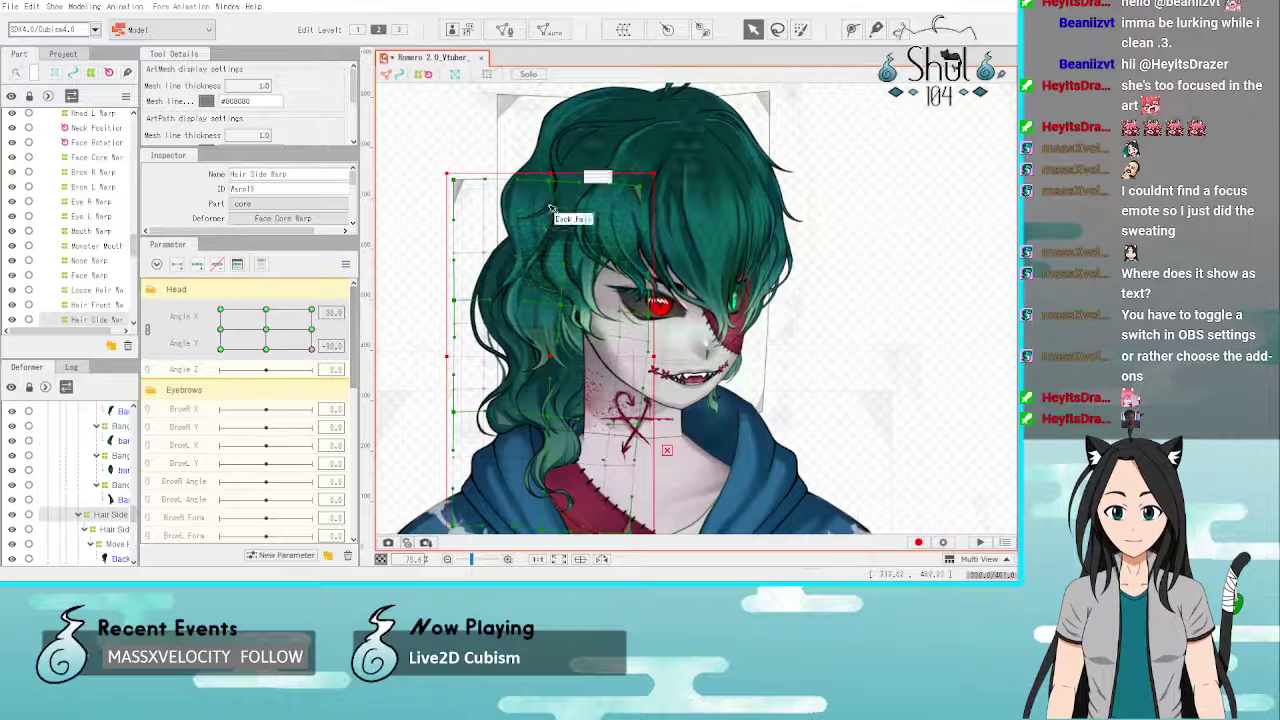
pyautogui.moveTo(550, 174); pyautogui.dragTo(545, 156)
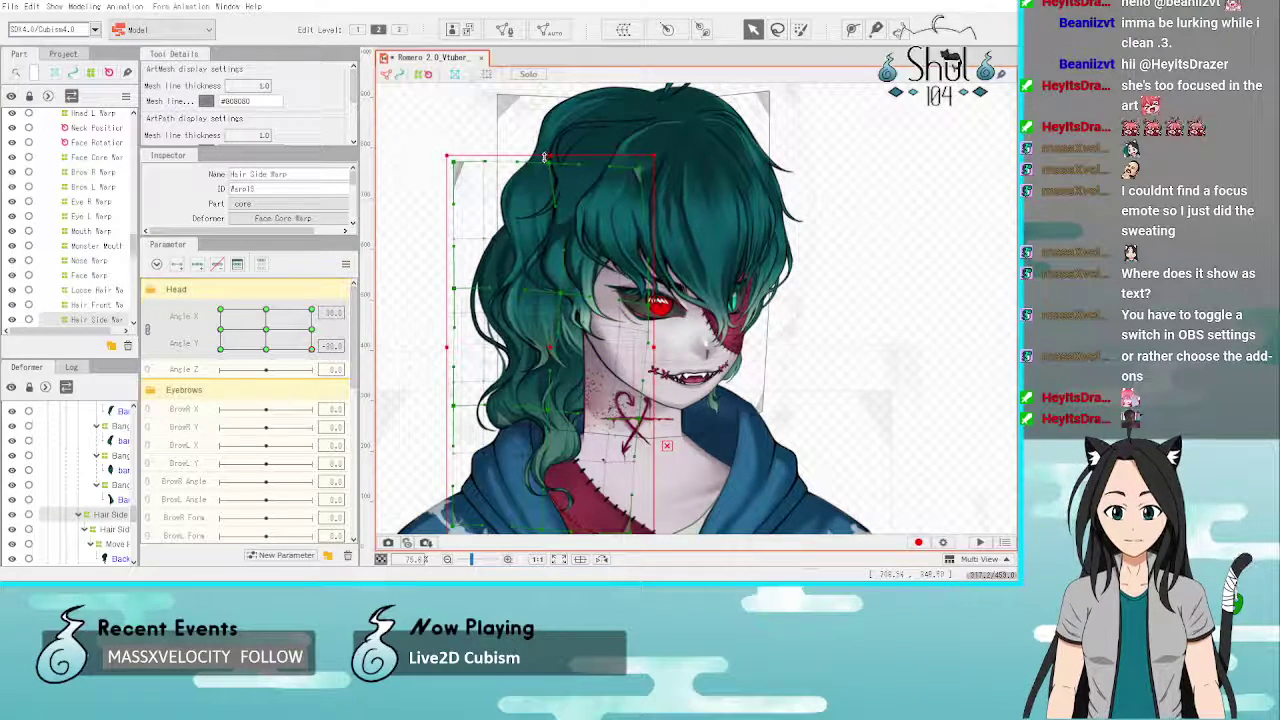
# Step: Raise the Hair Side Warp's top edge for the downward-facing pose at Angle X 0, Angle Y -30
pyautogui.moveTo(313, 347); pyautogui.dragTo(266, 370)
pyautogui.click(267, 351)
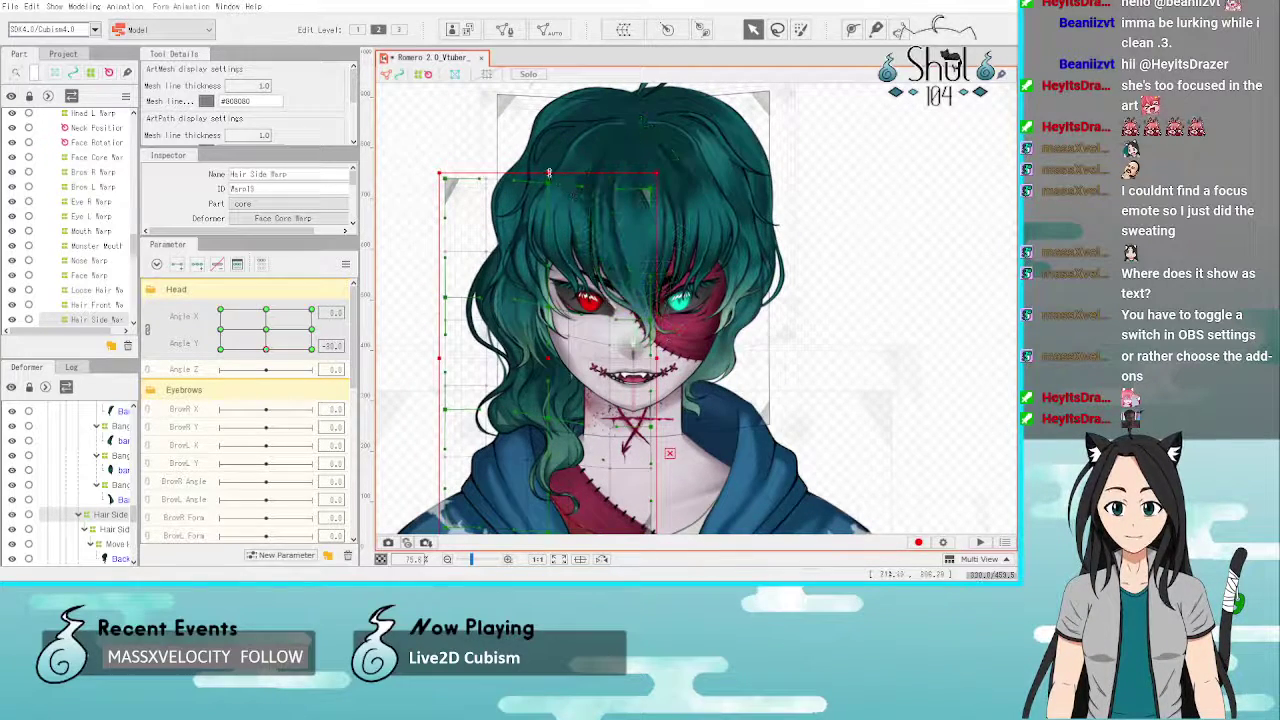
pyautogui.moveTo(548, 152); pyautogui.dragTo(548, 150)
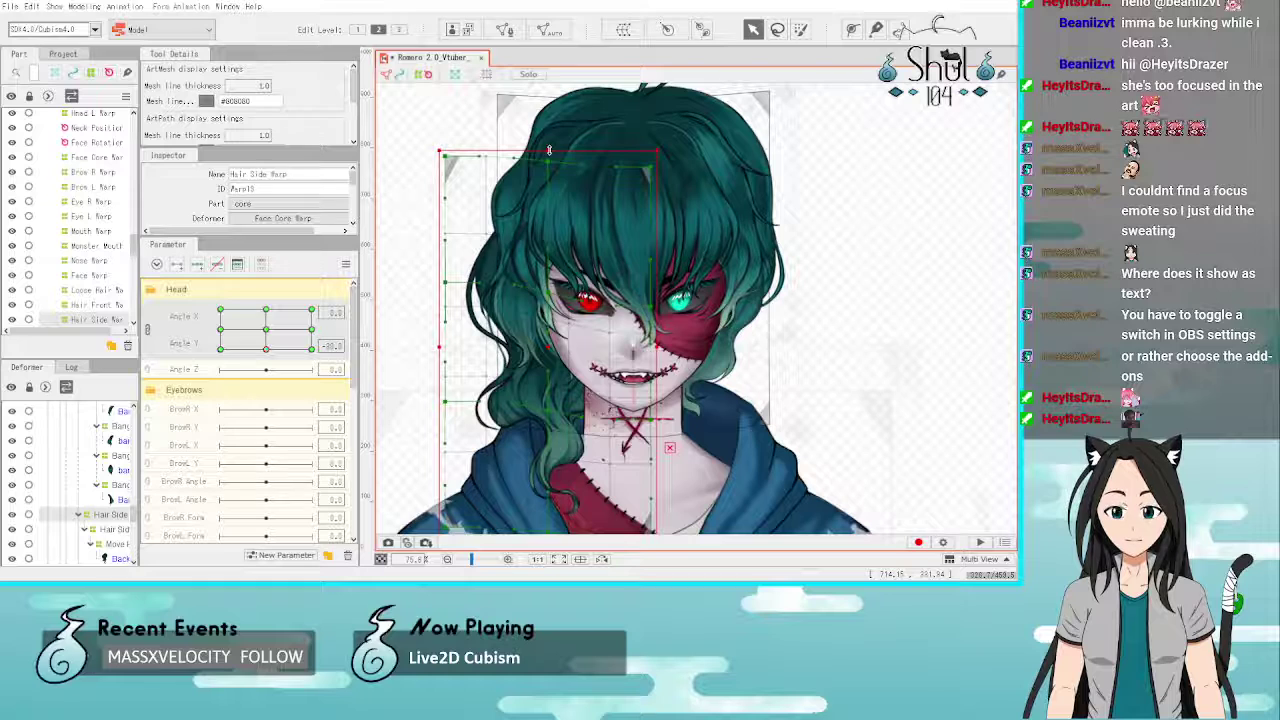
# Step: Extend the Hair Side Warp's bottom edge slightly downward at Angle X 0, Angle Y 30
pyautogui.moveTo(266, 347); pyautogui.dragTo(268, 308)
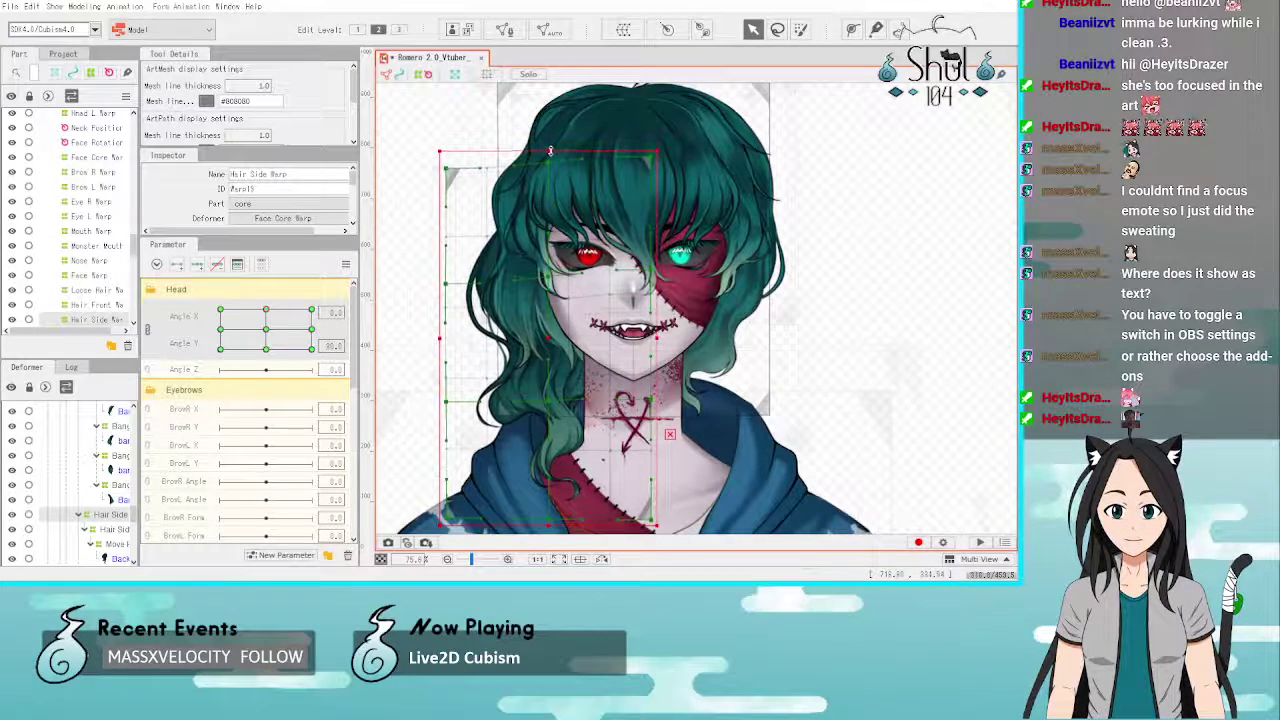
pyautogui.scroll(-2, 557, 262)
pyautogui.scroll(2, 552, 396)
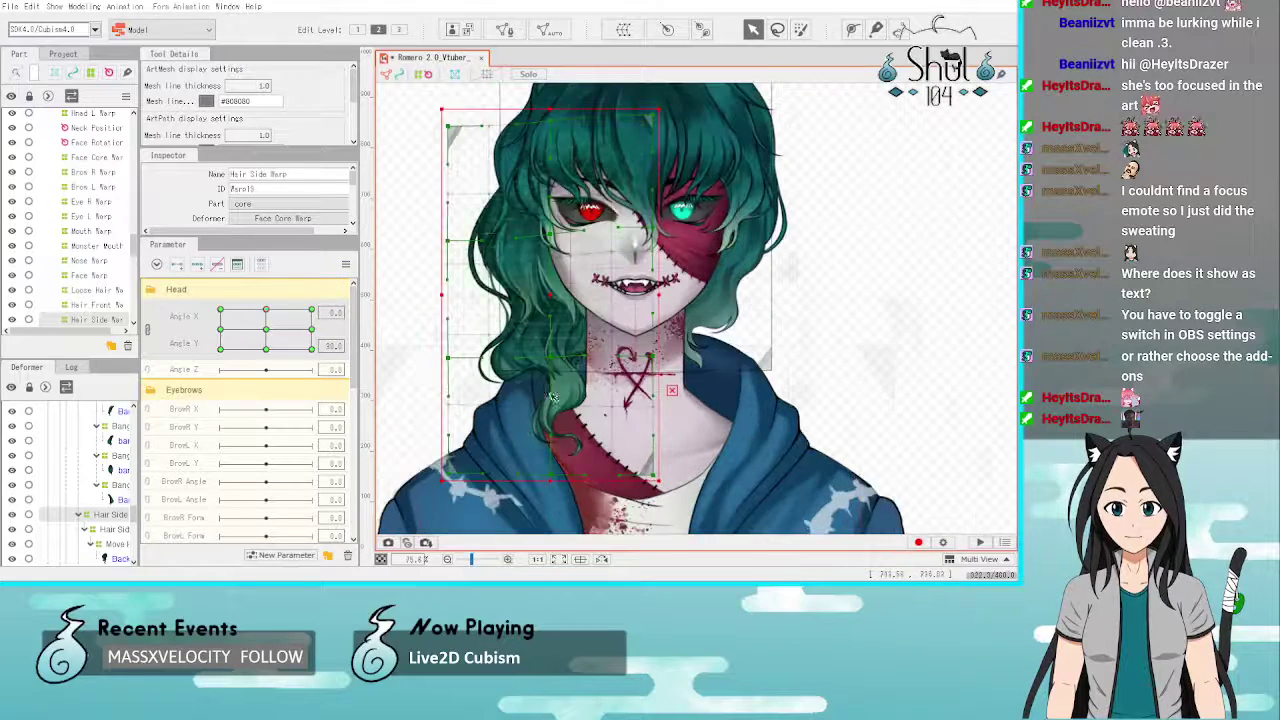
pyautogui.moveTo(548, 481); pyautogui.dragTo(548, 490)
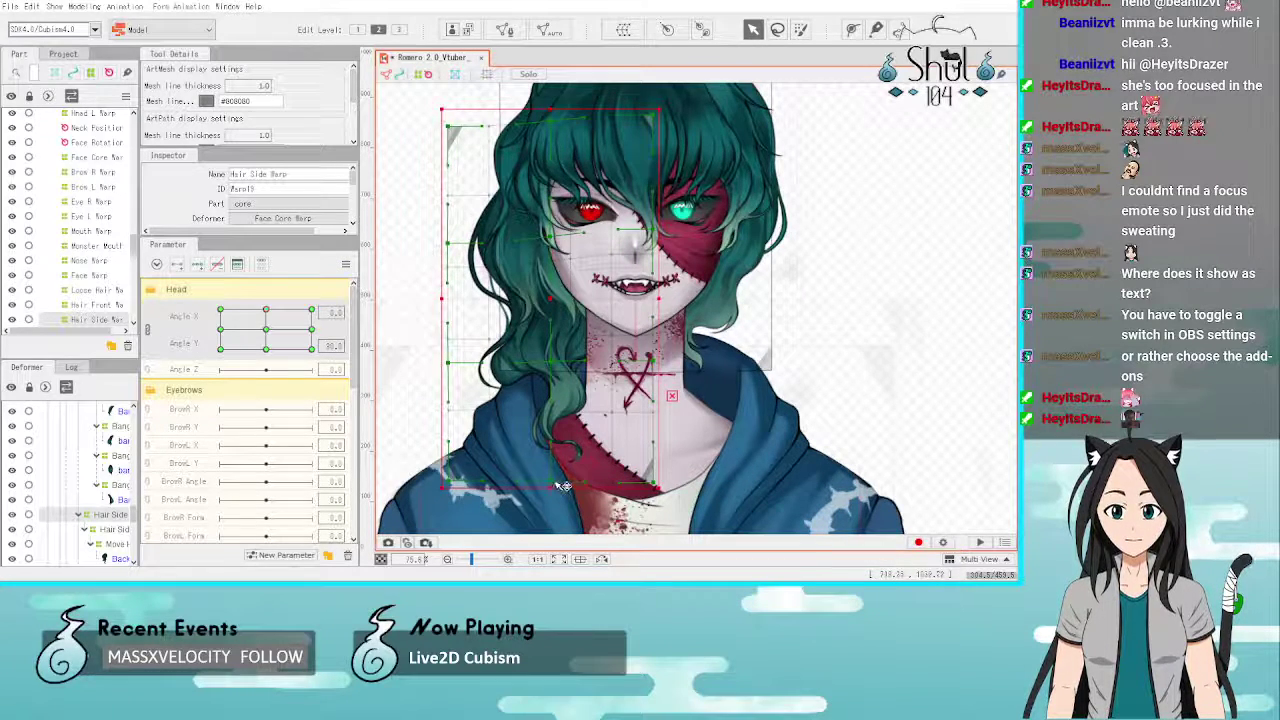
pyautogui.moveTo(266, 310)
pyautogui.mouseDown()
pyautogui.moveTo(263, 362)
pyautogui.moveTo(262, 301)
pyautogui.mouseUp()
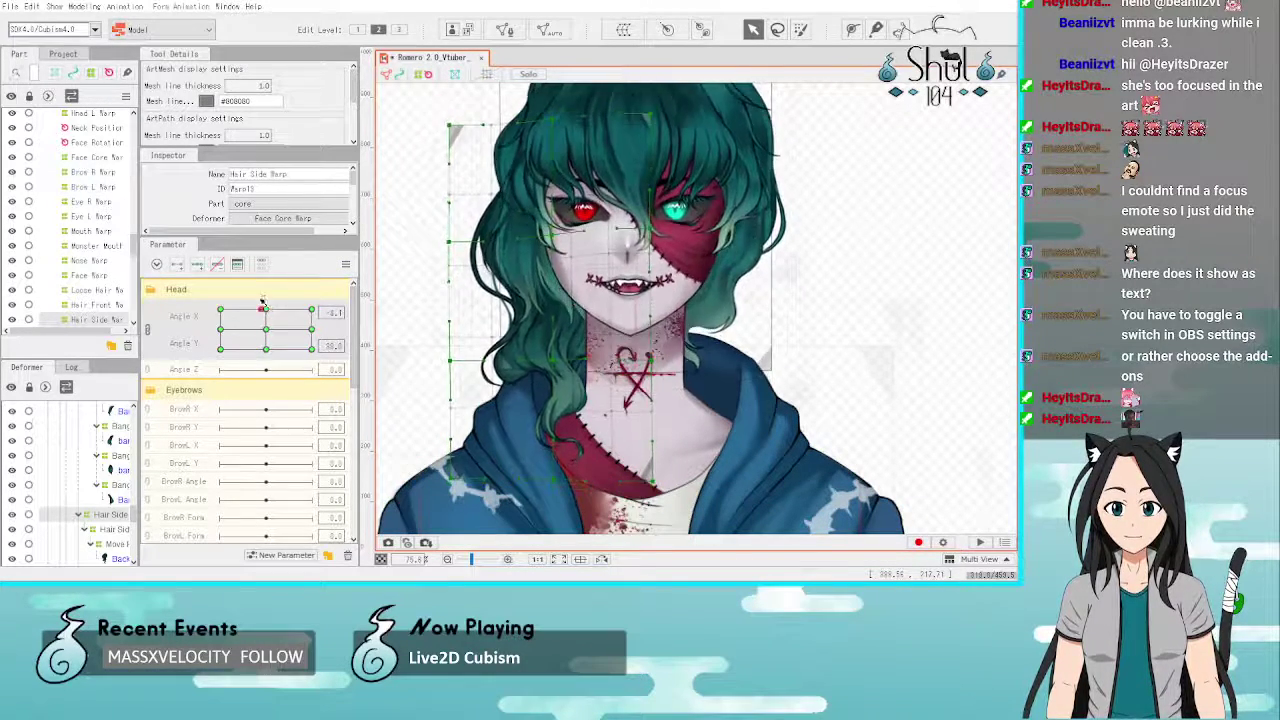
pyautogui.click(147, 332)
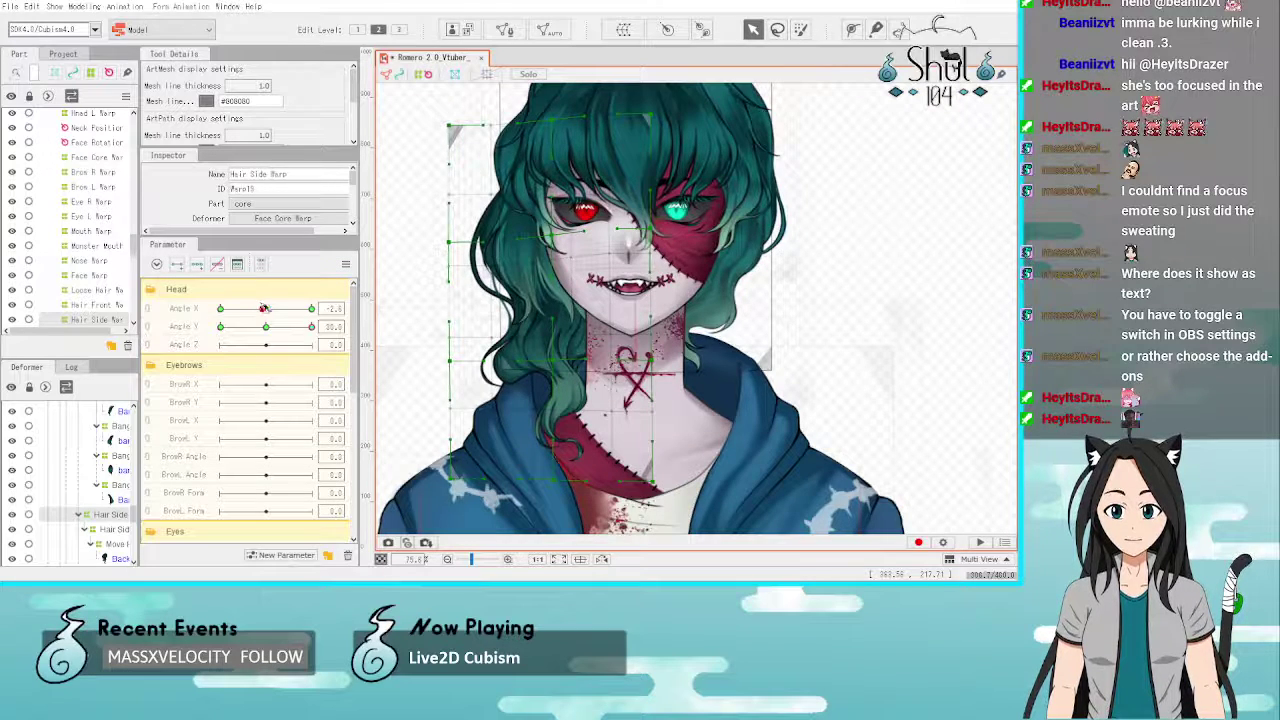
pyautogui.click(266, 310)
pyautogui.moveTo(312, 328); pyautogui.dragTo(359, 352)
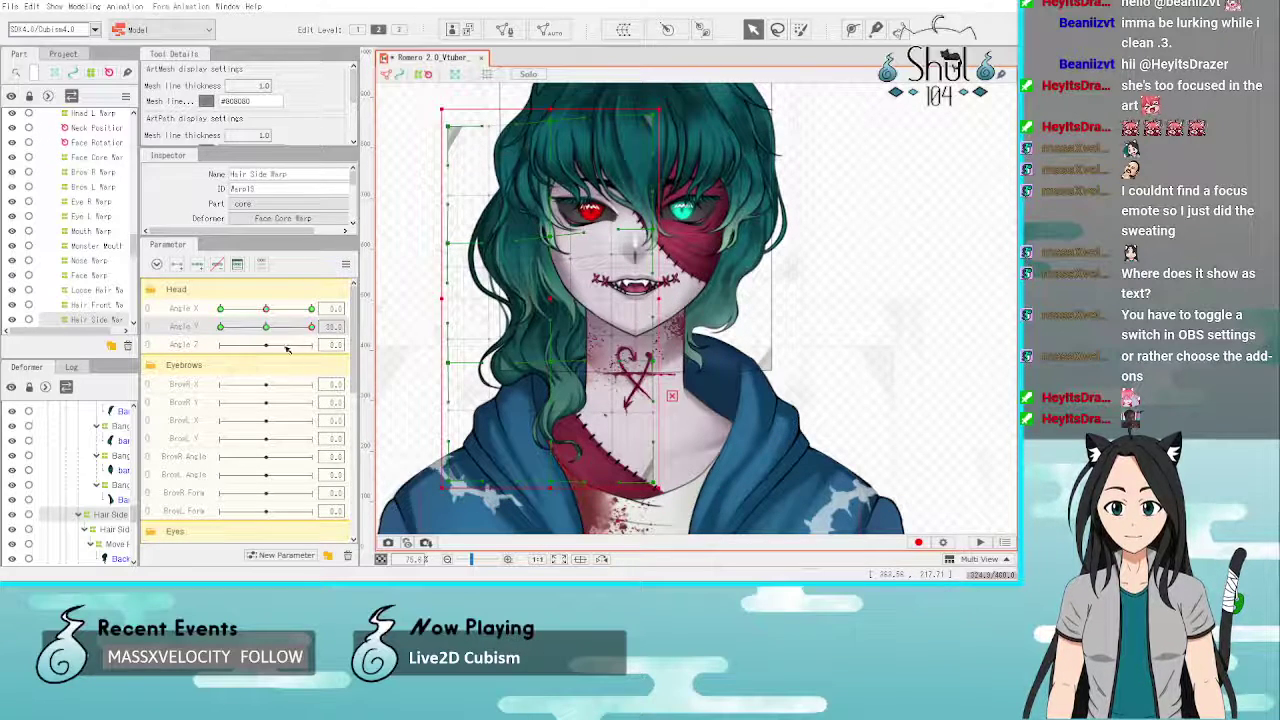
pyautogui.click(150, 319)
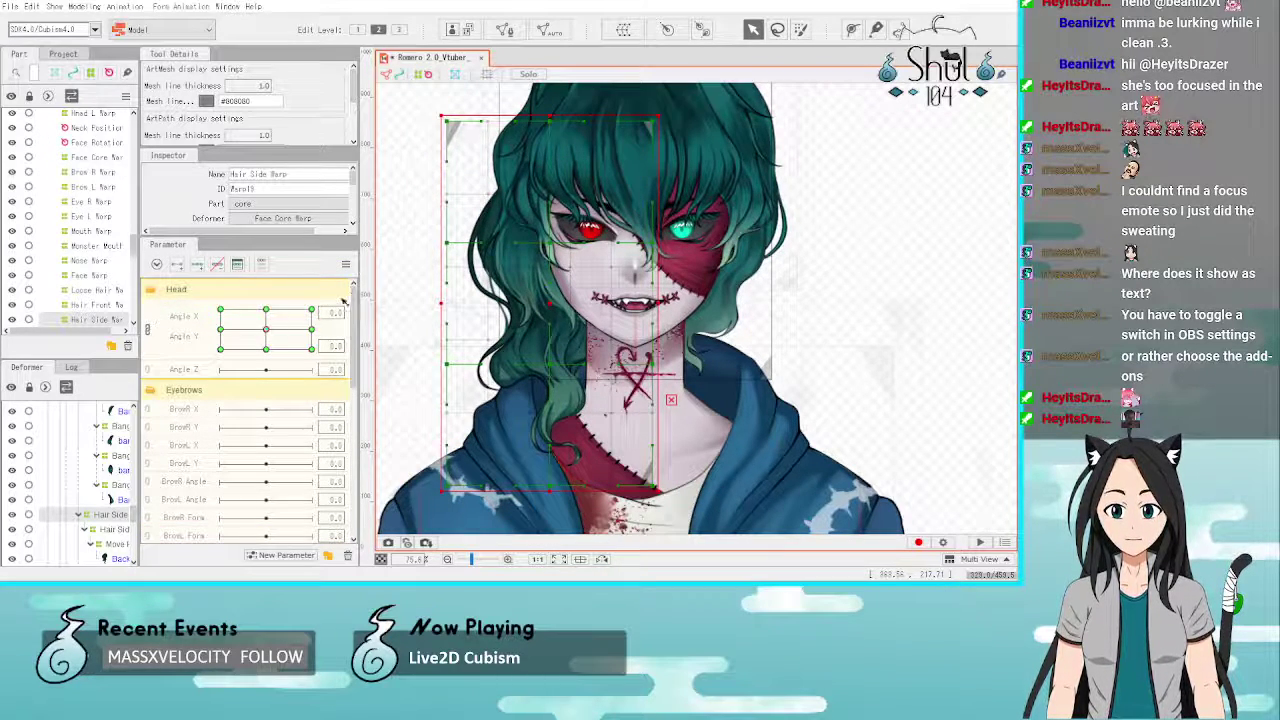
# Step: Generate the Hair Side Warp's four corner forms from its Angle X and Angle Y keyforms and clear the selection
pyautogui.click(346, 265)
pyautogui.click(427, 347)
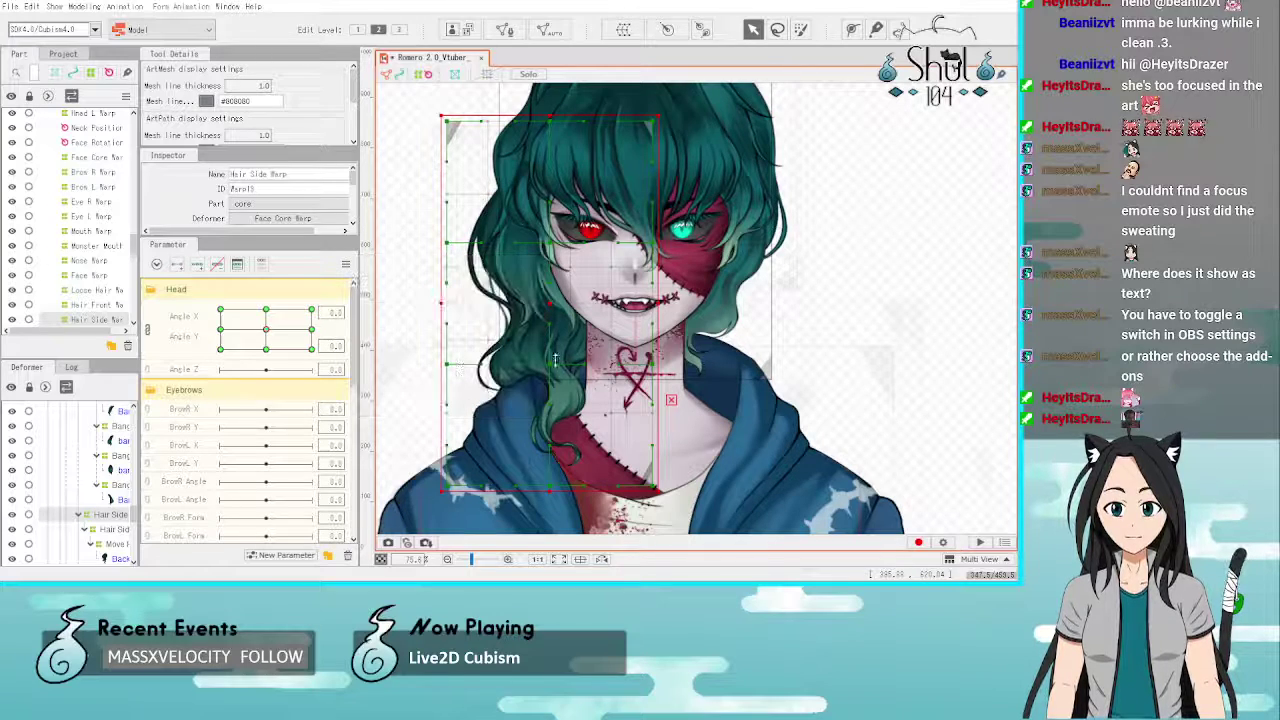
pyautogui.click(963, 344)
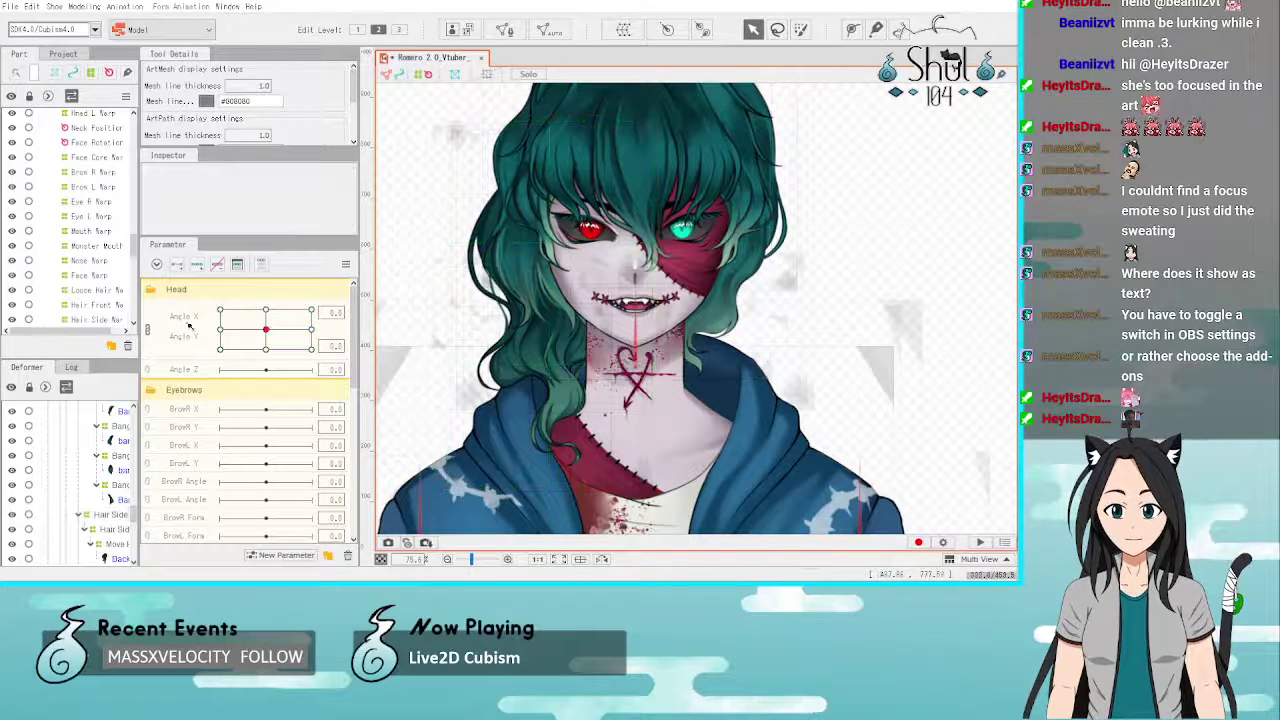
# Step: Preview the whole head turned to Angle X 30 and return it to the neutral pose for comparison
pyautogui.moveTo(266, 330); pyautogui.dragTo(353, 277)
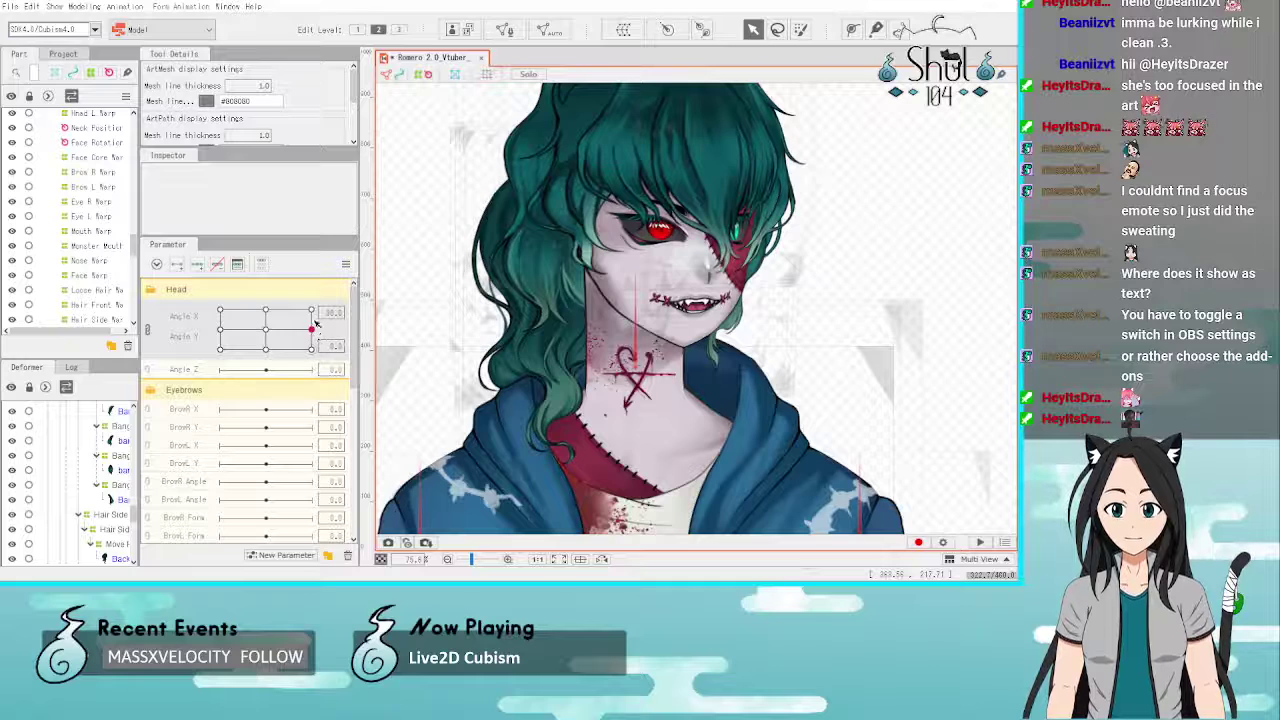
pyautogui.scroll(-3, 575, 490)
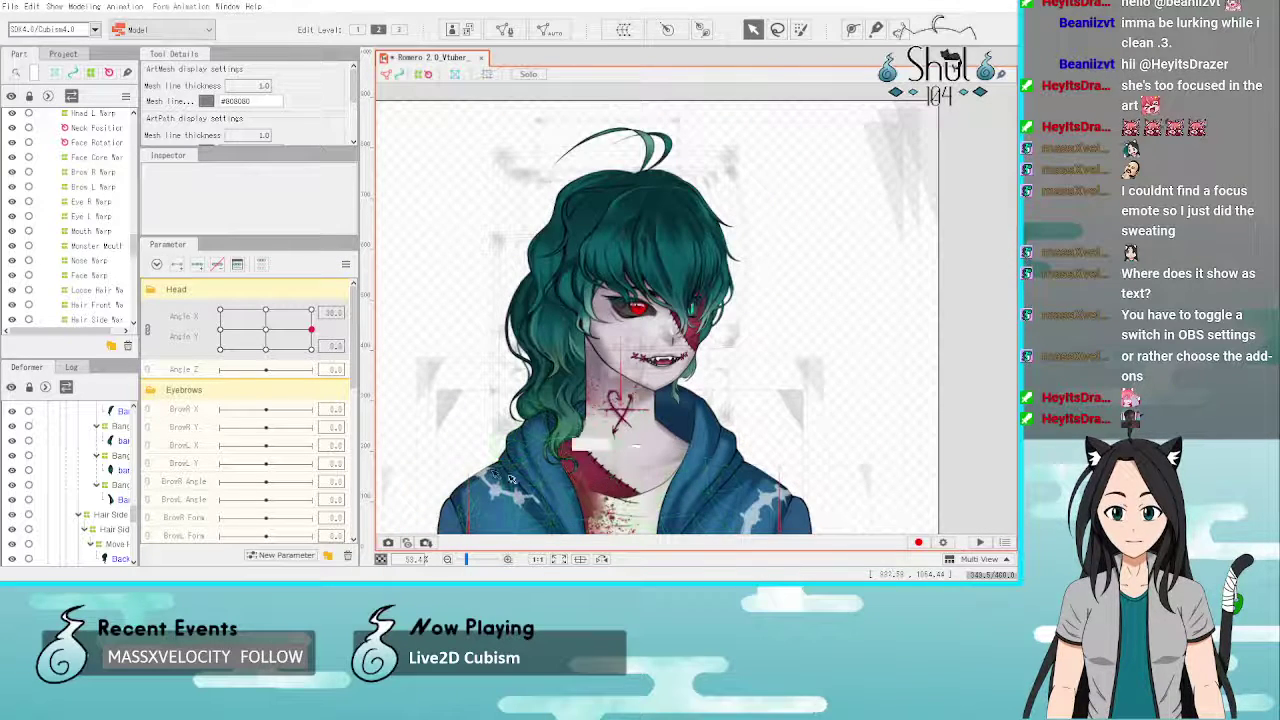
pyautogui.click(272, 338)
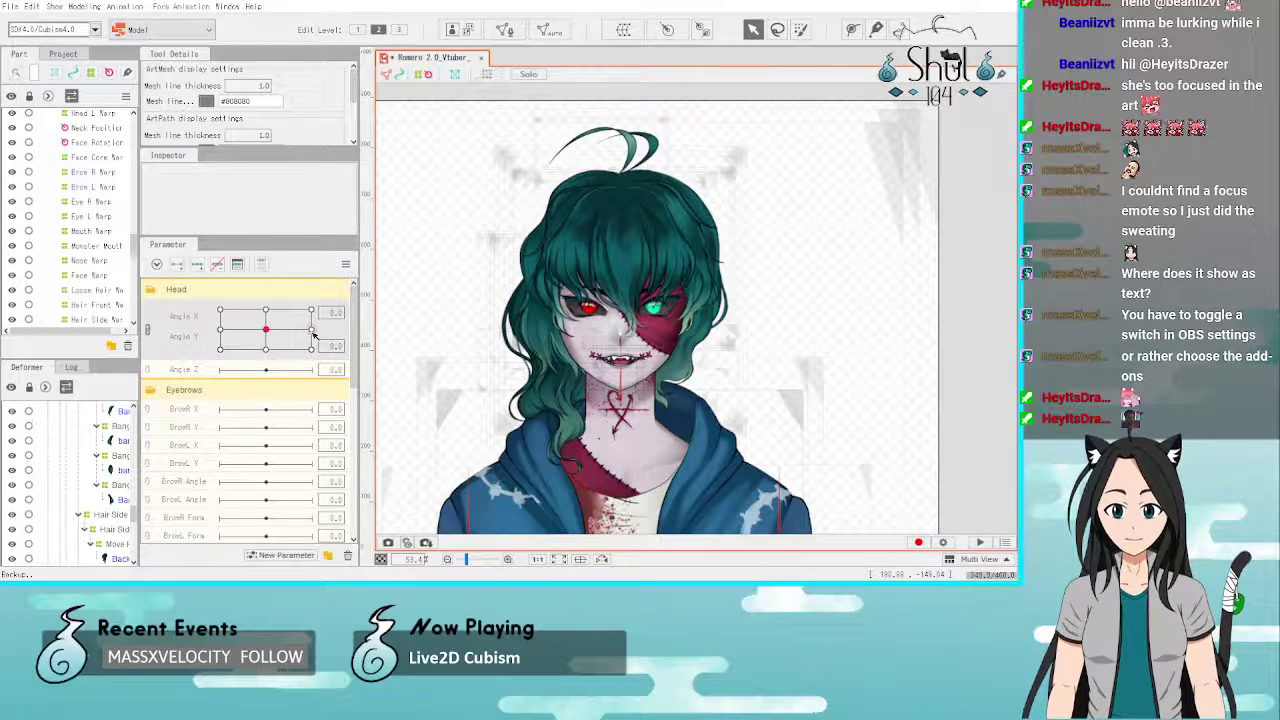
# Step: Pull the Hair Side Warp's outer left edge slightly inward at Angle X 30, Angle Y 0, and check the Angle Y -30 and 30 poses
pyautogui.click(312, 332)
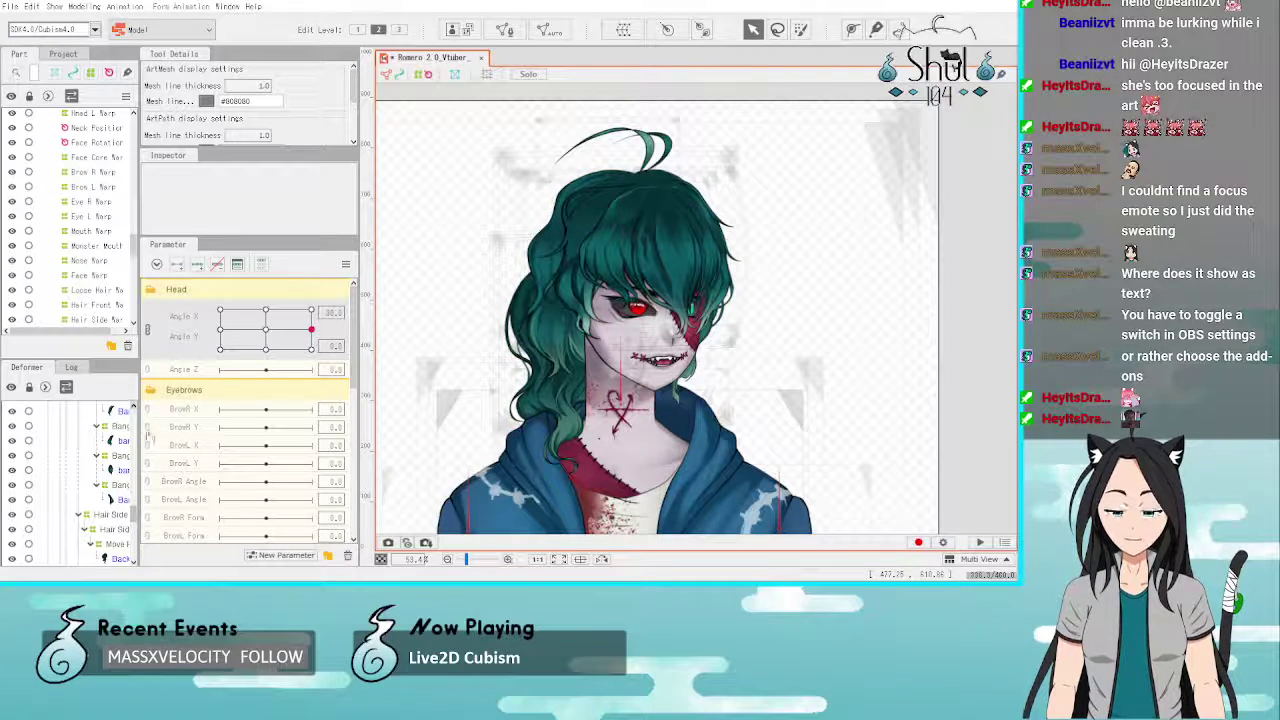
pyautogui.click(110, 514)
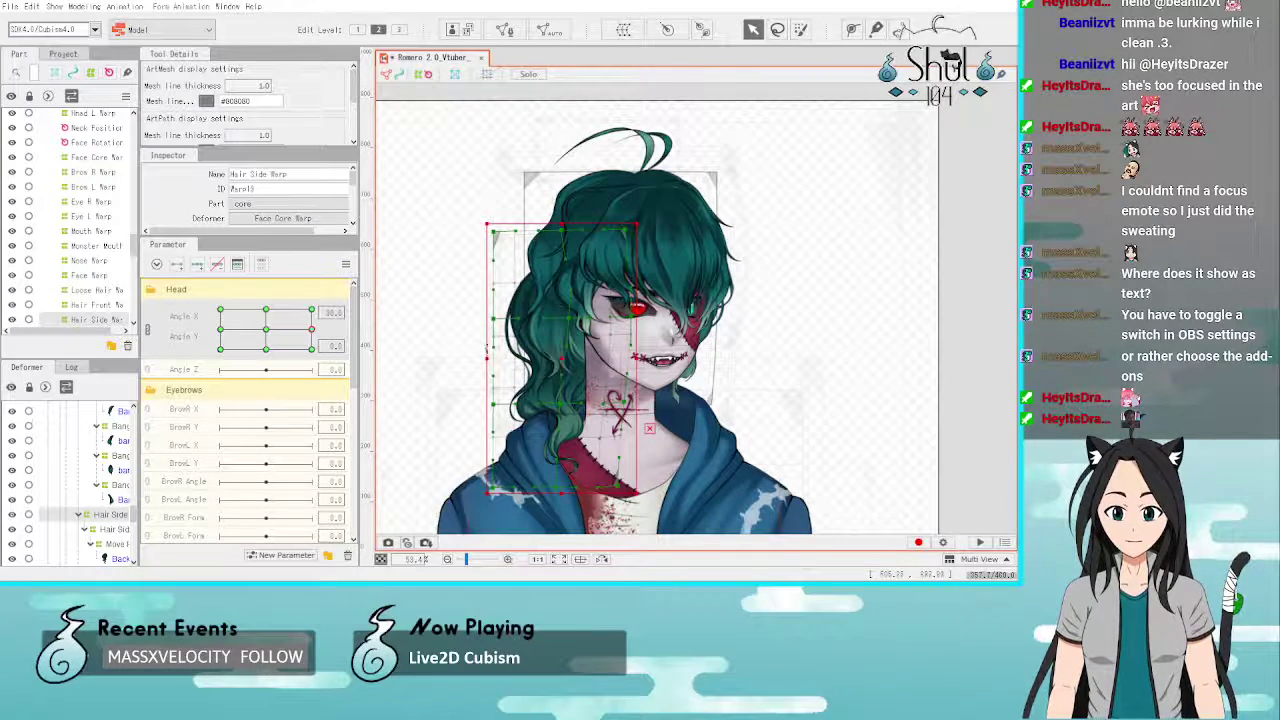
pyautogui.moveTo(487, 357); pyautogui.dragTo(491, 357)
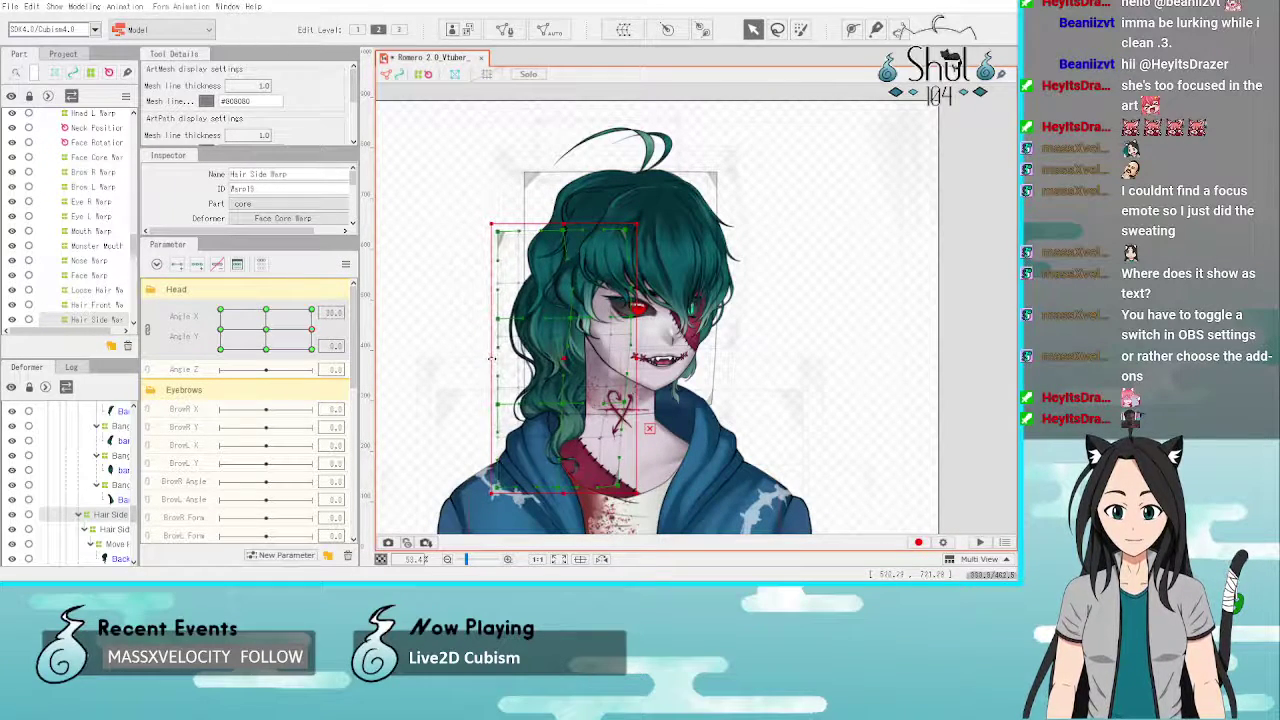
pyautogui.click(312, 348)
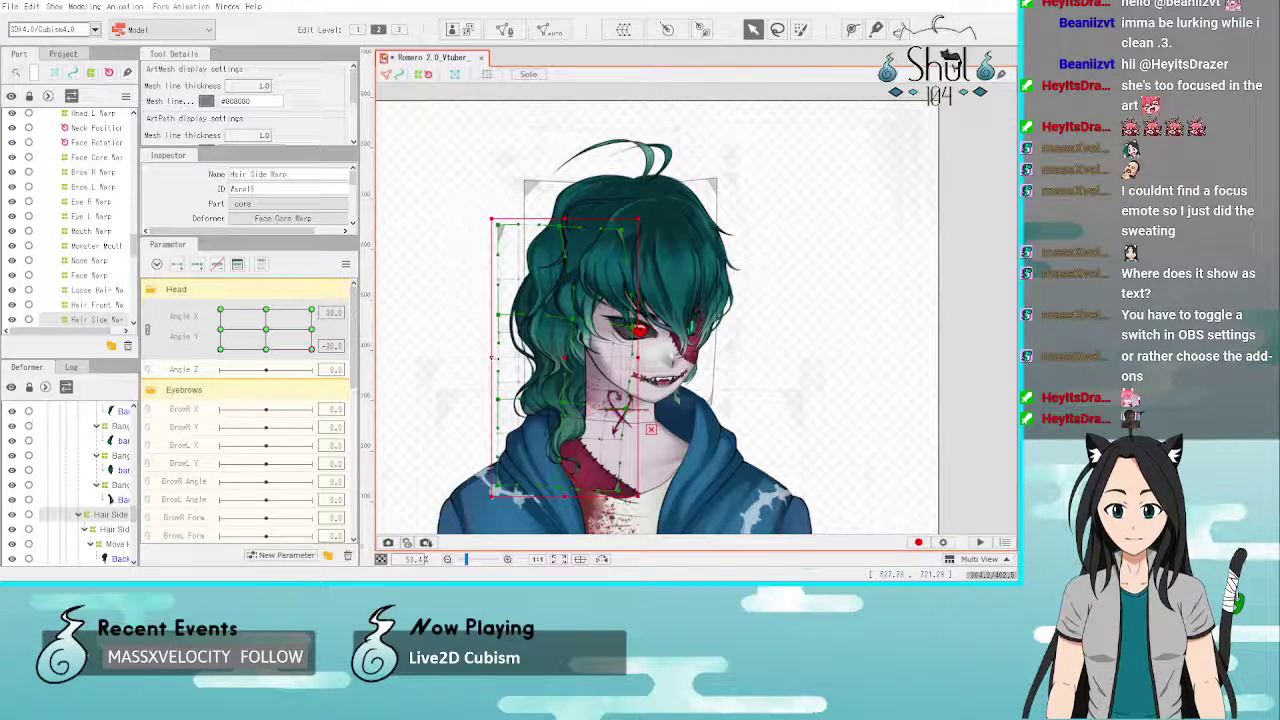
pyautogui.click(312, 310)
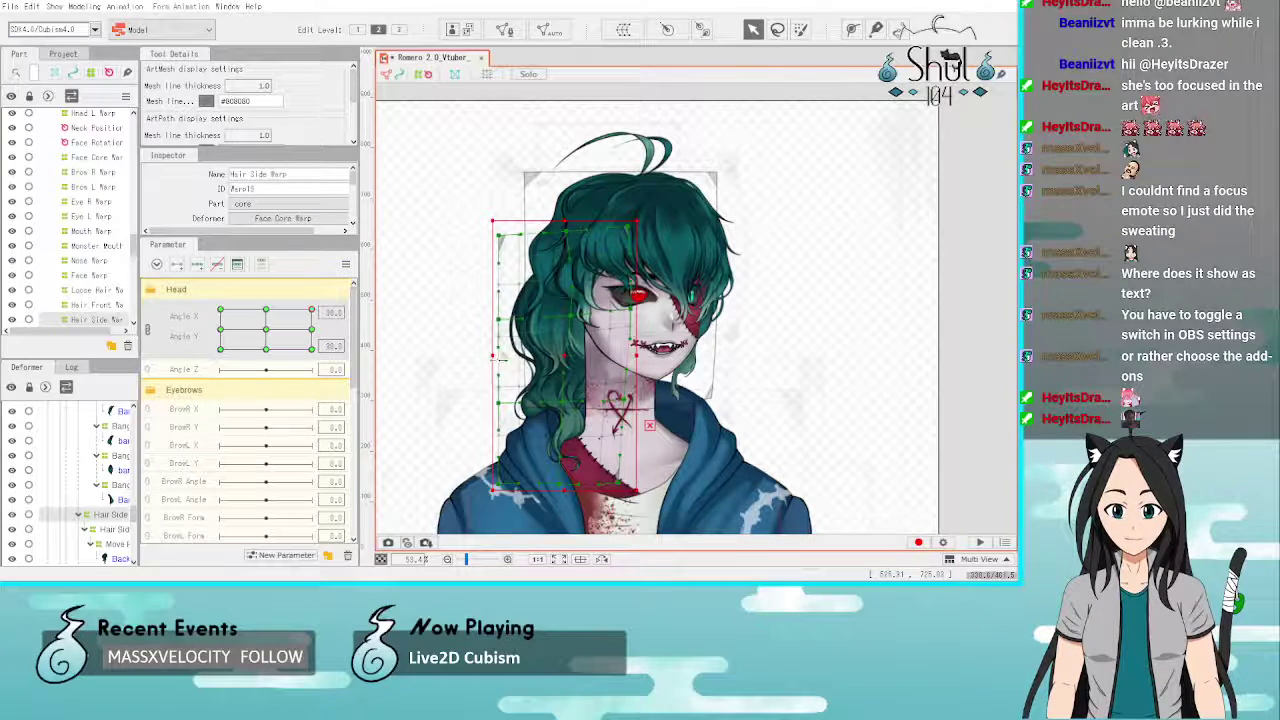
pyautogui.click(846, 391)
# Step: Preview the head movement across the full Angle X and Angle Y range to examine how the side hair follows
pyautogui.moveTo(313, 312); pyautogui.dragTo(220, 311)
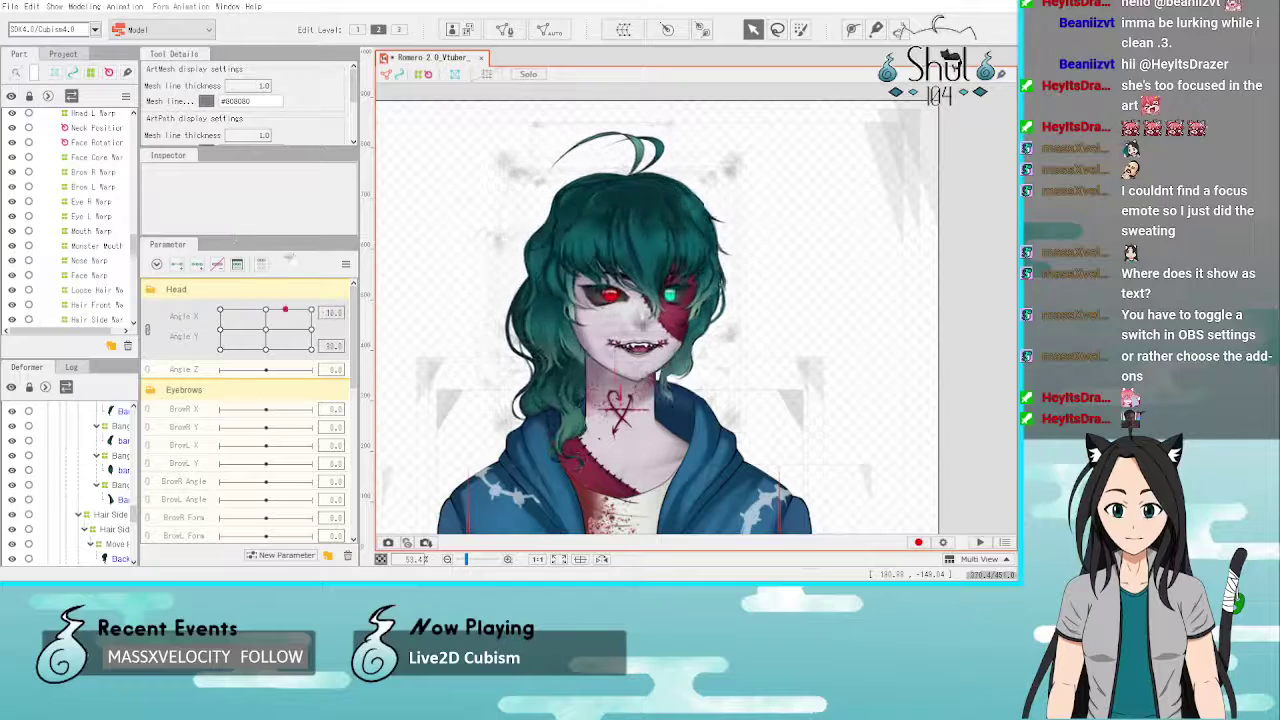
pyautogui.moveTo(289, 257)
pyautogui.mouseDown()
pyautogui.moveTo(325, 300)
pyautogui.moveTo(320, 360)
pyautogui.moveTo(198, 264)
pyautogui.moveTo(316, 270)
pyautogui.moveTo(312, 356)
pyautogui.moveTo(238, 348)
pyautogui.moveTo(346, 354)
pyautogui.moveTo(346, 260)
pyautogui.moveTo(232, 252)
pyautogui.moveTo(314, 256)
pyautogui.mouseUp()
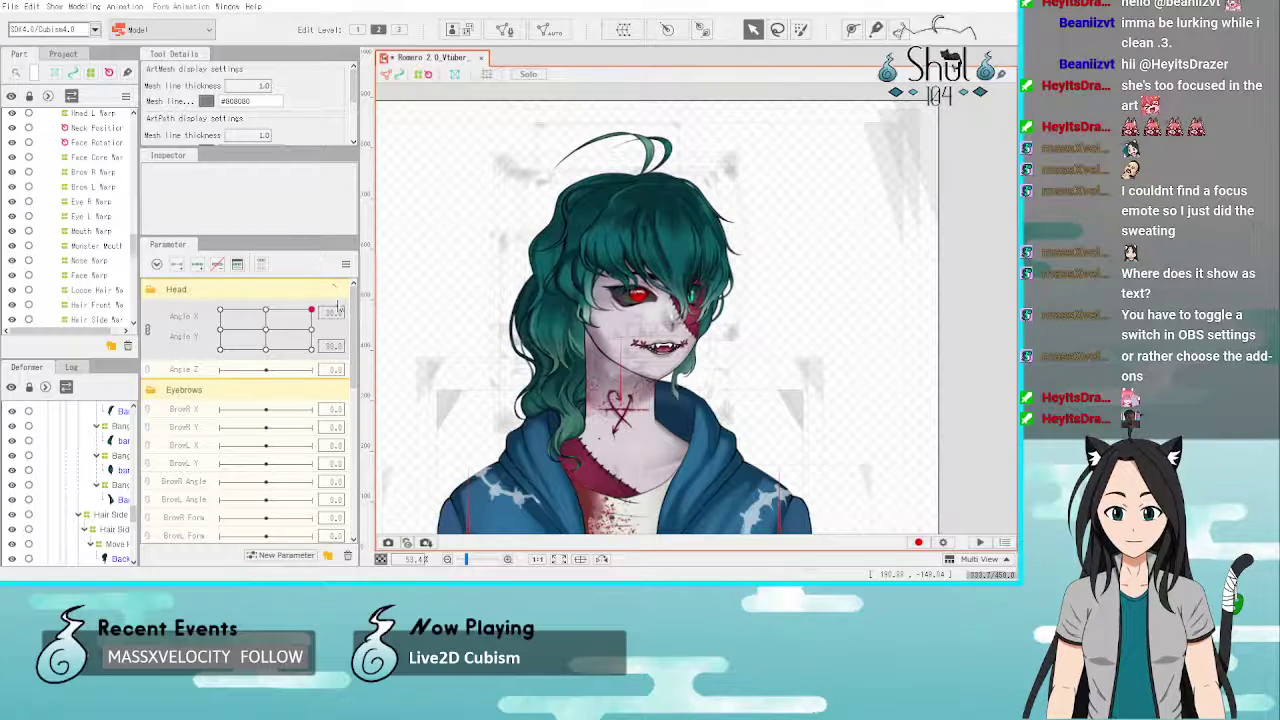
pyautogui.moveTo(338, 310); pyautogui.dragTo(245, 366)
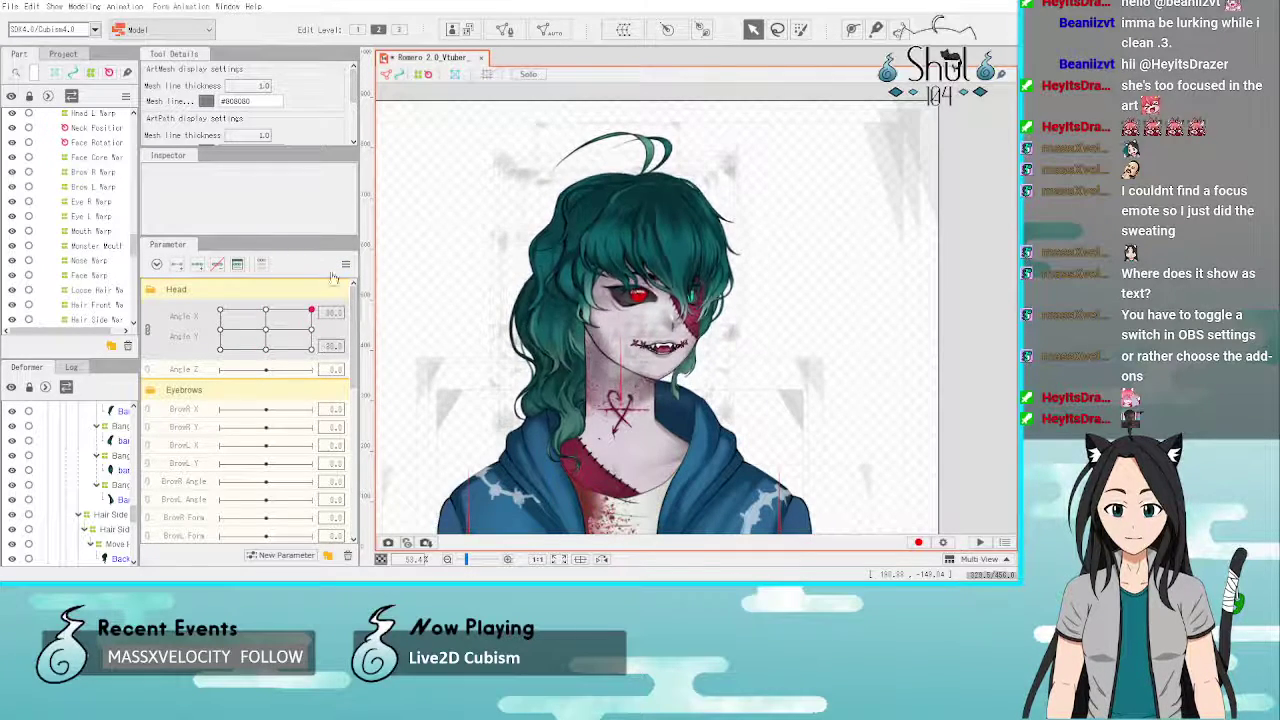
pyautogui.moveTo(333, 278); pyautogui.dragTo(174, 342)
pyautogui.moveTo(342, 400); pyautogui.dragTo(222, 306)
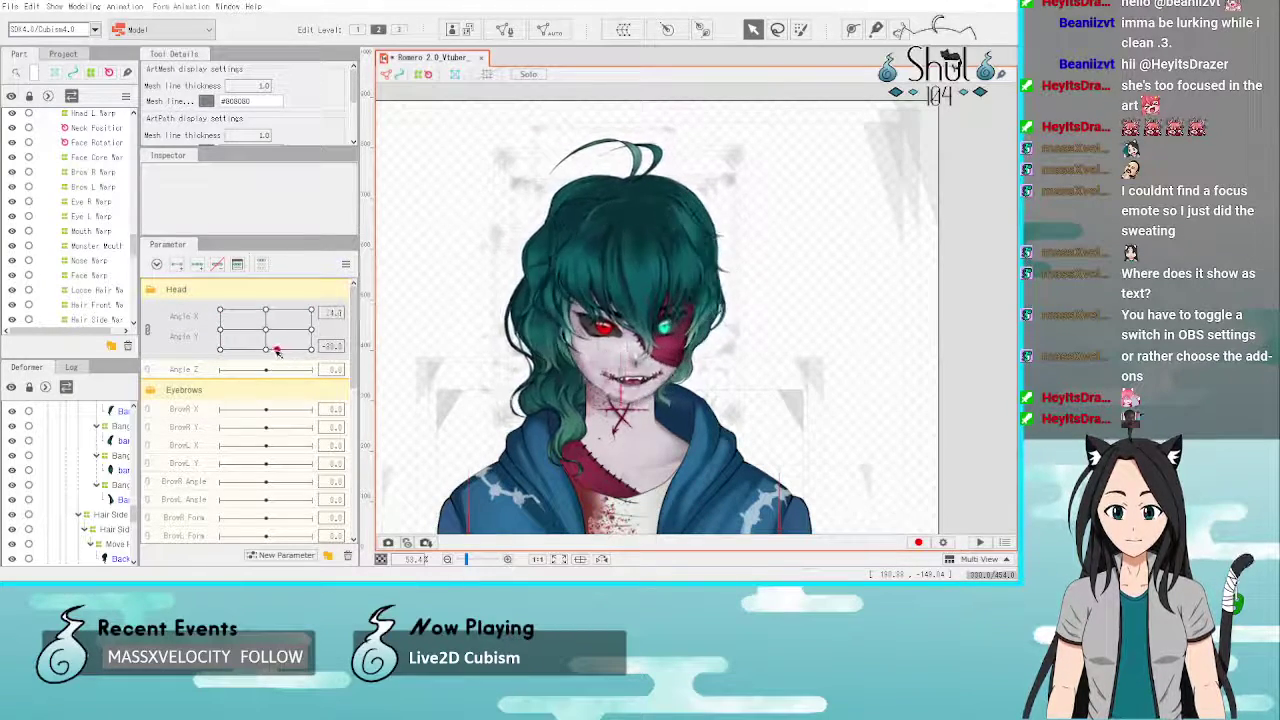
pyautogui.moveTo(278, 352); pyautogui.dragTo(256, 371)
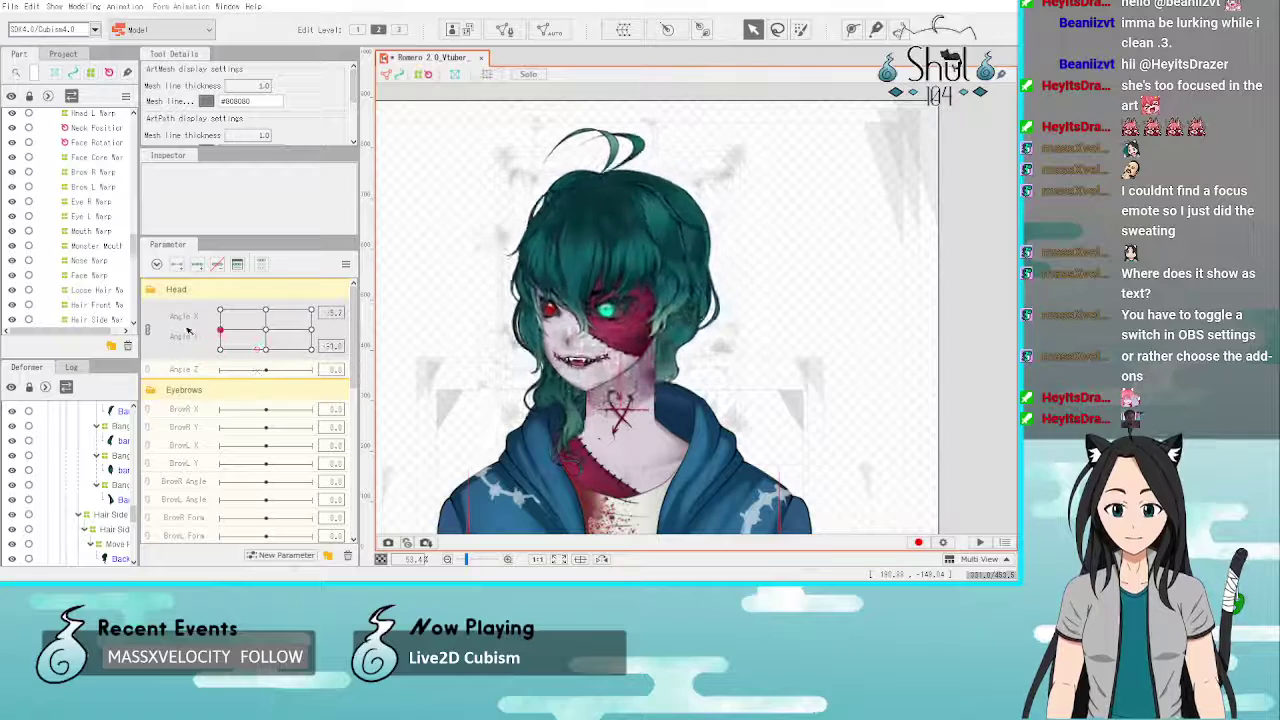
pyautogui.moveTo(188, 331); pyautogui.dragTo(184, 238)
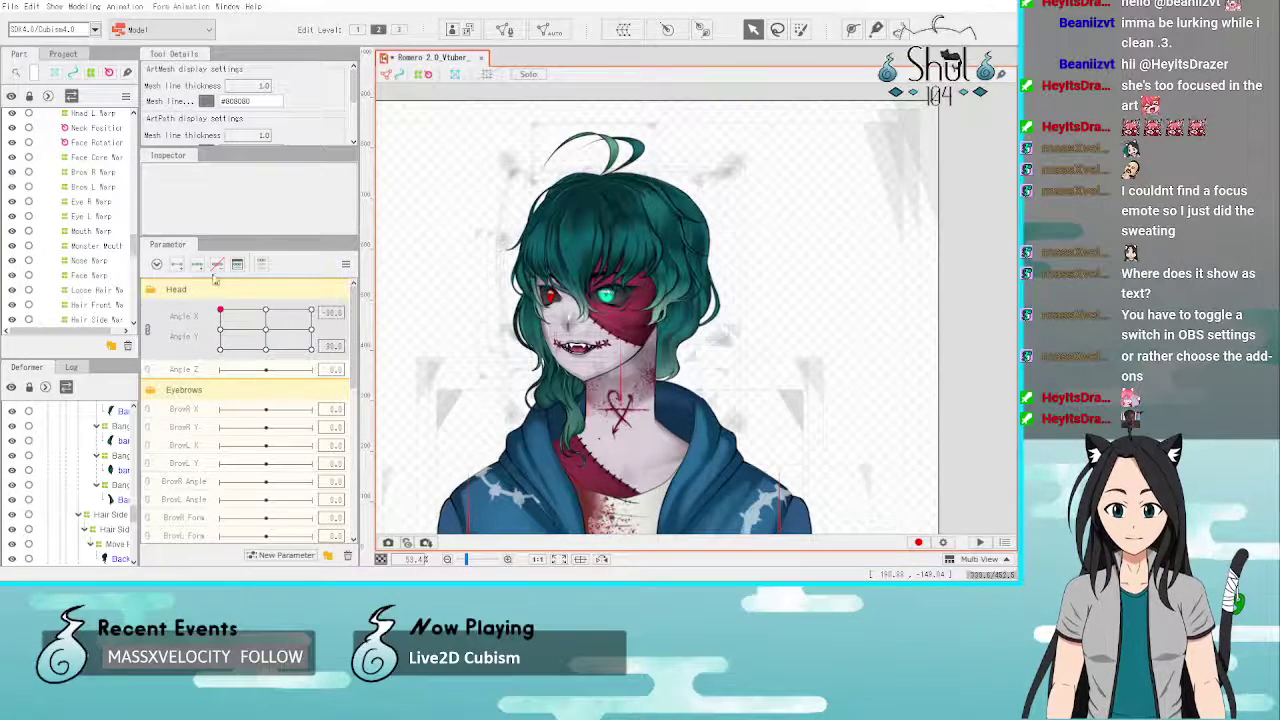
# Step: Return the head to its neutral pose, show the Demon Mouth part and preview how it follows Angle X and Angle Y
pyautogui.moveTo(215, 281); pyautogui.dragTo(268, 332)
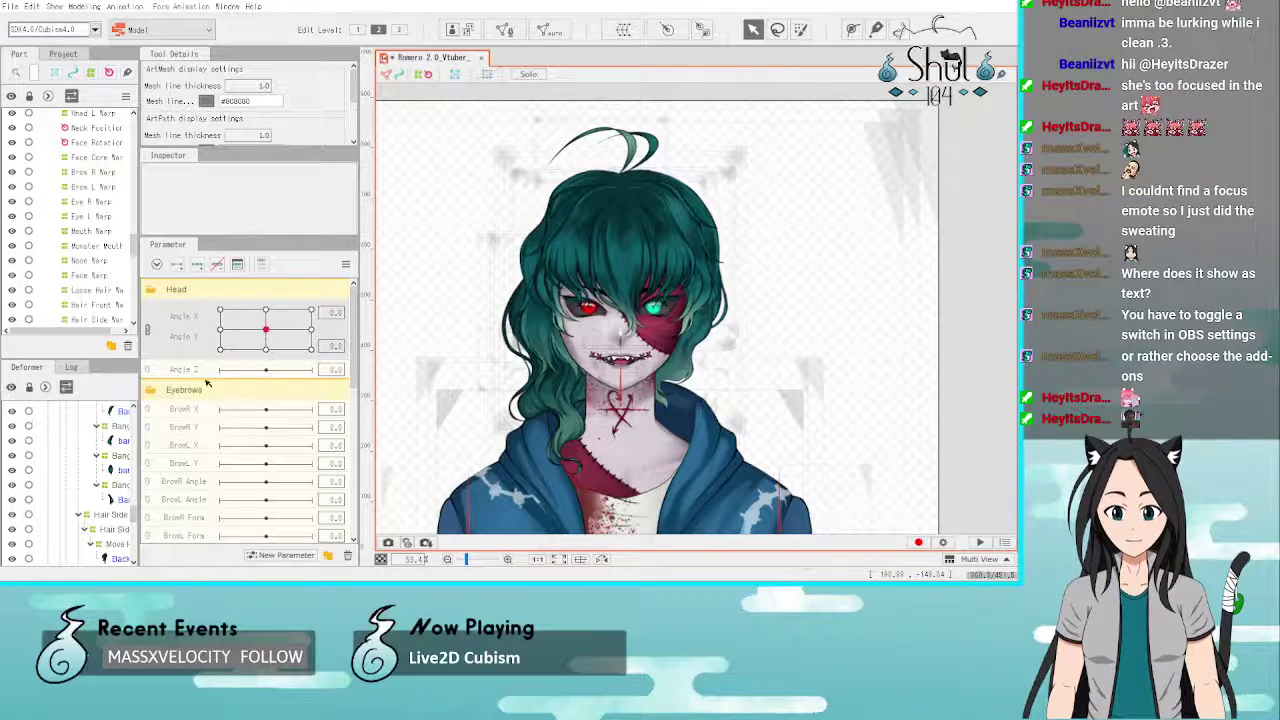
pyautogui.scroll(1, 27, 279)
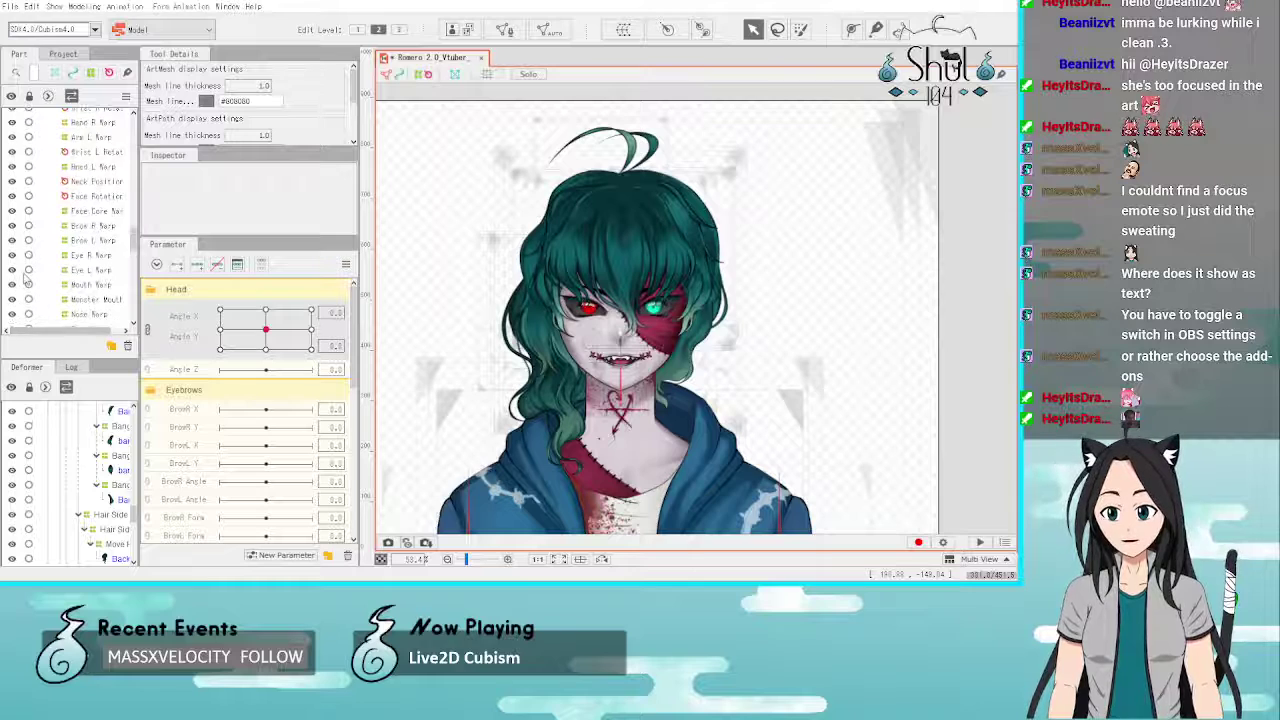
pyautogui.scroll(5, 27, 279)
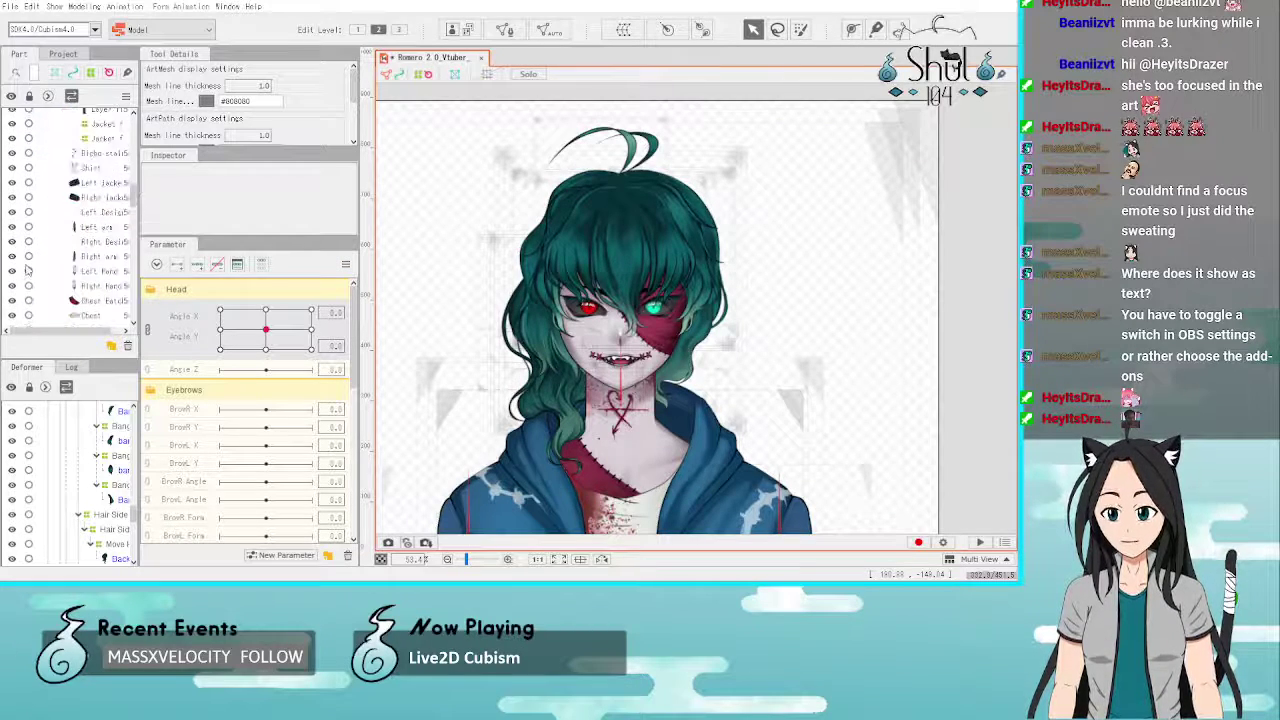
pyautogui.scroll(8, 27, 270)
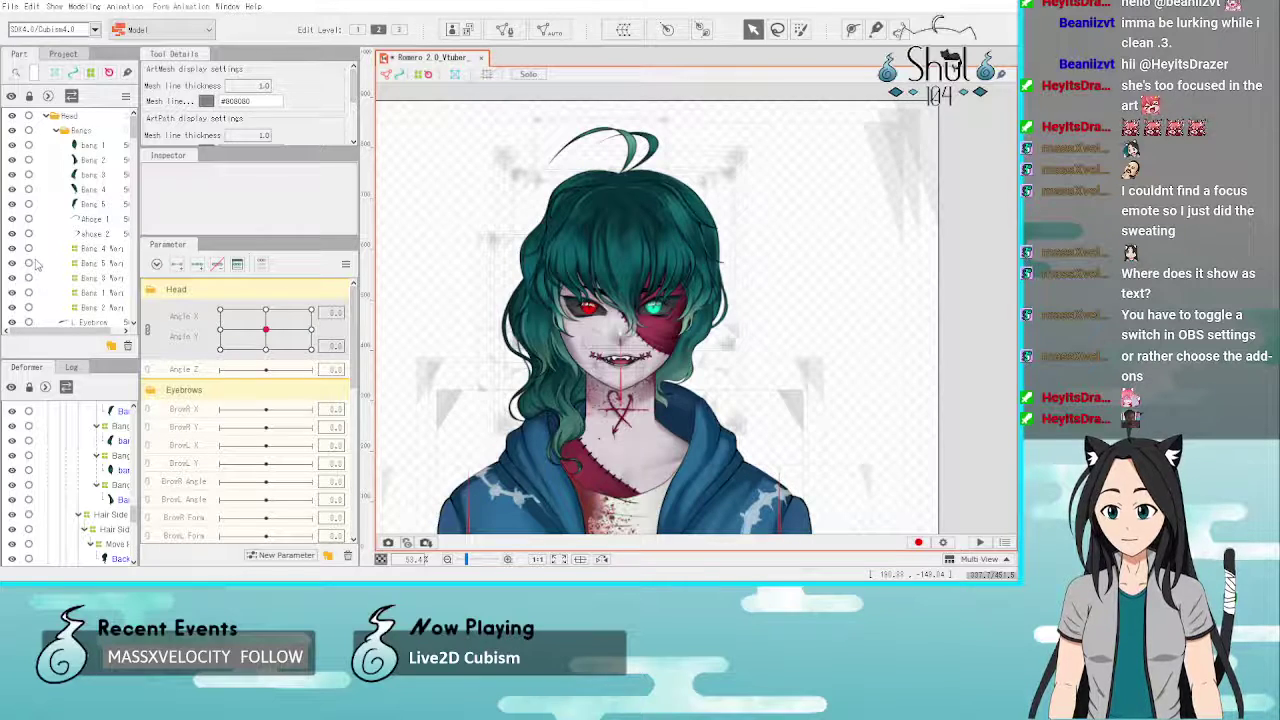
pyautogui.scroll(-6, 37, 264)
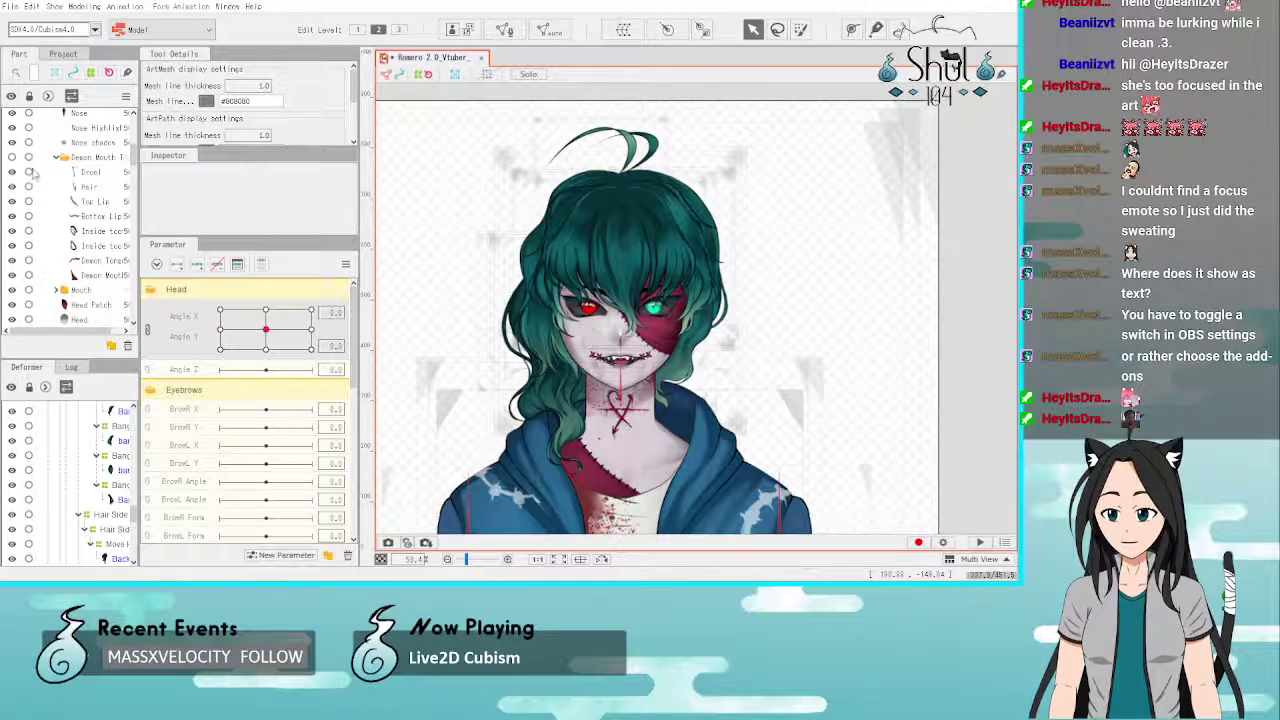
pyautogui.click(12, 157)
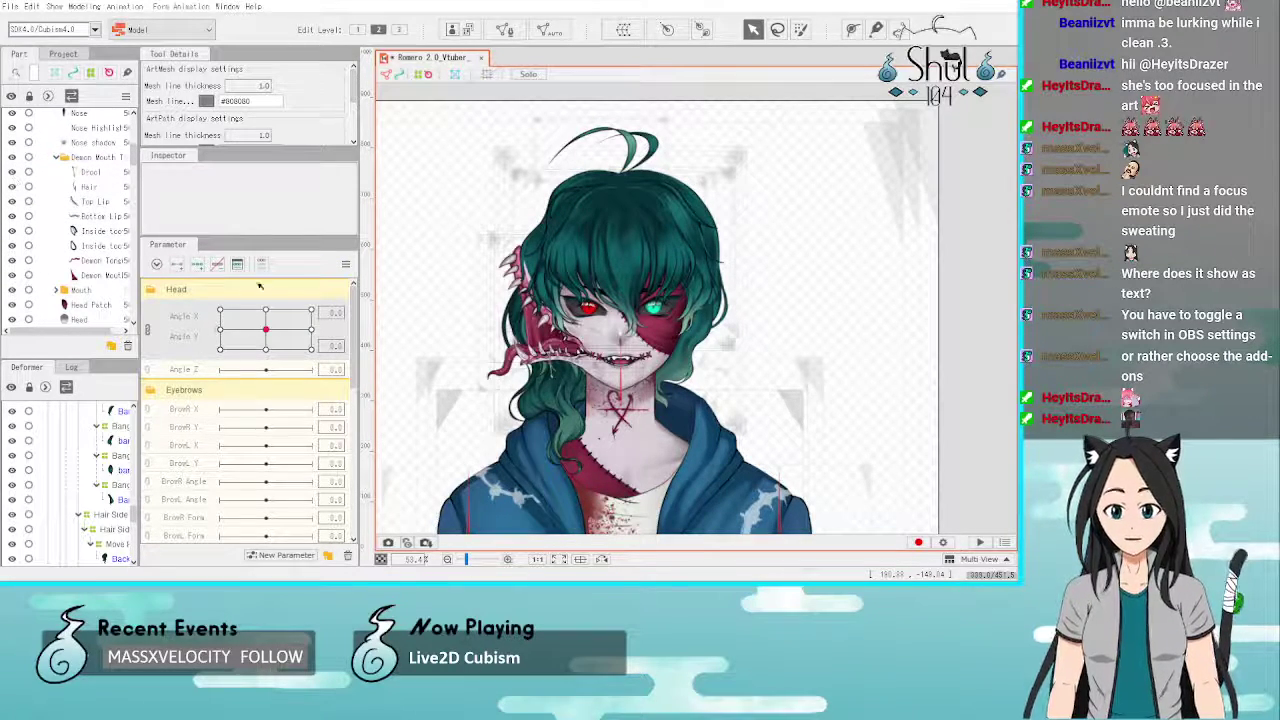
pyautogui.moveTo(268, 332)
pyautogui.mouseDown()
pyautogui.moveTo(205, 338)
pyautogui.moveTo(354, 298)
pyautogui.moveTo(355, 372)
pyautogui.moveTo(336, 305)
pyautogui.moveTo(195, 347)
pyautogui.moveTo(331, 385)
pyautogui.moveTo(372, 330)
pyautogui.moveTo(365, 290)
pyautogui.moveTo(205, 292)
pyautogui.moveTo(247, 368)
pyautogui.moveTo(329, 345)
pyautogui.moveTo(235, 289)
pyautogui.moveTo(172, 362)
pyautogui.moveTo(346, 307)
pyautogui.moveTo(346, 404)
pyautogui.moveTo(328, 286)
pyautogui.moveTo(238, 373)
pyautogui.moveTo(324, 402)
pyautogui.moveTo(172, 356)
pyautogui.moveTo(225, 315)
pyautogui.moveTo(266, 330)
pyautogui.mouseUp()
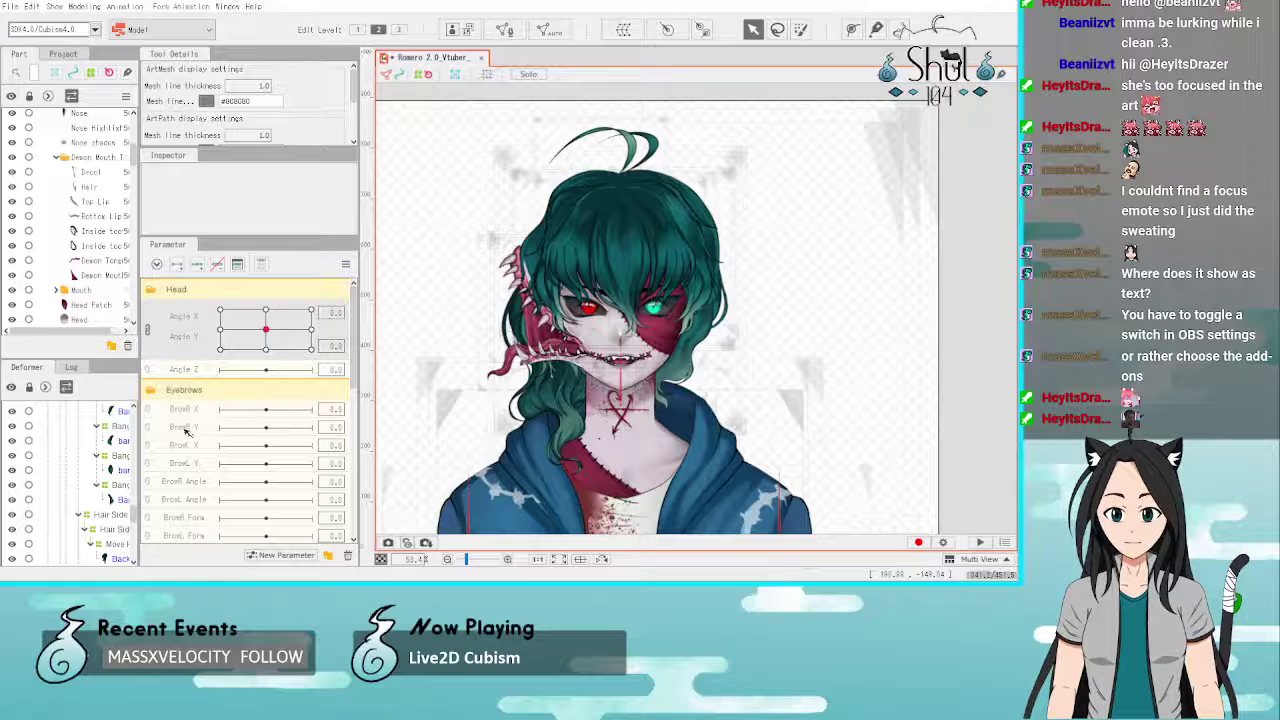
# Step: Save the character model
pyautogui.click(430, 197)
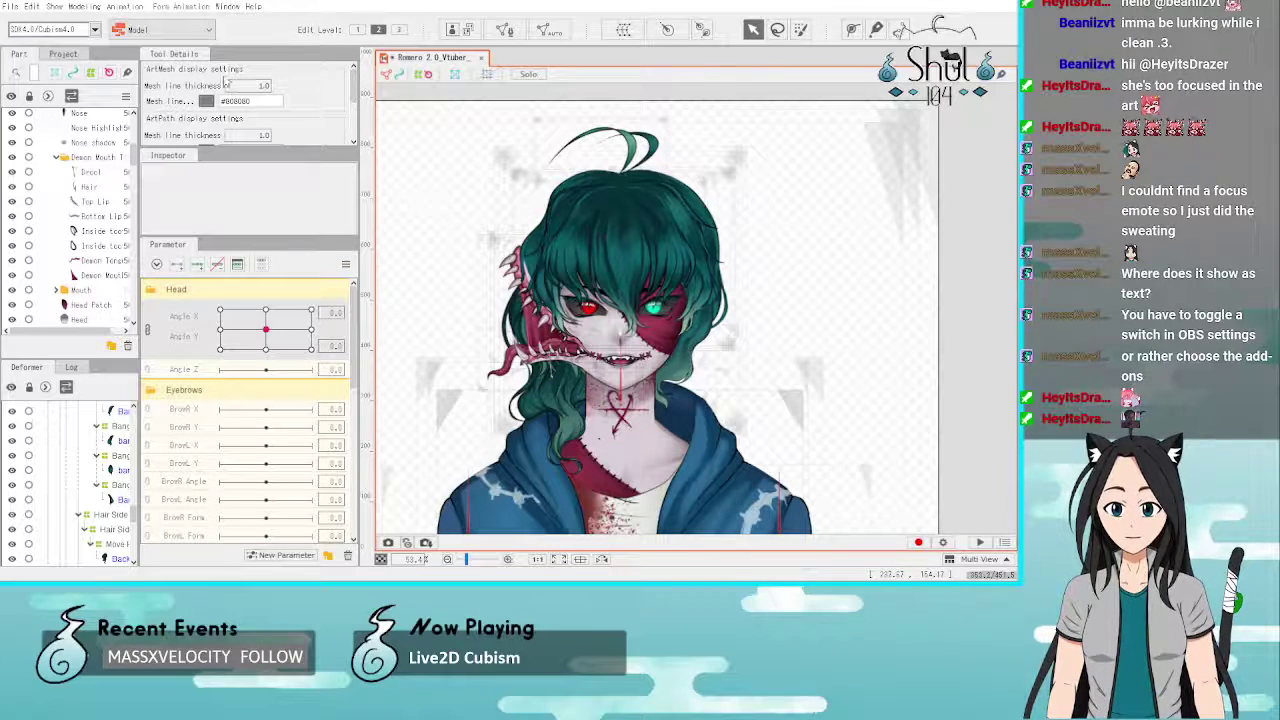
pyautogui.click(10, 6)
pyautogui.click(56, 125)
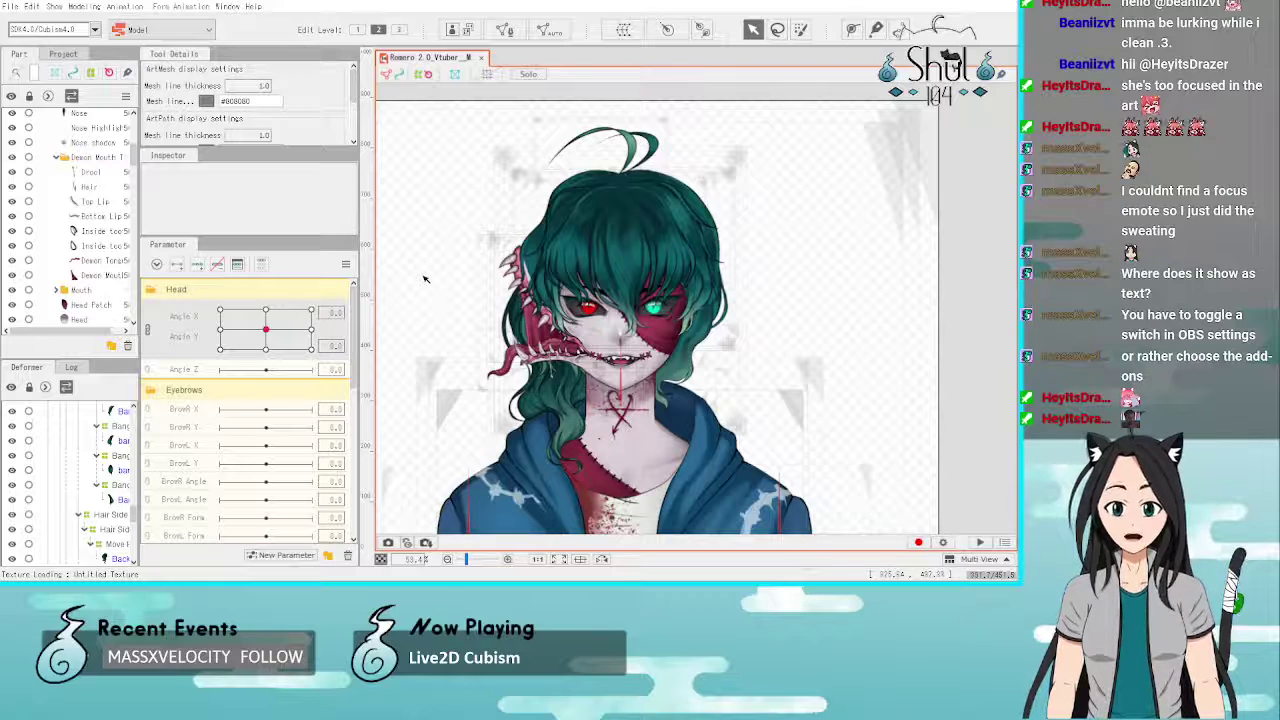
# Step: Add three keyforms on Angle Z to the Face Rotation deformer
pyautogui.click(188, 388)
pyautogui.scroll(3, 89, 494)
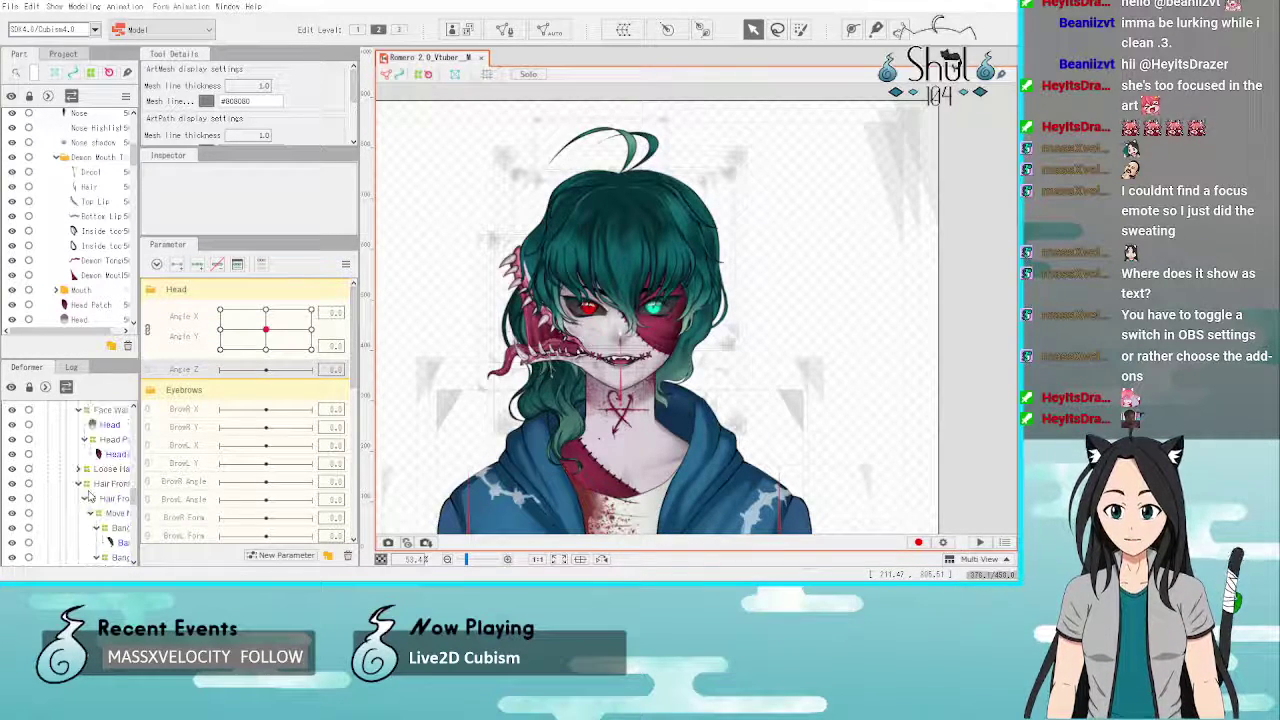
pyautogui.scroll(5, 89, 494)
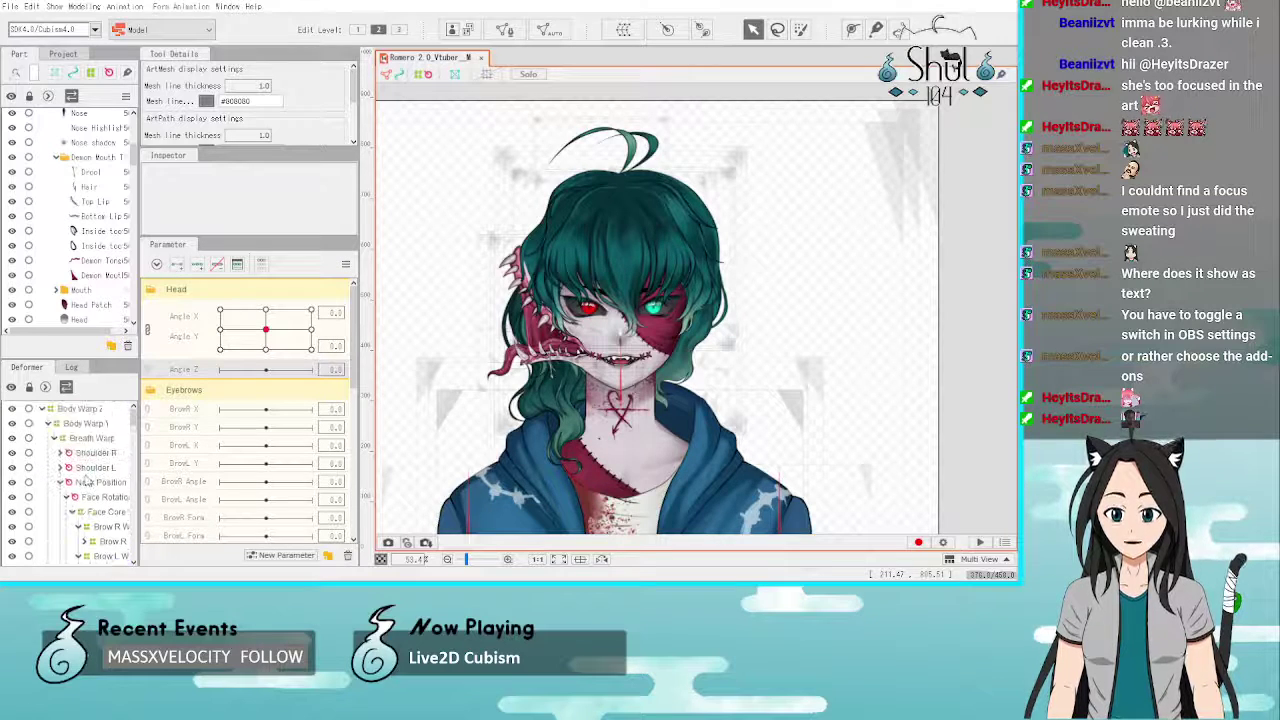
pyautogui.click(91, 484)
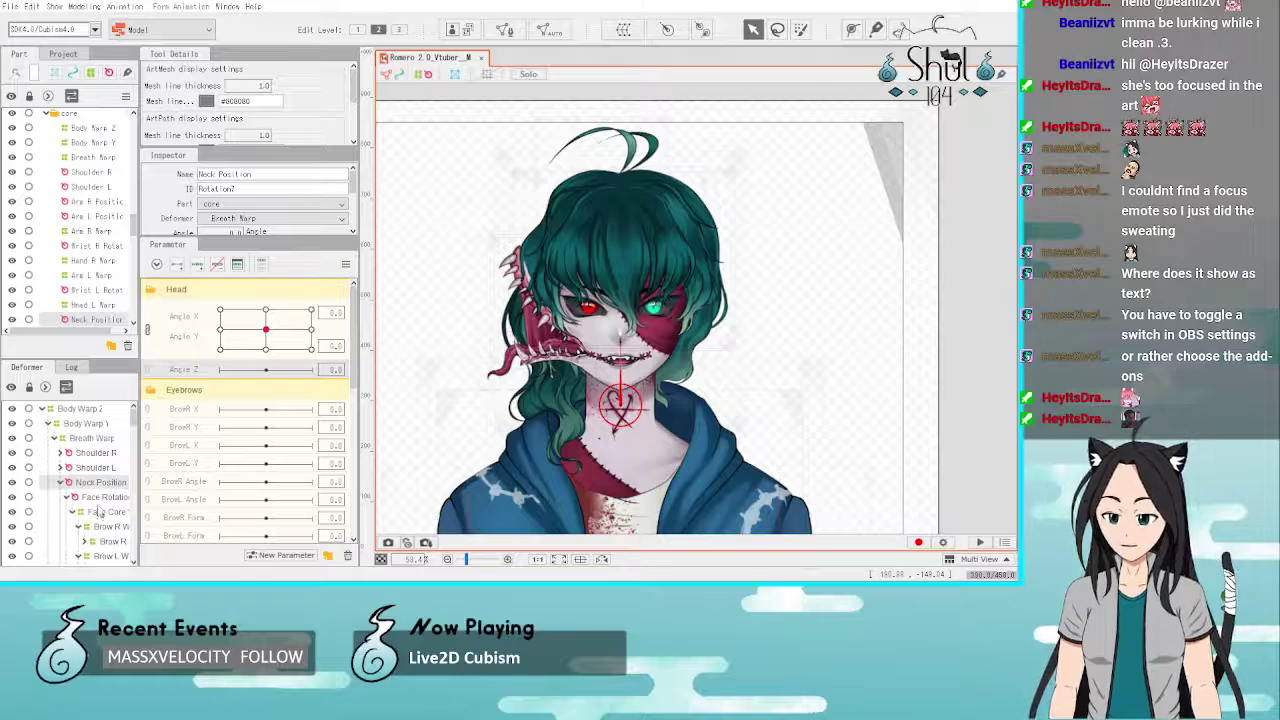
pyautogui.click(103, 497)
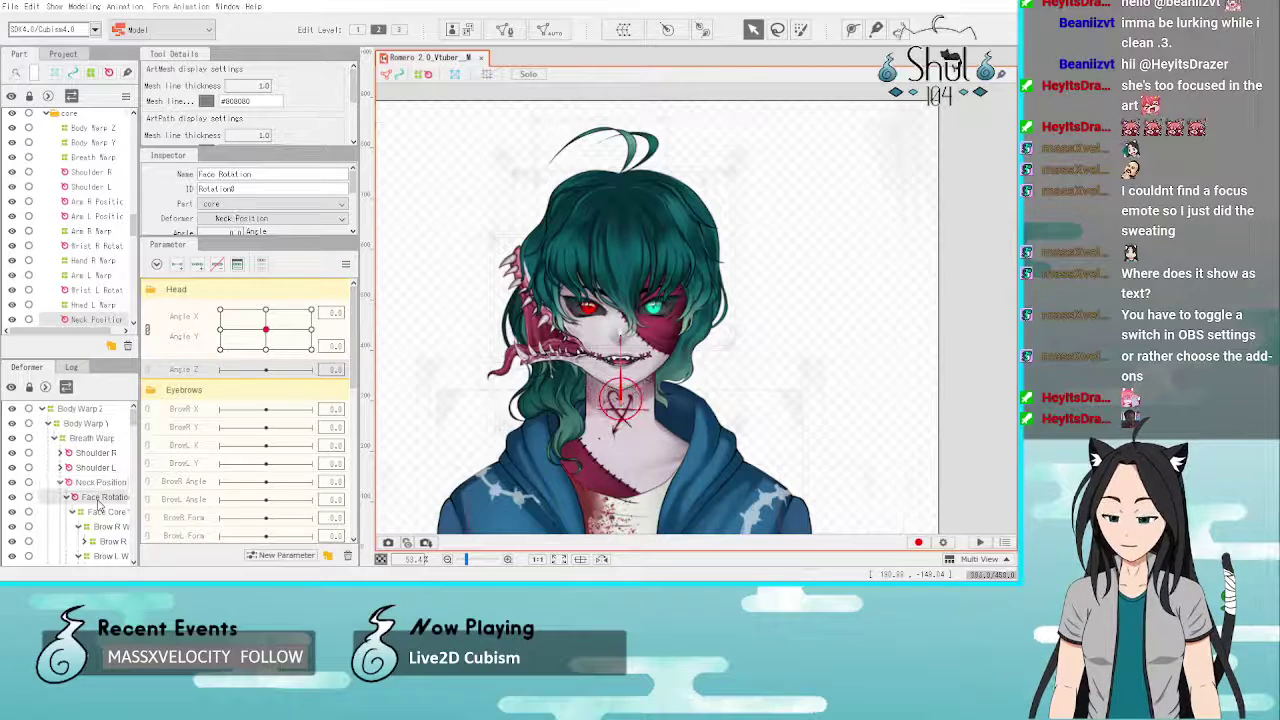
pyautogui.click(198, 266)
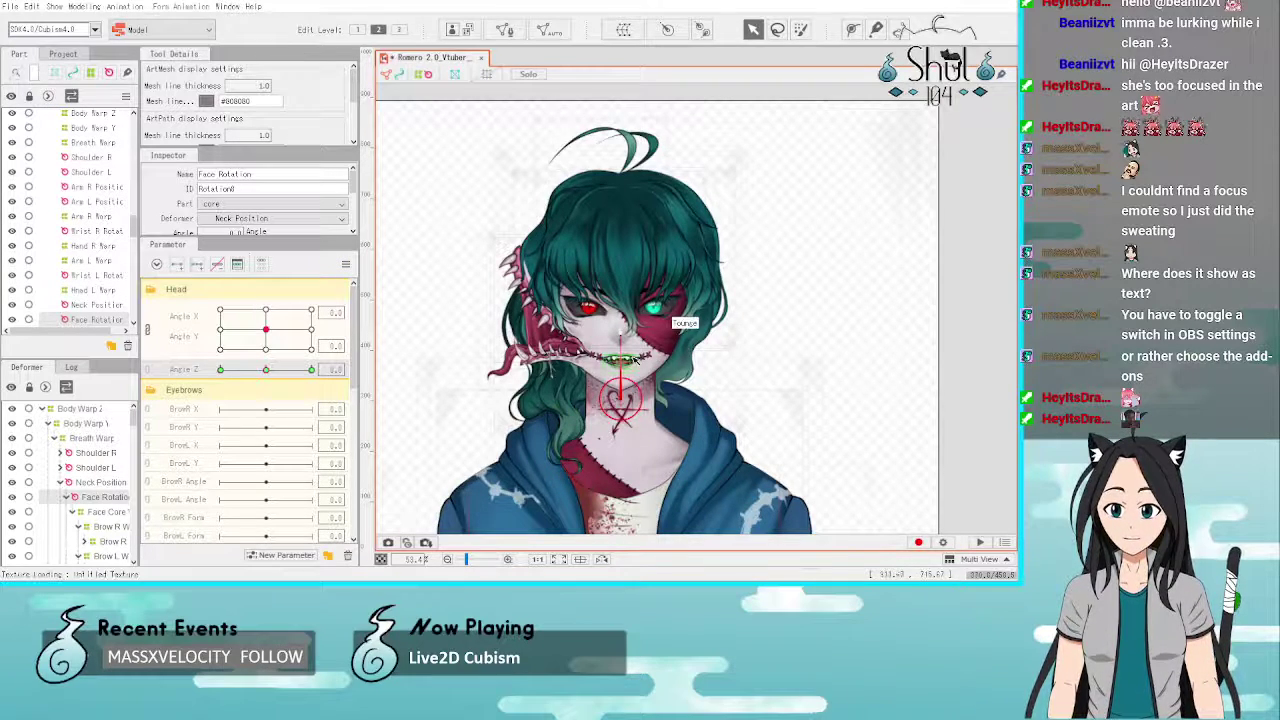
# Step: Rotate the Face Rotation deformer to about -9 degrees at Angle Z -30, checking the tilt with Angle X -30 and Angle Y 30
pyautogui.click(221, 370)
pyautogui.moveTo(620, 333); pyautogui.dragTo(608, 332)
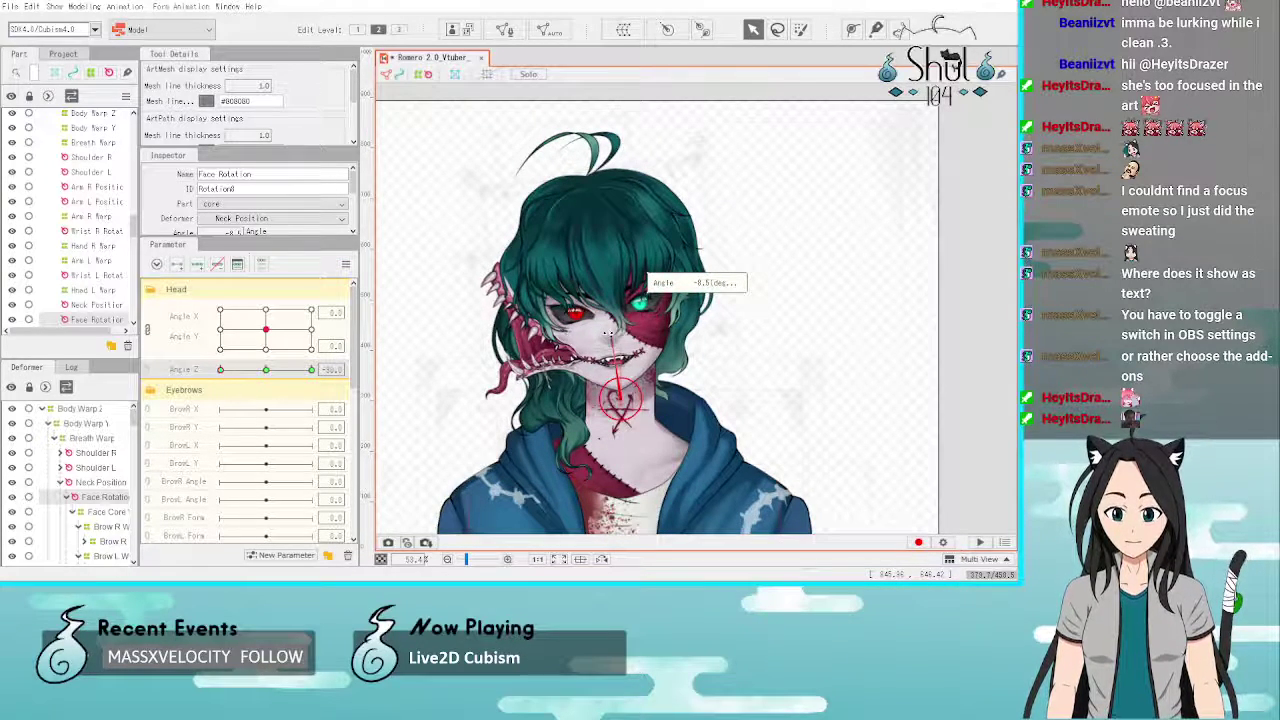
pyautogui.moveTo(608, 333); pyautogui.dragTo(606, 333)
pyautogui.moveTo(265, 329); pyautogui.dragTo(163, 268)
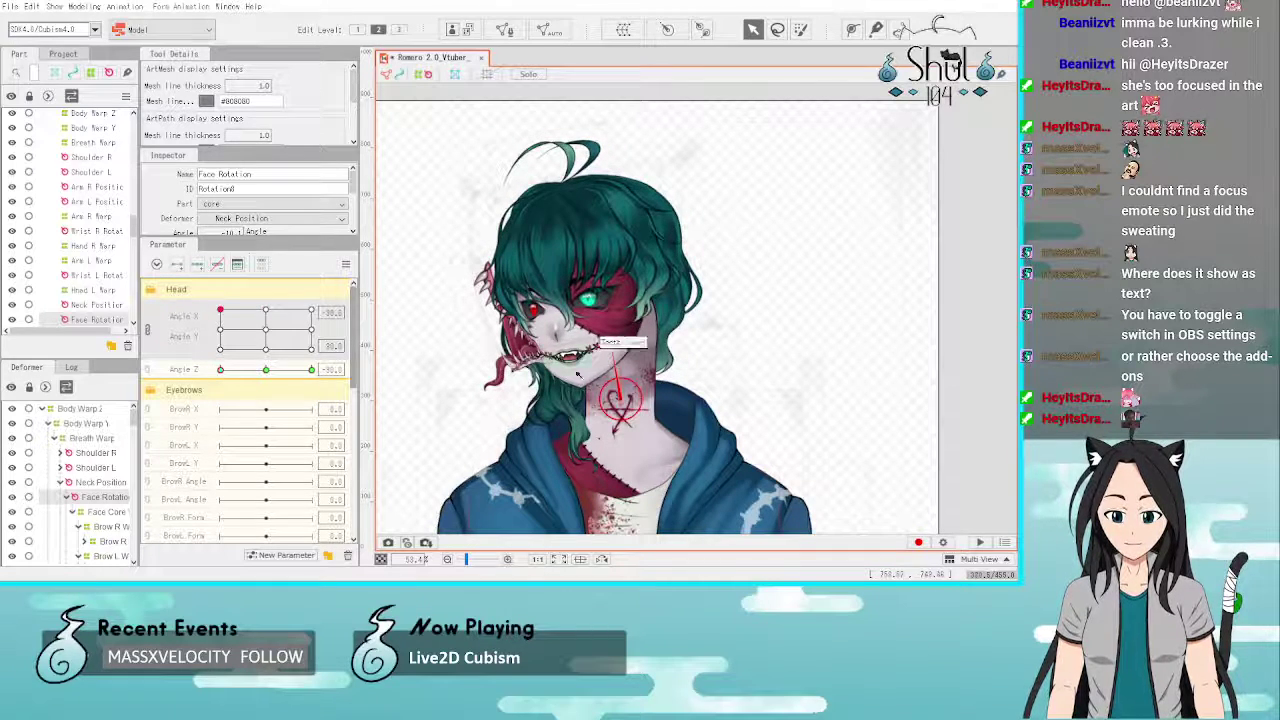
pyautogui.moveTo(606, 334); pyautogui.dragTo(607, 333)
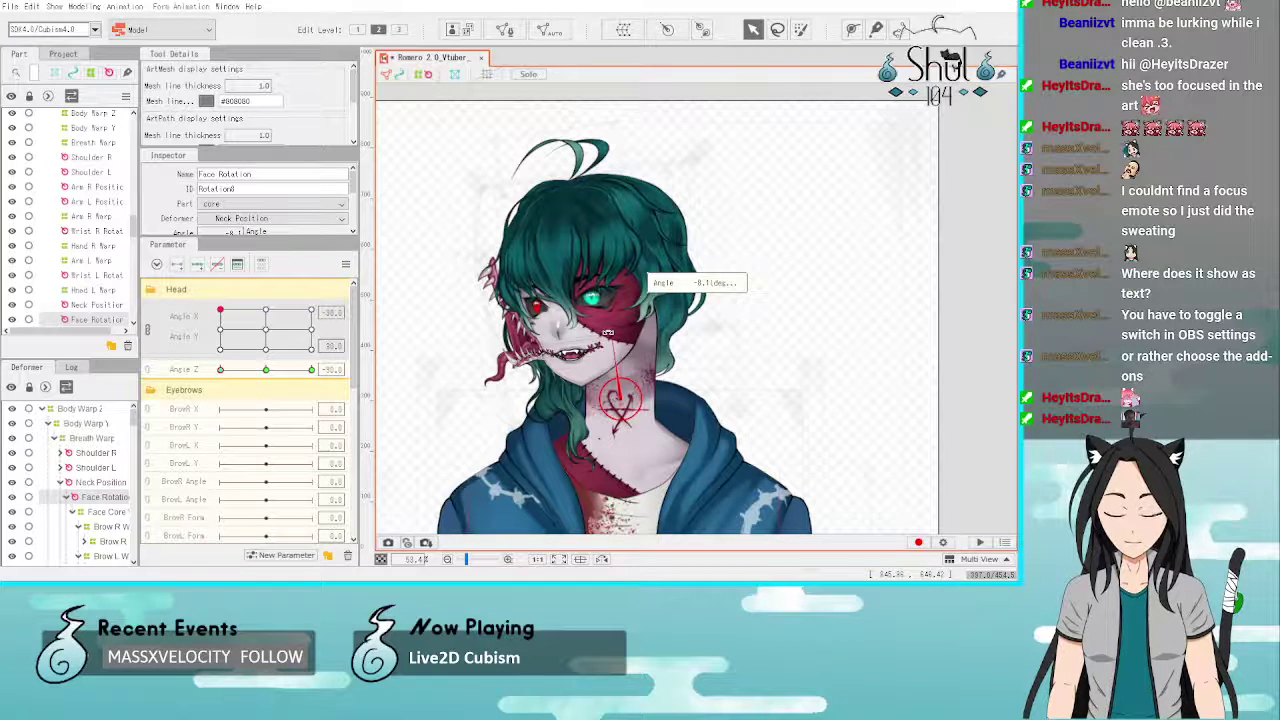
pyautogui.moveTo(607, 333); pyautogui.dragTo(607, 333)
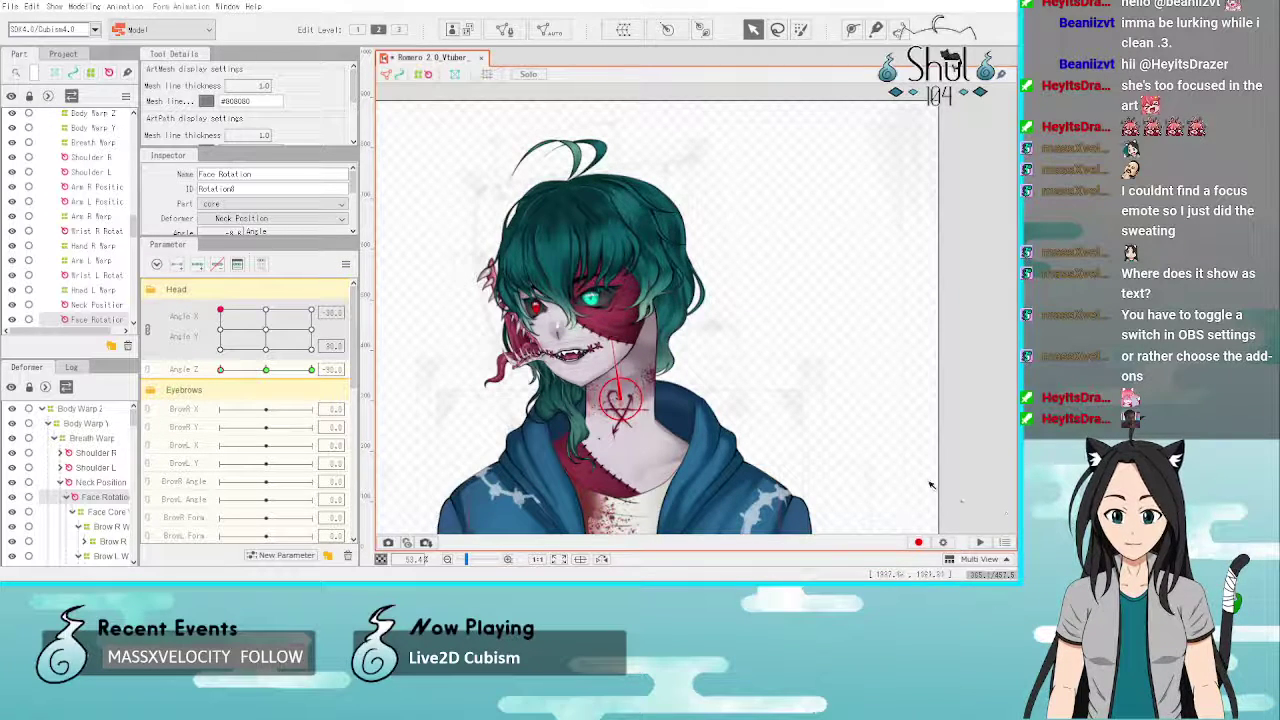
# Step: Tilt the Face Rotation deformer the opposite way by a similar amount at Angle Z 30, and check it with Angle X 30, Angle Y 30
pyautogui.click(312, 371)
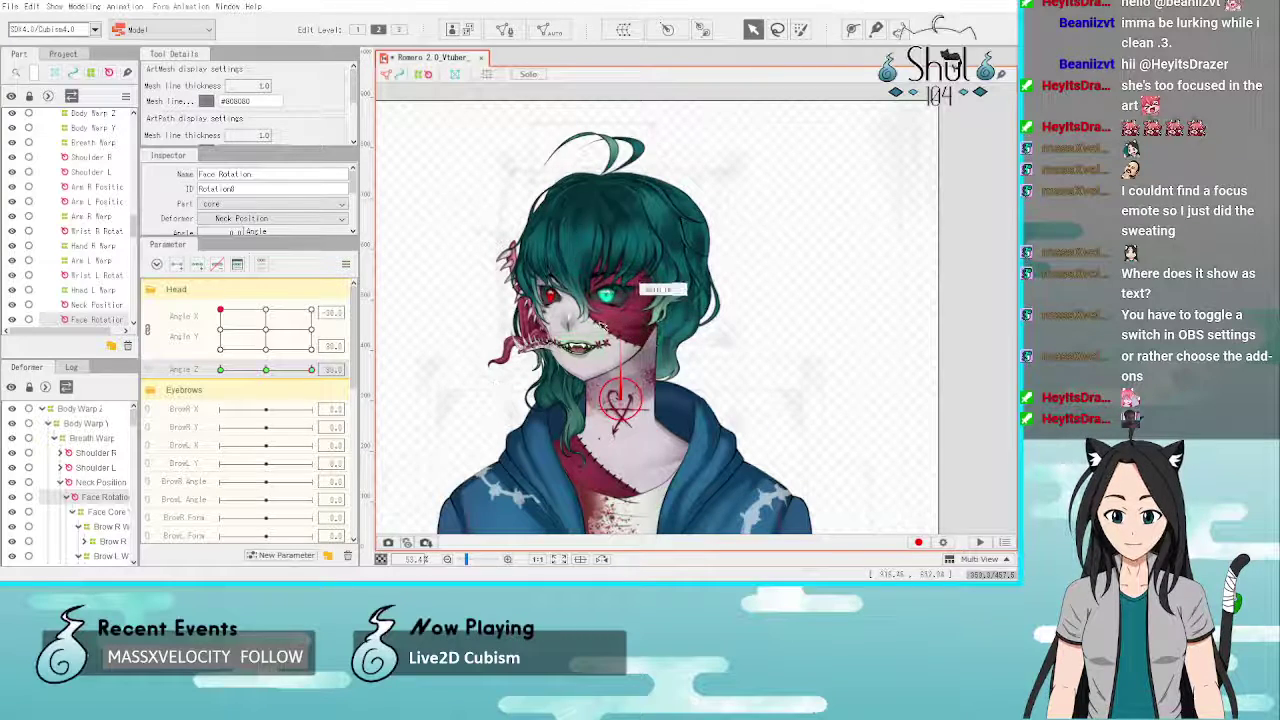
pyautogui.moveTo(623, 332); pyautogui.dragTo(633, 332)
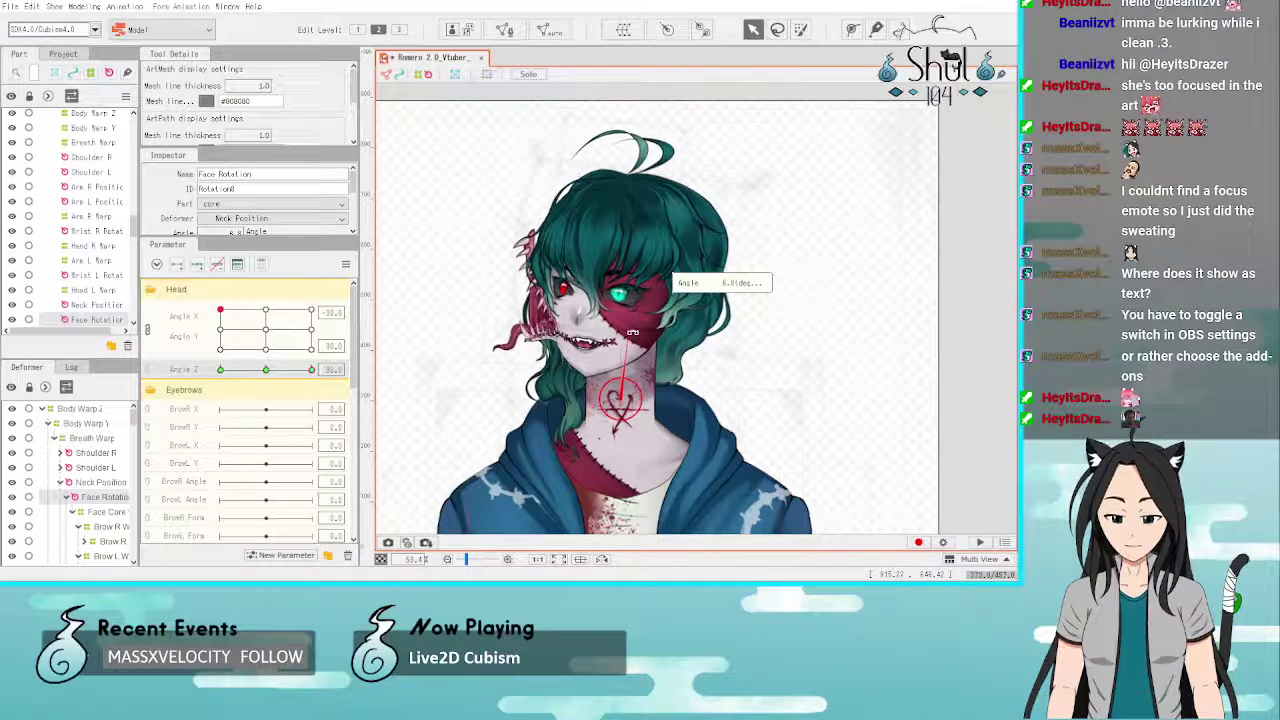
pyautogui.click(312, 311)
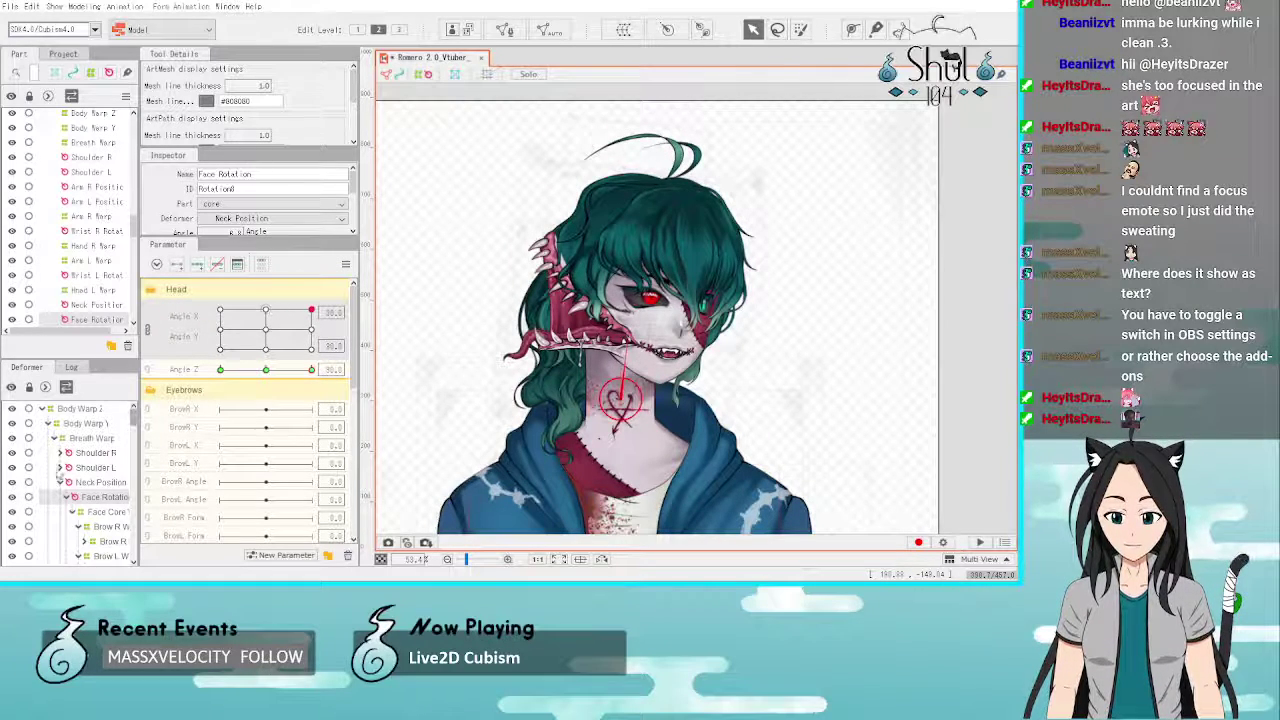
# Step: Hide the Demon Mouth part and preview the Angle Z tilt with the head at Angle X 30, Angle Y 30
pyautogui.scroll(-5, 45, 253)
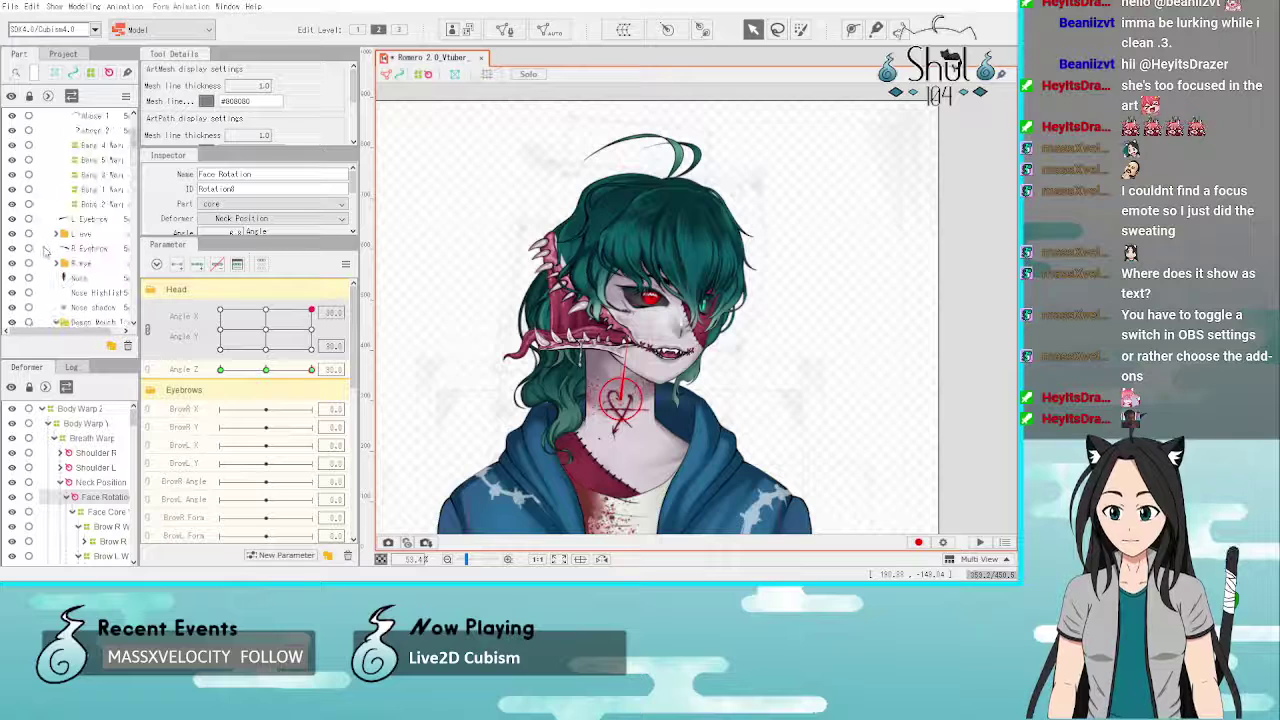
pyautogui.scroll(-3, 45, 253)
pyautogui.click(12, 215)
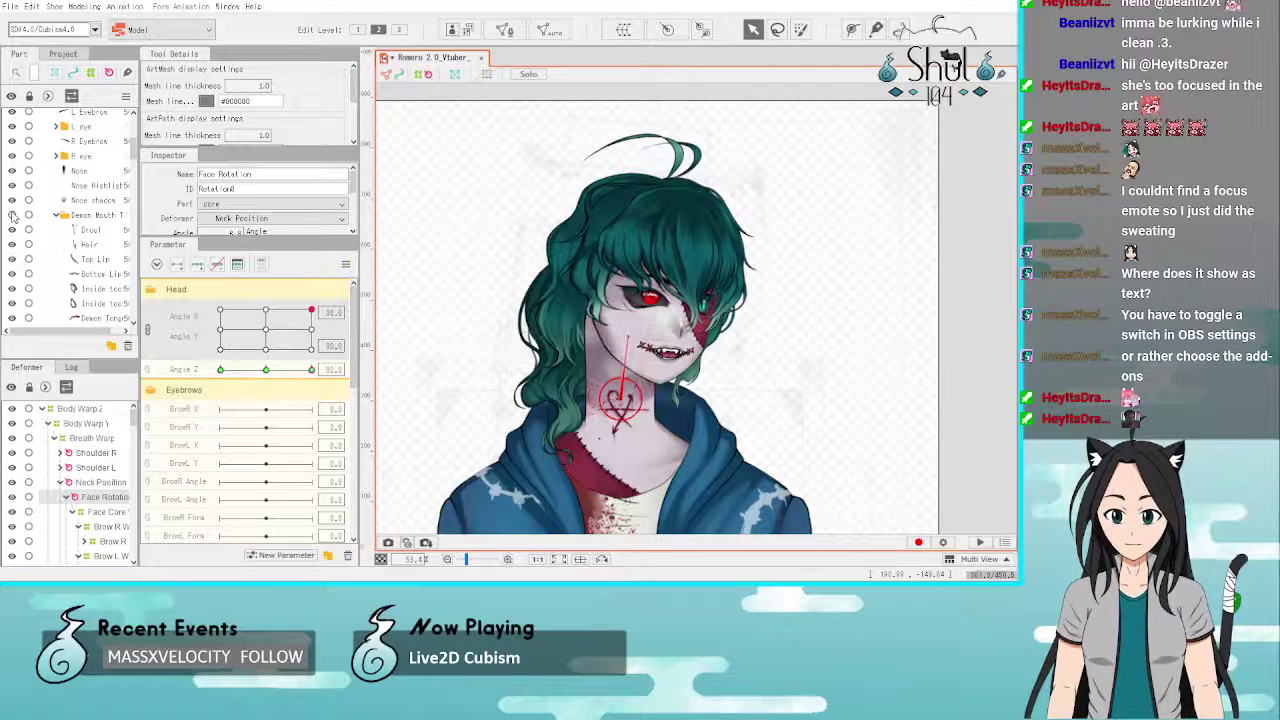
pyautogui.moveTo(309, 370)
pyautogui.mouseDown()
pyautogui.moveTo(250, 368)
pyautogui.moveTo(314, 368)
pyautogui.mouseUp()
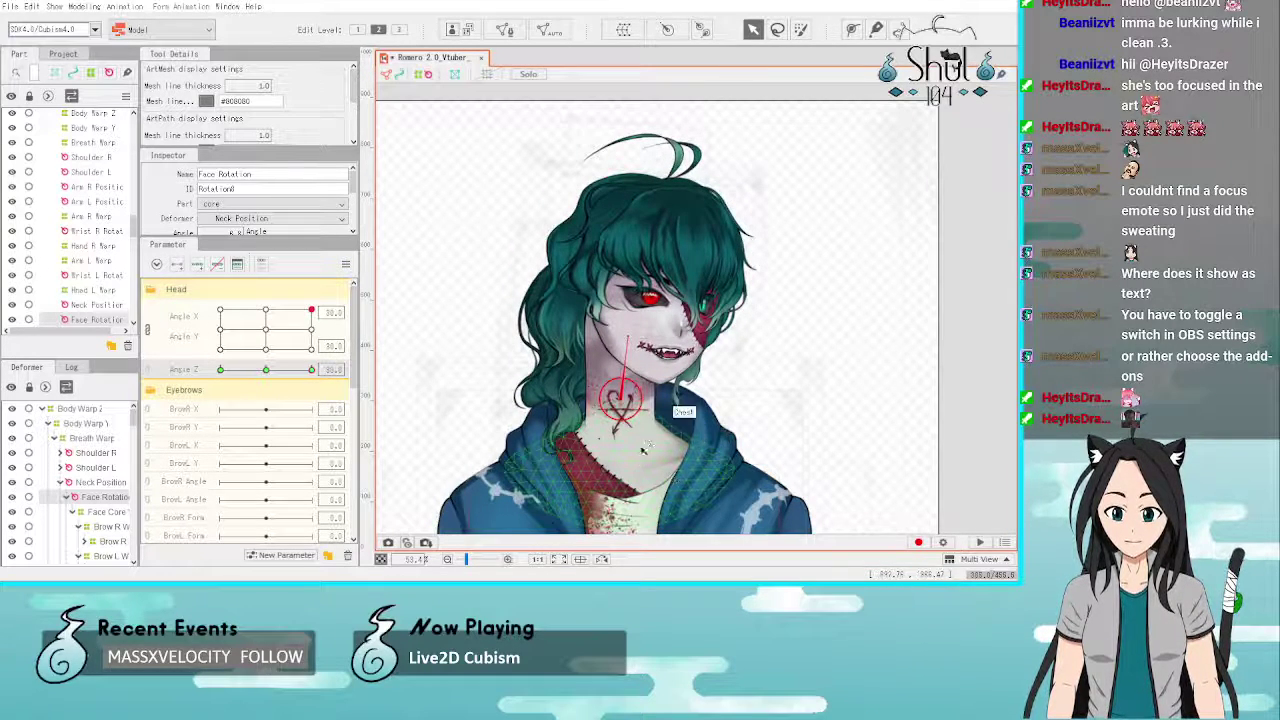
# Step: Stretch the neck art mesh slightly upward behind the head at Angle X 30, Angle Y 30, Angle Z 30
pyautogui.click(602, 425)
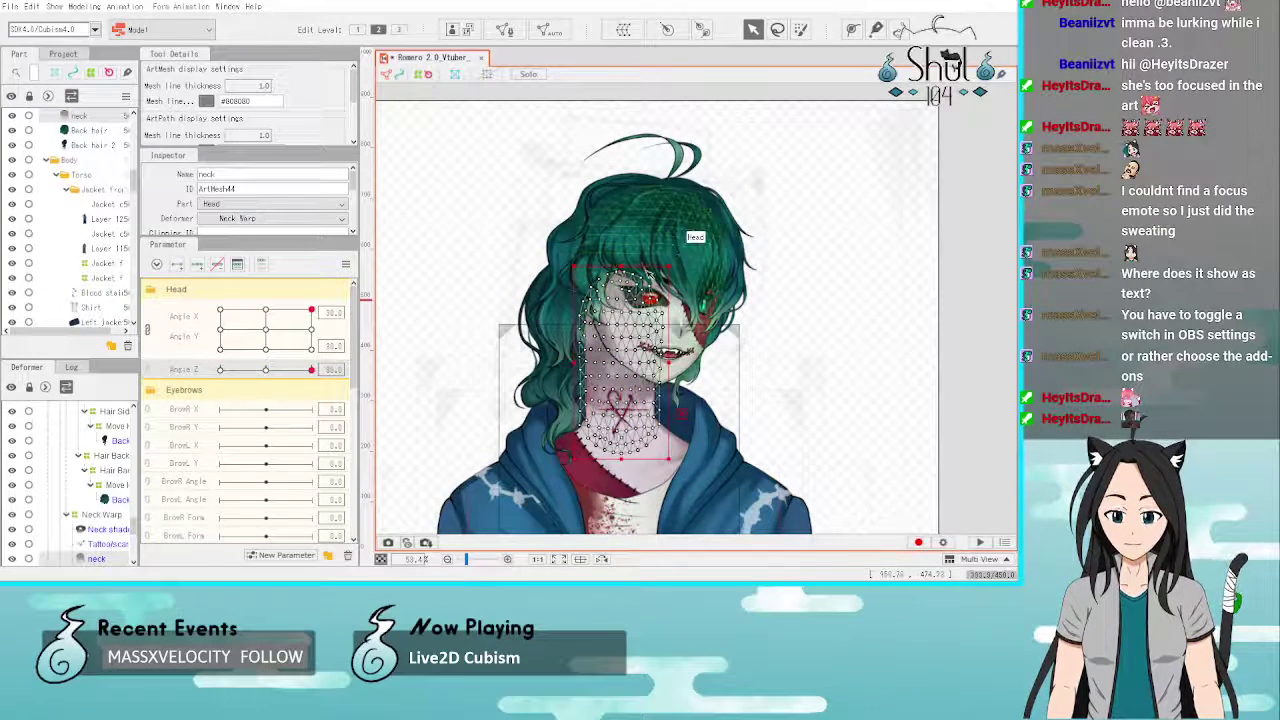
pyautogui.moveTo(622, 268)
pyautogui.mouseDown()
pyautogui.moveTo(629, 222)
pyautogui.moveTo(637, 251)
pyautogui.mouseUp()
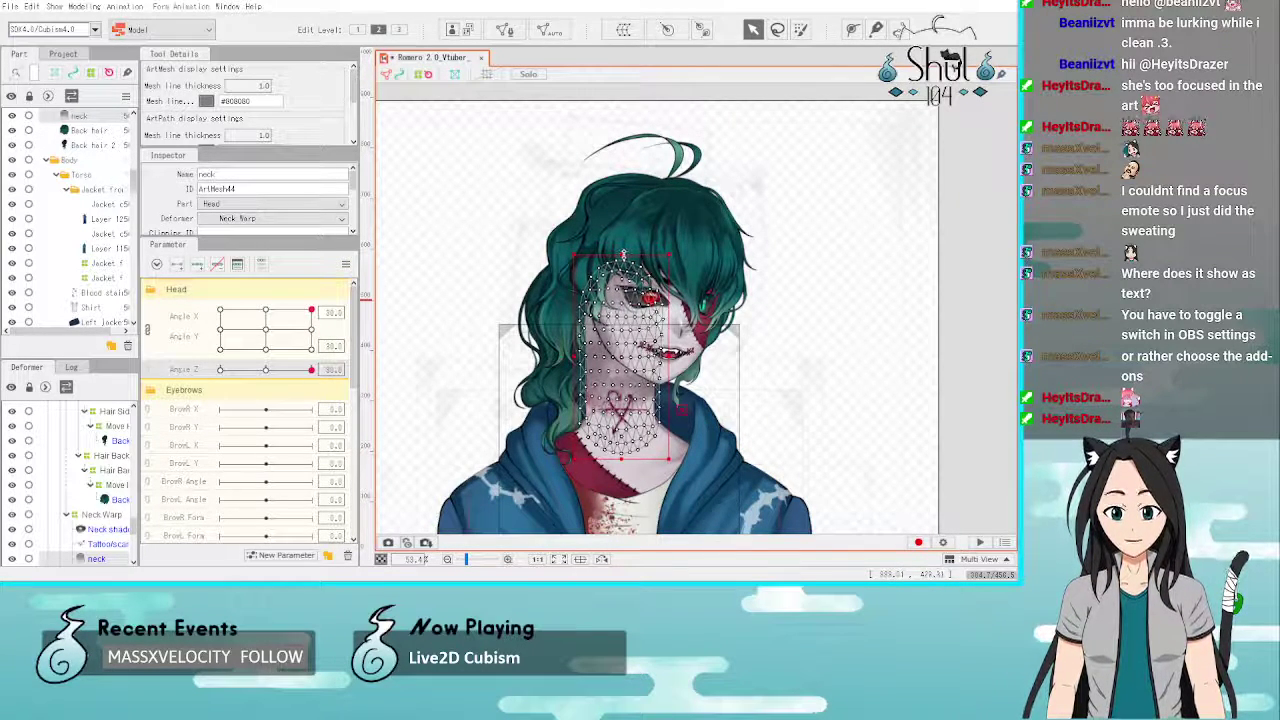
pyautogui.moveTo(623, 253); pyautogui.dragTo(624, 249)
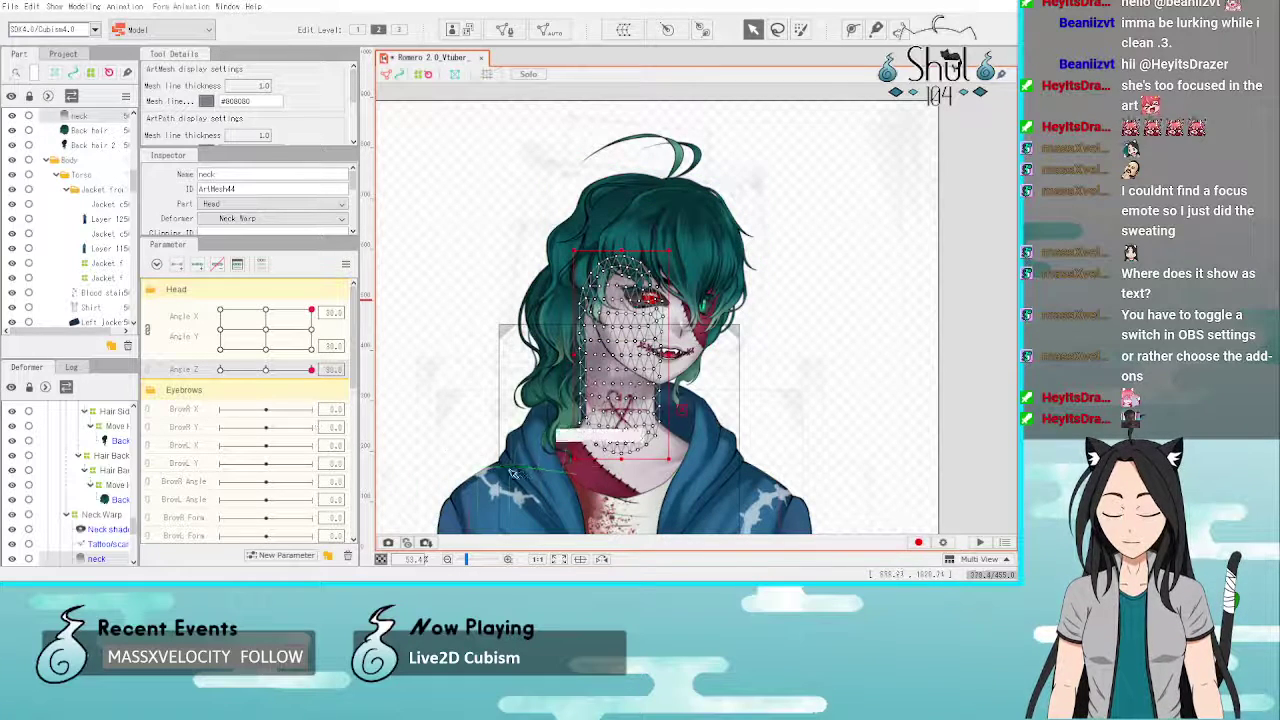
# Step: Add a deform path of five evenly spaced control points down the neck's centre line, and reselect the neck mesh
pyautogui.click(852, 29)
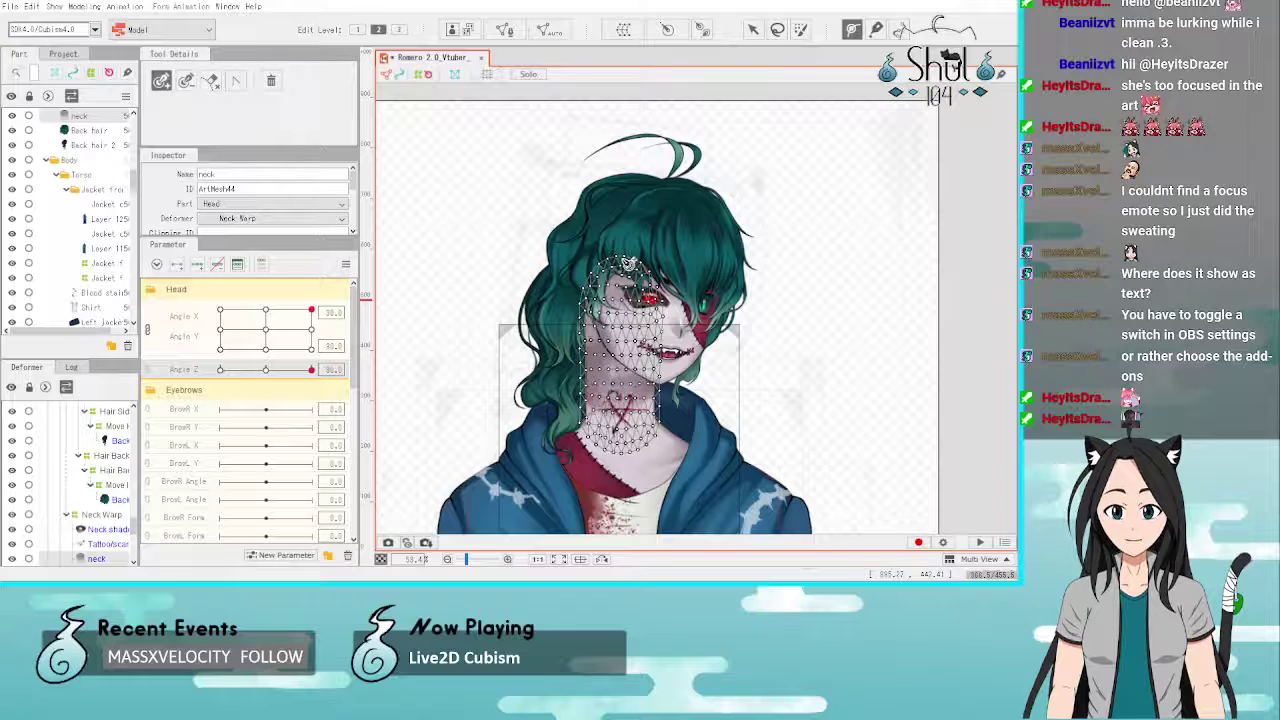
pyautogui.click(621, 261)
pyautogui.click(622, 313)
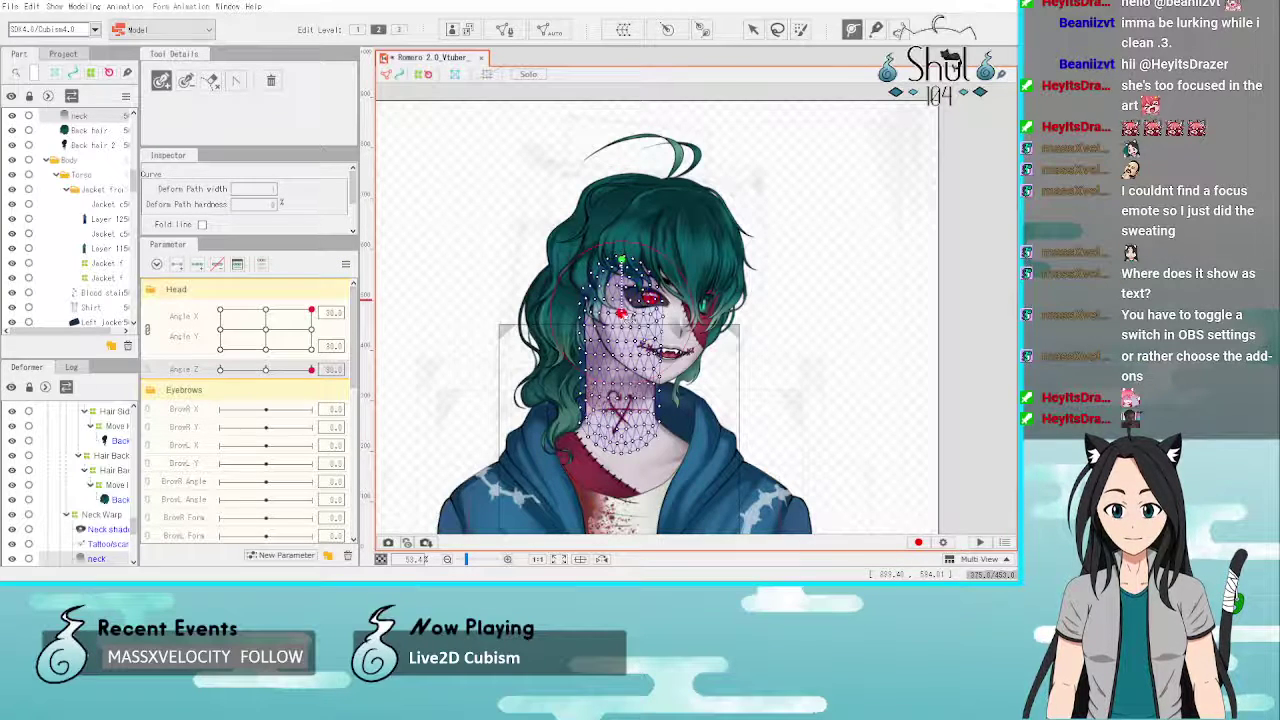
pyautogui.click(620, 368)
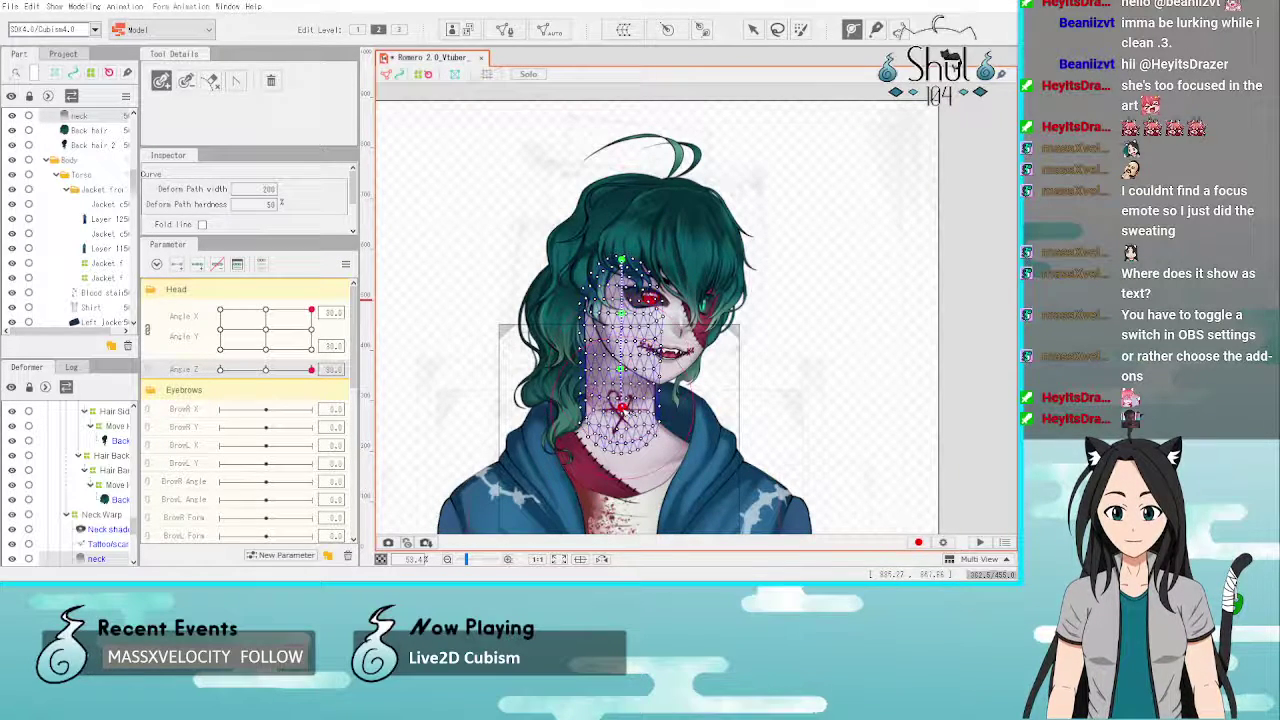
pyautogui.click(620, 453)
pyautogui.click(621, 408)
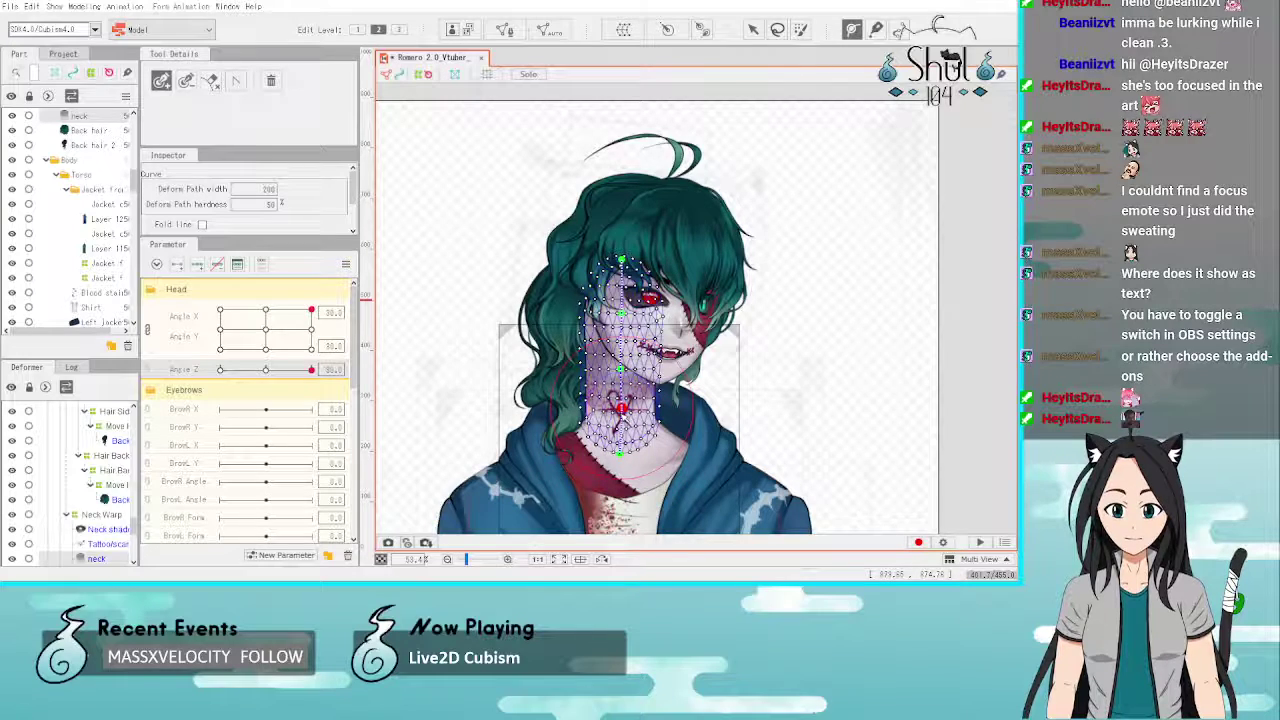
pyautogui.moveTo(620, 358); pyautogui.dragTo(620, 361)
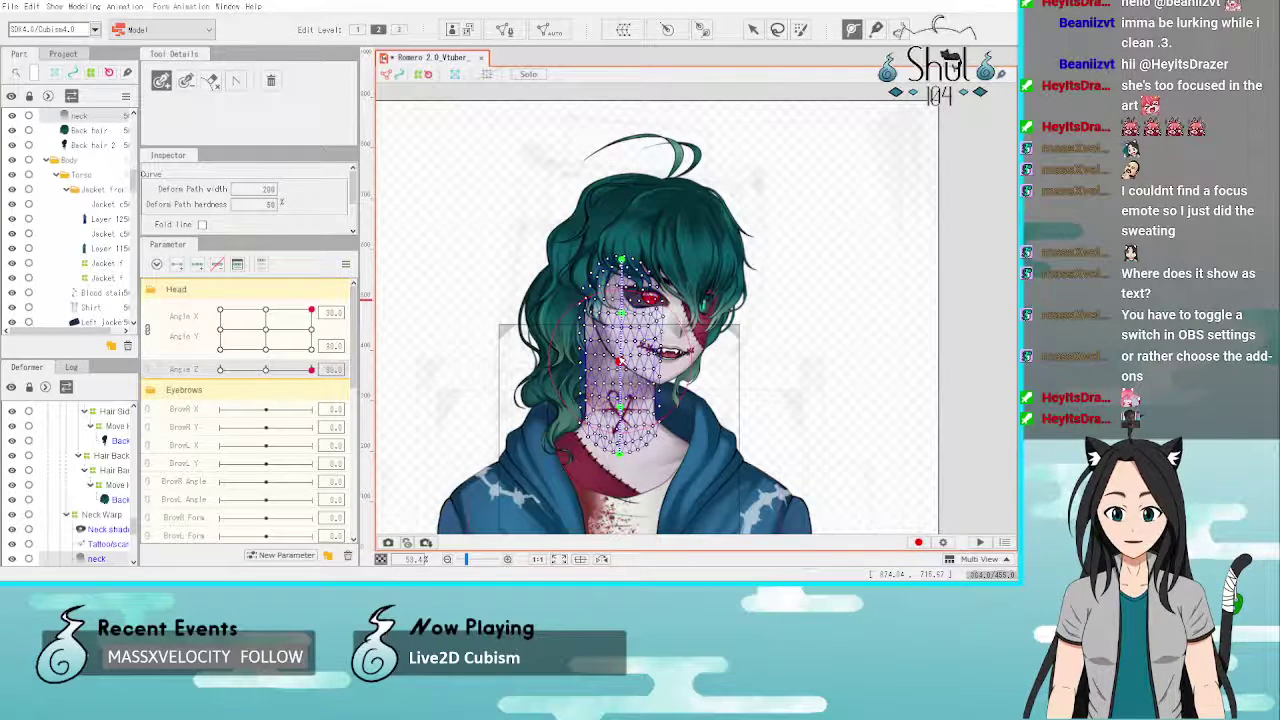
pyautogui.click(621, 314)
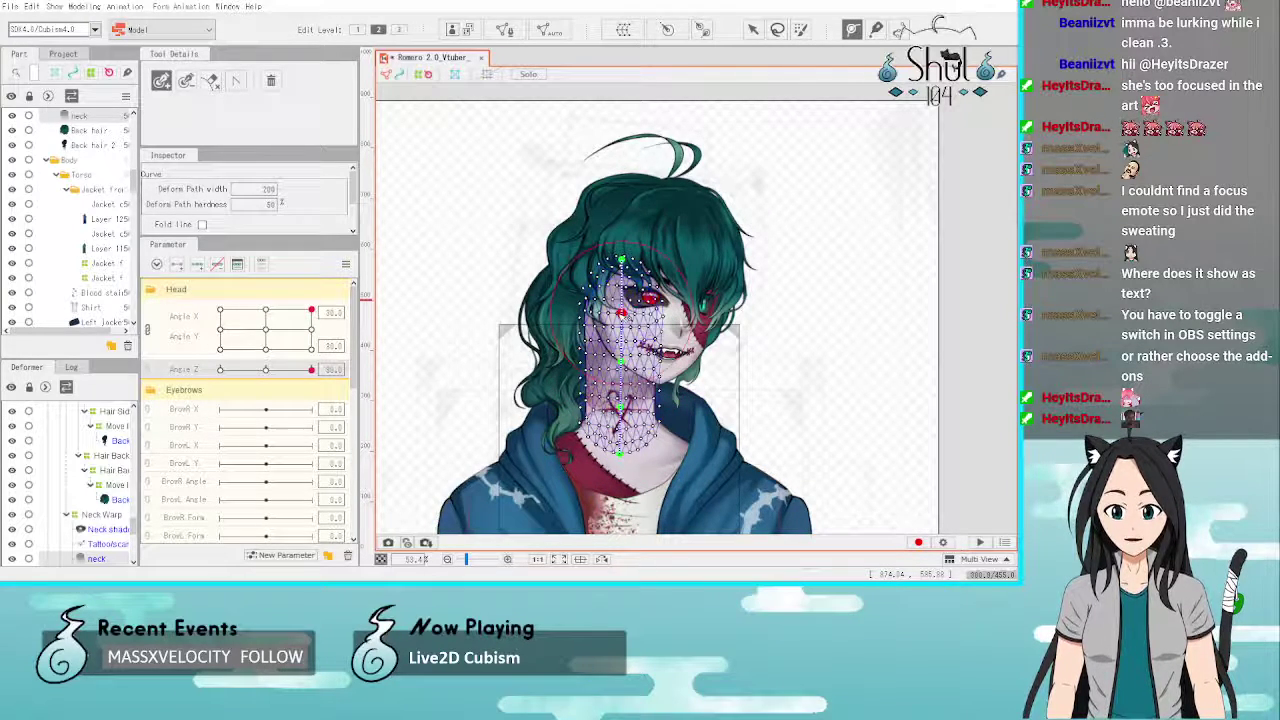
pyautogui.click(753, 30)
pyautogui.click(480, 180)
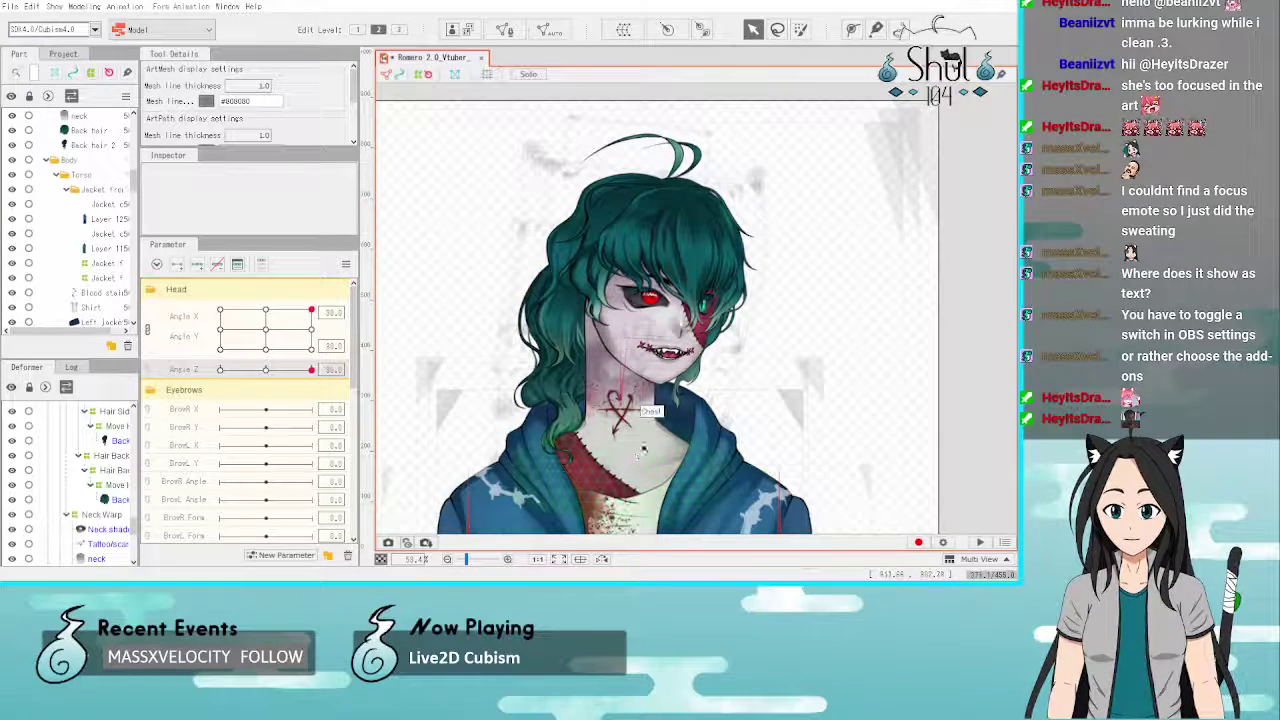
pyautogui.click(578, 438)
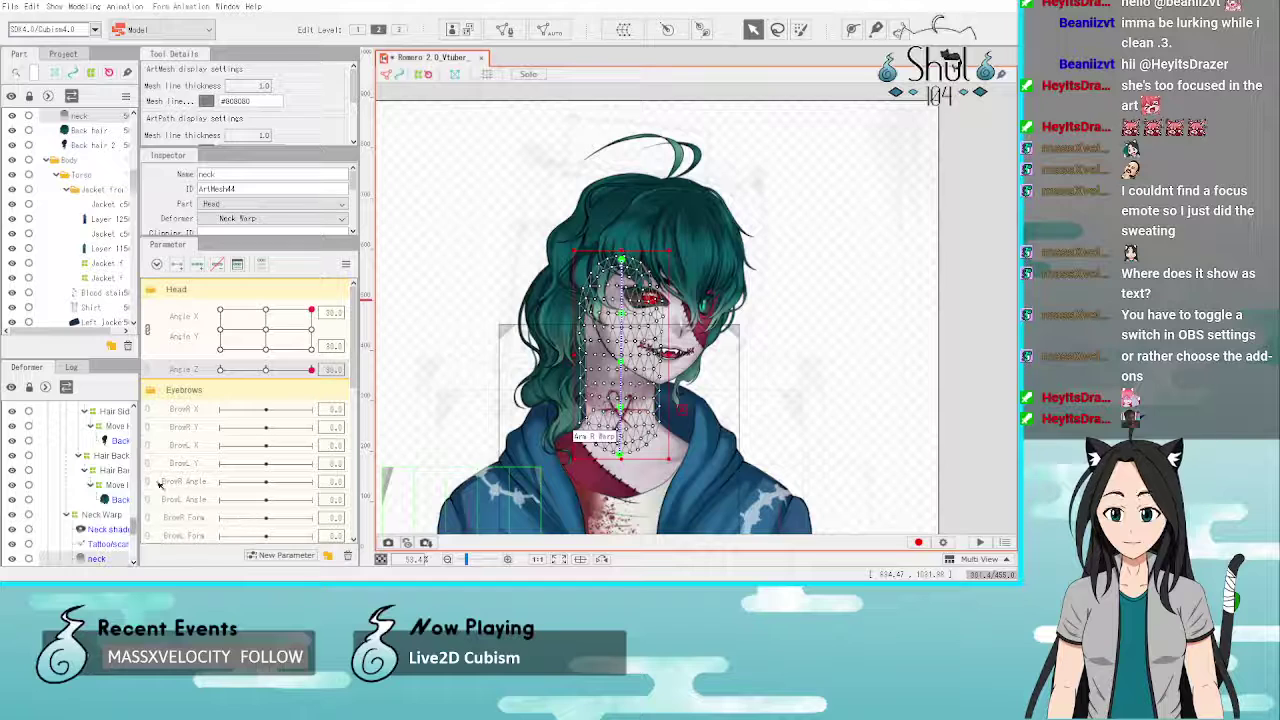
# Step: Add three Angle Z keys to the neck mesh and bend its upper path points slightly toward the tilted head at Angle Z 30
pyautogui.scroll(-2, 104, 545)
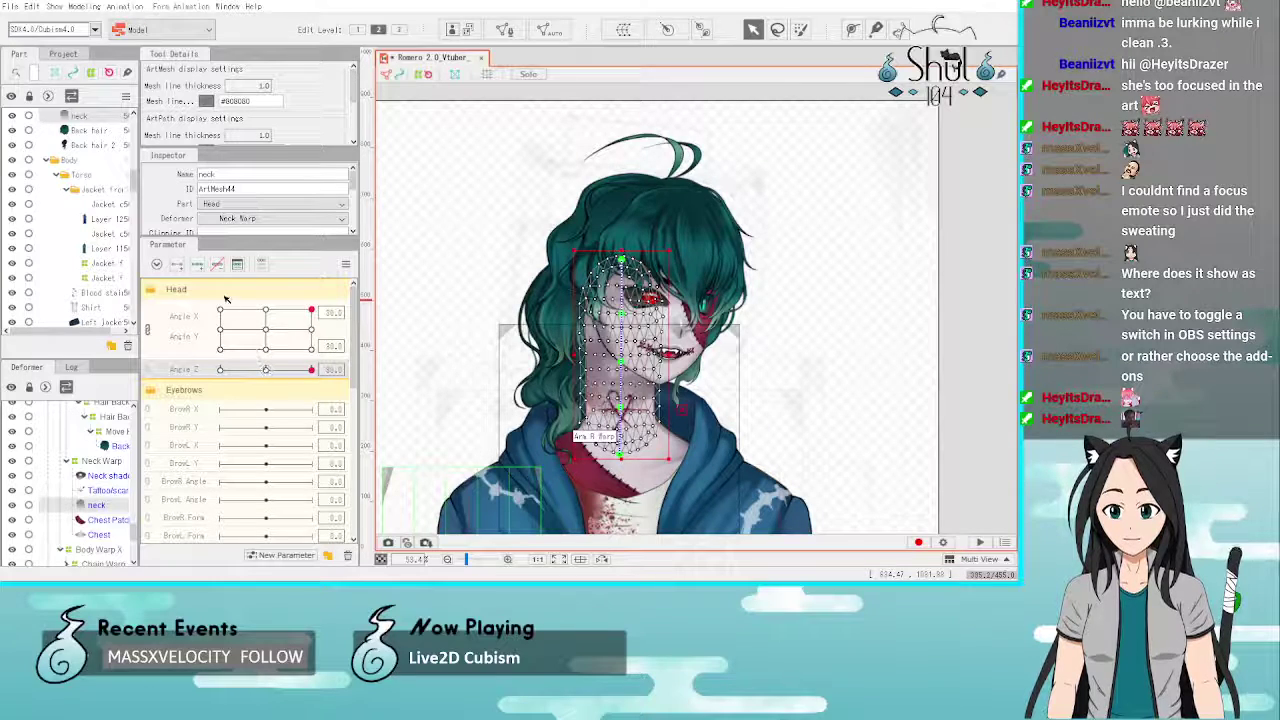
pyautogui.click(197, 266)
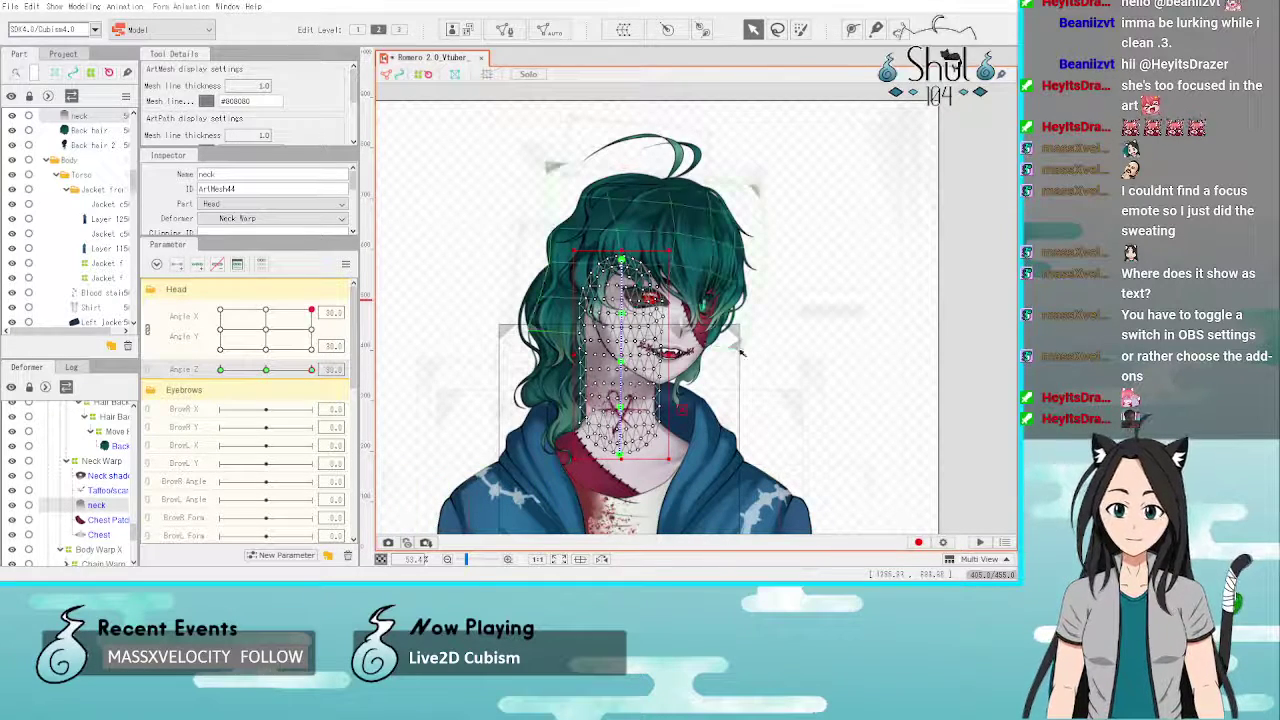
pyautogui.scroll(5, 630, 370)
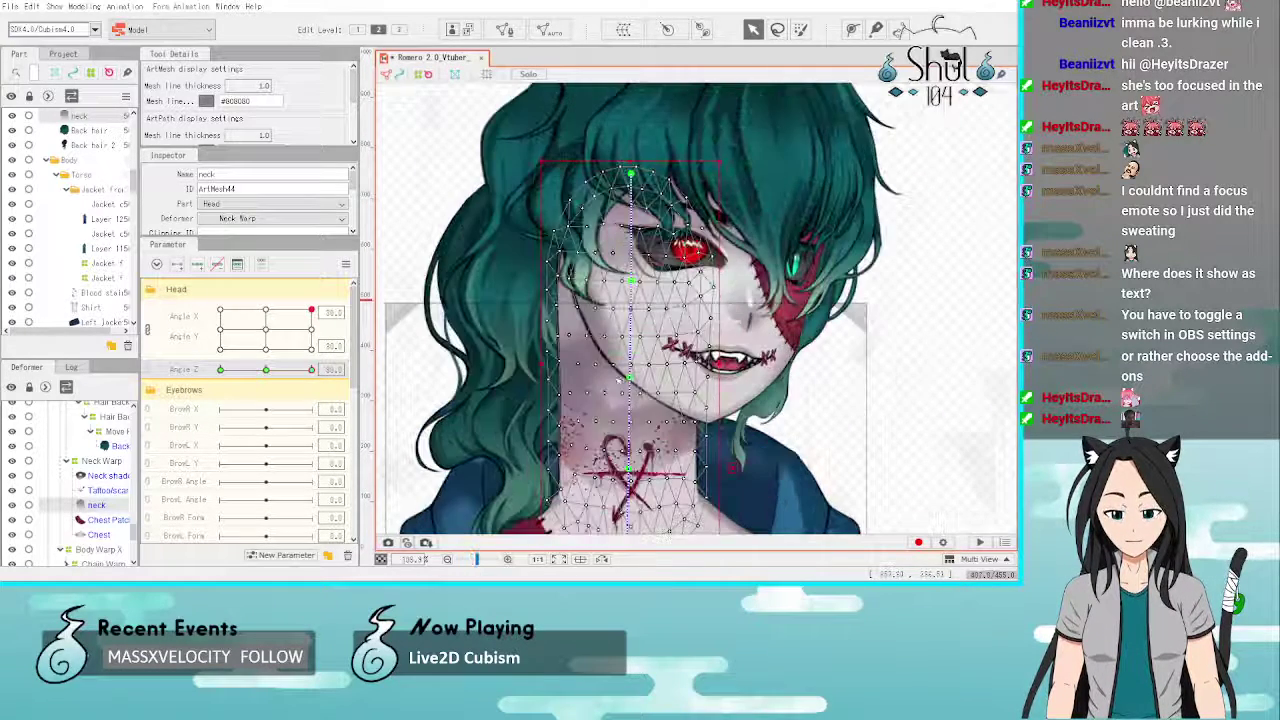
pyautogui.scroll(-5, 646, 198)
pyautogui.scroll(3, 655, 178)
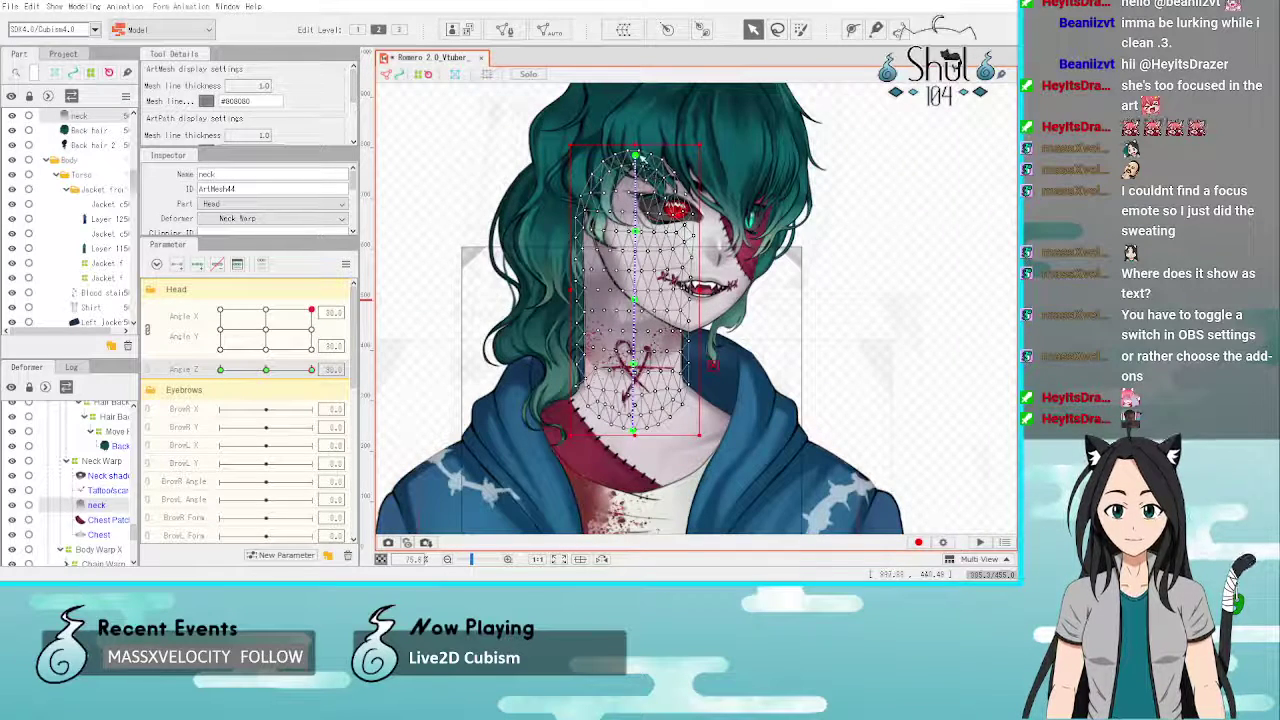
pyautogui.click(647, 157)
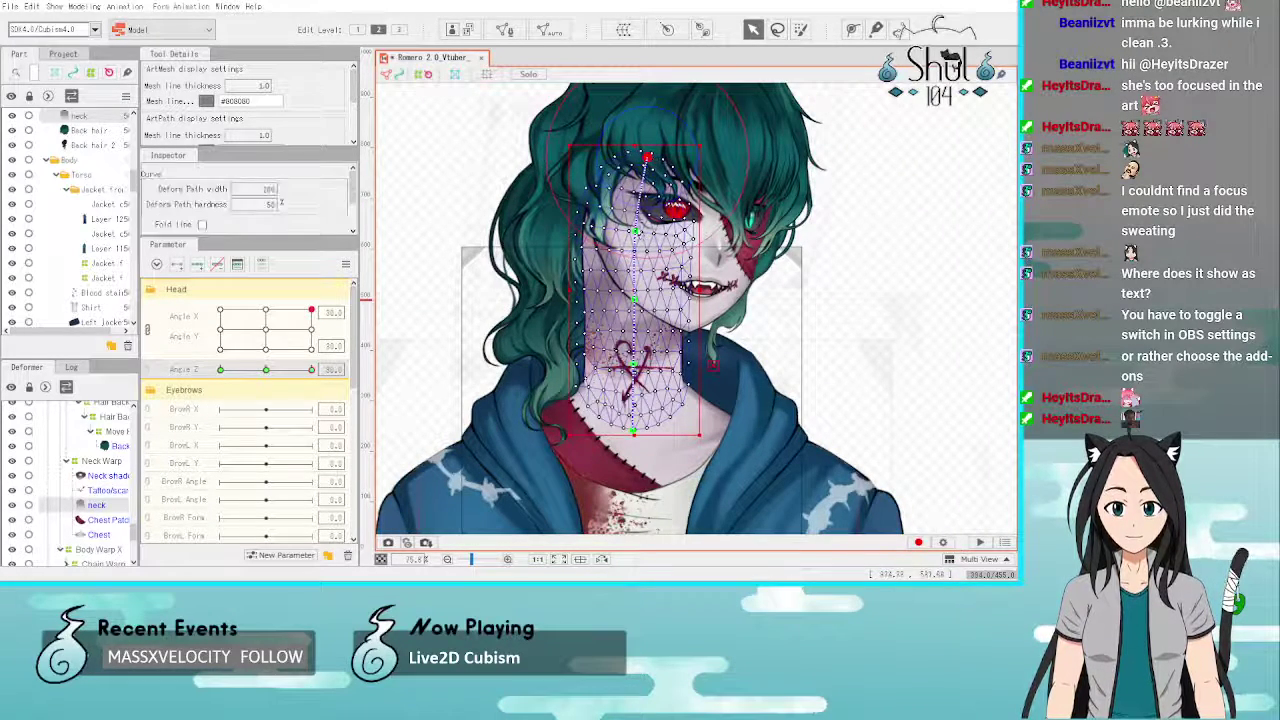
pyautogui.moveTo(635, 231); pyautogui.dragTo(643, 231)
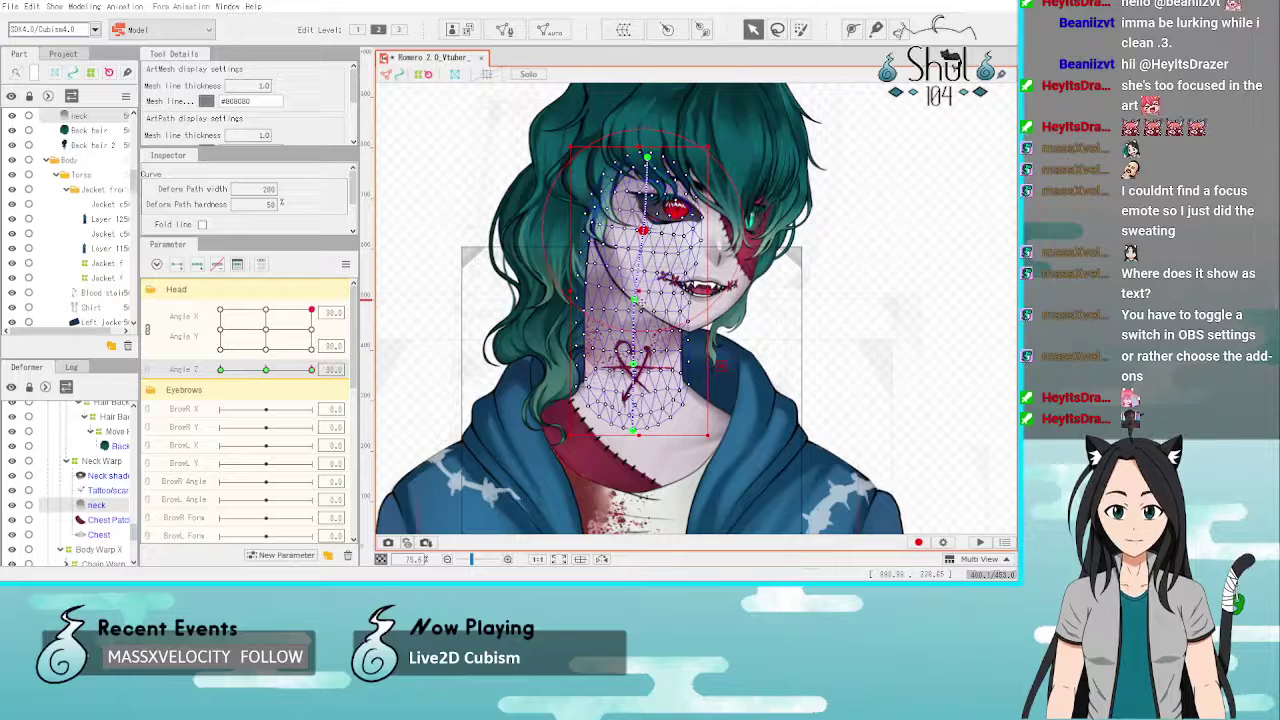
pyautogui.moveTo(641, 301); pyautogui.dragTo(642, 300)
pyautogui.hotkey('ctrl', 'z')
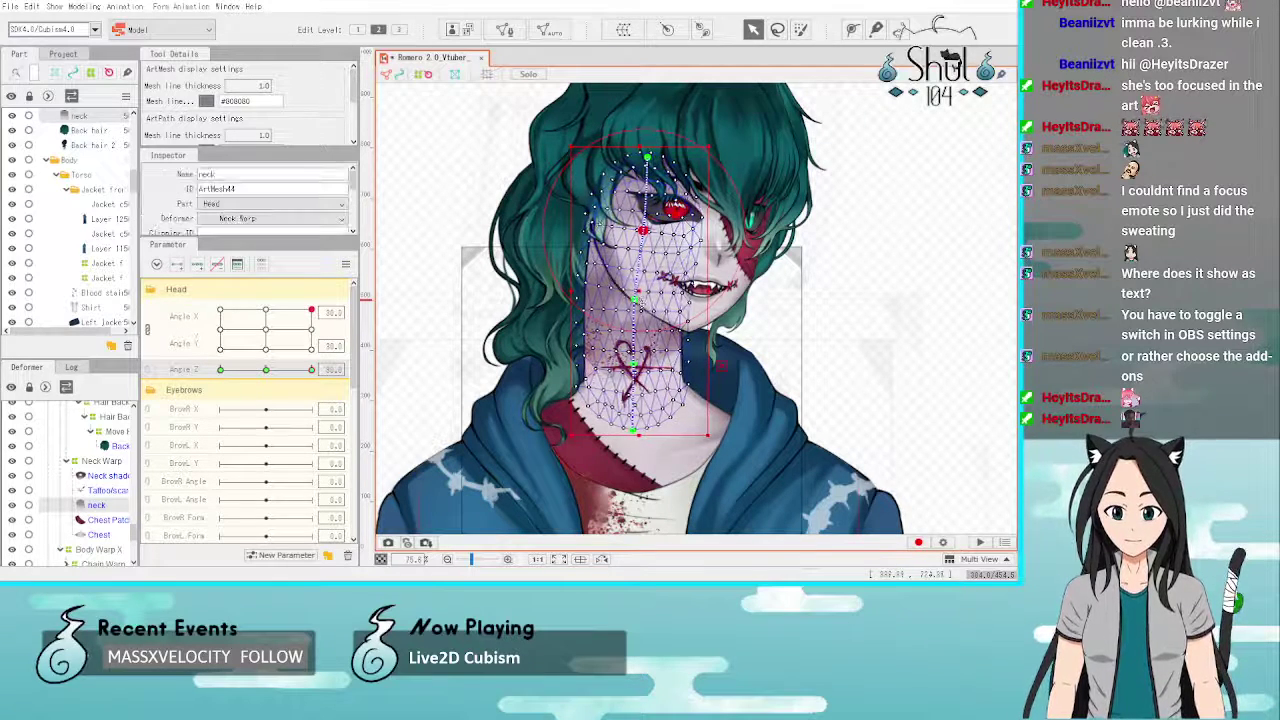
pyautogui.moveTo(636, 300); pyautogui.dragTo(640, 301)
pyautogui.click(637, 300)
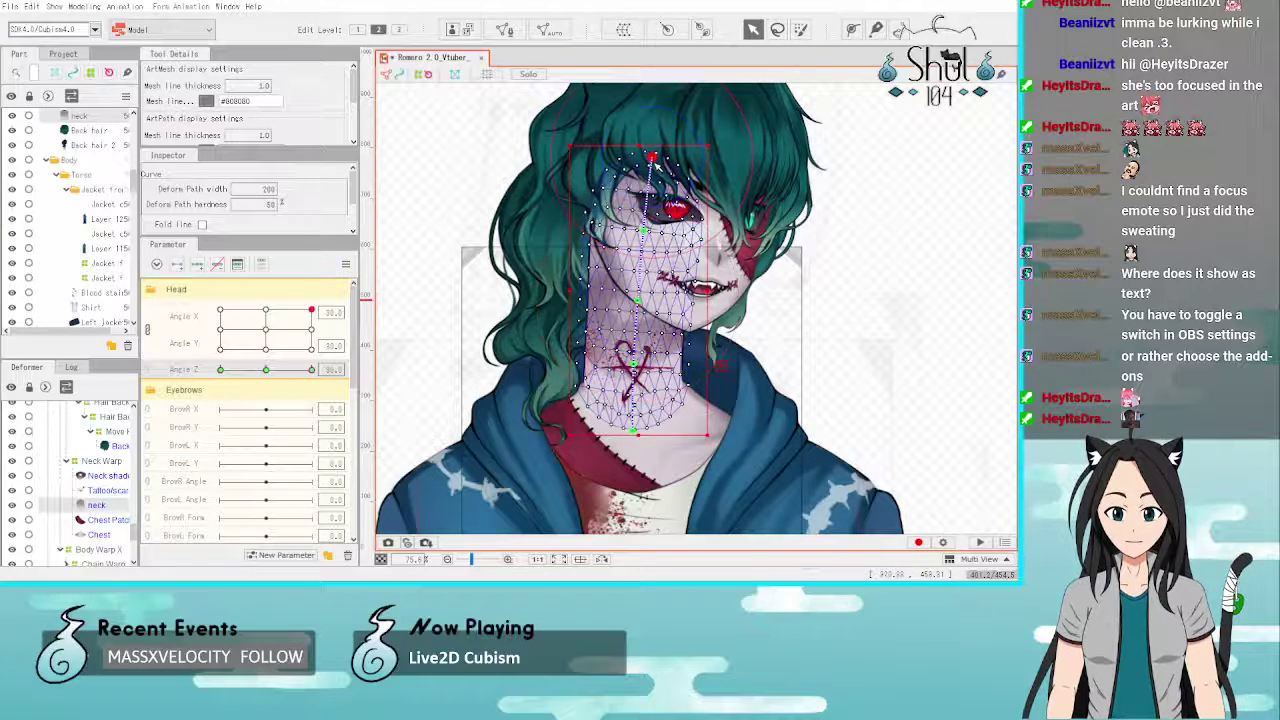
pyautogui.moveTo(652, 157); pyautogui.dragTo(656, 160)
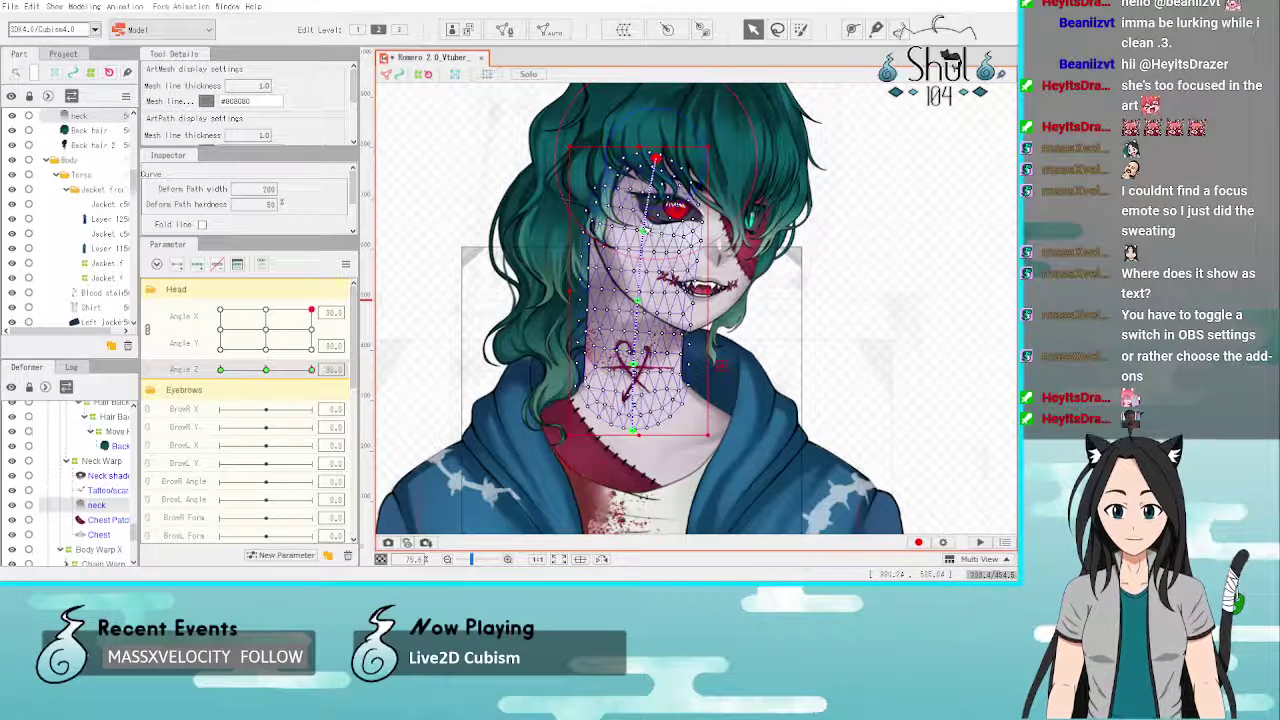
pyautogui.moveTo(644, 231); pyautogui.dragTo(646, 230)
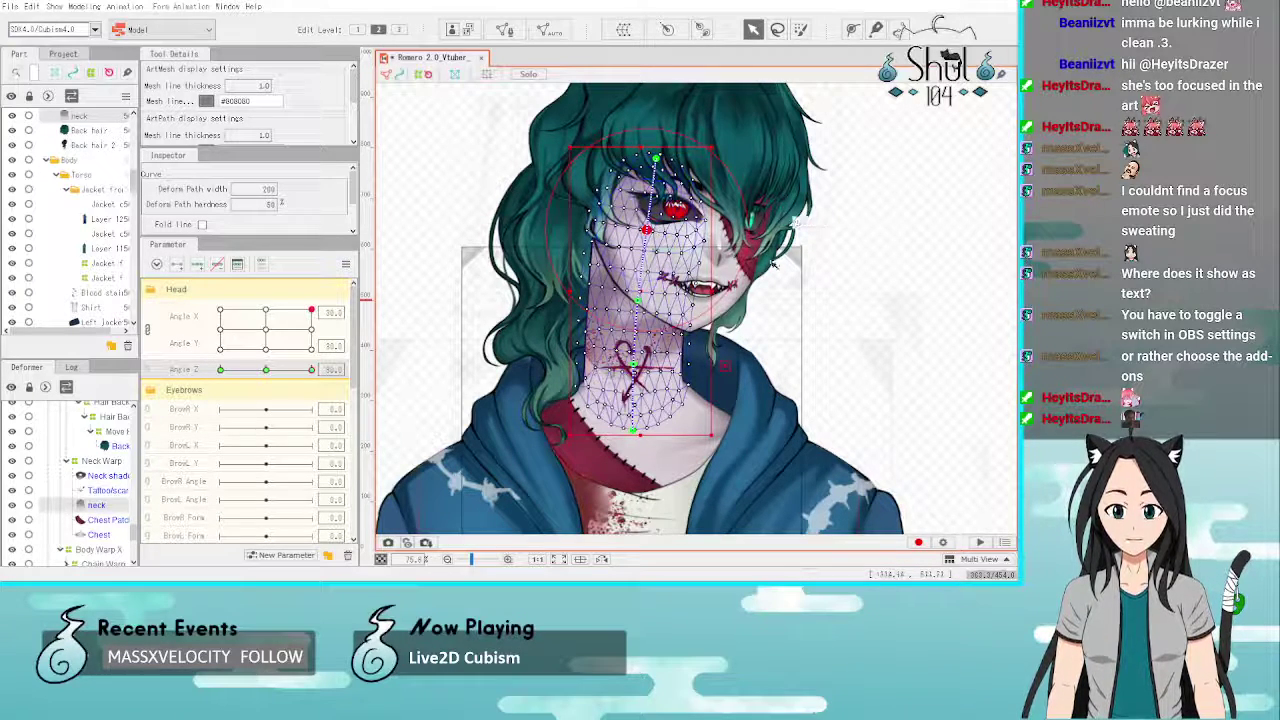
# Step: Compare the neck at Angle Z 0 and 30, and mirror its bend onto Angle Z -30 with Reflect Motion
pyautogui.moveTo(311, 313)
pyautogui.mouseDown()
pyautogui.moveTo(330, 362)
pyautogui.moveTo(328, 304)
pyautogui.mouseUp()
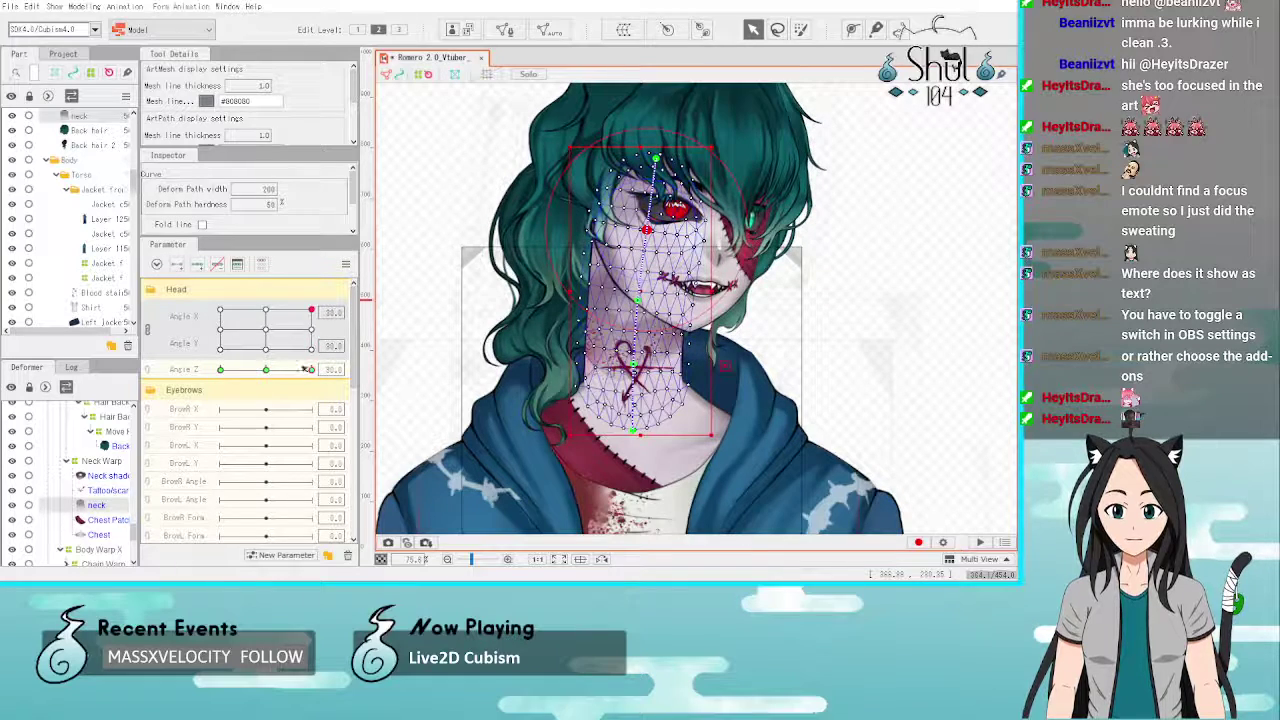
pyautogui.click(266, 370)
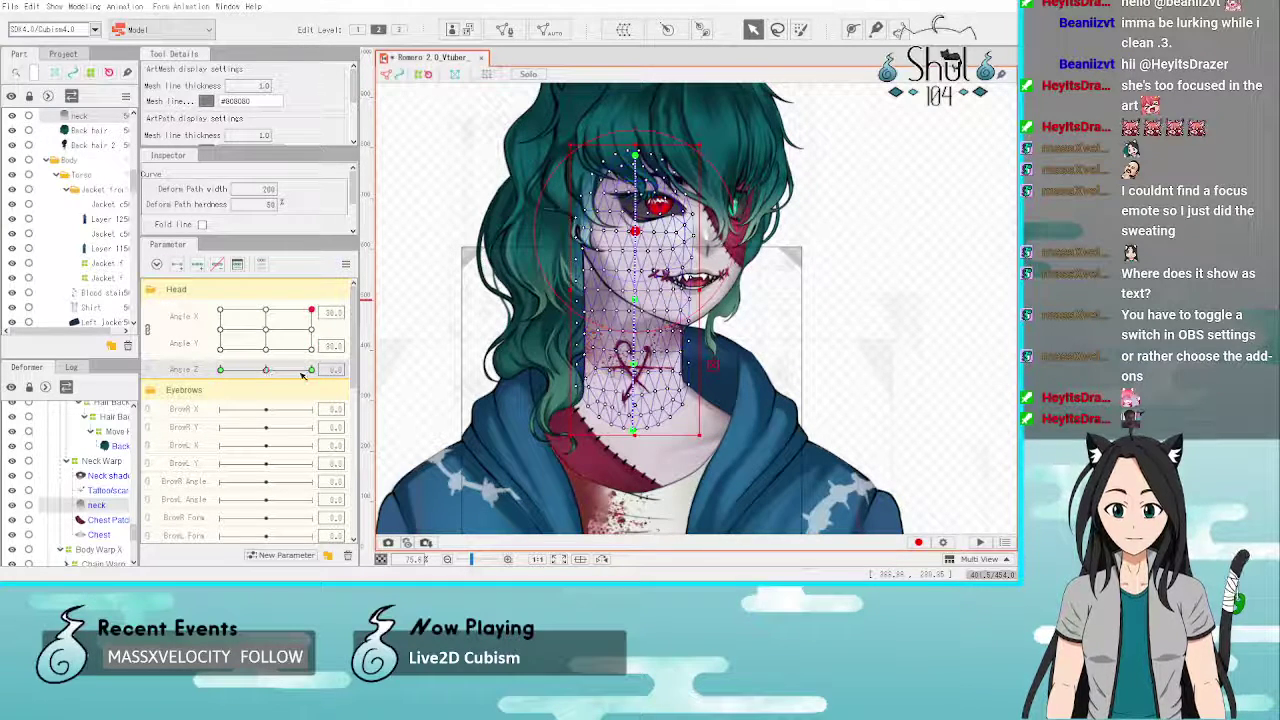
pyautogui.click(311, 370)
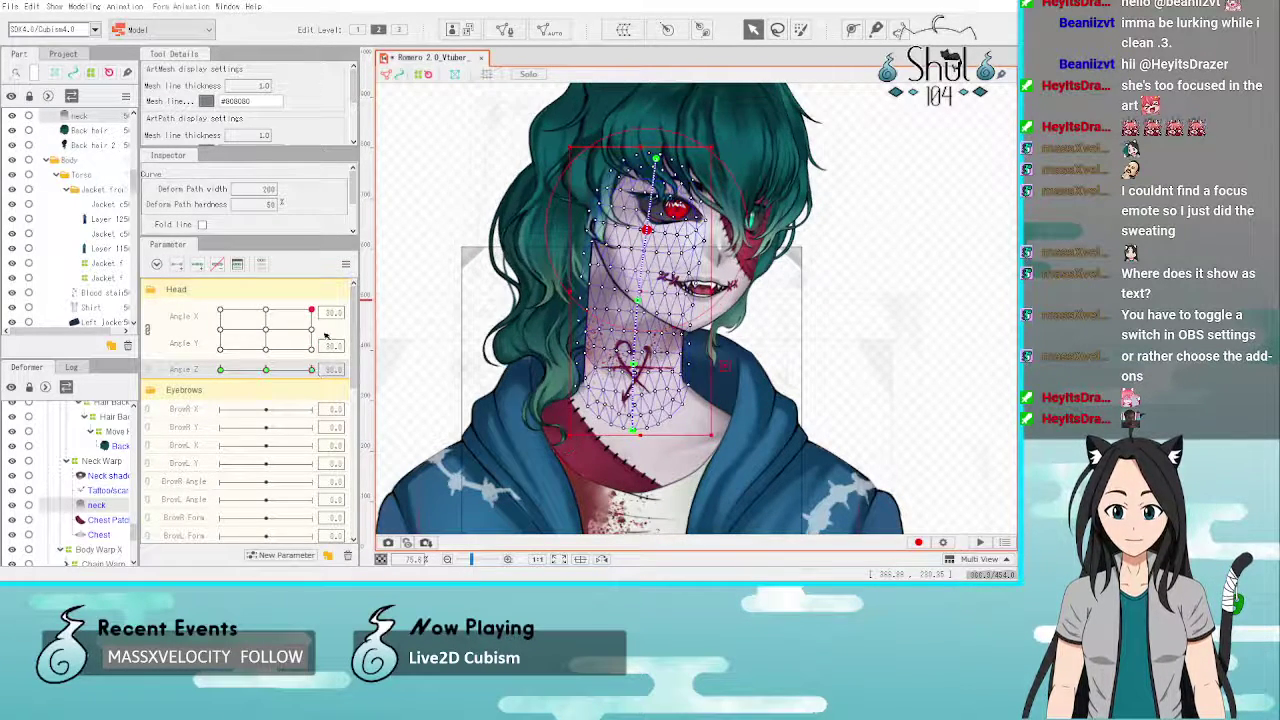
pyautogui.click(345, 264)
pyautogui.click(437, 369)
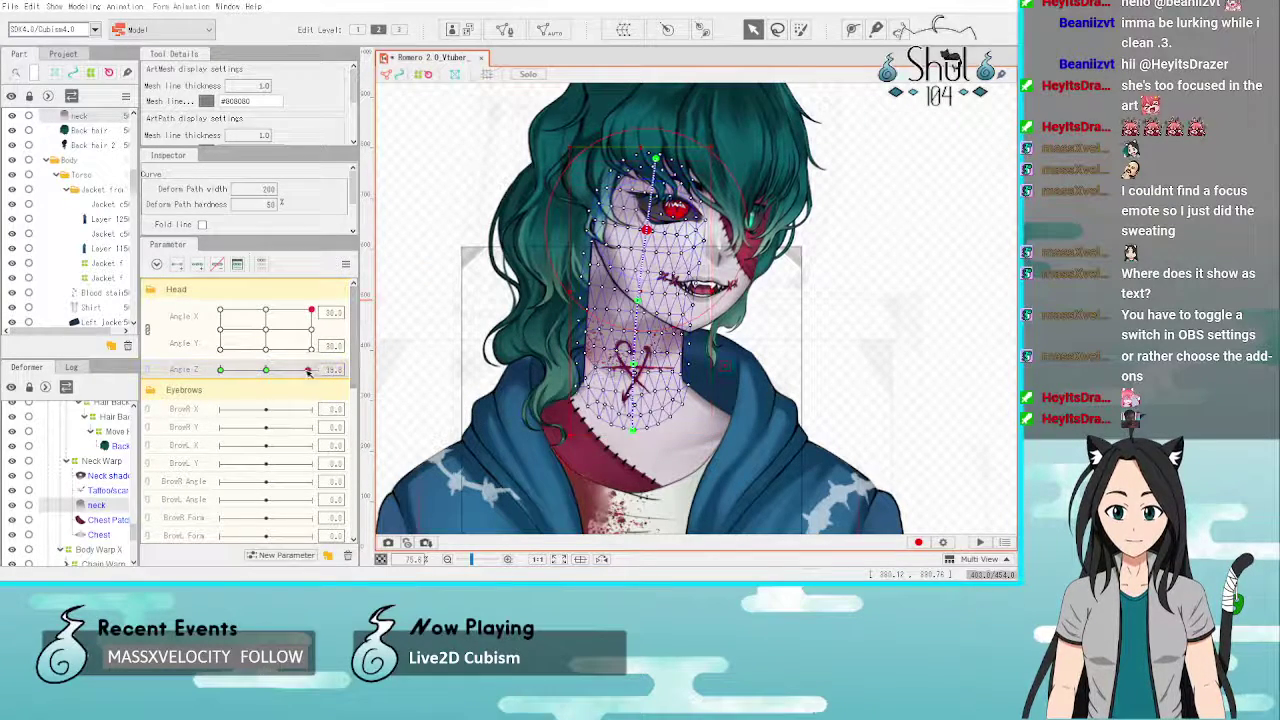
# Step: Preview the neck bend across the Angle Z range with the head at Angle X 30 and Angle X -30, Angle Y 30
pyautogui.moveTo(311, 370); pyautogui.dragTo(335, 383)
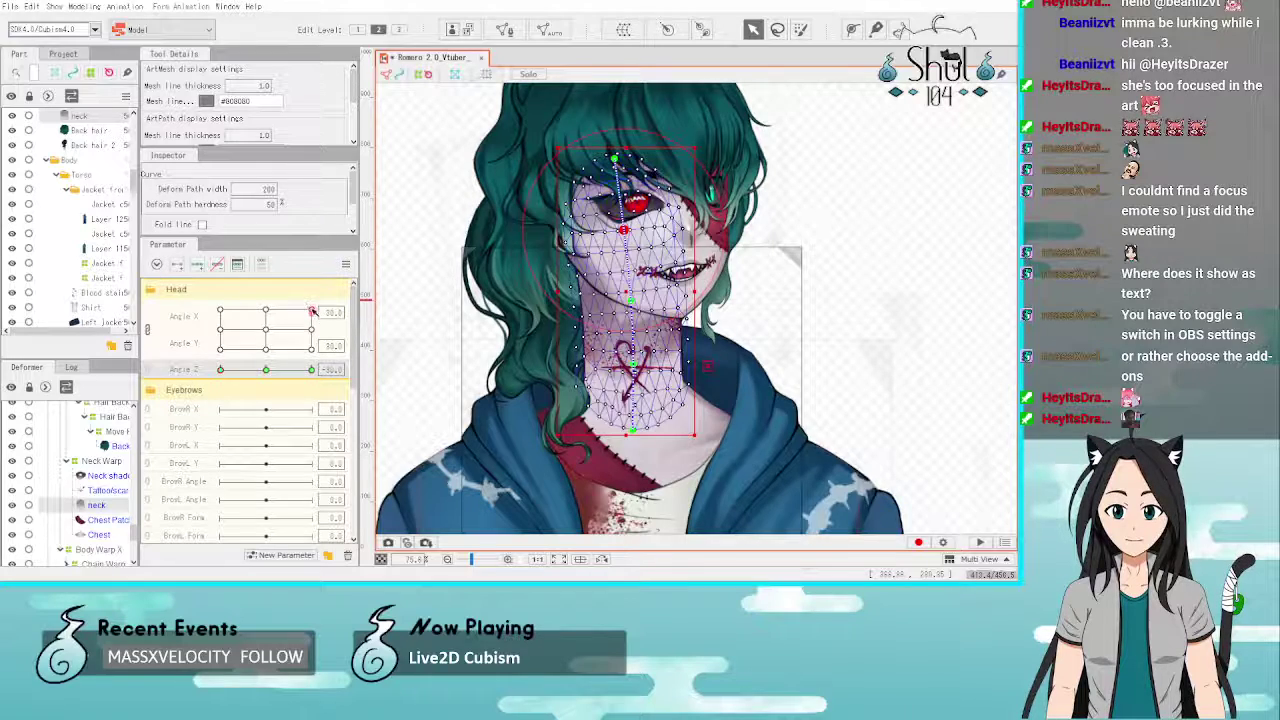
pyautogui.moveTo(313, 312); pyautogui.dragTo(180, 222)
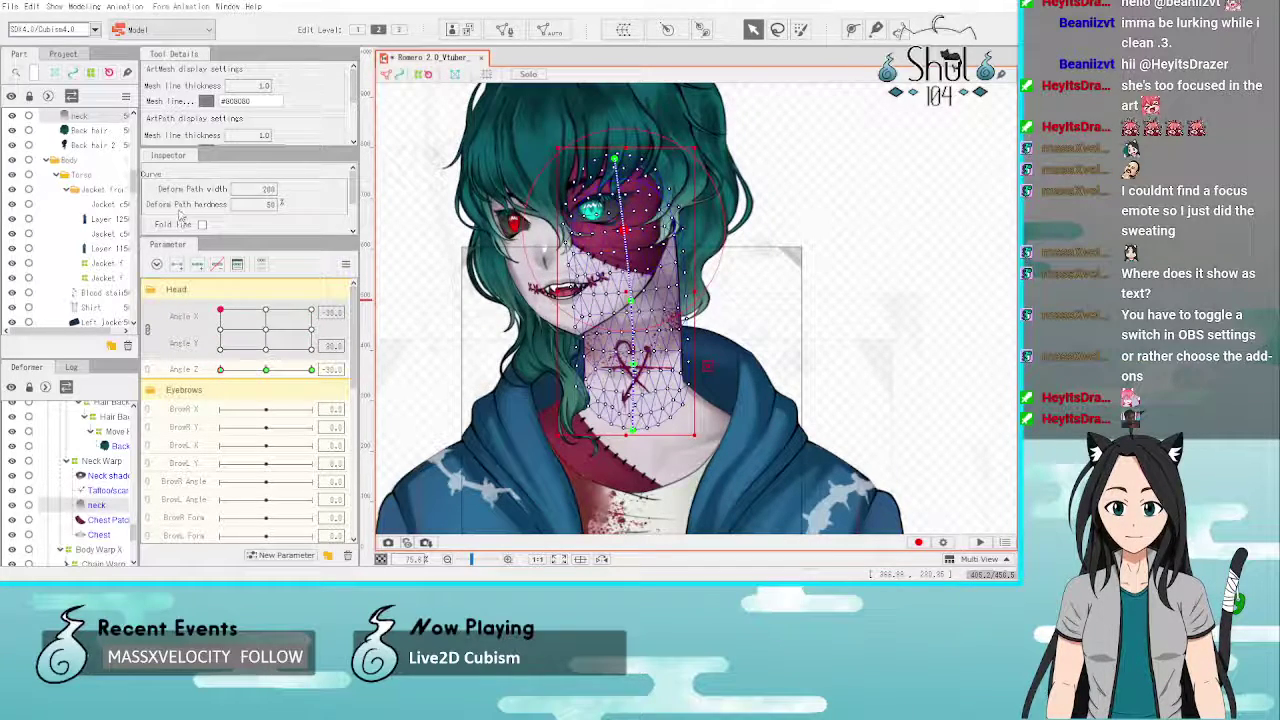
pyautogui.moveTo(224, 371); pyautogui.dragTo(312, 370)
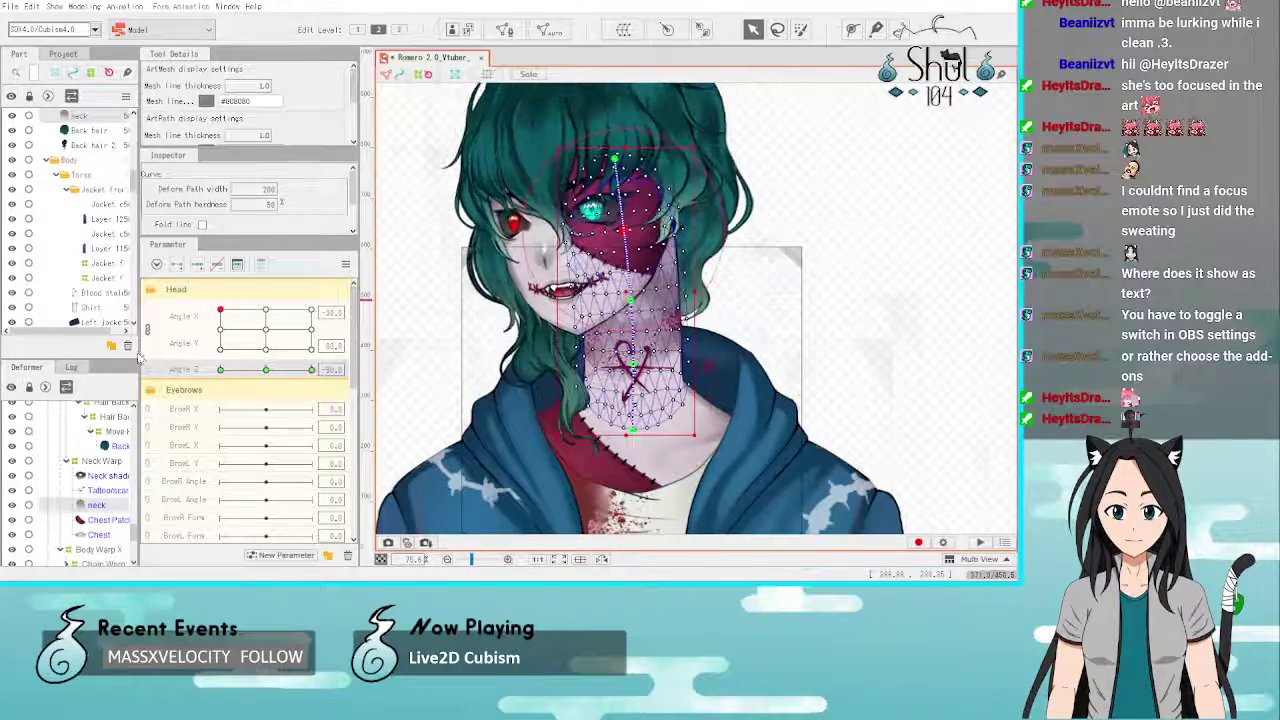
pyautogui.click(770, 166)
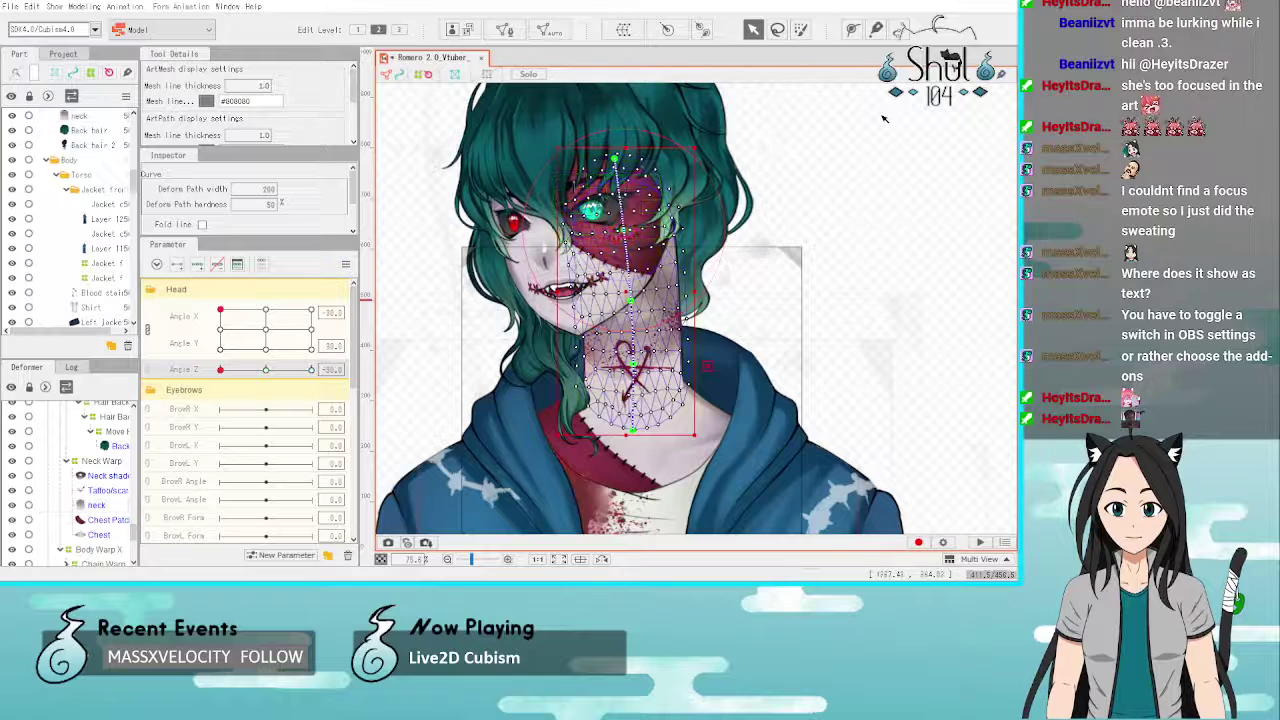
pyautogui.moveTo(222, 371); pyautogui.dragTo(287, 380)
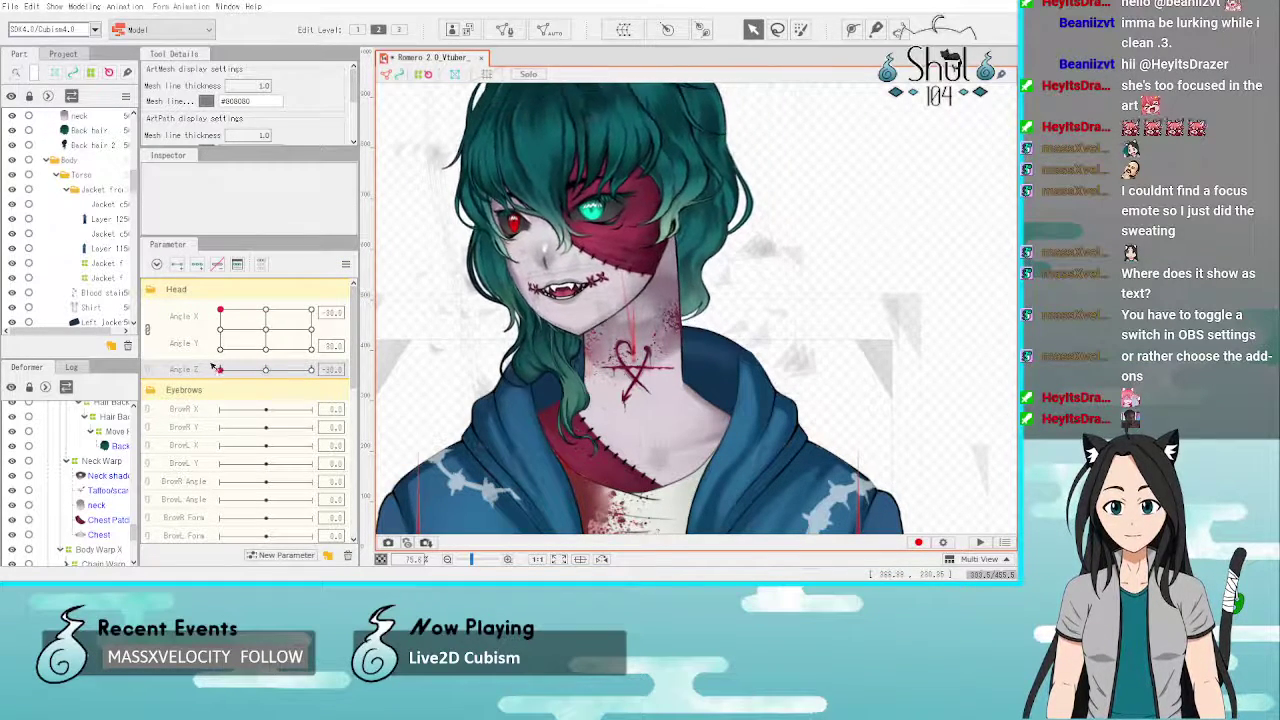
pyautogui.click(268, 370)
pyautogui.moveTo(268, 370); pyautogui.dragTo(195, 372)
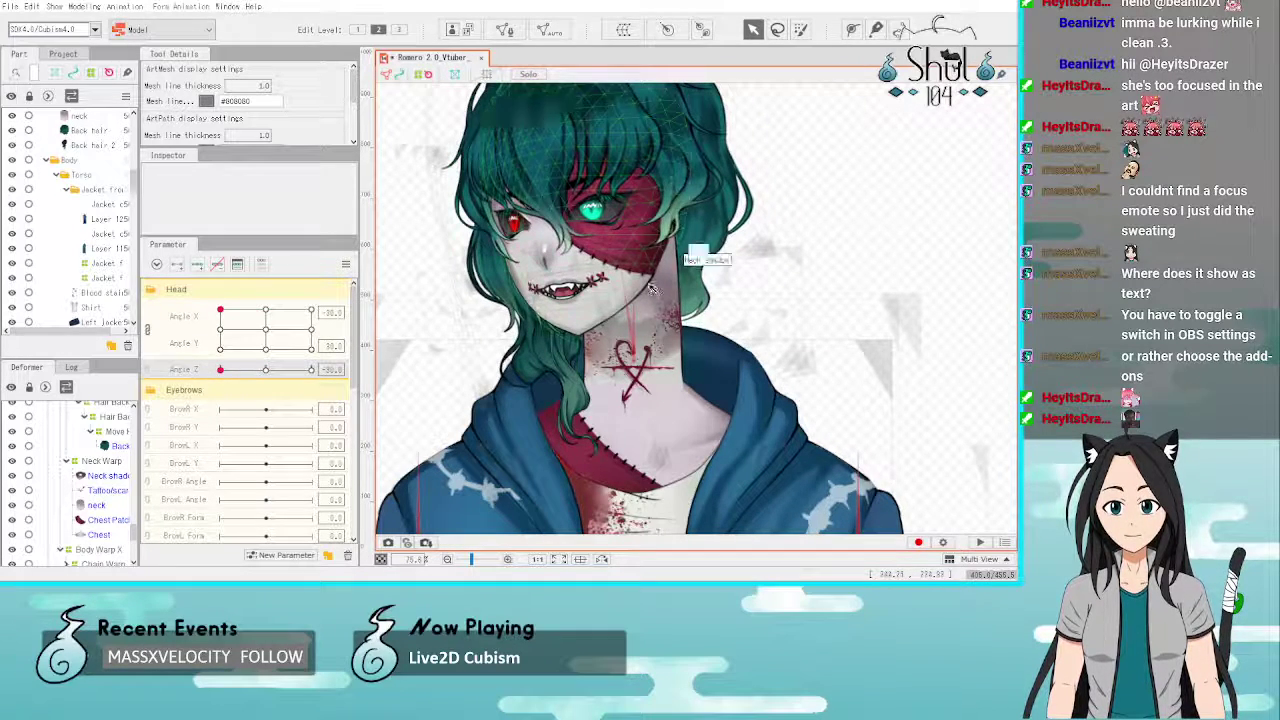
# Step: Bend the neck mesh's top two path points further toward the head at Angle X -30, Angle Y 30, Angle Z -30
pyautogui.click(670, 428)
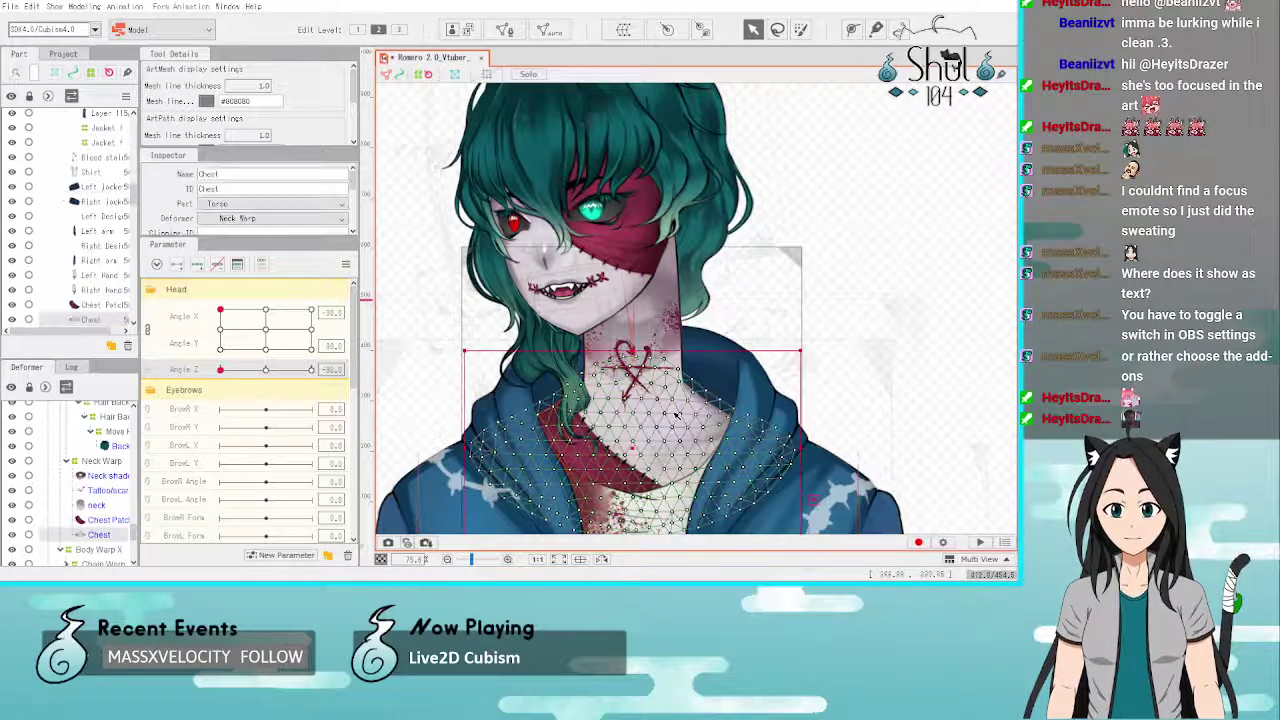
pyautogui.click(678, 368)
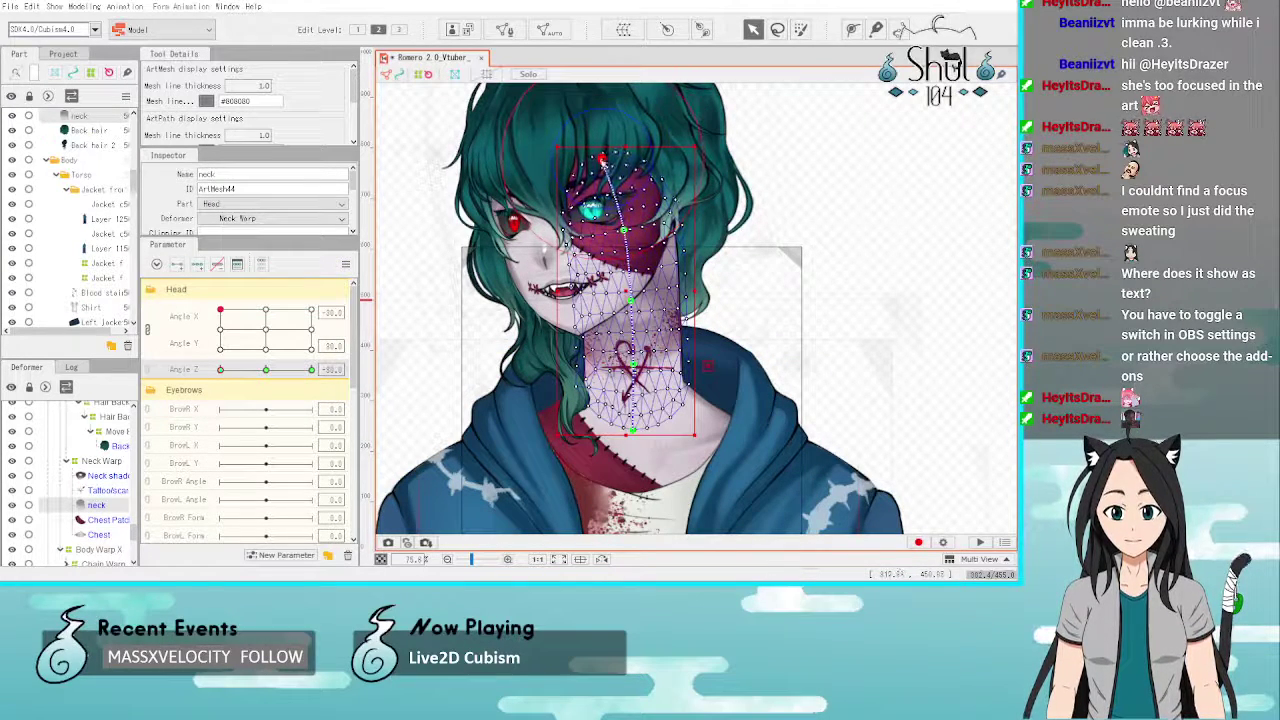
pyautogui.moveTo(602, 160); pyautogui.dragTo(600, 159)
pyautogui.moveTo(624, 231); pyautogui.dragTo(620, 233)
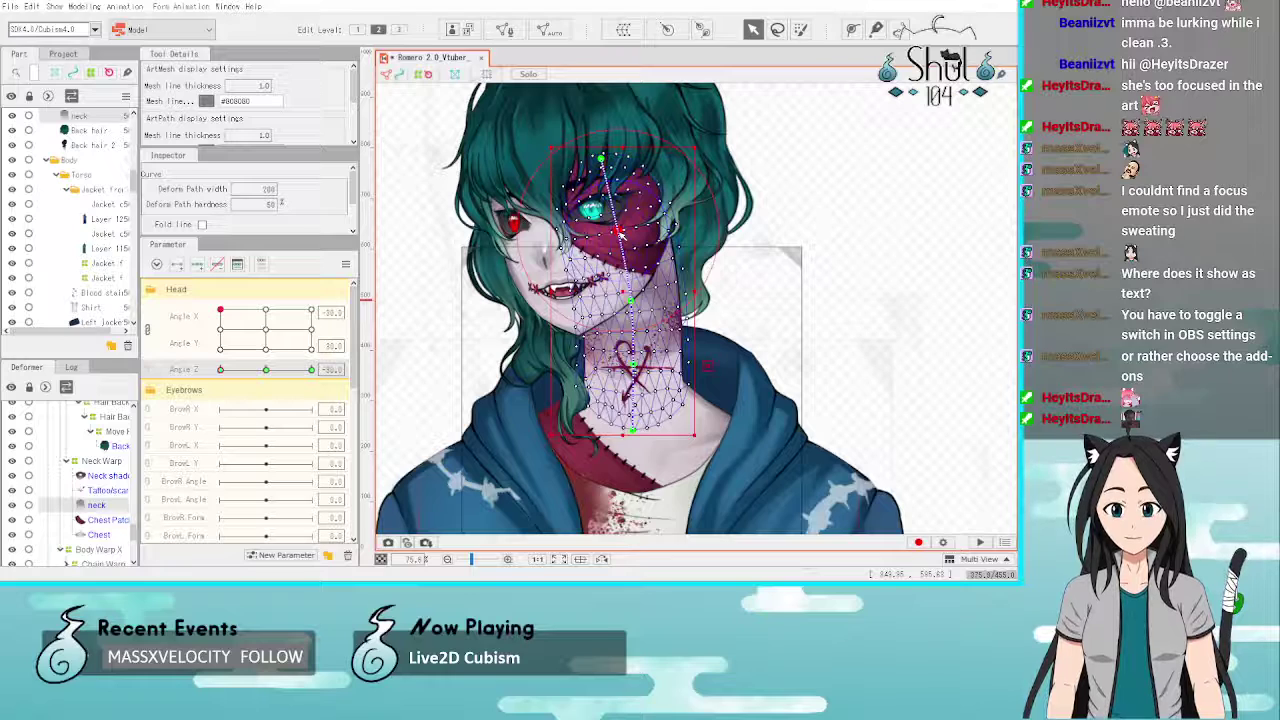
pyautogui.click(601, 161)
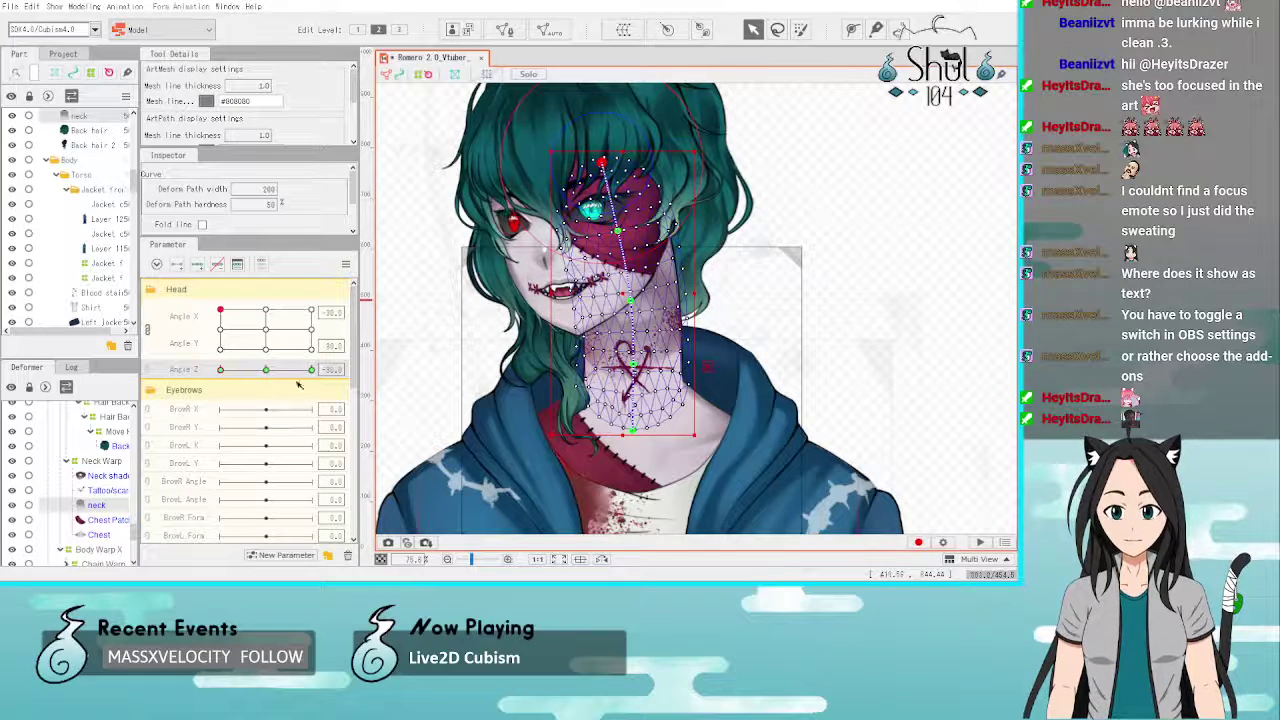
# Step: Check the stronger neck bend along Angle Z, and mirror it from Angle Z -30 onto 30 with Reflect Motion
pyautogui.moveTo(219, 371)
pyautogui.mouseDown()
pyautogui.moveTo(272, 388)
pyautogui.moveTo(208, 387)
pyautogui.mouseUp()
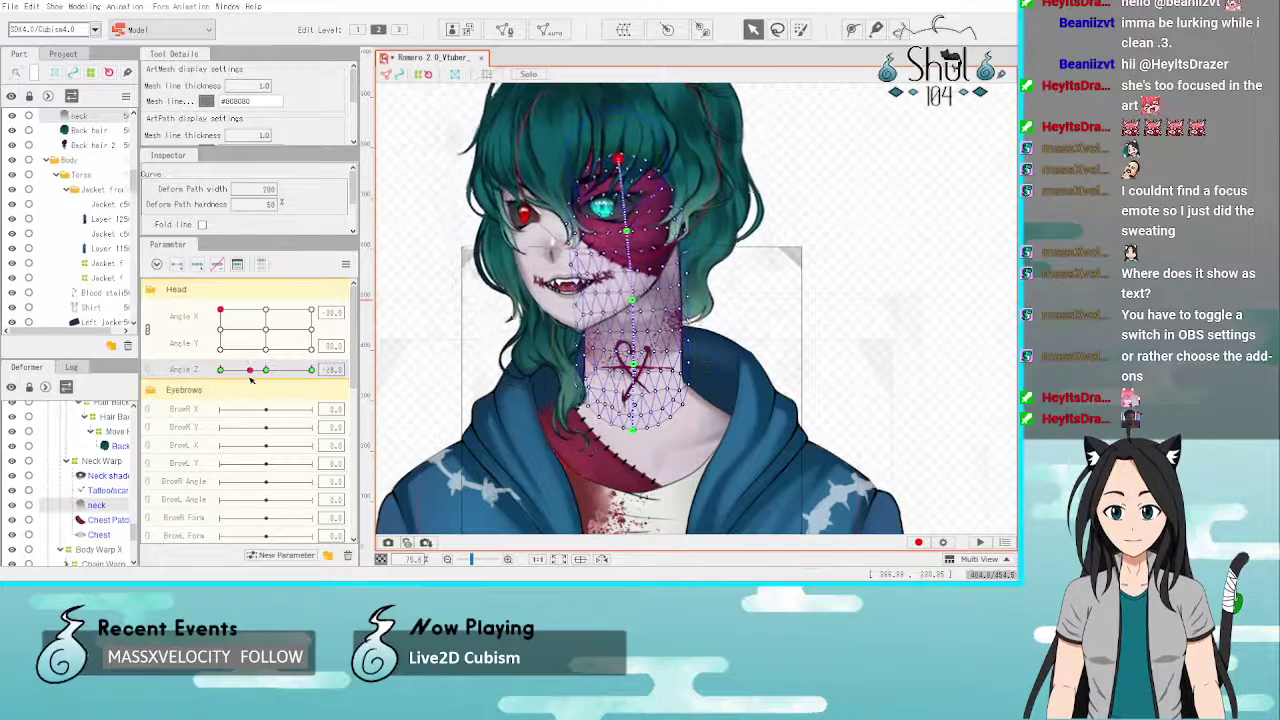
pyautogui.click(345, 263)
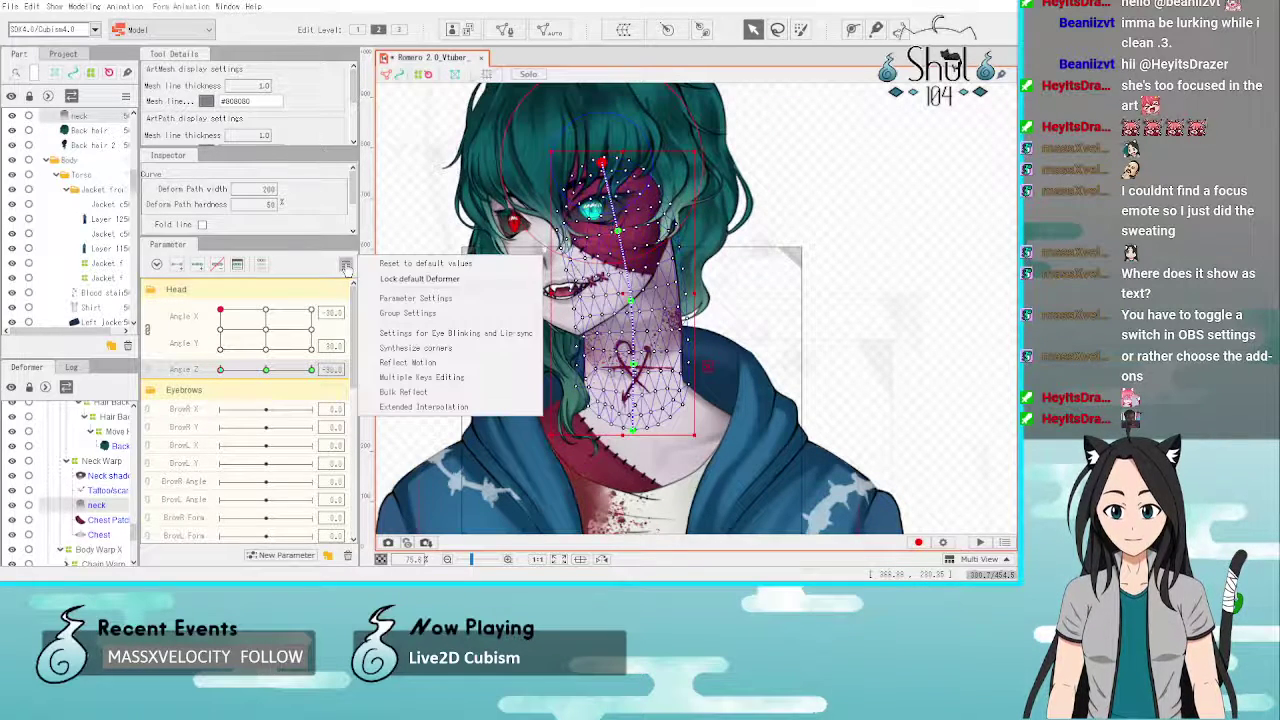
pyautogui.click(420, 365)
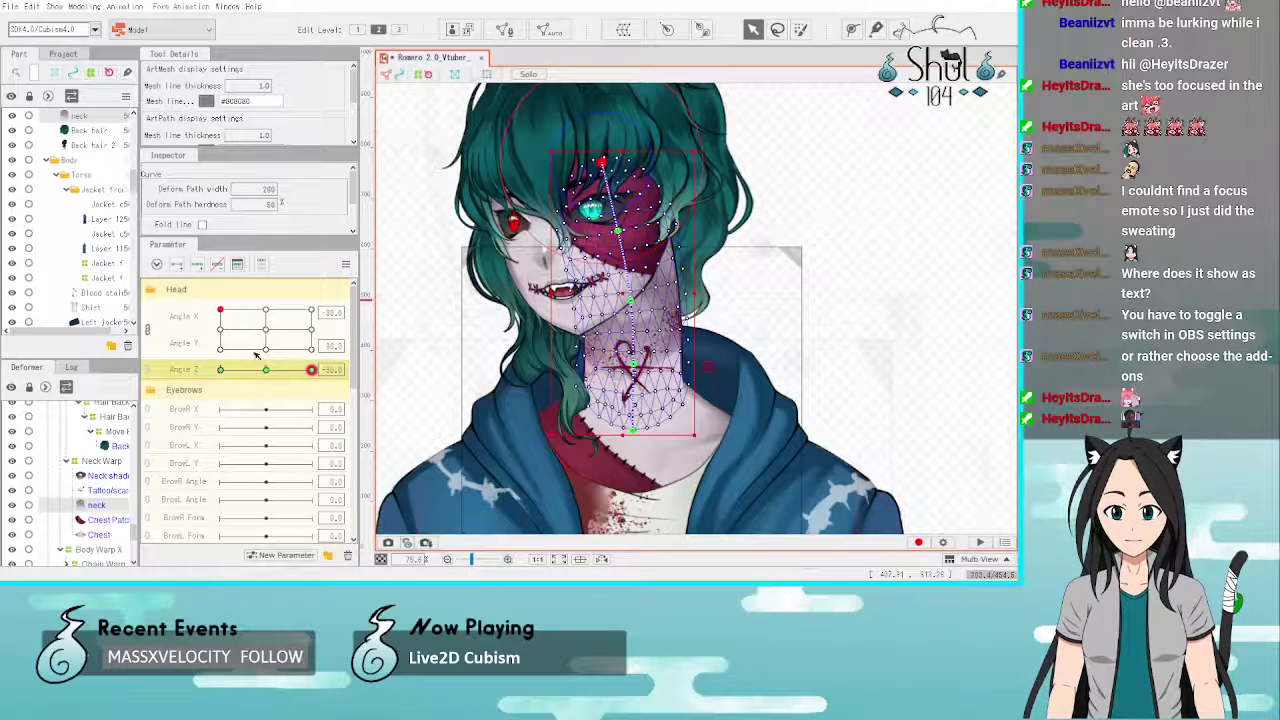
# Step: Check the neck's tilt at Angle X 30, Angle Y 30, and return Angle X, Angle Y and Angle Z to 0
pyautogui.click(312, 312)
pyautogui.moveTo(220, 370)
pyautogui.mouseDown()
pyautogui.moveTo(335, 405)
pyautogui.moveTo(263, 408)
pyautogui.moveTo(282, 405)
pyautogui.mouseUp()
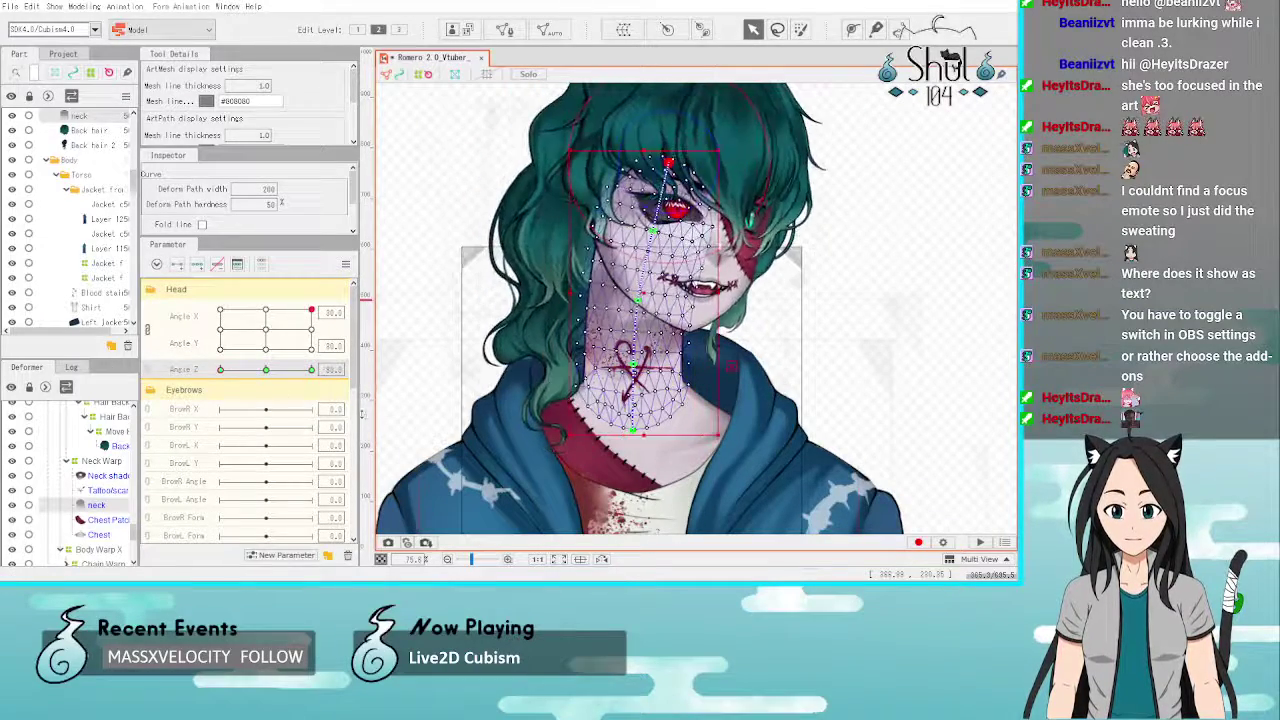
pyautogui.click(268, 373)
pyautogui.click(972, 240)
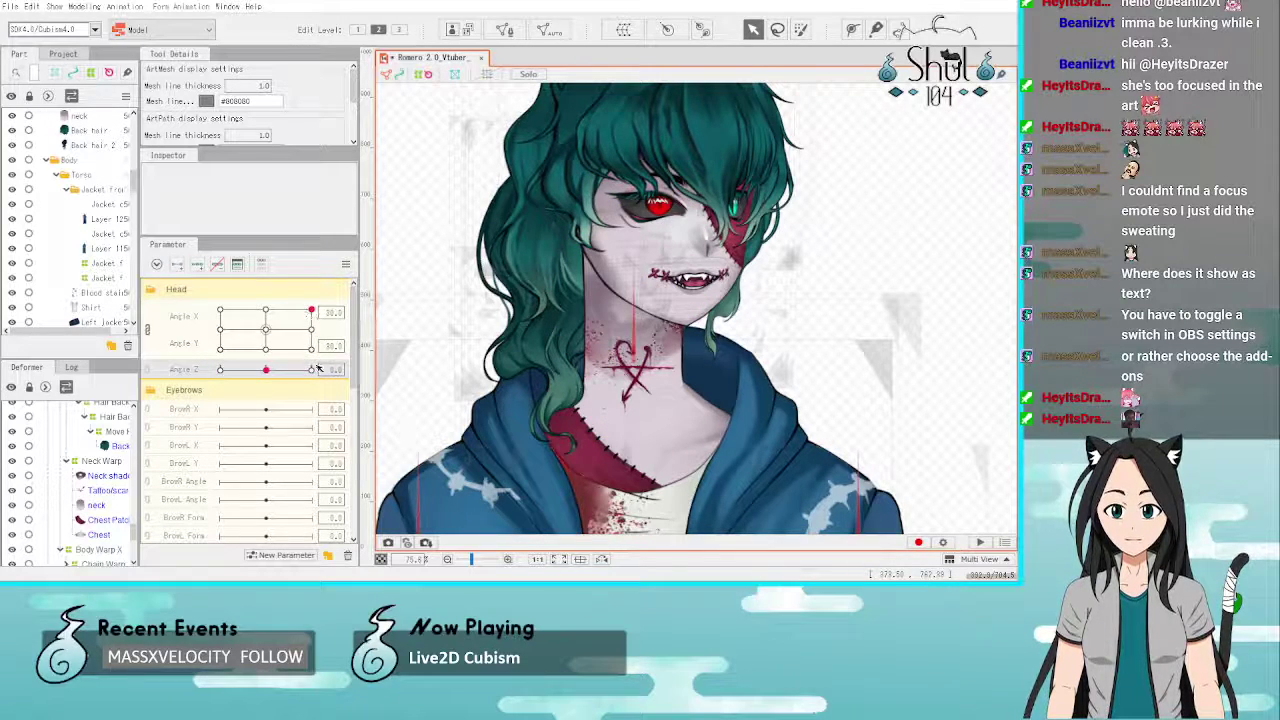
pyautogui.click(266, 329)
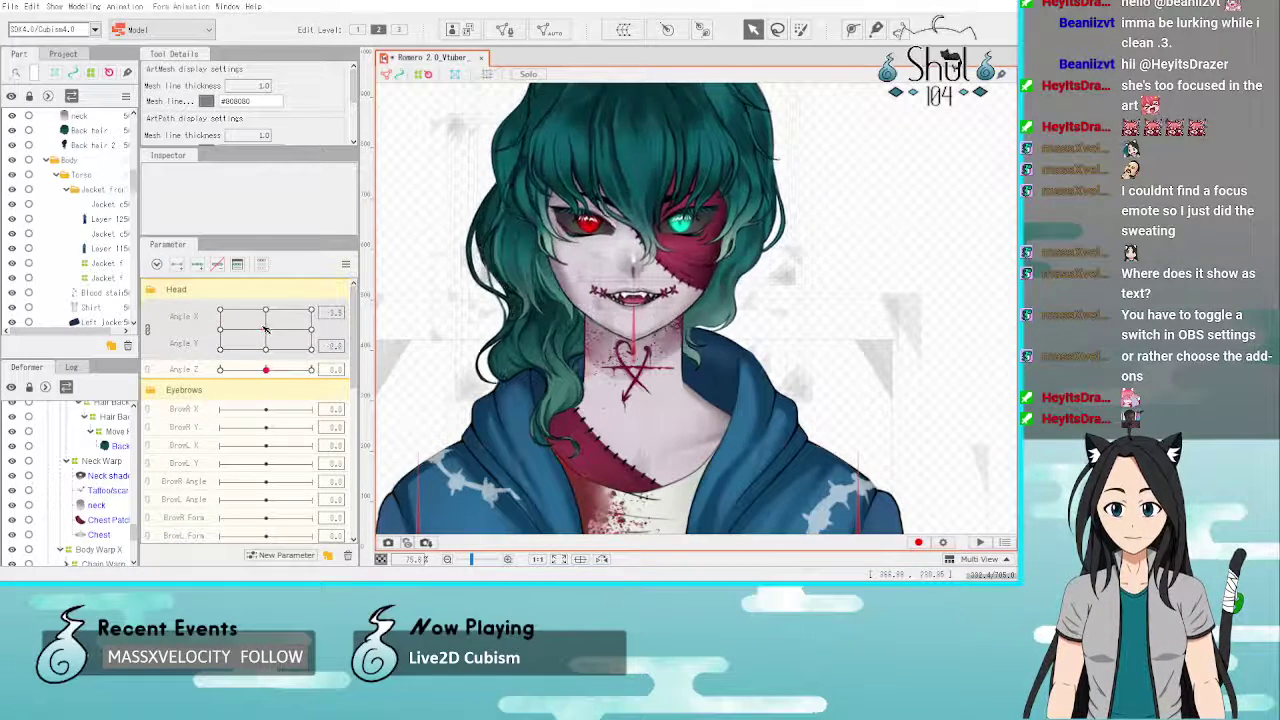
# Step: Show the Demon Mouth part again and preview the Angle Z tilt at -30 and 30 with the head facing forward
pyautogui.scroll(3, 27, 225)
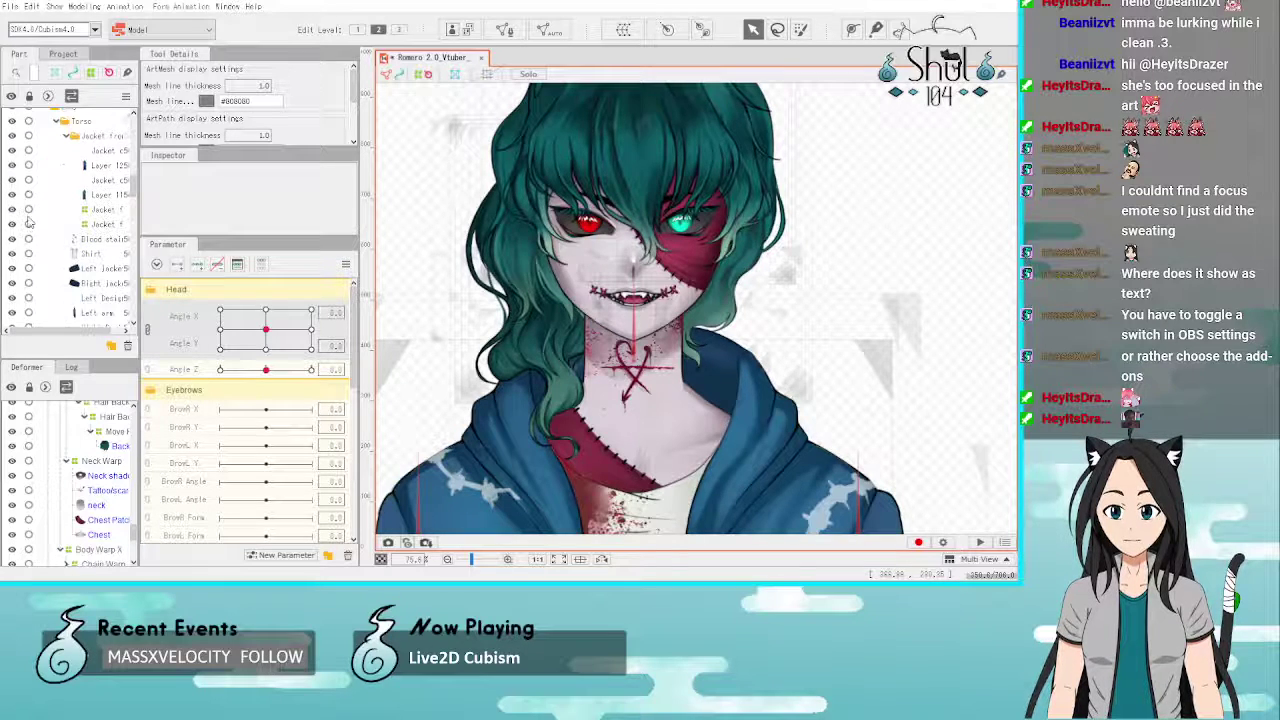
pyautogui.scroll(4, 27, 225)
pyautogui.scroll(2, 22, 180)
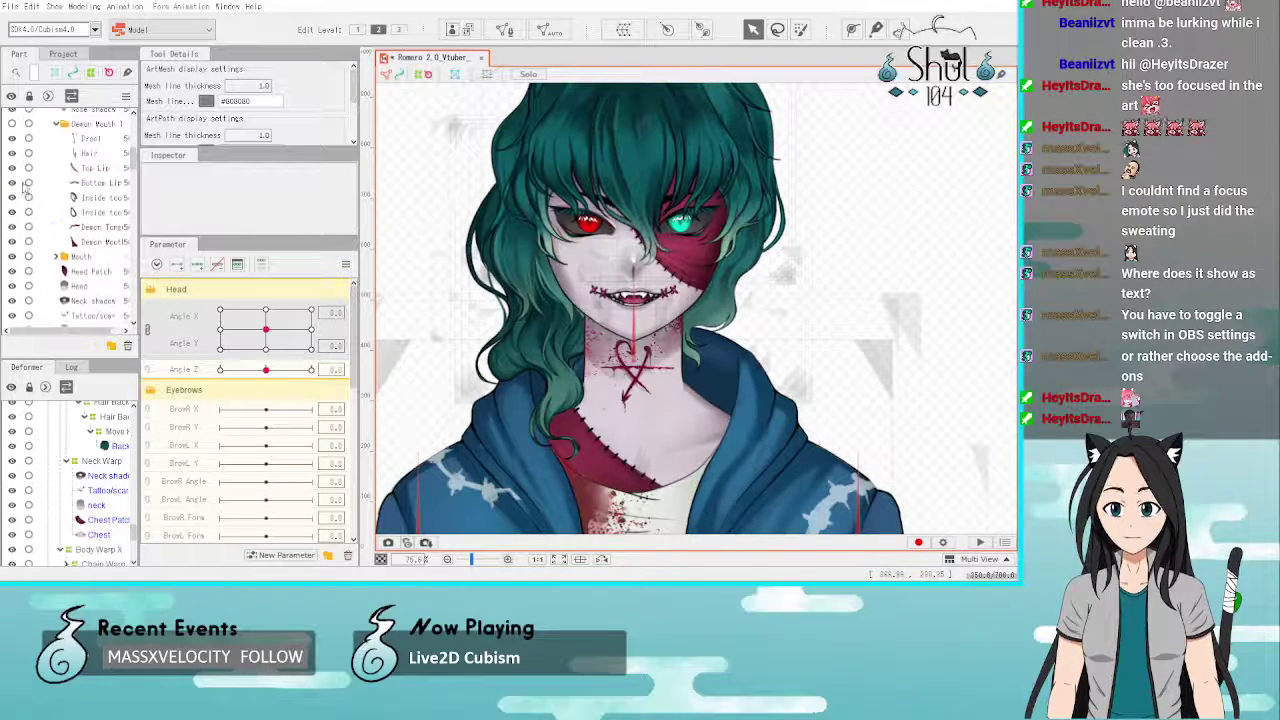
pyautogui.click(12, 123)
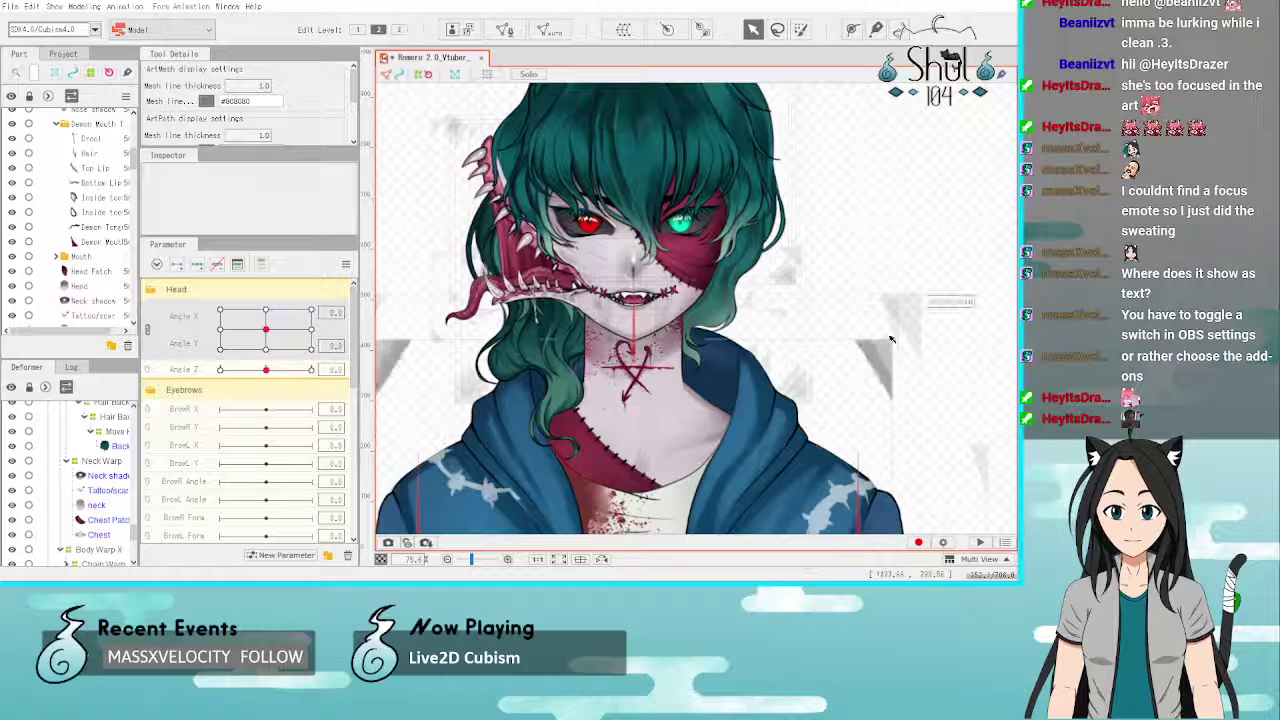
pyautogui.moveTo(266, 370); pyautogui.dragTo(312, 370)
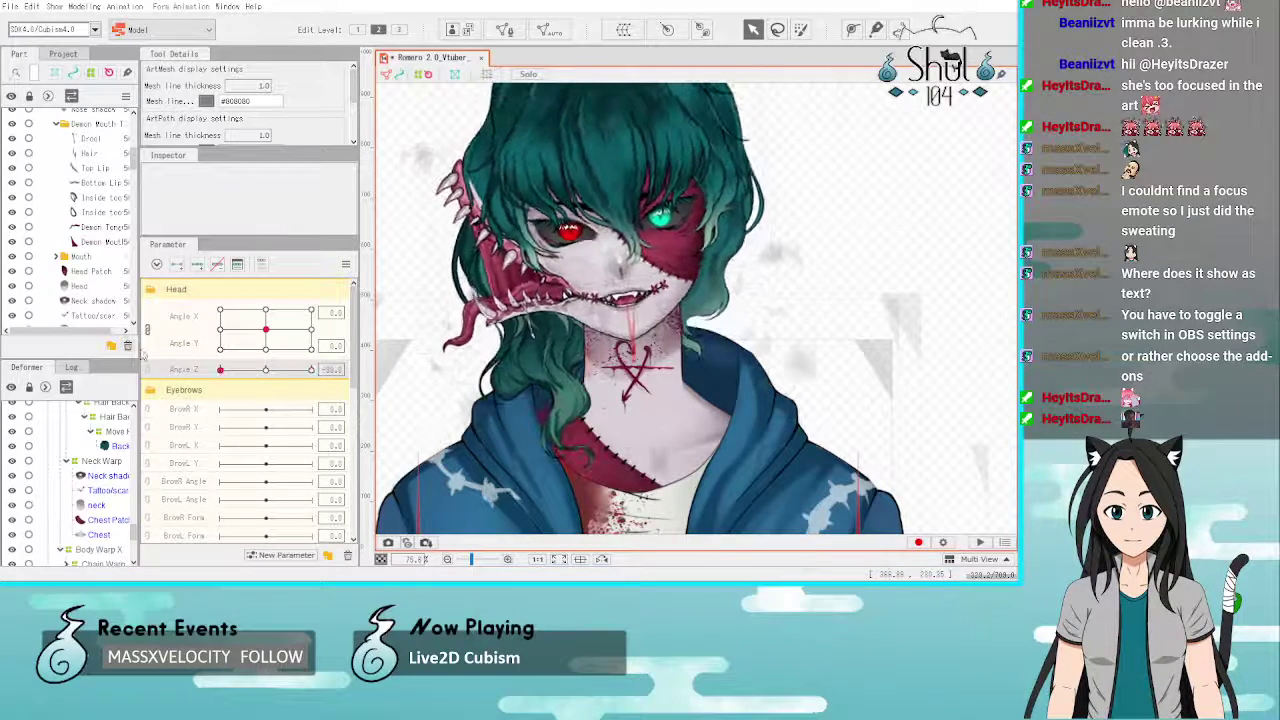
pyautogui.moveTo(311, 370); pyautogui.dragTo(220, 370)
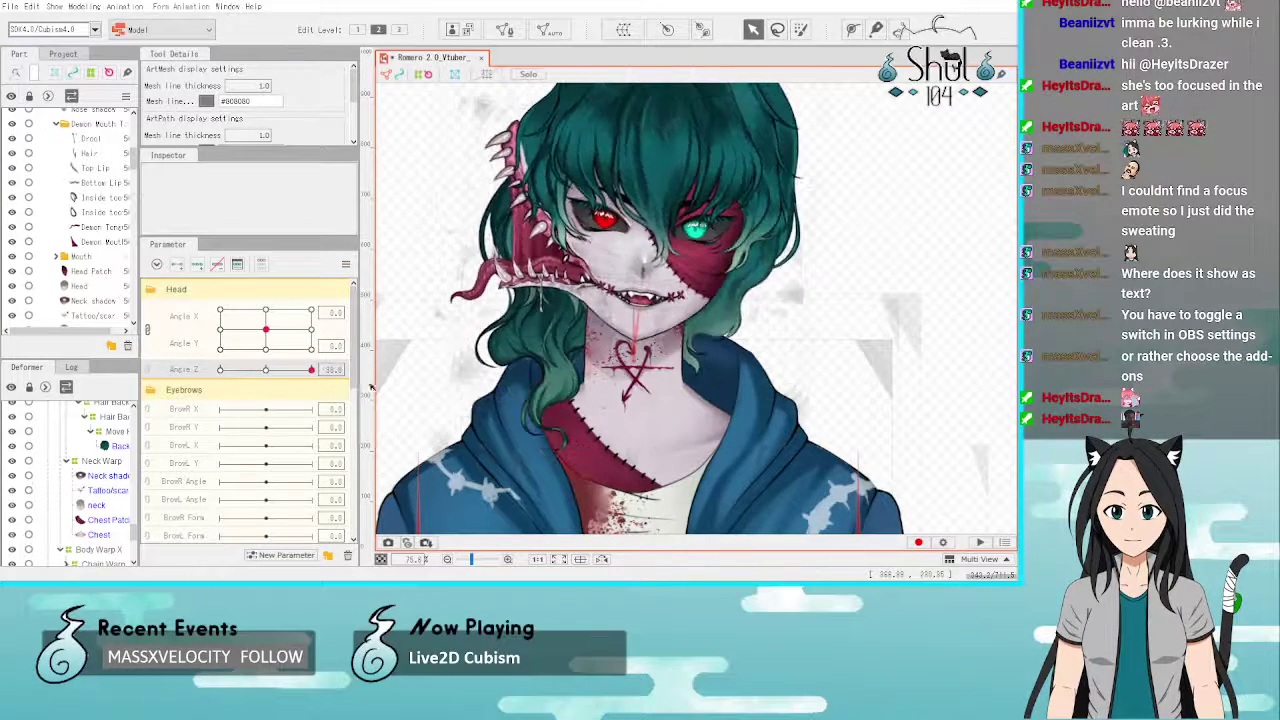
# Step: Preview the Angle Z -30 tilt with the head facing forward and turned to Angle X -30, Angle Y 30
pyautogui.moveTo(217, 369); pyautogui.dragTo(172, 352)
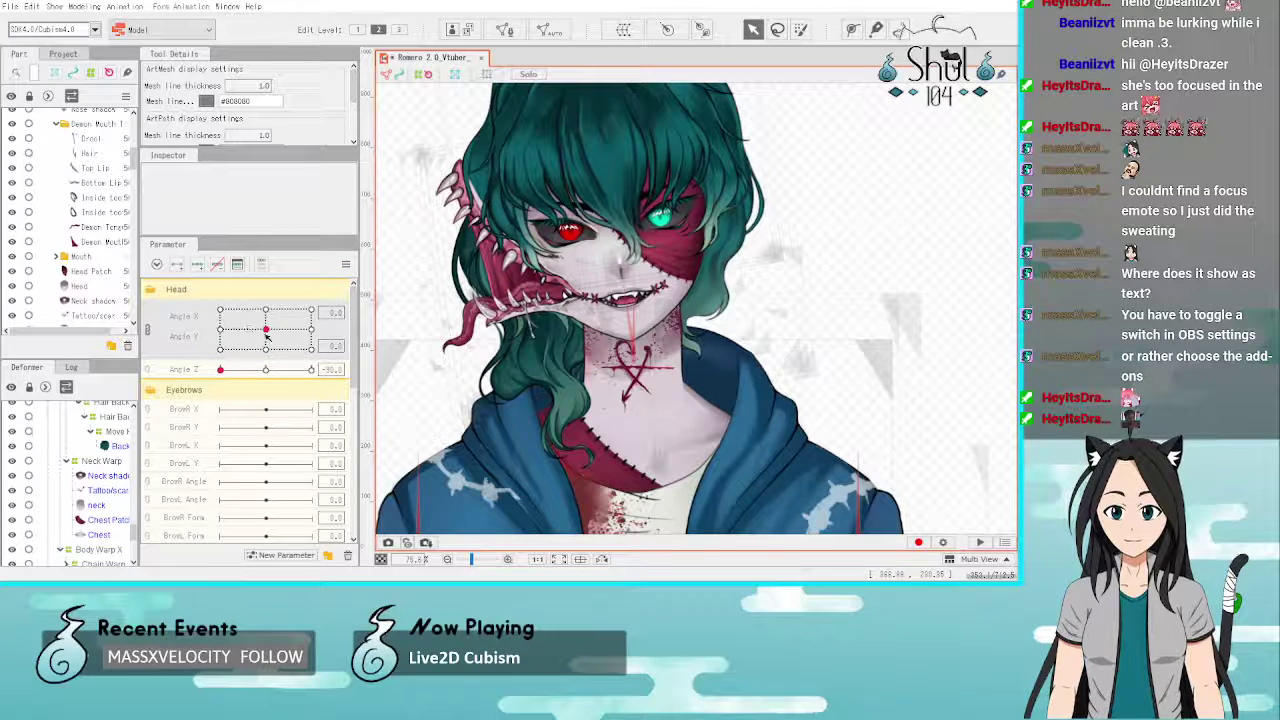
pyautogui.moveTo(266, 336); pyautogui.dragTo(160, 296)
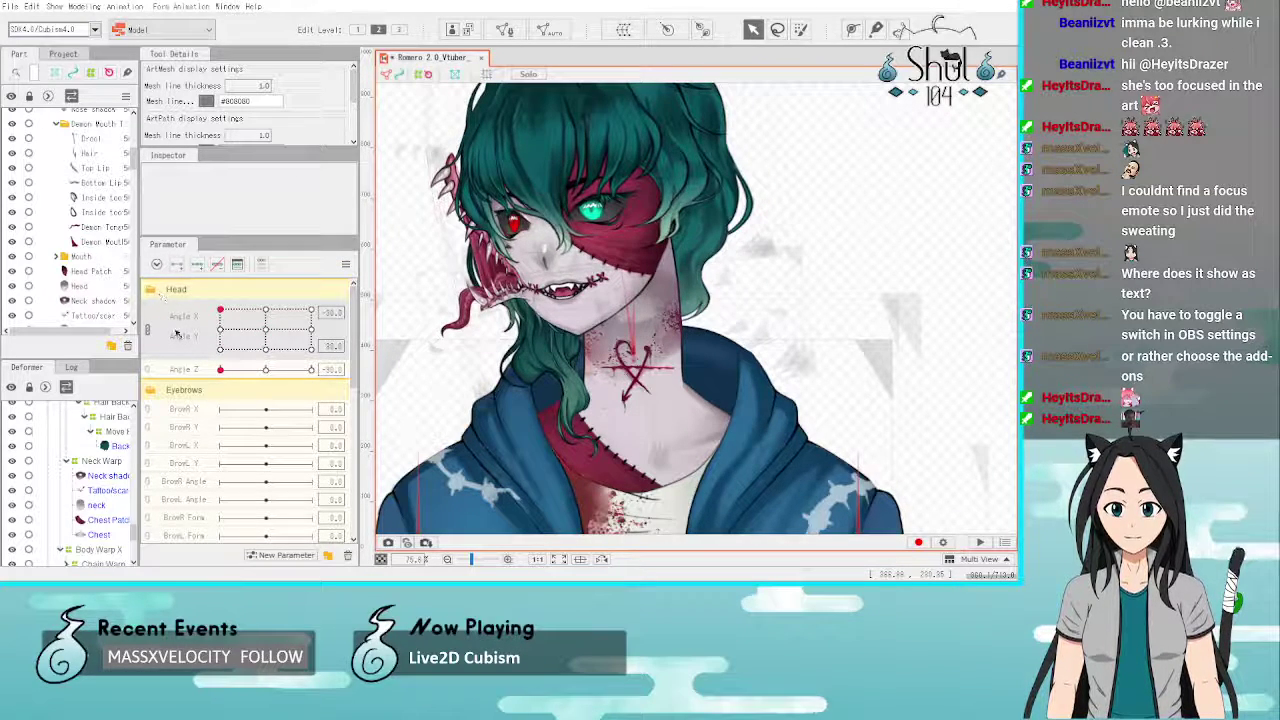
pyautogui.moveTo(220, 369); pyautogui.dragTo(163, 391)
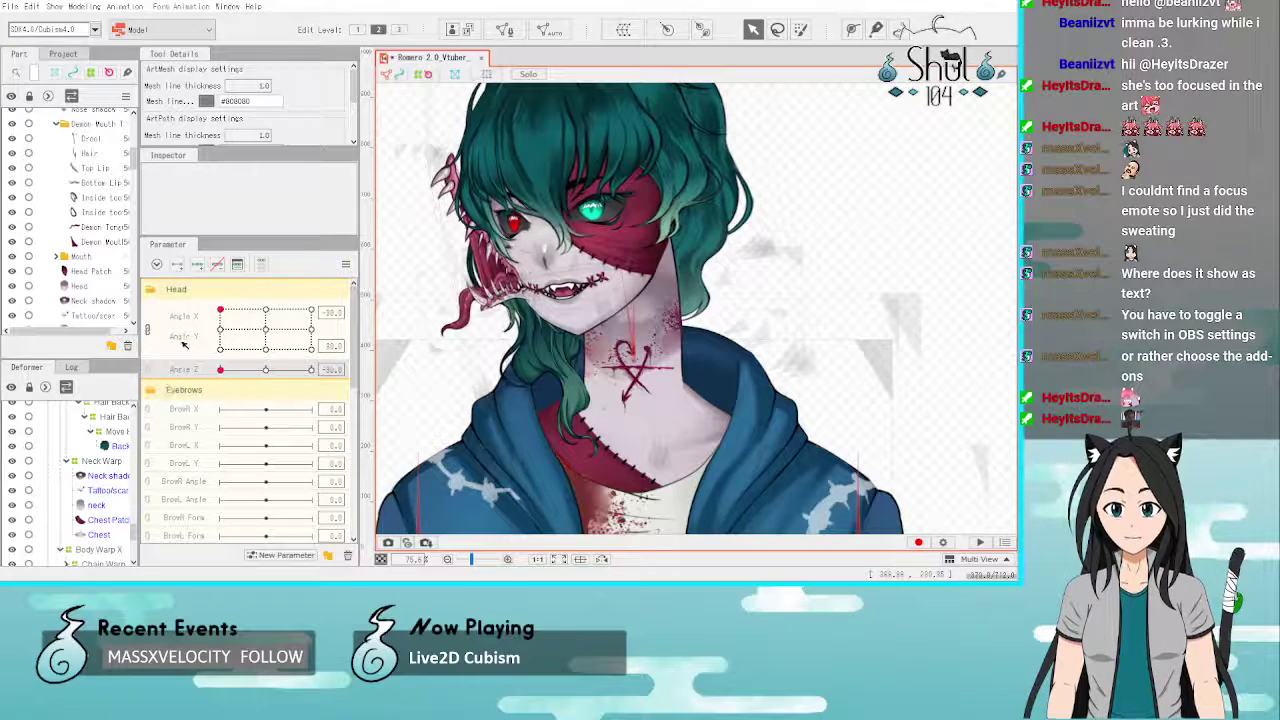
# Step: Return Angle X, Angle Y and Angle Z to 0 and save the model
pyautogui.moveTo(220, 312); pyautogui.dragTo(240, 339)
pyautogui.click(265, 330)
pyautogui.click(266, 370)
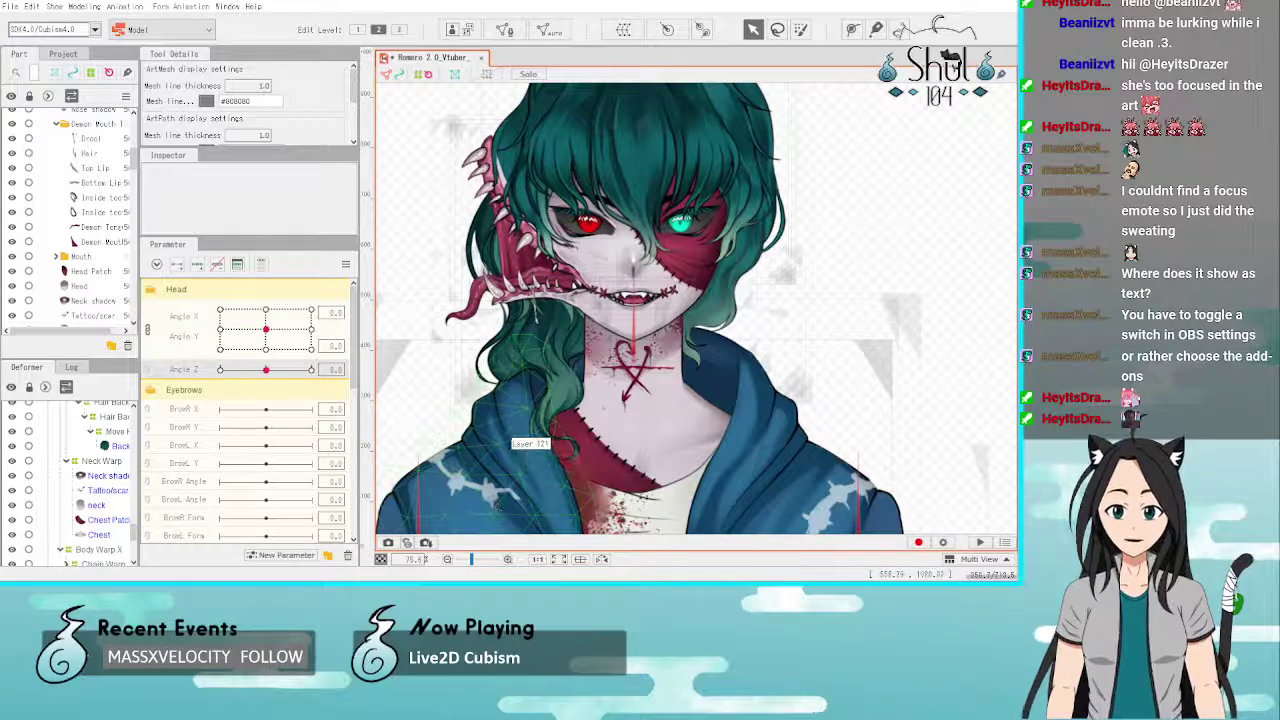
pyautogui.click(11, 6)
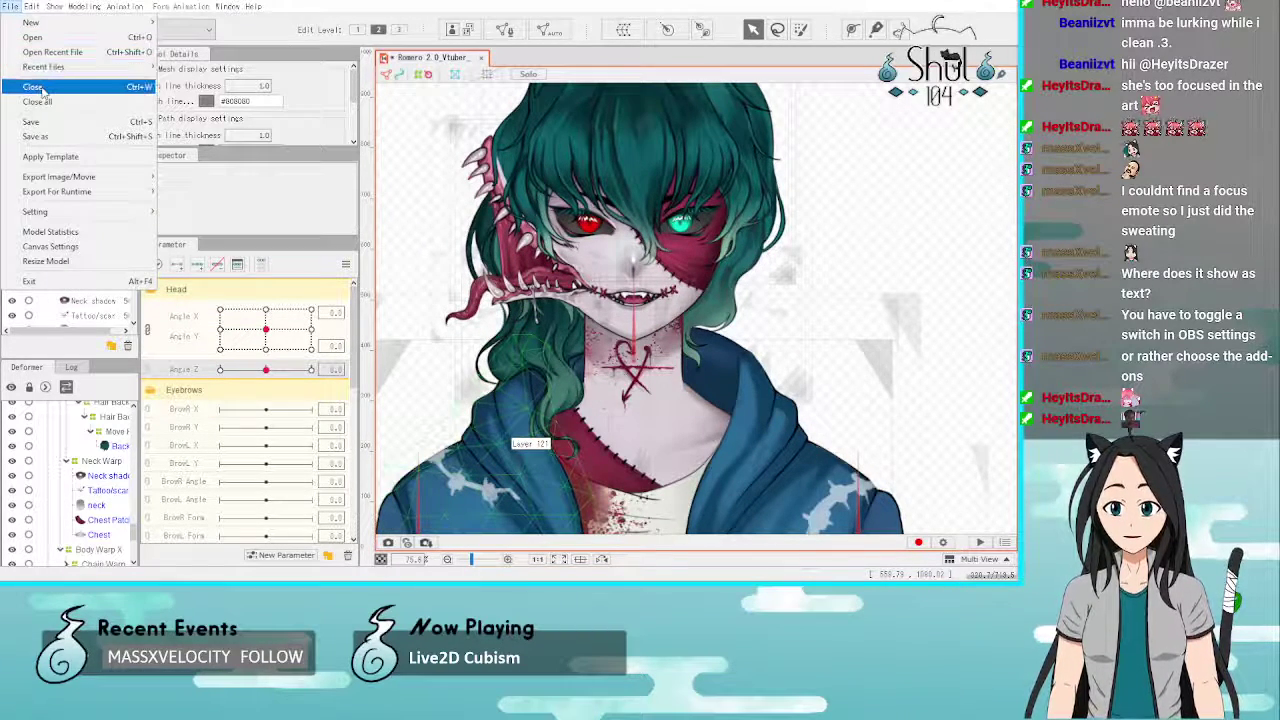
pyautogui.click(40, 126)
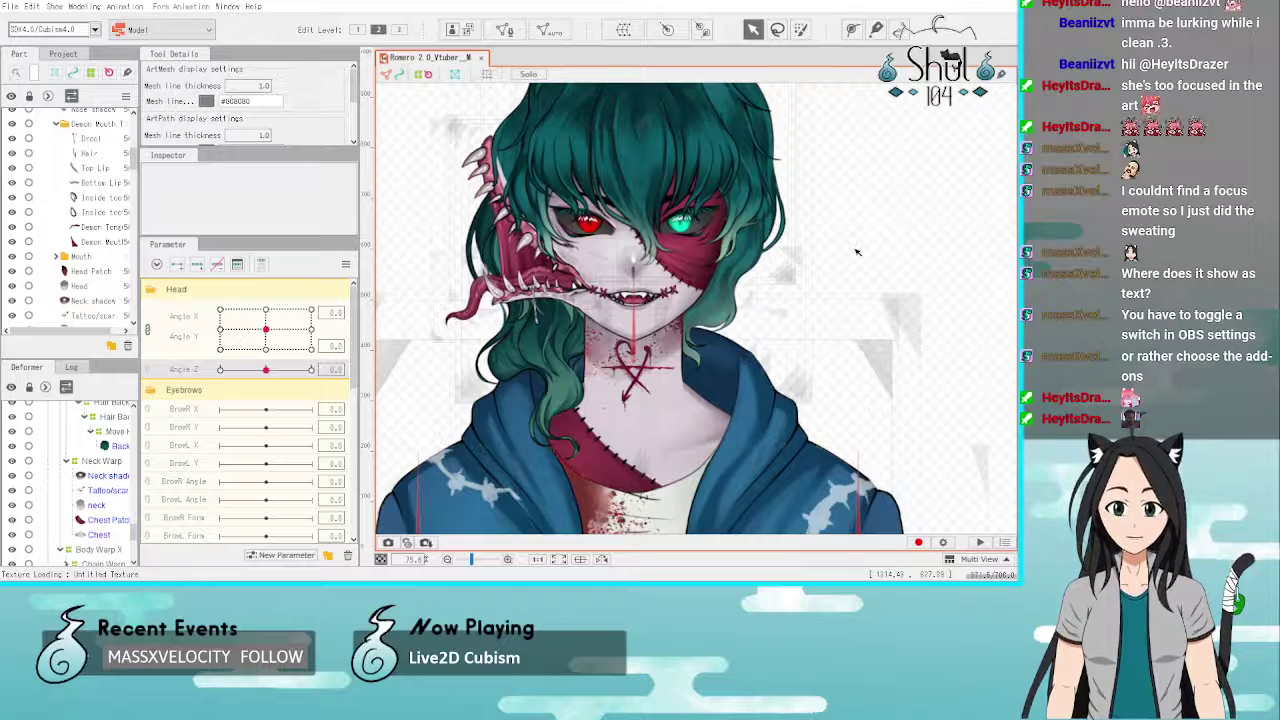
# Step: Select the Neck shadow mesh, try shifting it toward the turned face at Angle X -30, and undo the shift
pyautogui.click(609, 378)
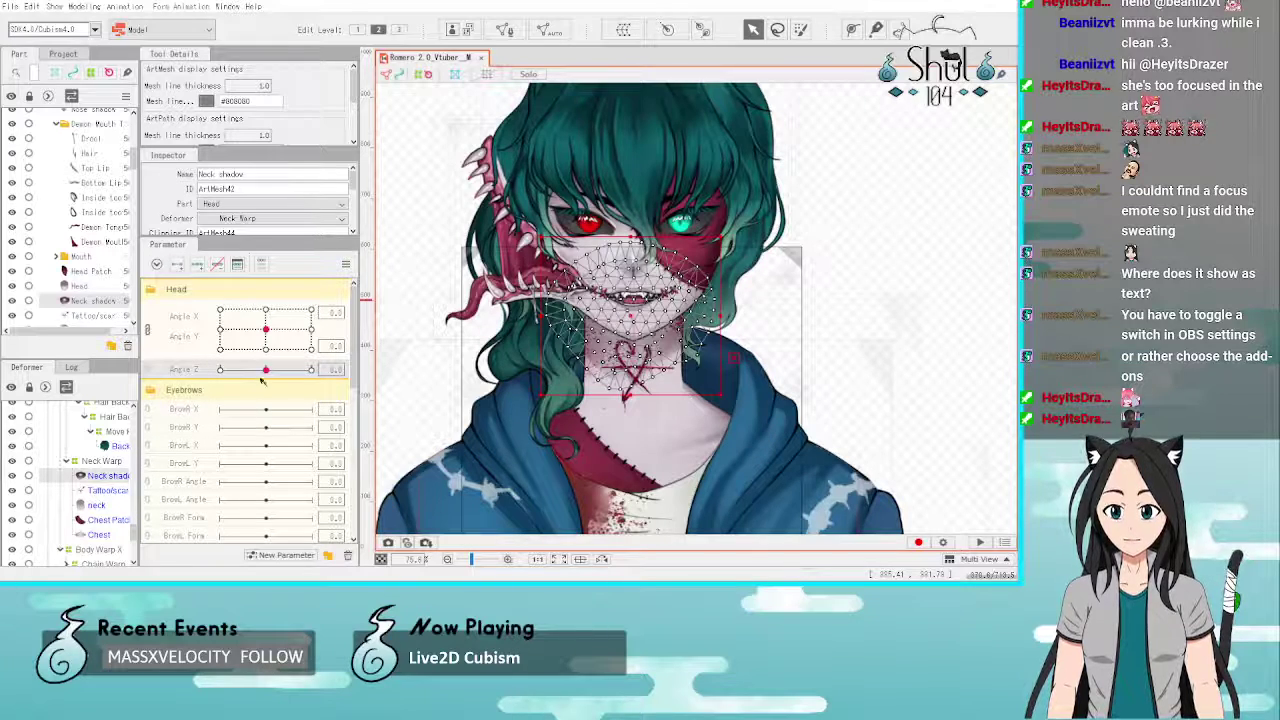
pyautogui.moveTo(256, 343); pyautogui.dragTo(221, 330)
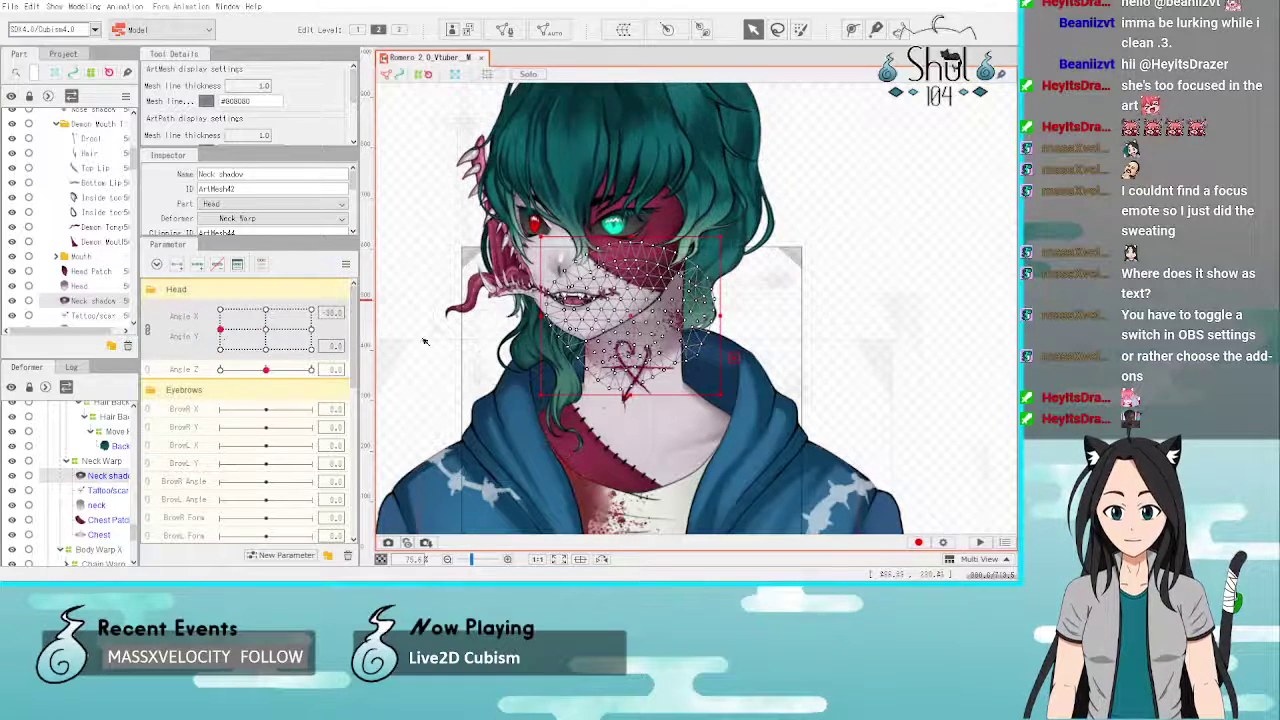
pyautogui.moveTo(649, 322); pyautogui.dragTo(637, 321)
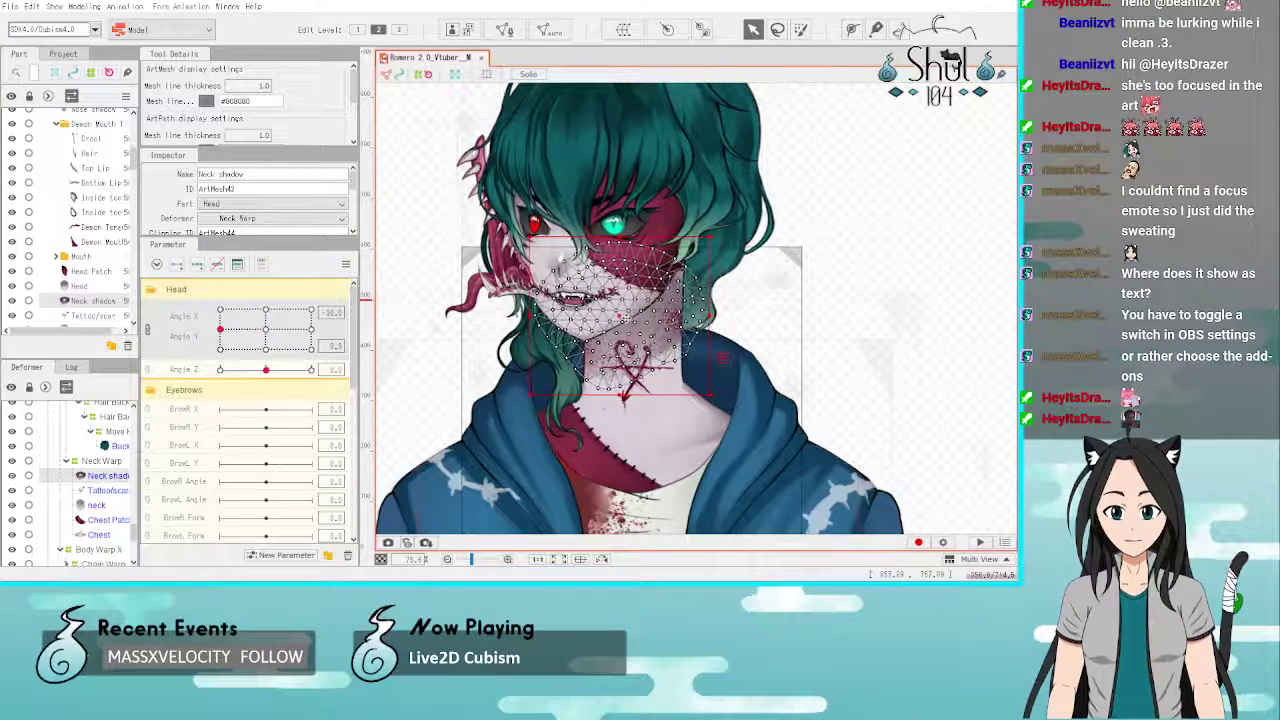
pyautogui.hotkey('ctrl', 'z')
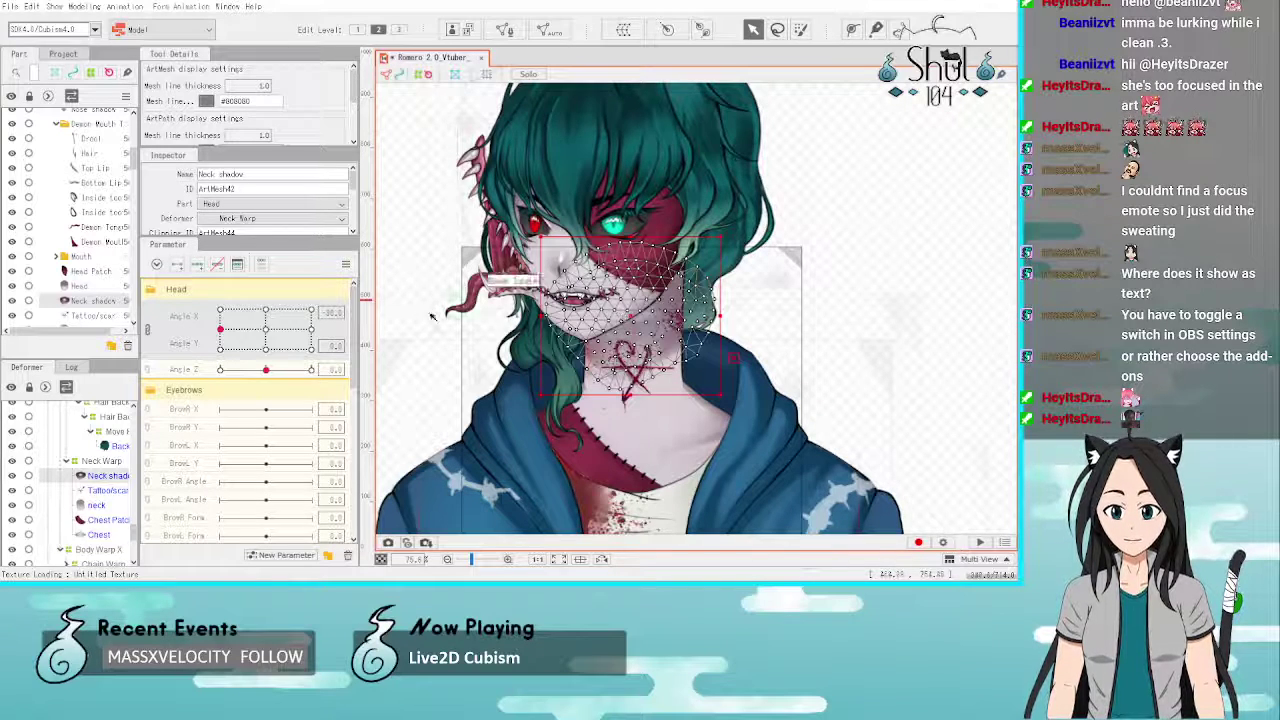
# Step: From the neutral pose, add Angle X and Angle Y keys to the Neck shadow mesh and shift it toward the face at Angle X -30
pyautogui.click(266, 329)
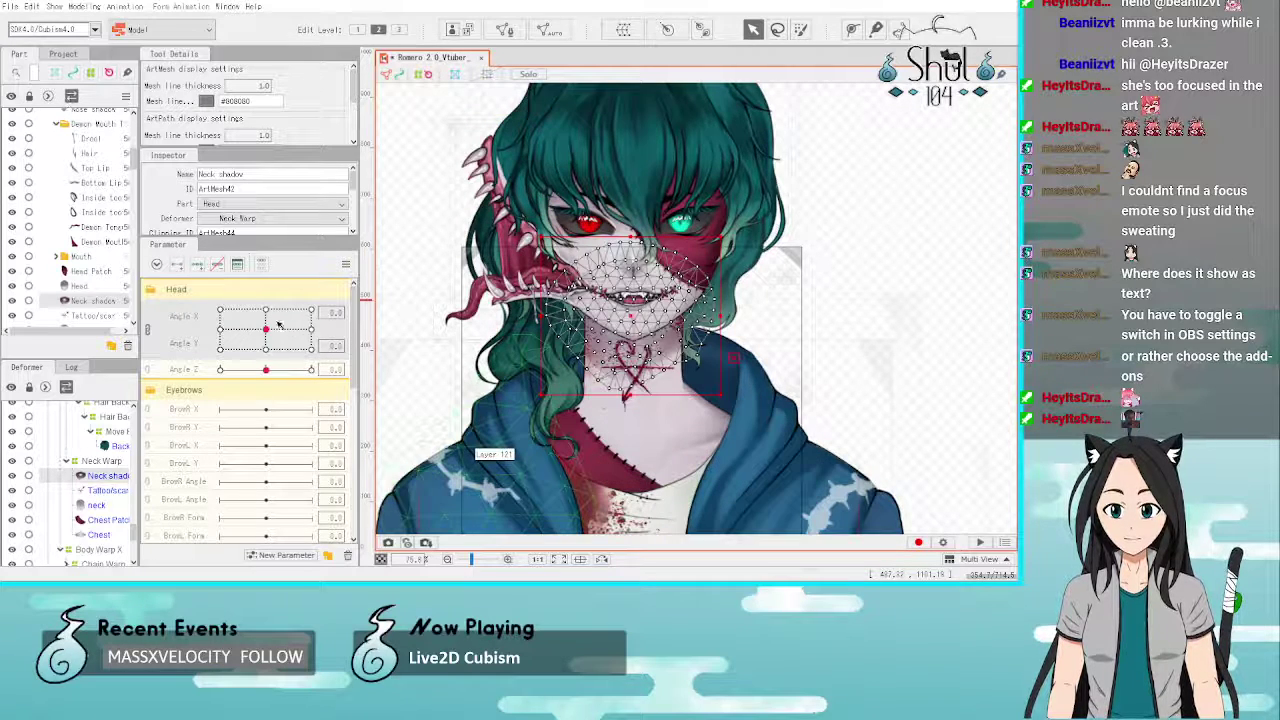
pyautogui.click(221, 346)
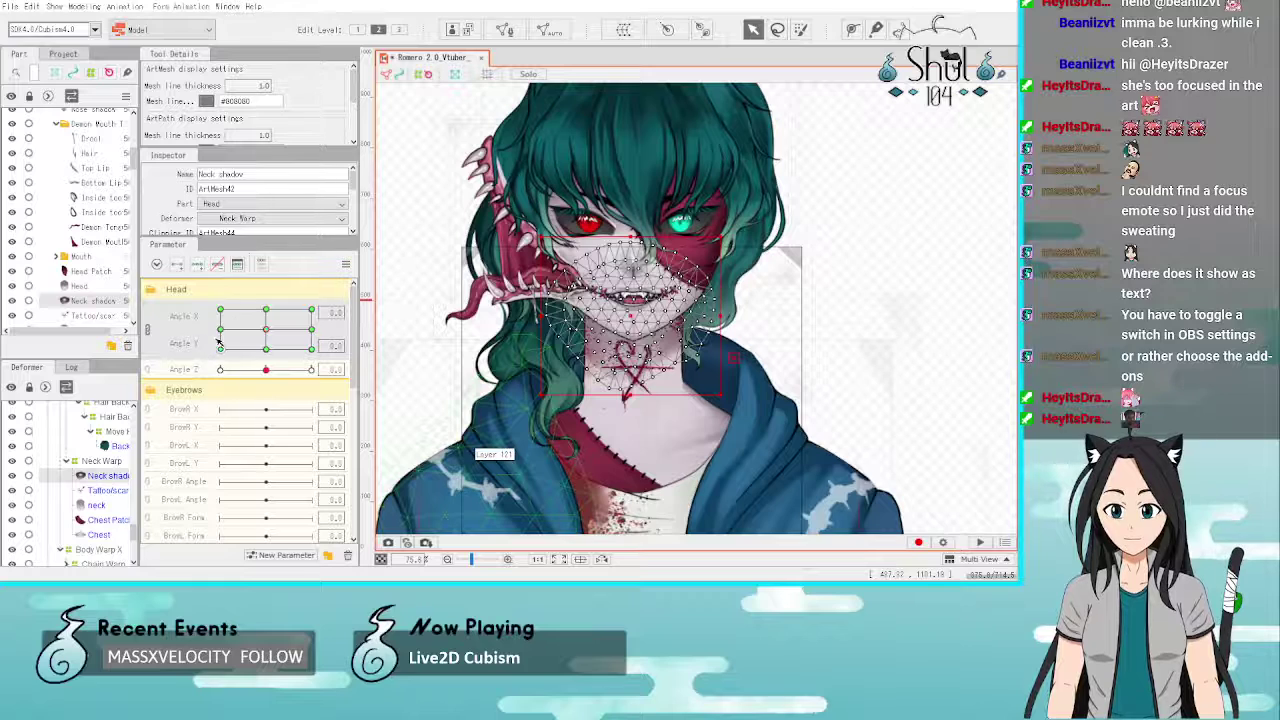
pyautogui.moveTo(220, 342); pyautogui.dragTo(224, 330)
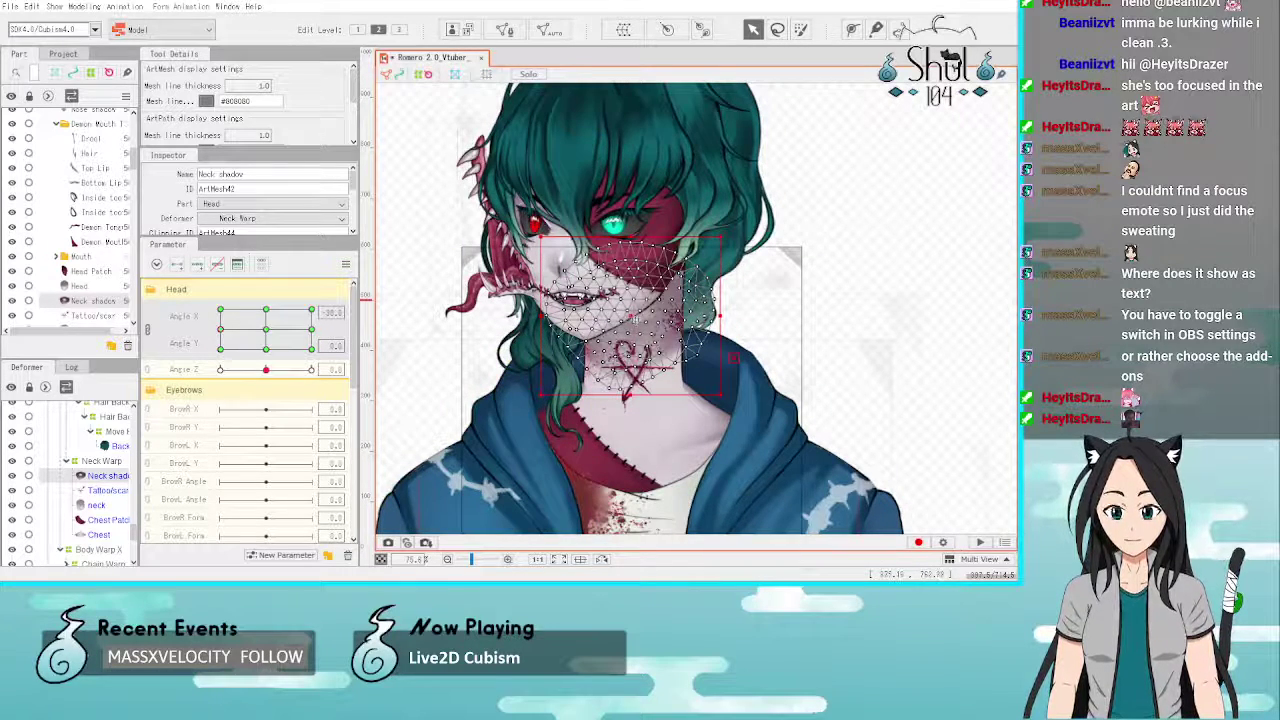
pyautogui.moveTo(635, 320); pyautogui.dragTo(615, 319)
pyautogui.press('Left')
pyautogui.press('Left')
pyautogui.press('Left')
pyautogui.press('Left')
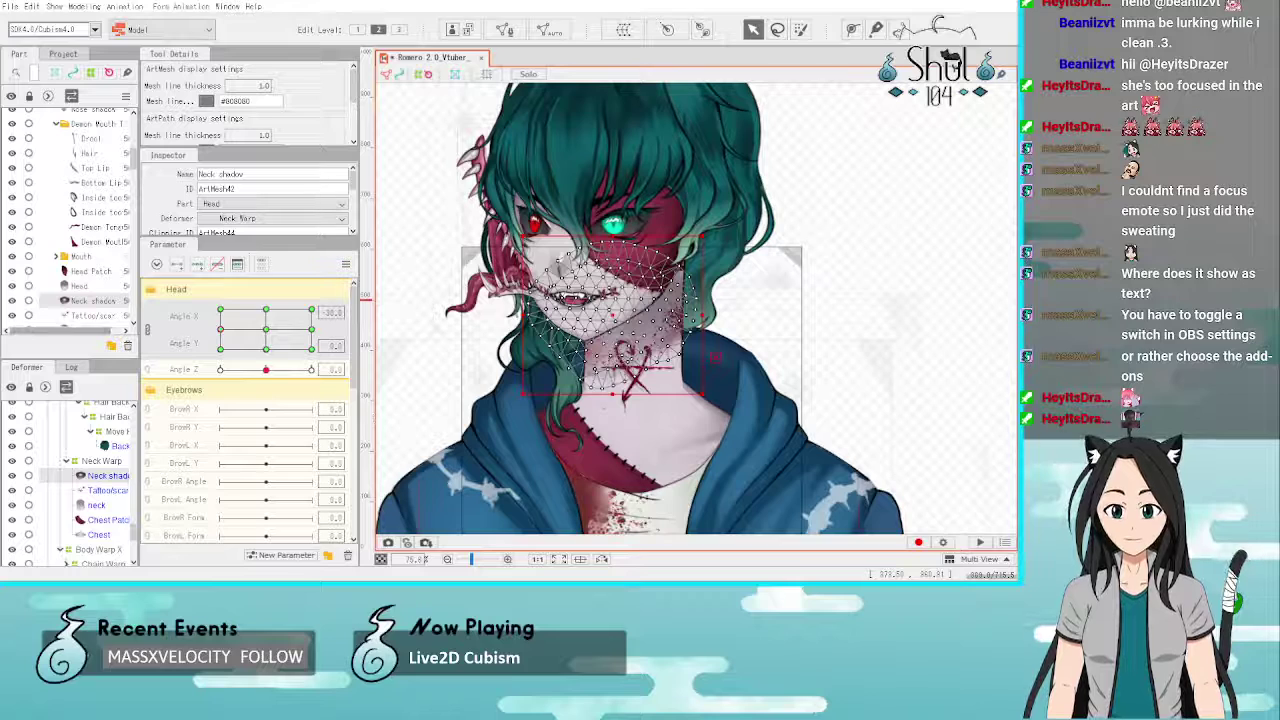
# Step: Check the neck shadow across Angle X and create a warp deformer named Neck Shade Warp around it, under Neck Warp
pyautogui.click(311, 329)
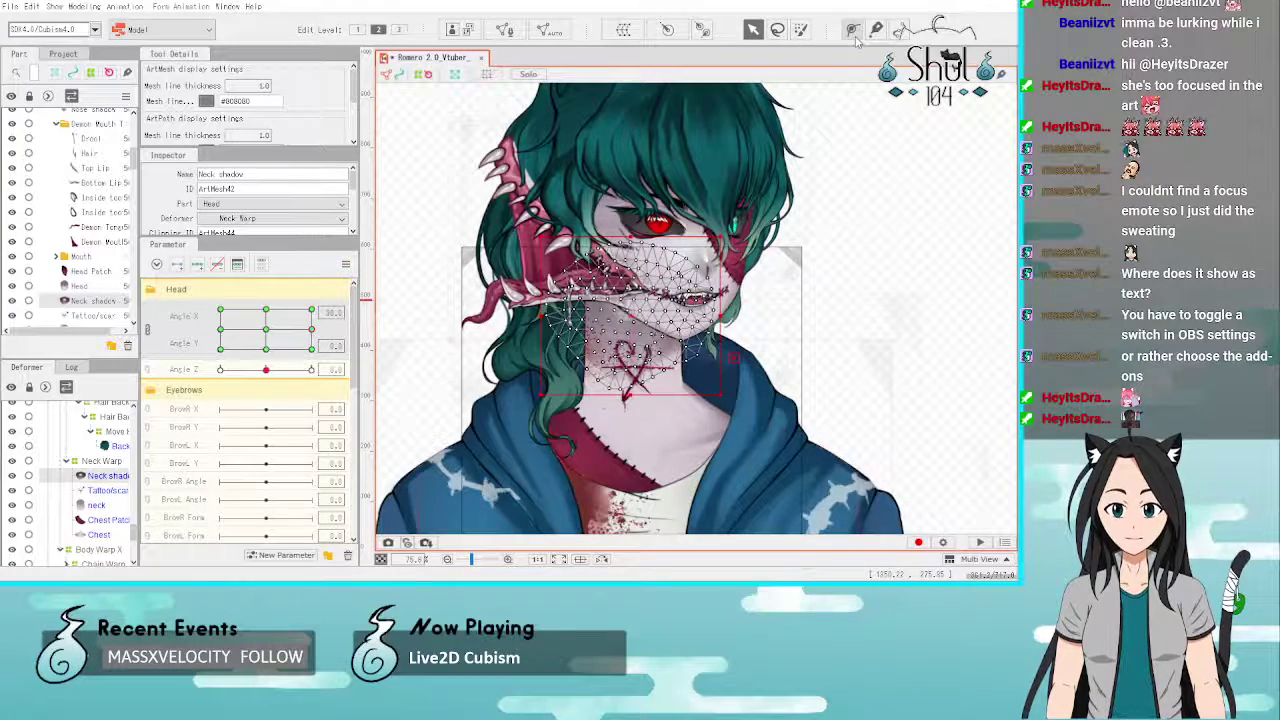
pyautogui.click(620, 38)
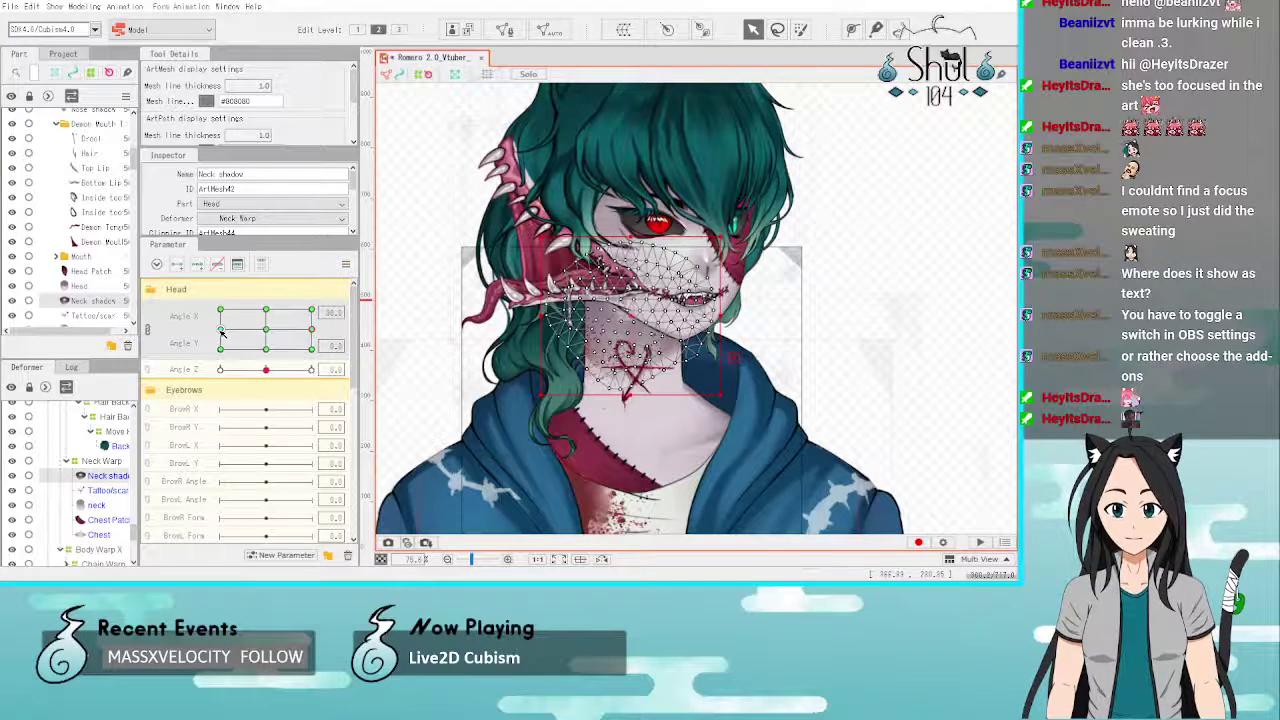
pyautogui.click(266, 330)
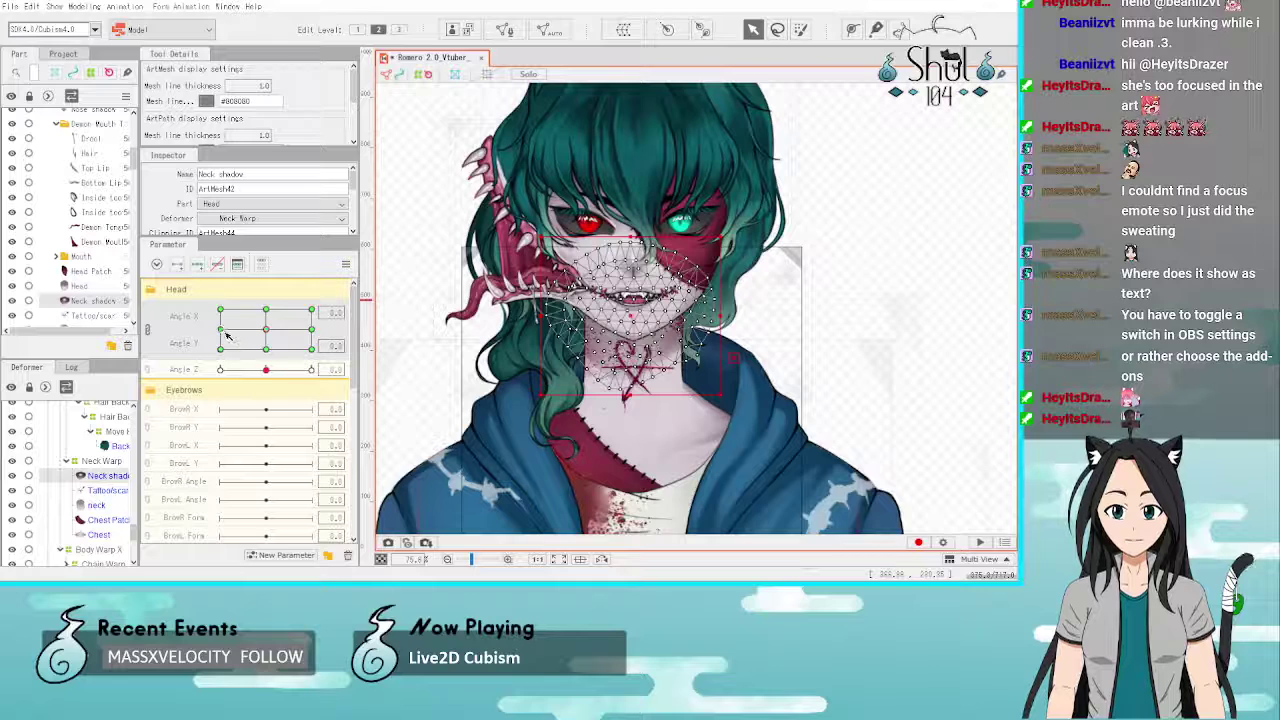
pyautogui.click(226, 334)
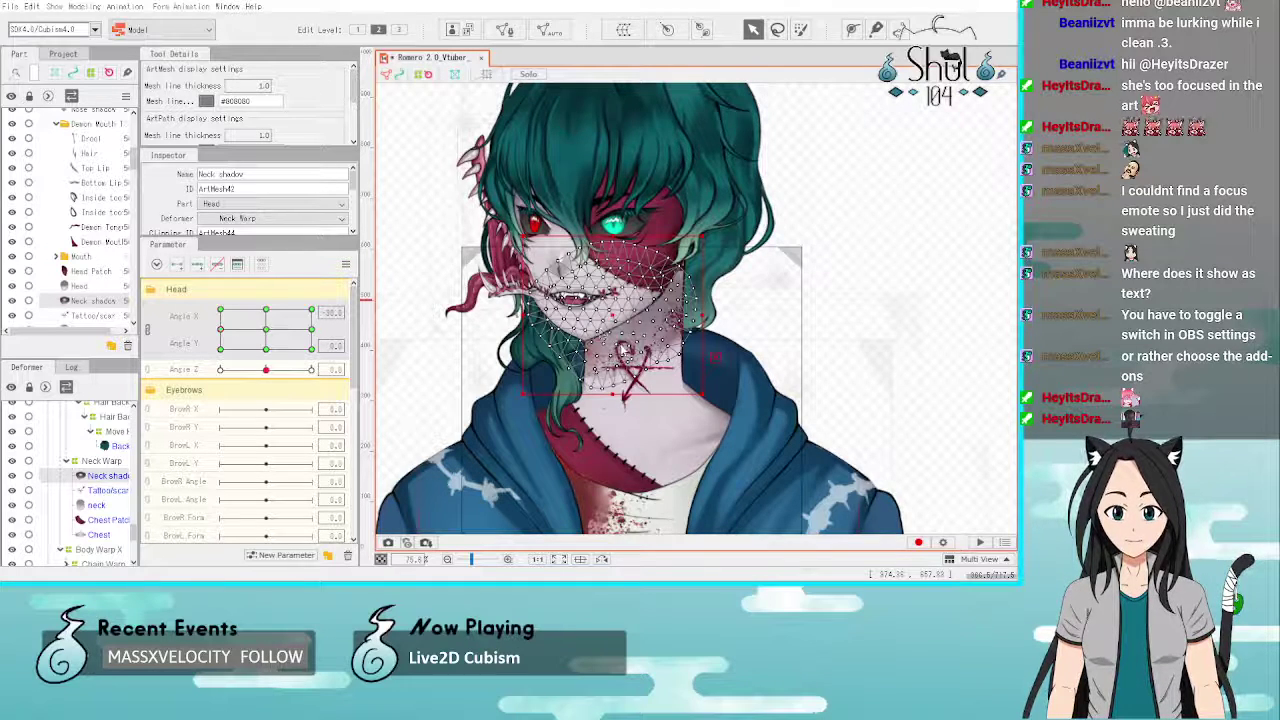
pyautogui.click(660, 497)
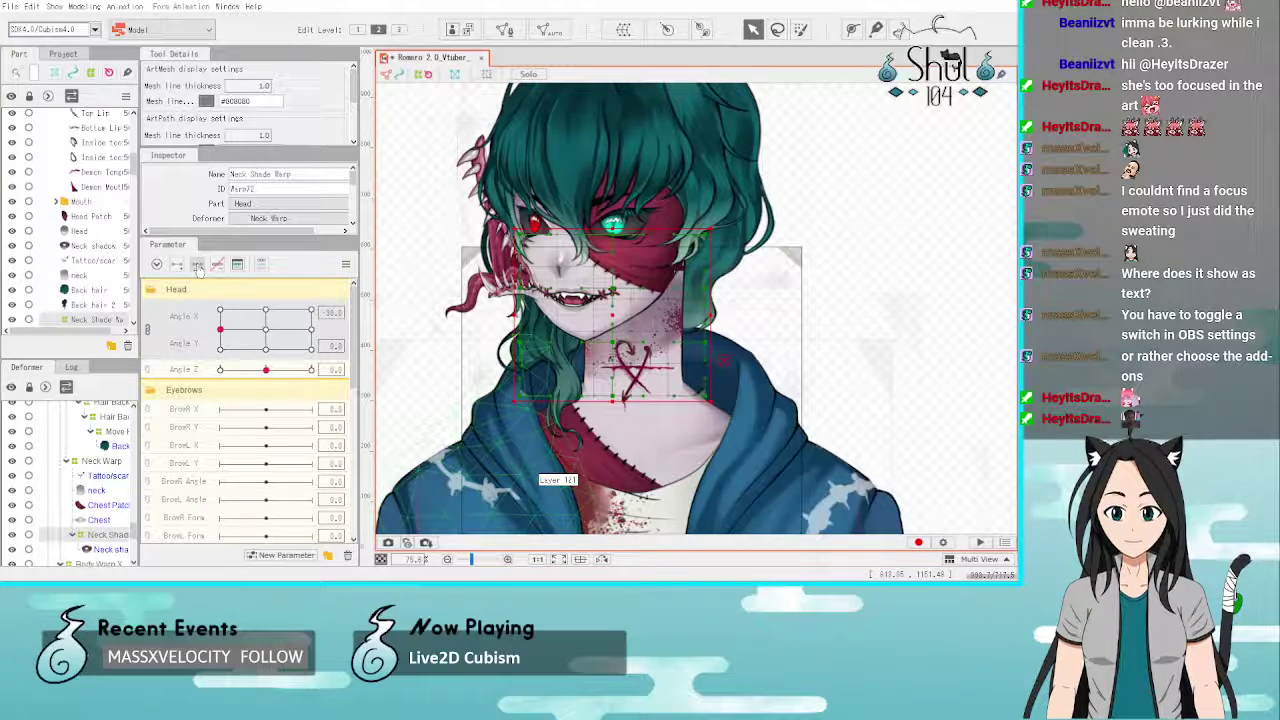
# Step: Delete the Angle X and Angle Y keys from the Neck shadow mesh at the neutral head pose
pyautogui.click(100, 550)
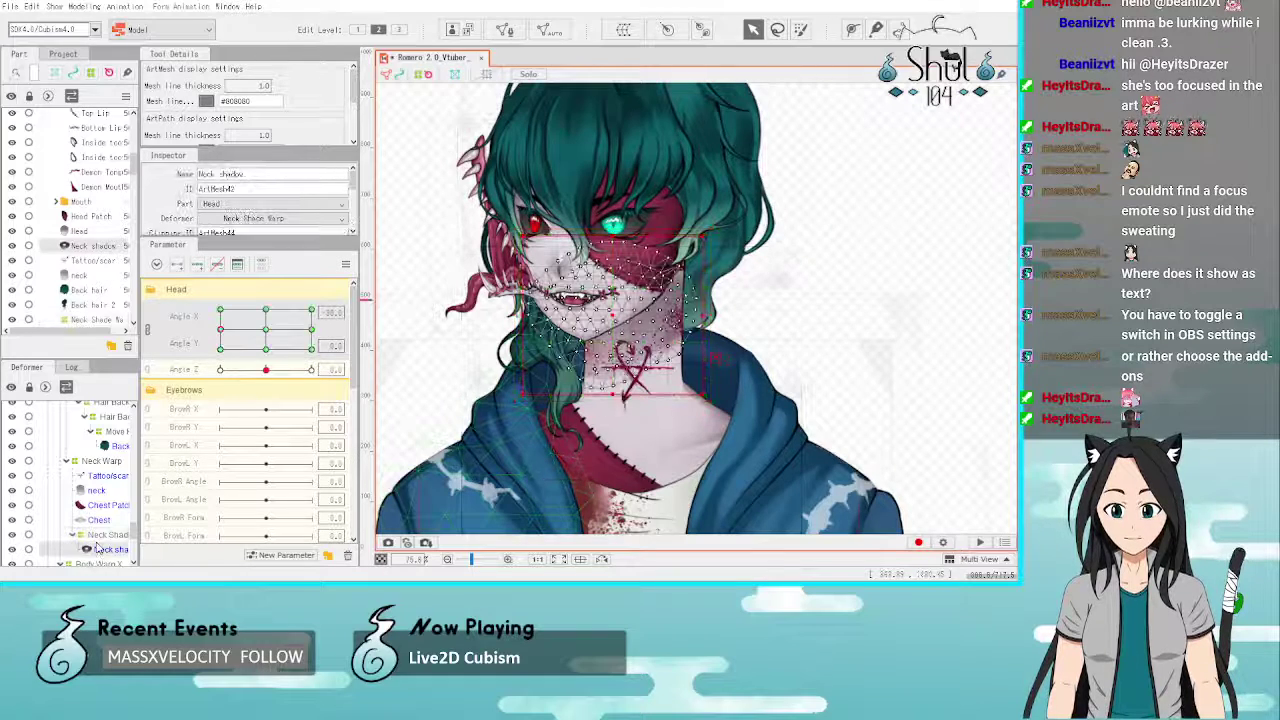
pyautogui.click(266, 330)
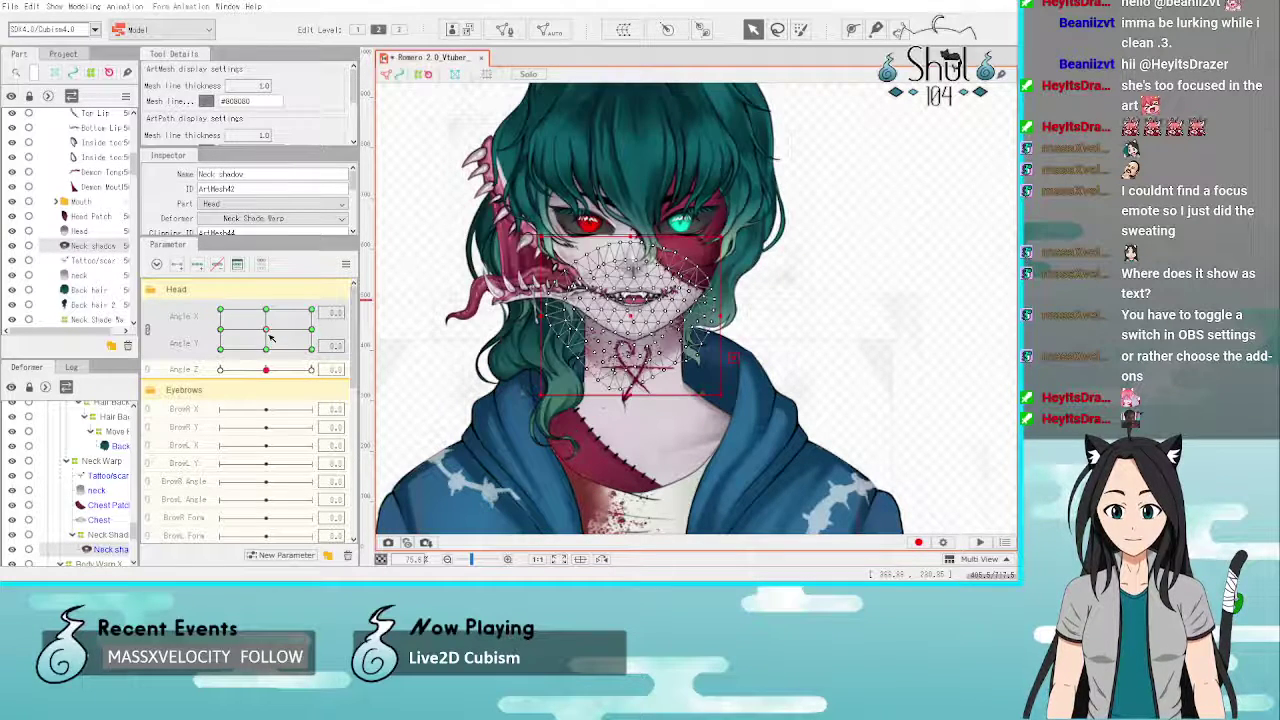
pyautogui.click(217, 266)
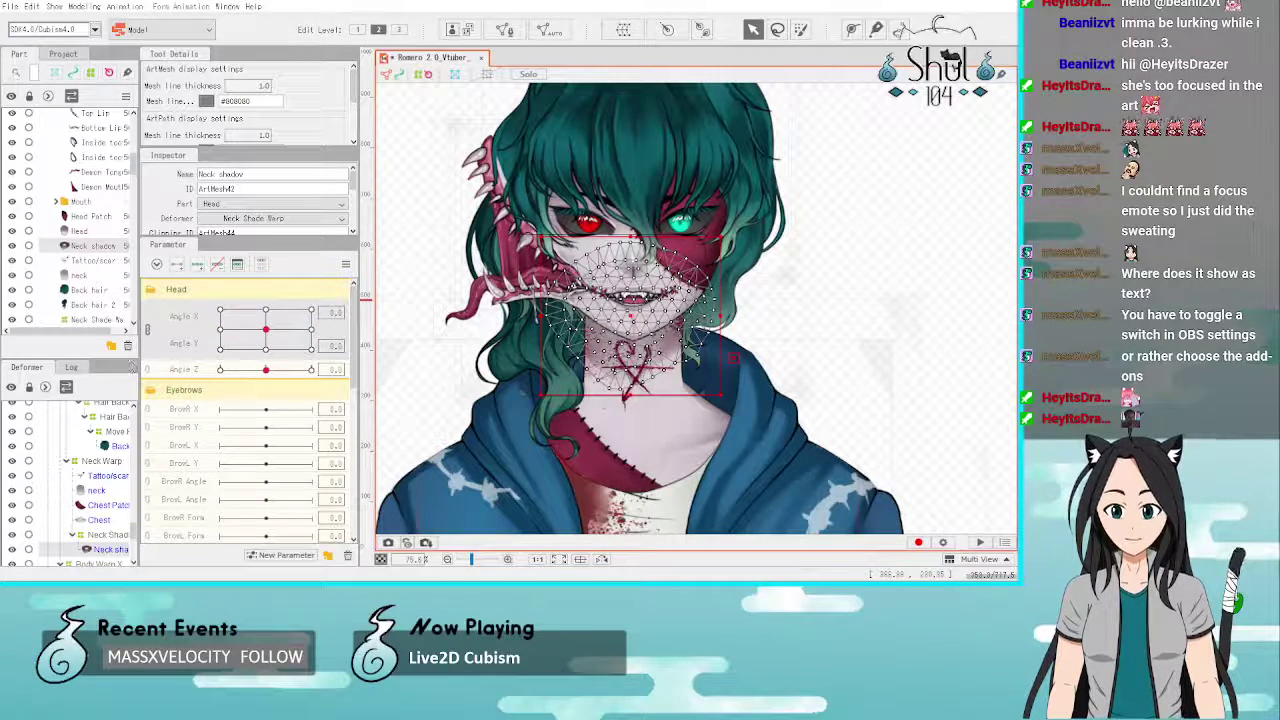
# Step: Add three keys each on Angle X and Angle Y to the Neck Shade Warp and shift it toward the face at Angle X -30
pyautogui.click(84, 537)
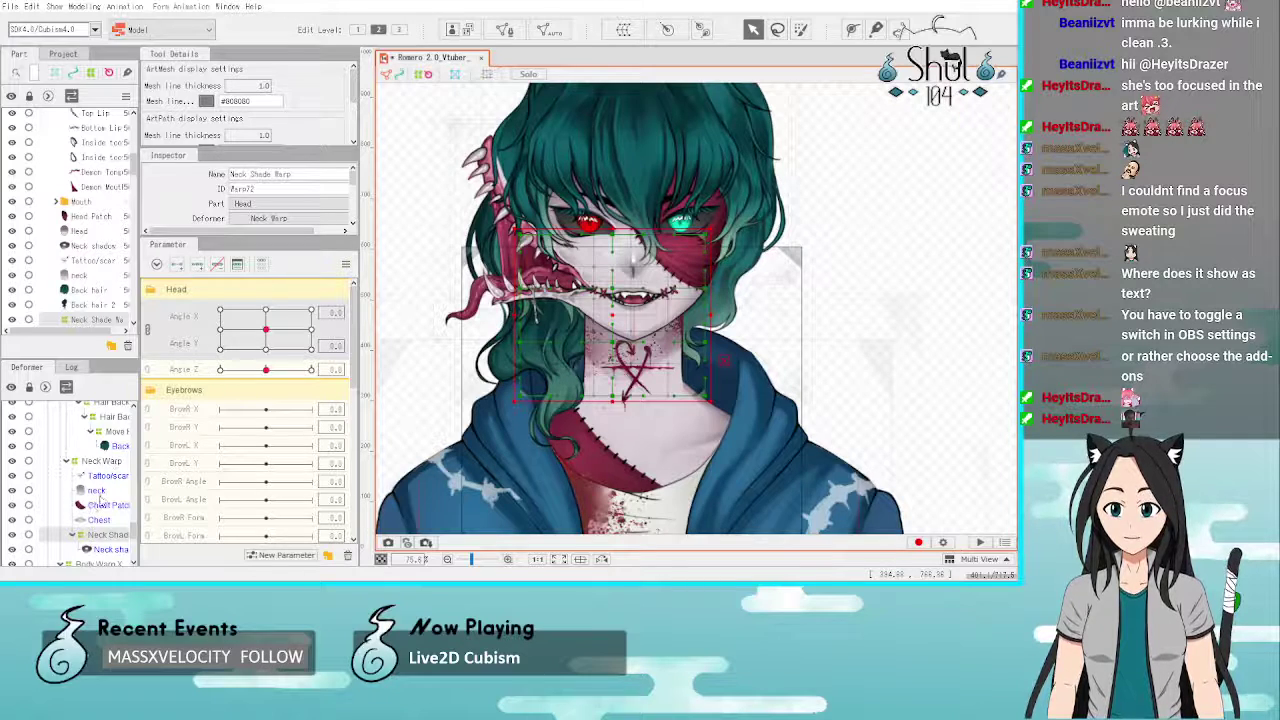
pyautogui.click(198, 266)
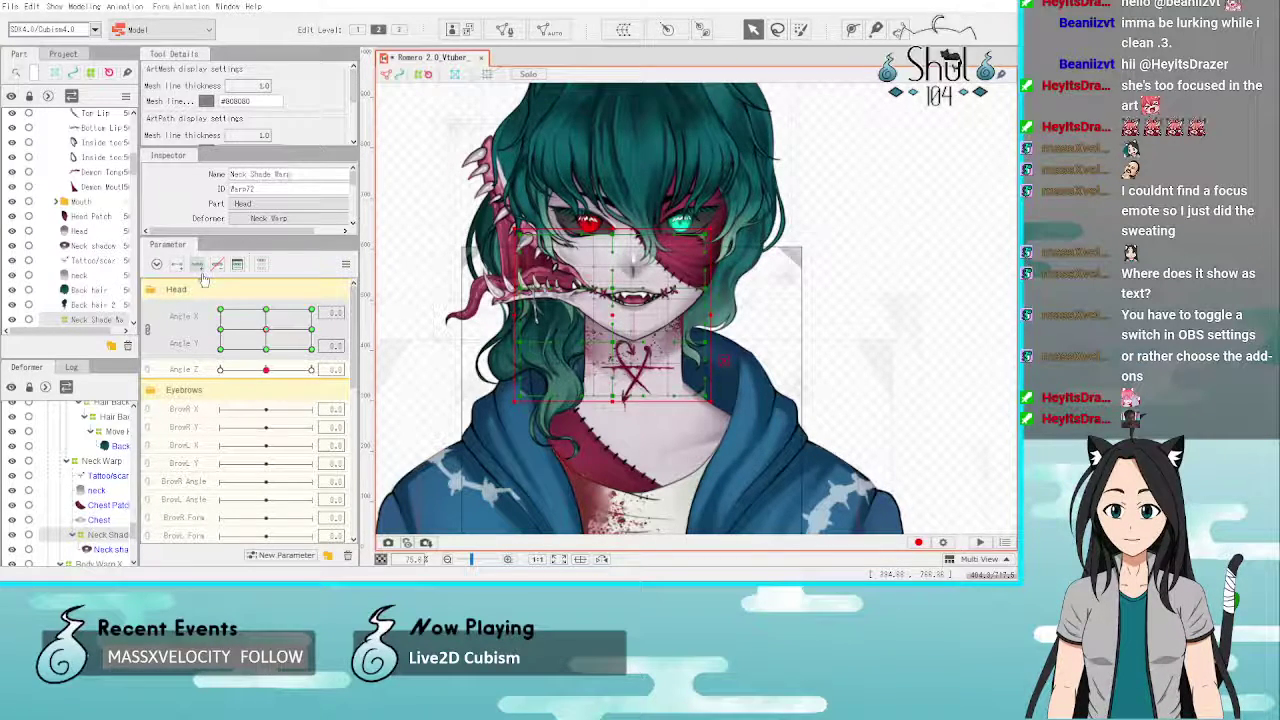
pyautogui.click(221, 335)
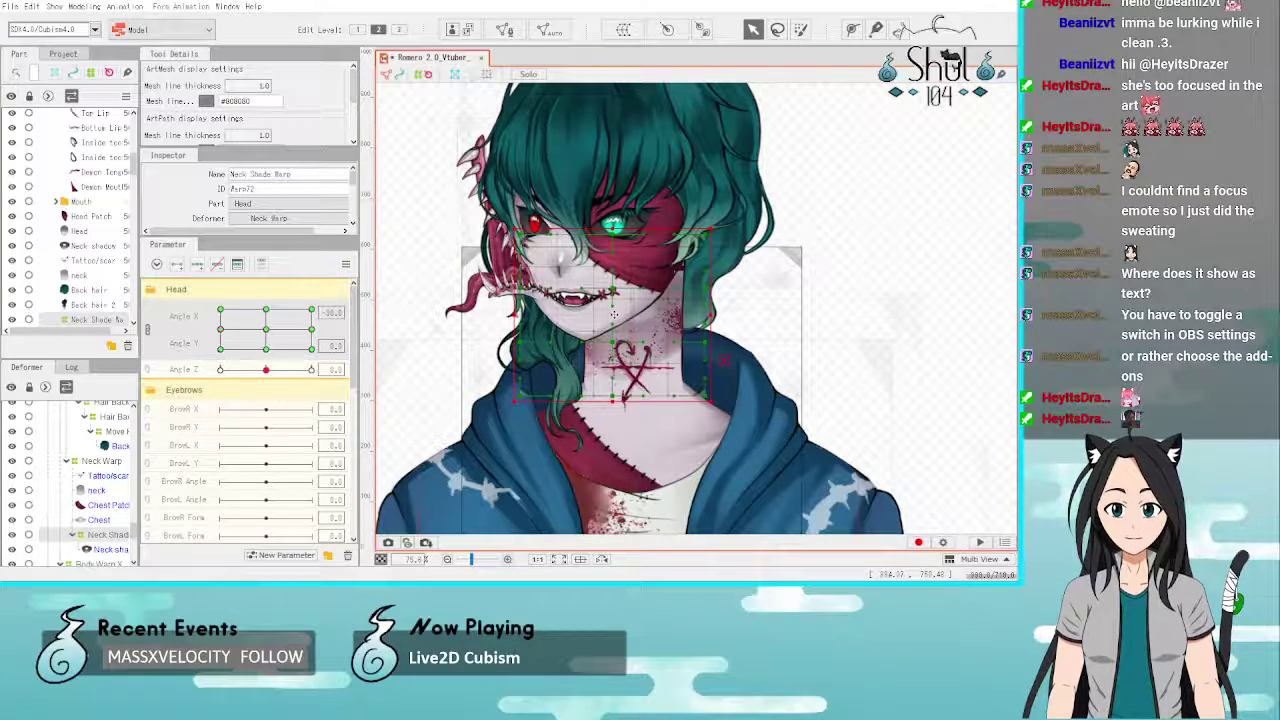
pyautogui.moveTo(614, 314); pyautogui.dragTo(601, 314)
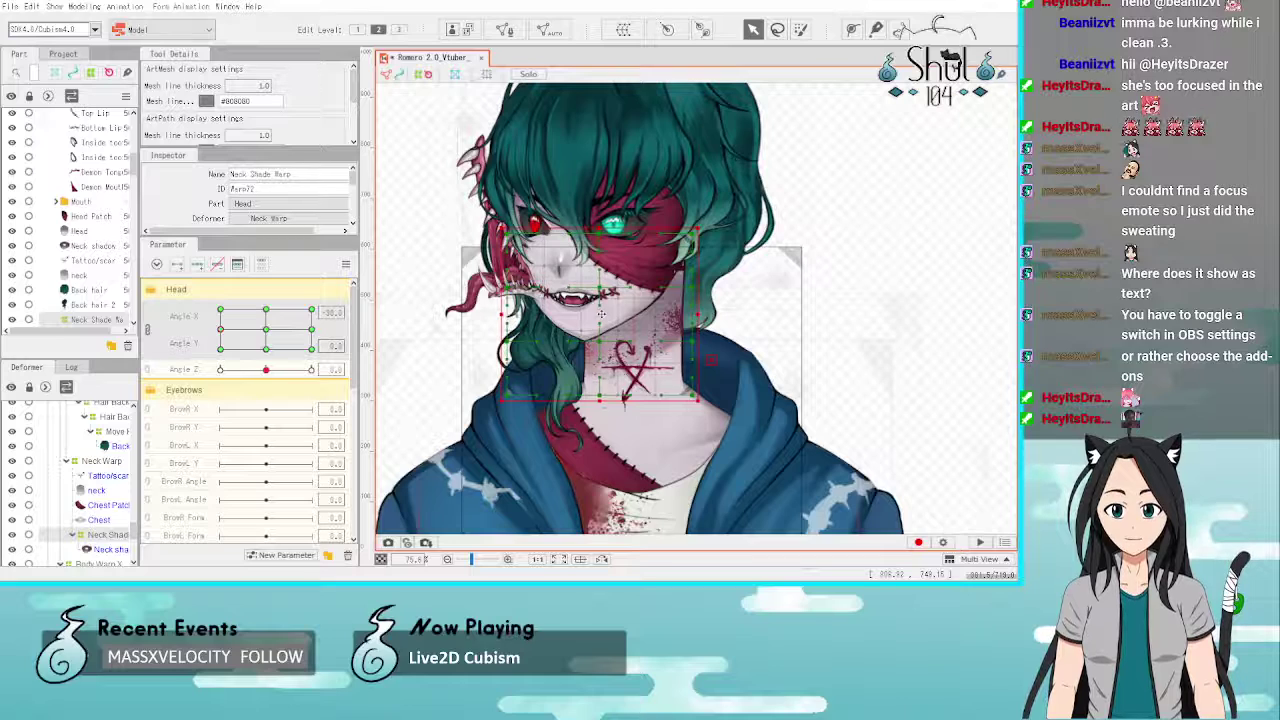
# Step: Shift the Neck Shade Warp toward the face at Angle X 30 and check the shadow across the full head turn
pyautogui.click(313, 331)
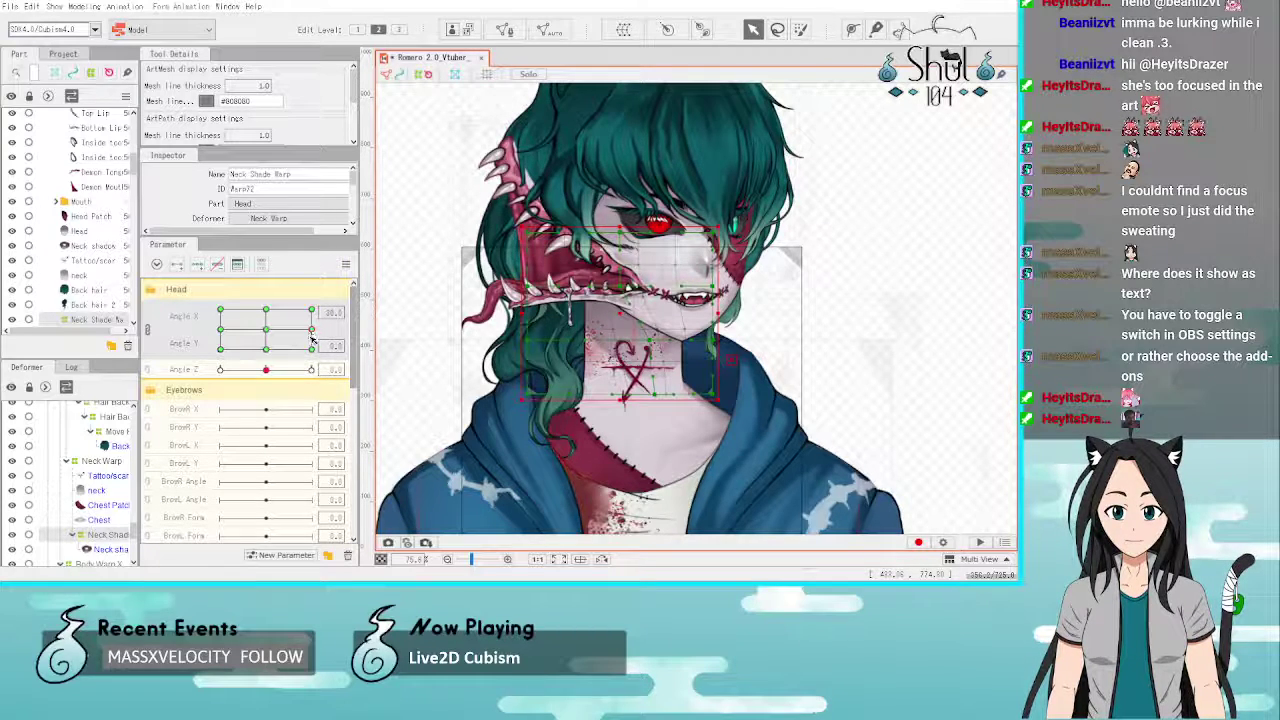
pyautogui.moveTo(266, 331); pyautogui.dragTo(230, 328)
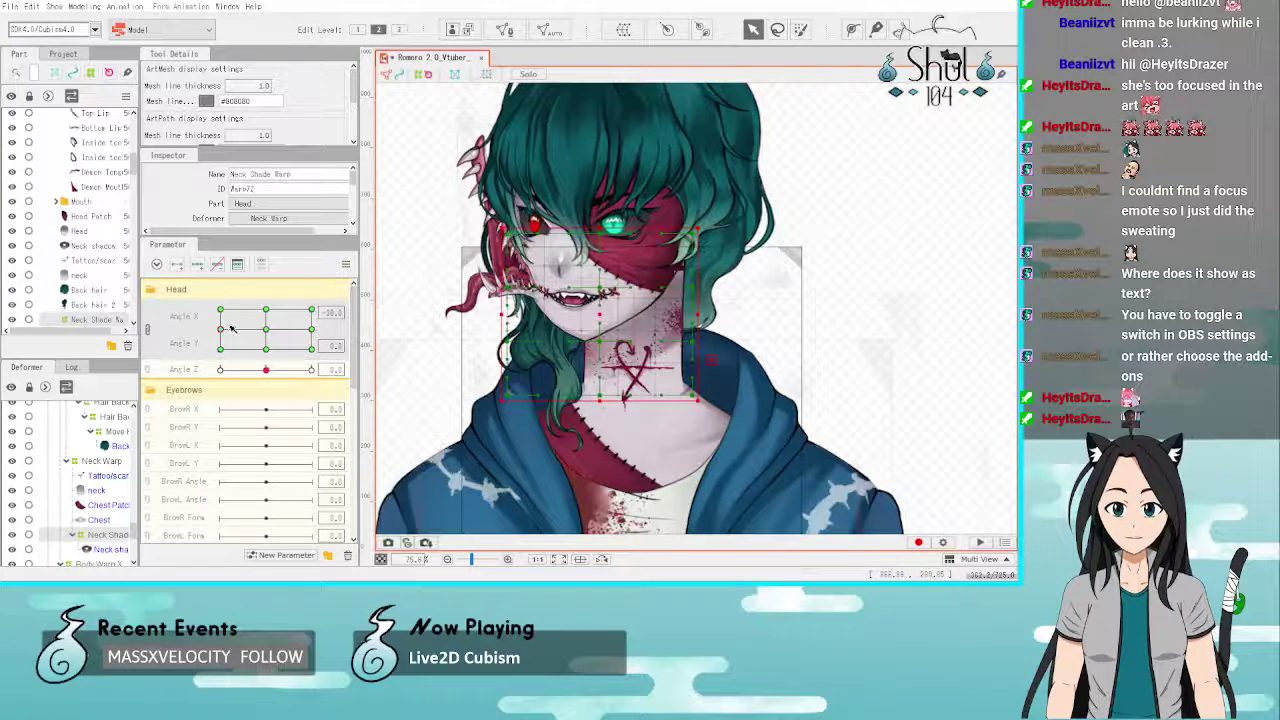
pyautogui.click(274, 332)
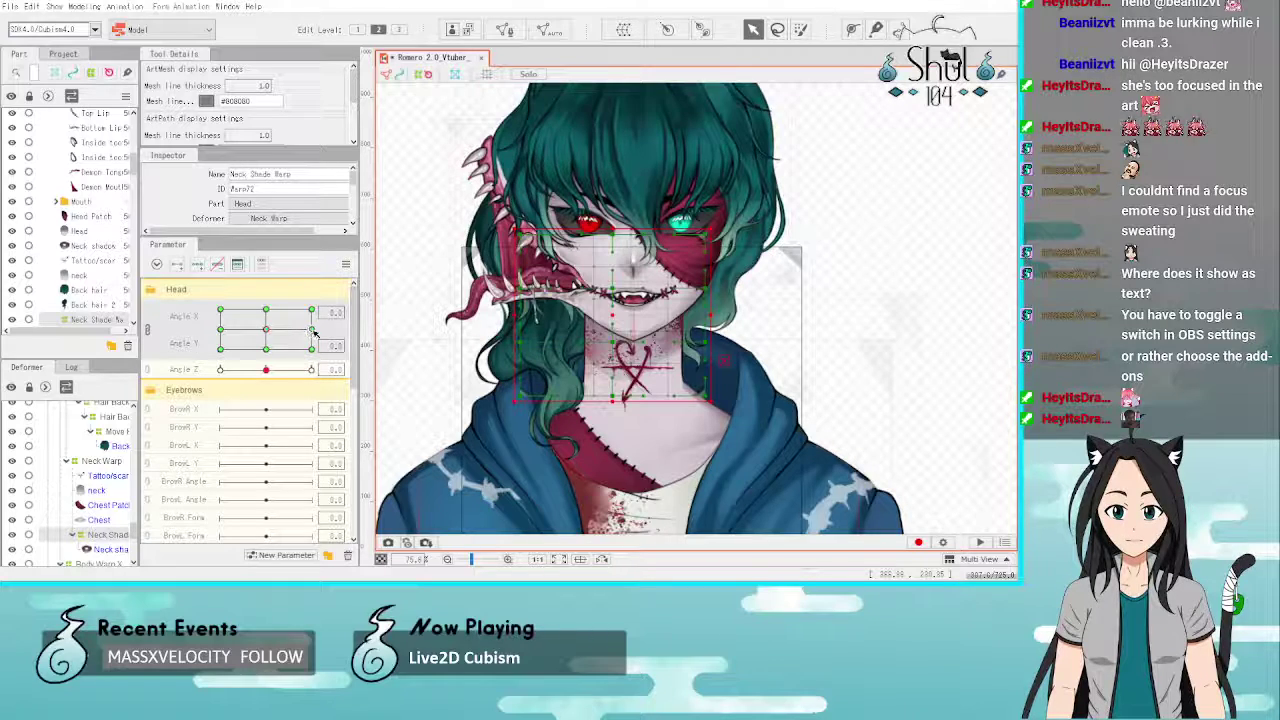
pyautogui.click(314, 333)
pyautogui.click(276, 332)
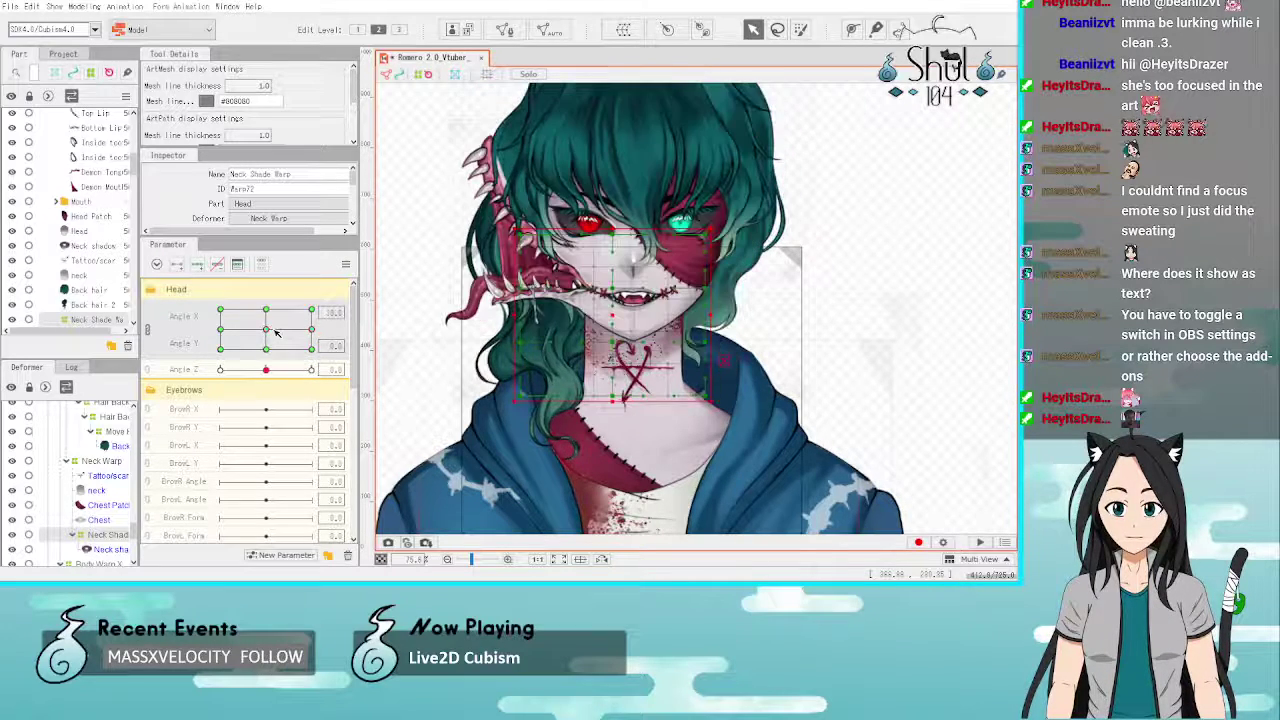
# Step: Raise the Neck Shade Warp at Angle Y 30 and lower it at Angle Y -30, with Angle X at 0
pyautogui.click(267, 311)
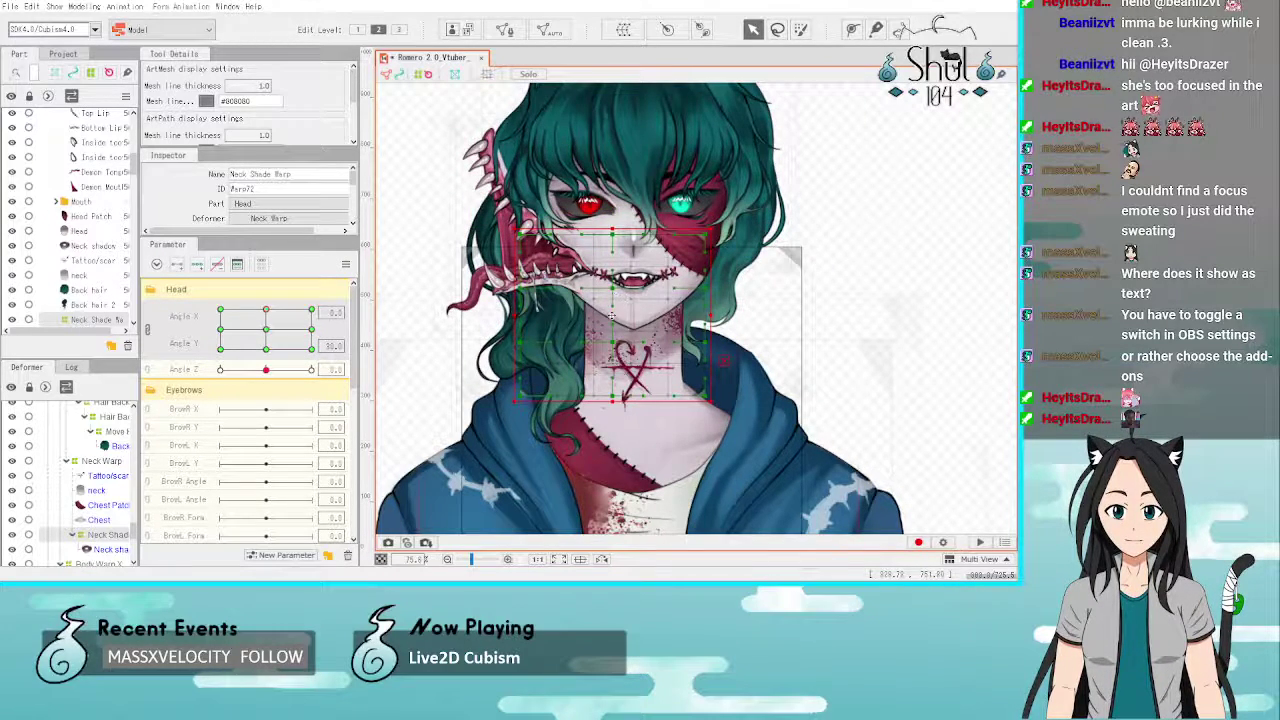
pyautogui.moveTo(612, 316); pyautogui.dragTo(610, 300)
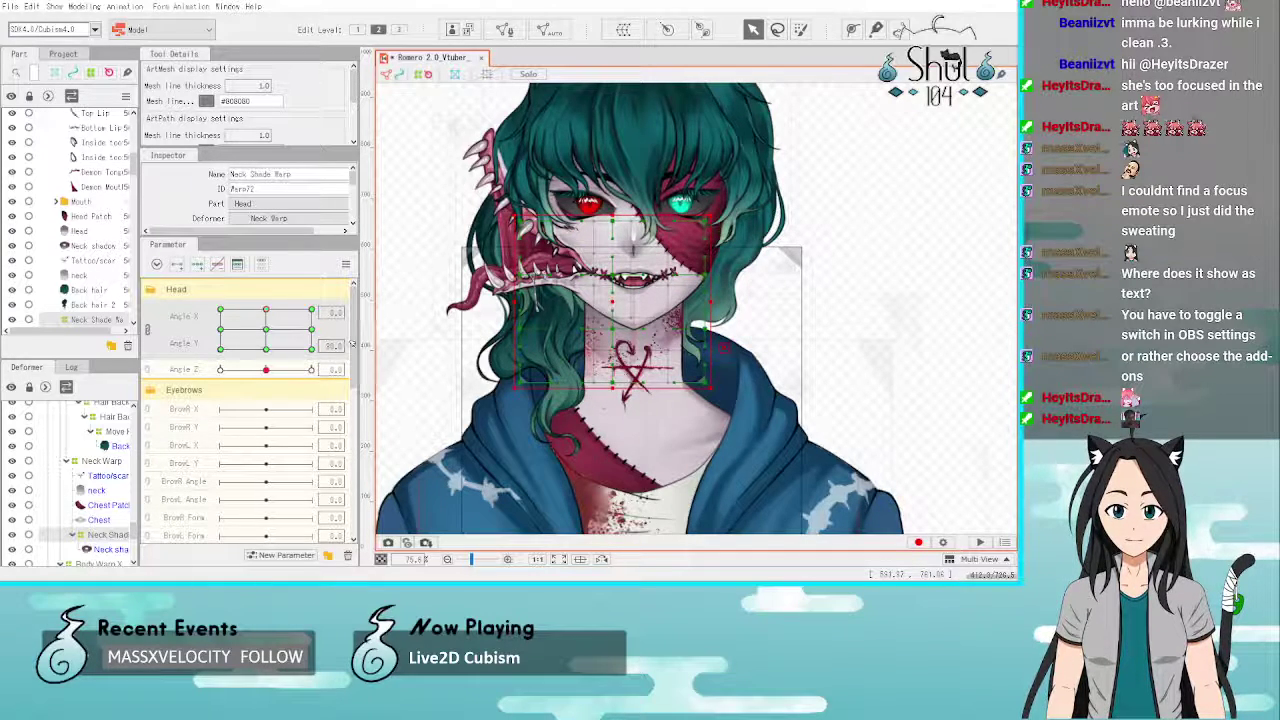
pyautogui.click(266, 349)
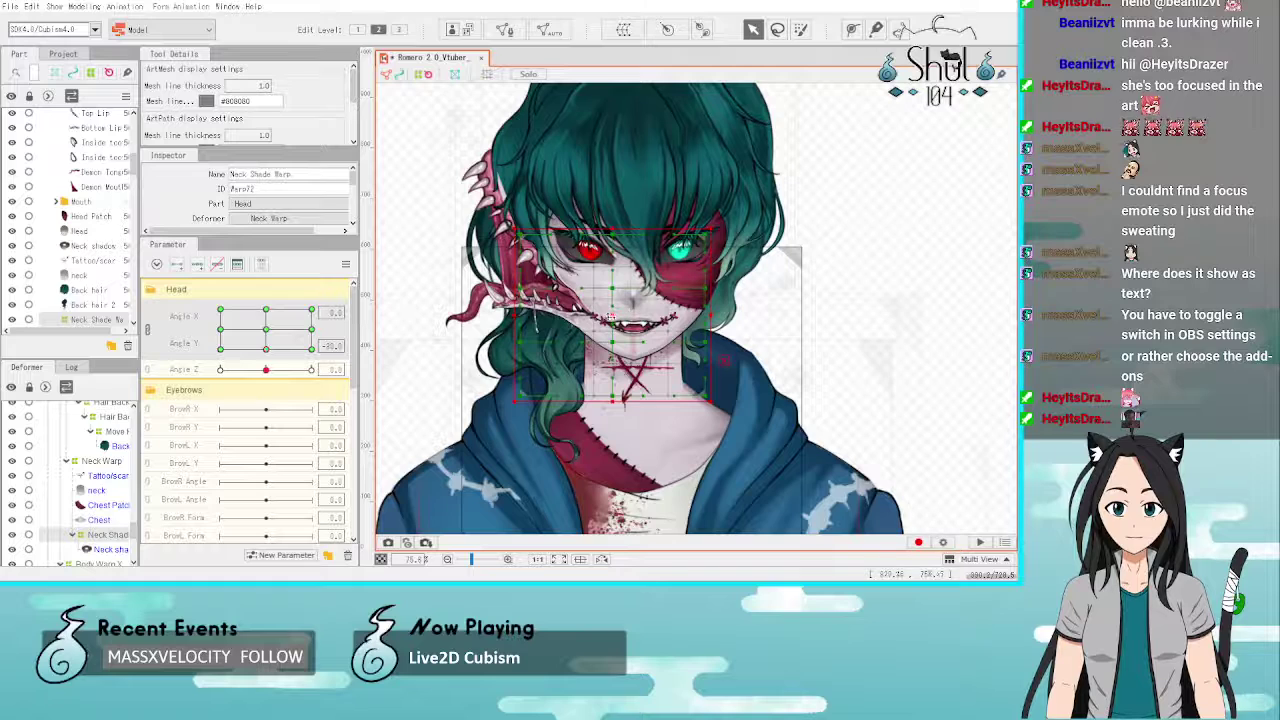
pyautogui.moveTo(610, 316); pyautogui.dragTo(614, 331)
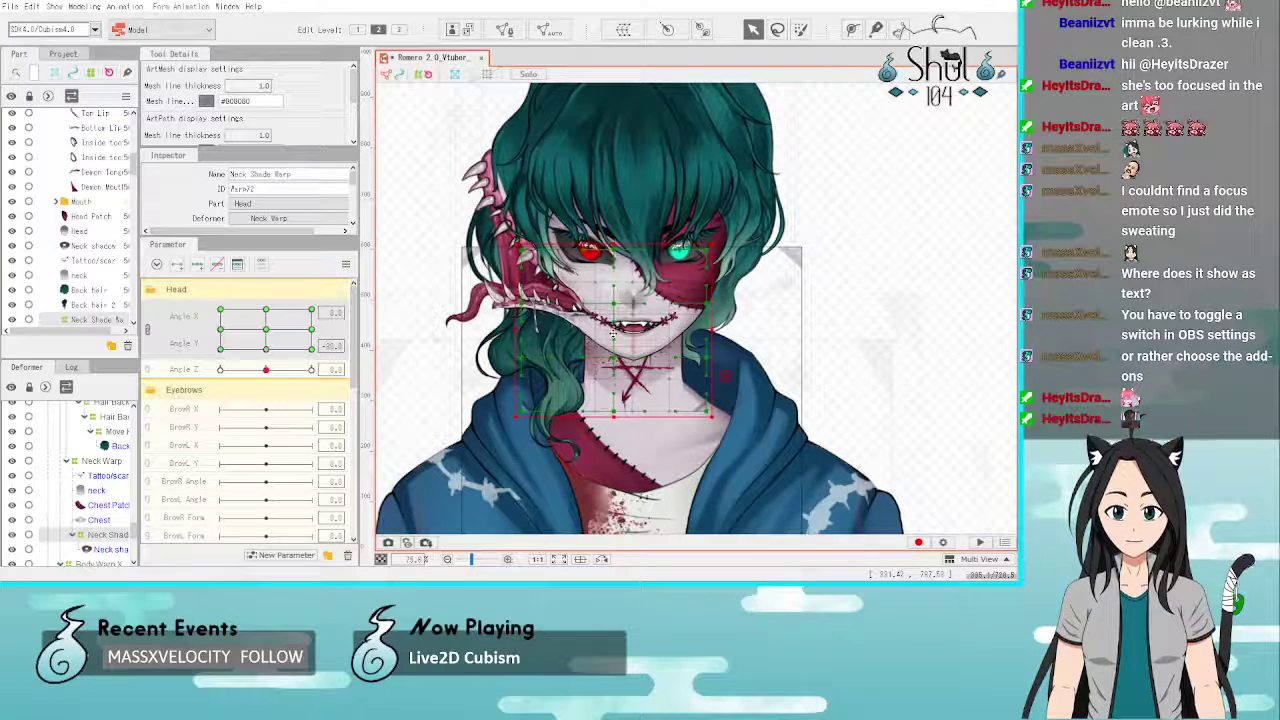
pyautogui.click(909, 277)
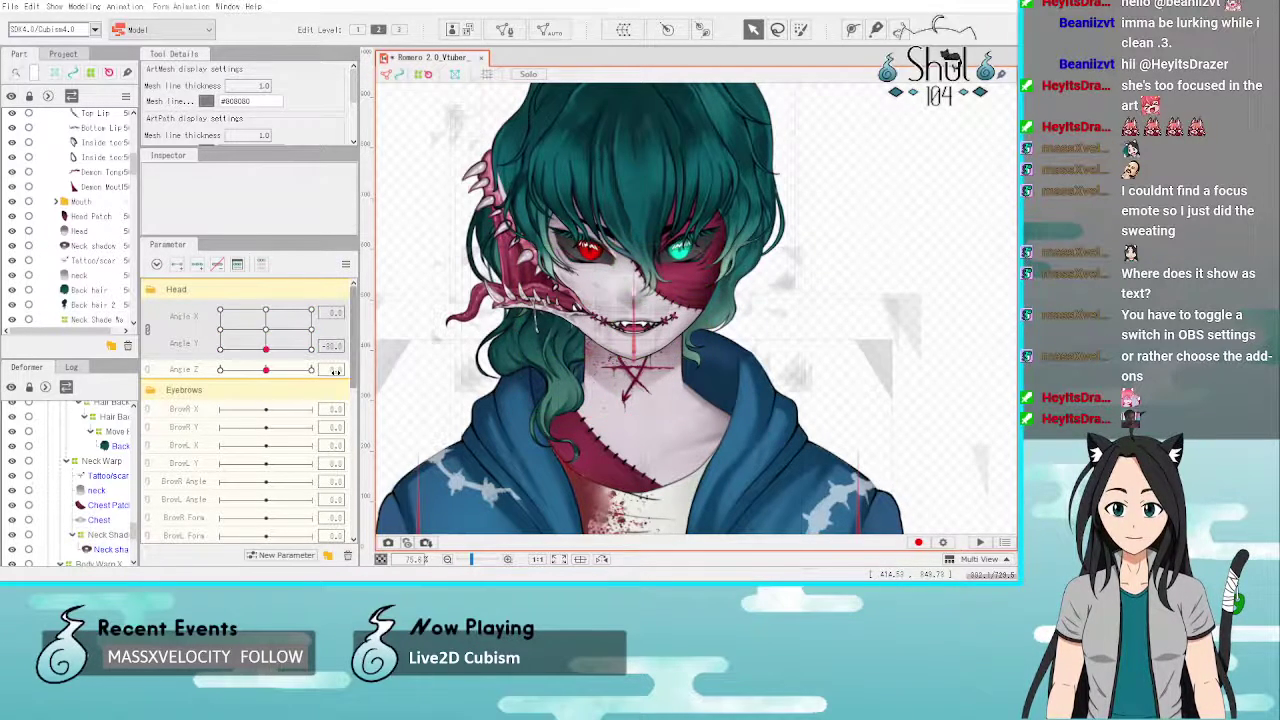
# Step: Return Angle X and Angle Y to 0, check the Neck Shade Warp over the head movement, and save the model
pyautogui.click(270, 335)
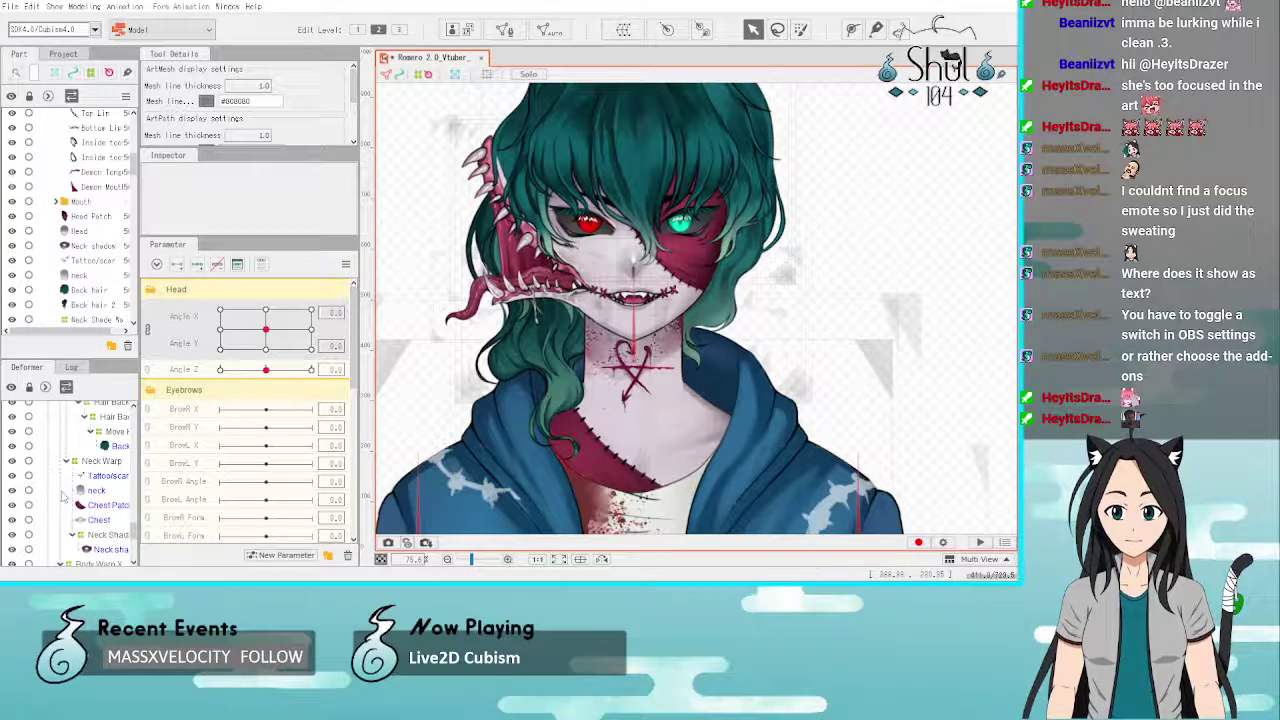
pyautogui.click(106, 536)
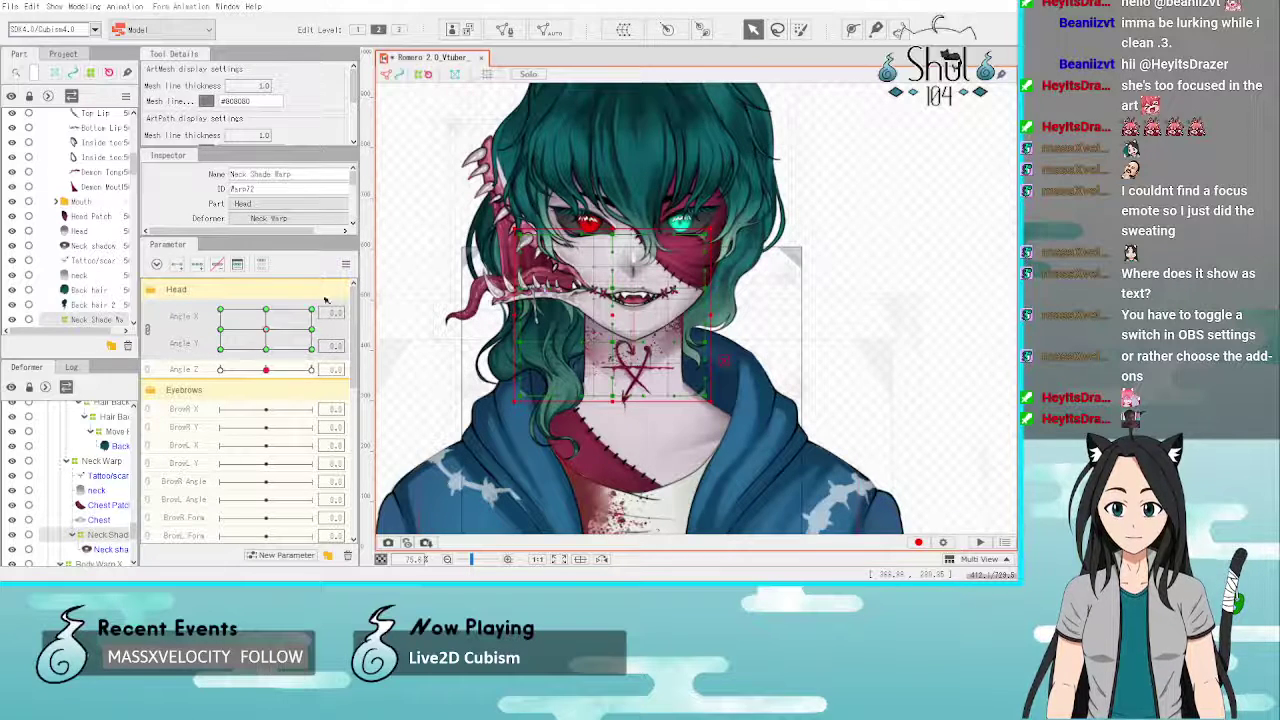
pyautogui.rightClick(355, 253)
pyautogui.click(395, 354)
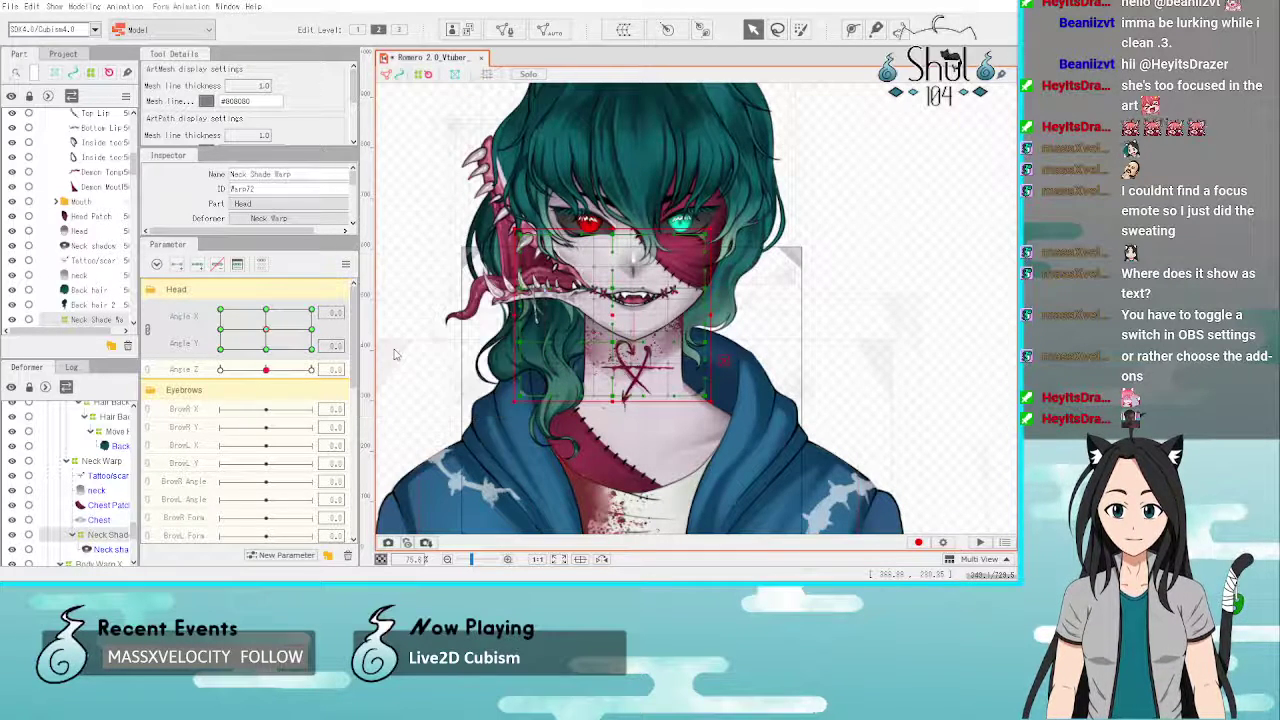
pyautogui.click(897, 288)
pyautogui.moveTo(268, 331)
pyautogui.mouseDown()
pyautogui.moveTo(206, 351)
pyautogui.moveTo(269, 298)
pyautogui.moveTo(301, 419)
pyautogui.moveTo(268, 345)
pyautogui.moveTo(311, 292)
pyautogui.moveTo(280, 340)
pyautogui.moveTo(313, 370)
pyautogui.moveTo(313, 312)
pyautogui.moveTo(250, 318)
pyautogui.moveTo(300, 314)
pyautogui.moveTo(256, 304)
pyautogui.moveTo(268, 331)
pyautogui.mouseUp()
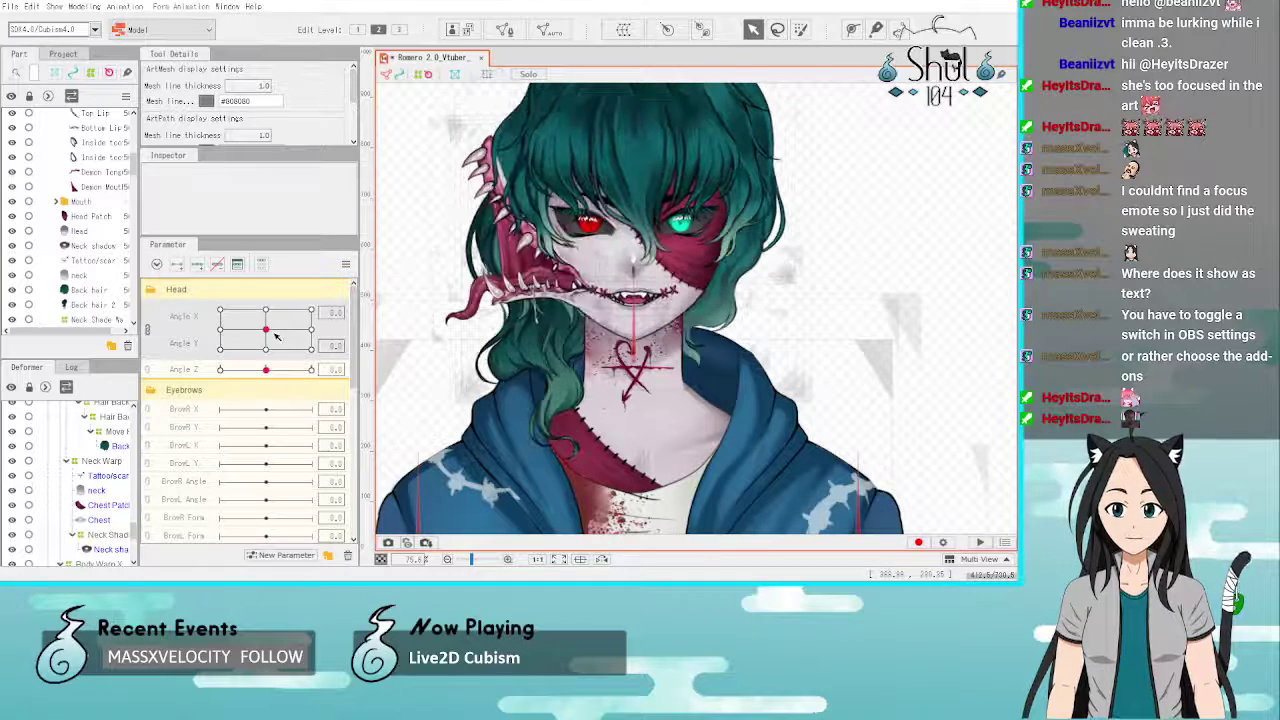
pyautogui.click(12, 7)
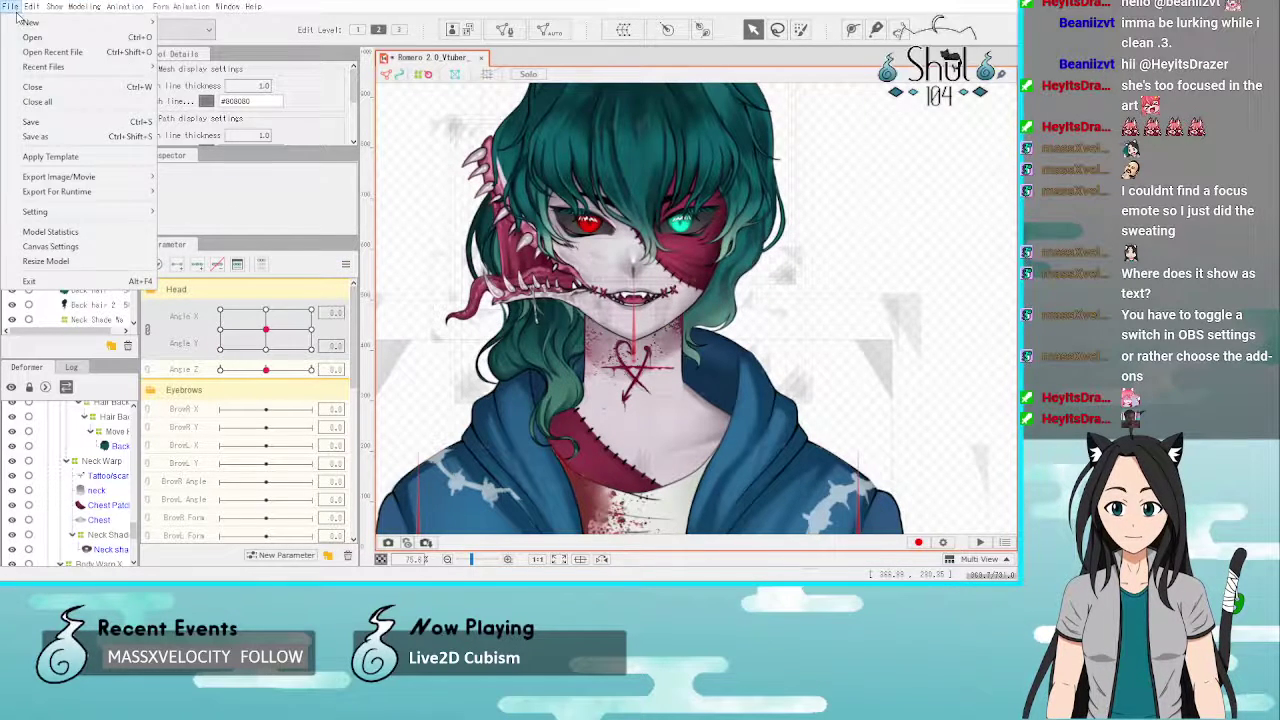
pyautogui.click(42, 122)
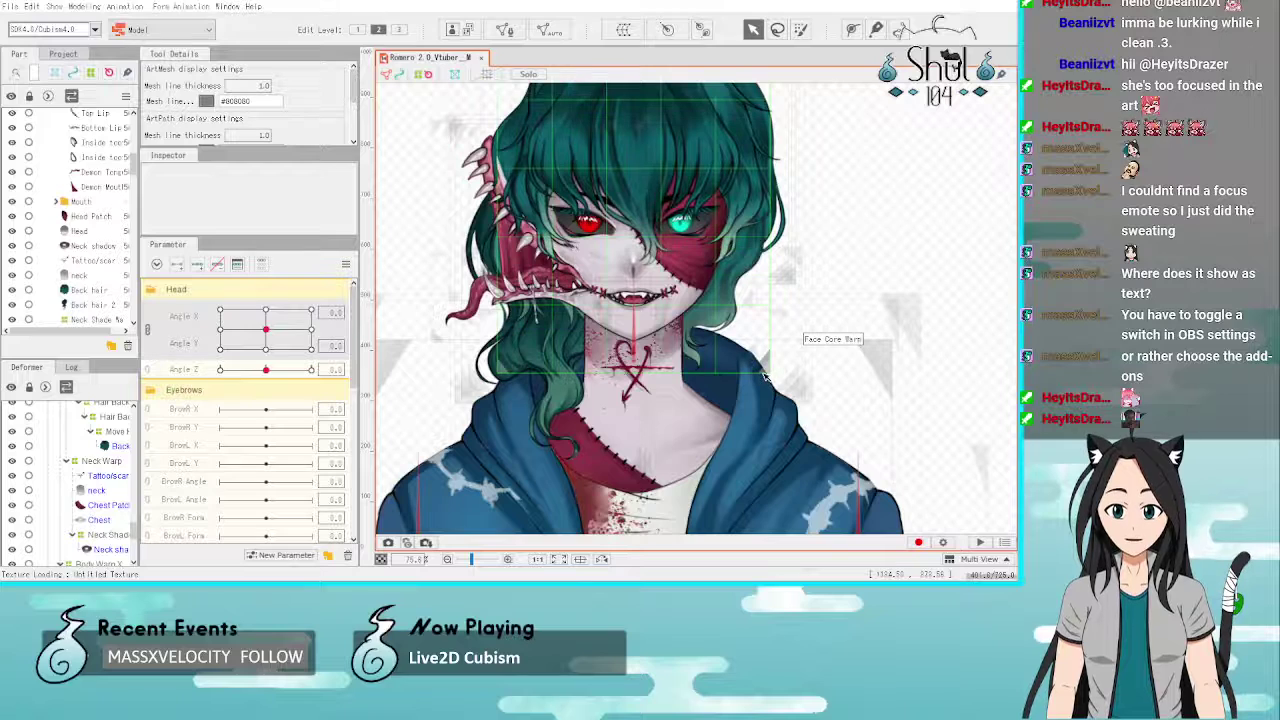
# Step: Preview the head movement on Angle X, Angle Y and Angle Z, returning all three to 0
pyautogui.scroll(-2, 740, 365)
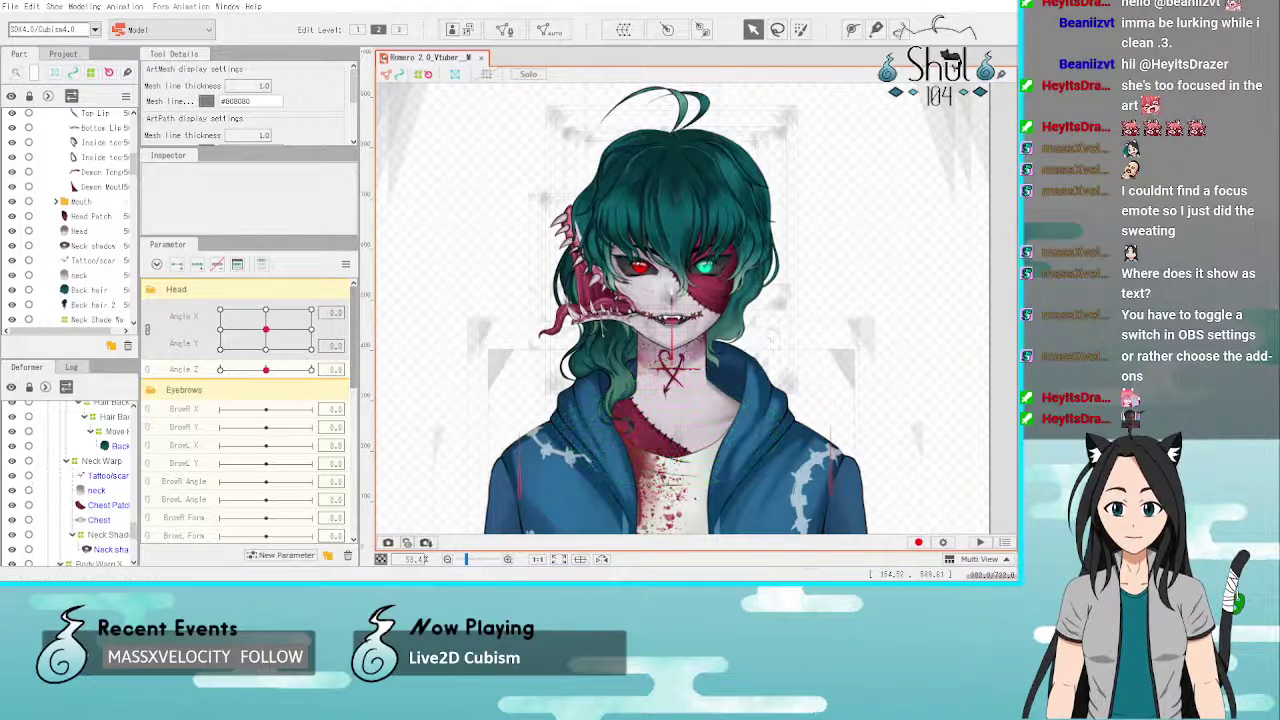
pyautogui.moveTo(265, 329); pyautogui.dragTo(197, 328)
pyautogui.moveTo(281, 291); pyautogui.dragTo(271, 322)
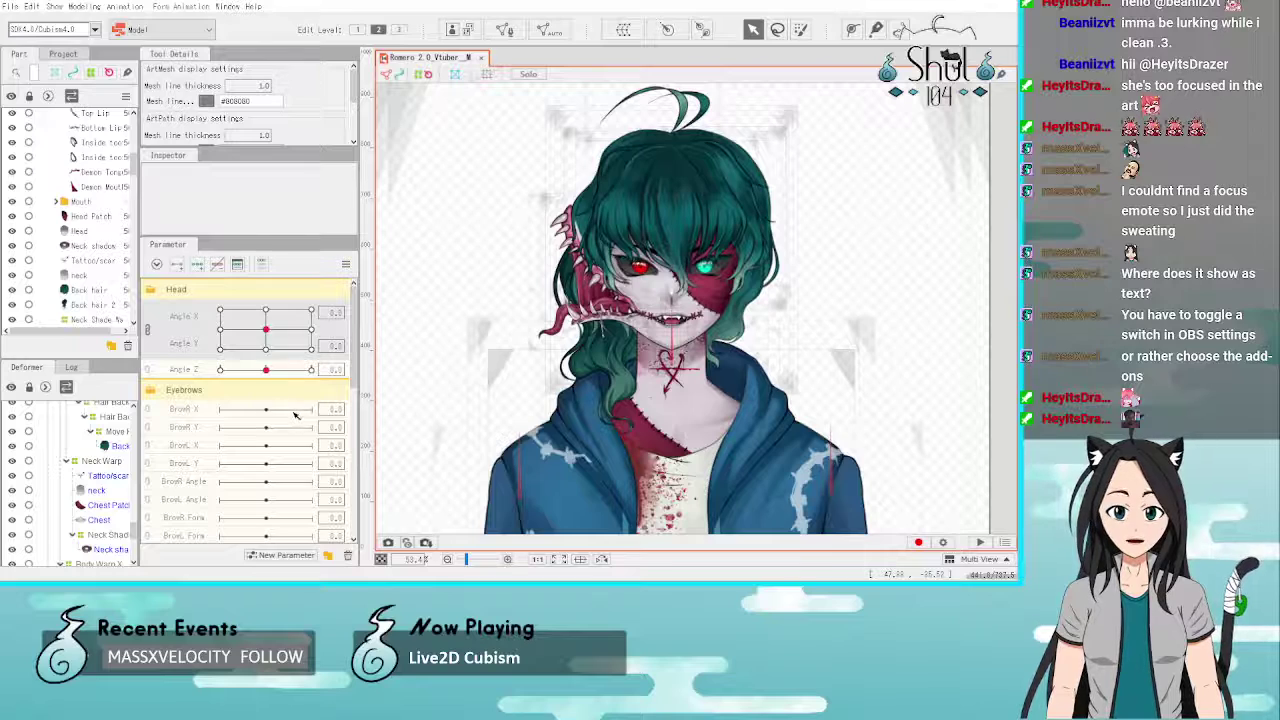
pyautogui.moveTo(266, 370); pyautogui.dragTo(247, 415)
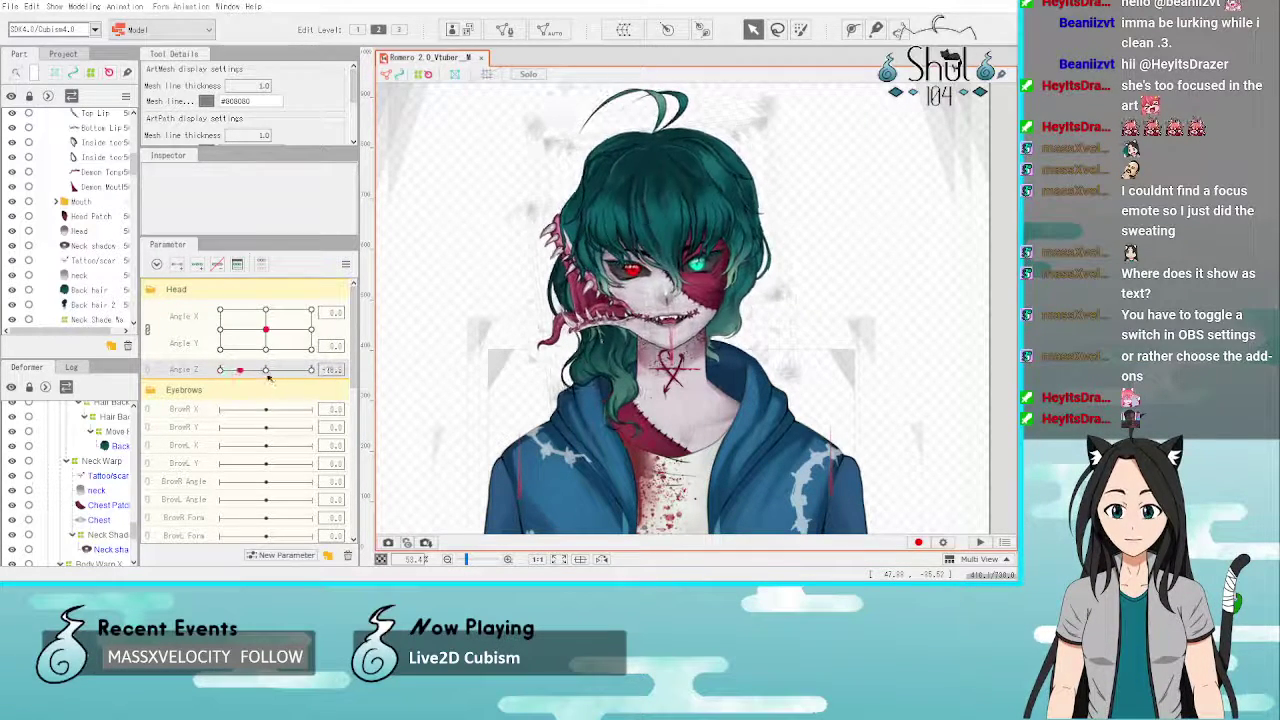
pyautogui.click(266, 369)
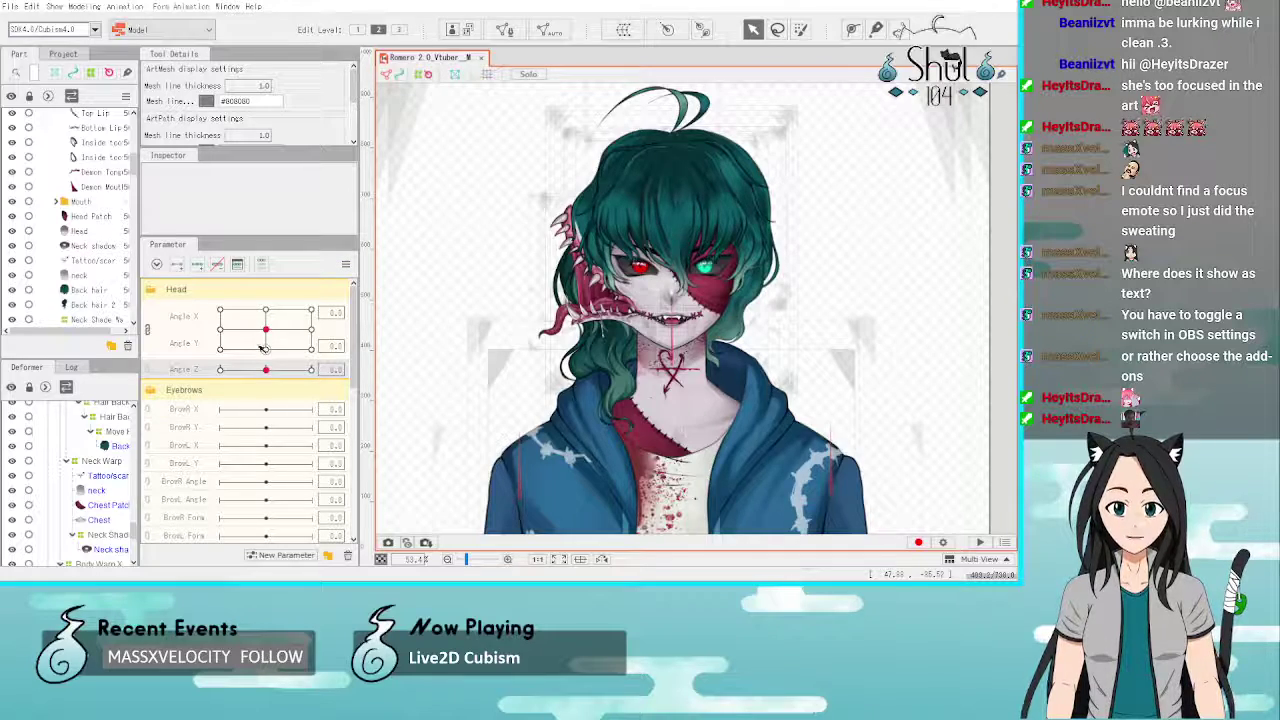
pyautogui.moveTo(260, 345); pyautogui.dragTo(290, 347)
pyautogui.click(266, 329)
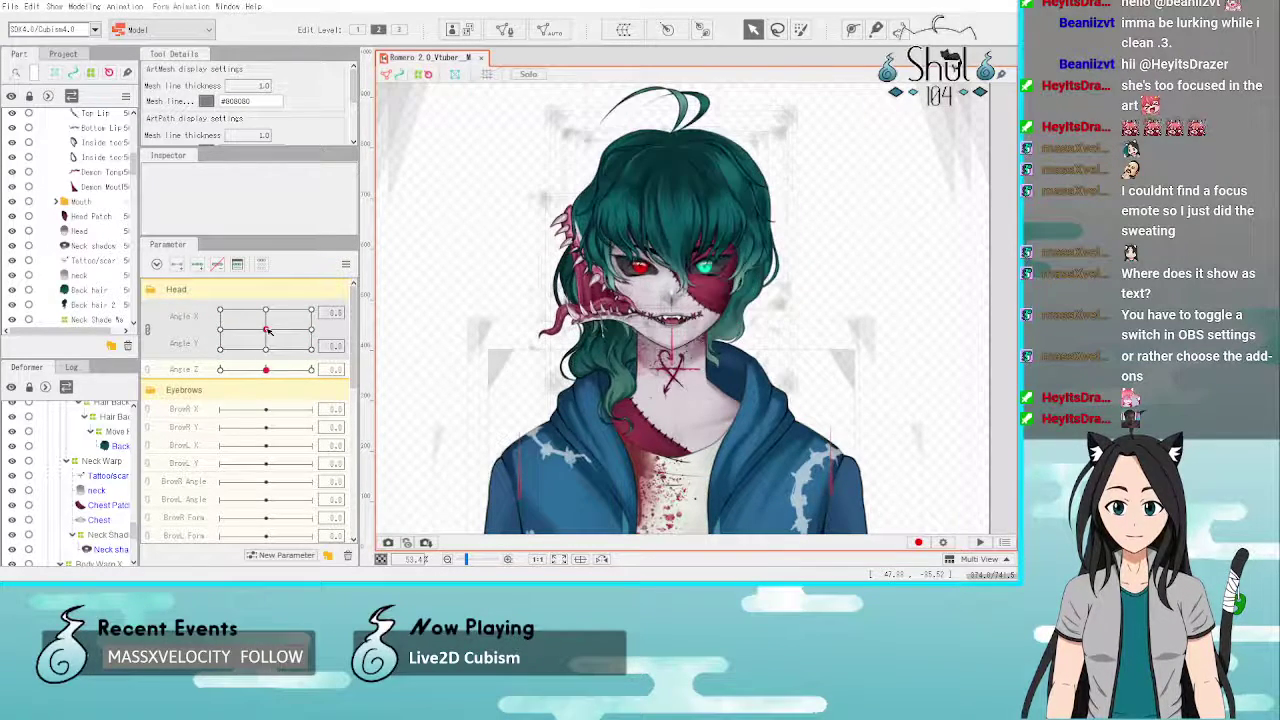
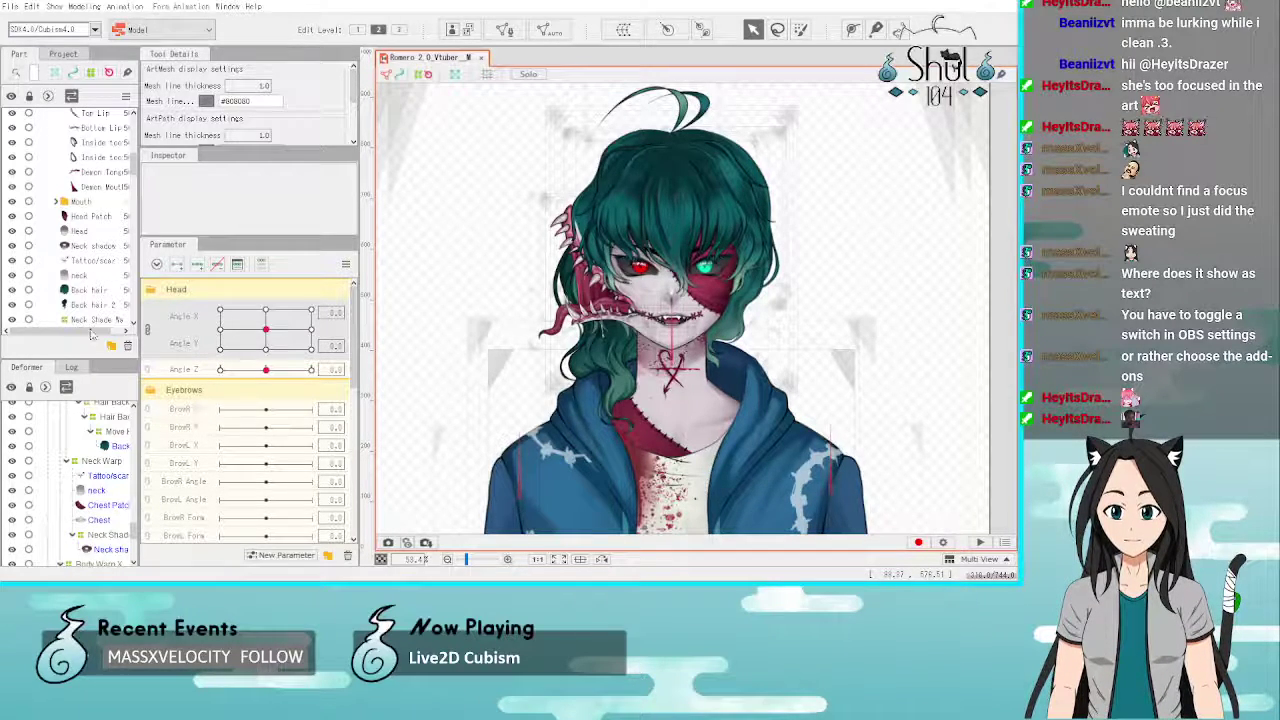
# Step: Hide the Bangs folder and erase the existing mesh of the R Eyebrow in mesh editing
pyautogui.scroll(6, 66, 240)
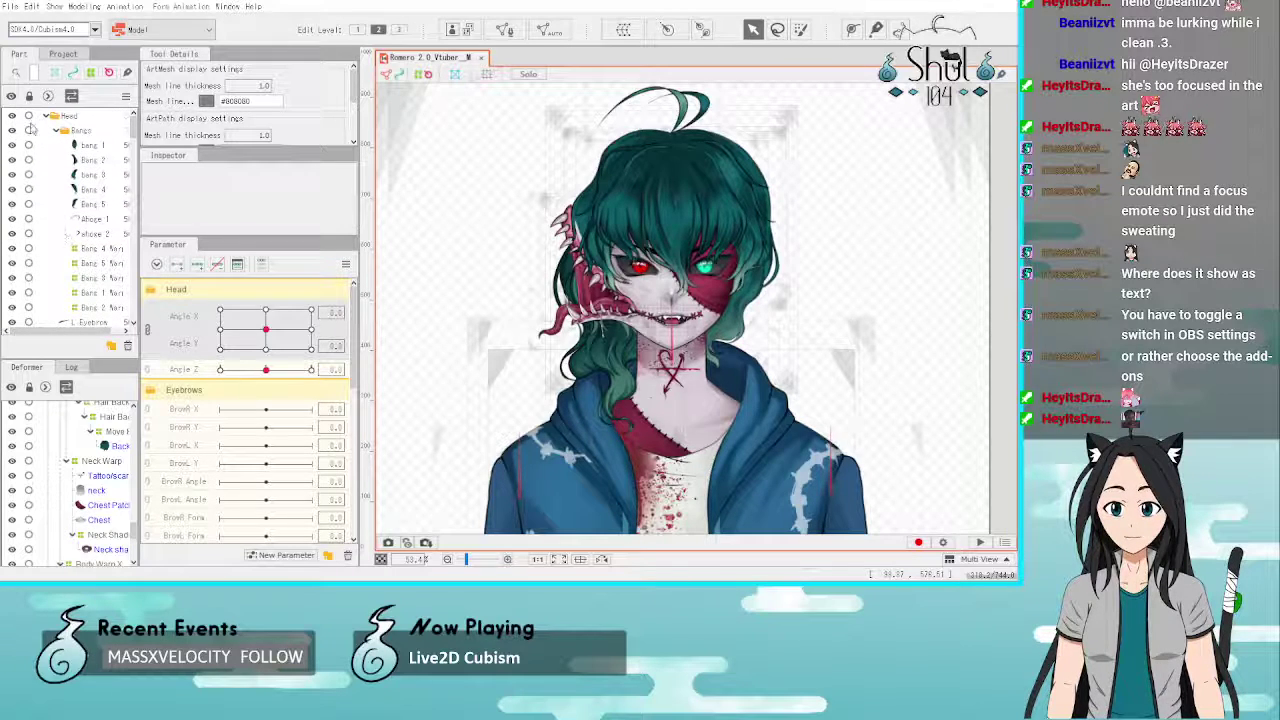
pyautogui.click(12, 131)
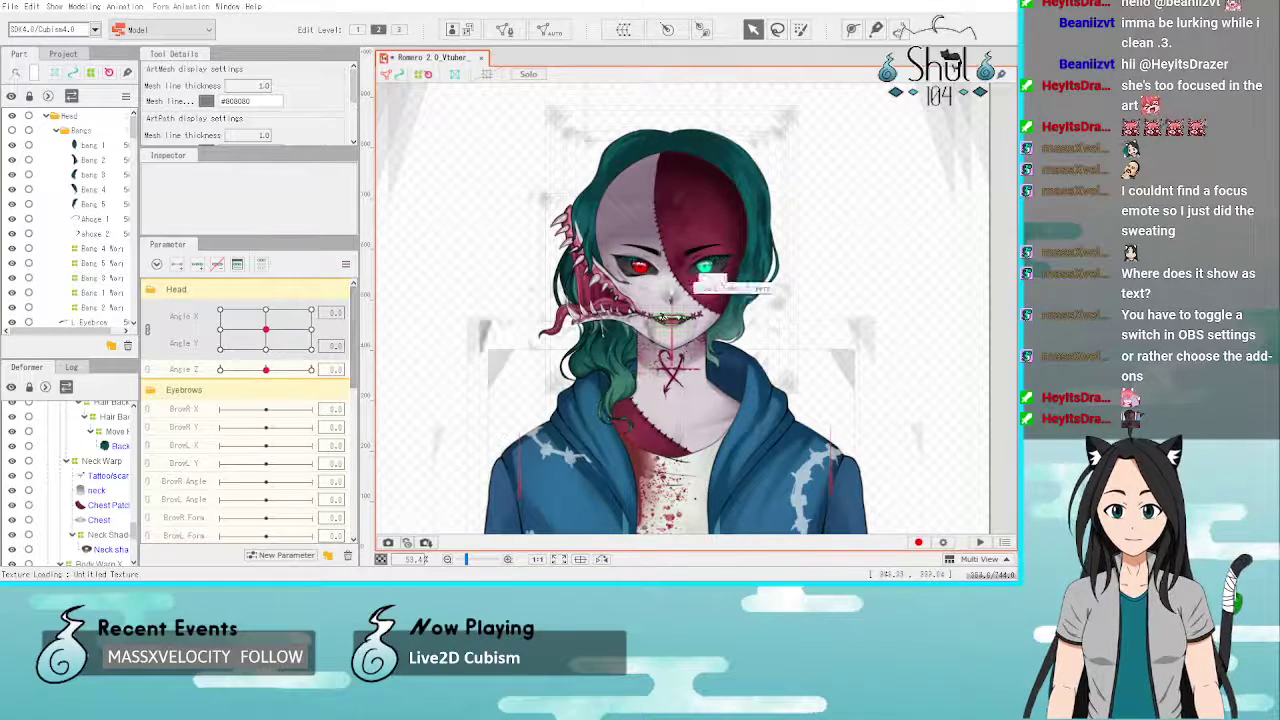
pyautogui.scroll(2, 672, 262)
pyautogui.scroll(3, 672, 262)
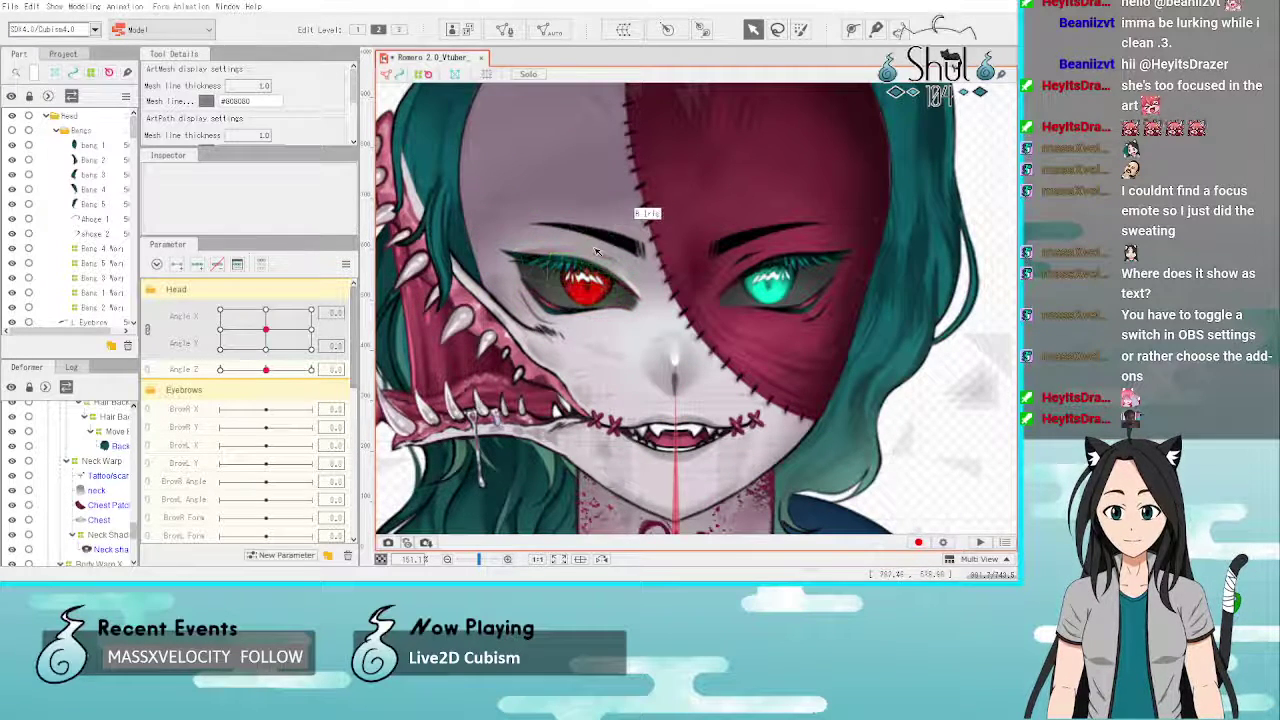
pyautogui.click(622, 241)
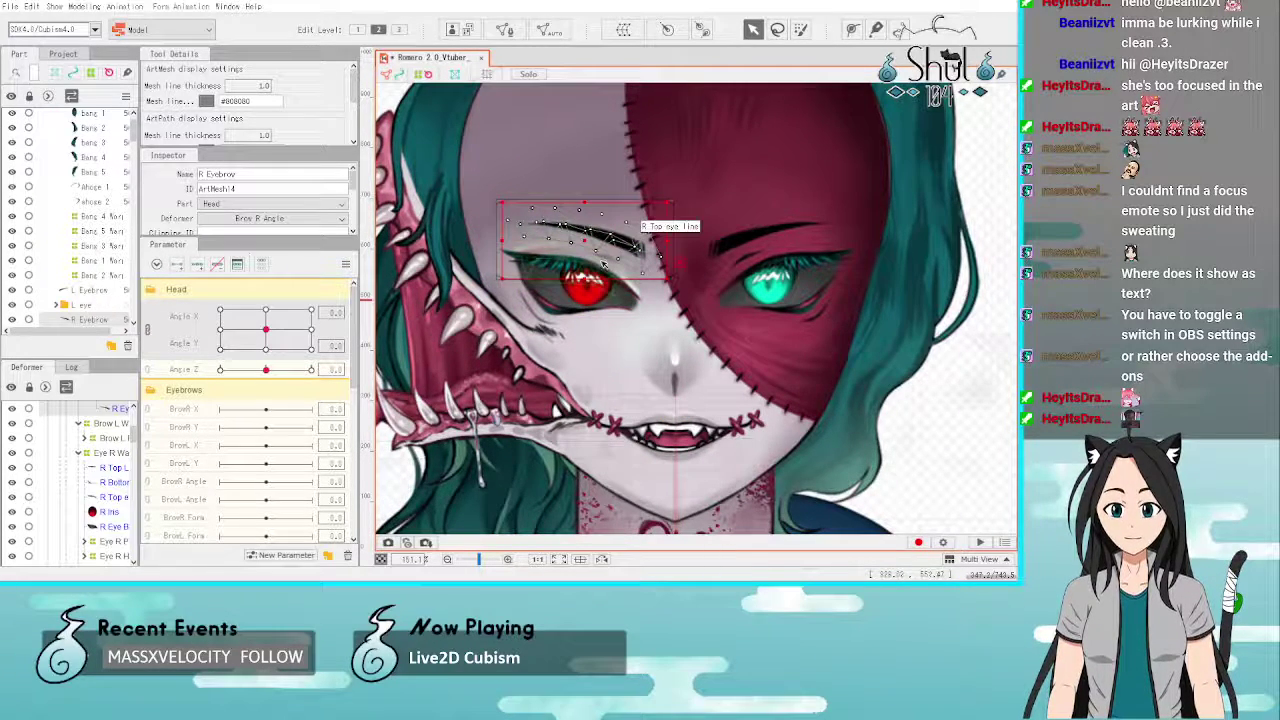
pyautogui.click(504, 29)
pyautogui.scroll(2, 570, 228)
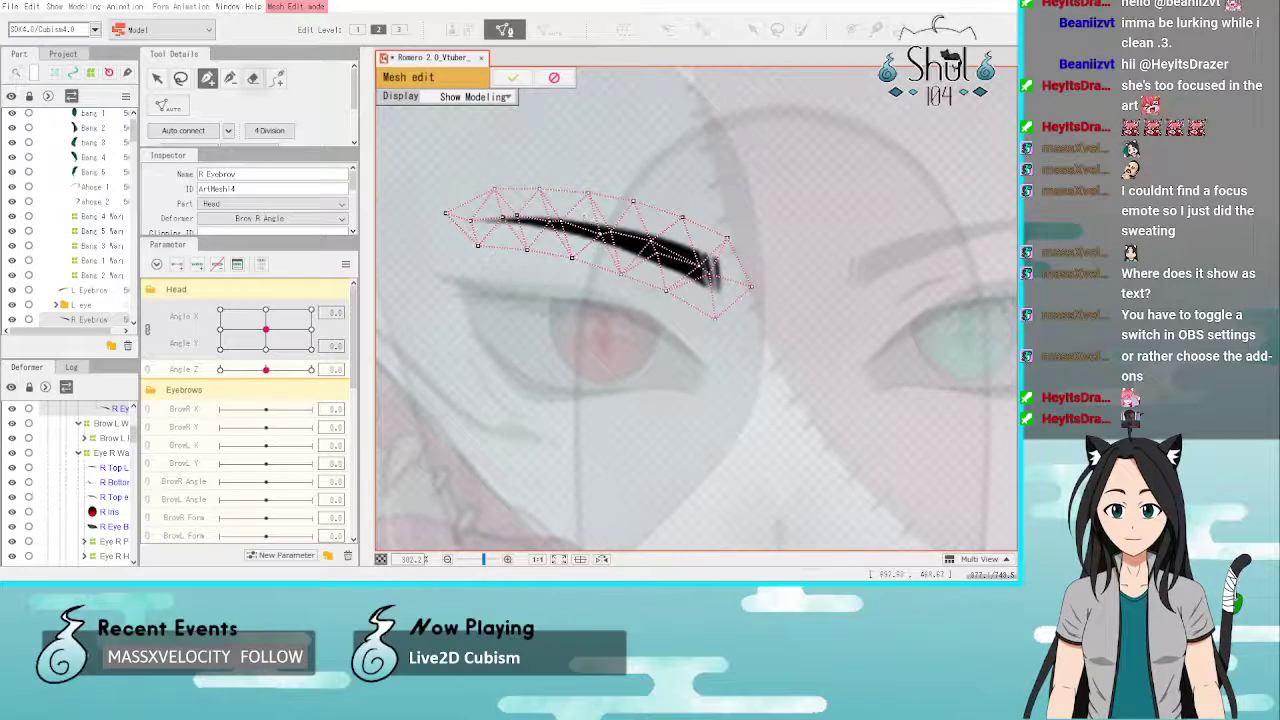
pyautogui.click(253, 78)
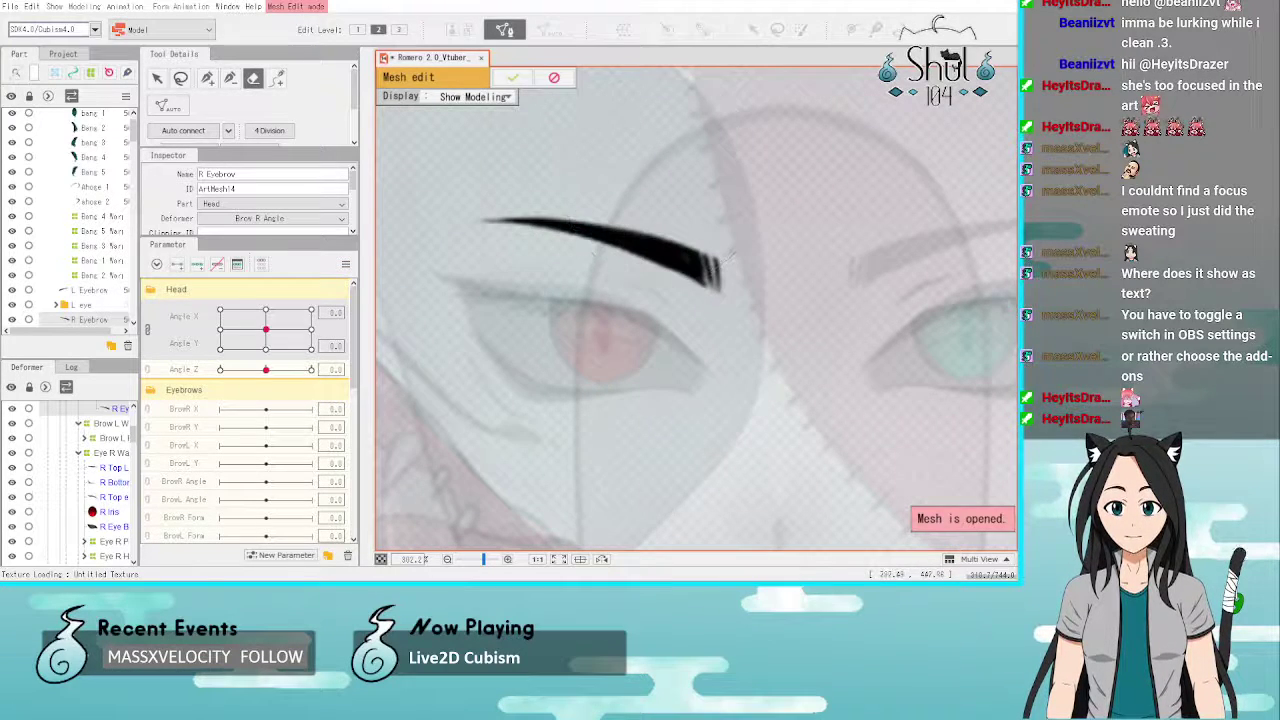
# Step: Trace a closed outline of mesh points tightly around the R Eyebrow, starting and ending at its thin outer tip
pyautogui.click(207, 79)
pyautogui.click(474, 221)
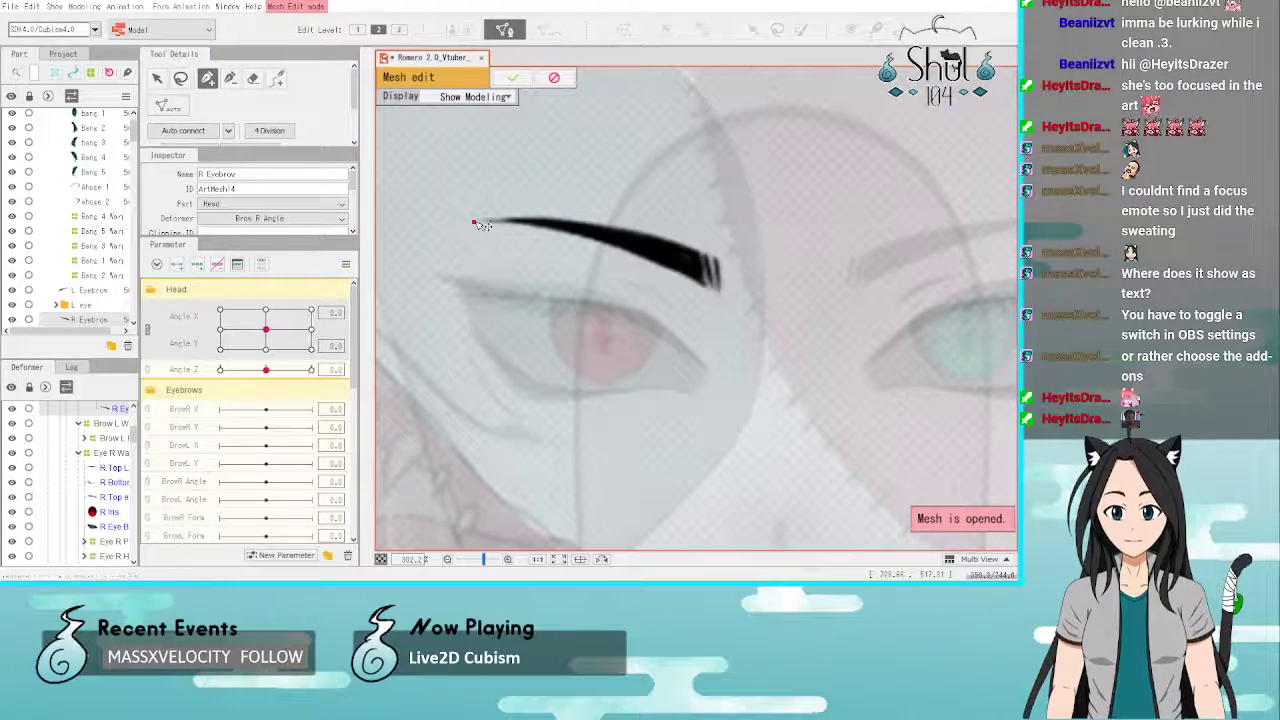
pyautogui.click(507, 217)
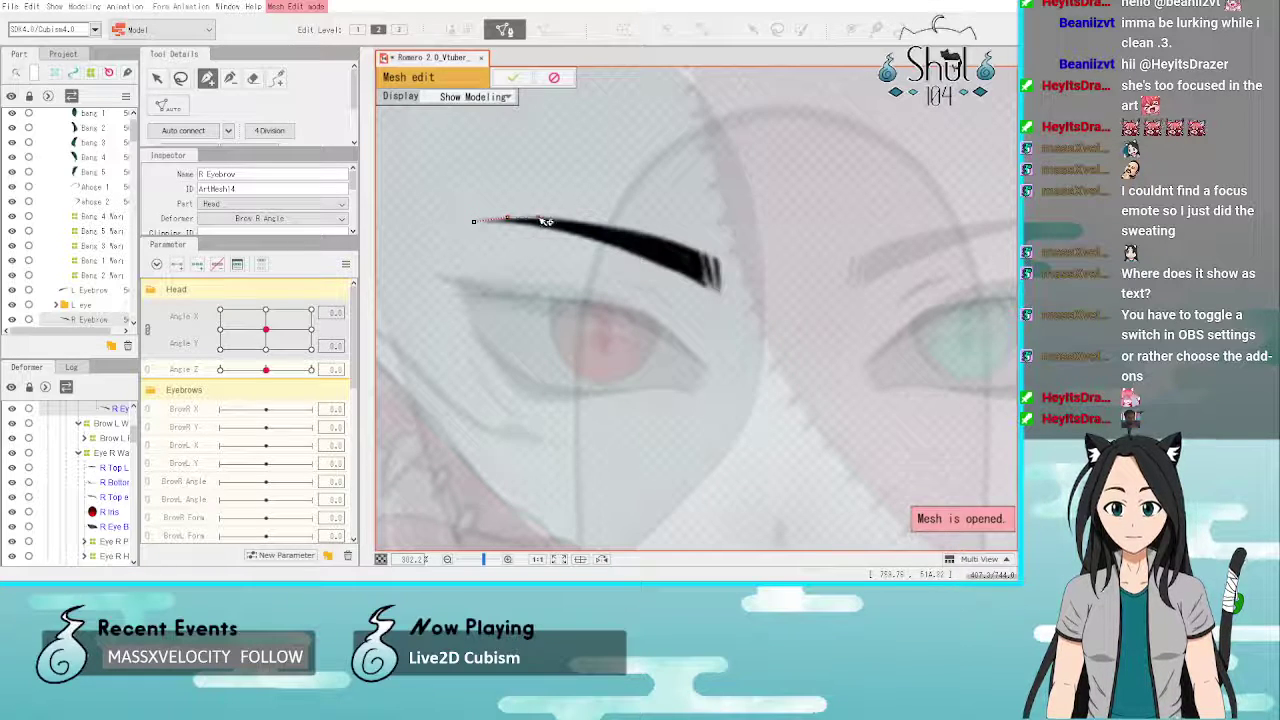
pyautogui.click(539, 217)
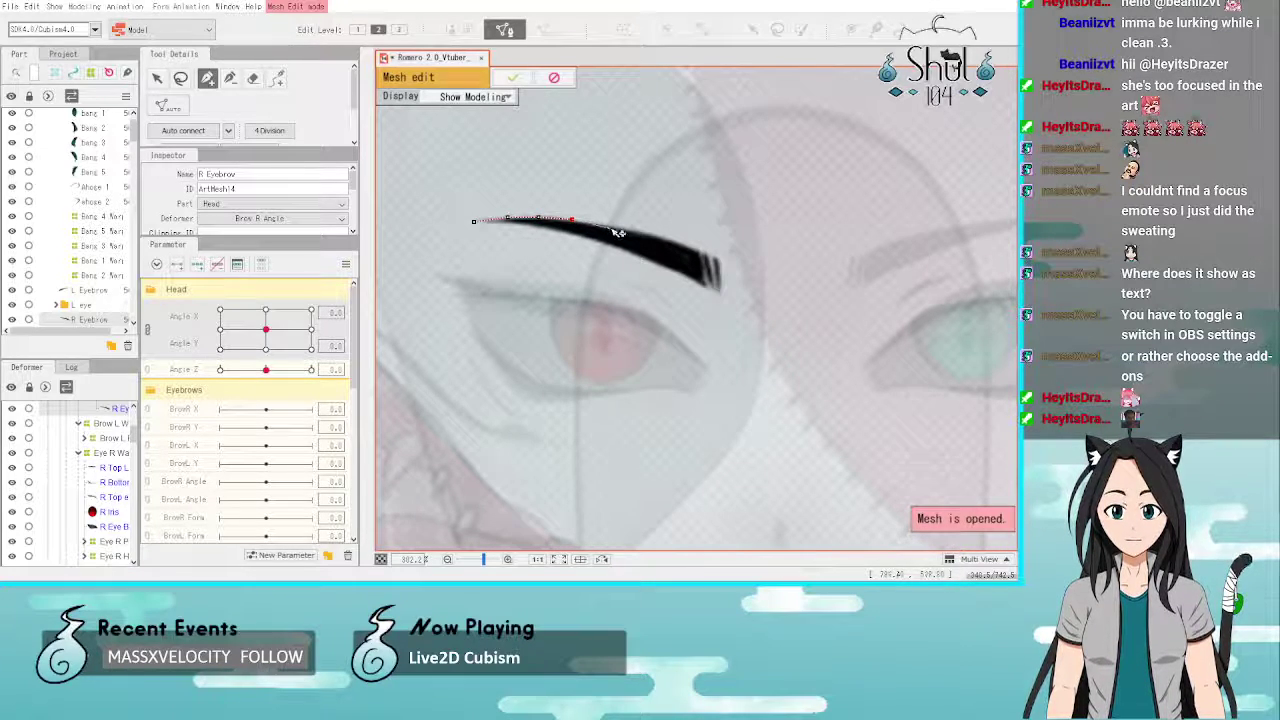
pyautogui.click(607, 225)
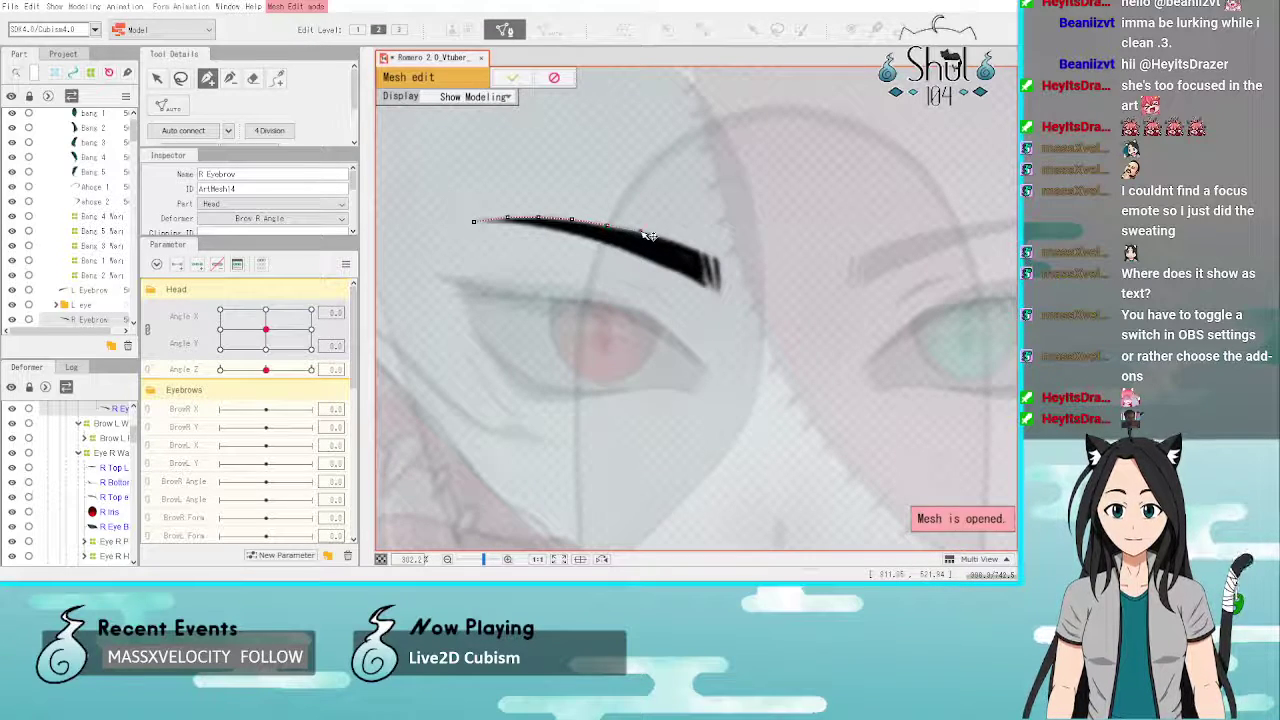
pyautogui.click(640, 232)
pyautogui.click(676, 240)
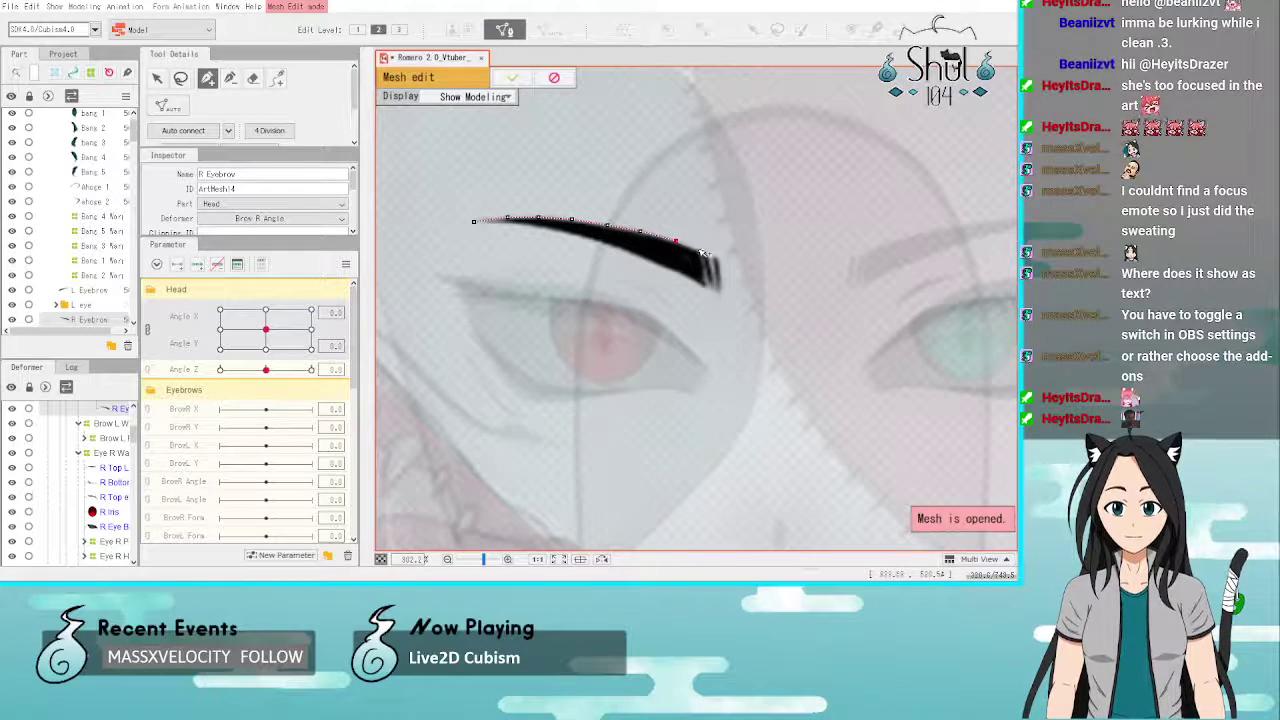
pyautogui.click(700, 250)
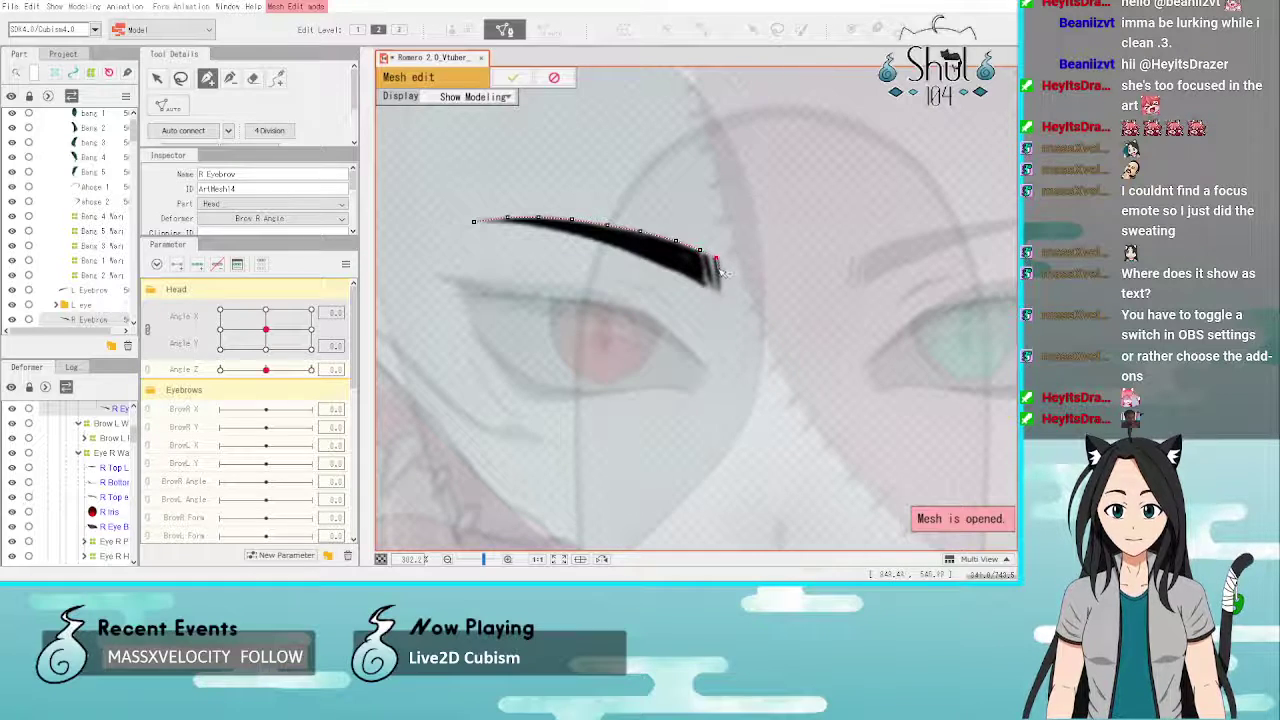
pyautogui.click(719, 274)
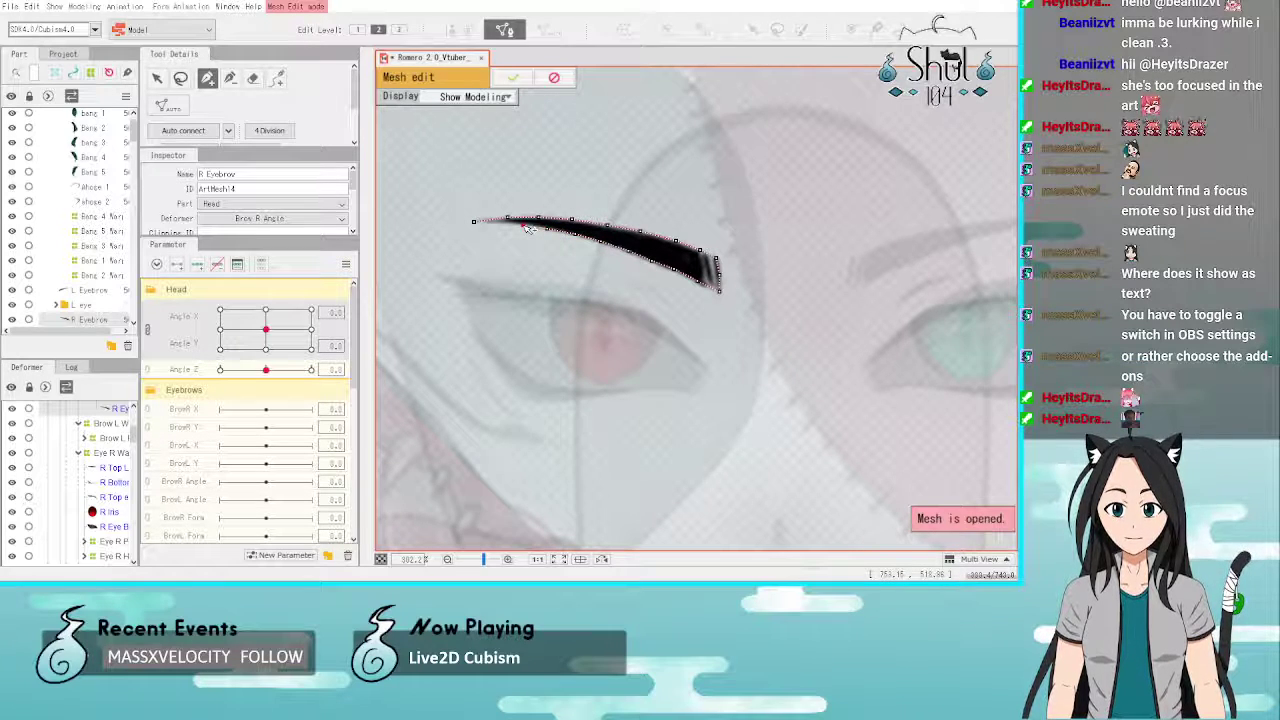
pyautogui.scroll(4, 502, 219)
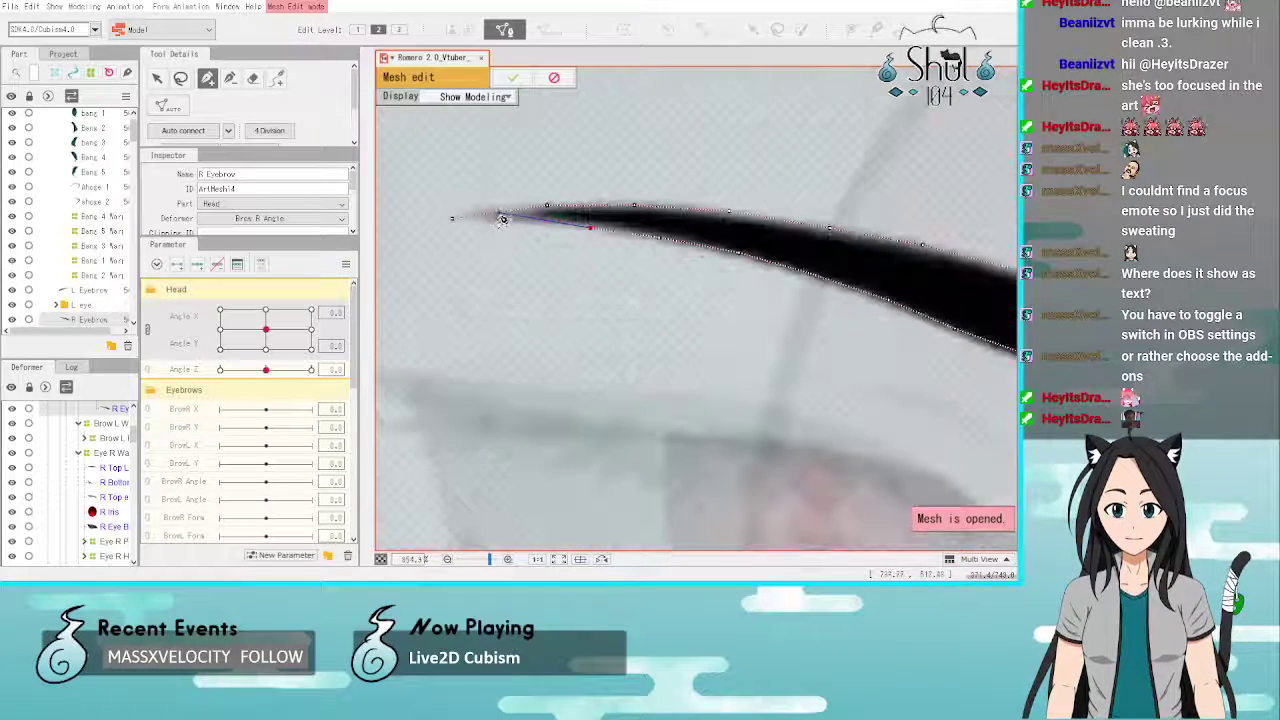
pyautogui.click(452, 219)
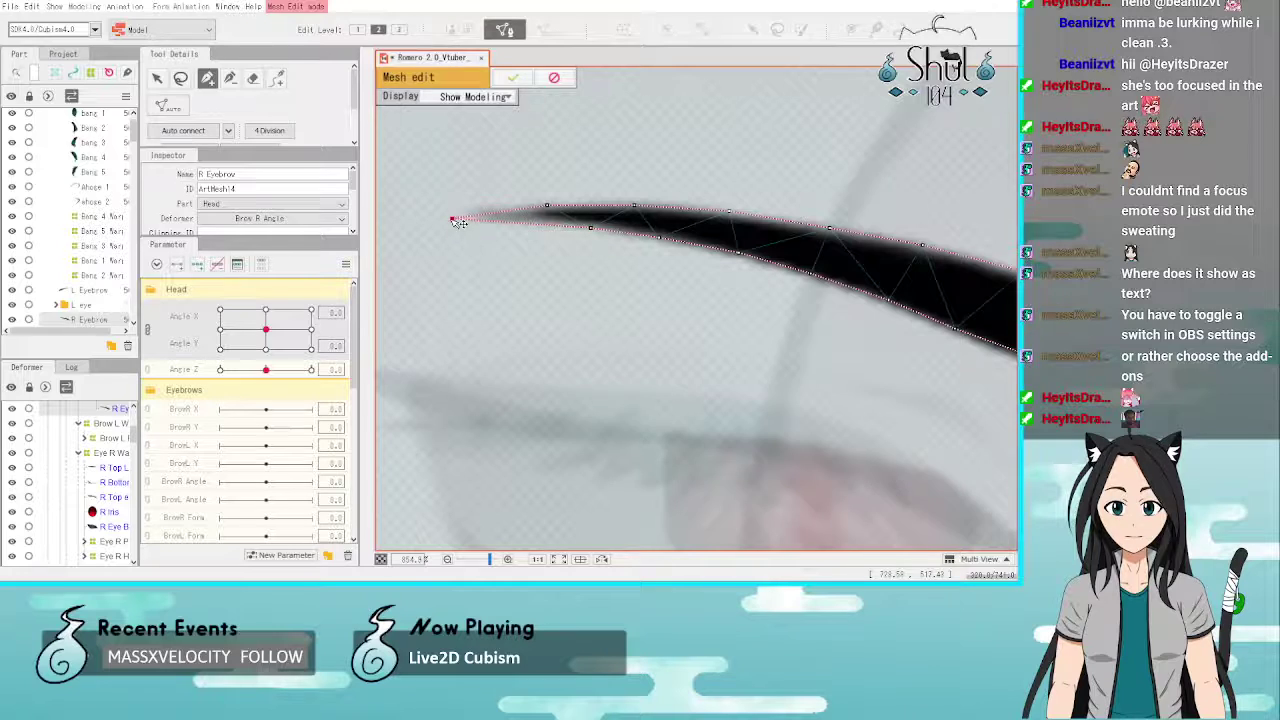
# Step: Add a line of mesh points through the middle of the R Eyebrow, from the outer tip to its thick inner end
pyautogui.click(605, 217)
pyautogui.click(702, 228)
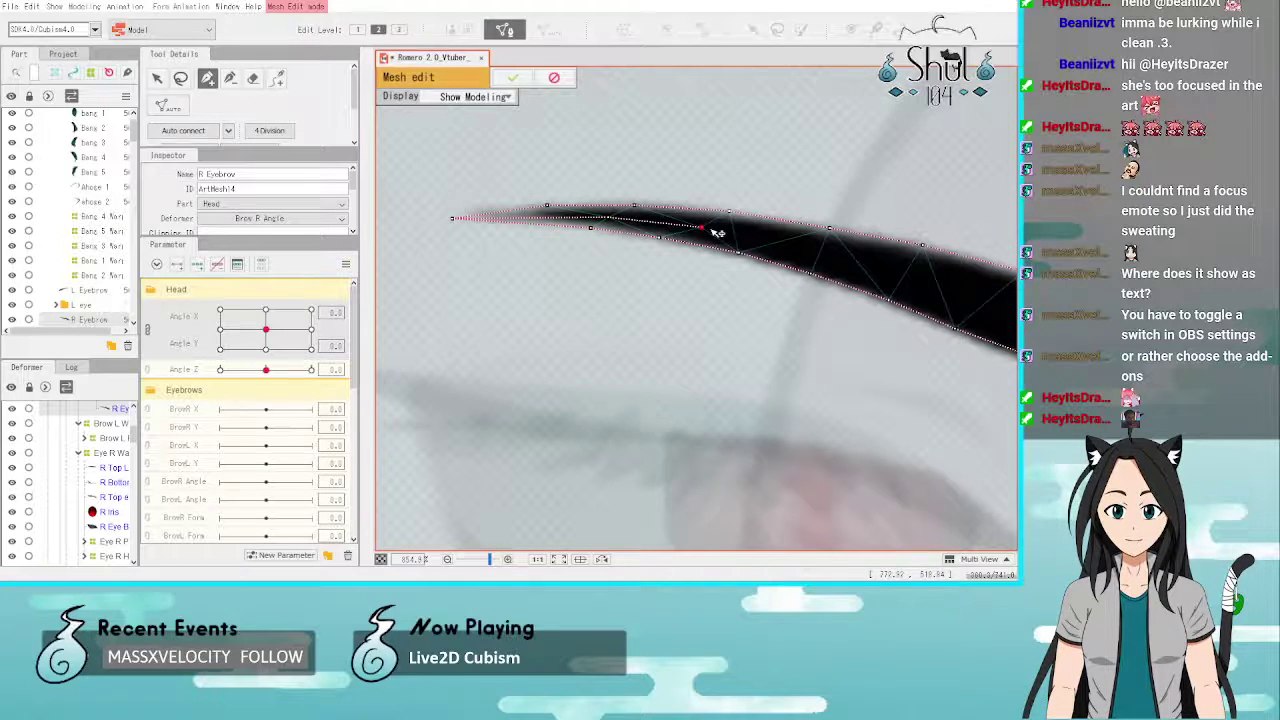
pyautogui.click(796, 246)
pyautogui.click(885, 266)
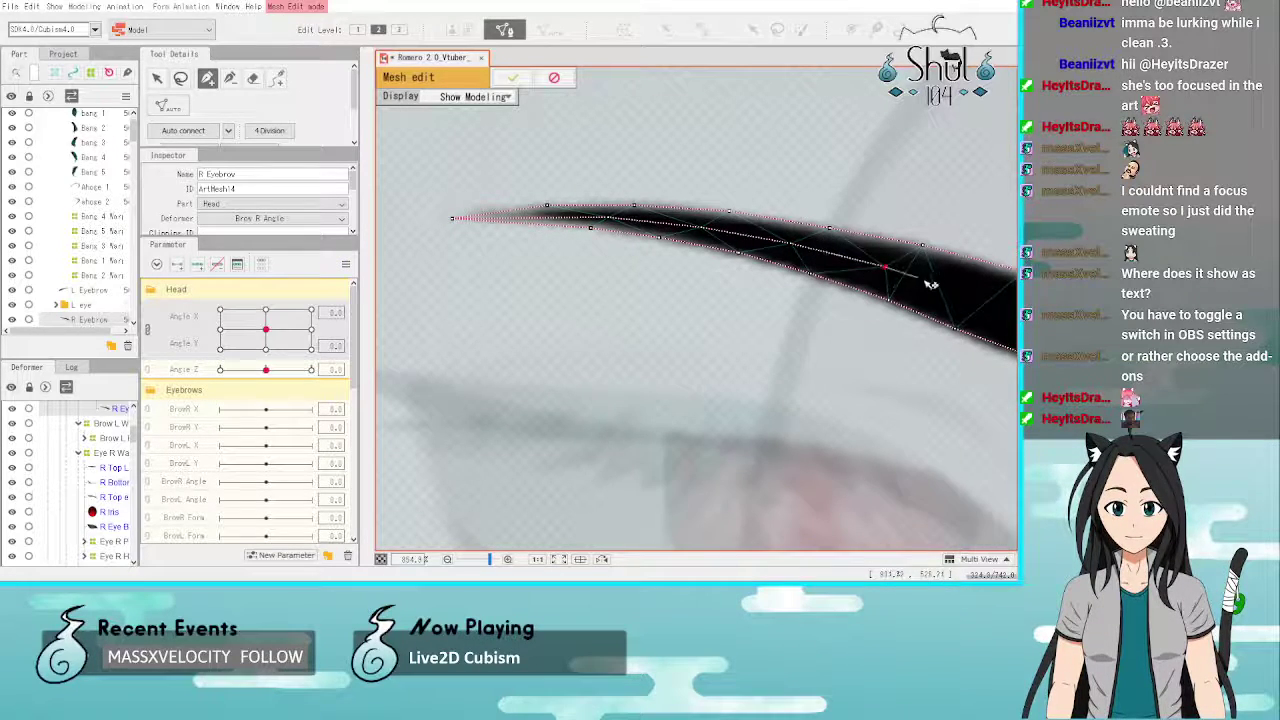
pyautogui.click(979, 298)
pyautogui.scroll(-3, 663, 180)
pyautogui.scroll(3, 839, 226)
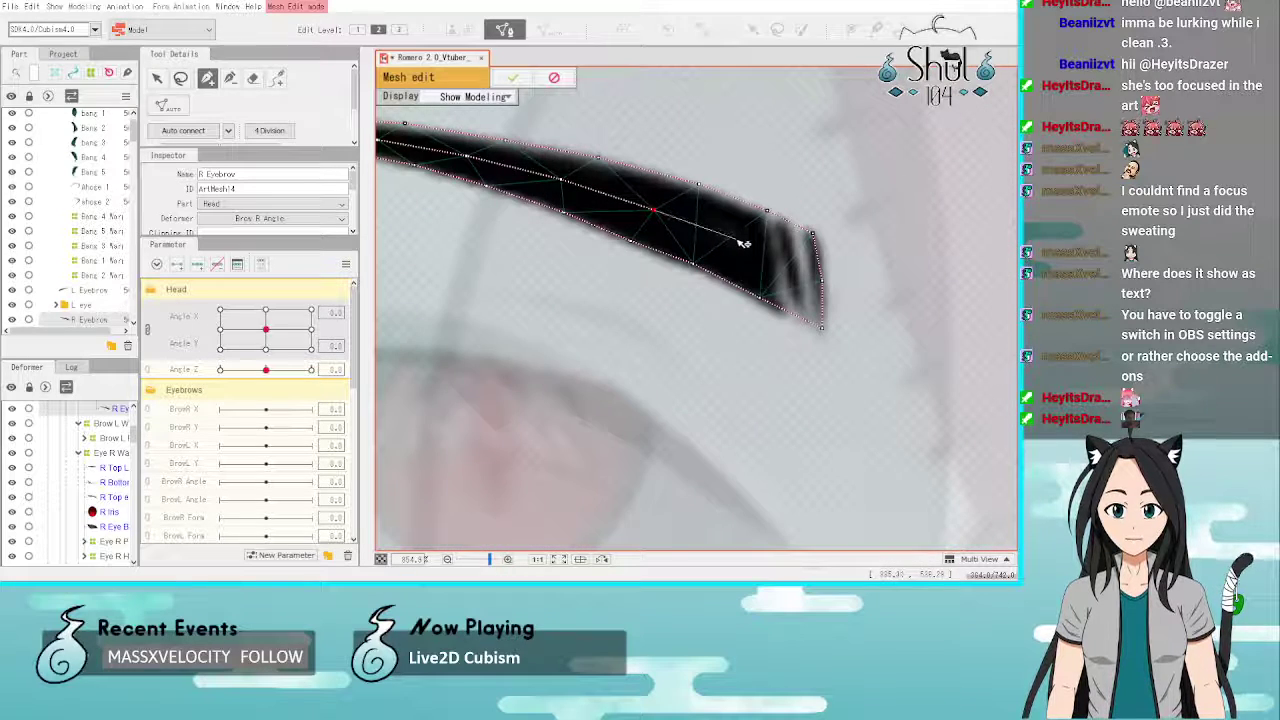
pyautogui.click(739, 240)
pyautogui.click(822, 281)
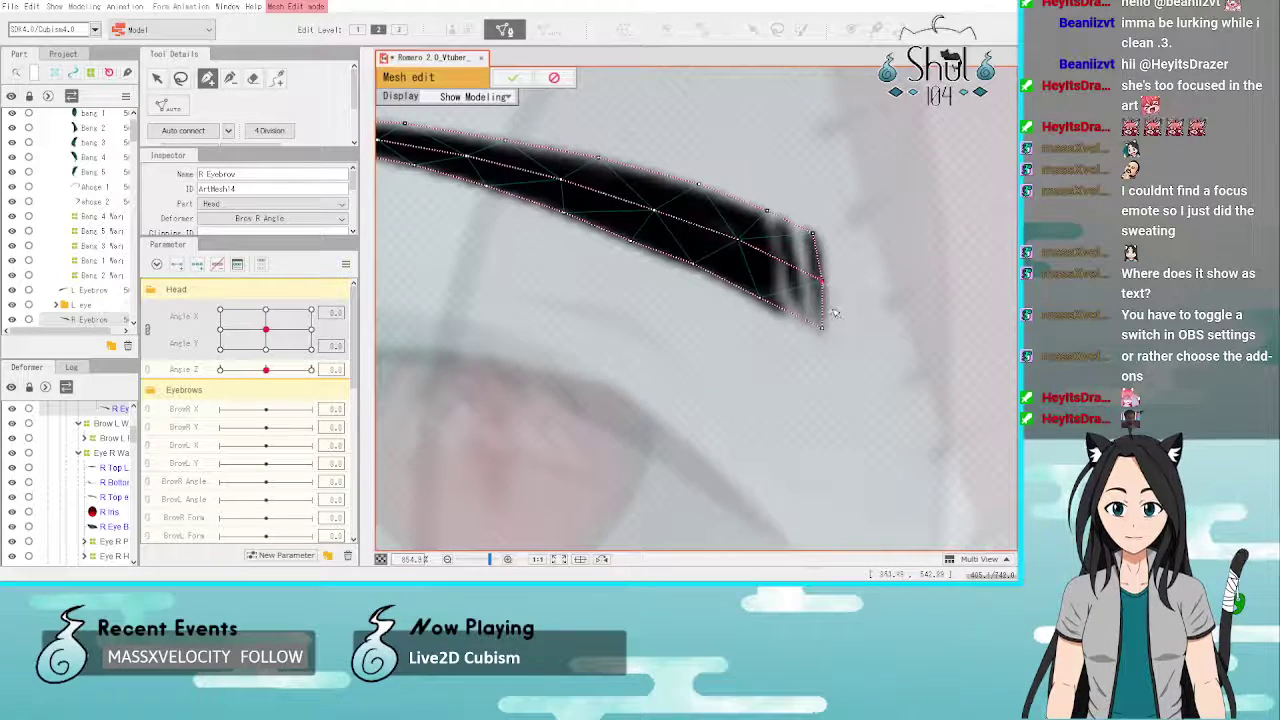
# Step: Place a wider outer line of mesh points below the R Eyebrow, from its thick inner end toward its thin outer tip
pyautogui.click(848, 308)
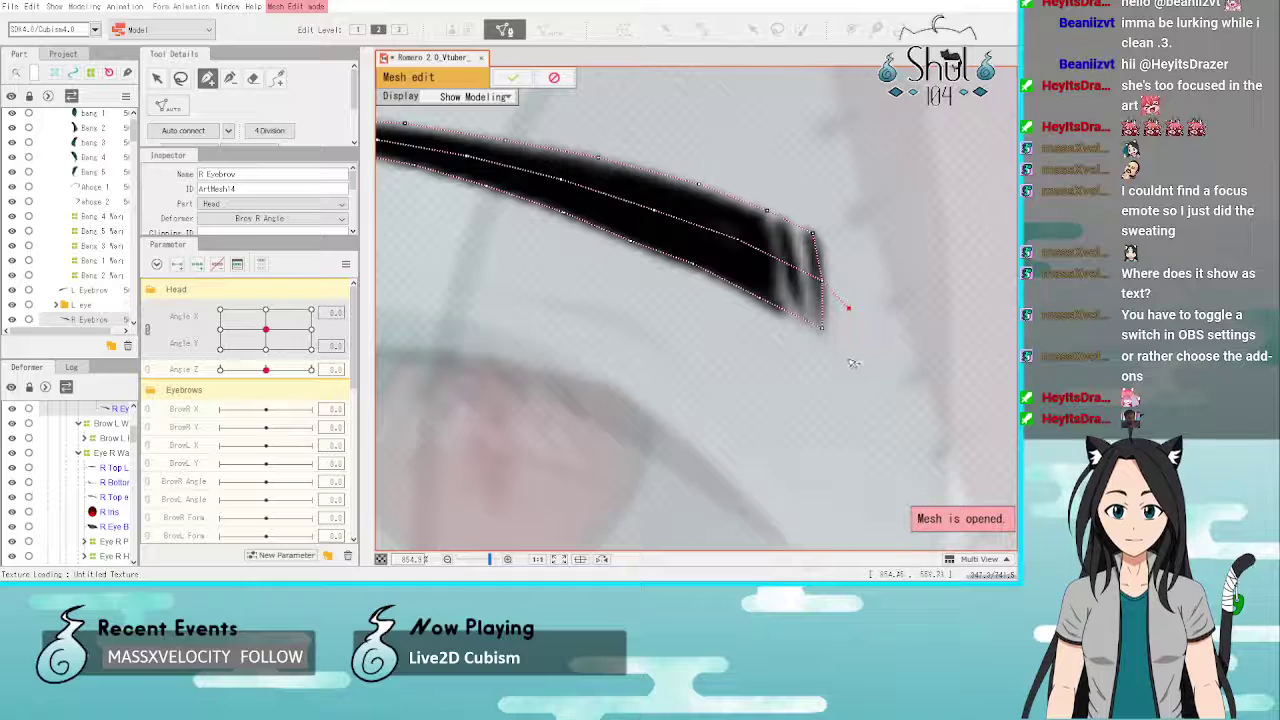
pyautogui.click(846, 363)
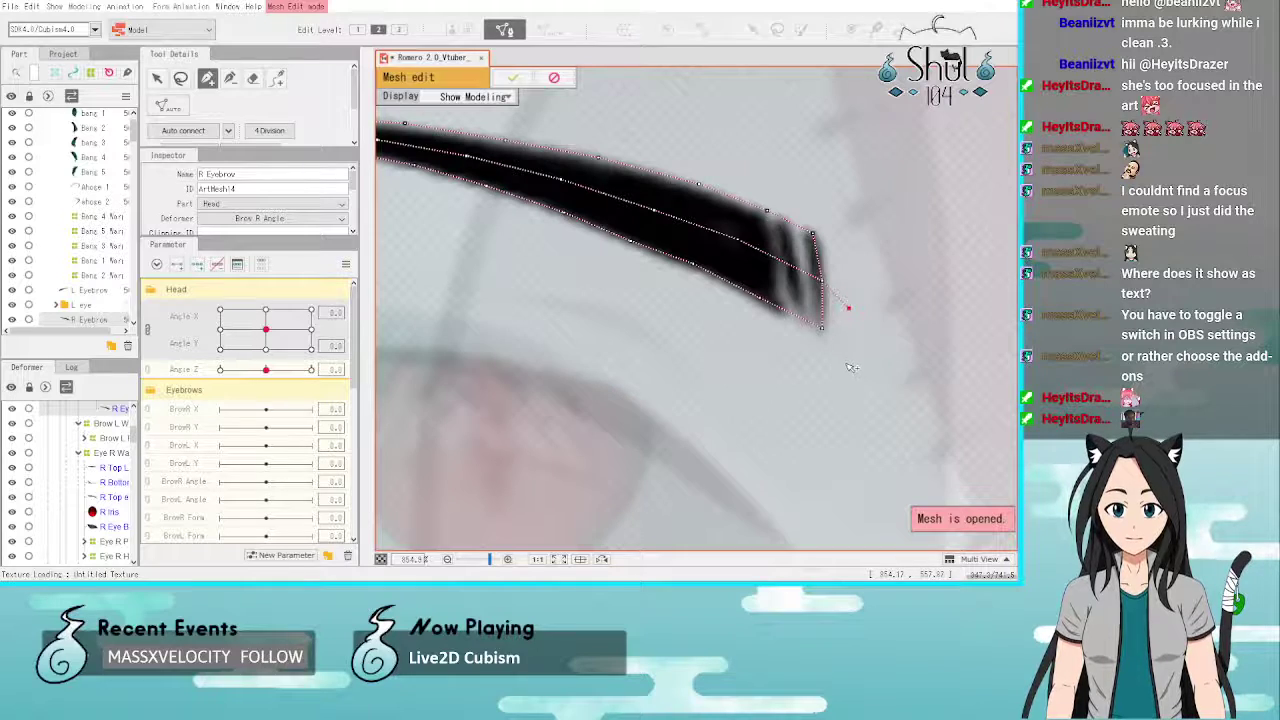
pyautogui.click(787, 341)
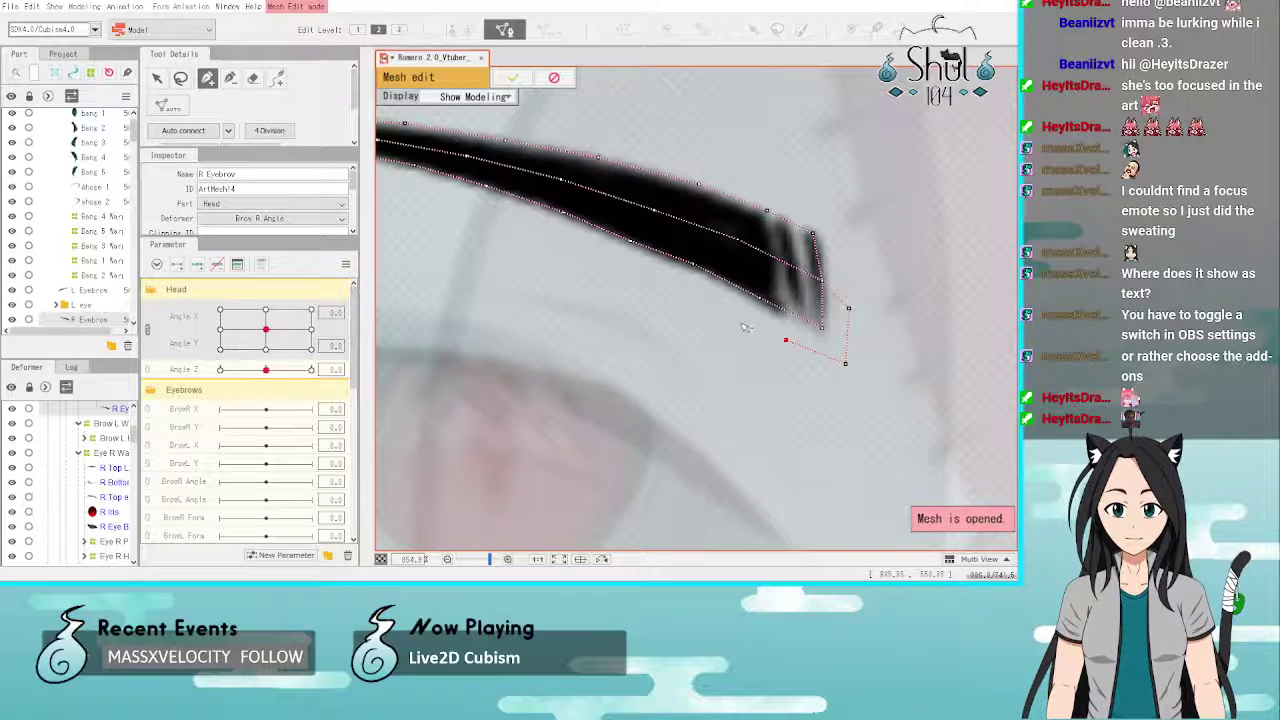
pyautogui.click(585, 252)
pyautogui.click(517, 222)
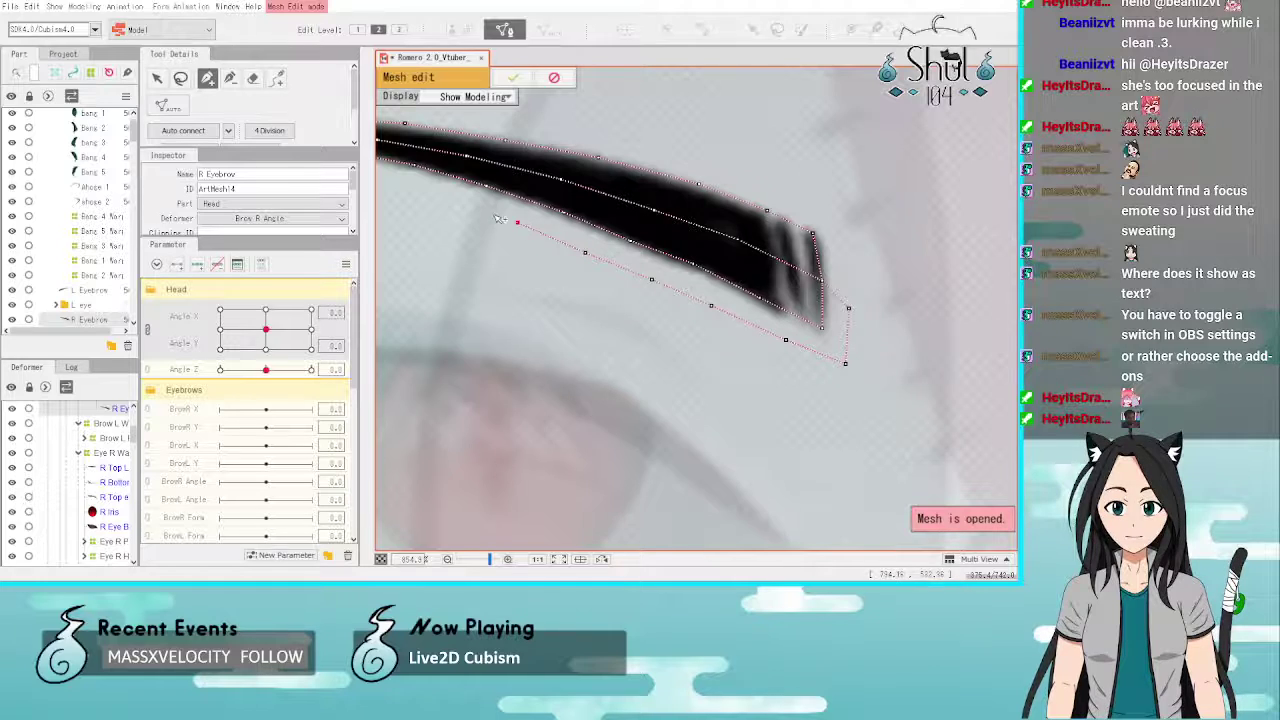
pyautogui.click(438, 196)
pyautogui.scroll(-3, 797, 277)
pyautogui.scroll(3, 600, 228)
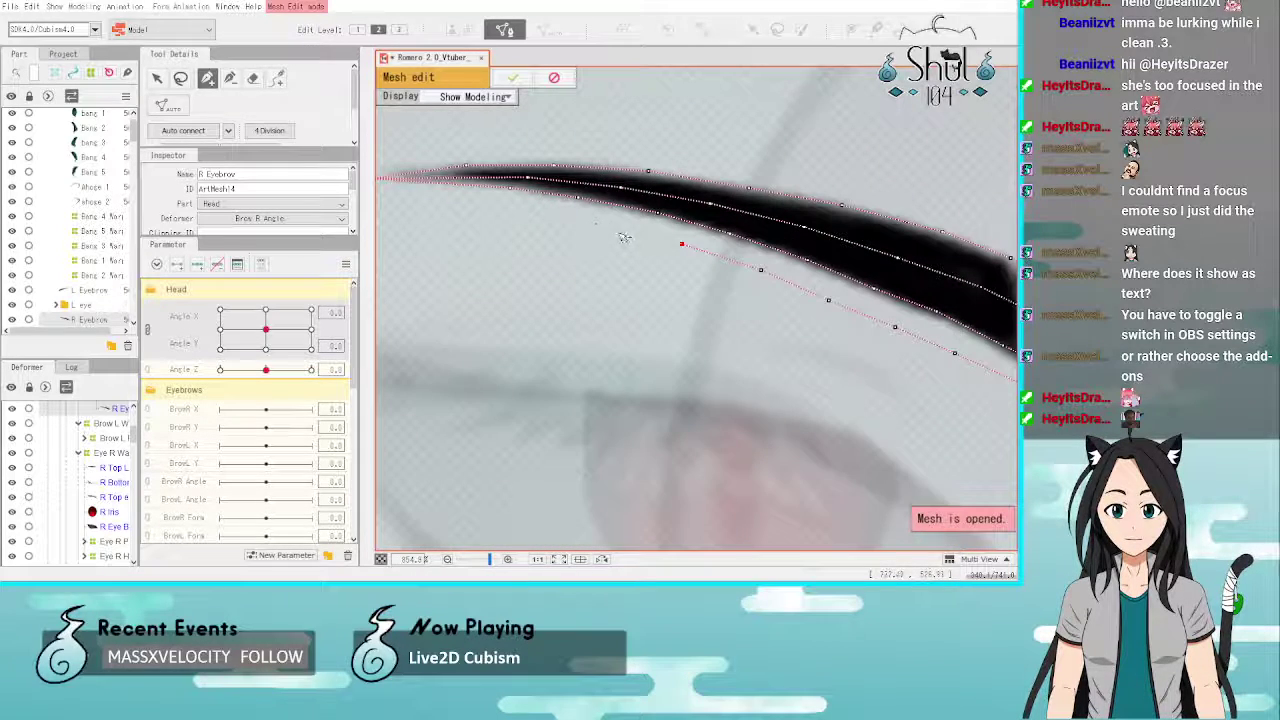
pyautogui.click(615, 228)
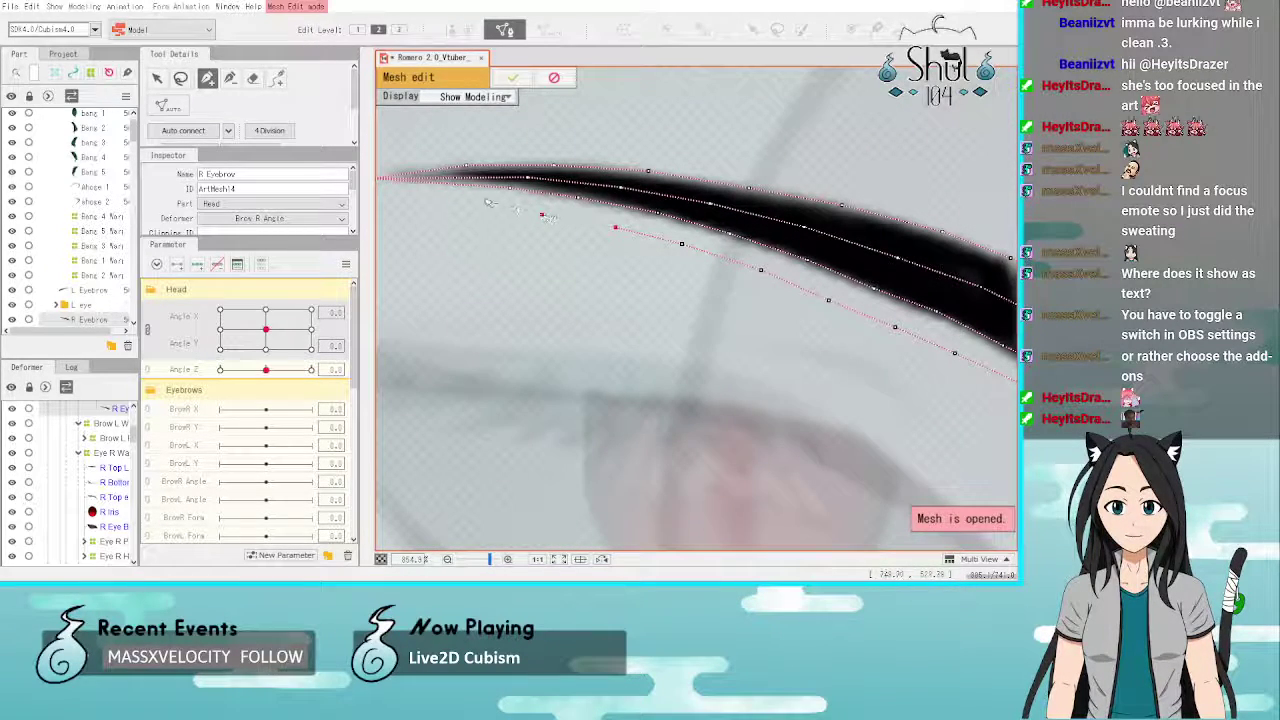
pyautogui.scroll(-3, 610, 238)
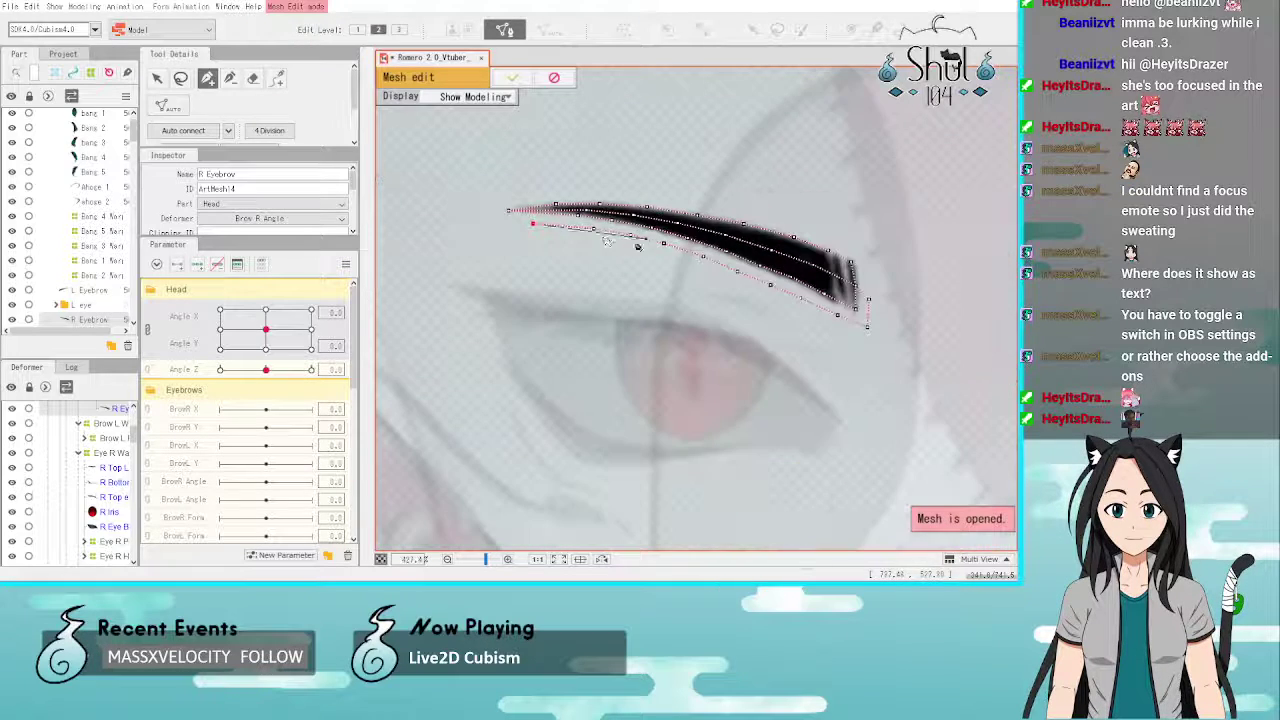
pyautogui.scroll(1, 470, 212)
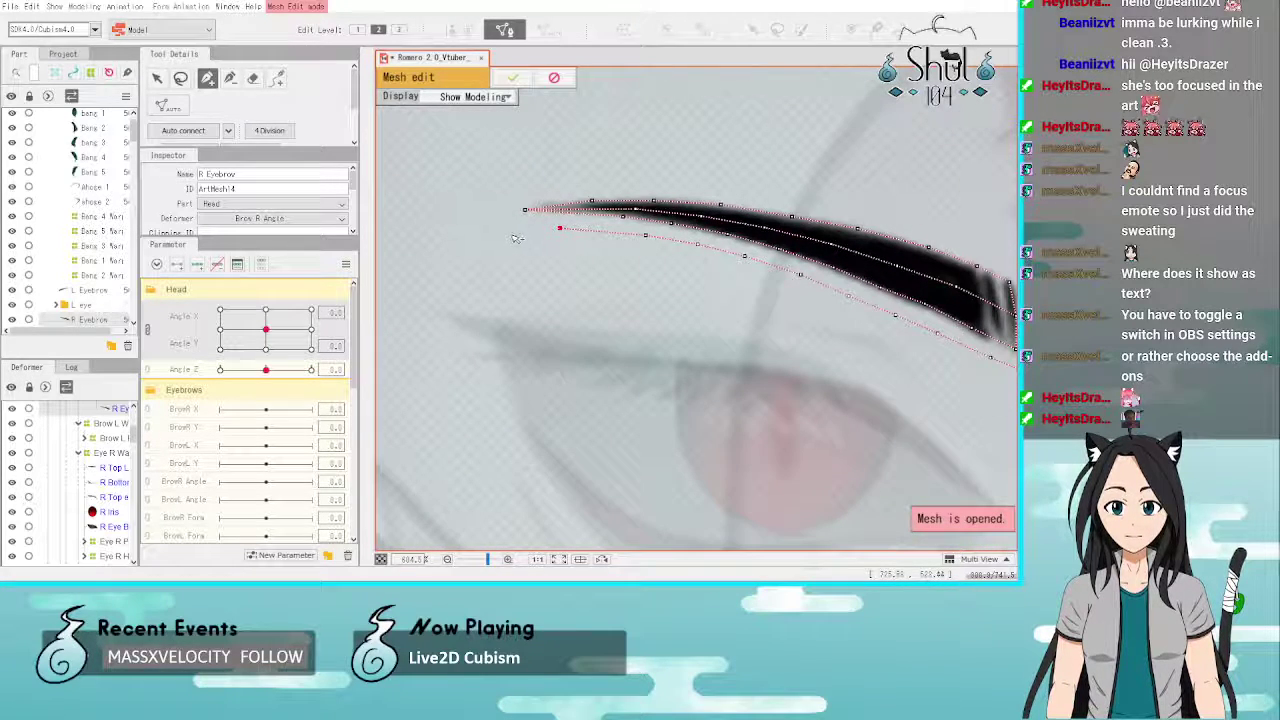
# Step: Continue the outer mesh line around the R Eyebrow's outer tip and above its upper edge, closing it at the inner end
pyautogui.click(511, 184)
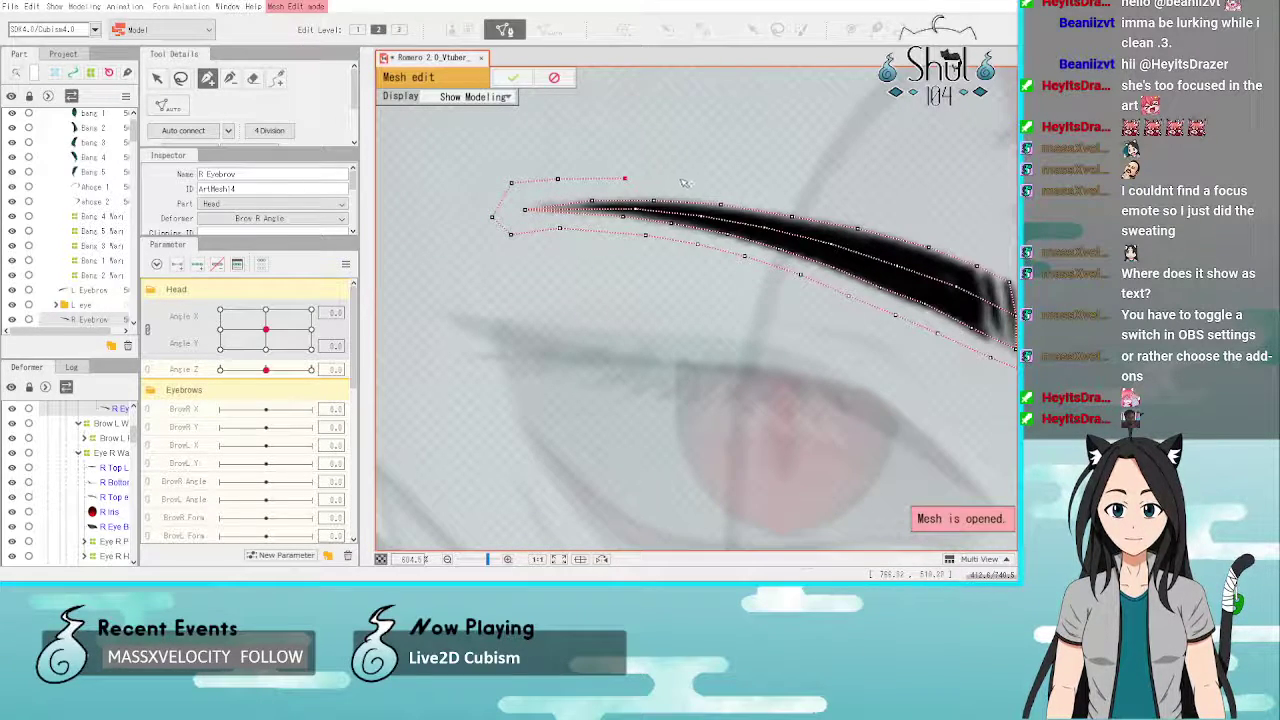
pyautogui.click(691, 180)
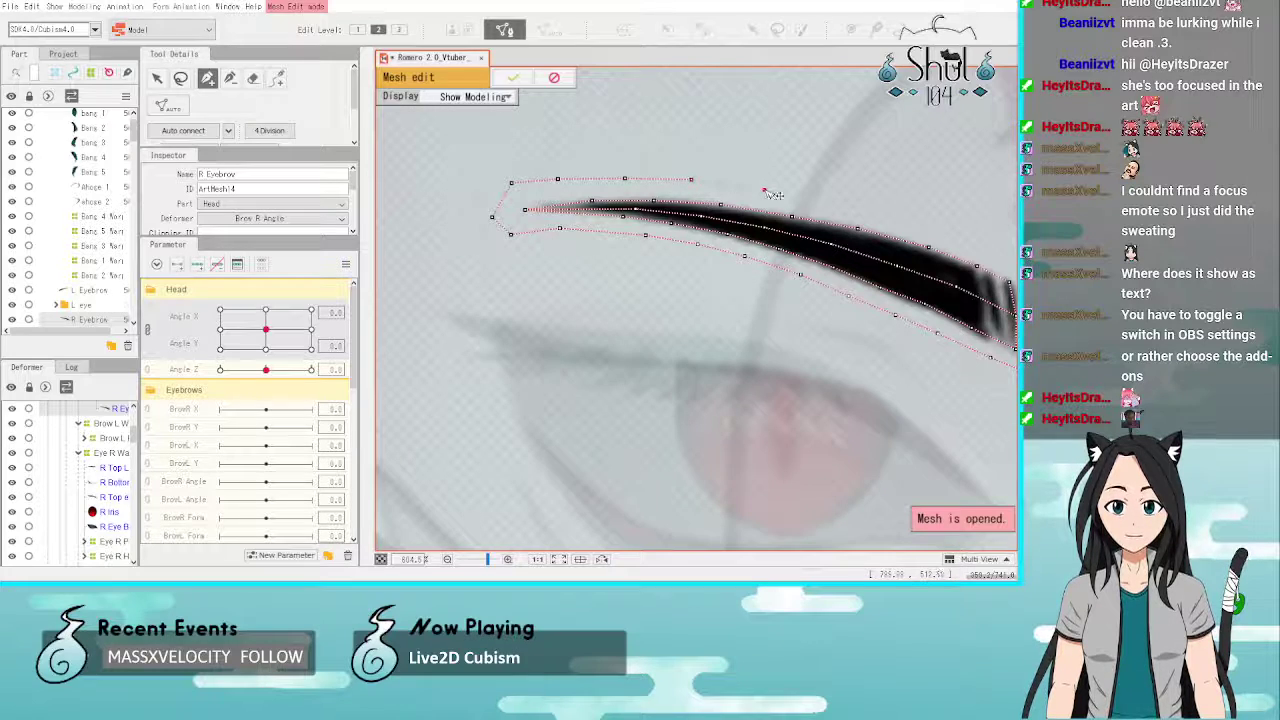
pyautogui.click(840, 204)
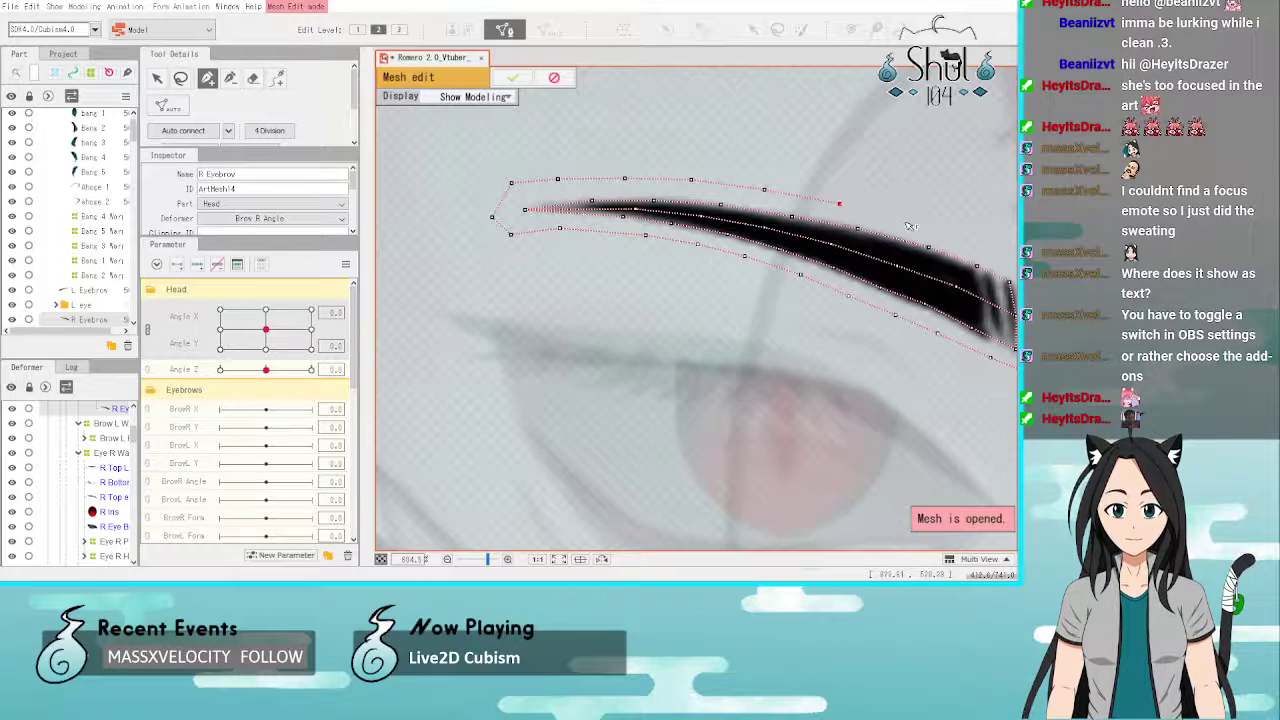
pyautogui.click(904, 222)
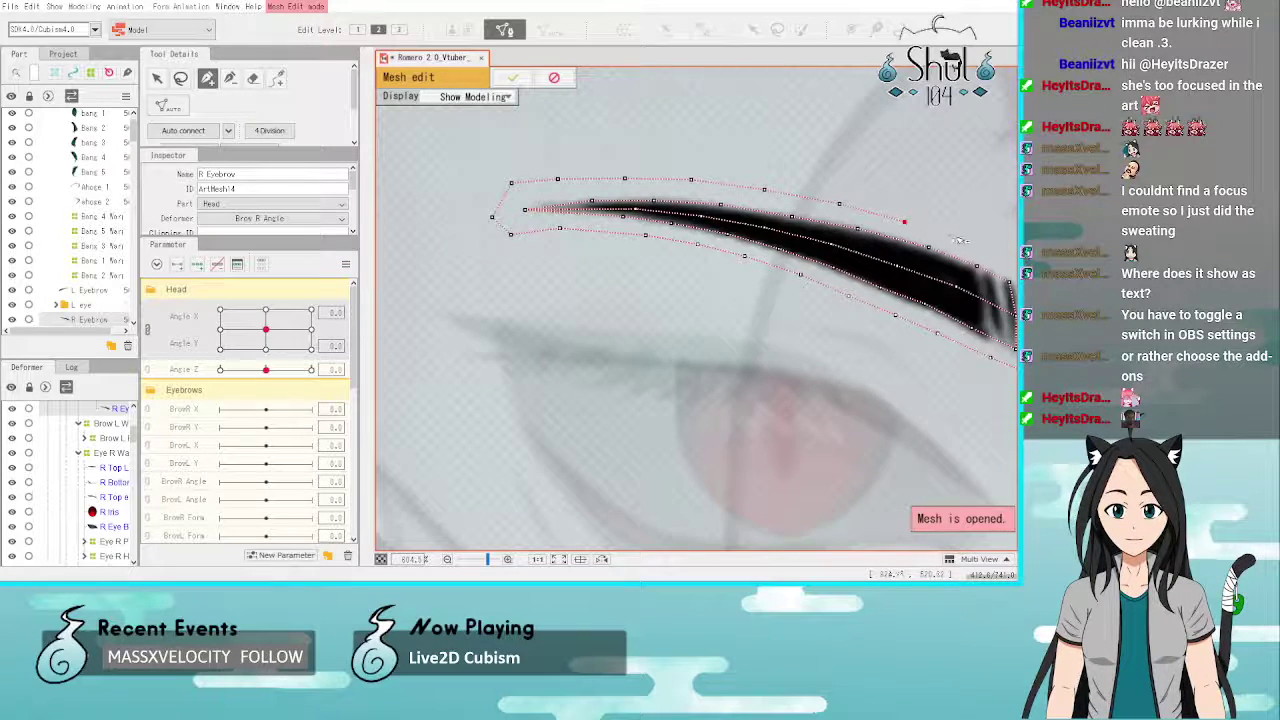
pyautogui.click(1003, 258)
pyautogui.scroll(-3, 815, 203)
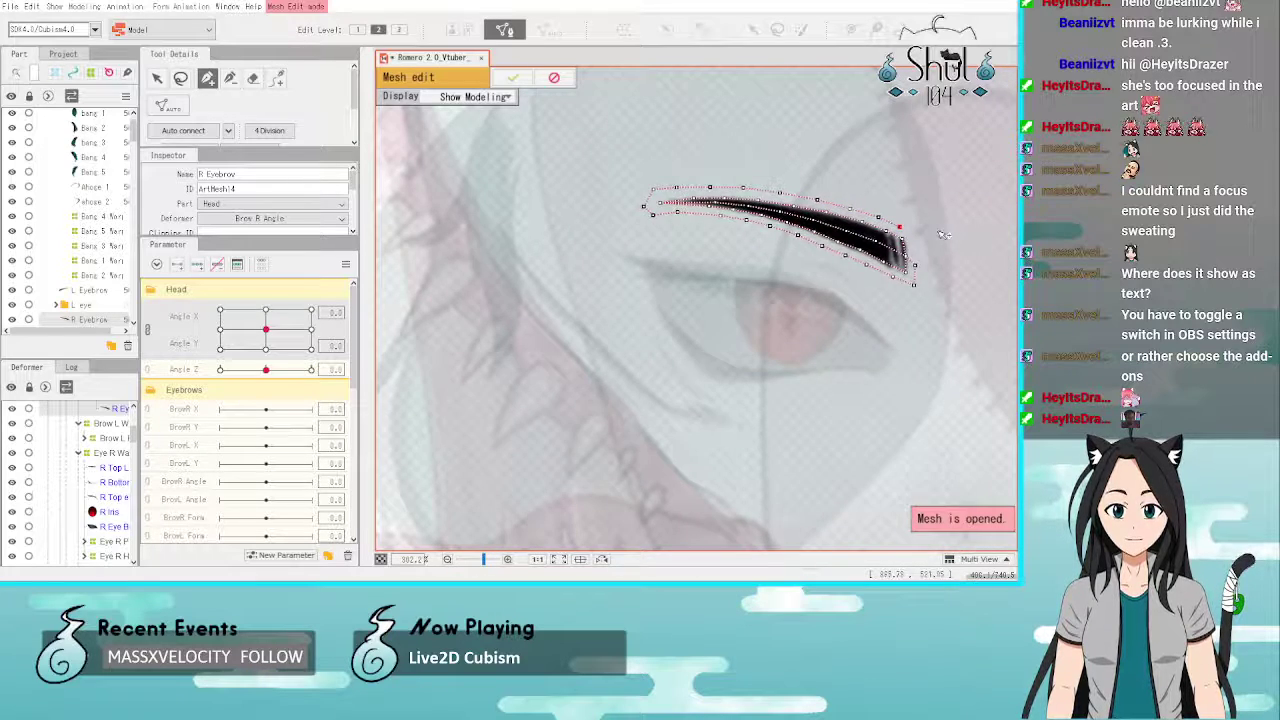
pyautogui.scroll(3, 940, 231)
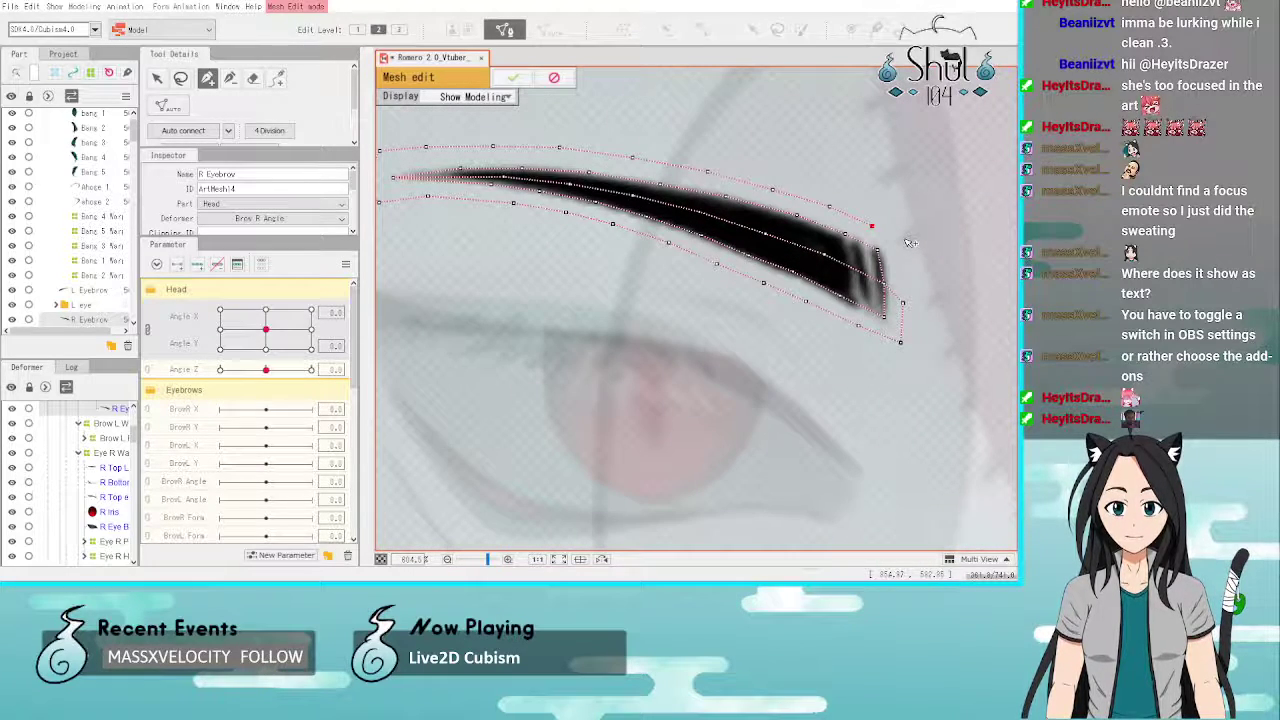
pyautogui.click(903, 238)
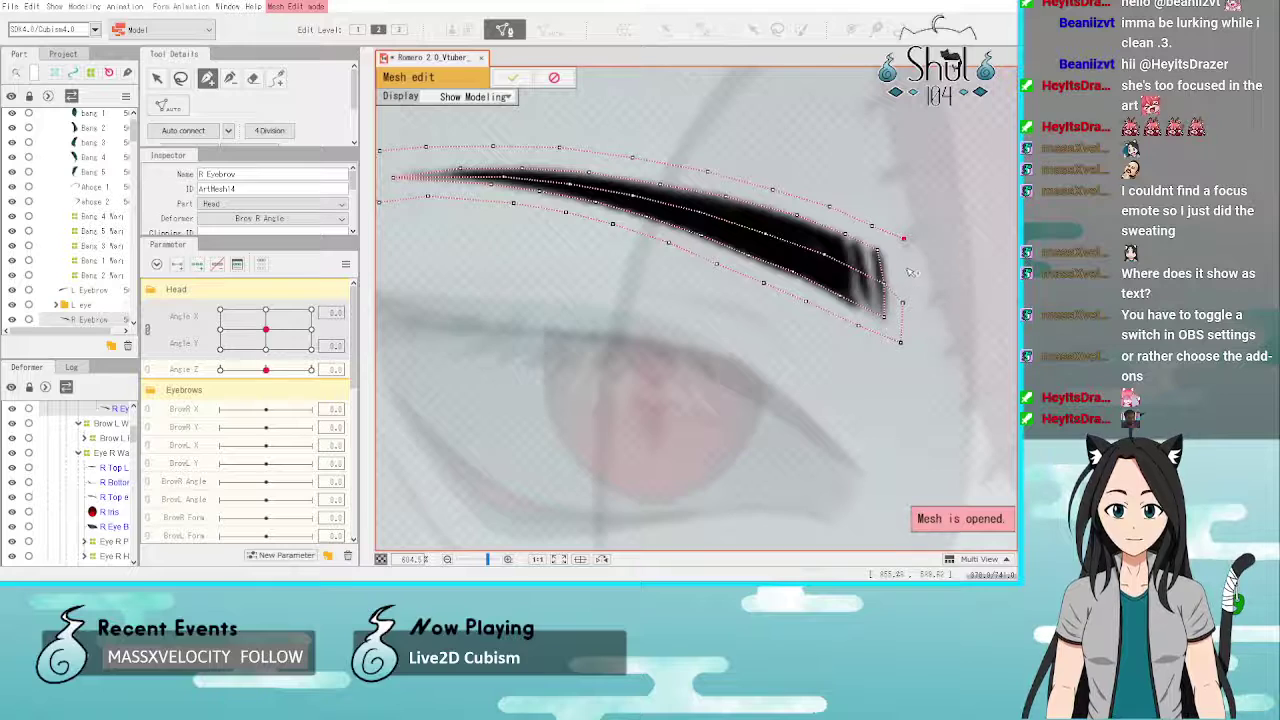
pyautogui.click(907, 267)
pyautogui.click(902, 302)
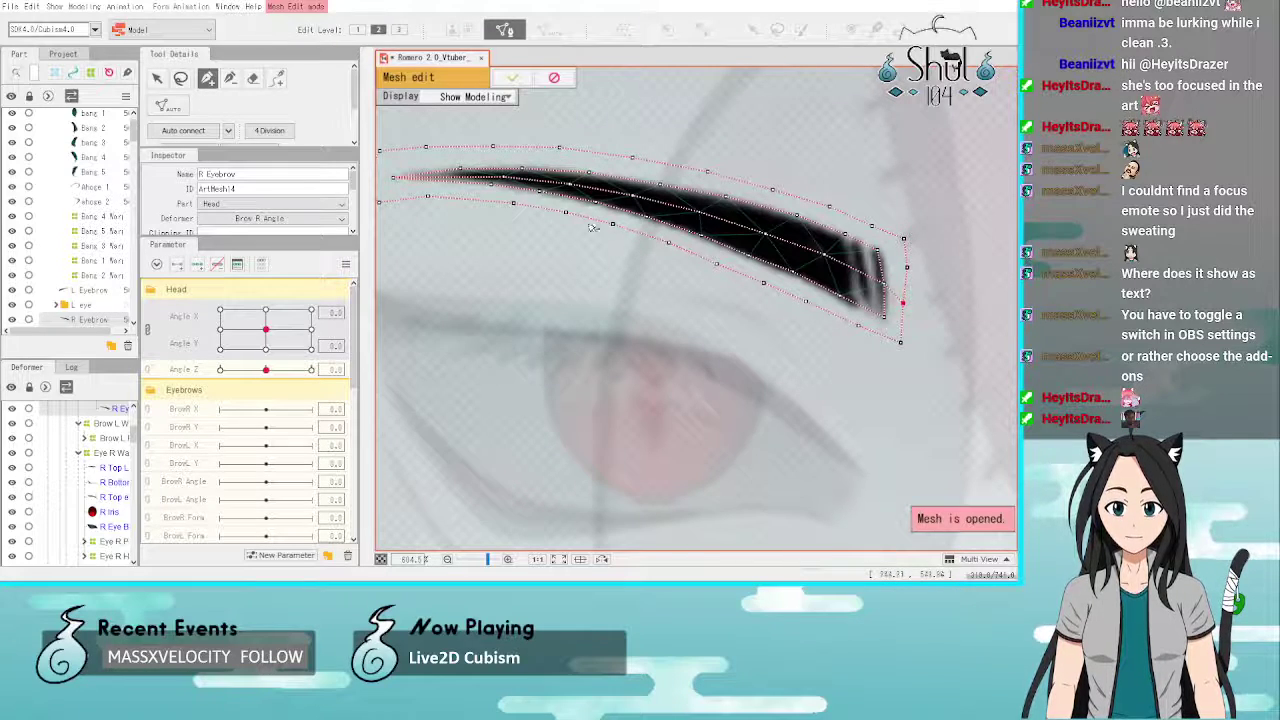
# Step: Auto-connect the R Eyebrow's mesh points into triangles and apply the mesh edit
pyautogui.click(183, 130)
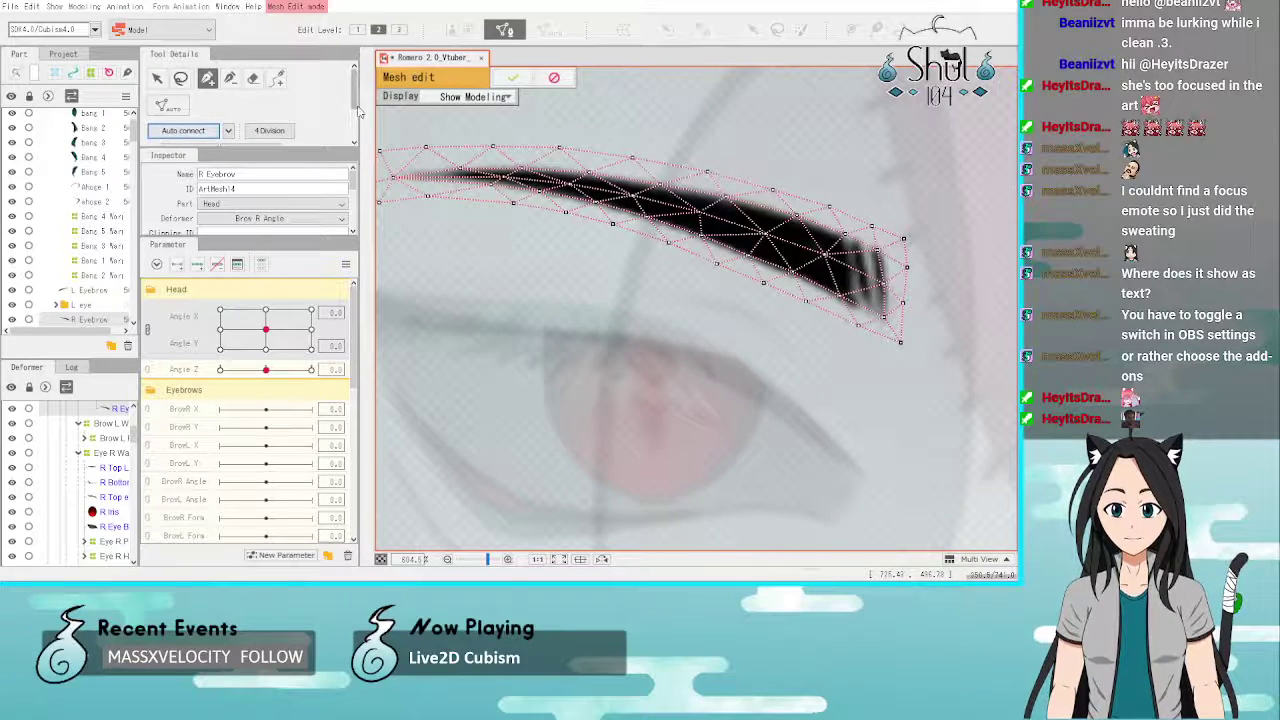
pyautogui.click(512, 77)
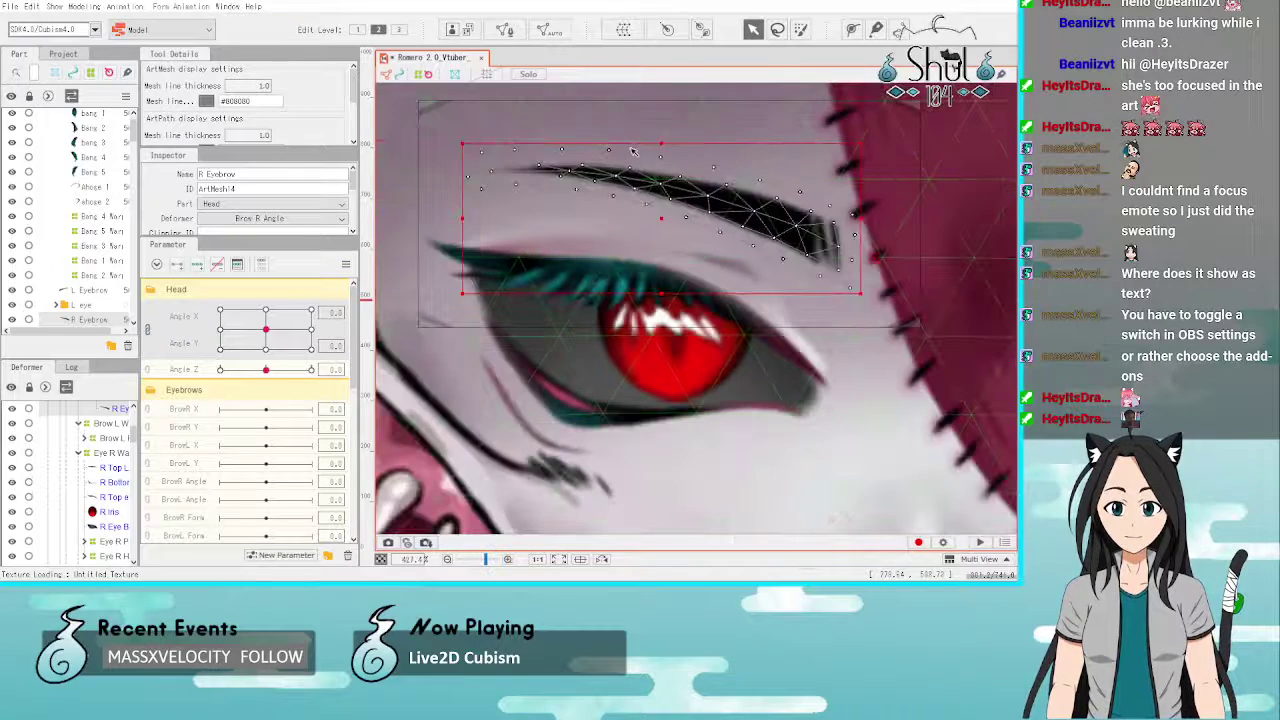
# Step: Open the L Eyebrow for mesh editing and erase its existing mesh
pyautogui.scroll(-5, 632, 150)
pyautogui.click(719, 186)
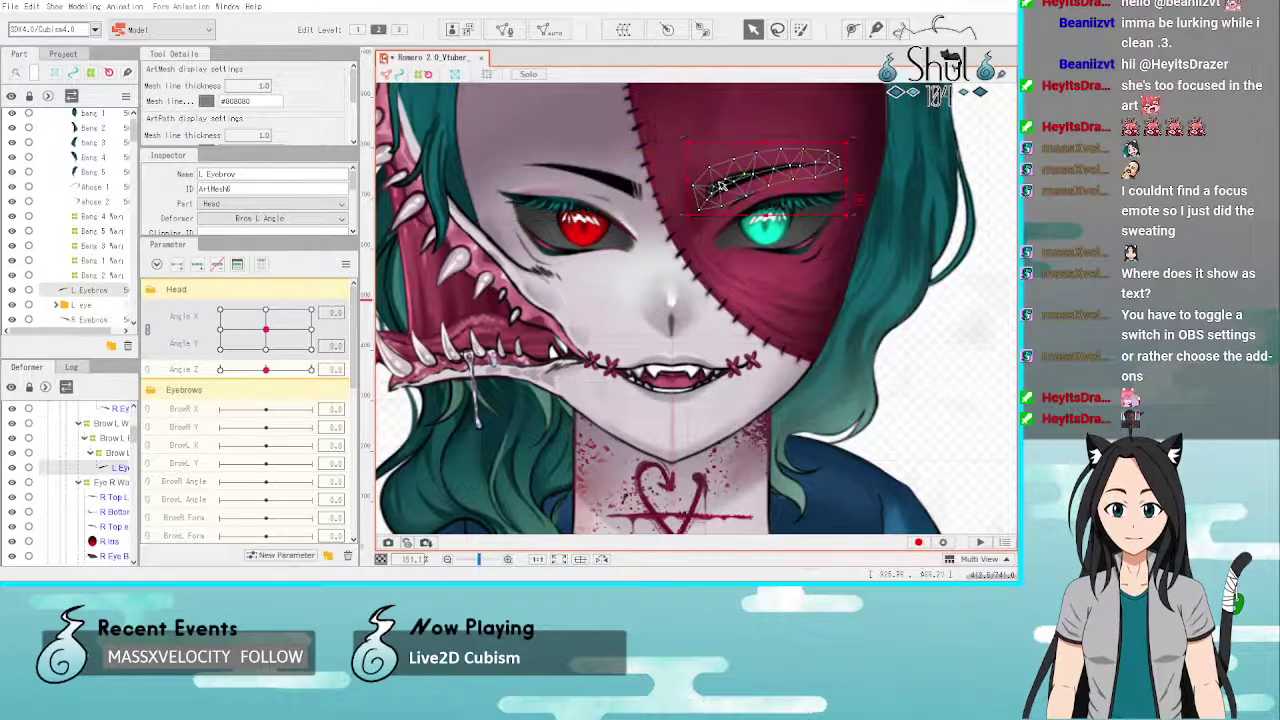
pyautogui.click(504, 29)
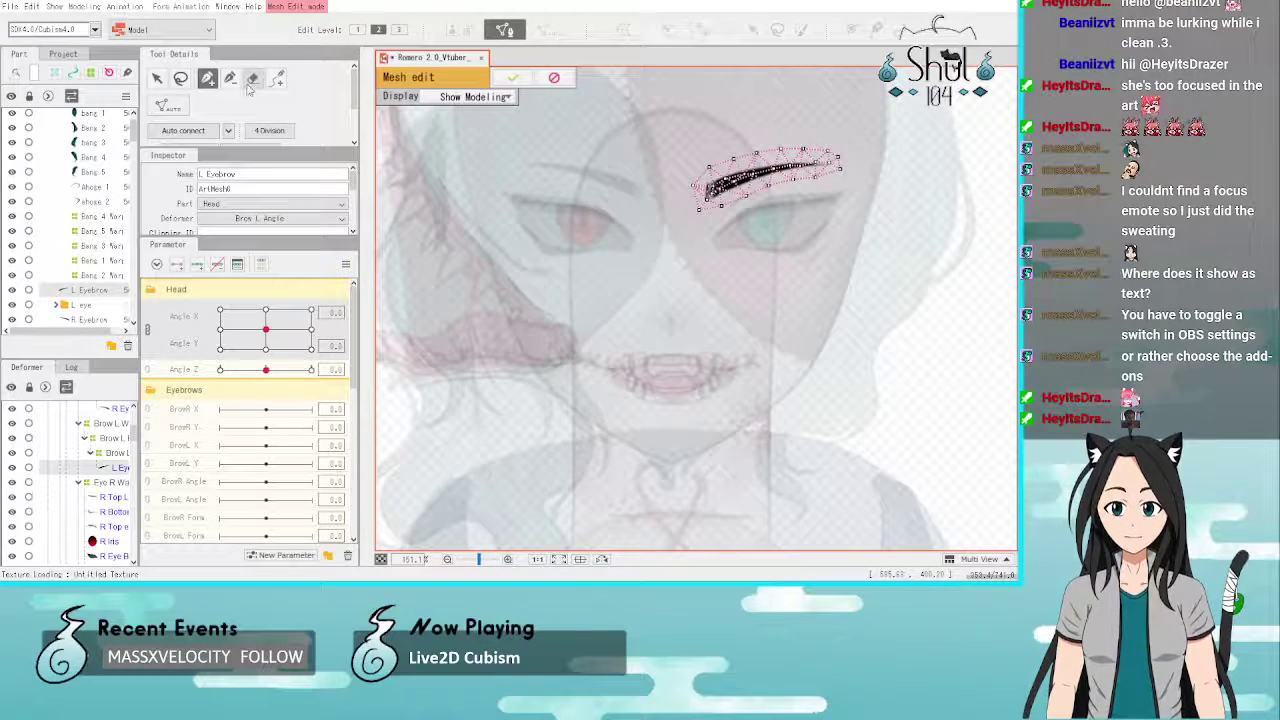
pyautogui.click(253, 78)
pyautogui.moveTo(609, 143); pyautogui.dragTo(857, 157)
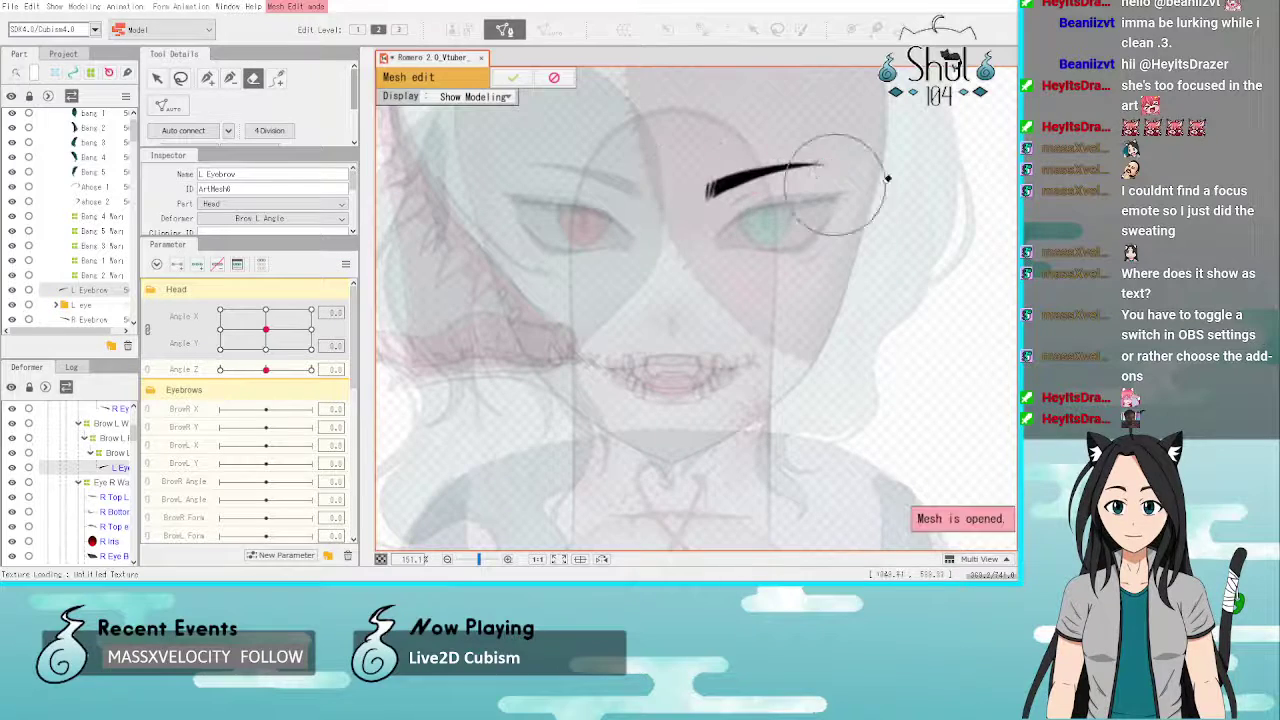
# Step: Place mesh points tightly along the L Eyebrow's upper edge, from the thin outer tip and down around the thick inner end
pyautogui.click(207, 78)
pyautogui.scroll(3, 740, 172)
pyautogui.scroll(-1, 840, 188)
pyautogui.scroll(2, 955, 167)
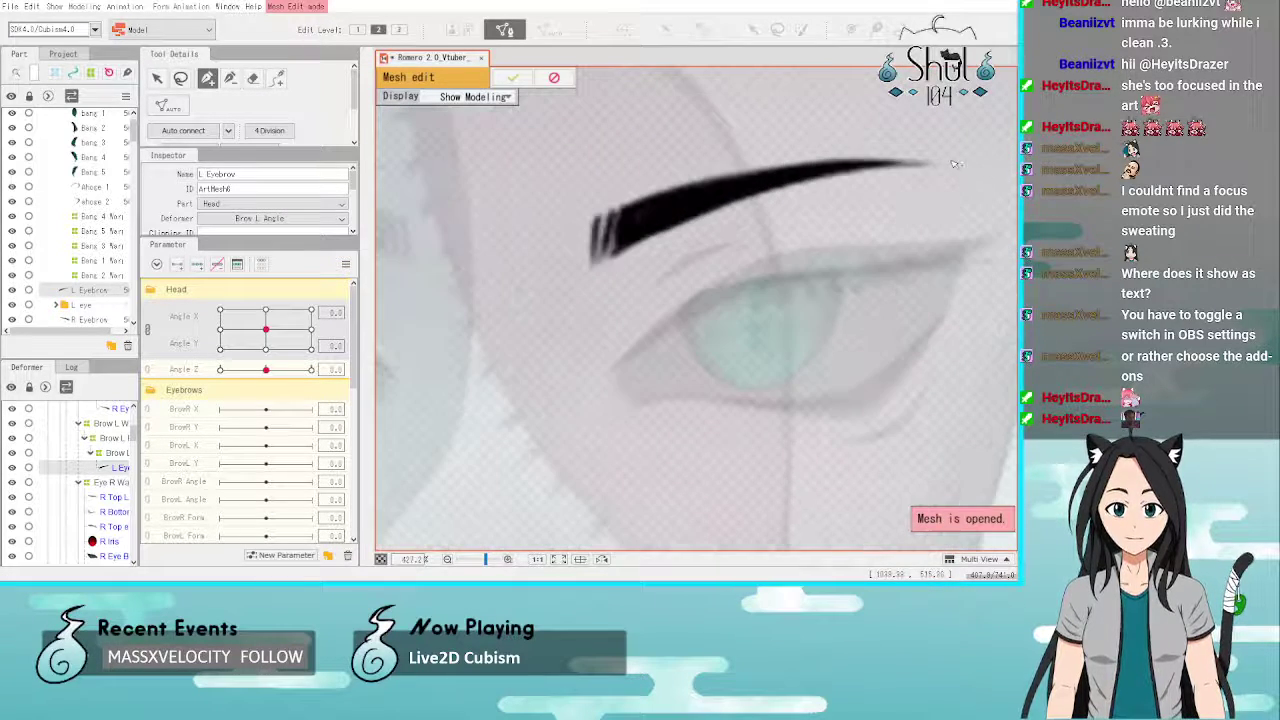
pyautogui.click(927, 163)
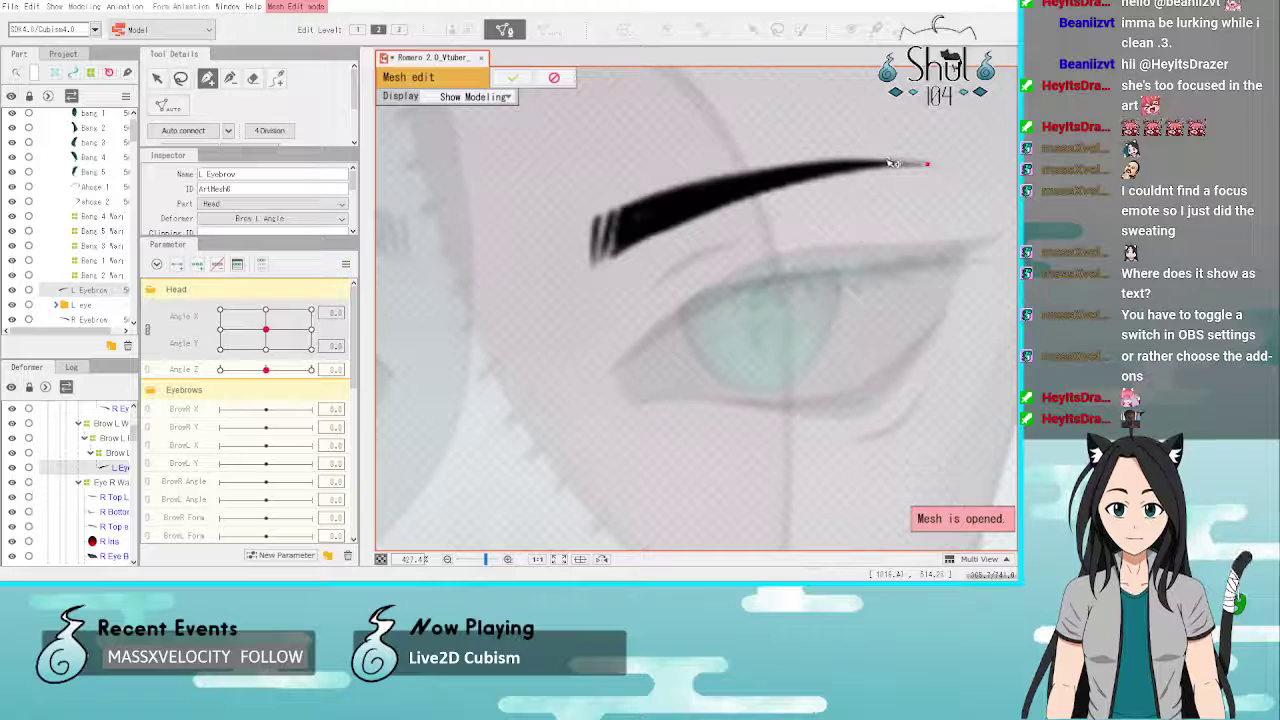
pyautogui.click(885, 160)
pyautogui.click(845, 158)
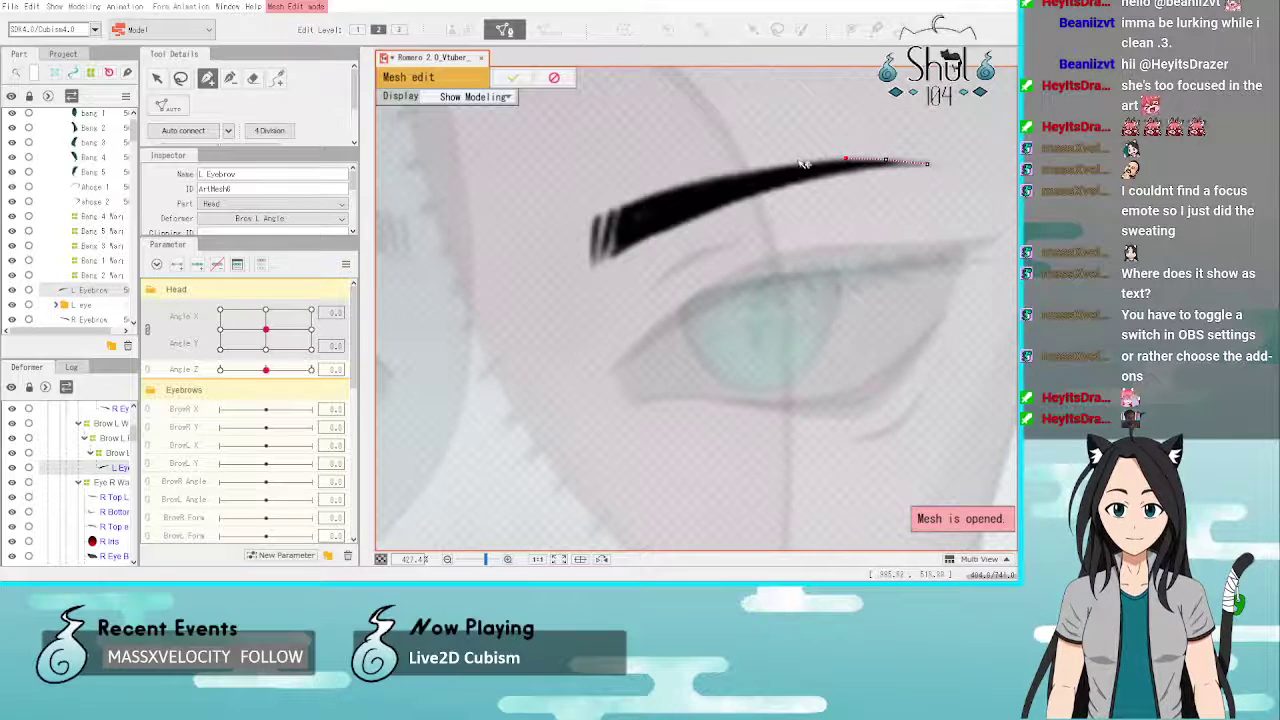
pyautogui.click(798, 162)
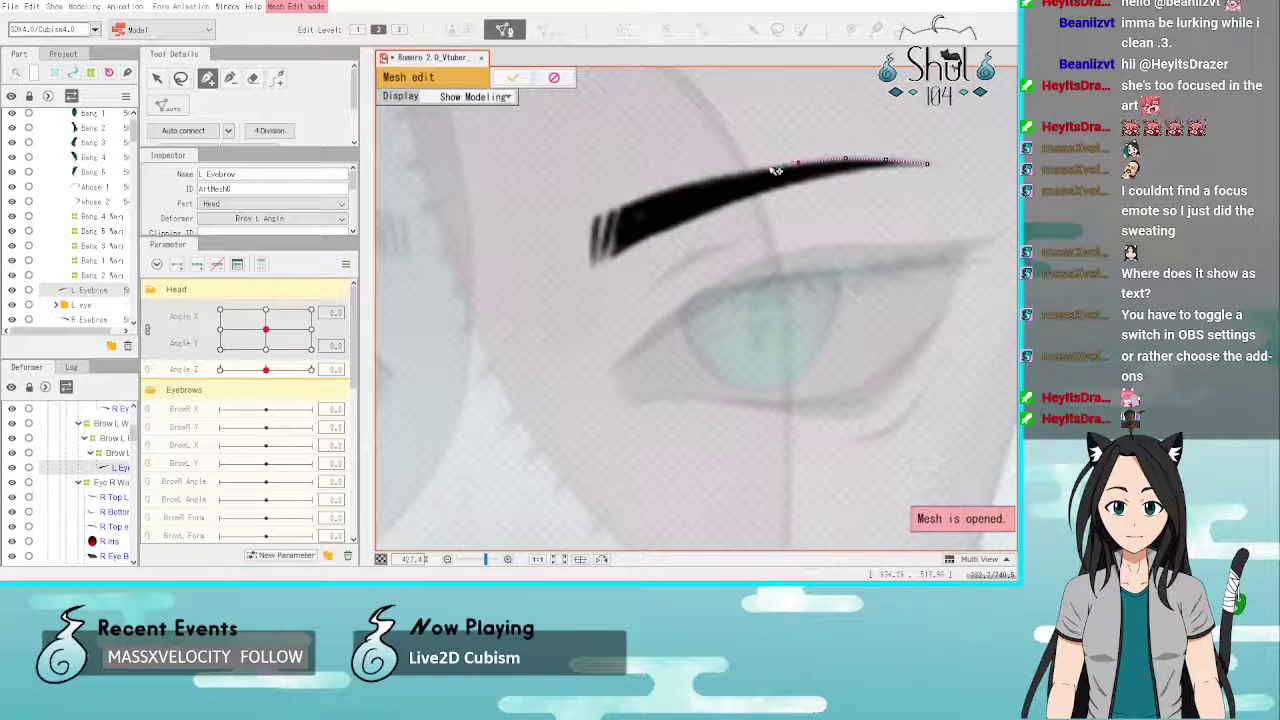
pyautogui.click(712, 177)
pyautogui.click(669, 187)
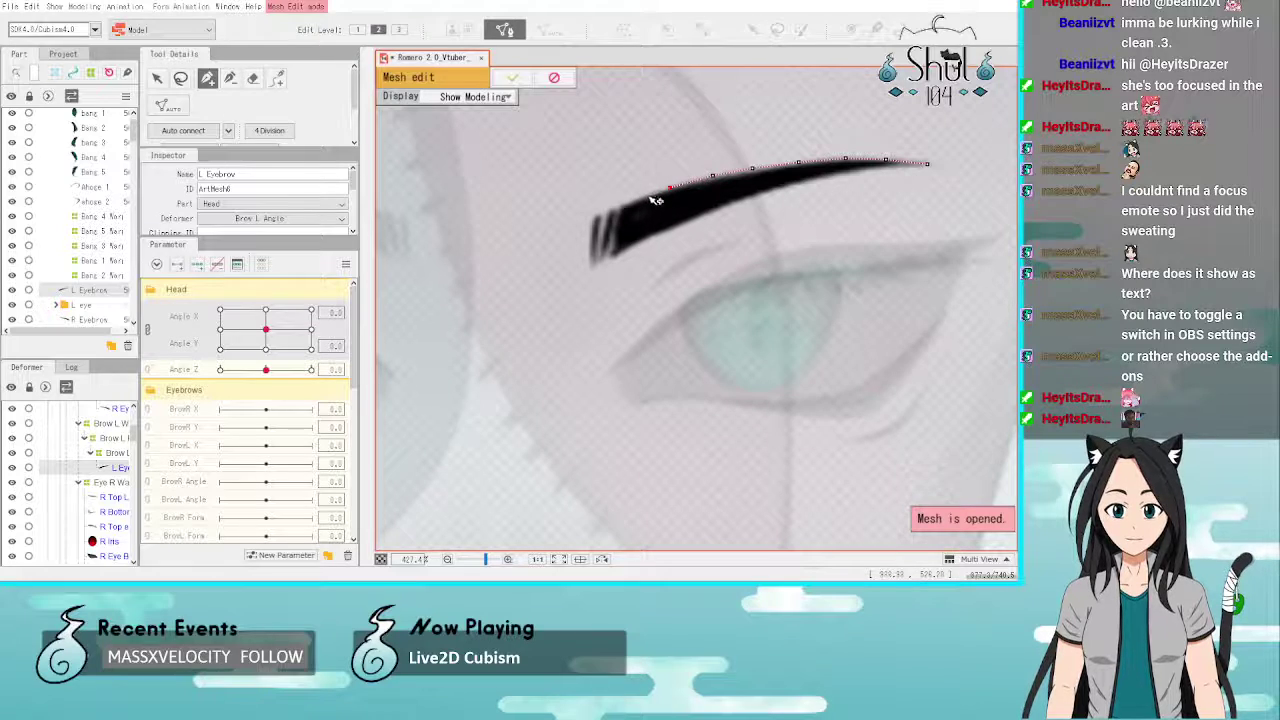
pyautogui.click(631, 202)
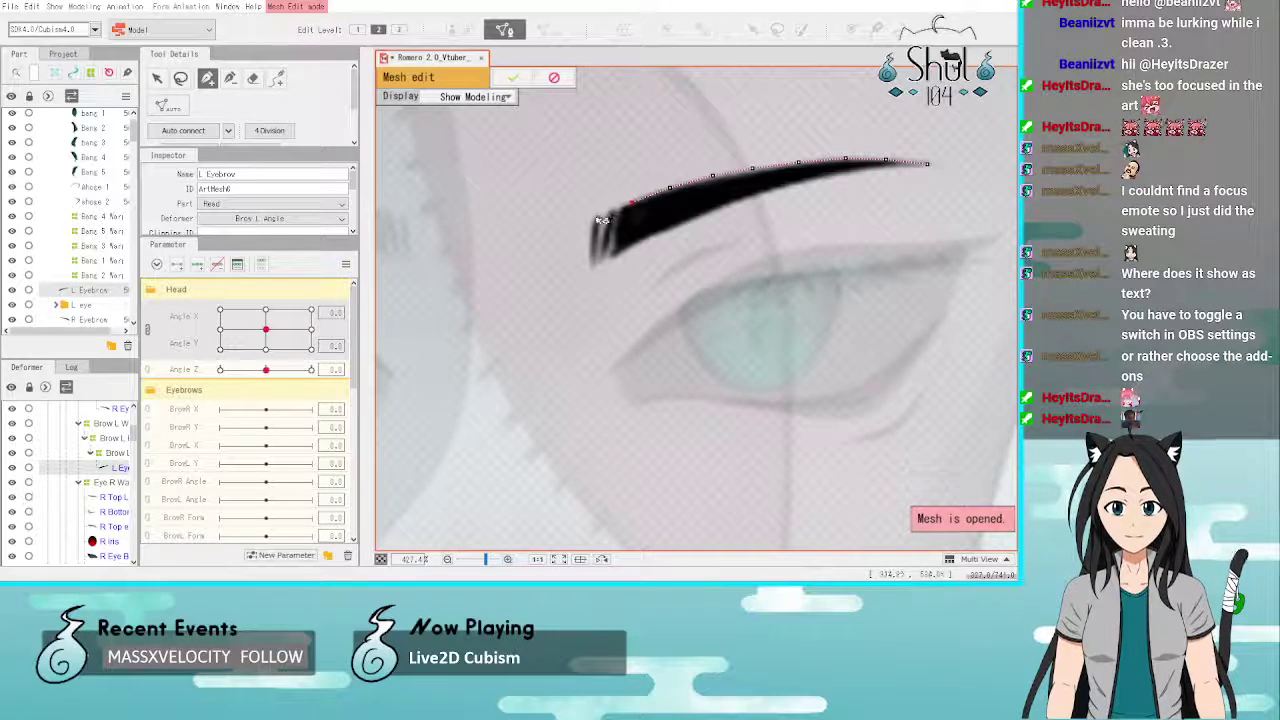
pyautogui.click(594, 217)
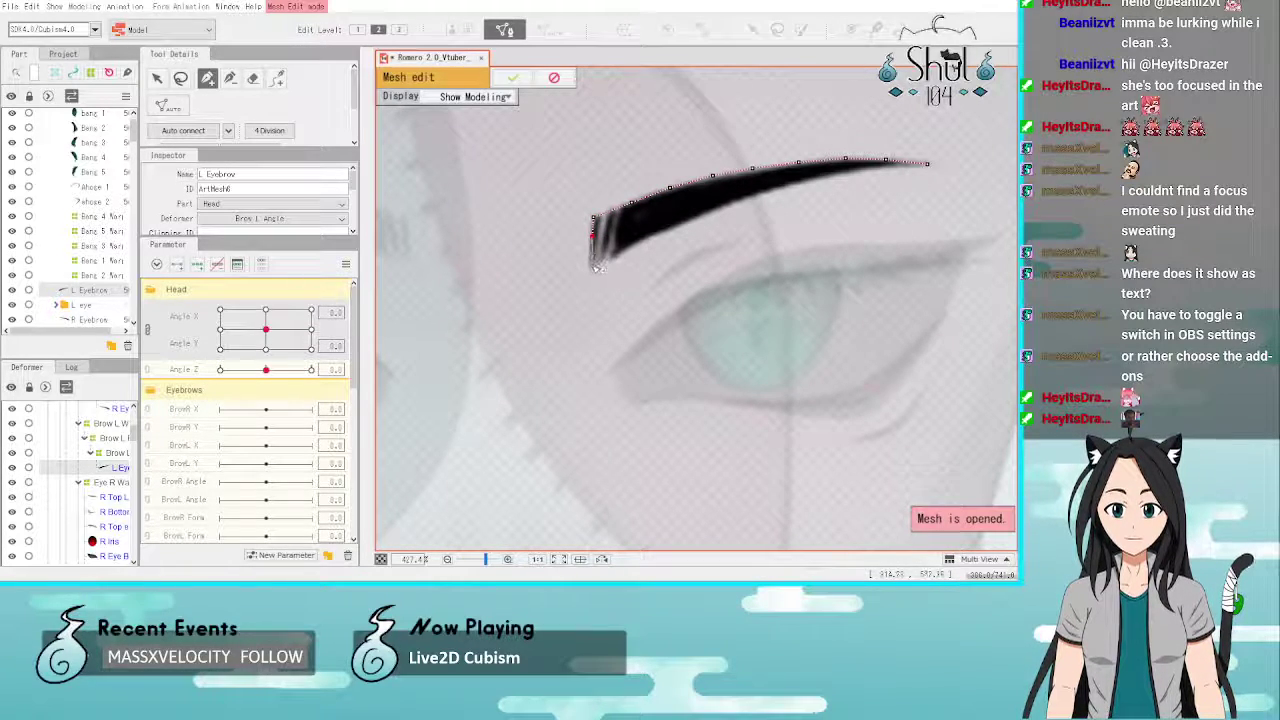
pyautogui.click(593, 264)
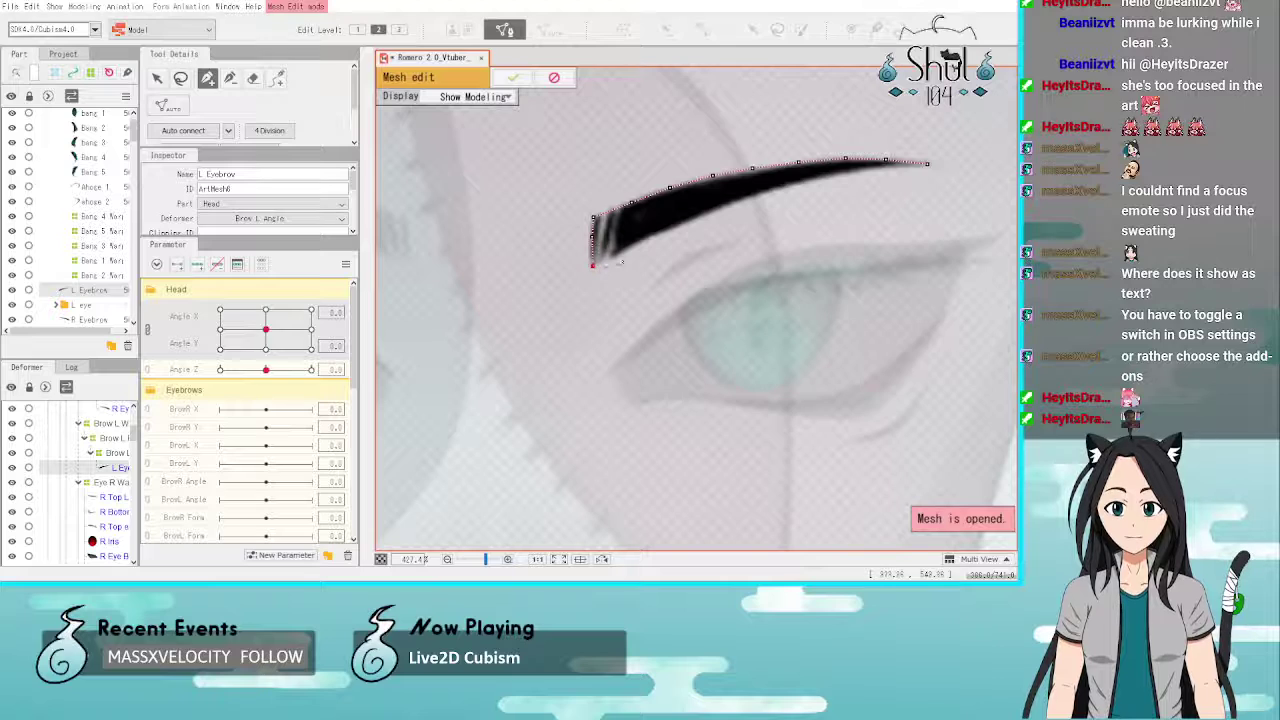
# Step: Continue the mesh points along the L Eyebrow's lower edge and close the outline at the outer tip
pyautogui.click(658, 232)
pyautogui.click(697, 217)
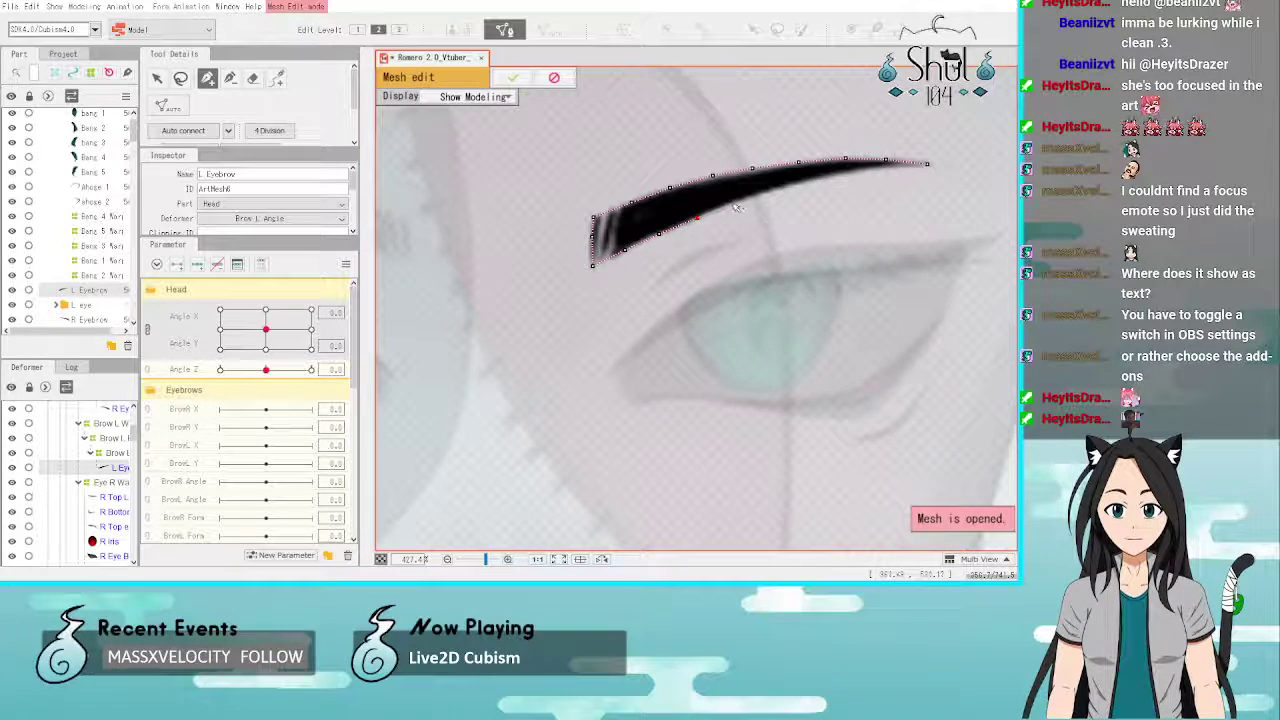
pyautogui.click(731, 203)
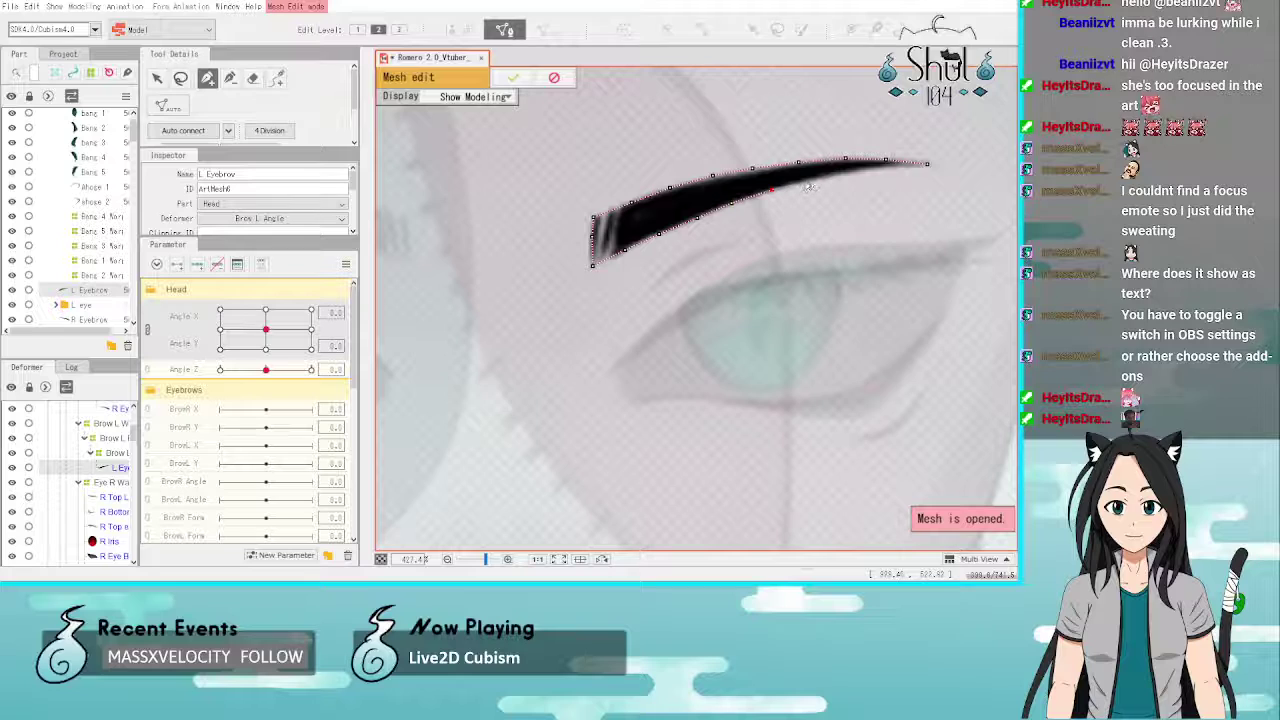
pyautogui.click(812, 180)
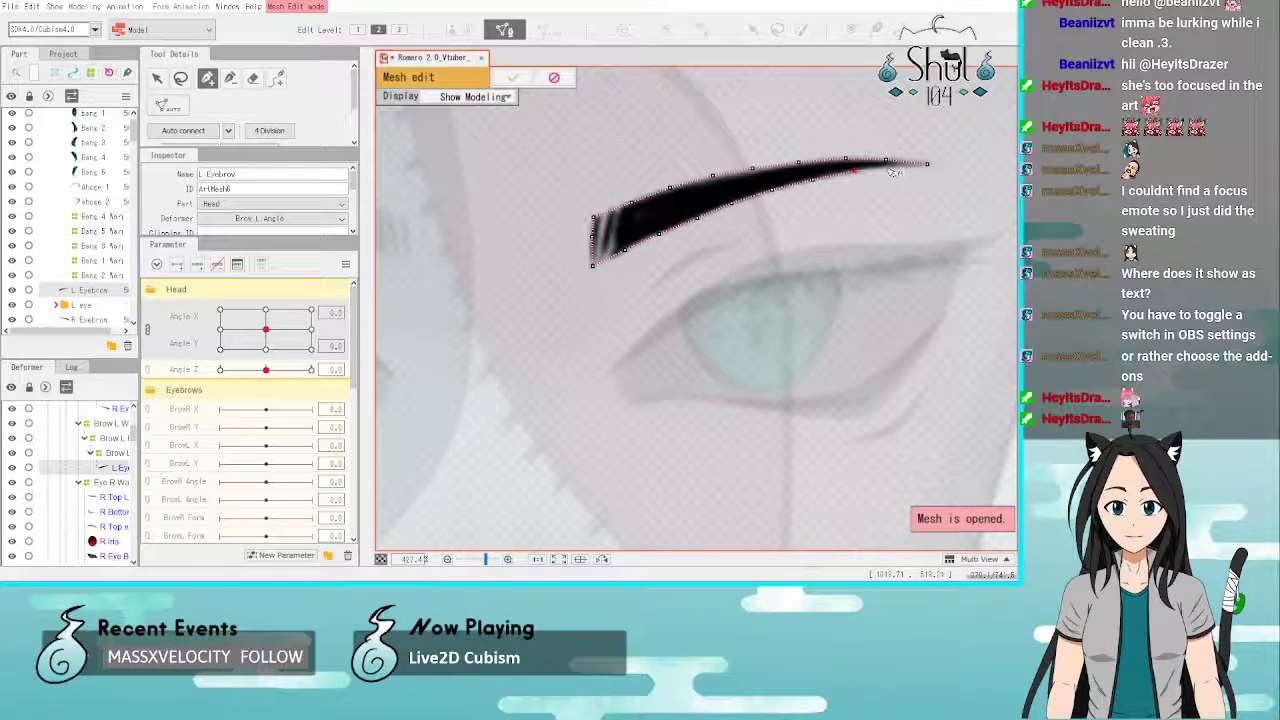
pyautogui.click(928, 164)
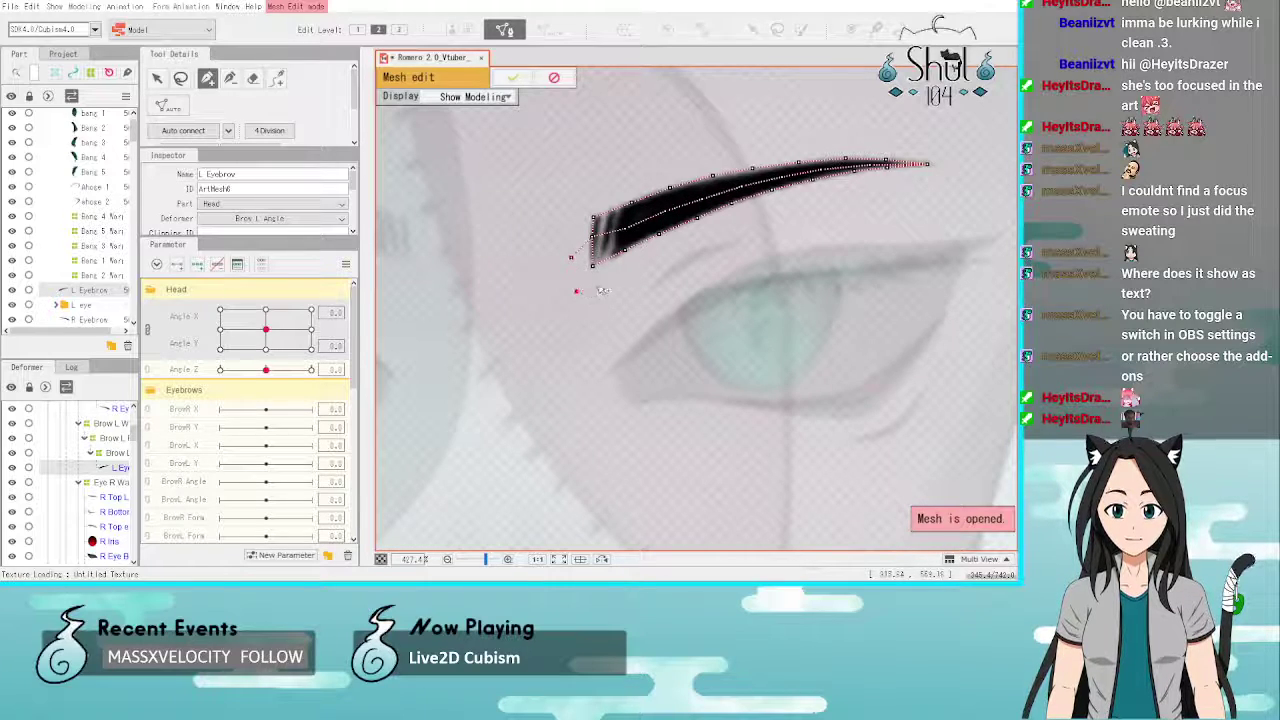
# Step: Place an outer row of mesh points just below the L Eyebrow, from its thick inner end around to the thin outer tip
pyautogui.click(576, 291)
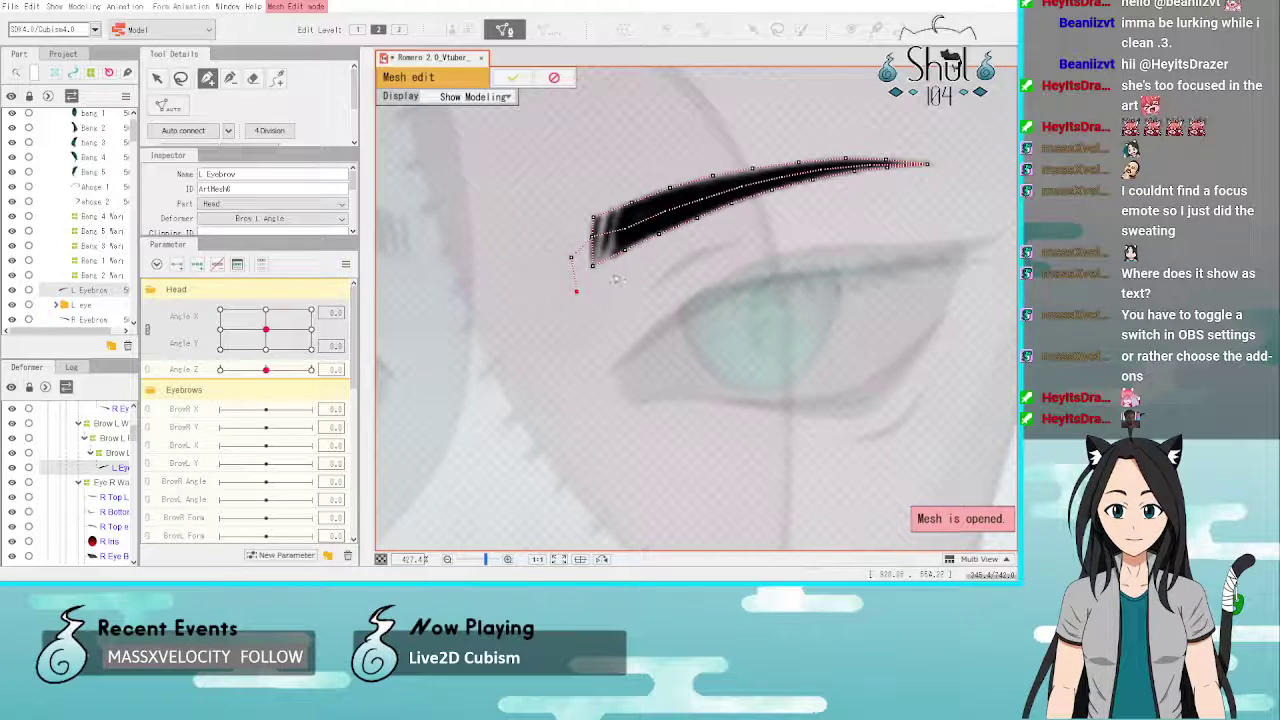
pyautogui.click(687, 240)
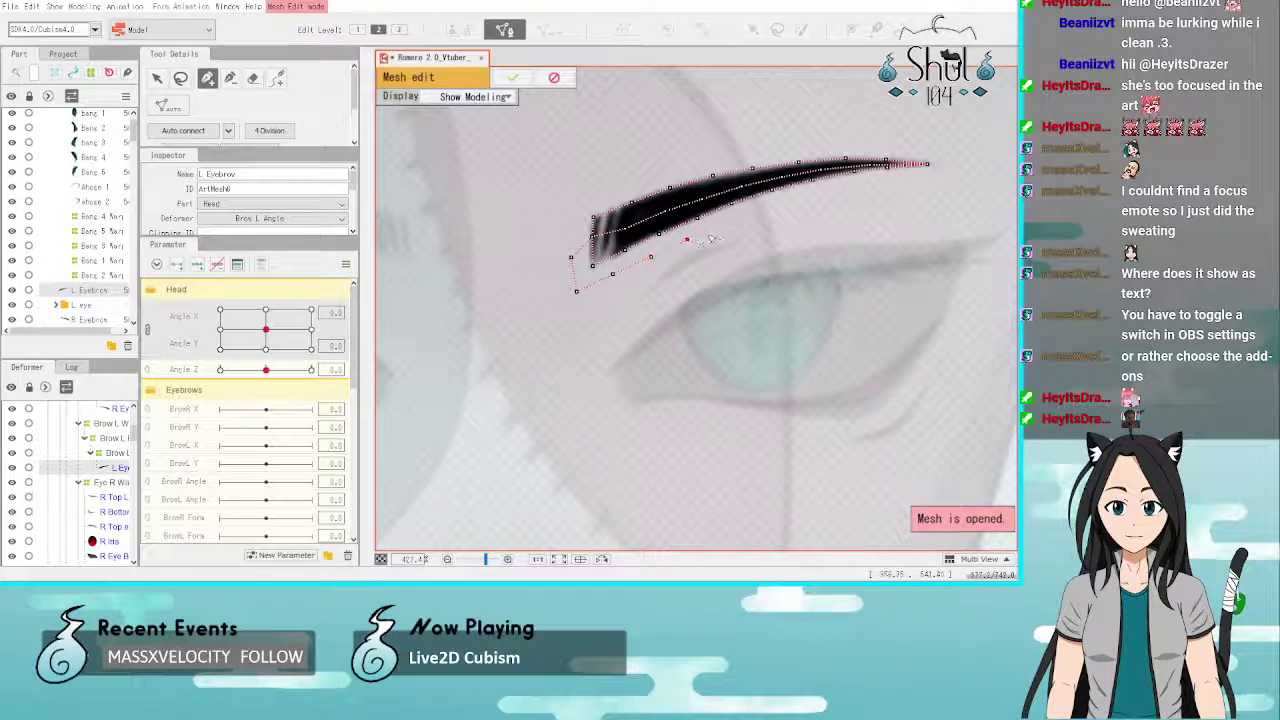
pyautogui.click(762, 209)
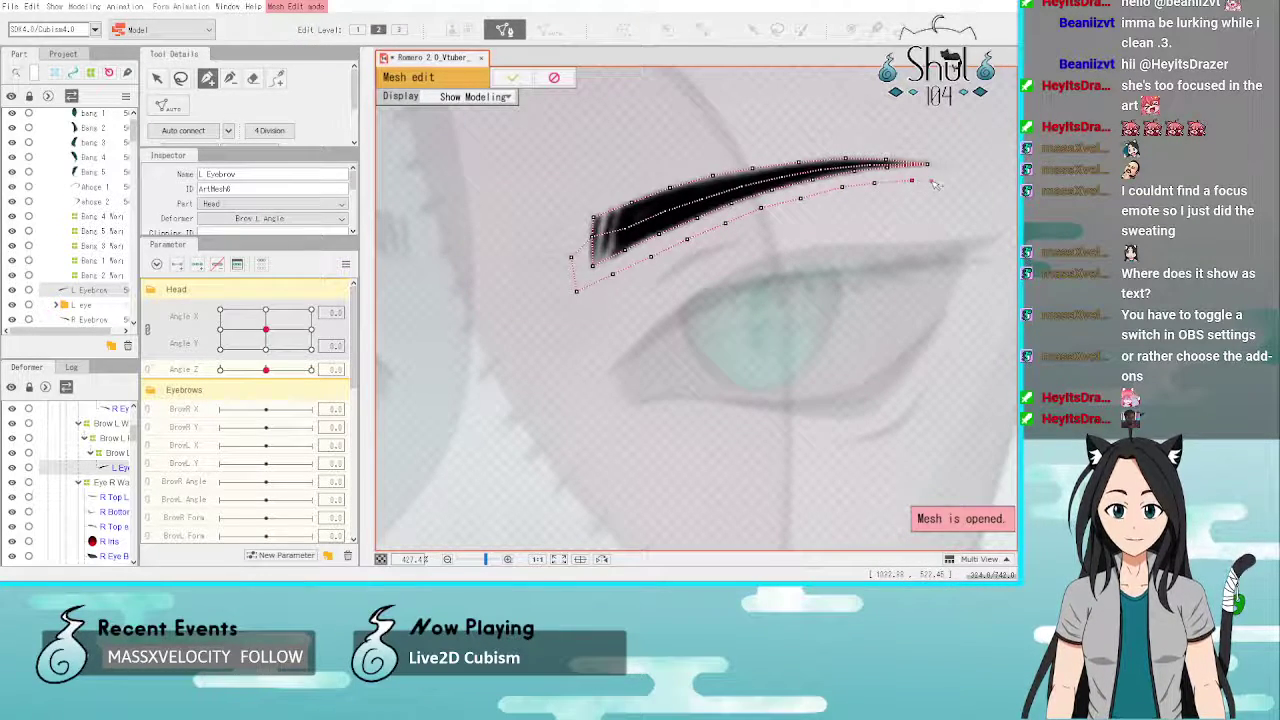
pyautogui.click(932, 182)
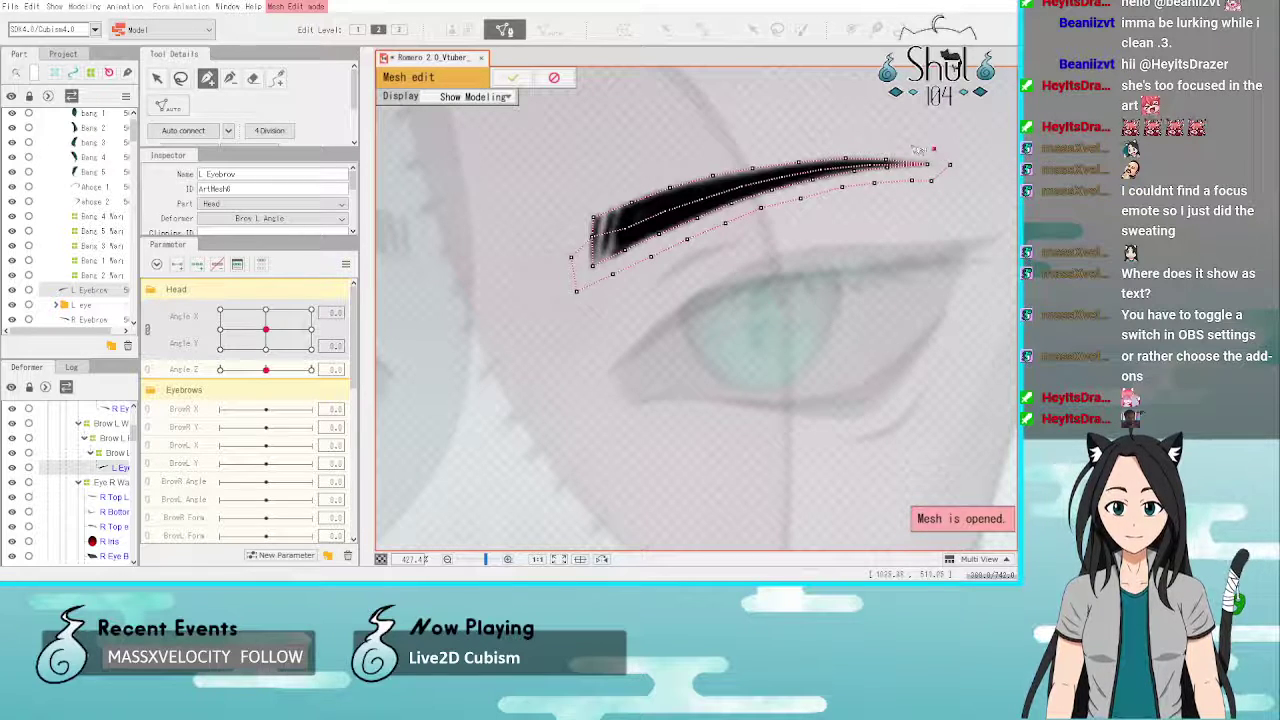
# Step: Continue the outer mesh points back above the L Eyebrow's upper edge and close the ring at the inner end
pyautogui.click(904, 147)
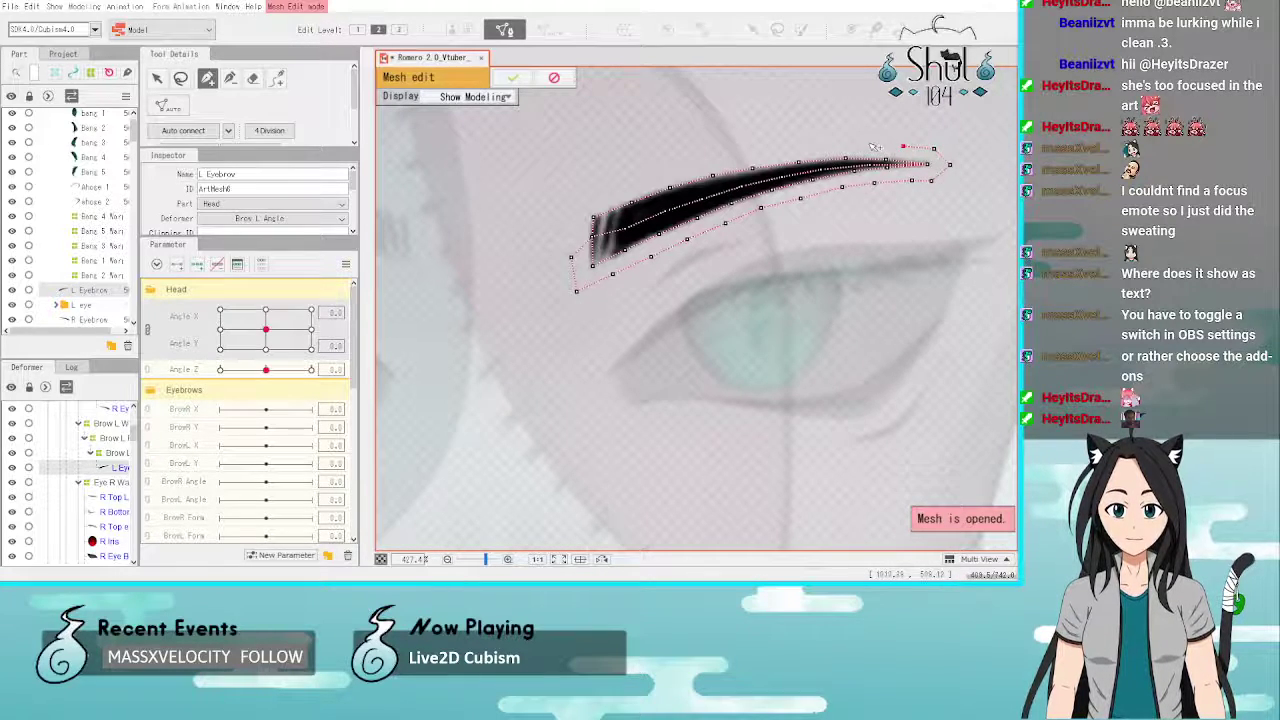
pyautogui.click(866, 144)
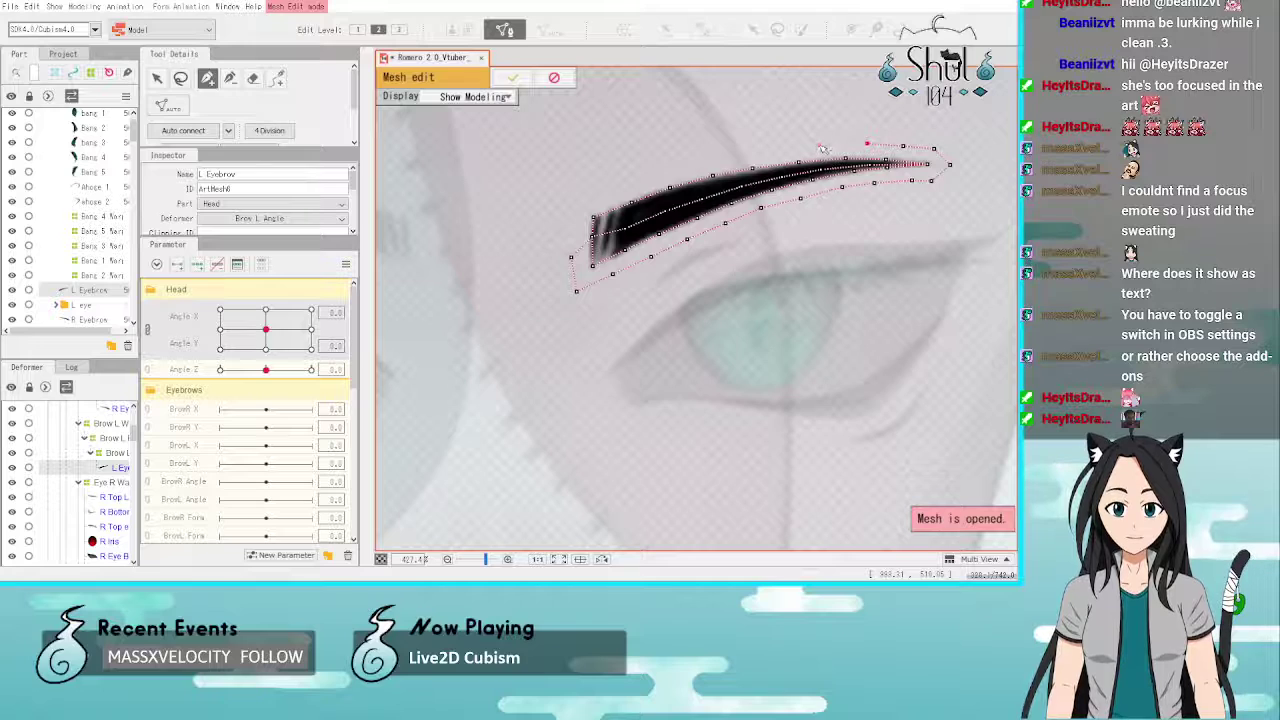
pyautogui.click(820, 146)
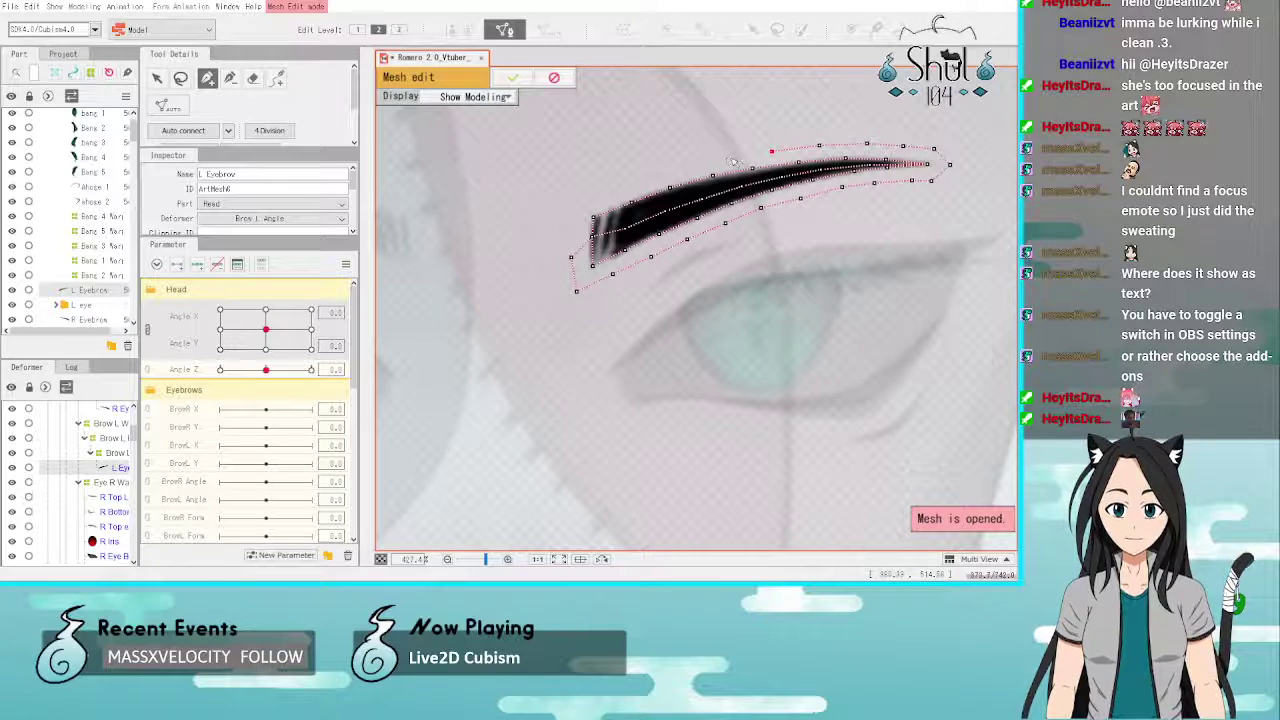
pyautogui.click(728, 157)
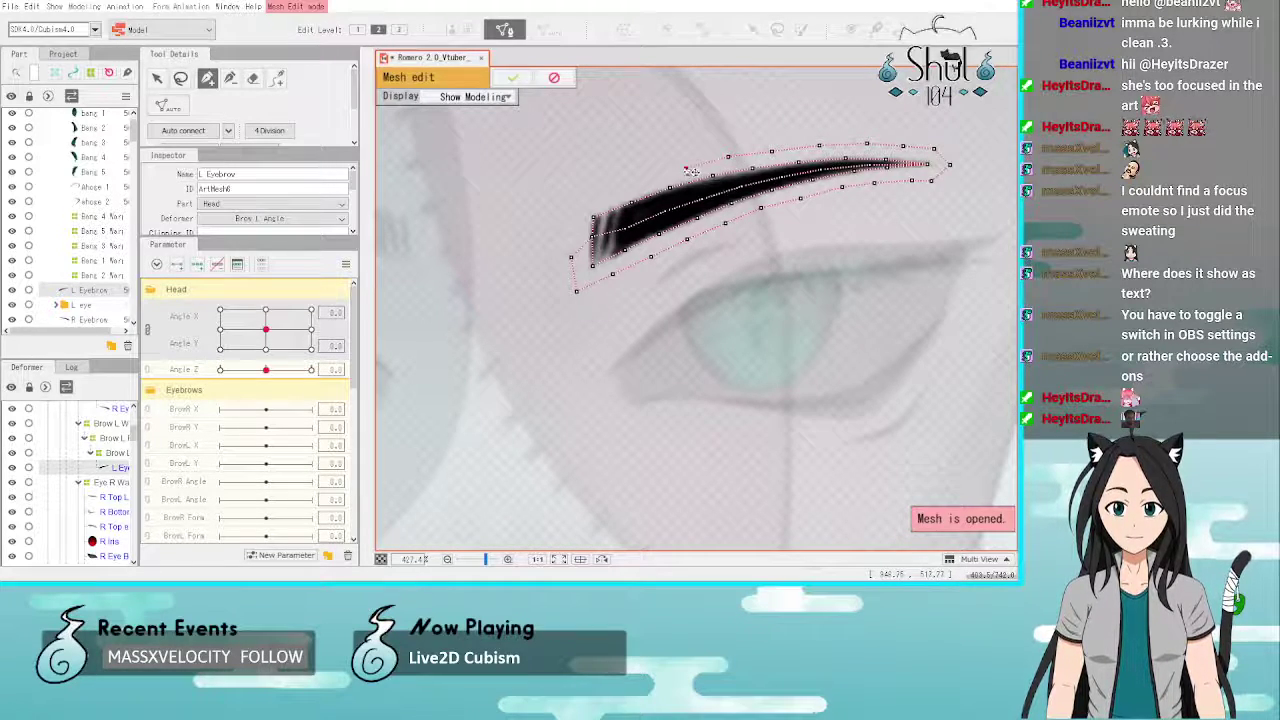
pyautogui.click(646, 181)
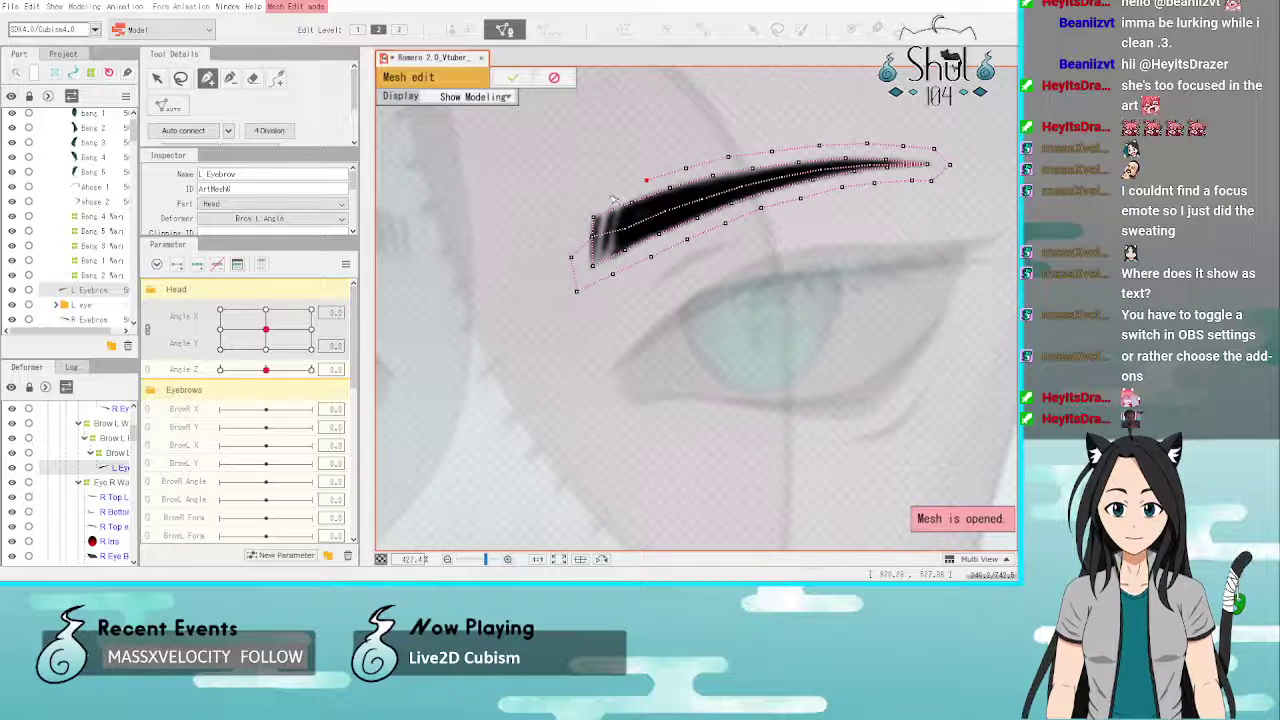
pyautogui.click(609, 194)
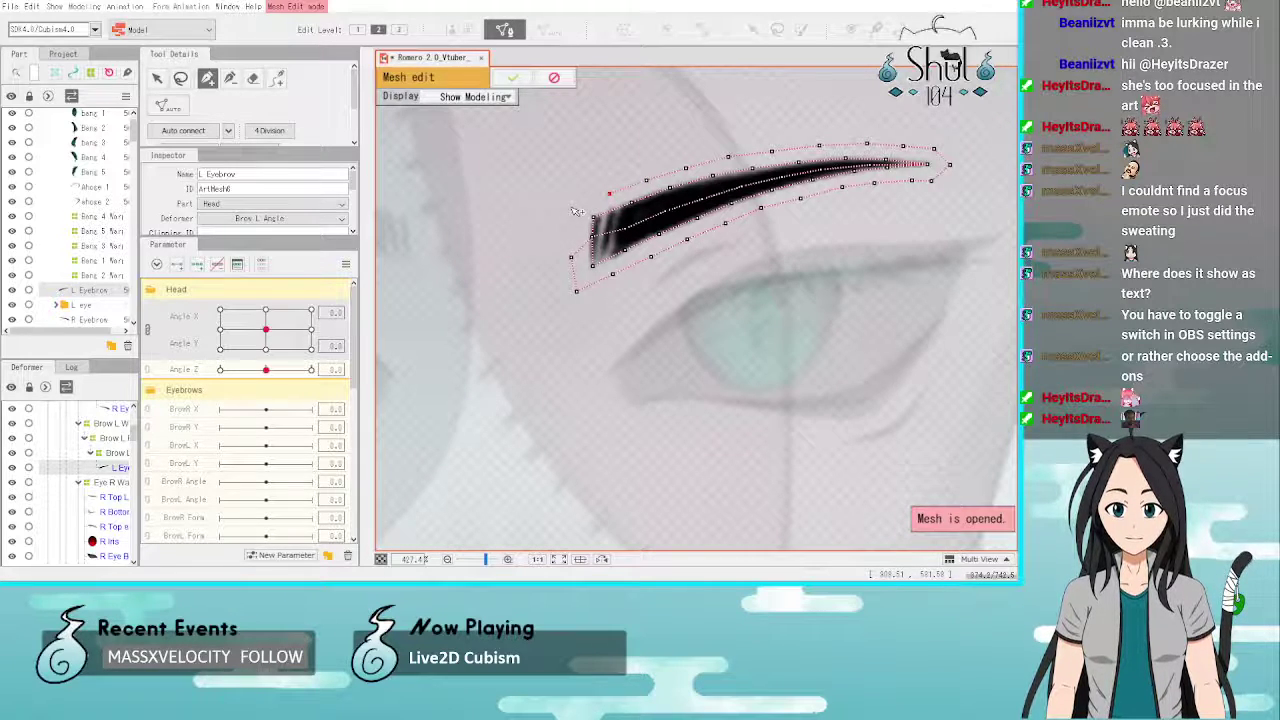
pyautogui.click(570, 209)
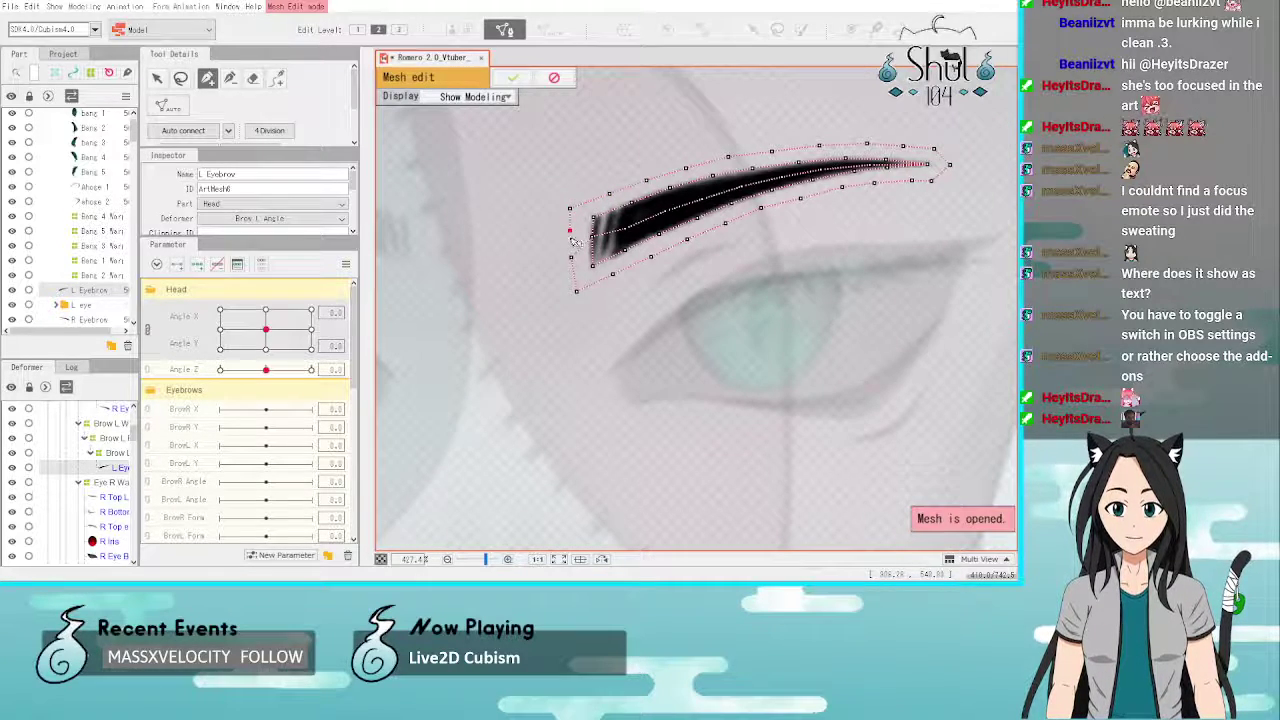
pyautogui.click(571, 257)
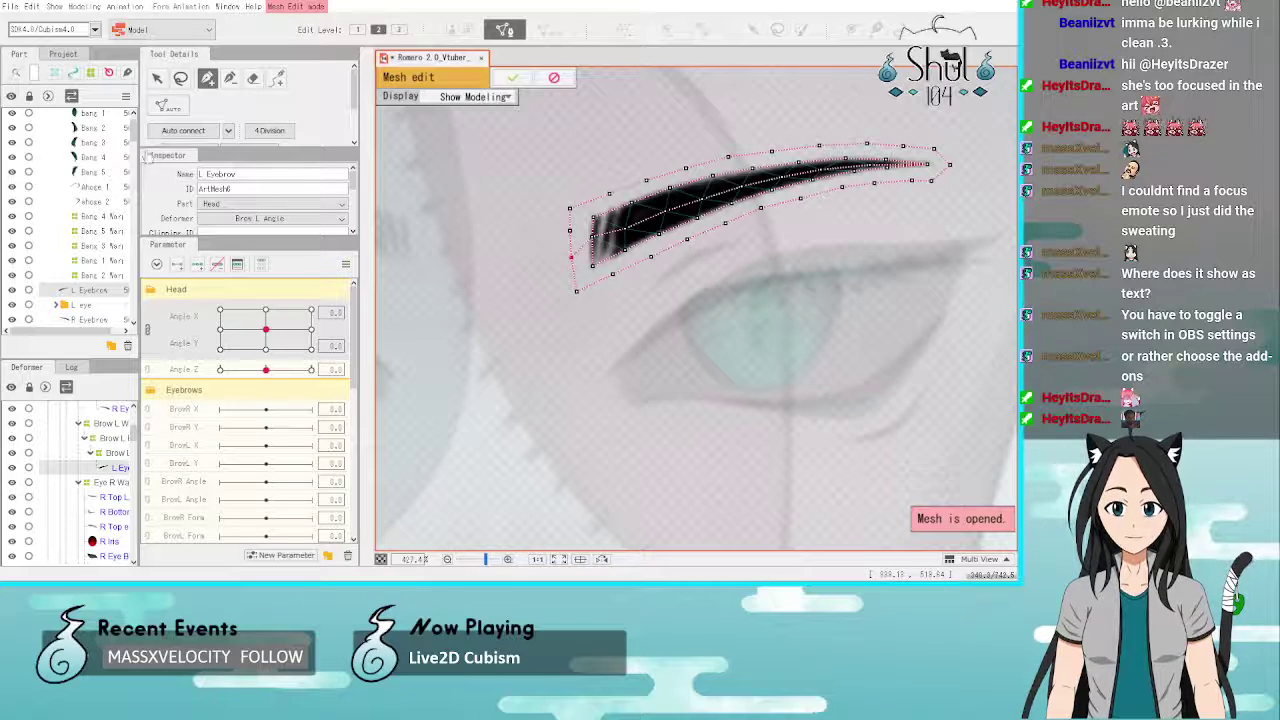
# Step: Auto-connect the L Eyebrow's mesh points into triangles and apply the mesh edit
pyautogui.click(205, 133)
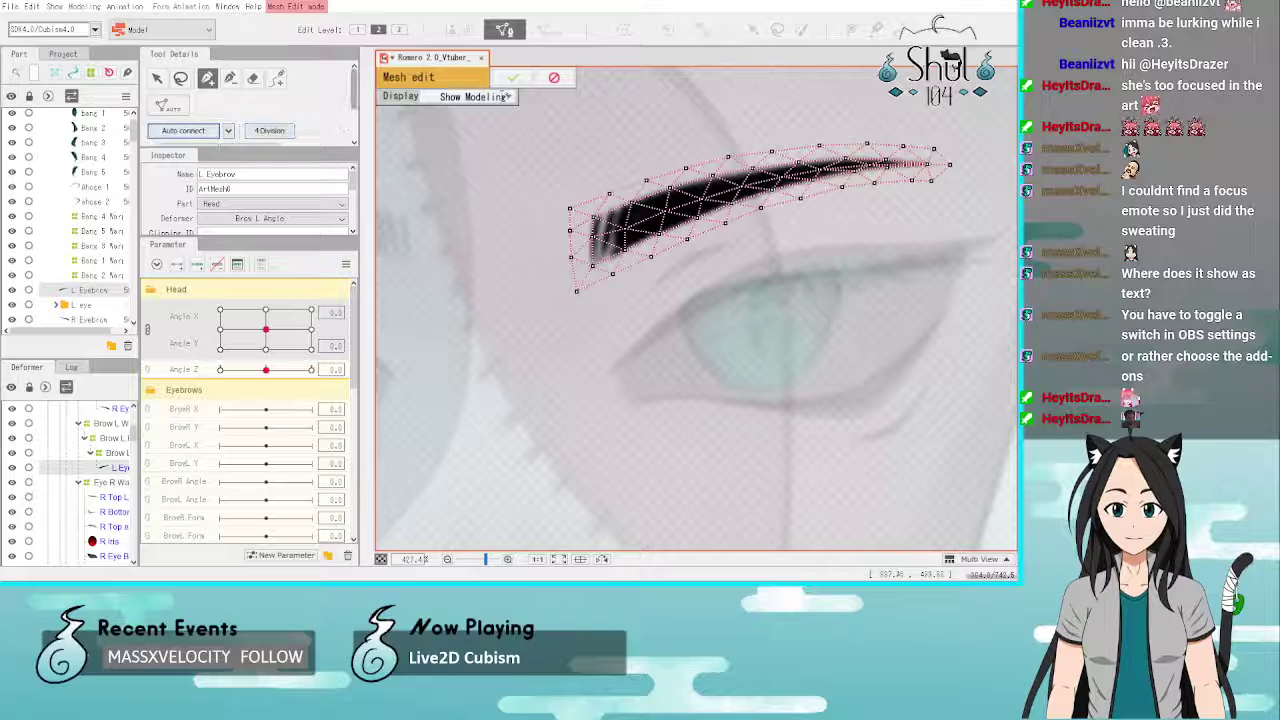
pyautogui.click(512, 77)
pyautogui.scroll(-5, 805, 122)
pyautogui.scroll(5, 855, 172)
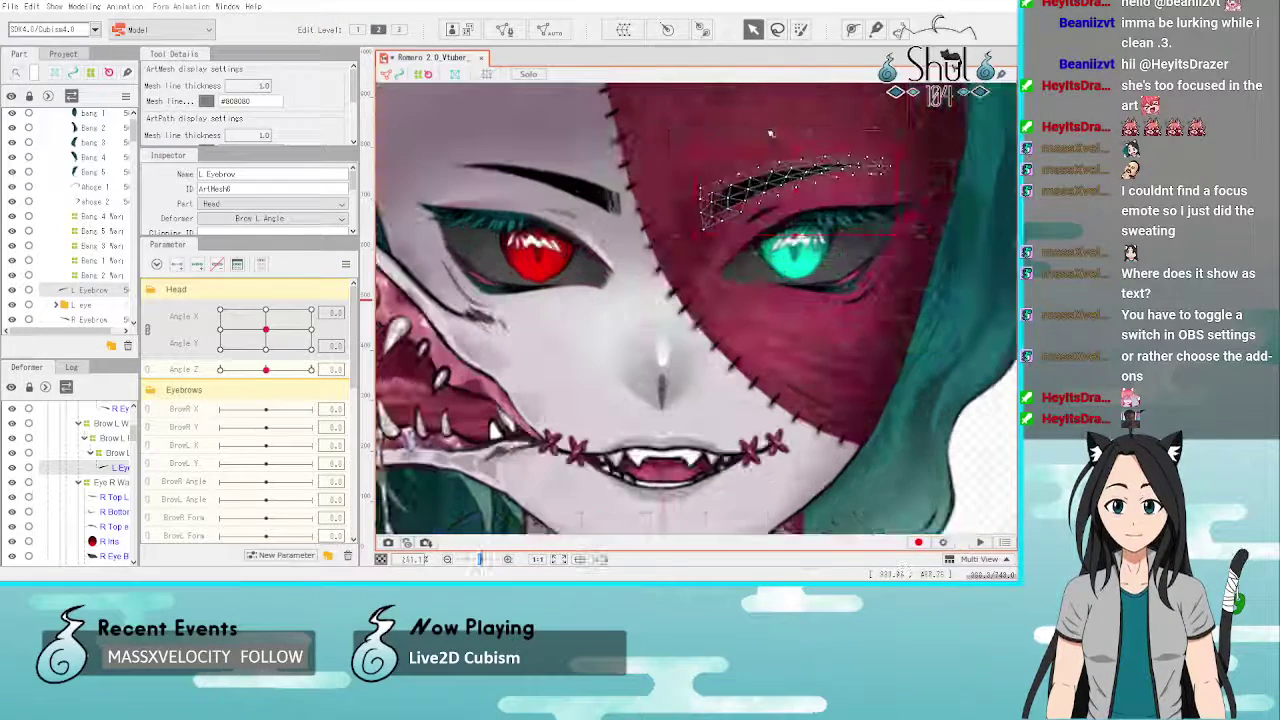
# Step: Create a five-point deform path along the middle of the L Eyebrow, from the inner end to the outer tip
pyautogui.click(851, 29)
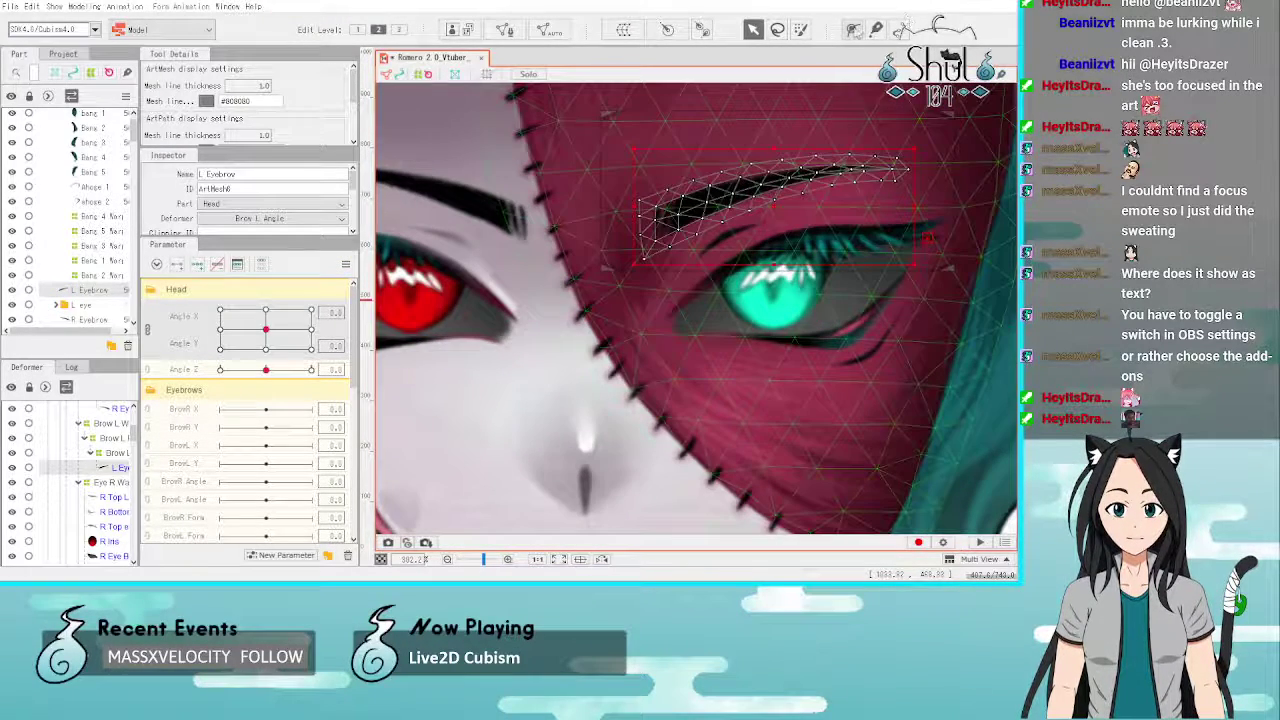
pyautogui.click(657, 222)
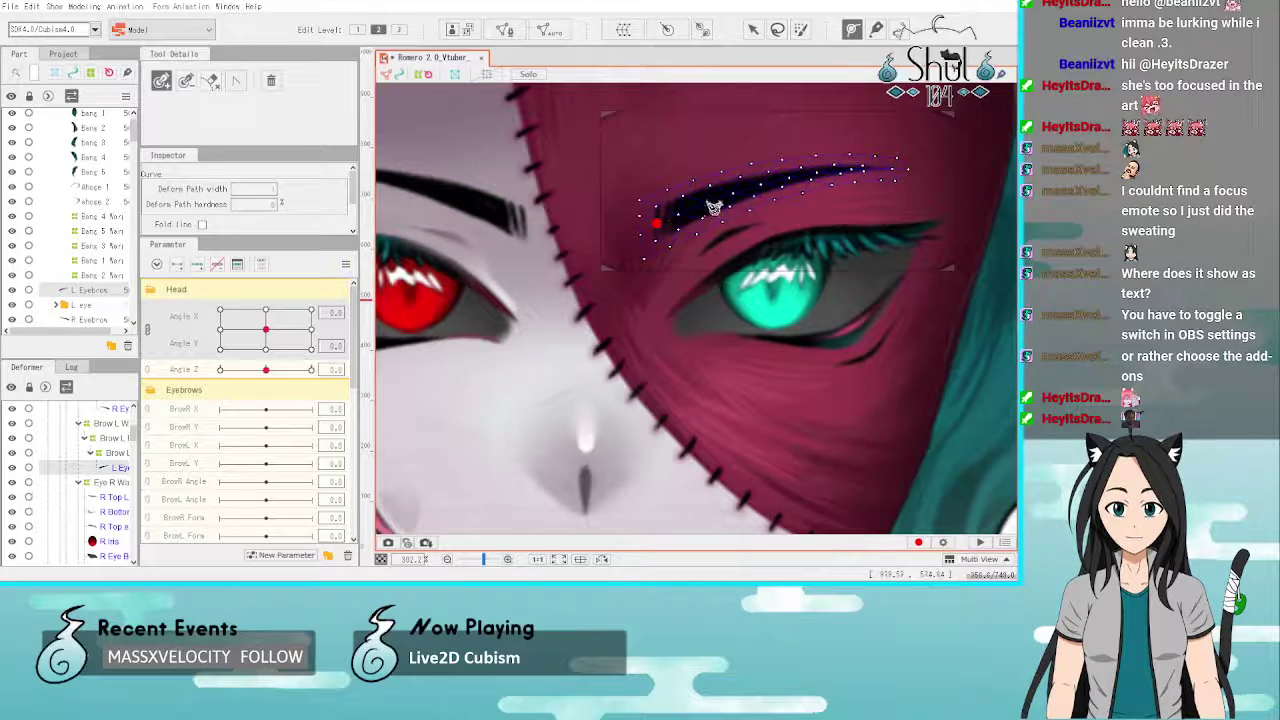
pyautogui.click(706, 204)
pyautogui.click(763, 184)
pyautogui.click(818, 172)
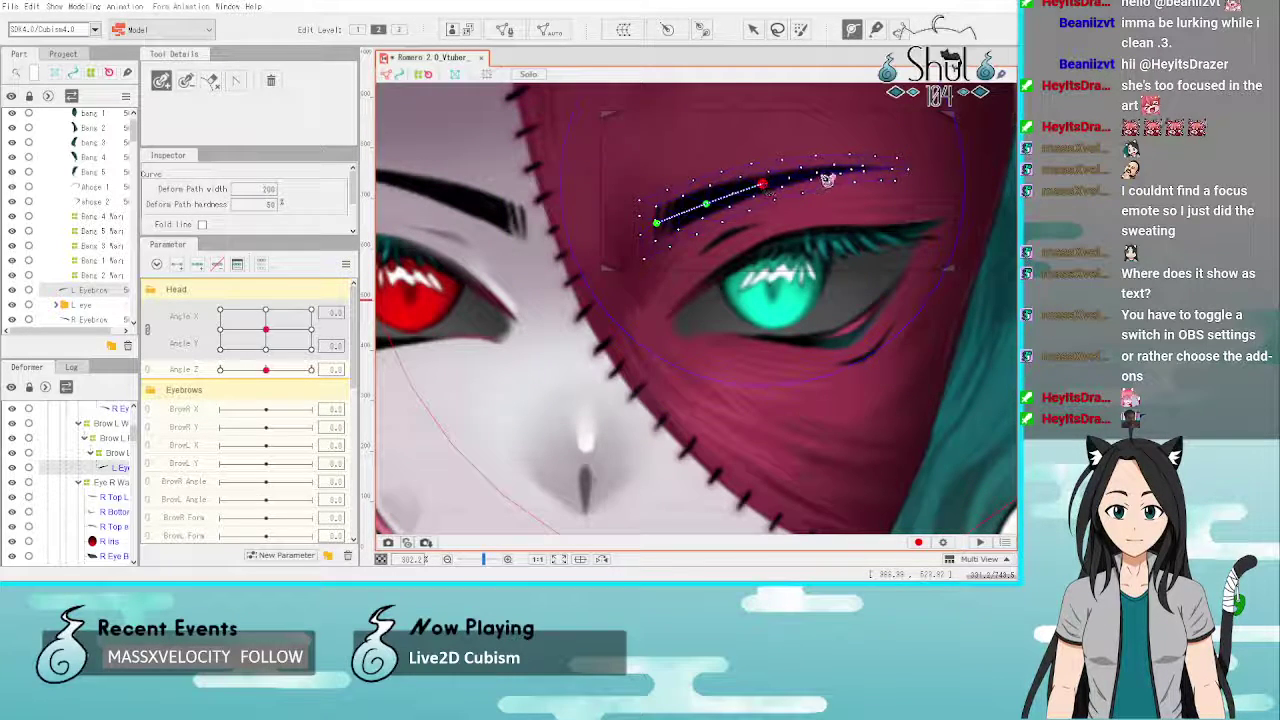
pyautogui.click(893, 169)
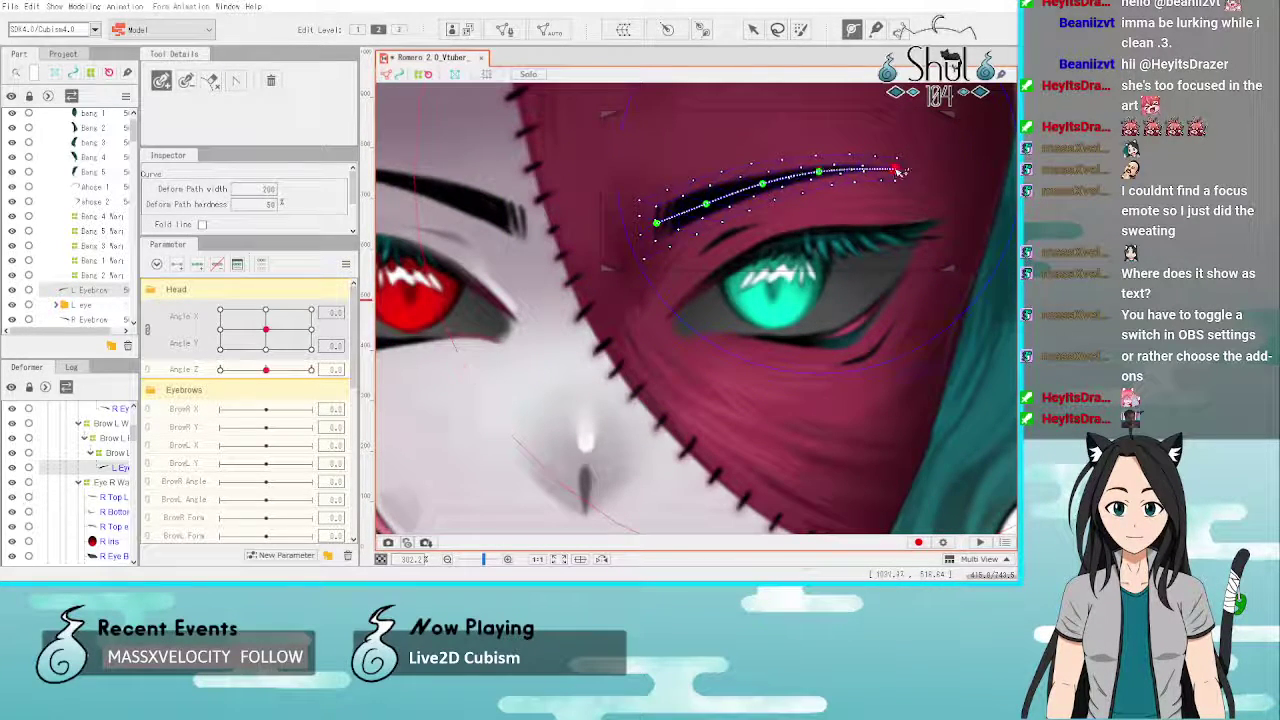
# Step: Nudge the inner points of the L Eyebrow's deform path to space them evenly along the brow and leave the path tool
pyautogui.moveTo(819, 172); pyautogui.dragTo(768, 184)
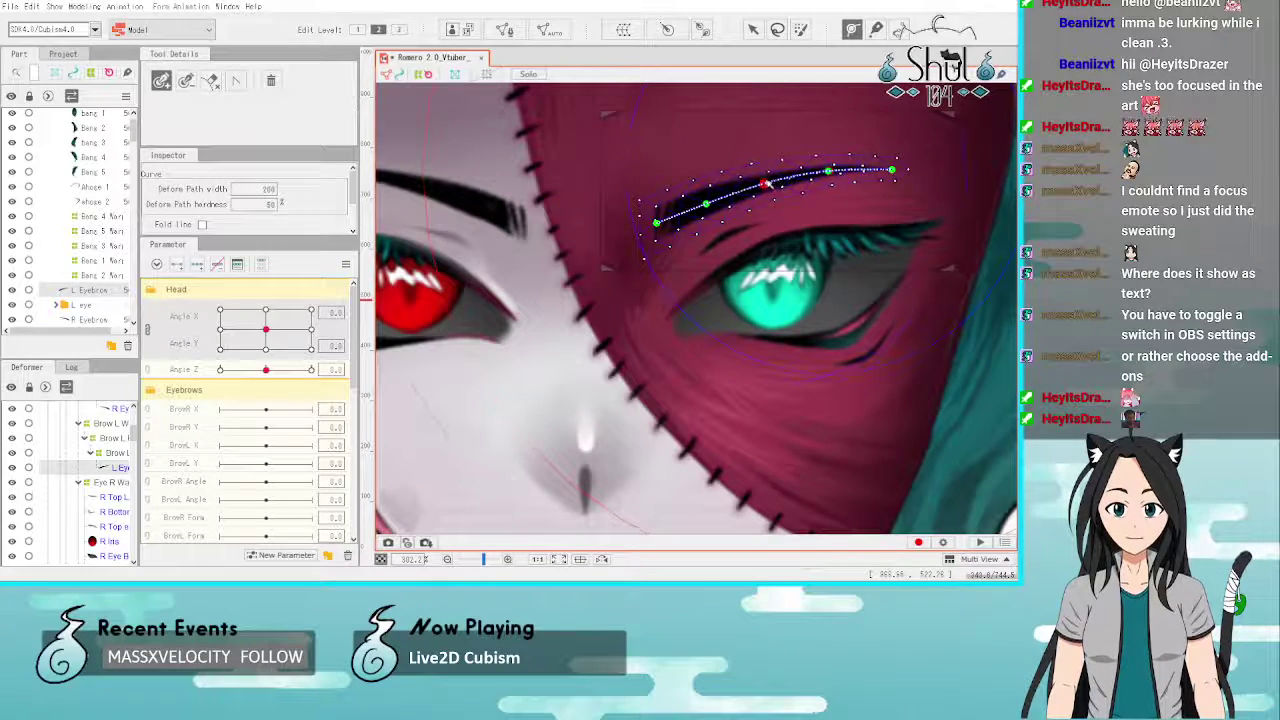
pyautogui.click(707, 204)
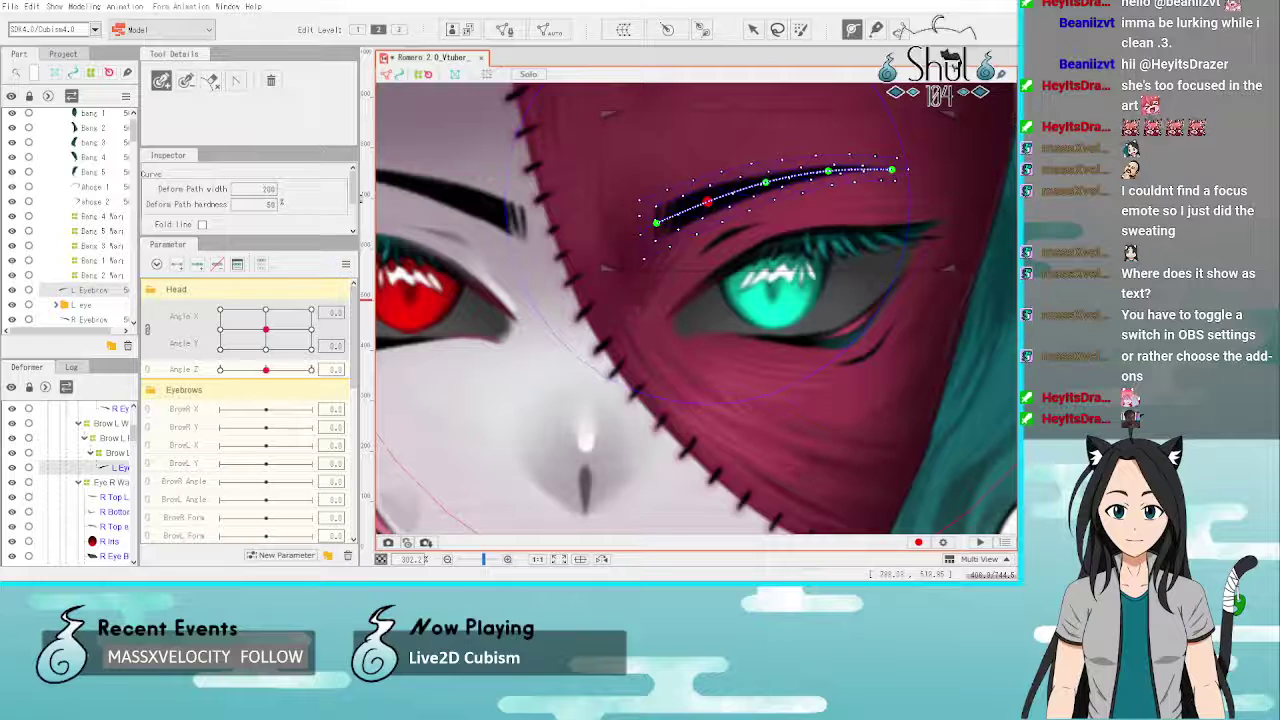
pyautogui.press('v')
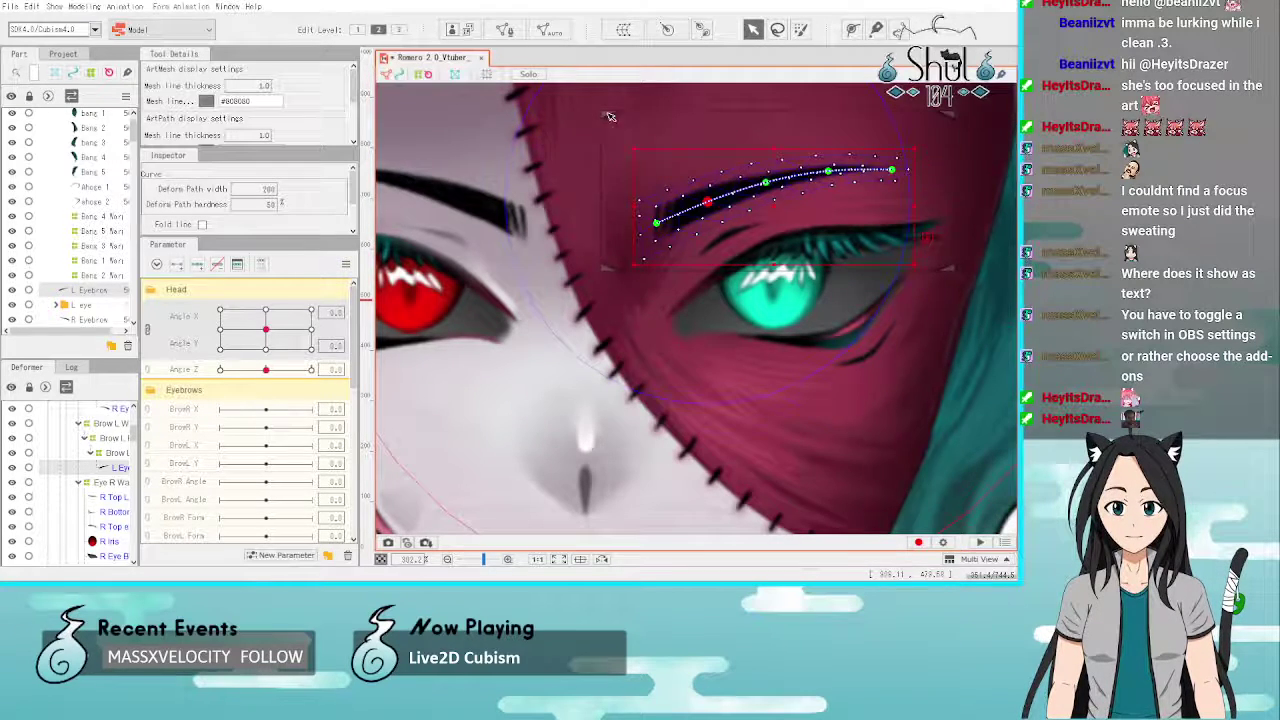
# Step: Select the R Eyebrow and create a five-point deform path along its middle, from the outer tip to the inner end
pyautogui.click(456, 204)
pyautogui.click(852, 29)
pyautogui.scroll(-2, 783, 268)
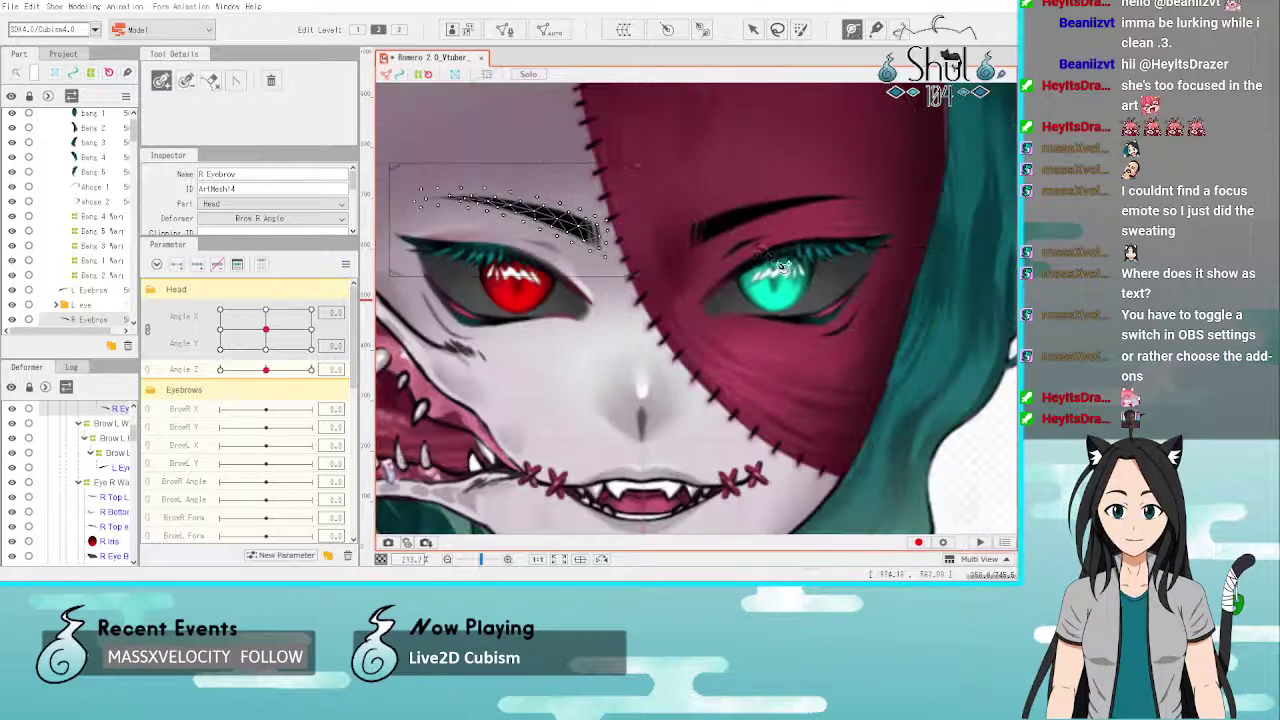
pyautogui.scroll(2, 445, 195)
pyautogui.click(420, 205)
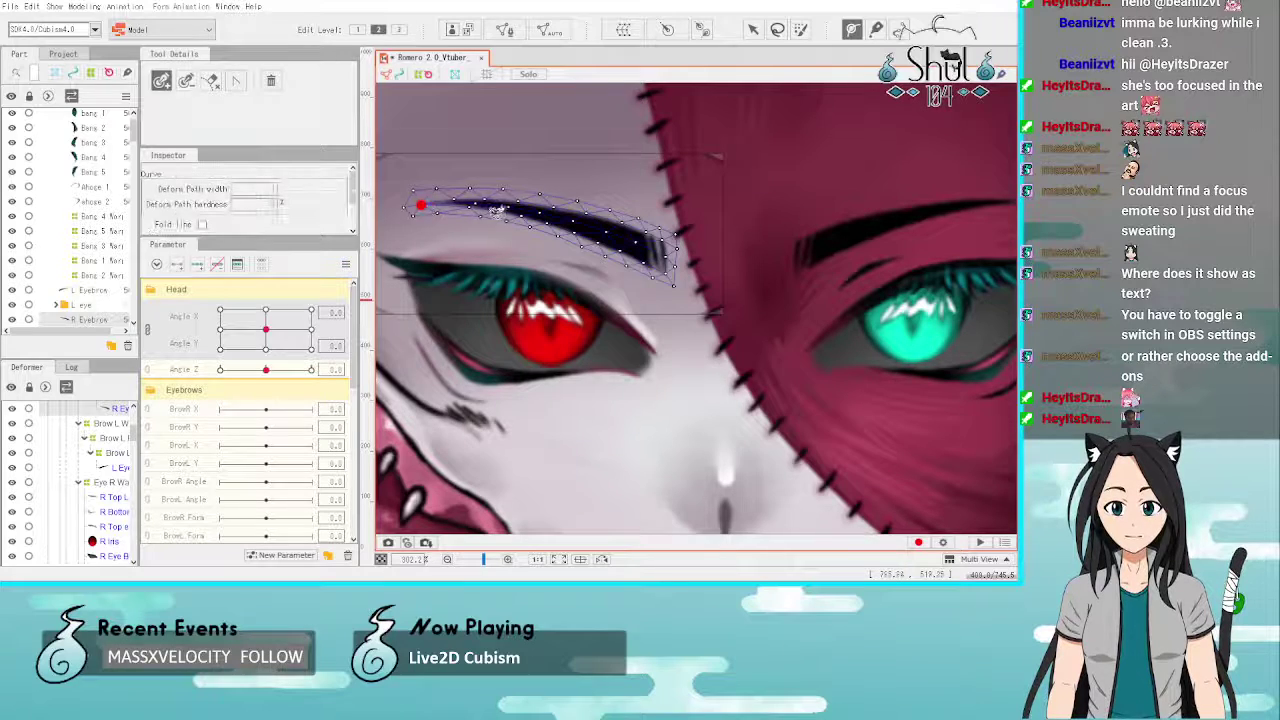
pyautogui.click(488, 205)
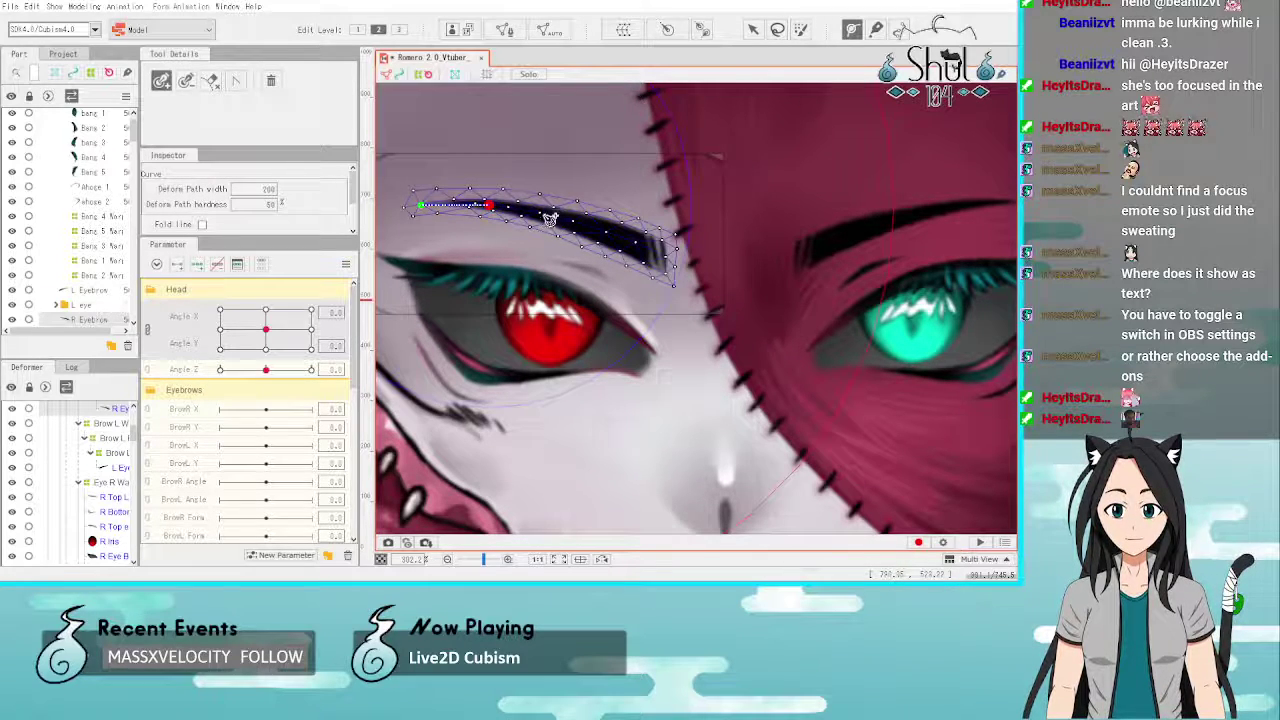
pyautogui.click(547, 215)
pyautogui.click(607, 233)
pyautogui.click(667, 258)
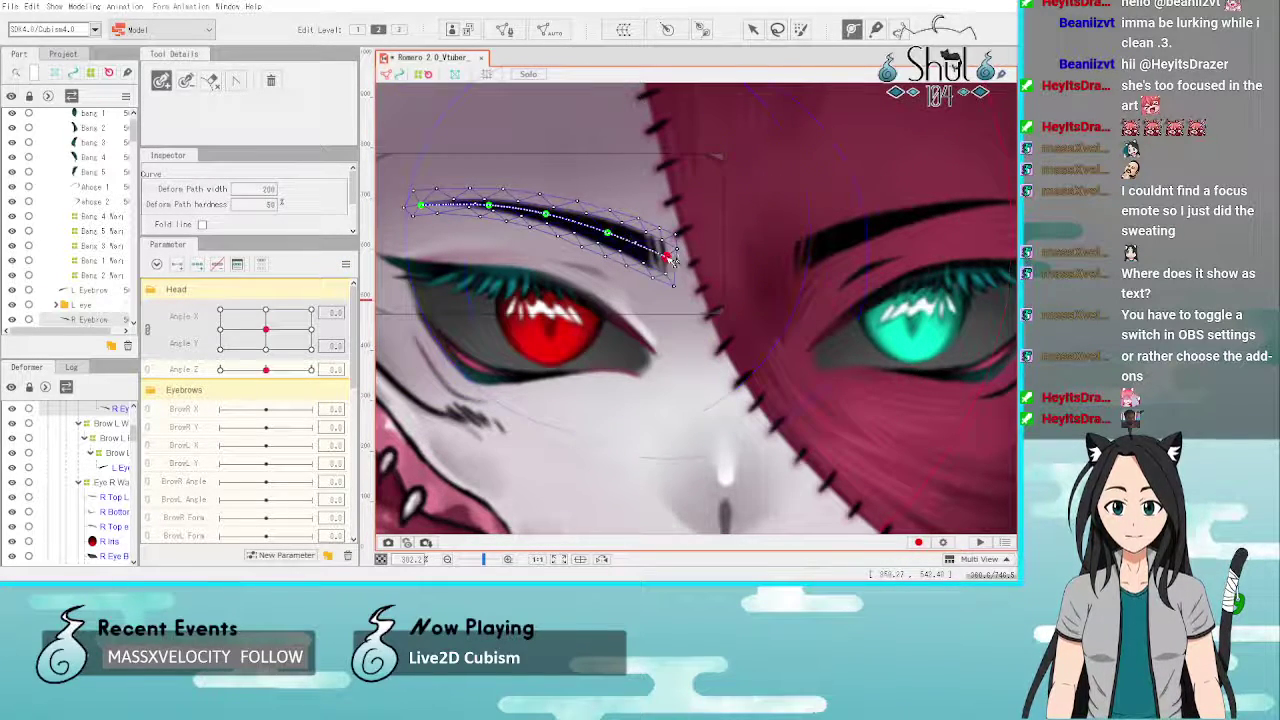
# Step: Fine-tune the middle points of the R Eyebrow's deform path to follow the brow's curve and return to the selection tool
pyautogui.click(488, 205)
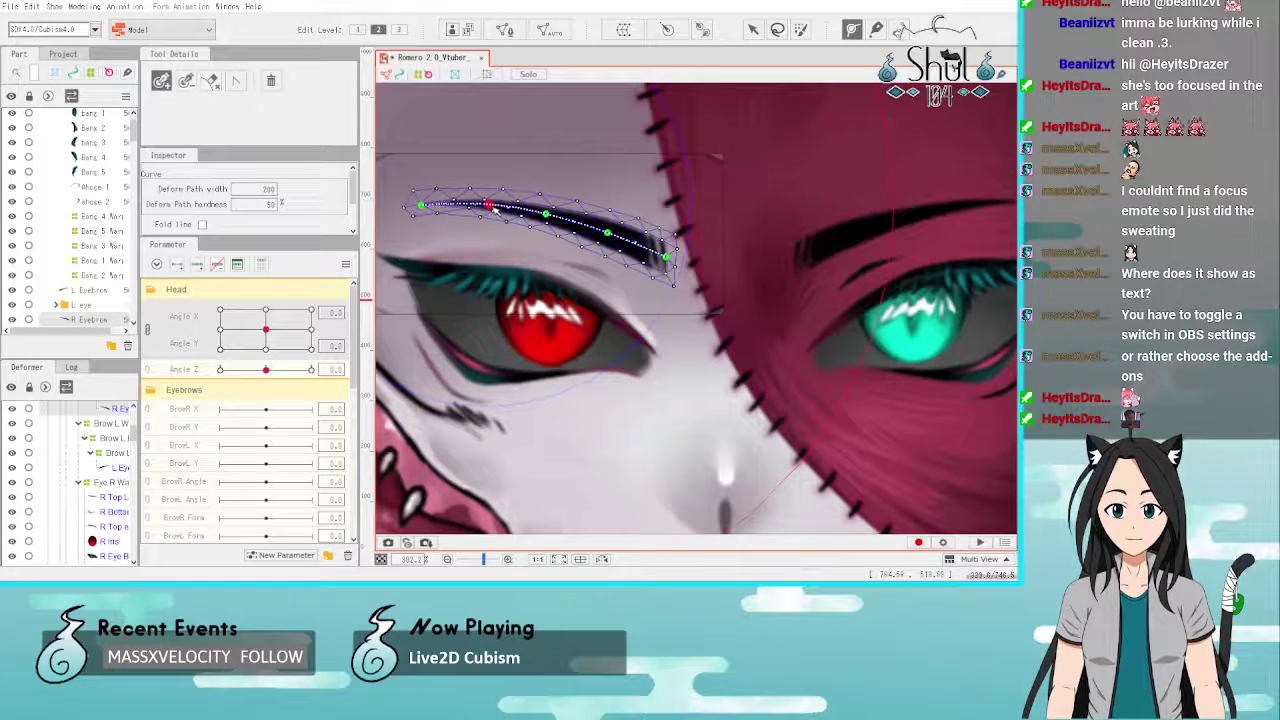
pyautogui.click(549, 216)
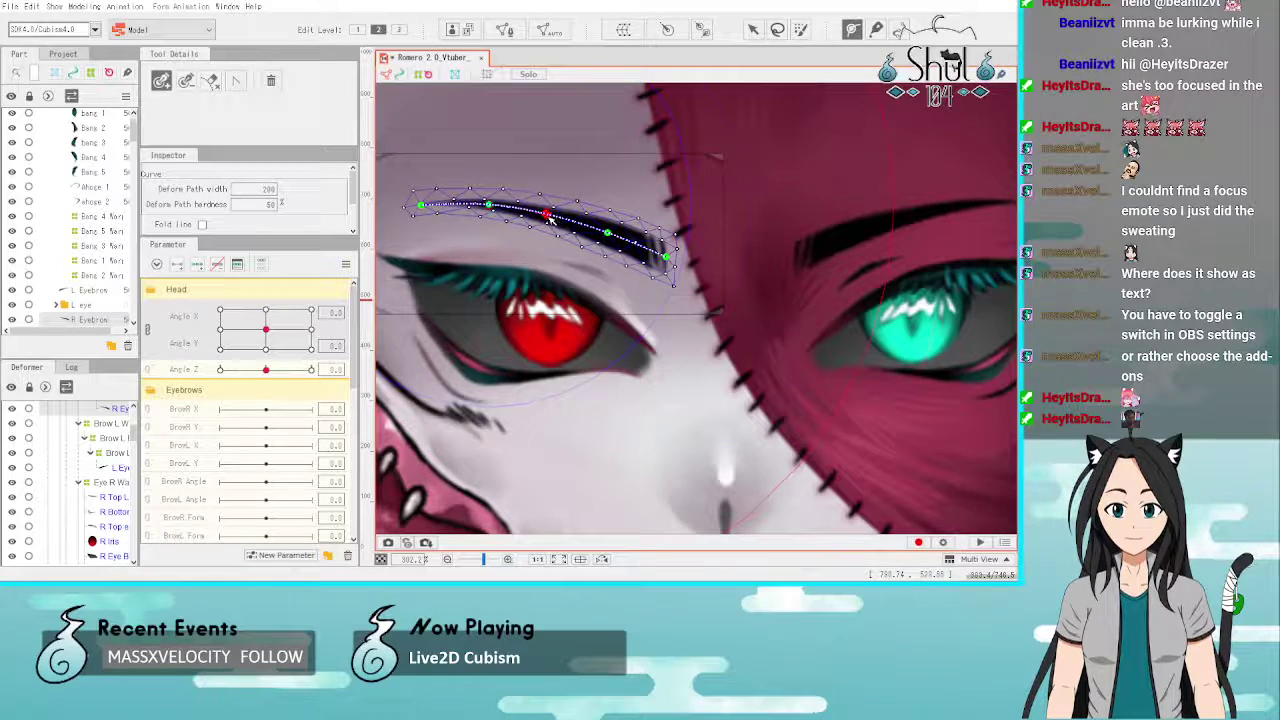
pyautogui.click(606, 233)
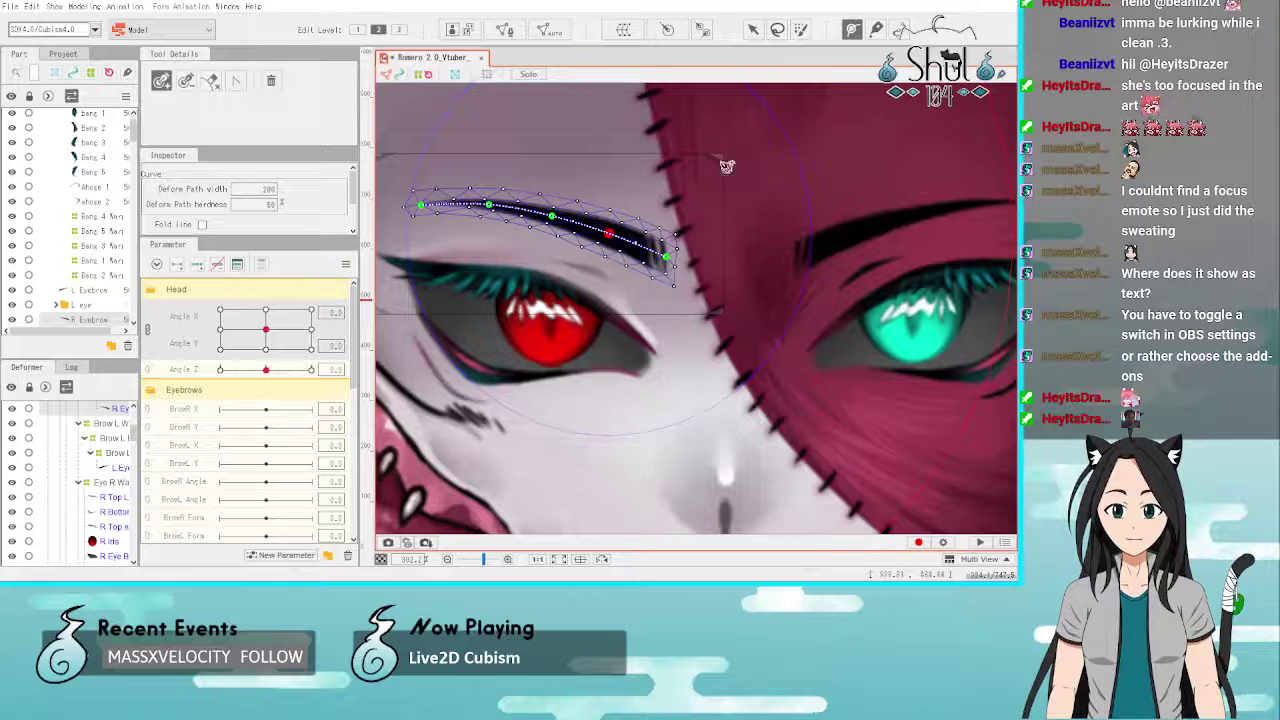
pyautogui.click(752, 29)
pyautogui.scroll(-2, 611, 225)
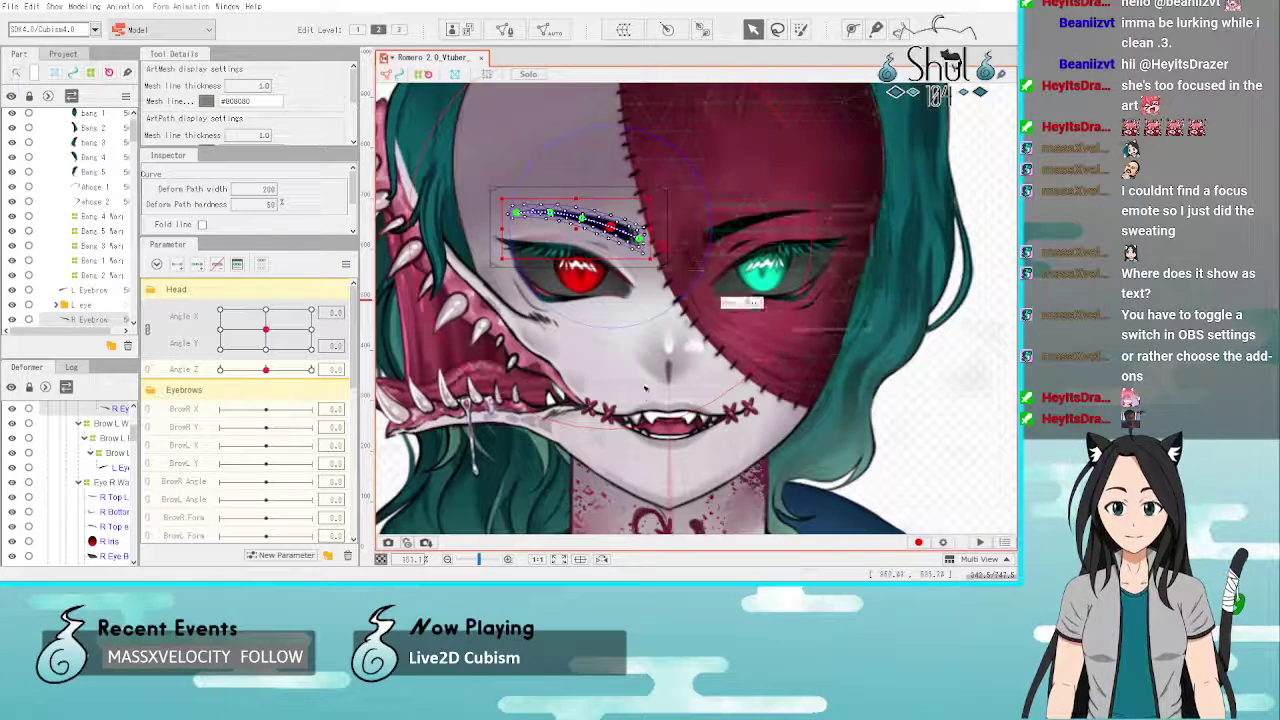
# Step: Link BrowR X with BrowR Y and BrowL X with BrowL Y into combined two-axis parameters
pyautogui.scroll(3, 115, 497)
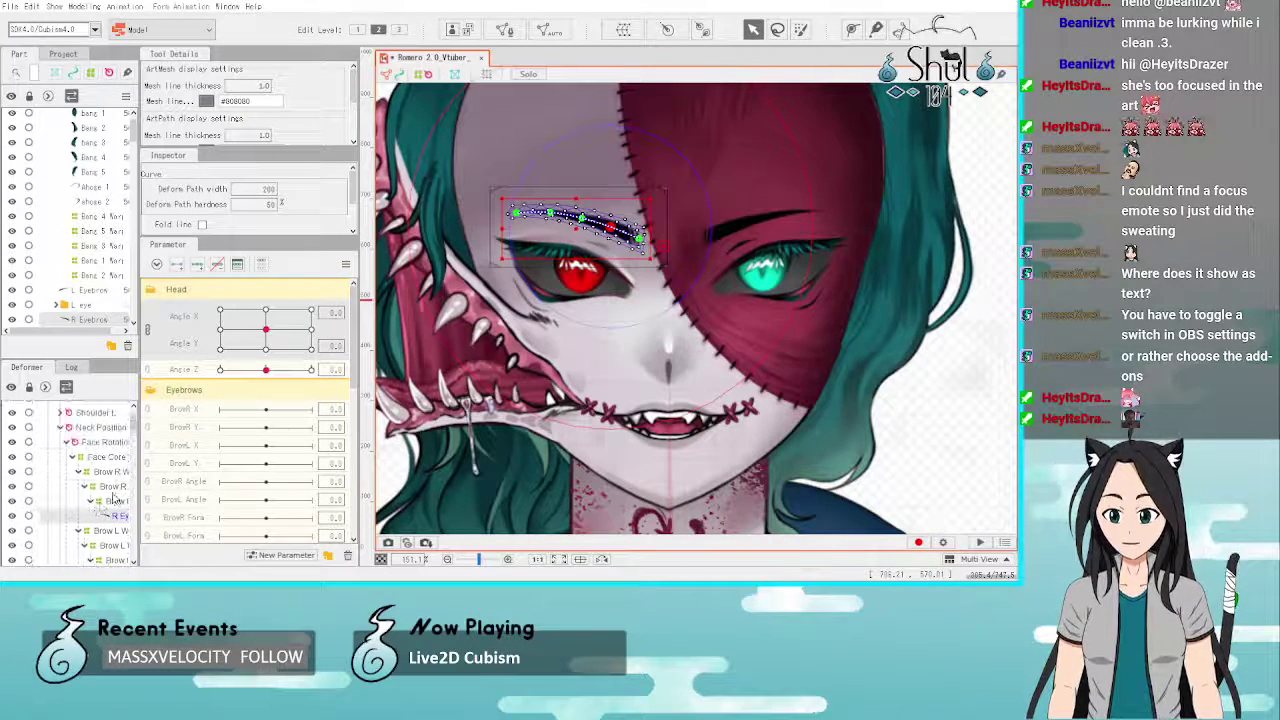
pyautogui.scroll(-2, 206, 447)
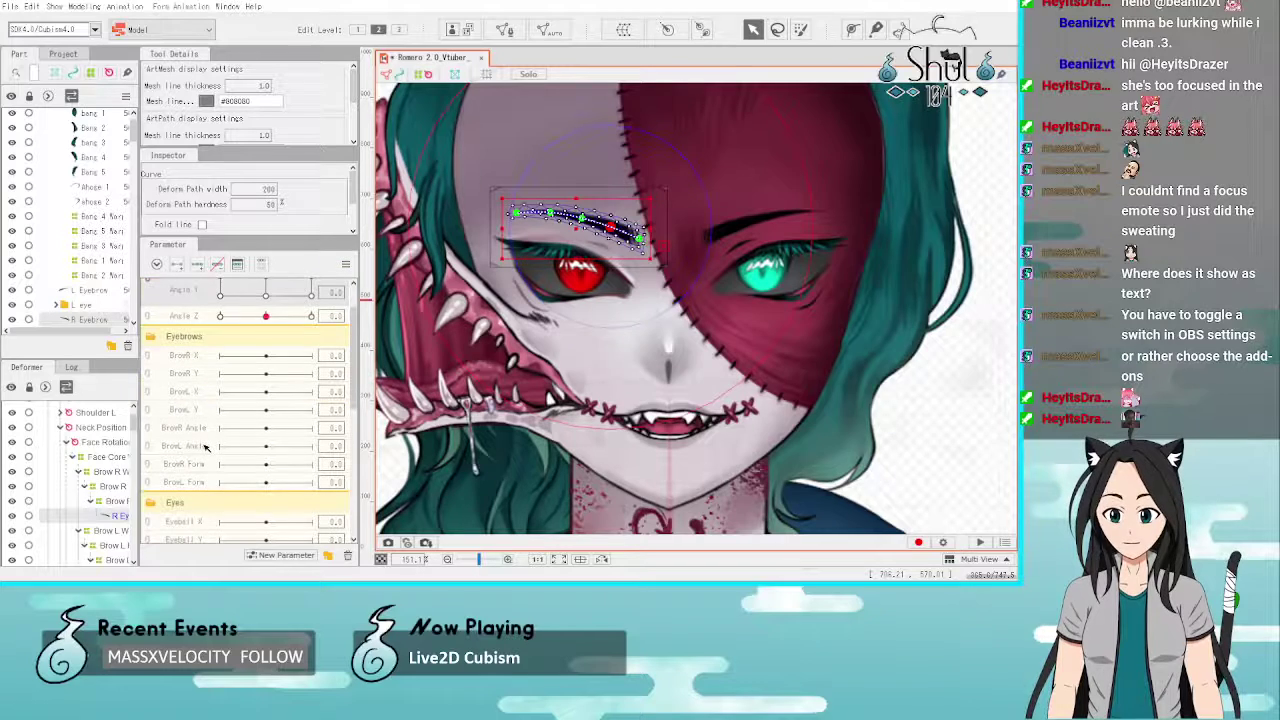
pyautogui.click(148, 359)
pyautogui.click(148, 418)
pyautogui.scroll(-1, 219, 377)
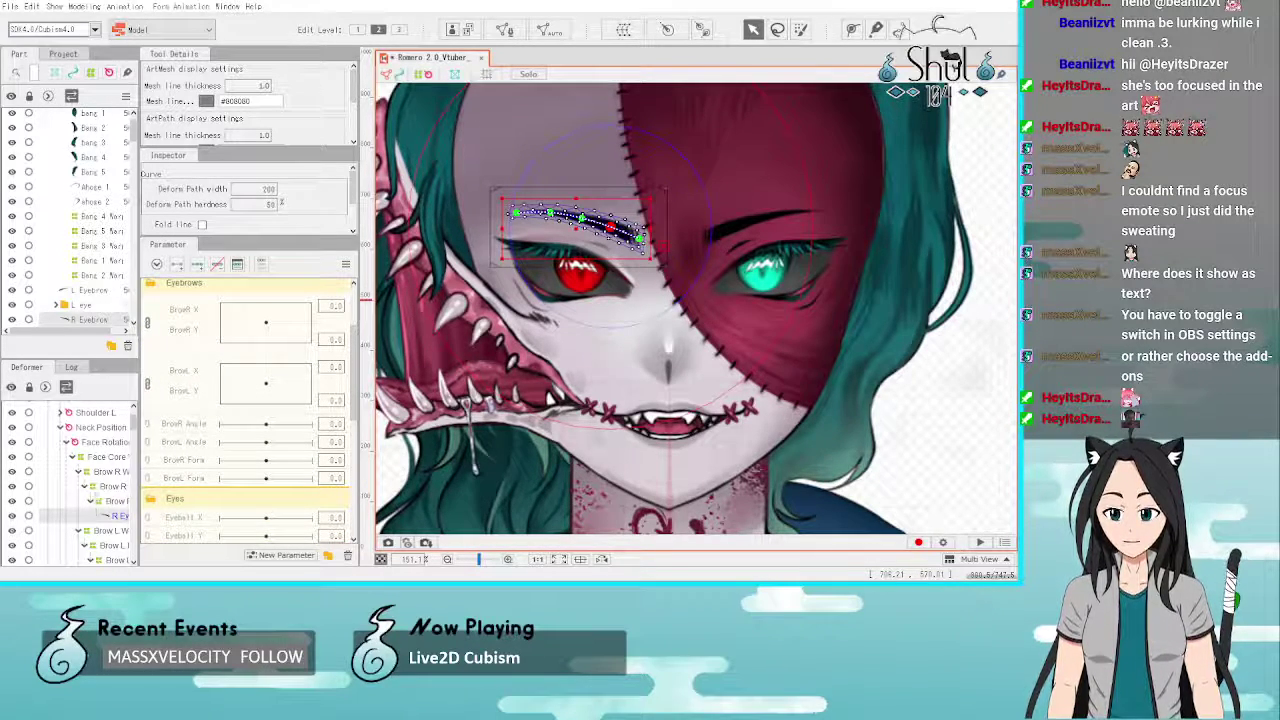
# Step: Add three keys on BrowR Form for the R Eyebrow and three keys on BrowR Angle for the Brow R Angle deformer
pyautogui.click(201, 465)
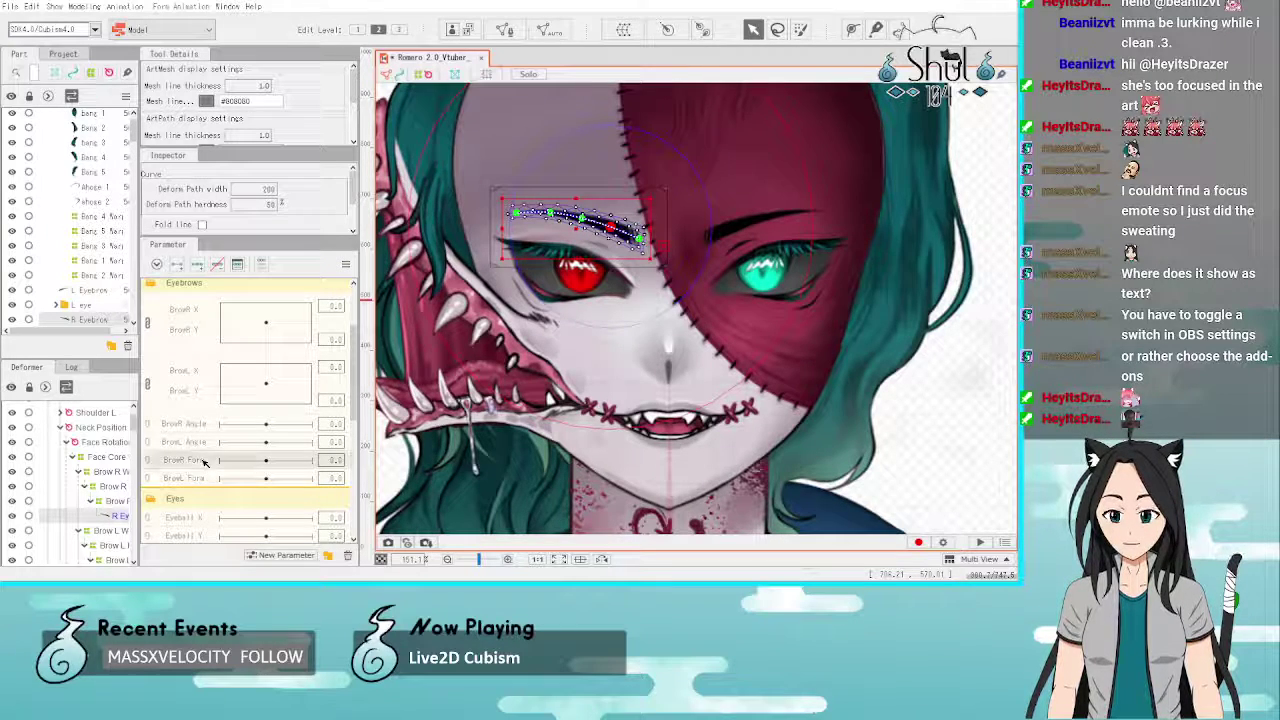
pyautogui.click(115, 501)
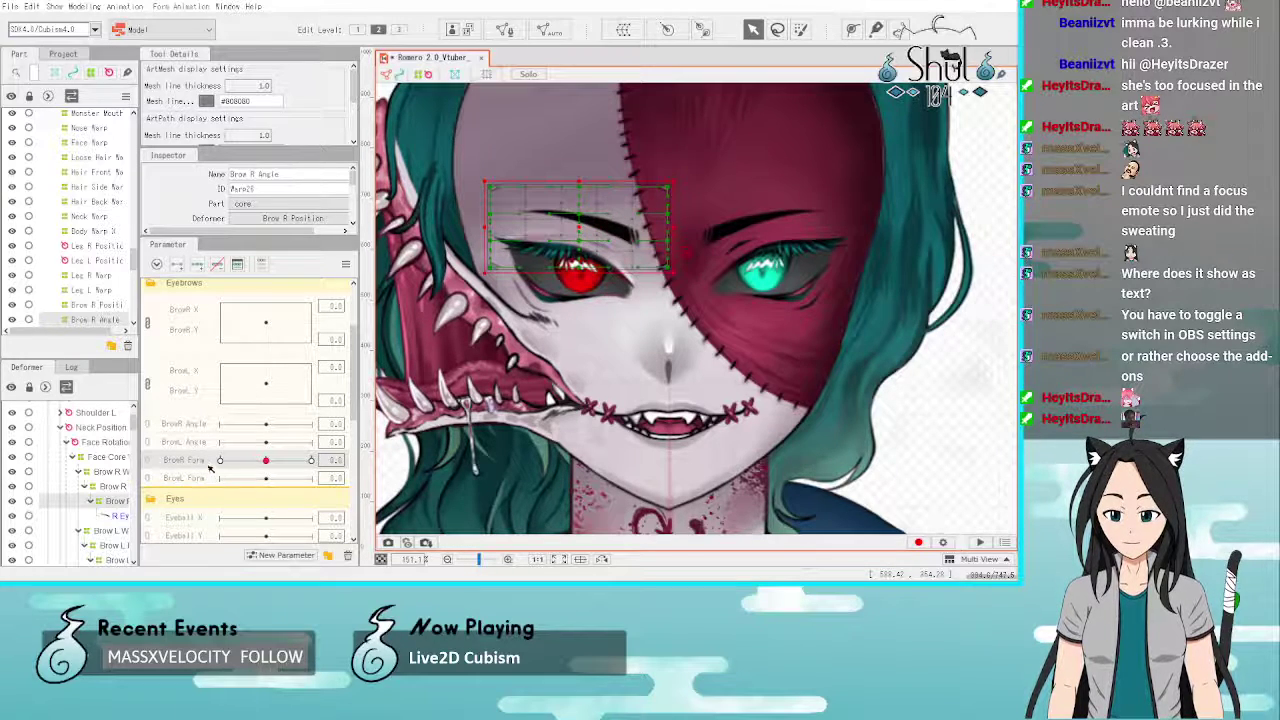
pyautogui.click(197, 425)
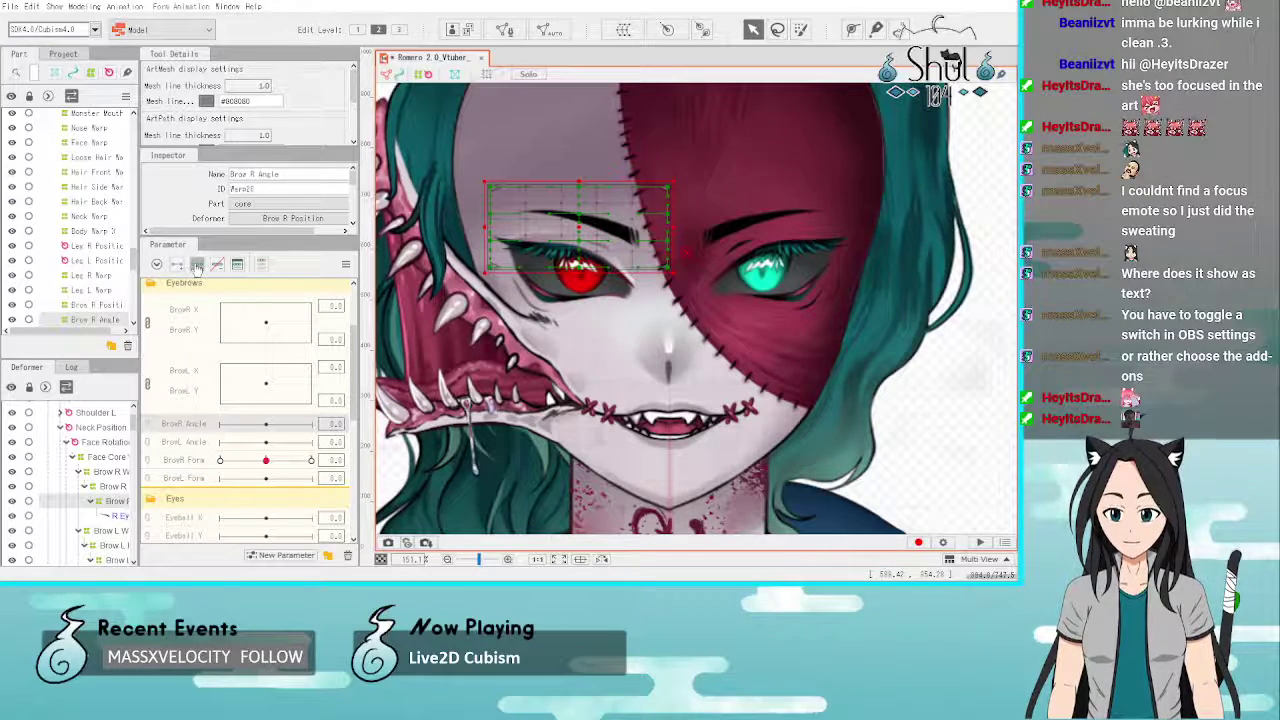
pyautogui.click(197, 265)
# Step: Give the Brow R Position deformer three keys on each axis of the combined BrowR X/Y parameter
pyautogui.click(115, 487)
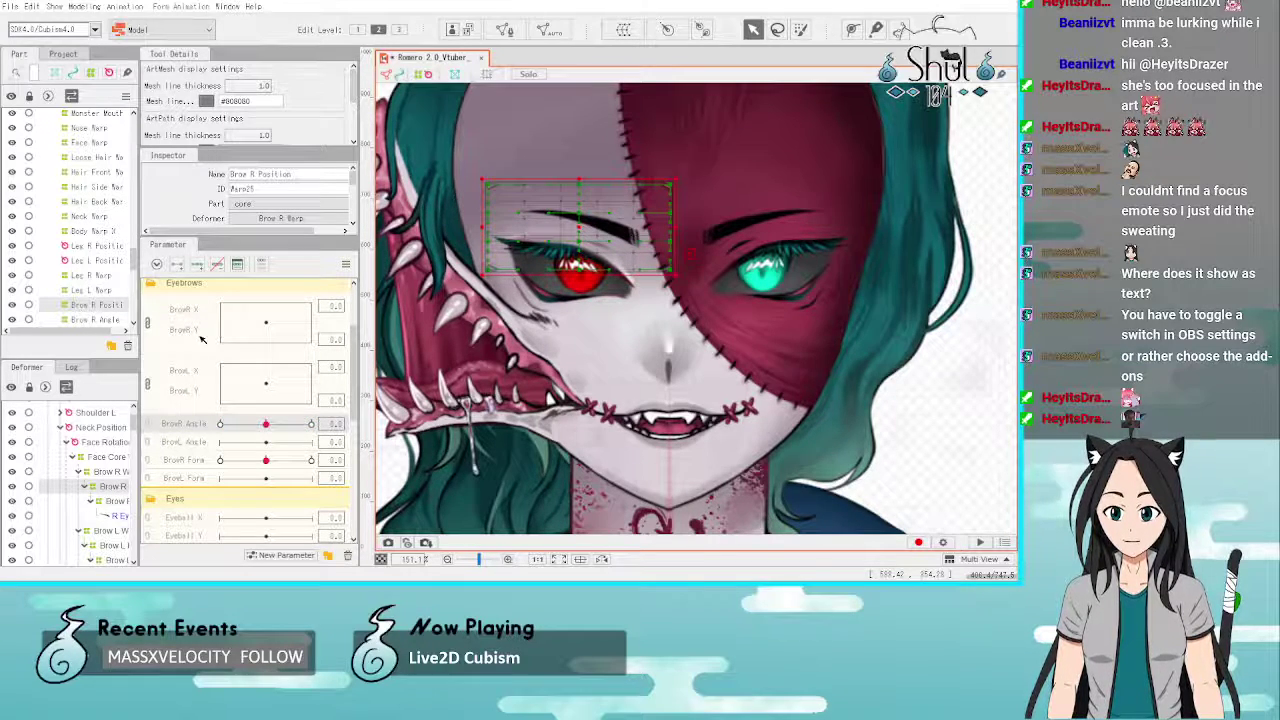
pyautogui.click(201, 340)
pyautogui.click(197, 265)
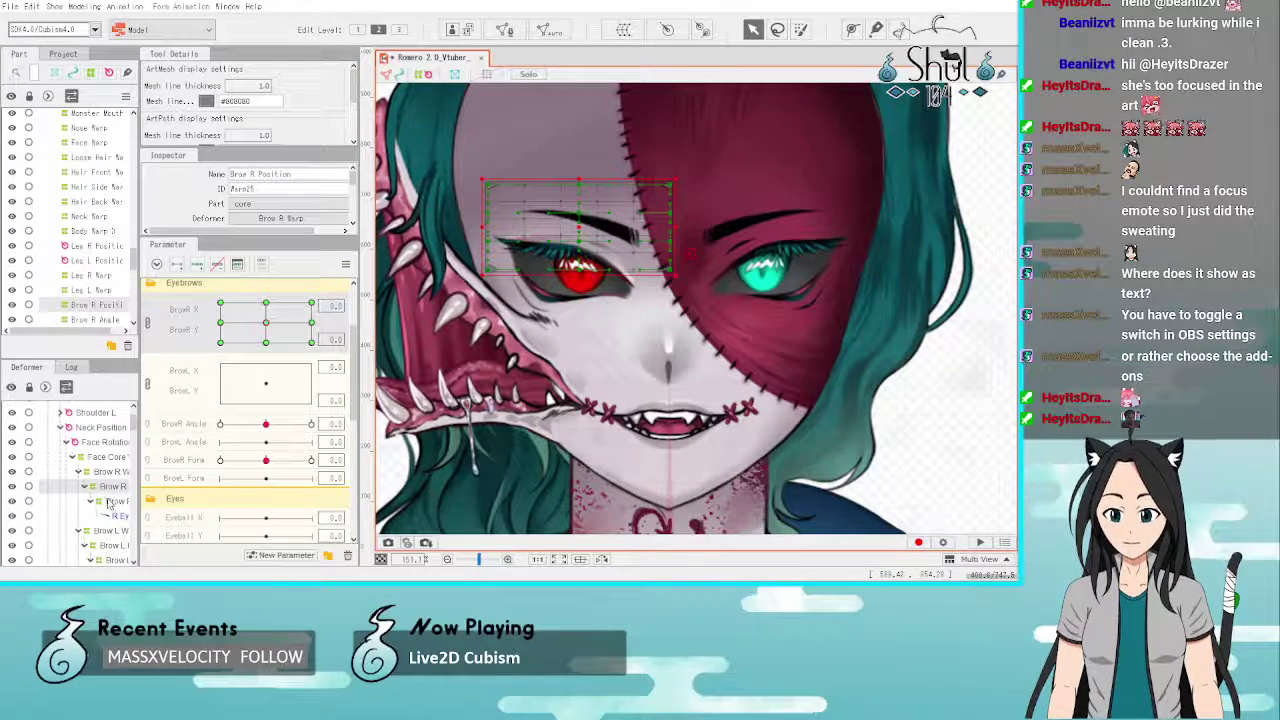
# Step: Give the Brow L Position deformer three keys on each axis of the combined BrowL X/Y parameter
pyautogui.scroll(-3, 110, 500)
pyautogui.click(112, 438)
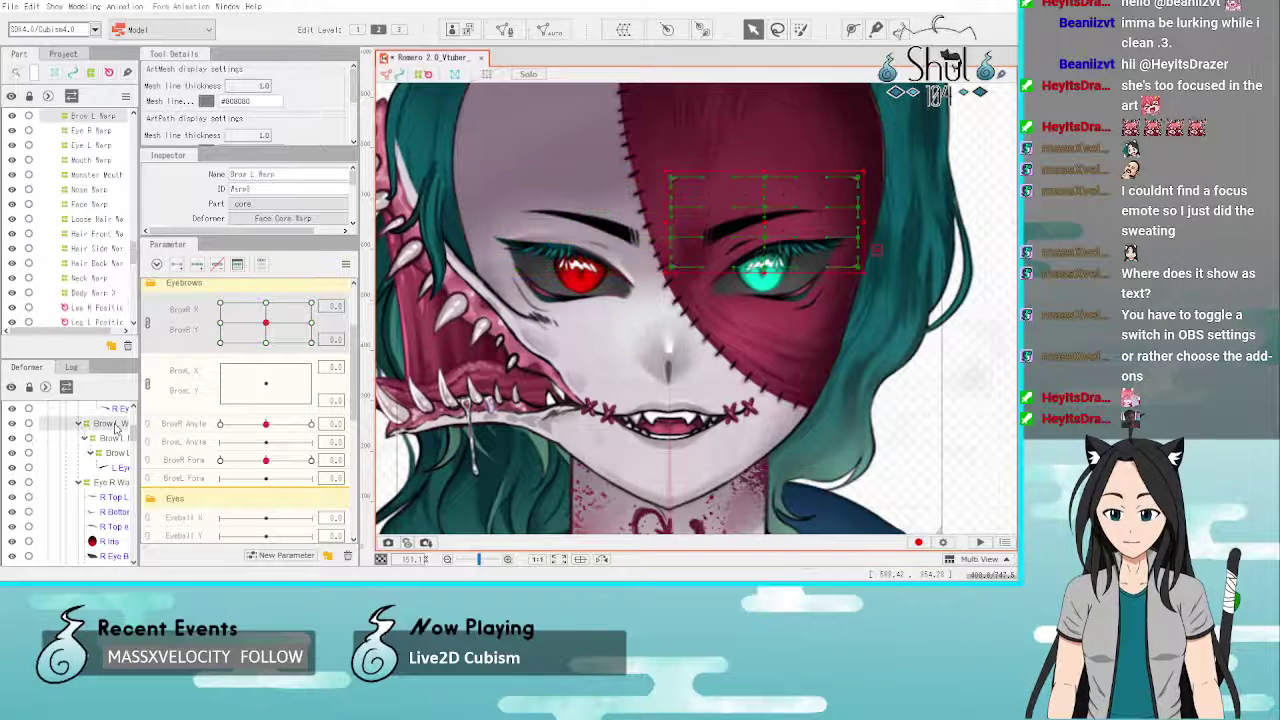
pyautogui.click(110, 423)
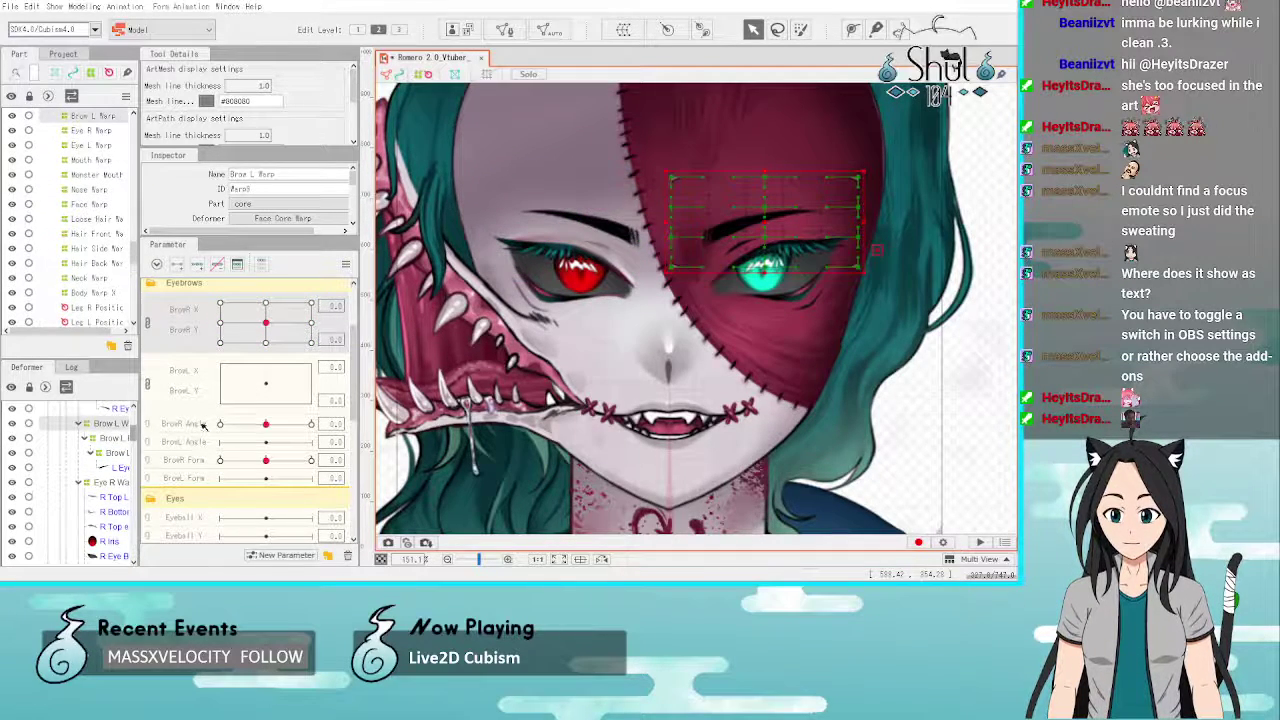
pyautogui.scroll(2, 150, 440)
pyautogui.click(118, 438)
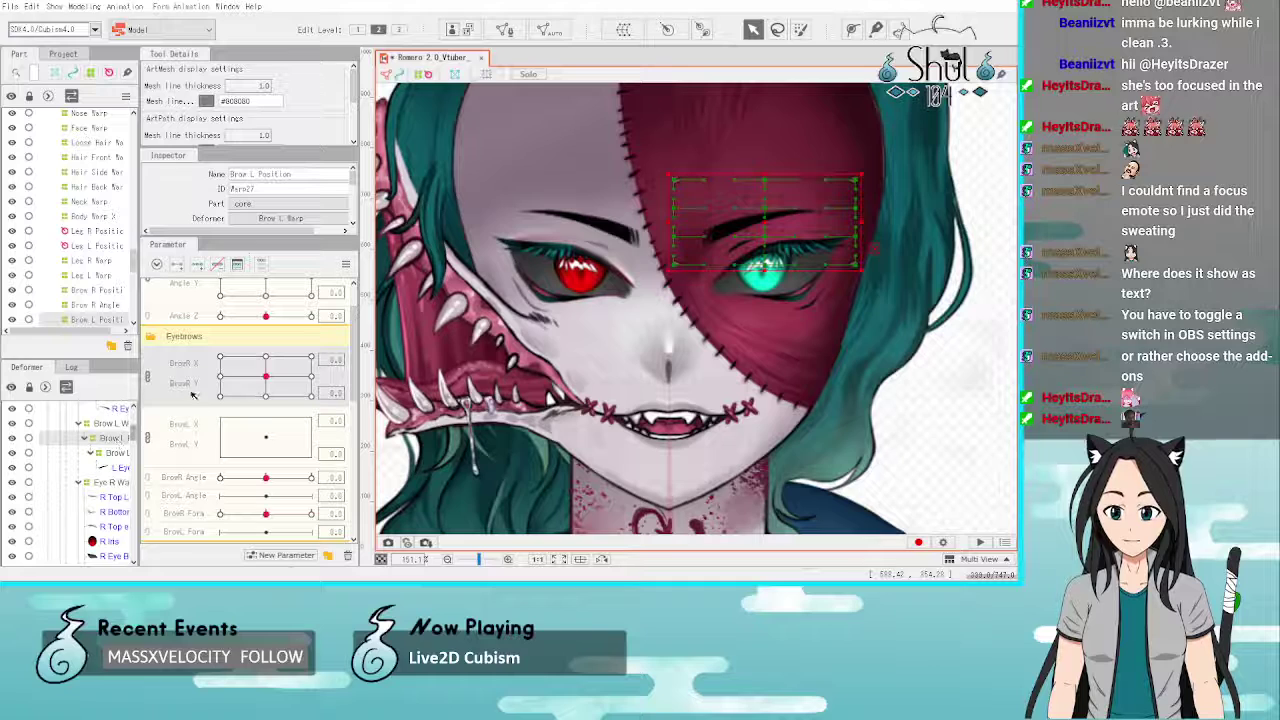
pyautogui.click(197, 266)
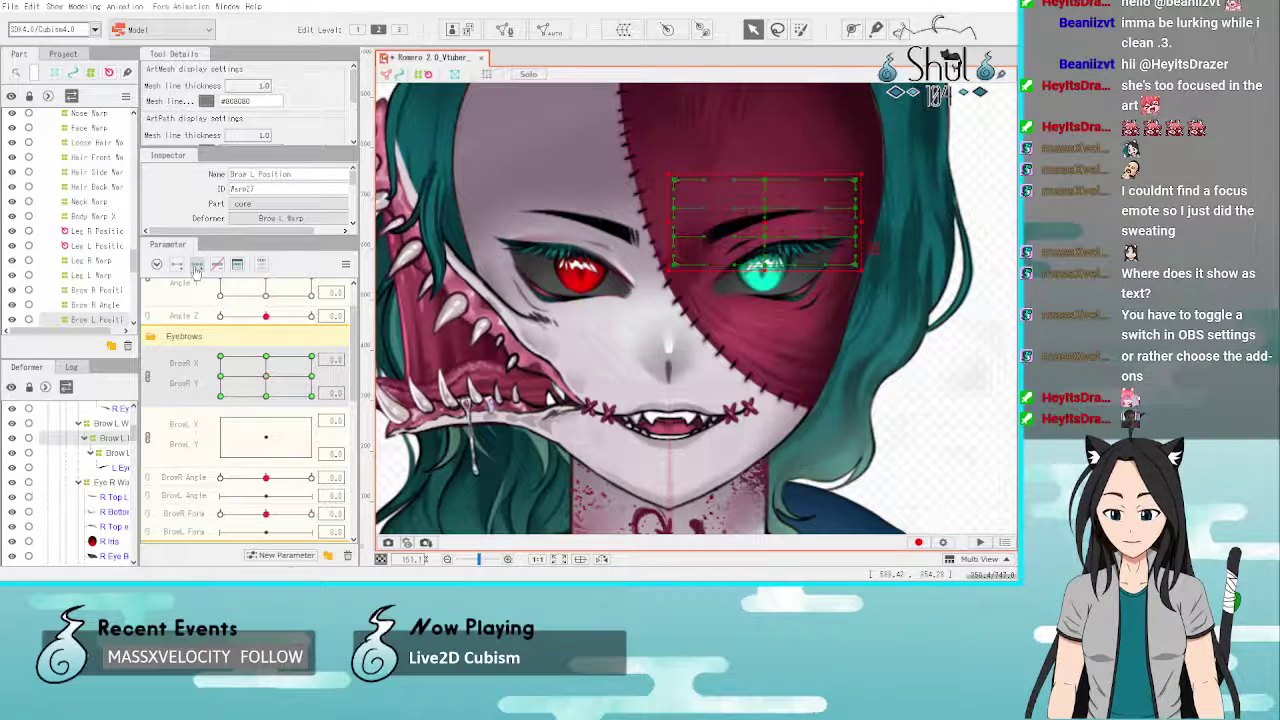
pyautogui.click(207, 428)
pyautogui.click(197, 266)
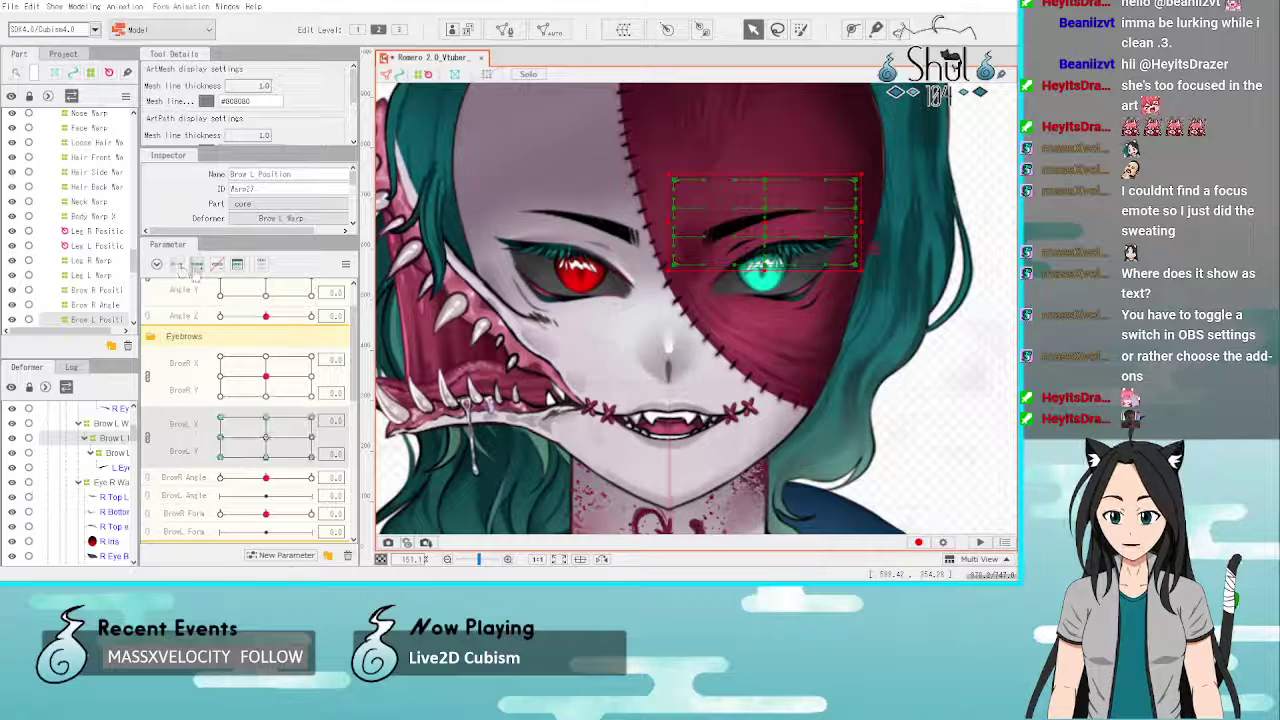
# Step: Add three keys on BrowL Angle for the Brow L Angle deformer and three keys on BrowL Form for the L Eyebrow
pyautogui.scroll(-1, 190, 380)
pyautogui.click(180, 450)
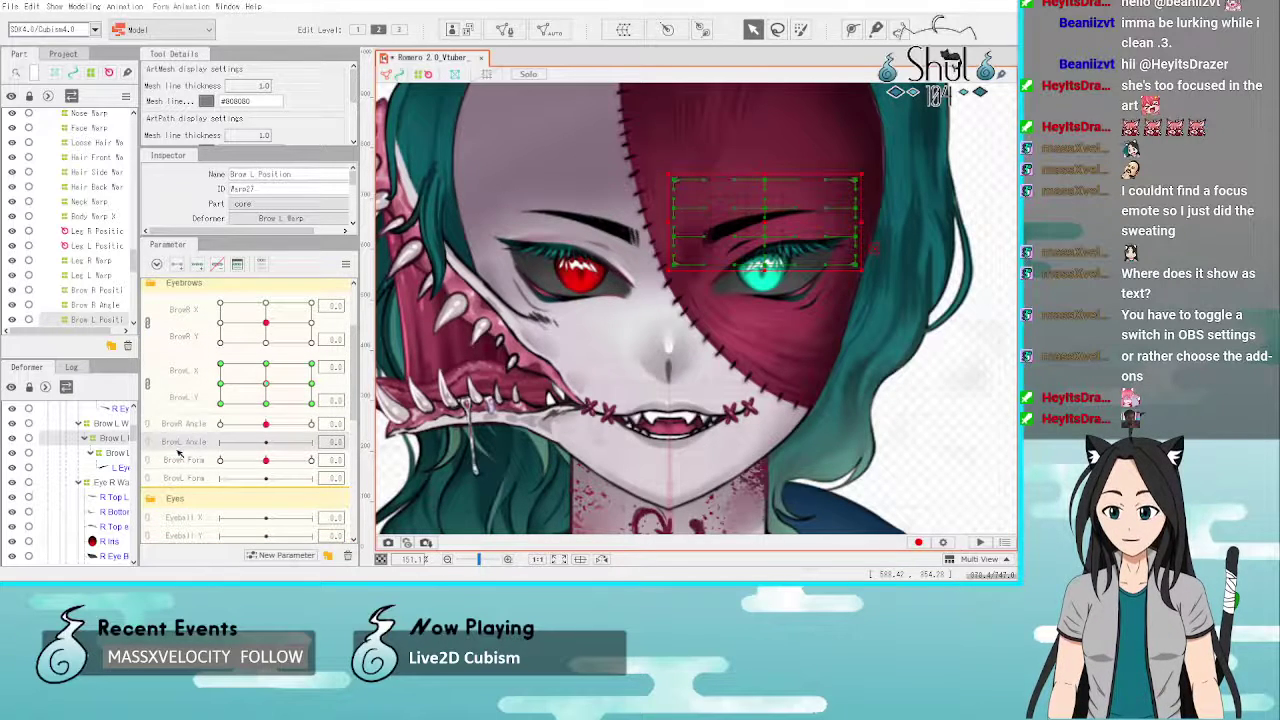
pyautogui.click(124, 455)
pyautogui.click(197, 266)
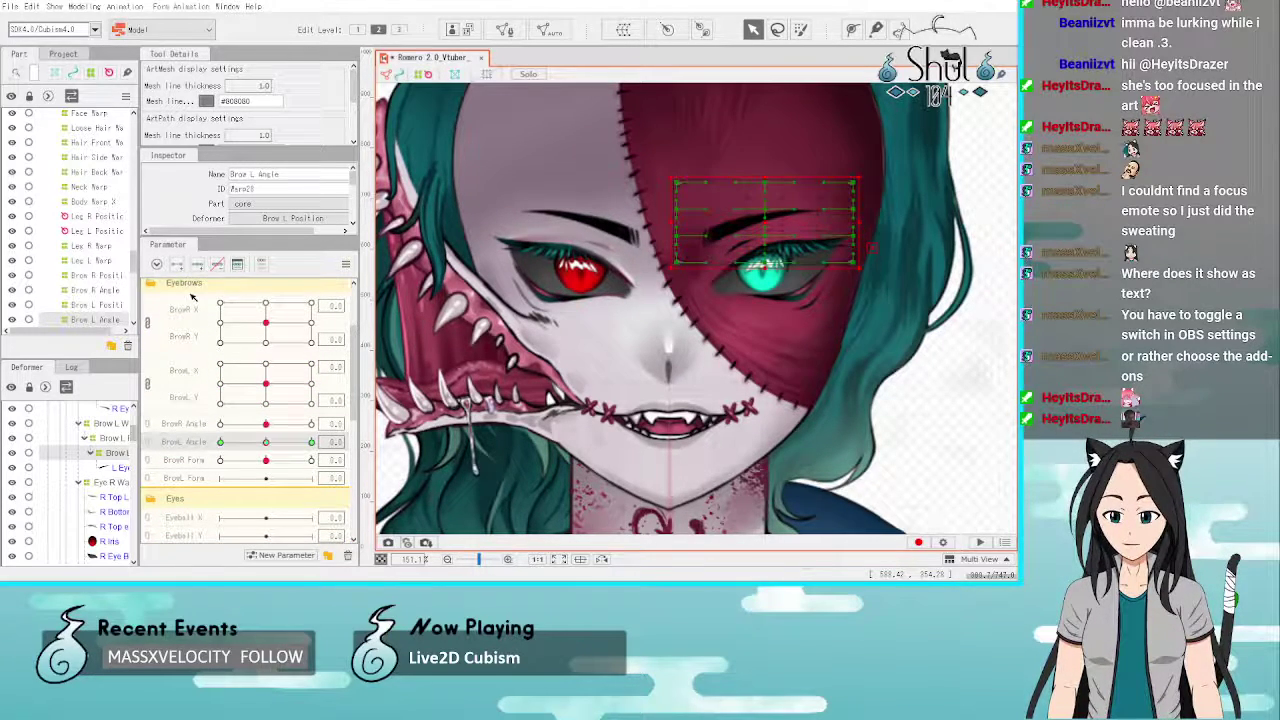
pyautogui.click(184, 478)
pyautogui.click(120, 467)
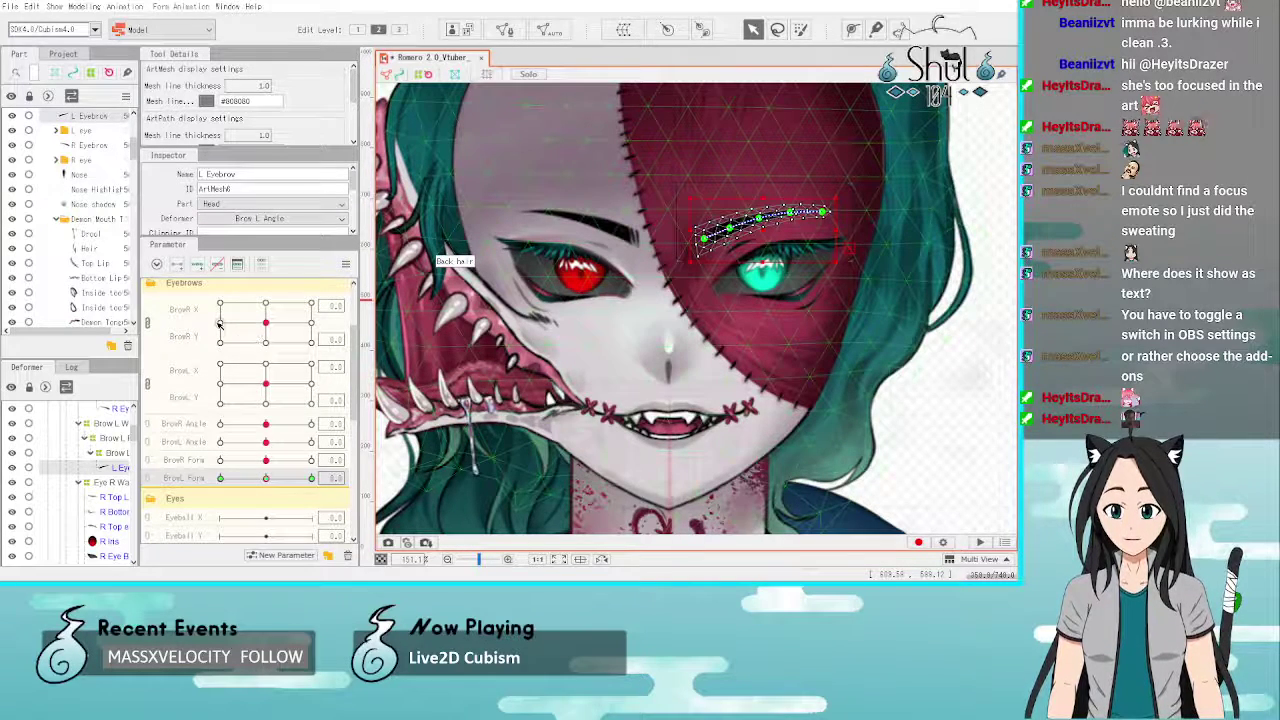
# Step: Set BrowR X to 1.0 and shift the Brow R Position deformer slightly inward toward the nose
pyautogui.click(311, 323)
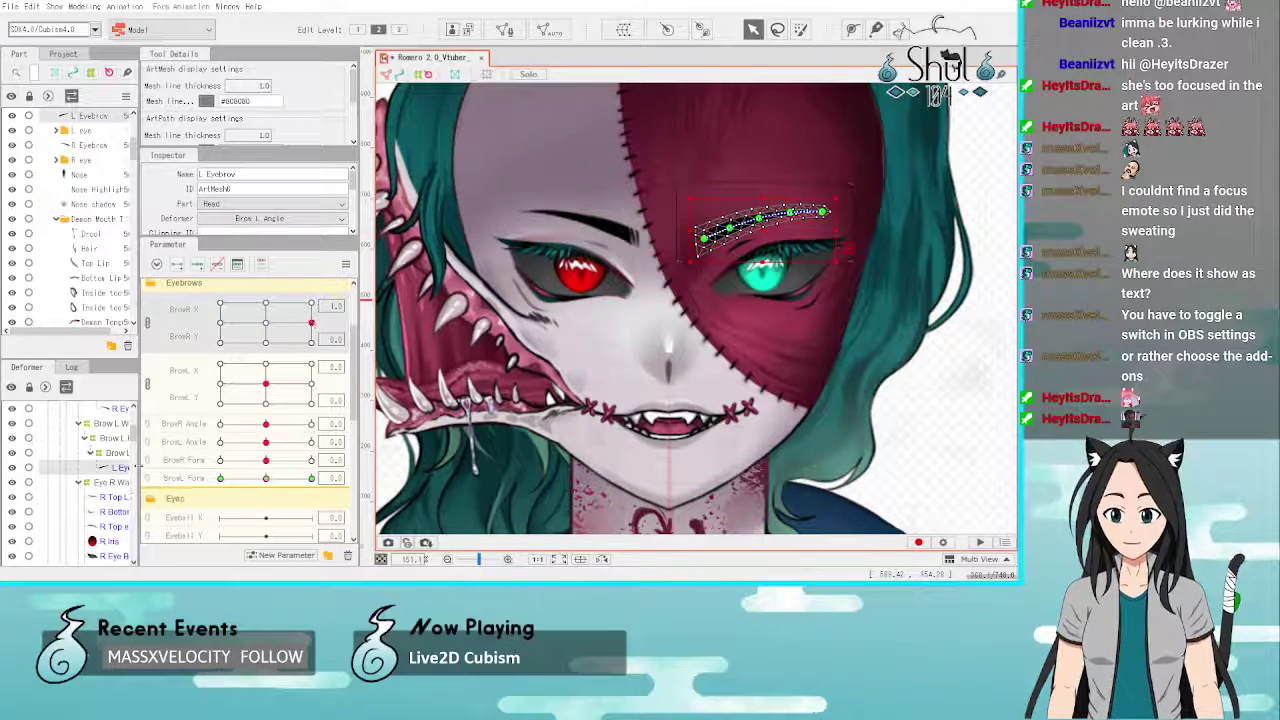
pyautogui.click(112, 438)
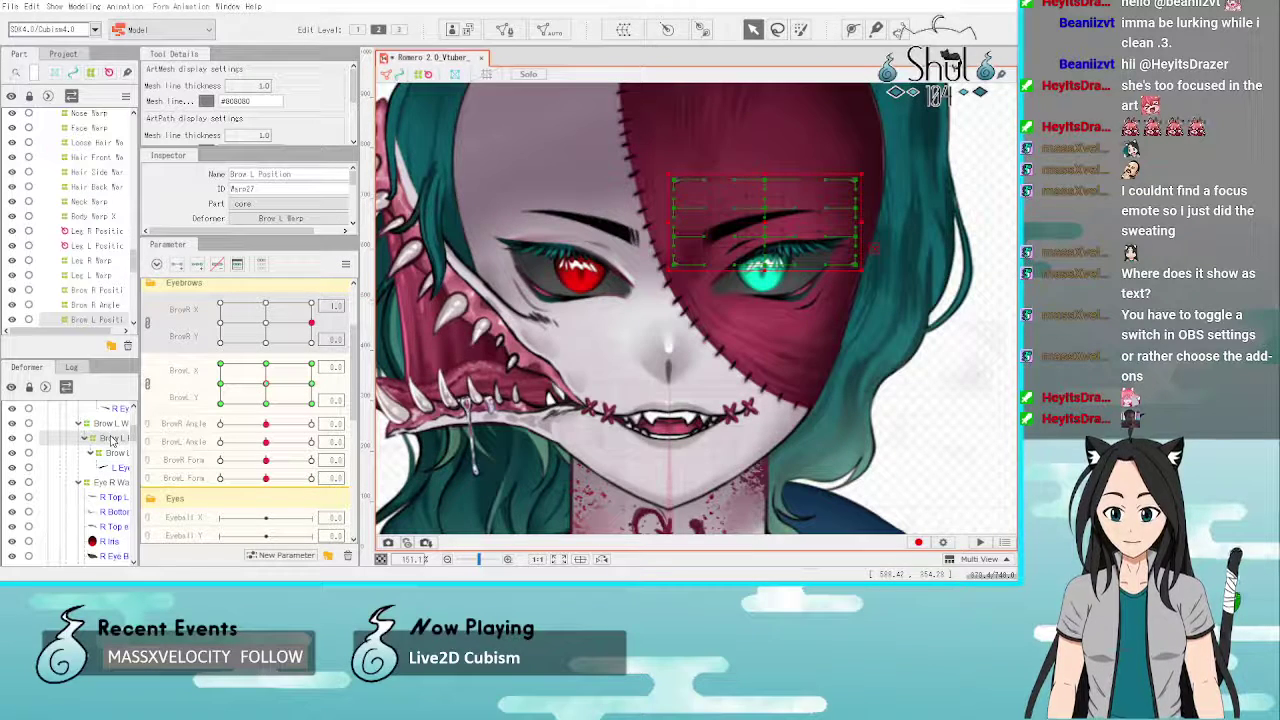
pyautogui.scroll(3, 117, 488)
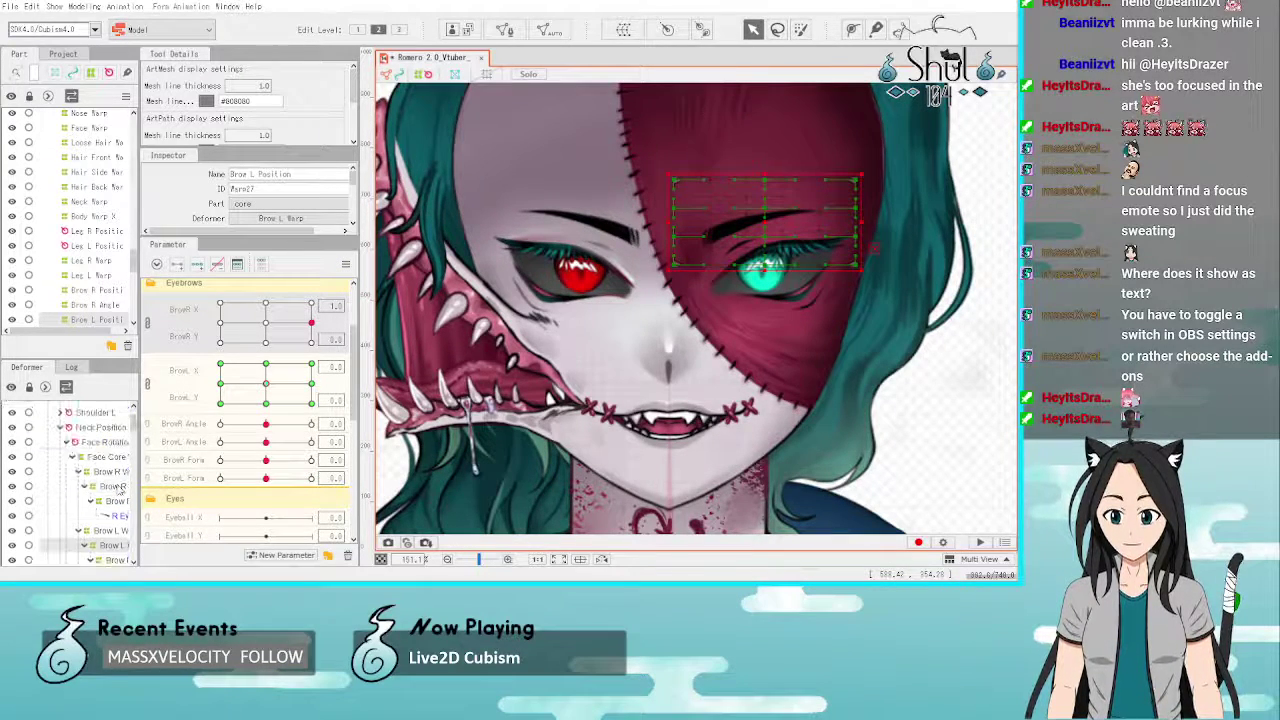
pyautogui.click(113, 486)
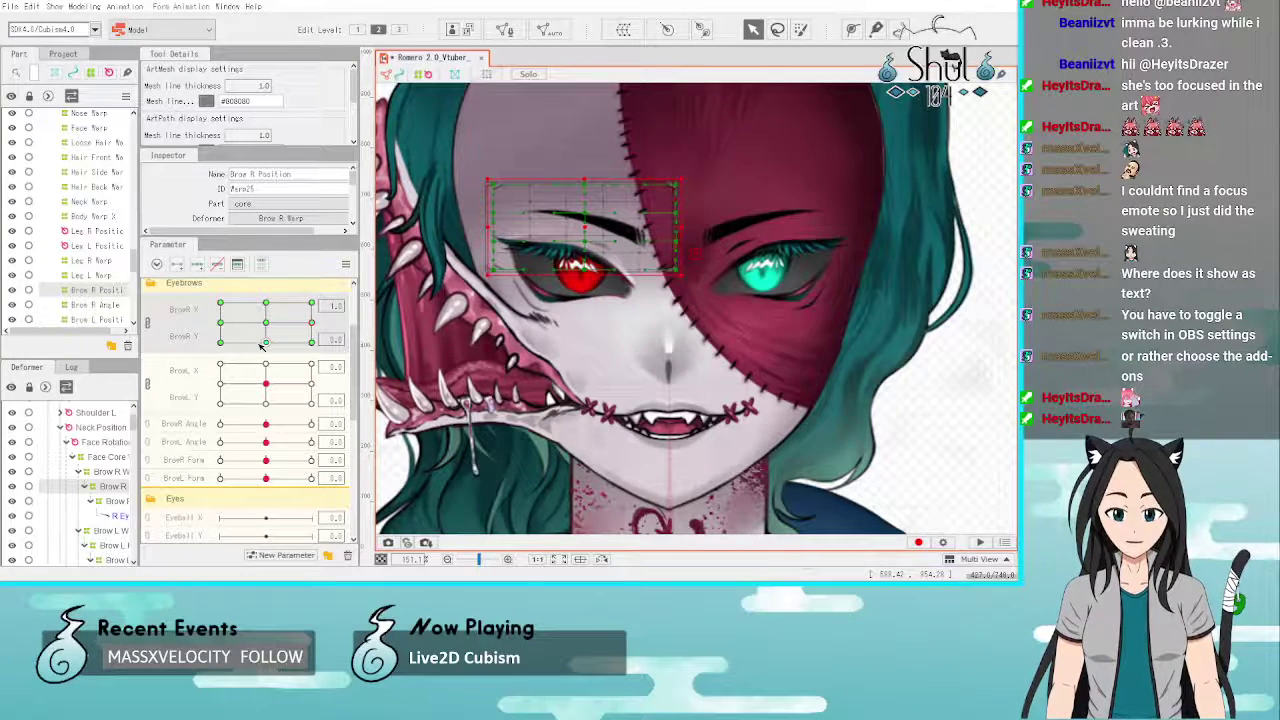
# Step: Shift the Brow L Position deformer slightly inward at BrowL X -1.0 and slightly outward at BrowL X 1.0
pyautogui.click(220, 385)
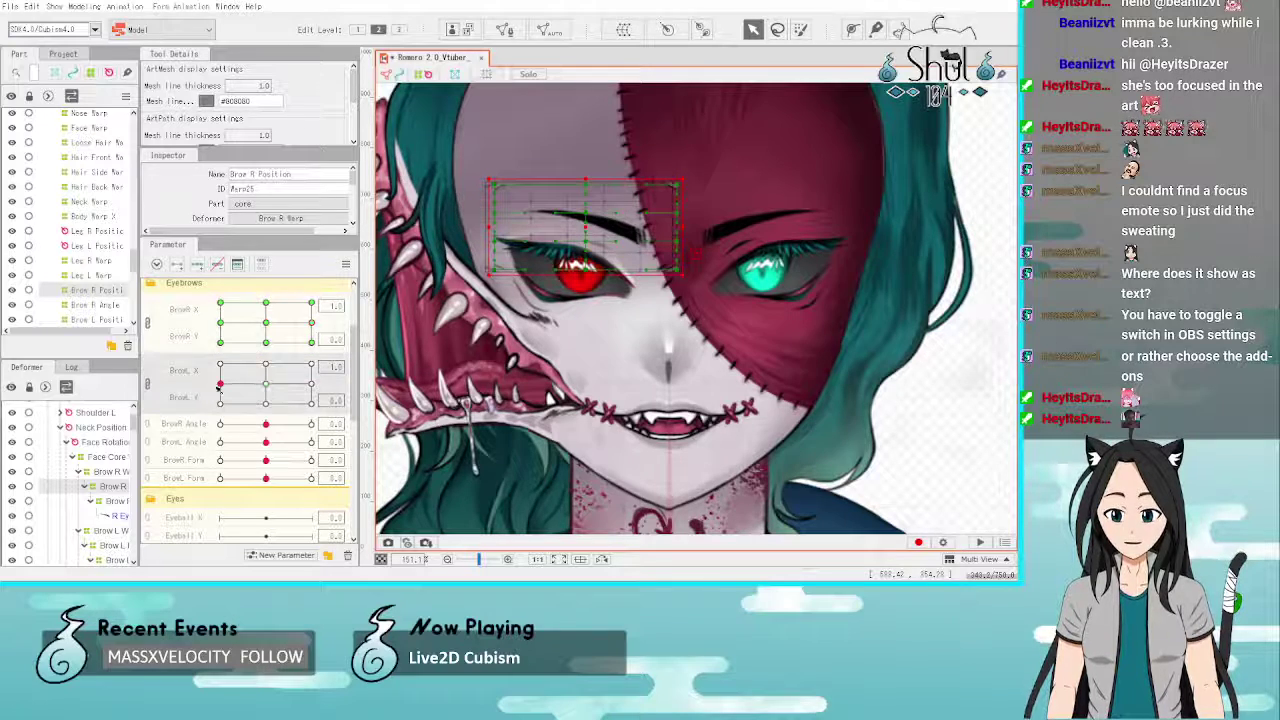
pyautogui.scroll(-1, 117, 521)
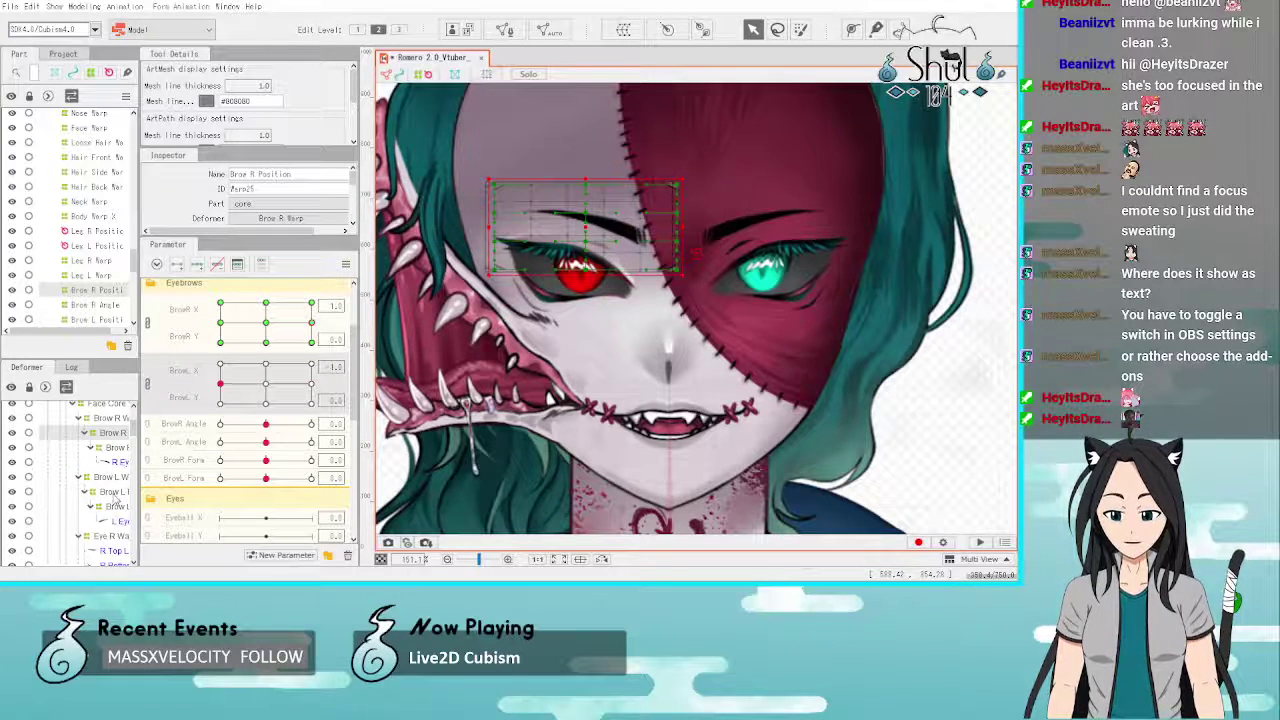
pyautogui.click(114, 493)
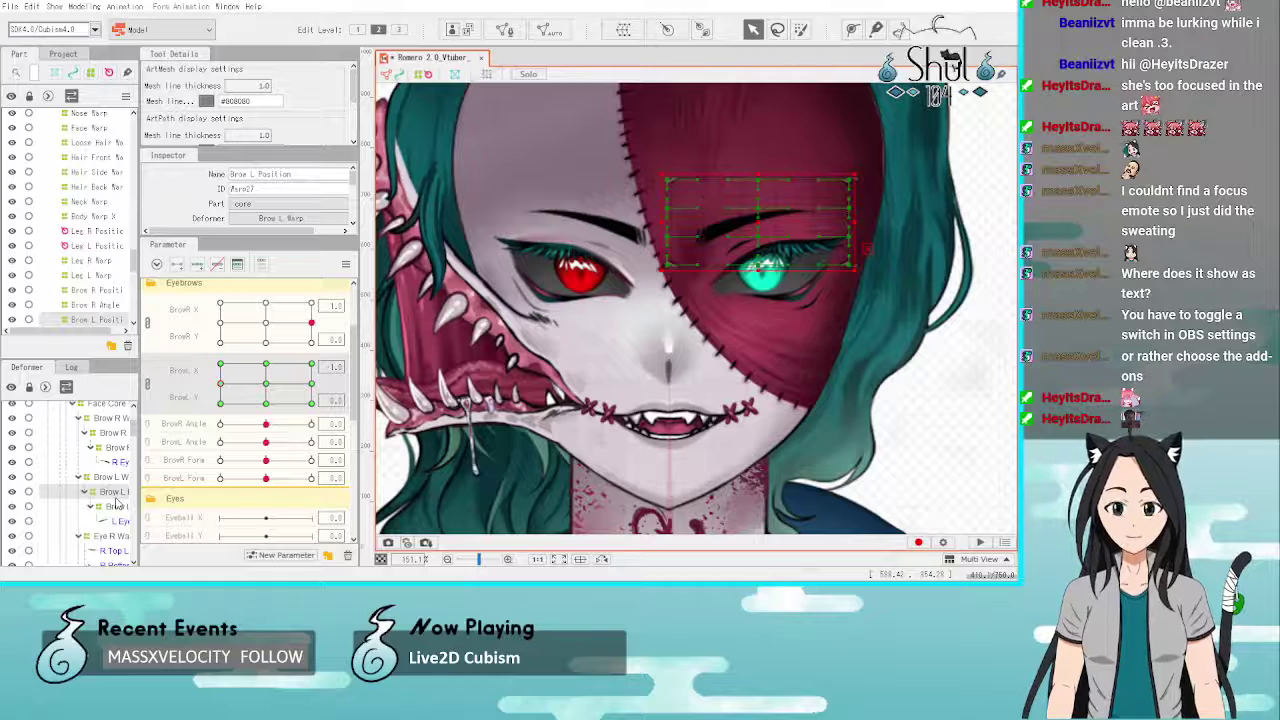
pyautogui.click(311, 384)
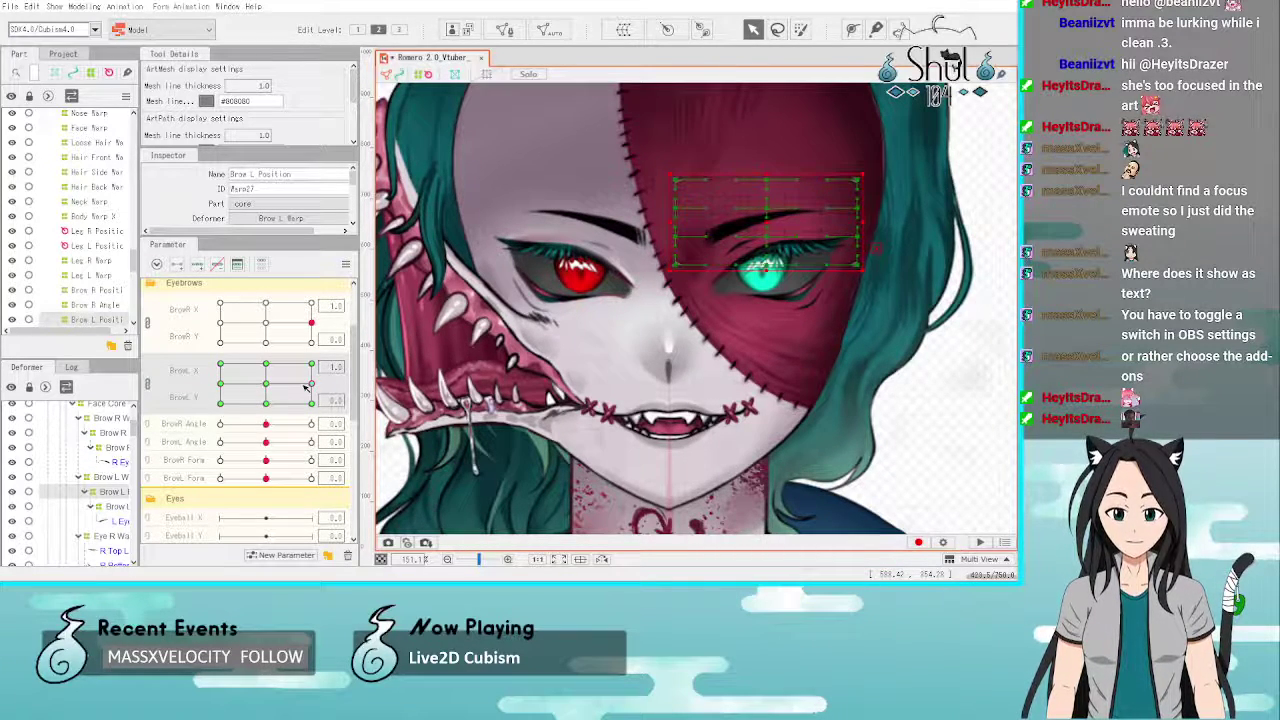
pyautogui.moveTo(305, 388); pyautogui.dragTo(309, 385)
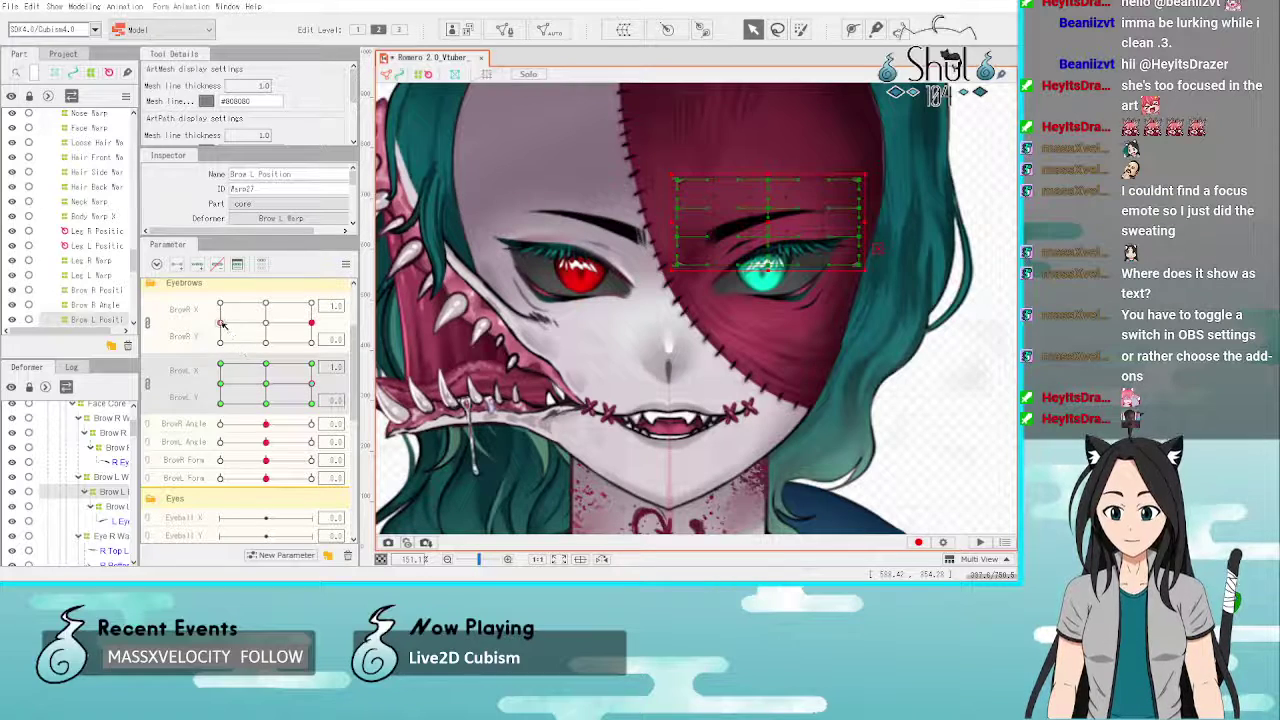
# Step: Shift the Brow R Position deformer slightly outward at BrowR X -1.0 and return BrowR X/Y to neutral
pyautogui.click(222, 323)
pyautogui.click(113, 433)
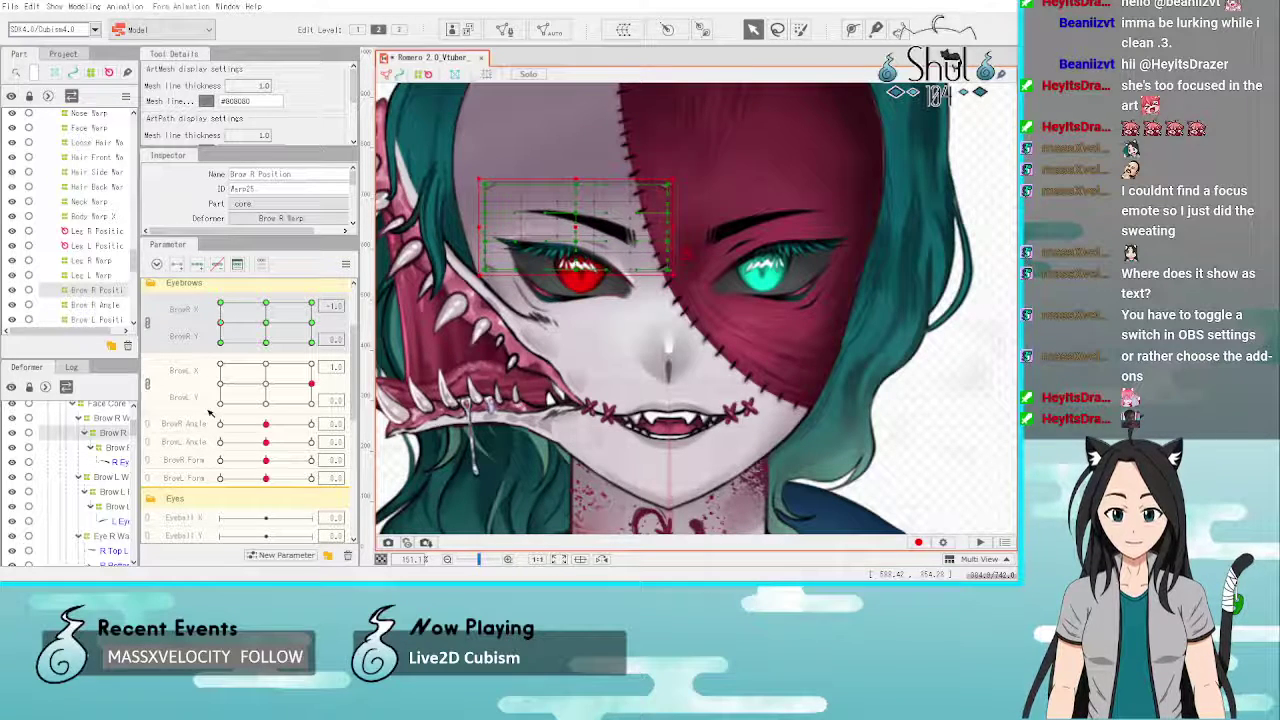
pyautogui.click(267, 322)
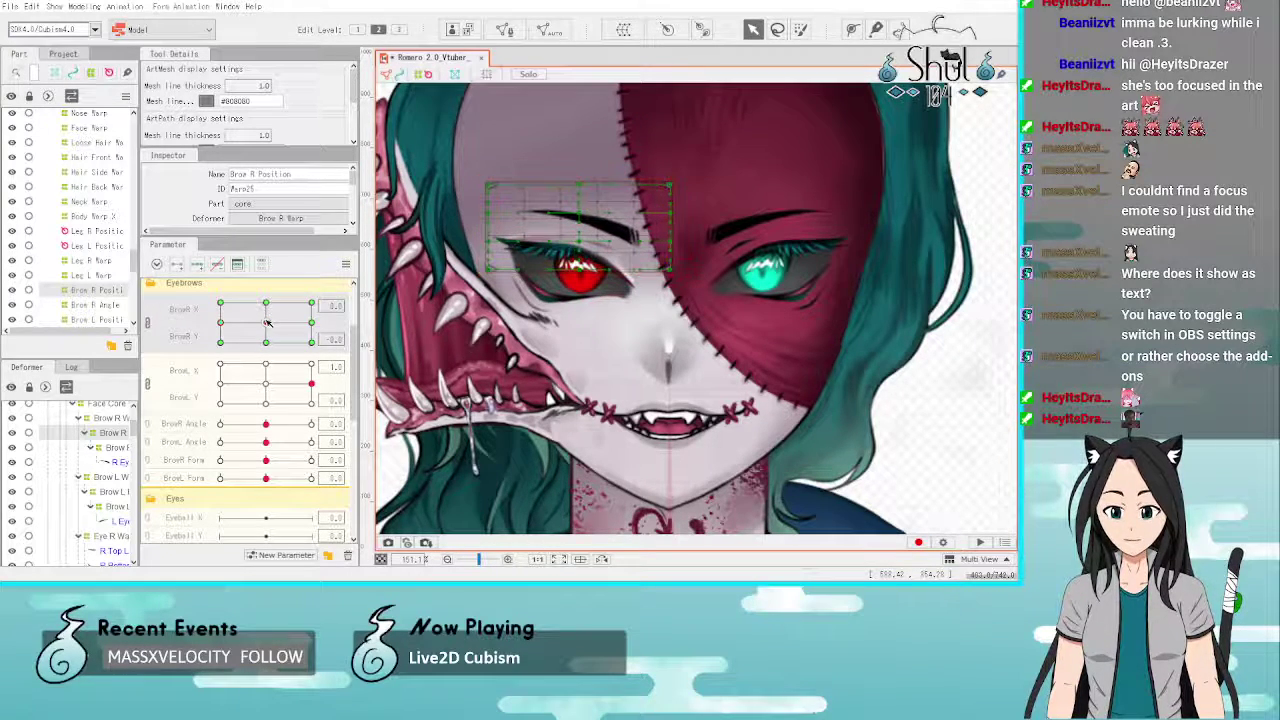
# Step: Raise the Brow R Position and Brow L Position deformers at BrowR Y and BrowL Y 1.0, and return both parameters to neutral
pyautogui.click(266, 385)
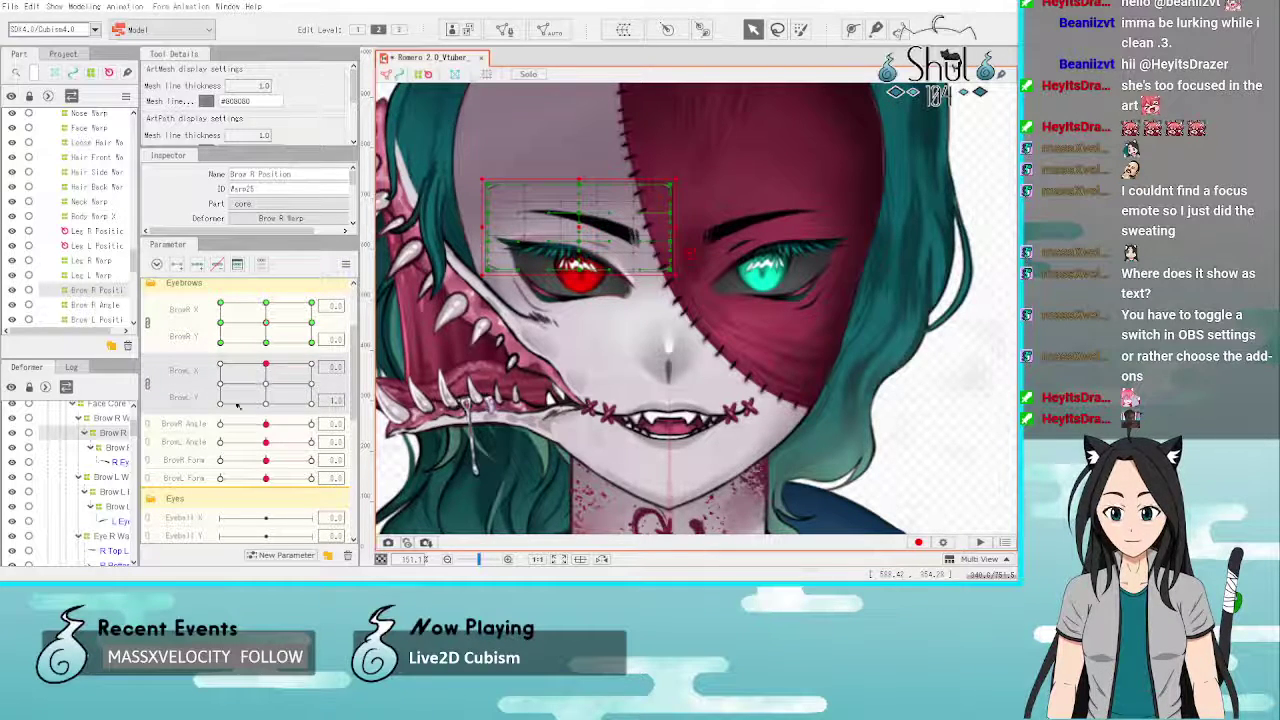
pyautogui.click(267, 304)
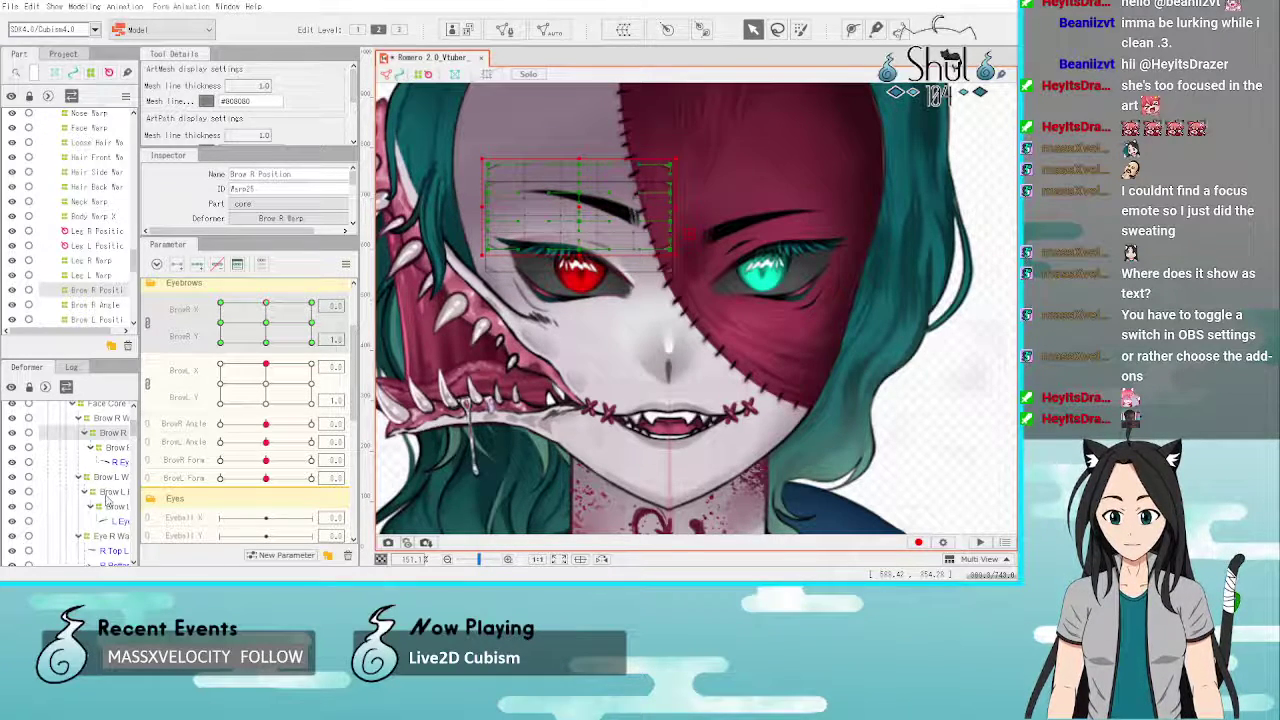
pyautogui.click(104, 494)
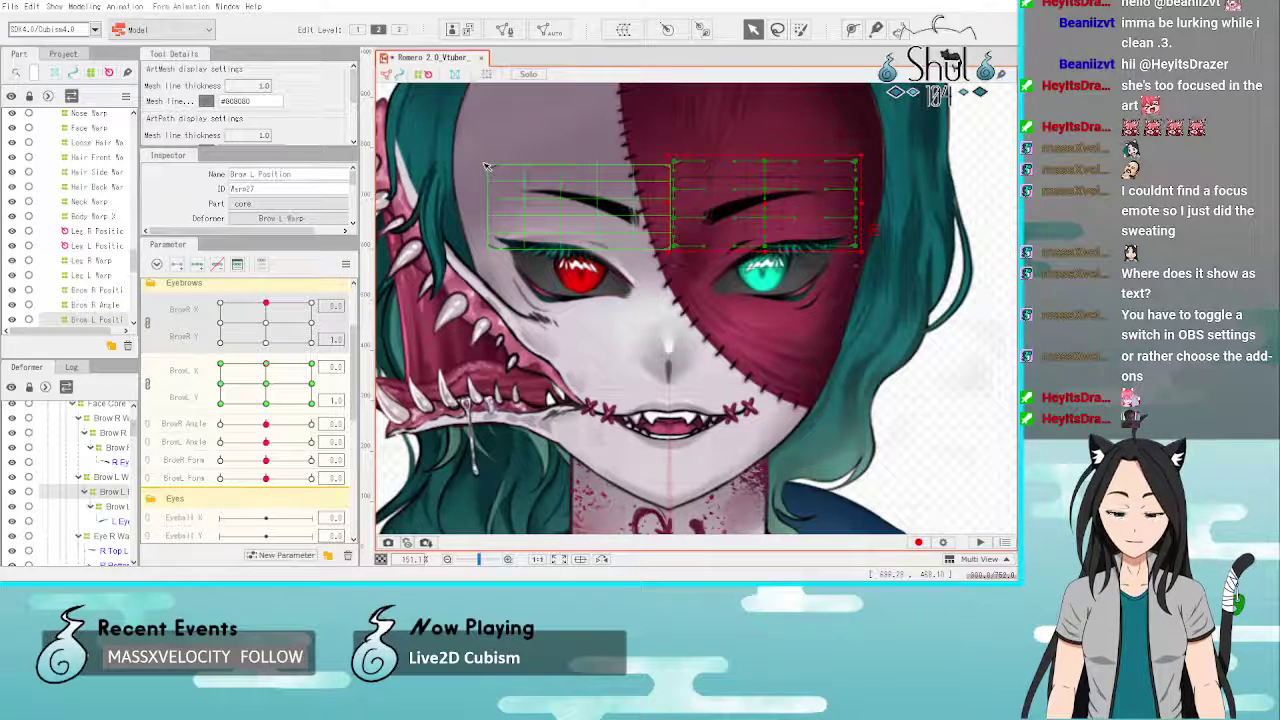
pyautogui.click(957, 409)
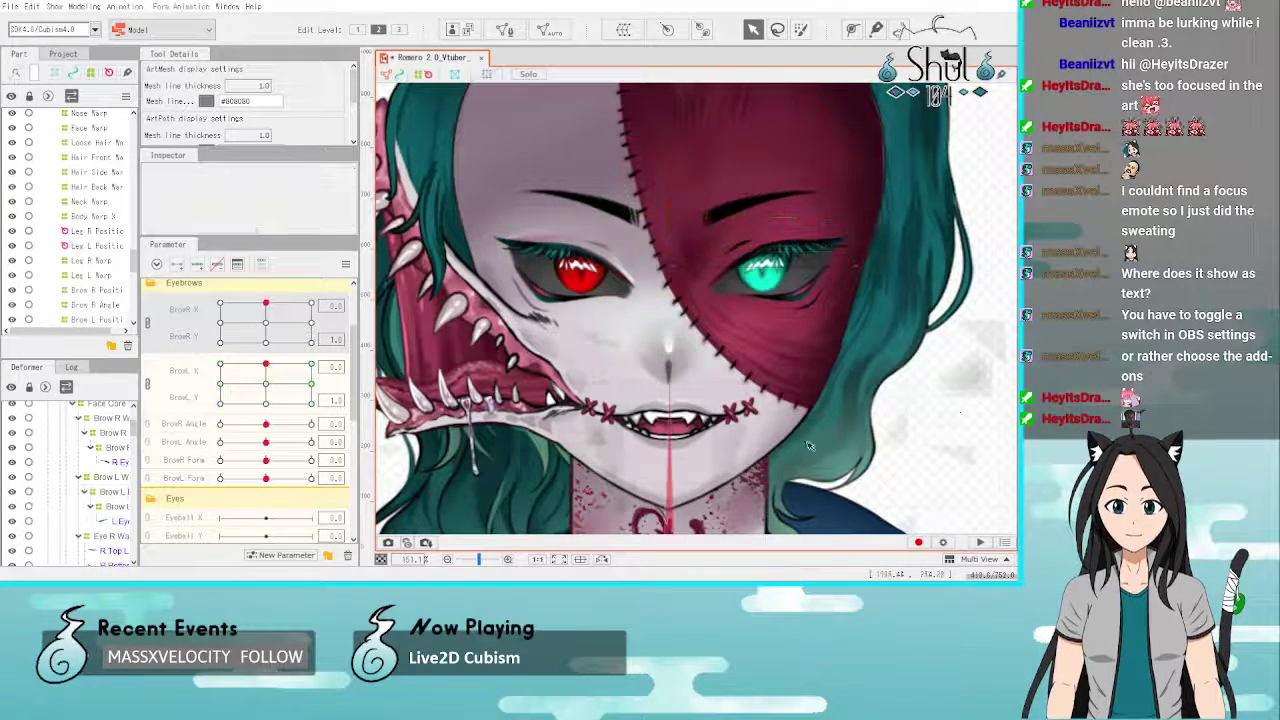
pyautogui.moveTo(265, 365); pyautogui.dragTo(266, 384)
pyautogui.click(266, 322)
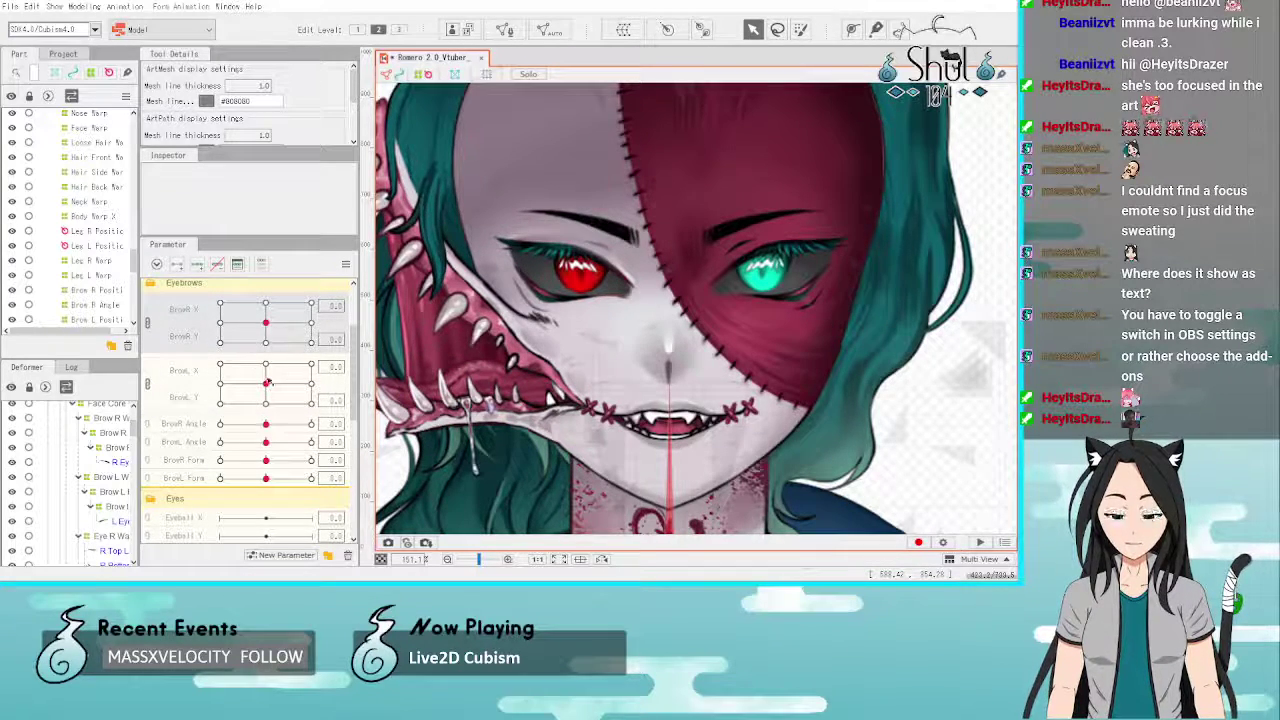
# Step: Set BrowR Y and BrowL Y to -1.0 and lower the Brow R Position and Brow L Position deformers slightly toward the eyes
pyautogui.click(265, 342)
pyautogui.click(266, 402)
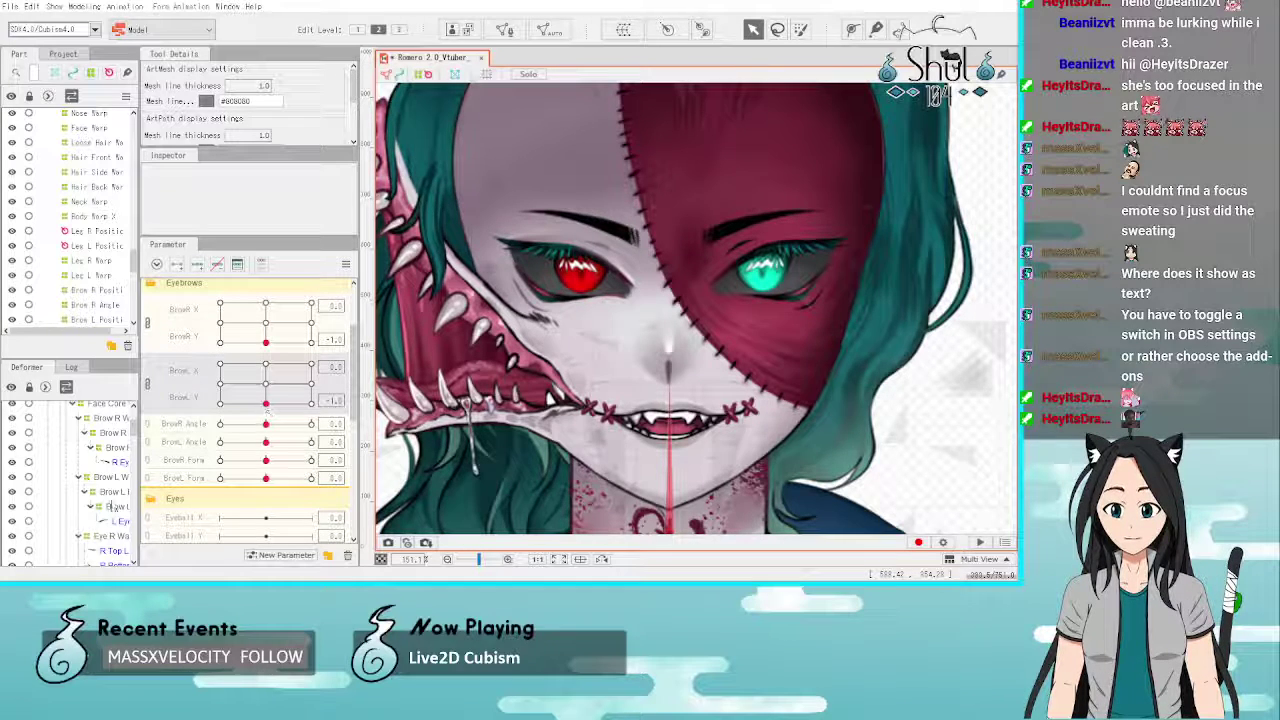
pyautogui.click(112, 433)
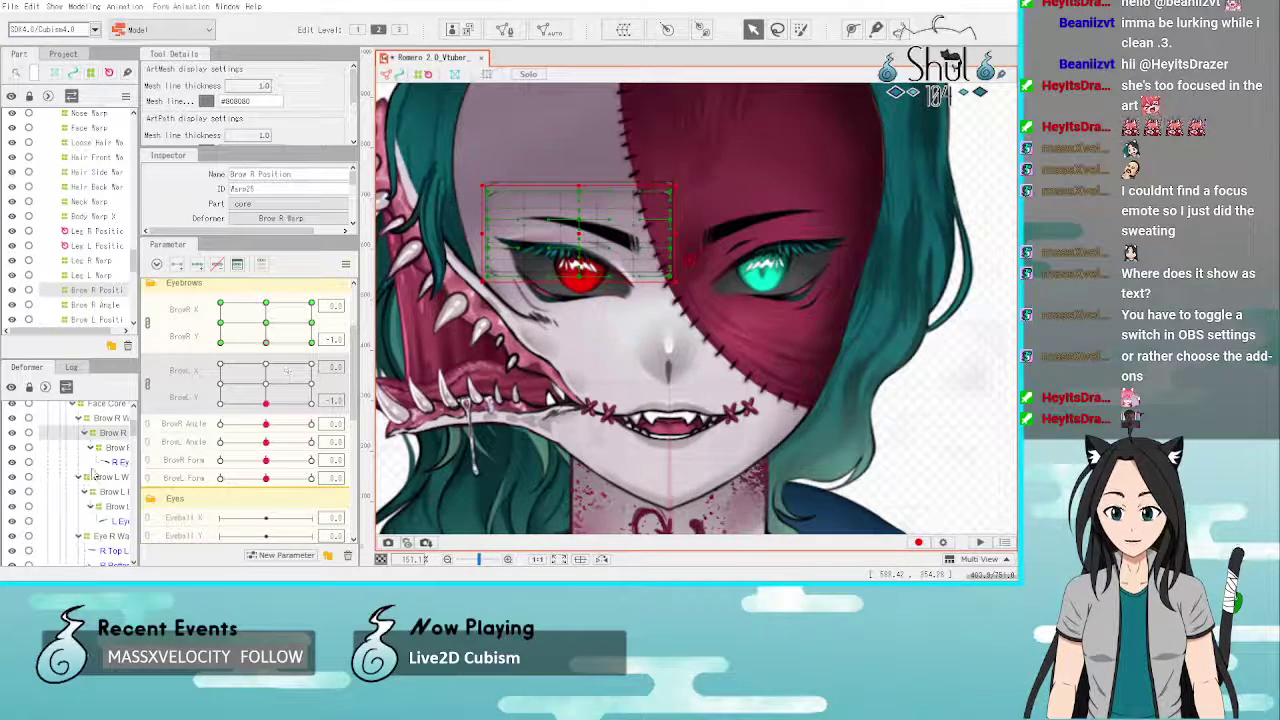
pyautogui.click(114, 492)
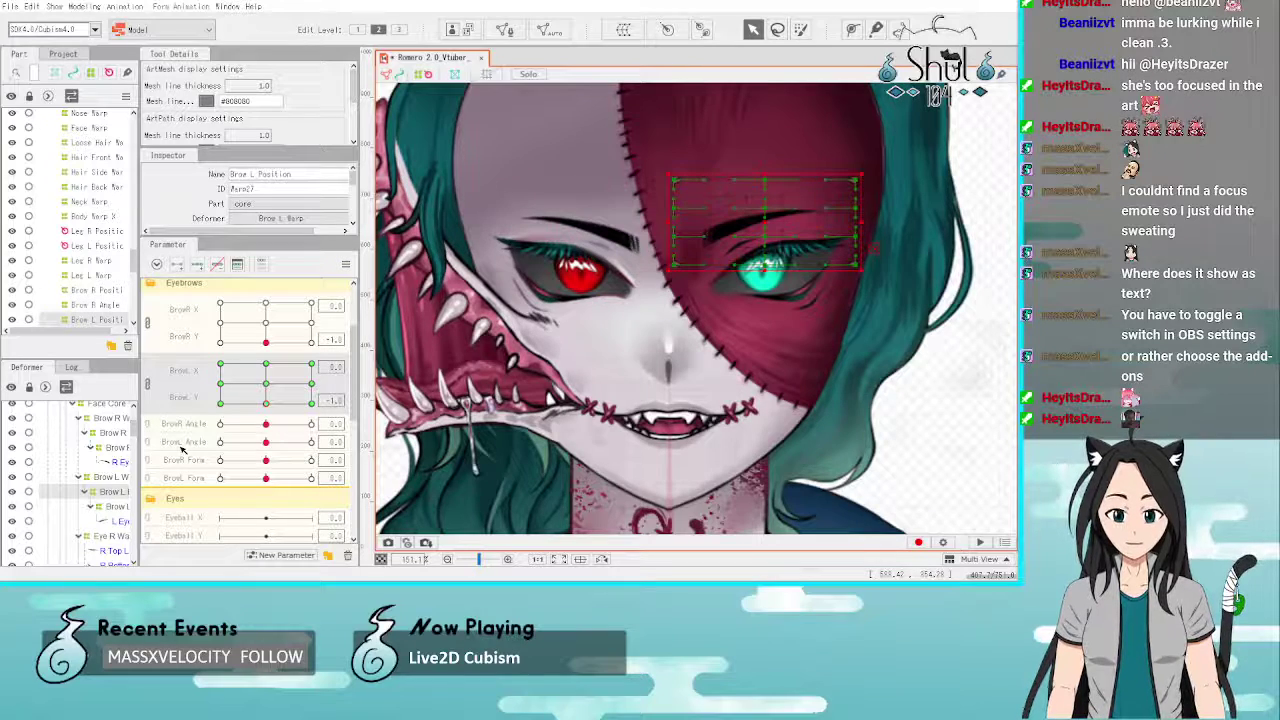
pyautogui.press('Down')
pyautogui.press('Down')
pyautogui.press('Down')
pyautogui.press('Down')
pyautogui.press('Down')
pyautogui.press('Down')
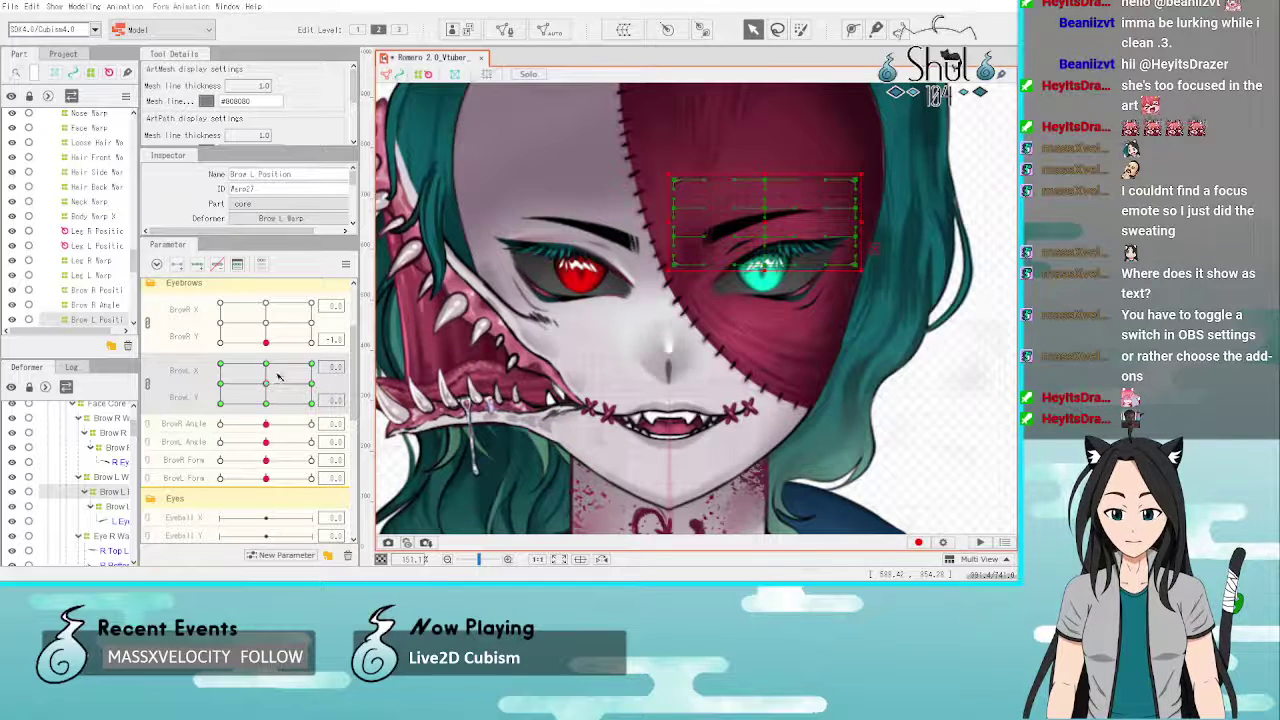
# Step: Synthesize the corner forms of the Brow L Position deformer on BrowL X/Y and return the brow parameters to neutral
pyautogui.click(345, 263)
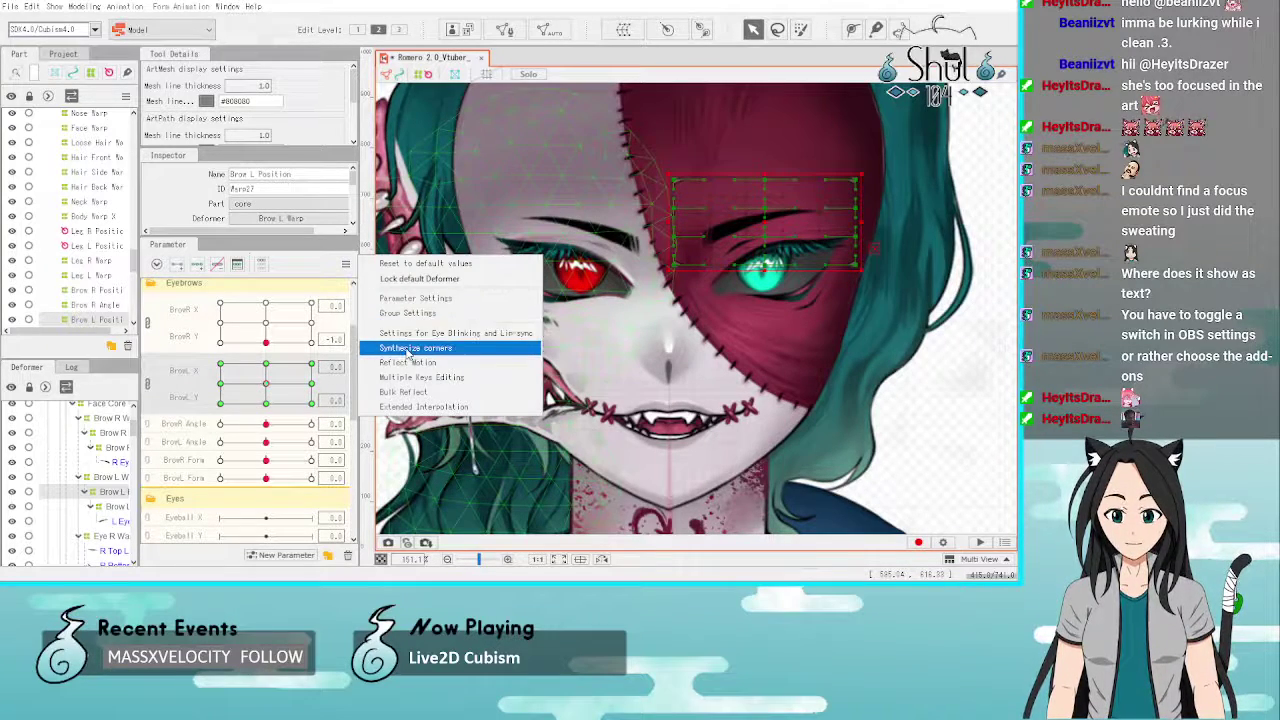
pyautogui.click(407, 350)
pyautogui.click(604, 348)
pyautogui.moveTo(266, 384)
pyautogui.mouseDown()
pyautogui.moveTo(212, 393)
pyautogui.moveTo(283, 373)
pyautogui.moveTo(267, 383)
pyautogui.mouseUp()
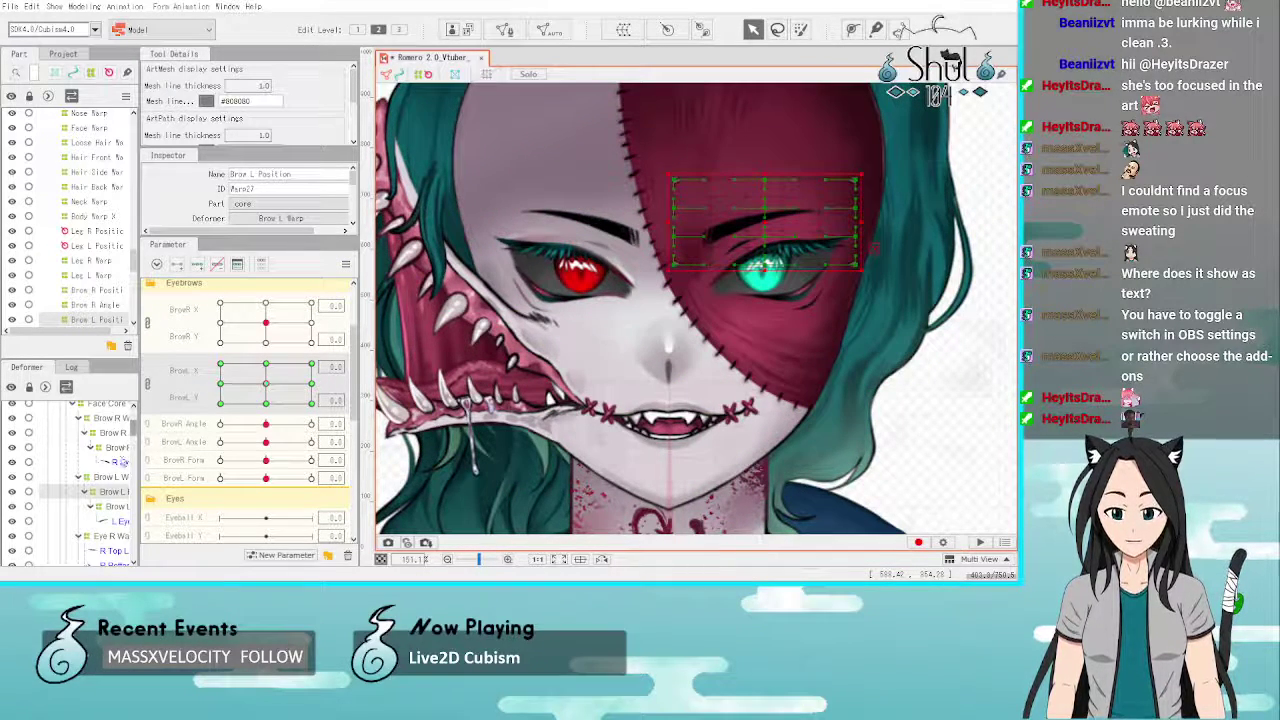
# Step: Synthesize the corner forms of the Brow R Position deformer on BrowR X/Y and keep the parameters at neutral
pyautogui.click(113, 433)
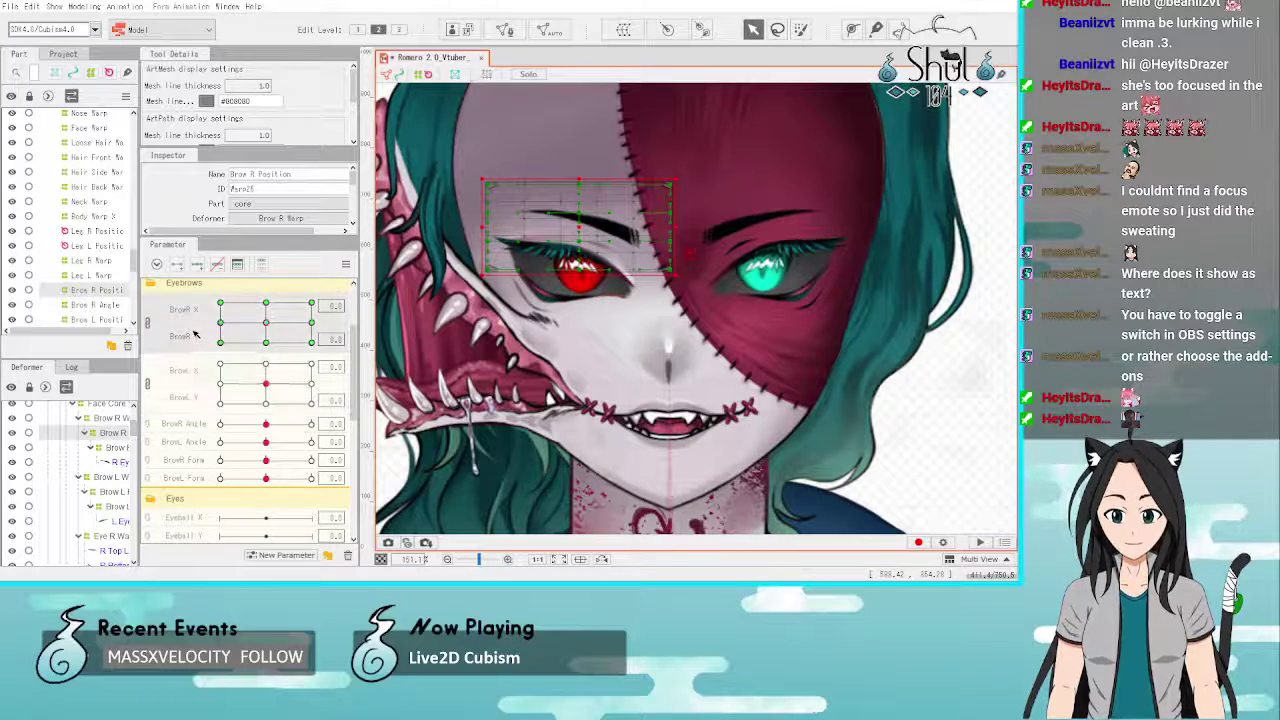
pyautogui.click(345, 264)
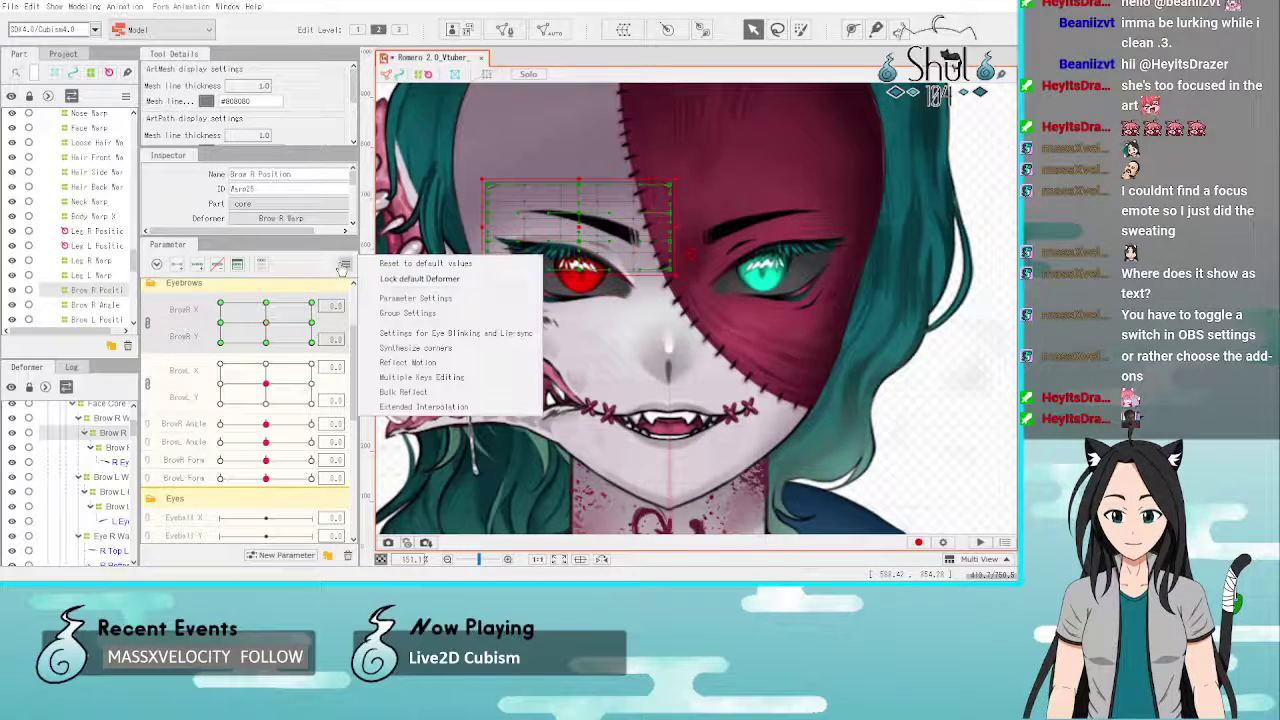
pyautogui.click(402, 349)
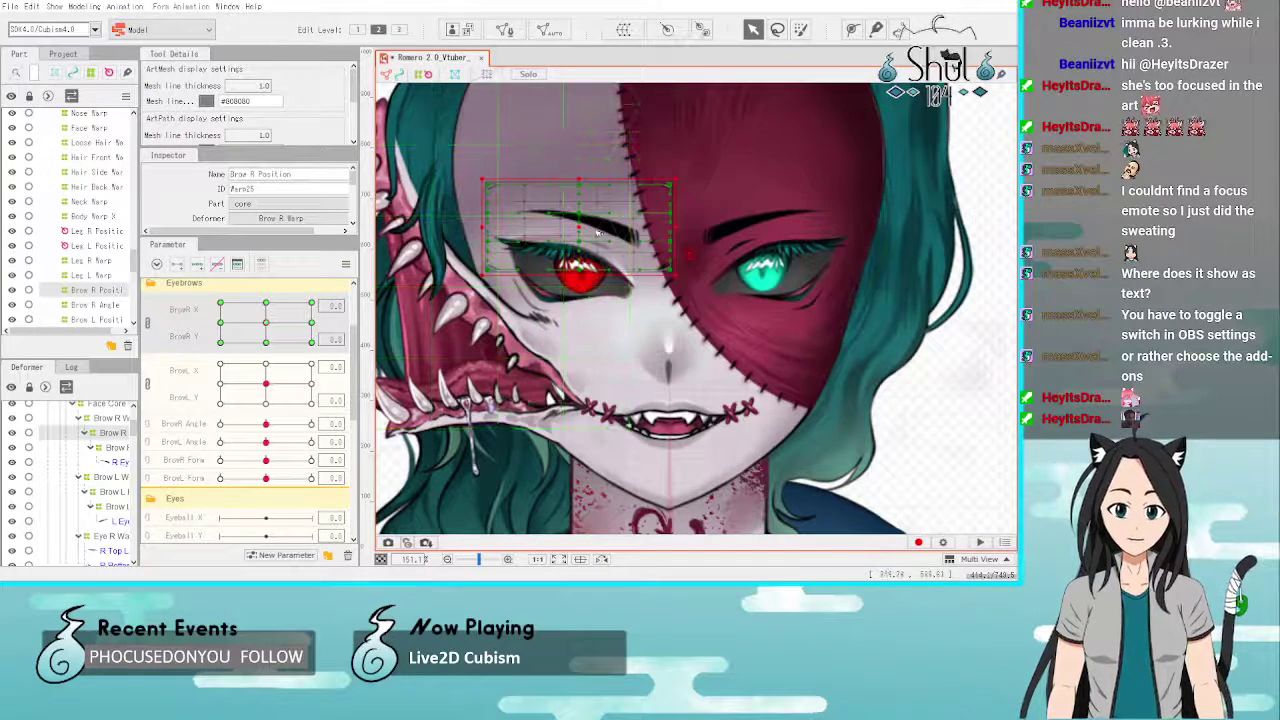
pyautogui.moveTo(266, 323)
pyautogui.mouseDown()
pyautogui.moveTo(205, 380)
pyautogui.moveTo(250, 343)
pyautogui.moveTo(348, 341)
pyautogui.moveTo(272, 322)
pyautogui.mouseUp()
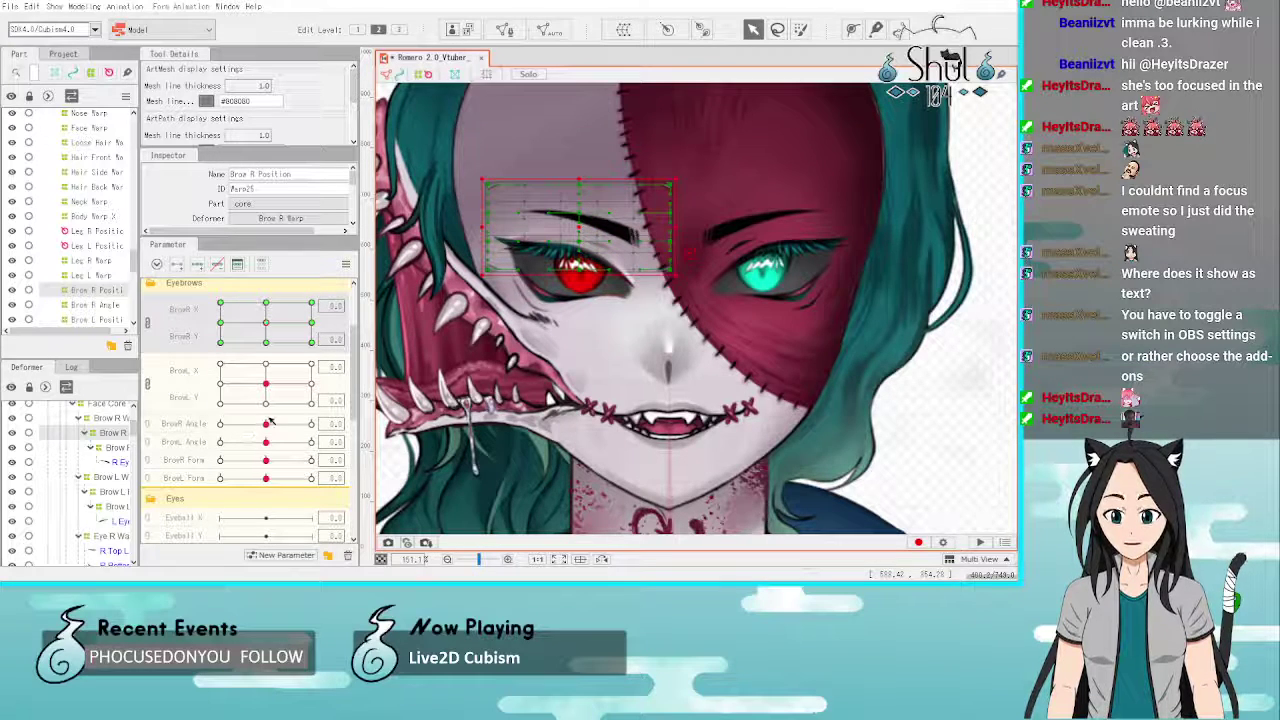
# Step: Set BrowR Angle and BrowL Angle to -1.0 and rotate the Brow R Angle and Brow L Angle deformers so their inner ends tilt down
pyautogui.click(106, 449)
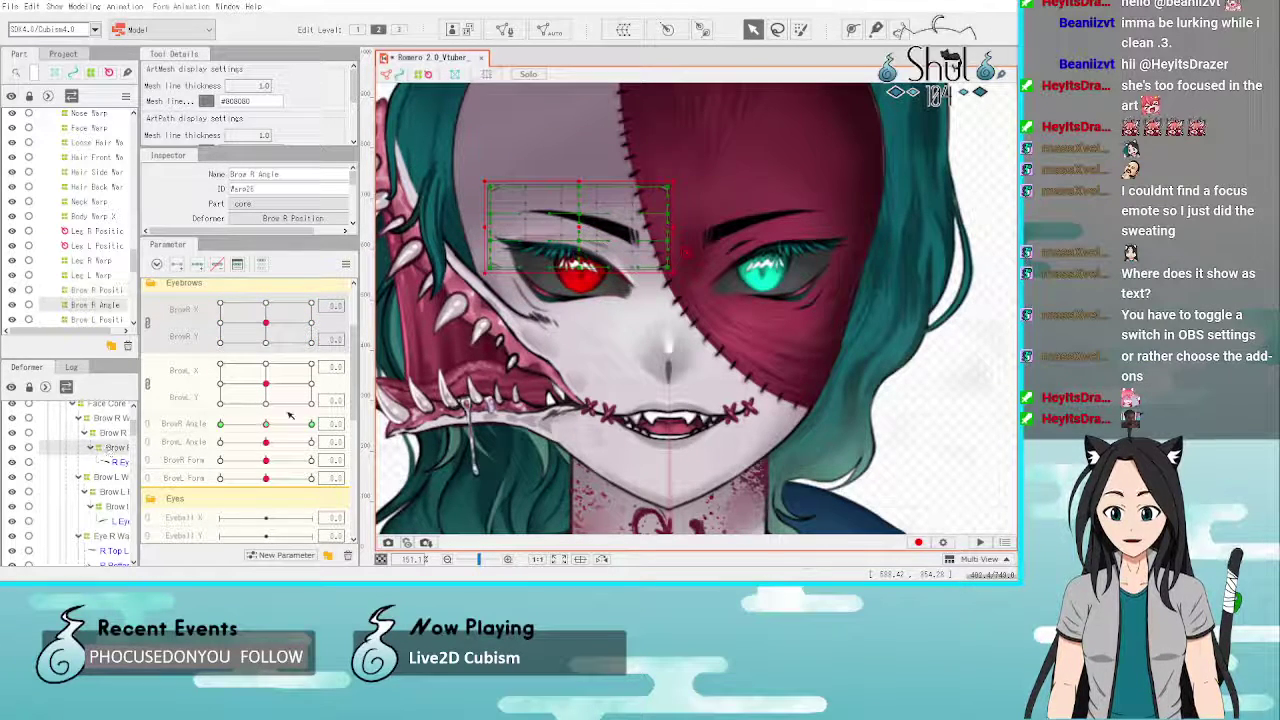
pyautogui.moveTo(268, 428); pyautogui.dragTo(222, 429)
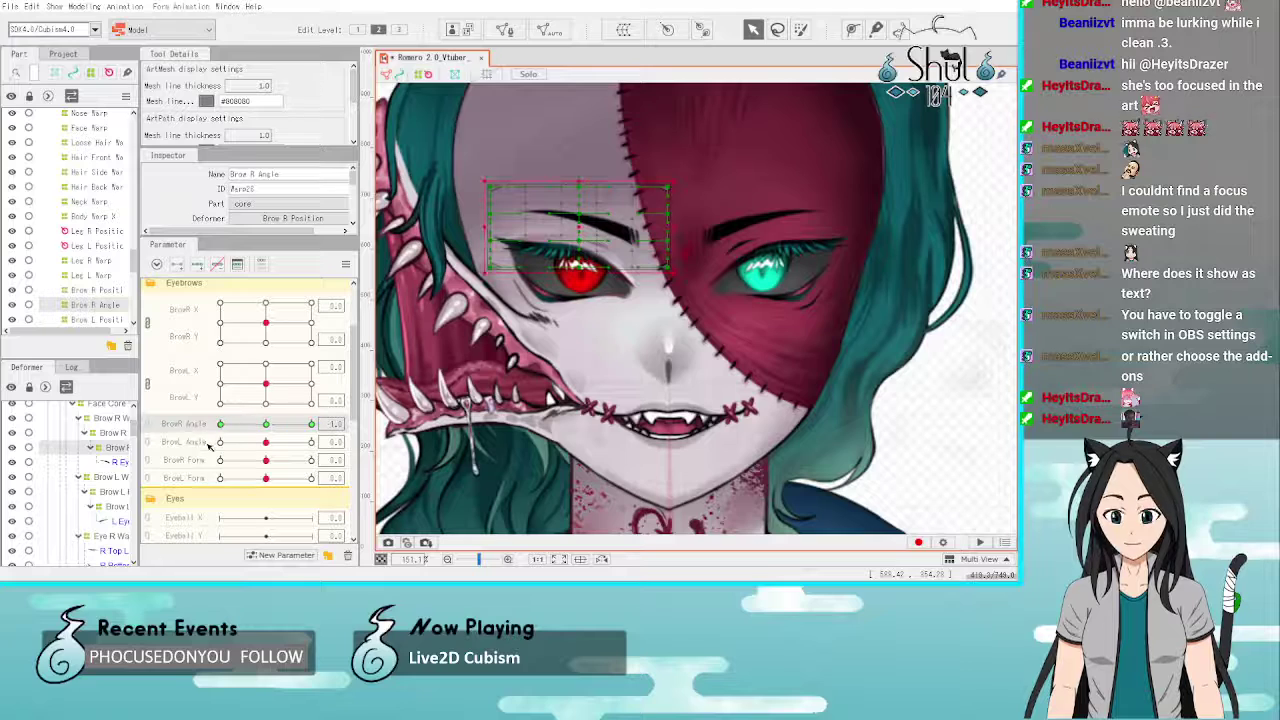
pyautogui.moveTo(680, 178); pyautogui.dragTo(689, 192)
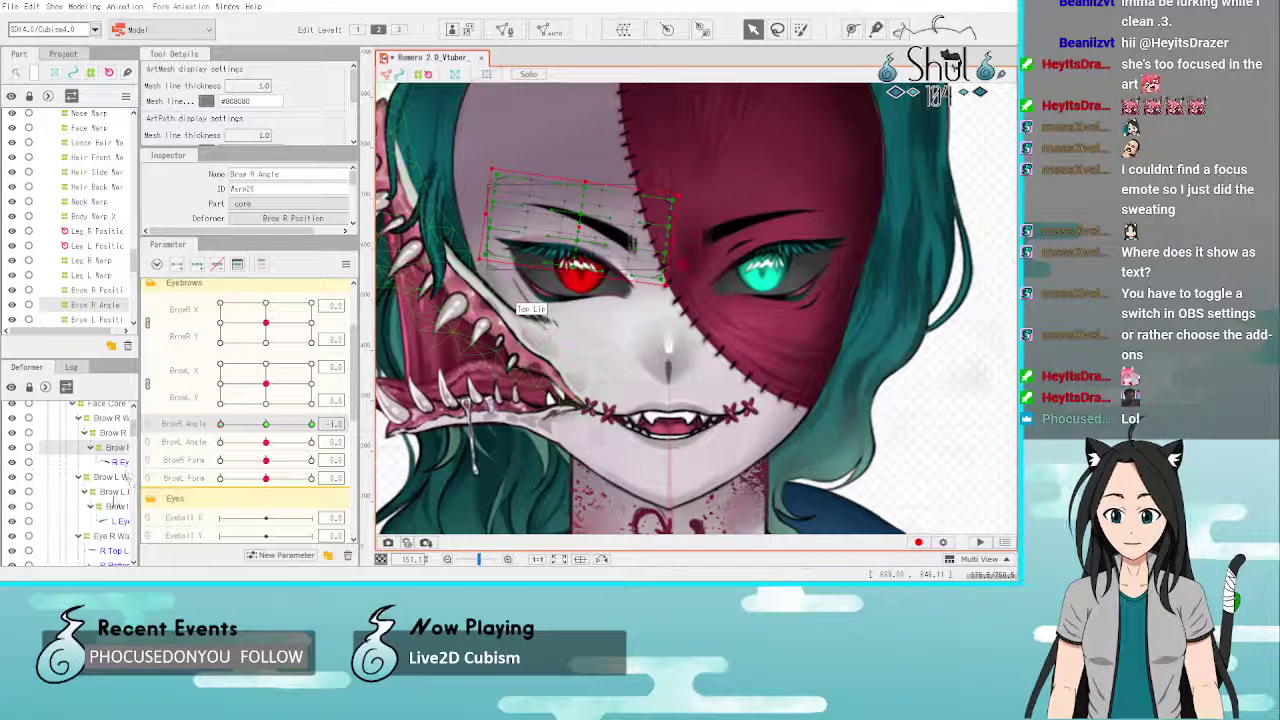
pyautogui.click(117, 507)
pyautogui.click(224, 444)
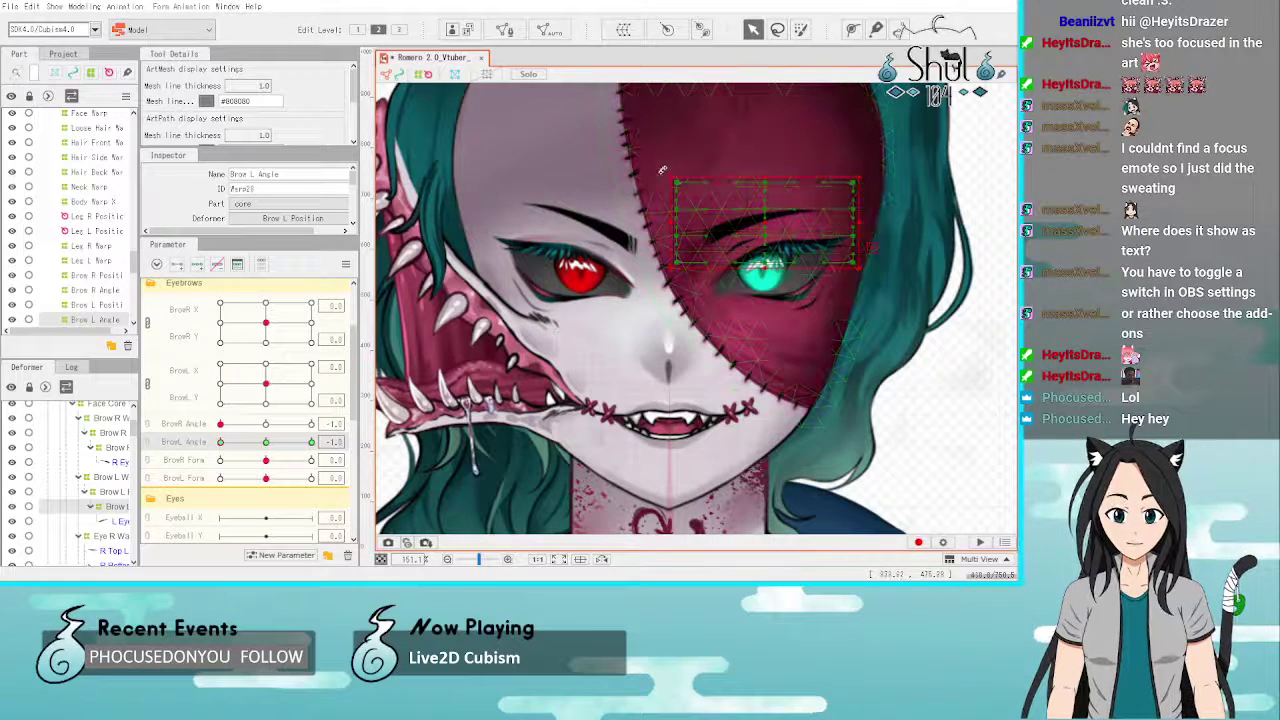
pyautogui.moveTo(664, 176); pyautogui.dragTo(659, 187)
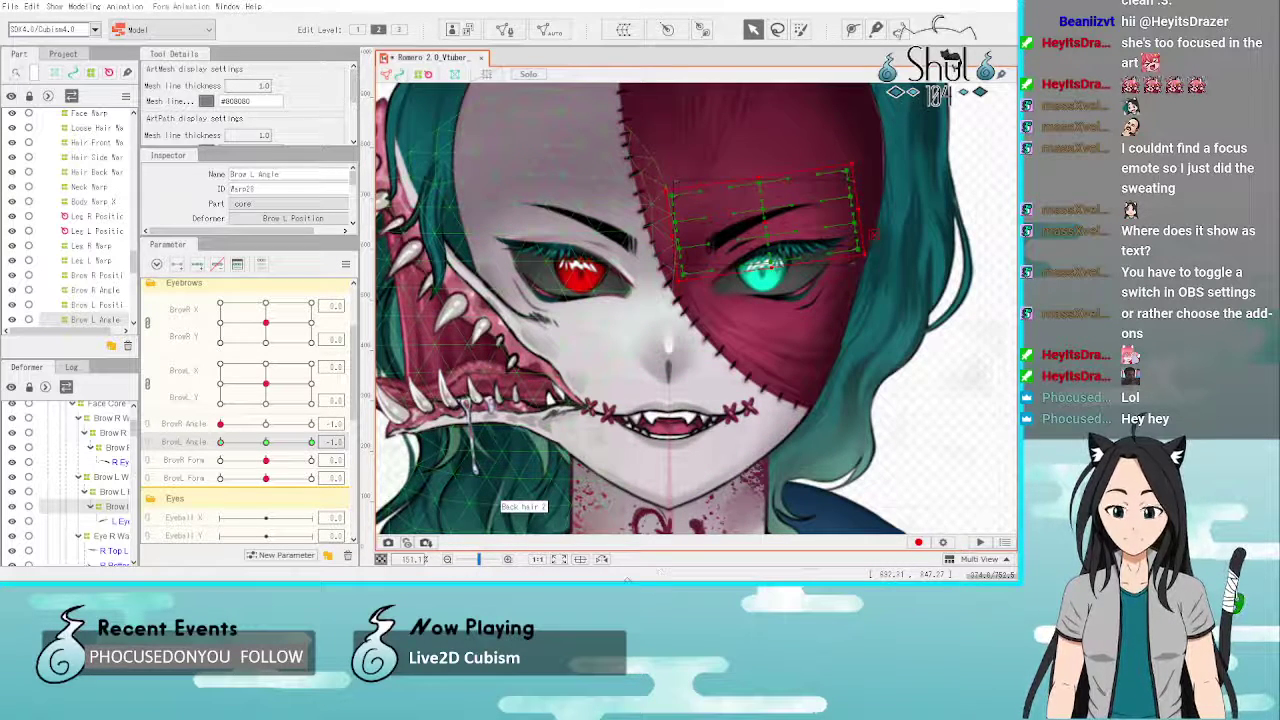
# Step: Set the brow angle parameters to 1.0 and rotate the Brow L Angle deformer slightly so its inner end tilts up
pyautogui.click(313, 443)
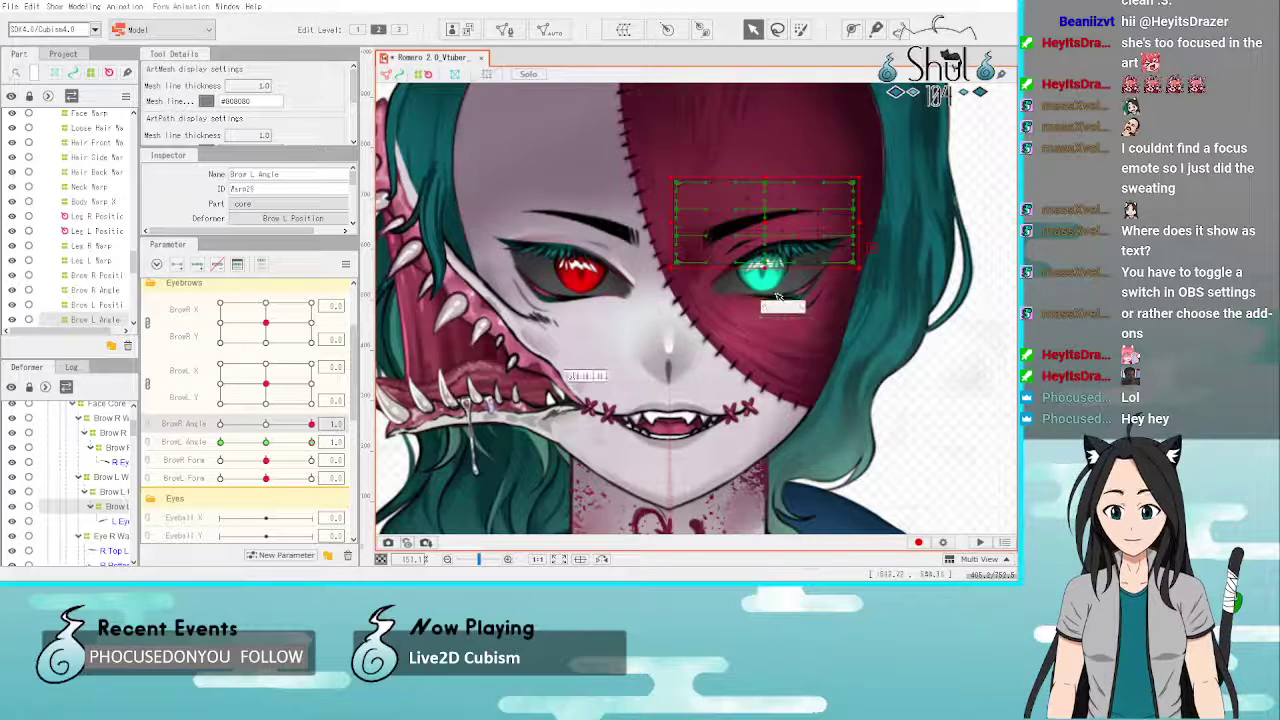
pyautogui.moveTo(868, 178); pyautogui.dragTo(896, 197)
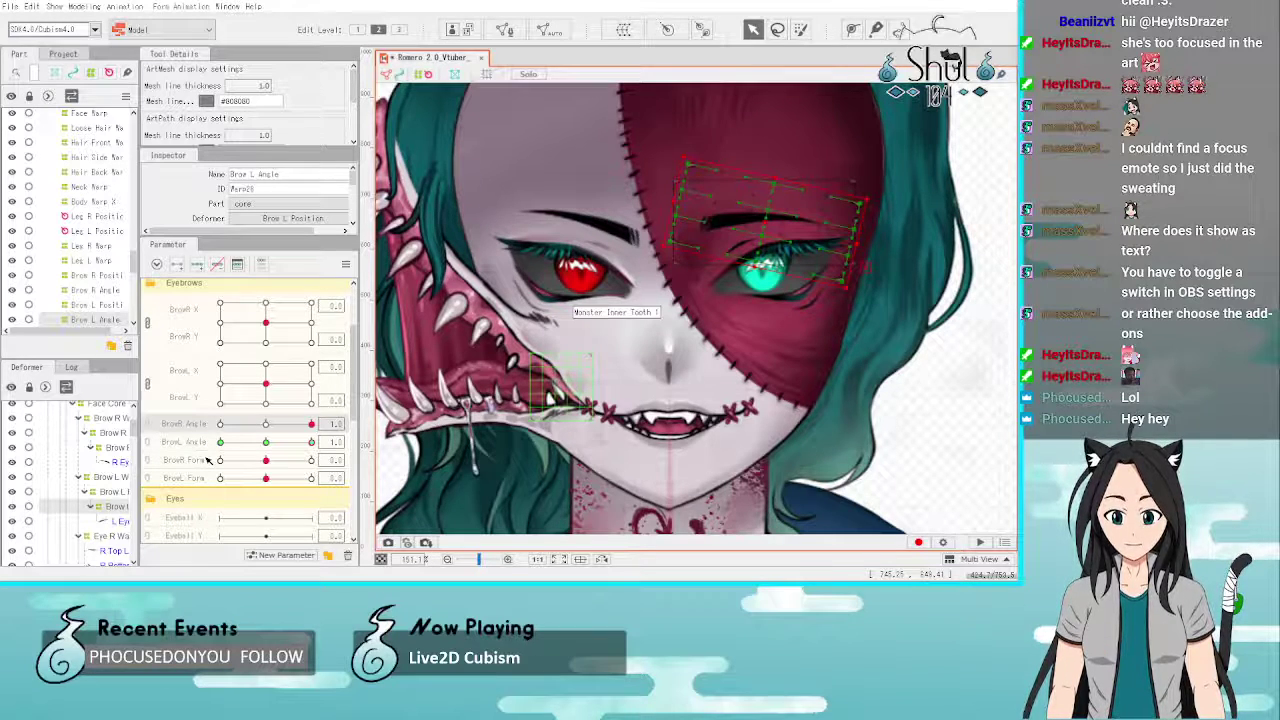
pyautogui.moveTo(882, 196); pyautogui.dragTo(888, 187)
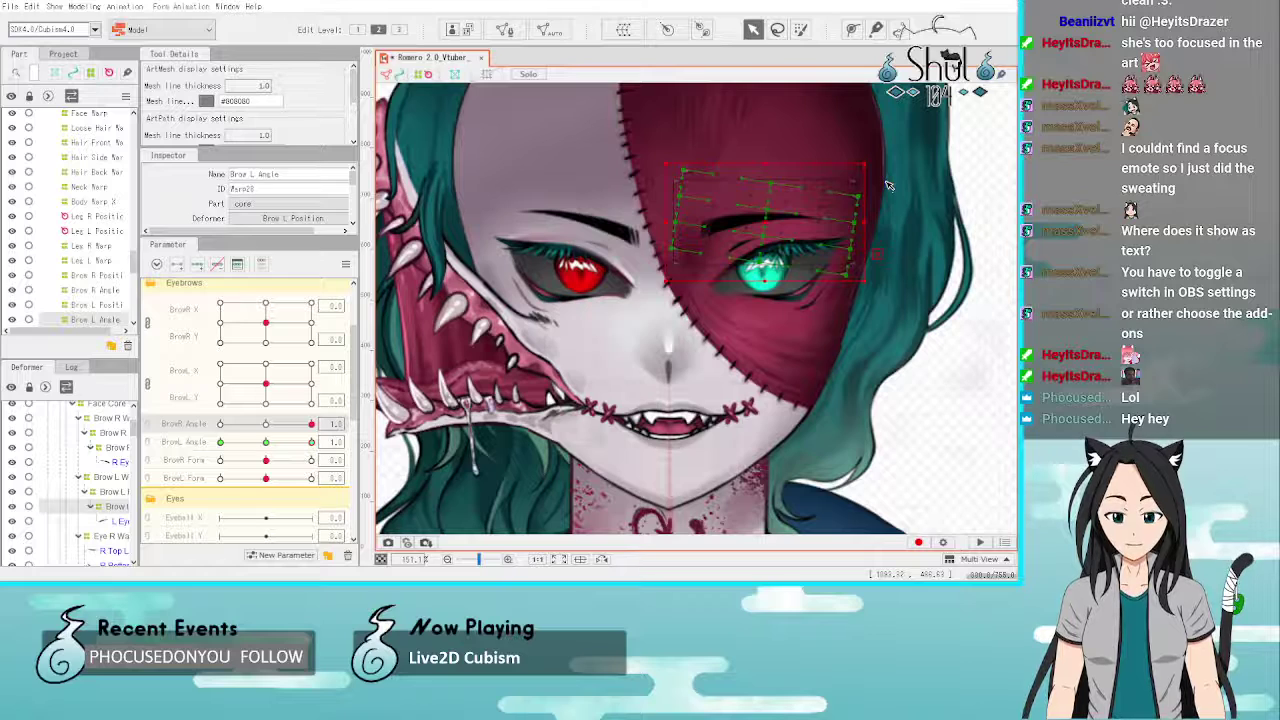
pyautogui.click(266, 424)
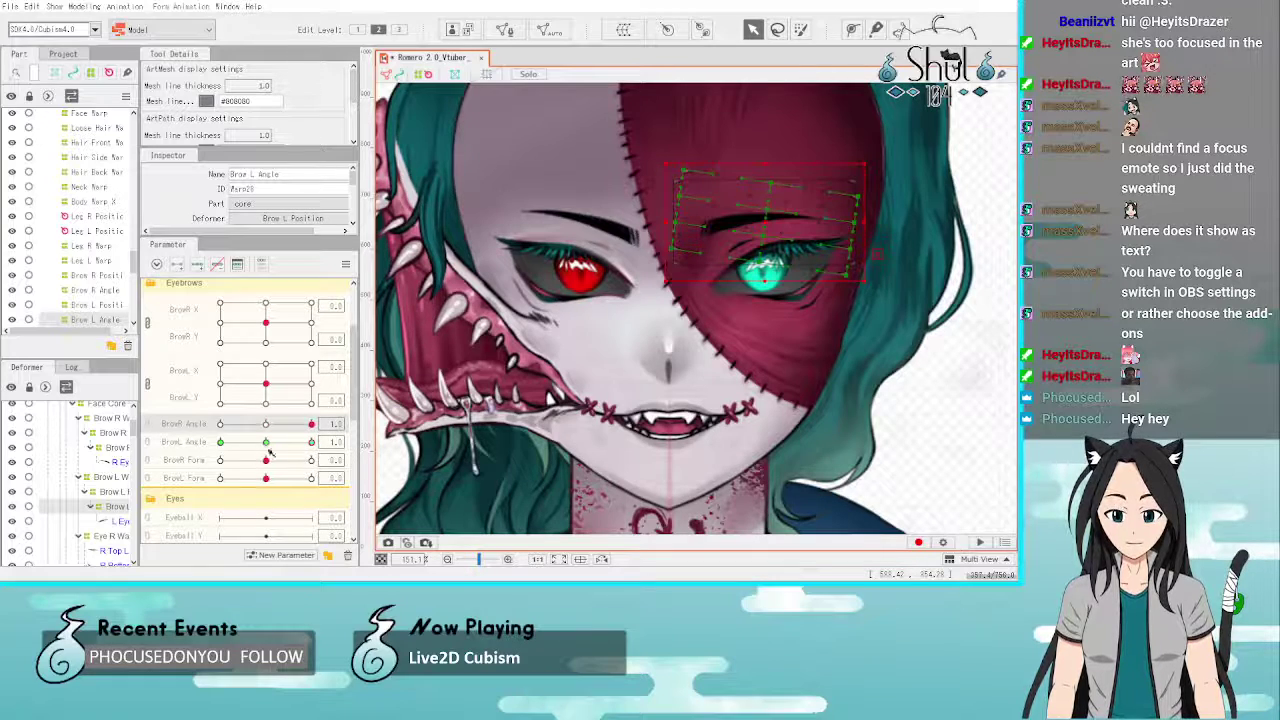
# Step: Rotate the Brow R Angle deformer inner end up at BrowR Angle 1.0 and return both angle parameters to neutral
pyautogui.click(115, 448)
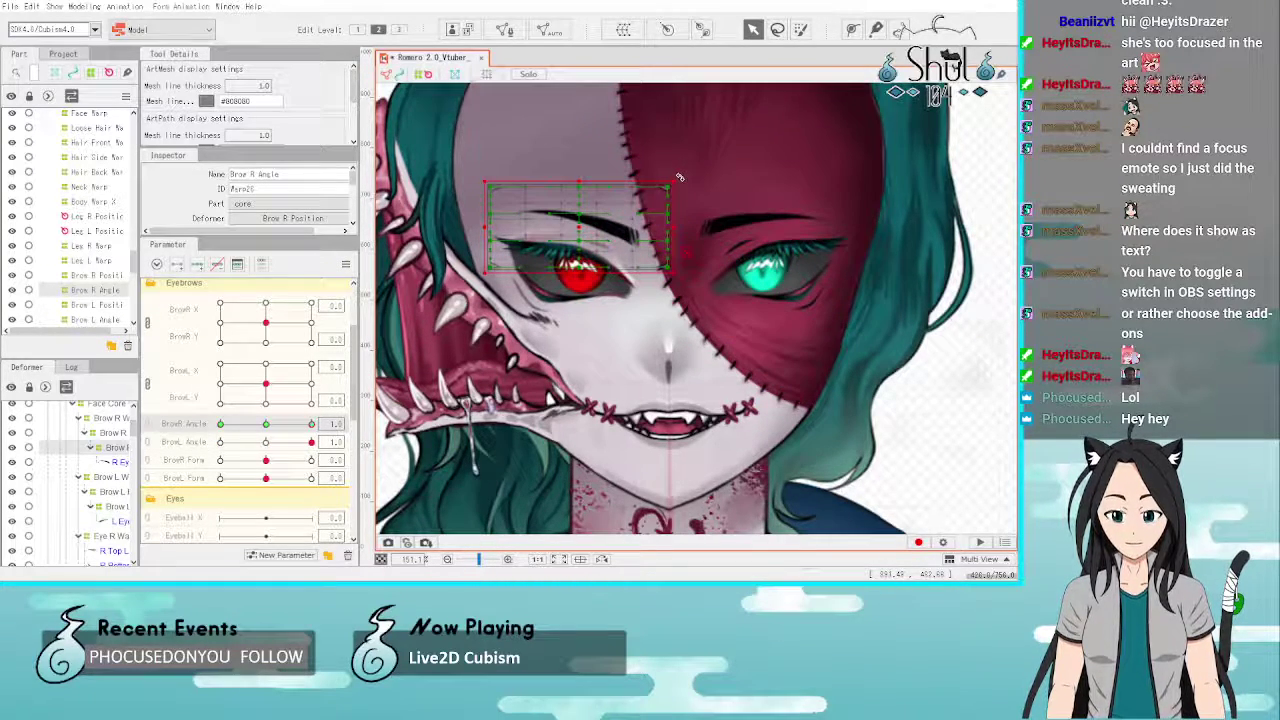
pyautogui.moveTo(679, 177); pyautogui.dragTo(680, 157)
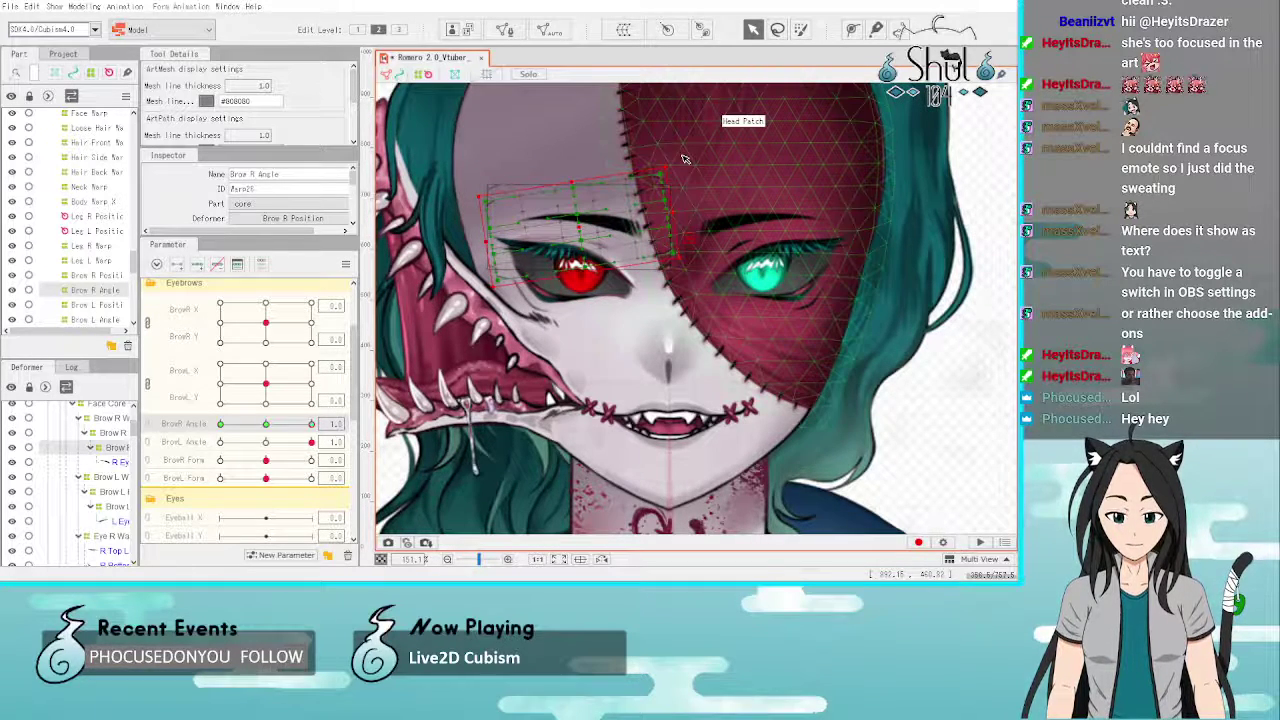
pyautogui.click(266, 424)
pyautogui.click(266, 442)
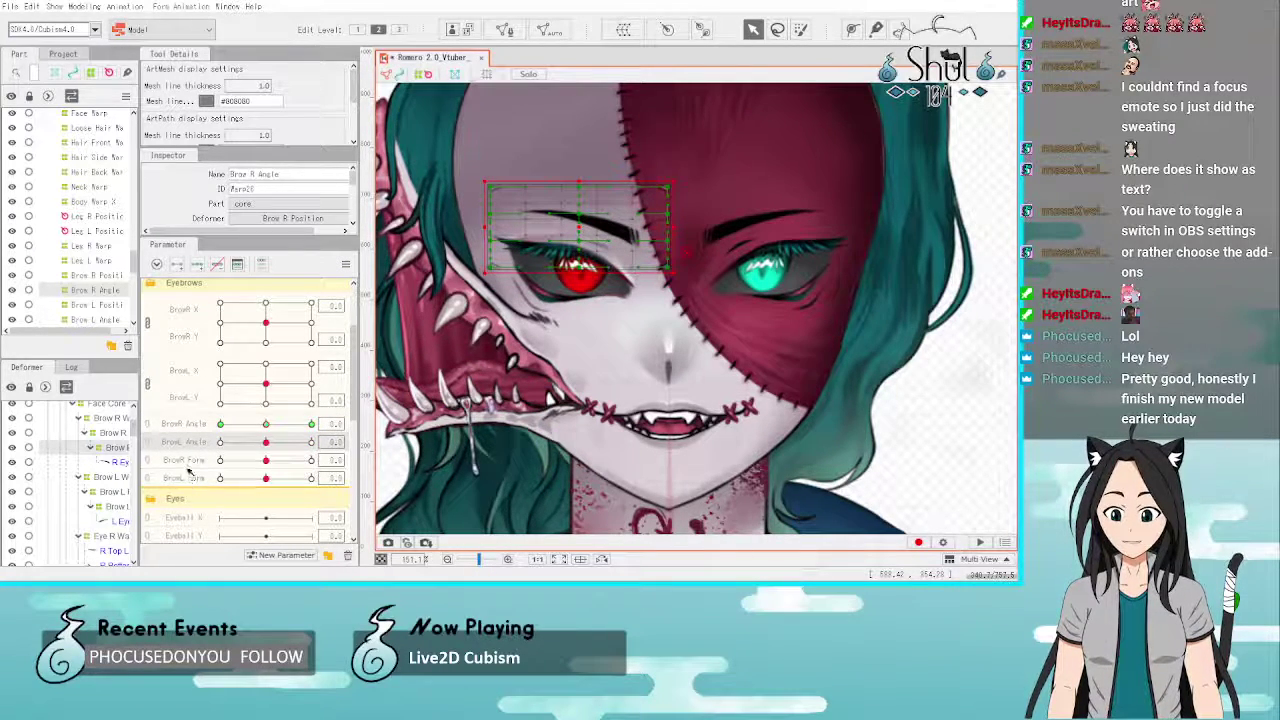
# Step: At BrowR Form -1.0, lower the middle deform path points of the R Eyebrow mesh to give it a sagging, angry curve
pyautogui.click(121, 463)
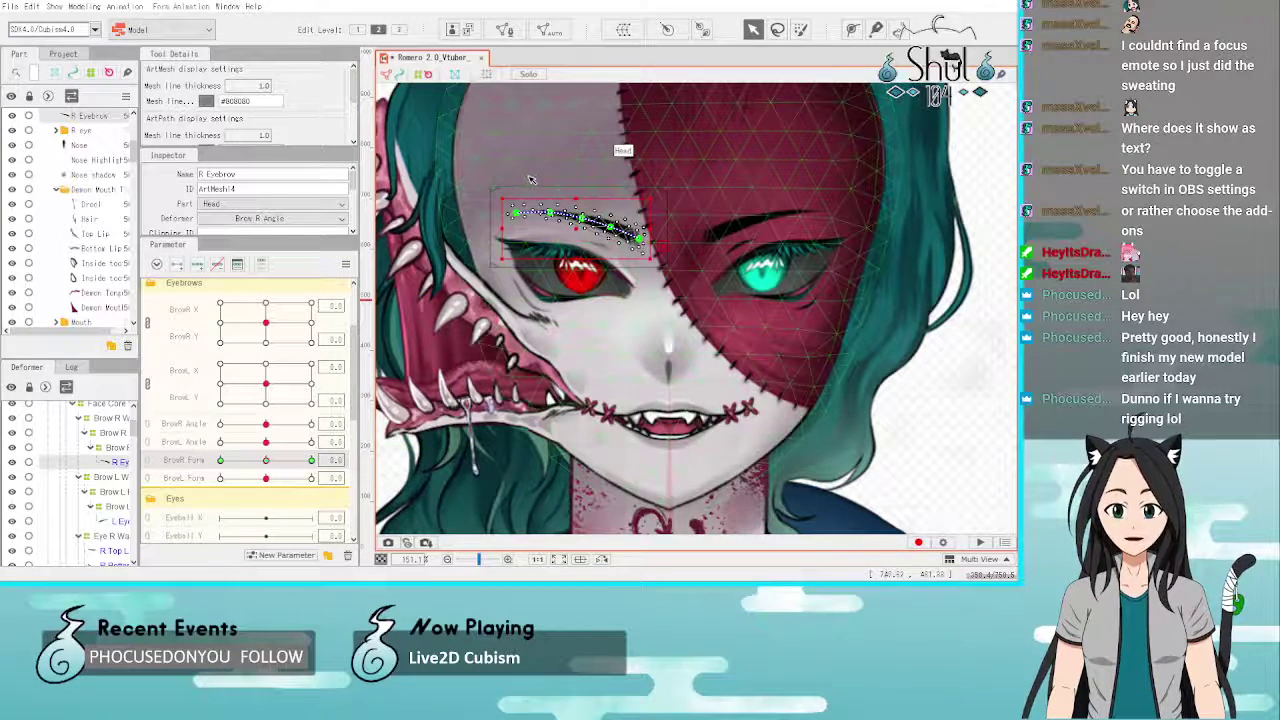
pyautogui.scroll(5, 533, 183)
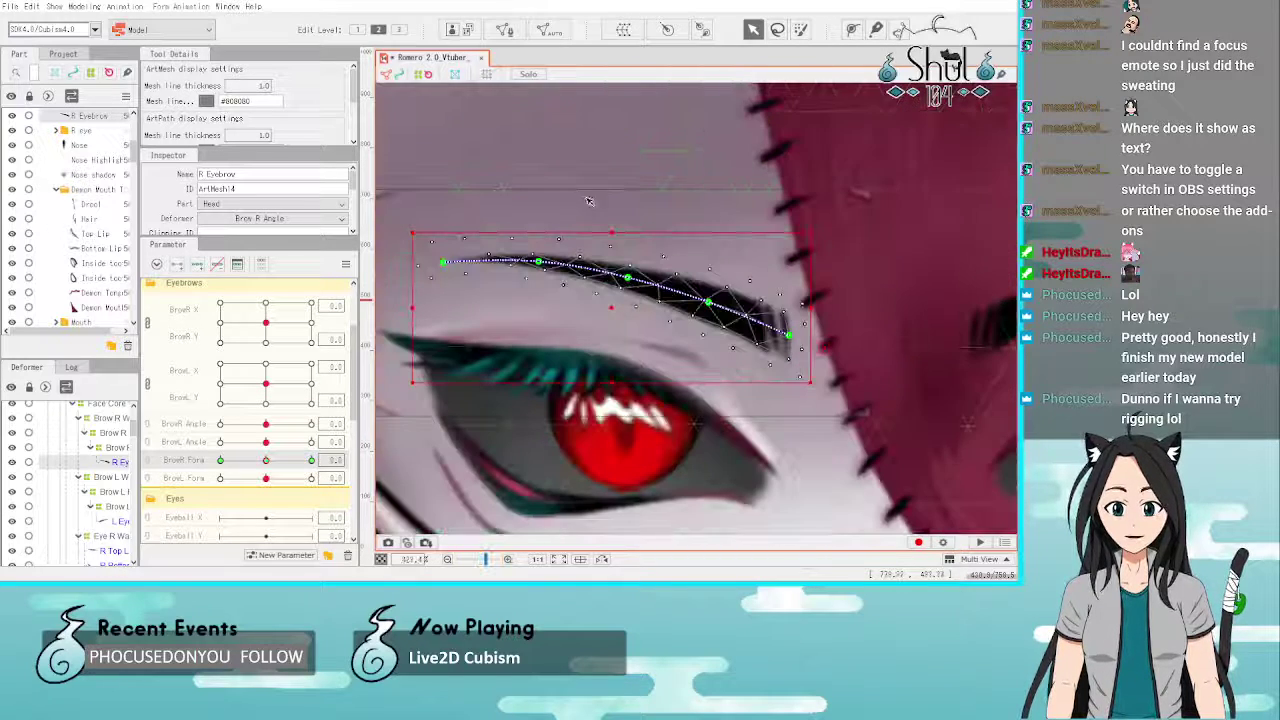
pyautogui.click(220, 459)
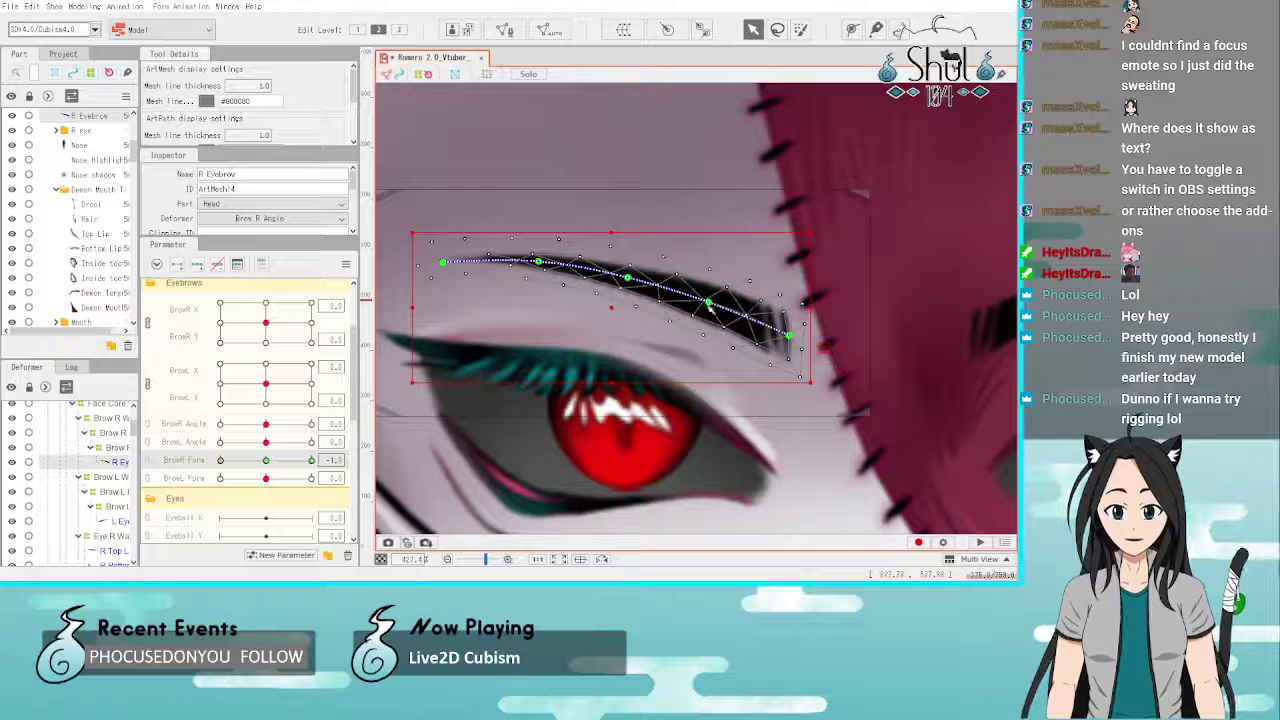
pyautogui.moveTo(709, 304); pyautogui.dragTo(704, 325)
pyautogui.moveTo(628, 281); pyautogui.dragTo(624, 322)
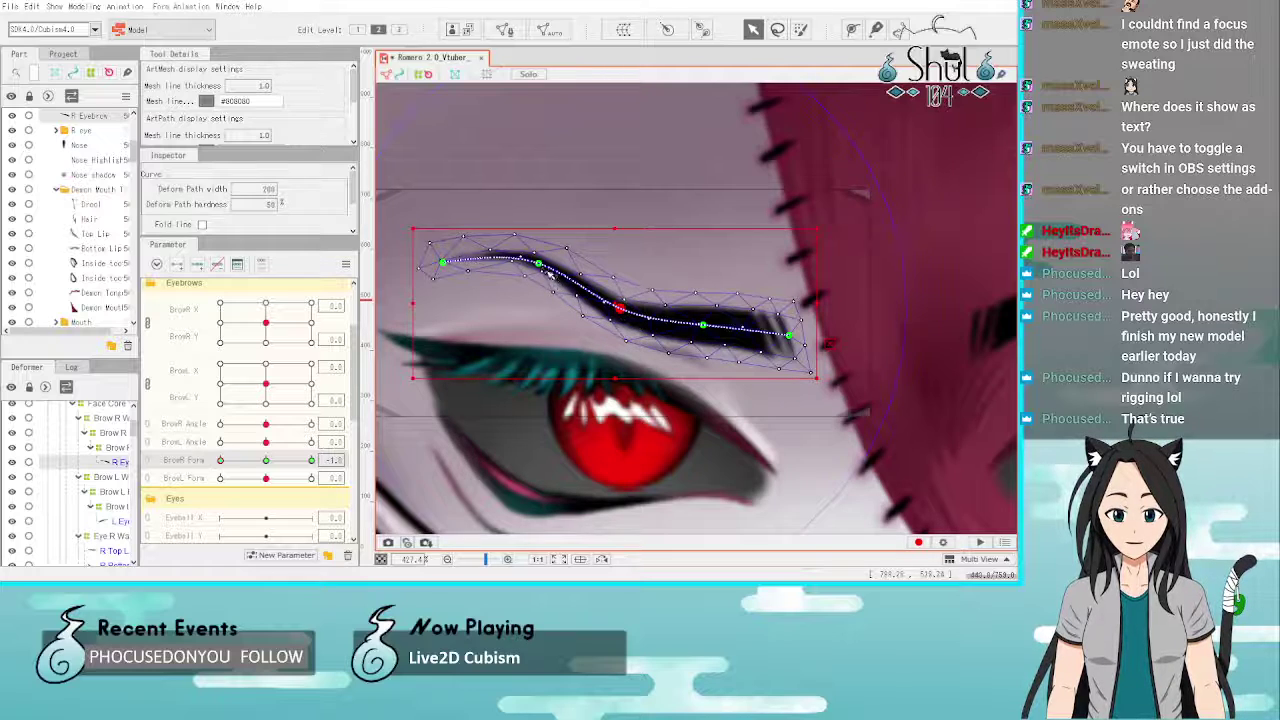
pyautogui.moveTo(548, 273); pyautogui.dragTo(537, 298)
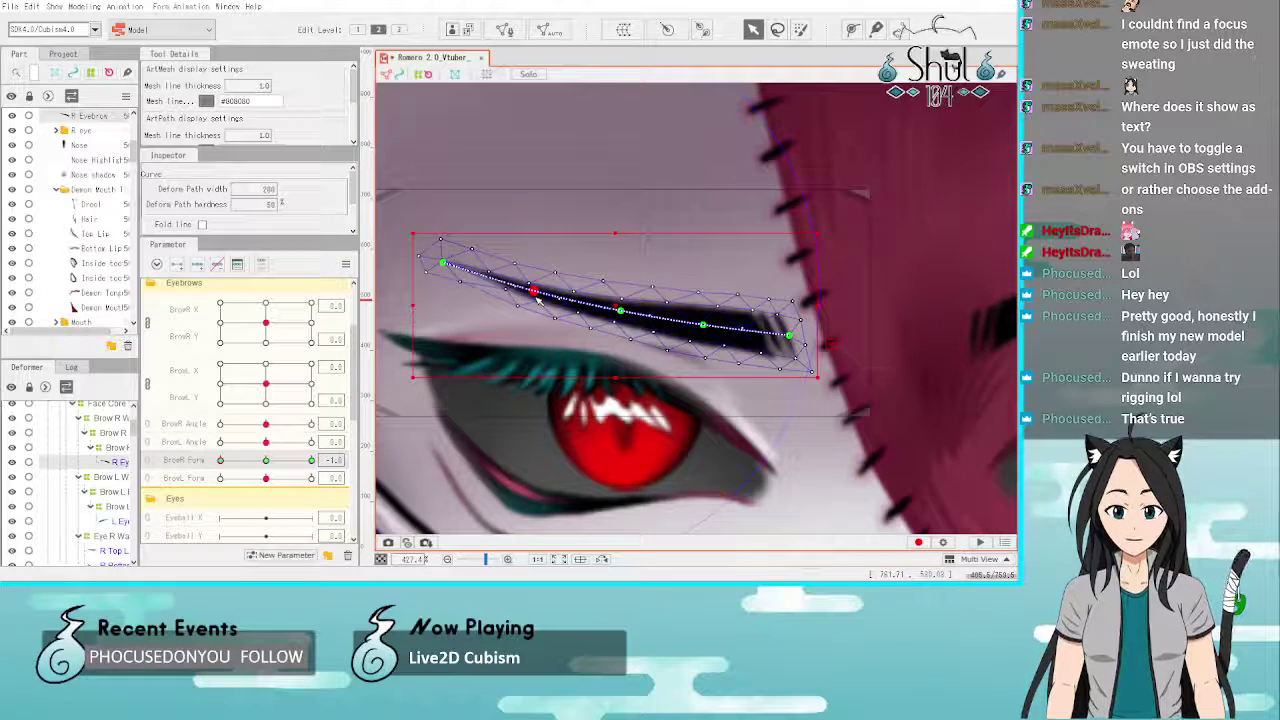
pyautogui.click(624, 317)
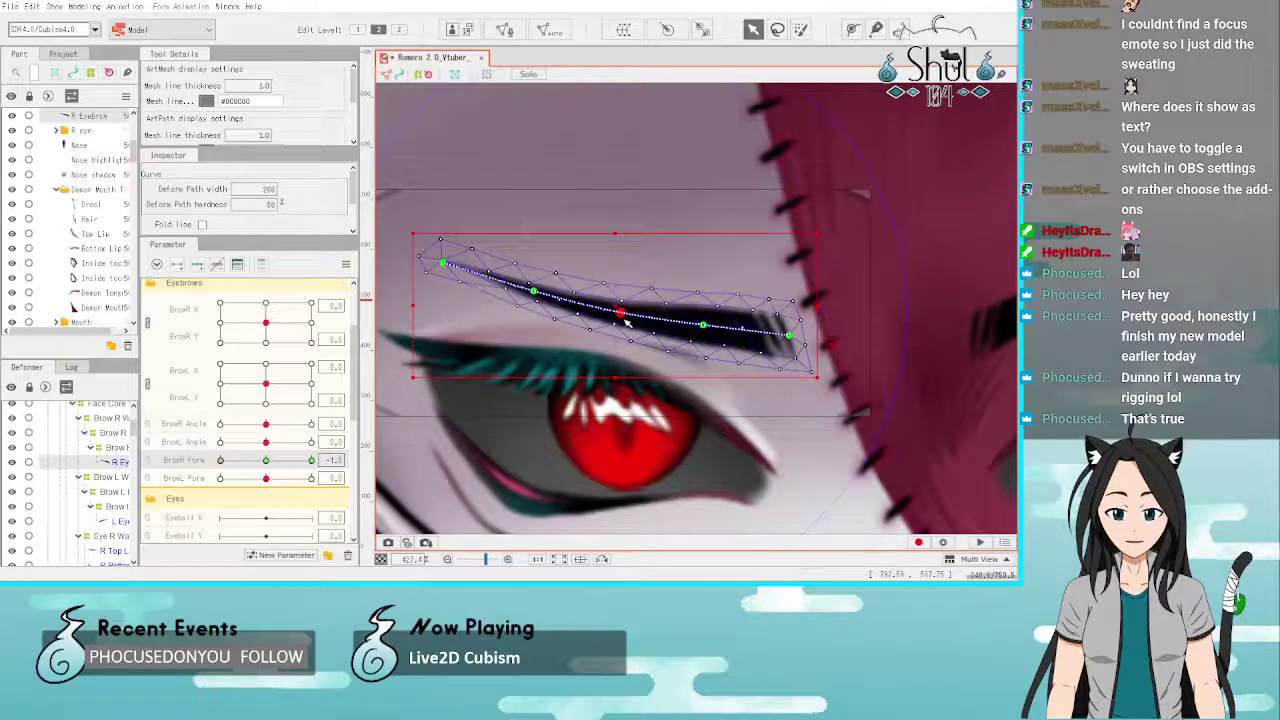
pyautogui.click(704, 328)
pyautogui.scroll(-3, 507, 283)
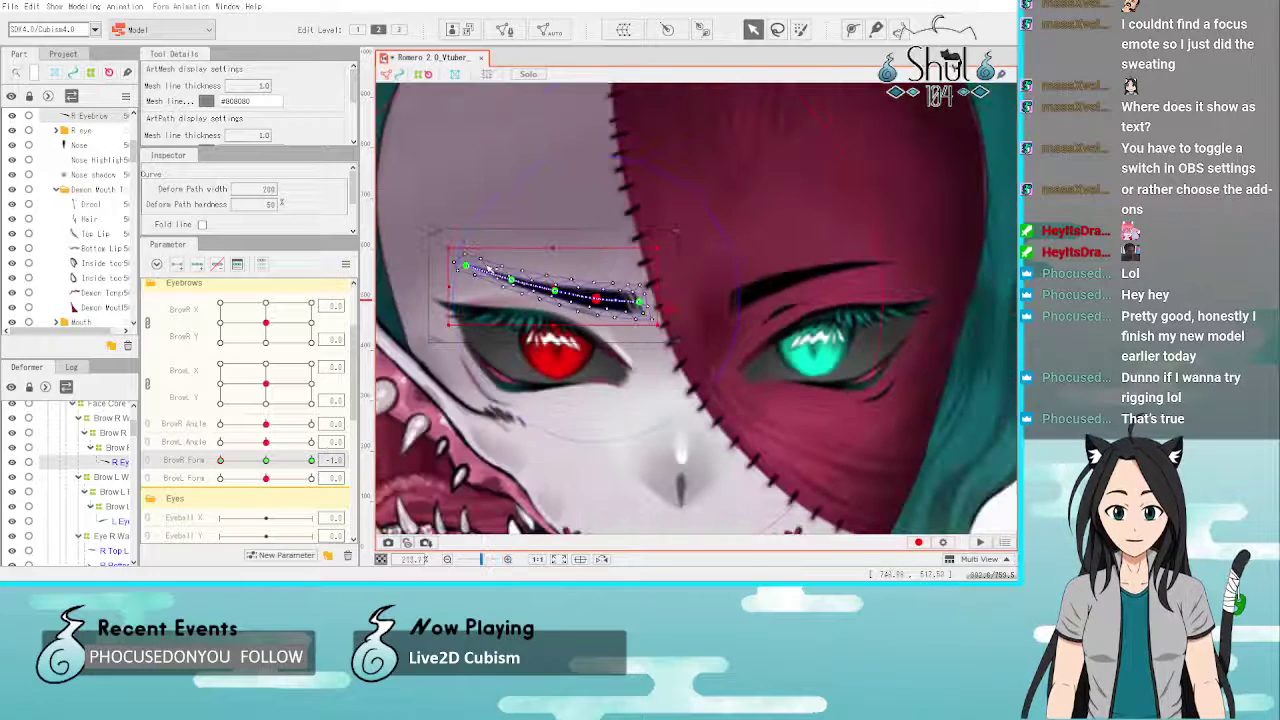
# Step: At BrowL Form -1.0, lower the middle deform path points of the L Eyebrow mesh to mirror the right brow's curve, and deselect the mesh
pyautogui.click(221, 479)
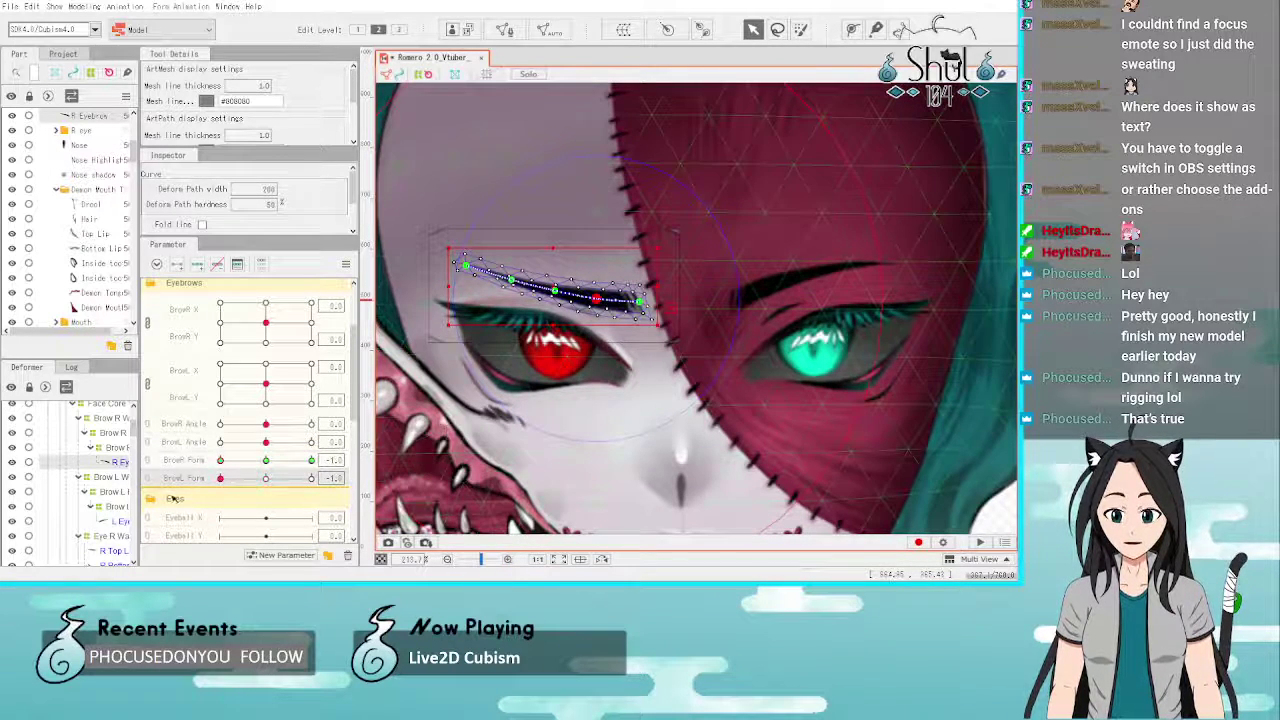
pyautogui.click(122, 521)
pyautogui.scroll(2, 804, 288)
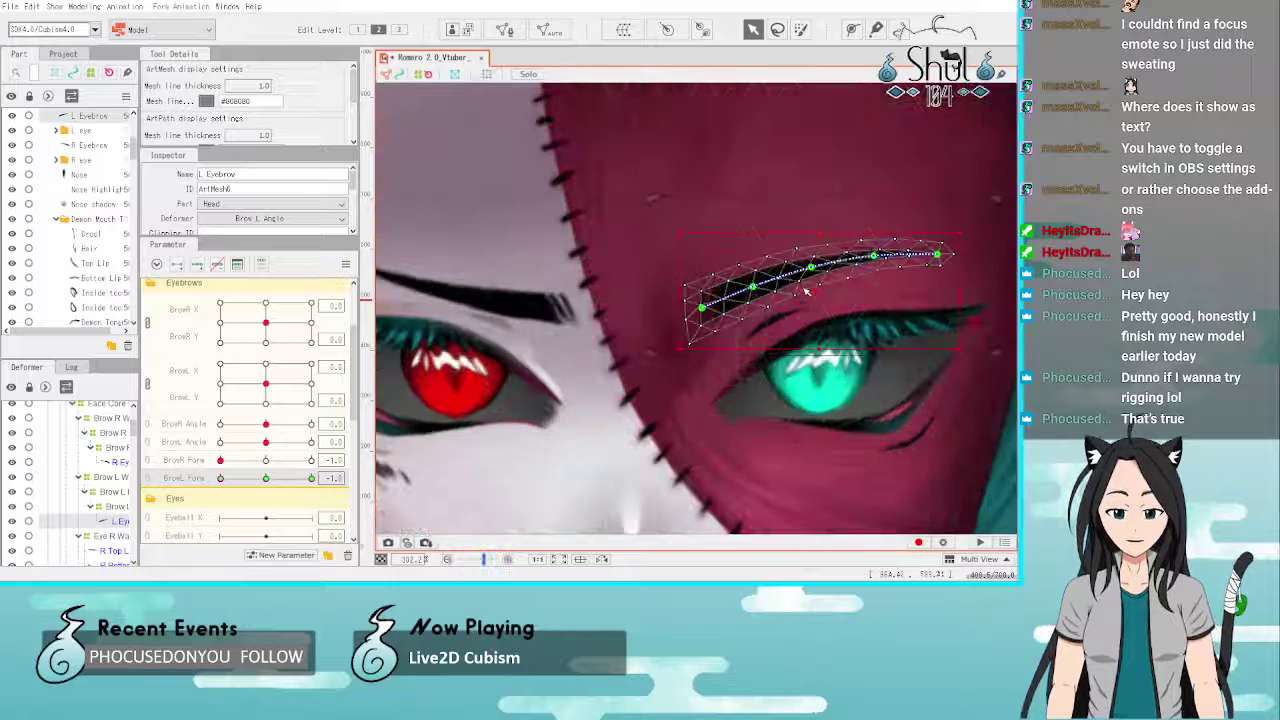
pyautogui.moveTo(754, 288); pyautogui.dragTo(756, 308)
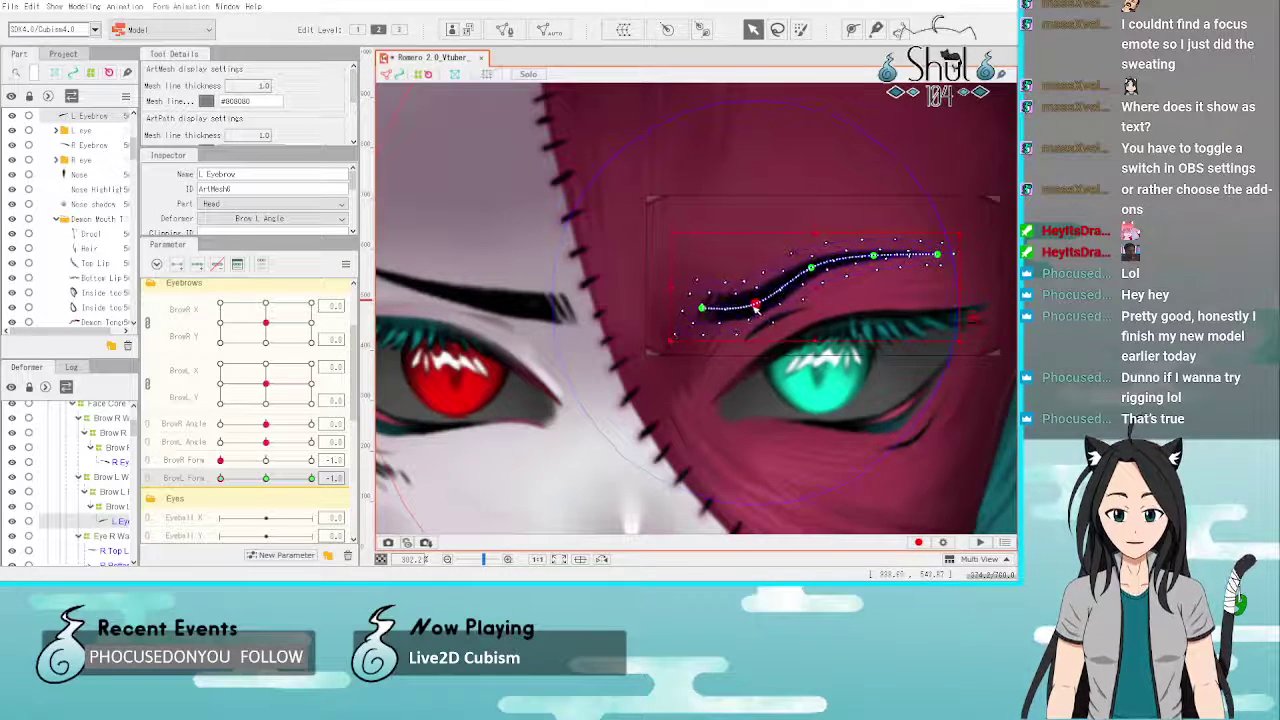
pyautogui.moveTo(812, 268); pyautogui.dragTo(820, 295)
pyautogui.moveTo(876, 260); pyautogui.dragTo(823, 306)
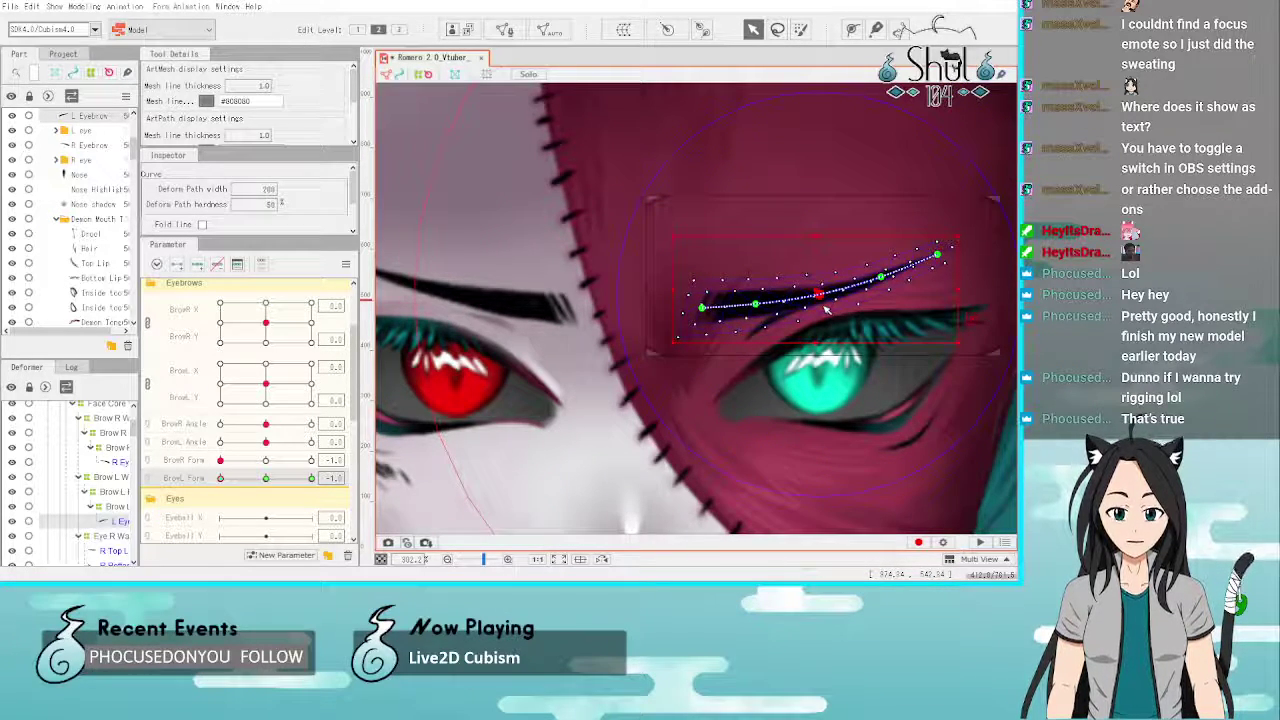
pyautogui.scroll(-2, 826, 311)
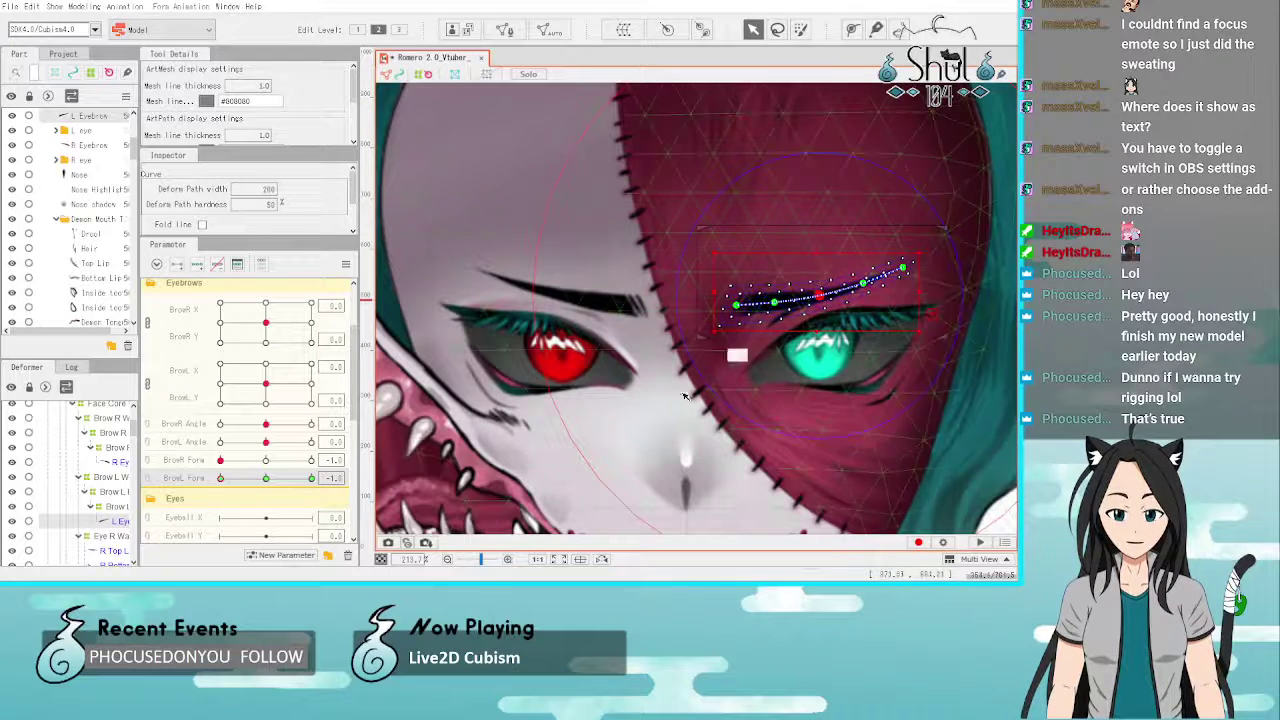
pyautogui.scroll(-1, 822, 303)
pyautogui.scroll(-1, 698, 229)
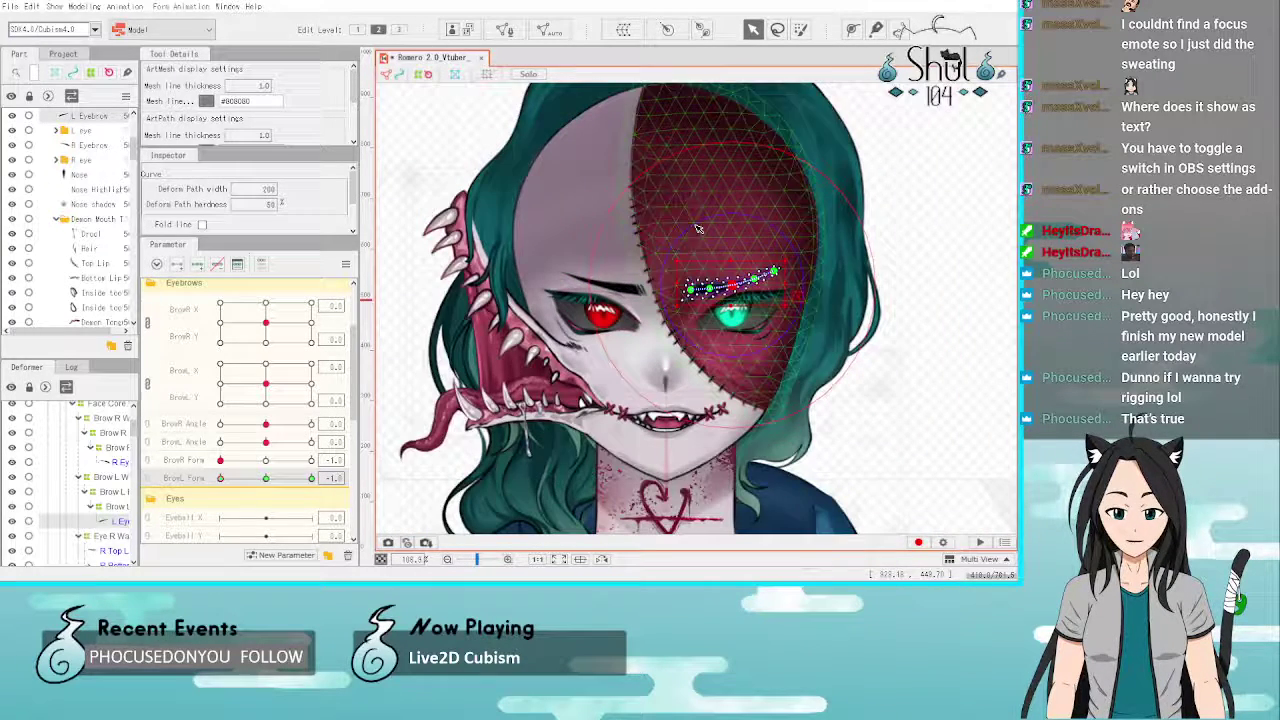
pyautogui.click(983, 383)
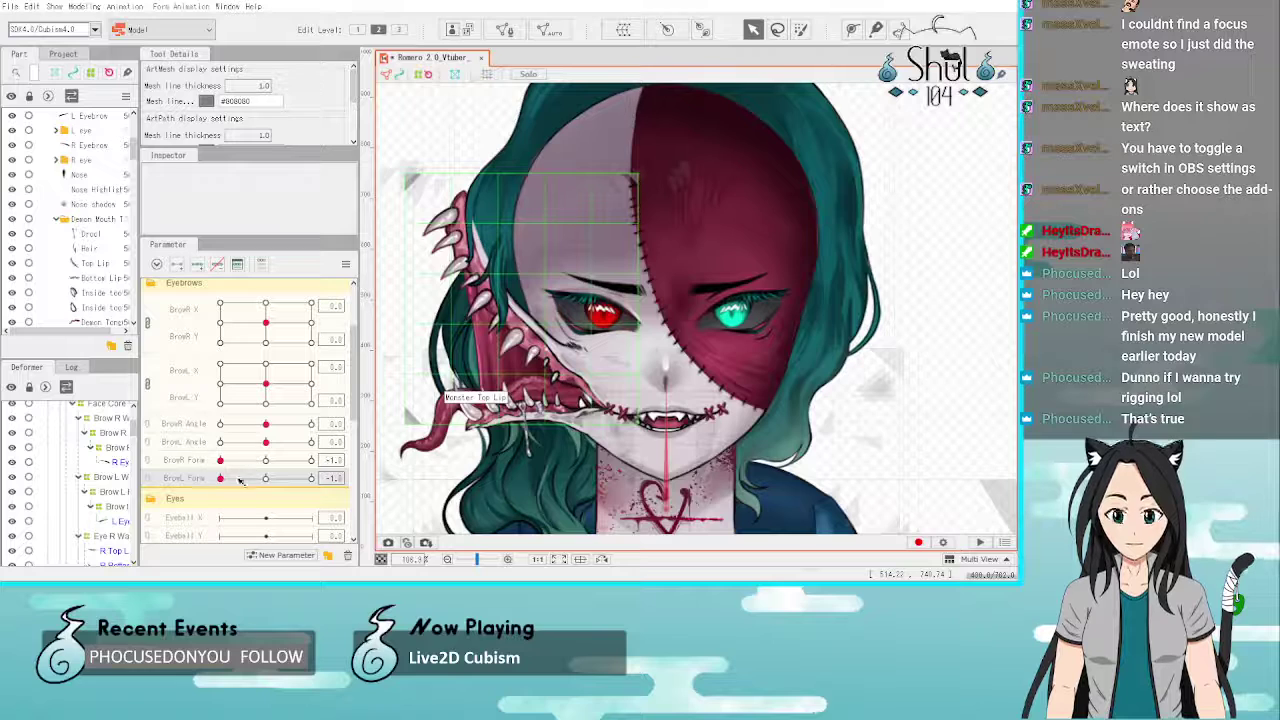
# Step: Preview the angry brow forms with BrowL Y and BrowR Y at -1.0, and return the position parameters to neutral
pyautogui.moveTo(221, 478); pyautogui.dragTo(196, 486)
pyautogui.moveTo(266, 386); pyautogui.dragTo(270, 411)
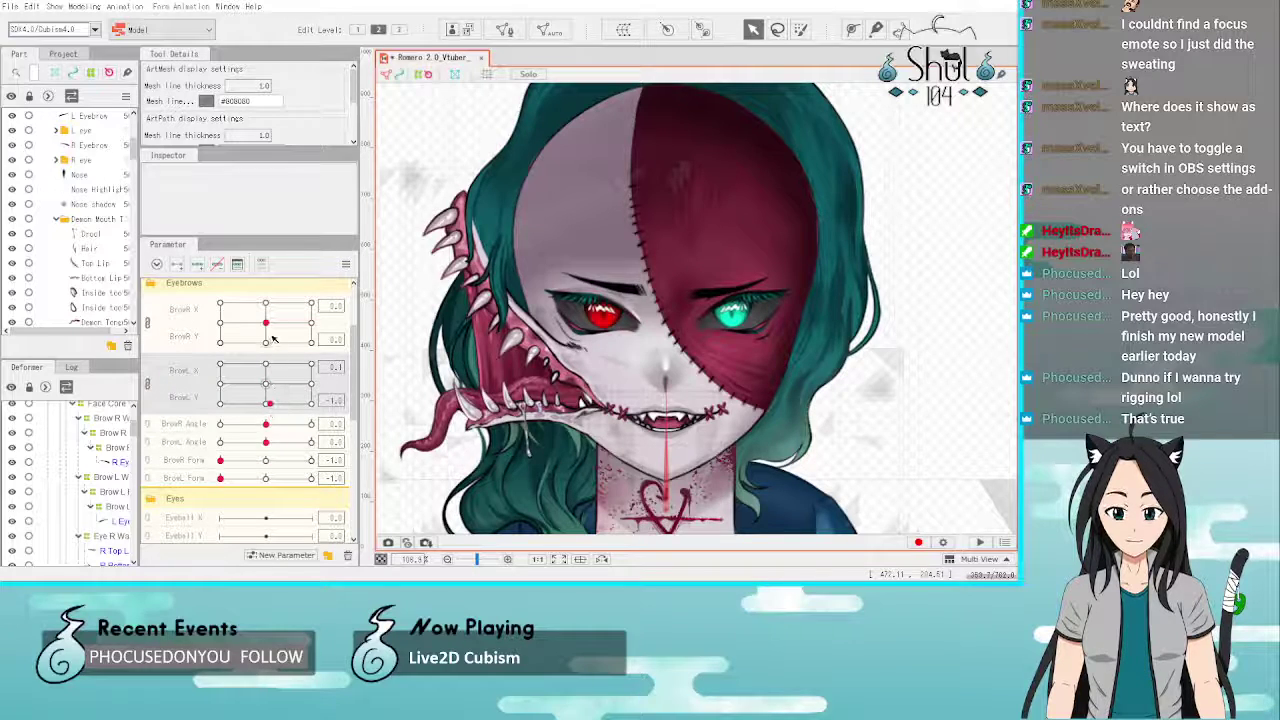
pyautogui.moveTo(272, 341); pyautogui.dragTo(270, 351)
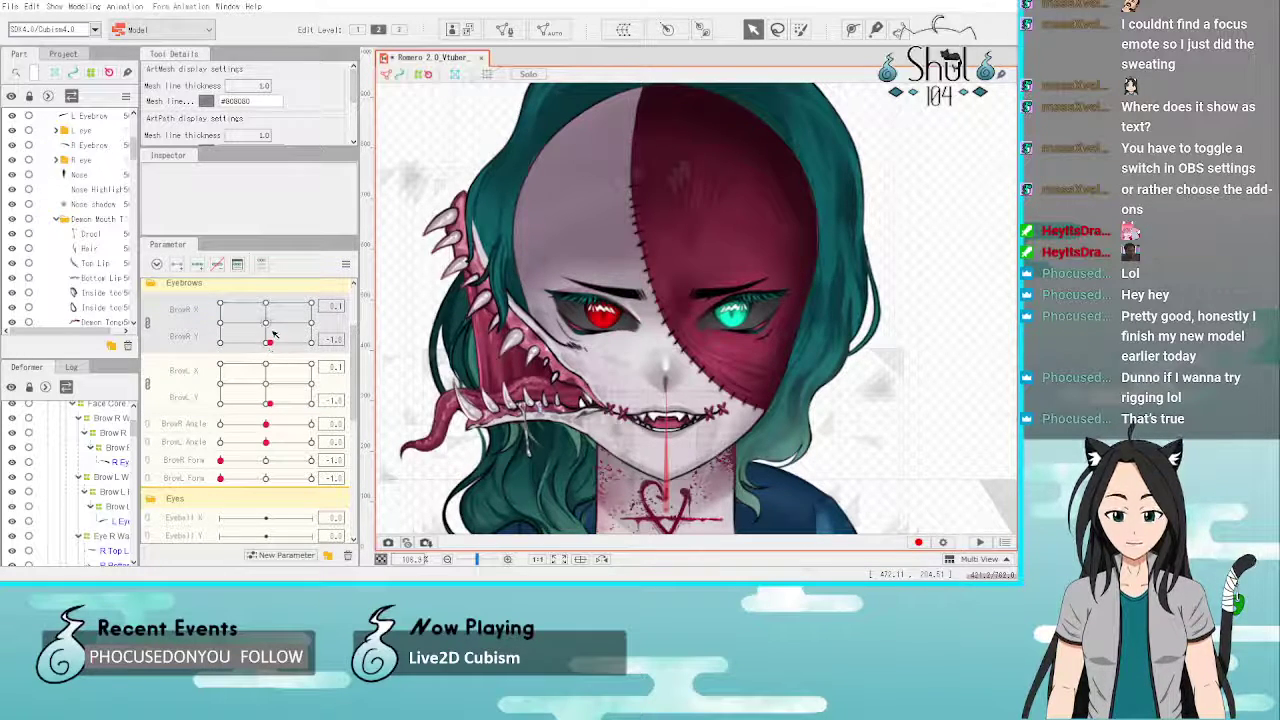
pyautogui.click(270, 325)
pyautogui.click(268, 384)
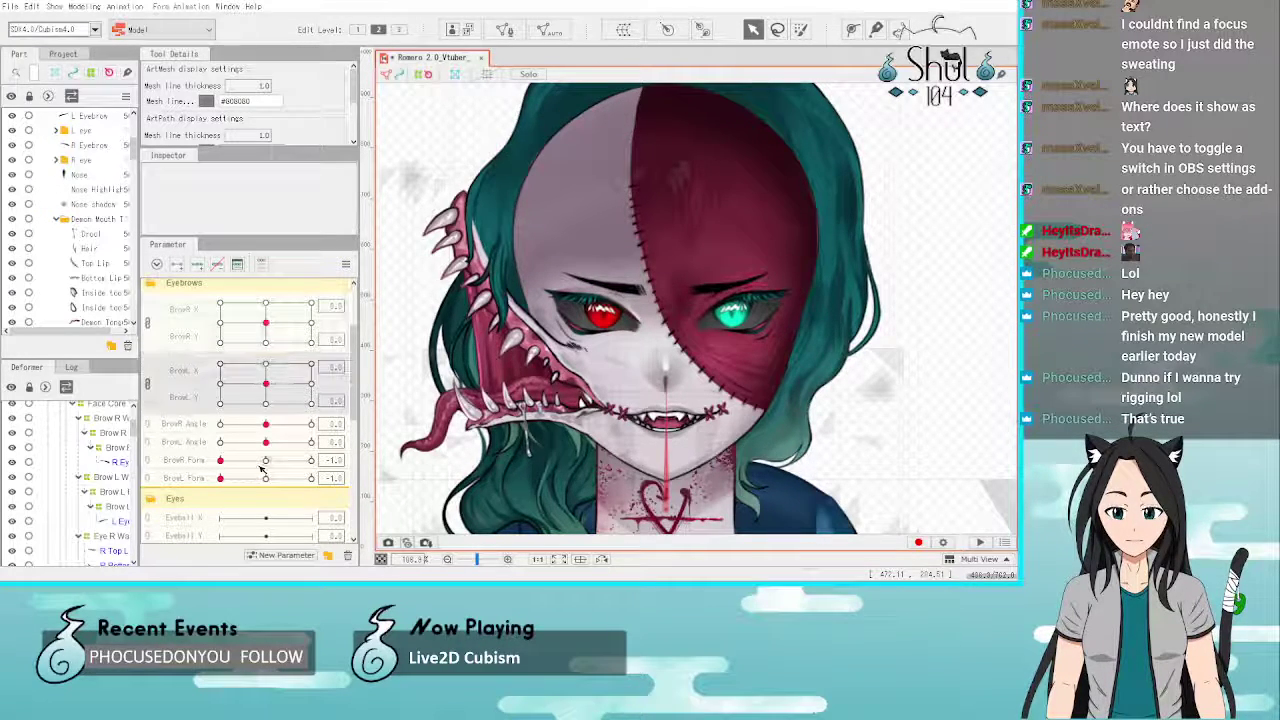
# Step: Set BrowR Form and BrowL Form to 1.0 and raise the R Eyebrow mesh's middle deform path points into a rounded arch
pyautogui.click(266, 460)
pyautogui.click(266, 478)
pyautogui.click(311, 460)
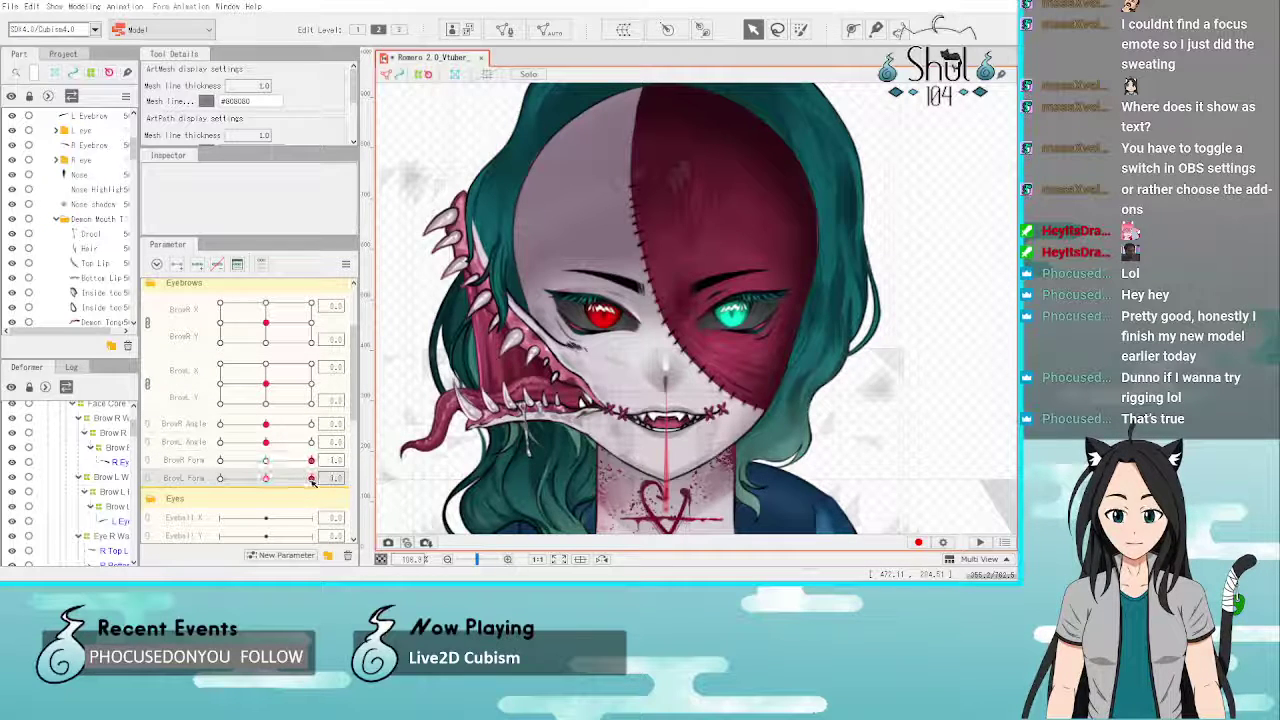
pyautogui.click(311, 478)
pyautogui.click(117, 462)
pyautogui.scroll(6, 603, 278)
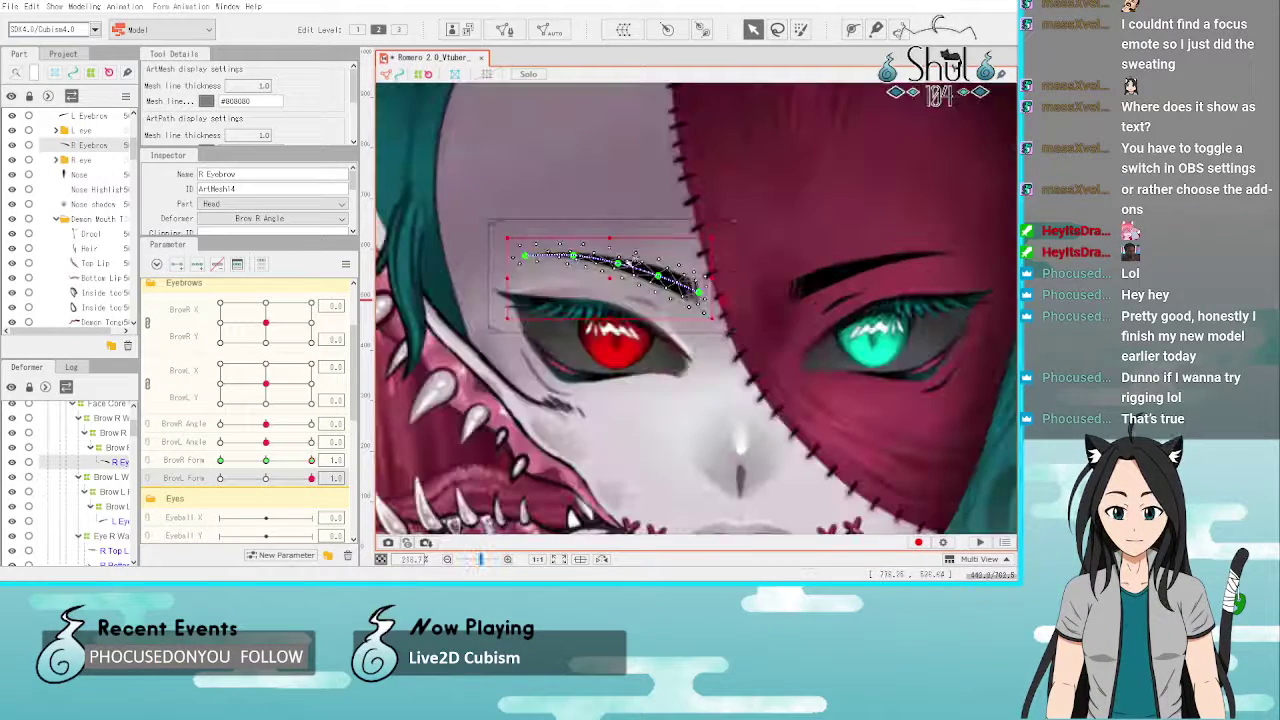
pyautogui.moveTo(603, 276); pyautogui.dragTo(604, 251)
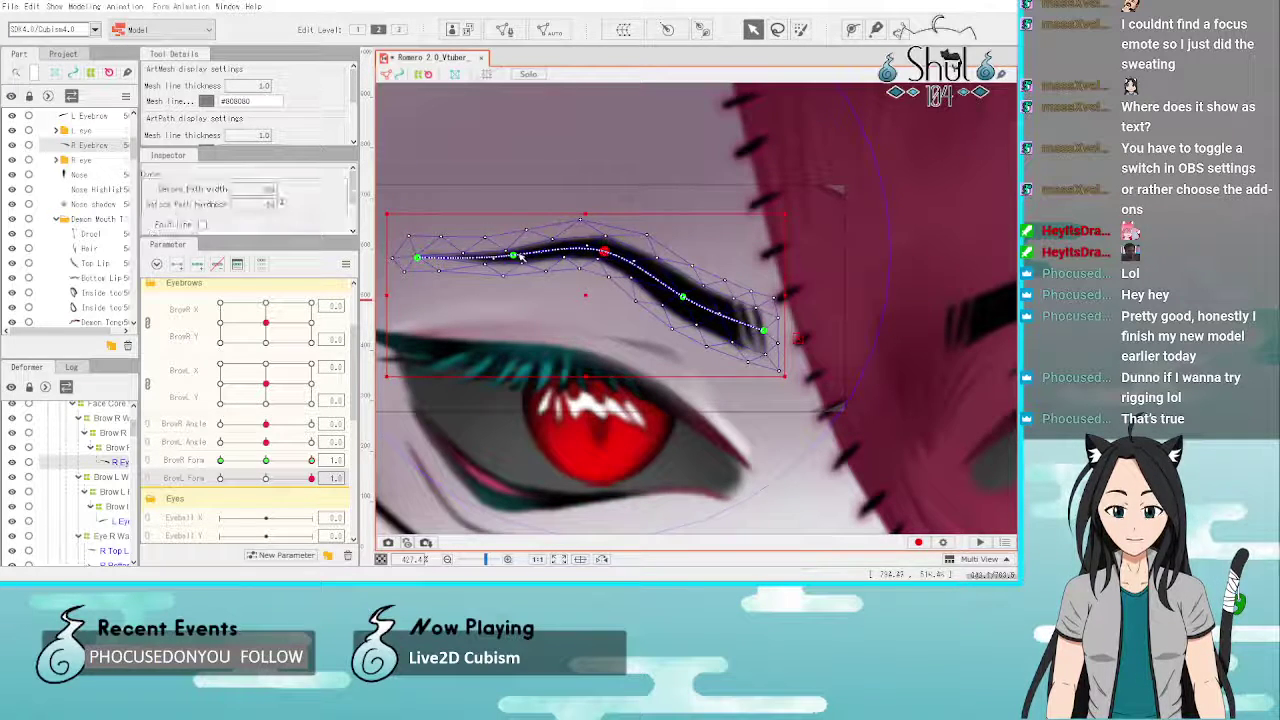
pyautogui.moveTo(514, 256); pyautogui.dragTo(515, 241)
pyautogui.moveTo(685, 299); pyautogui.dragTo(686, 278)
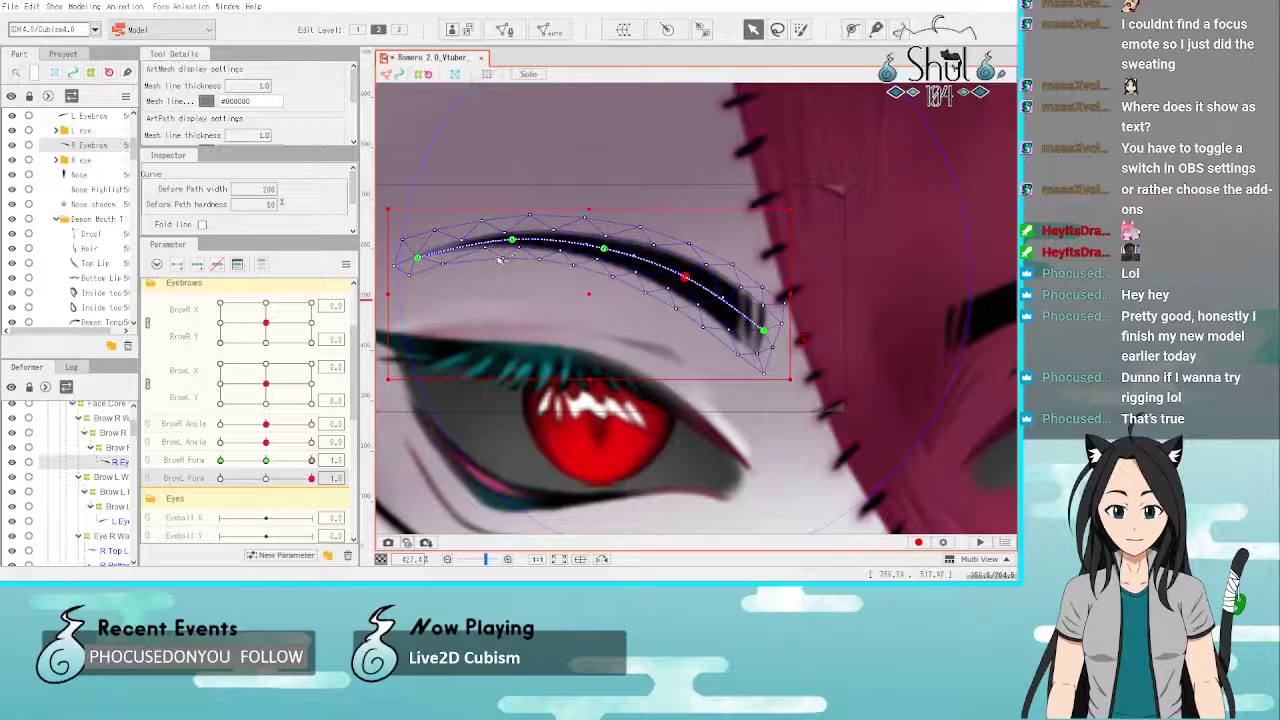
pyautogui.scroll(-3, 500, 260)
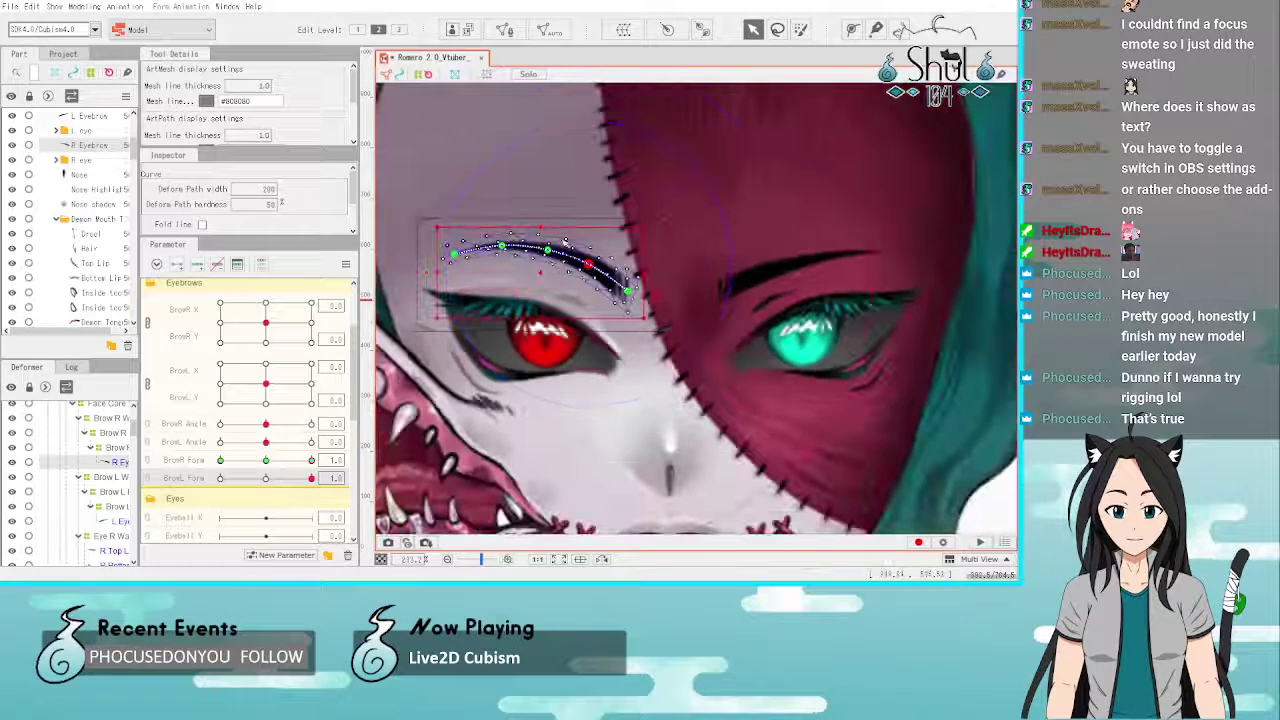
# Step: Select the L Eyebrow mesh at BrowL Form 1.0
pyautogui.click(120, 521)
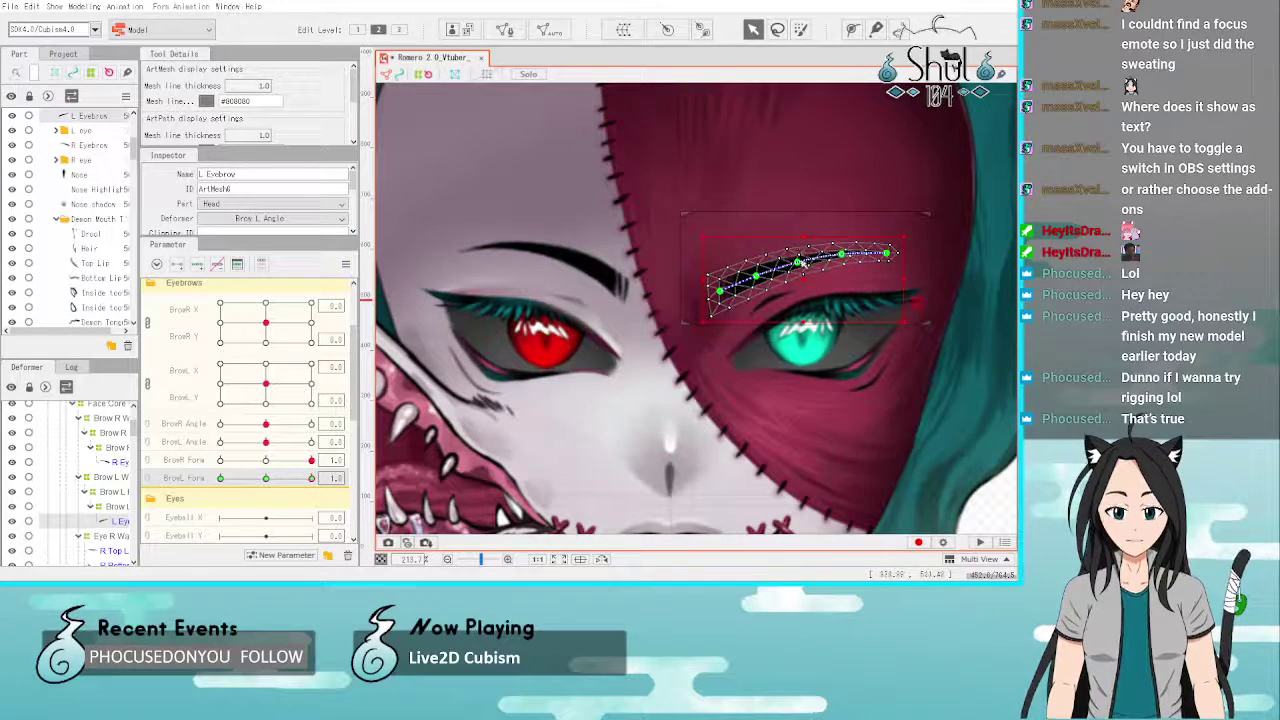
# Step: Bend the L Eyebrow's deform path into a higher arch for the BrowL Form 1.0 key
pyautogui.moveTo(803, 262); pyautogui.dragTo(769, 265)
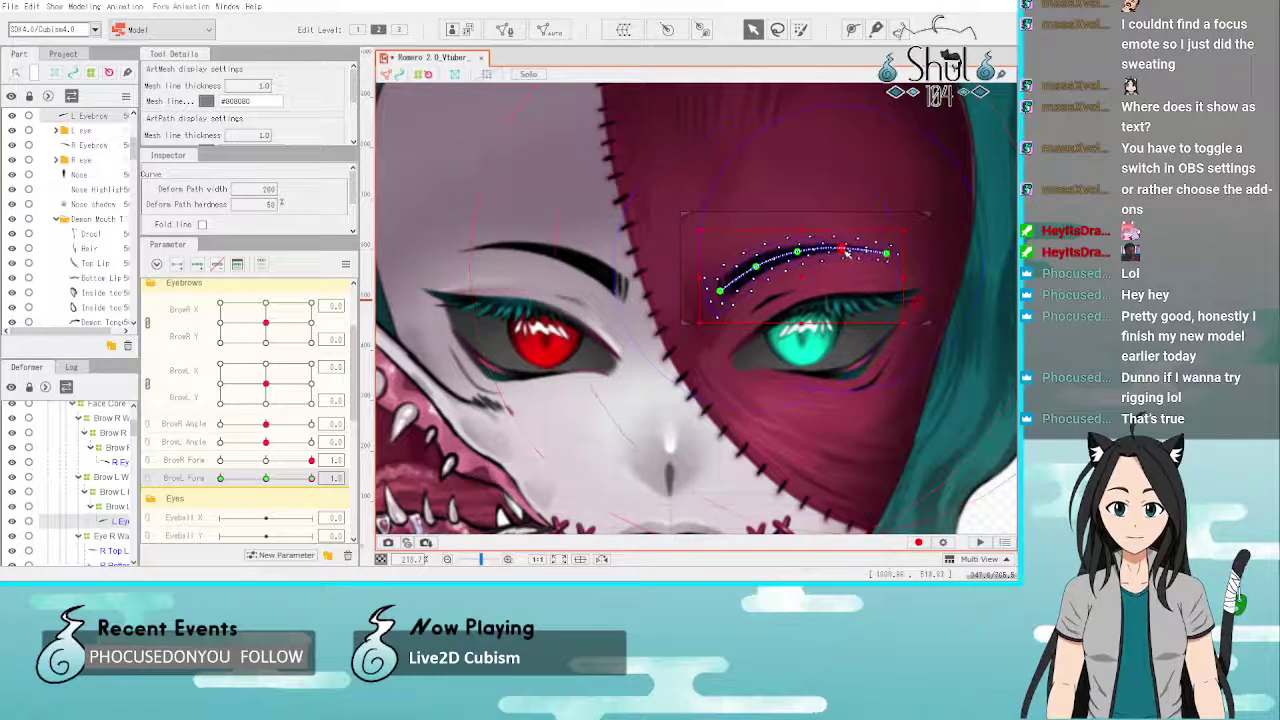
pyautogui.scroll(-3, 775, 307)
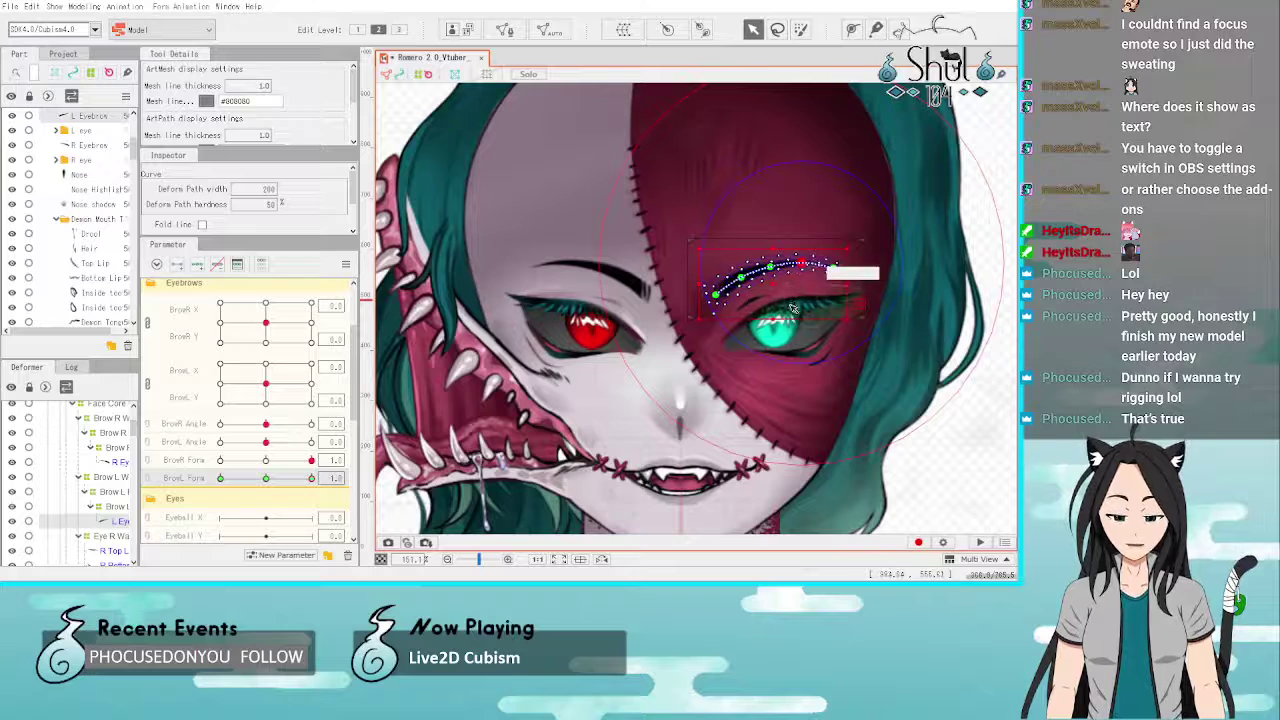
pyautogui.scroll(3, 780, 306)
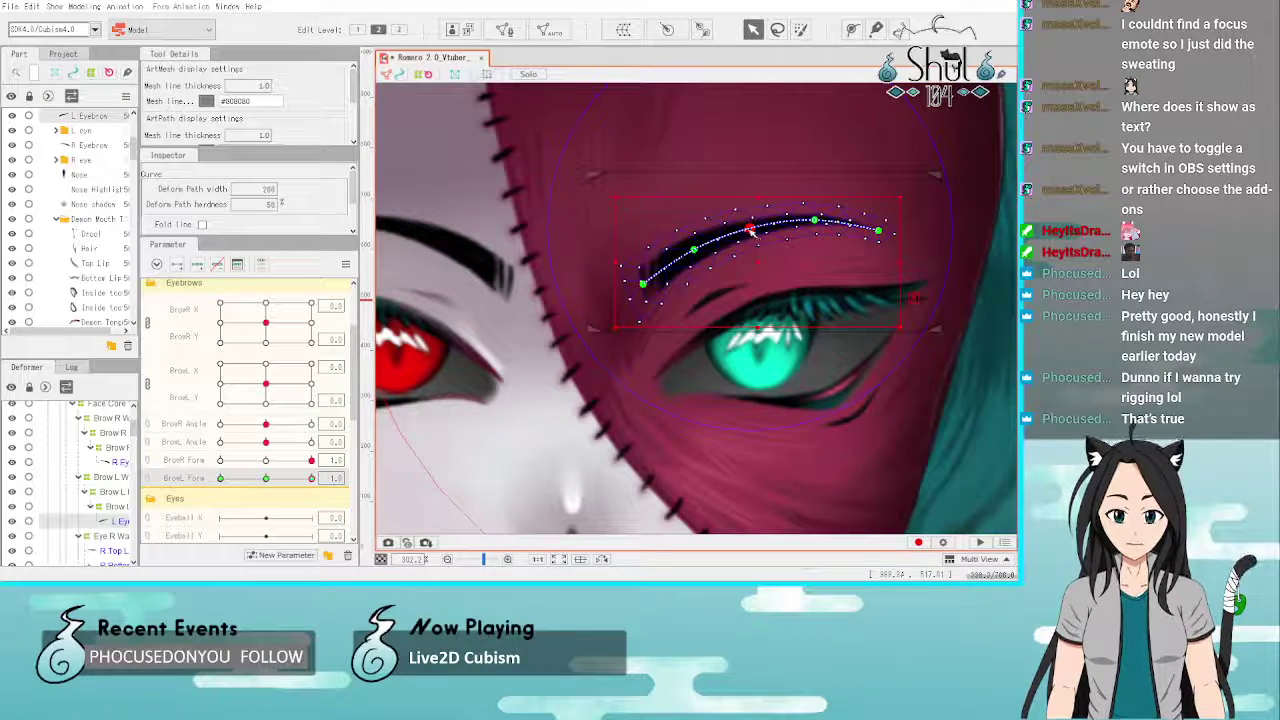
pyautogui.scroll(-5, 752, 231)
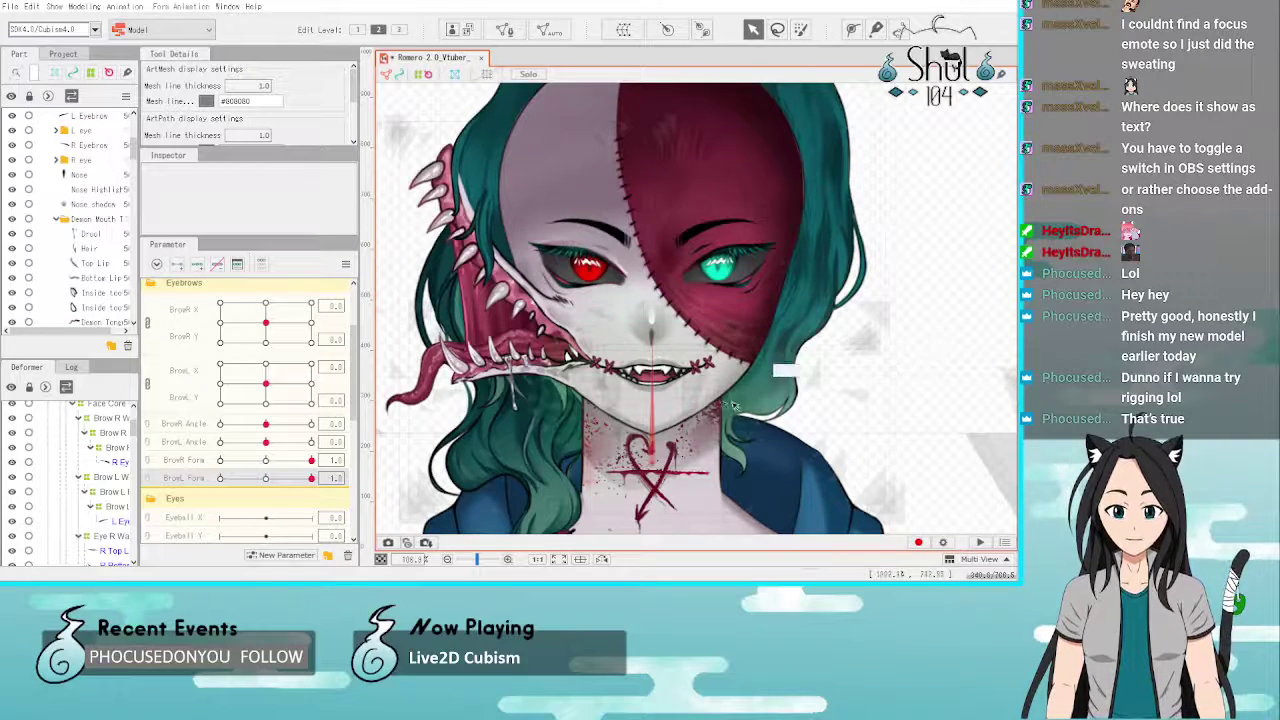
pyautogui.scroll(-1, 648, 392)
pyautogui.scroll(1, 632, 312)
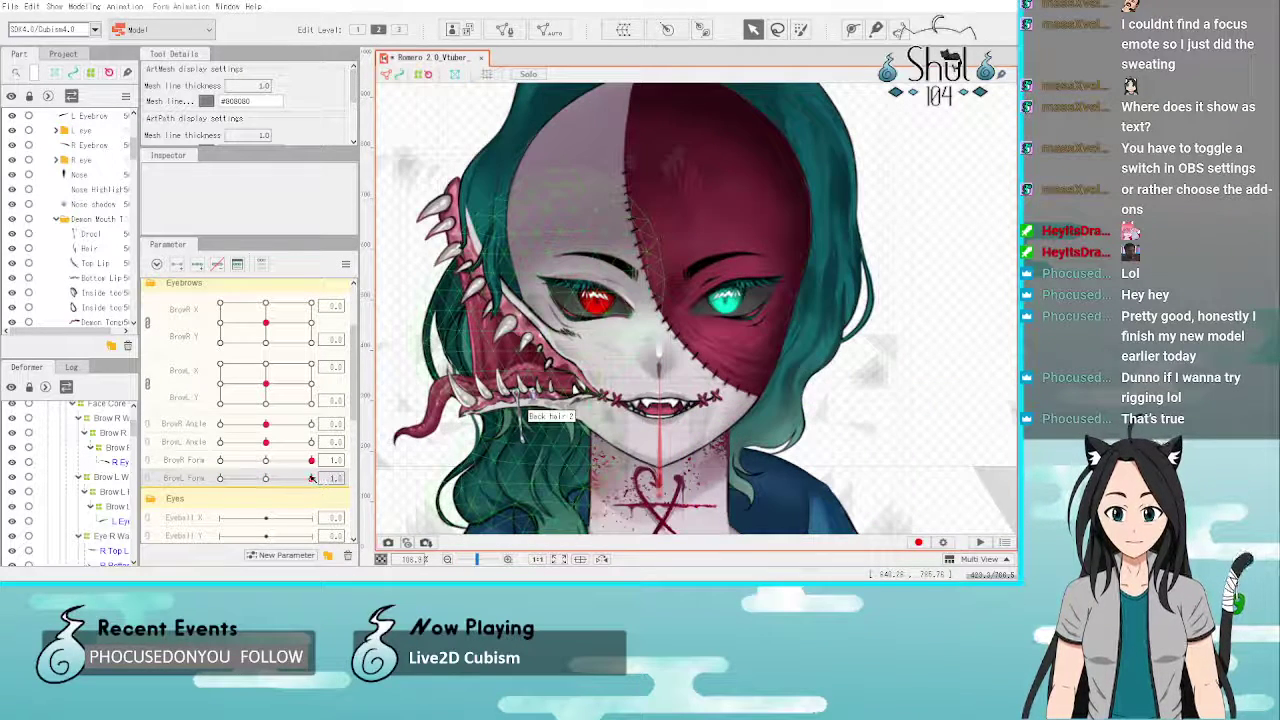
# Step: Return BrowL Form and BrowR Form to 0.0 and make the Bangs folder visible
pyautogui.moveTo(312, 478); pyautogui.dragTo(268, 480)
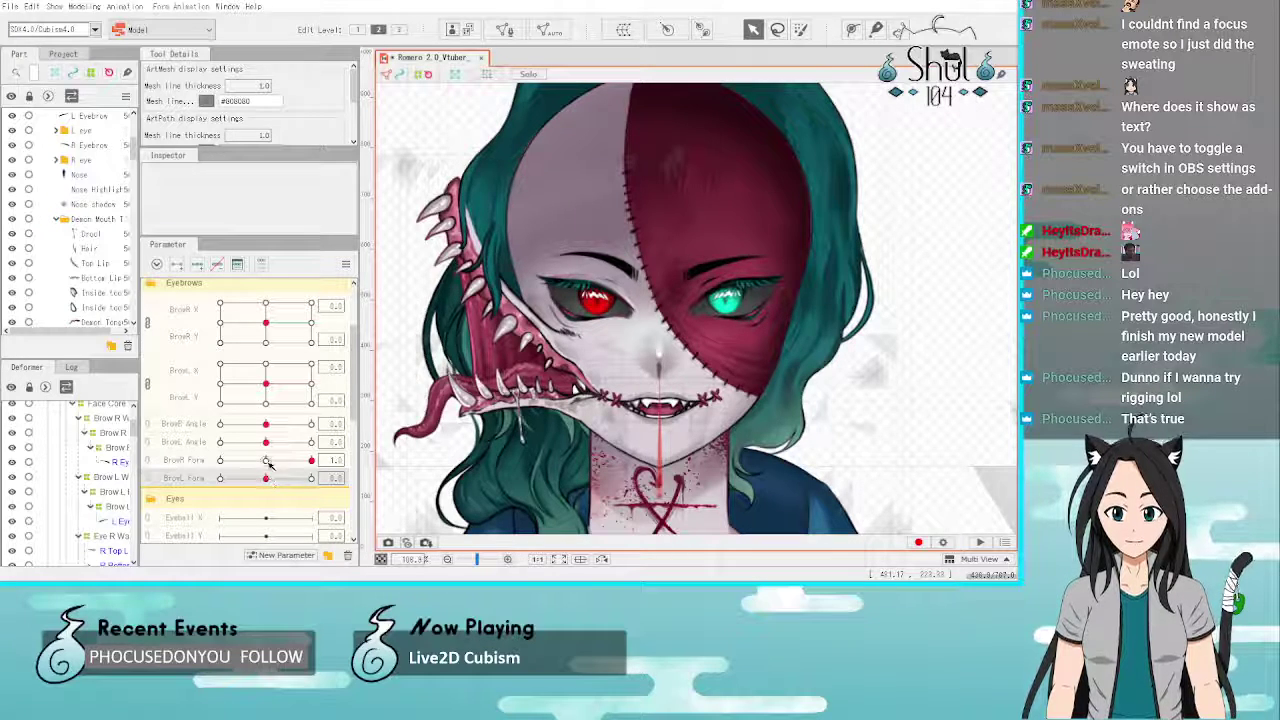
pyautogui.click(267, 461)
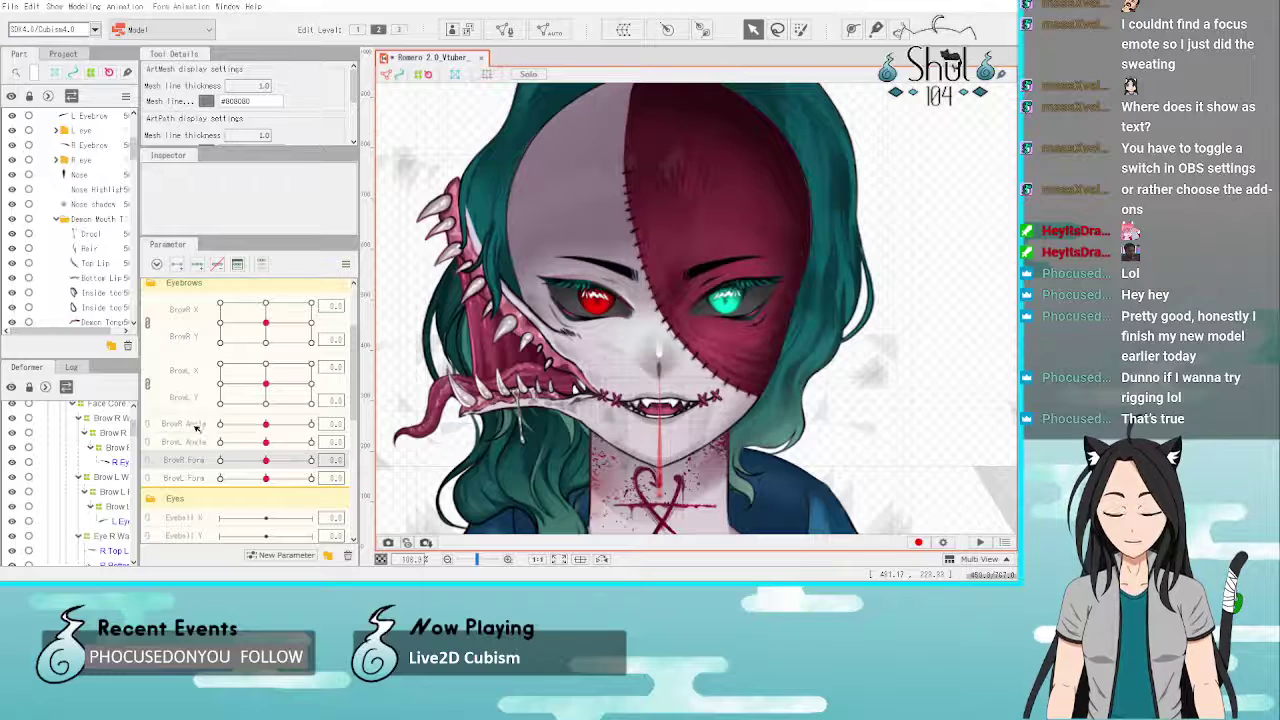
pyautogui.scroll(5, 57, 233)
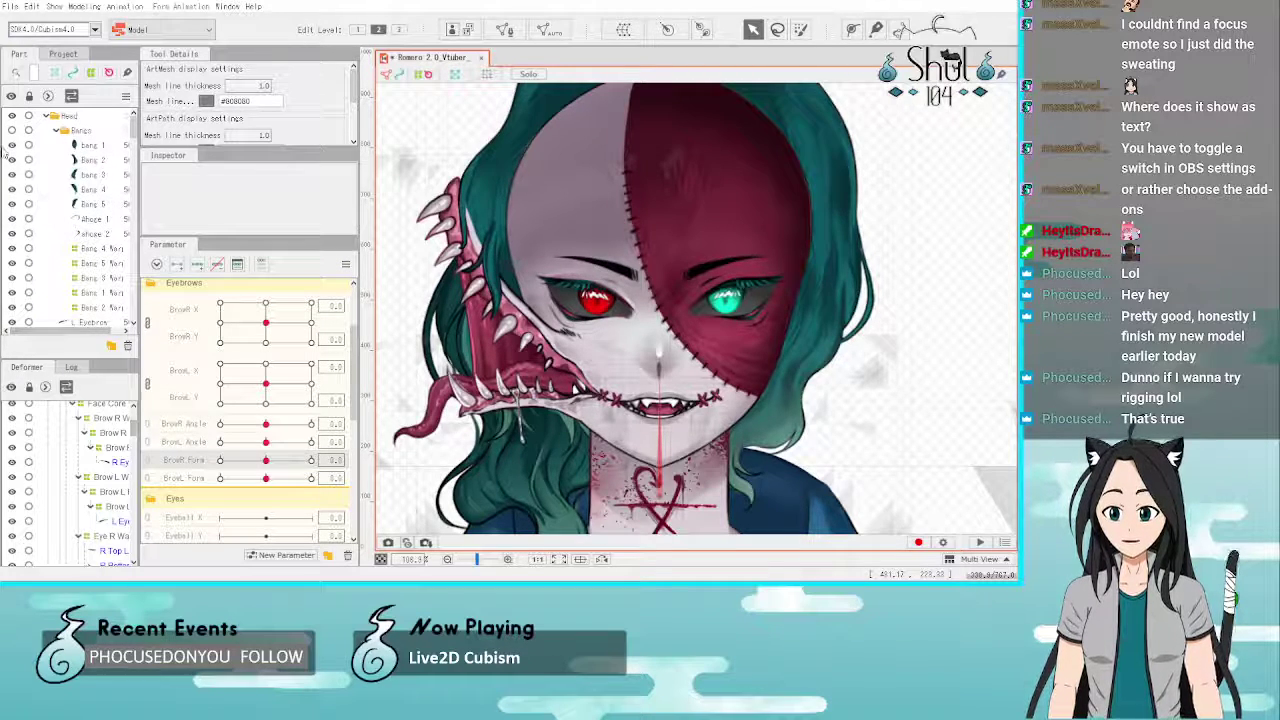
pyautogui.click(12, 131)
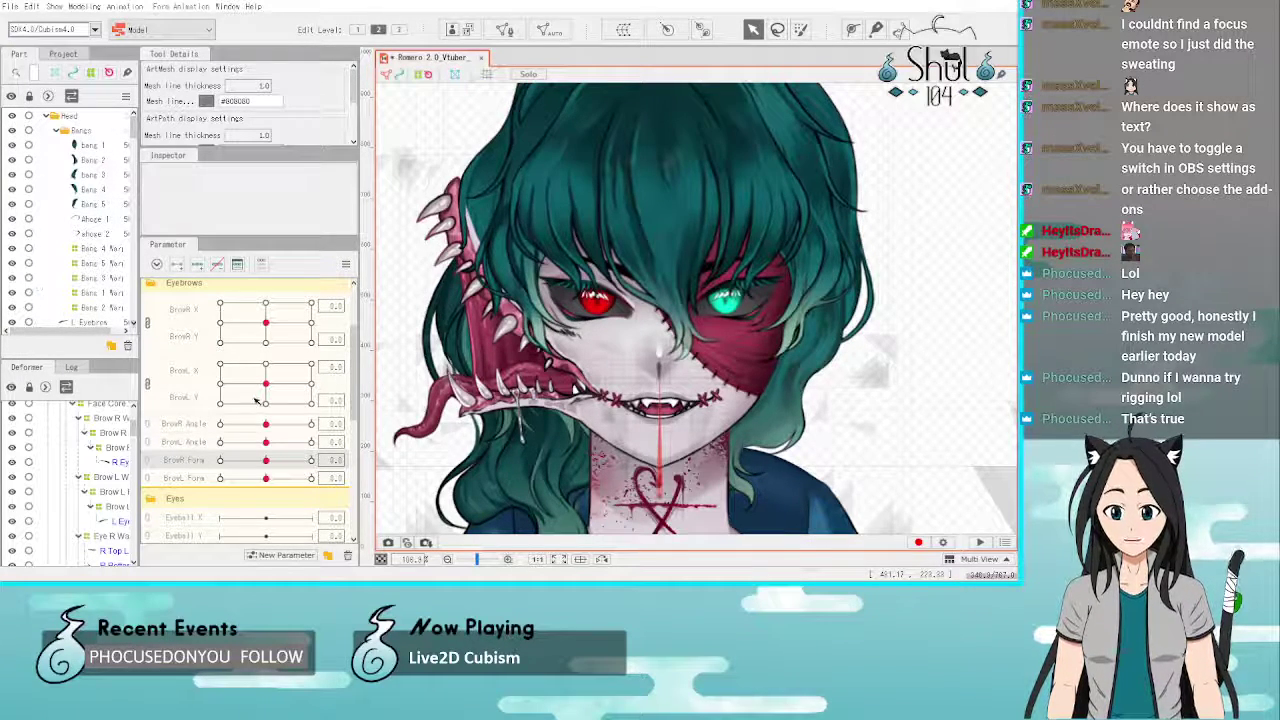
# Step: Preview the whole model with random motion playback, and reset all parameters to their defaults
pyautogui.scroll(-5, 644, 285)
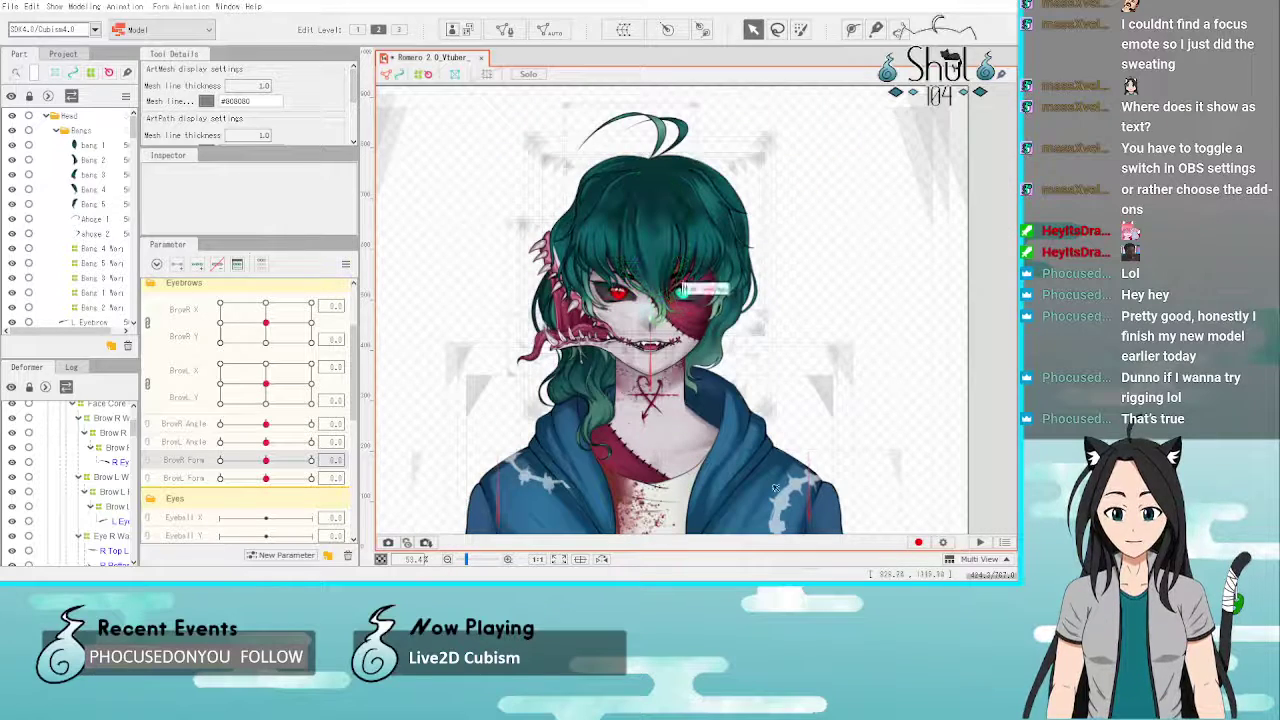
pyautogui.click(980, 542)
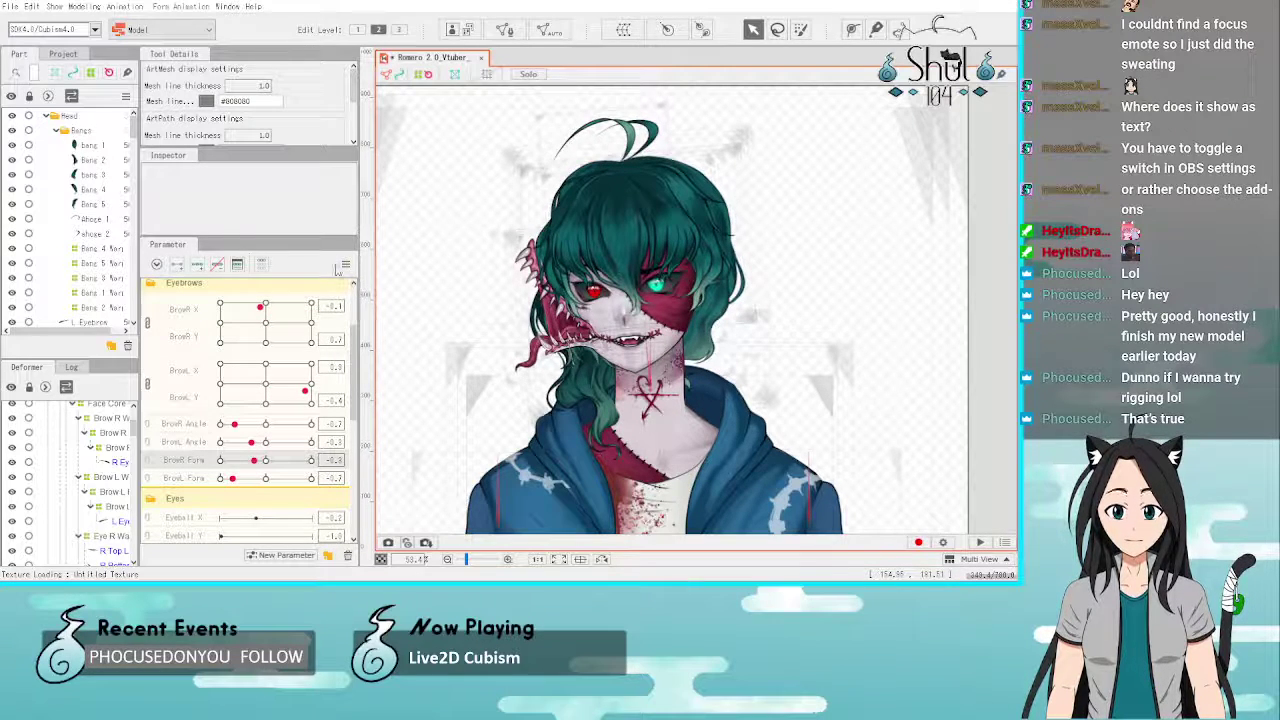
pyautogui.click(345, 264)
pyautogui.click(392, 266)
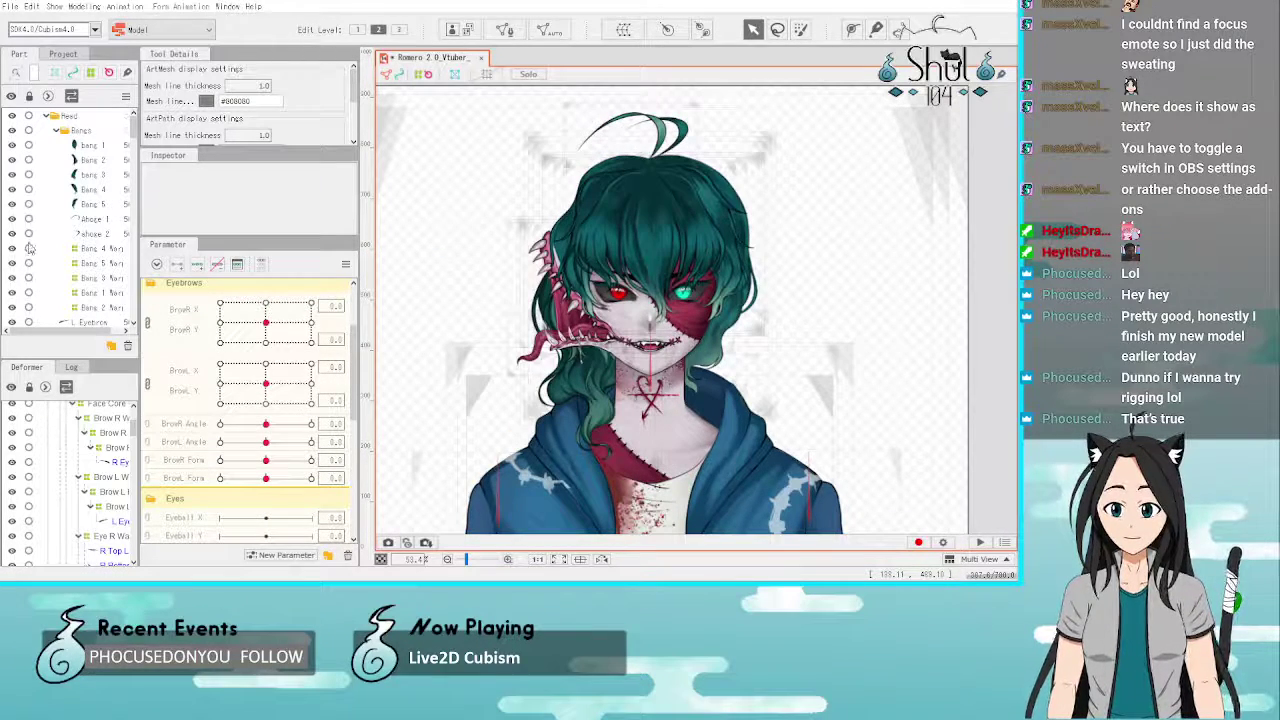
# Step: Preview the random motion playback with the Demon Mouth folder hidden
pyautogui.scroll(-5, 30, 248)
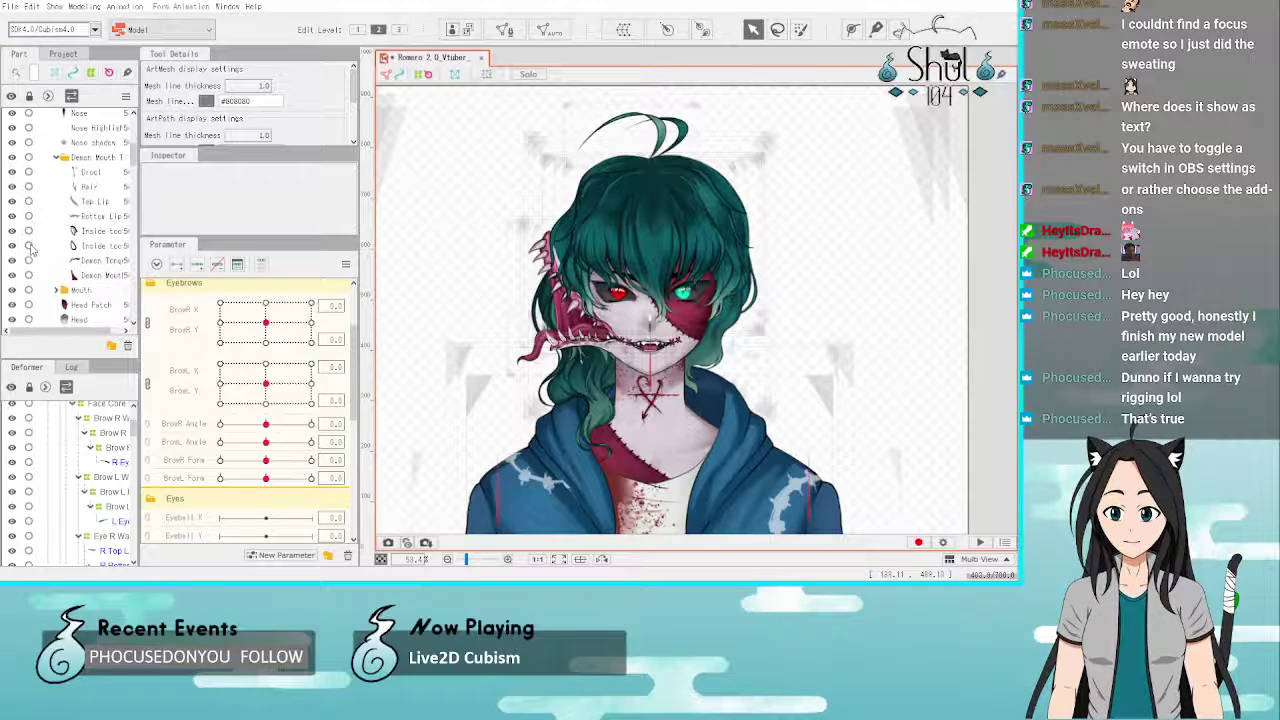
pyautogui.click(12, 157)
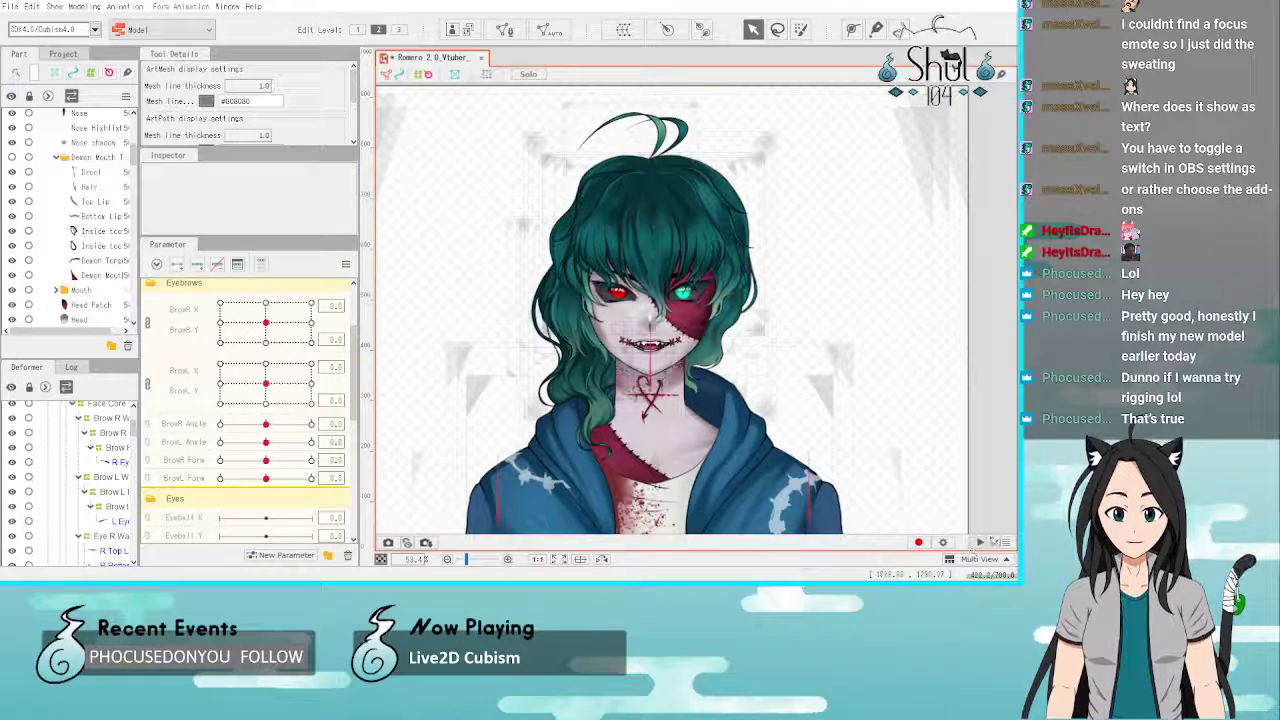
pyautogui.click(981, 542)
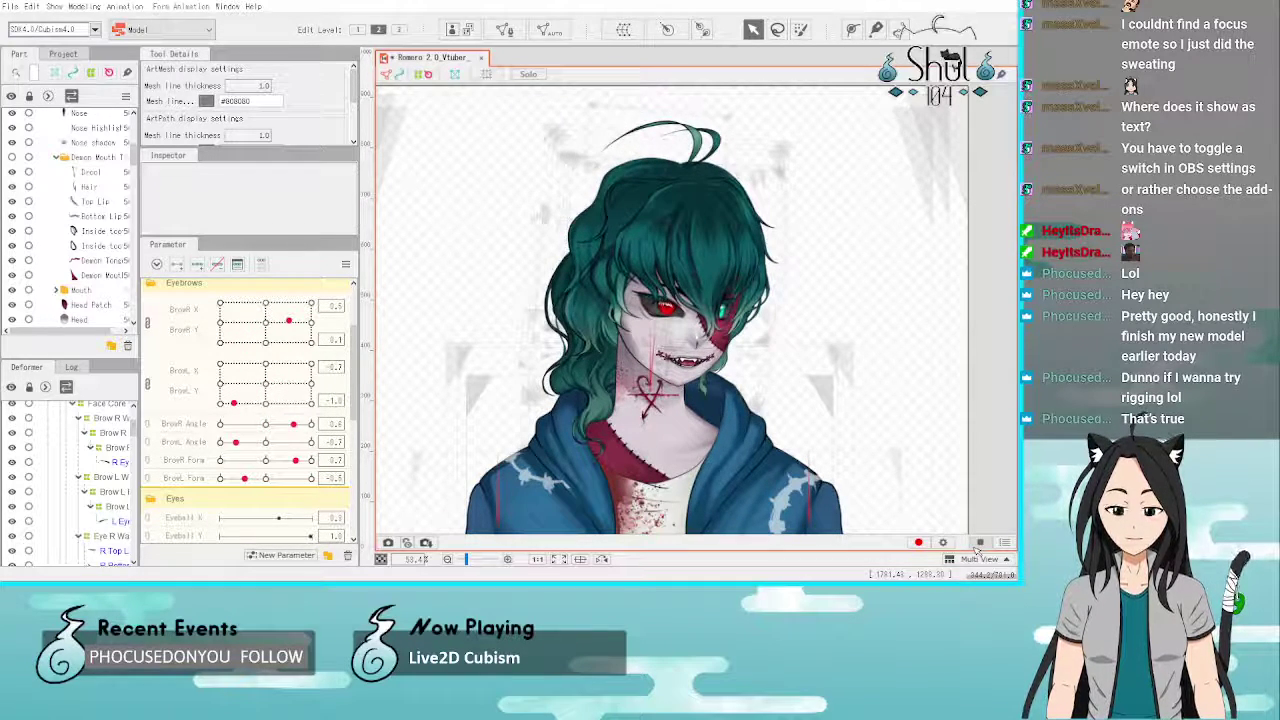
pyautogui.click(979, 542)
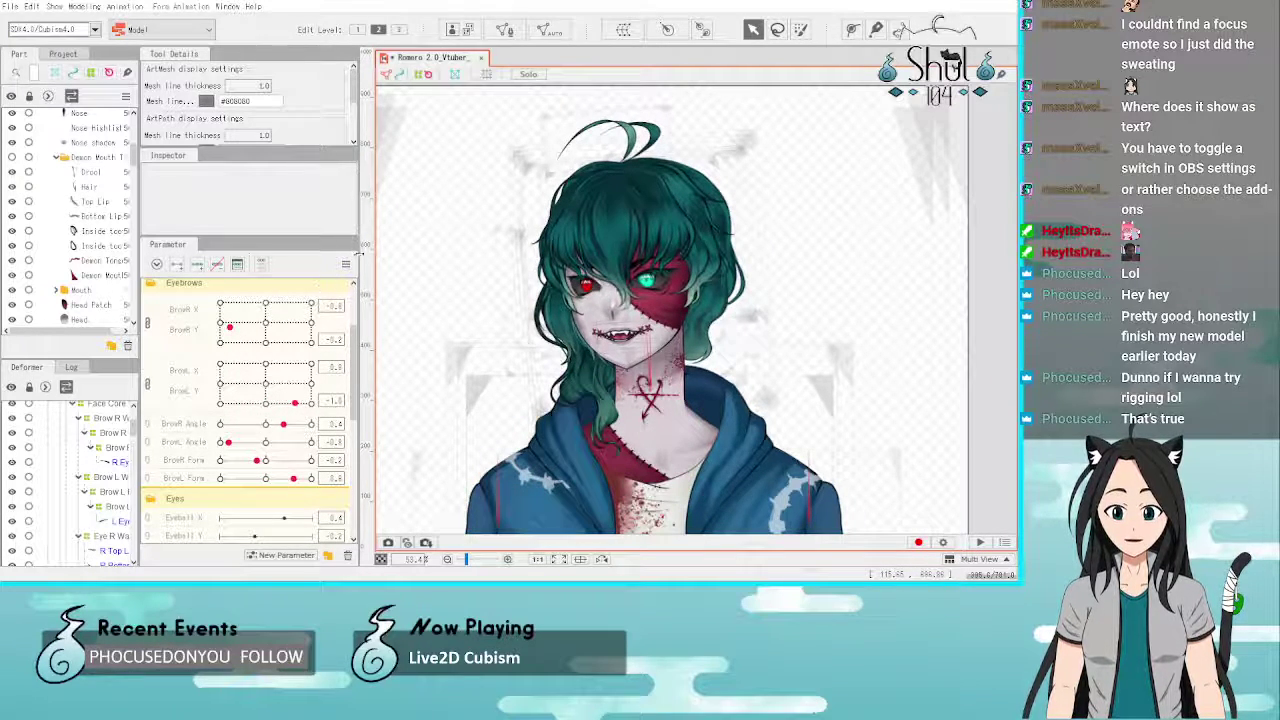
# Step: Restore the default parameter values and show the Demon Mouth folder again
pyautogui.rightClick(368, 257)
pyautogui.click(396, 271)
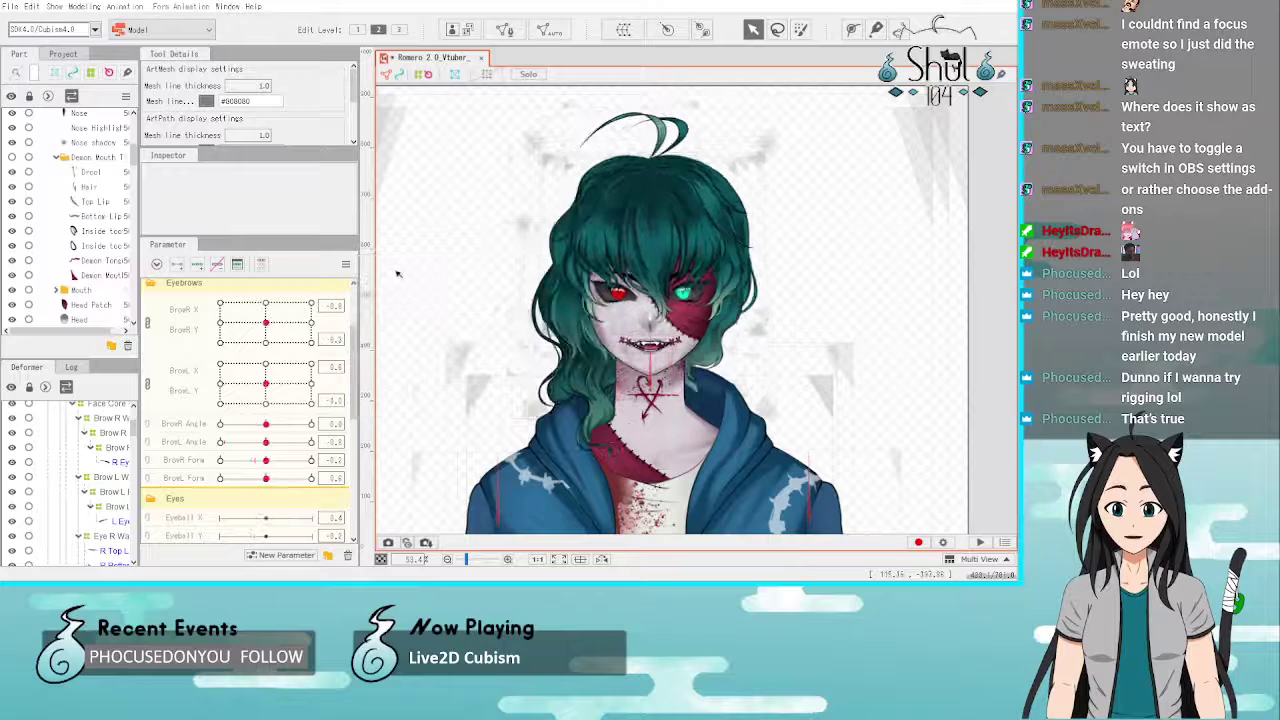
pyautogui.click(12, 157)
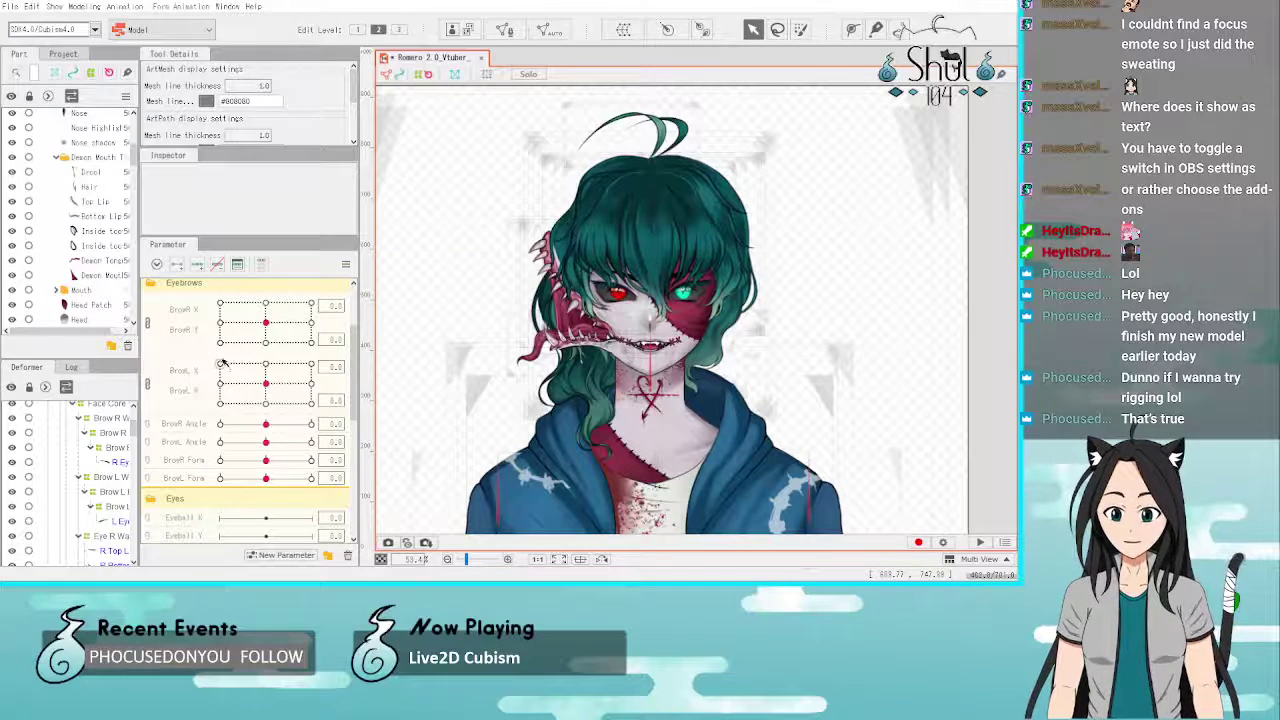
# Step: Collapse the Eyebrows parameter group and set EyeL Open to 0.2
pyautogui.scroll(1, 226, 367)
pyautogui.click(152, 336)
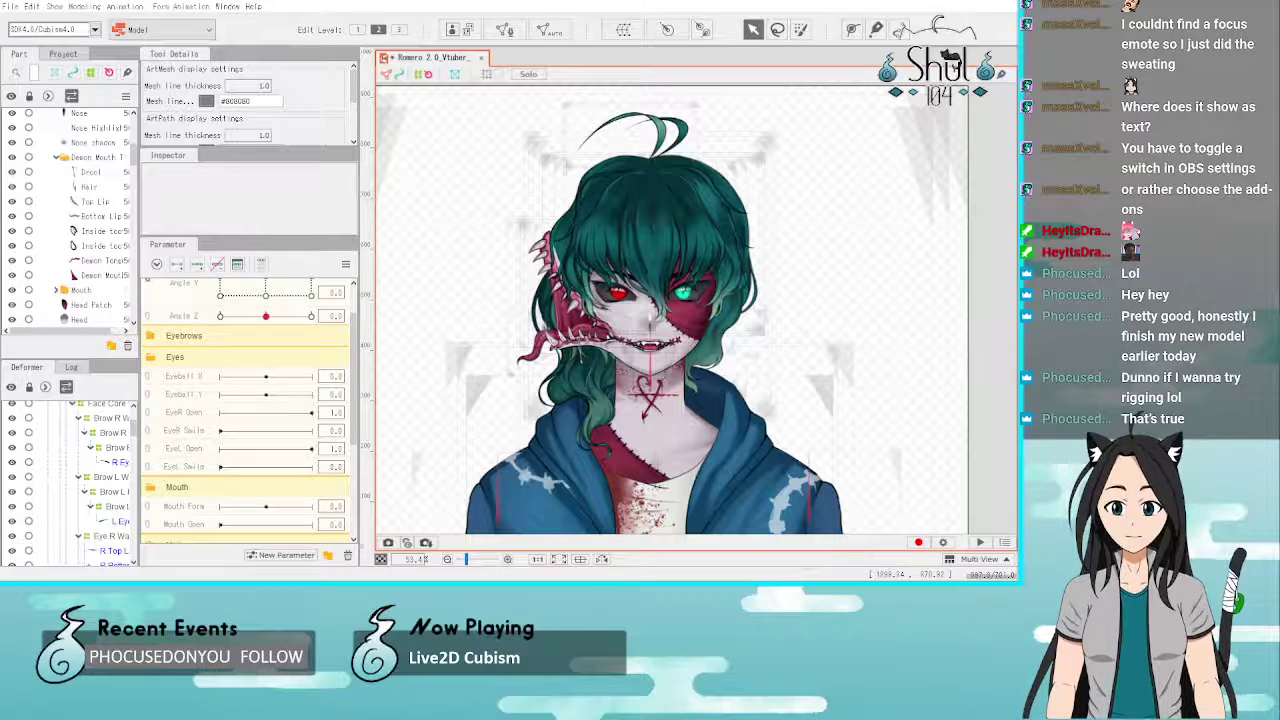
pyautogui.click(240, 449)
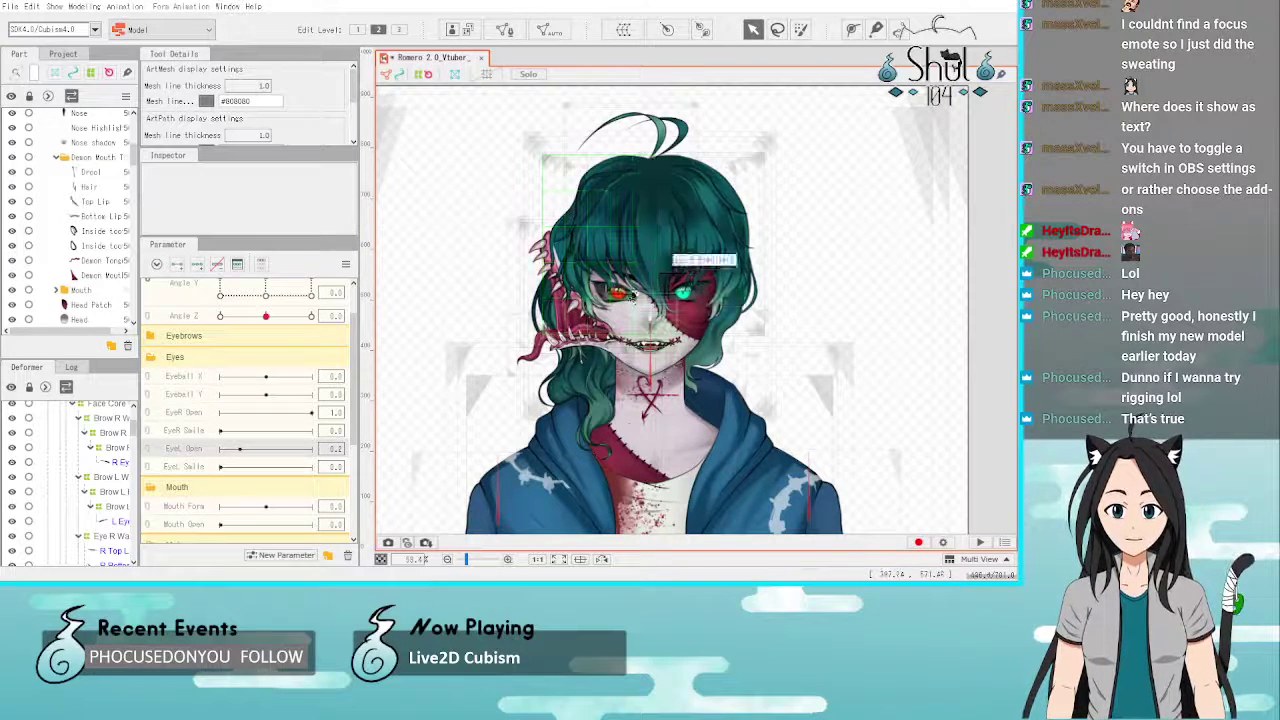
pyautogui.scroll(5, 632, 293)
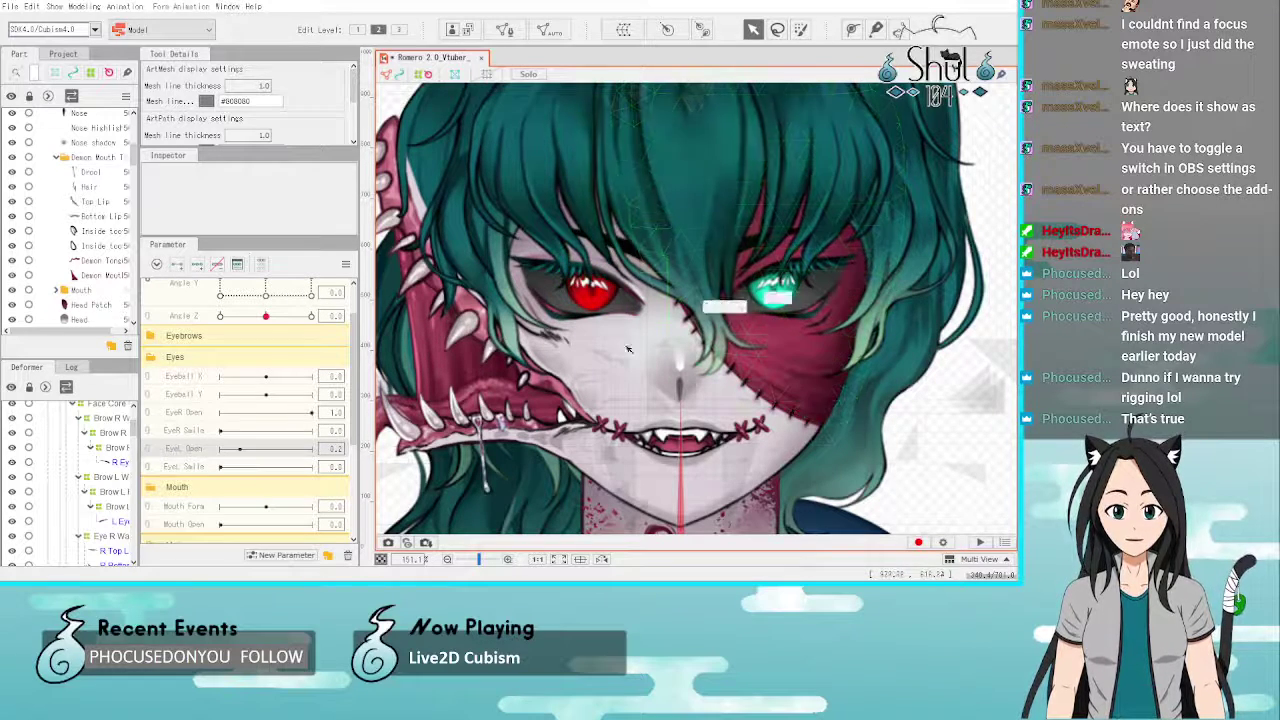
pyautogui.scroll(-2, 101, 481)
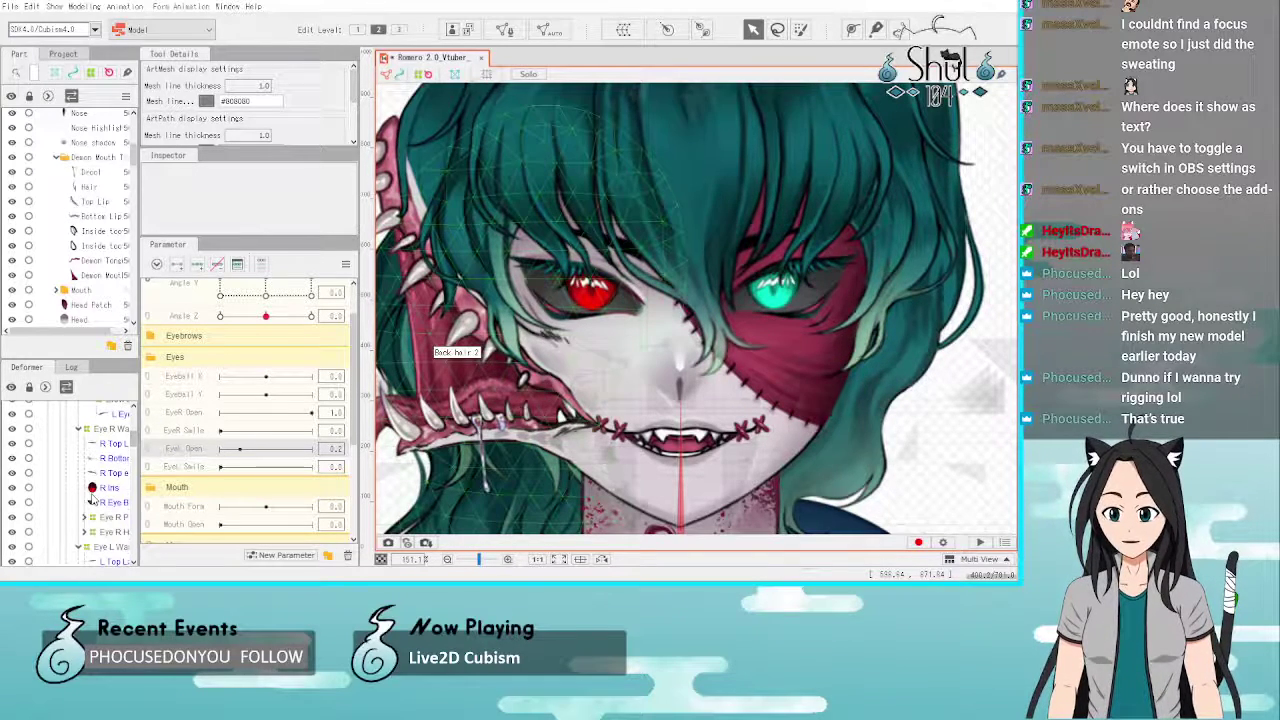
# Step: Open the R Top Lashes mesh for editing and erase all of its existing vertices
pyautogui.click(110, 445)
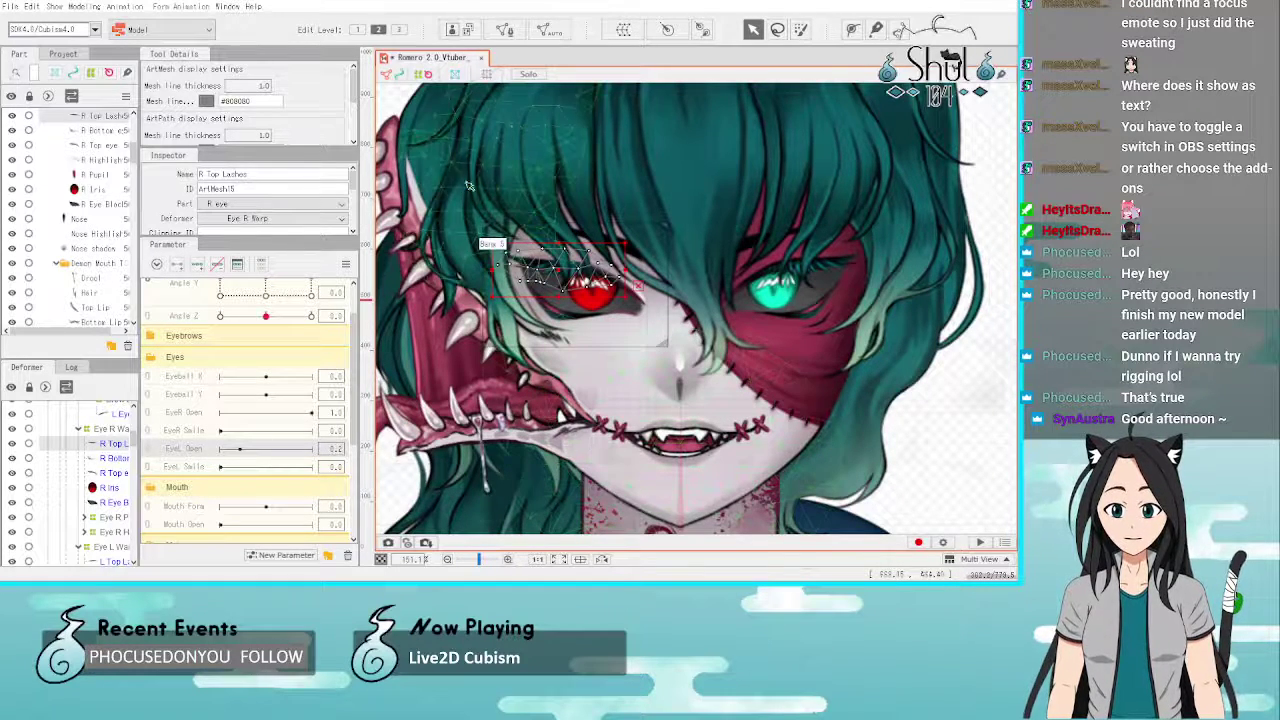
pyautogui.doubleClick(548, 262)
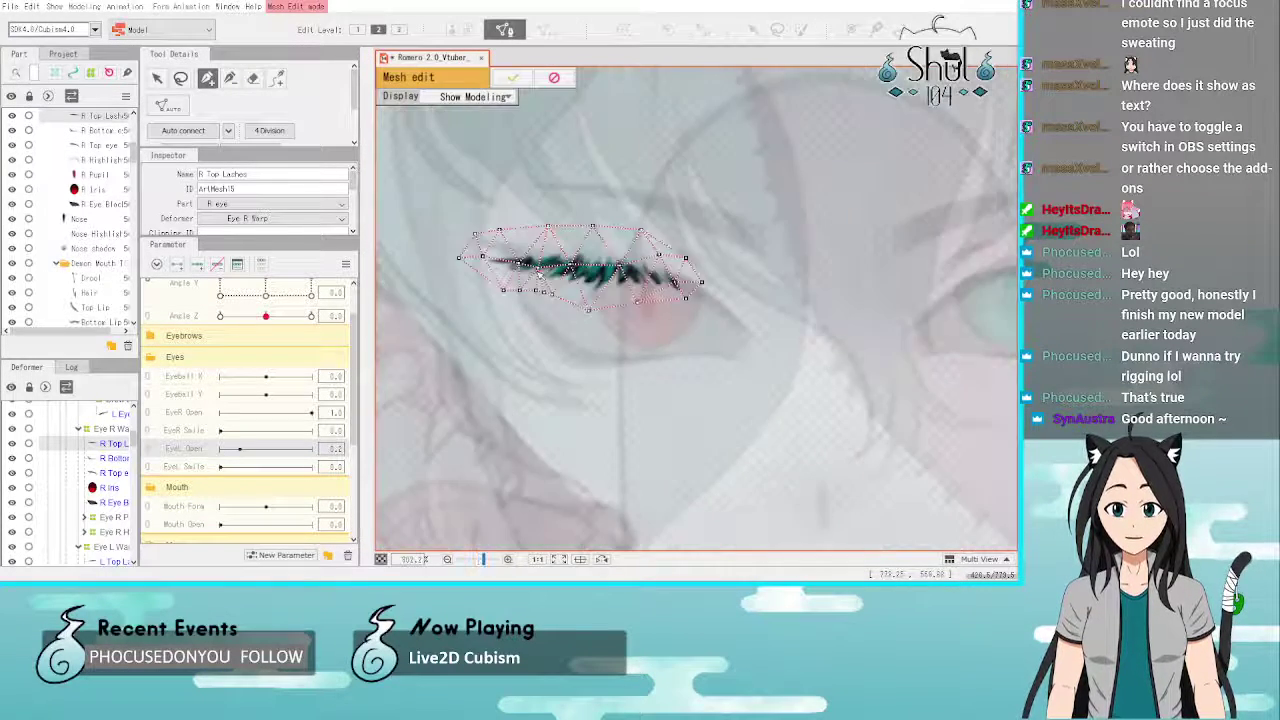
pyautogui.scroll(2, 540, 272)
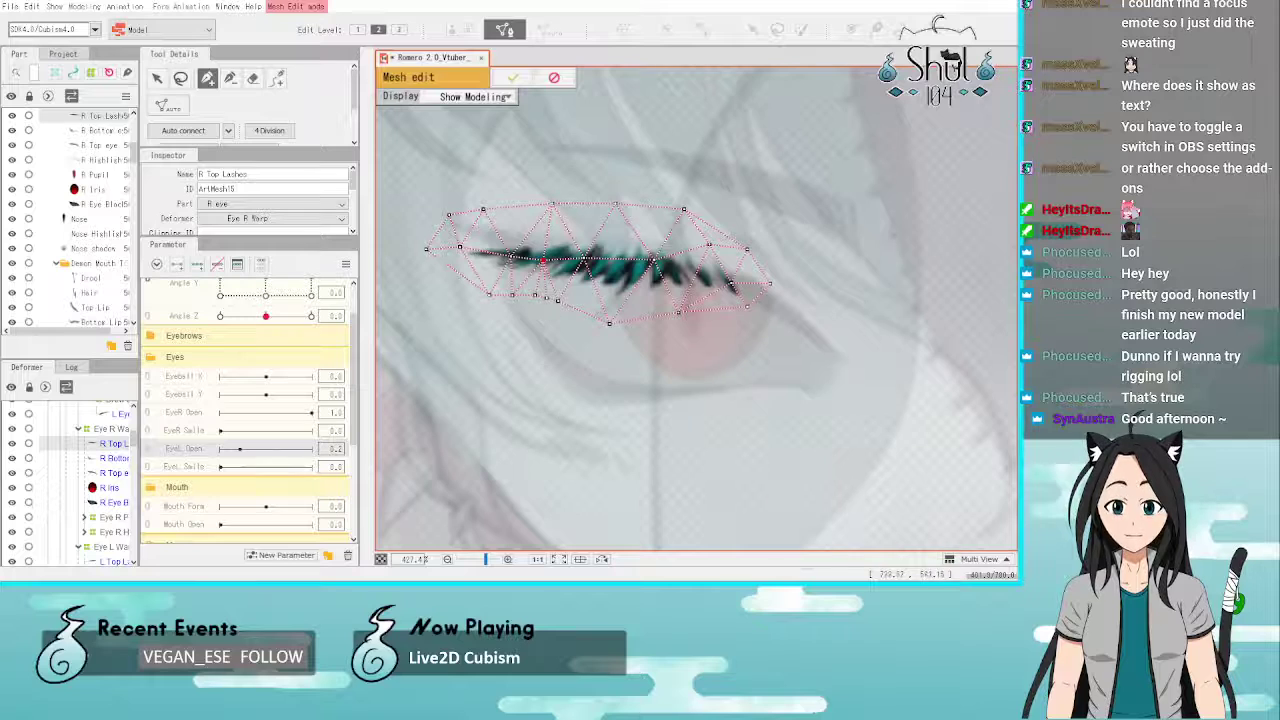
pyautogui.click(253, 79)
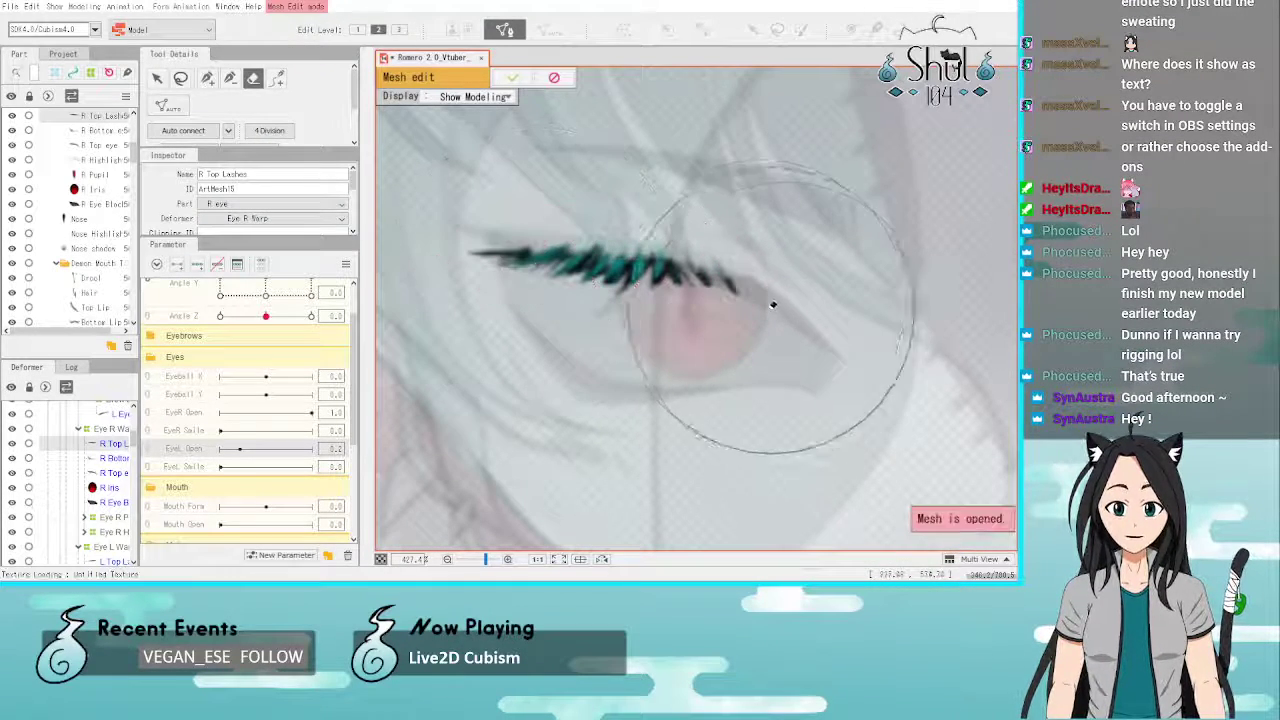
# Step: Add connected mesh vertices along the upper edge of the R Top Lashes, from the outer tip to the inner tip
pyautogui.click(207, 79)
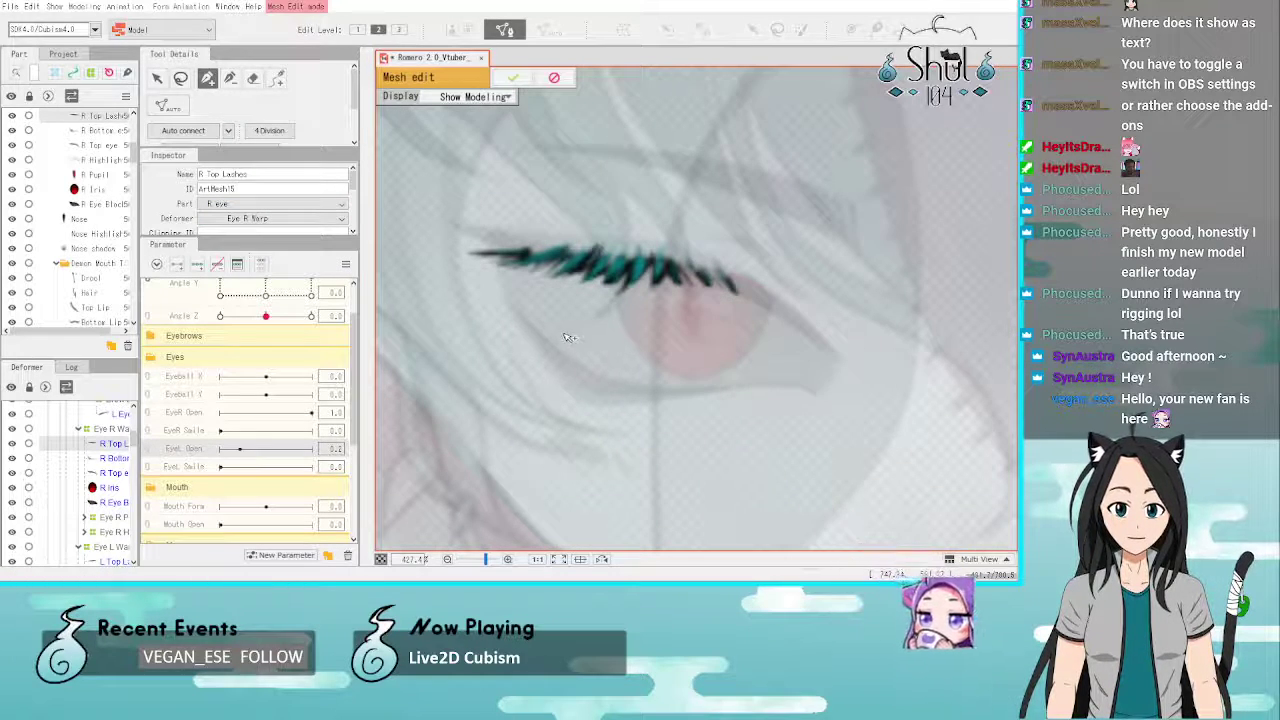
pyautogui.click(467, 253)
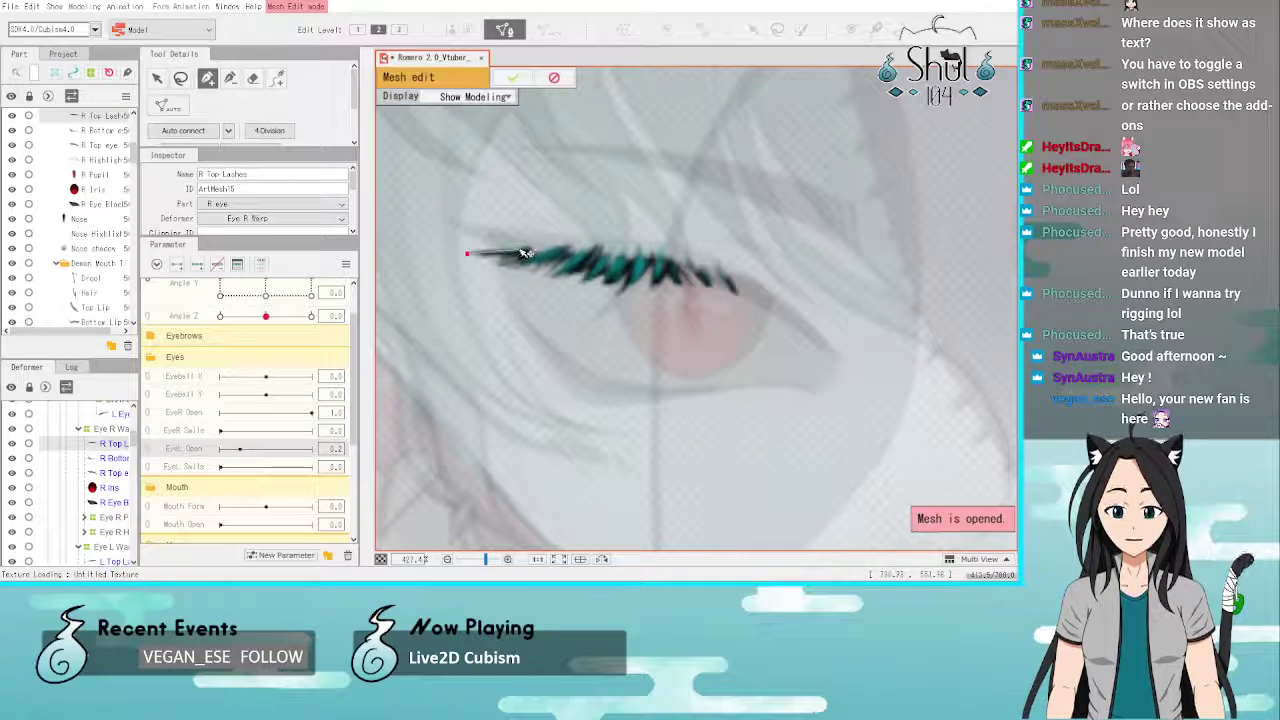
pyautogui.click(520, 249)
pyautogui.click(560, 250)
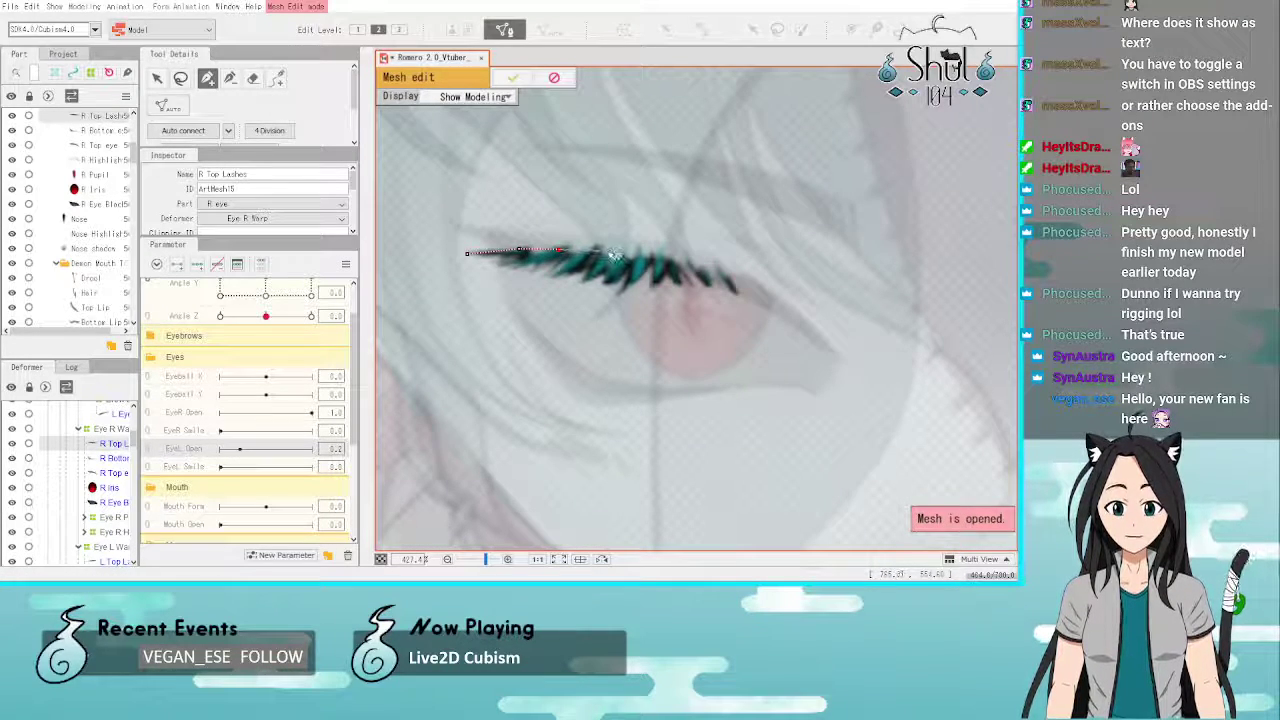
pyautogui.click(607, 251)
pyautogui.click(653, 256)
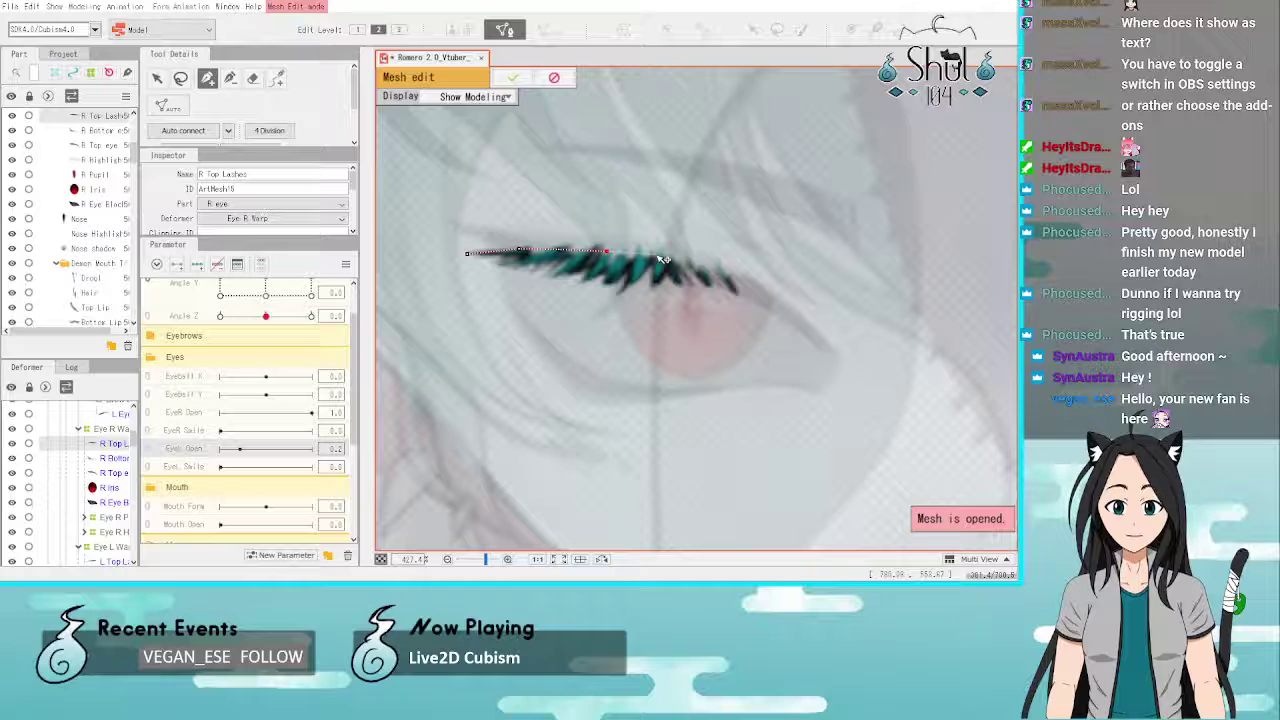
pyautogui.click(728, 273)
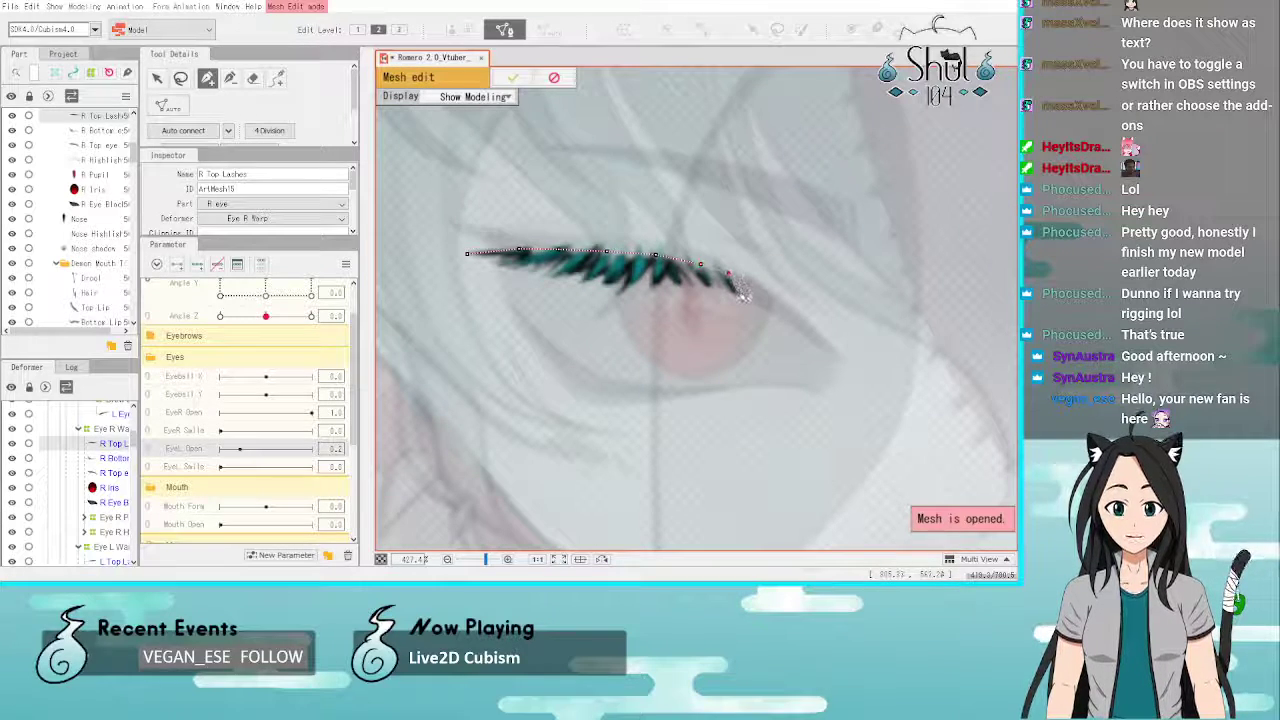
pyautogui.click(737, 291)
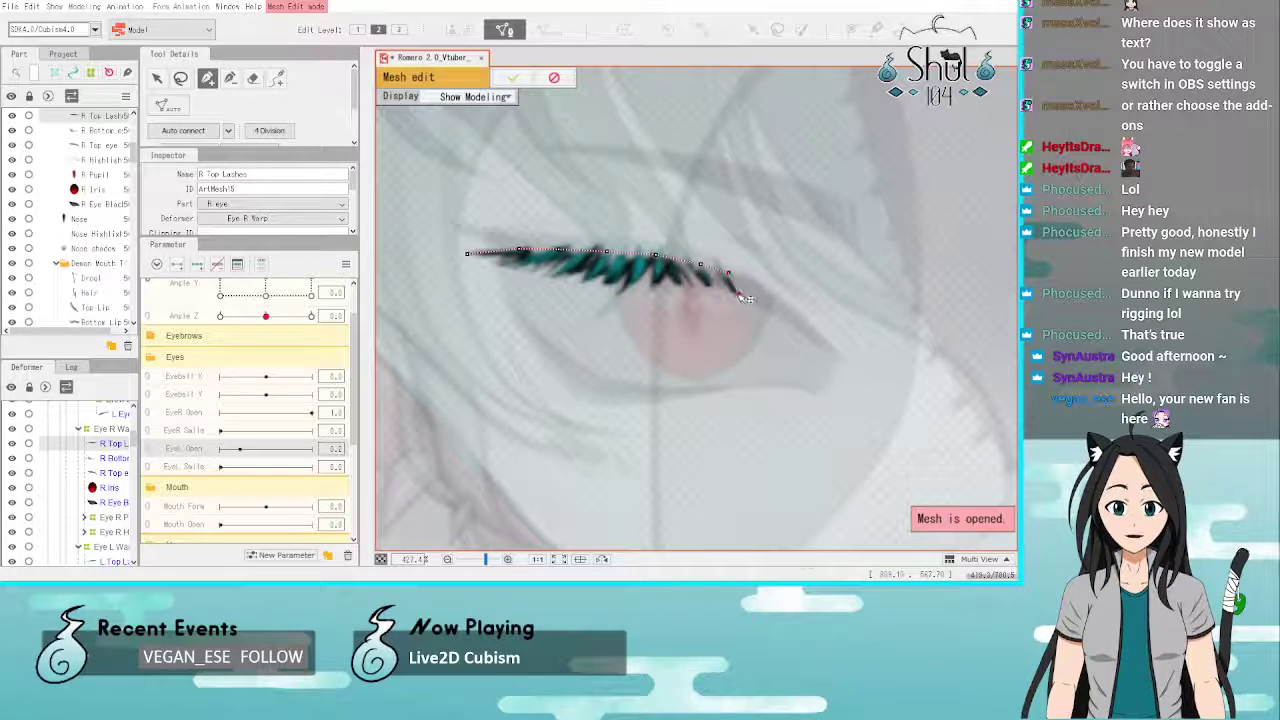
# Step: Continue the vertices along the lower edge of the R Top Lashes and close the mesh outline at the outer tip
pyautogui.click(670, 285)
pyautogui.click(631, 287)
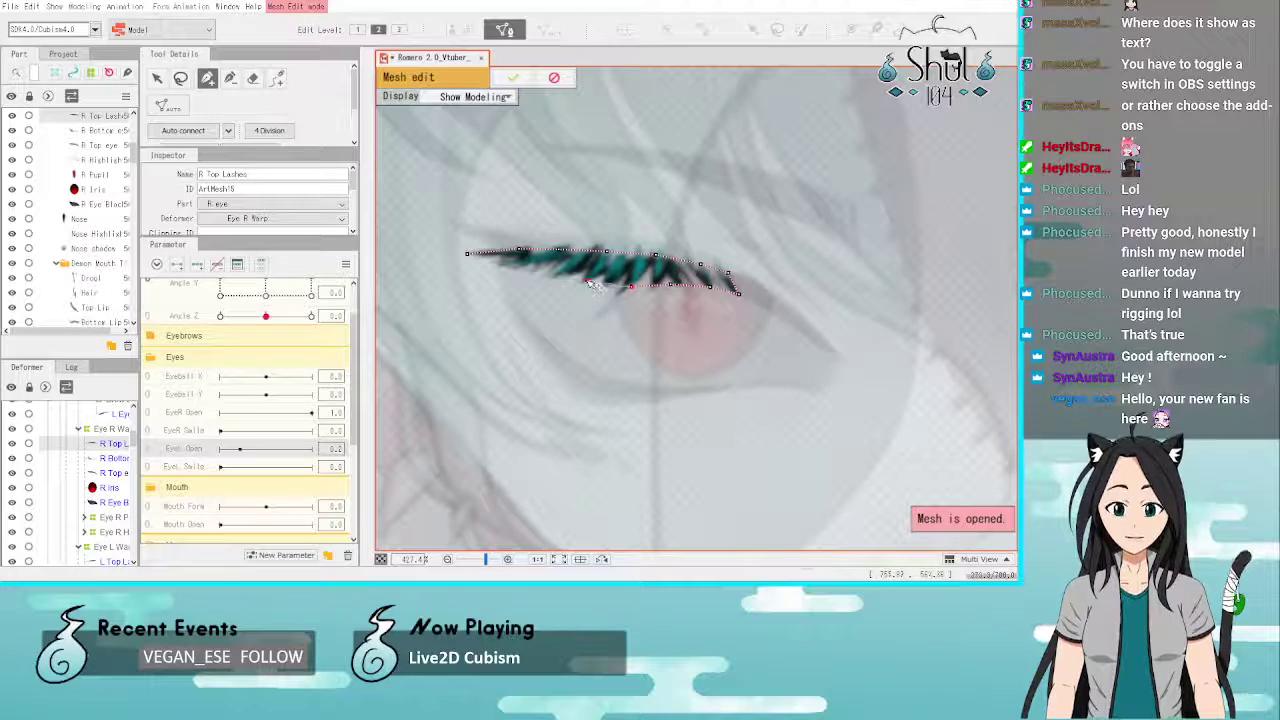
pyautogui.click(586, 280)
pyautogui.click(541, 275)
pyautogui.click(512, 270)
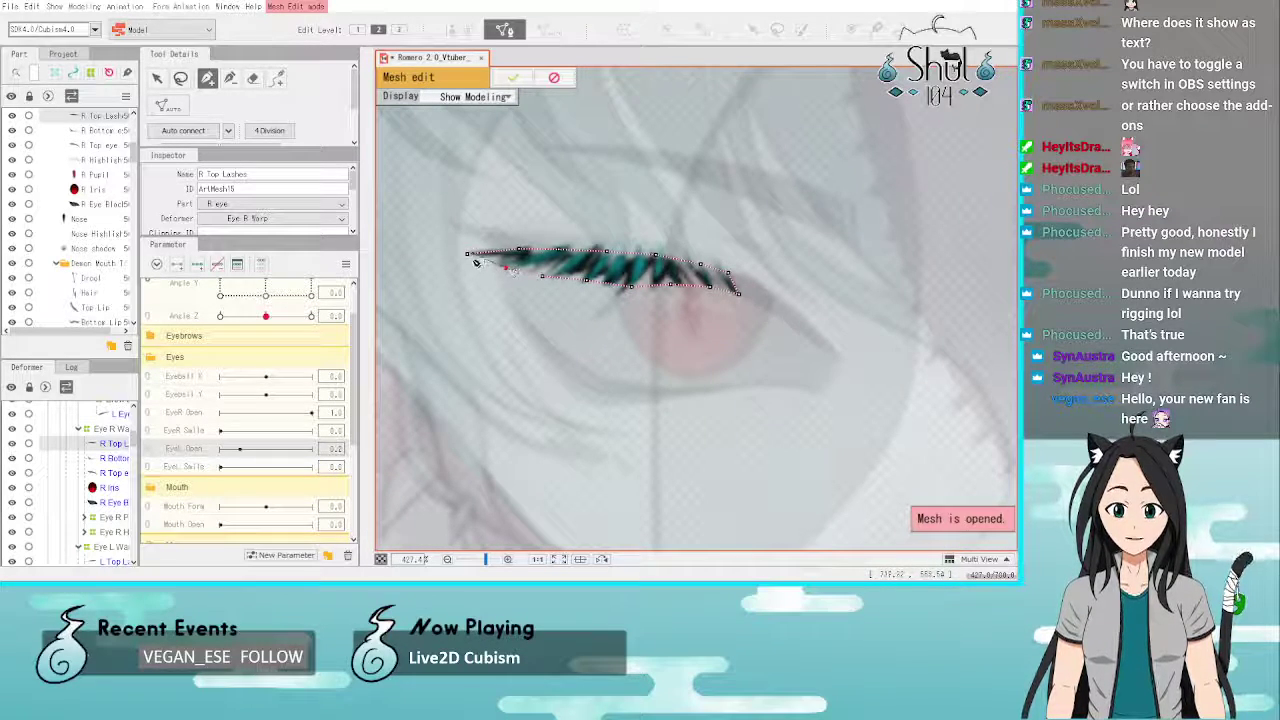
pyautogui.click(468, 254)
# Step: Add a connected row of vertices through the middle of the R Top Lashes, from the outer tip to the inner tip
pyautogui.click(531, 262)
pyautogui.click(581, 267)
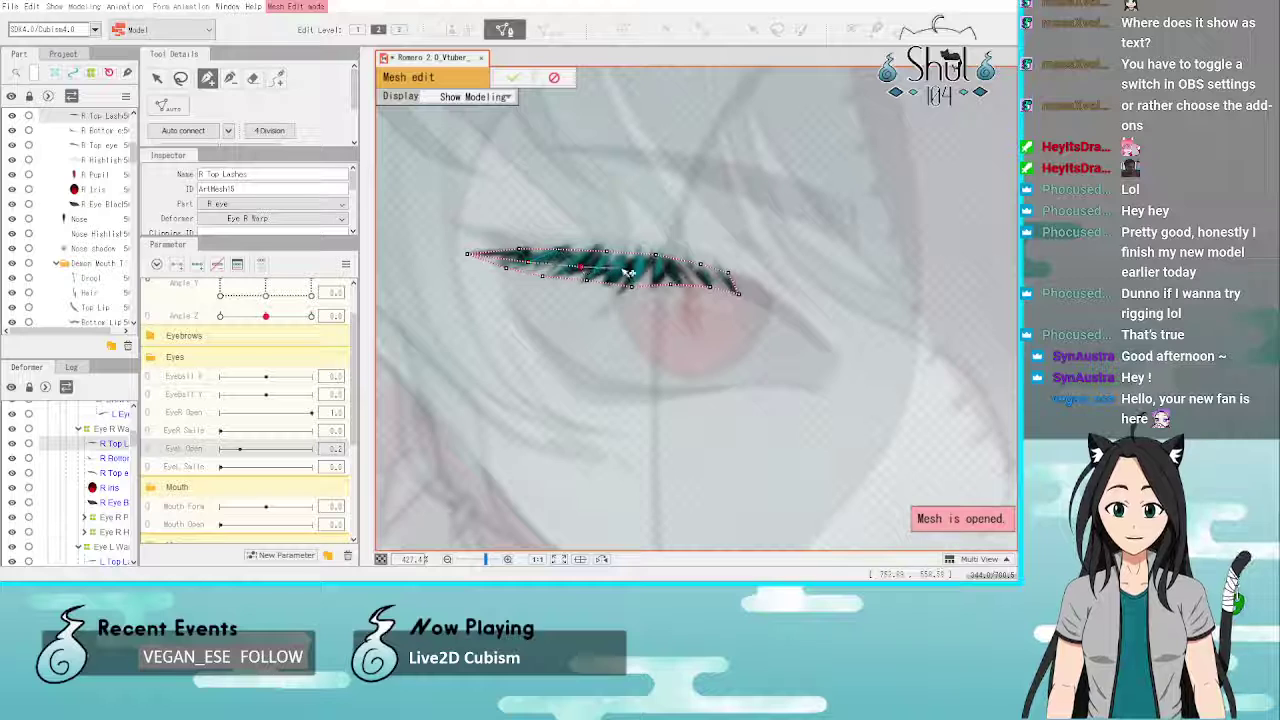
pyautogui.click(628, 270)
pyautogui.click(677, 272)
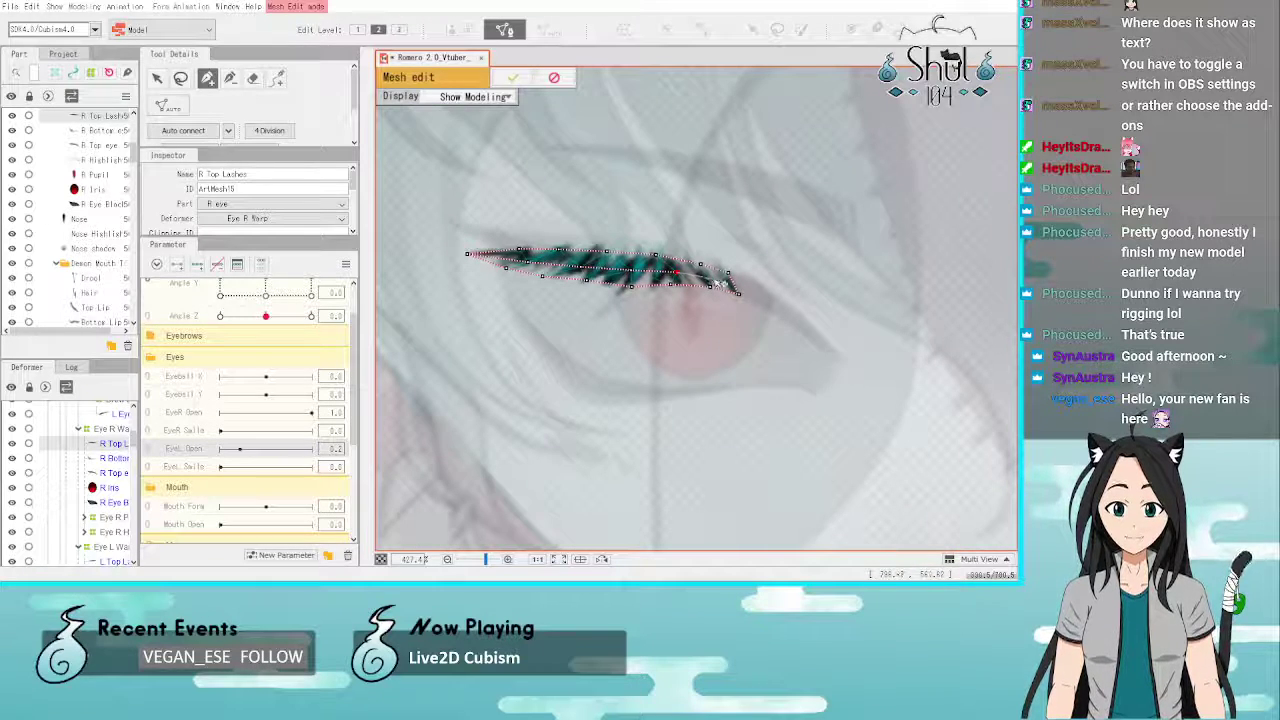
pyautogui.click(712, 279)
pyautogui.click(738, 293)
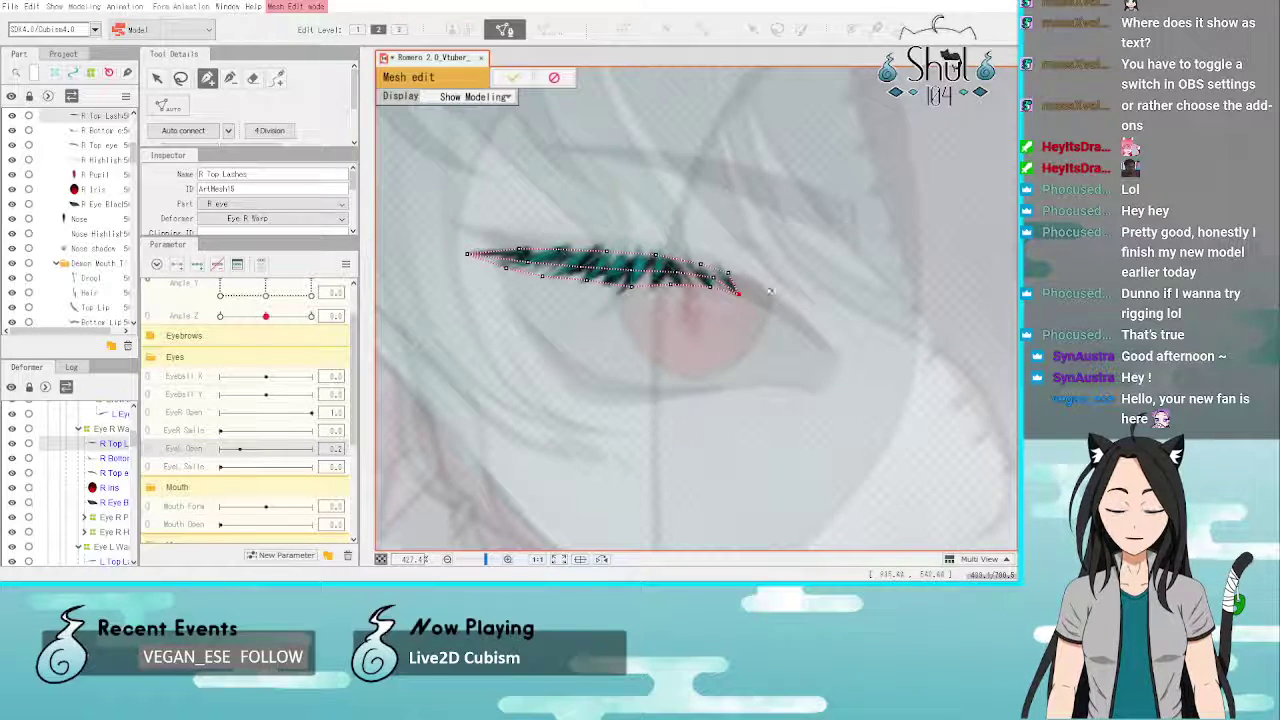
# Step: Add a wider row of vertices just above the R Top Lashes, from the inner tip around to the outer tip
pyautogui.click(746, 281)
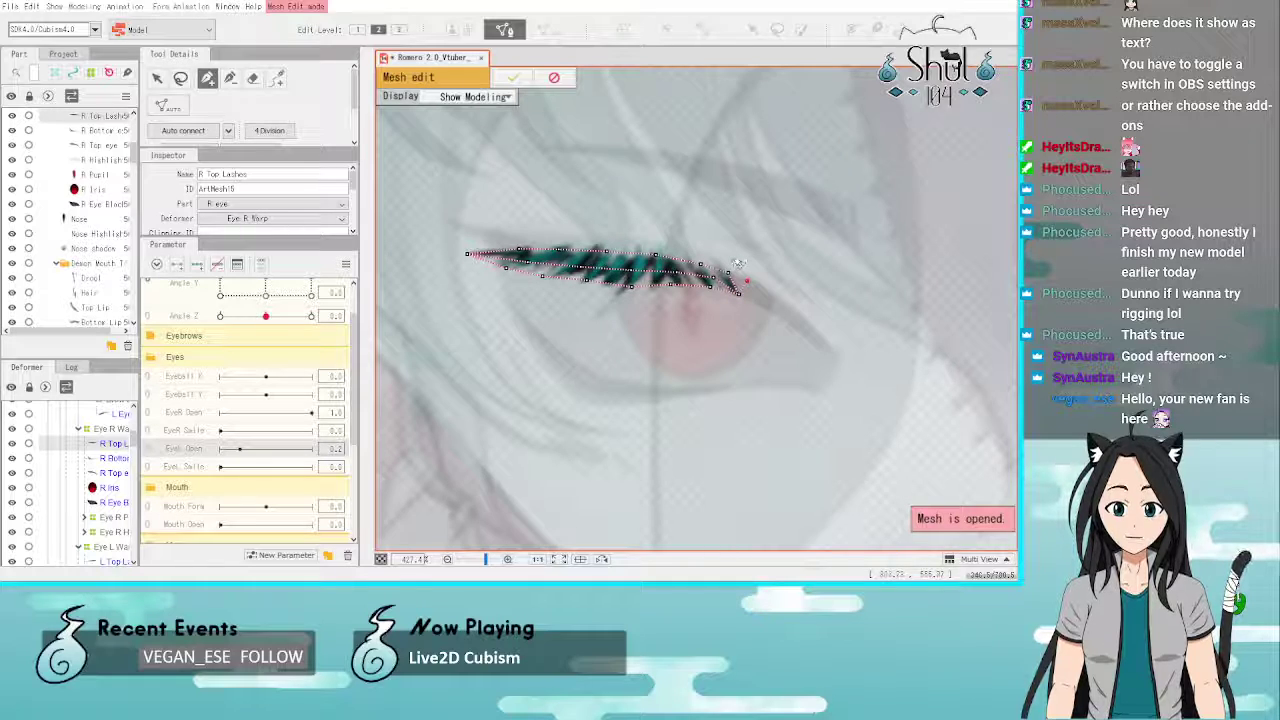
pyautogui.click(737, 260)
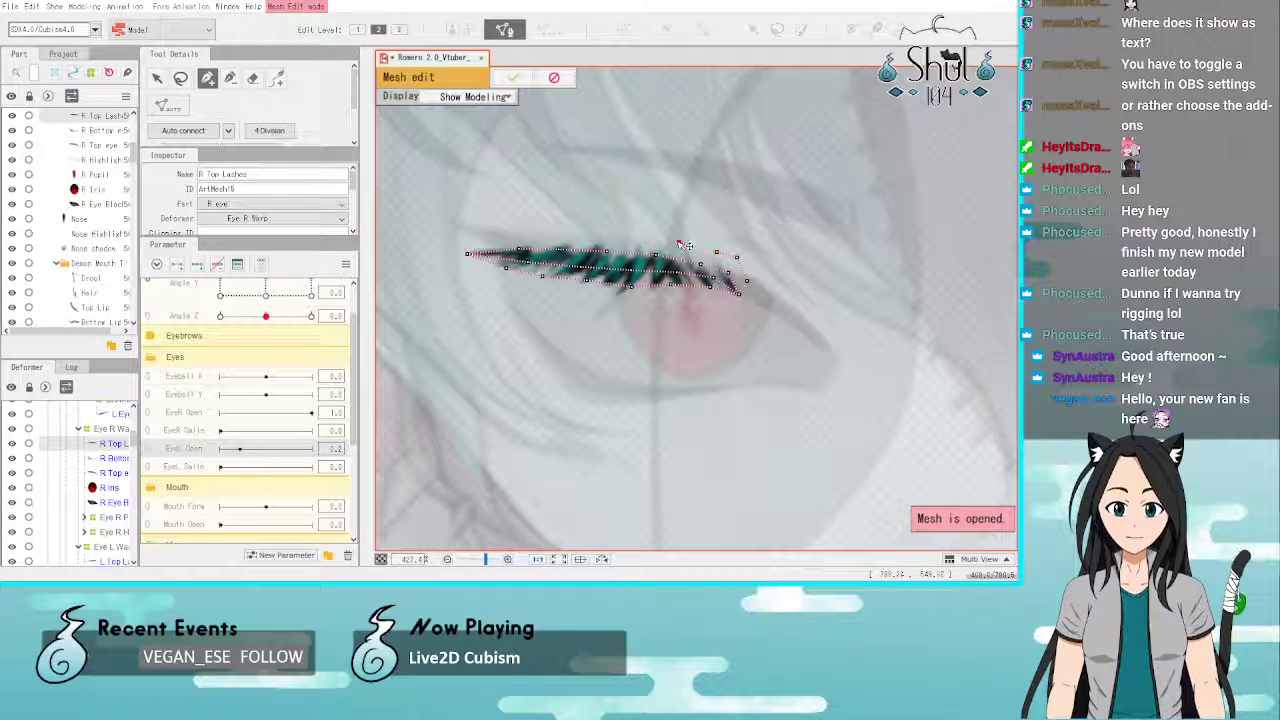
pyautogui.click(680, 243)
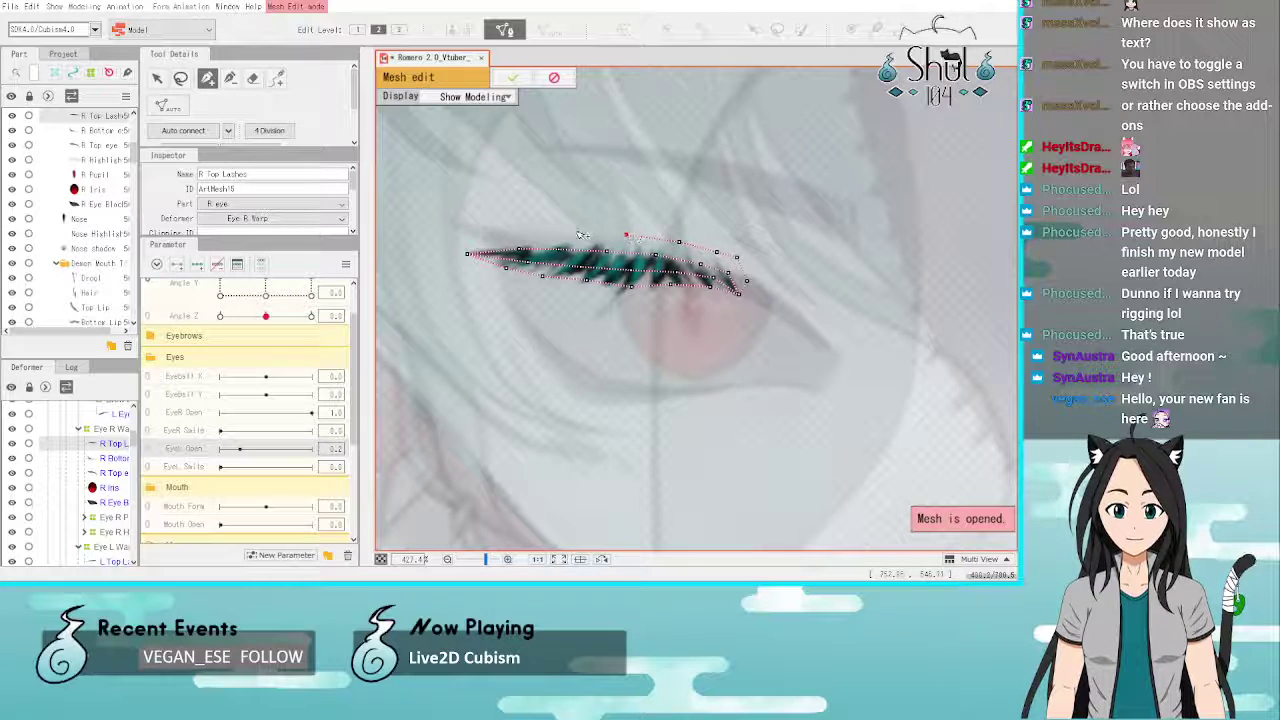
pyautogui.click(585, 234)
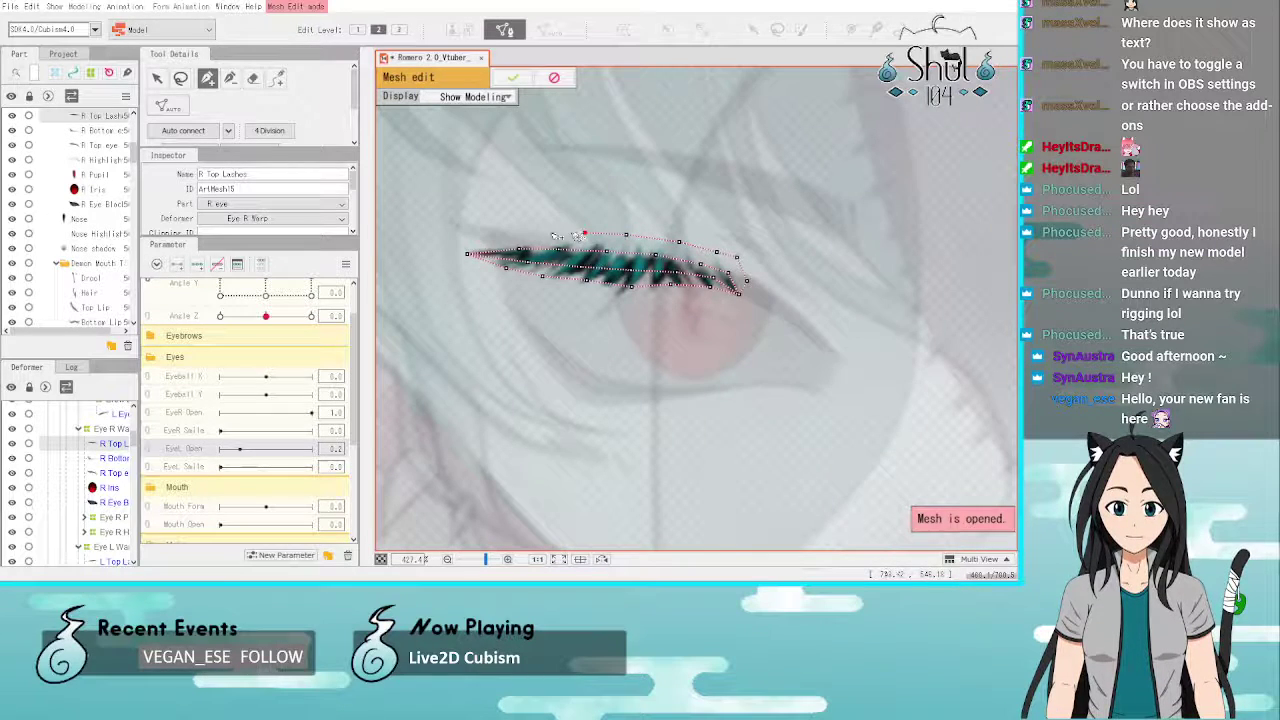
pyautogui.click(496, 237)
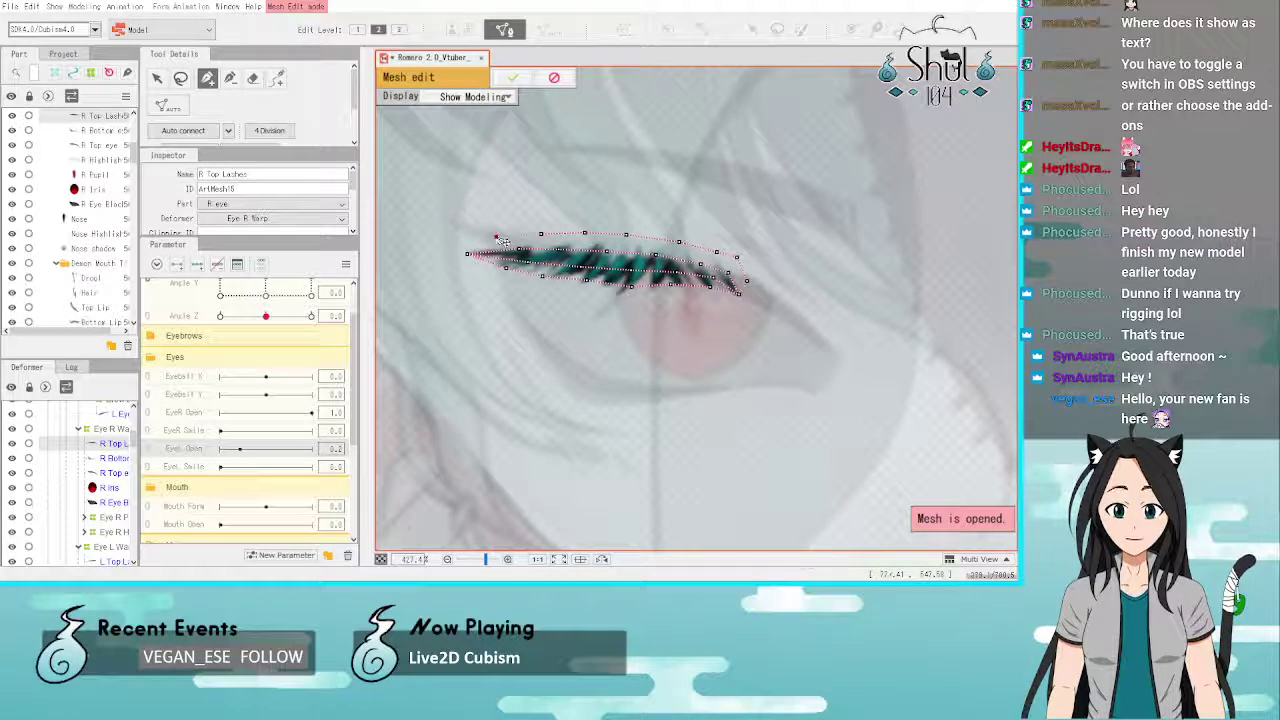
pyautogui.click(448, 257)
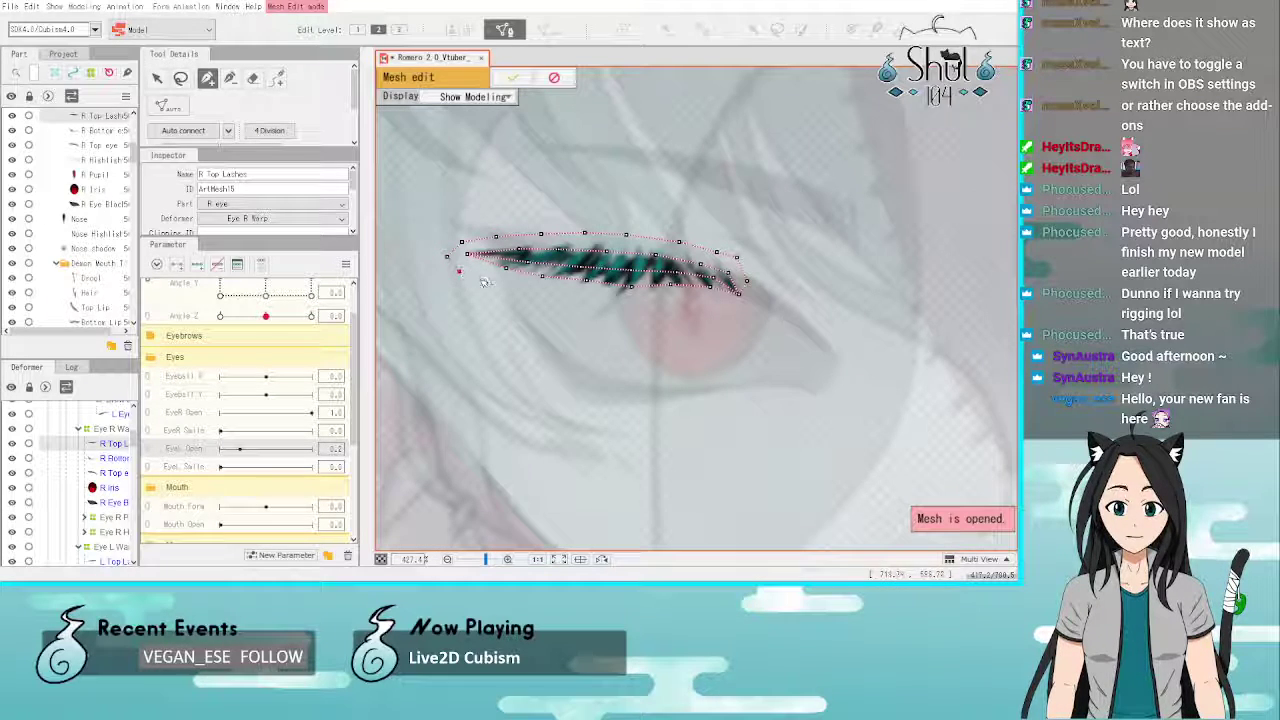
# Step: Continue the wider outline with vertices just below the R Top Lashes, from the outer tip back toward the inner tip
pyautogui.click(482, 282)
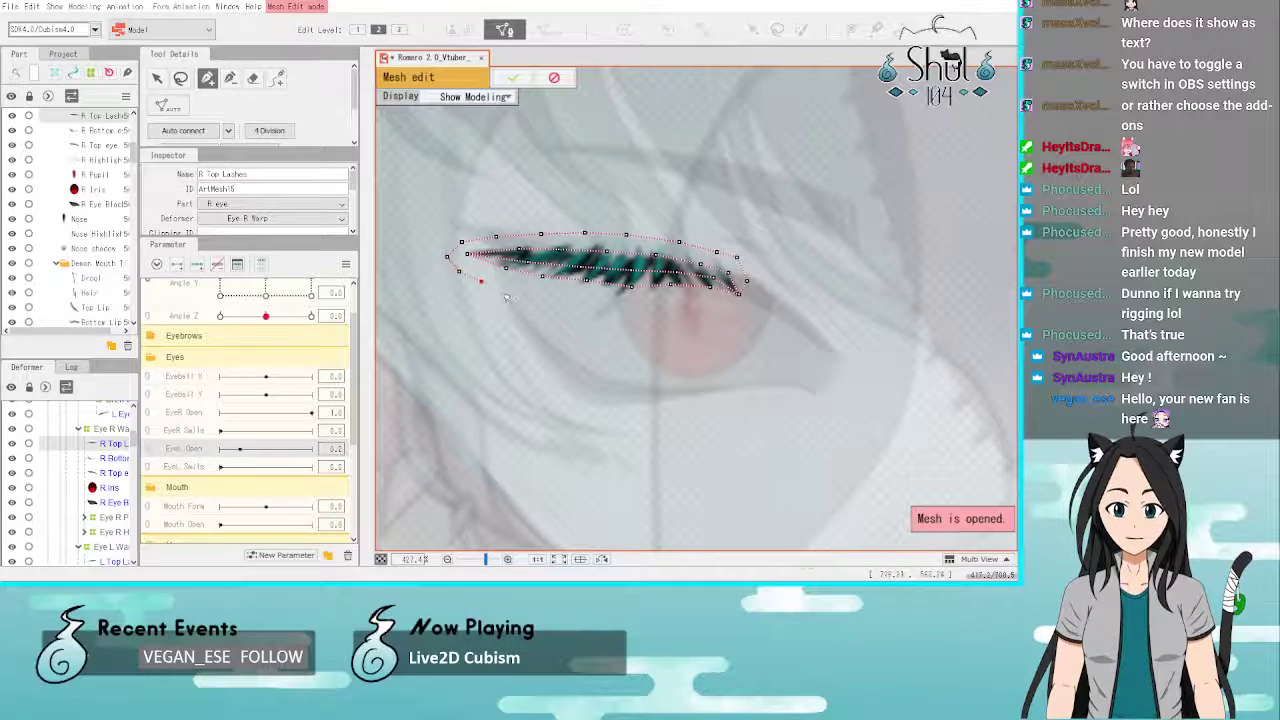
pyautogui.click(562, 296)
pyautogui.click(606, 301)
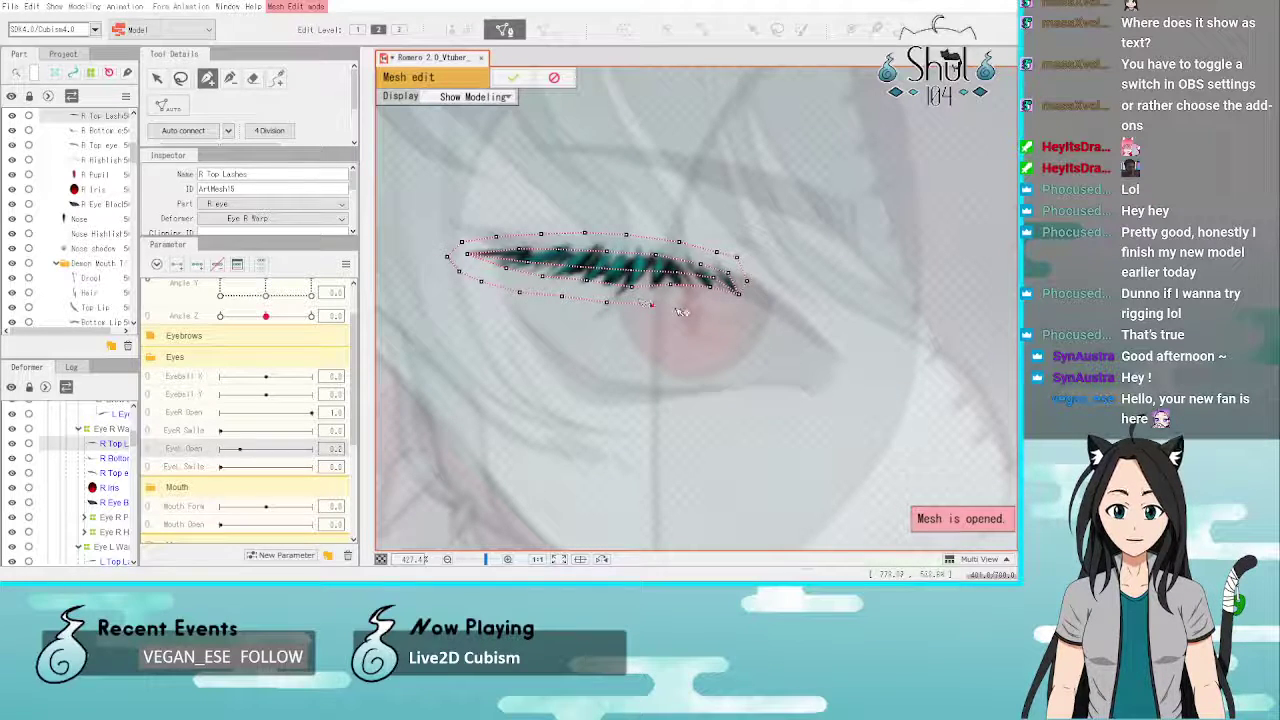
pyautogui.click(688, 303)
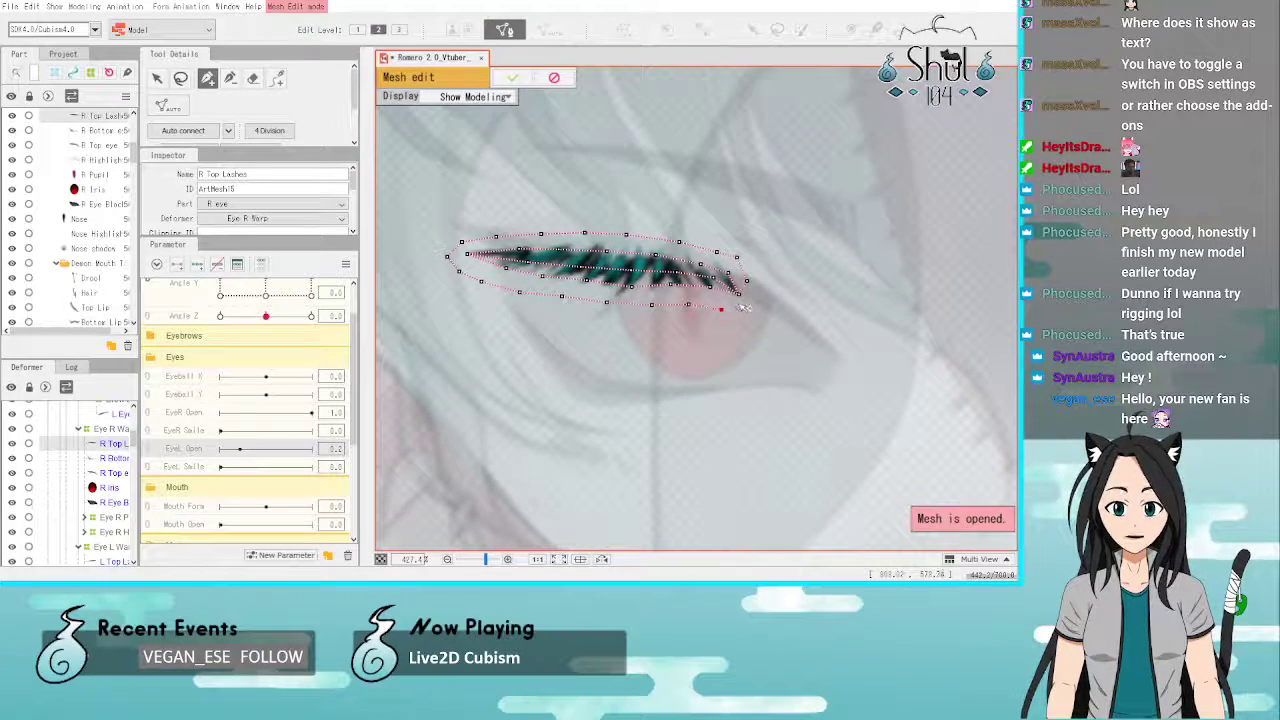
# Step: Auto-connect the R Top Lashes vertices into a triangulated mesh and apply the mesh edit
pyautogui.click(201, 131)
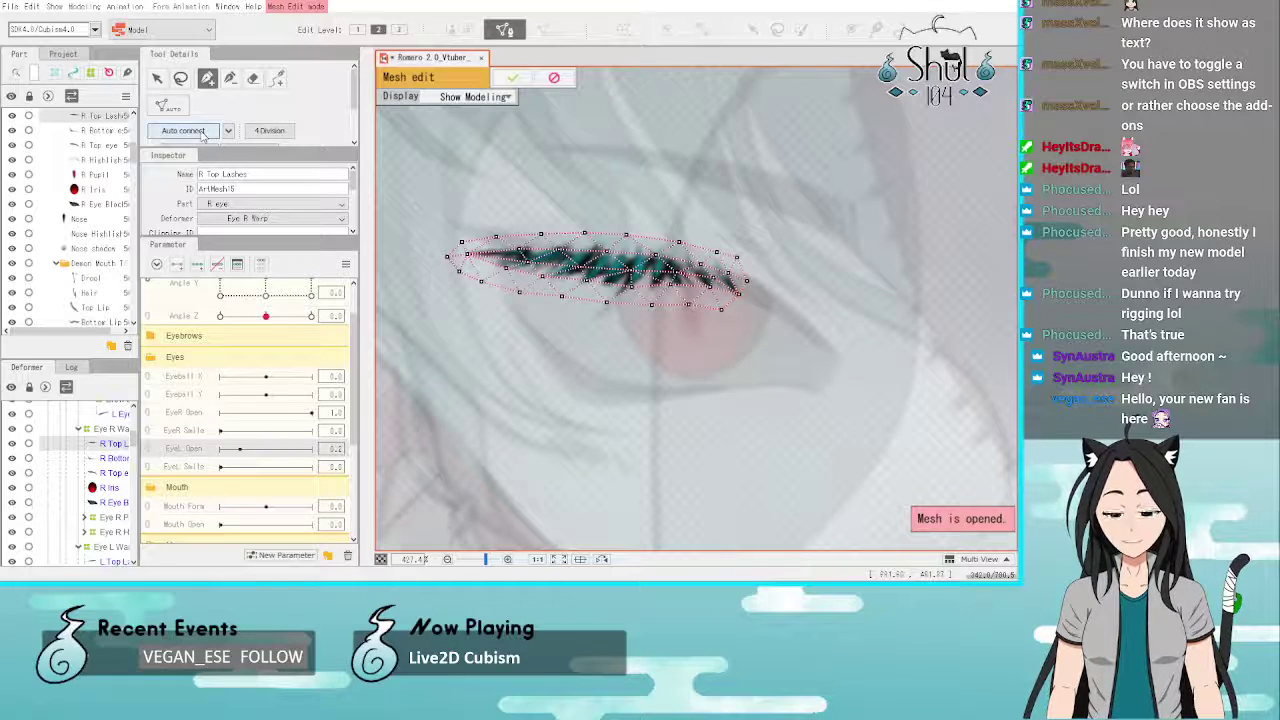
pyautogui.click(512, 77)
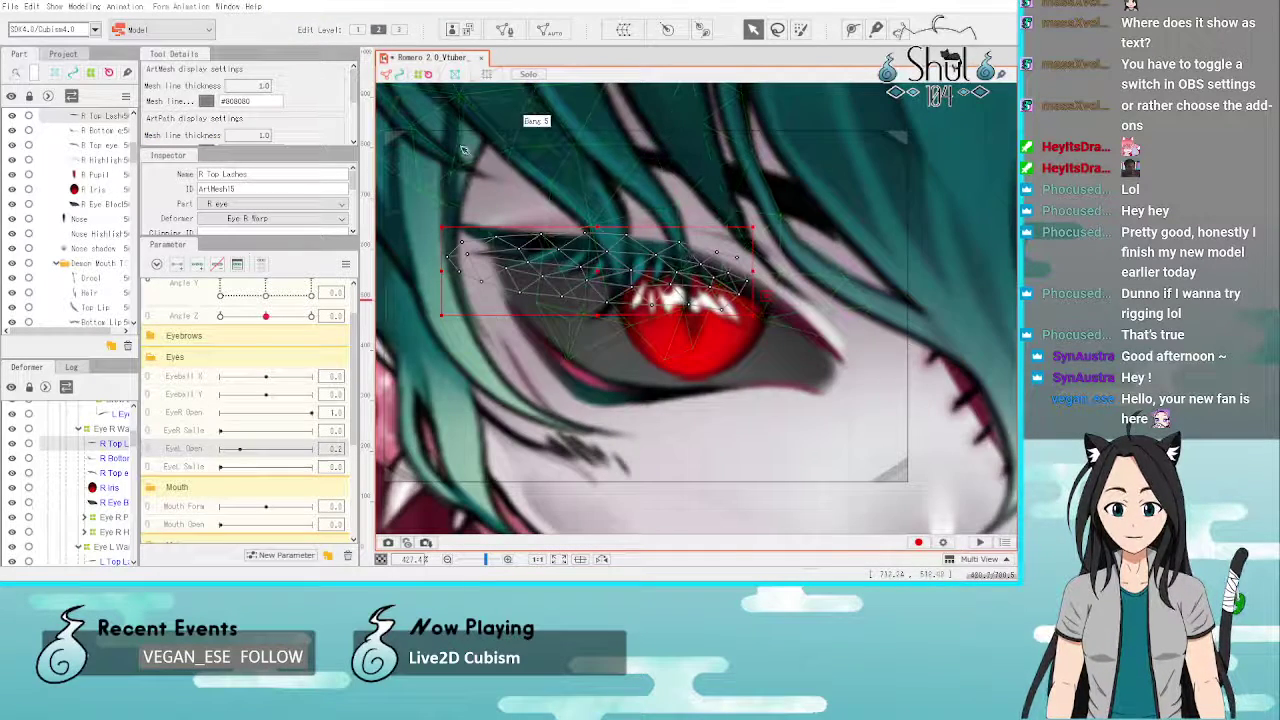
pyautogui.scroll(-2, 463, 150)
pyautogui.scroll(1, 485, 207)
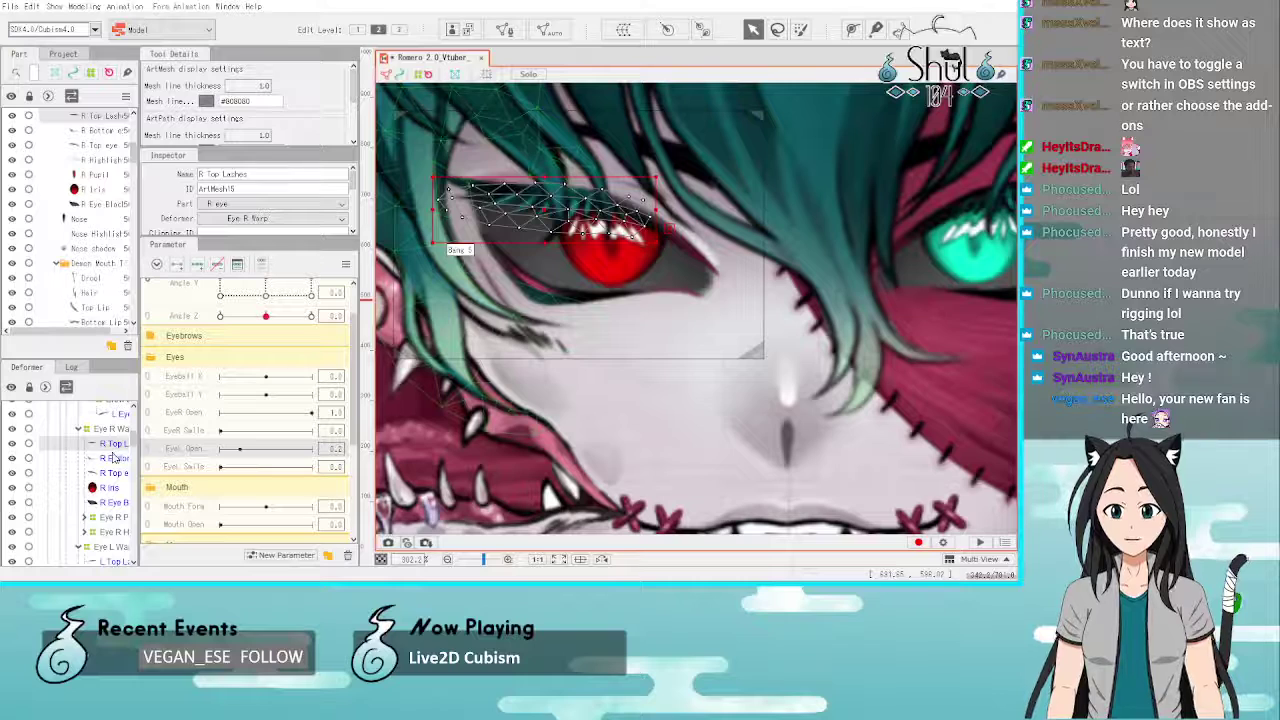
# Step: Open the R Bottom eye line mesh for editing and erase all of its existing vertices
pyautogui.click(113, 457)
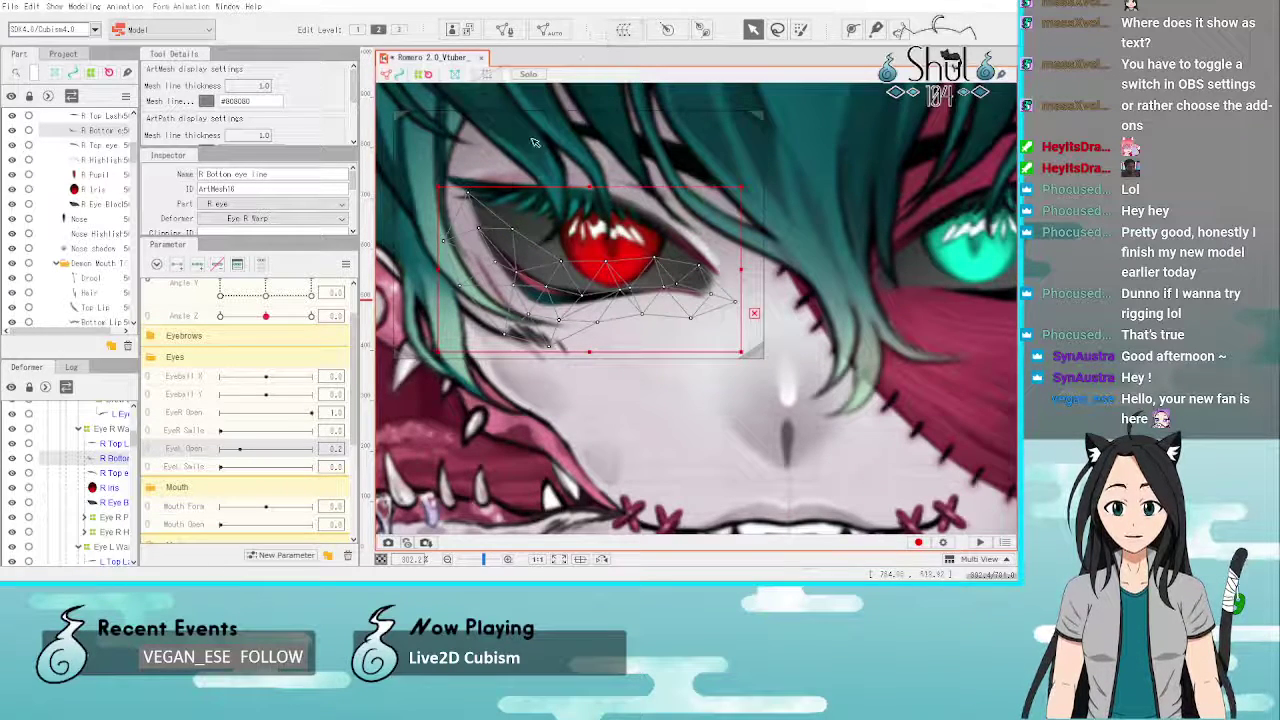
pyautogui.click(116, 446)
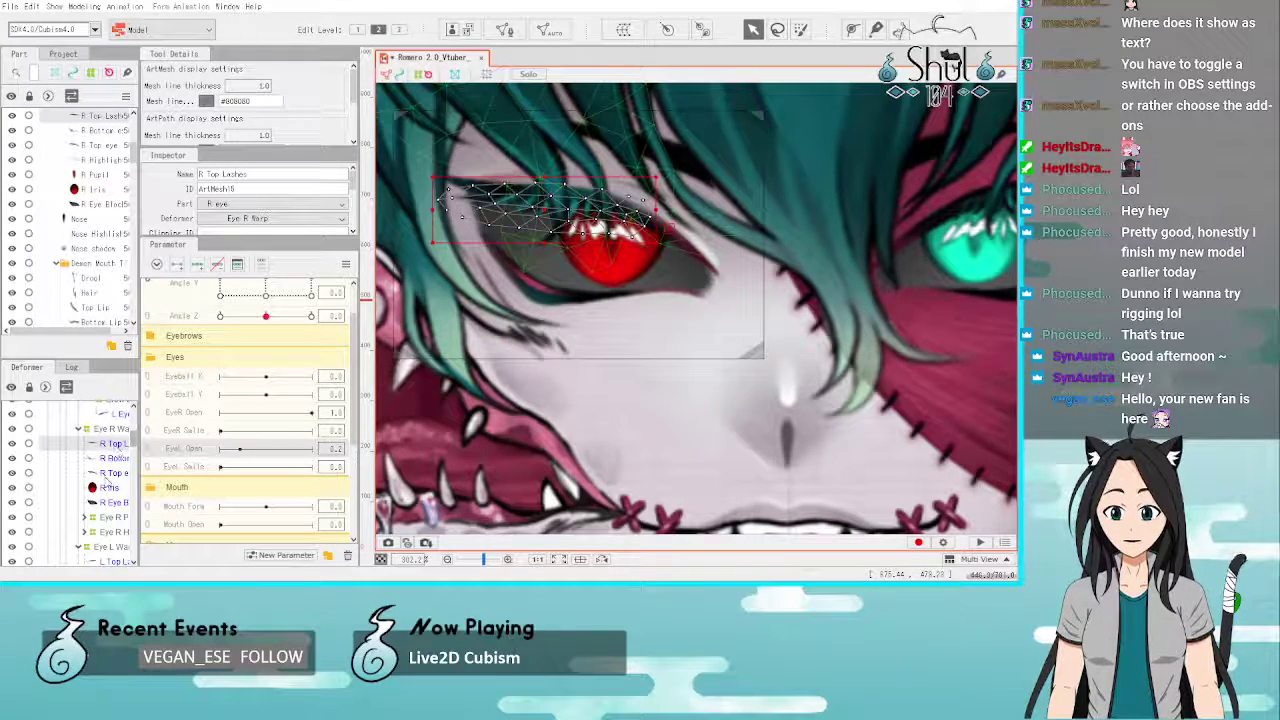
pyautogui.click(112, 458)
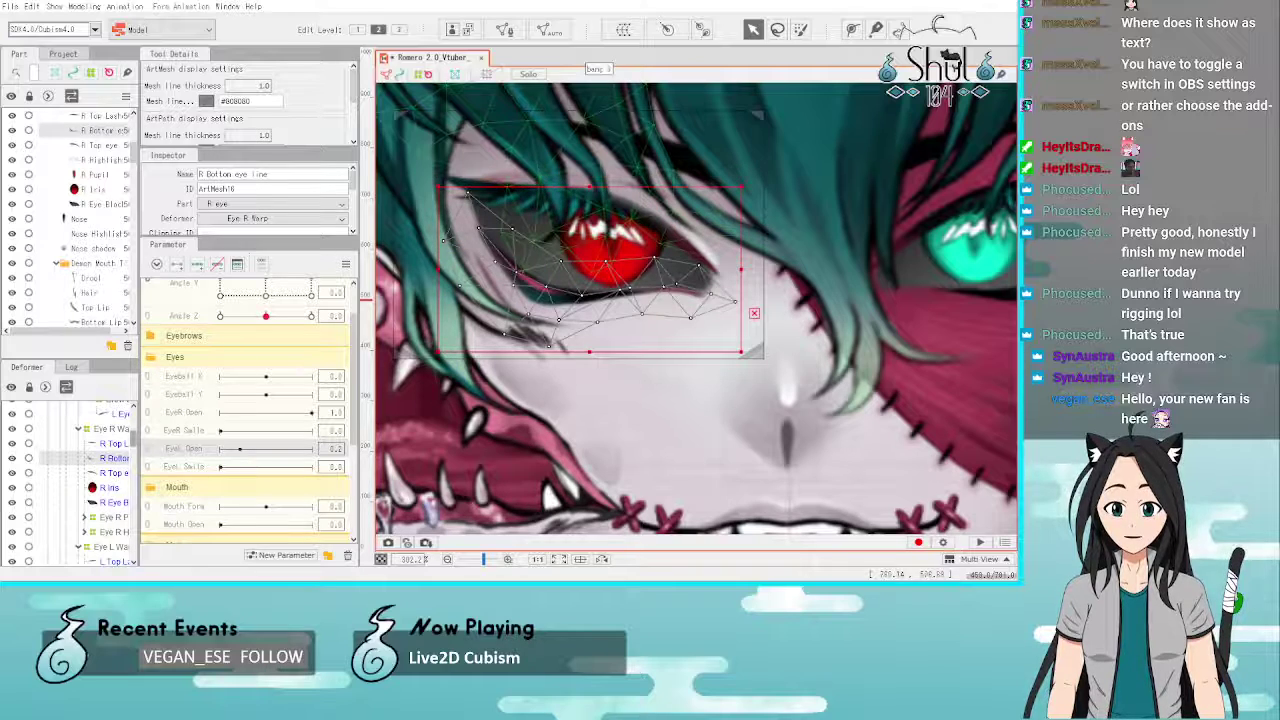
pyautogui.click(520, 31)
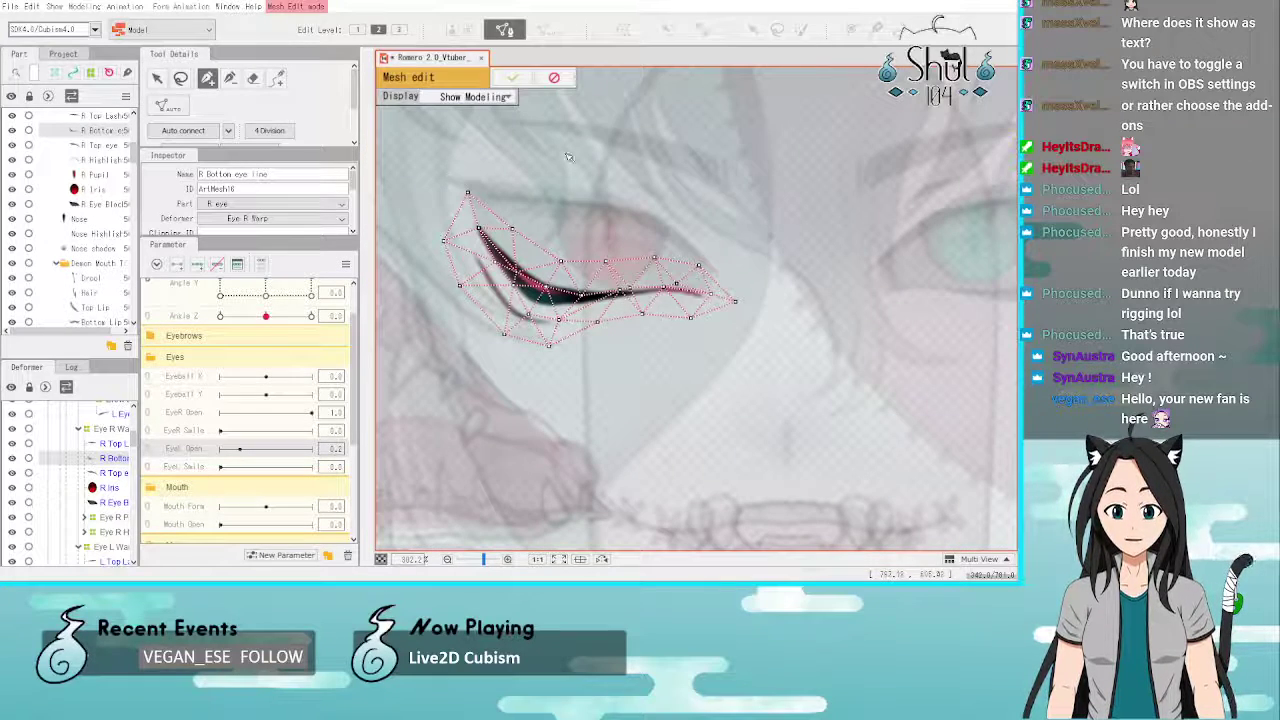
pyautogui.click(254, 78)
pyautogui.moveTo(456, 222)
pyautogui.mouseDown()
pyautogui.moveTo(566, 287)
pyautogui.moveTo(646, 269)
pyautogui.mouseUp()
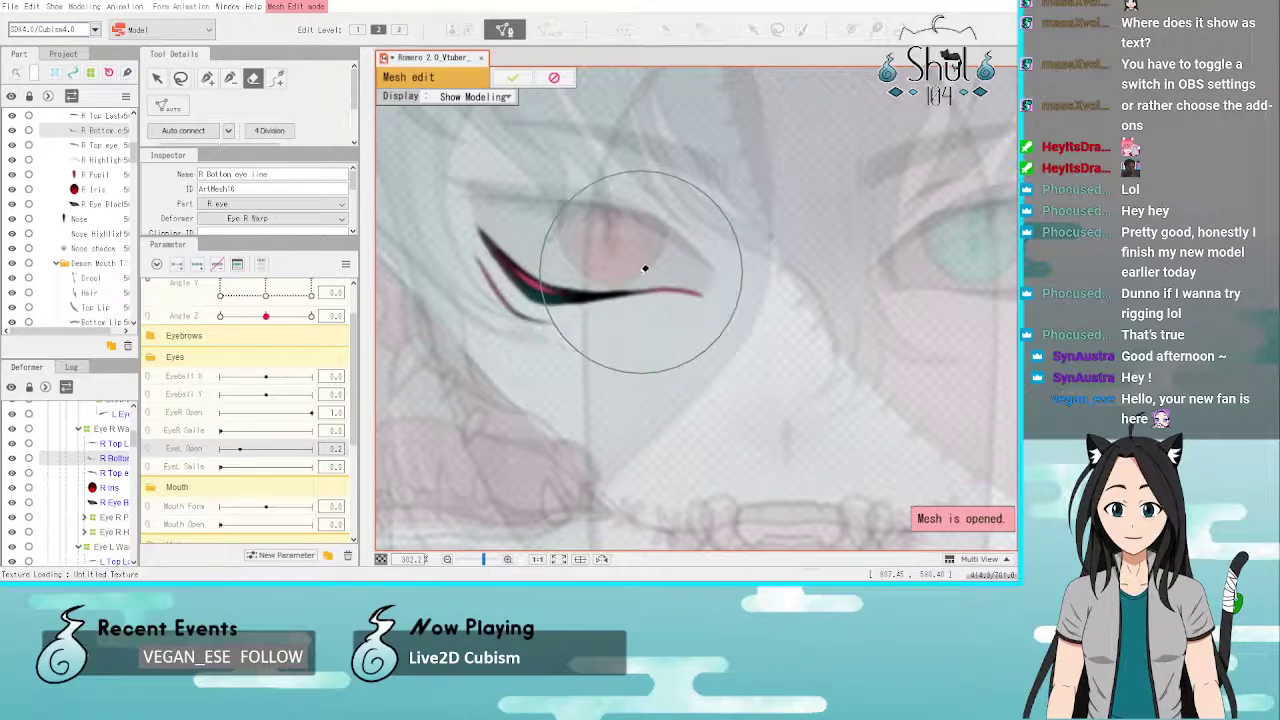
# Step: Add connected mesh vertices along the lower edge of the R Bottom eye line's main stroke, from the outer tip to the inner tip
pyautogui.click(205, 79)
pyautogui.scroll(2, 459, 220)
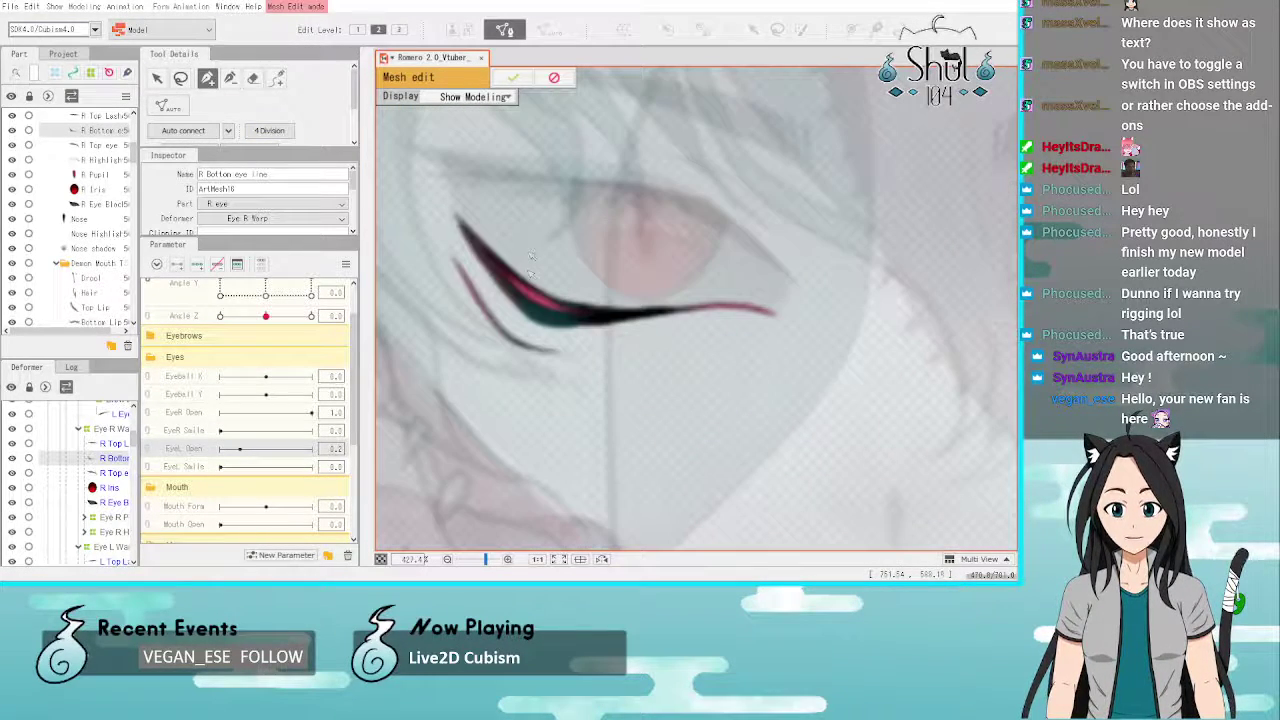
pyautogui.click(454, 213)
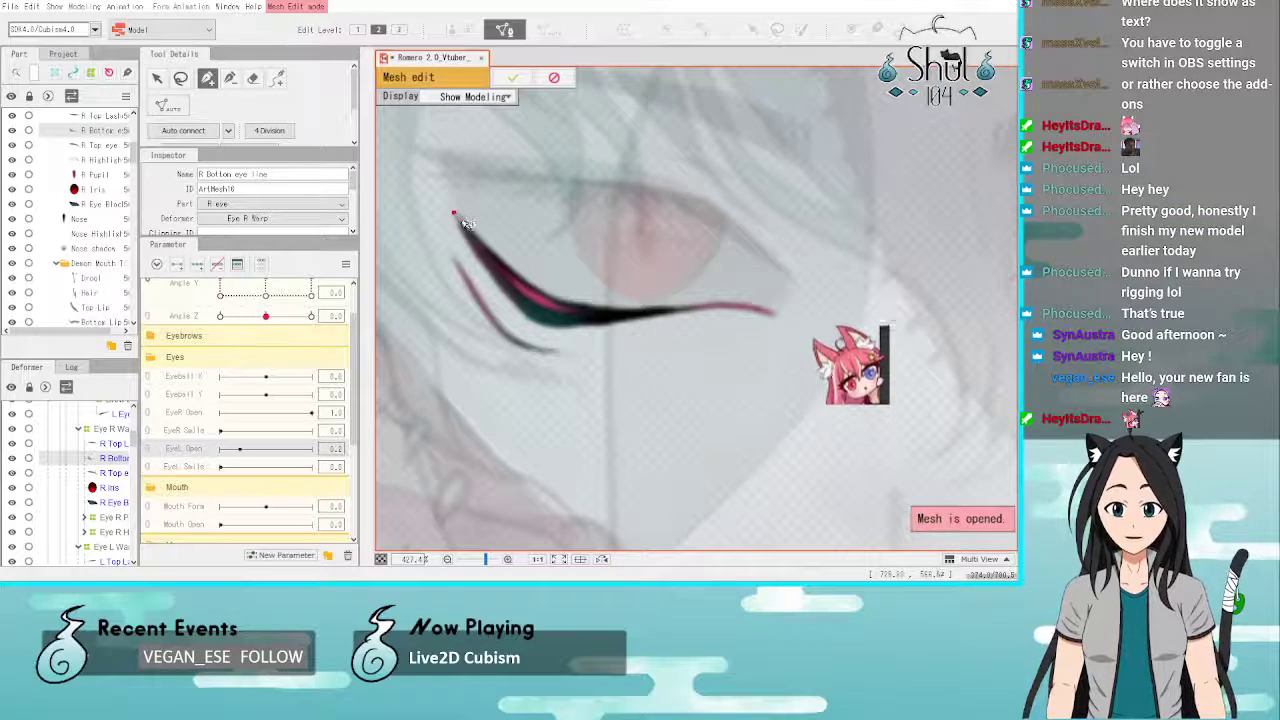
pyautogui.click(463, 235)
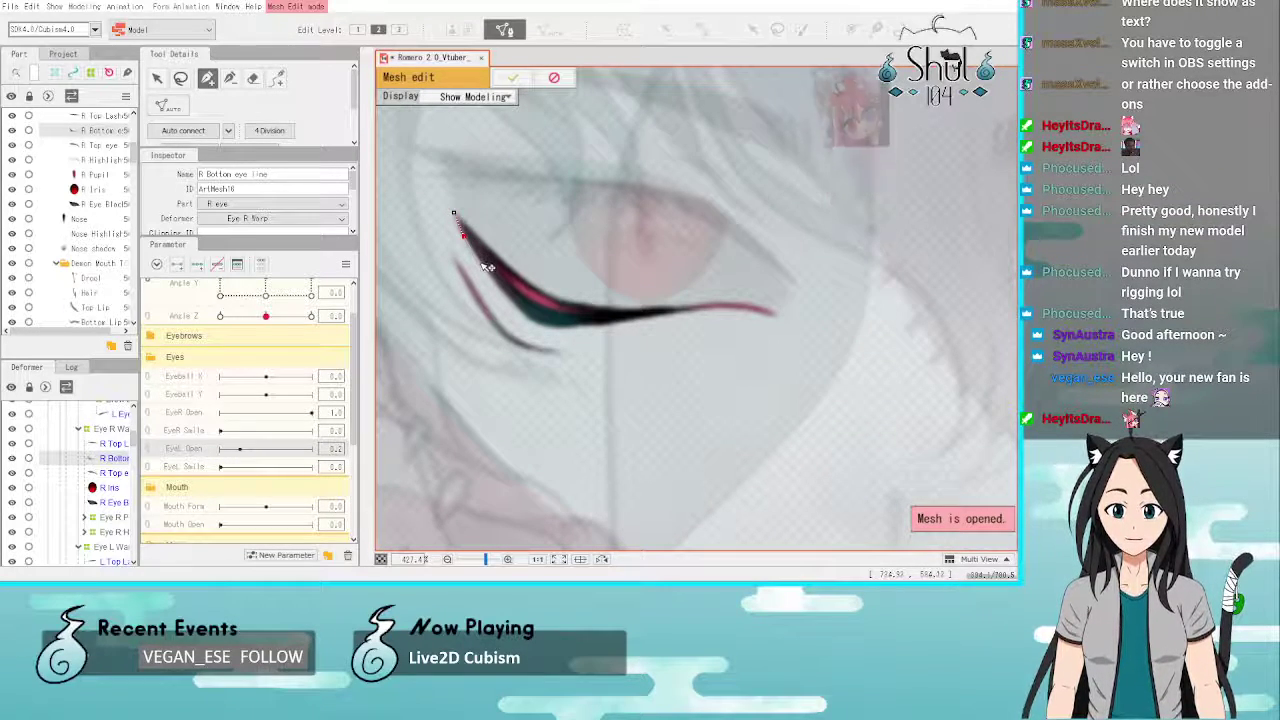
pyautogui.click(481, 263)
pyautogui.click(499, 289)
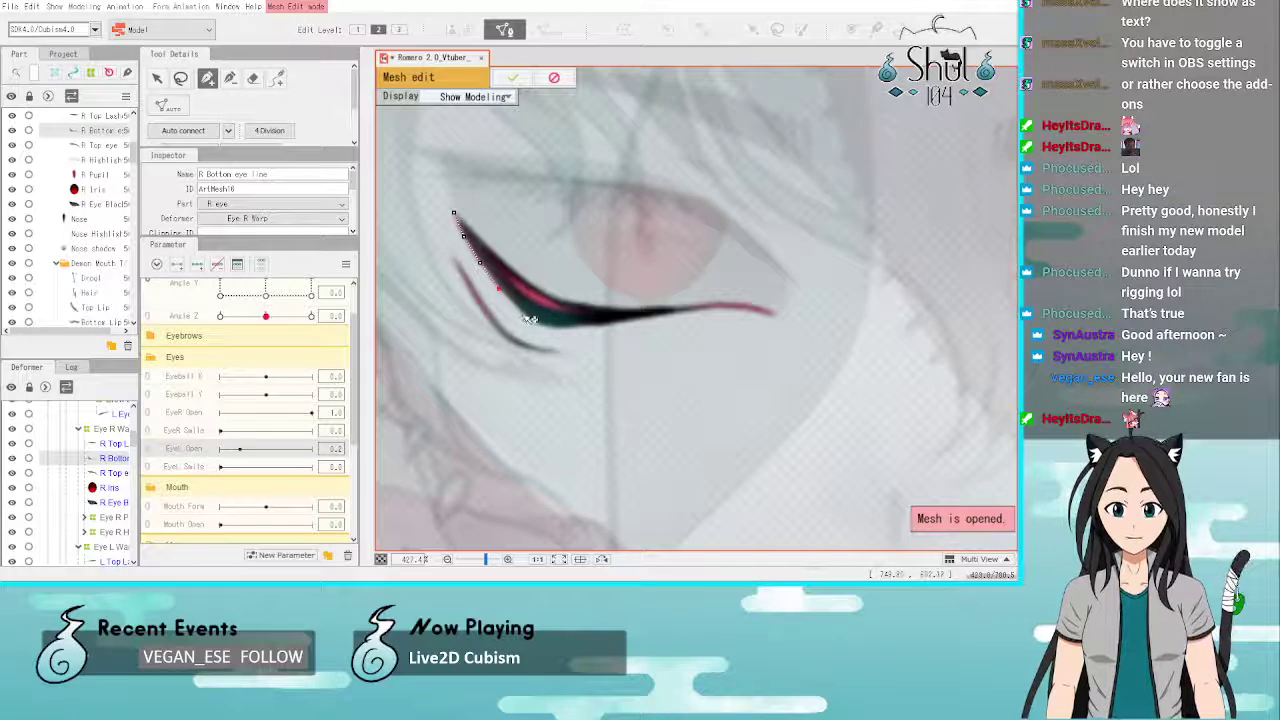
pyautogui.click(523, 315)
pyautogui.click(541, 325)
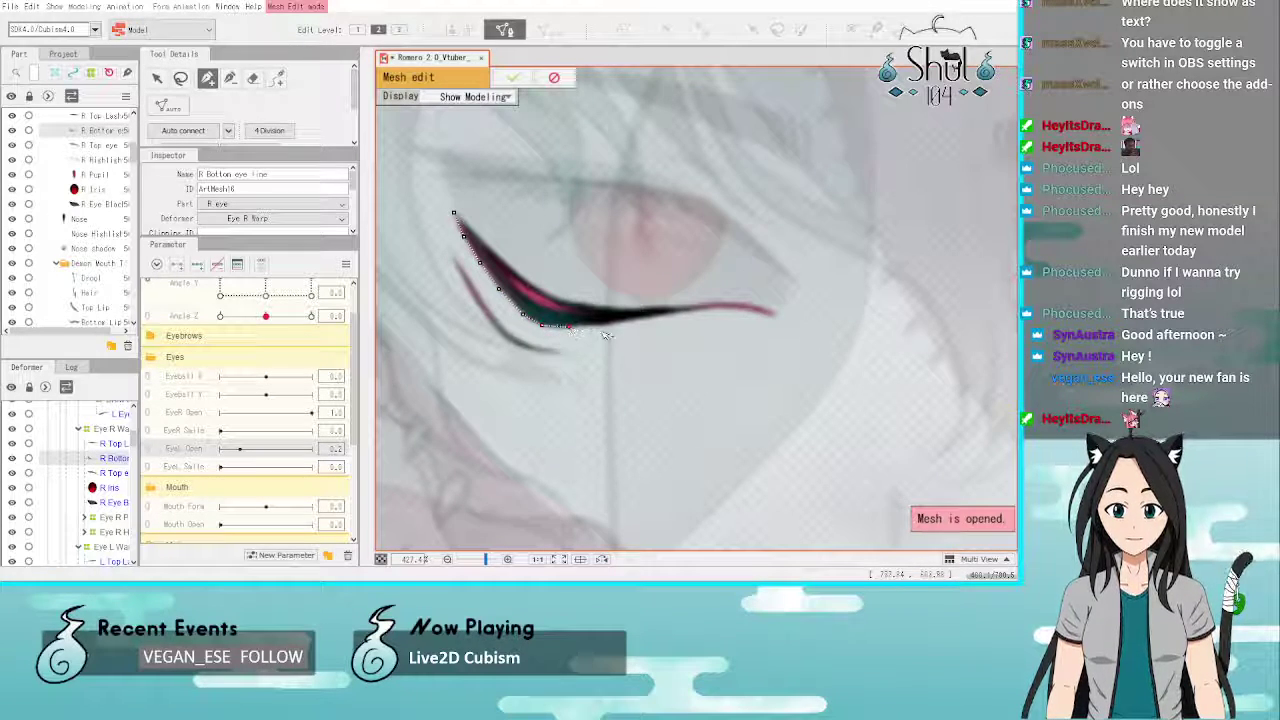
pyautogui.click(603, 325)
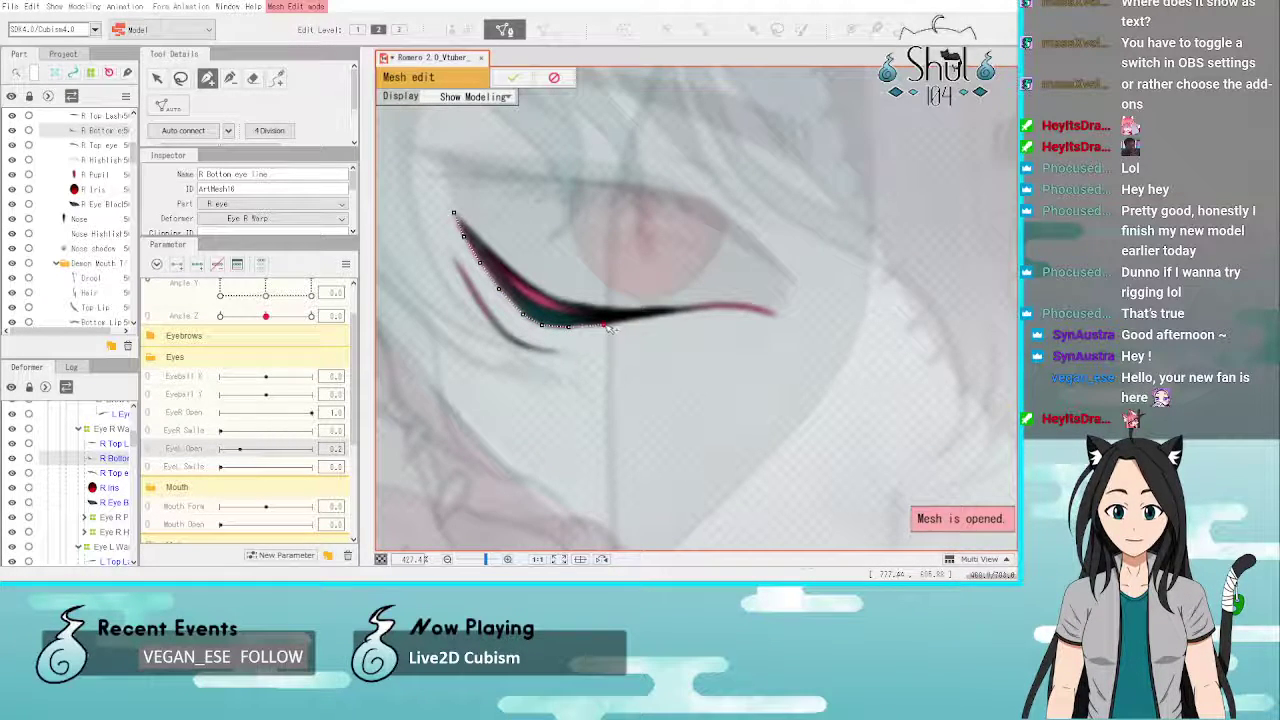
pyautogui.click(668, 313)
pyautogui.click(700, 310)
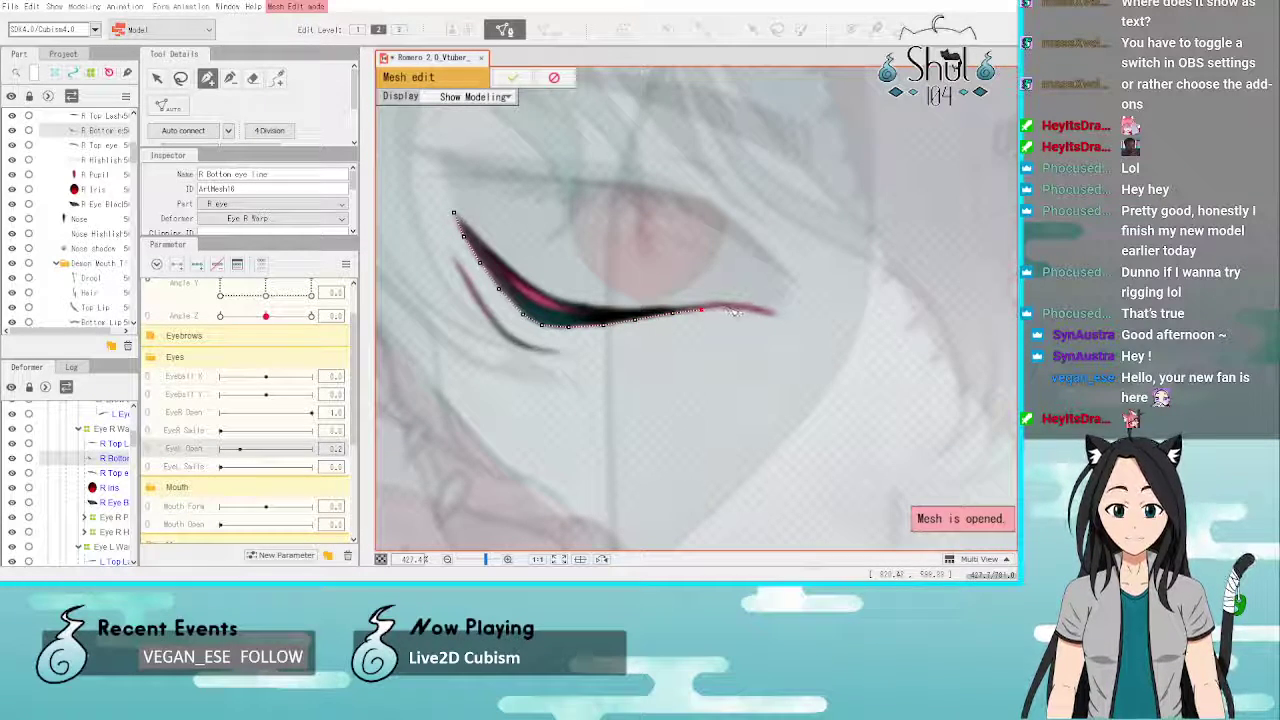
pyautogui.click(732, 309)
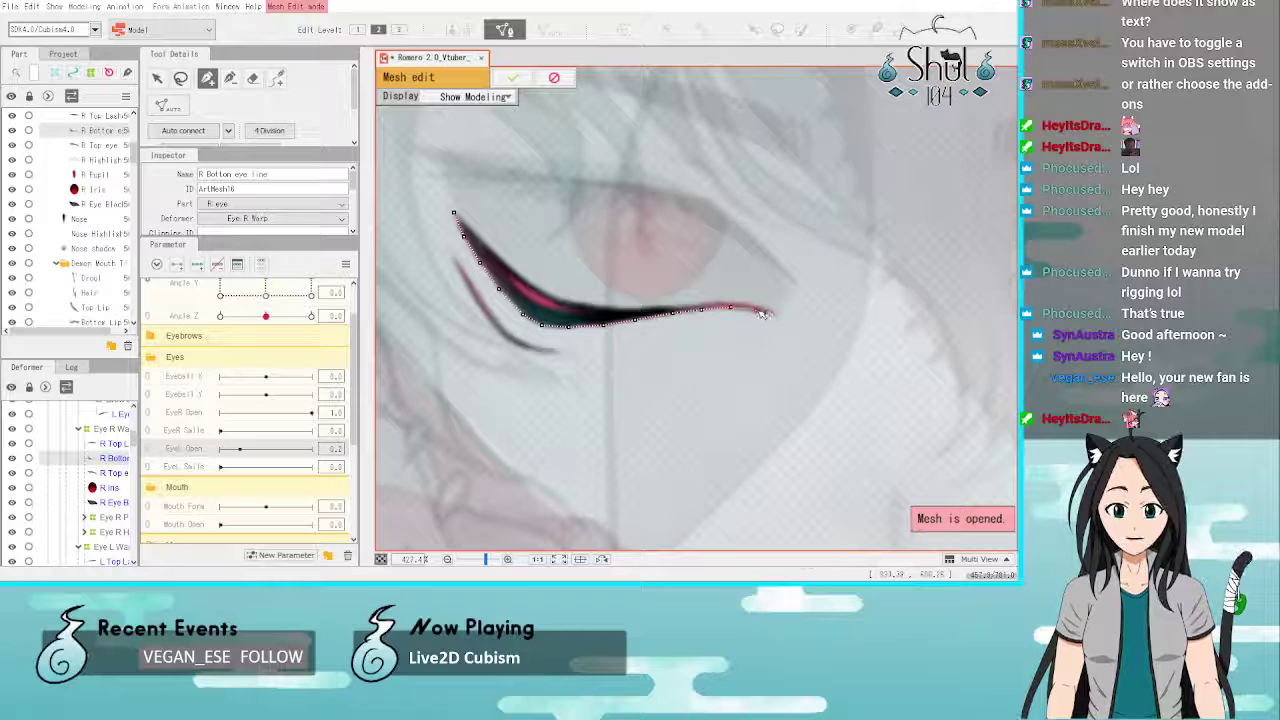
pyautogui.click(774, 315)
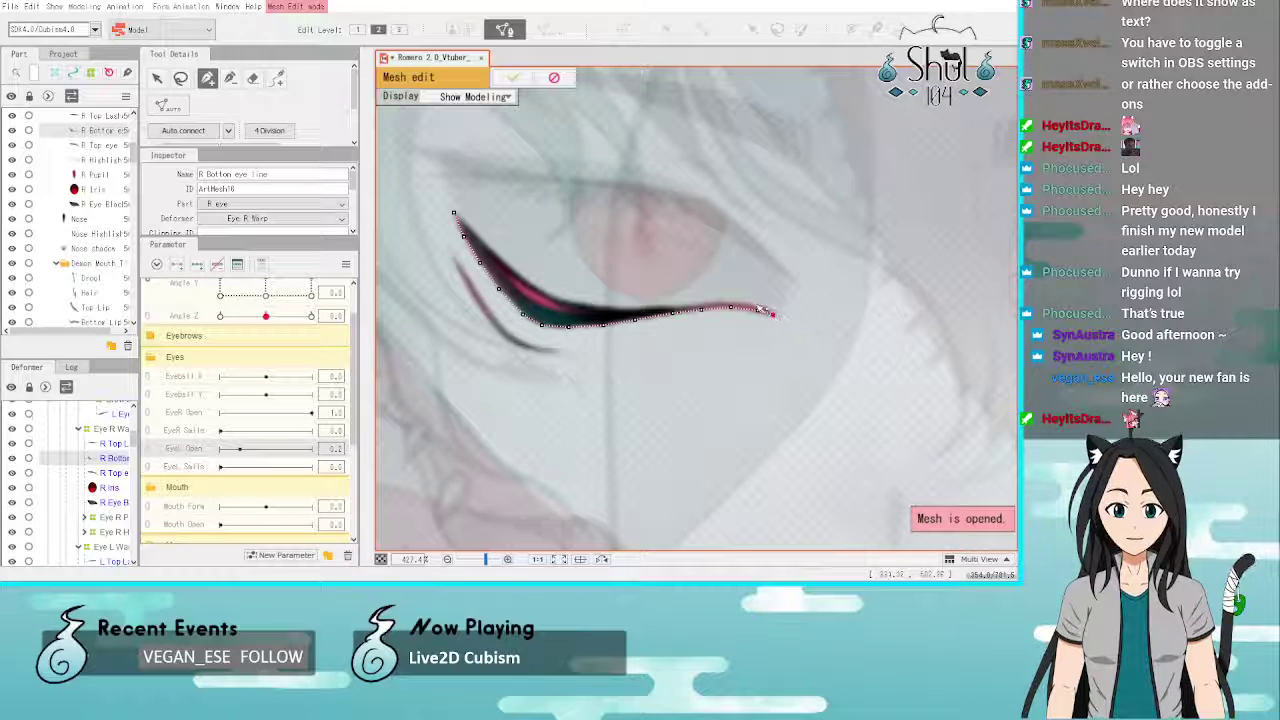
# Step: Add connected mesh vertices along the upper edge of the R Bottom eye line's main stroke, from the inner tip to its pink section
pyautogui.scroll(5, 770, 312)
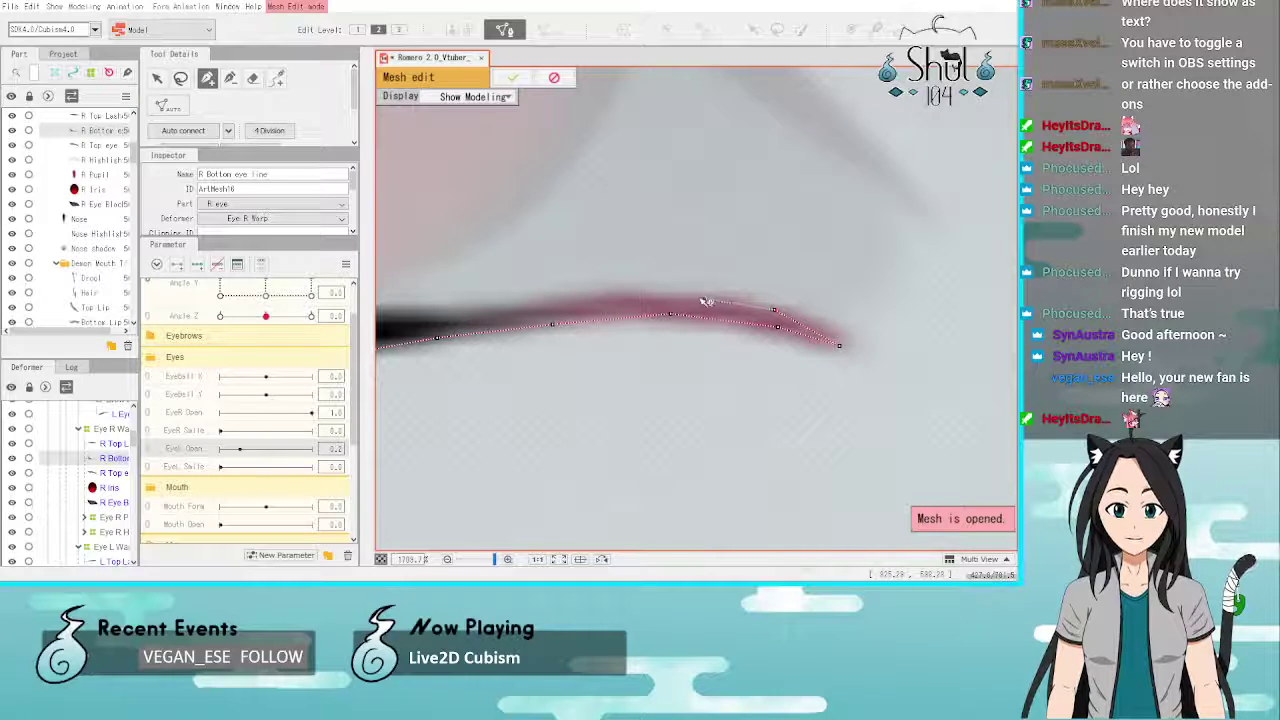
pyautogui.click(703, 299)
pyautogui.click(628, 297)
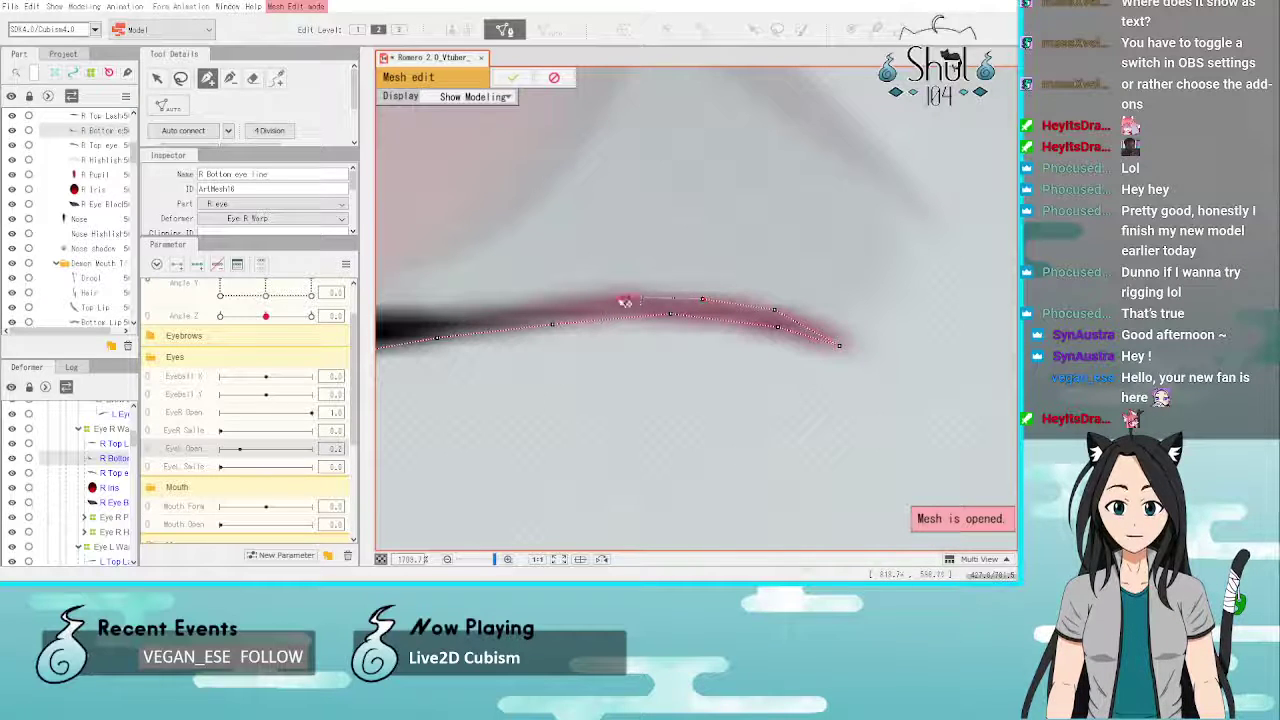
pyautogui.click(450, 311)
pyautogui.scroll(-3, 791, 341)
pyautogui.scroll(1, 567, 341)
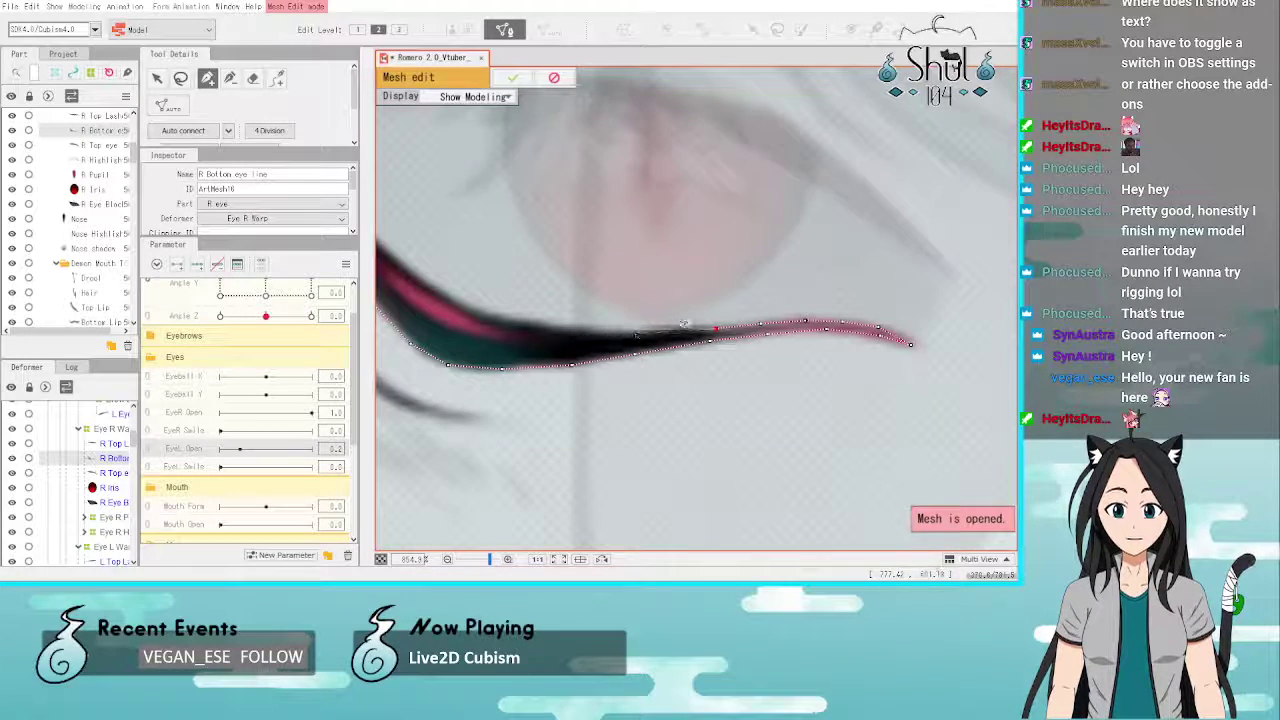
pyautogui.click(670, 330)
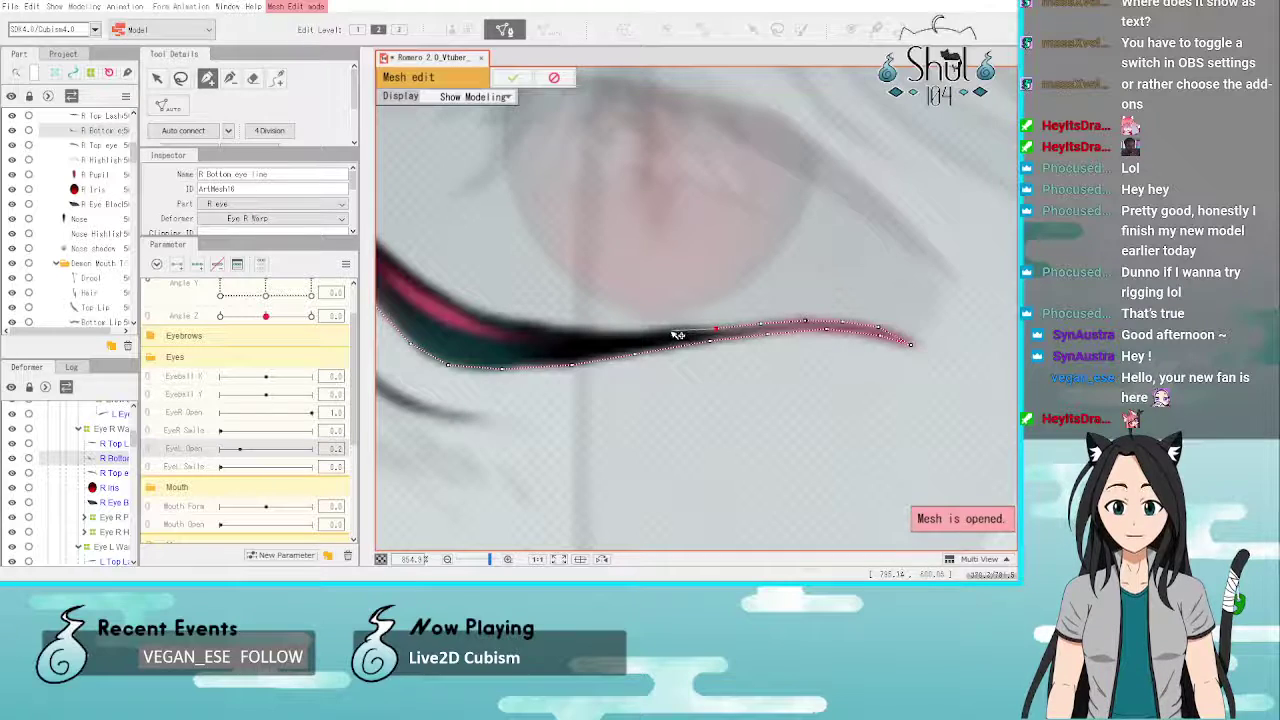
pyautogui.click(618, 334)
pyautogui.click(569, 331)
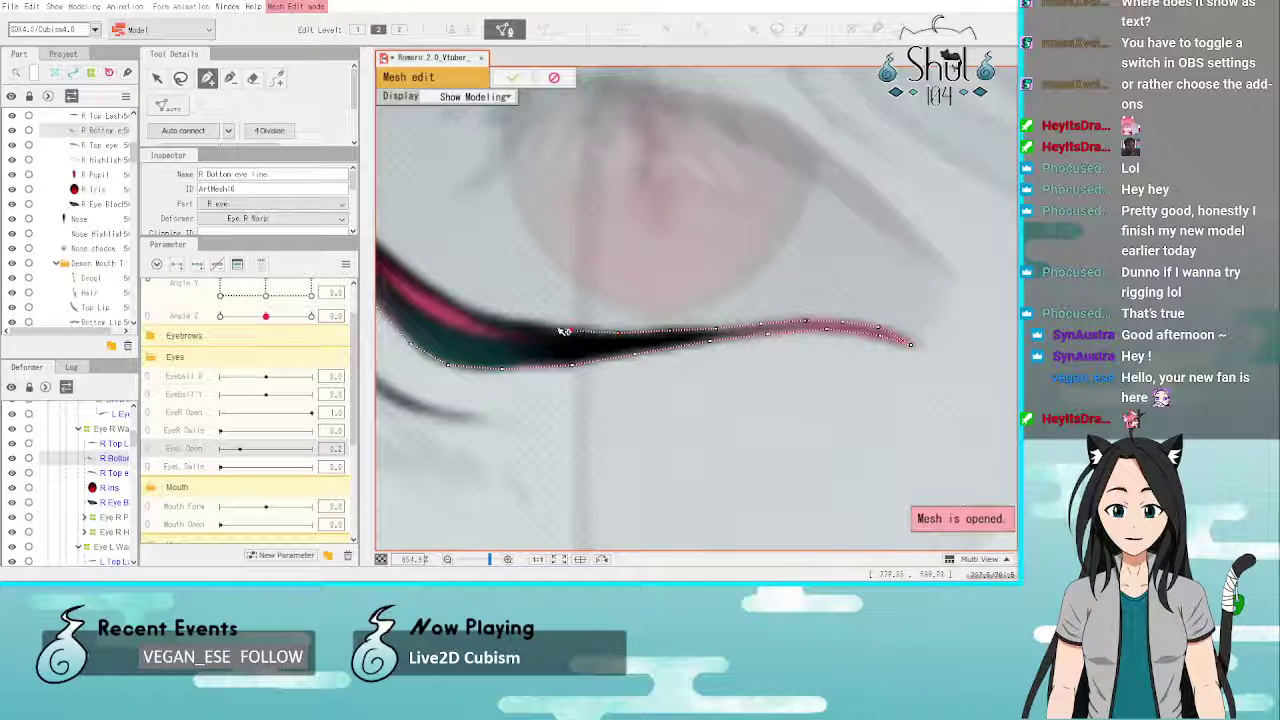
pyautogui.click(528, 325)
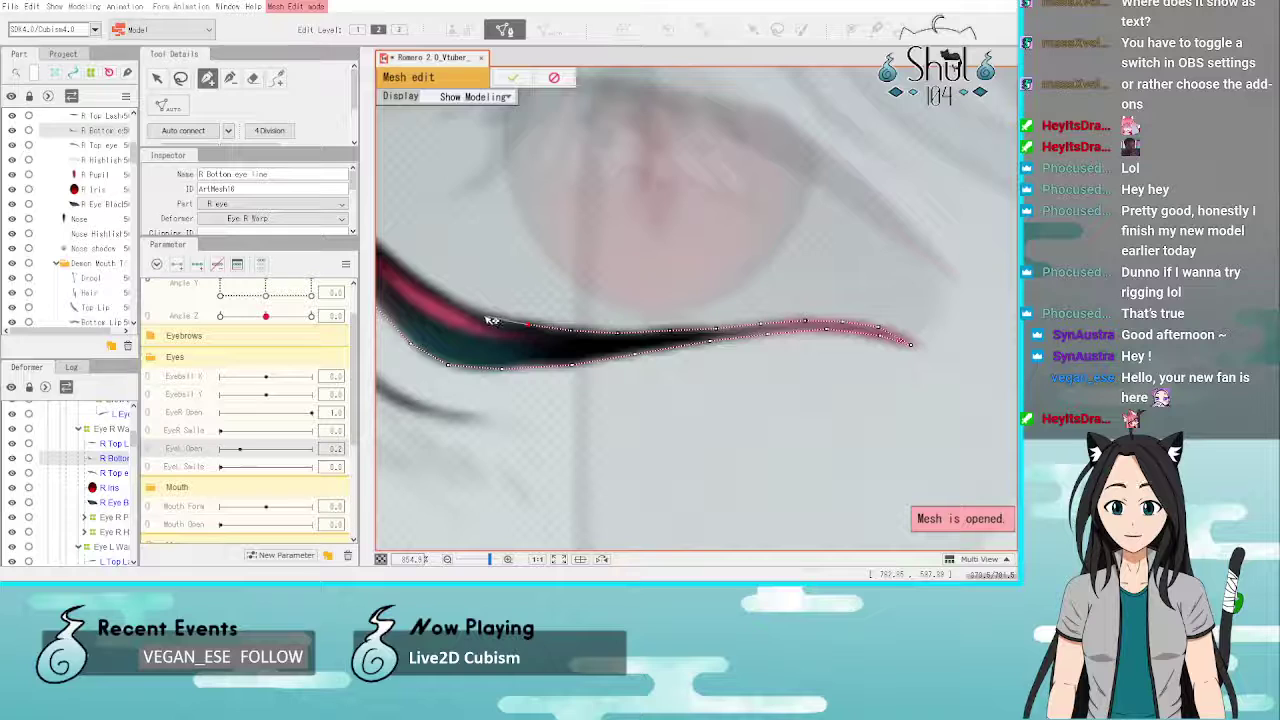
pyautogui.click(484, 314)
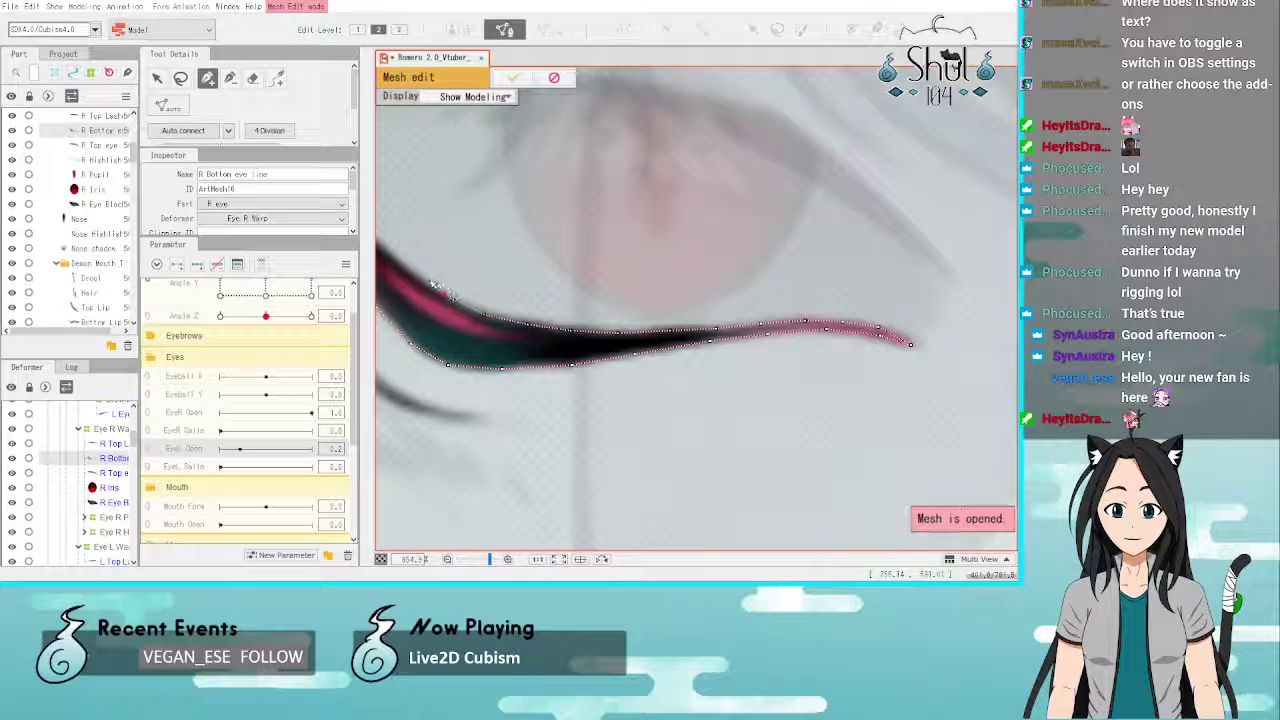
pyautogui.click(404, 265)
# Step: Continue the main stroke's upper-edge vertices up to the outer tip to close its outline
pyautogui.scroll(-3, 560, 312)
pyautogui.scroll(3, 444, 258)
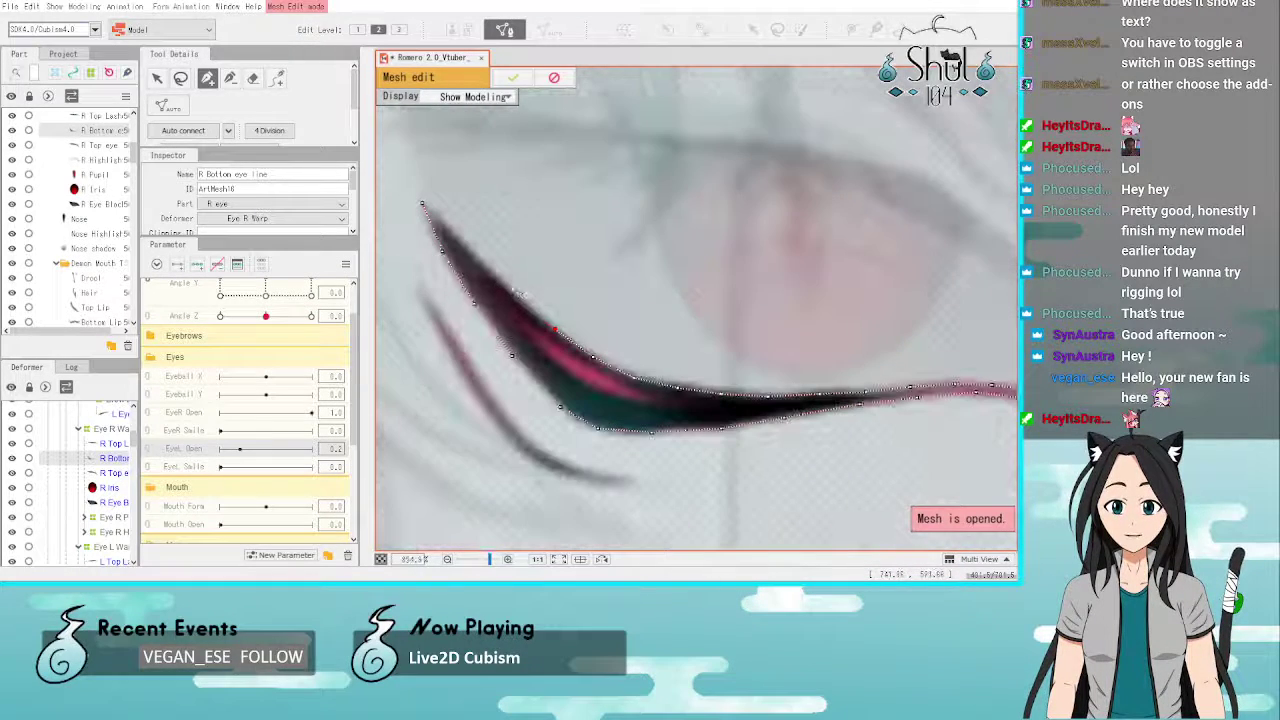
pyautogui.click(516, 293)
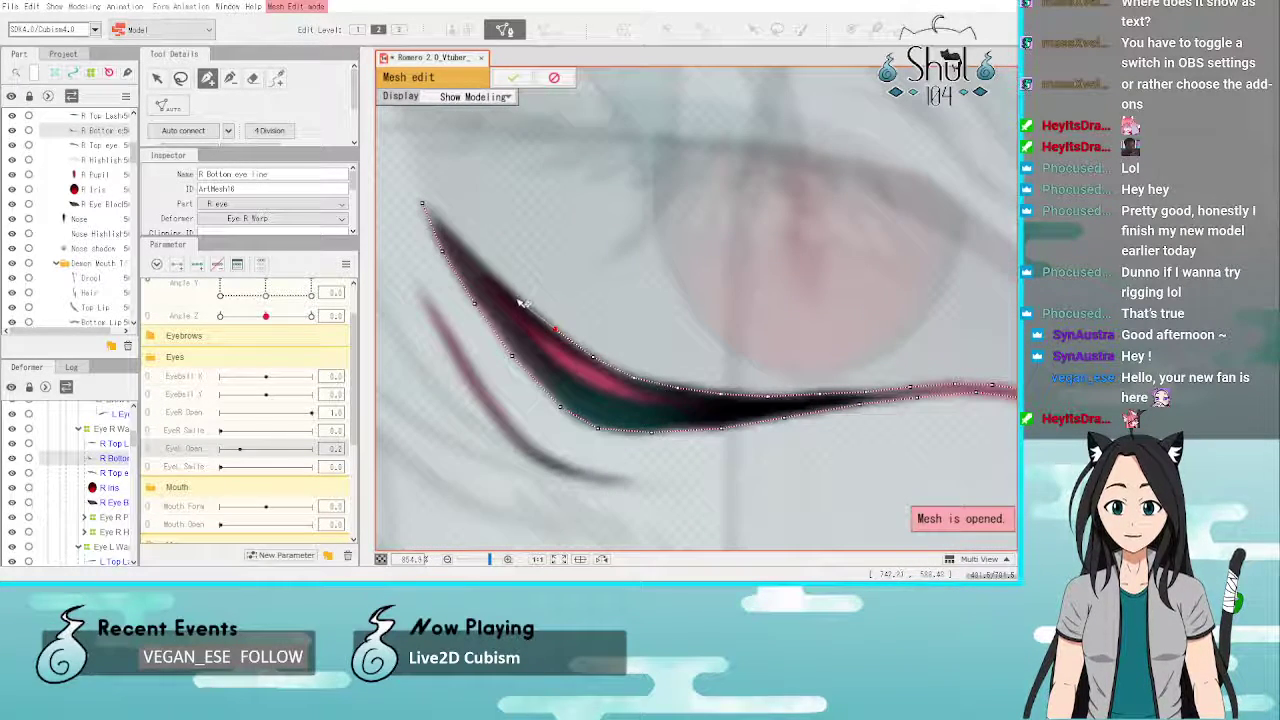
pyautogui.click(475, 254)
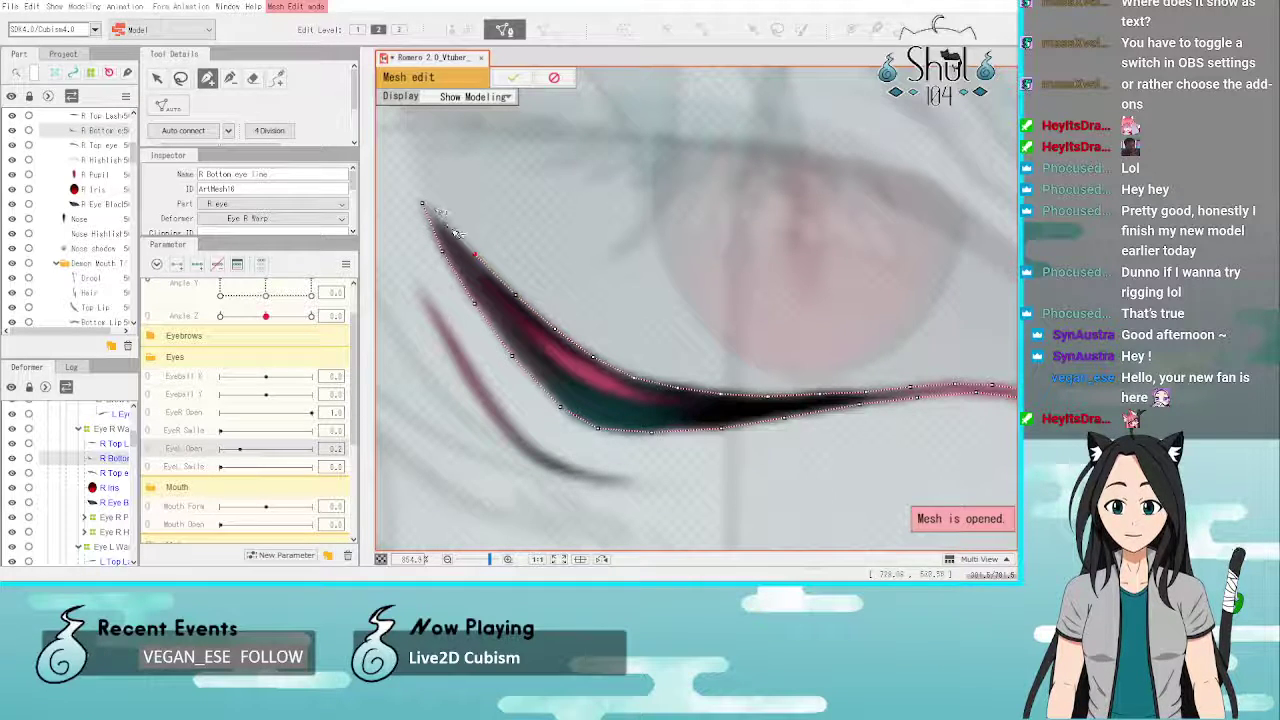
pyautogui.click(452, 228)
pyautogui.click(424, 207)
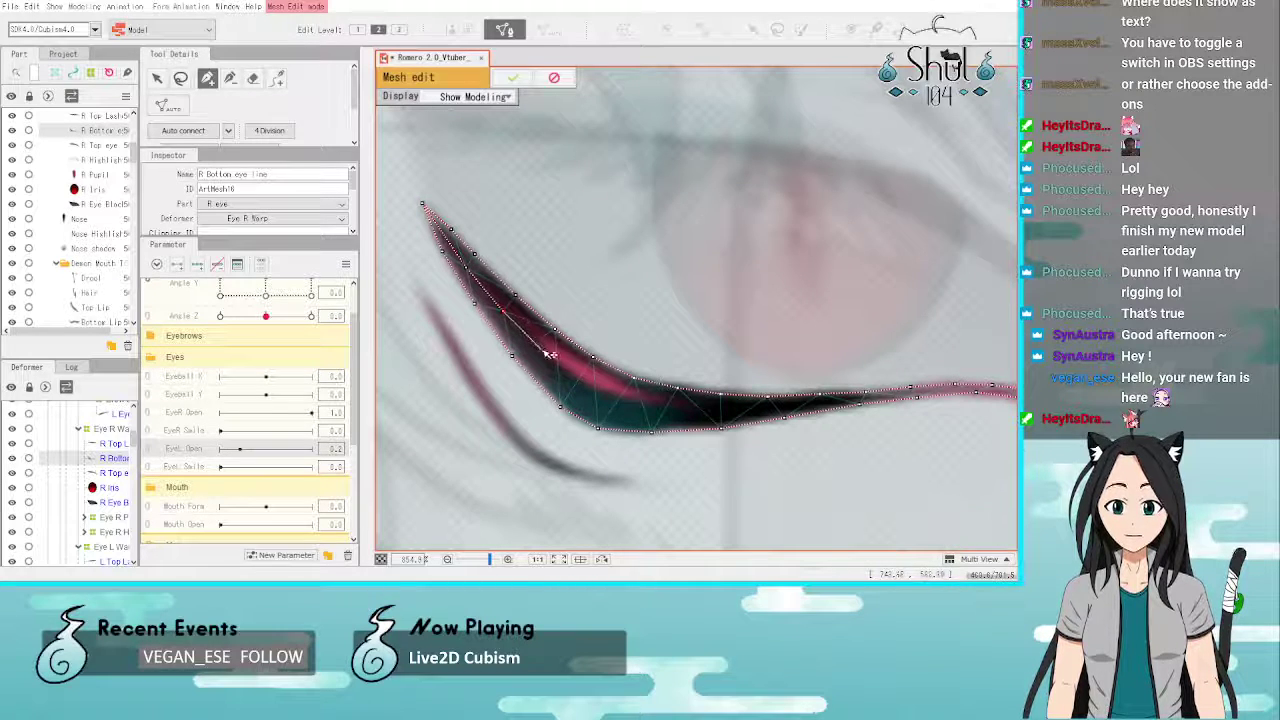
# Step: Add a connected row of vertices through the middle of the main stroke, from the outer tip to the inner tip
pyautogui.click(700, 411)
pyautogui.click(750, 410)
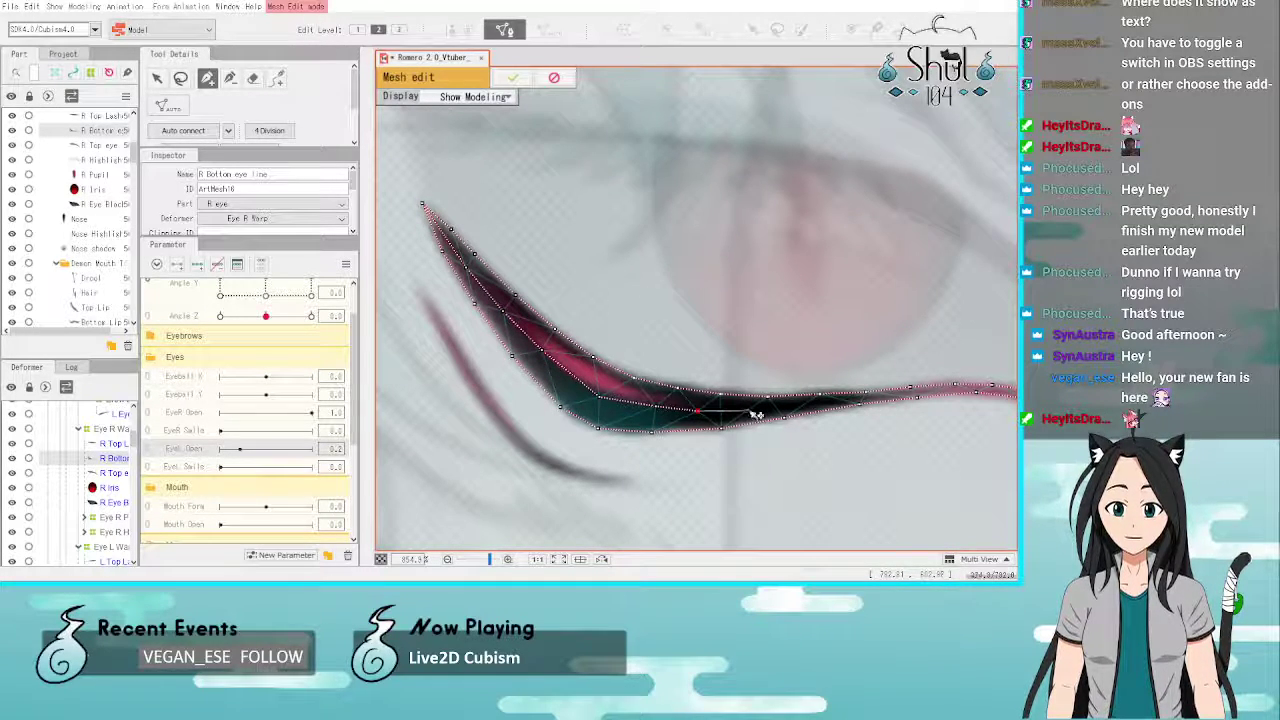
pyautogui.click(800, 405)
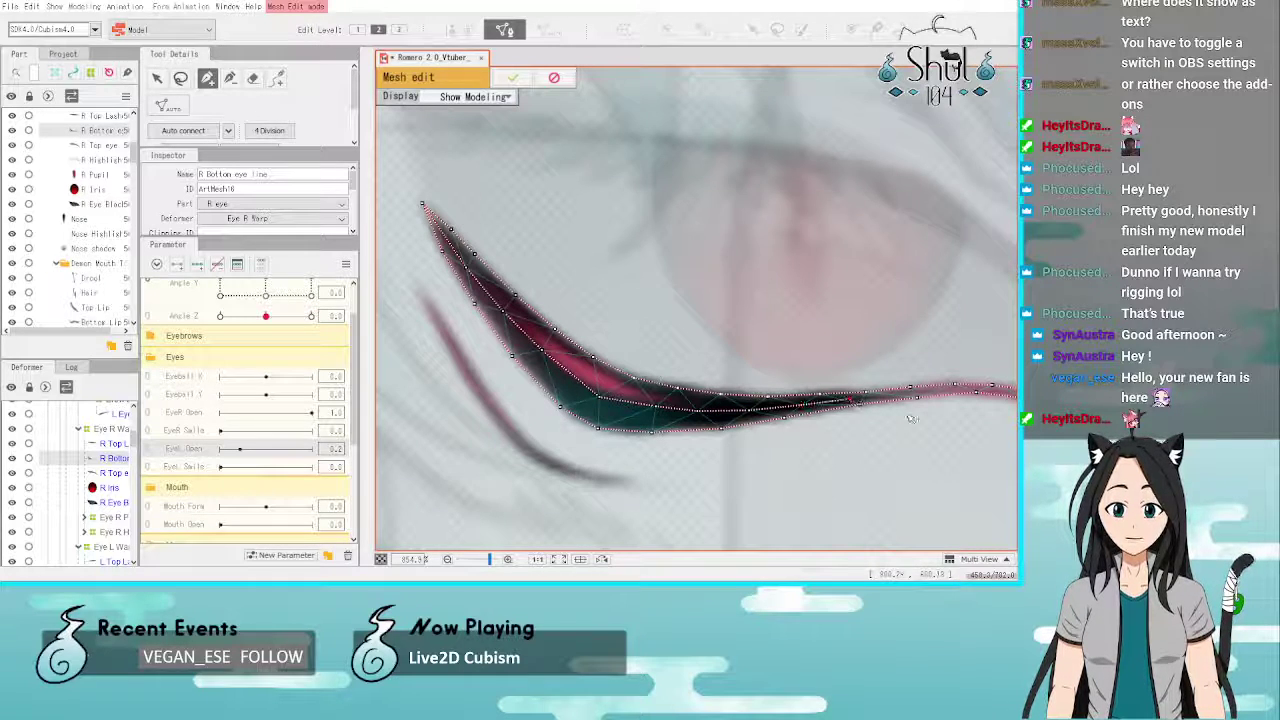
pyautogui.scroll(5, 910, 418)
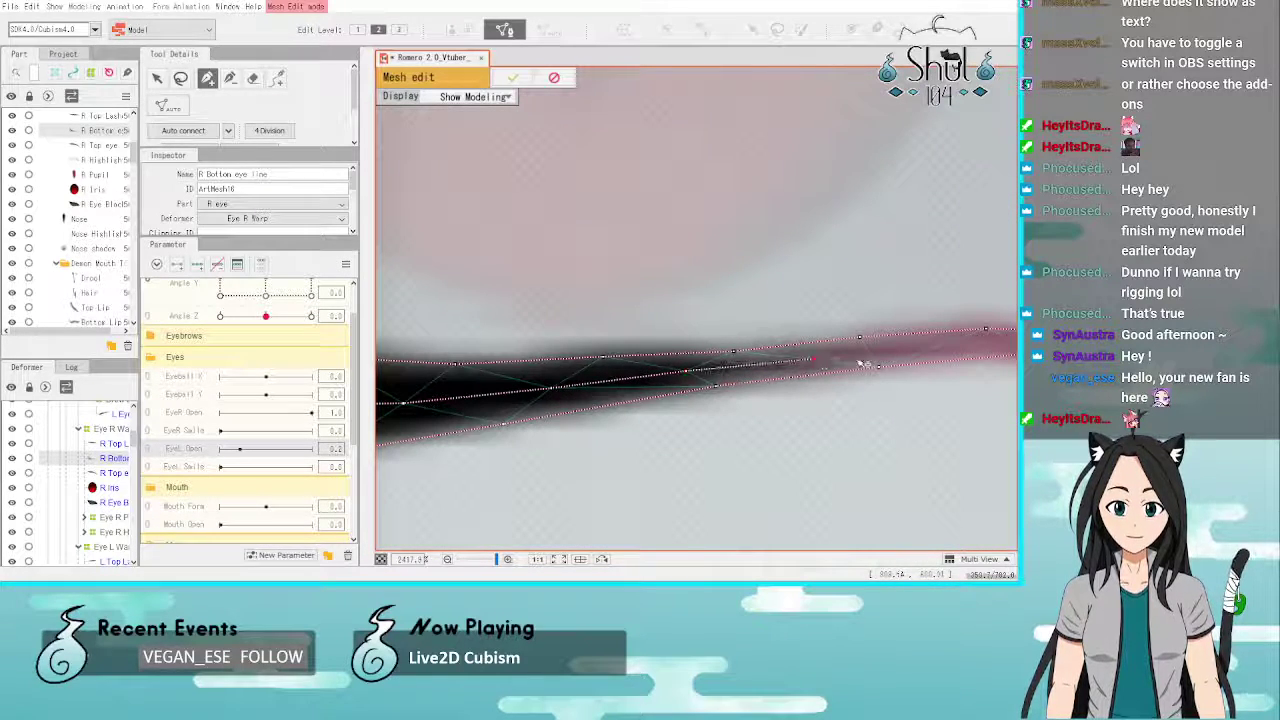
pyautogui.scroll(-5, 945, 345)
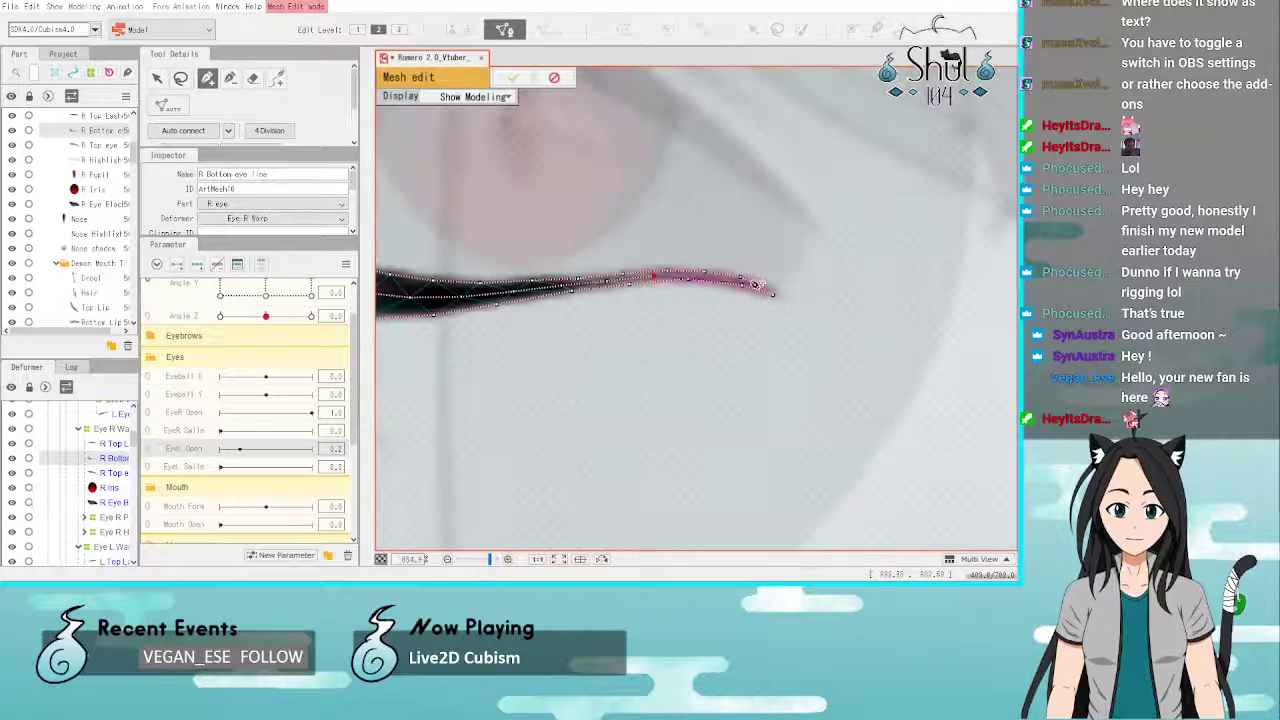
pyautogui.scroll(5, 755, 285)
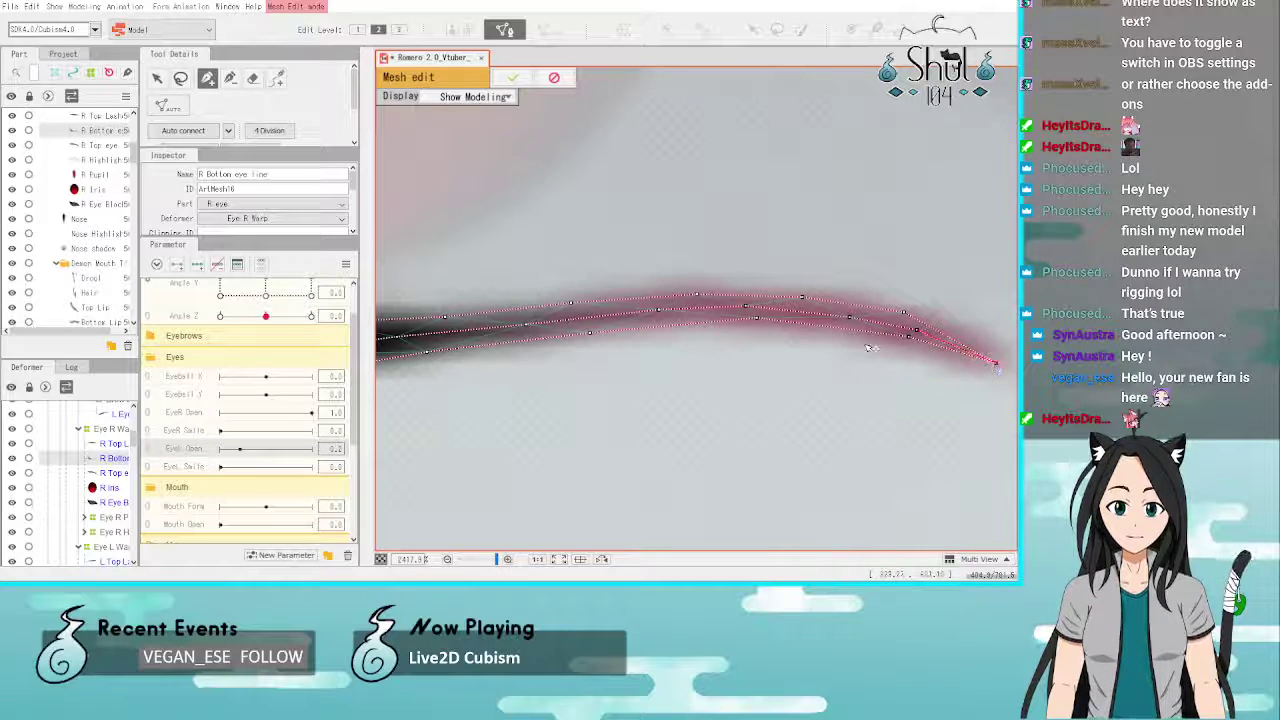
pyautogui.scroll(-8, 869, 348)
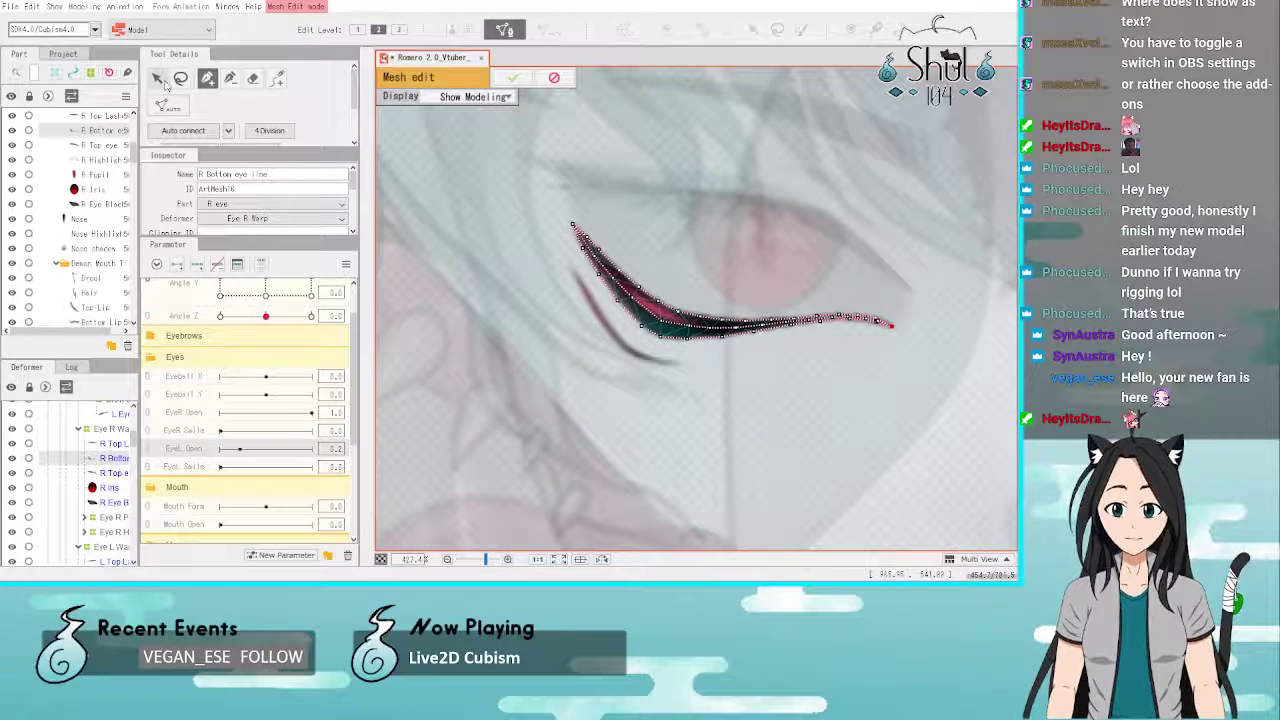
# Step: Start a separate vertex line along the centre of the small stroke beneath the main one, from its outer tip to its inner end
pyautogui.click(157, 78)
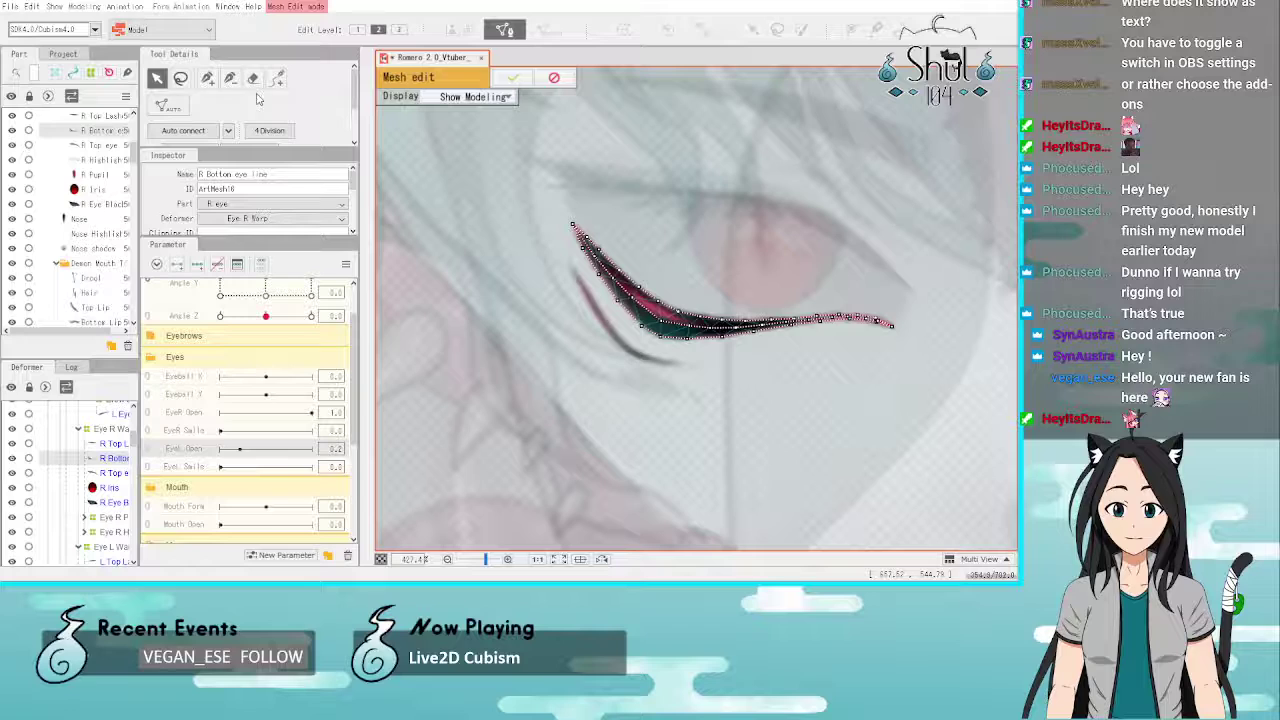
pyautogui.click(207, 78)
pyautogui.scroll(2, 638, 322)
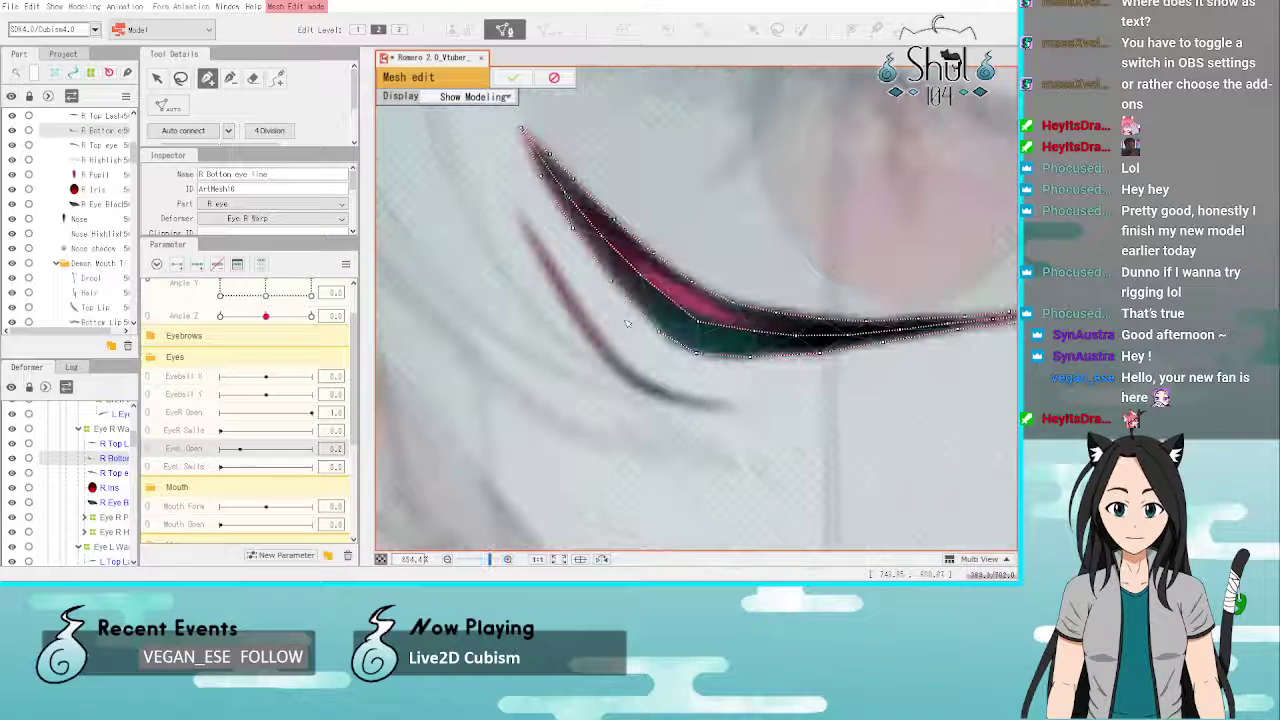
pyautogui.click(519, 217)
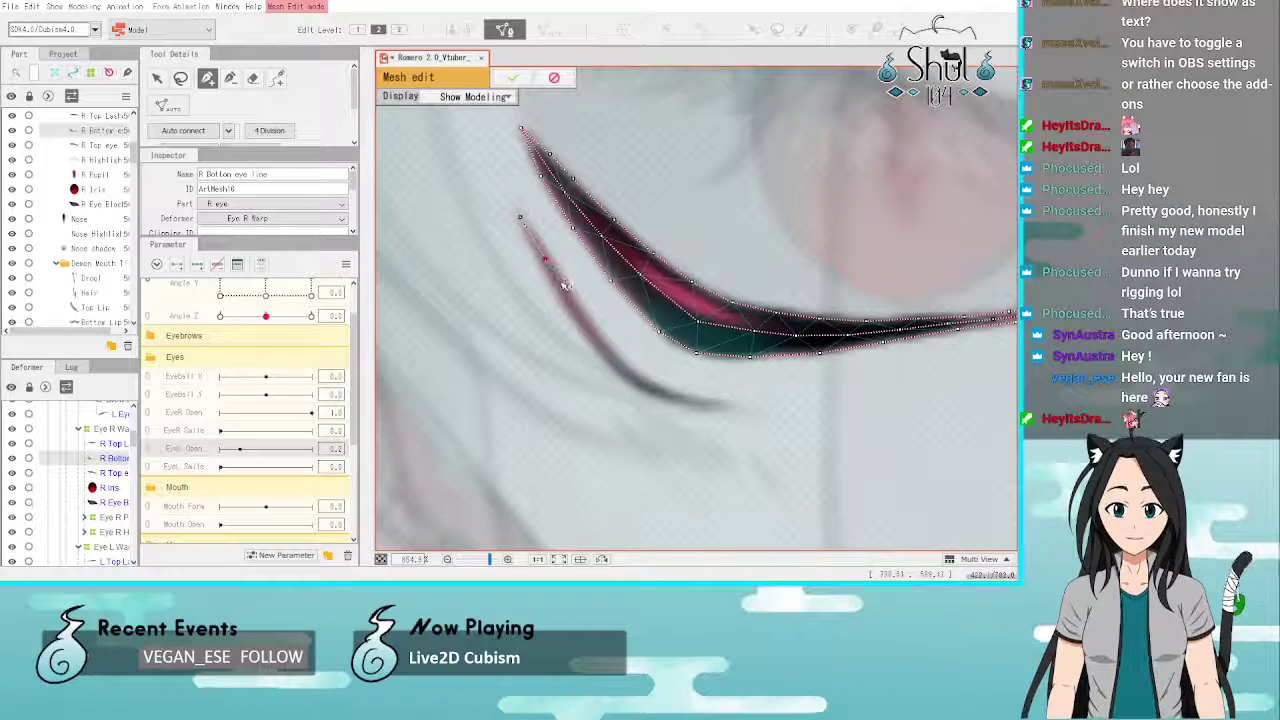
pyautogui.click(563, 289)
pyautogui.click(585, 322)
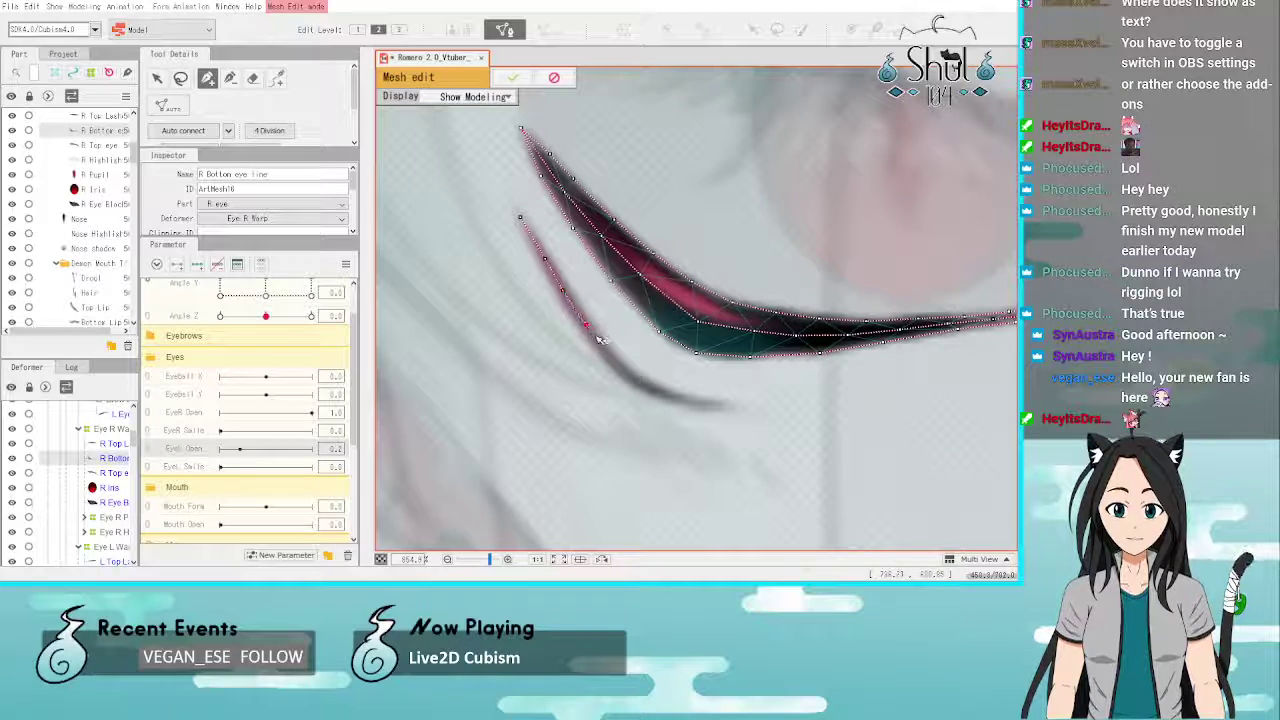
pyautogui.click(607, 353)
pyautogui.click(628, 377)
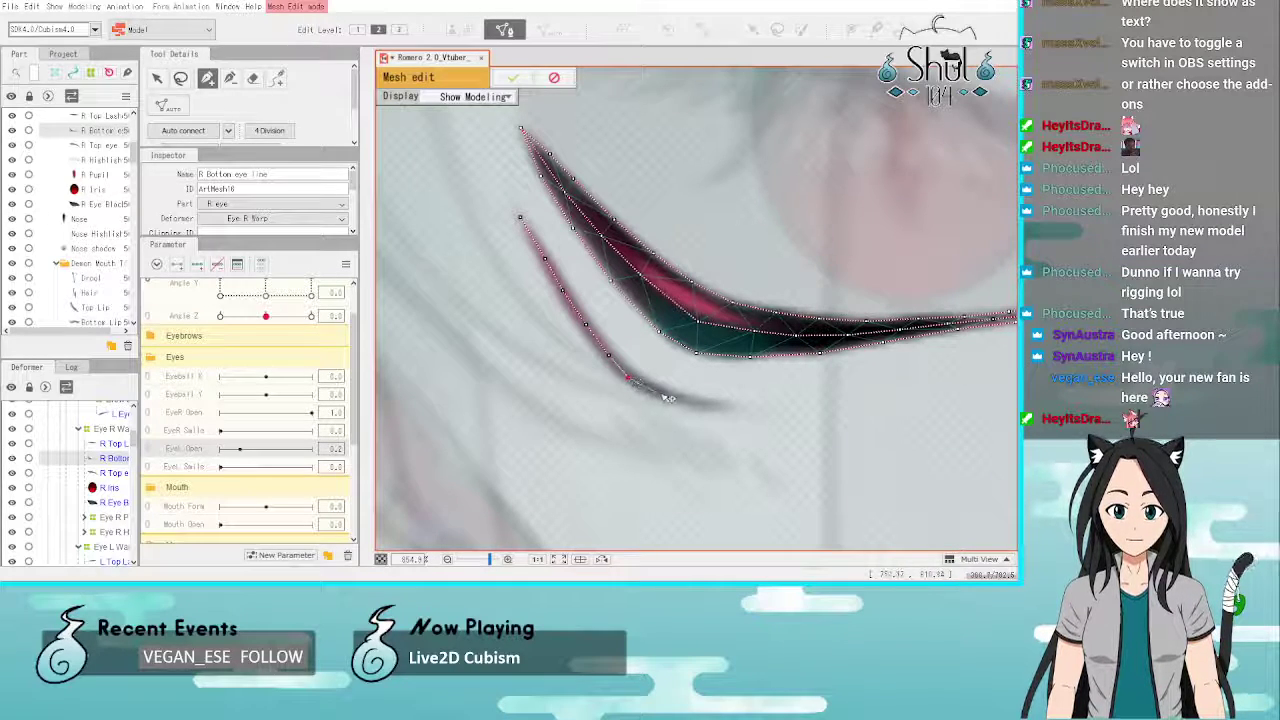
pyautogui.click(661, 393)
pyautogui.click(691, 402)
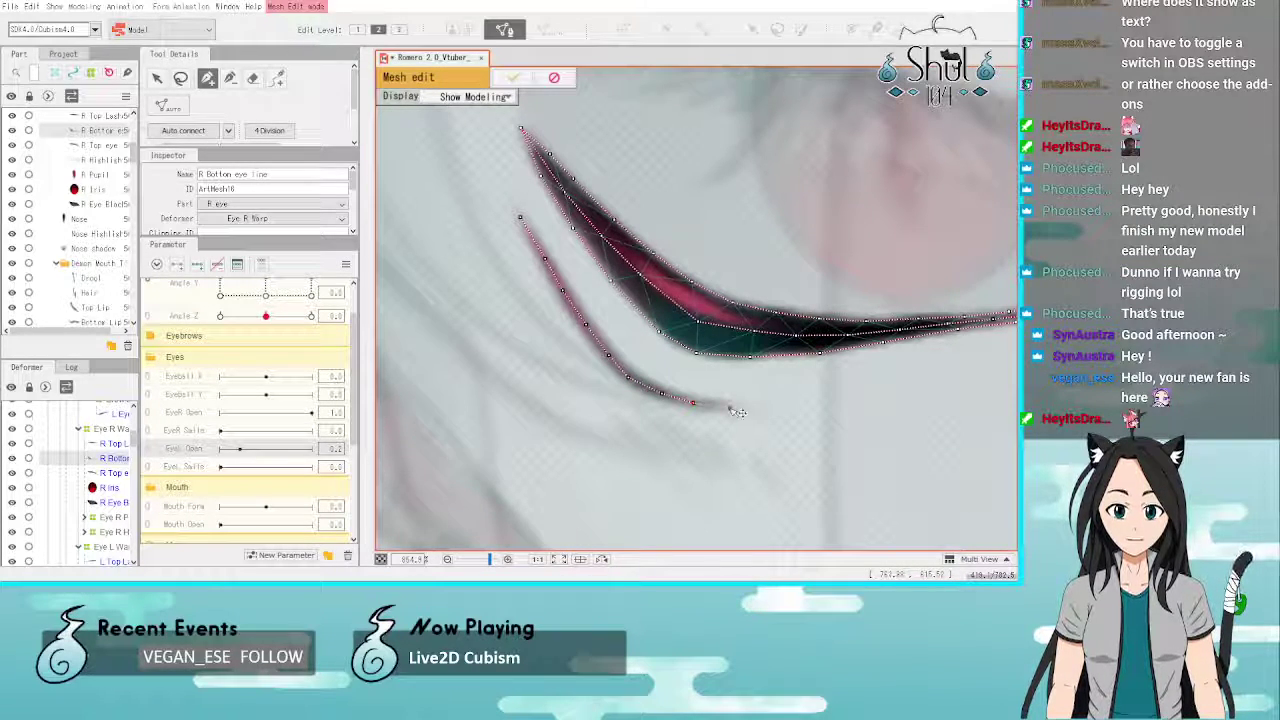
pyautogui.click(729, 407)
# Step: Extend the small stroke's centre line past its inner end and add outline vertices along its upper side back to the outer tip
pyautogui.scroll(-2, 520, 381)
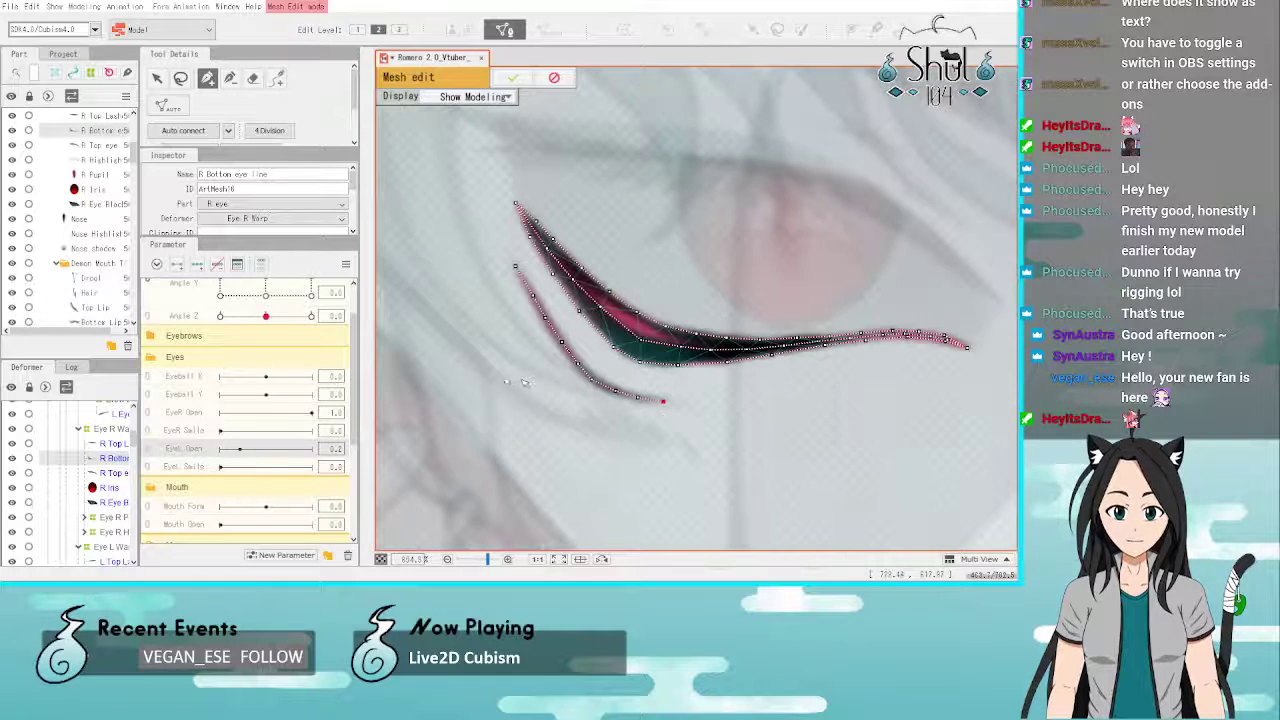
pyautogui.scroll(2, 679, 426)
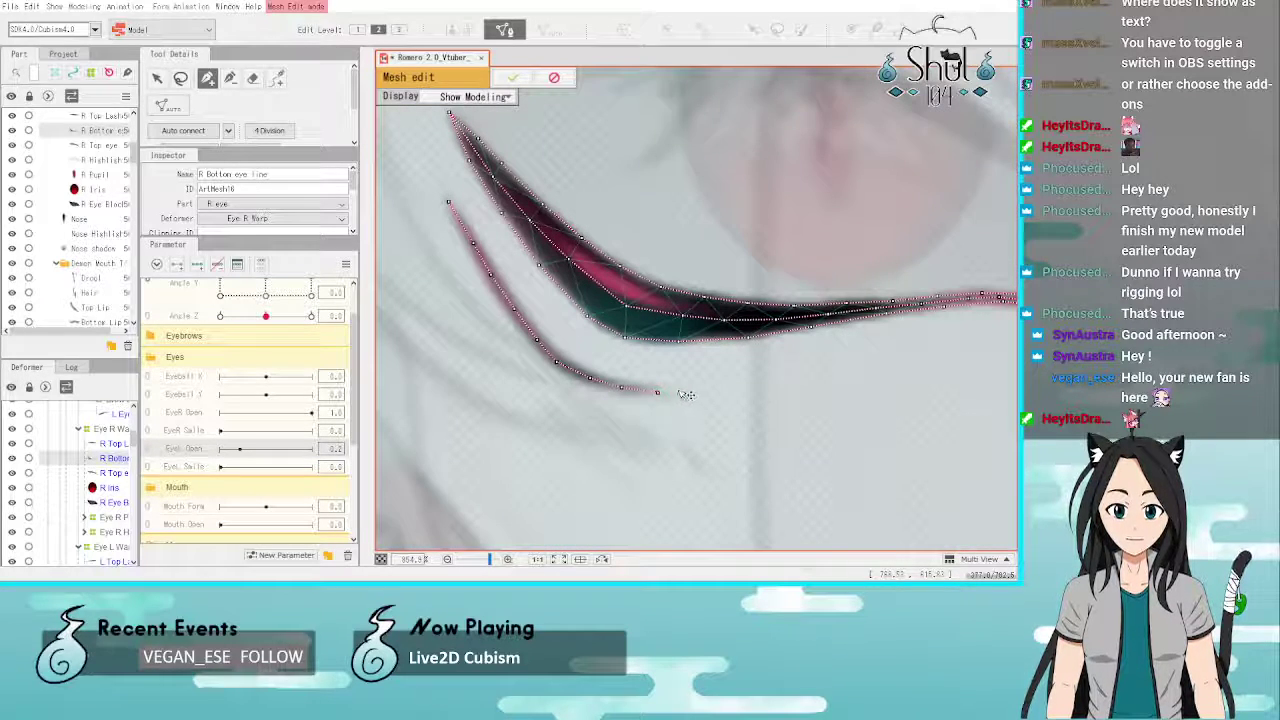
pyautogui.click(681, 392)
pyautogui.click(674, 379)
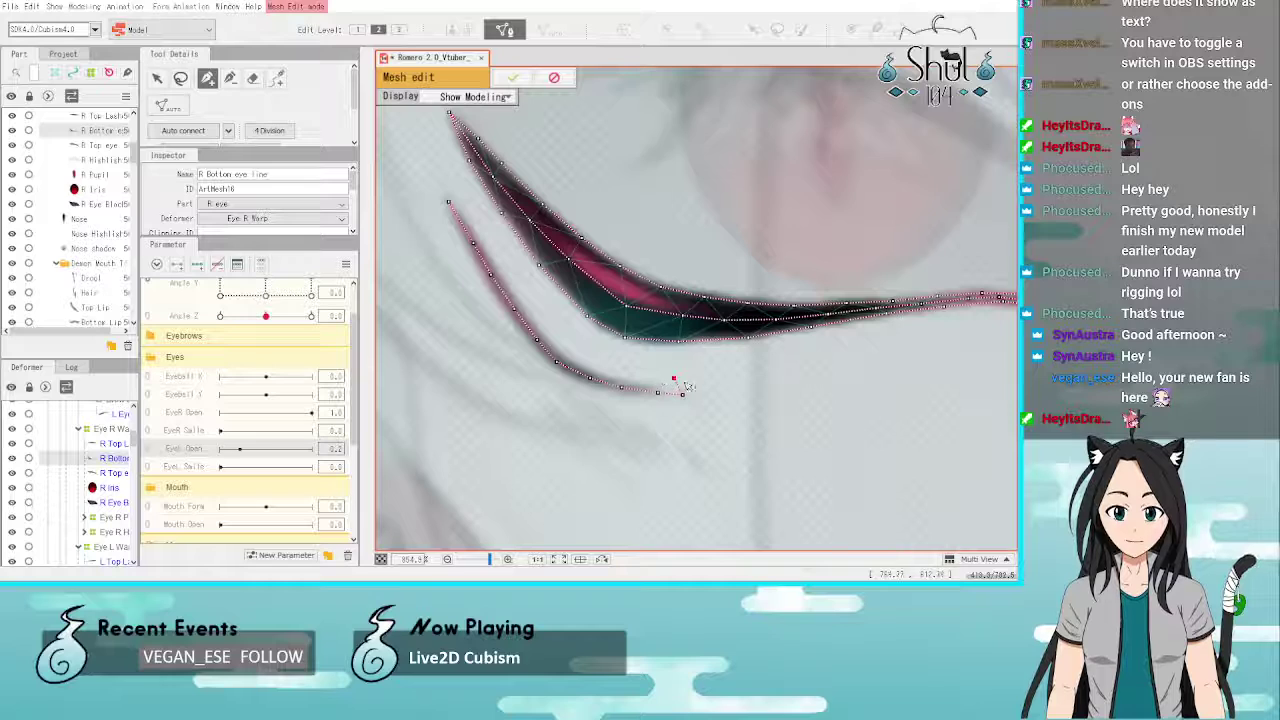
pyautogui.click(607, 366)
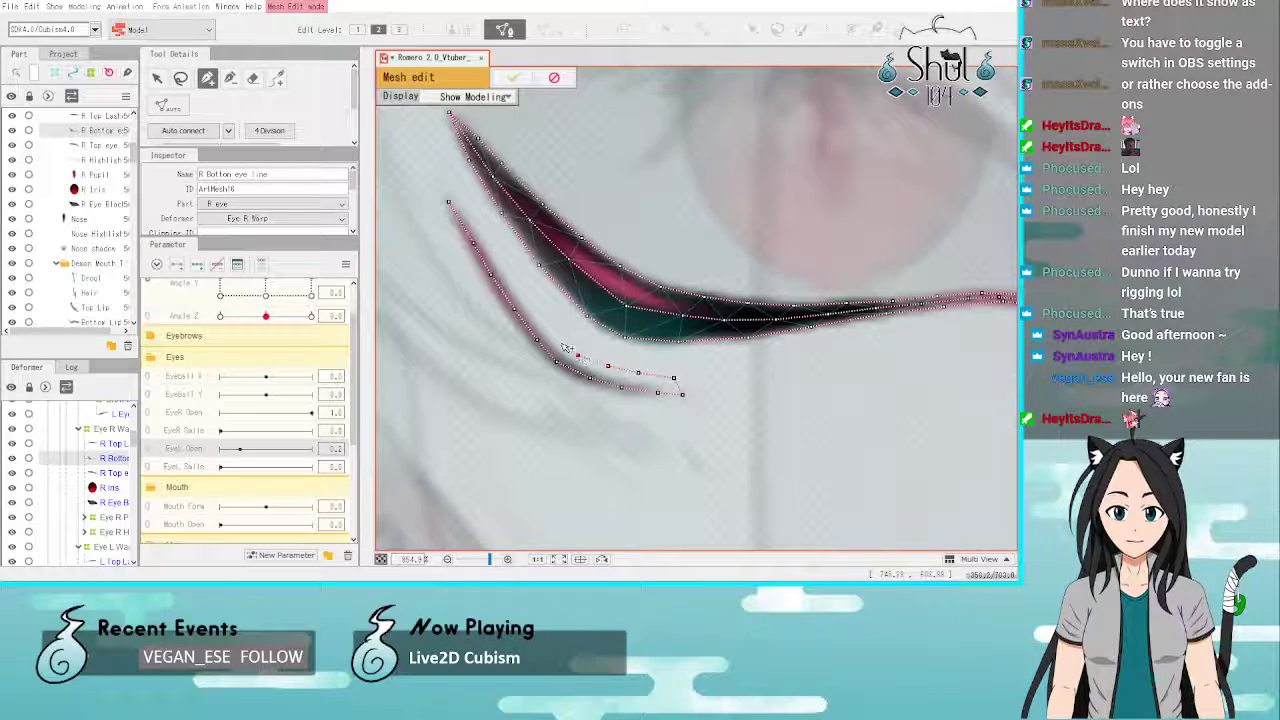
pyautogui.click(557, 341)
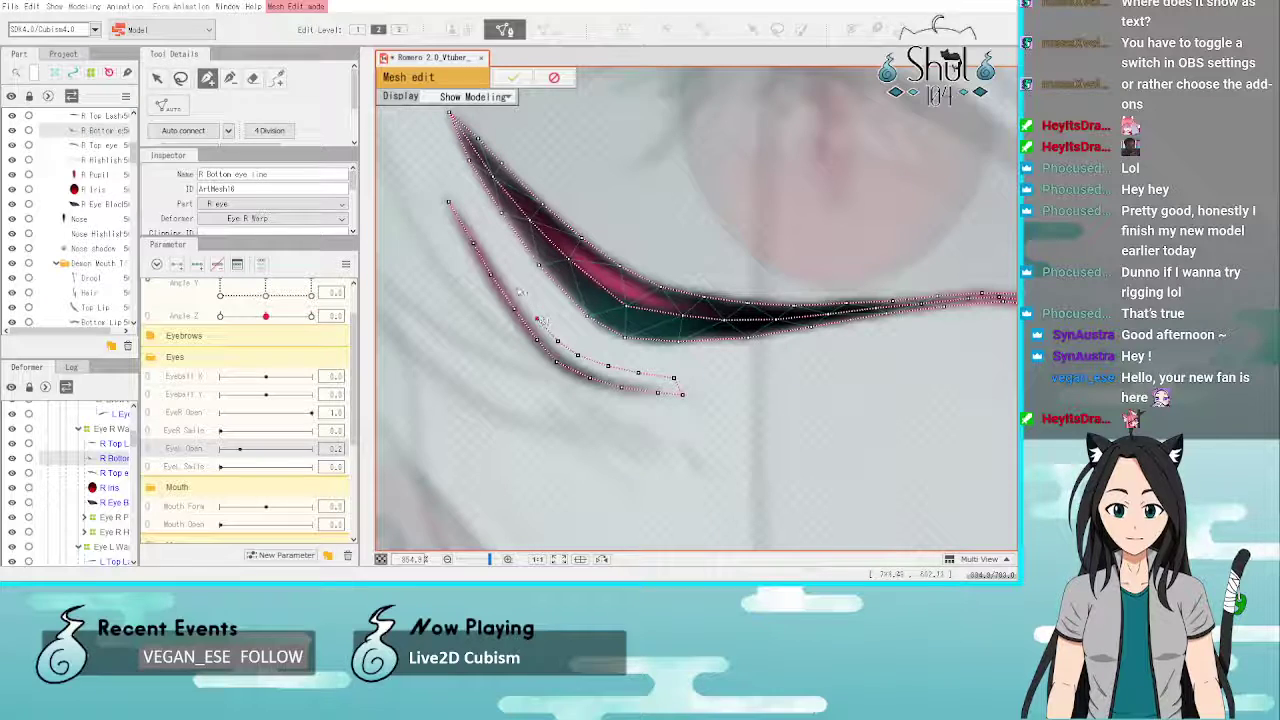
pyautogui.click(514, 285)
pyautogui.click(491, 251)
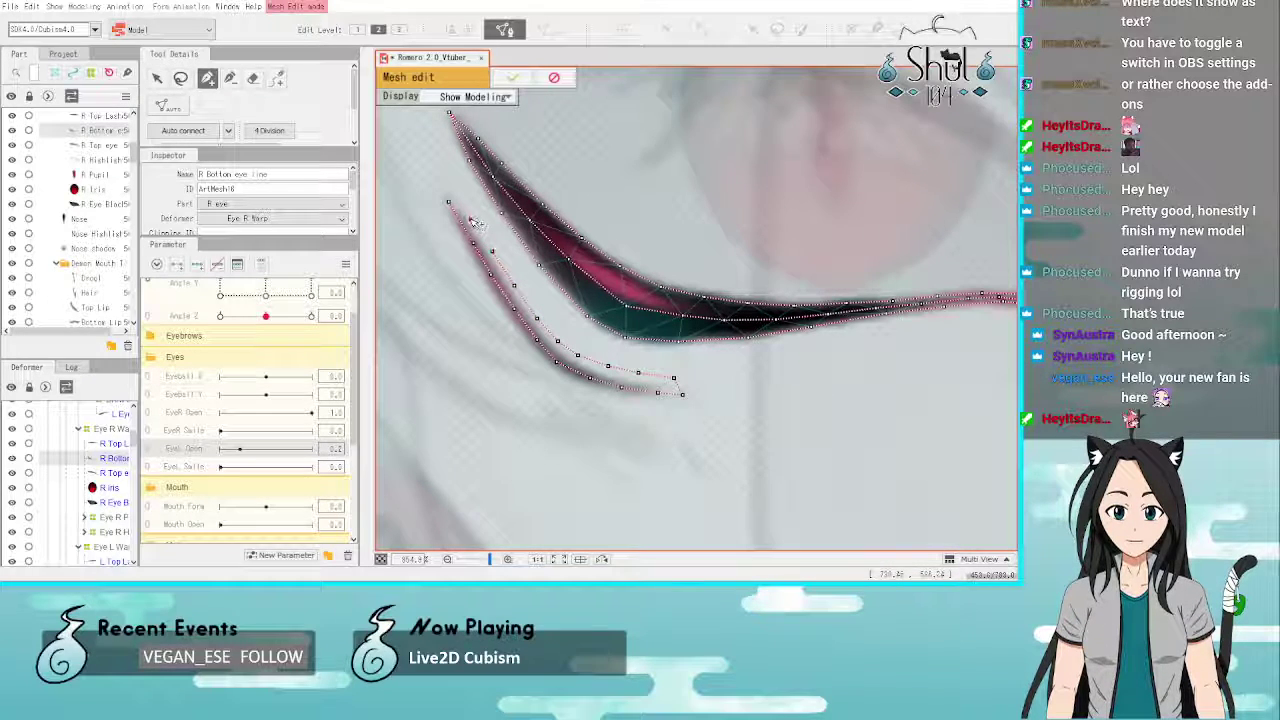
pyautogui.click(470, 218)
pyautogui.click(457, 193)
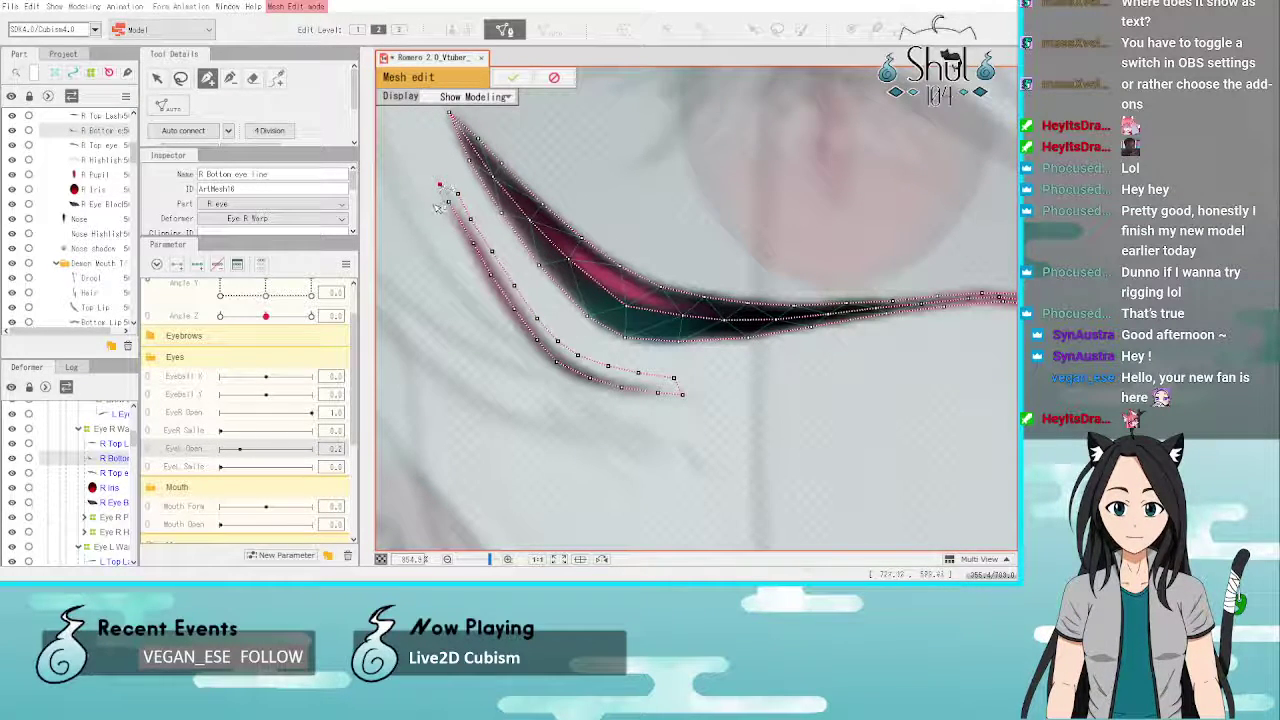
# Step: Add outline vertices along the small stroke's lower side from its outer tip and close the outline at its inner end
pyautogui.click(443, 219)
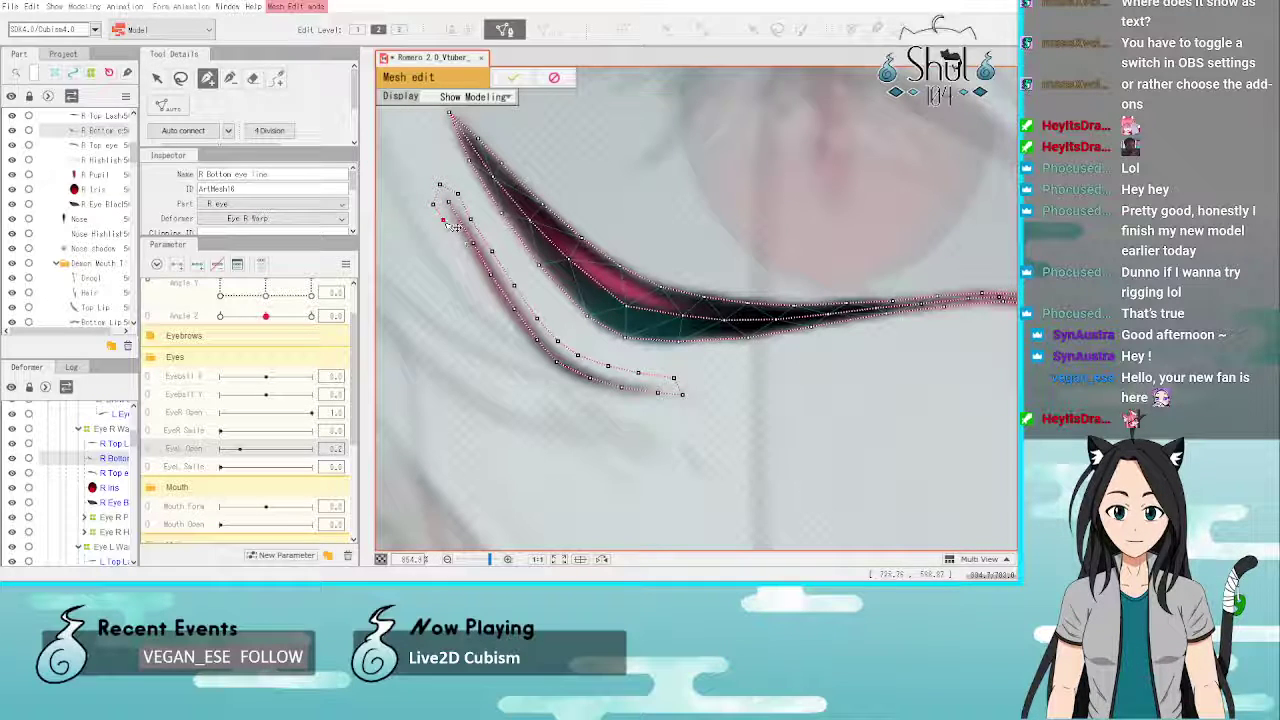
pyautogui.moveTo(446, 222); pyautogui.dragTo(451, 236)
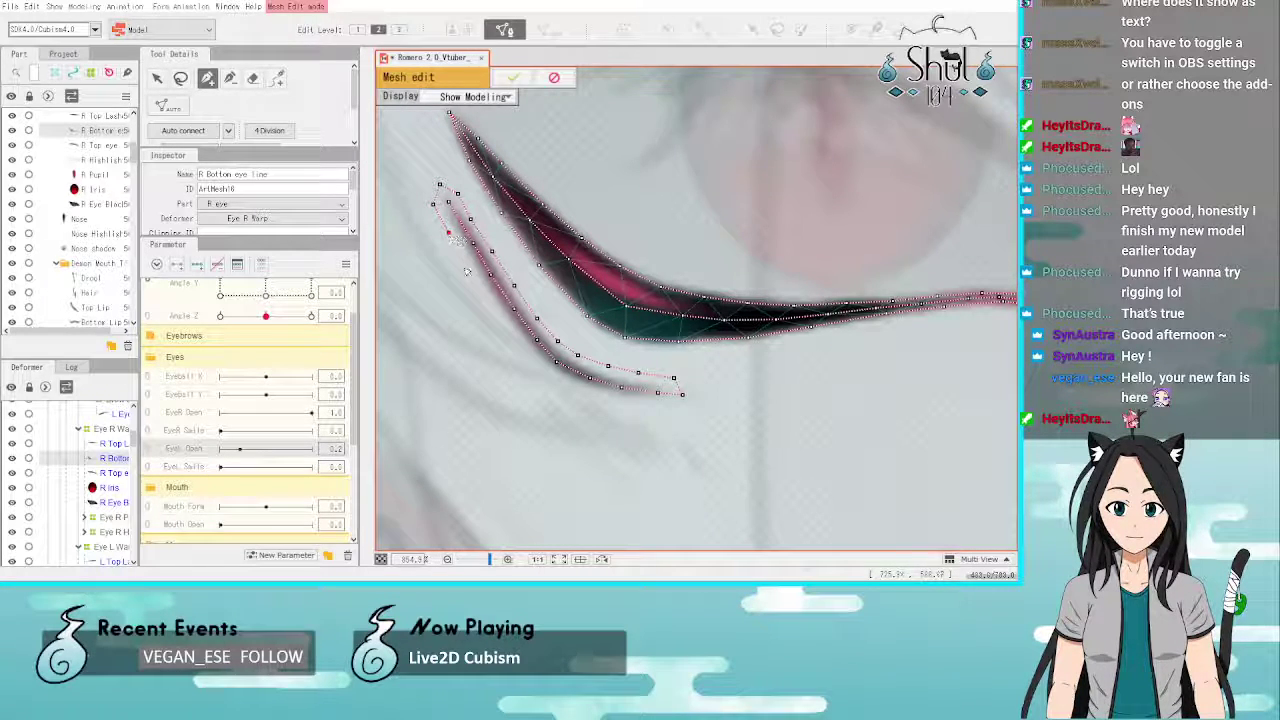
pyautogui.click(467, 267)
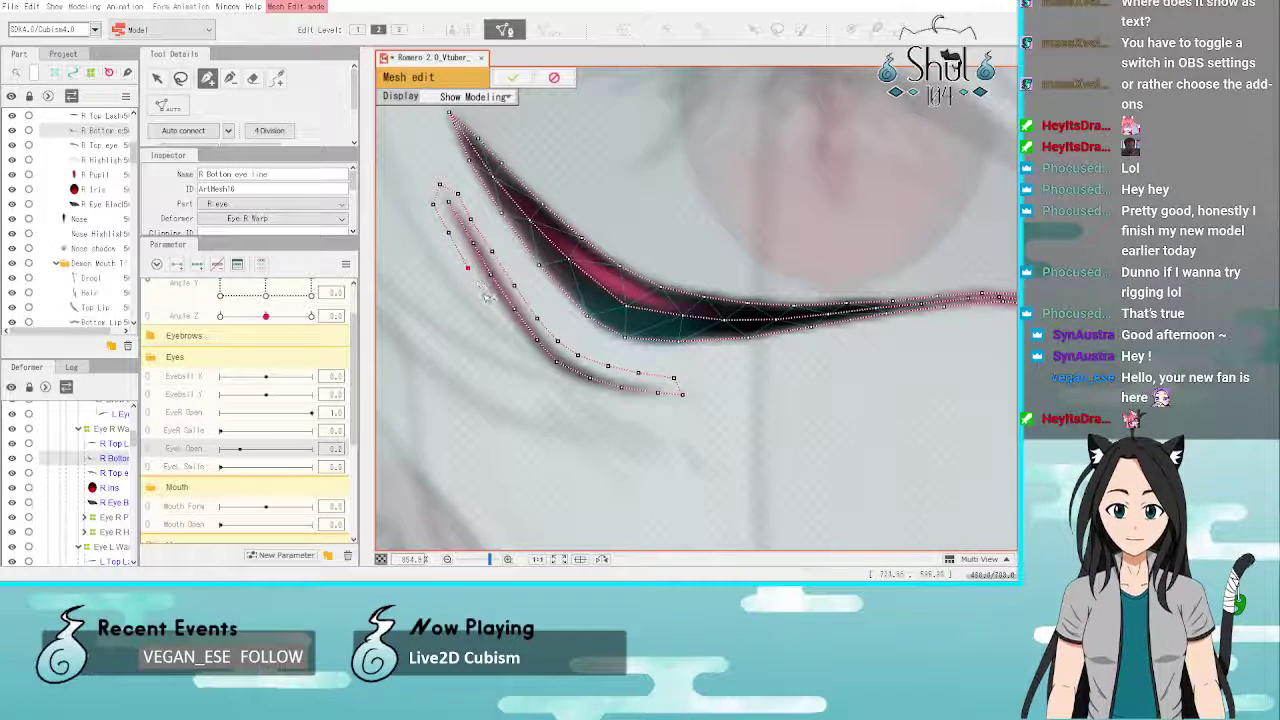
pyautogui.click(509, 334)
pyautogui.click(531, 363)
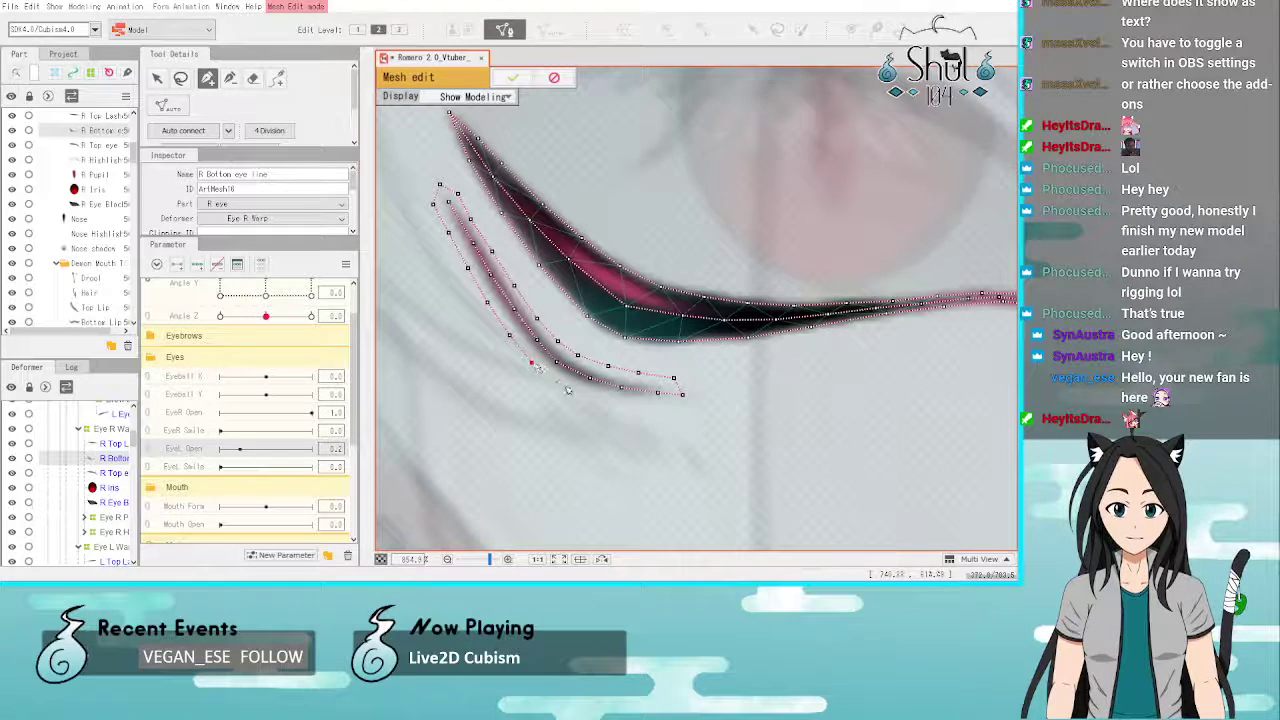
pyautogui.click(566, 388)
pyautogui.click(603, 398)
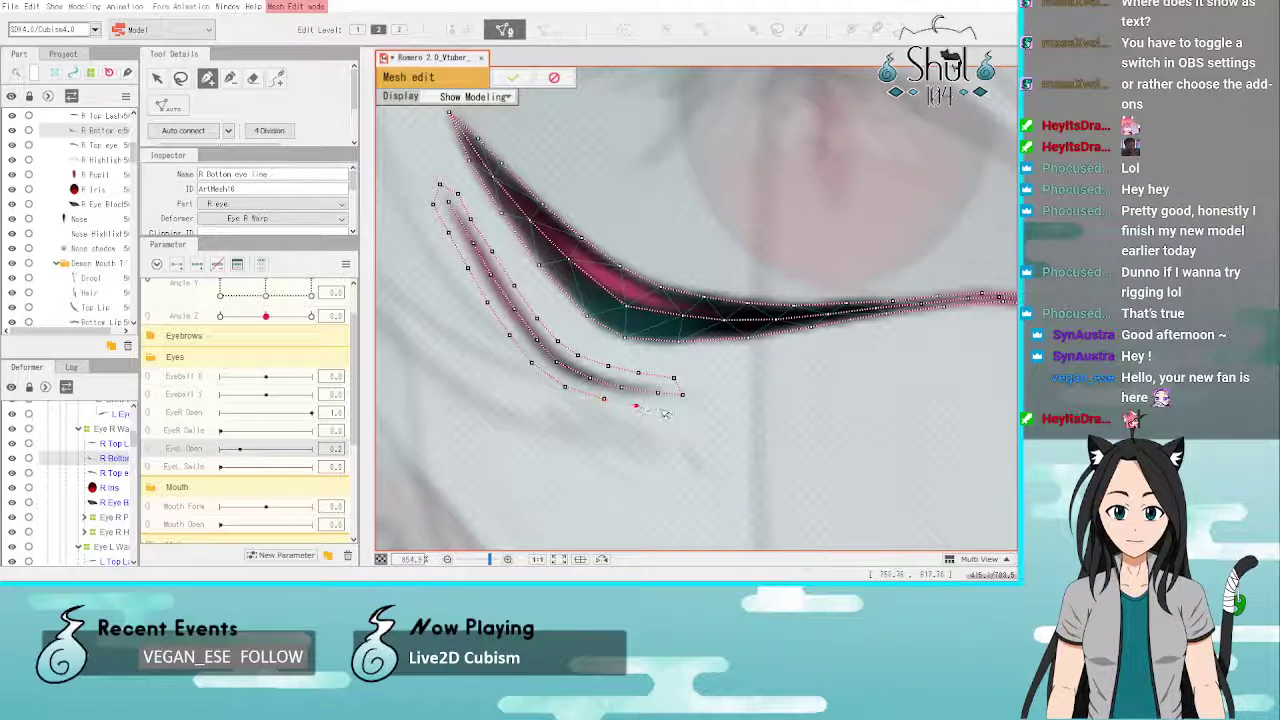
pyautogui.click(663, 408)
pyautogui.click(682, 397)
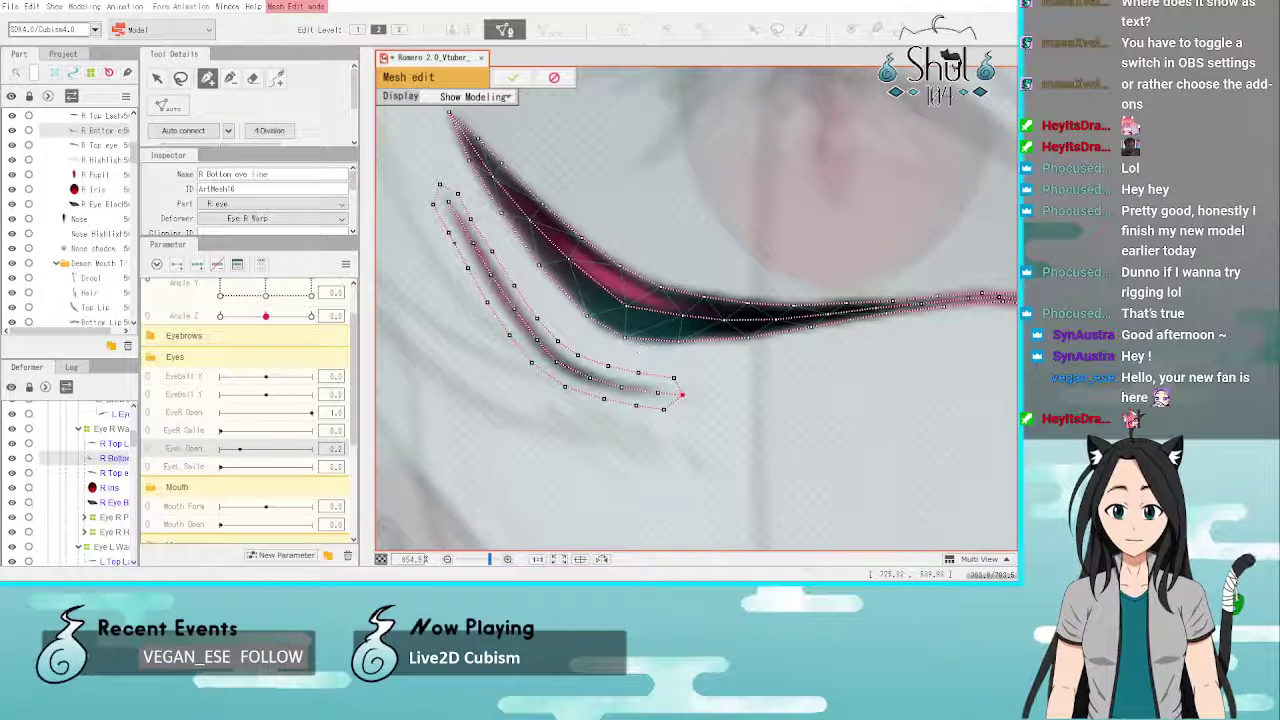
# Step: Start an outer outline around the main stroke, extending vertices beyond its outer tip and down the start of its lower side
pyautogui.click(157, 78)
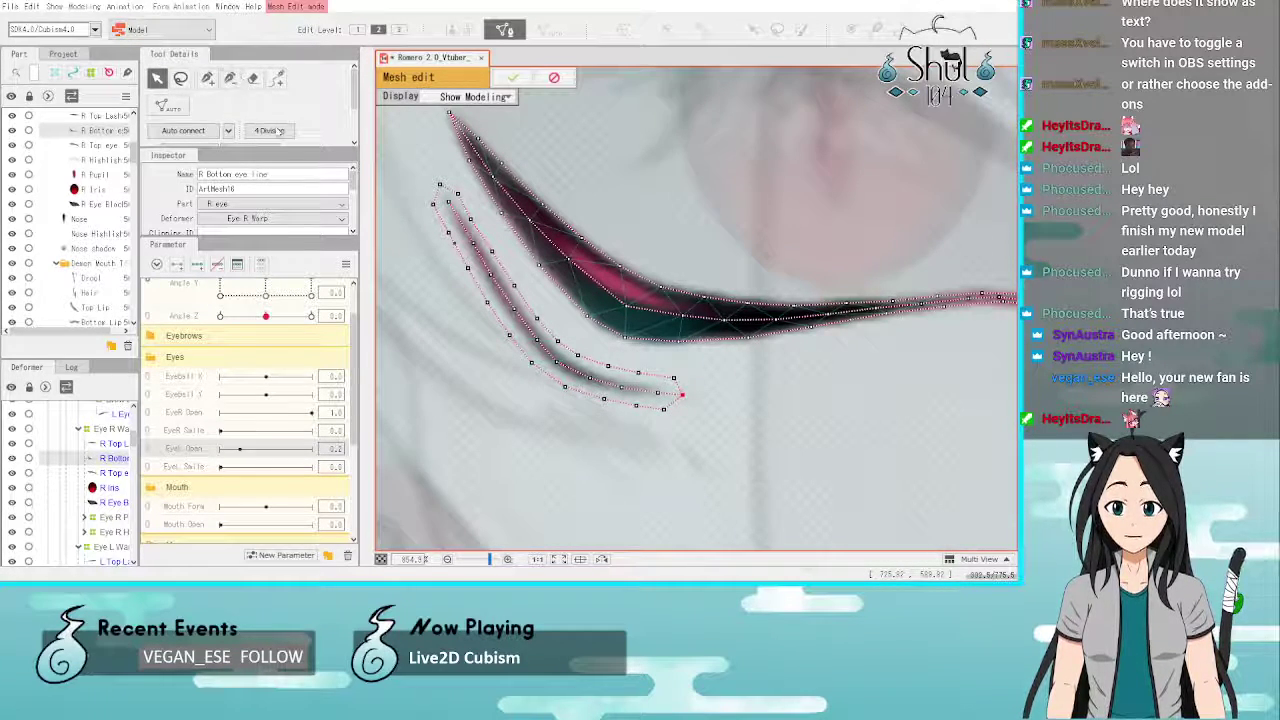
pyautogui.click(207, 78)
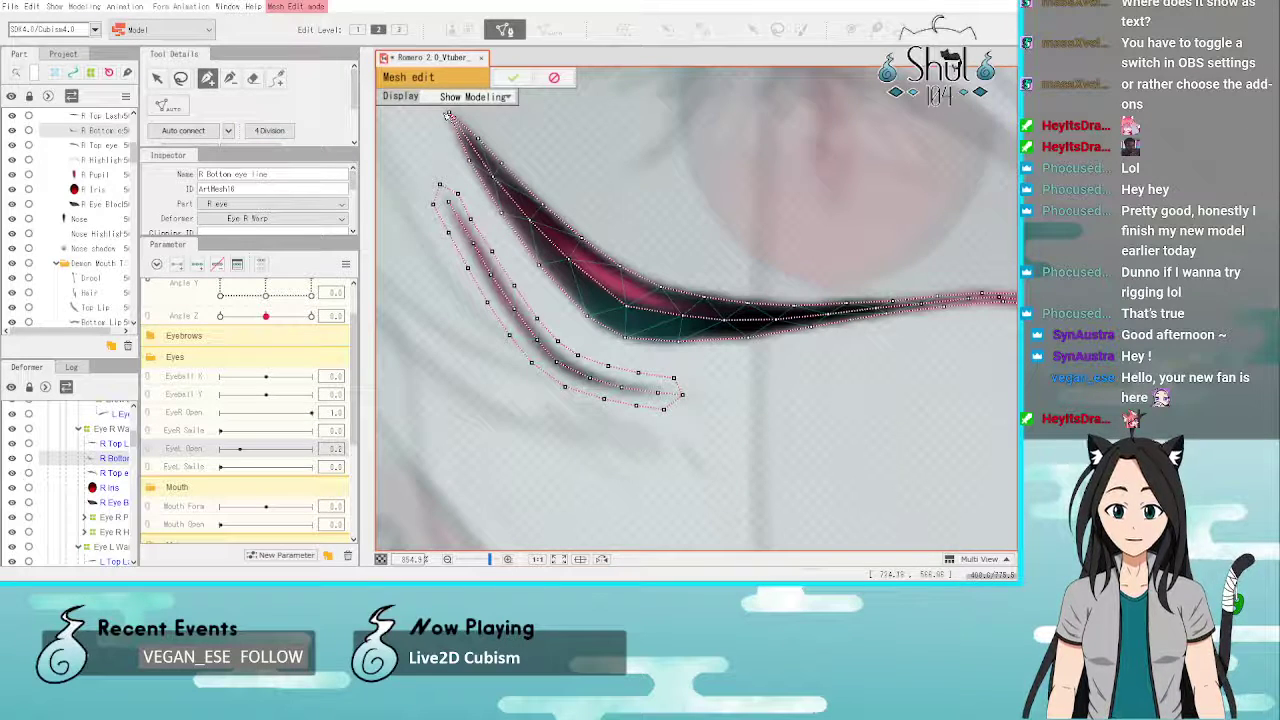
pyautogui.click(447, 115)
pyautogui.scroll(-4, 500, 268)
pyautogui.scroll(4, 447, 178)
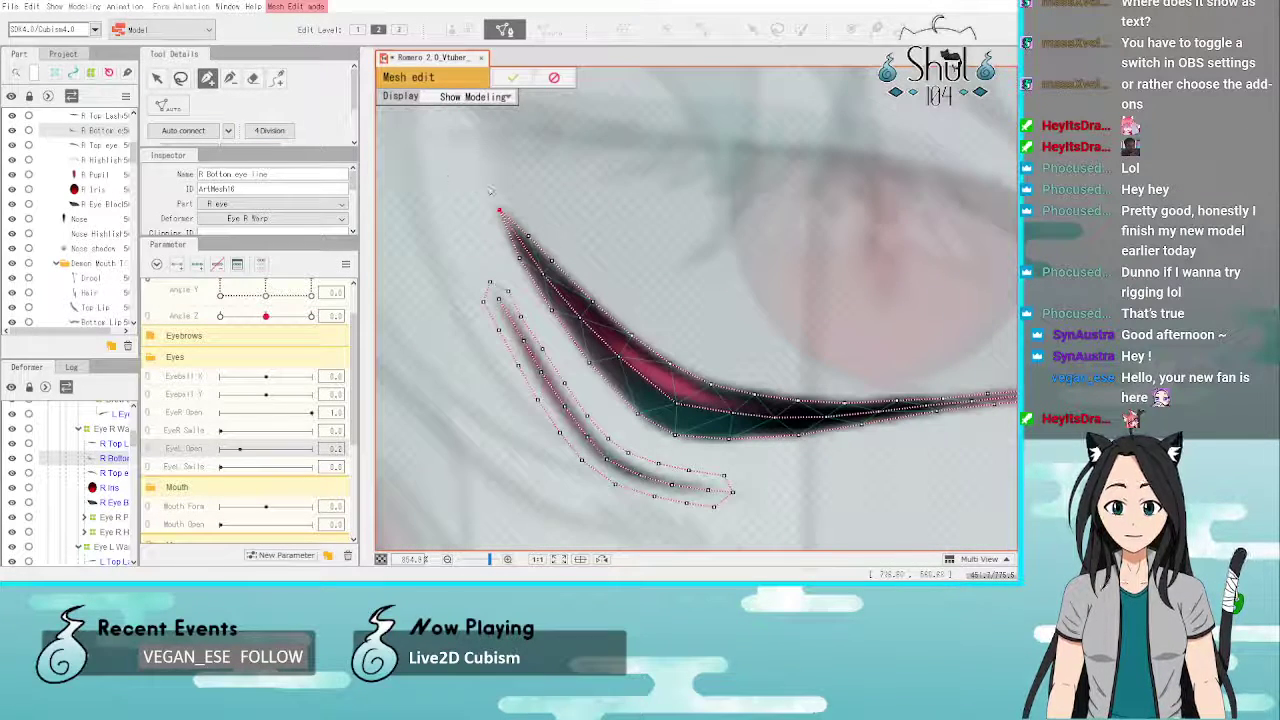
pyautogui.click(486, 187)
pyautogui.click(483, 214)
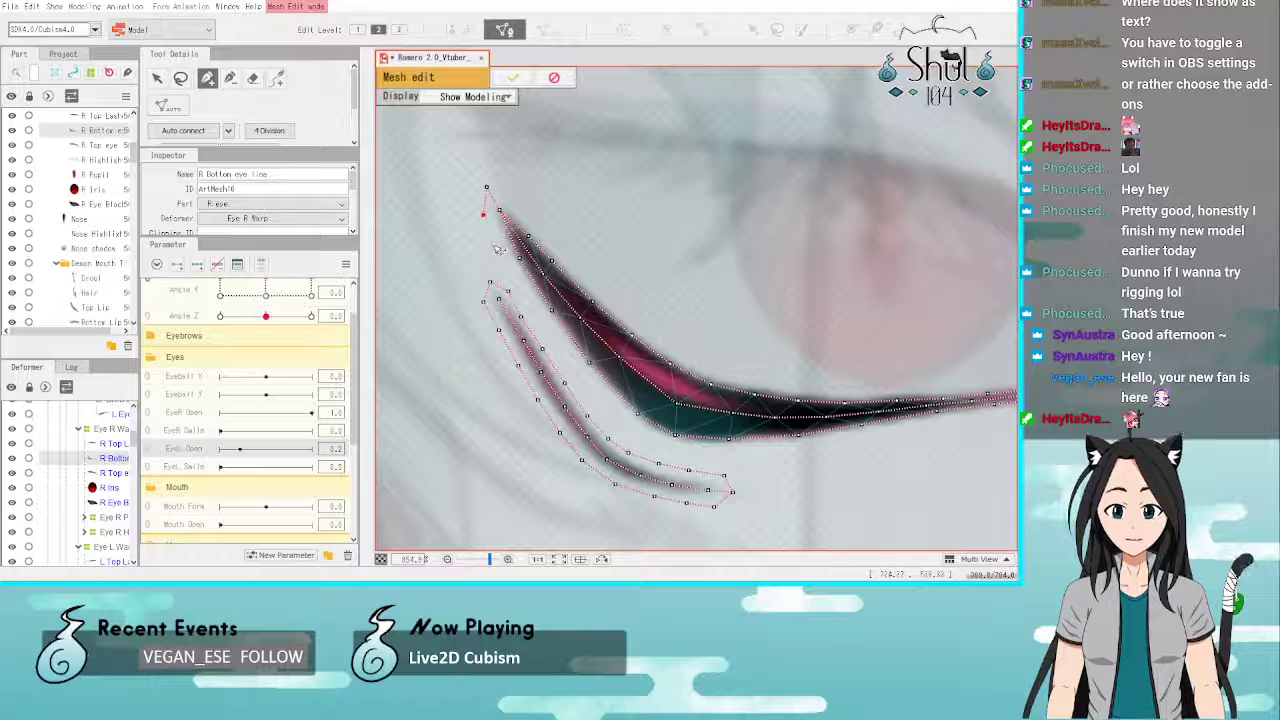
pyautogui.click(494, 245)
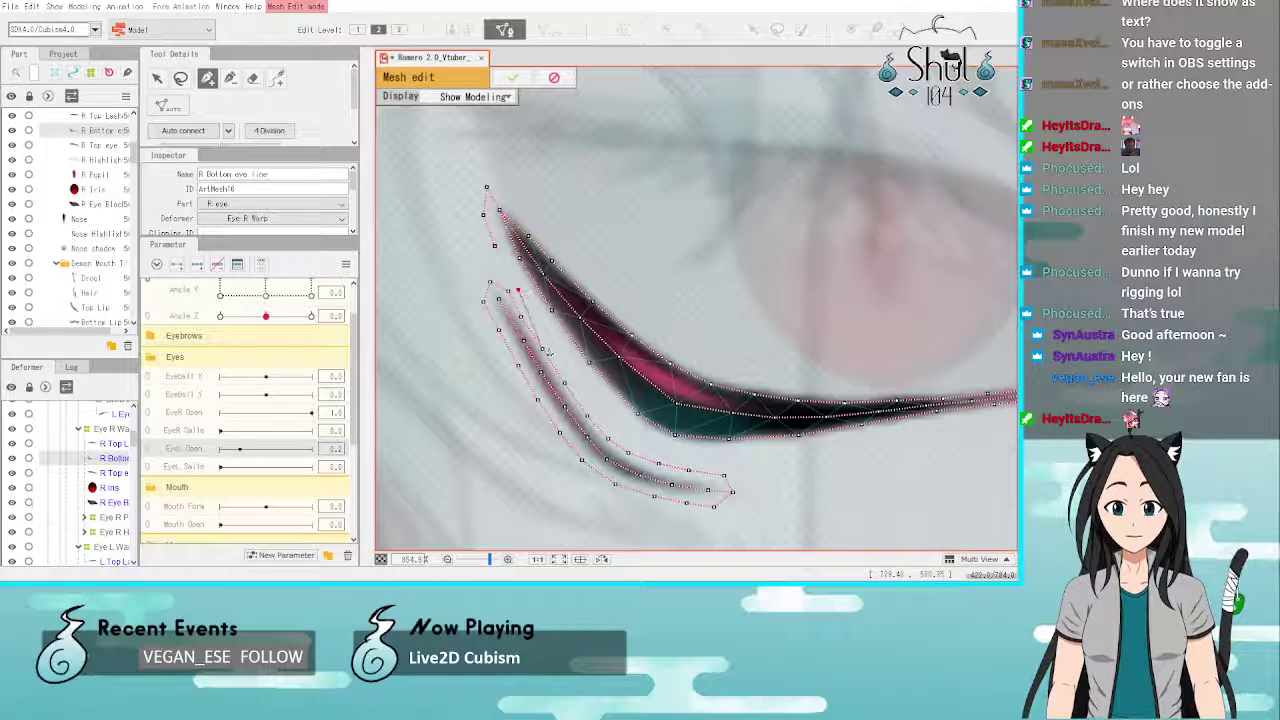
# Step: Continue the outer outline between the two strokes and beneath the main stroke until it passes the inner tip
pyautogui.click(559, 352)
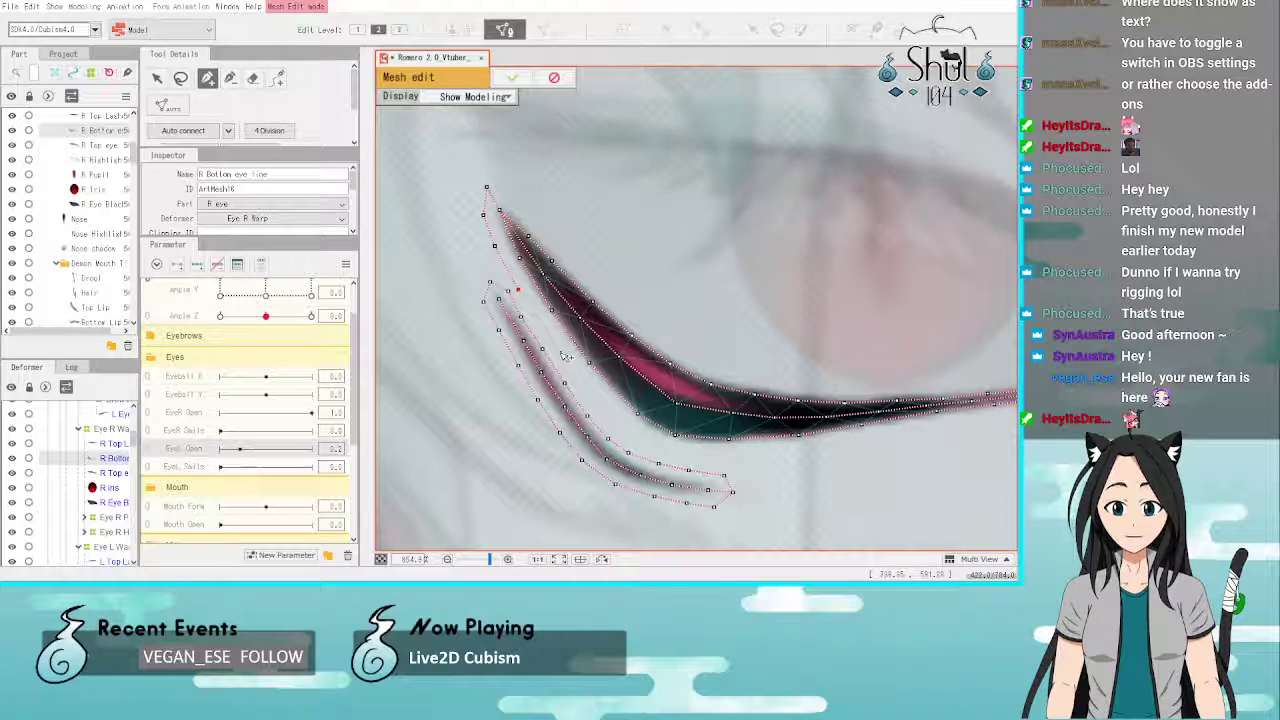
pyautogui.click(604, 403)
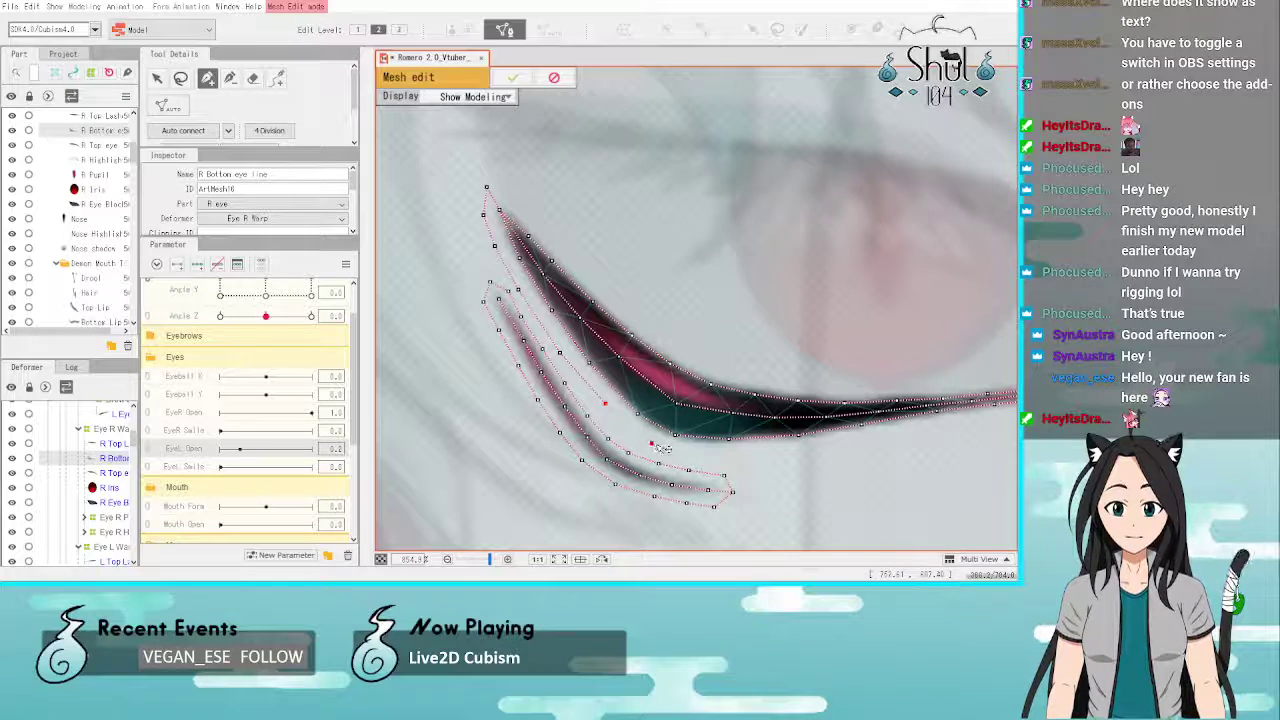
pyautogui.click(651, 443)
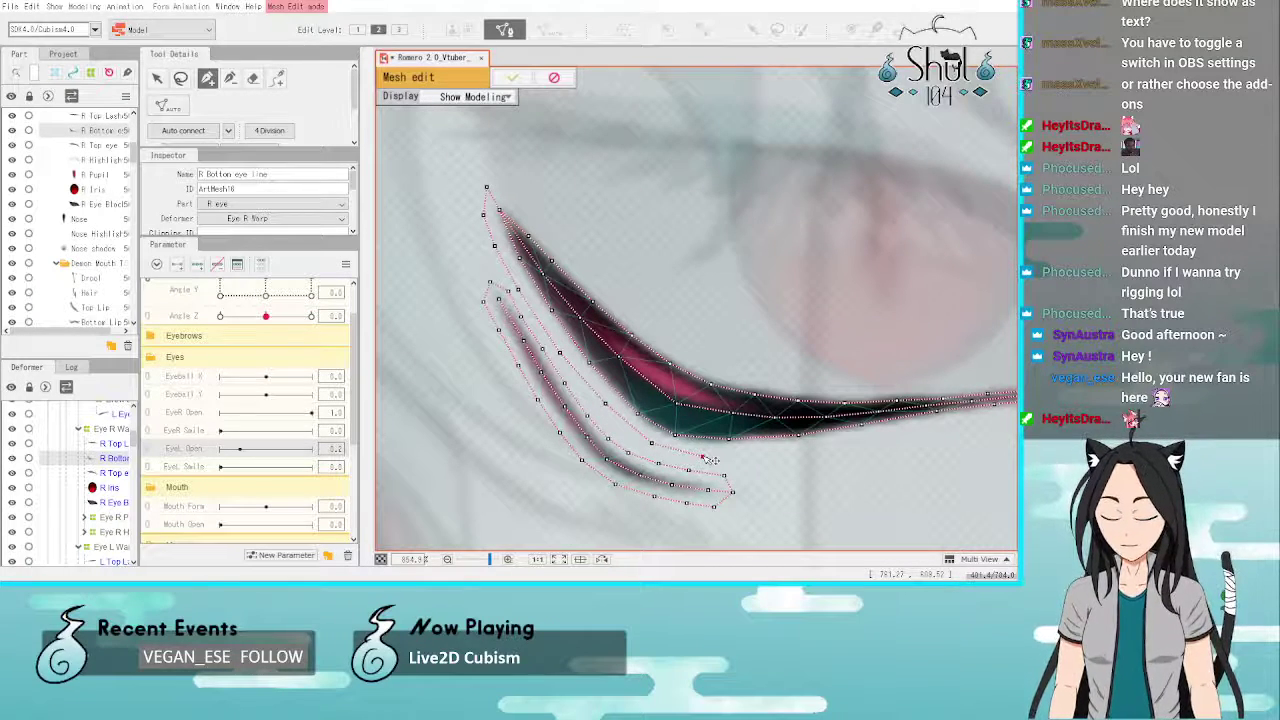
pyautogui.click(702, 456)
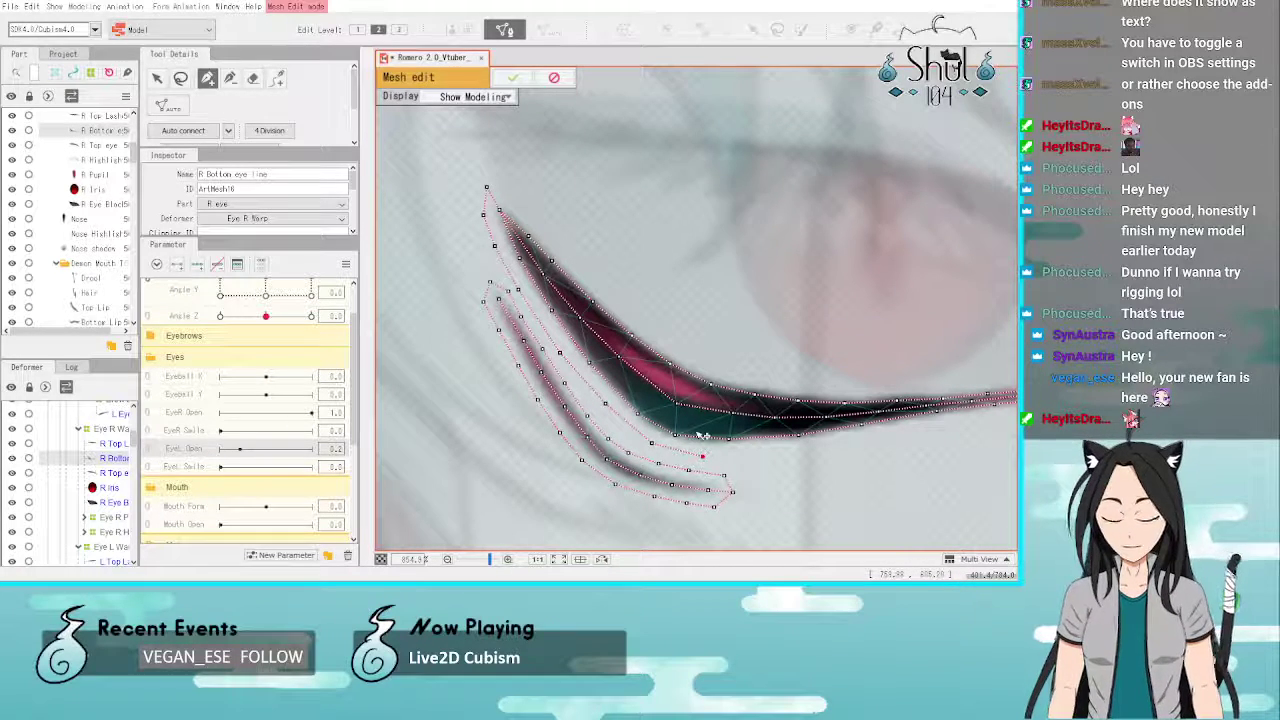
pyautogui.click(836, 449)
pyautogui.scroll(-3, 916, 441)
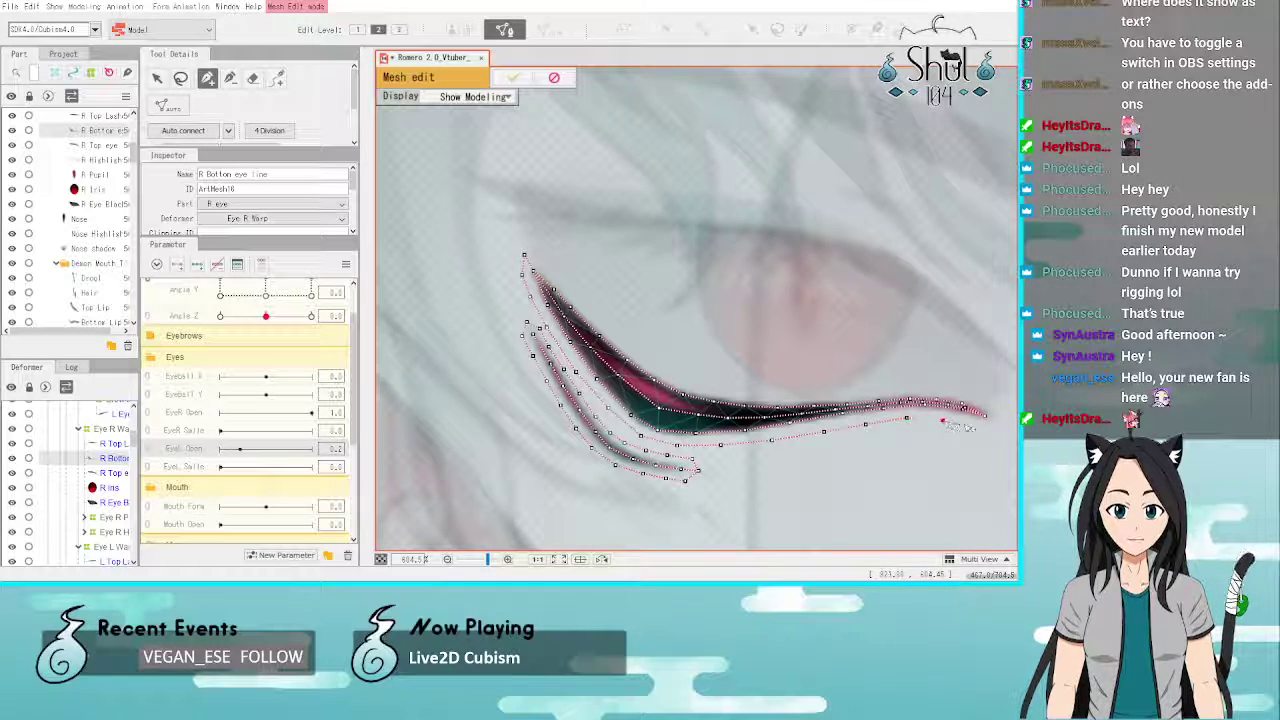
pyautogui.click(972, 428)
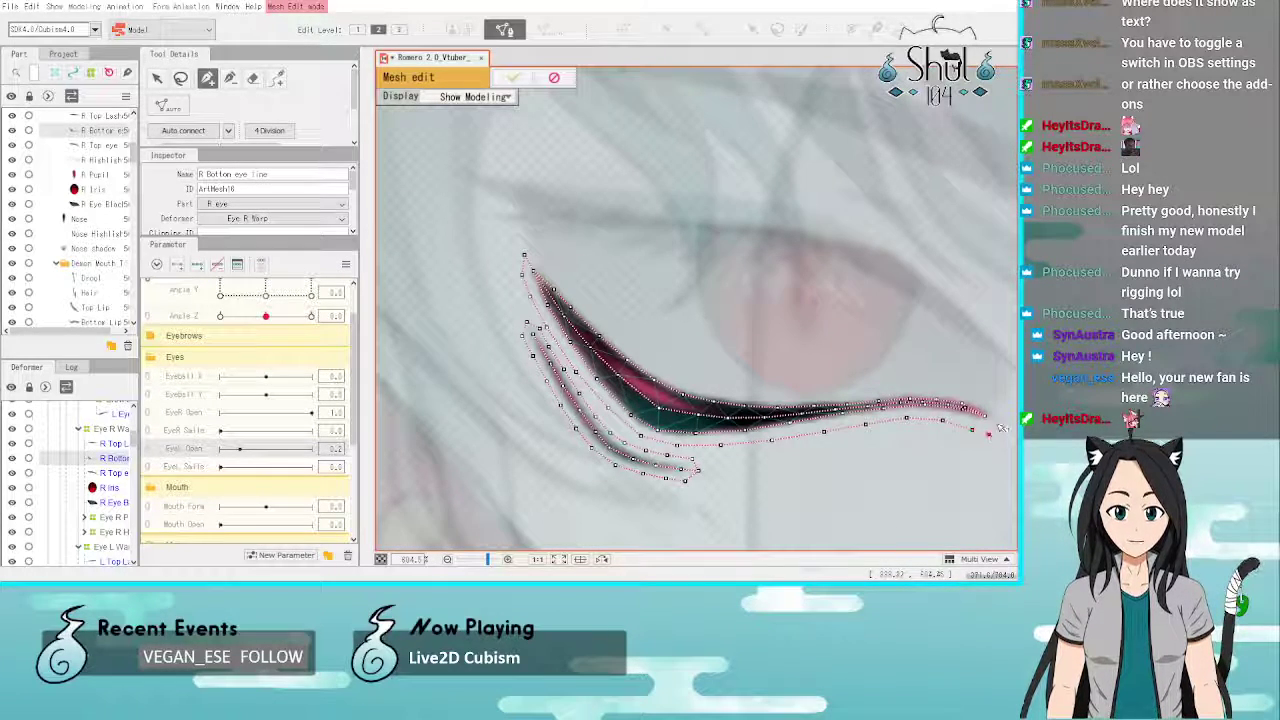
pyautogui.click(1003, 420)
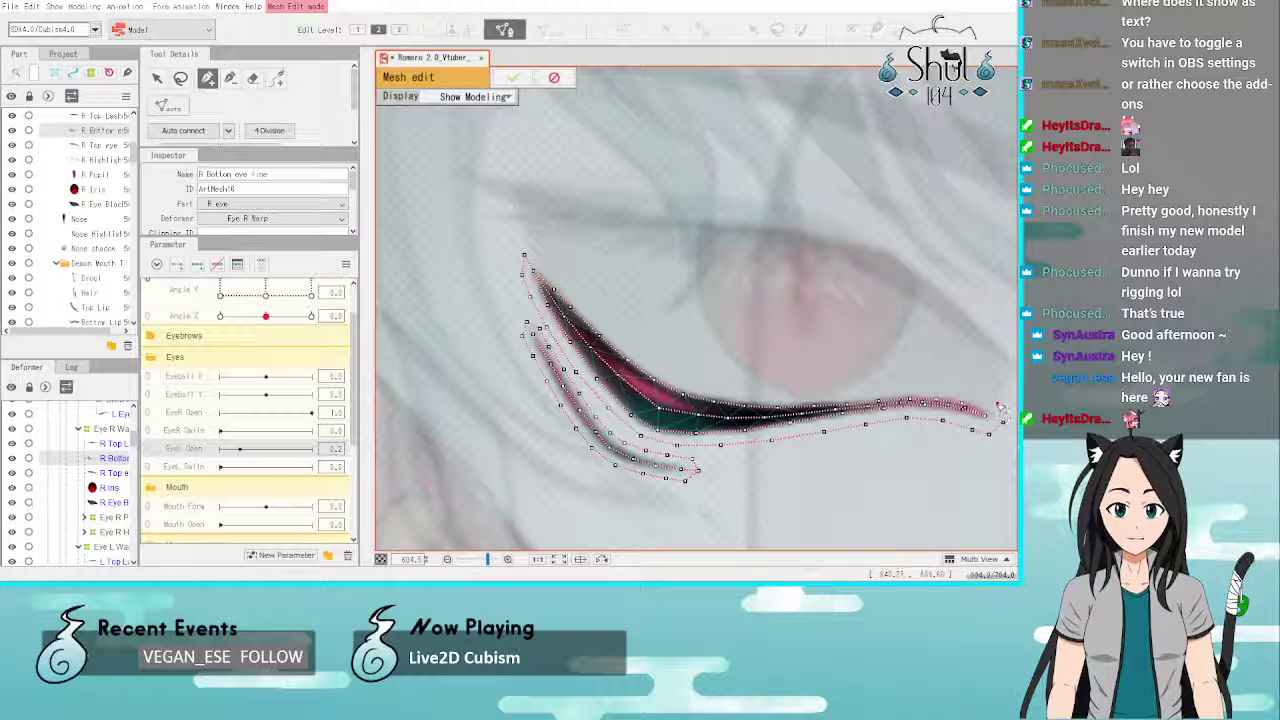
# Step: Wrap the outer outline around the main stroke's inner tip and run it back above the stroke to below the iris
pyautogui.click(997, 404)
pyautogui.click(980, 396)
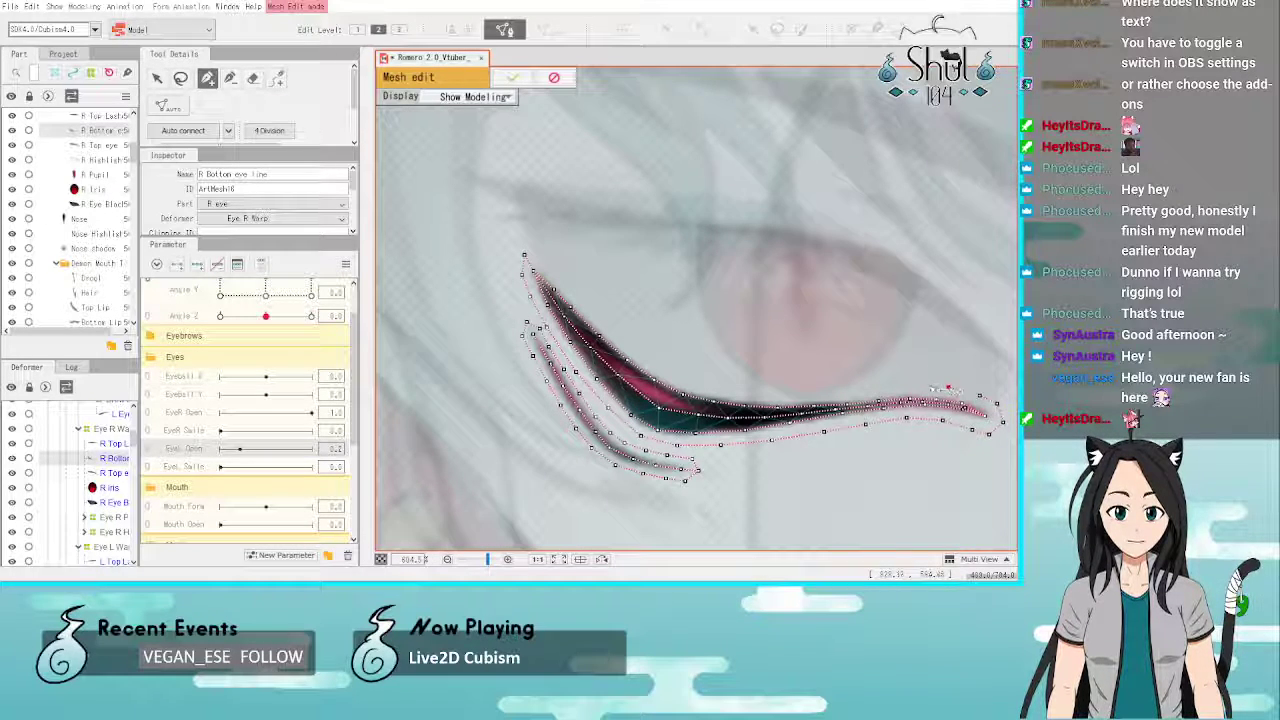
pyautogui.click(923, 386)
pyautogui.click(896, 385)
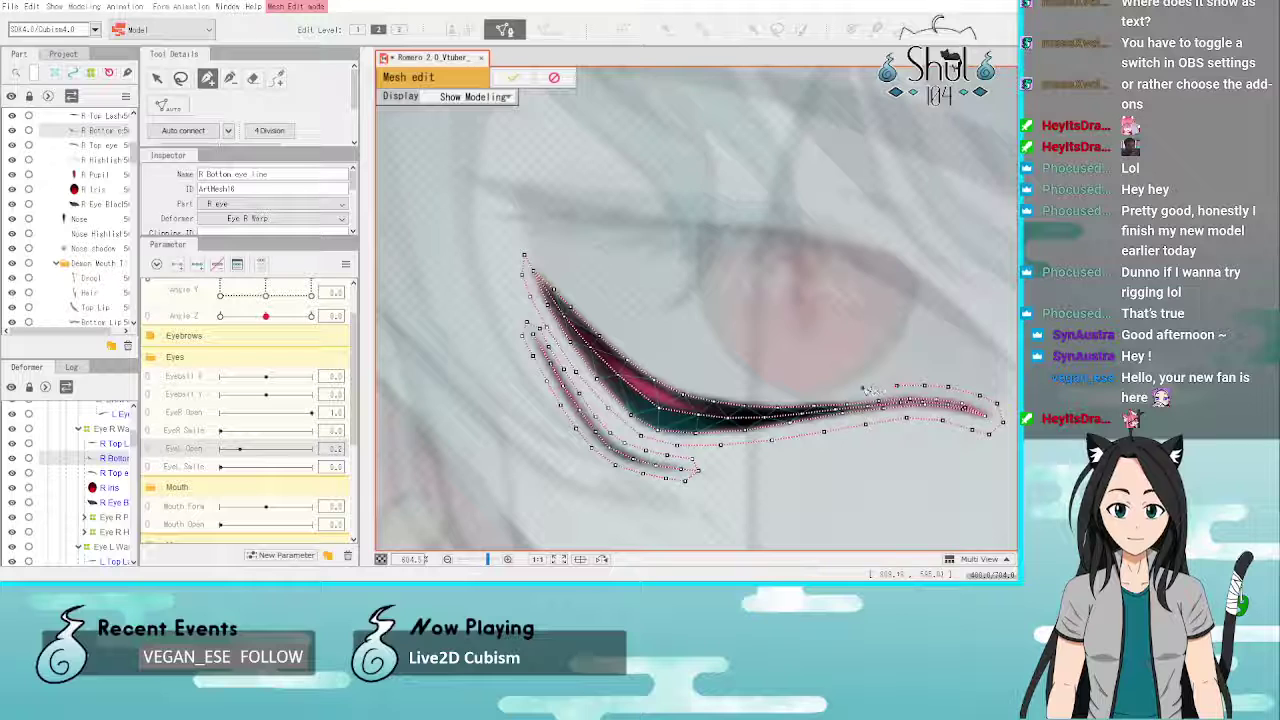
pyautogui.click(863, 387)
pyautogui.click(825, 390)
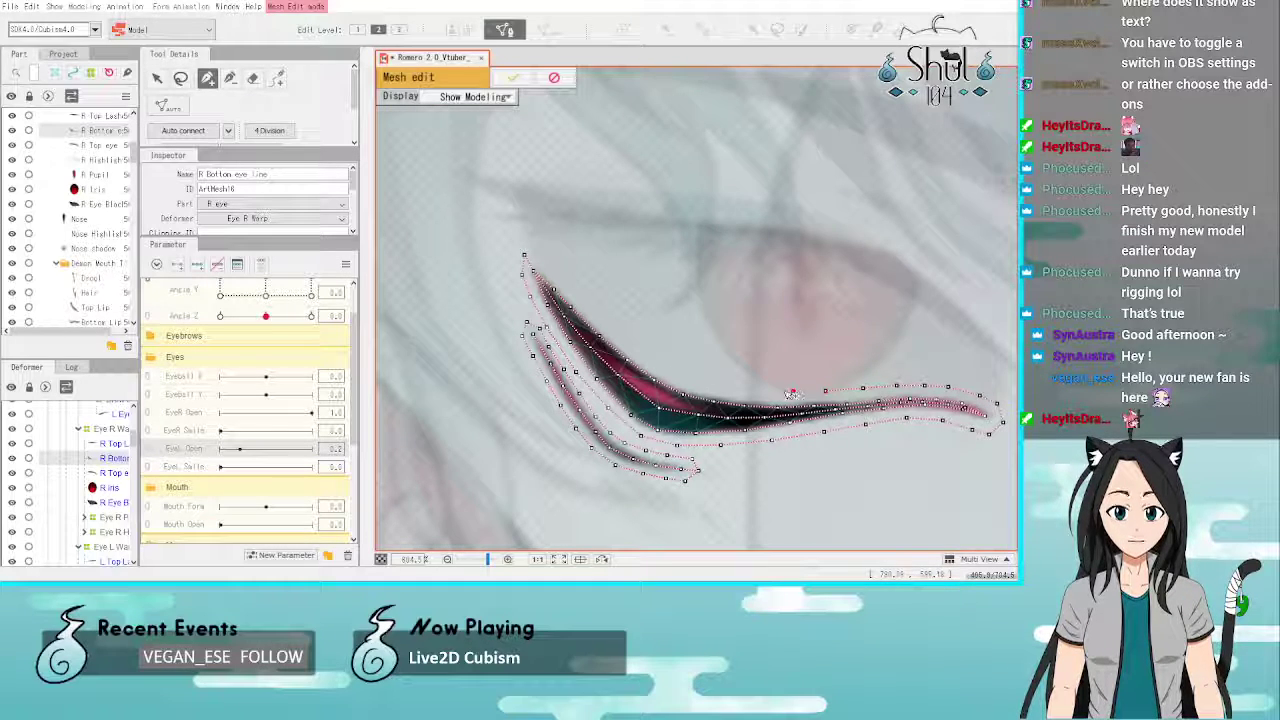
pyautogui.click(762, 390)
pyautogui.click(733, 389)
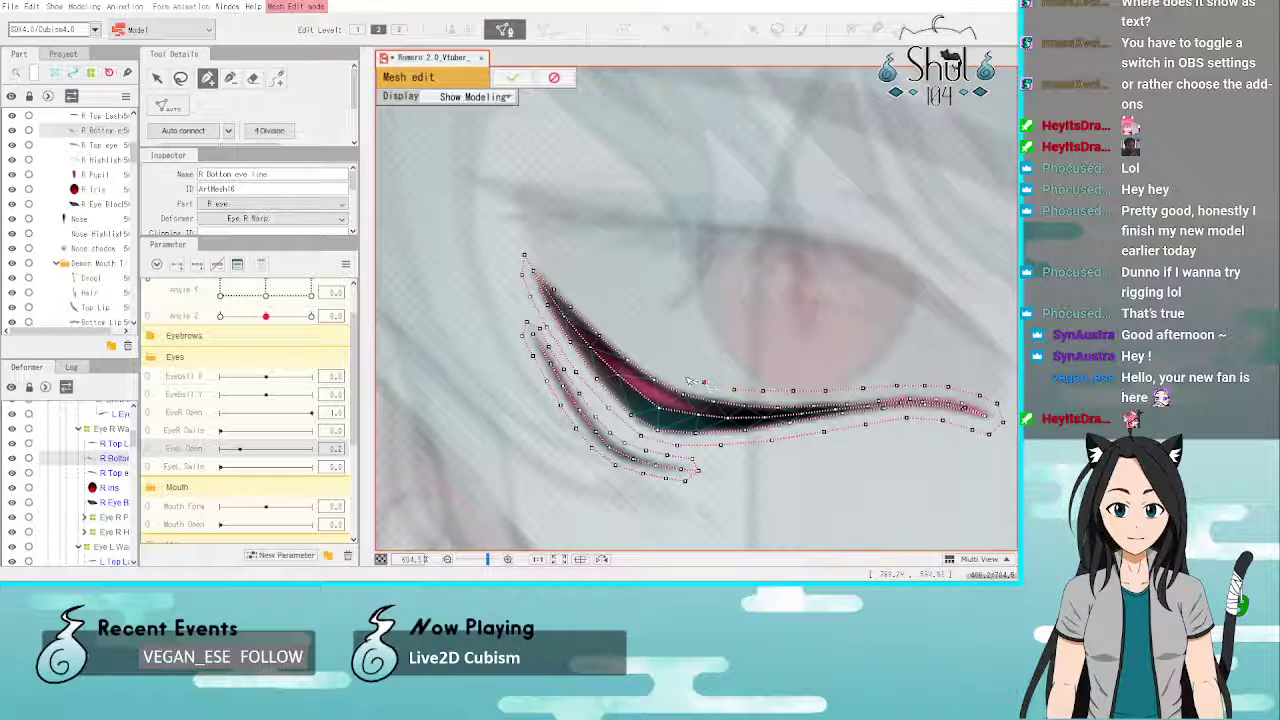
# Step: Continue the outer outline up the main stroke's curved upper side and close it at the vertex beyond the outer tip
pyautogui.click(673, 373)
pyautogui.click(654, 361)
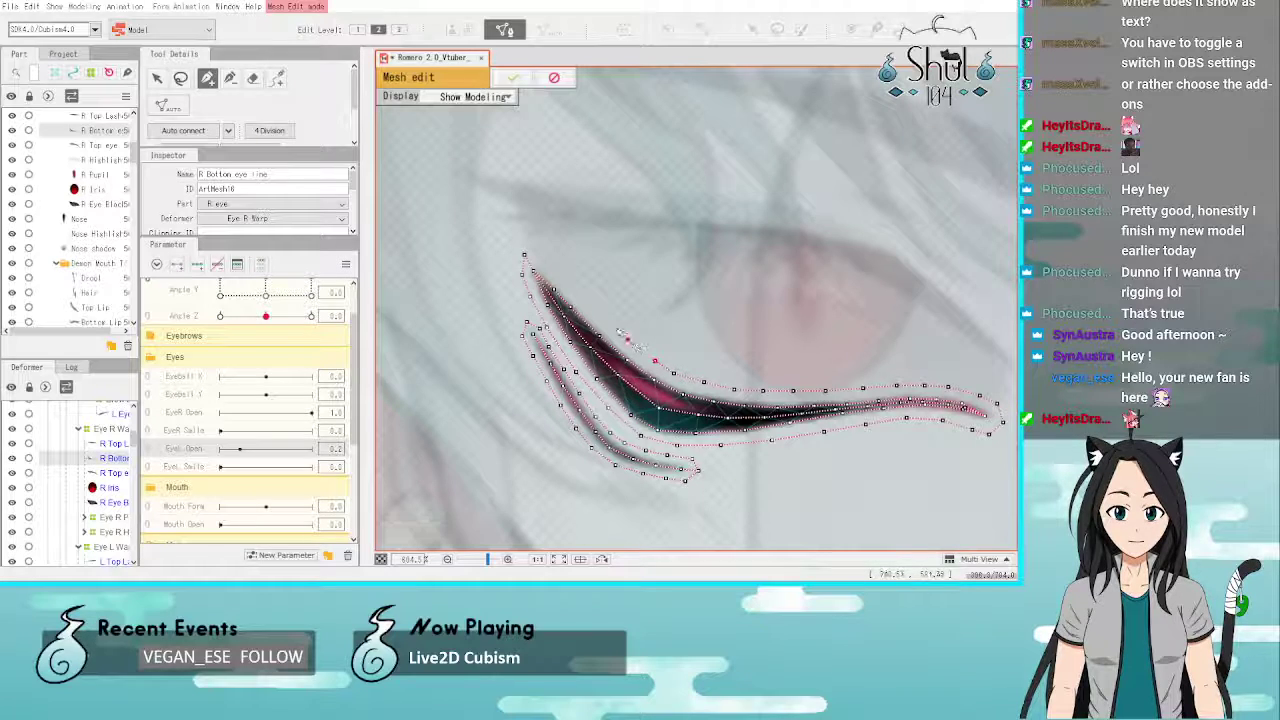
pyautogui.click(627, 338)
pyautogui.click(600, 311)
pyautogui.click(573, 287)
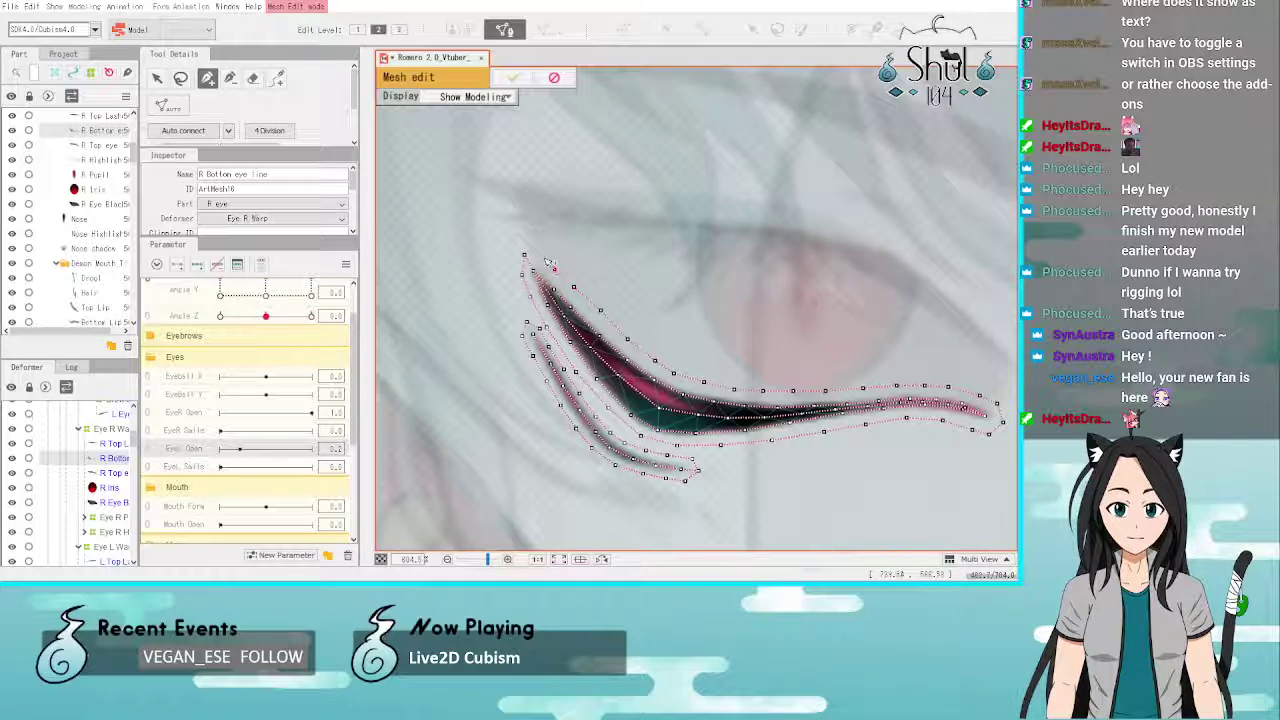
pyautogui.click(545, 256)
pyautogui.click(524, 256)
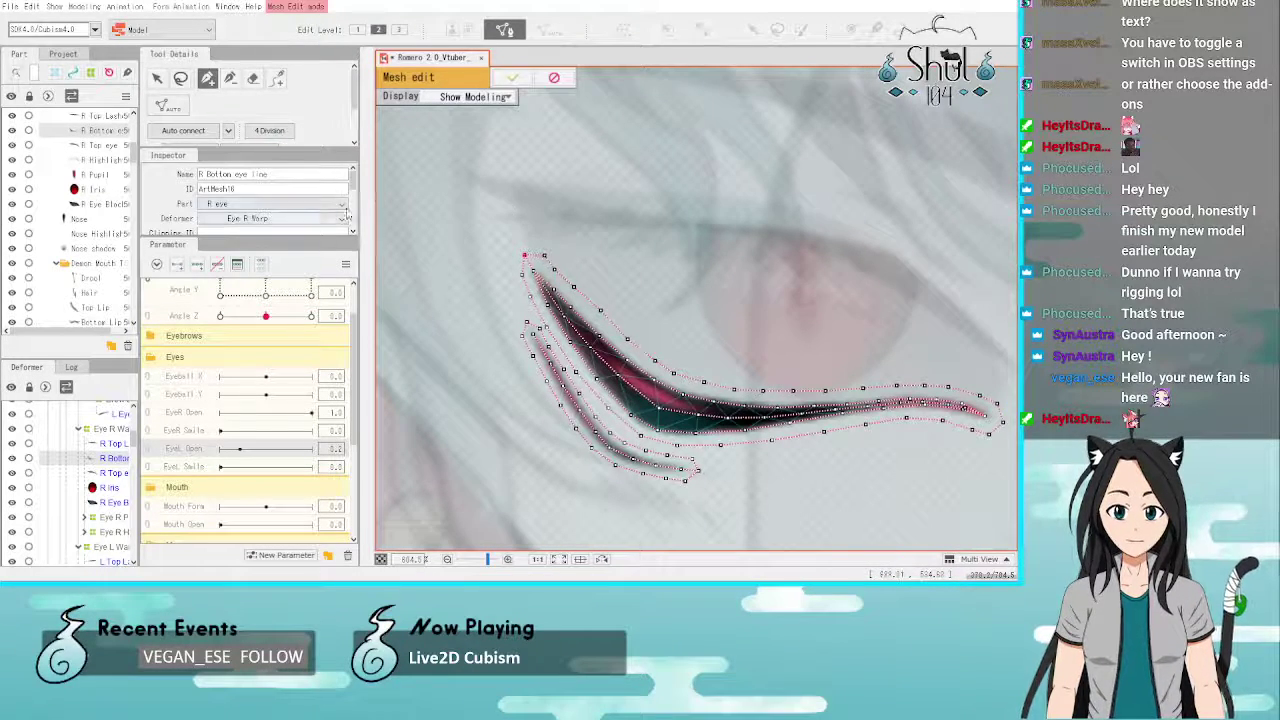
# Step: Auto connect the vertices of the R Bottom eye line mesh and apply the mesh edit
pyautogui.click(205, 131)
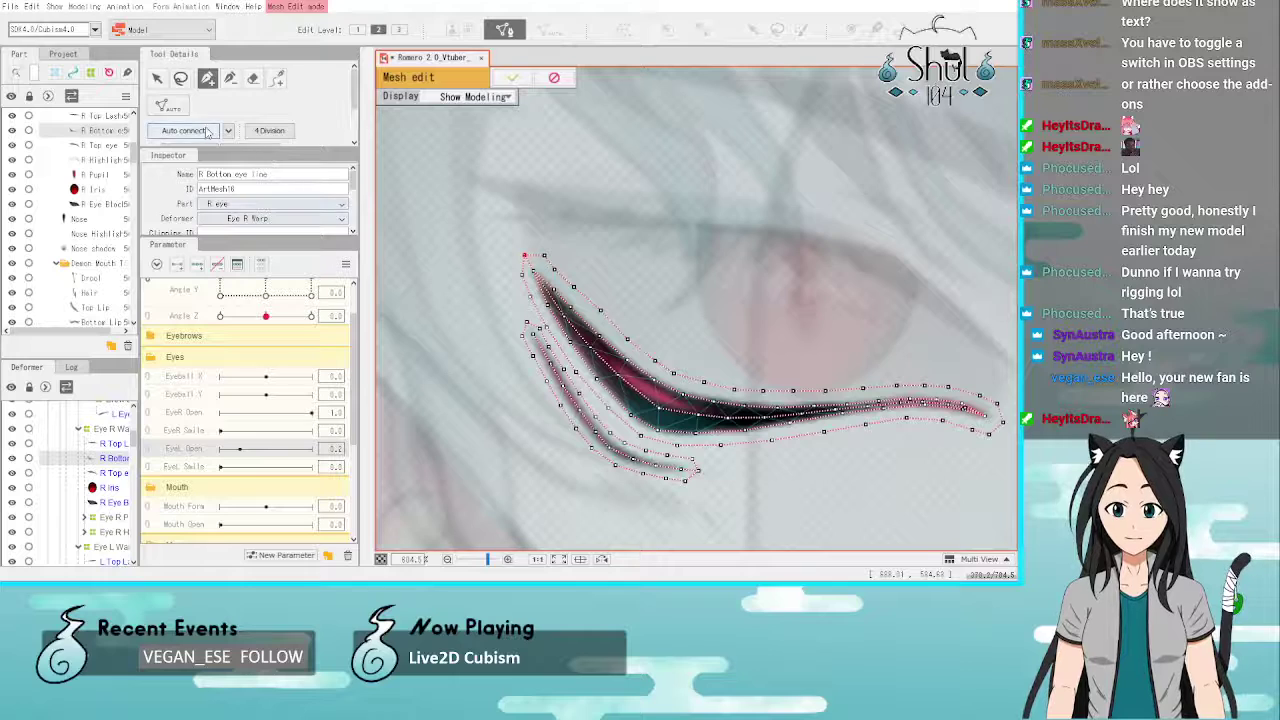
pyautogui.click(512, 79)
pyautogui.scroll(-3, 470, 210)
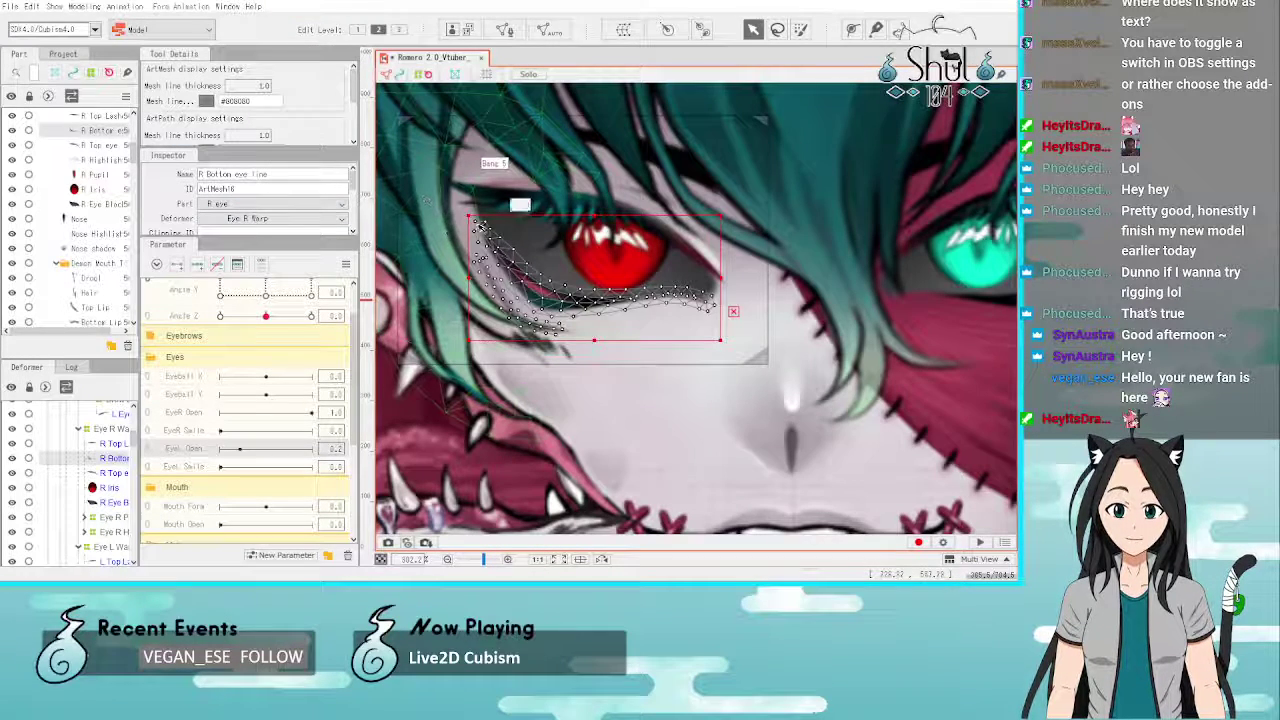
pyautogui.scroll(-3, 479, 226)
pyautogui.scroll(3, 479, 226)
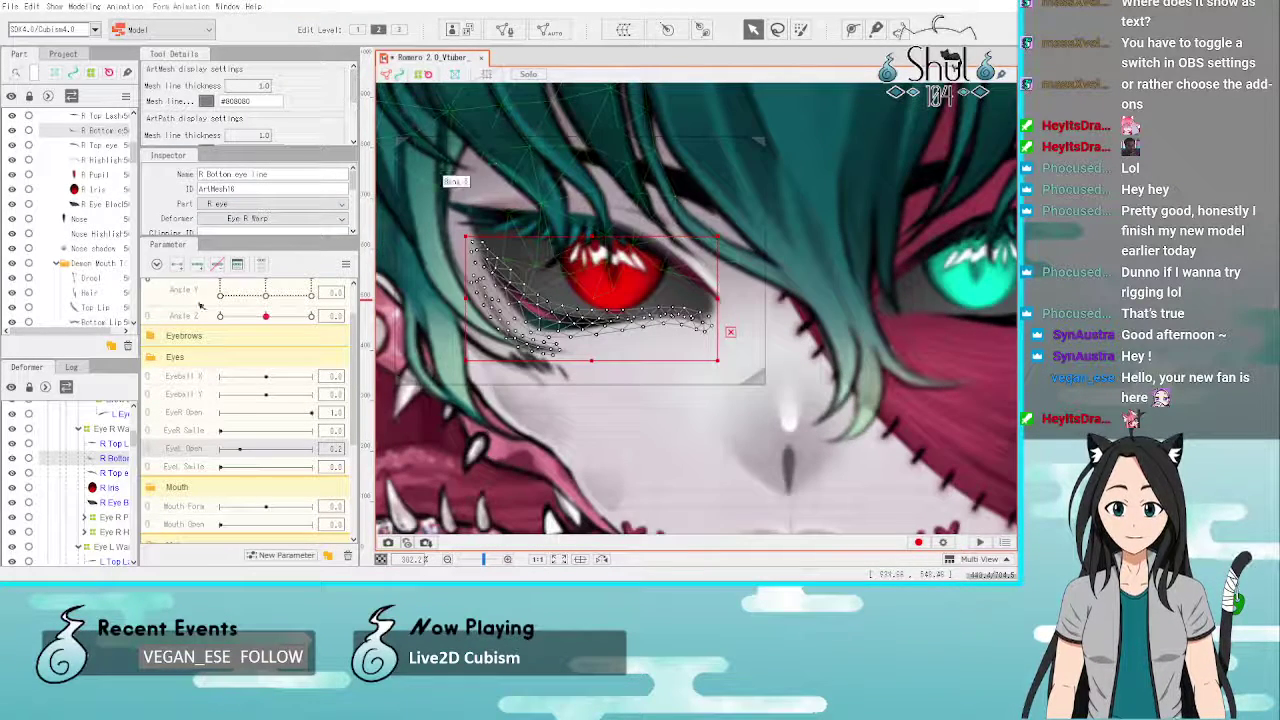
# Step: Open the R Top eye line mesh for manual editing and erase all of its existing vertices
pyautogui.click(113, 473)
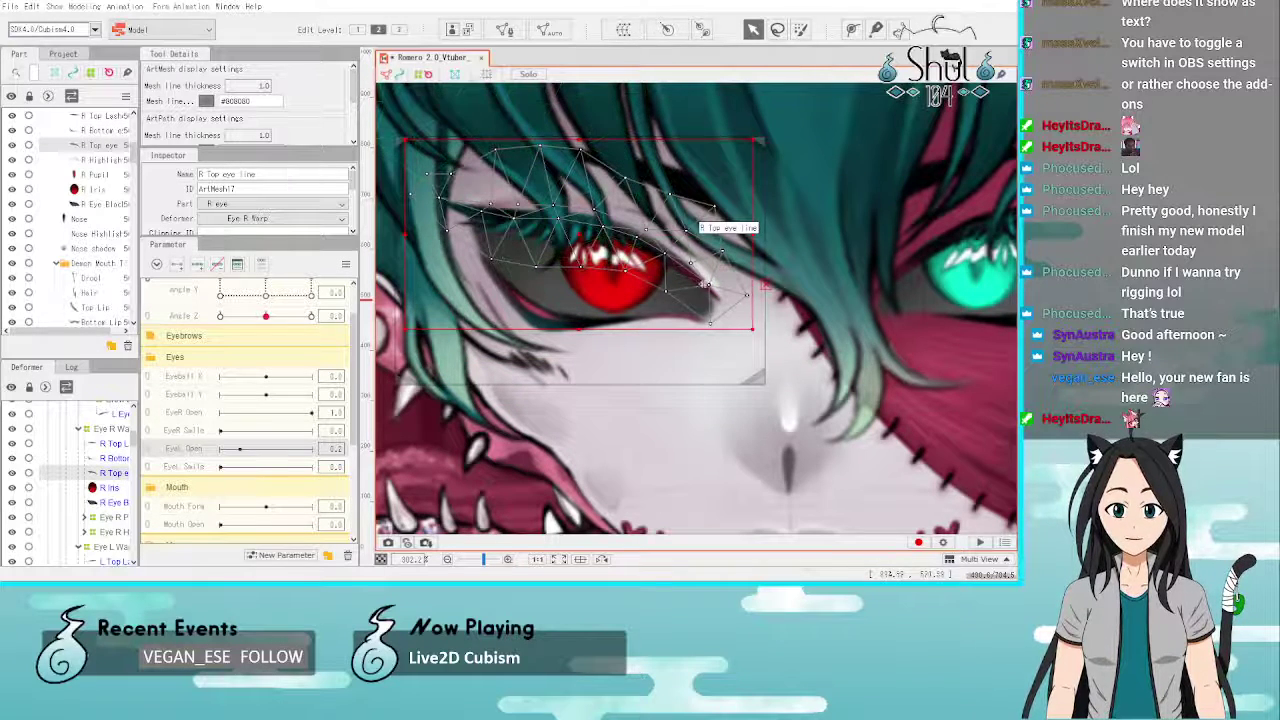
pyautogui.click(505, 30)
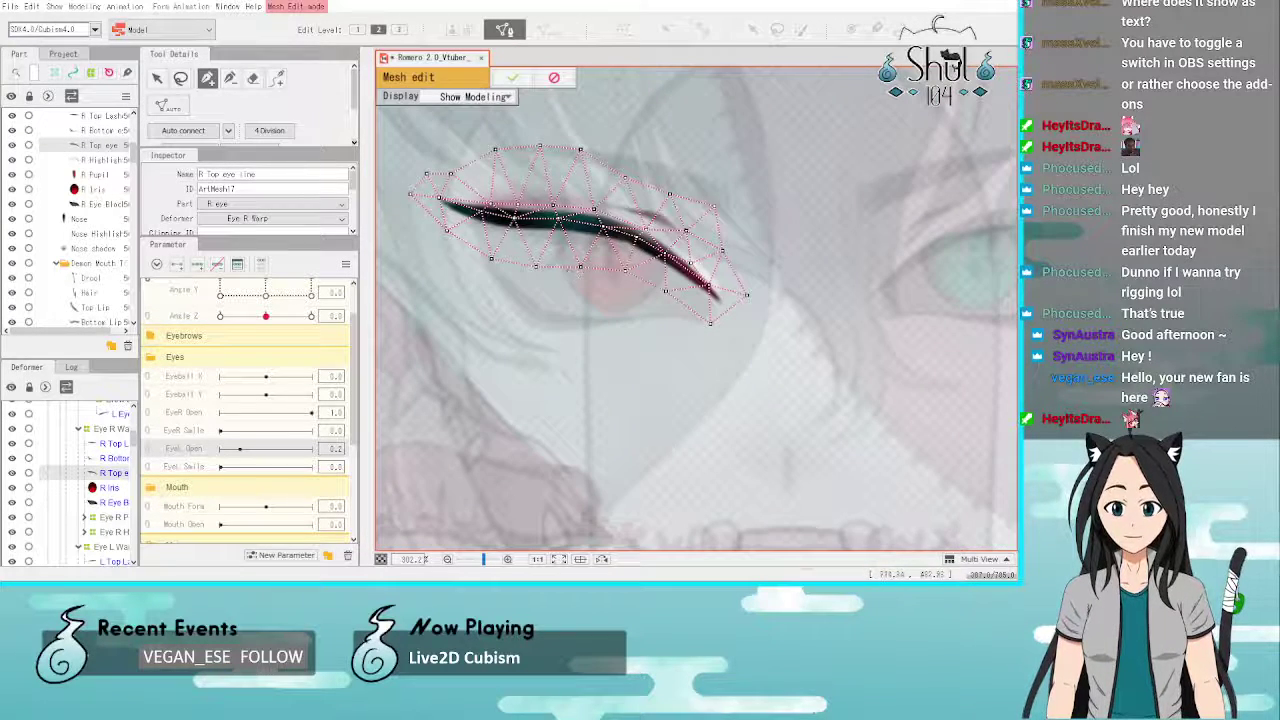
pyautogui.click(253, 78)
pyautogui.moveTo(410, 173)
pyautogui.mouseDown()
pyautogui.moveTo(693, 262)
pyautogui.moveTo(800, 331)
pyautogui.mouseUp()
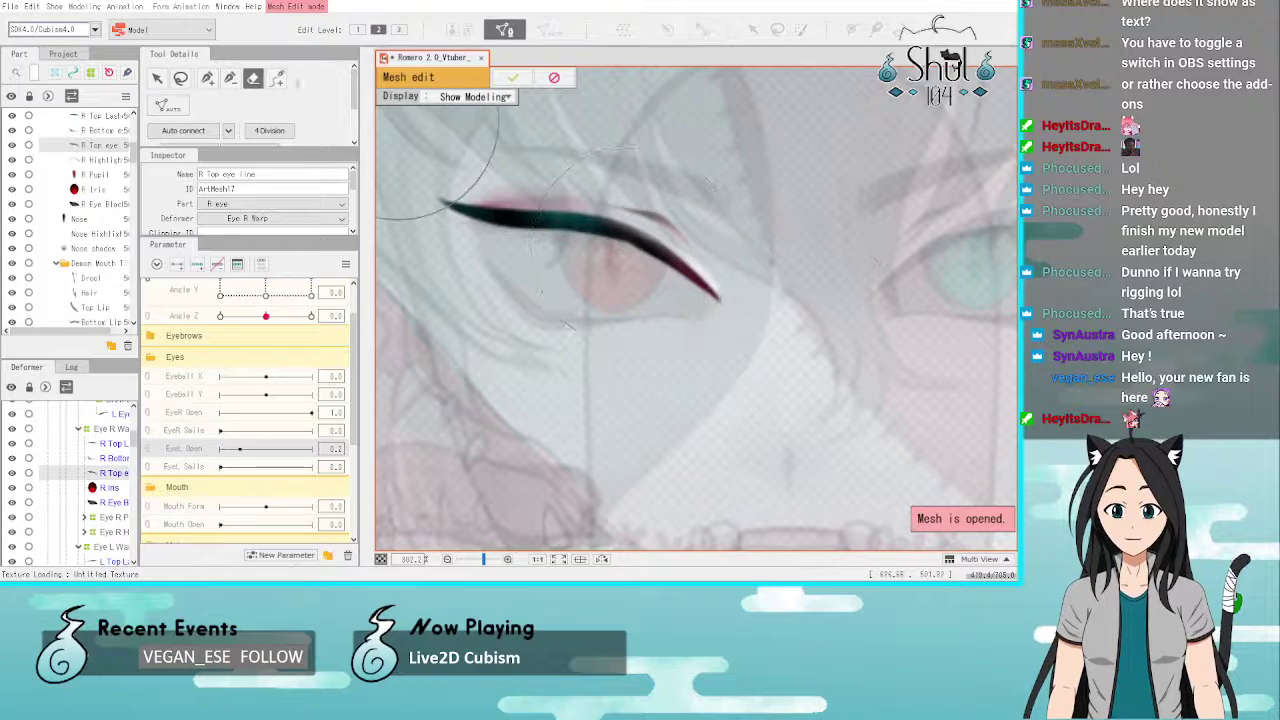
# Step: Trace the top eye line's edges with a connected row of vertices, from the outer tip to the inner tip
pyautogui.click(207, 78)
pyautogui.scroll(2, 485, 210)
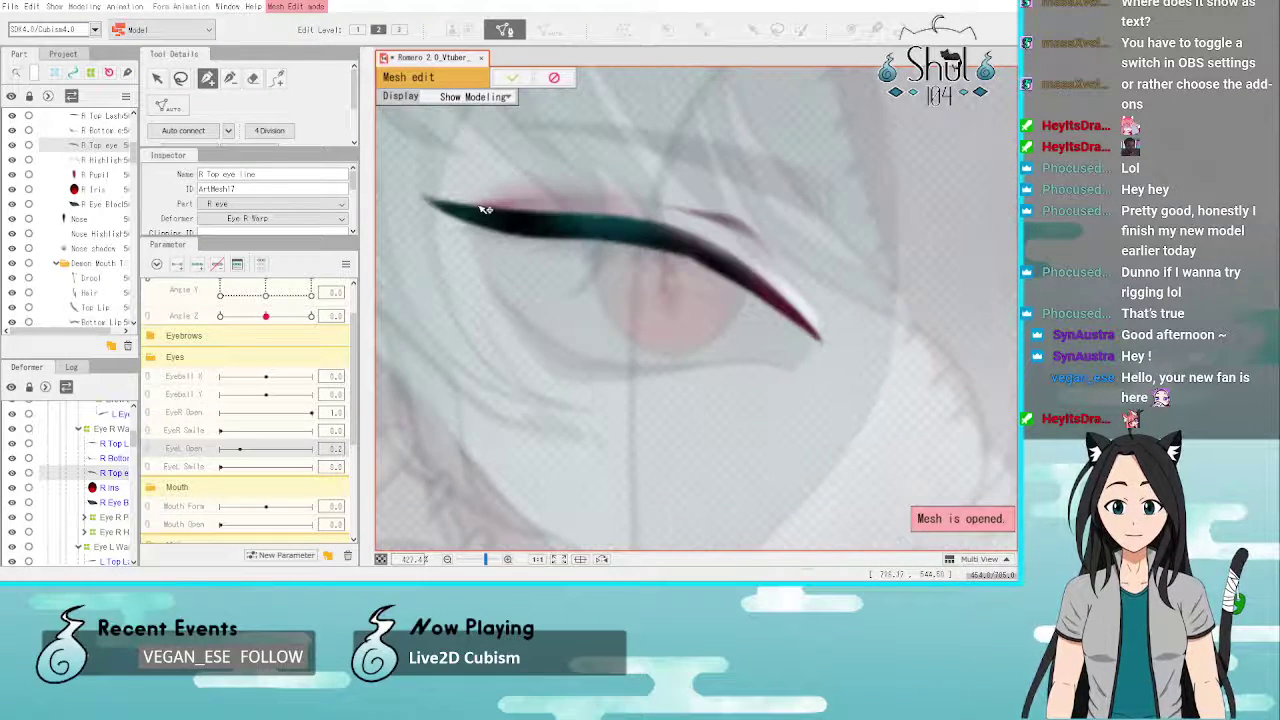
pyautogui.click(421, 194)
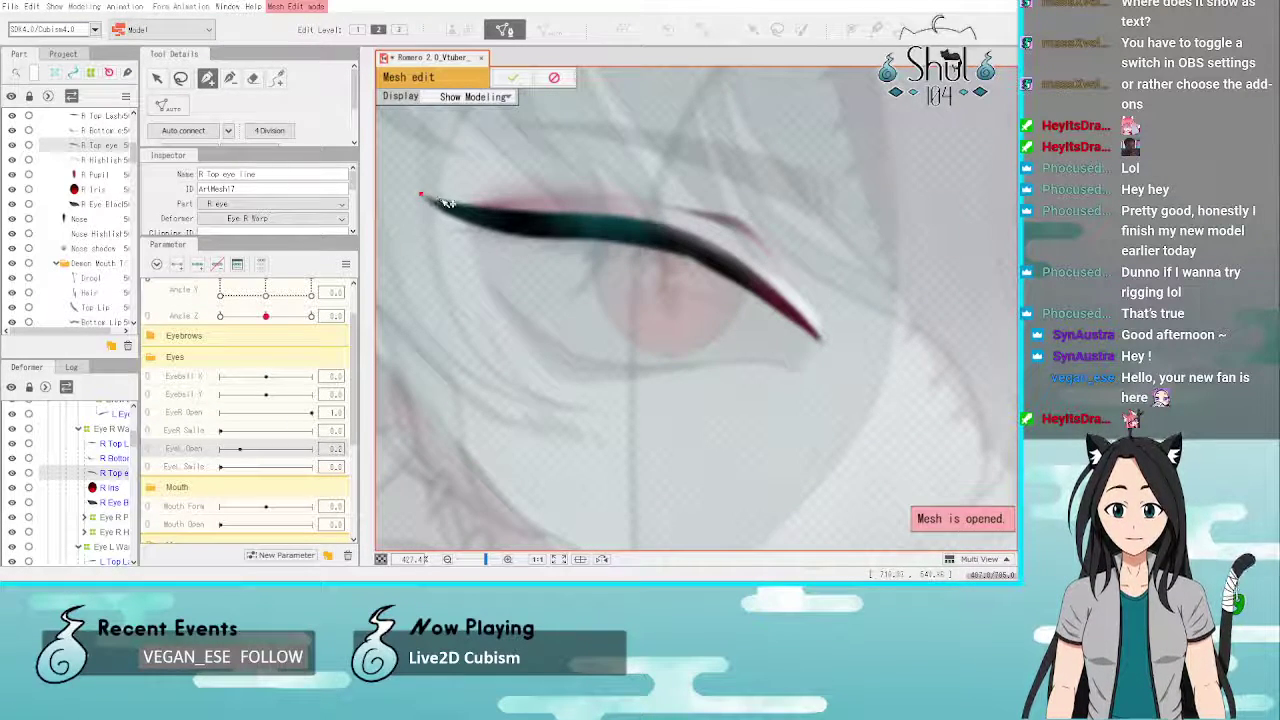
pyautogui.click(441, 198)
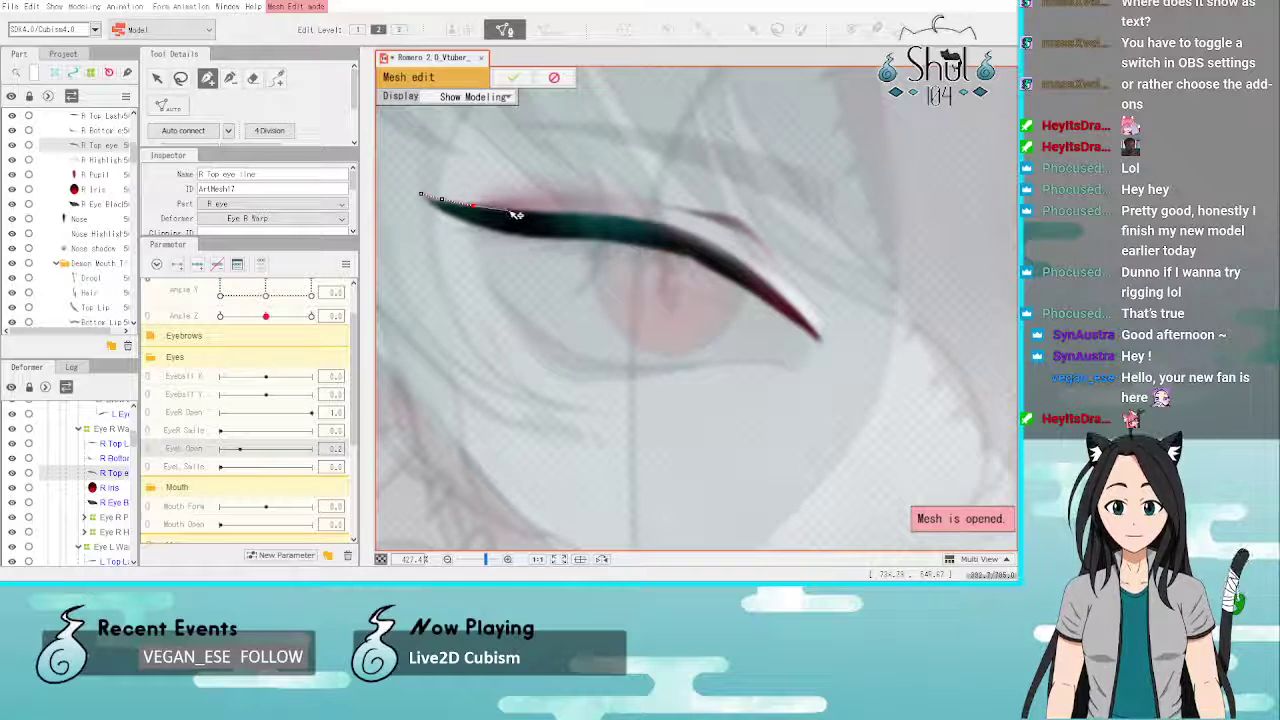
pyautogui.moveTo(516, 214)
pyautogui.mouseDown()
pyautogui.moveTo(620, 212)
pyautogui.moveTo(688, 233)
pyautogui.moveTo(800, 308)
pyautogui.moveTo(820, 334)
pyautogui.moveTo(806, 333)
pyautogui.mouseUp()
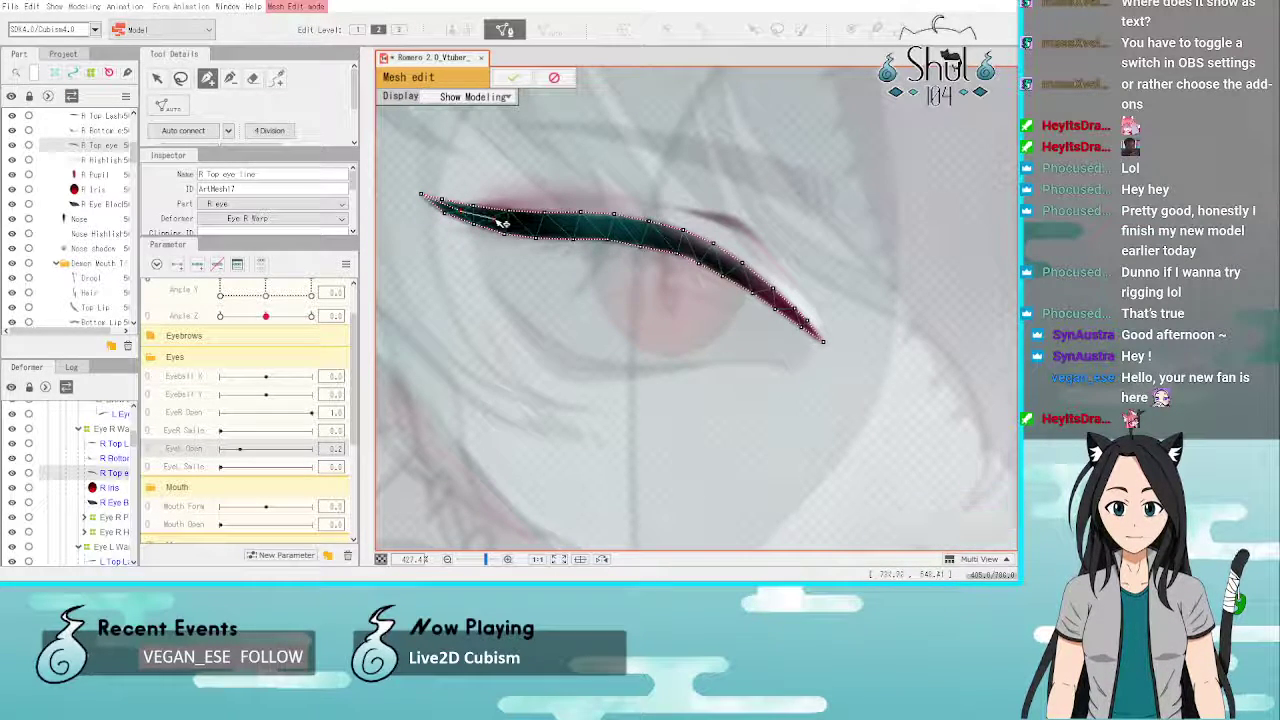
# Step: Finish the center row of vertices inside the top eye line and trace the lid crease above it from inner to outer tip
pyautogui.moveTo(505, 224)
pyautogui.mouseDown()
pyautogui.moveTo(681, 241)
pyautogui.moveTo(822, 343)
pyautogui.mouseUp()
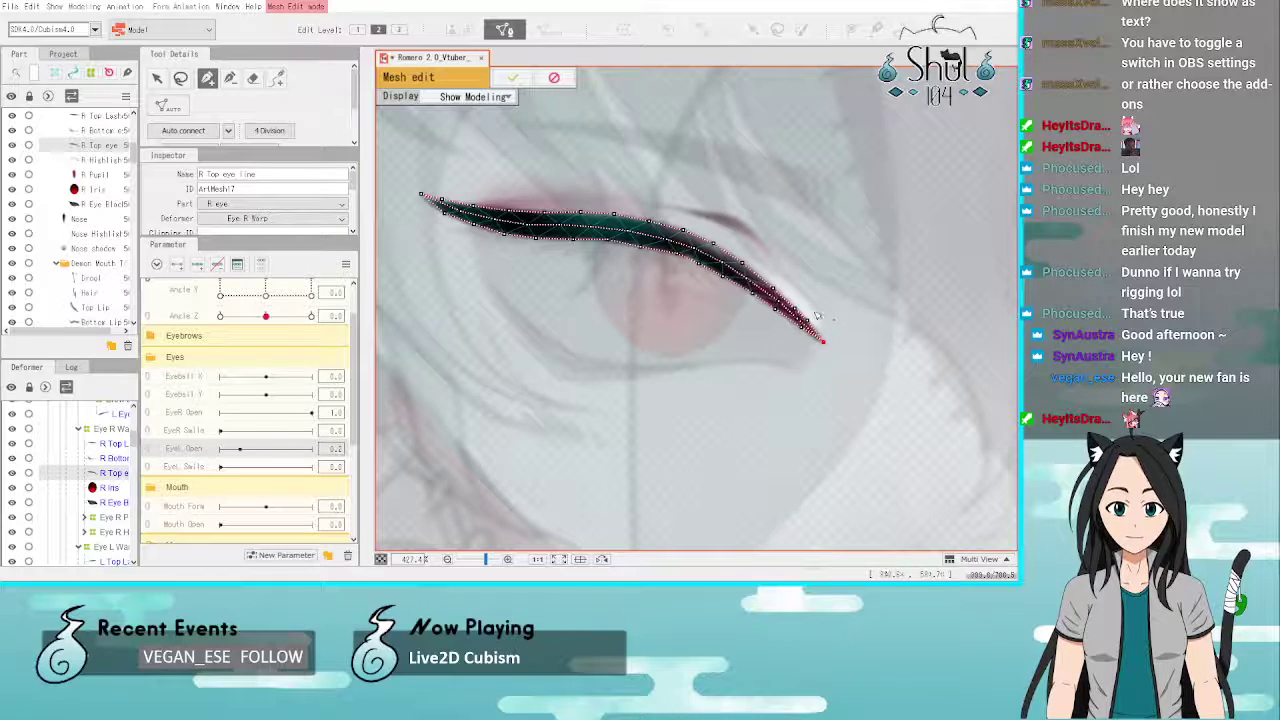
pyautogui.click(812, 312)
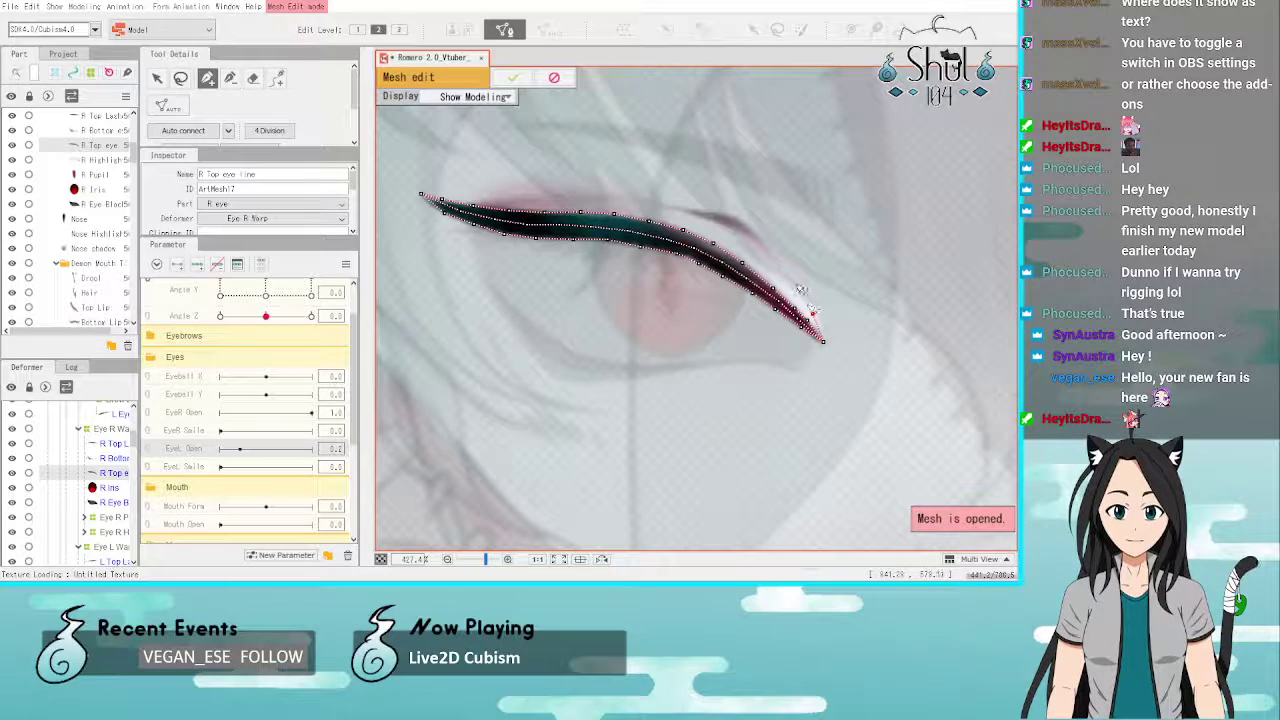
pyautogui.click(778, 260)
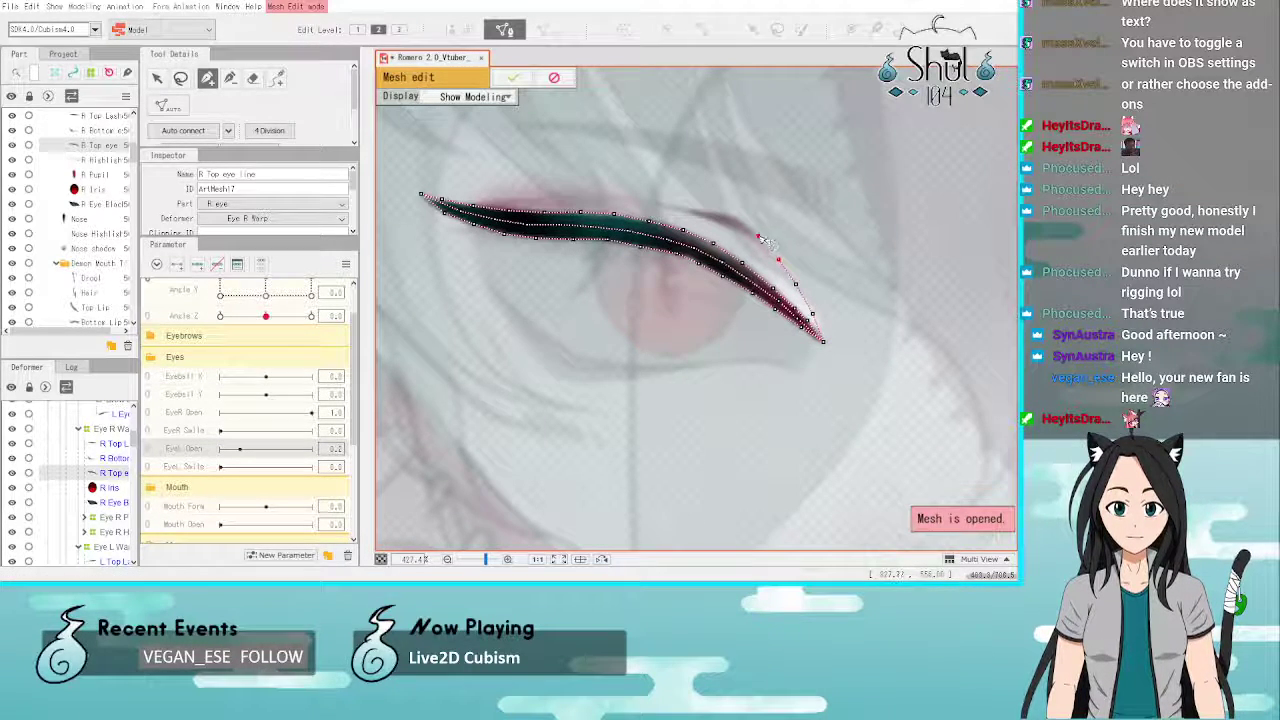
pyautogui.click(758, 236)
pyautogui.click(743, 223)
pyautogui.click(720, 213)
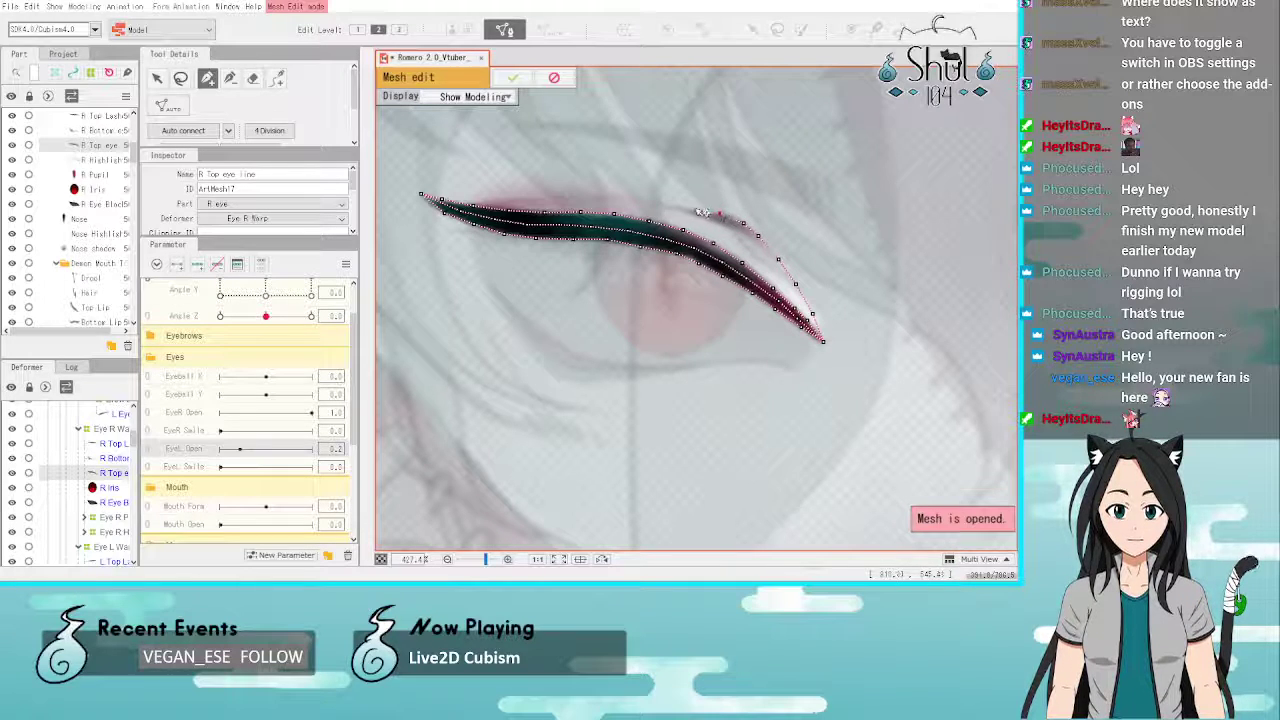
pyautogui.click(689, 207)
pyautogui.click(658, 202)
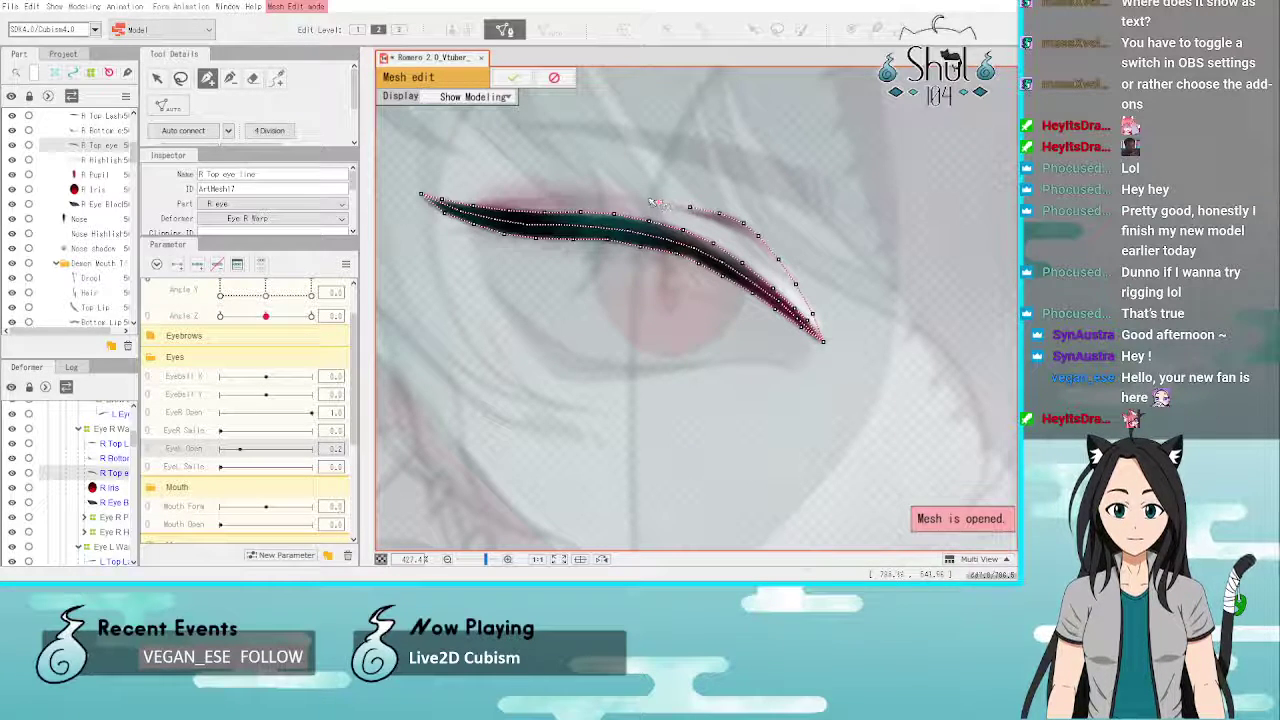
pyautogui.click(597, 192)
pyautogui.click(563, 190)
pyautogui.click(534, 190)
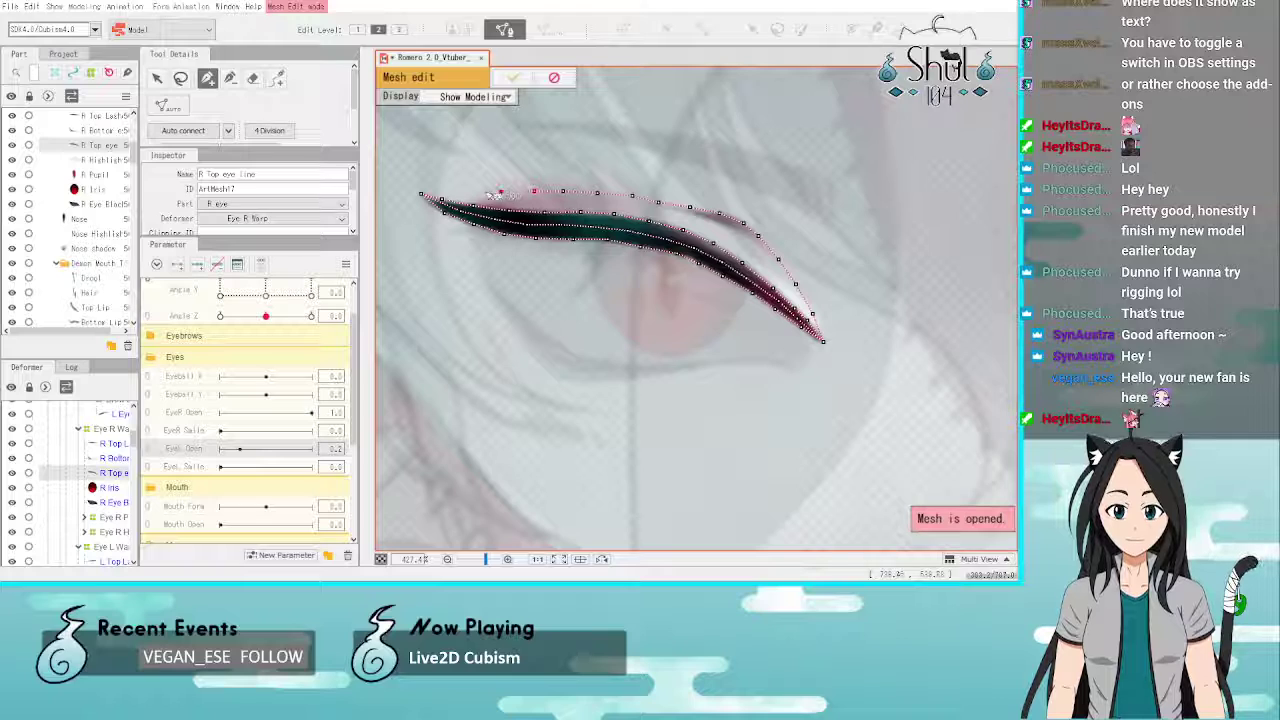
pyautogui.click(500, 190)
pyautogui.click(466, 191)
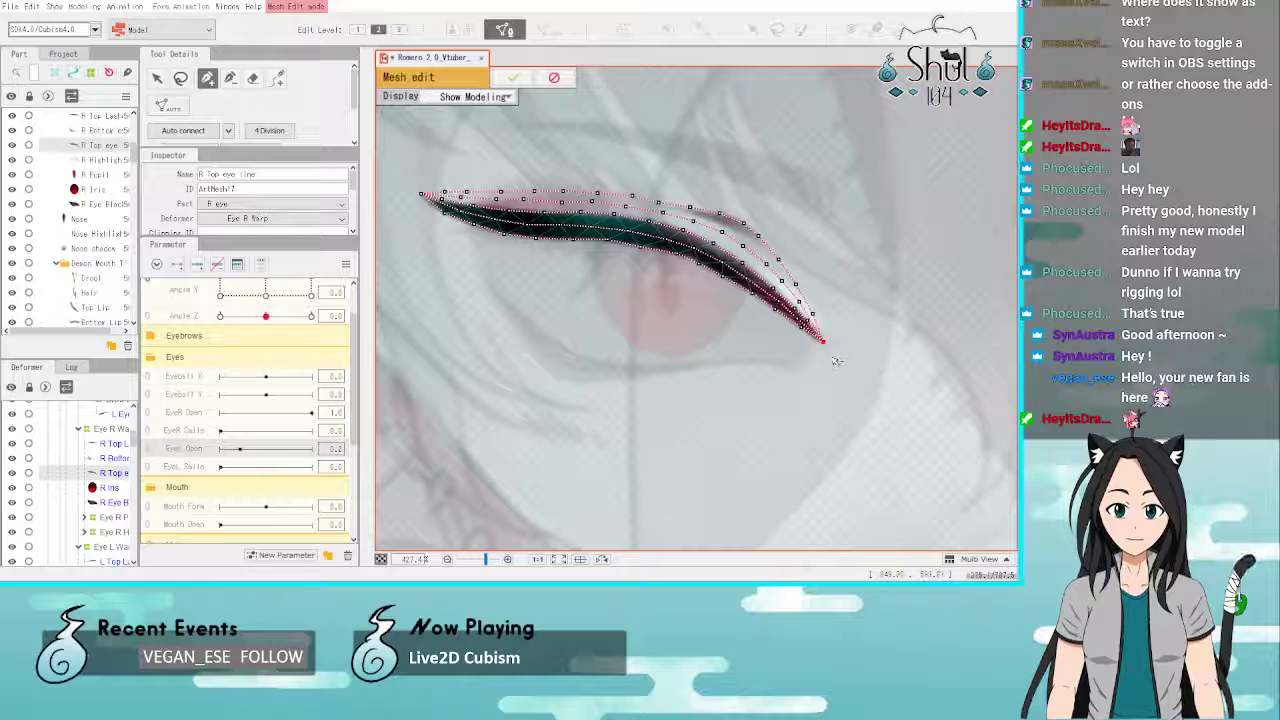
# Step: Surround the top eye line and its crease with an outer outline of vertices, starting and closing beyond the inner tip
pyautogui.click(831, 357)
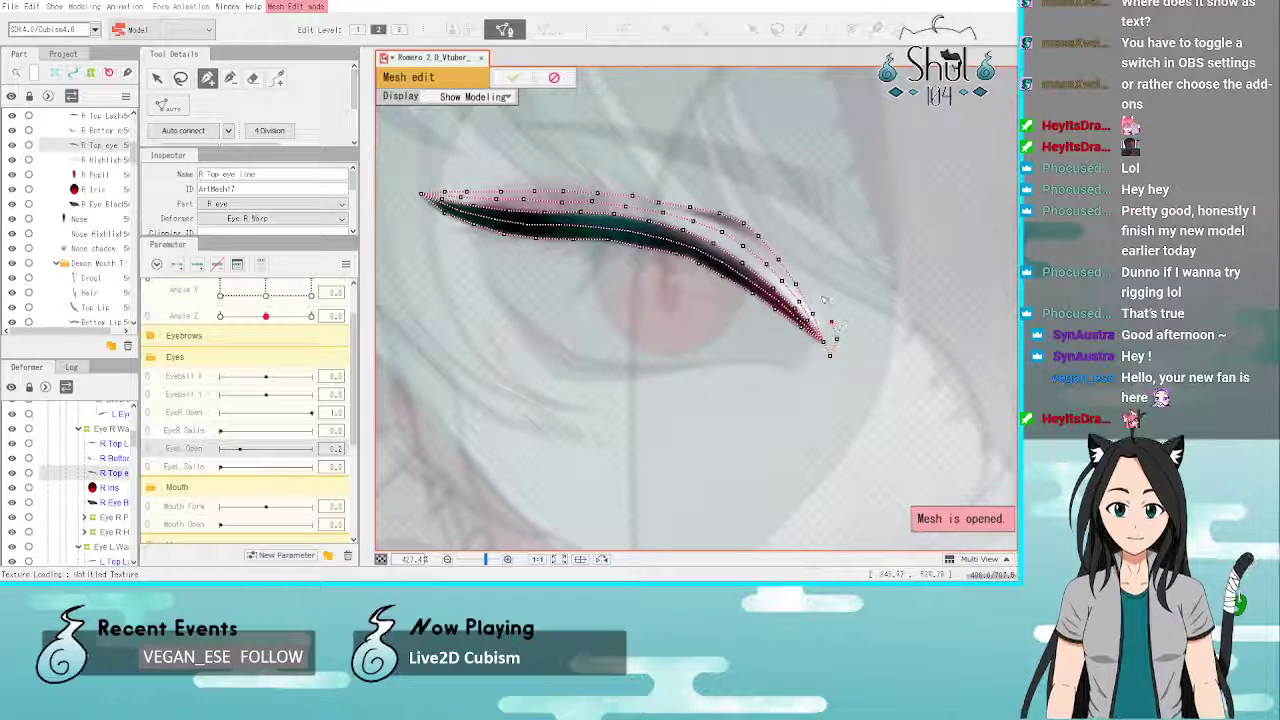
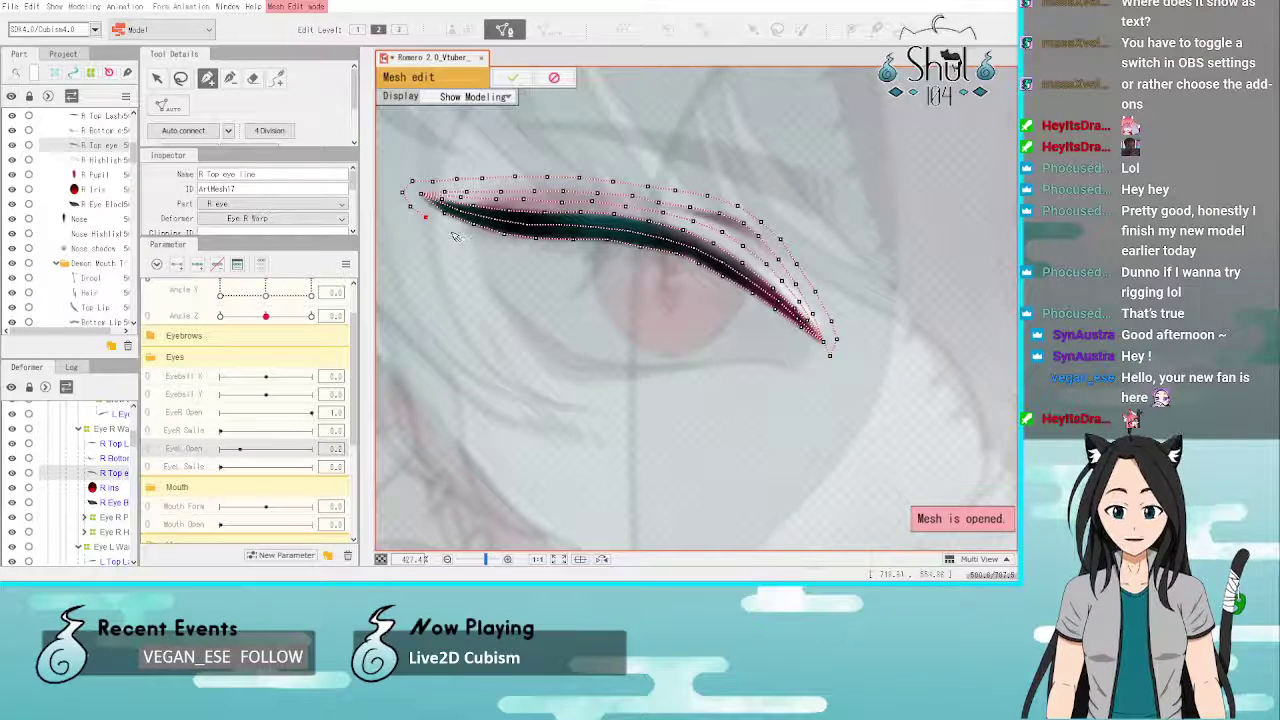
pyautogui.click(555, 253)
pyautogui.click(590, 252)
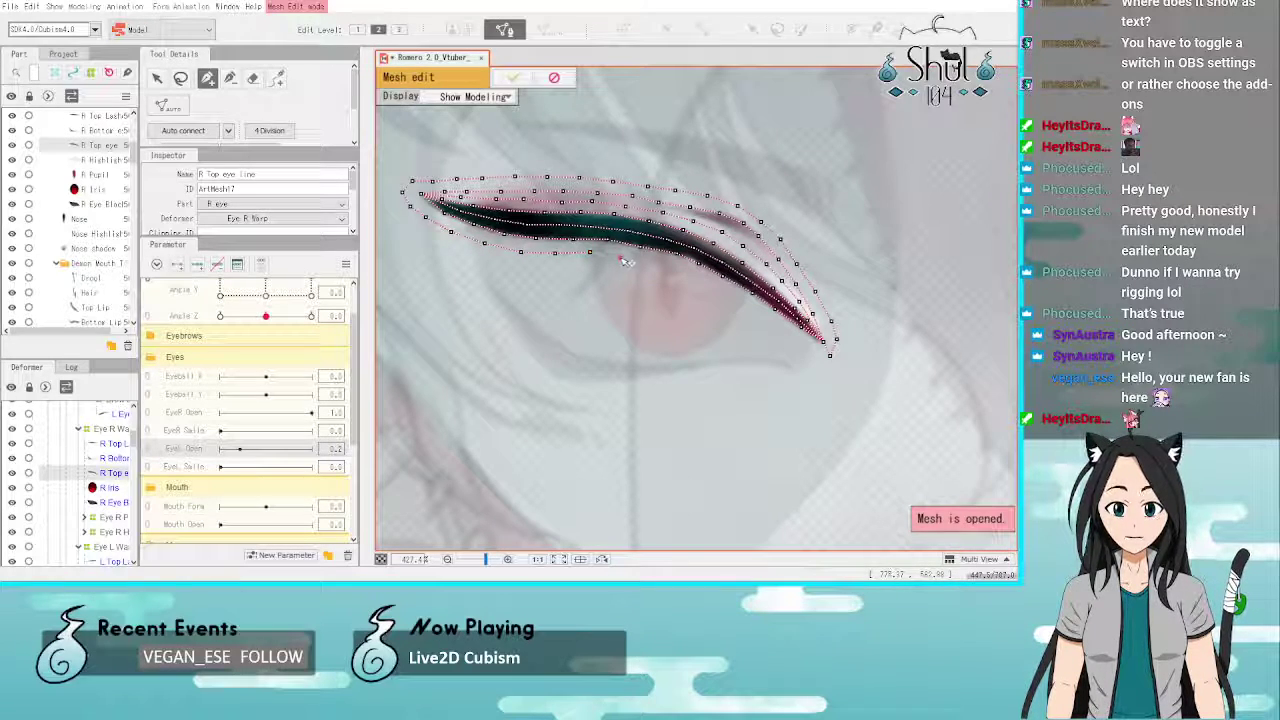
pyautogui.click(660, 265)
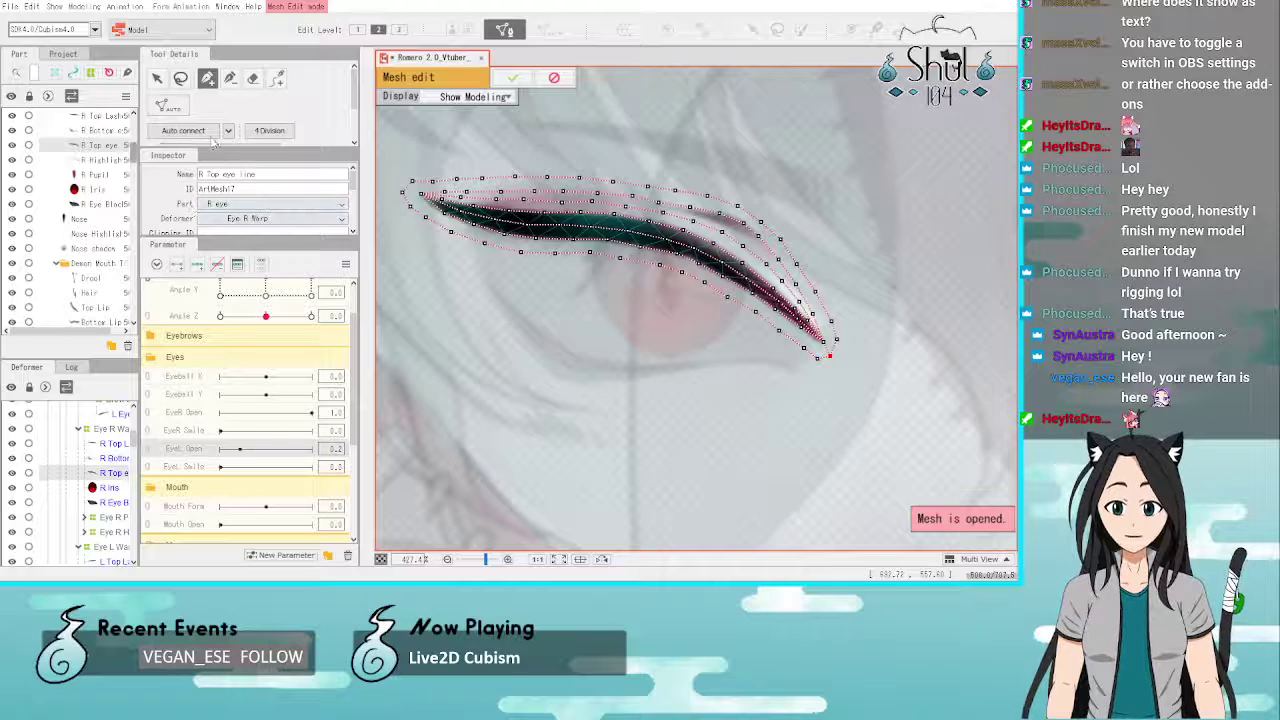
# Step: Auto connect the vertices of the R Top eye line mesh and apply the mesh edit
pyautogui.click(183, 130)
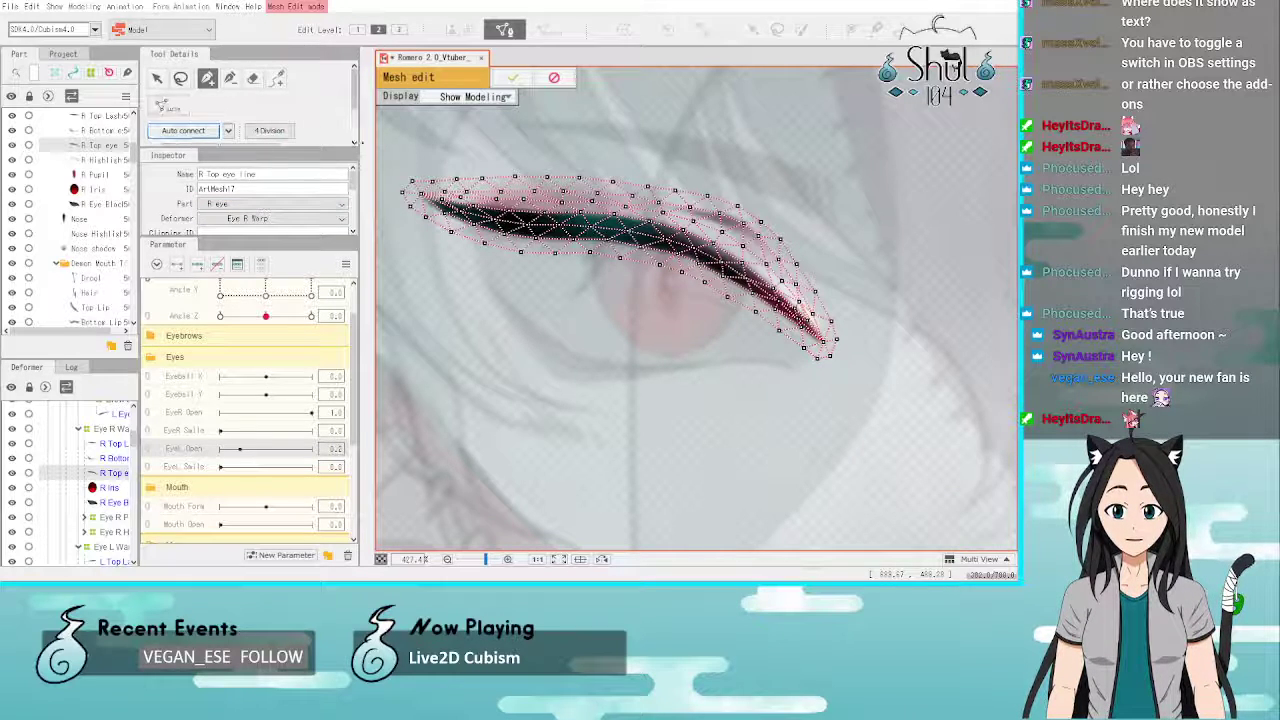
pyautogui.click(505, 79)
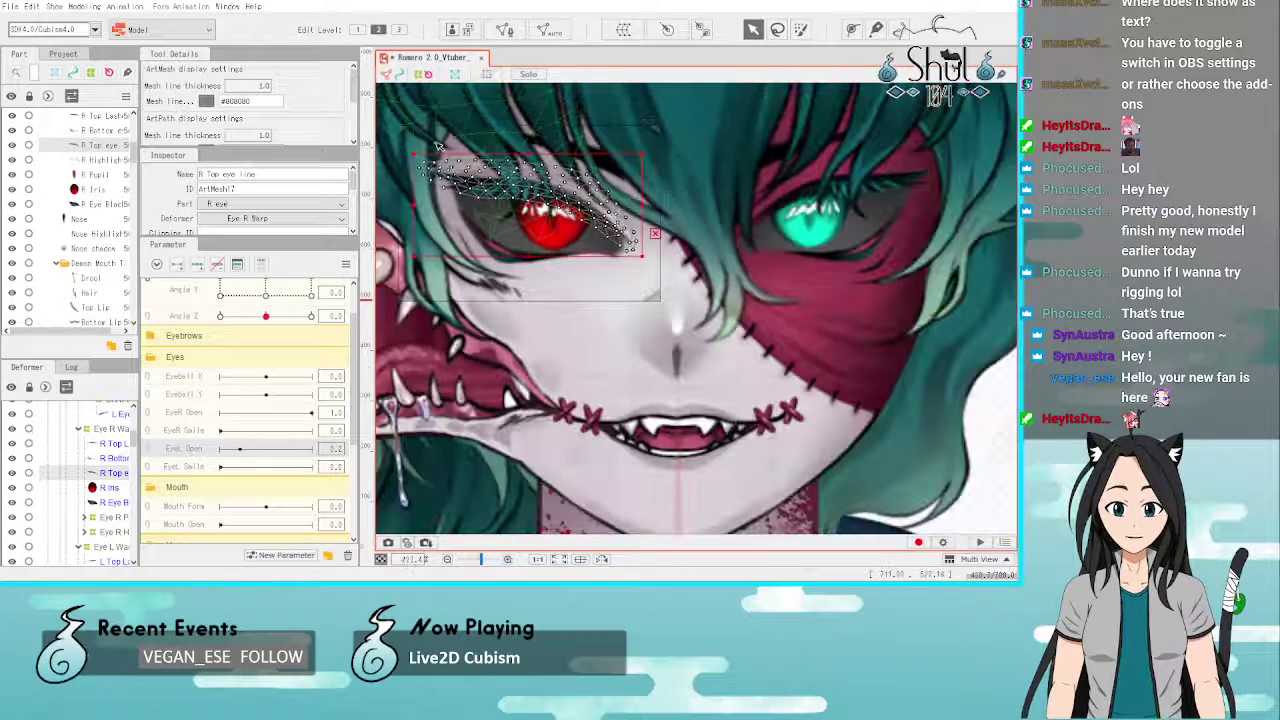
# Step: Open the R Eye Blacks mesh for manual editing, check its vertices and apply the mesh edit
pyautogui.click(110, 503)
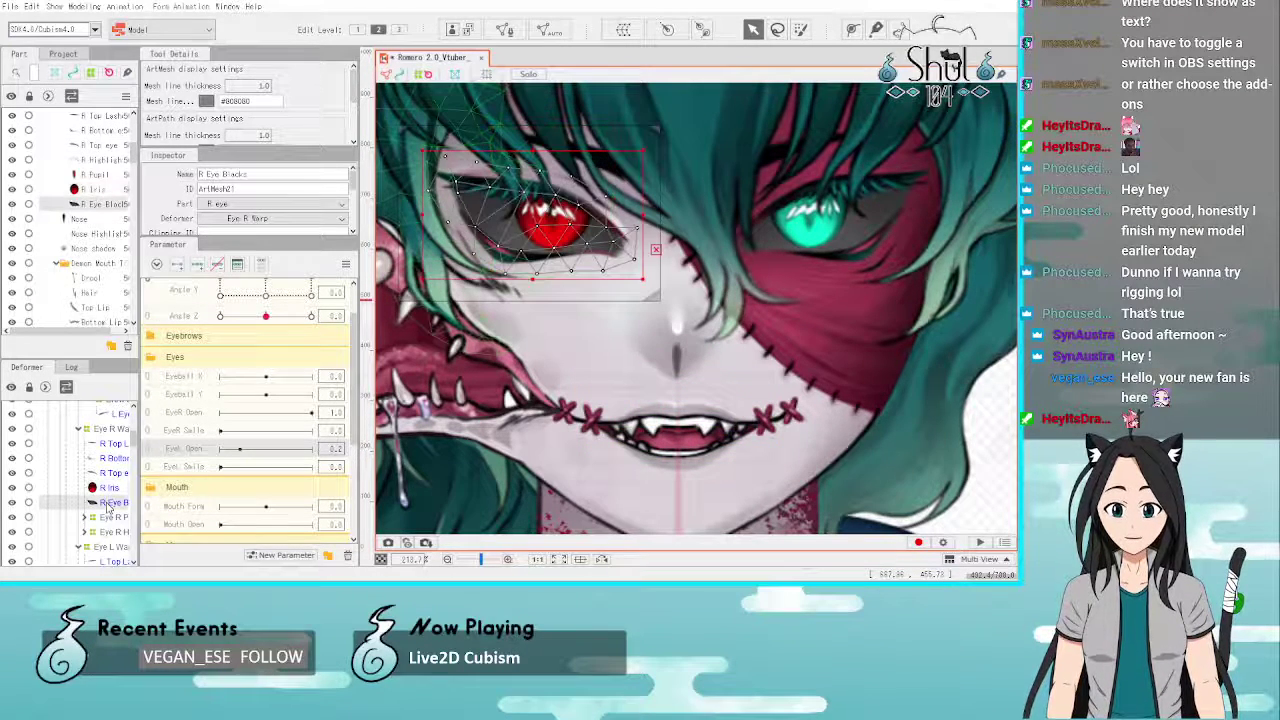
pyautogui.scroll(-2, 108, 502)
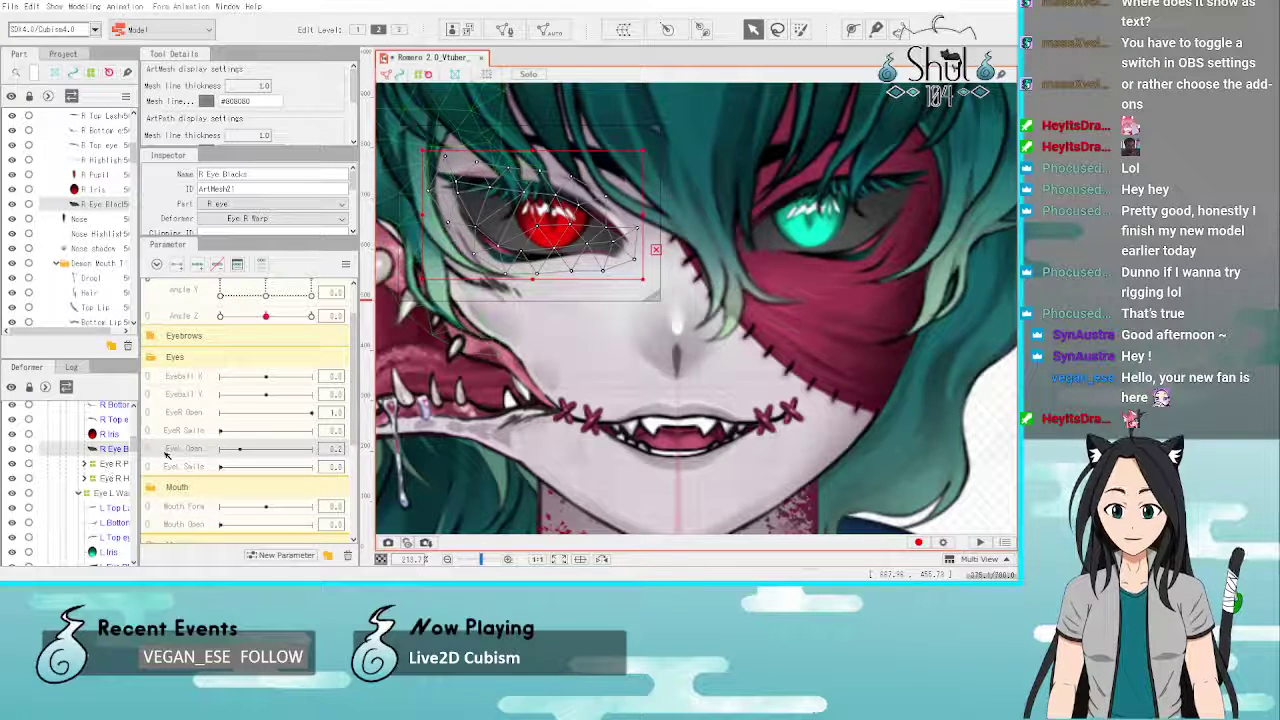
pyautogui.click(505, 30)
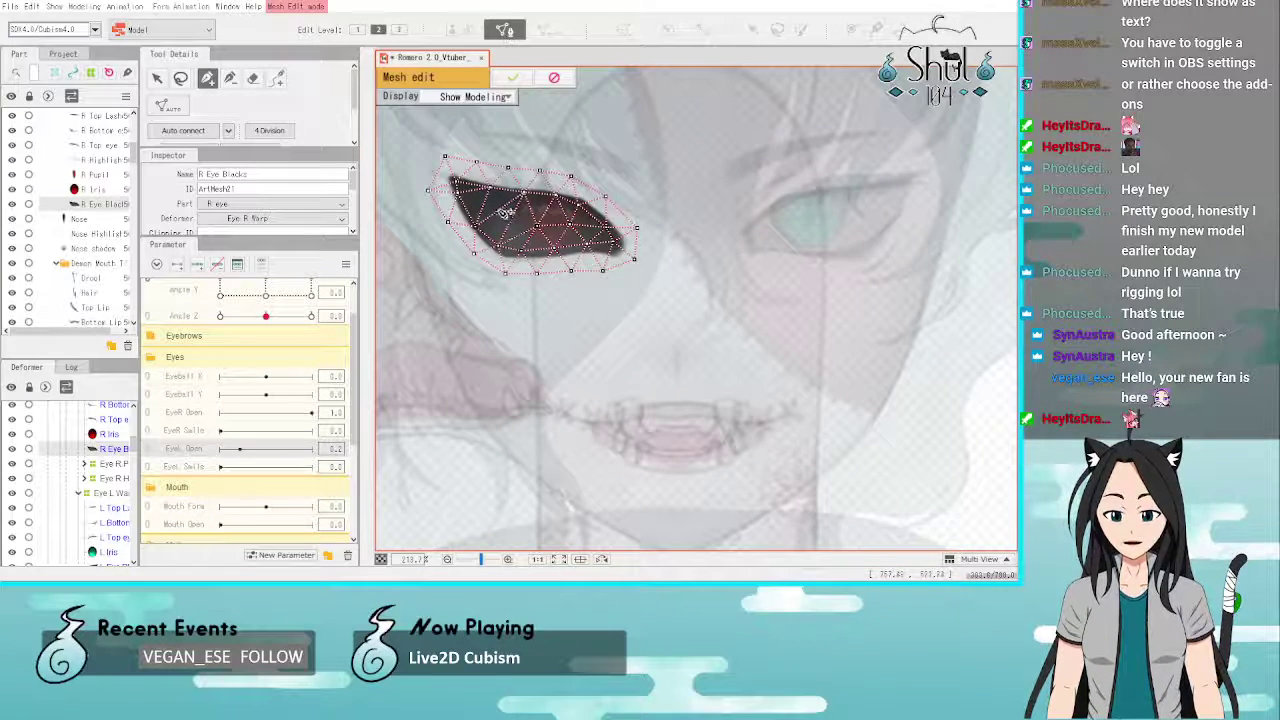
pyautogui.scroll(2, 505, 210)
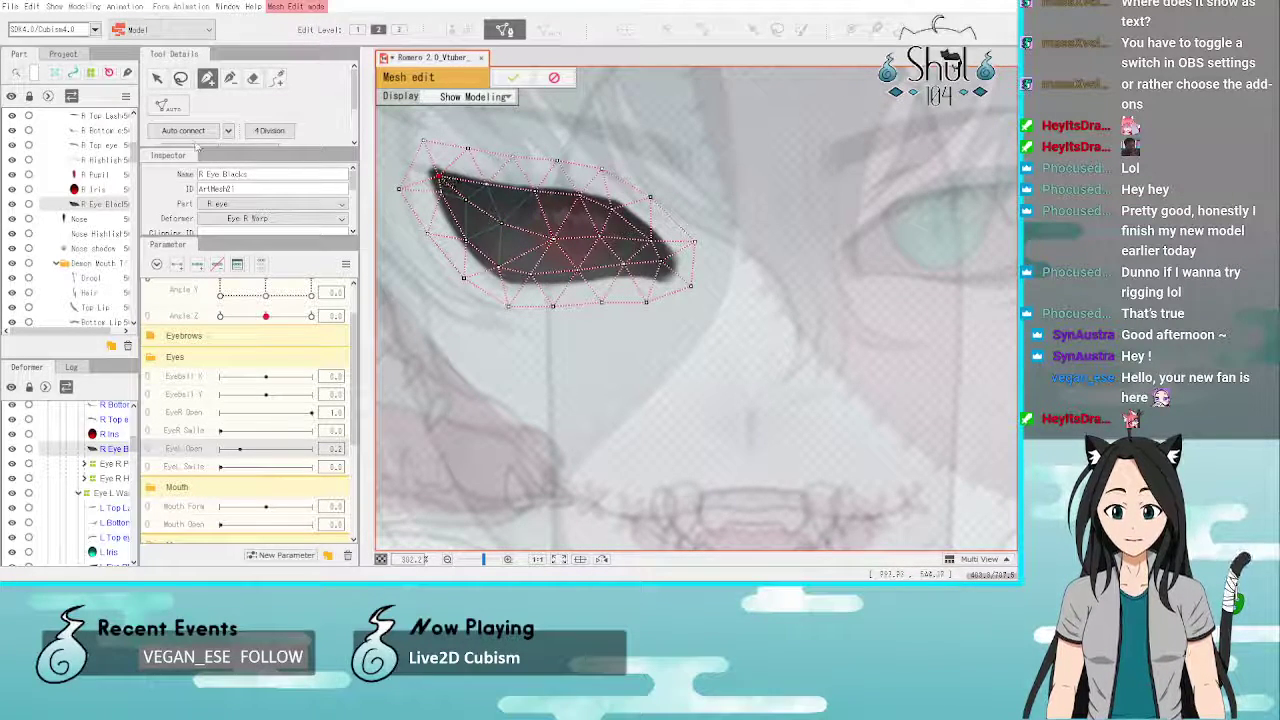
pyautogui.click(512, 77)
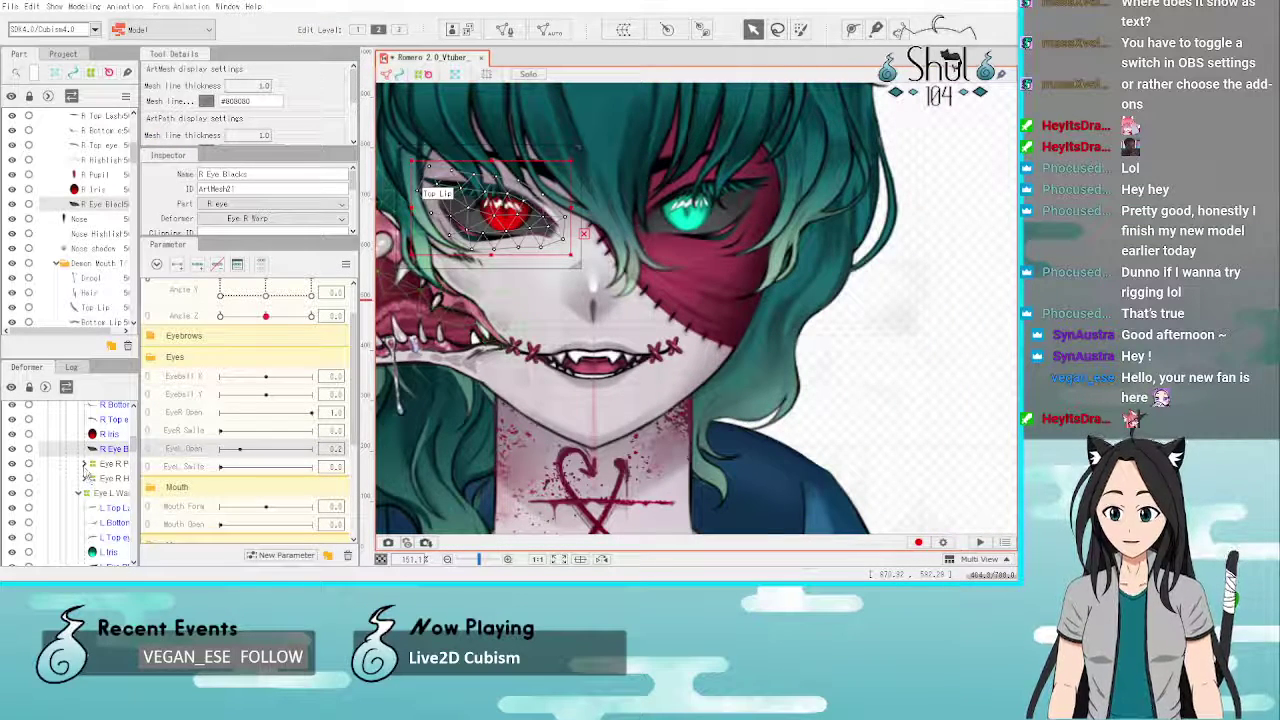
# Step: Open the L Top Lashes mesh for manual editing and erase all of its existing vertices
pyautogui.scroll(-1, 57, 446)
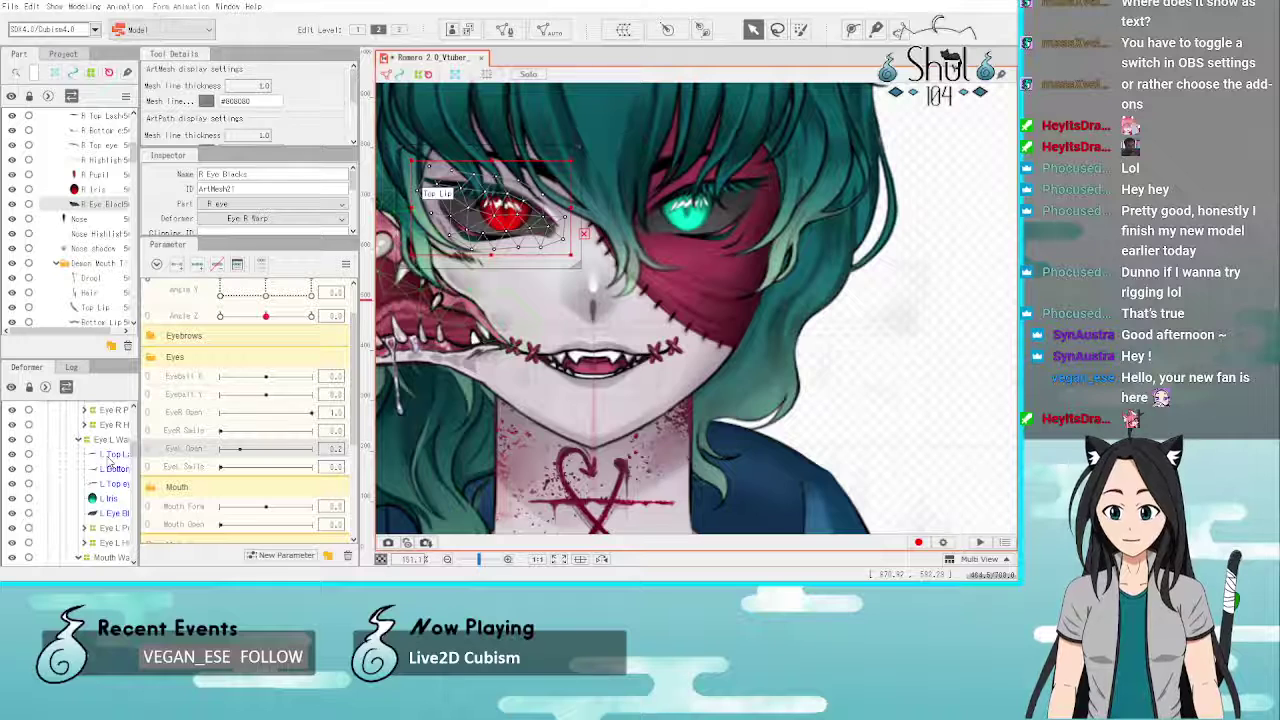
pyautogui.click(112, 454)
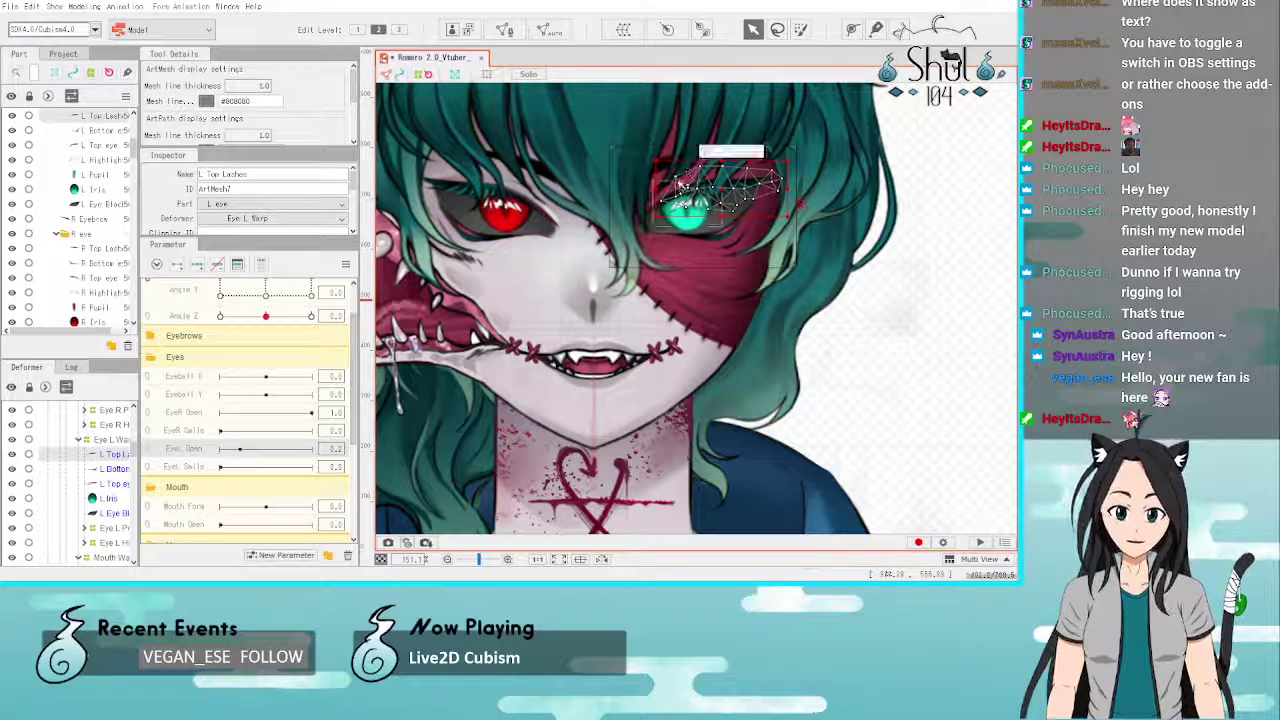
pyautogui.click(505, 30)
pyautogui.scroll(3, 760, 187)
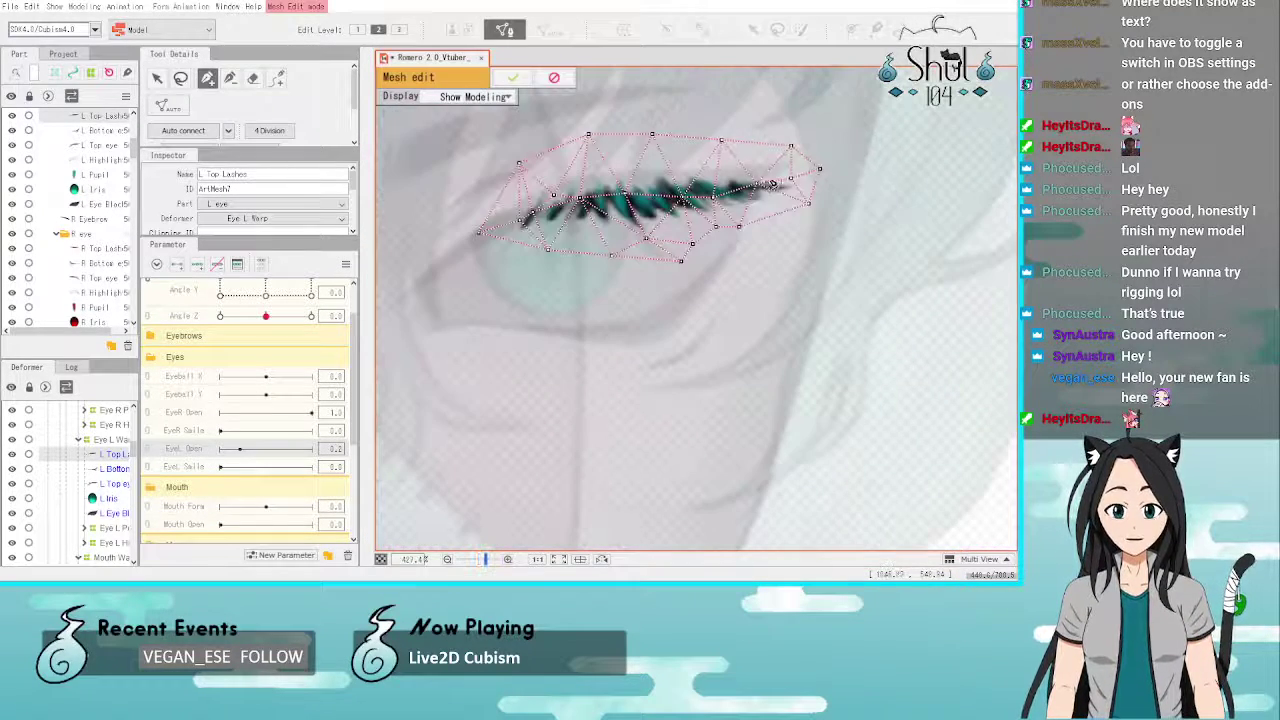
pyautogui.click(253, 78)
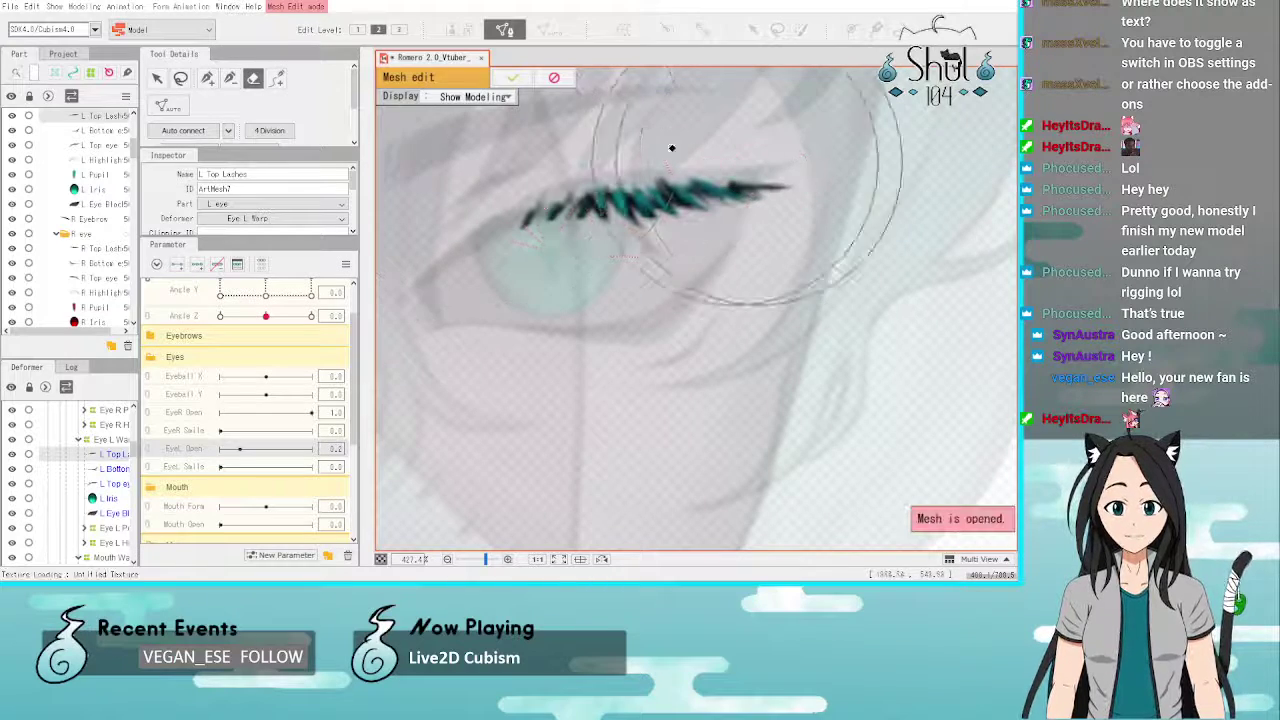
# Step: Trace a closed outline of vertices tightly around the left top lashes, starting and ending at the inner tip
pyautogui.click(207, 78)
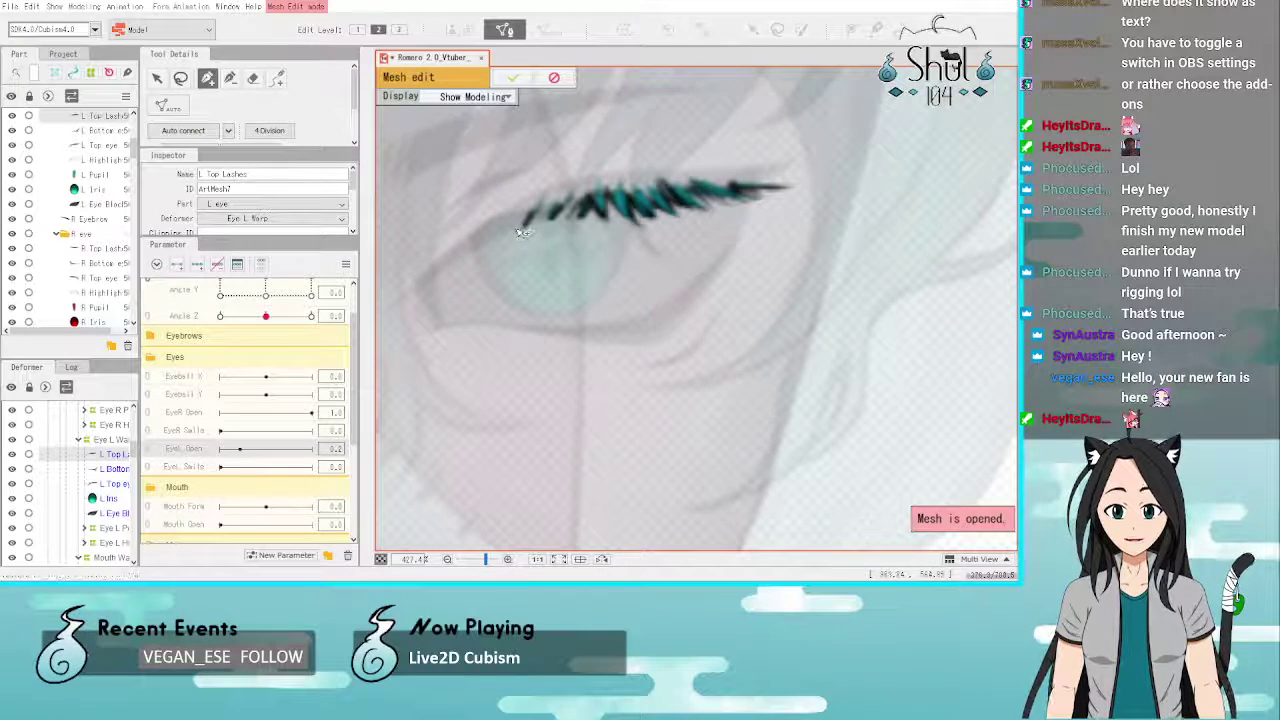
pyautogui.click(516, 228)
pyautogui.click(530, 204)
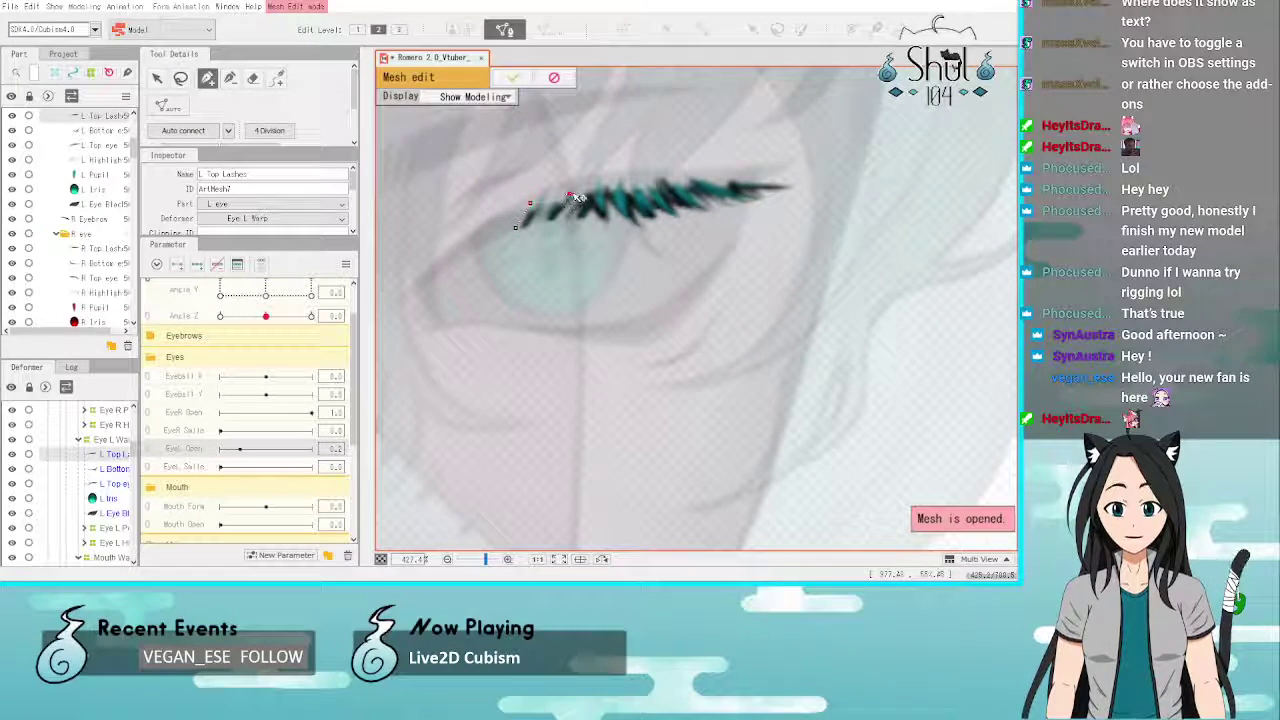
pyautogui.moveTo(575, 197)
pyautogui.mouseDown()
pyautogui.moveTo(737, 183)
pyautogui.moveTo(733, 206)
pyautogui.moveTo(694, 217)
pyautogui.moveTo(536, 228)
pyautogui.mouseUp()
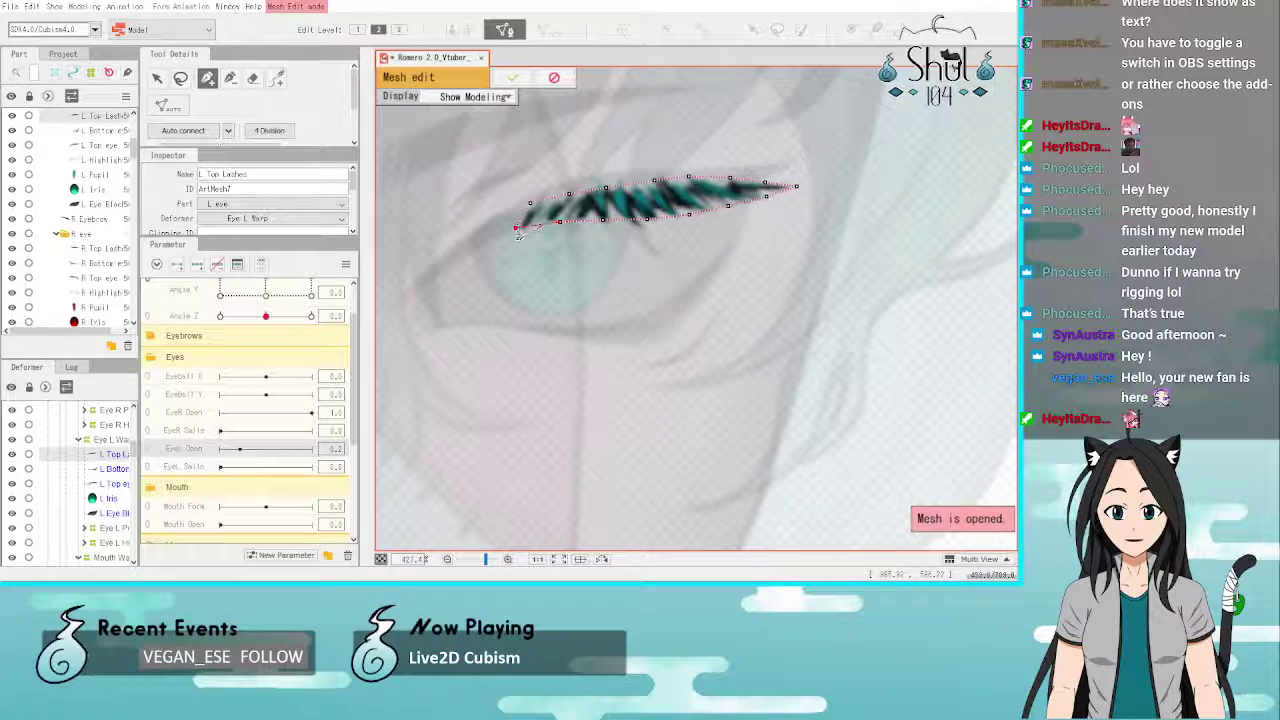
# Step: Add a center row of connected vertices through the left top lashes, from the inner tip to the outer tip
pyautogui.click(557, 214)
pyautogui.click(597, 206)
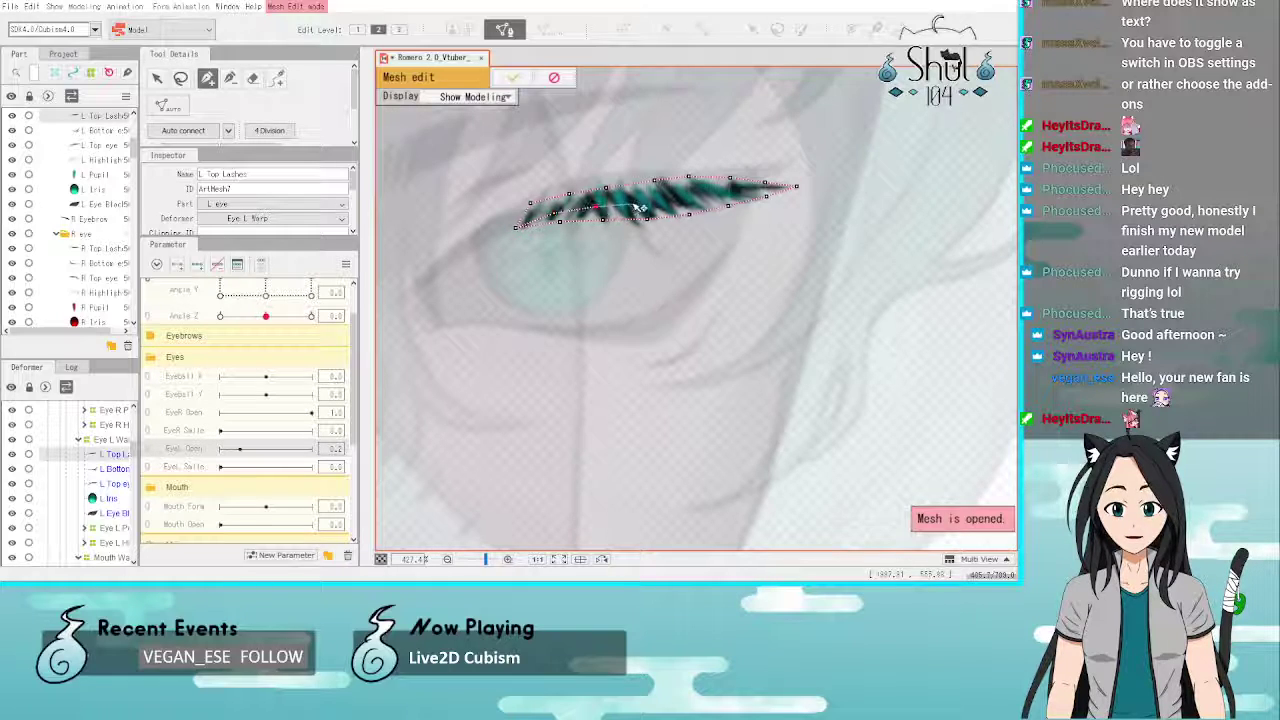
pyautogui.moveTo(640, 207); pyautogui.dragTo(823, 187)
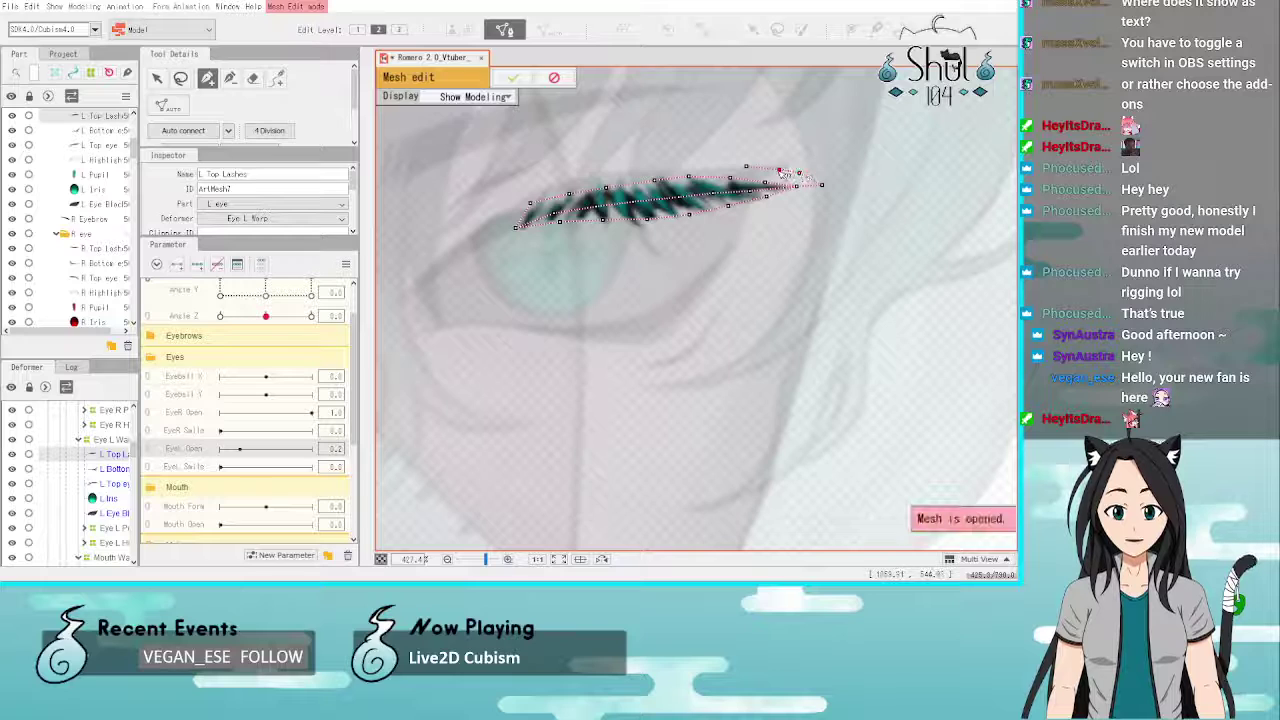
# Step: Run the wider outer outline of vertices above the left top lashes and down around their inner tip
pyautogui.click(670, 163)
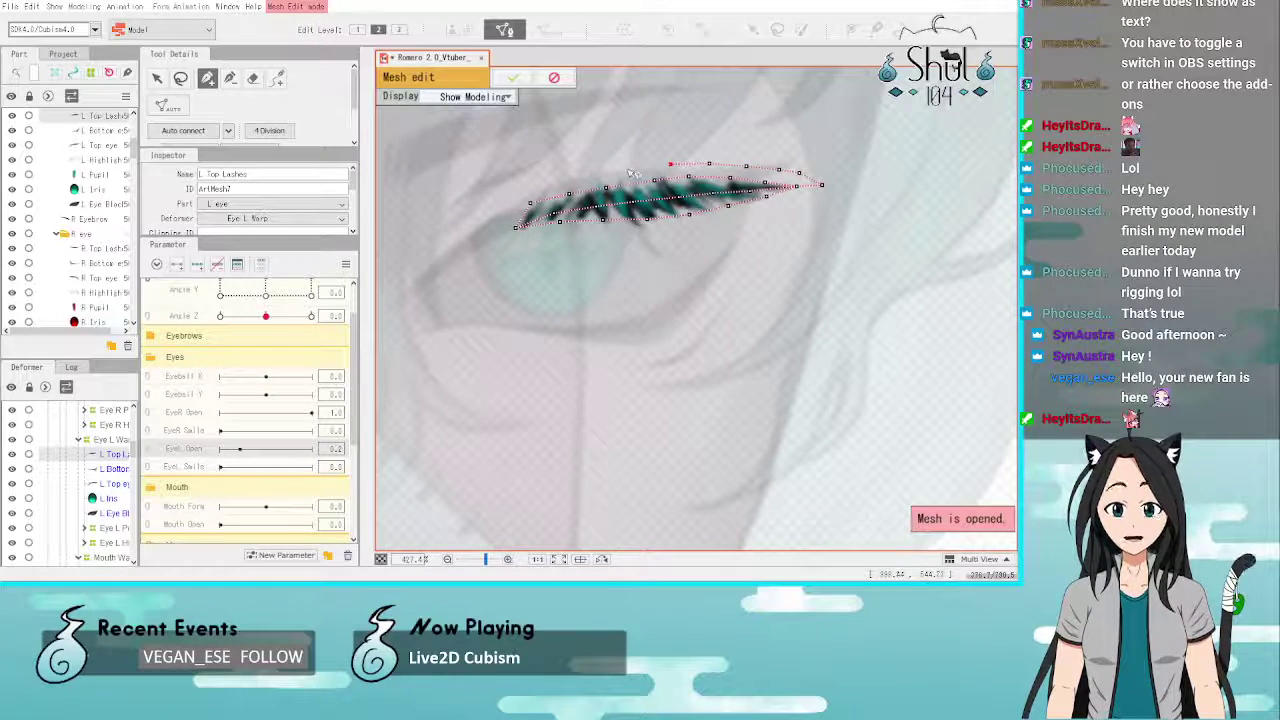
pyautogui.click(627, 168)
pyautogui.click(582, 174)
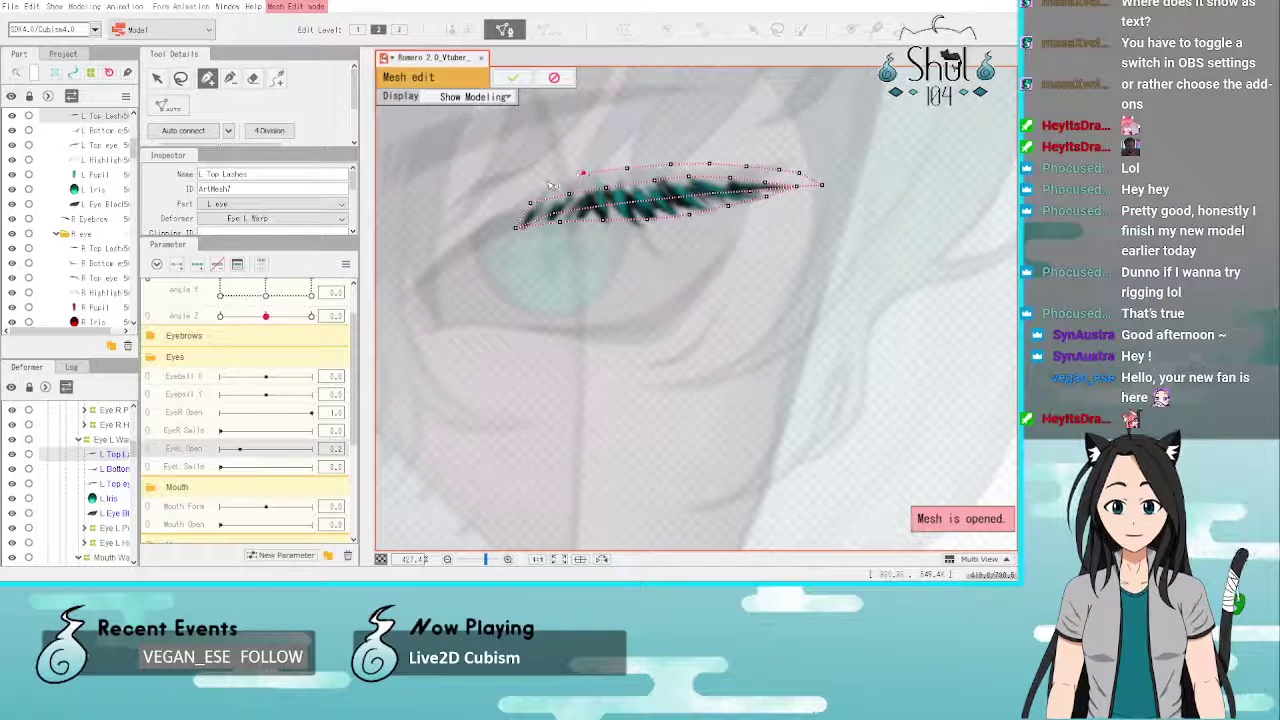
pyautogui.click(546, 182)
pyautogui.click(513, 189)
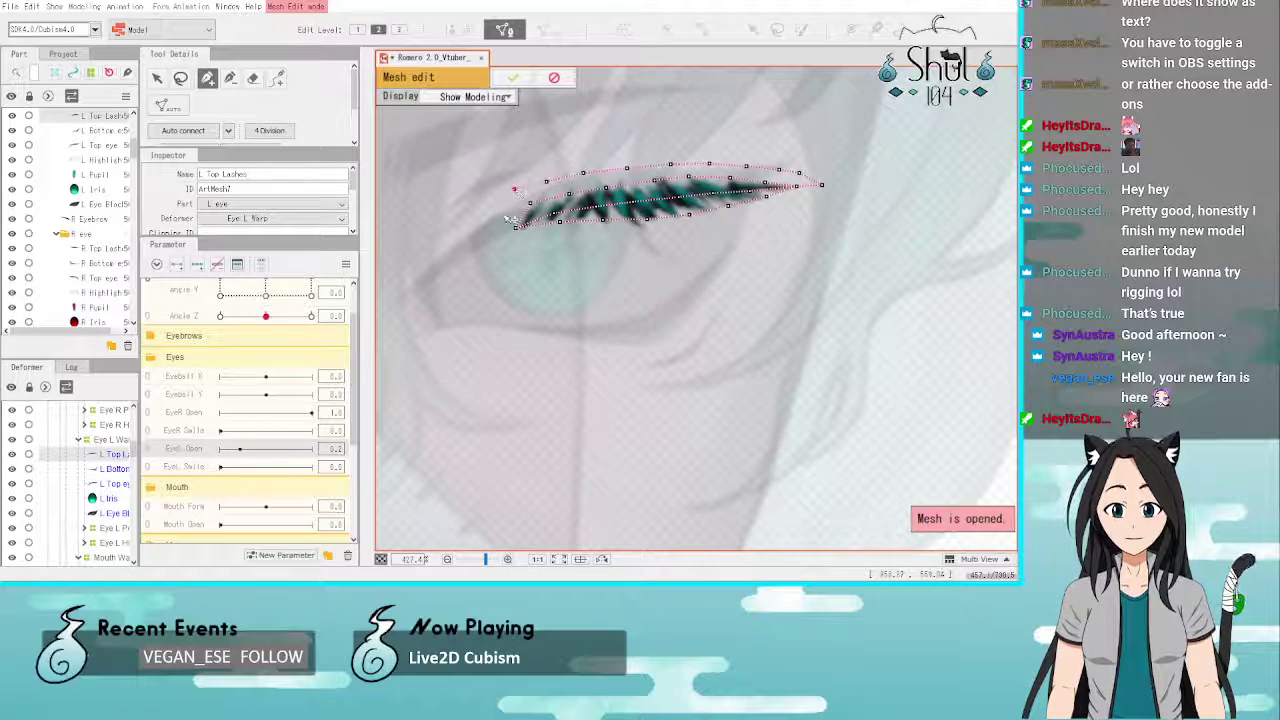
pyautogui.click(502, 210)
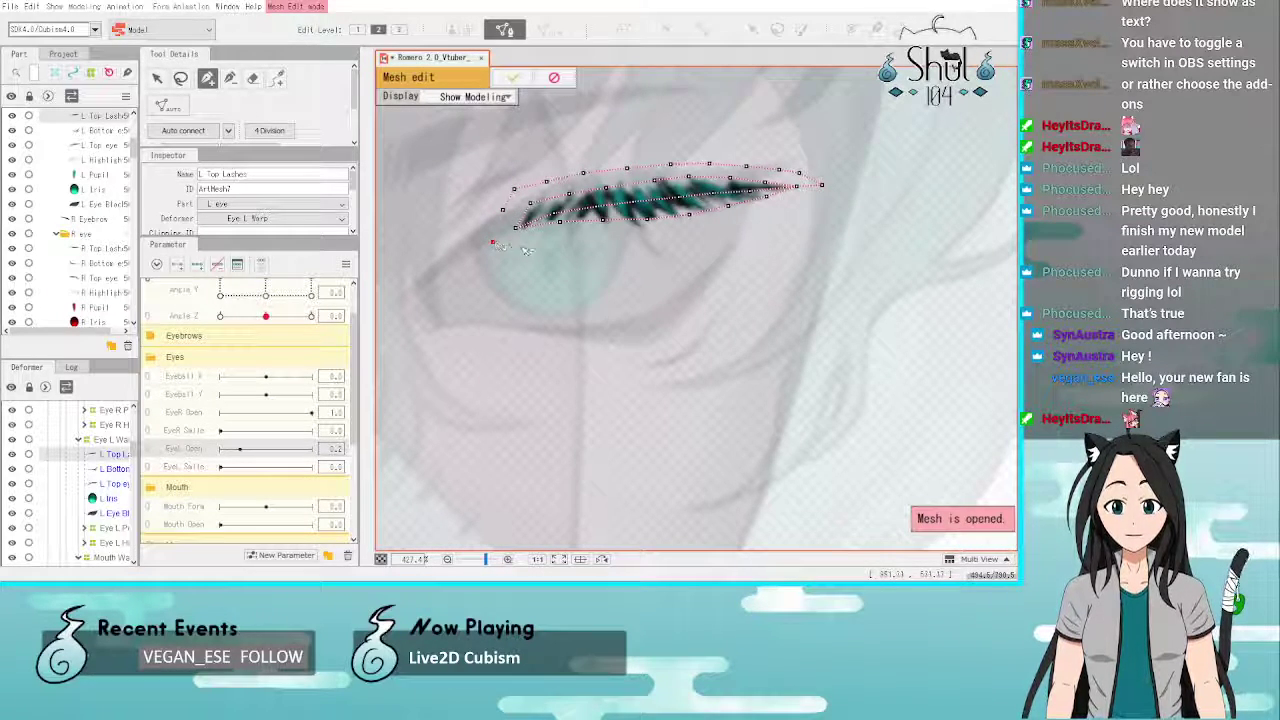
# Step: Continue the outer outline below the left top lashes, close it beyond the outer tip and auto connect the mesh vertices
pyautogui.click(582, 241)
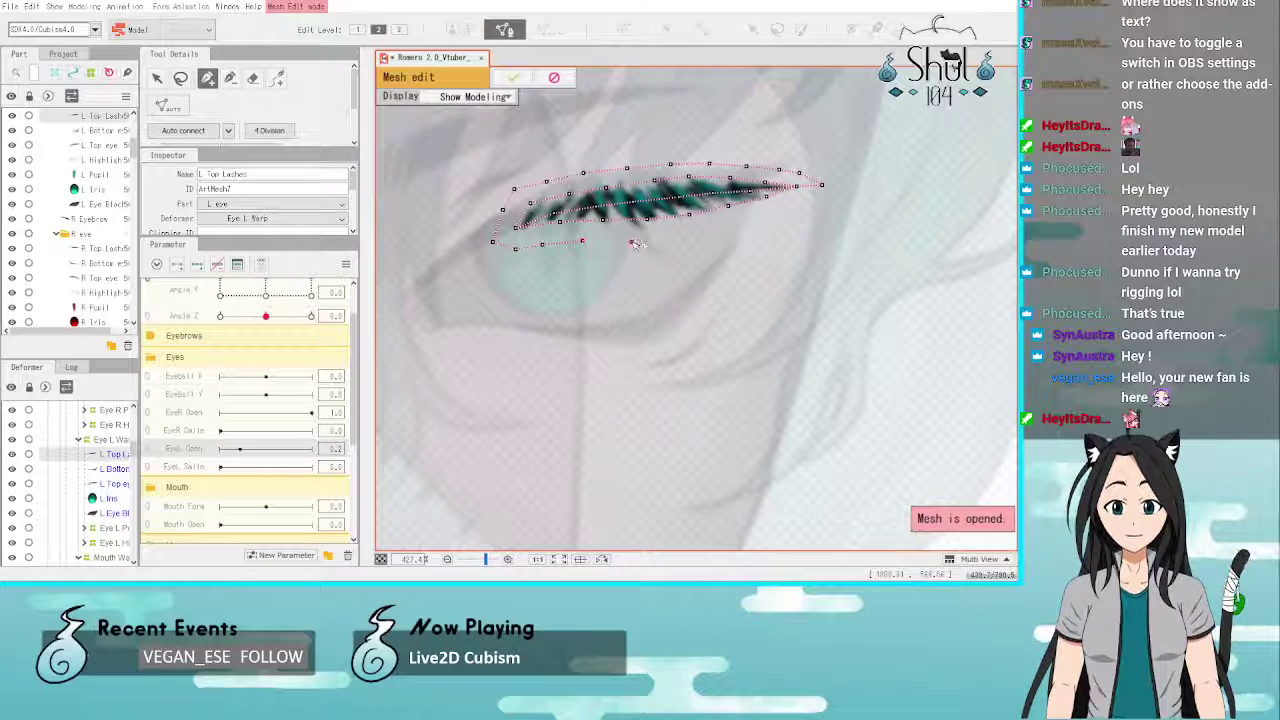
pyautogui.click(631, 241)
pyautogui.click(673, 236)
pyautogui.click(716, 229)
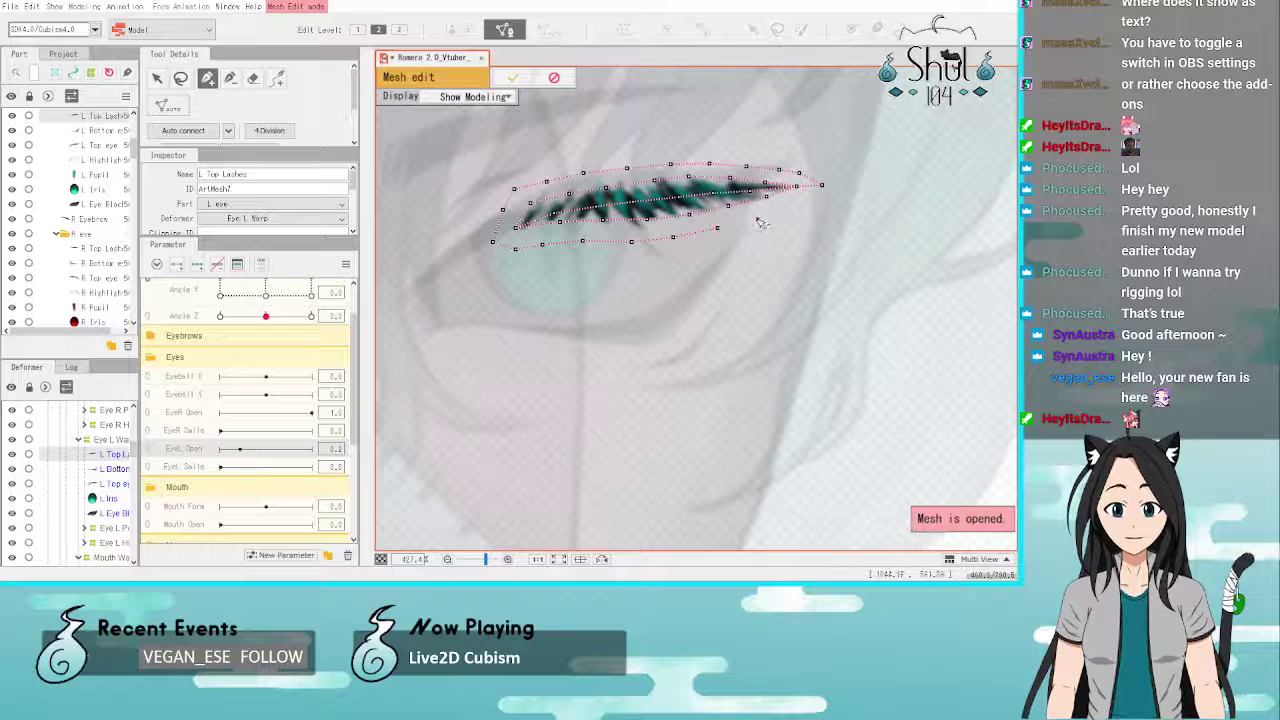
pyautogui.click(757, 218)
pyautogui.click(790, 208)
pyautogui.click(812, 205)
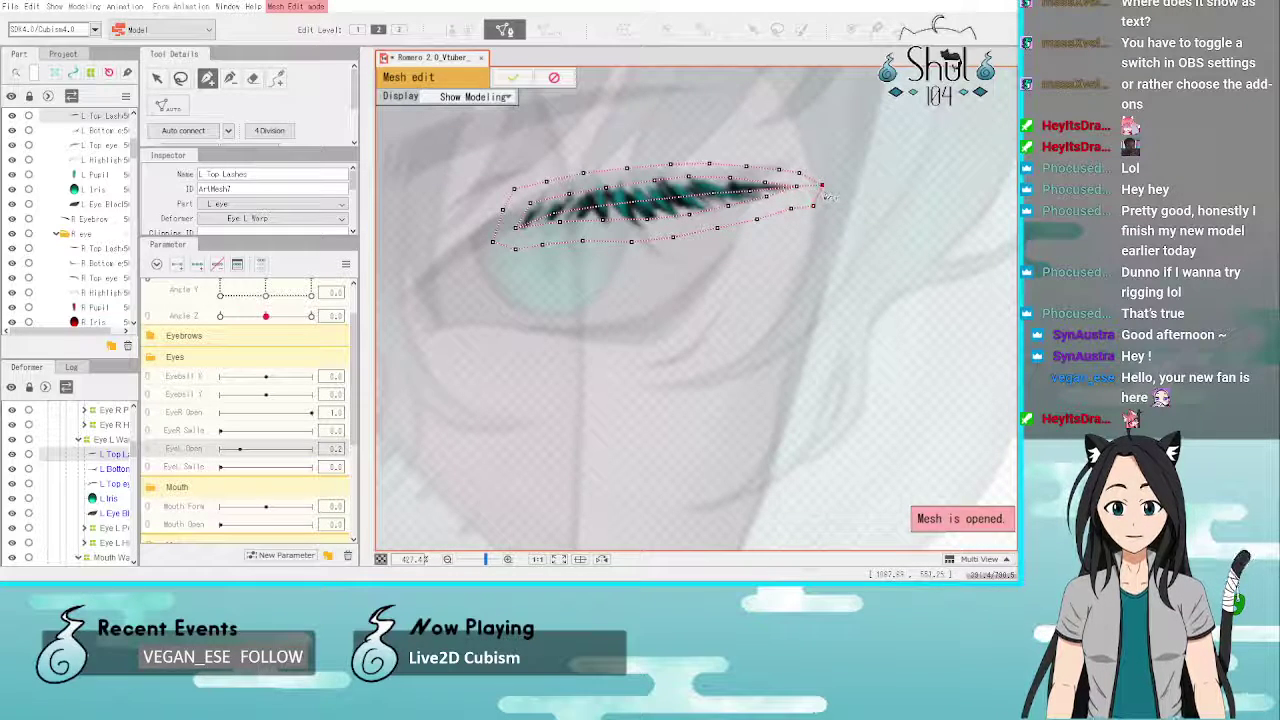
pyautogui.click(183, 130)
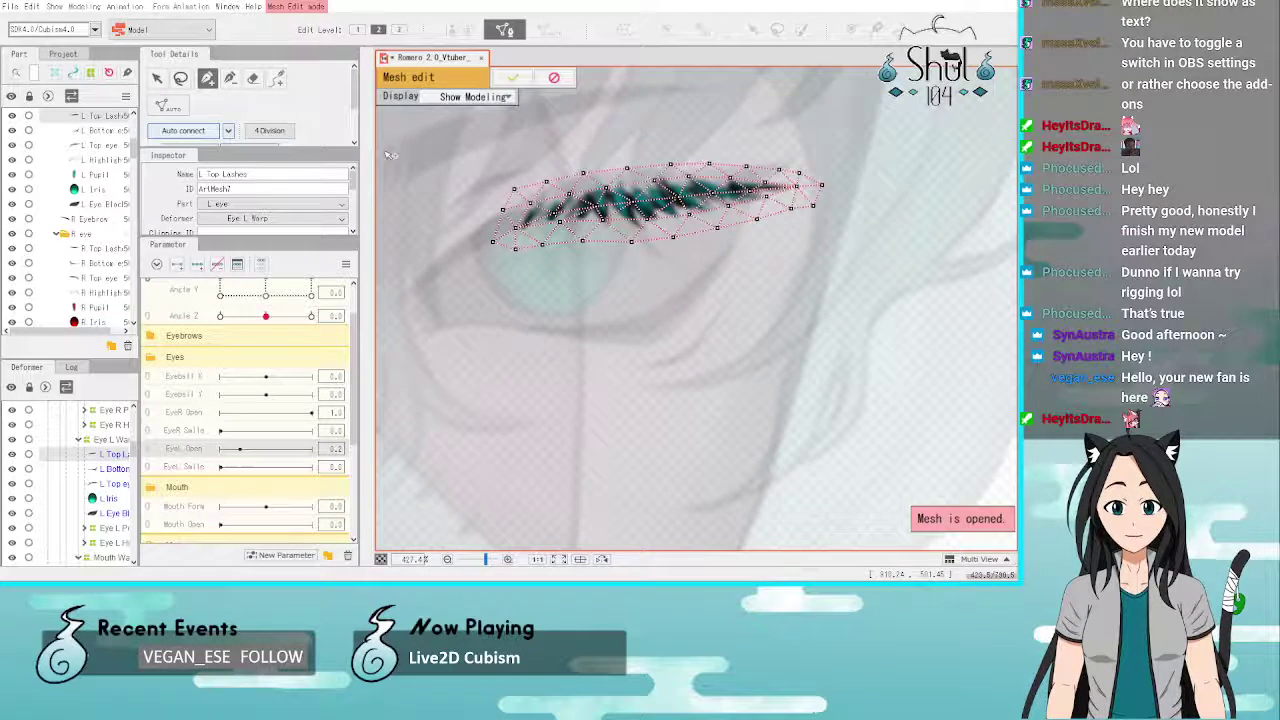
# Step: Apply the left top lashes mesh, open the L Bottom eye line mesh for editing and erase all its existing vertices
pyautogui.click(509, 78)
pyautogui.click(108, 468)
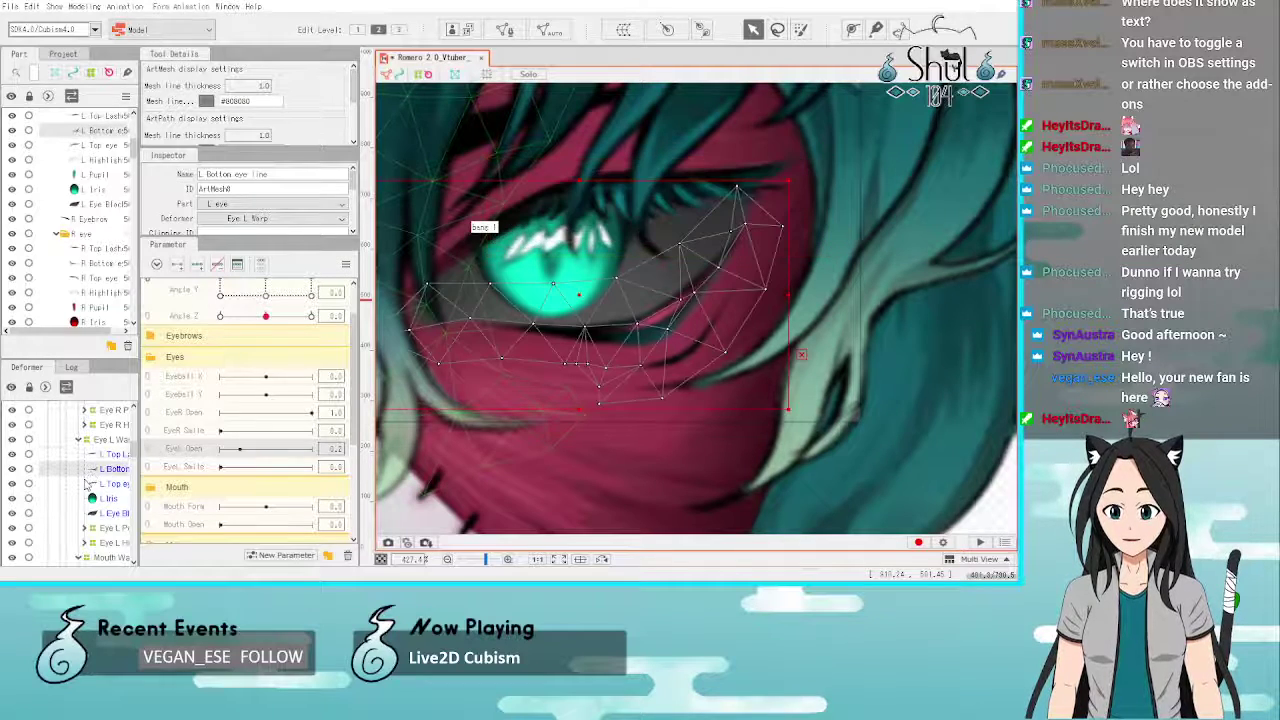
pyautogui.click(505, 29)
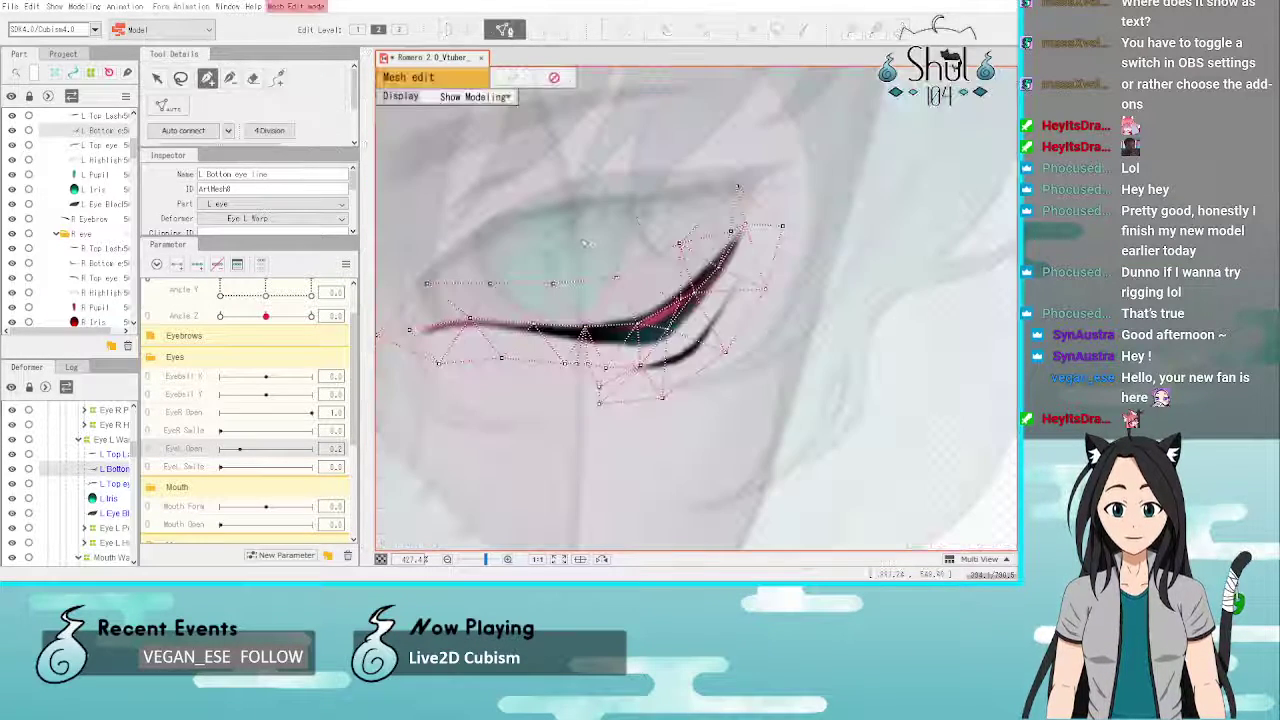
pyautogui.scroll(-2, 800, 232)
pyautogui.scroll(2, 671, 296)
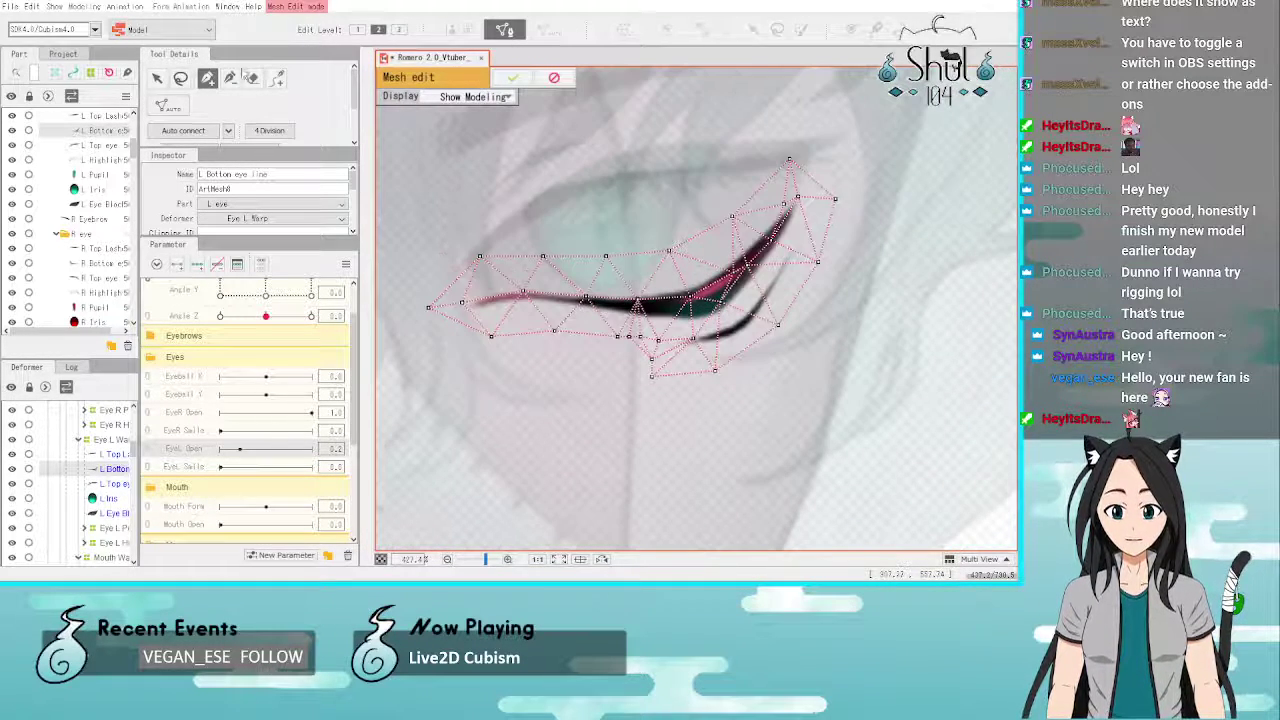
pyautogui.click(253, 78)
pyautogui.moveTo(435, 288); pyautogui.dragTo(800, 285)
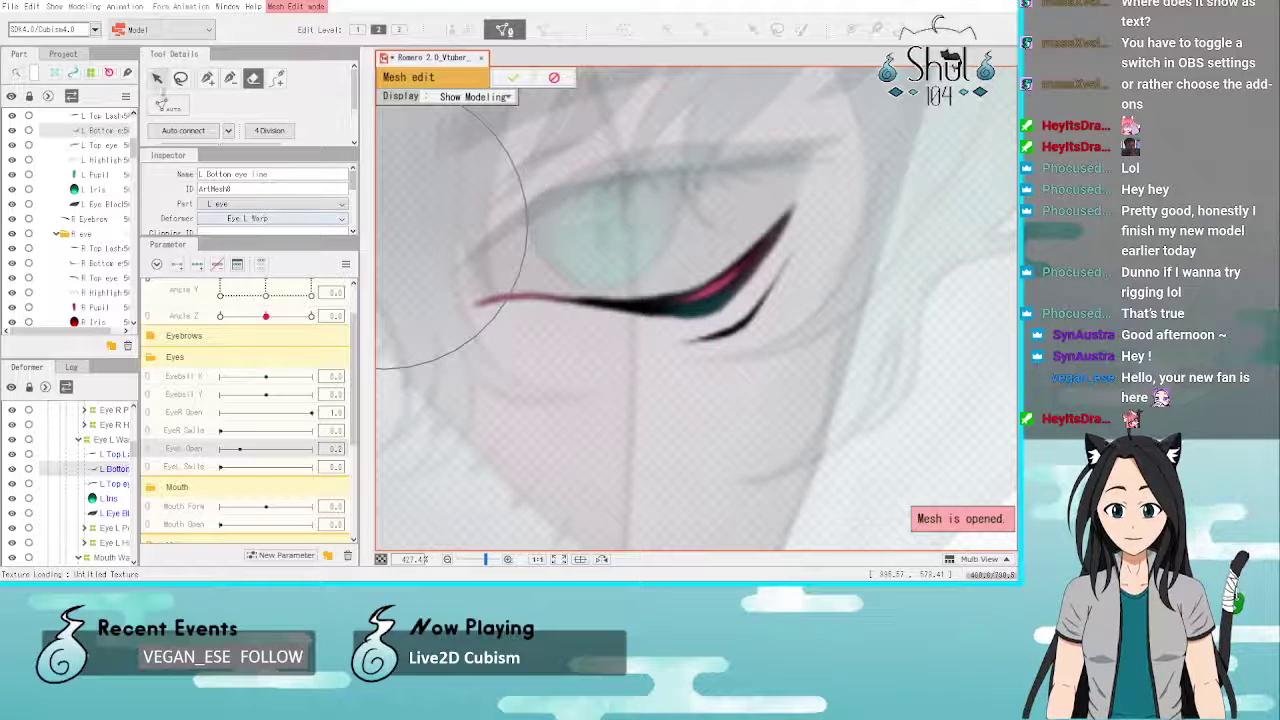
pyautogui.click(157, 79)
# Step: Add connected vertices along the upper edge of the left bottom eye line, from the inner tip to below the iris
pyautogui.scroll(3, 495, 313)
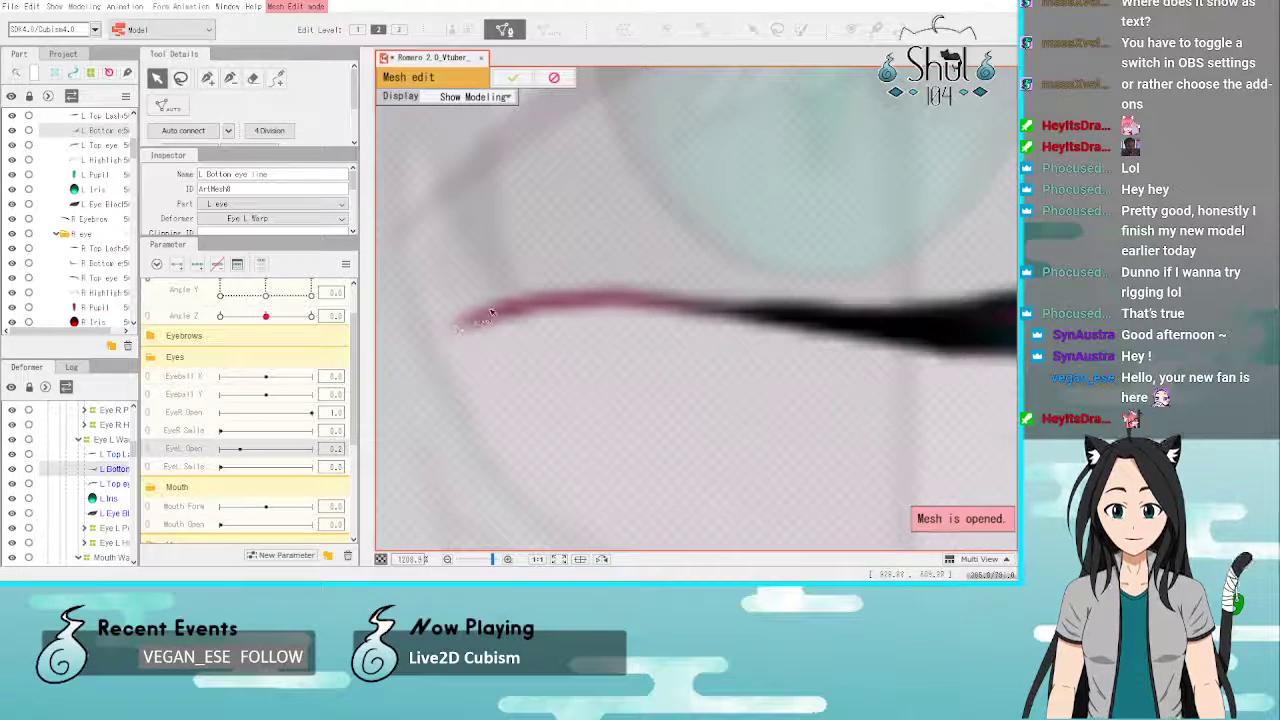
pyautogui.click(207, 79)
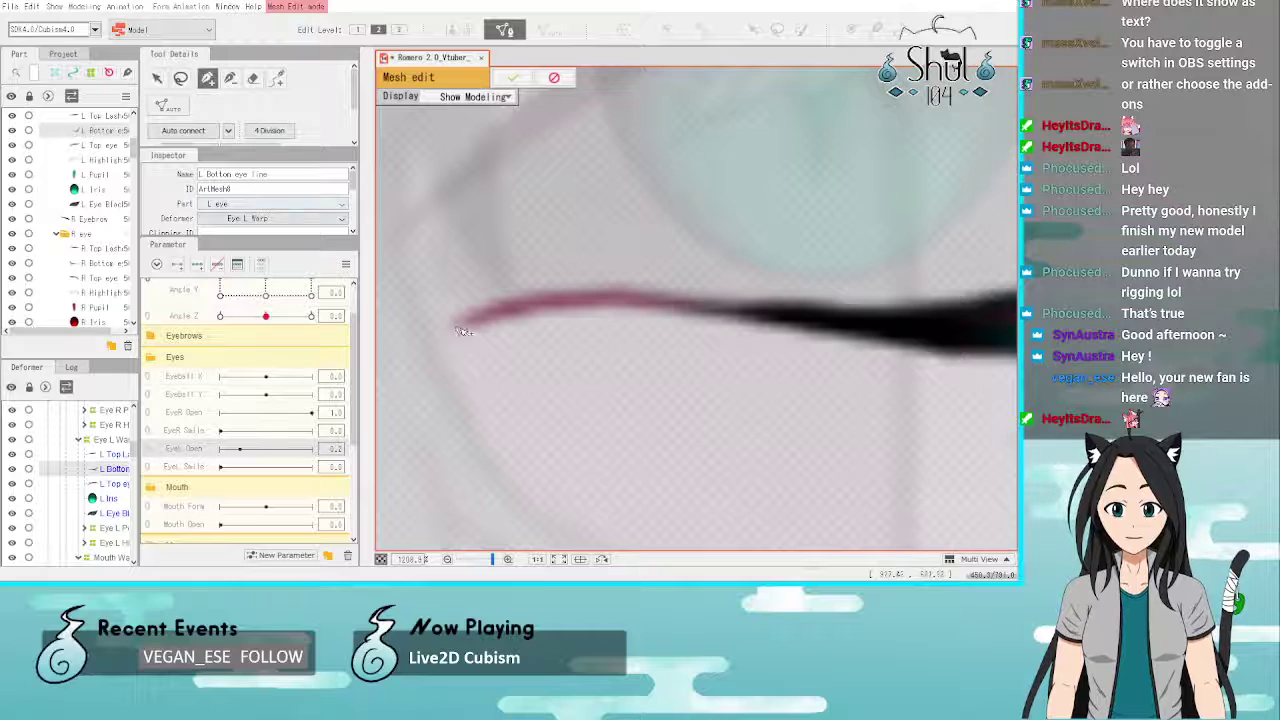
pyautogui.click(450, 326)
pyautogui.click(493, 305)
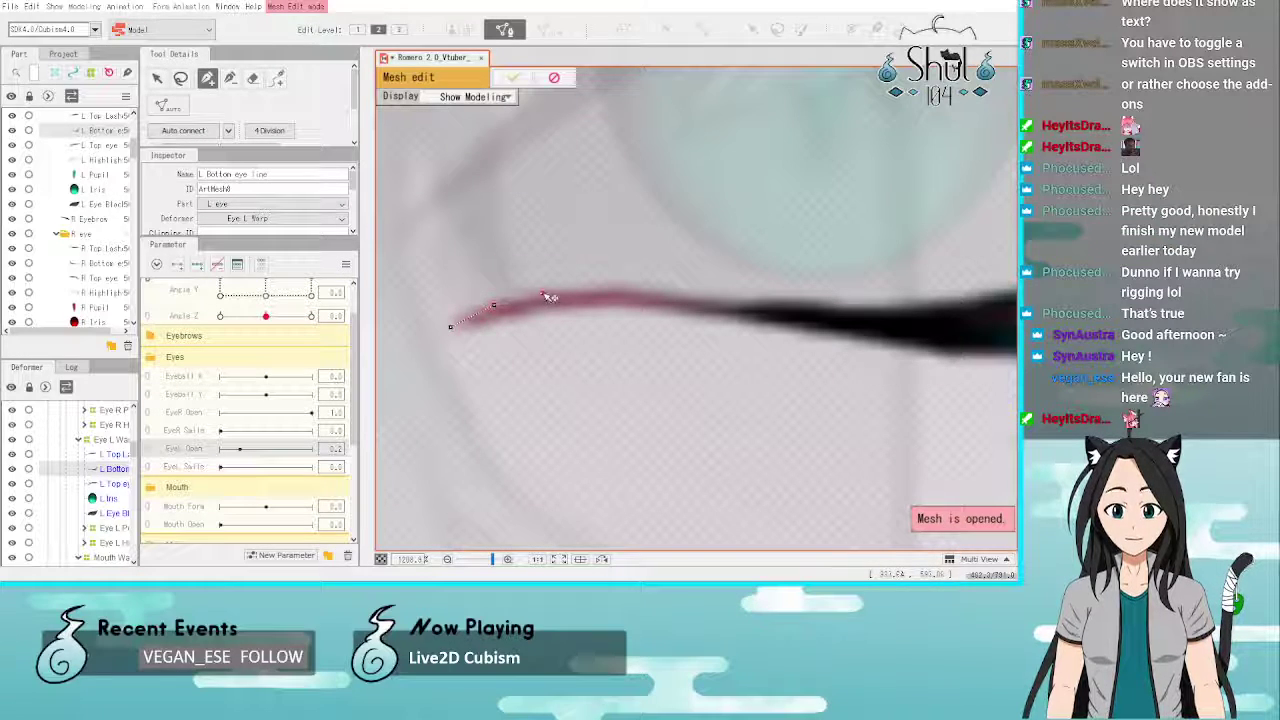
pyautogui.click(541, 293)
pyautogui.click(598, 292)
pyautogui.click(665, 292)
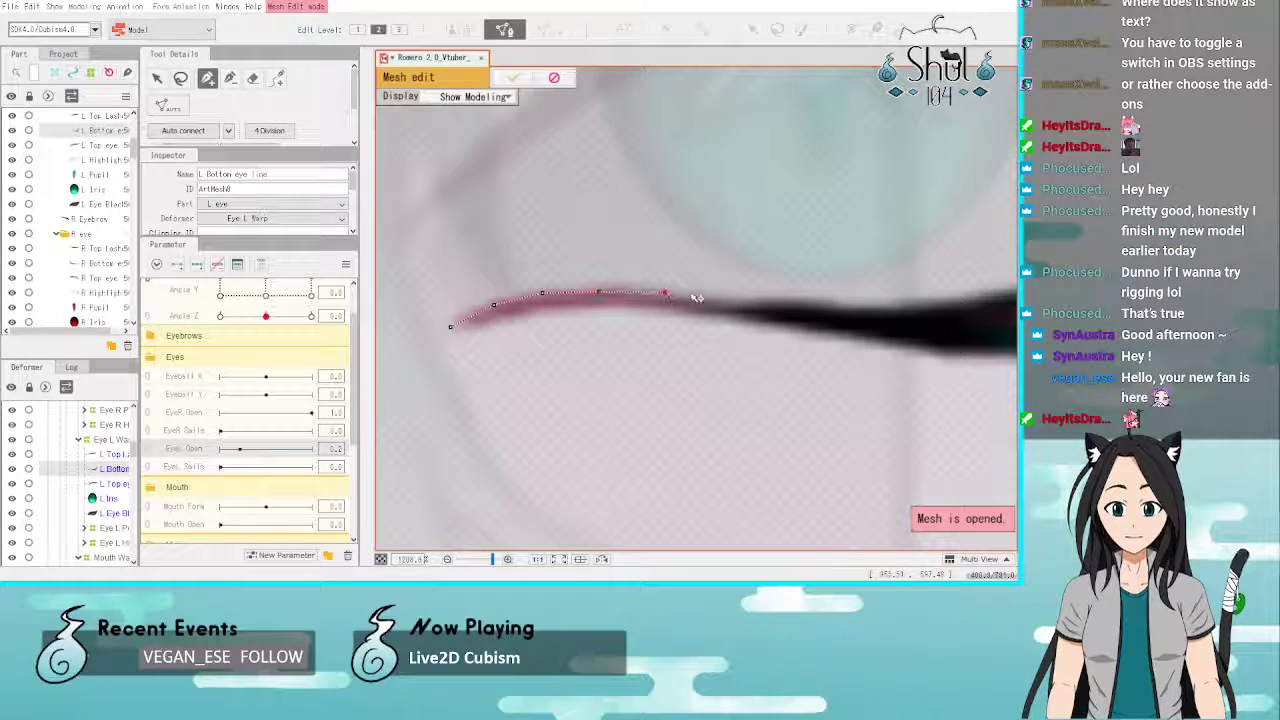
pyautogui.click(723, 297)
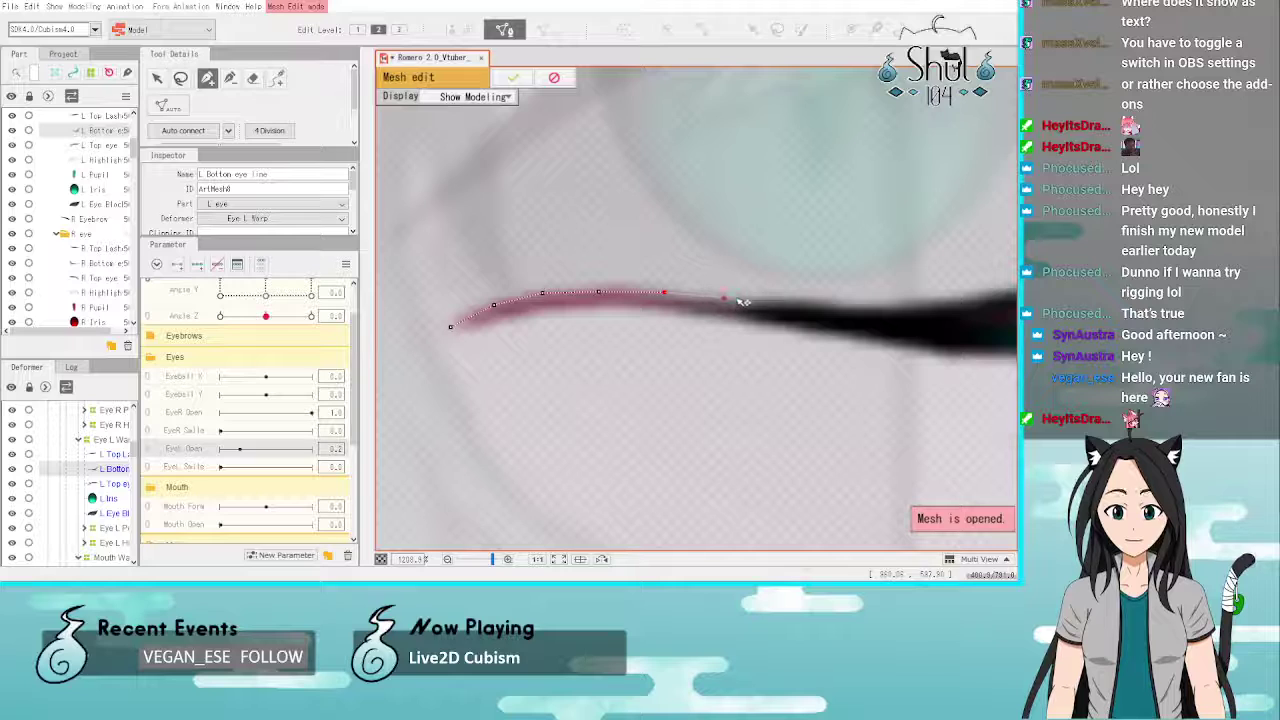
pyautogui.click(788, 301)
pyautogui.click(850, 304)
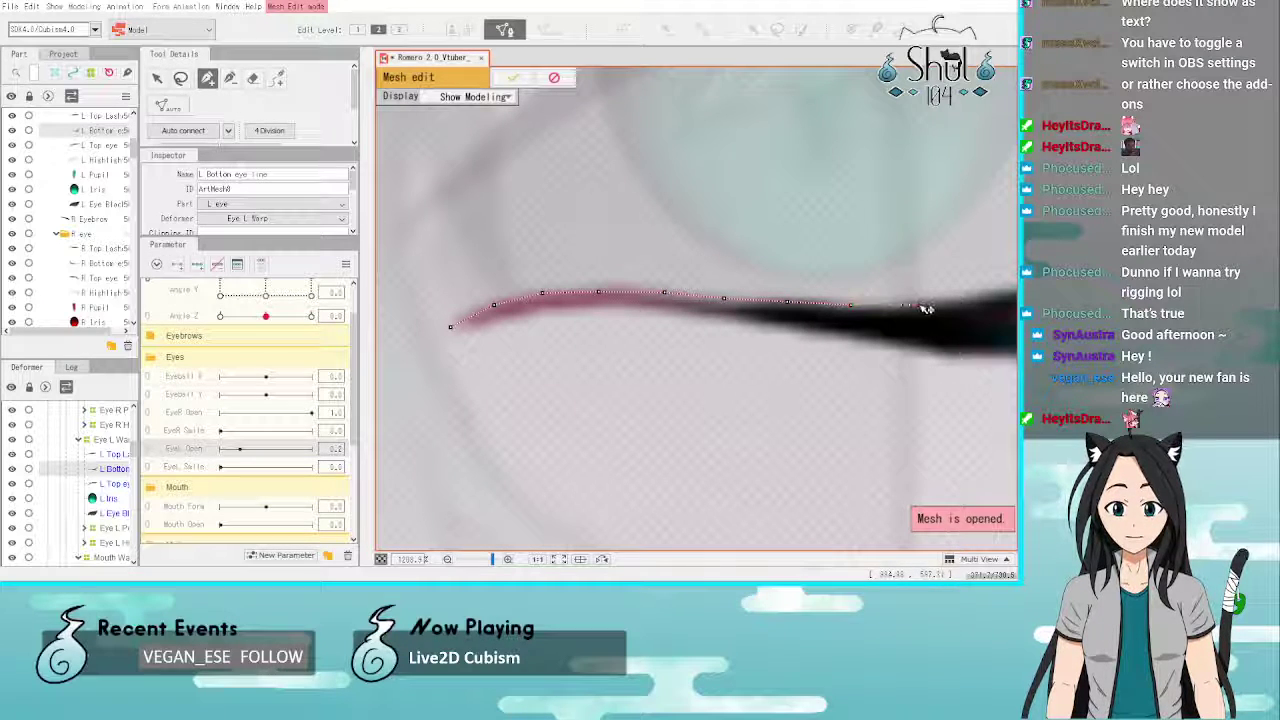
pyautogui.click(918, 305)
# Step: Continue the upper-edge vertices along the outer half of the left bottom eye line, up to just beyond its outer tip
pyautogui.scroll(-3, 688, 299)
pyautogui.scroll(2, 686, 296)
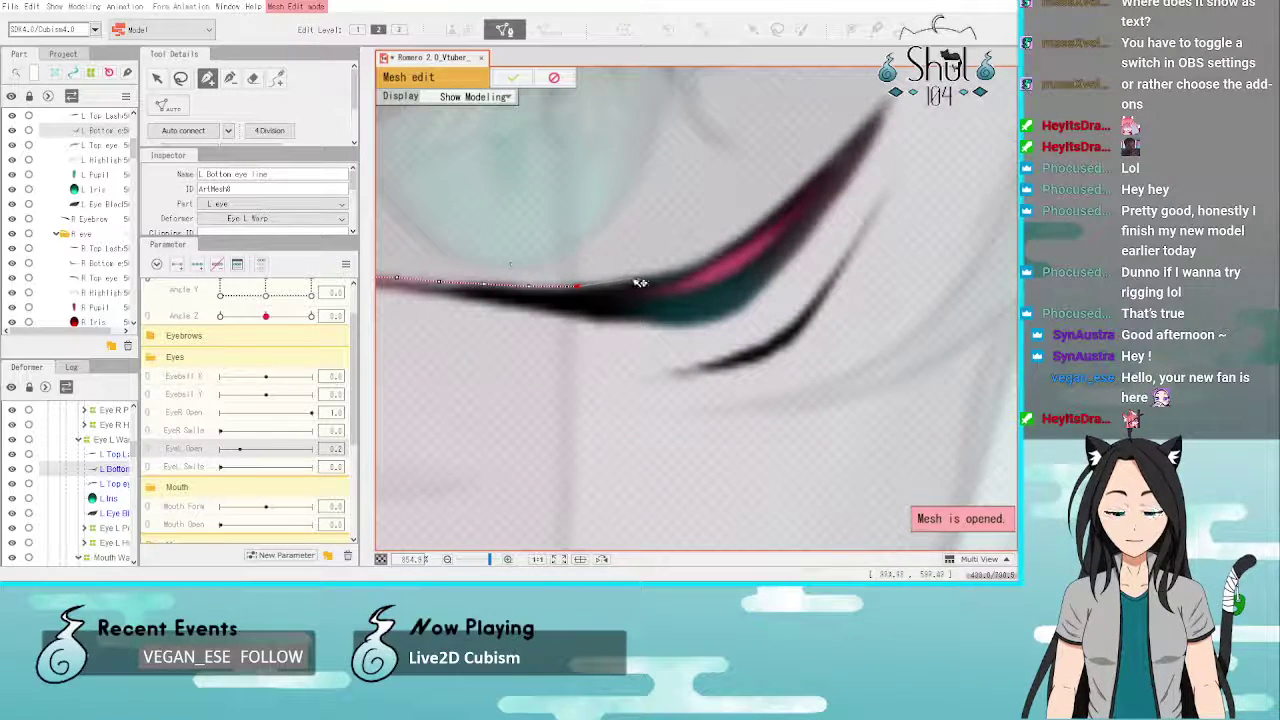
pyautogui.click(629, 283)
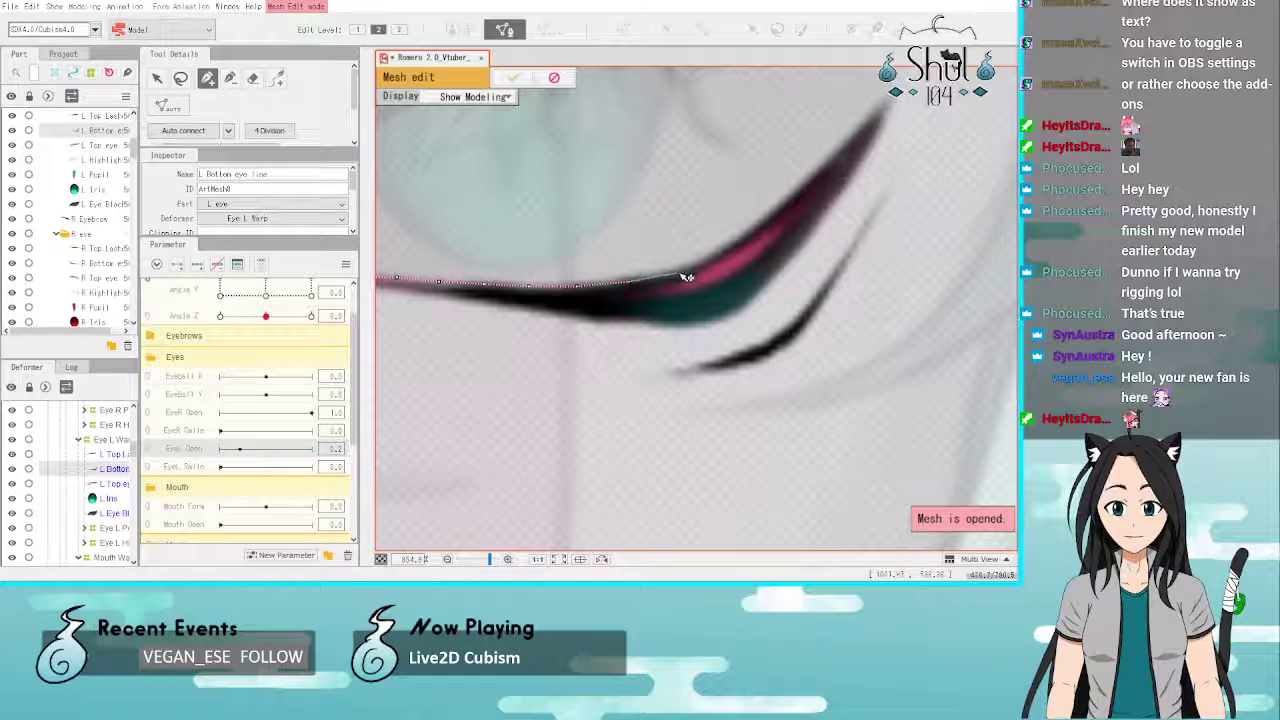
pyautogui.click(722, 251)
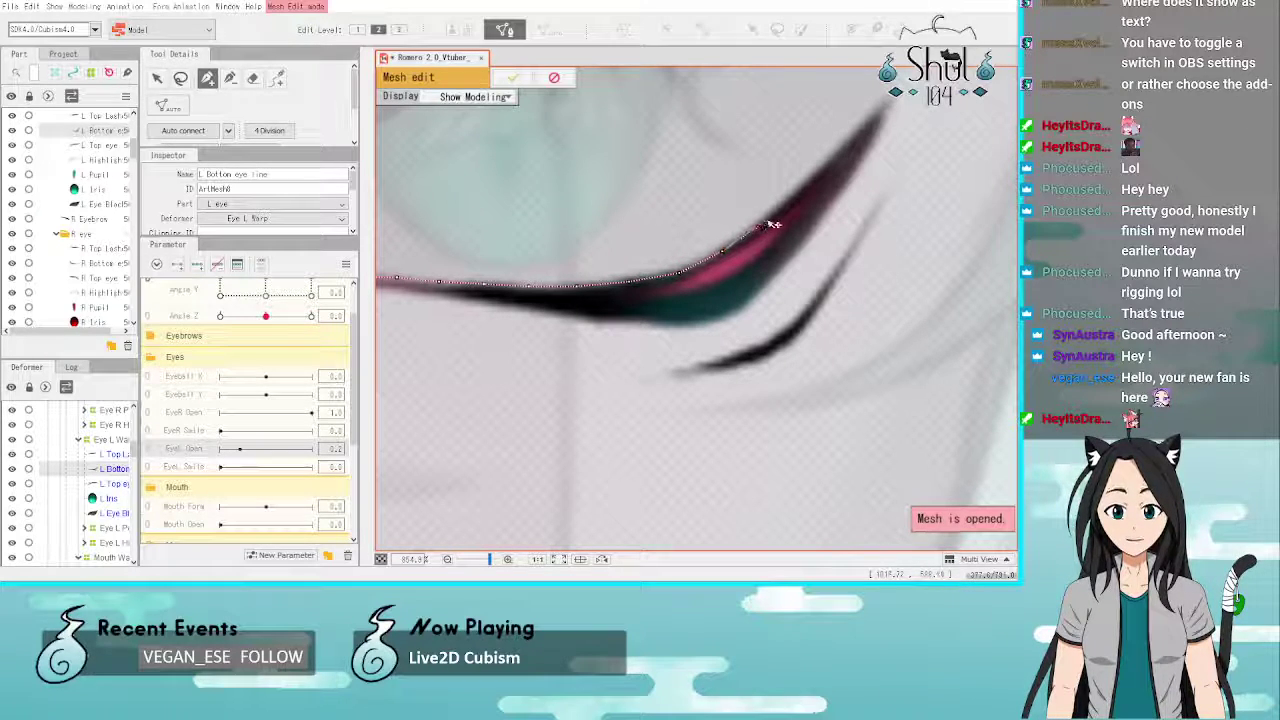
pyautogui.click(762, 225)
pyautogui.click(792, 198)
pyautogui.click(823, 166)
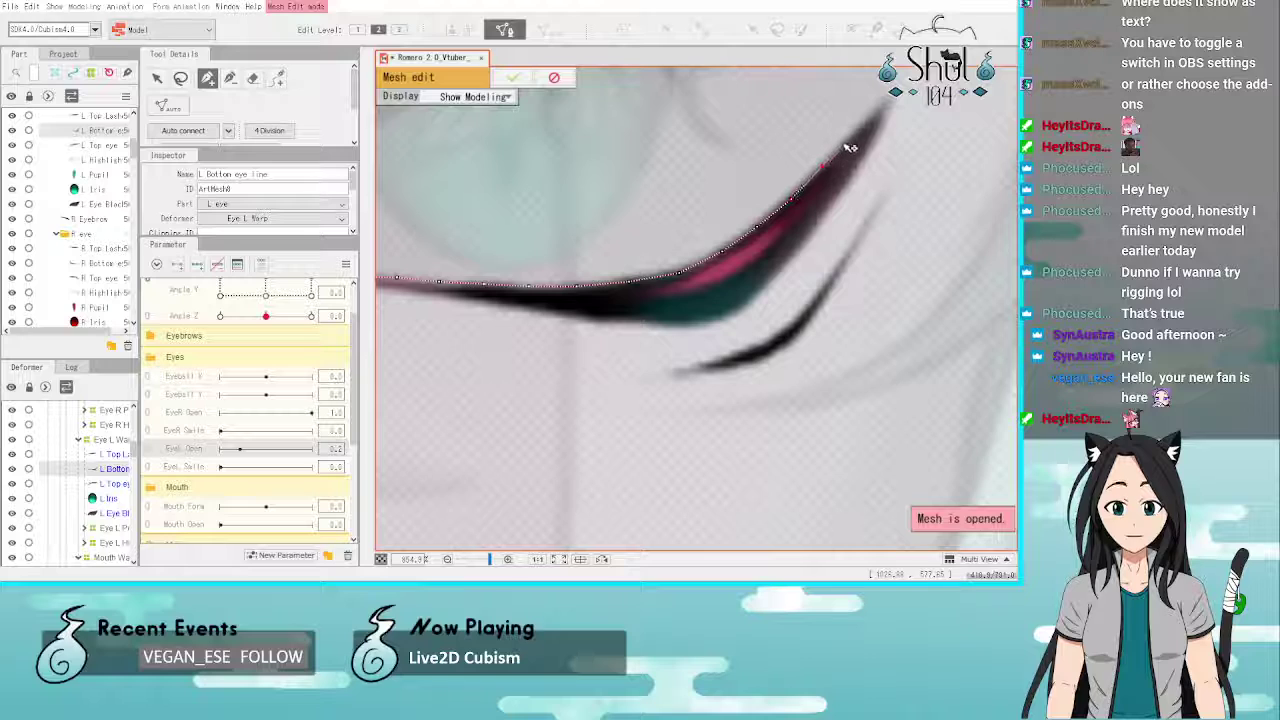
pyautogui.click(851, 134)
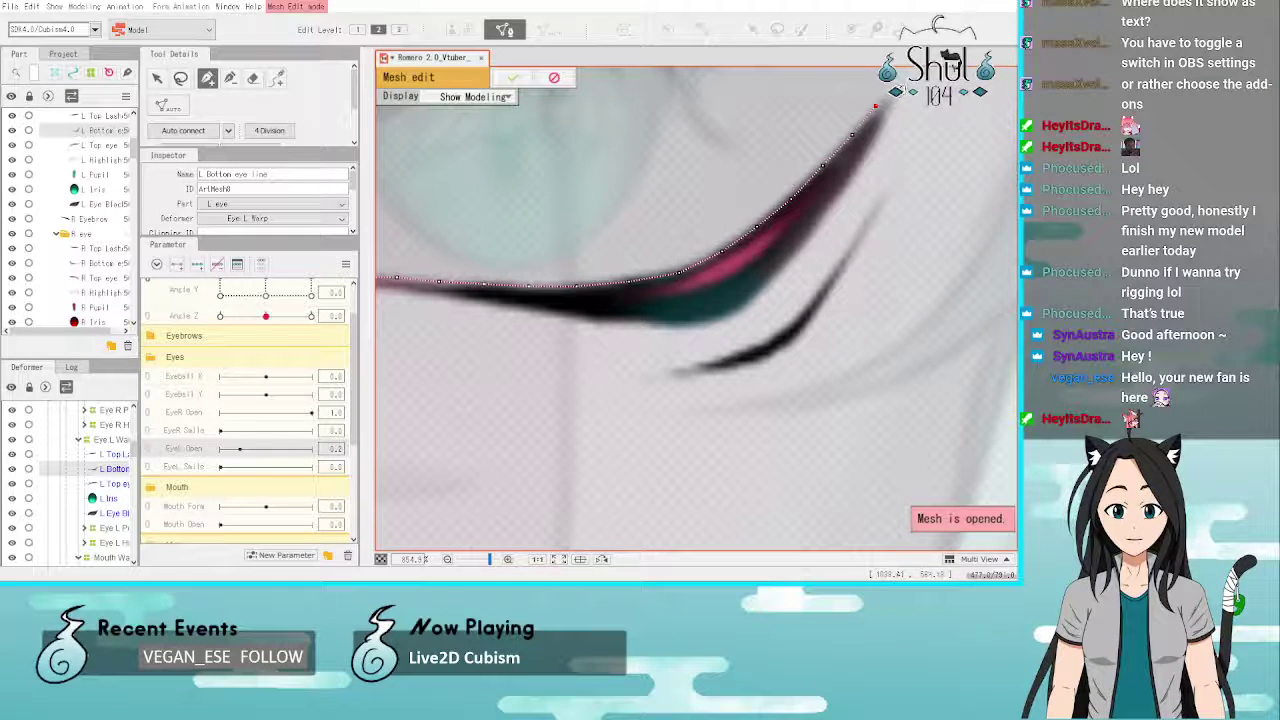
pyautogui.click(893, 84)
# Step: Trace the lower edge of the left bottom eye line back from the outer tip and close the outline at the inner tip
pyautogui.click(882, 121)
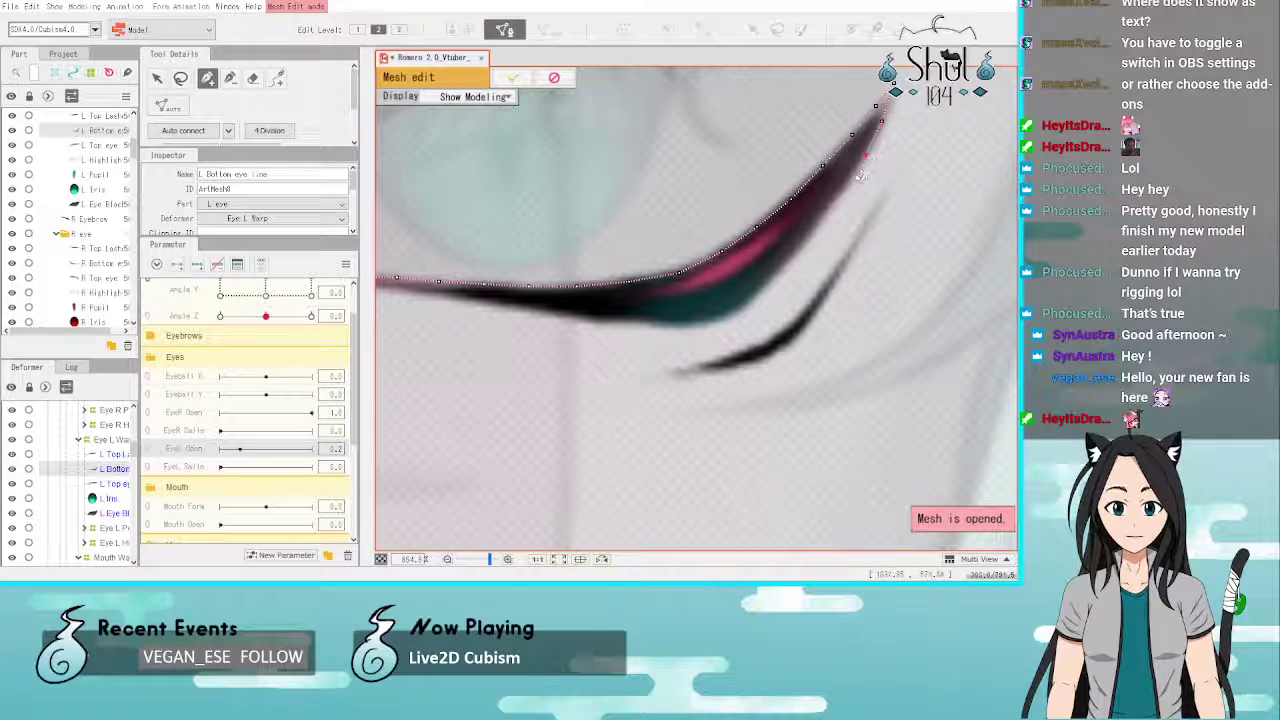
pyautogui.click(838, 196)
pyautogui.click(817, 226)
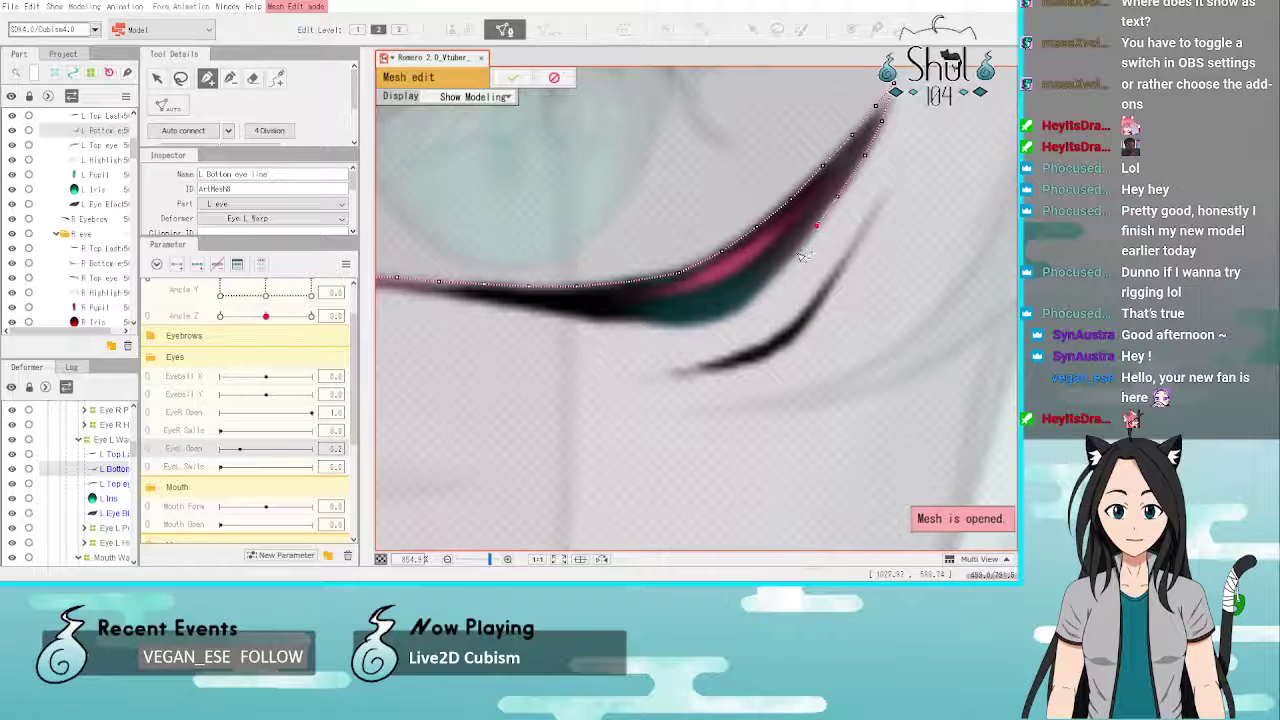
pyautogui.click(791, 260)
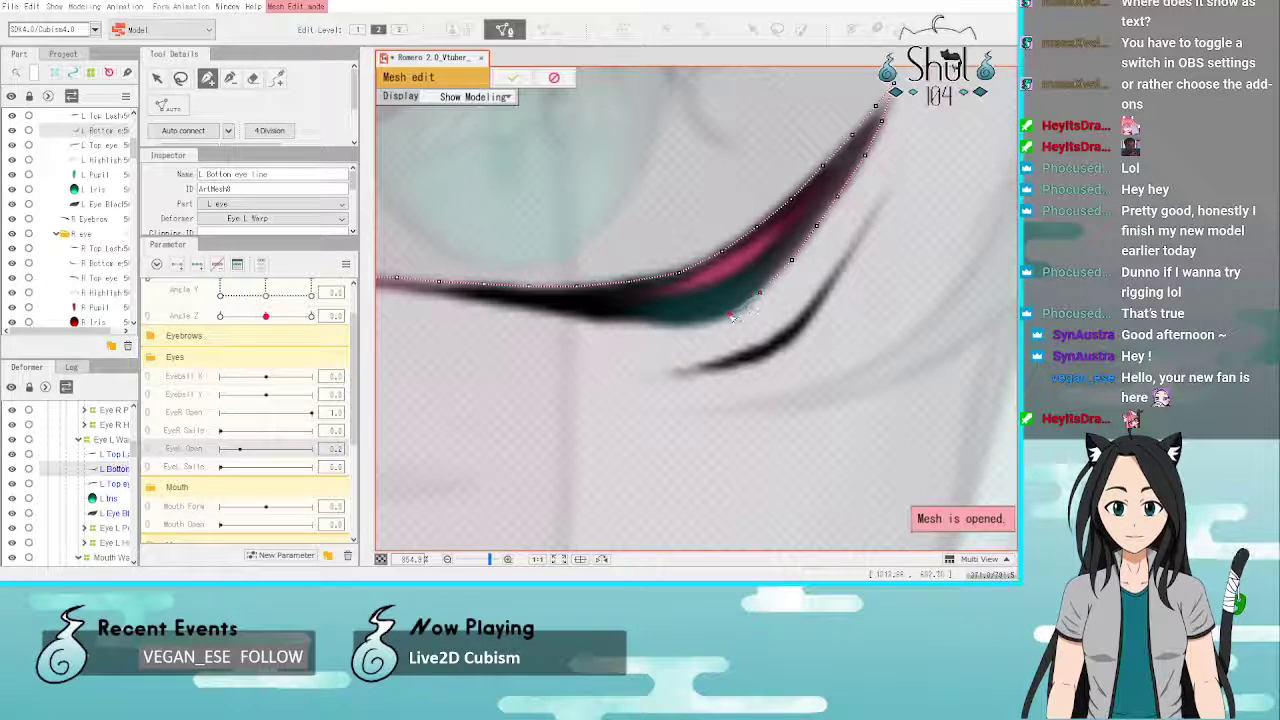
pyautogui.moveTo(732, 317)
pyautogui.mouseDown()
pyautogui.moveTo(633, 332)
pyautogui.moveTo(433, 297)
pyautogui.mouseUp()
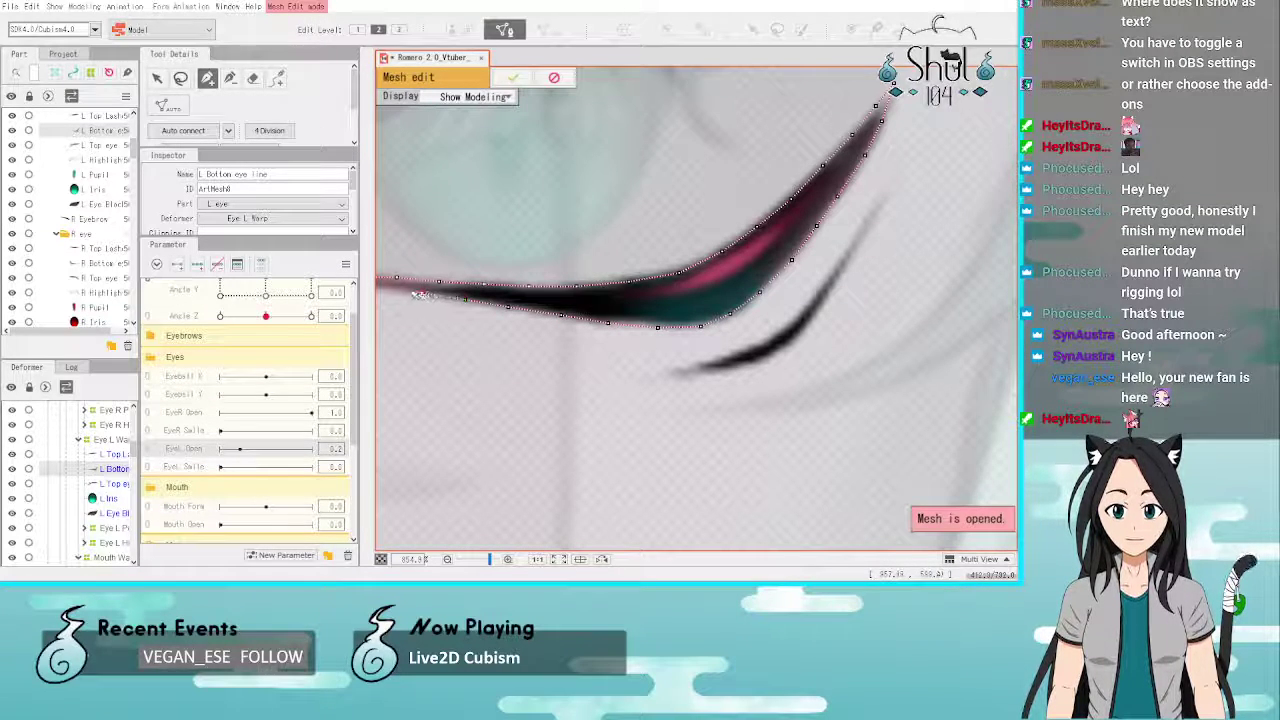
pyautogui.scroll(-5, 387, 289)
pyautogui.scroll(7, 482, 270)
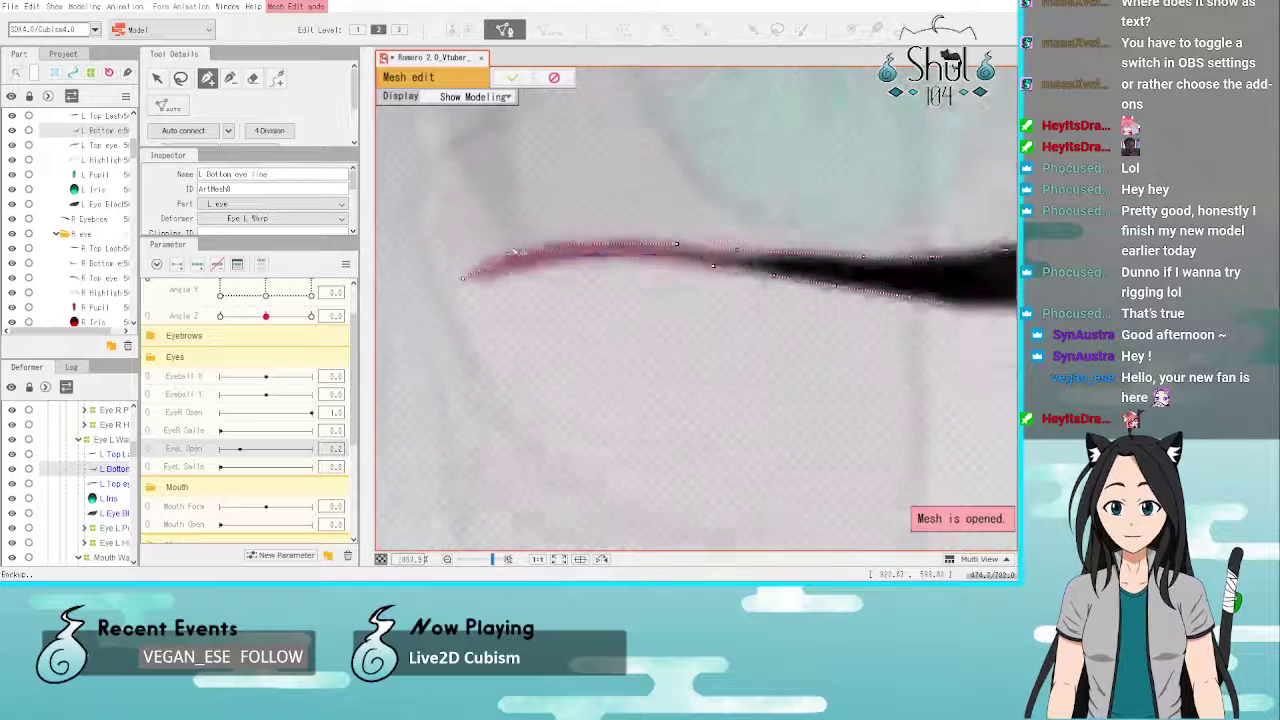
pyautogui.scroll(2, 713, 265)
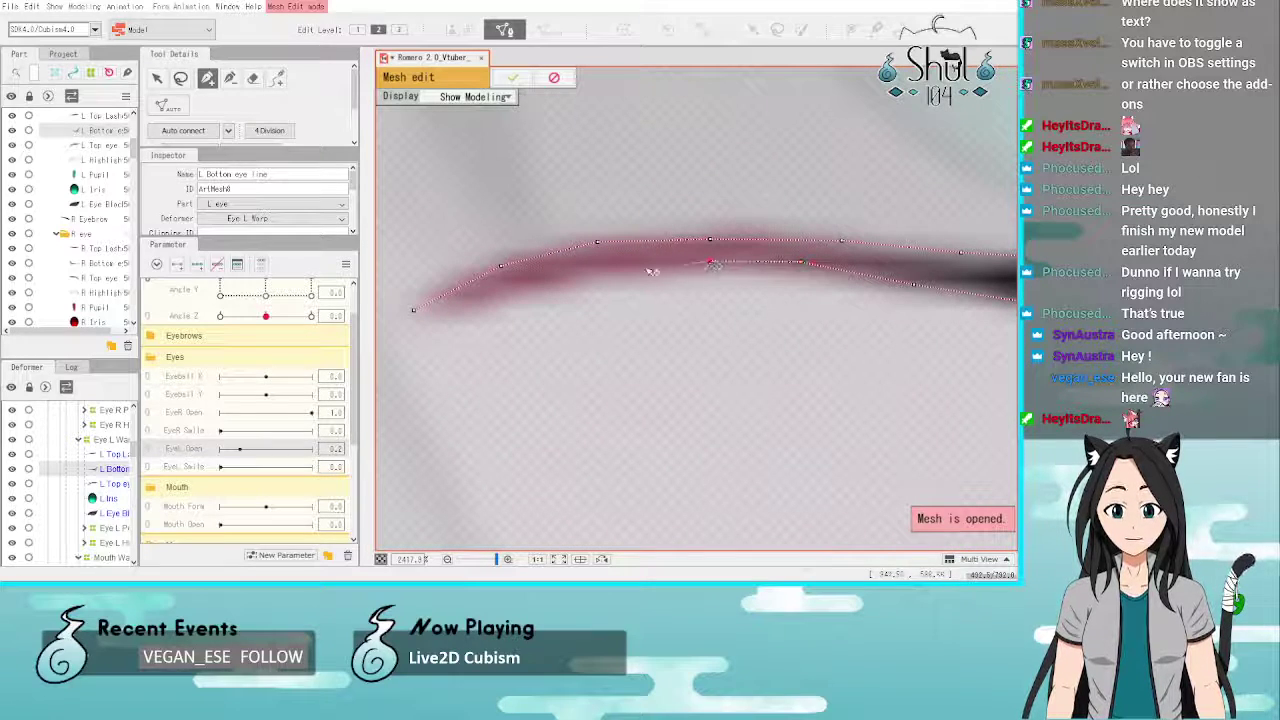
pyautogui.moveTo(651, 271)
pyautogui.mouseDown()
pyautogui.moveTo(520, 288)
pyautogui.moveTo(547, 295)
pyautogui.moveTo(549, 283)
pyautogui.moveTo(518, 292)
pyautogui.mouseUp()
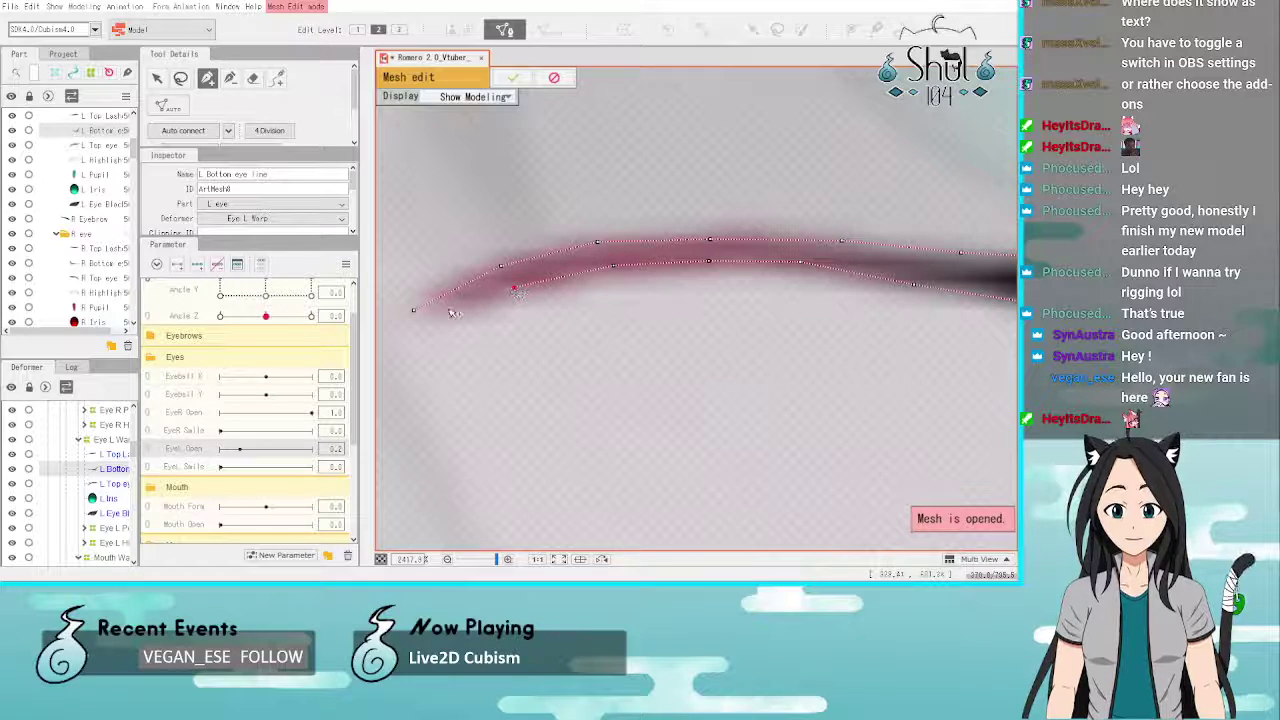
pyautogui.click(413, 310)
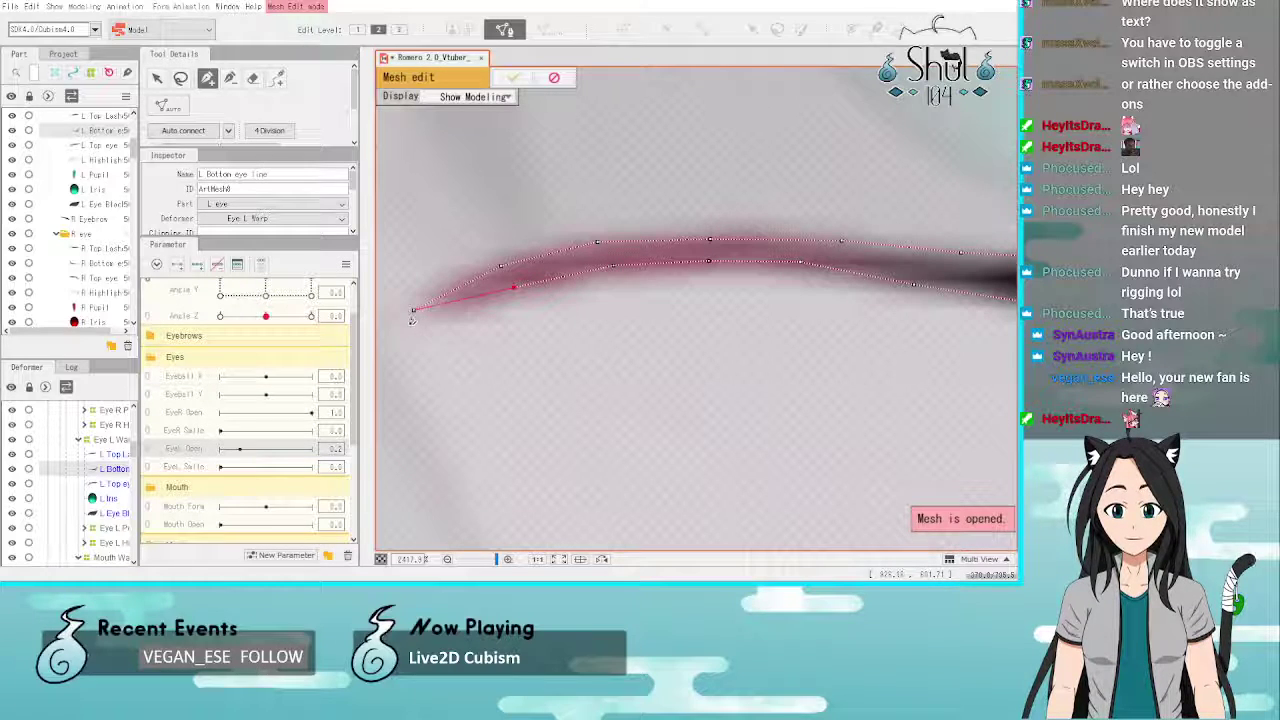
# Step: Add a center row of connected vertices through the left bottom eye line, from the inner tip to the outer tip
pyautogui.click(537, 270)
pyautogui.click(620, 252)
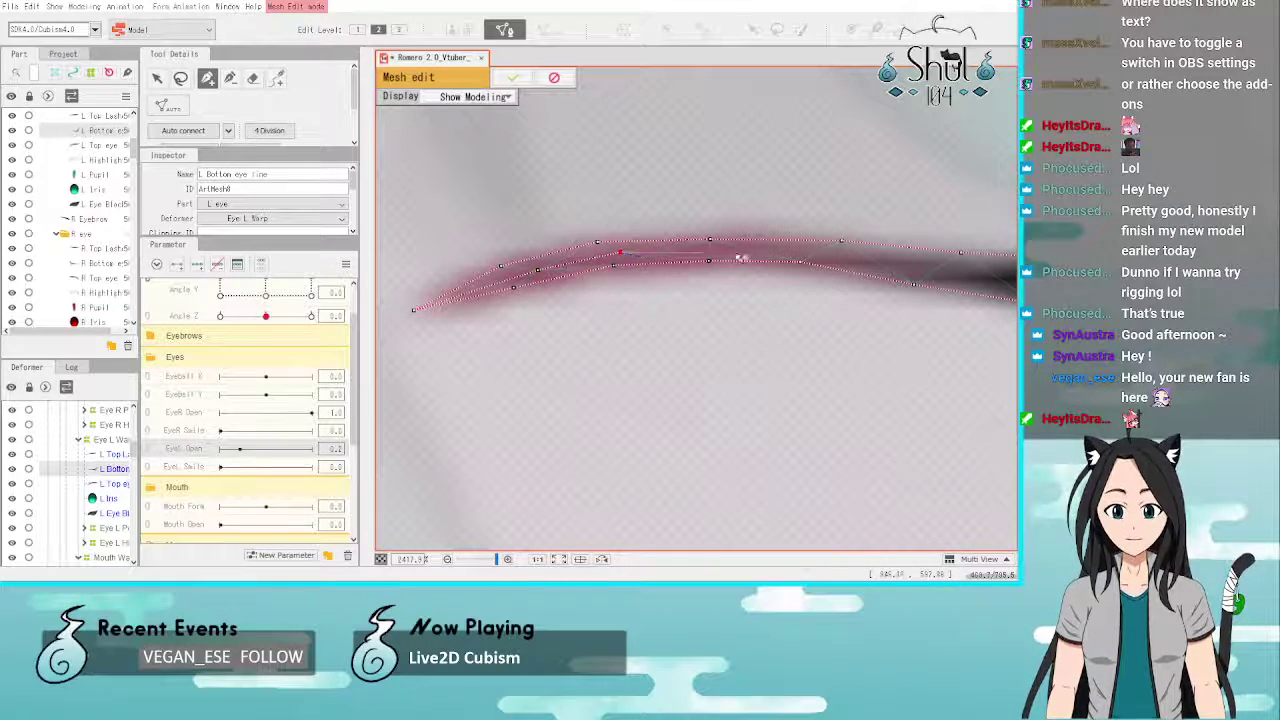
pyautogui.click(740, 256)
pyautogui.click(867, 257)
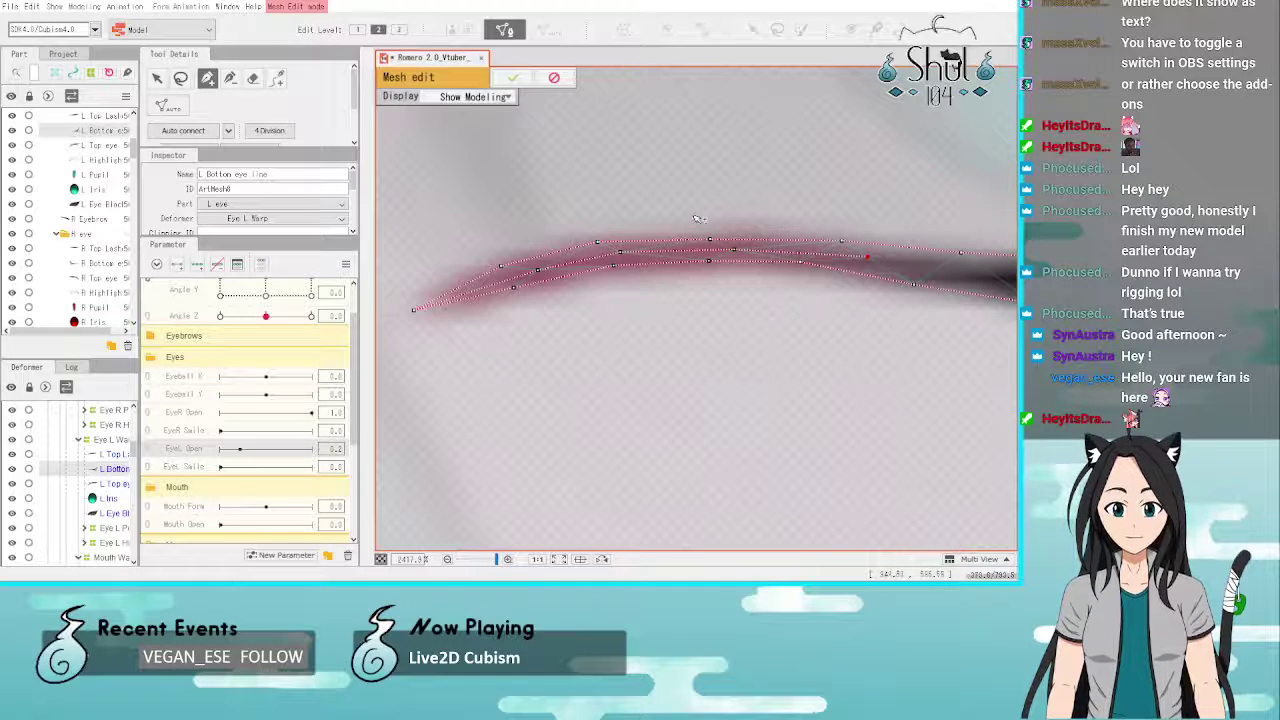
pyautogui.scroll(-4, 698, 218)
pyautogui.scroll(3, 950, 246)
pyautogui.scroll(-3, 615, 231)
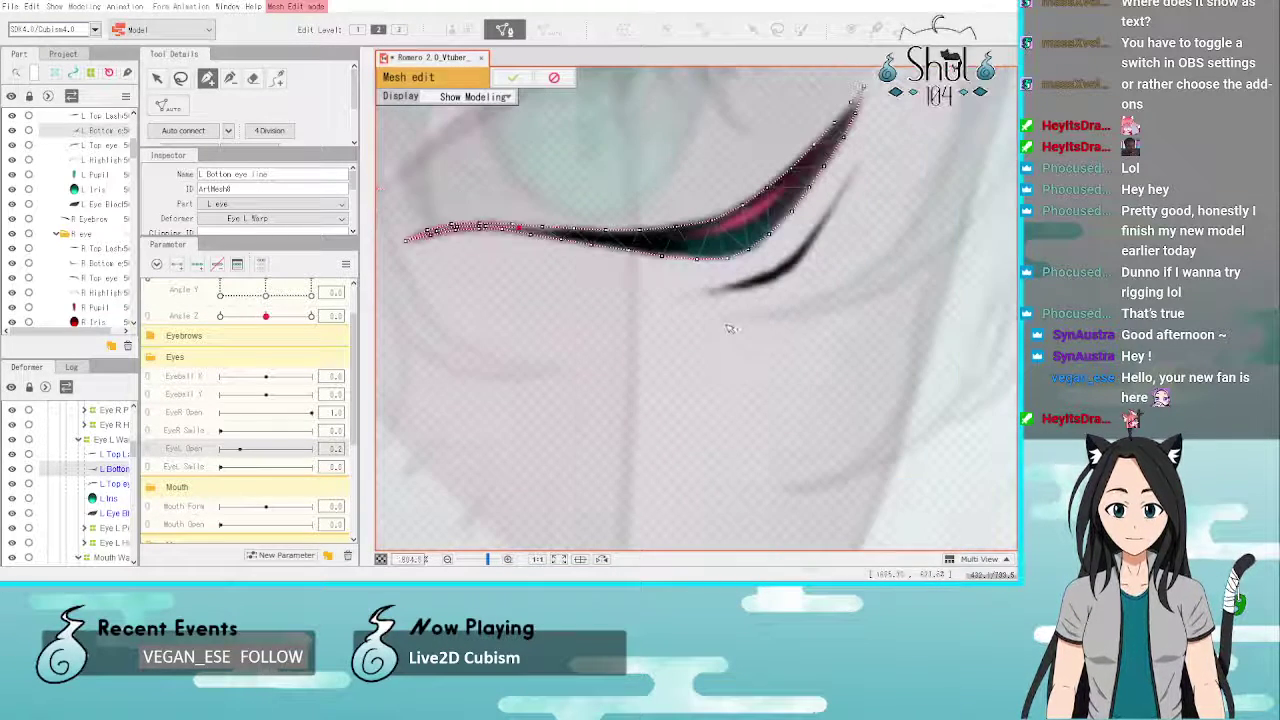
pyautogui.scroll(-3, 750, 226)
pyautogui.scroll(3, 733, 165)
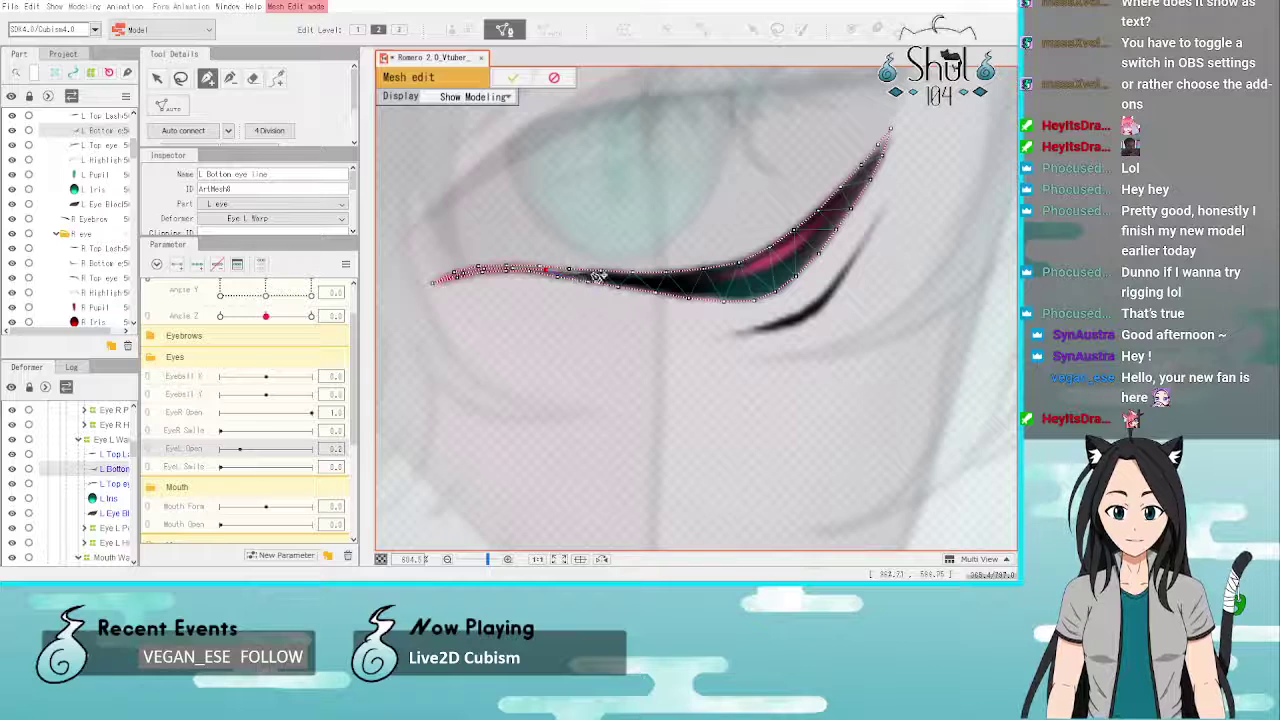
pyautogui.scroll(1, 598, 276)
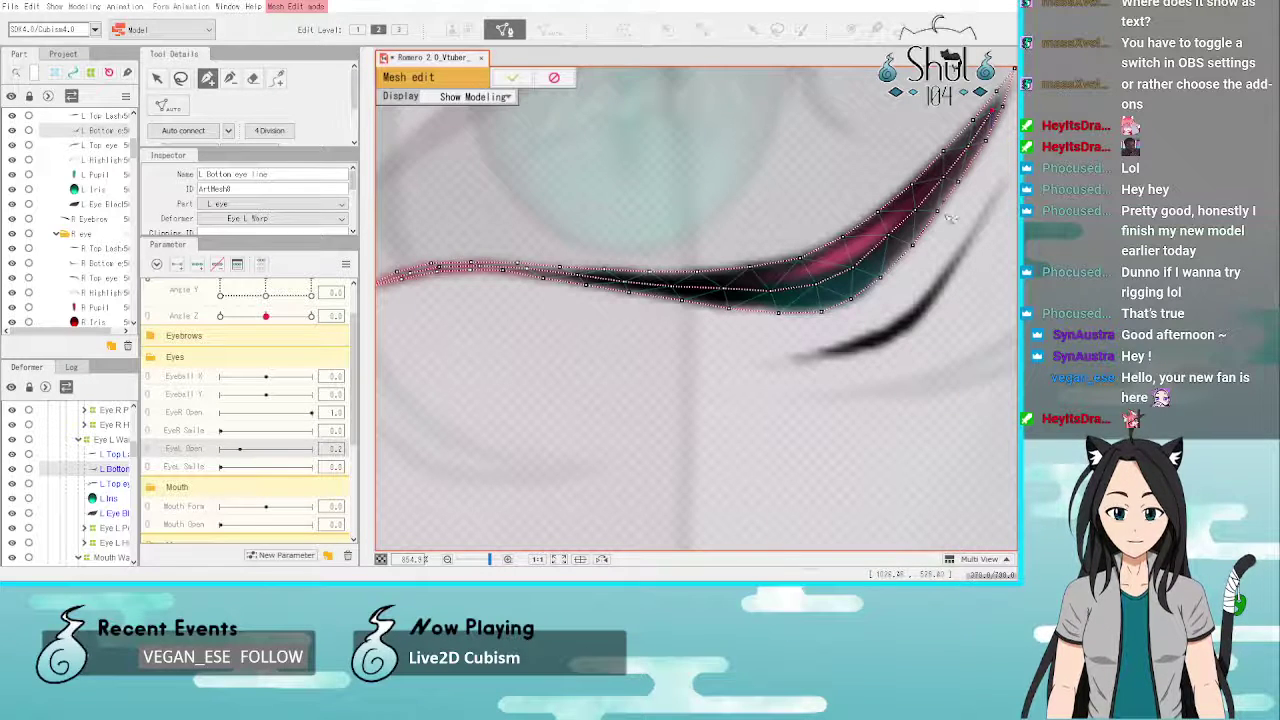
pyautogui.scroll(-3, 950, 218)
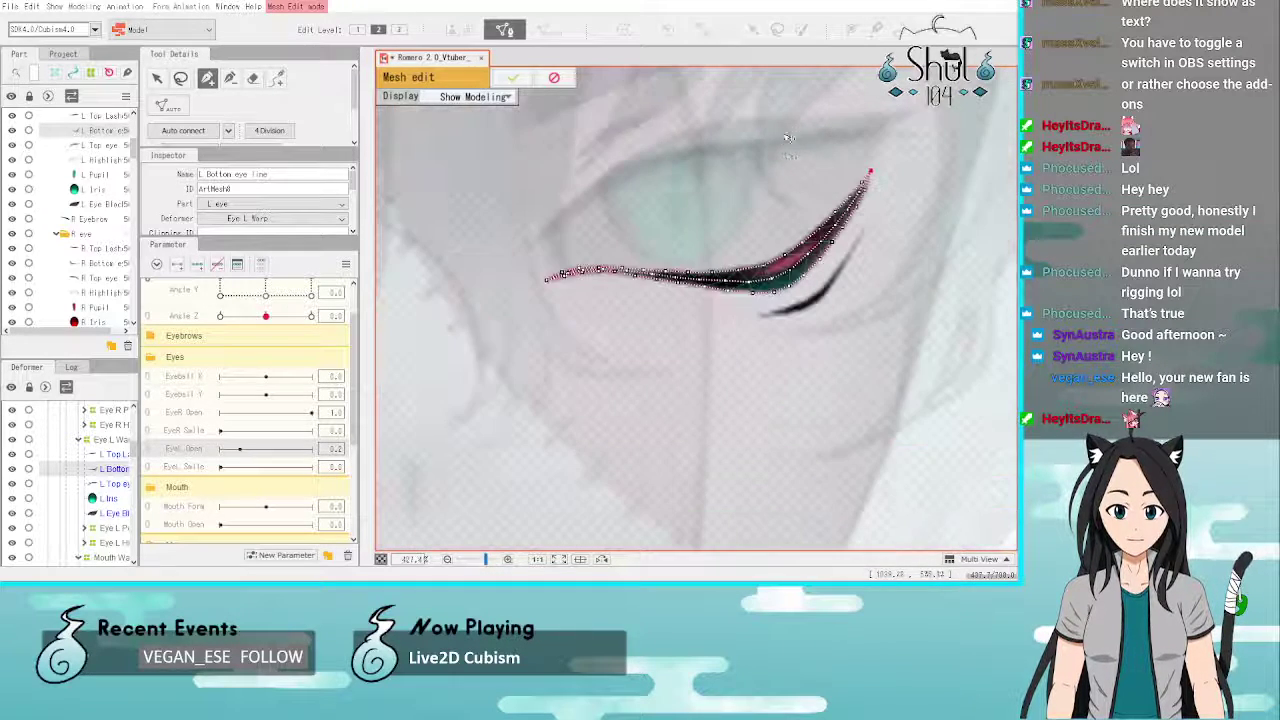
# Step: Add a center row of connected vertices through the small crease stroke under the left bottom eye line, from its inner end to its outer tip
pyautogui.scroll(2, 915, 282)
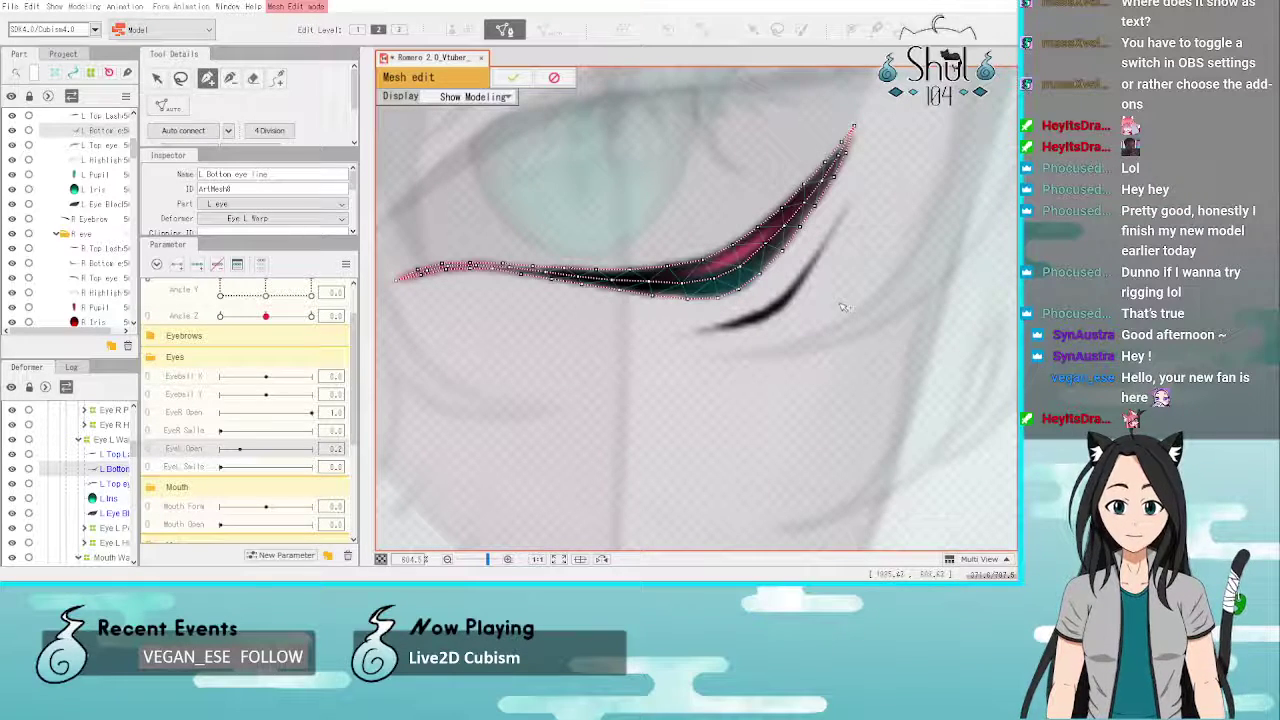
pyautogui.scroll(4, 795, 321)
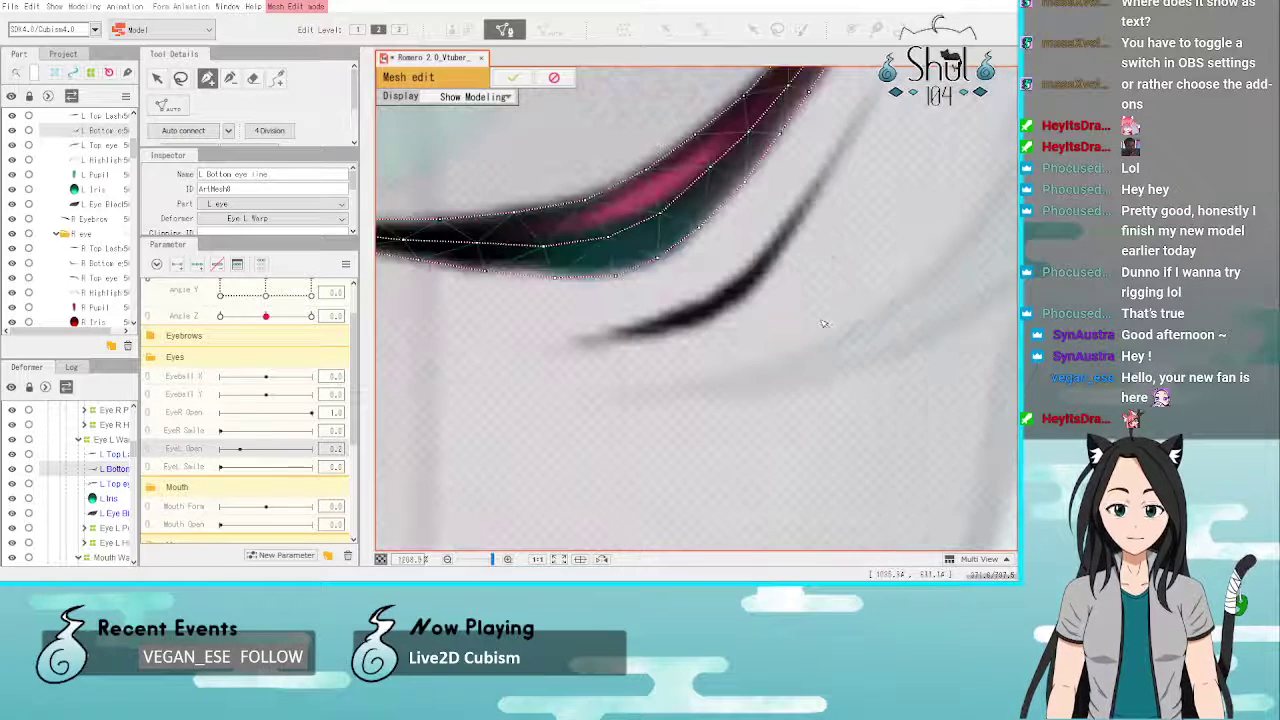
pyautogui.click(549, 348)
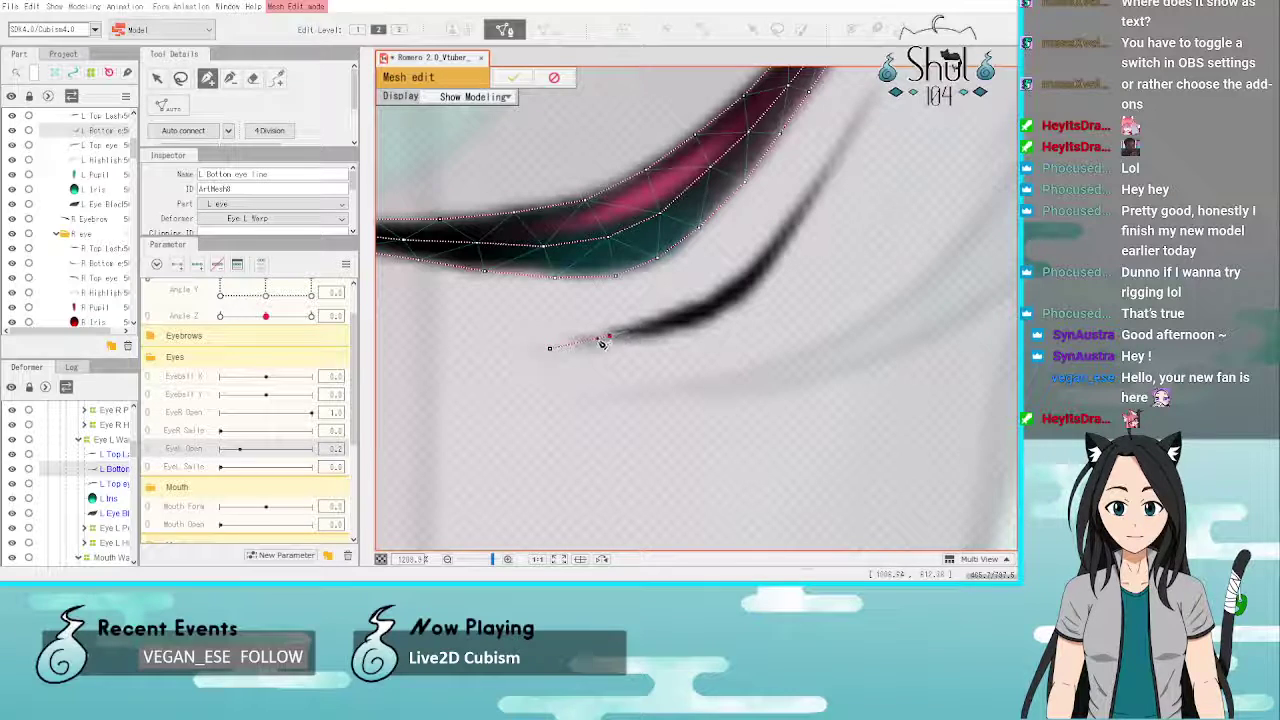
pyautogui.moveTo(609, 336); pyautogui.dragTo(571, 342)
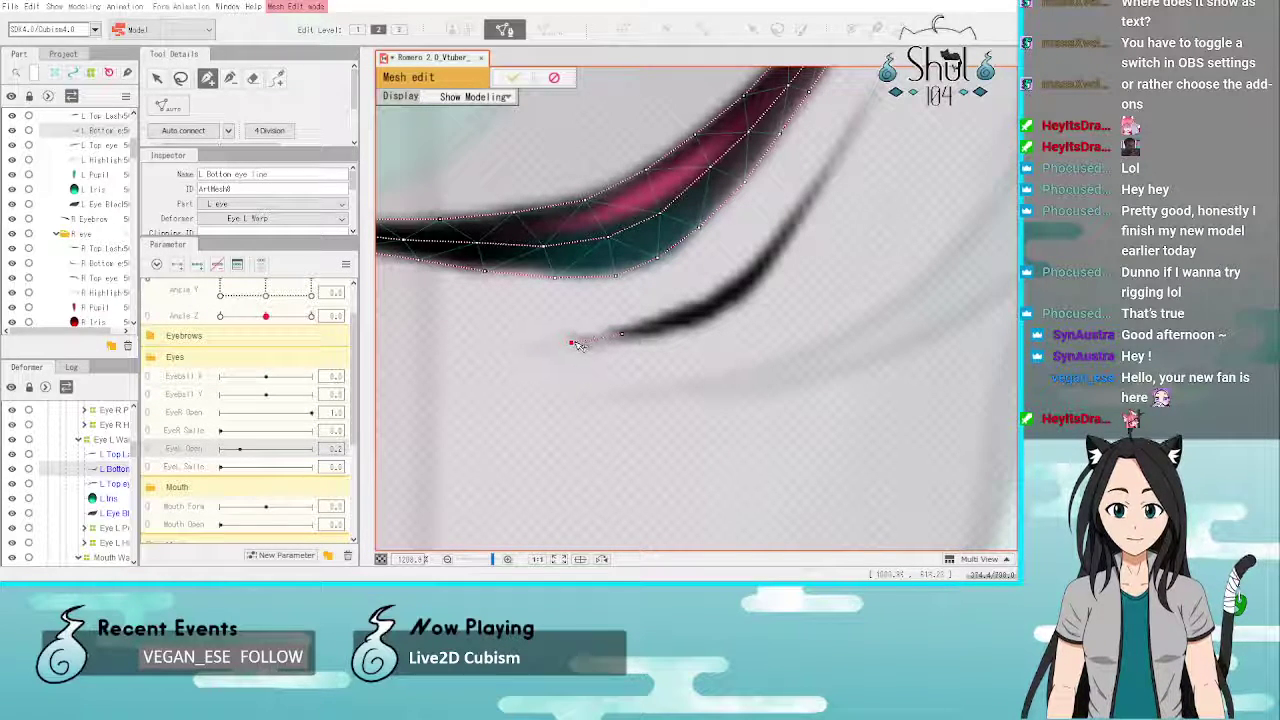
pyautogui.click(666, 326)
pyautogui.click(701, 311)
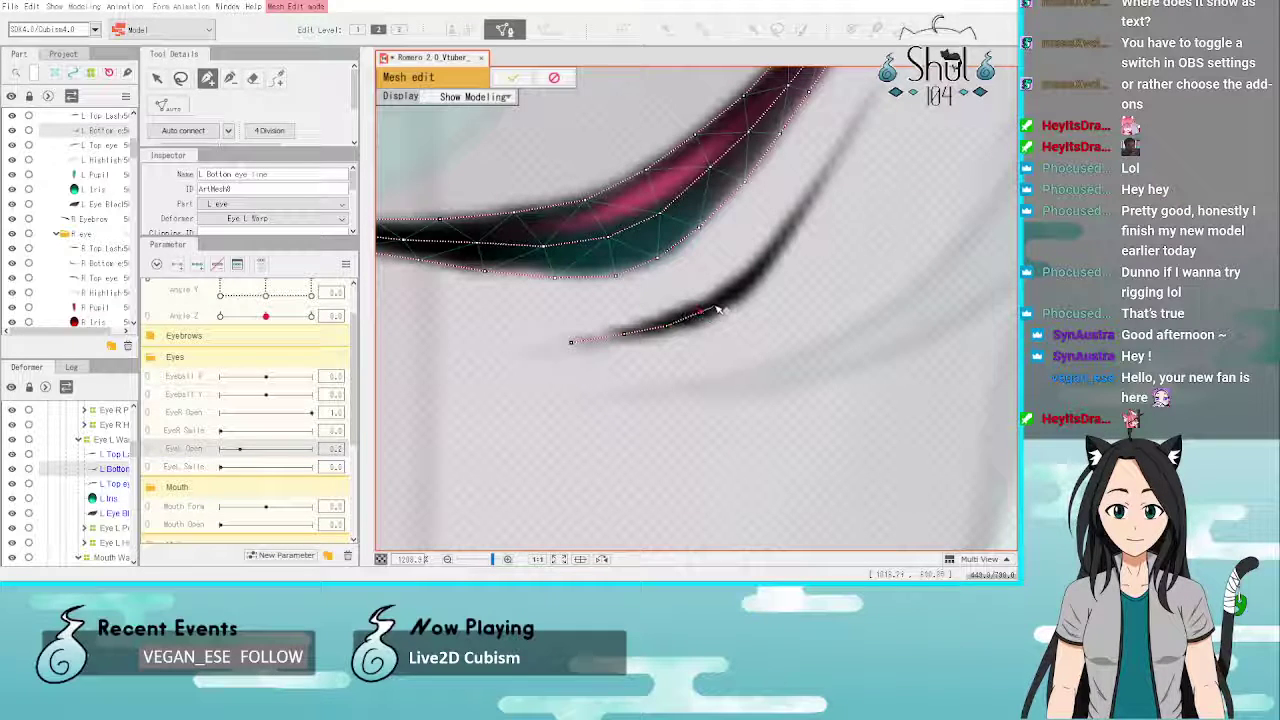
pyautogui.click(733, 292)
pyautogui.click(763, 266)
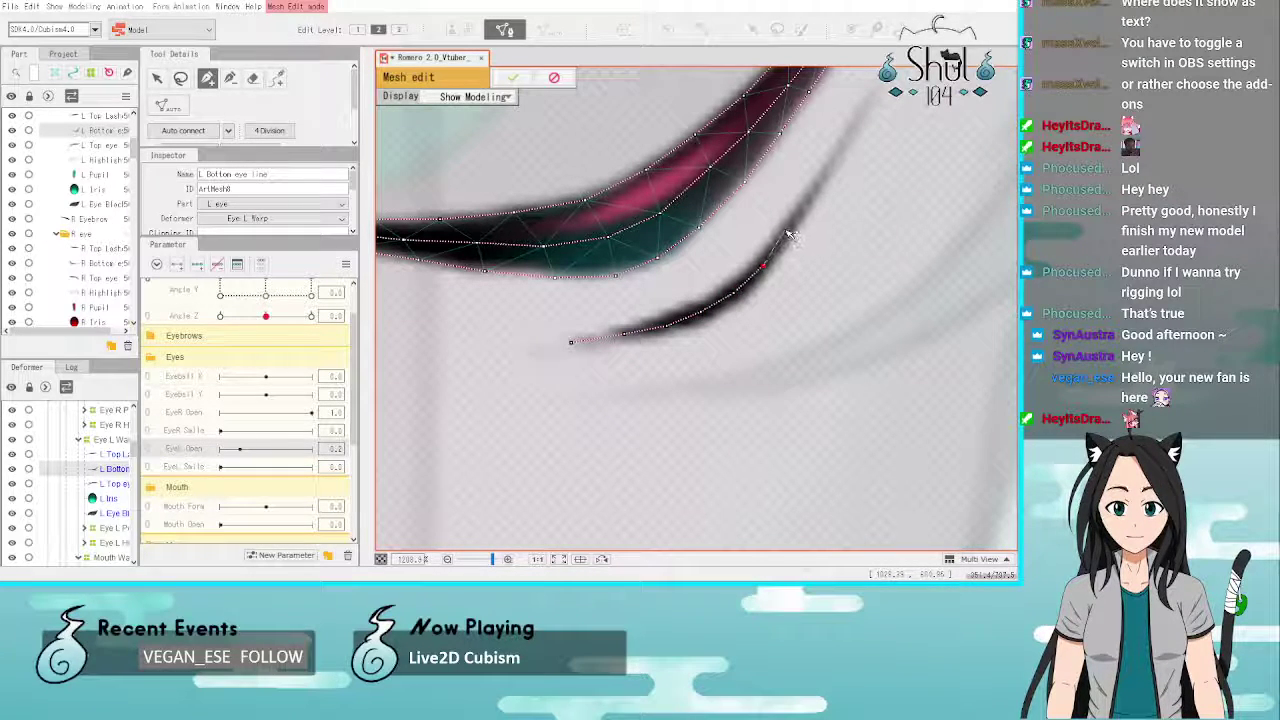
pyautogui.click(811, 196)
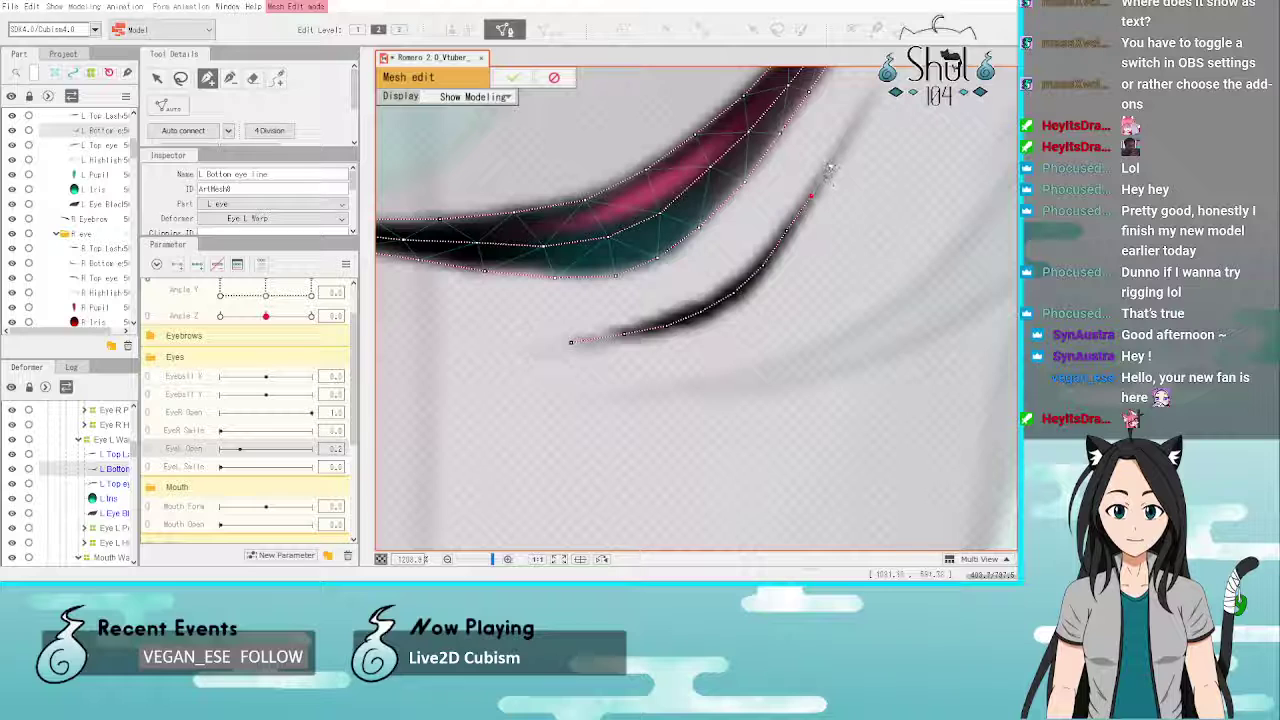
pyautogui.click(830, 158)
pyautogui.click(853, 122)
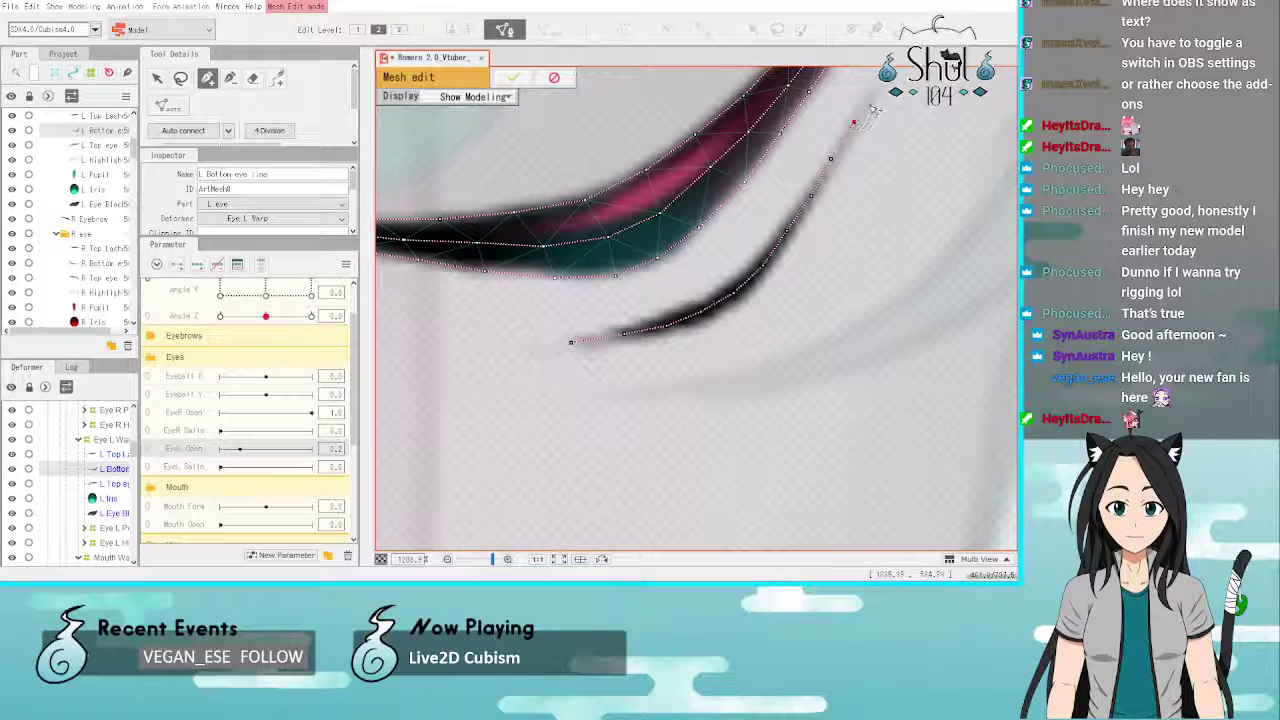
pyautogui.click(869, 97)
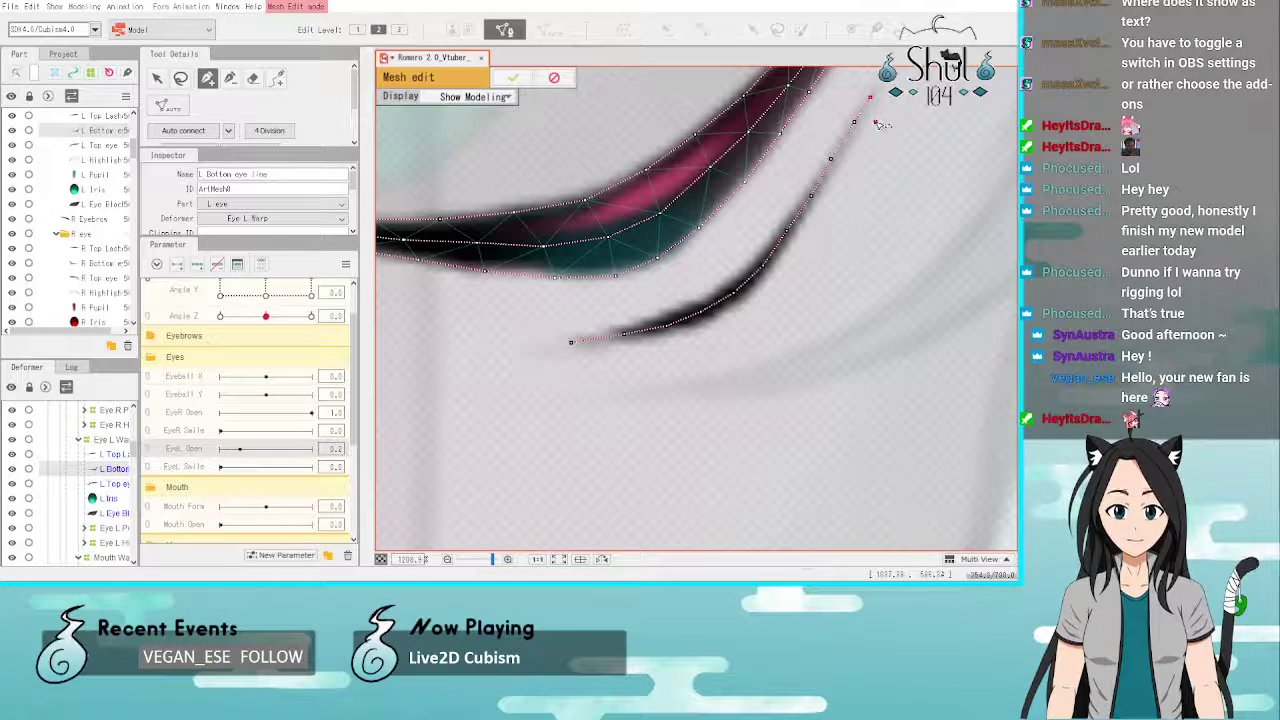
# Step: Trace connected vertices below the small crease stroke, from its outer tip back around to just beyond its inner end
pyautogui.click(875, 122)
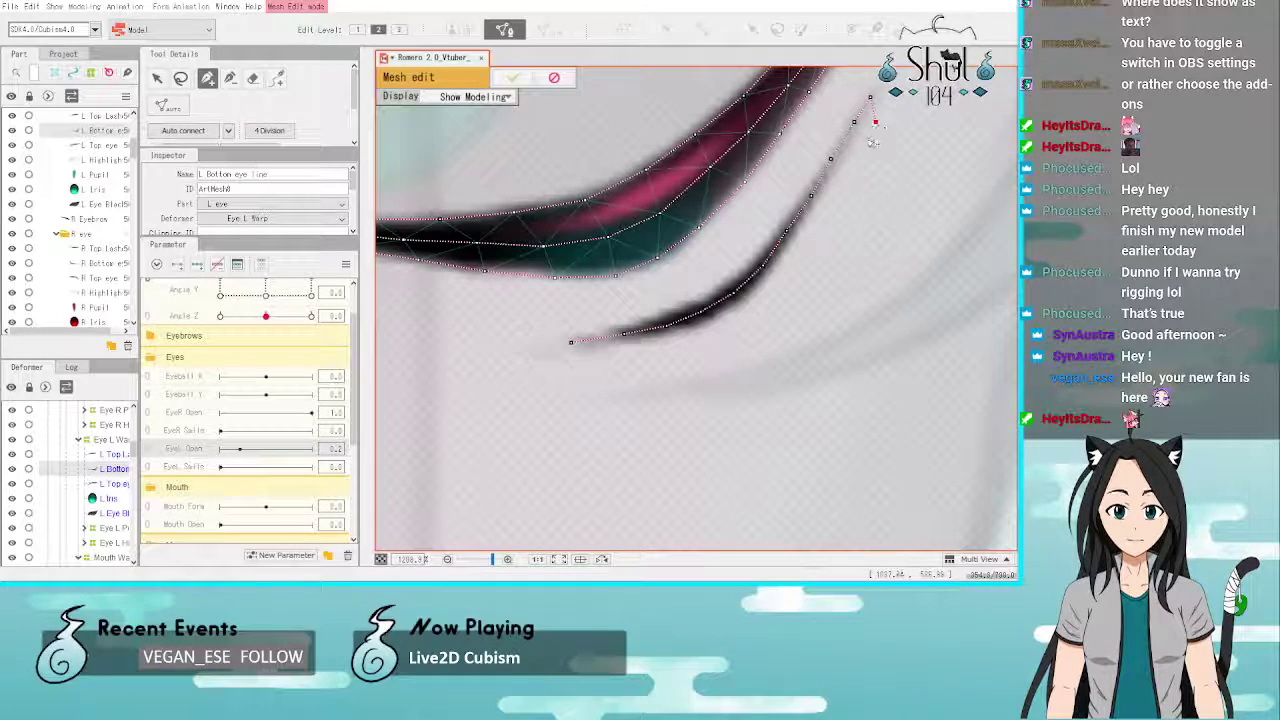
pyautogui.click(840, 187)
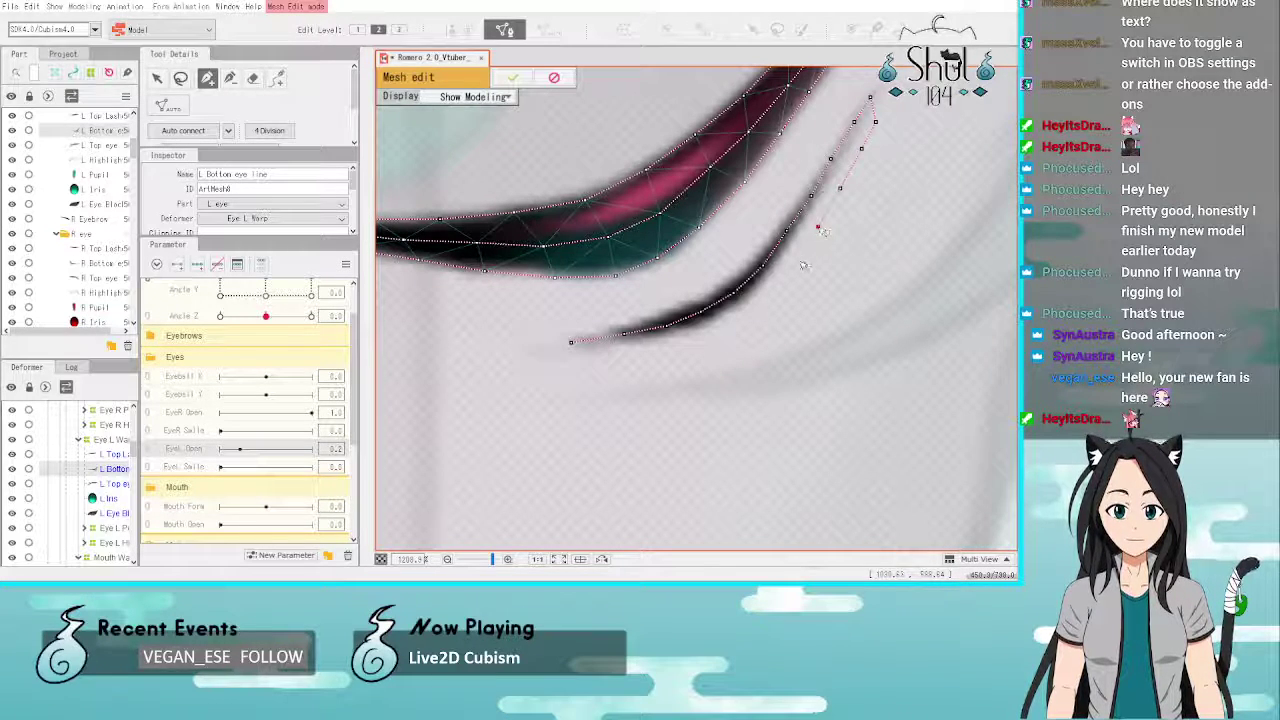
pyautogui.click(800, 262)
pyautogui.click(768, 301)
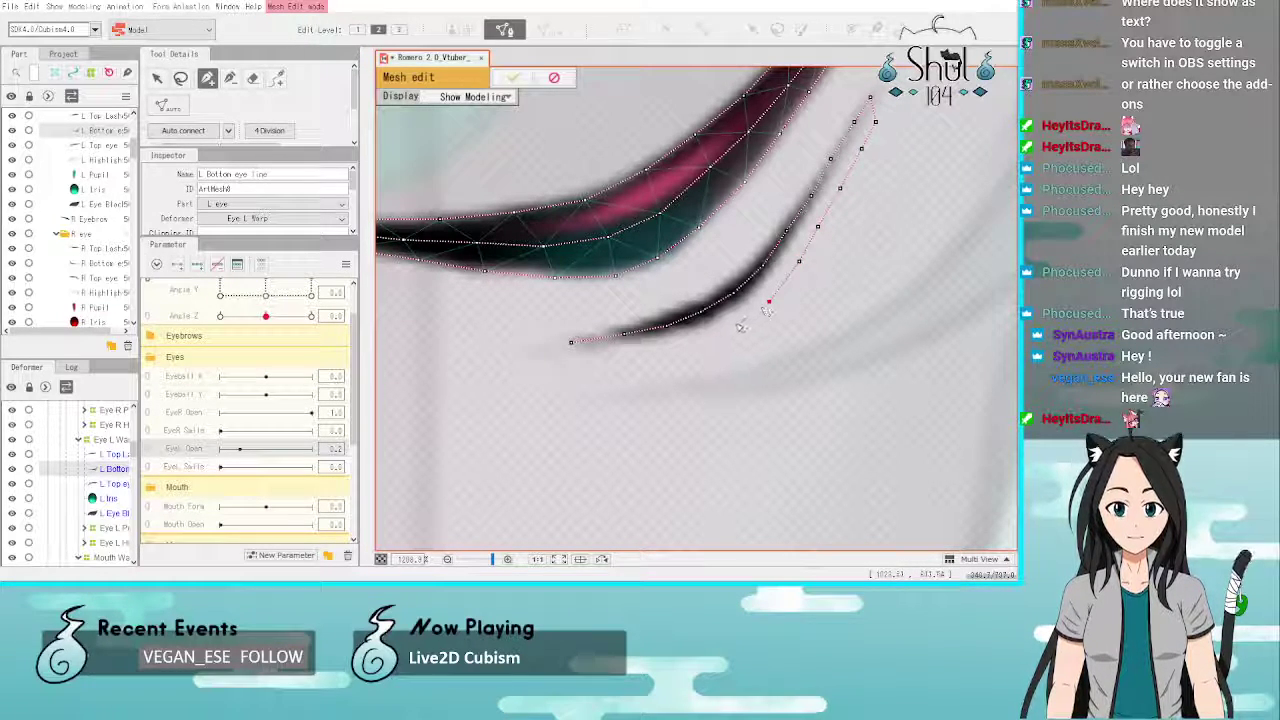
pyautogui.click(733, 324)
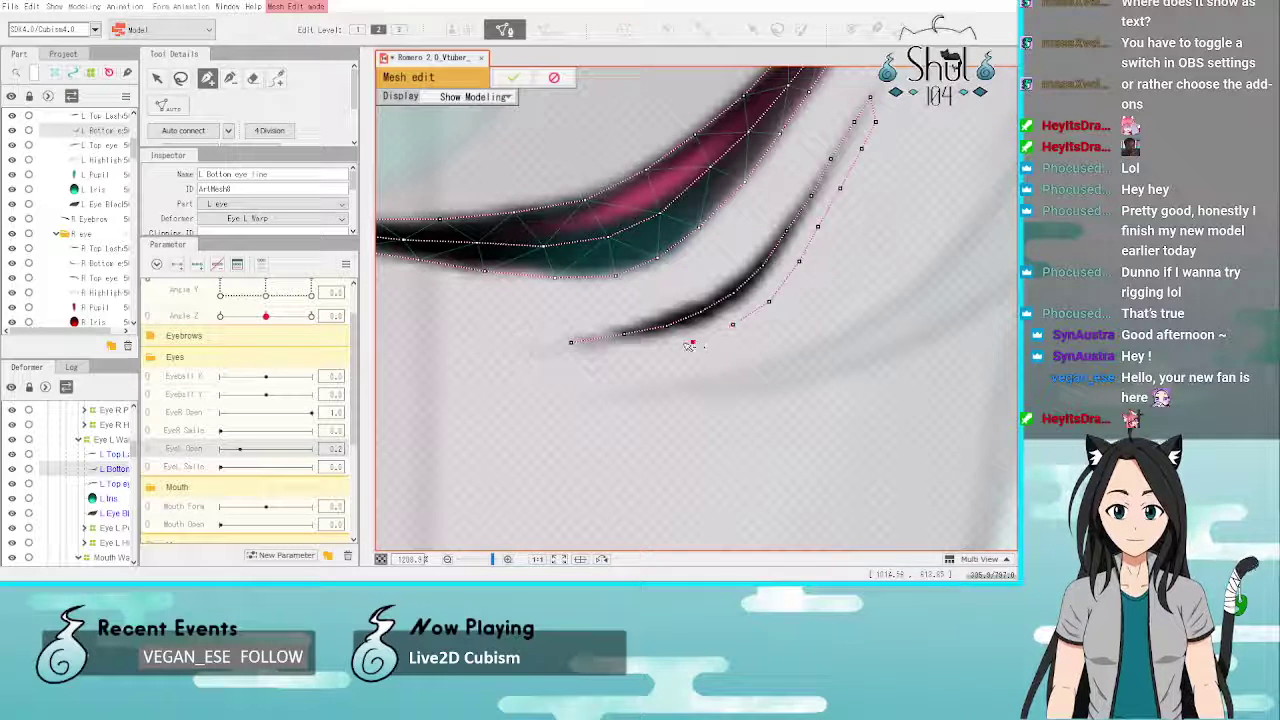
pyautogui.click(648, 352)
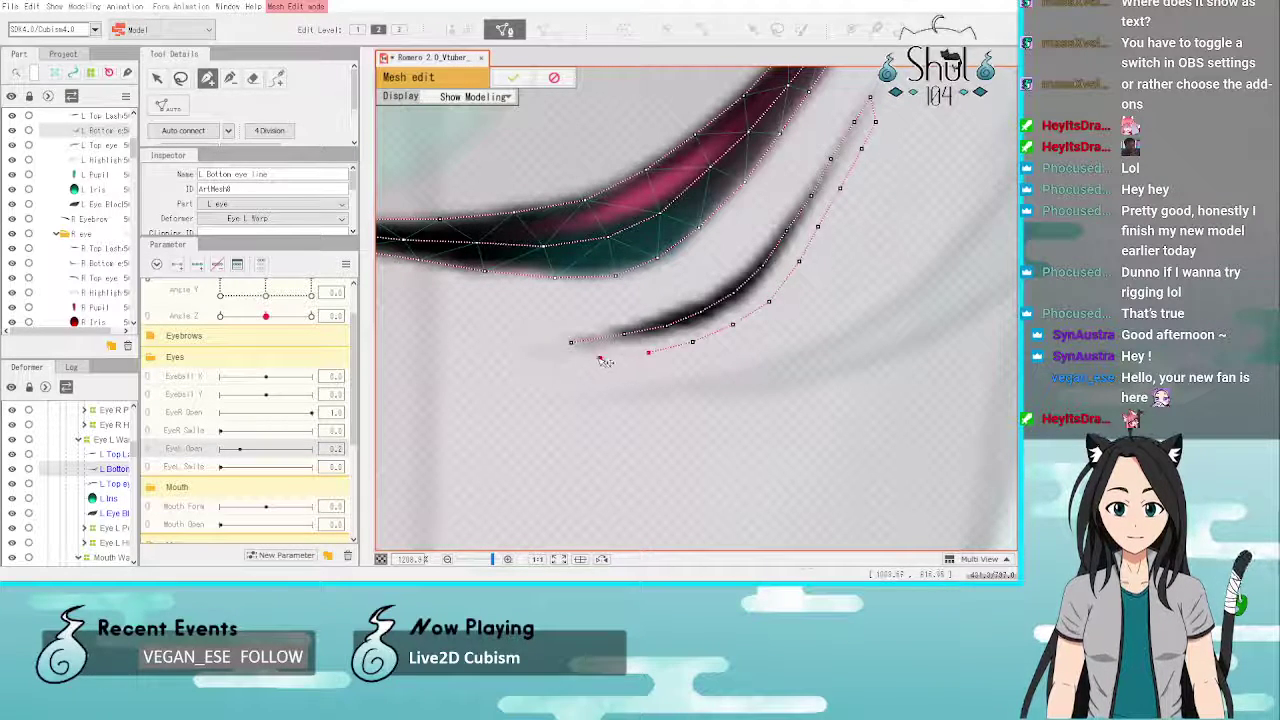
pyautogui.click(600, 357)
pyautogui.click(566, 361)
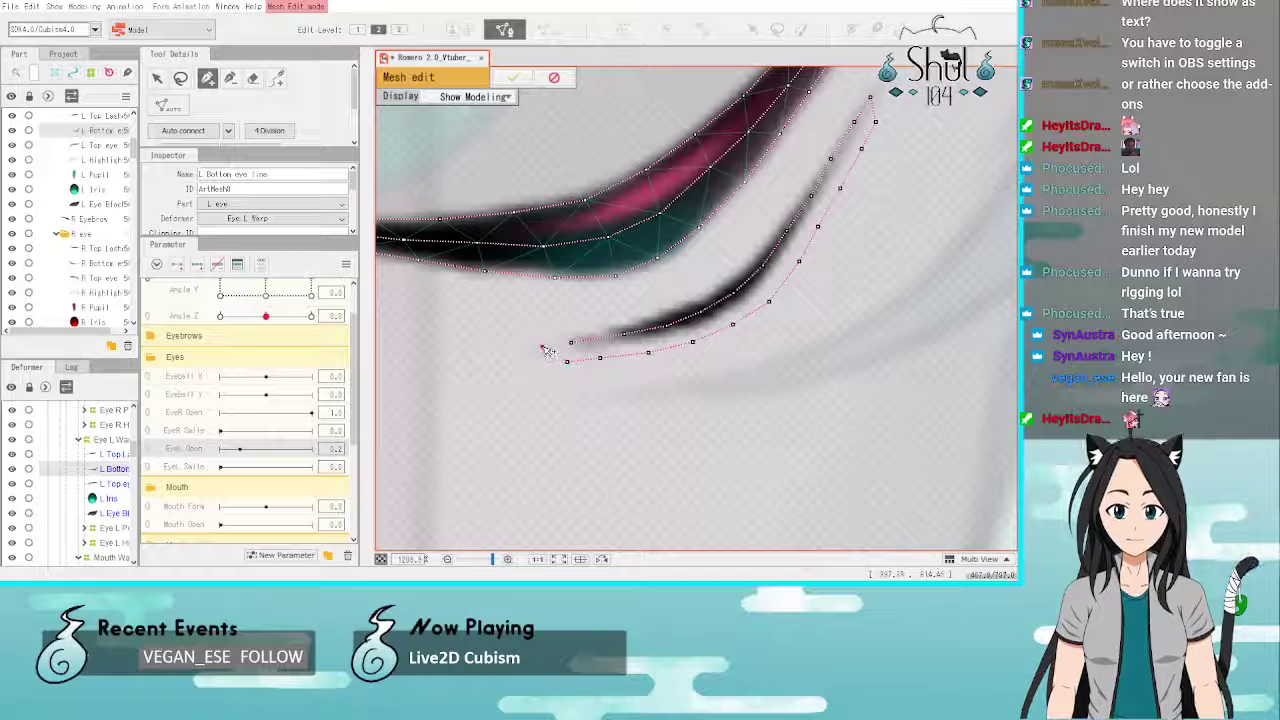
pyautogui.click(542, 347)
# Step: Trace the crease stroke's upper side back to its outer tip to close the outline, and apply the left bottom eye line mesh
pyautogui.click(553, 325)
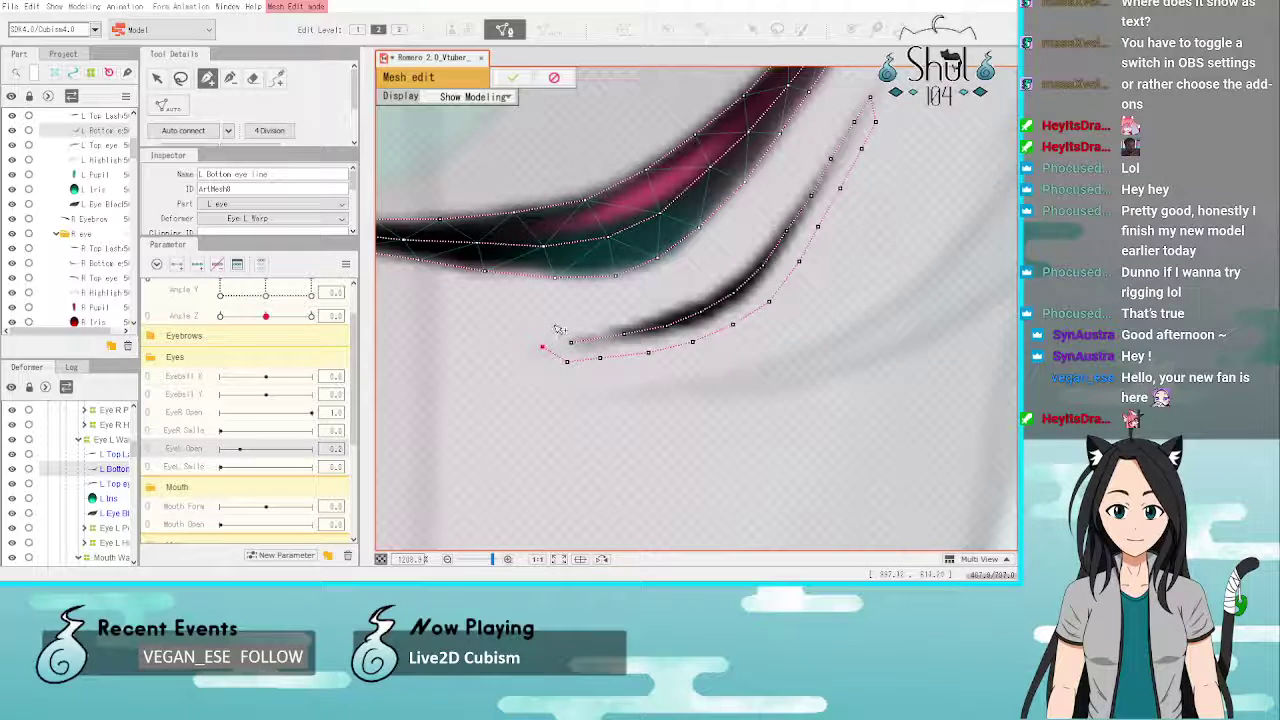
pyautogui.click(642, 303)
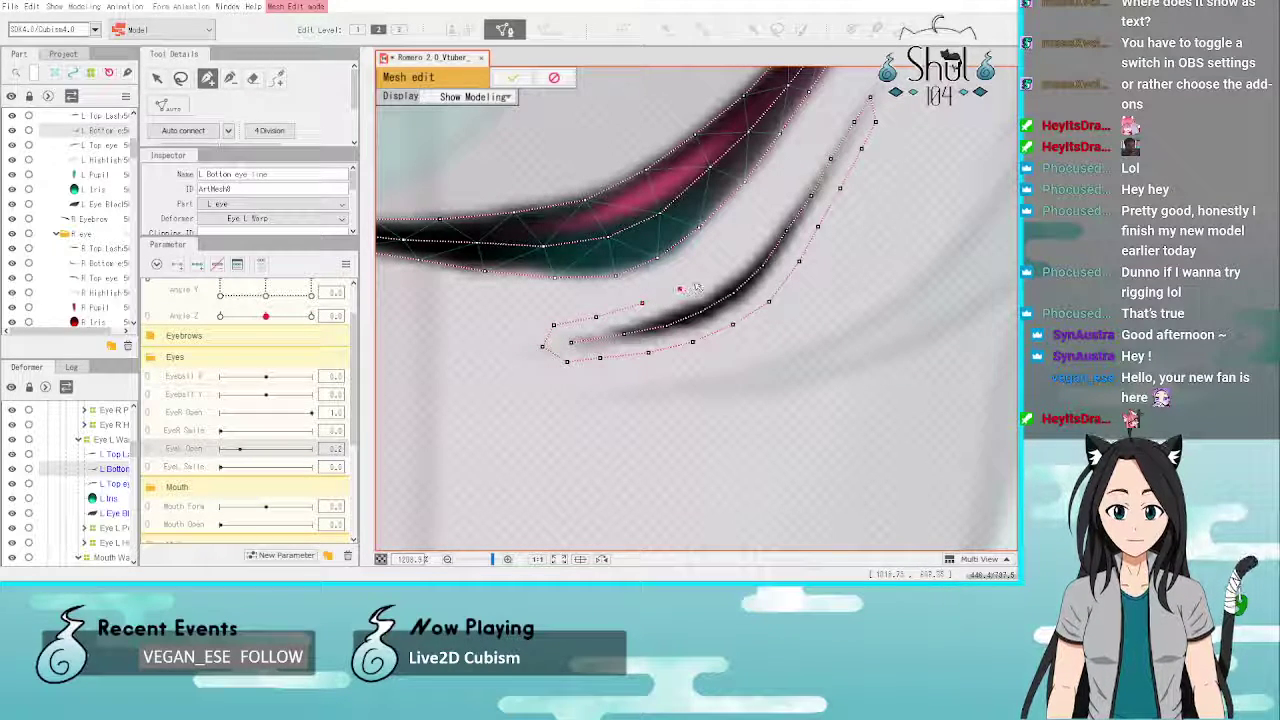
pyautogui.click(707, 277)
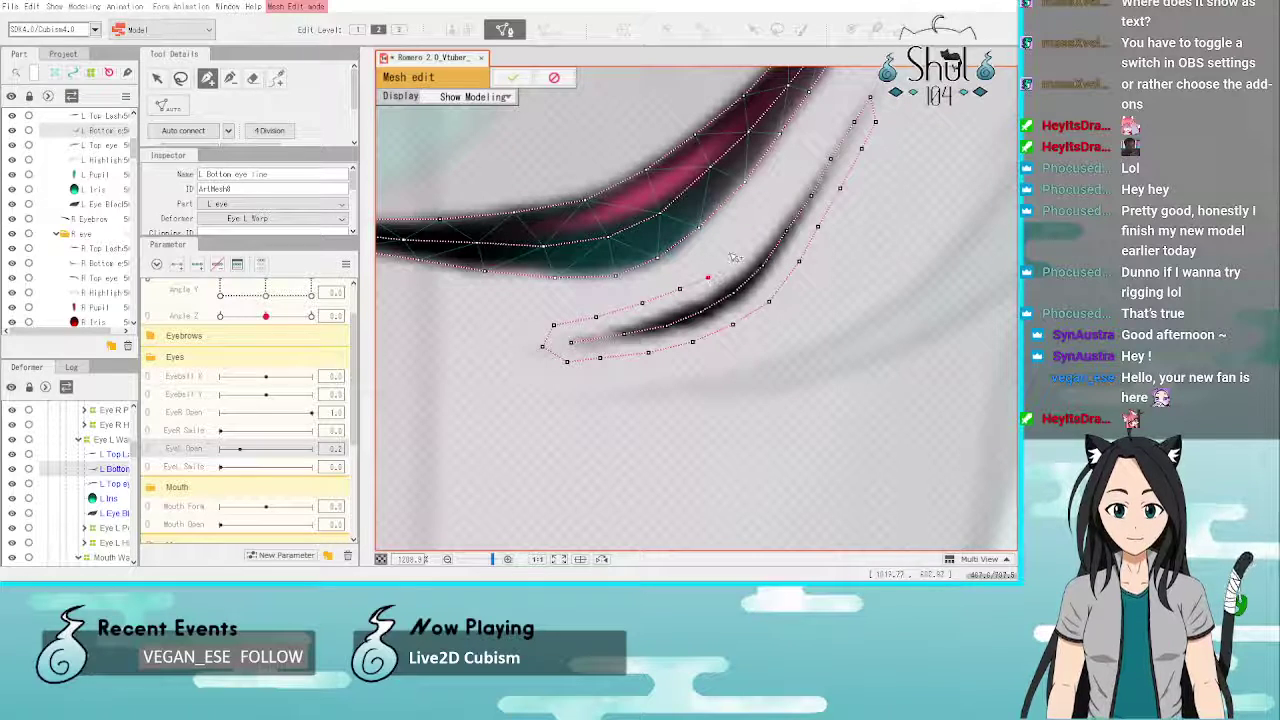
pyautogui.click(732, 258)
pyautogui.click(753, 232)
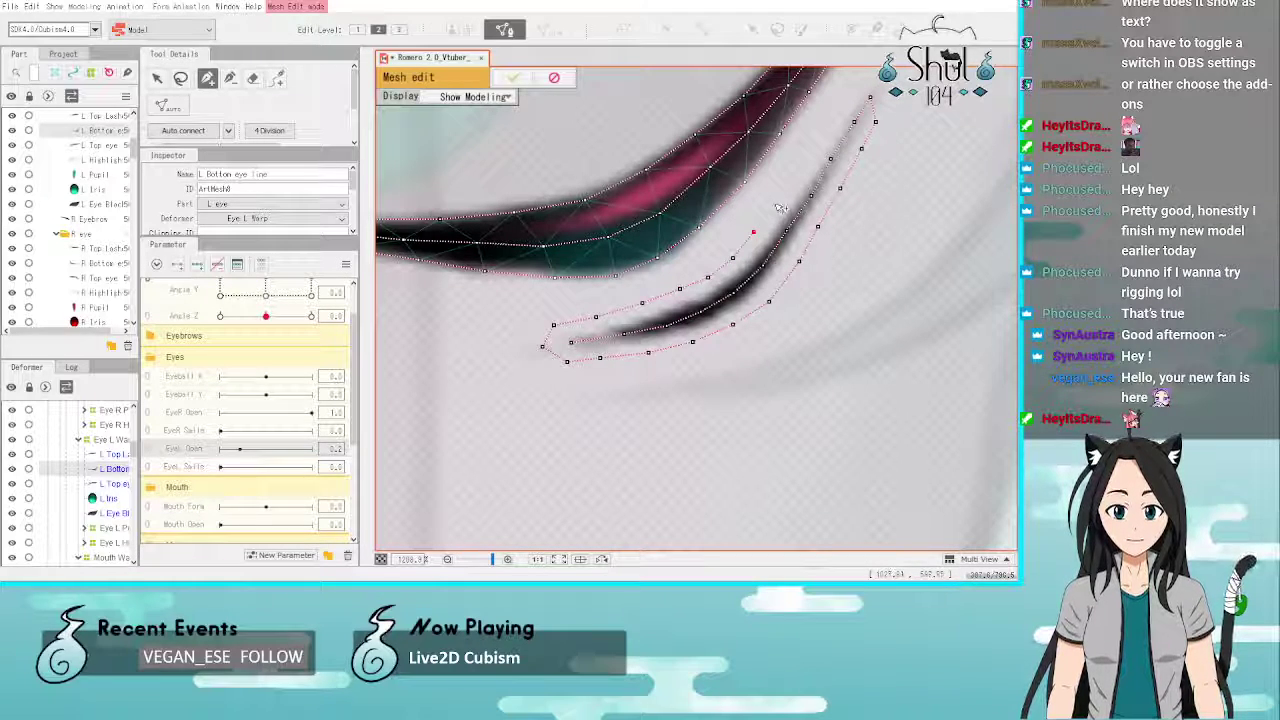
pyautogui.click(774, 203)
pyautogui.click(803, 167)
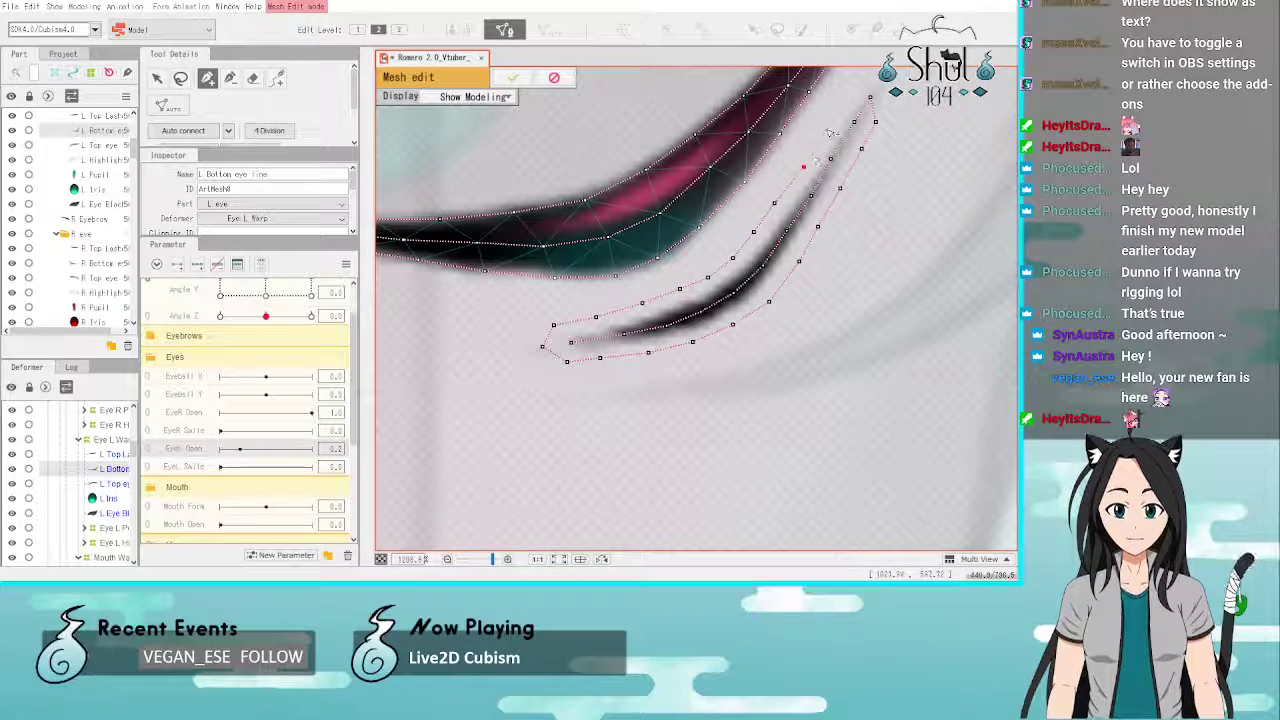
pyautogui.click(827, 127)
pyautogui.click(850, 99)
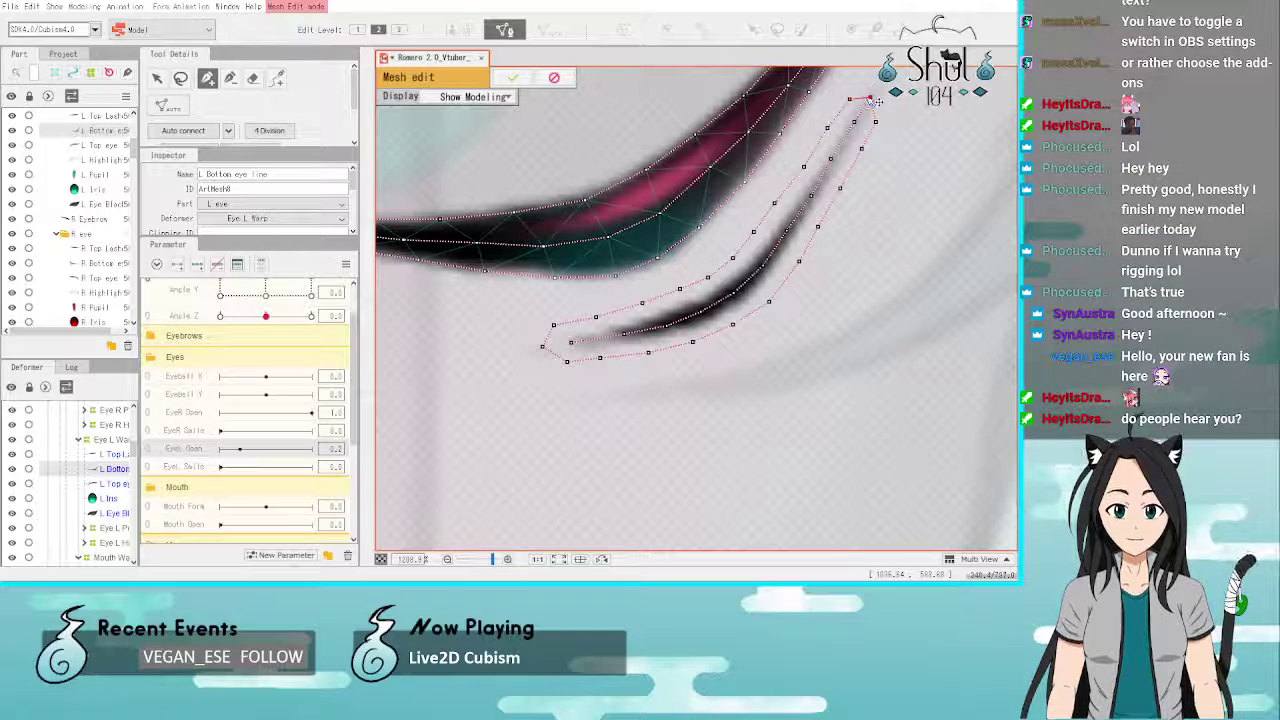
pyautogui.click(870, 98)
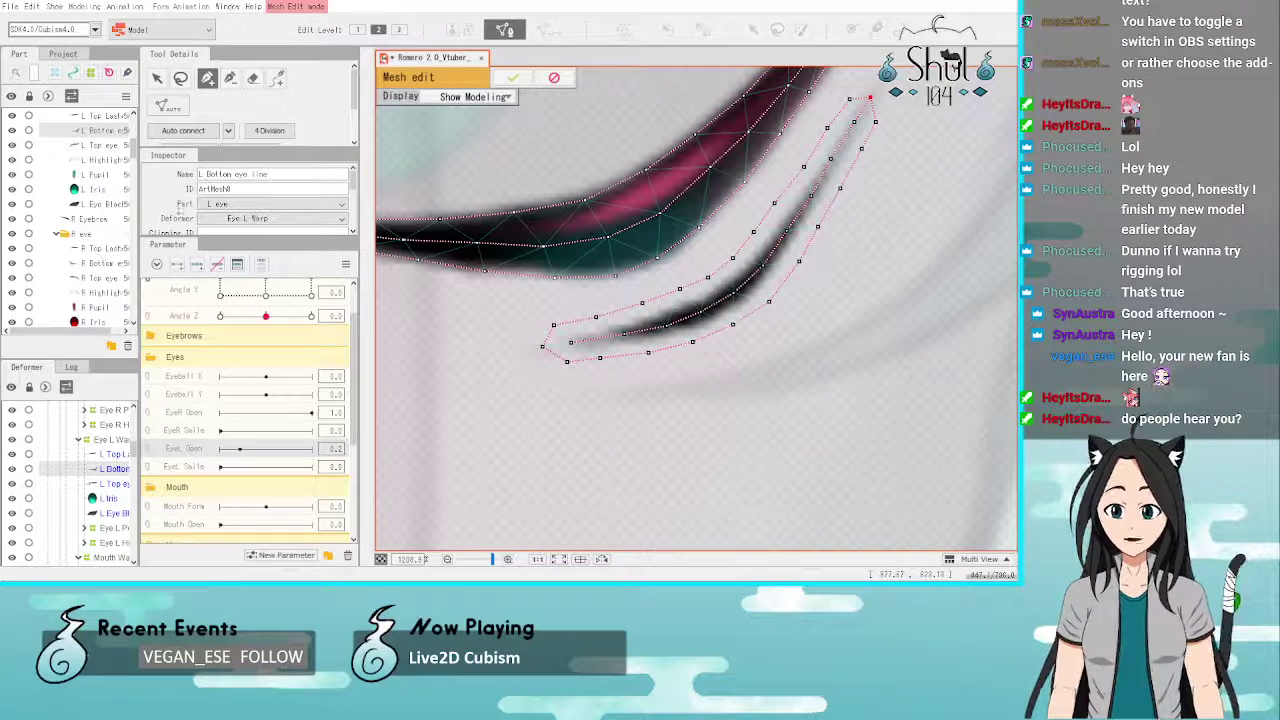
pyautogui.scroll(-5, 755, 443)
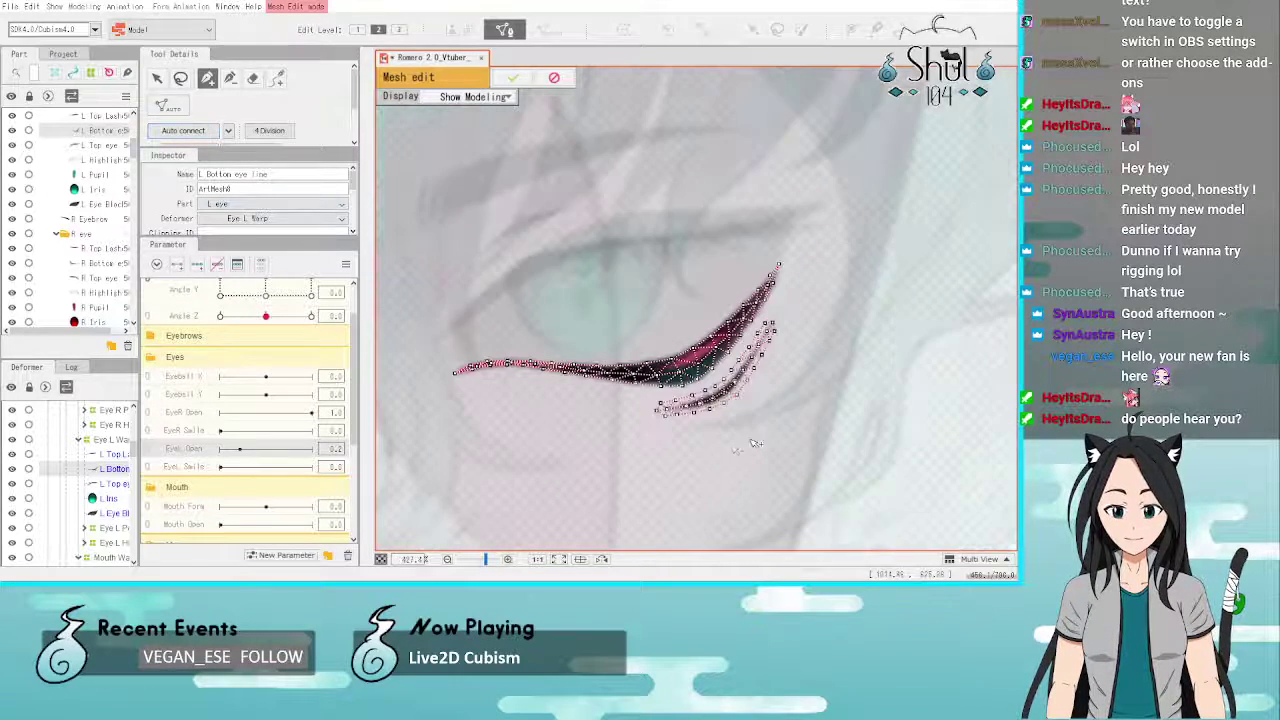
pyautogui.click(508, 79)
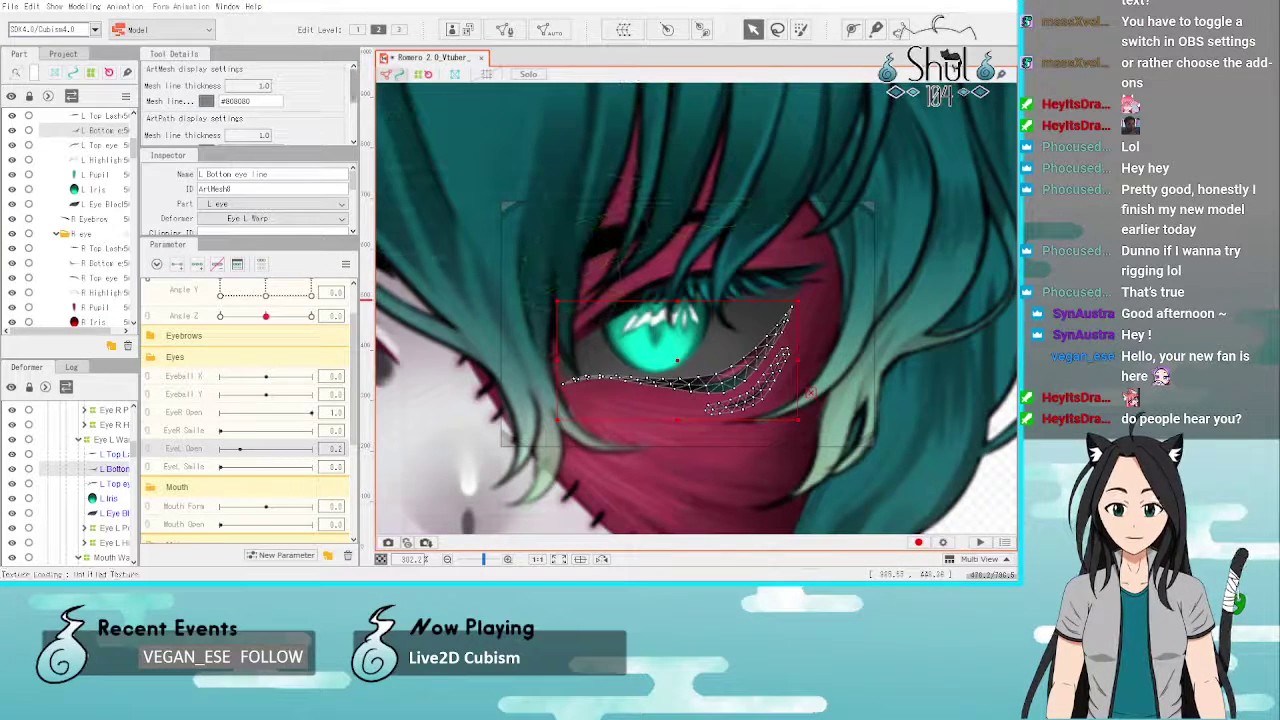
# Step: Reopen the left bottom eye line mesh and add an outer row of vertices from beyond the outer tip down between the main line and crease stroke
pyautogui.click(504, 30)
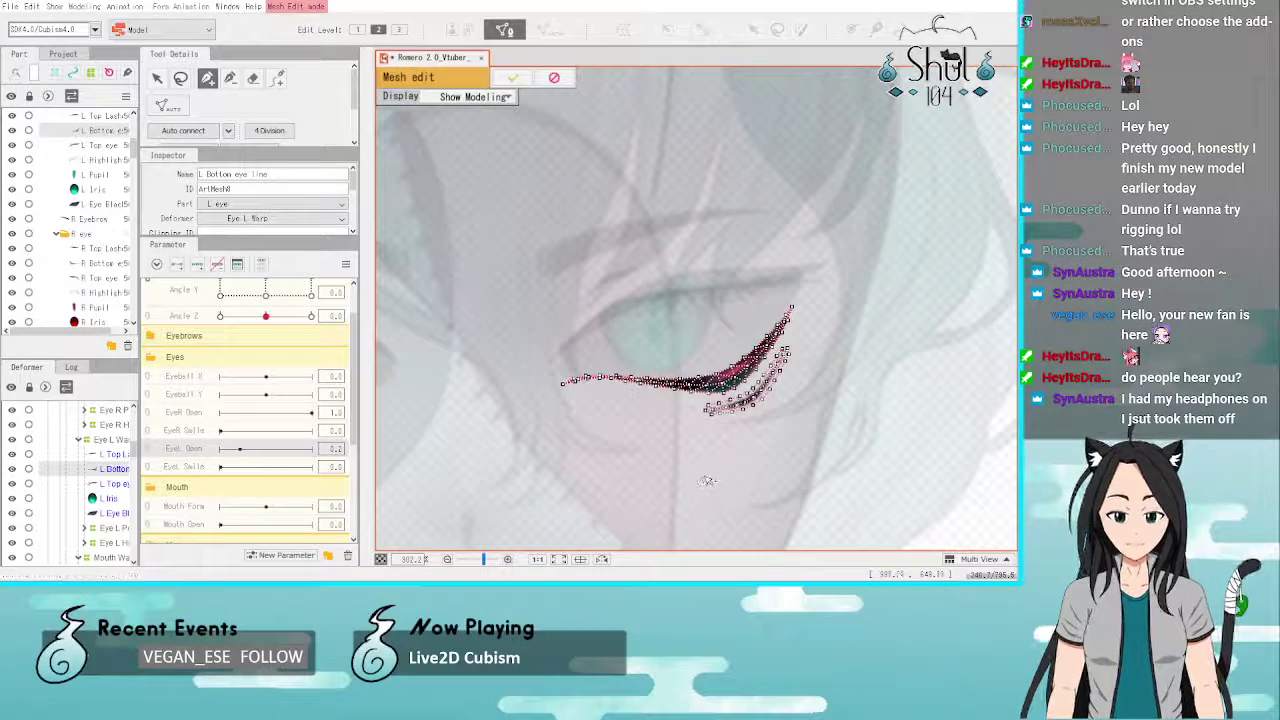
pyautogui.scroll(2, 720, 470)
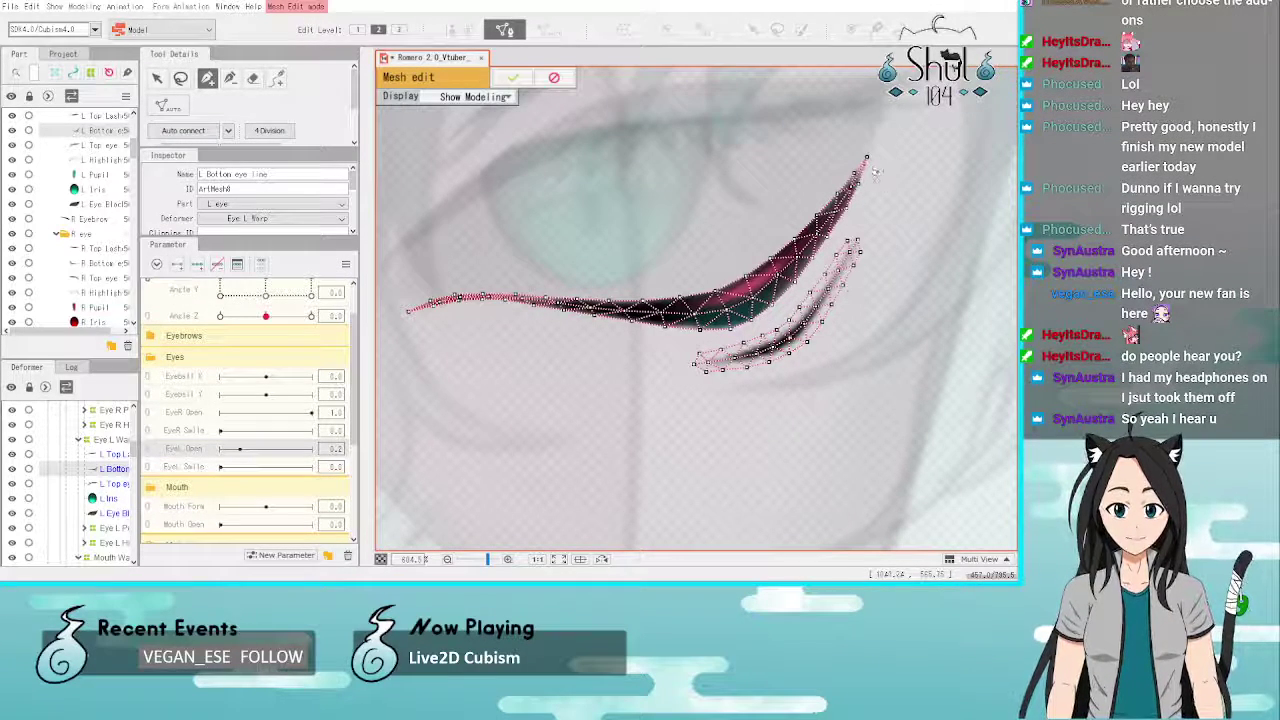
pyautogui.scroll(2, 874, 170)
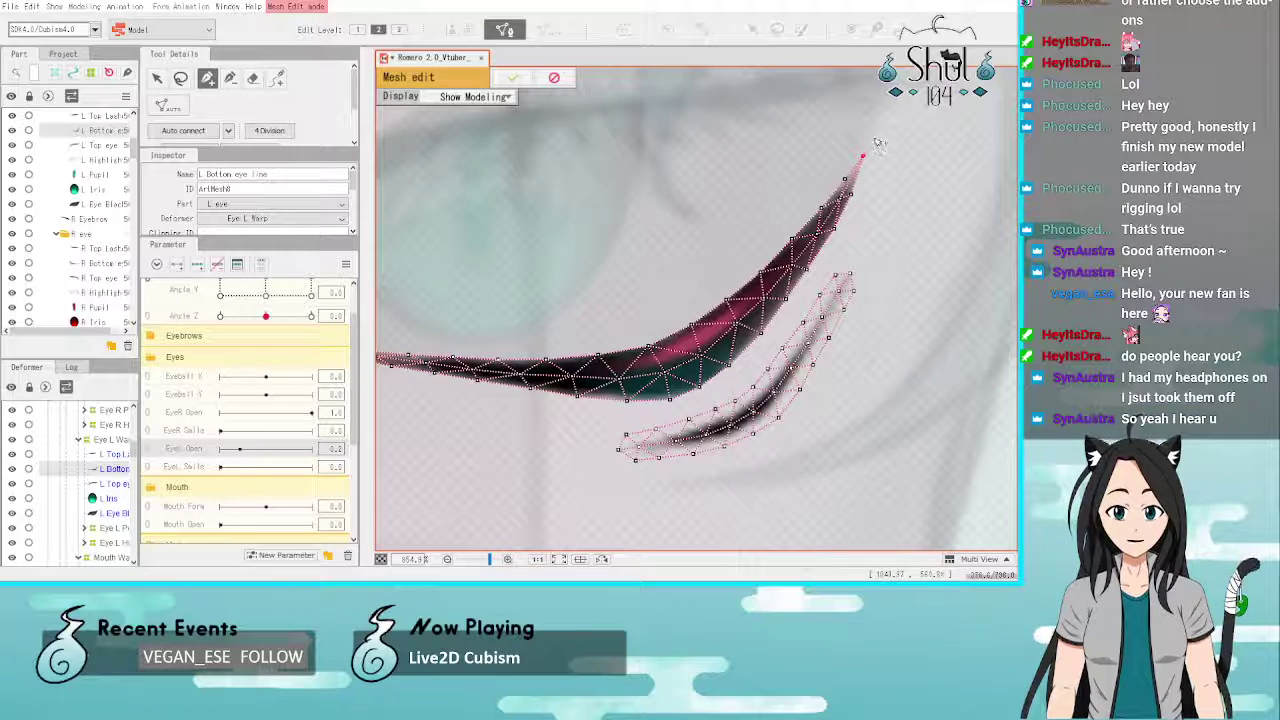
pyautogui.click(874, 140)
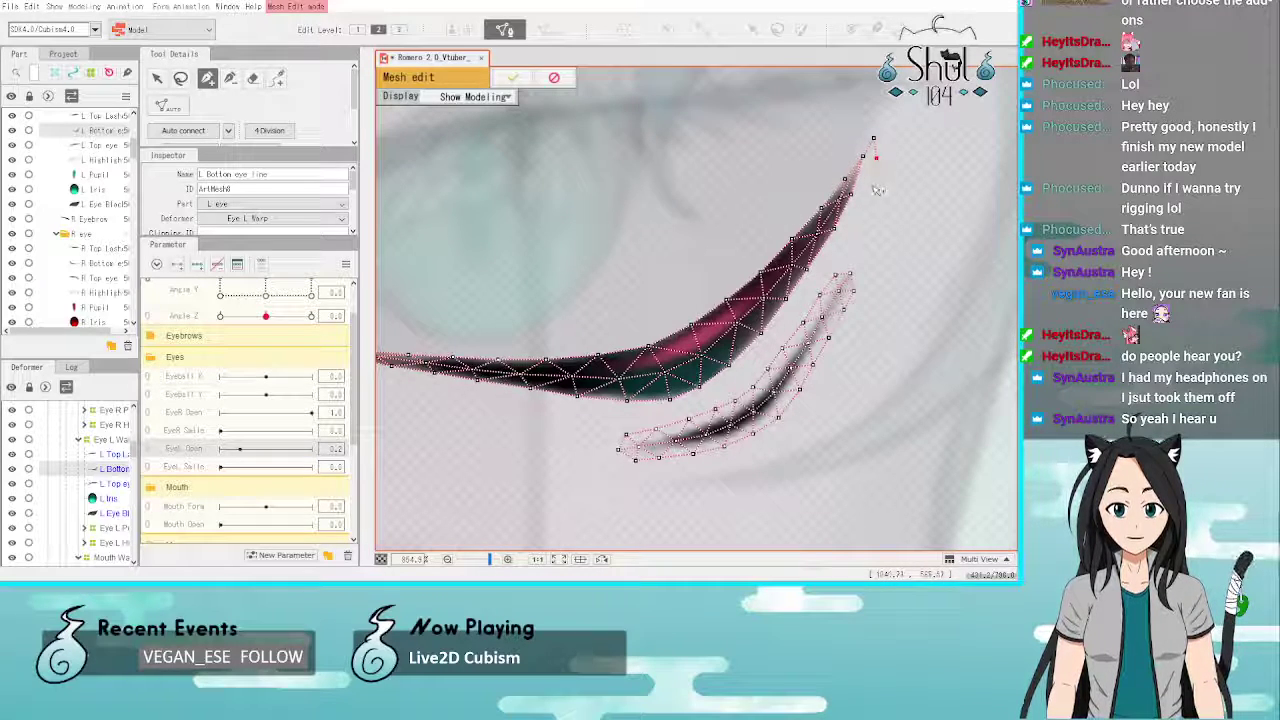
pyautogui.click(870, 186)
pyautogui.click(856, 221)
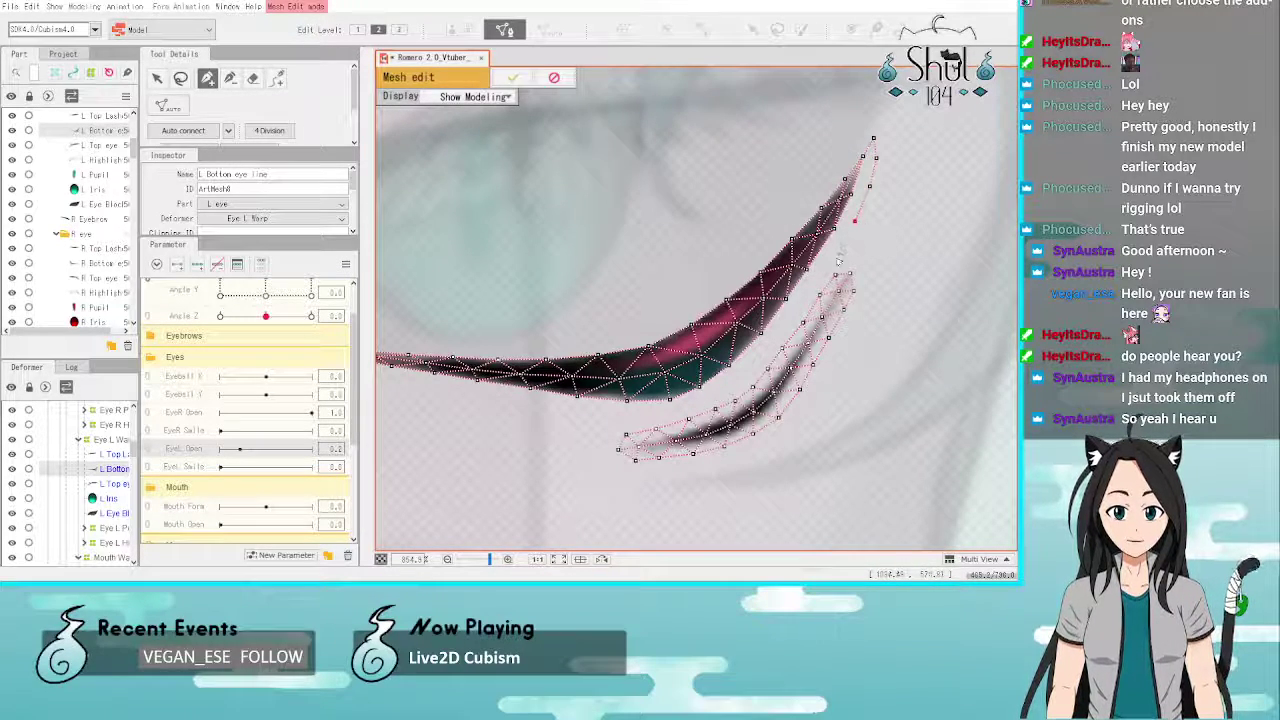
pyautogui.click(809, 294)
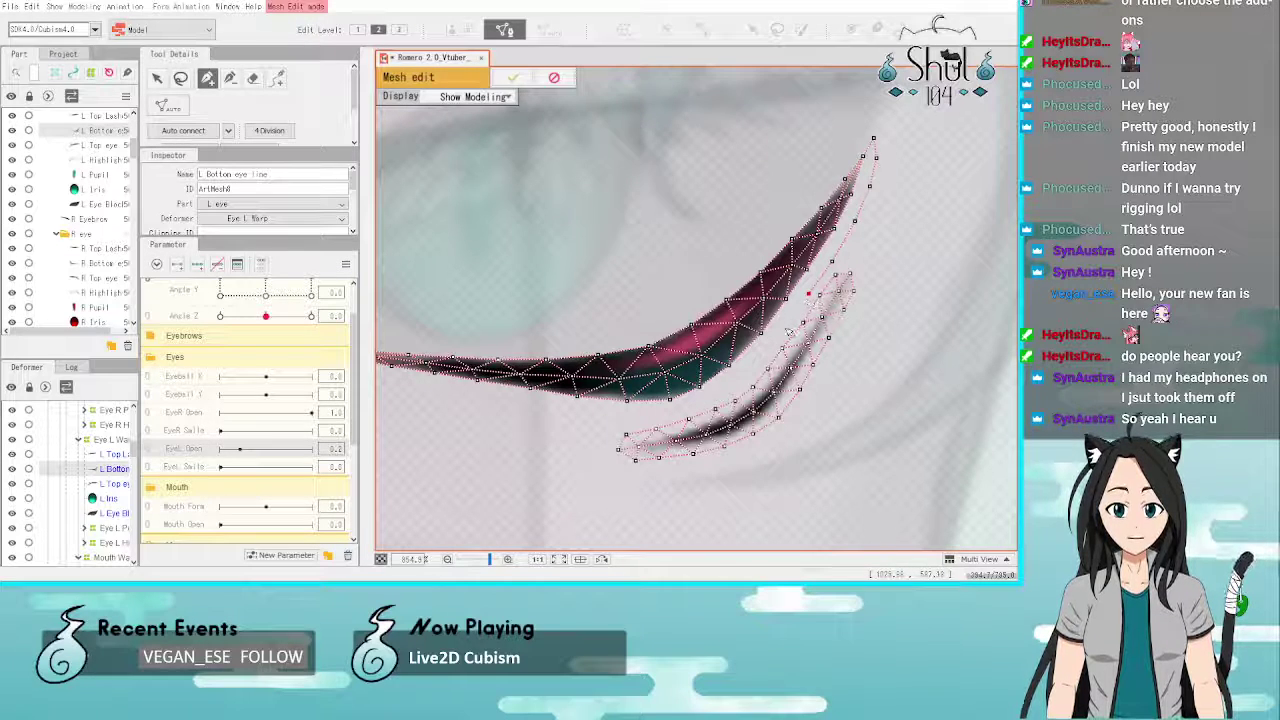
pyautogui.click(785, 327)
pyautogui.click(757, 364)
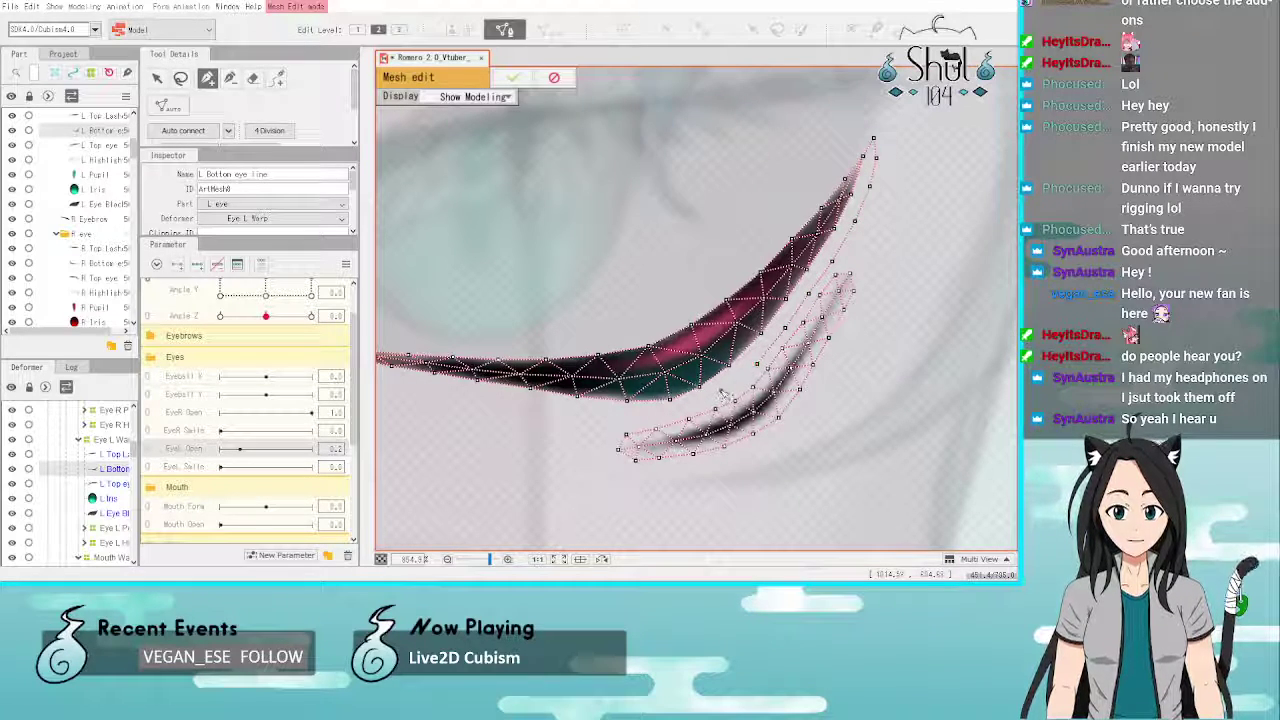
# Step: Continue the outer row of connected vertices beneath the main left bottom eye line, from above the crease stroke toward its inner end
pyautogui.click(721, 391)
pyautogui.click(689, 407)
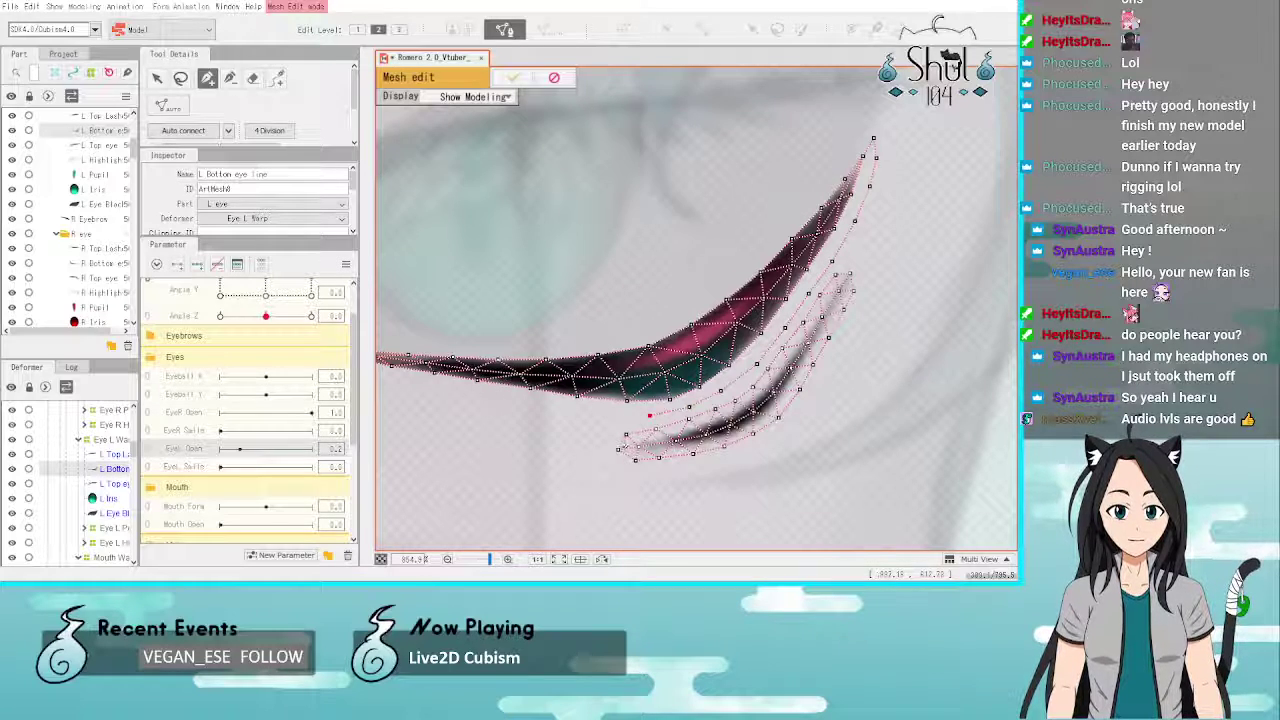
pyautogui.click(551, 408)
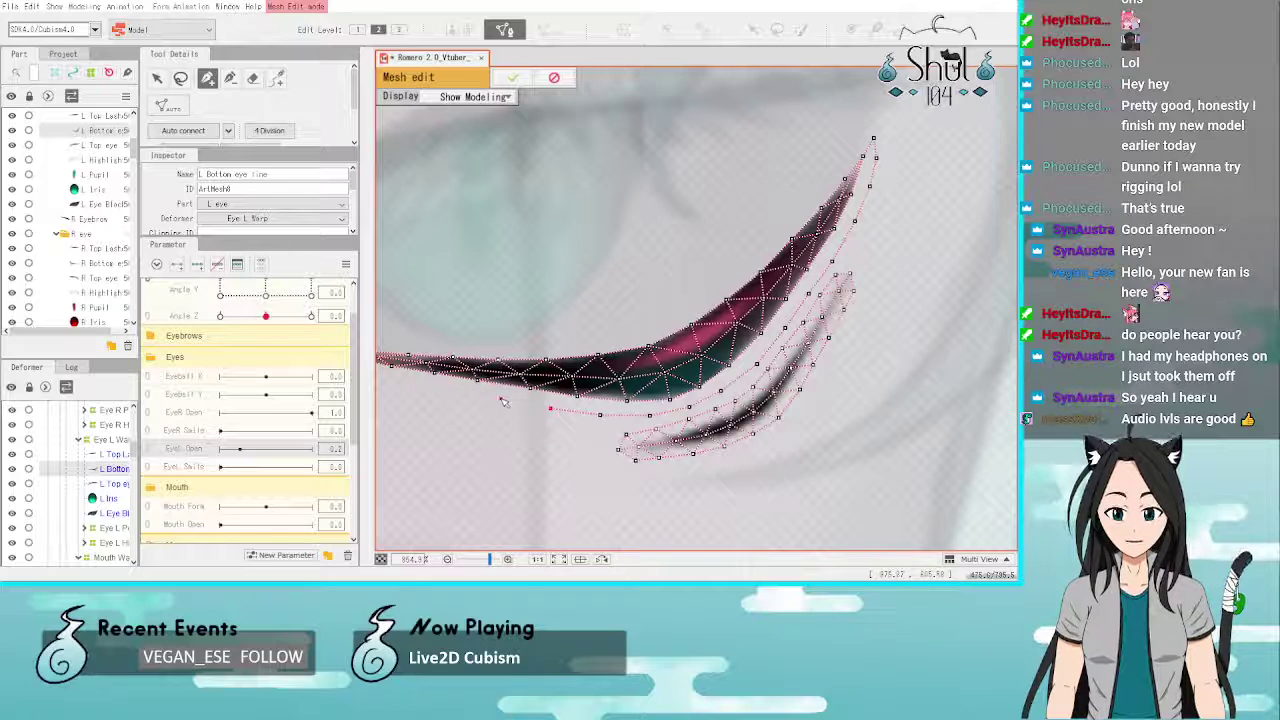
pyautogui.click(501, 399)
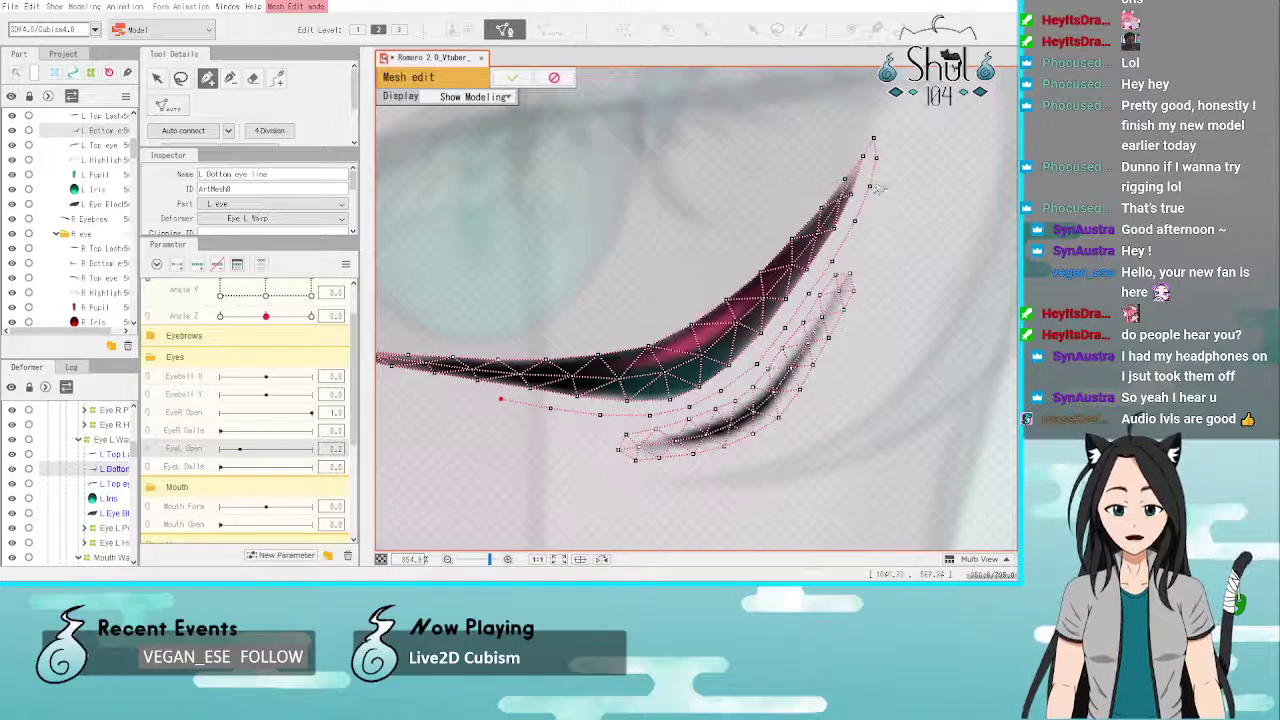
pyautogui.scroll(-2, 843, 181)
pyautogui.scroll(4, 475, 278)
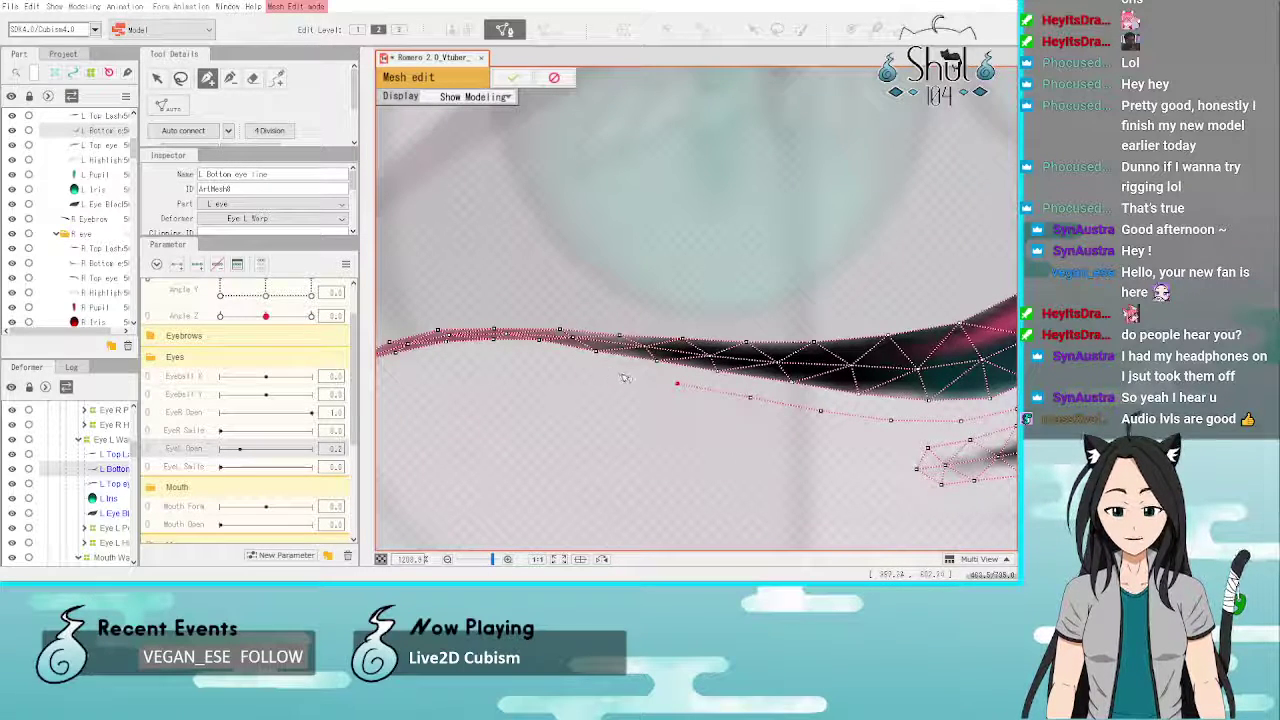
pyautogui.click(620, 374)
pyautogui.click(563, 361)
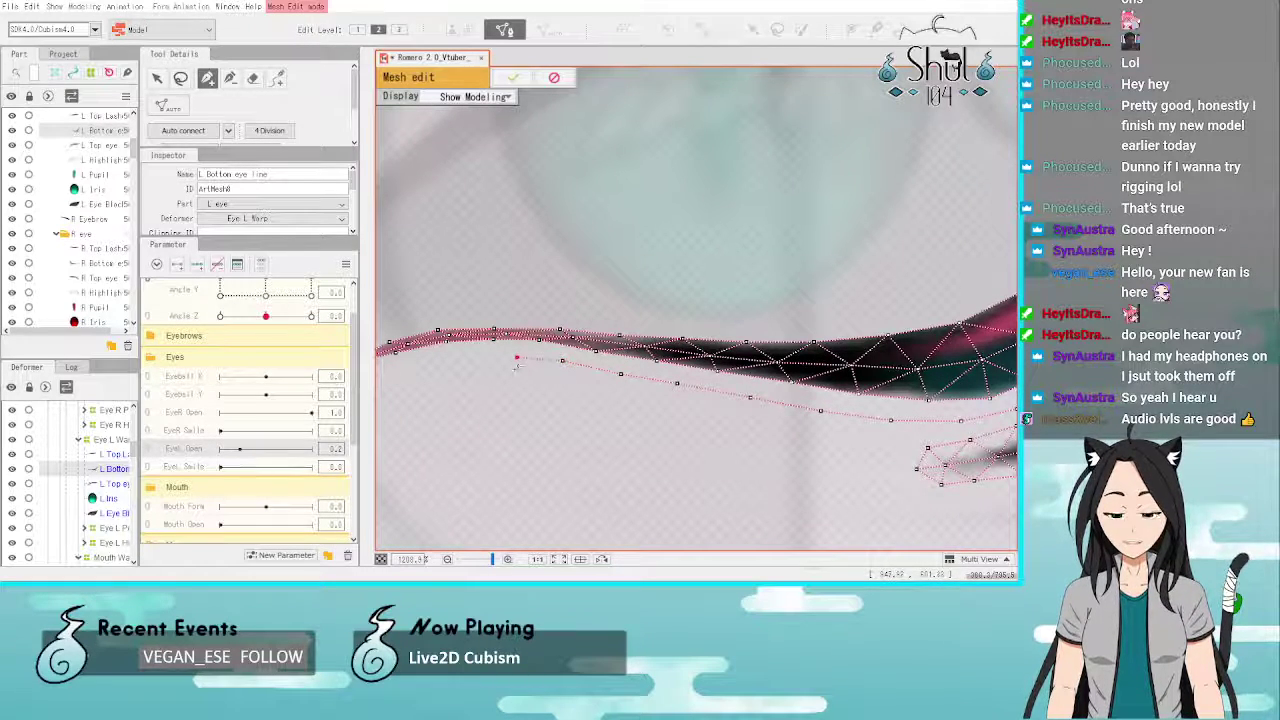
pyautogui.click(476, 358)
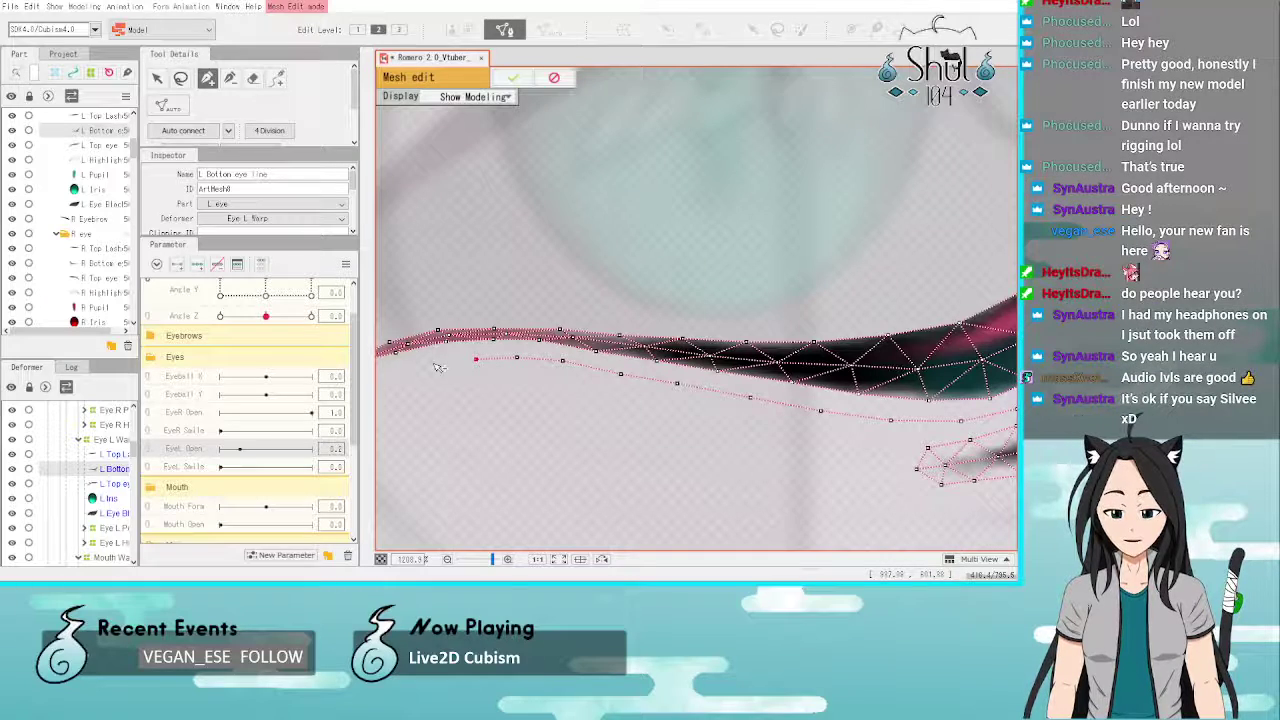
# Step: Carry the outer vertex row around the eye line's inner tip and back along its upper side to below the iris
pyautogui.scroll(-2, 570, 335)
pyautogui.scroll(2, 438, 370)
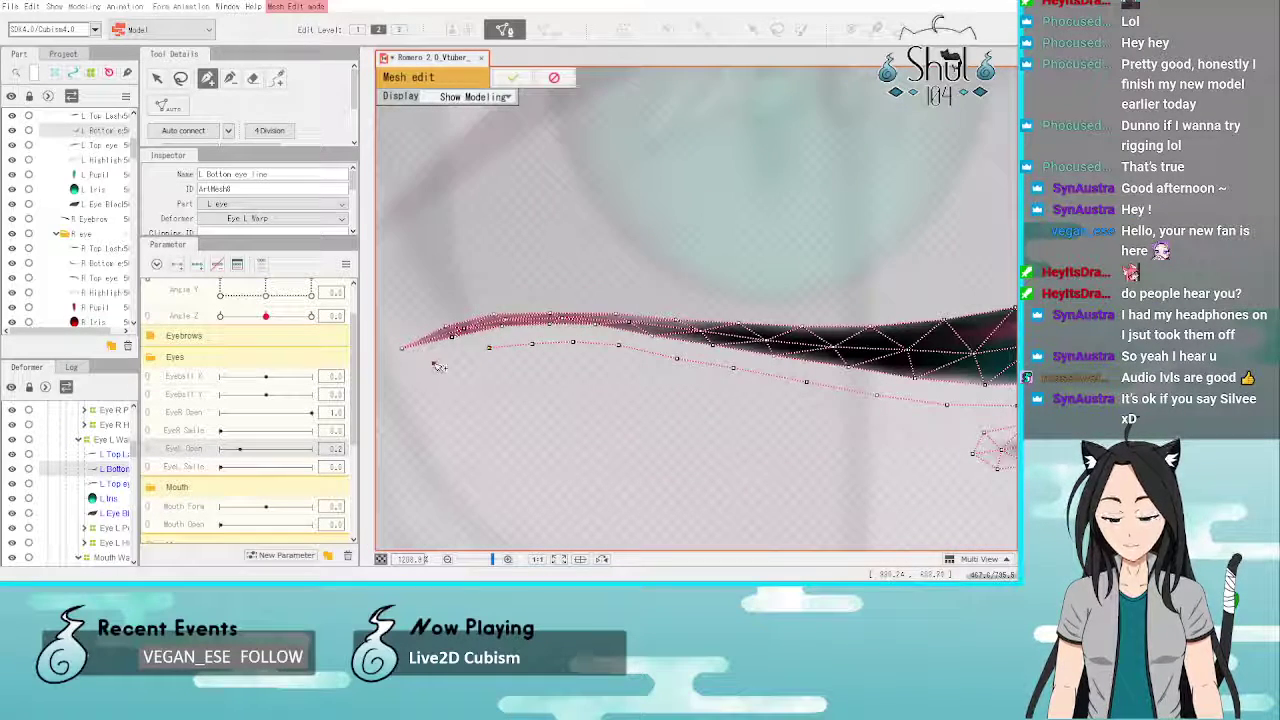
pyautogui.click(407, 372)
pyautogui.click(381, 362)
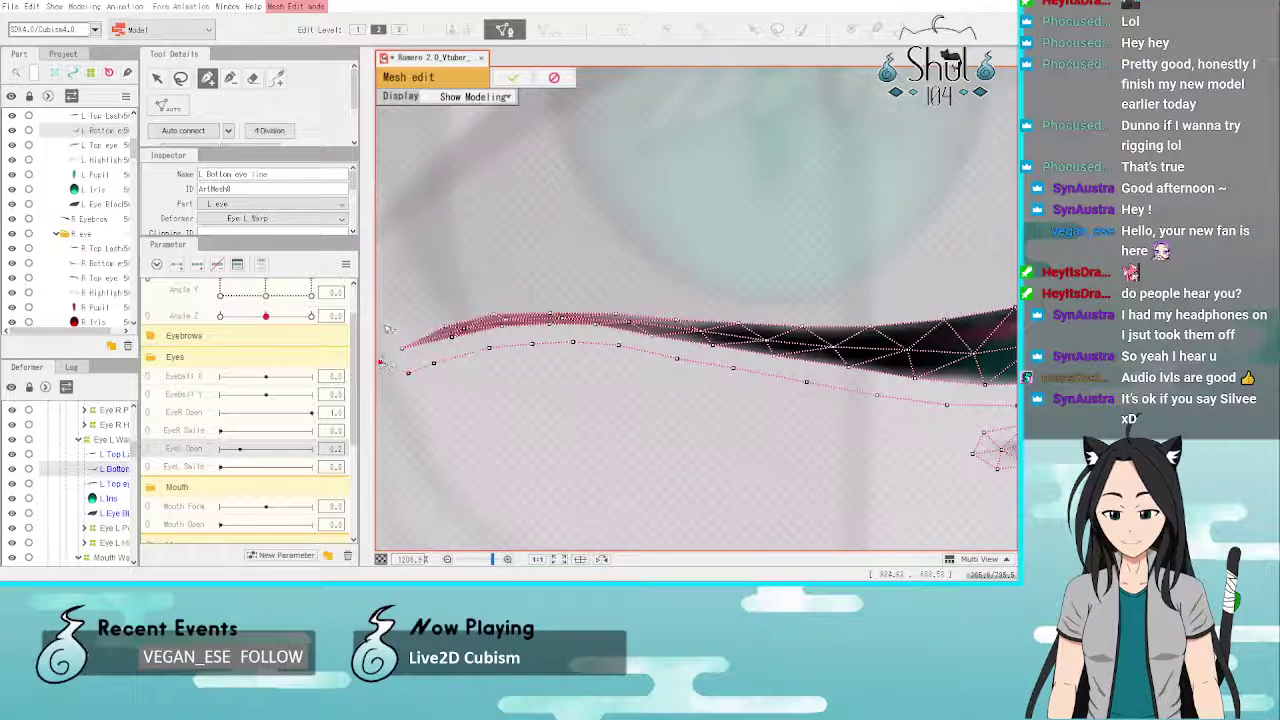
pyautogui.click(414, 318)
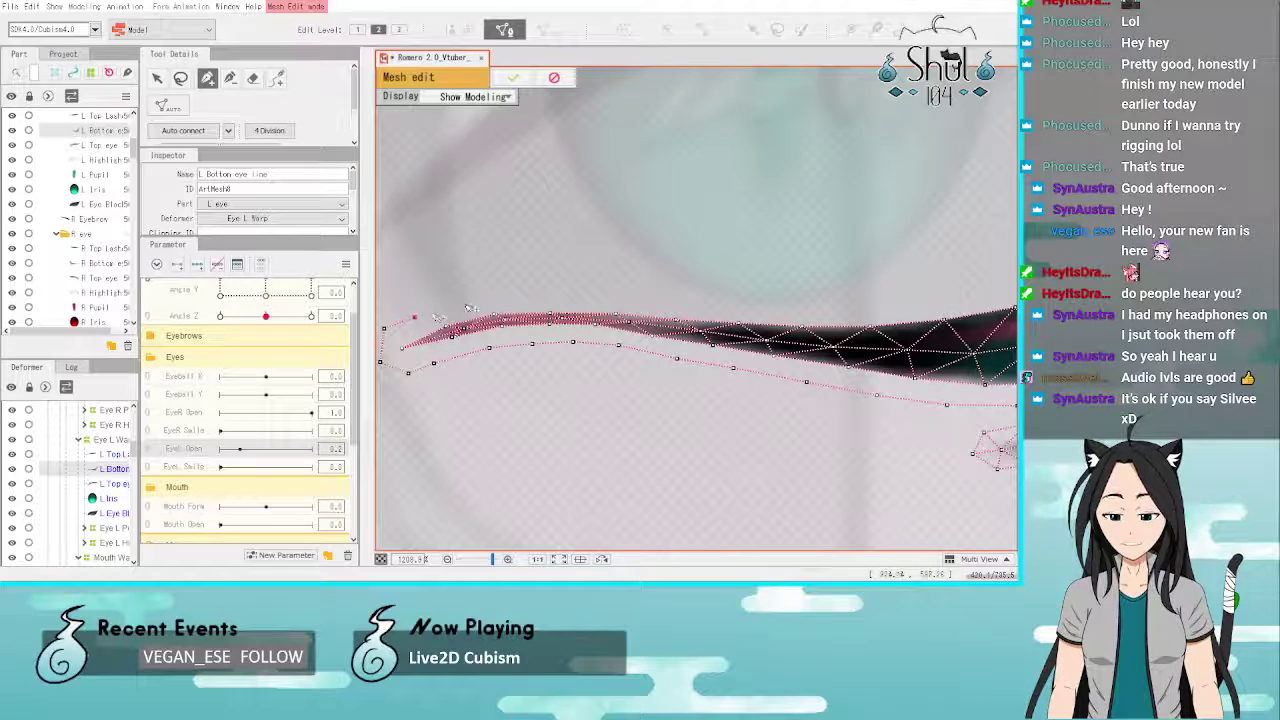
pyautogui.click(464, 301)
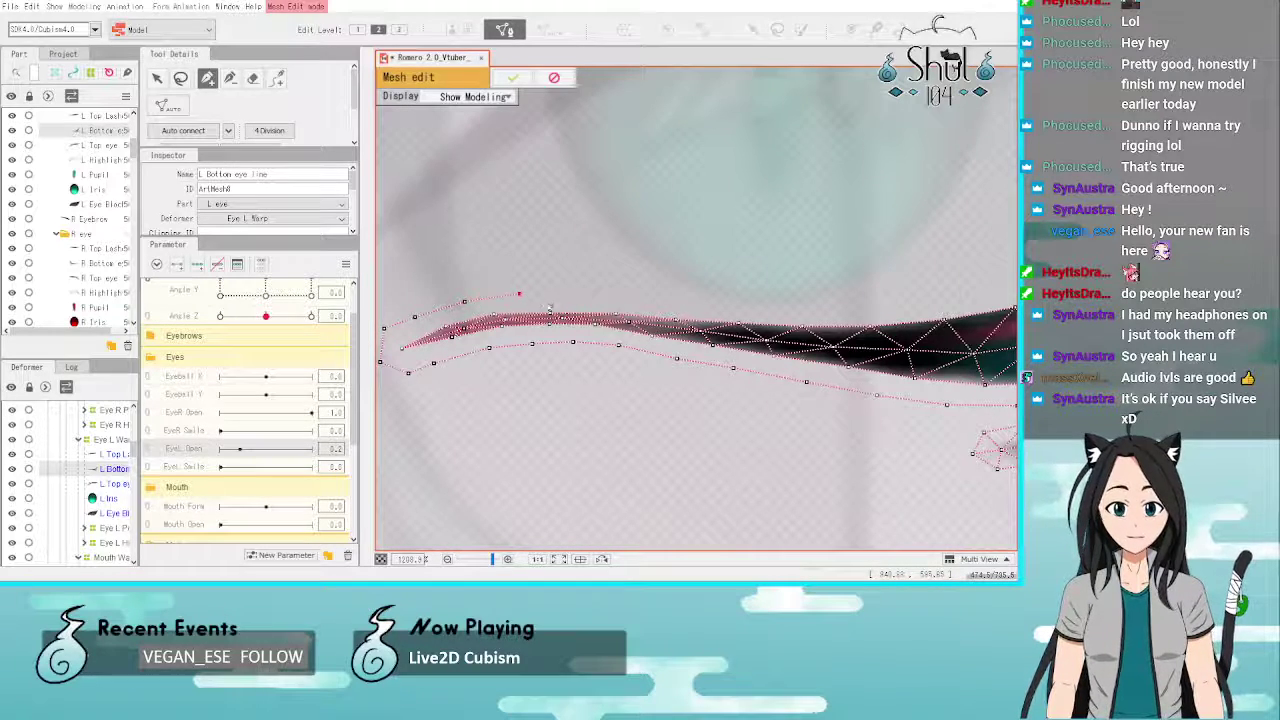
pyautogui.click(584, 294)
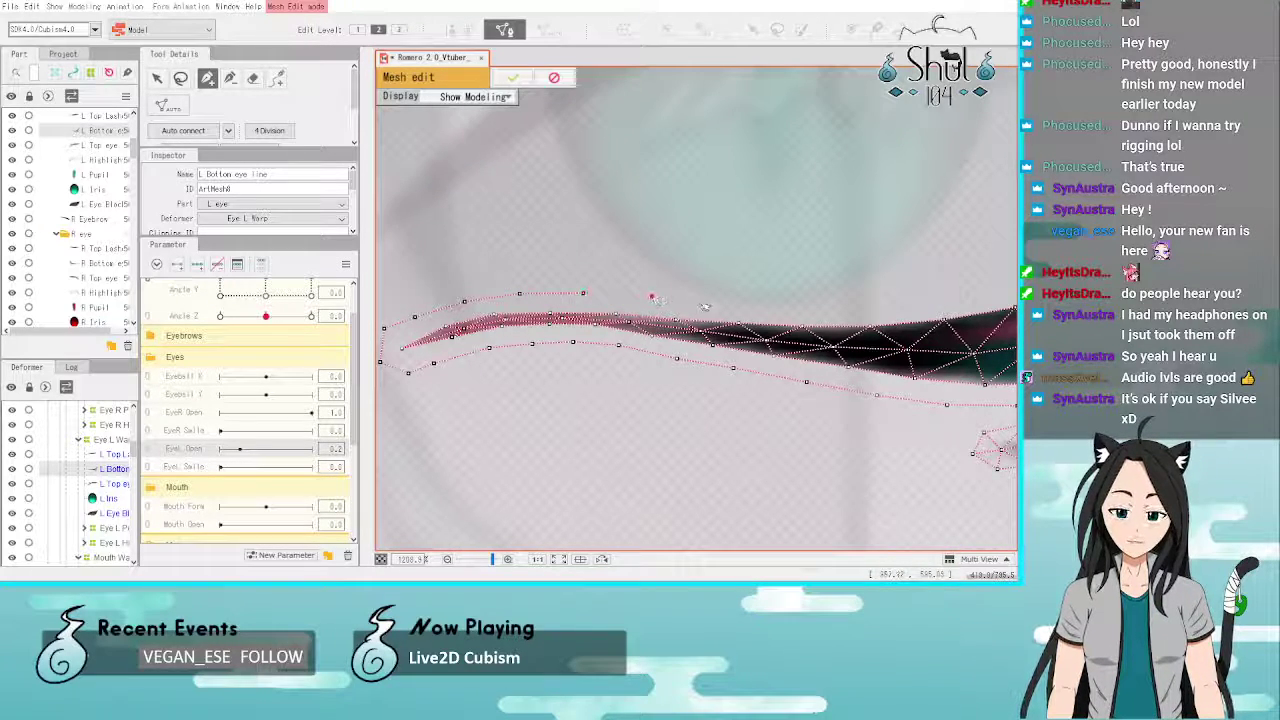
pyautogui.click(769, 305)
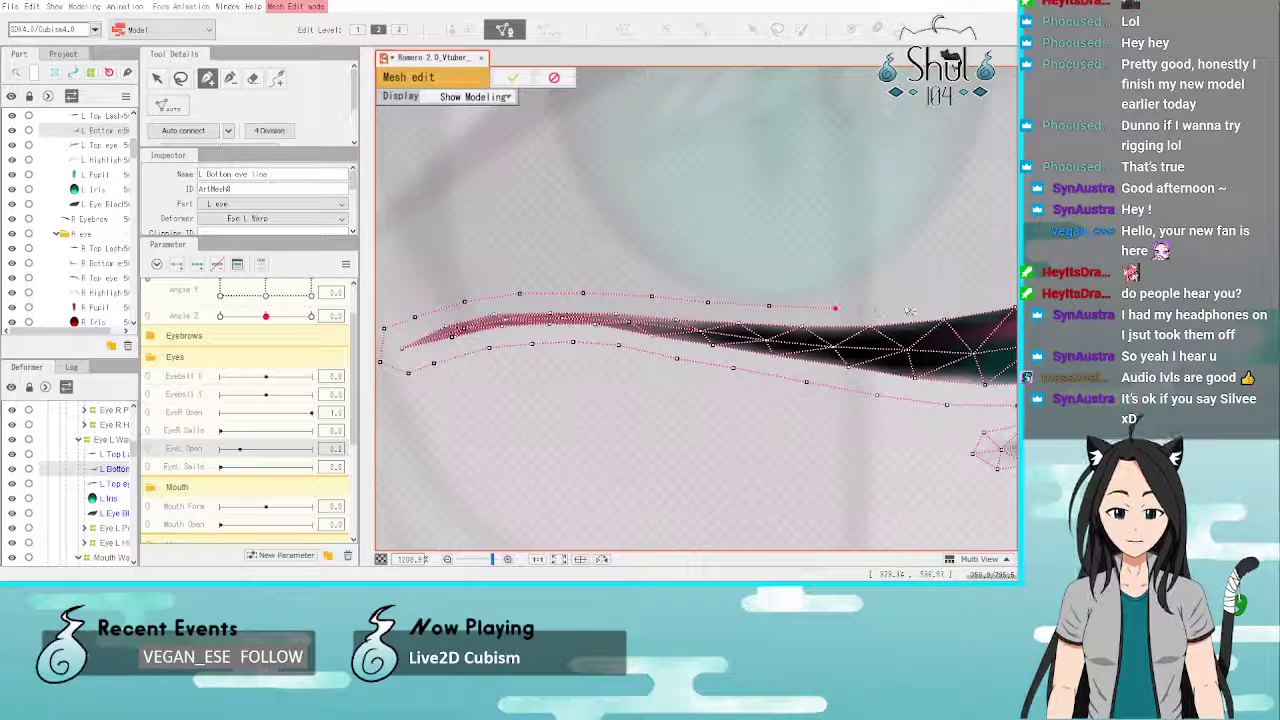
# Step: Extend the outer vertices along the upper side of the rising outer half and close the outline at the point beyond the outer tip
pyautogui.scroll(-3, 900, 318)
pyautogui.scroll(2, 900, 328)
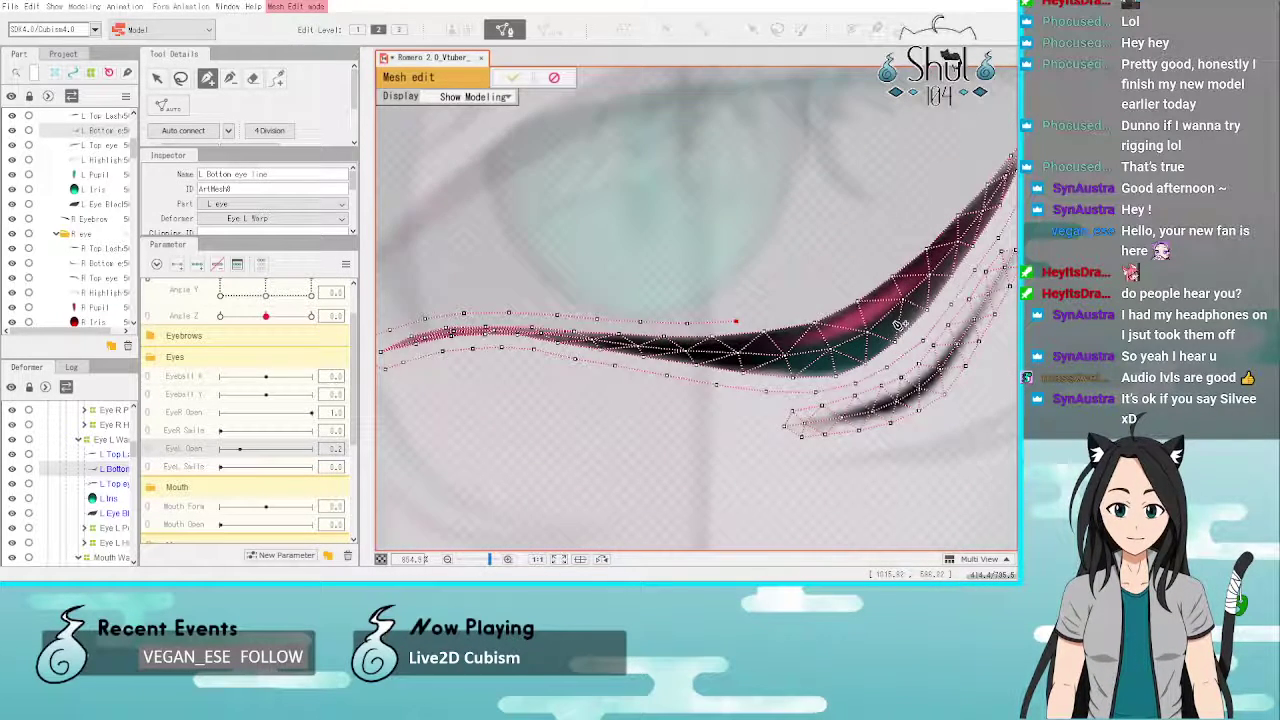
pyautogui.click(787, 311)
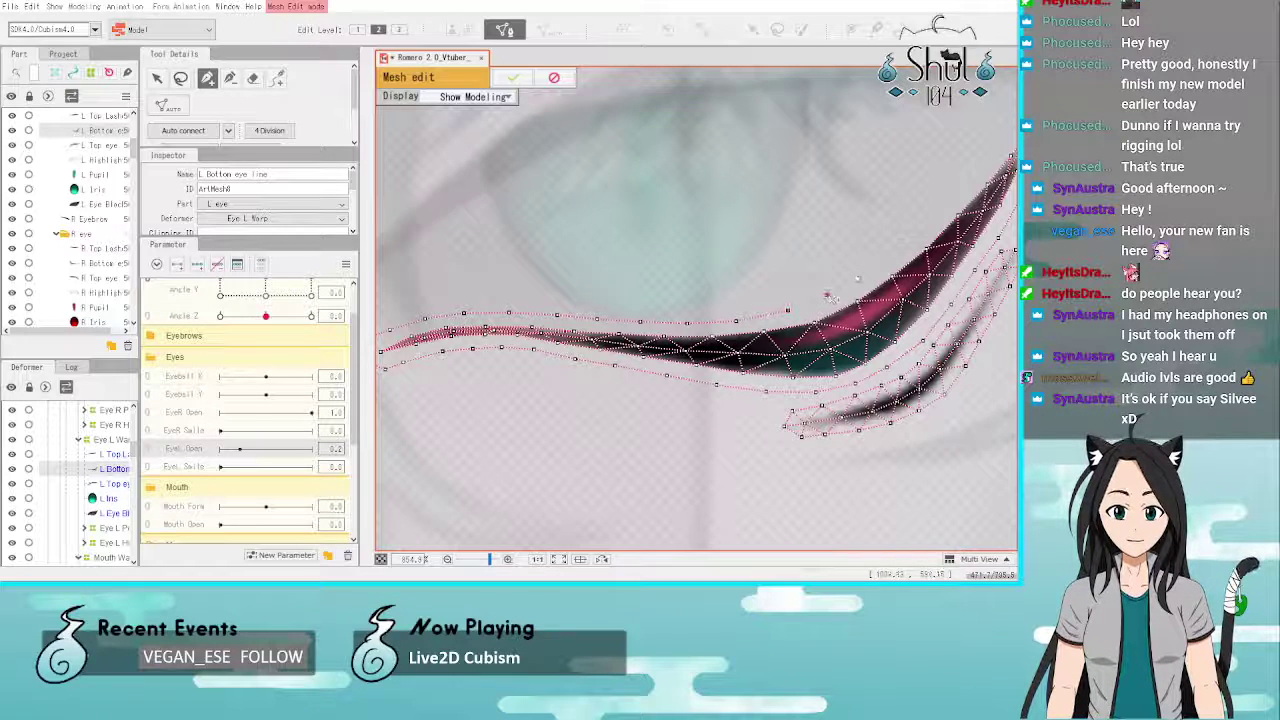
pyautogui.click(864, 273)
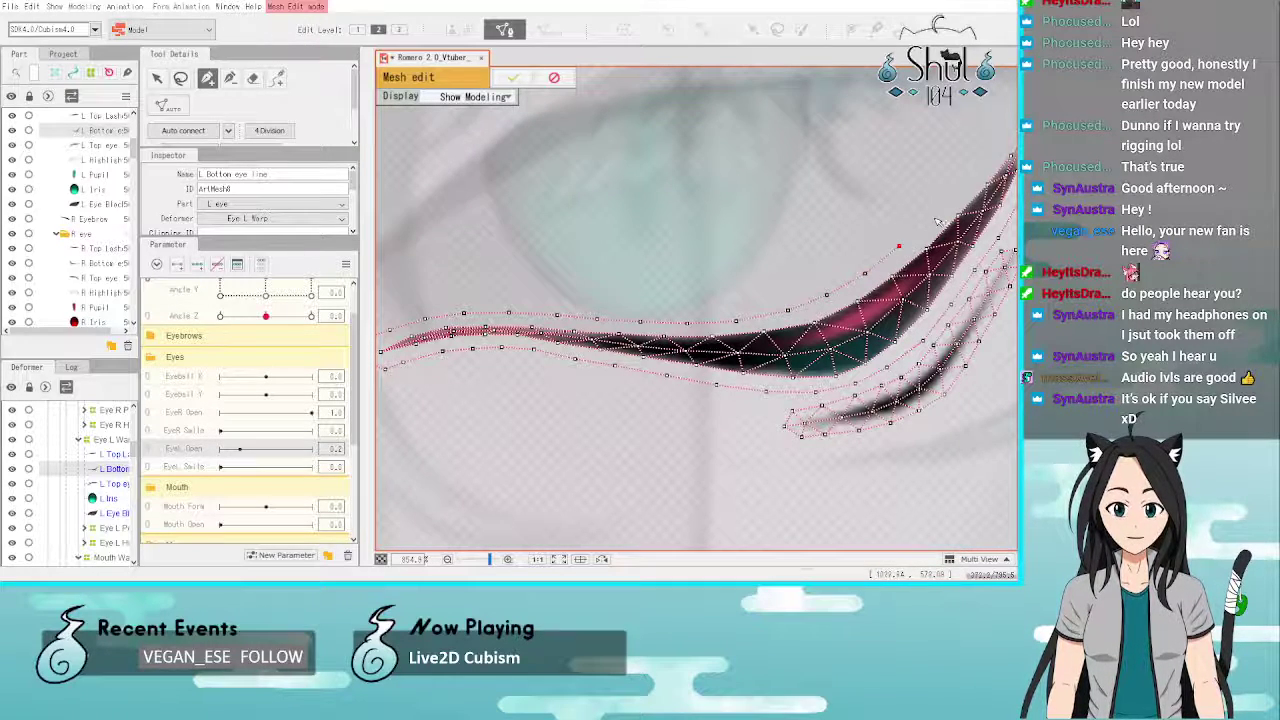
pyautogui.click(963, 191)
pyautogui.scroll(-3, 965, 192)
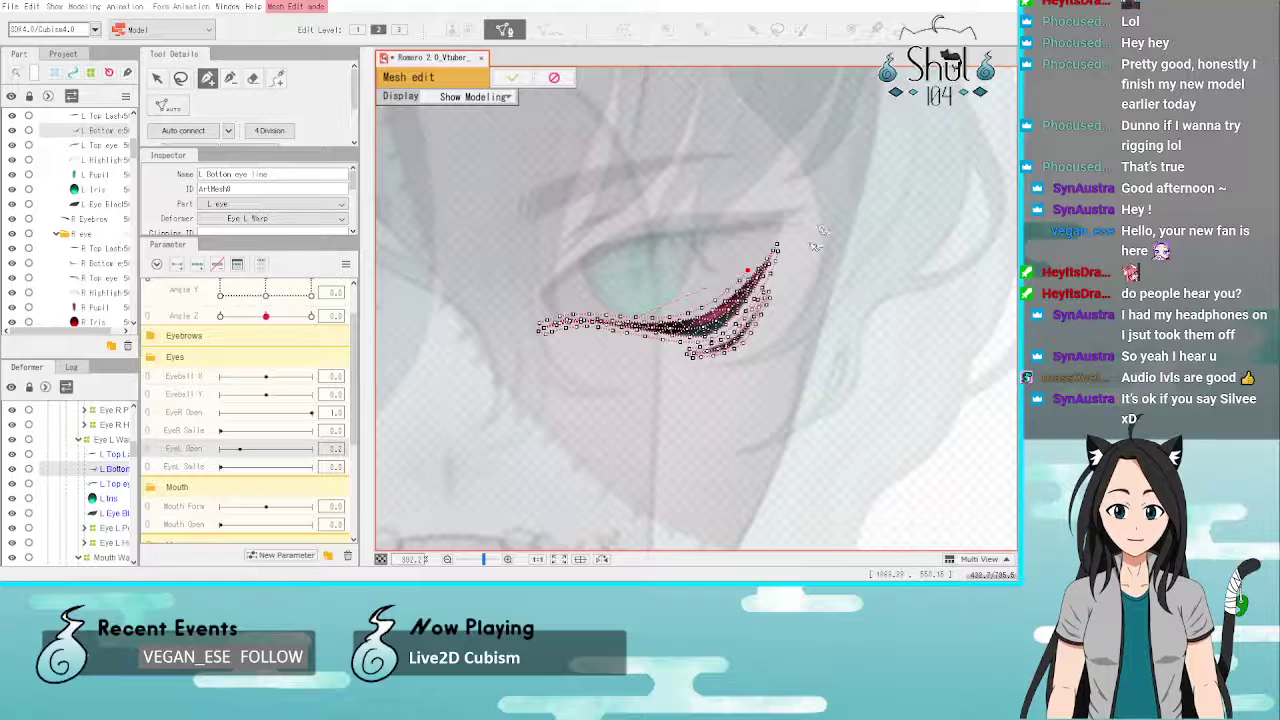
pyautogui.scroll(3, 812, 243)
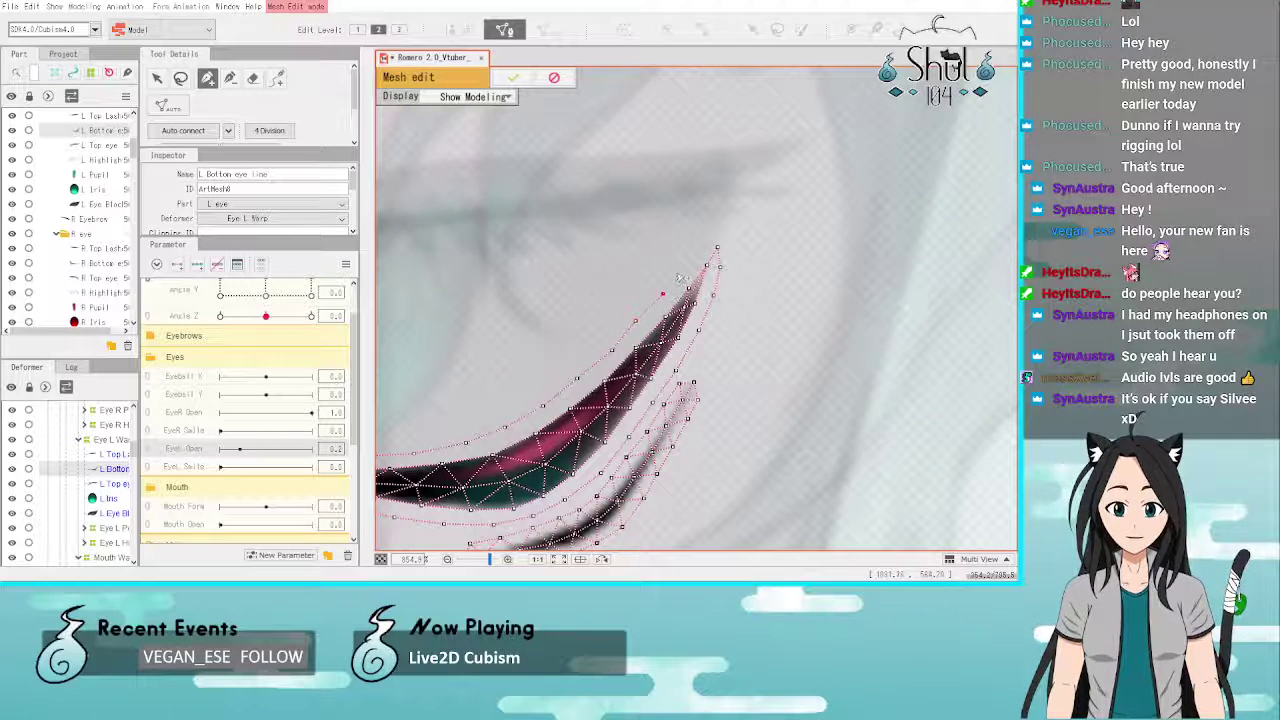
pyautogui.click(680, 268)
pyautogui.click(693, 255)
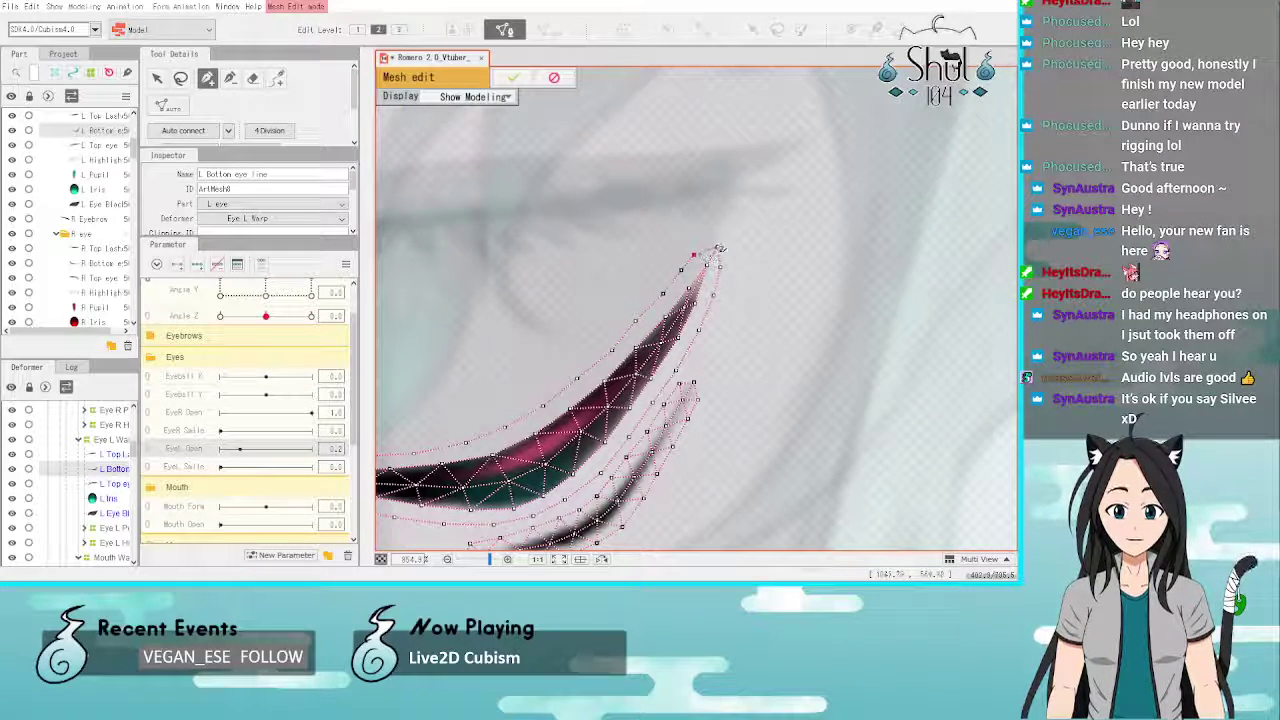
pyautogui.click(717, 248)
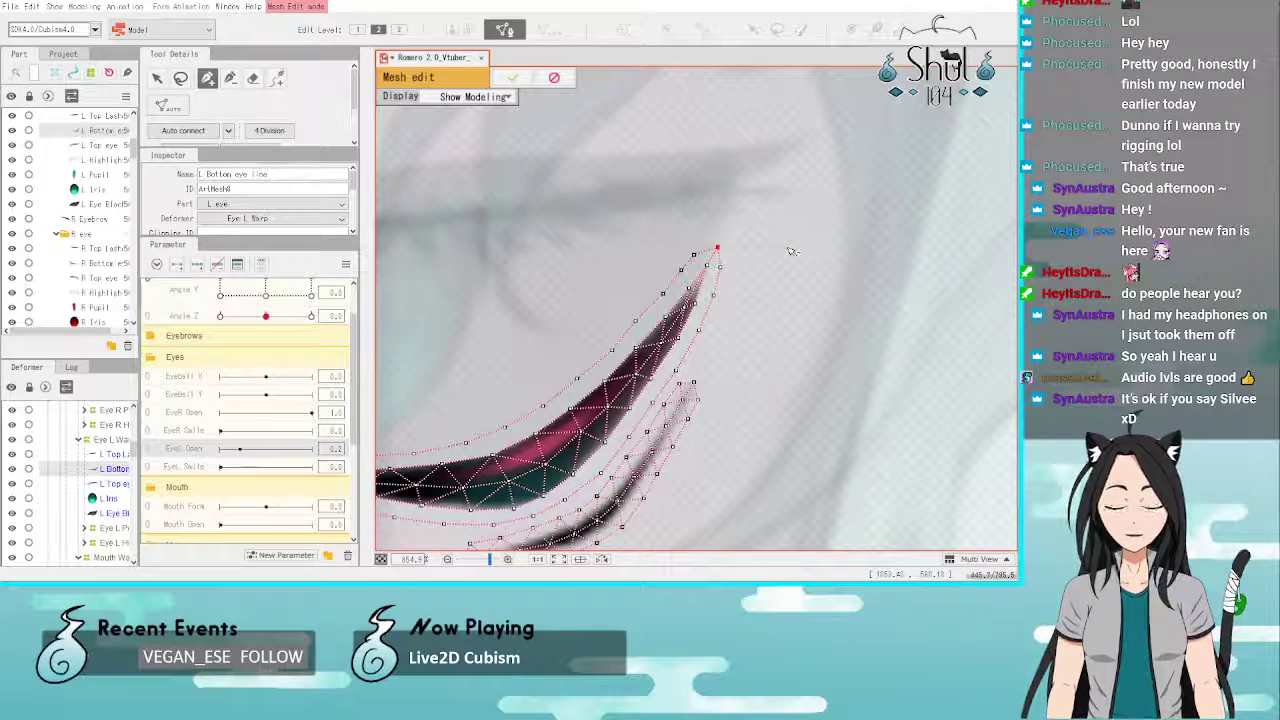
# Step: Auto-connect the left bottom eye line's vertices and apply the mesh edit
pyautogui.scroll(-3, 785, 245)
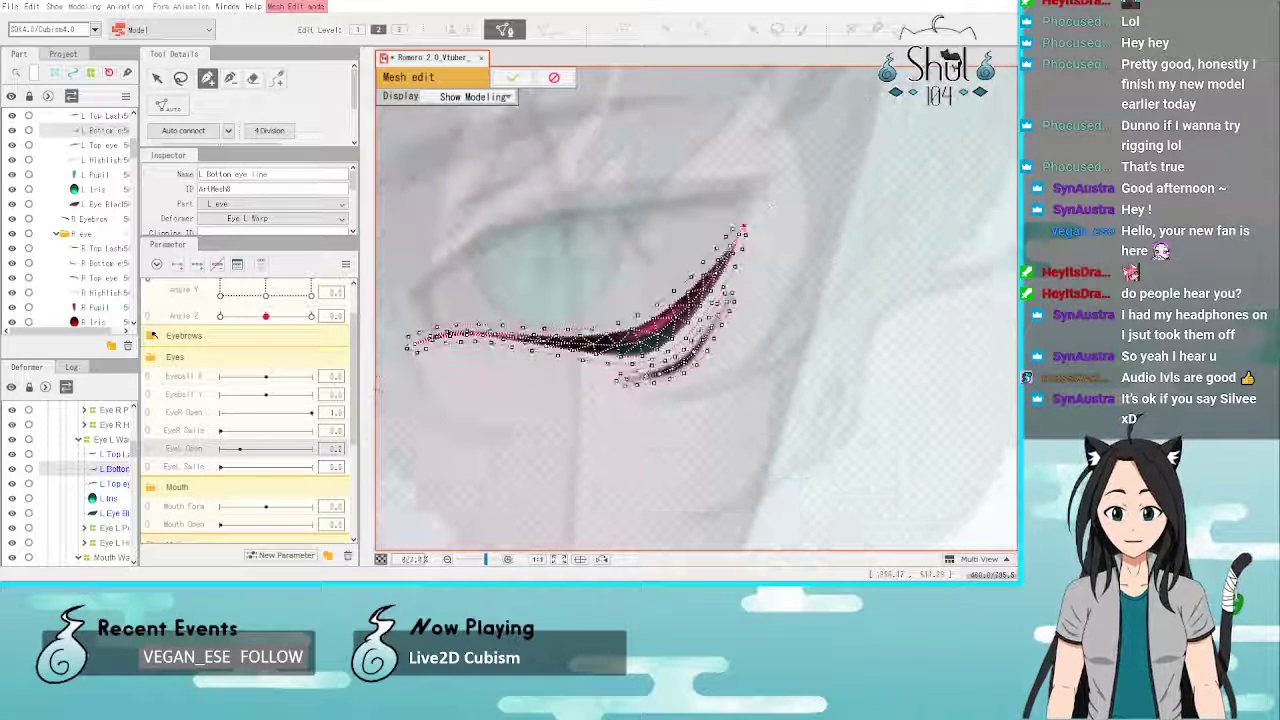
pyautogui.click(199, 134)
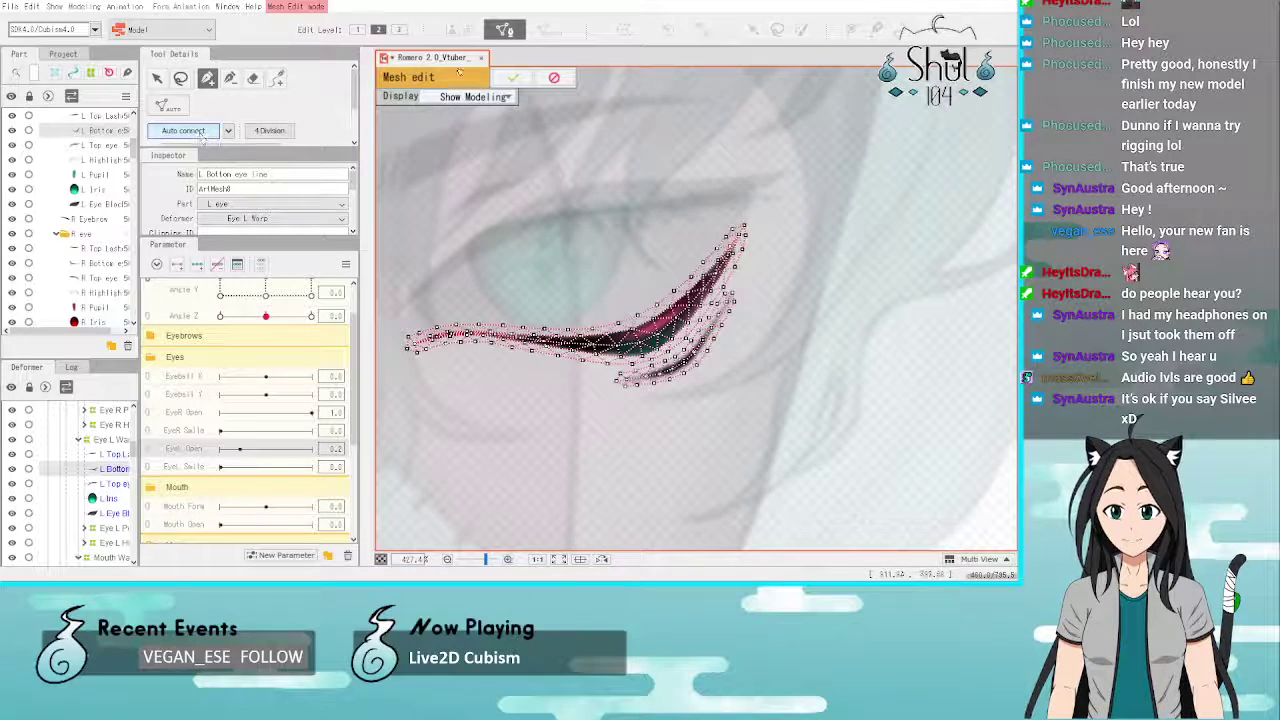
pyautogui.click(521, 80)
# Step: Open the left top eye line for mesh editing and erase its entire existing mesh
pyautogui.scroll(-2, 754, 244)
pyautogui.scroll(2, 754, 244)
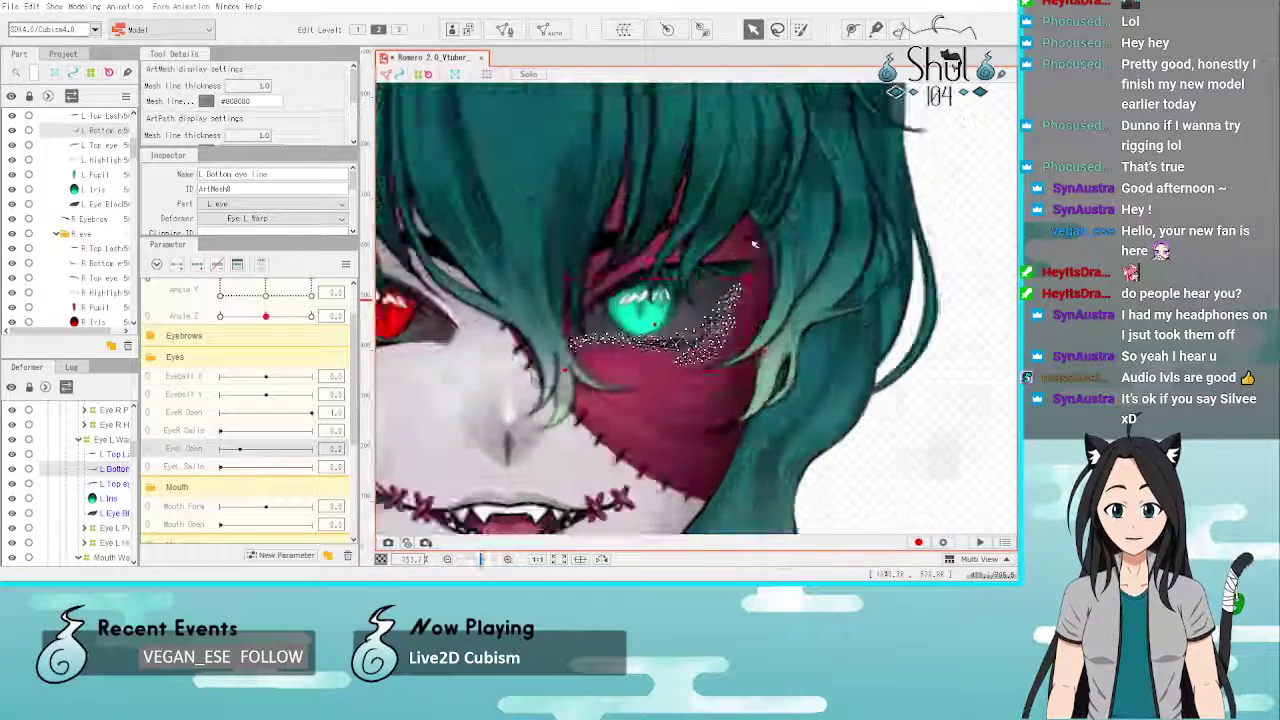
pyautogui.scroll(2, 754, 244)
pyautogui.click(754, 244)
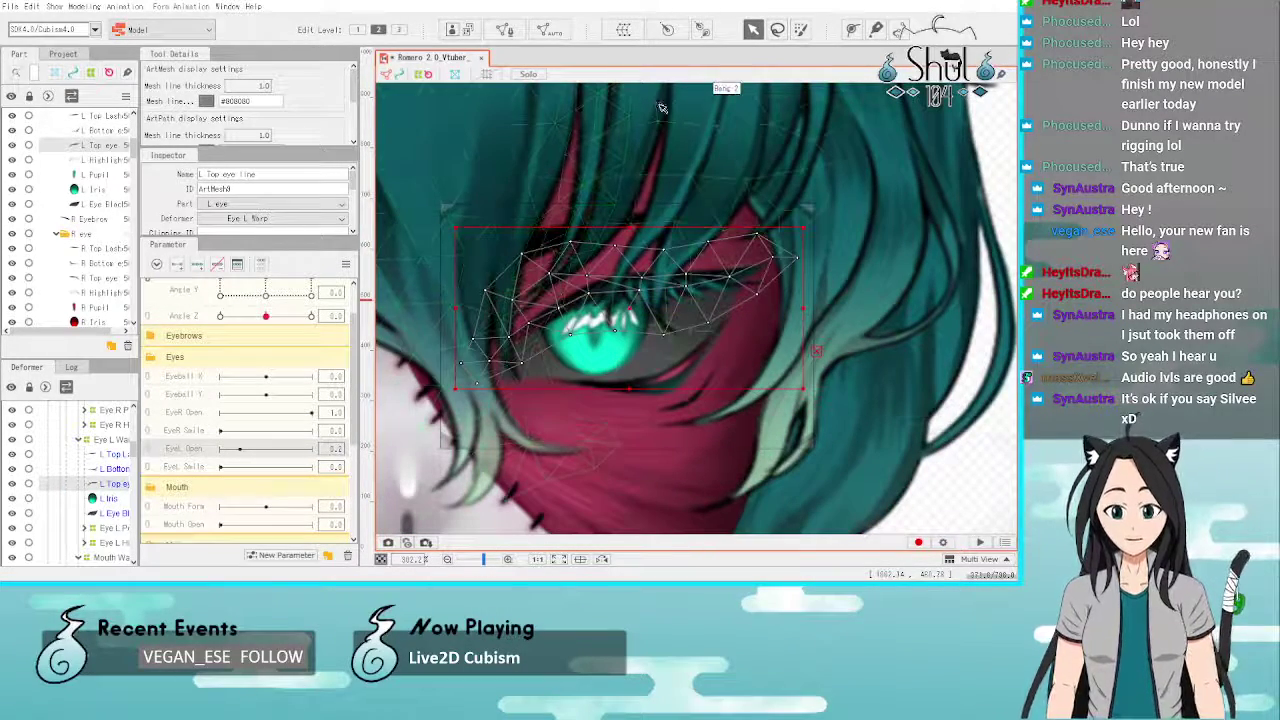
pyautogui.click(505, 29)
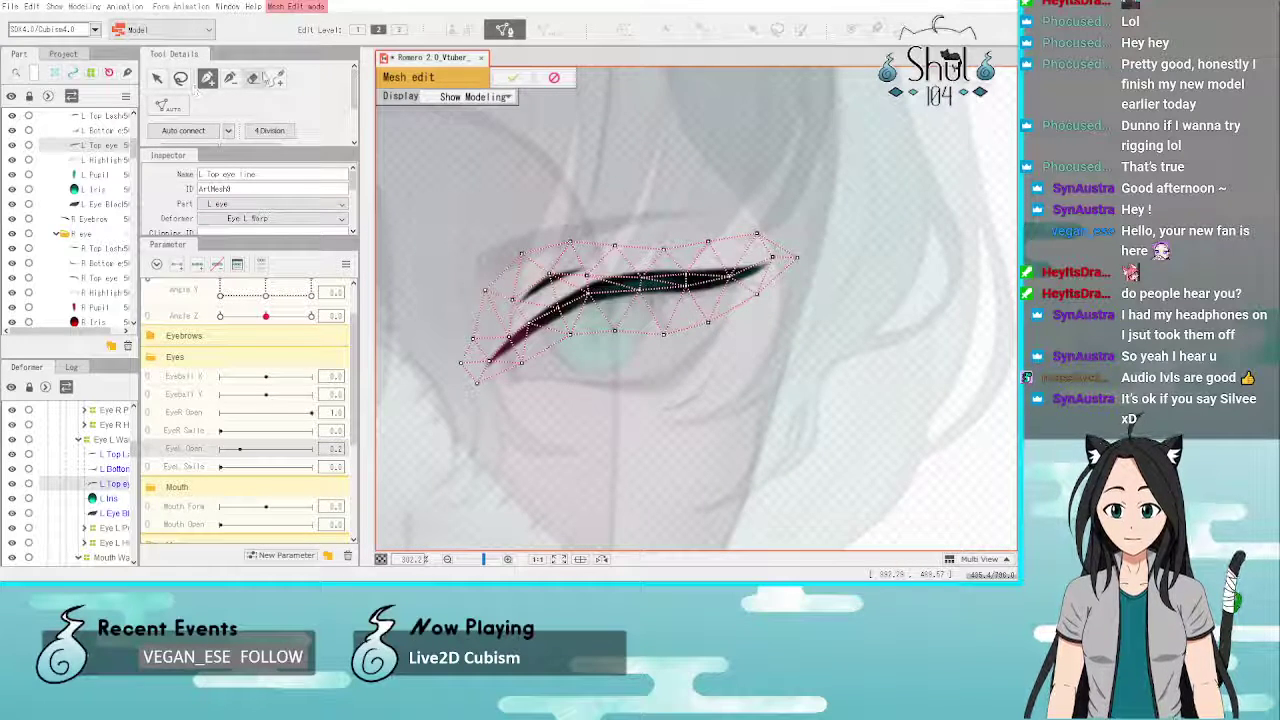
pyautogui.click(253, 79)
pyautogui.moveTo(487, 349); pyautogui.dragTo(784, 299)
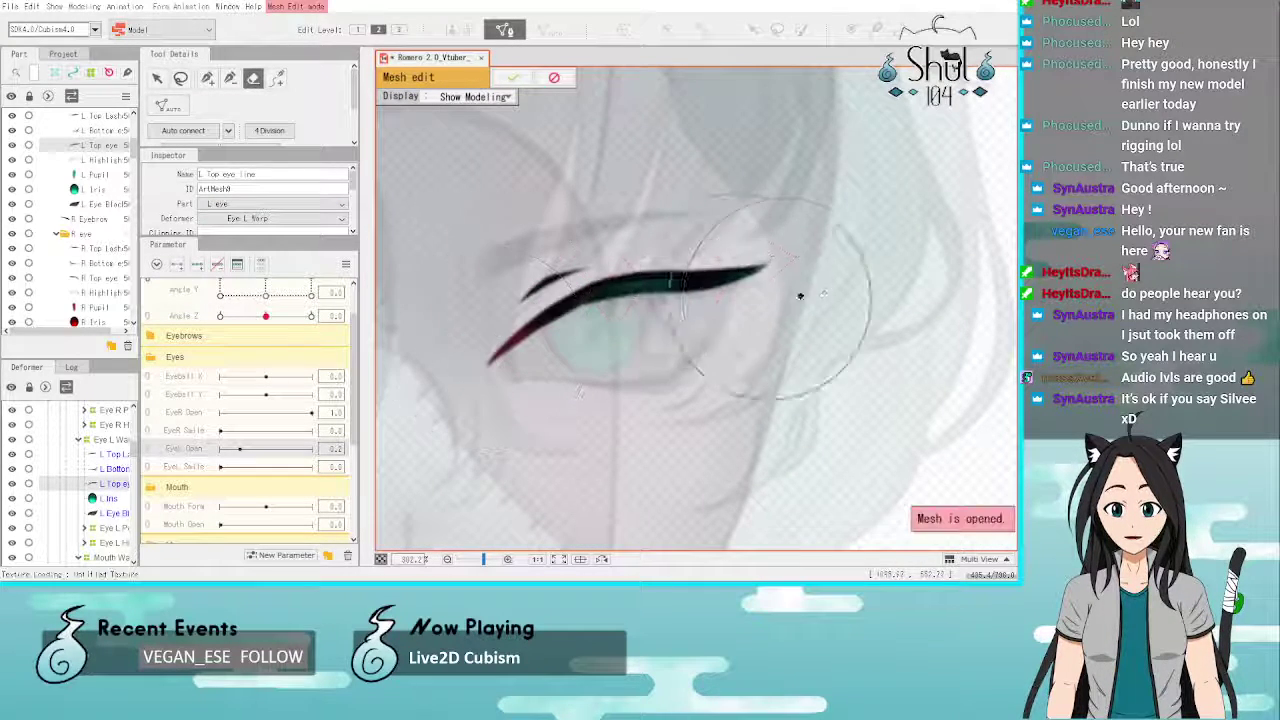
# Step: Trace connected vertices along the upper edge of the left top eye line, from its inner tip to its outer tip
pyautogui.click(207, 78)
pyautogui.scroll(3, 560, 360)
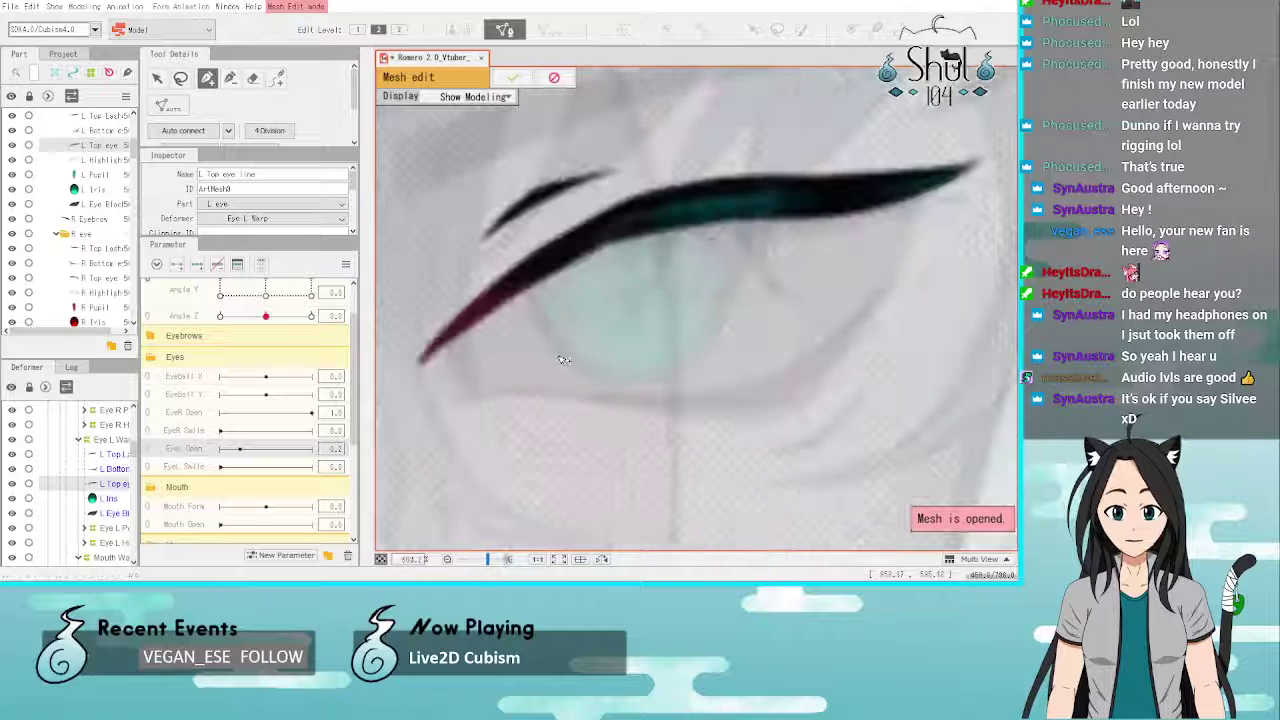
pyautogui.click(415, 365)
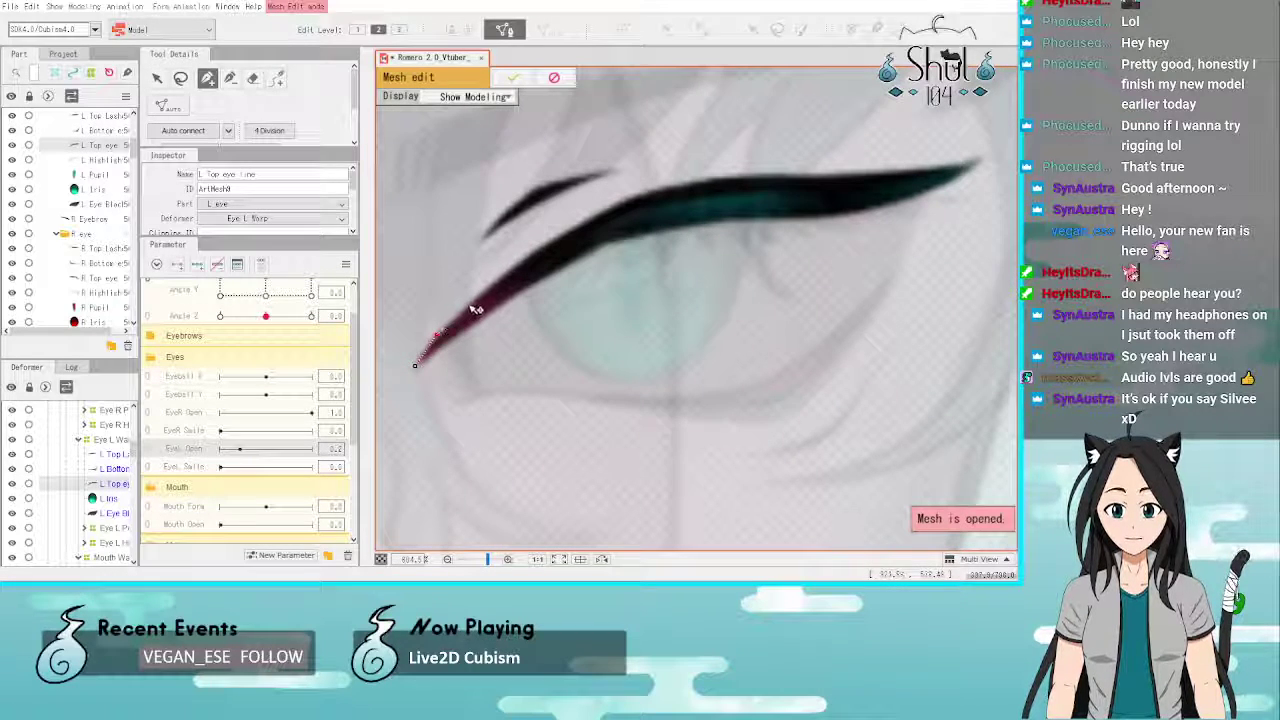
pyautogui.moveTo(476, 310)
pyautogui.mouseDown()
pyautogui.moveTo(629, 198)
pyautogui.moveTo(676, 186)
pyautogui.moveTo(826, 178)
pyautogui.moveTo(836, 211)
pyautogui.moveTo(876, 204)
pyautogui.moveTo(881, 174)
pyautogui.moveTo(987, 162)
pyautogui.mouseUp()
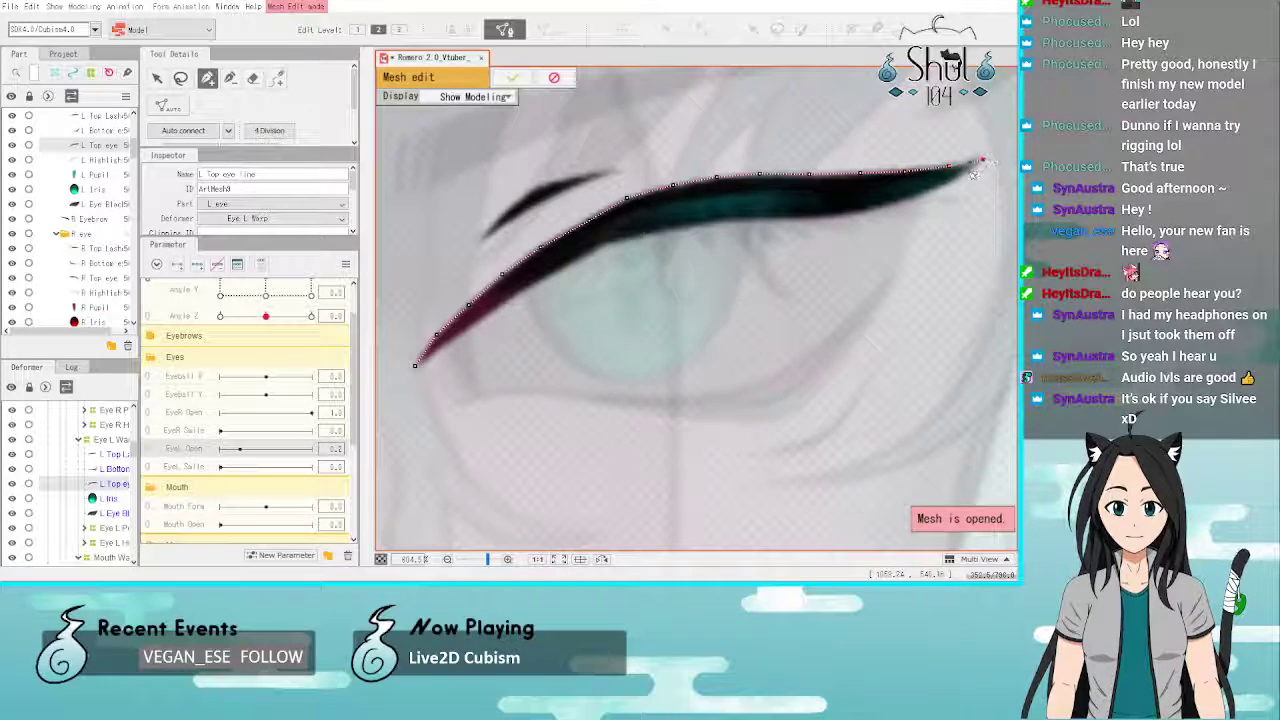
# Step: Trace connected vertices back along the lower edge of the left top eye line and close the outline at its inner tip
pyautogui.click(954, 180)
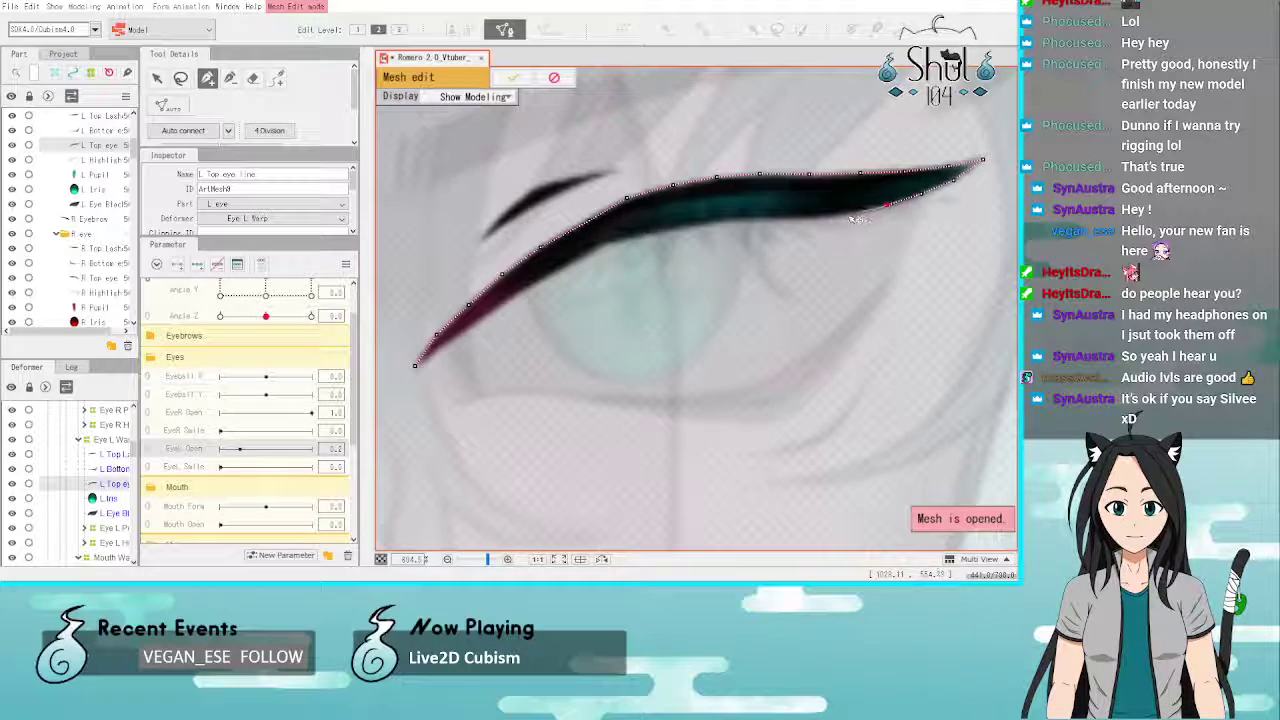
pyautogui.moveTo(852, 218)
pyautogui.mouseDown()
pyautogui.moveTo(695, 227)
pyautogui.moveTo(609, 250)
pyautogui.mouseUp()
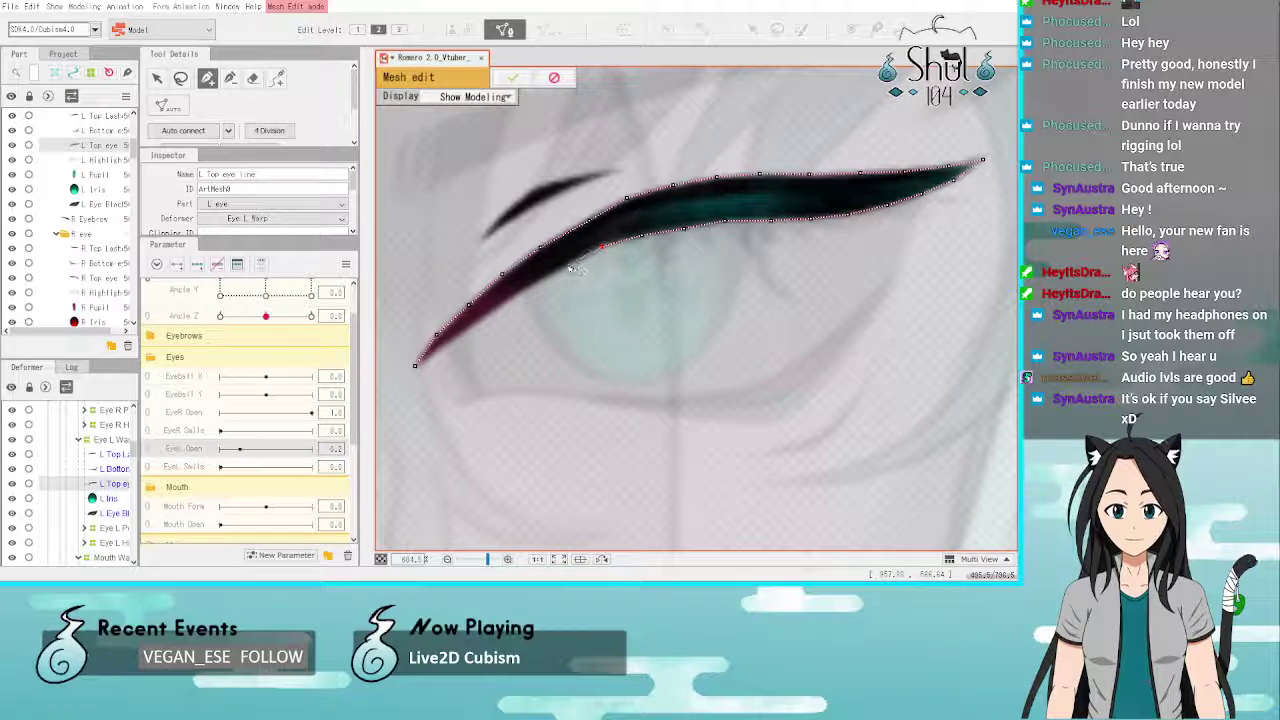
pyautogui.moveTo(577, 270); pyautogui.dragTo(538, 289)
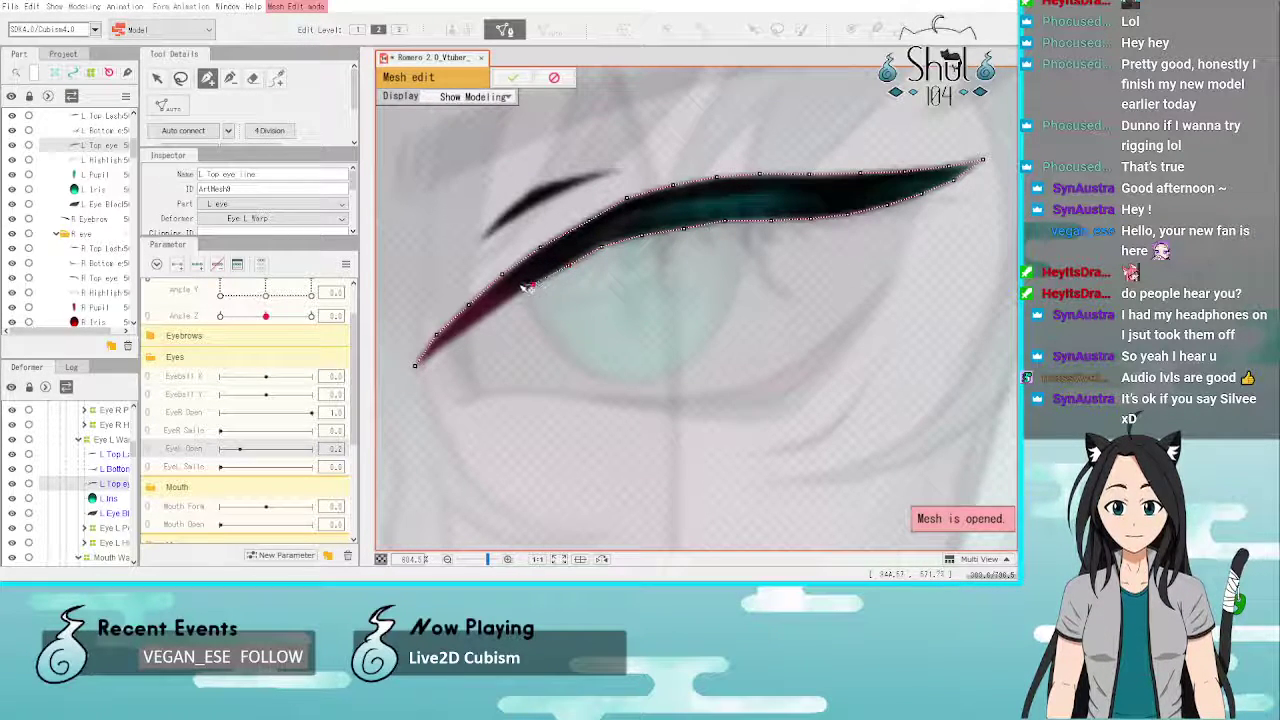
pyautogui.click(504, 304)
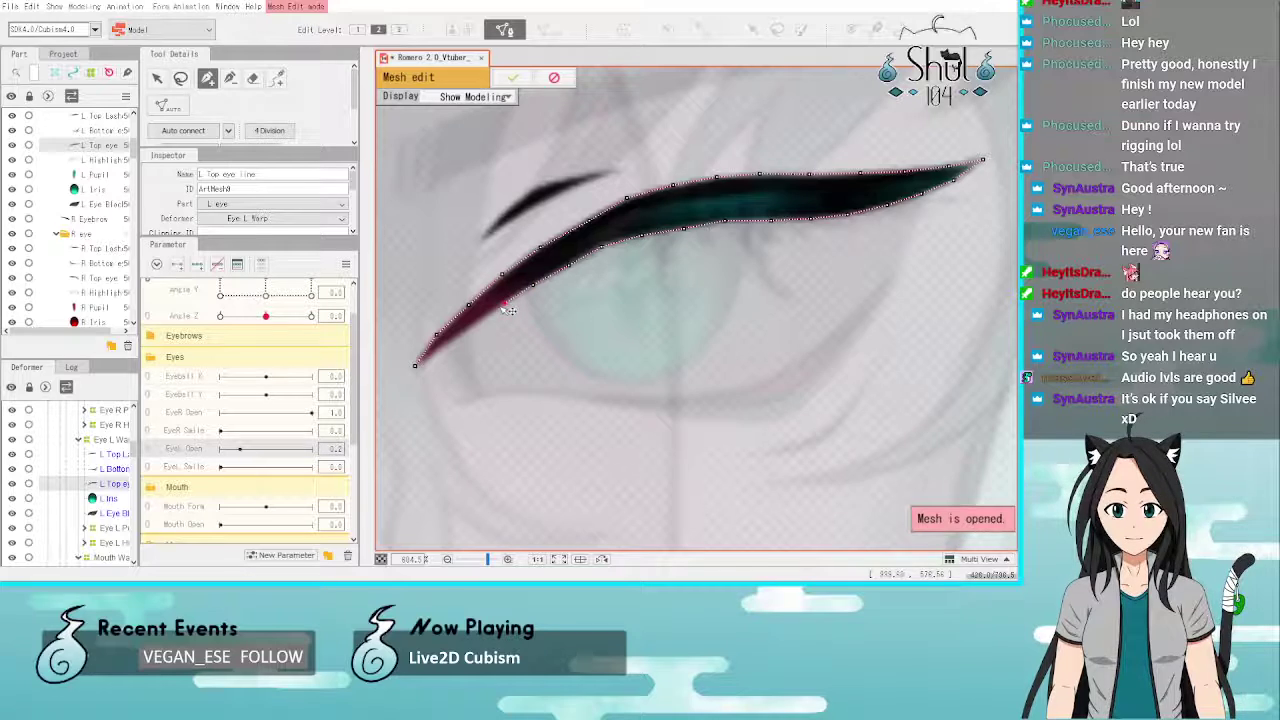
pyautogui.click(446, 343)
pyautogui.click(416, 366)
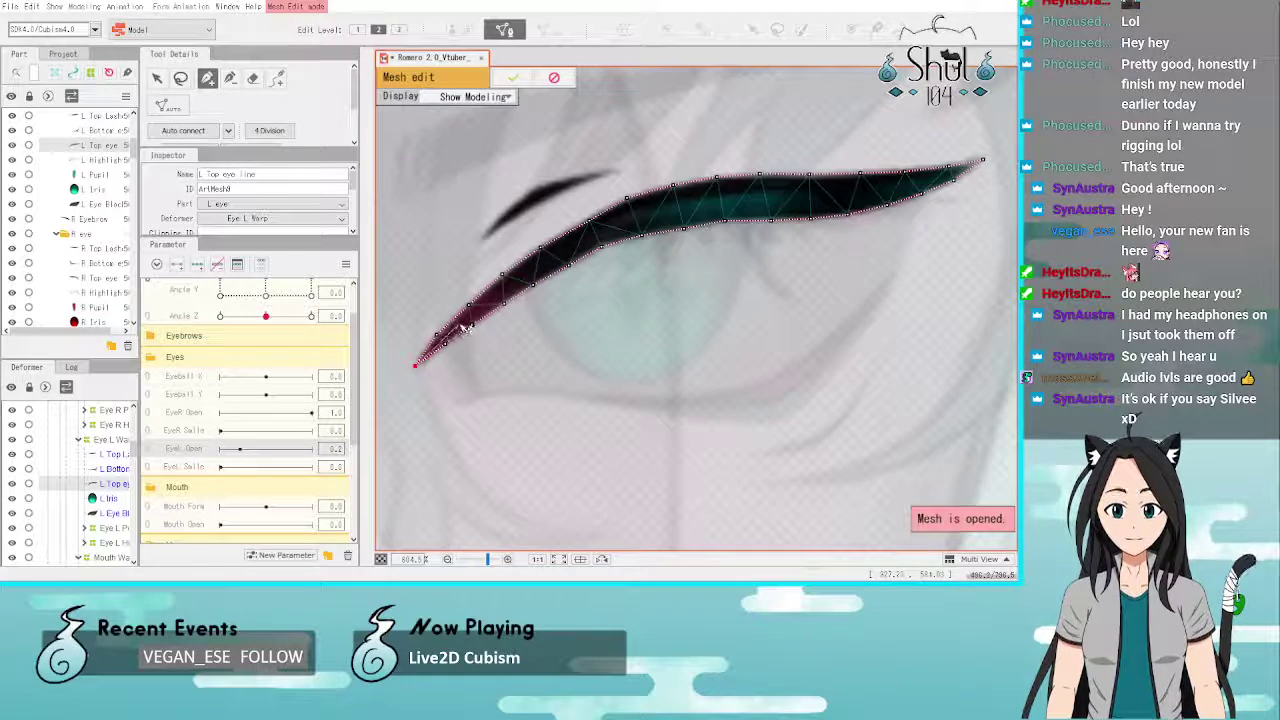
# Step: Add a center row of connected vertices through the left top eye line, from its inner tip to its outer tip
pyautogui.moveTo(463, 328)
pyautogui.mouseDown()
pyautogui.moveTo(533, 268)
pyautogui.moveTo(650, 214)
pyautogui.moveTo(839, 203)
pyautogui.moveTo(915, 184)
pyautogui.moveTo(938, 199)
pyautogui.moveTo(993, 166)
pyautogui.mouseUp()
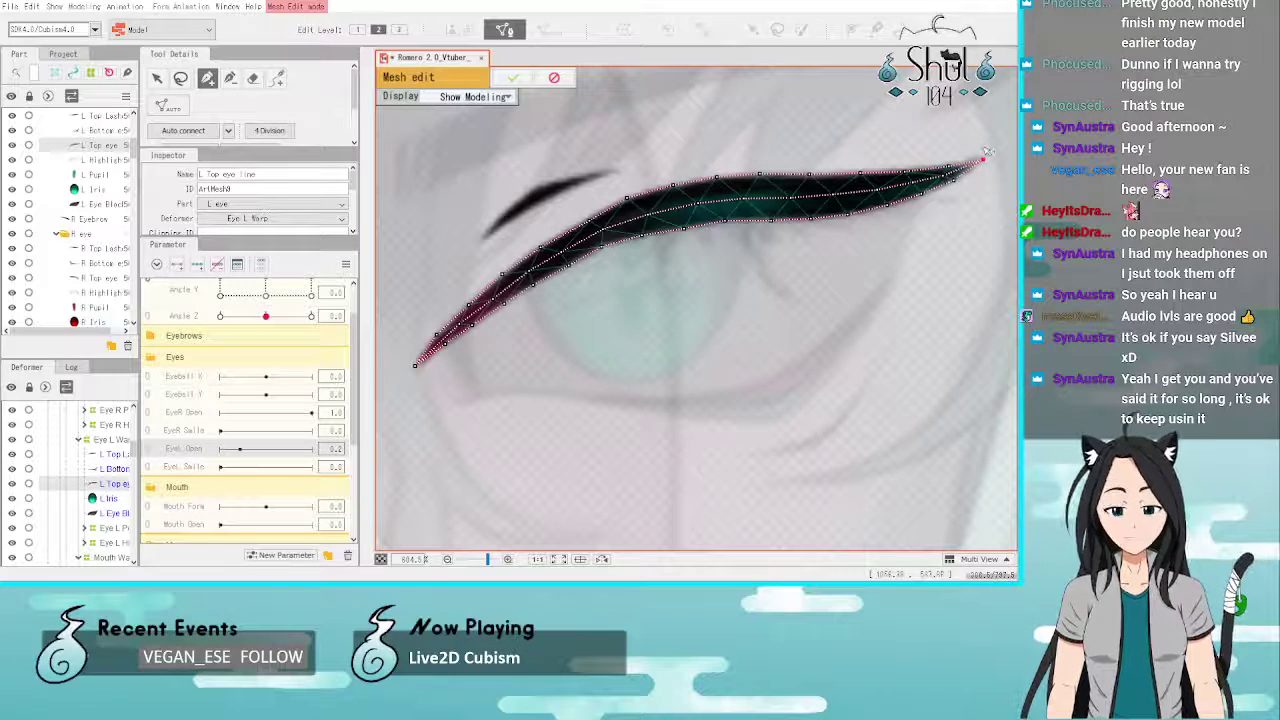
pyautogui.scroll(-4, 474, 242)
pyautogui.scroll(4, 779, 169)
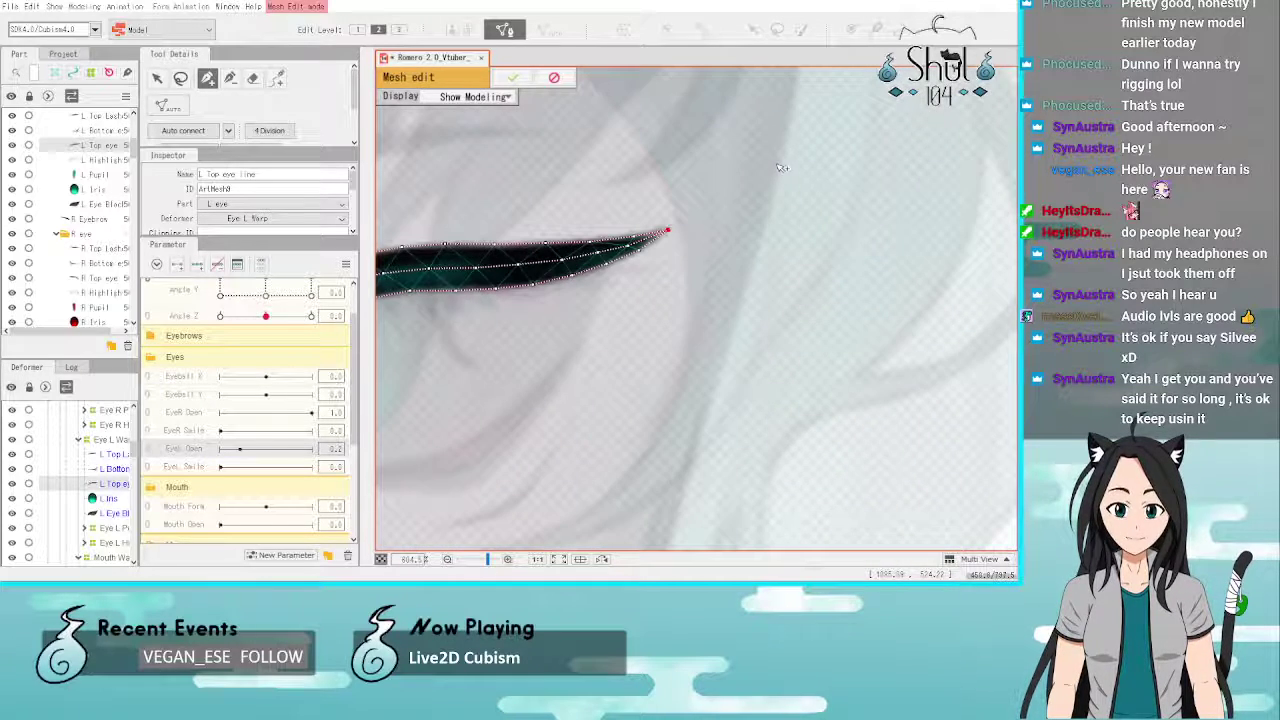
# Step: Add an outer border row of connected vertices just above the left top eye line, from its outer tip to its inner tip
pyautogui.click(688, 219)
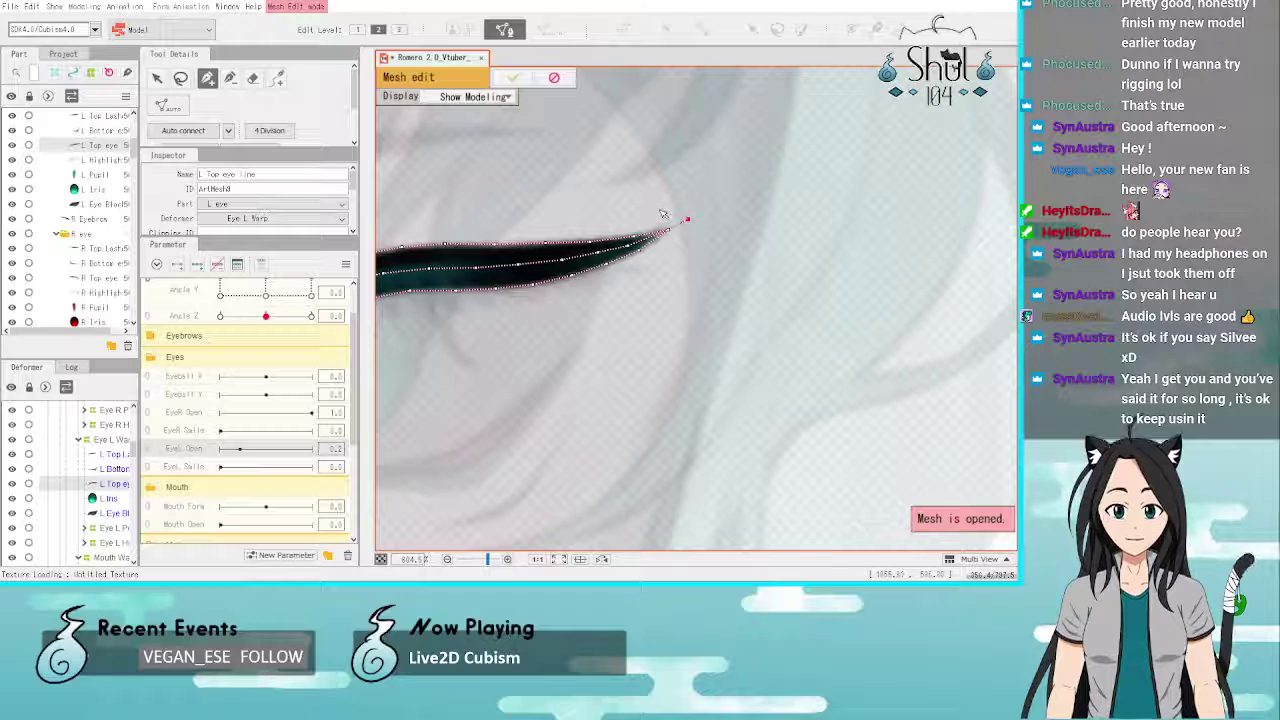
pyautogui.click(660, 213)
pyautogui.click(643, 217)
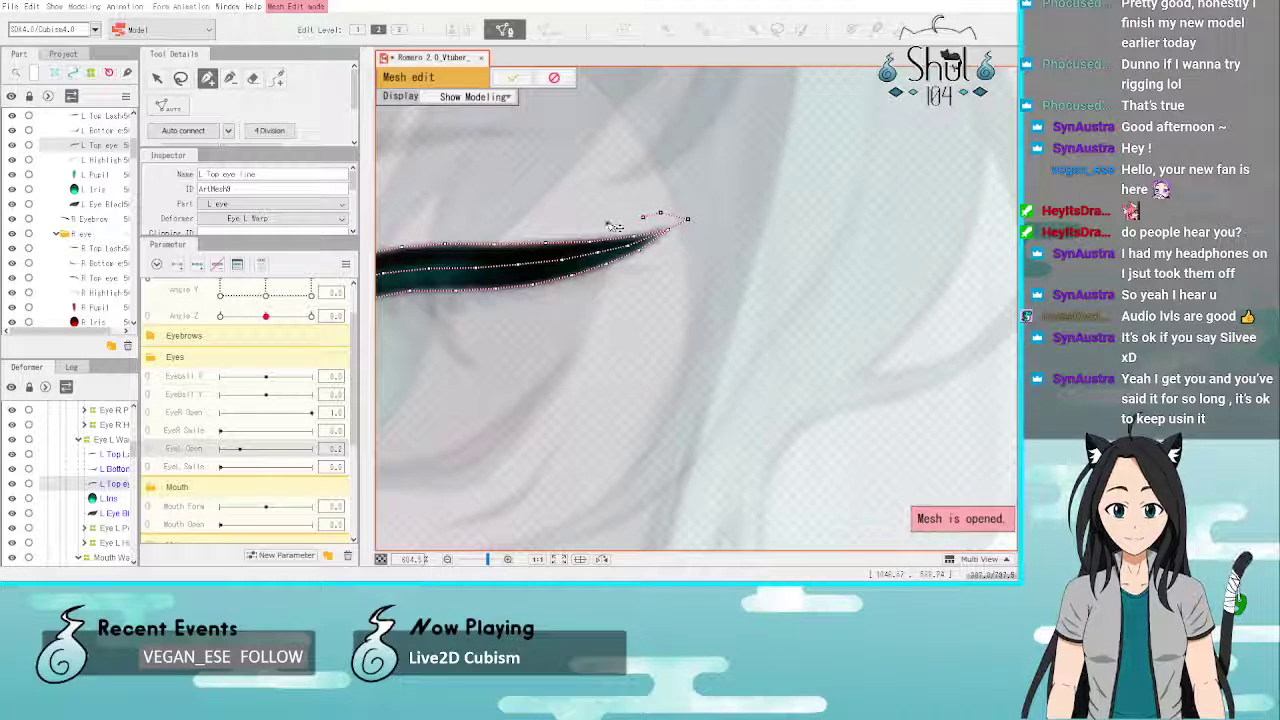
pyautogui.click(607, 222)
pyautogui.click(567, 226)
pyautogui.scroll(-3, 720, 222)
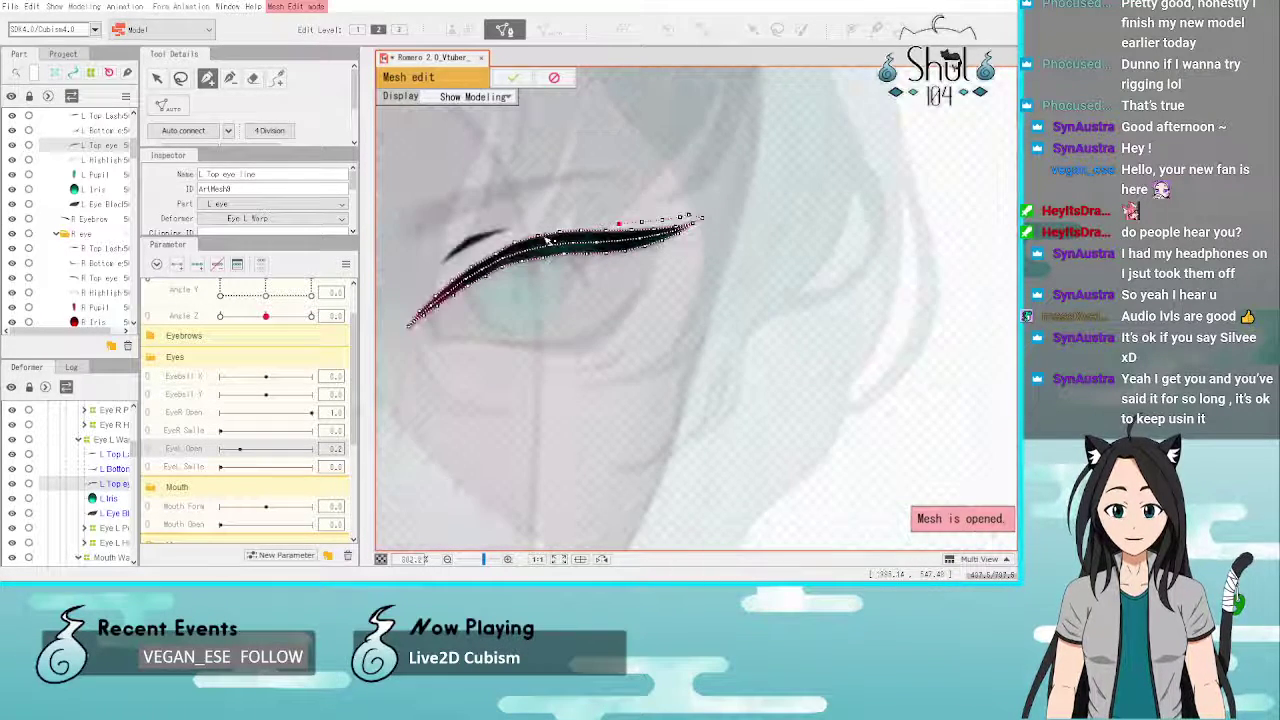
pyautogui.scroll(3, 545, 241)
pyautogui.click(644, 210)
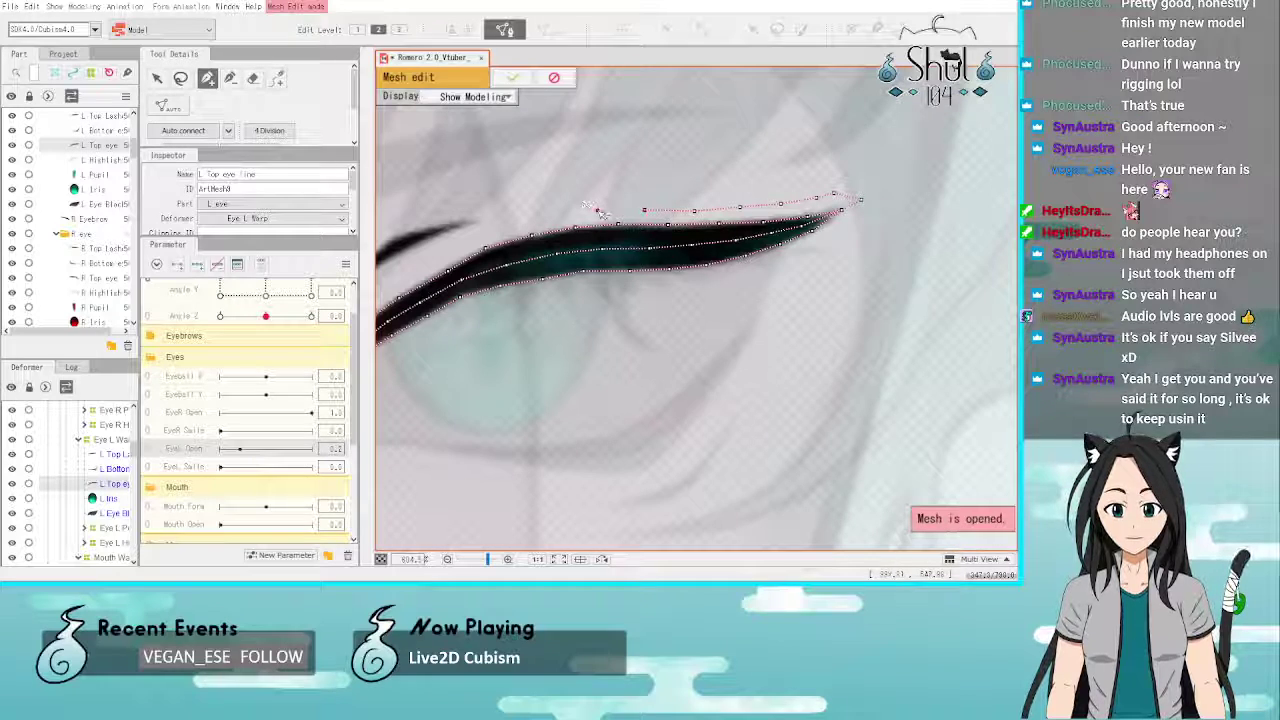
pyautogui.click(597, 211)
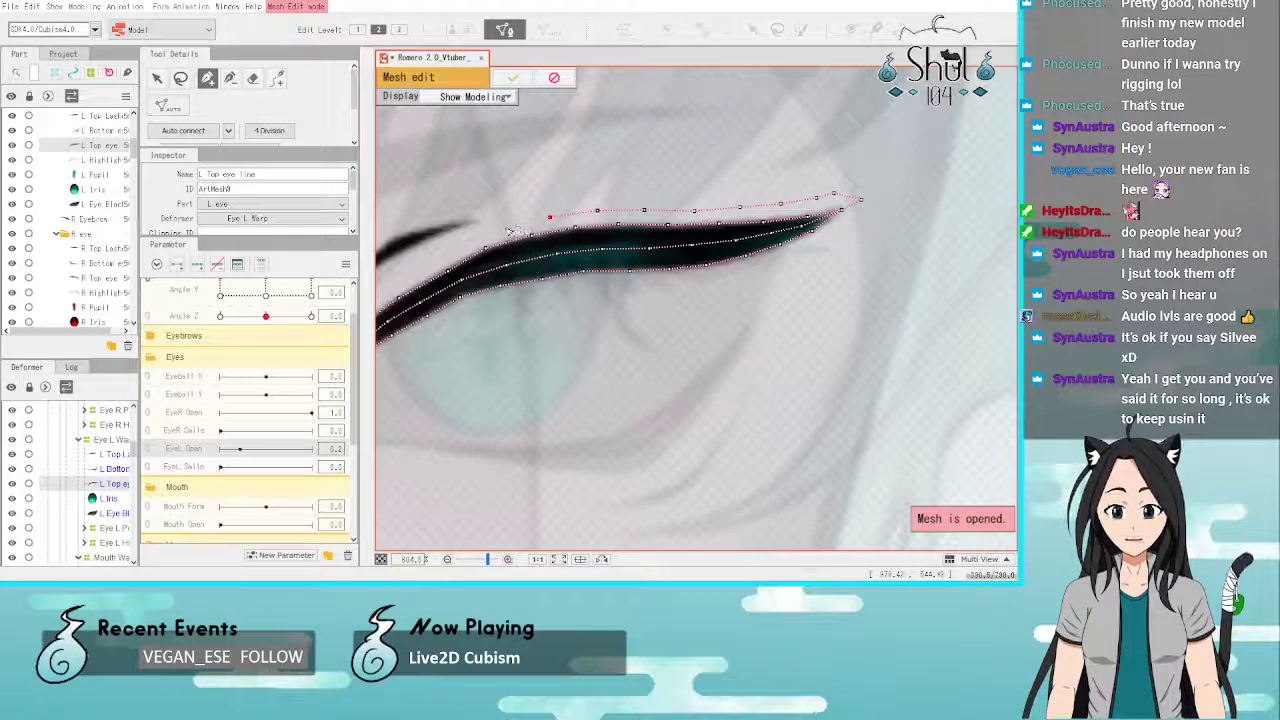
pyautogui.scroll(-3, 660, 222)
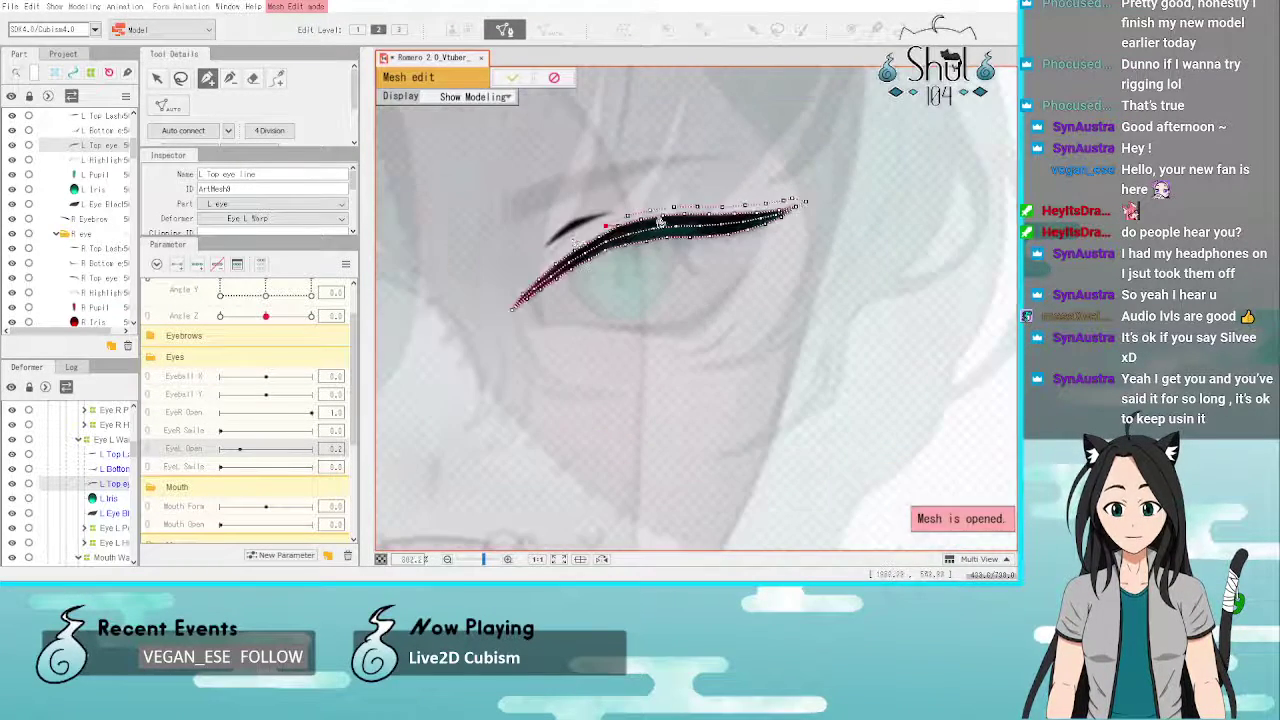
pyautogui.scroll(3, 660, 222)
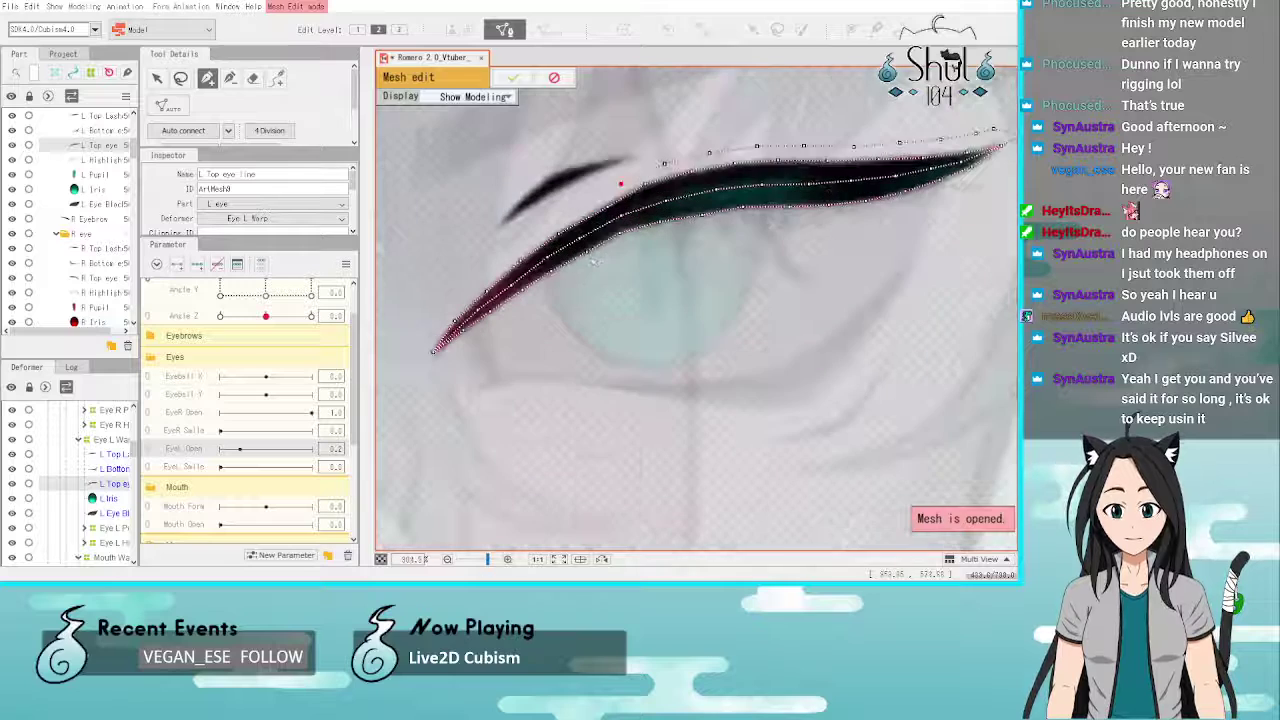
pyautogui.click(574, 209)
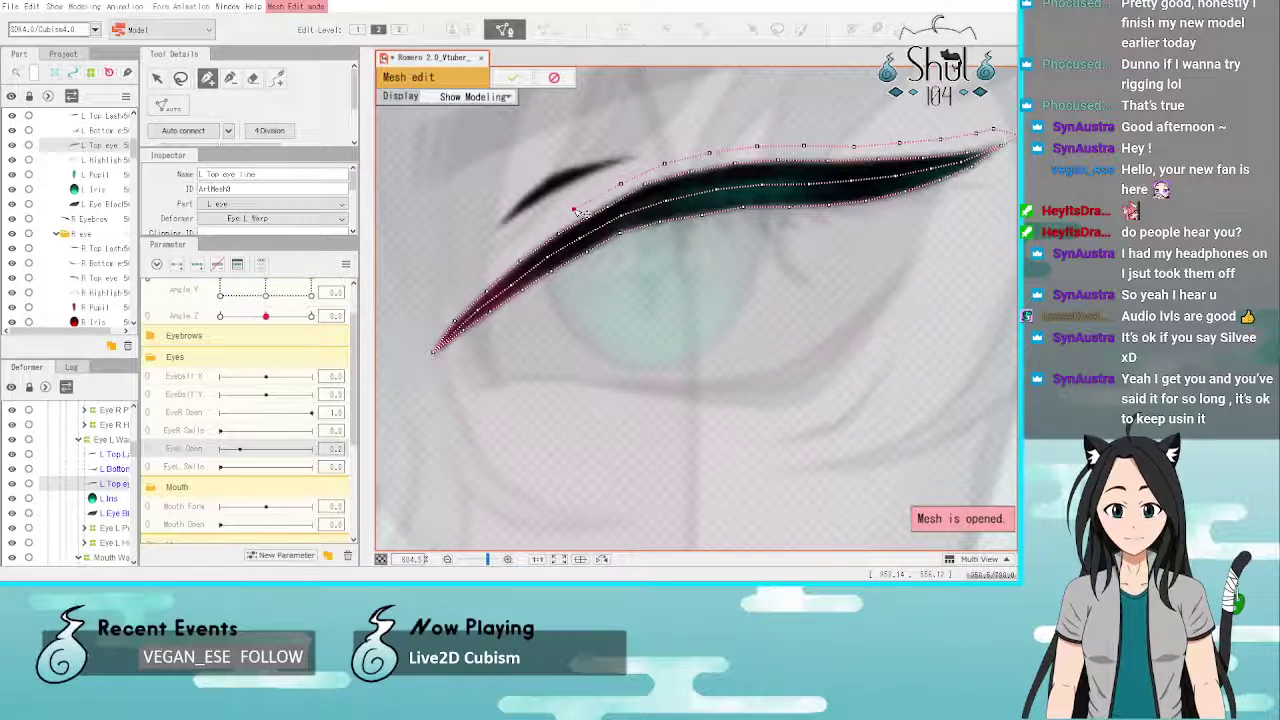
pyautogui.click(529, 237)
pyautogui.click(493, 264)
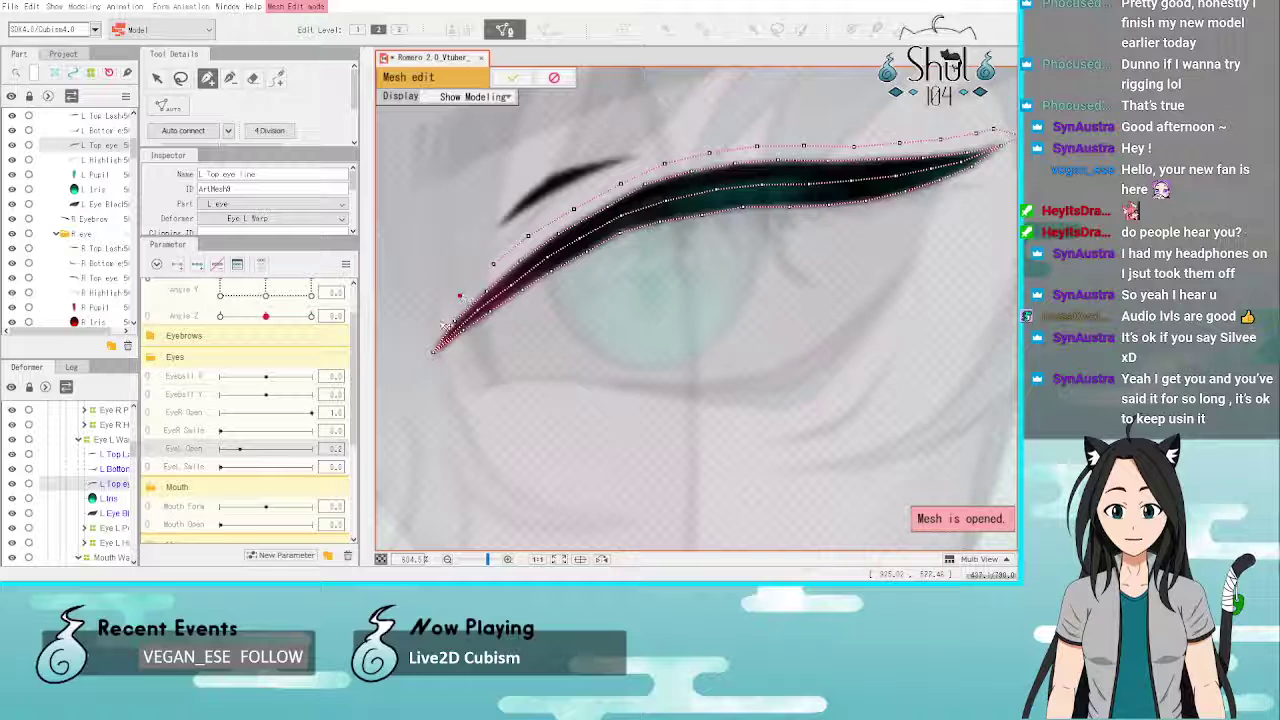
pyautogui.click(432, 328)
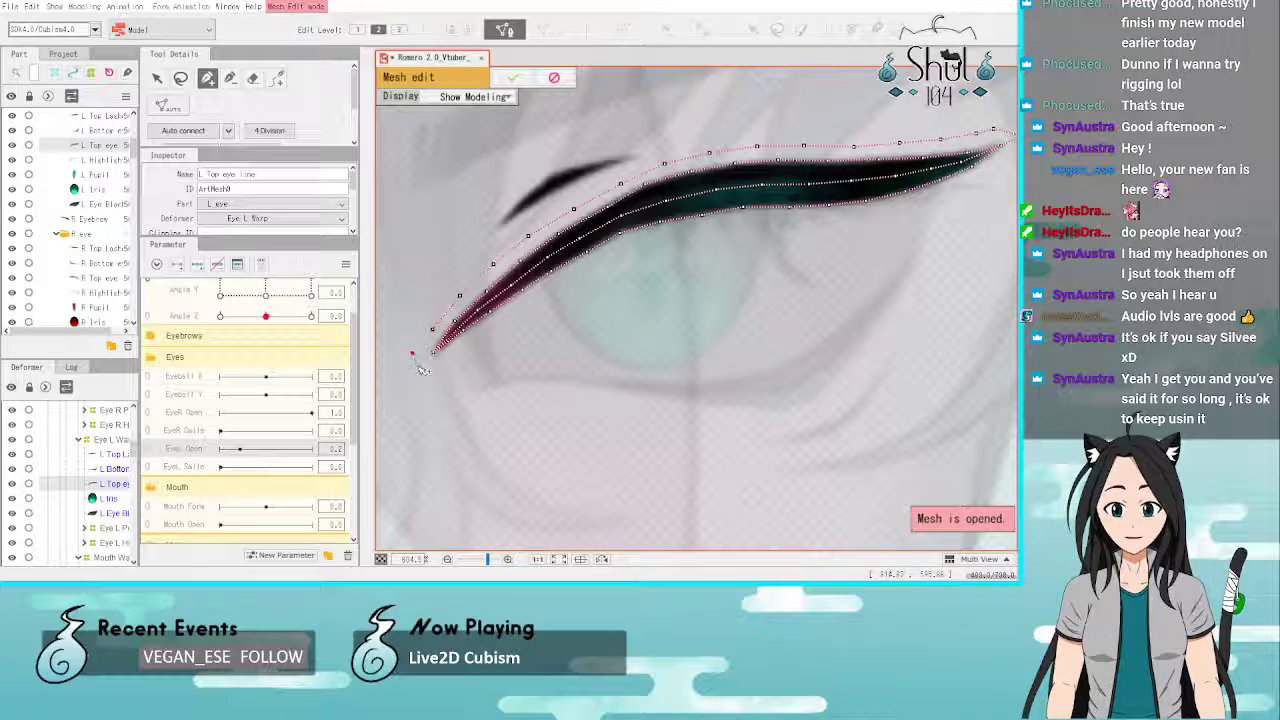
# Step: Continue the border vertices around the inner tip and below the left top eye line, closing the loop at the outer tip
pyautogui.click(418, 368)
pyautogui.click(441, 372)
pyautogui.click(459, 352)
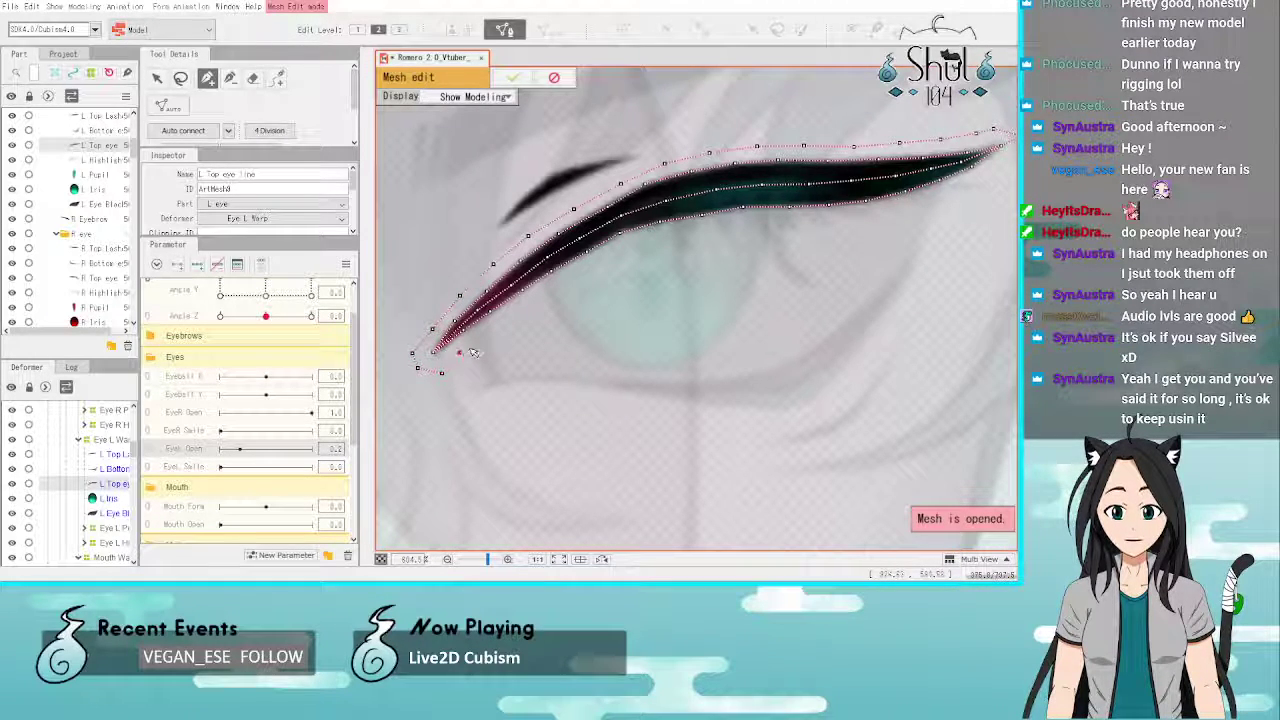
pyautogui.click(485, 334)
pyautogui.click(516, 311)
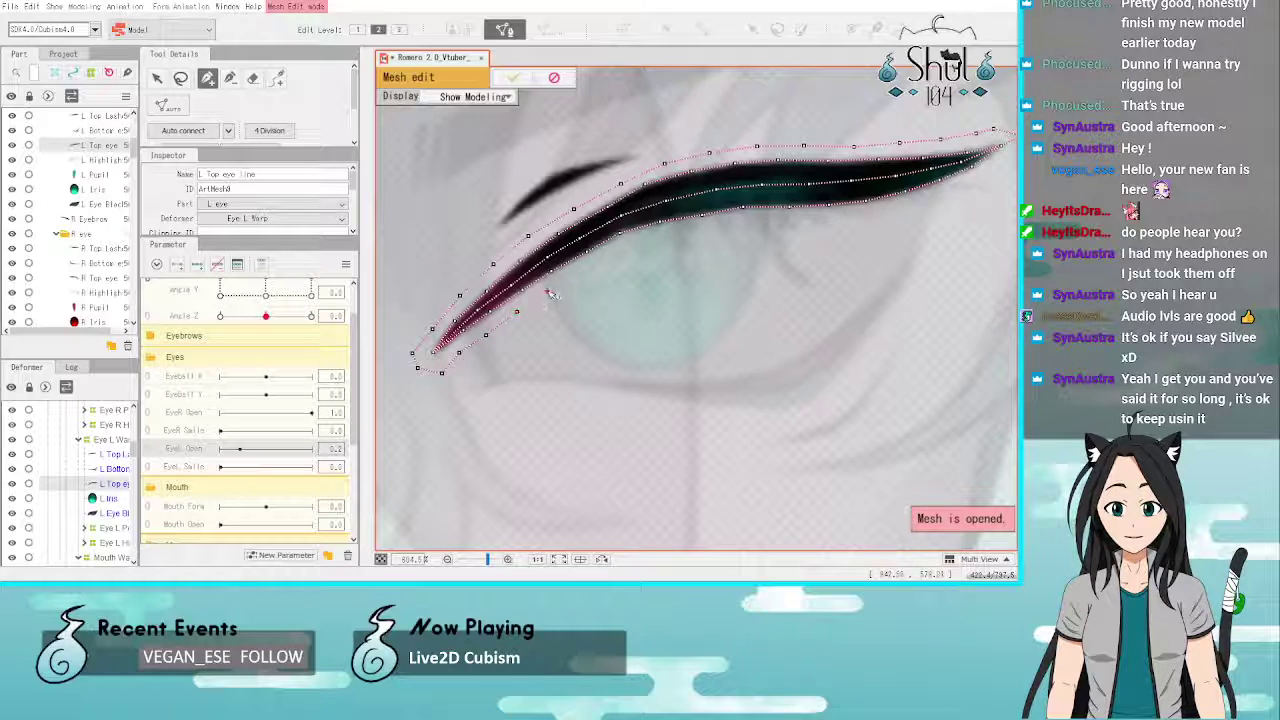
pyautogui.click(547, 291)
pyautogui.click(575, 276)
pyautogui.click(614, 256)
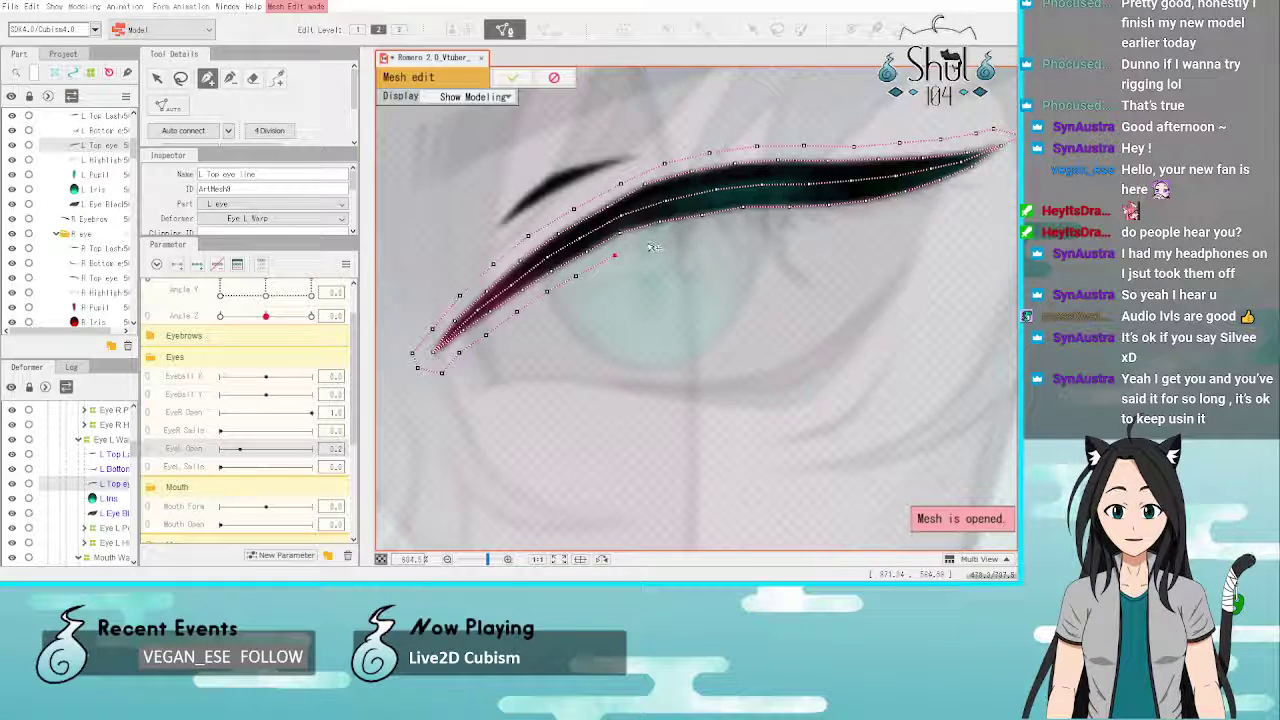
pyautogui.click(646, 242)
pyautogui.click(688, 234)
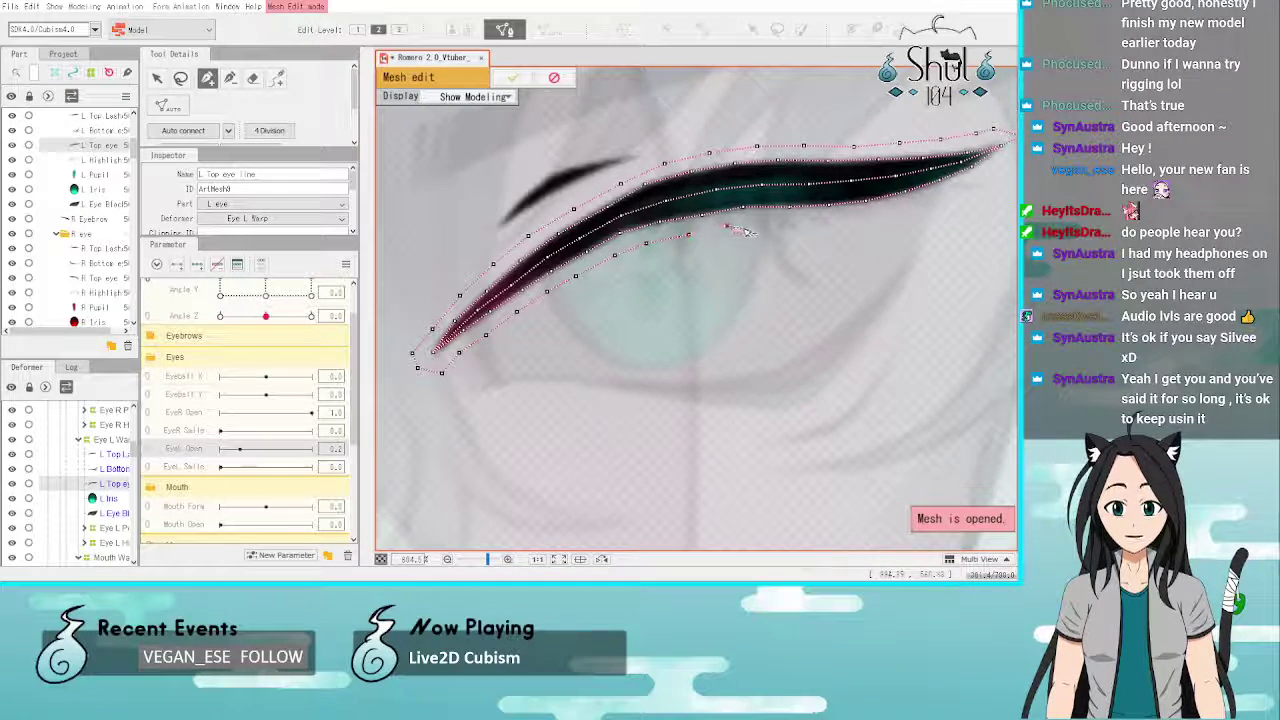
pyautogui.click(728, 226)
pyautogui.click(771, 225)
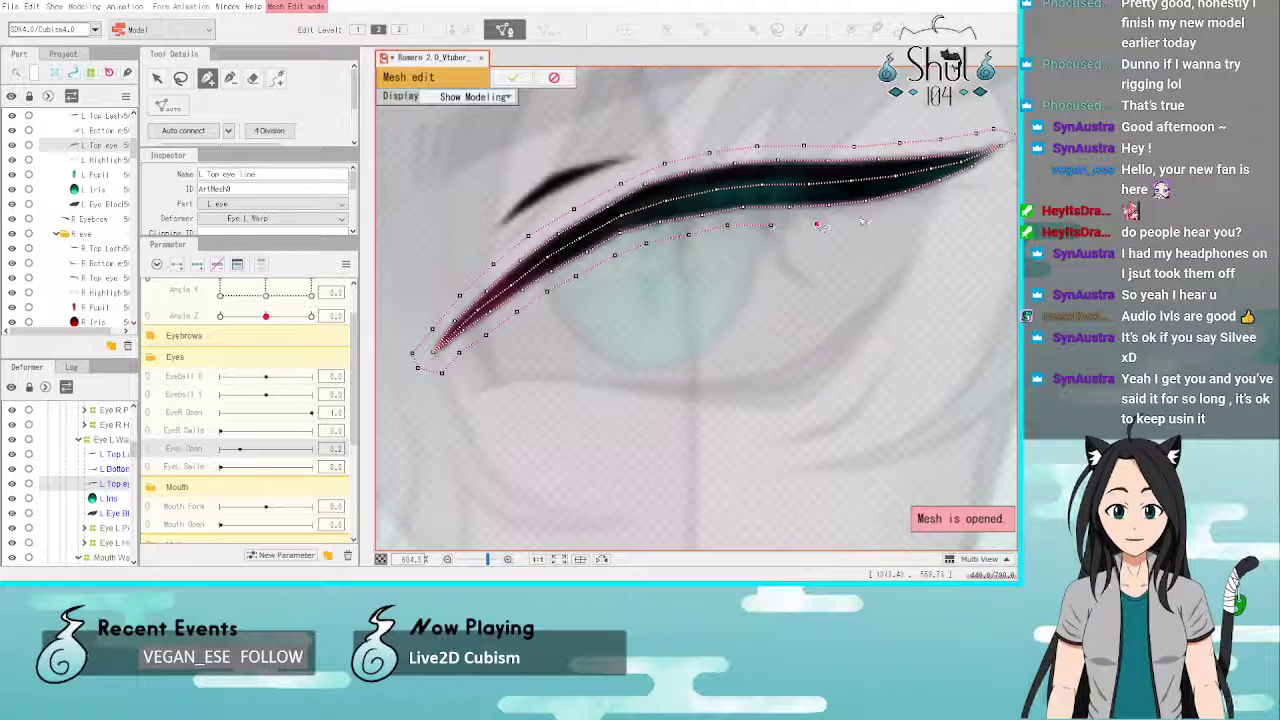
pyautogui.click(851, 220)
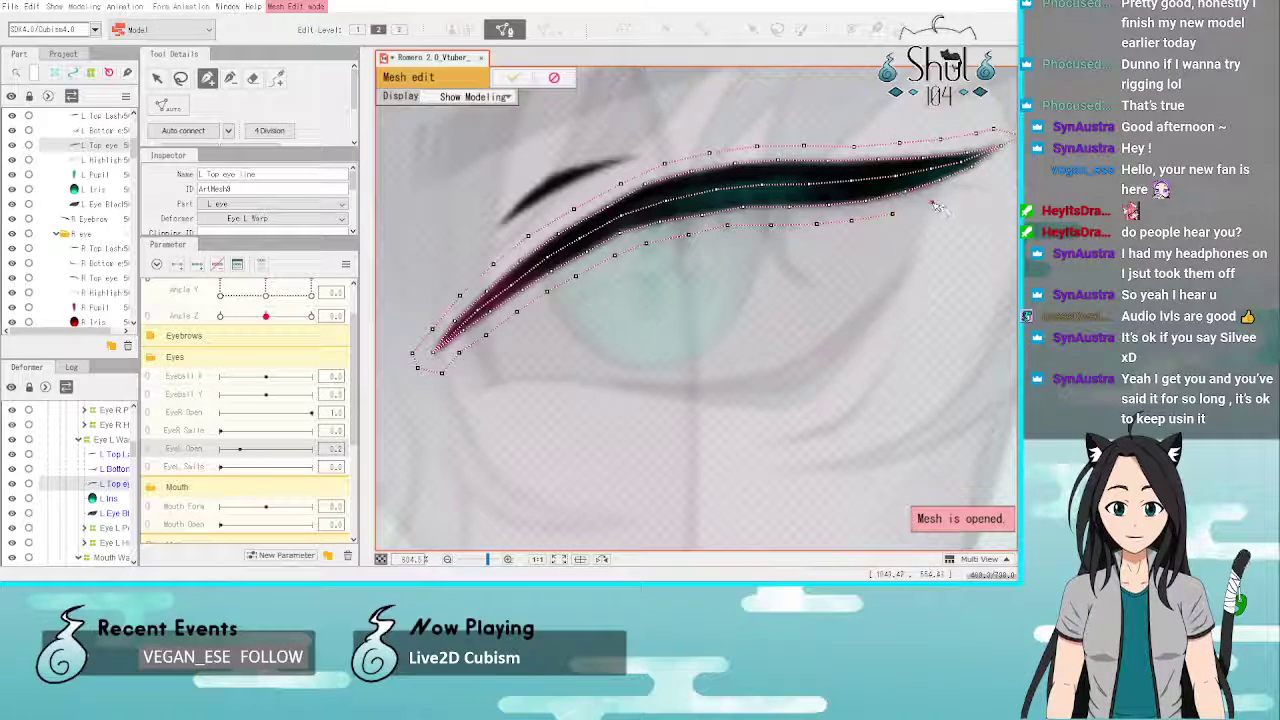
pyautogui.scroll(-2, 786, 186)
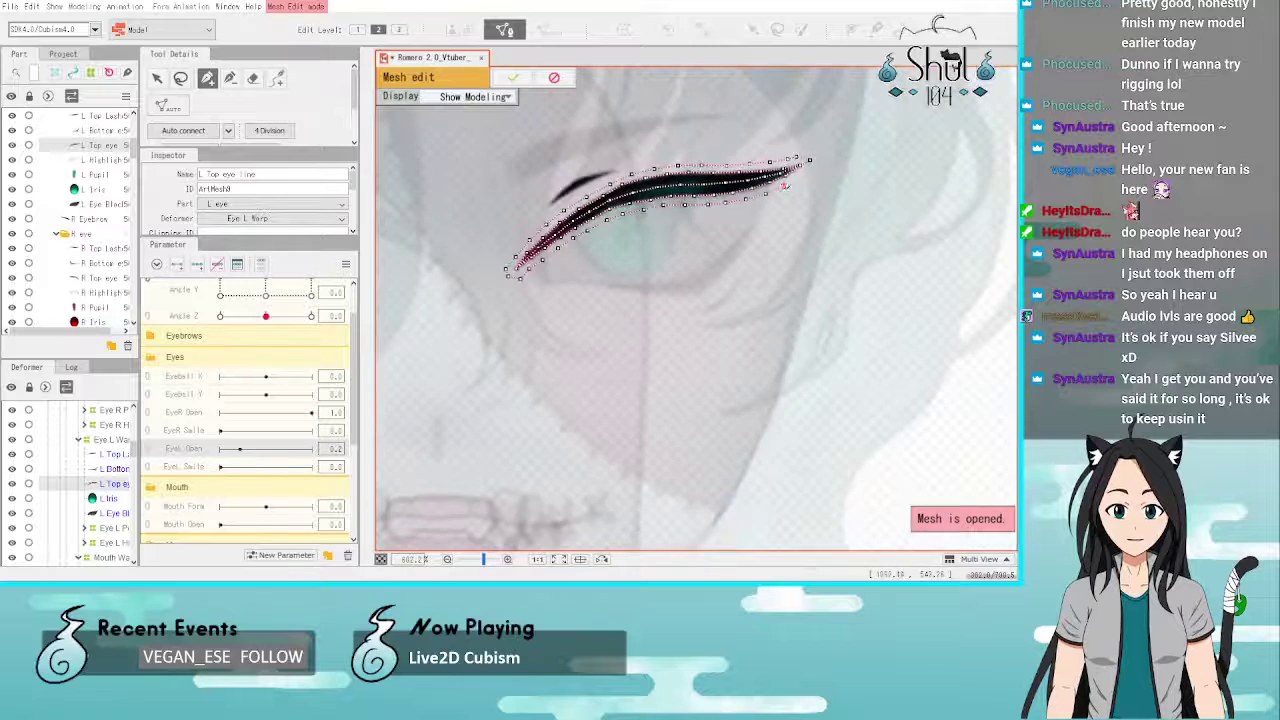
pyautogui.scroll(2, 786, 186)
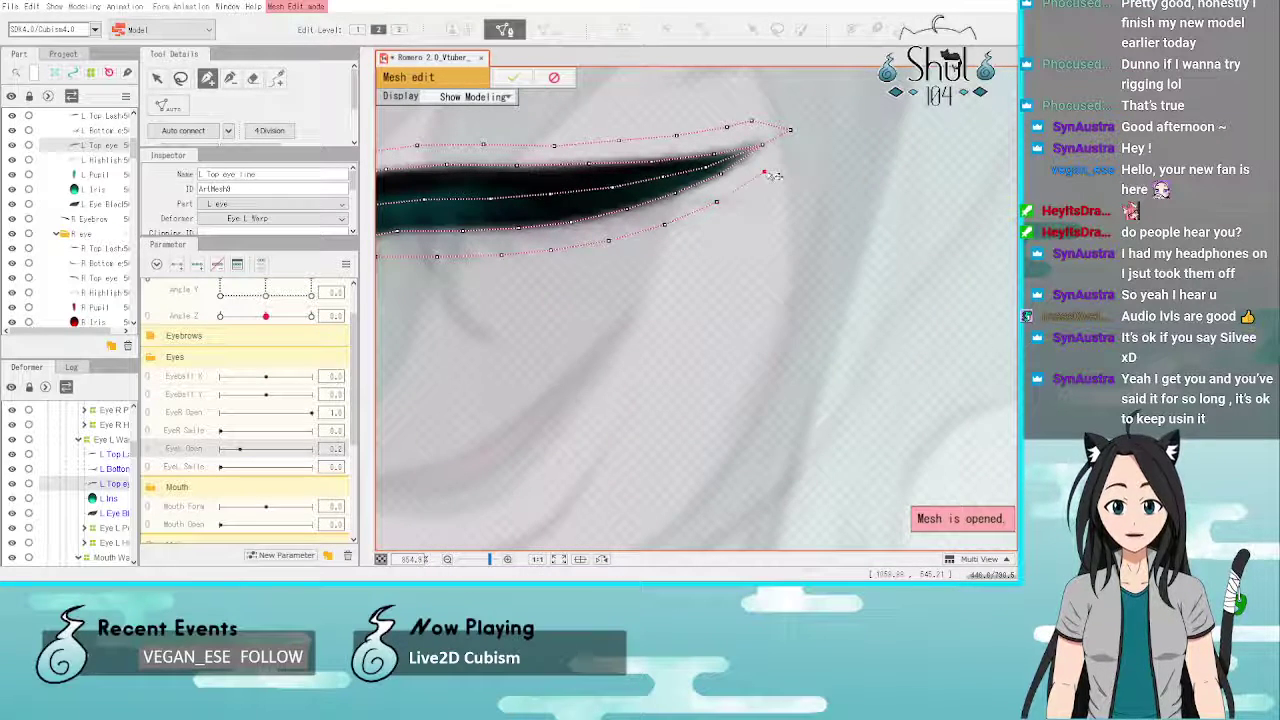
pyautogui.click(787, 155)
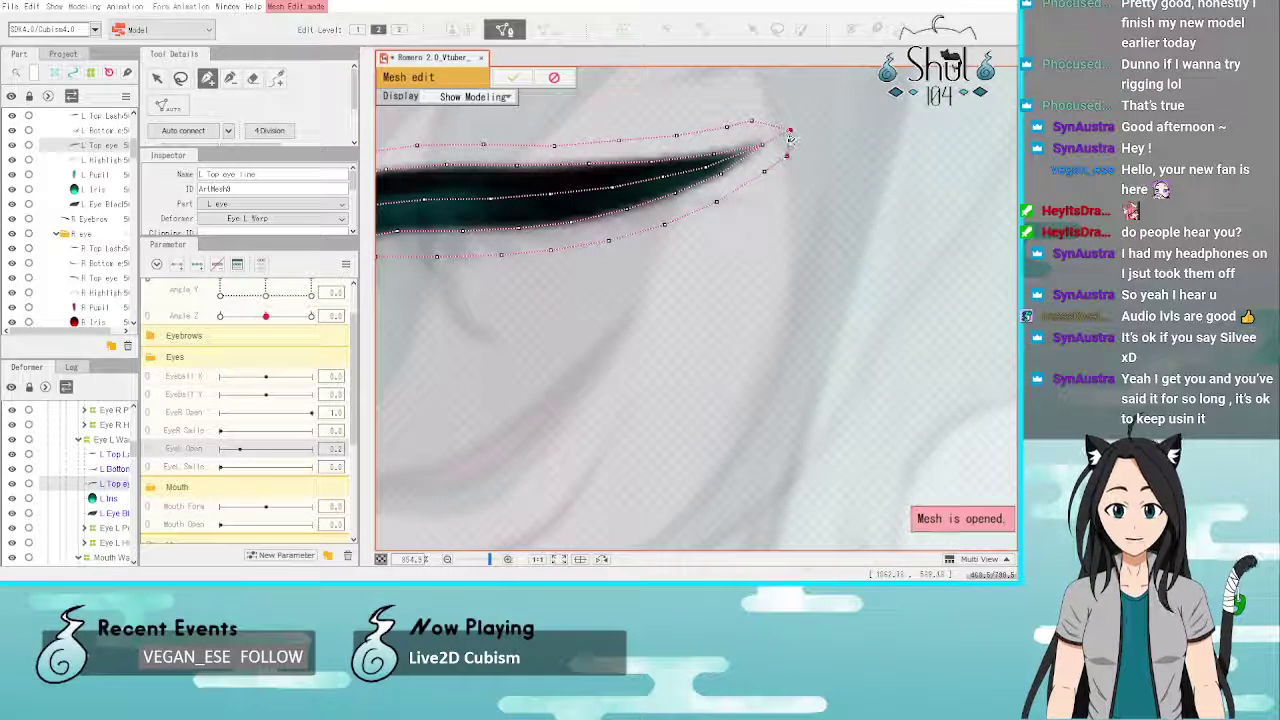
pyautogui.scroll(-4, 789, 140)
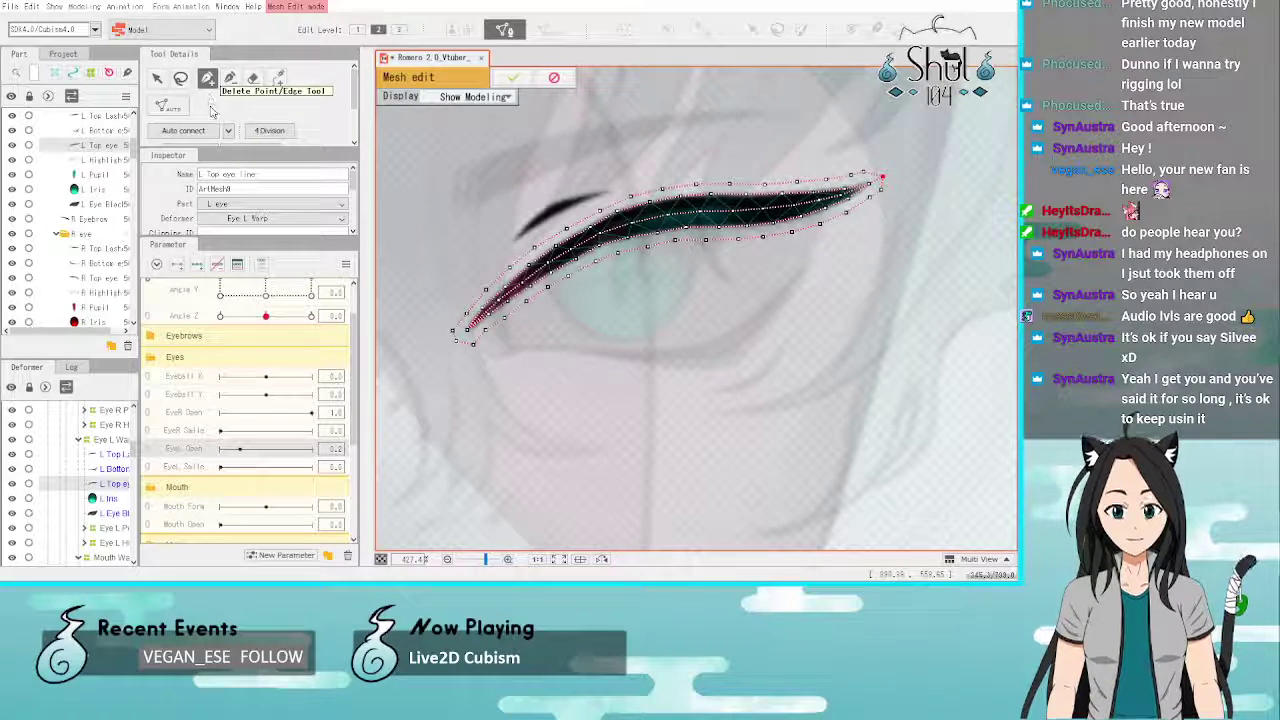
# Step: Trace connected vertices along the upper edge of the small crease line and join both ends to the eye line's upper border
pyautogui.click(157, 79)
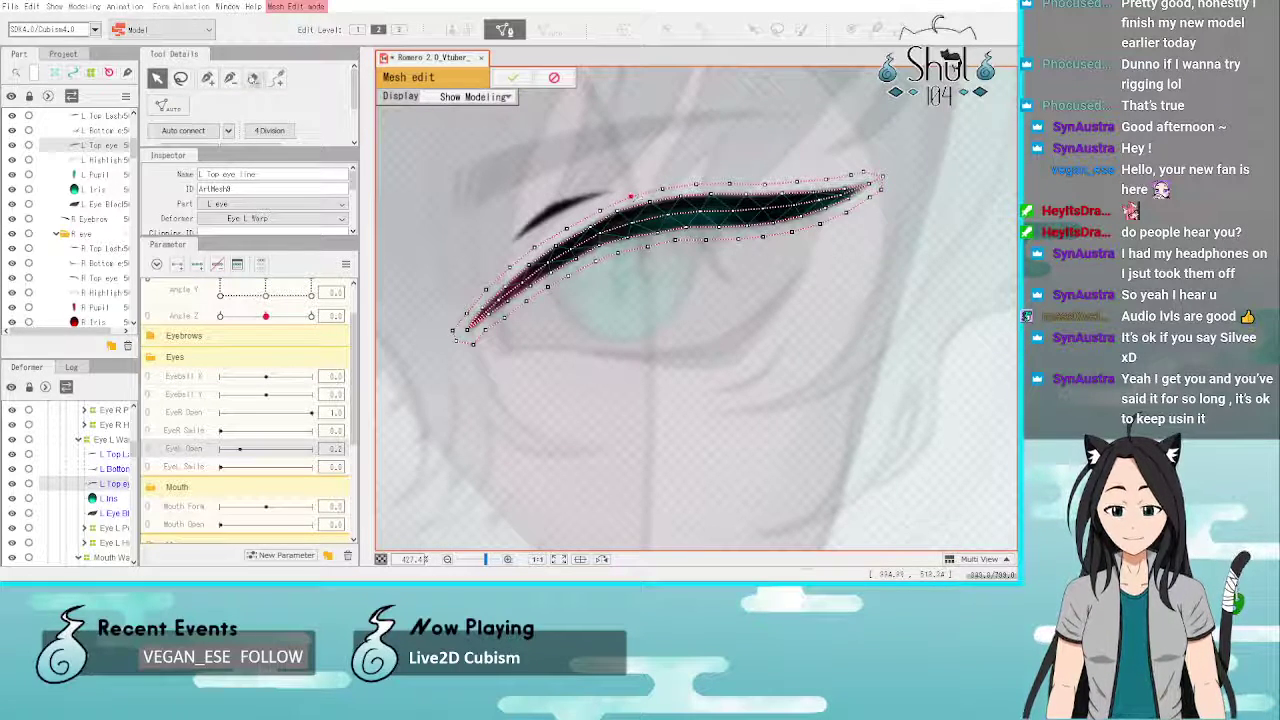
pyautogui.click(208, 79)
pyautogui.scroll(3, 551, 204)
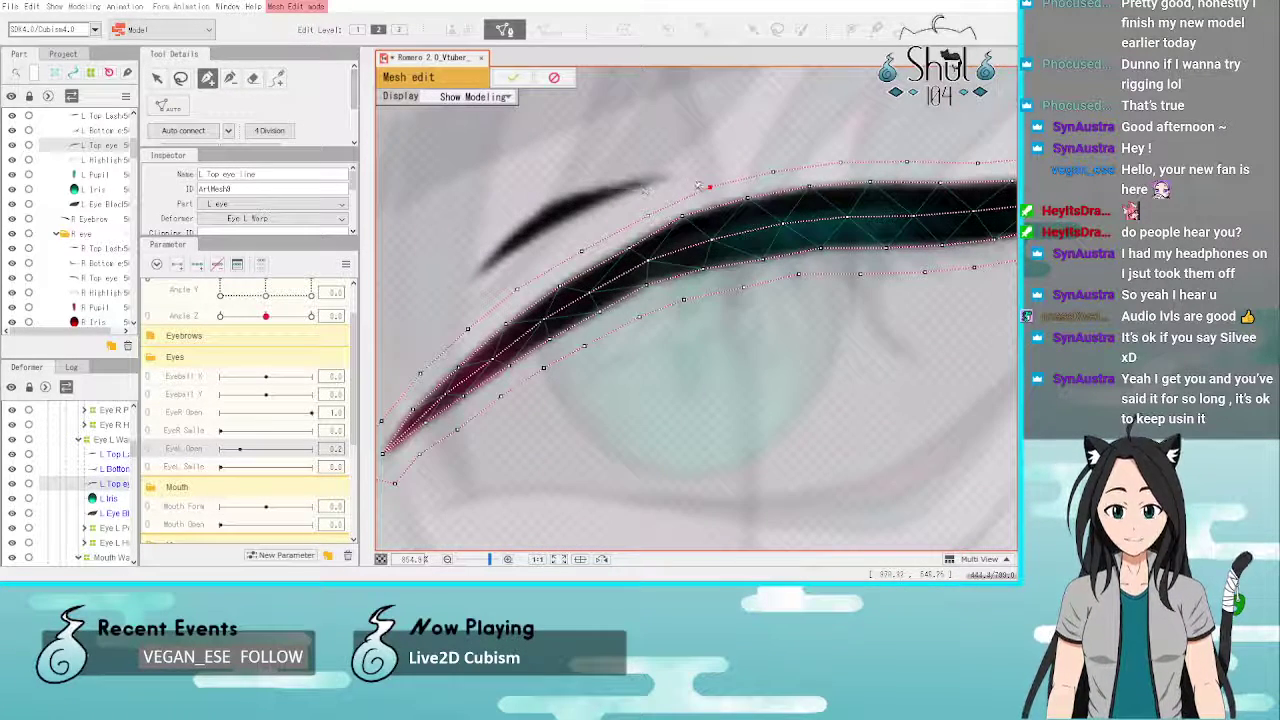
pyautogui.click(667, 178)
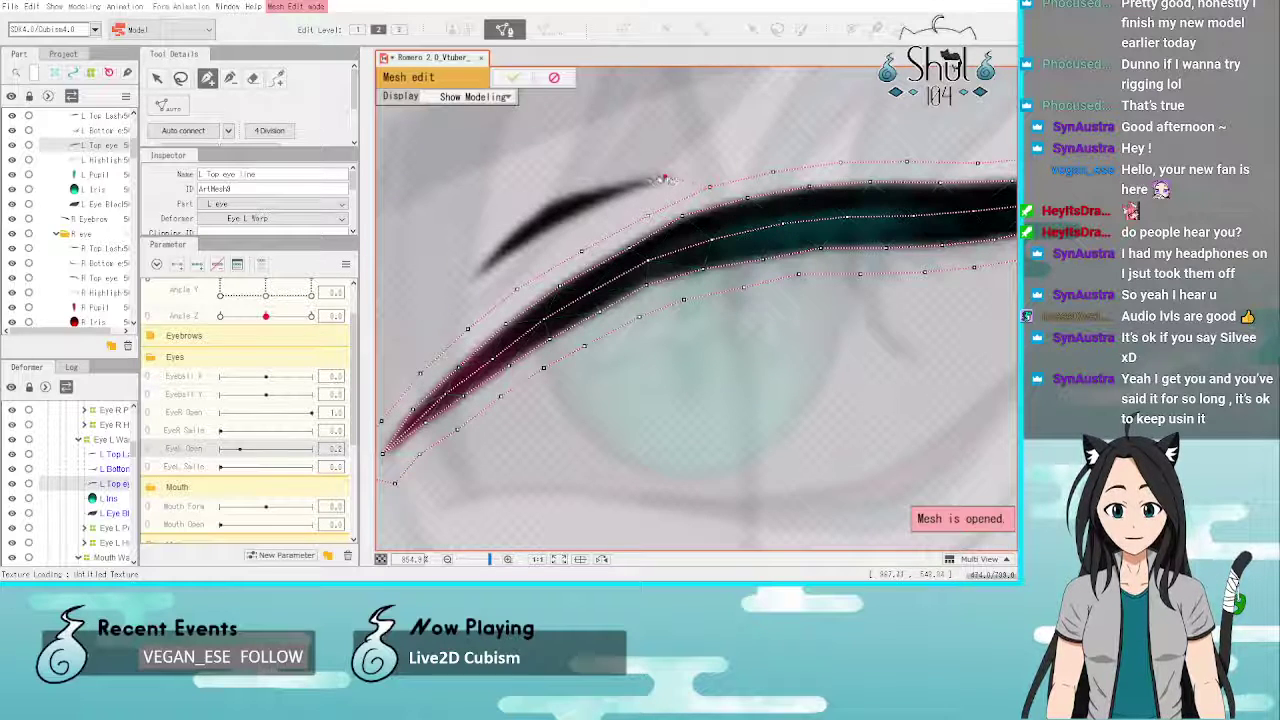
pyautogui.click(562, 197)
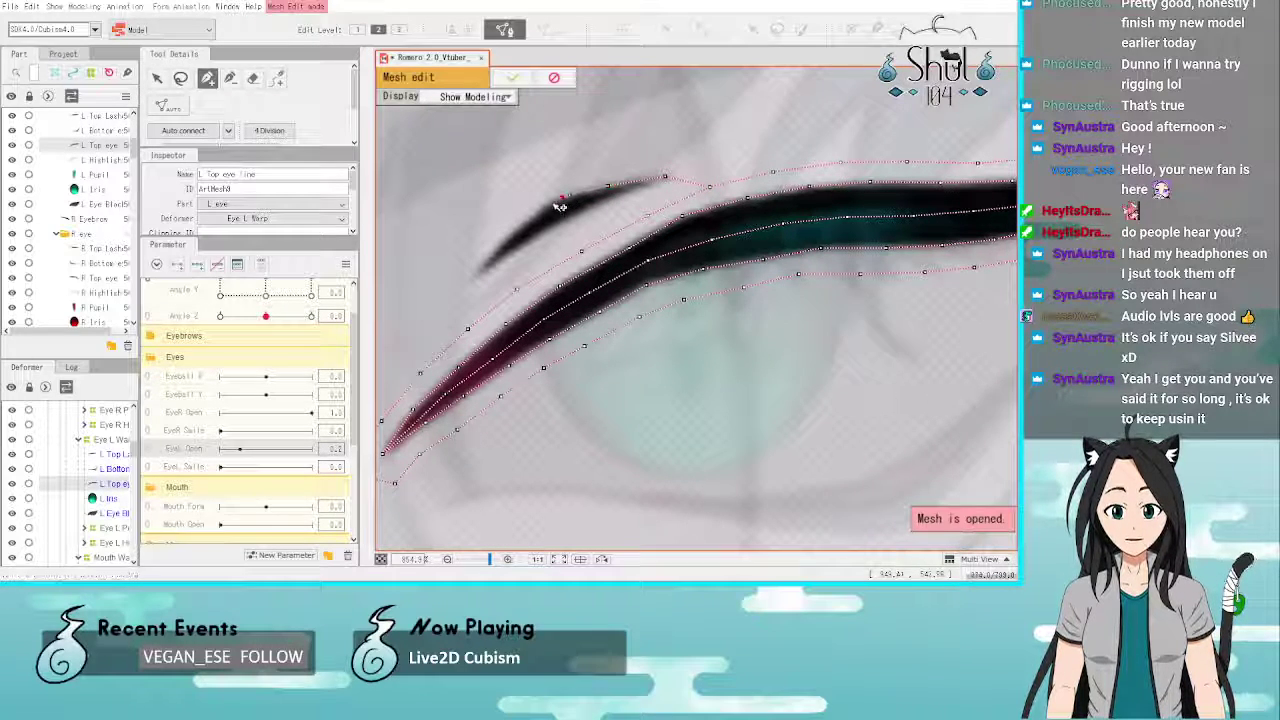
pyautogui.click(535, 212)
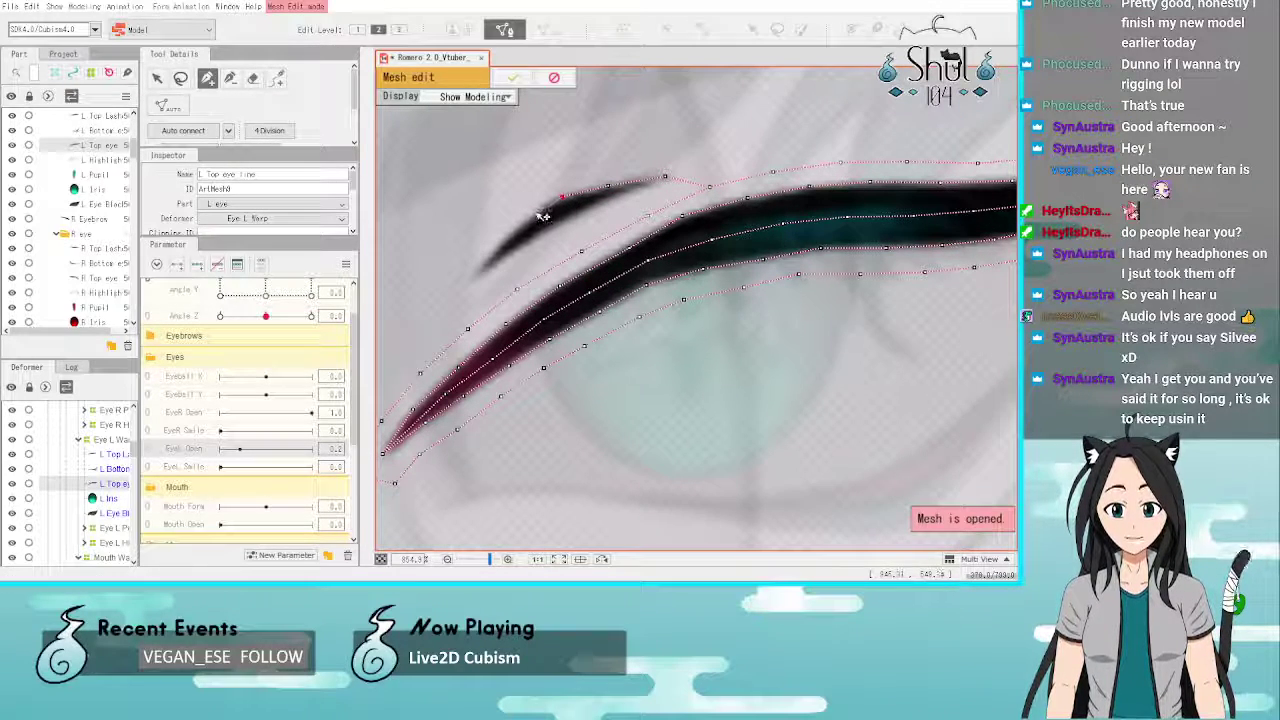
pyautogui.click(473, 280)
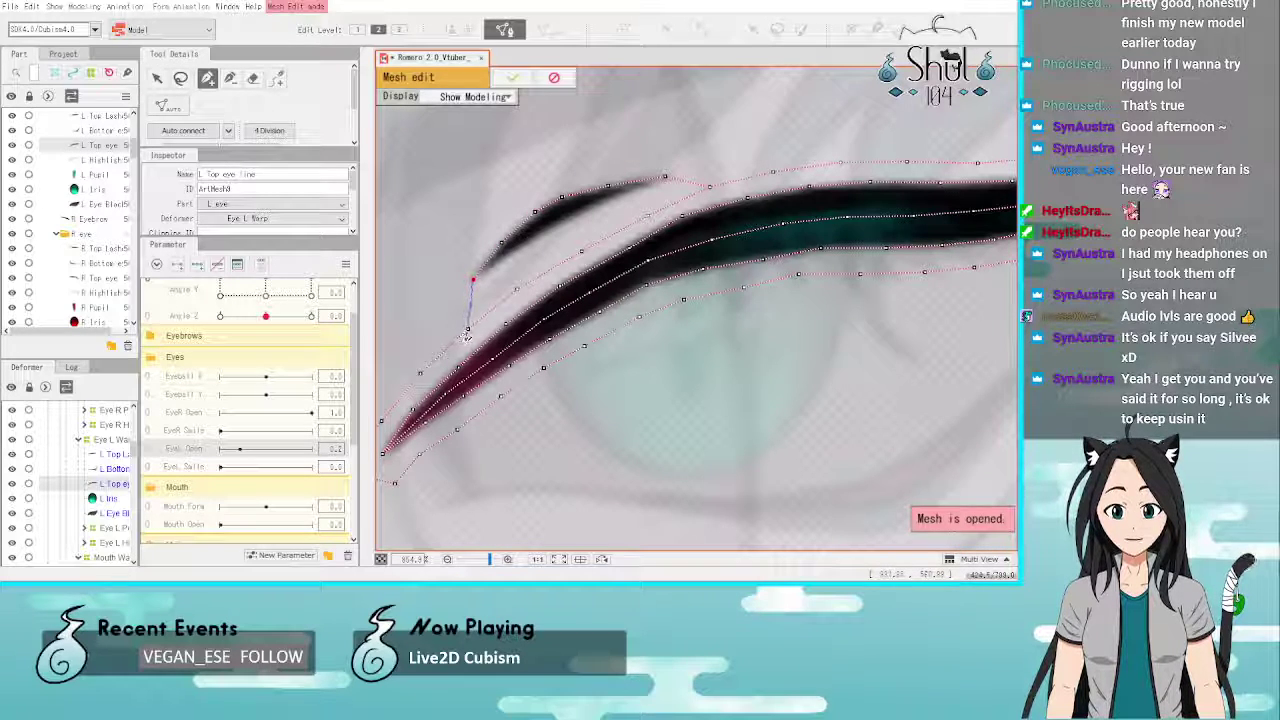
pyautogui.click(467, 330)
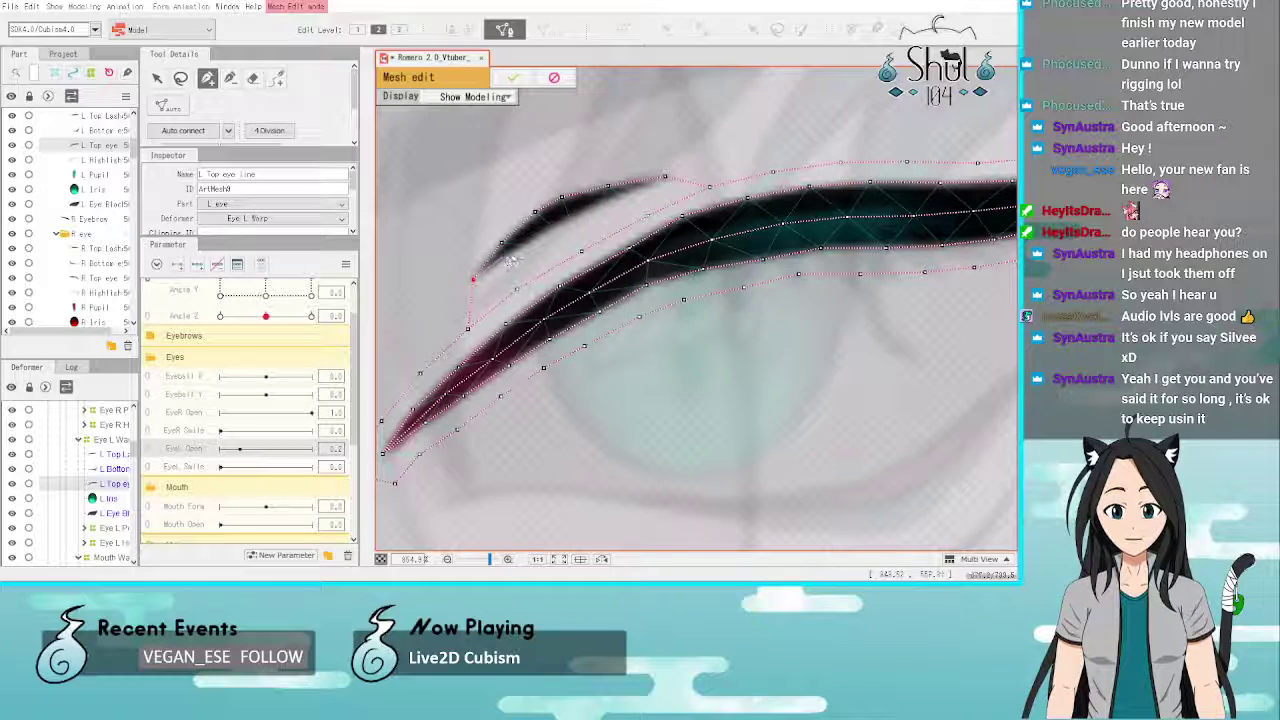
# Step: Trace the lower edge of the small crease line with connected vertices and add a center row through it
pyautogui.click(550, 226)
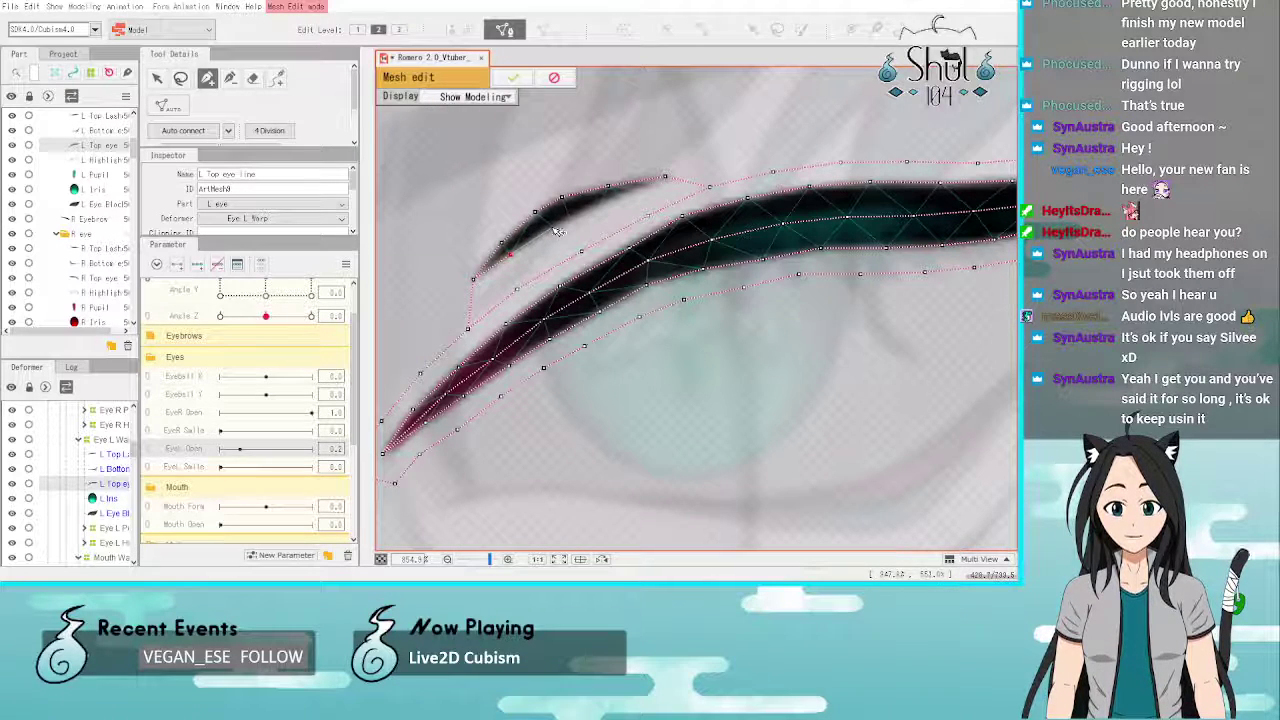
pyautogui.click(601, 204)
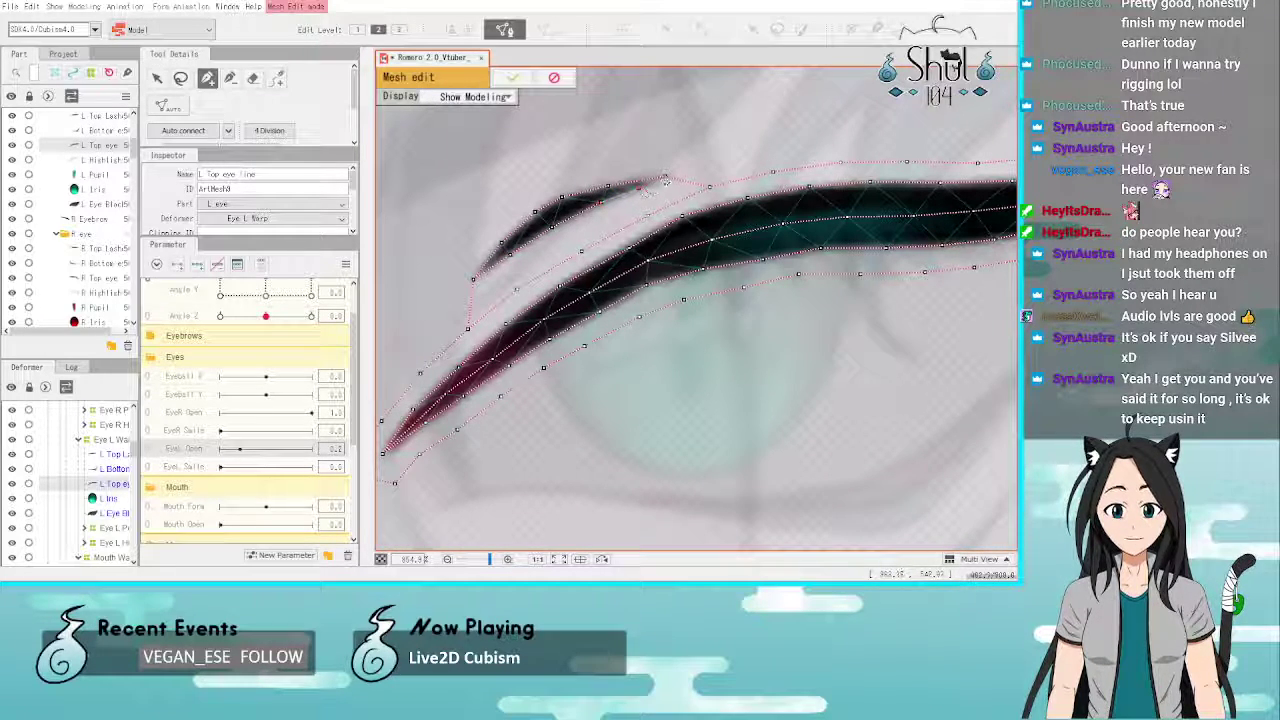
pyautogui.click(664, 179)
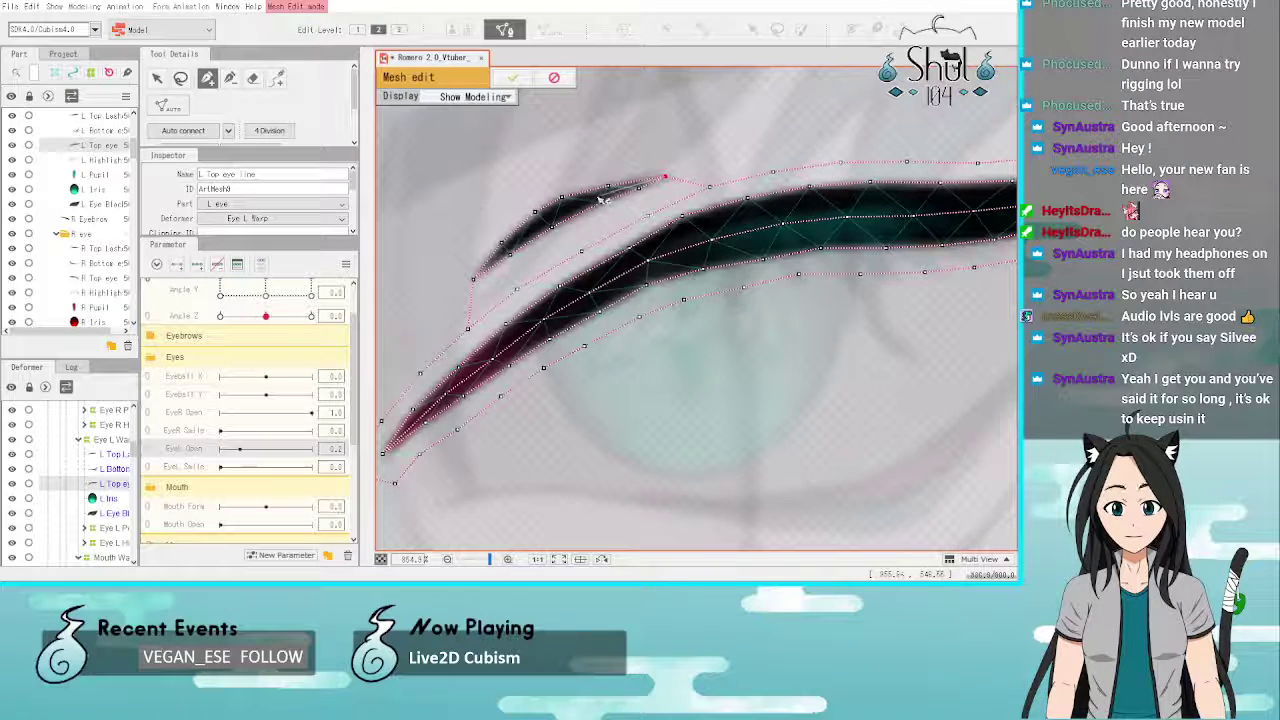
pyautogui.click(552, 215)
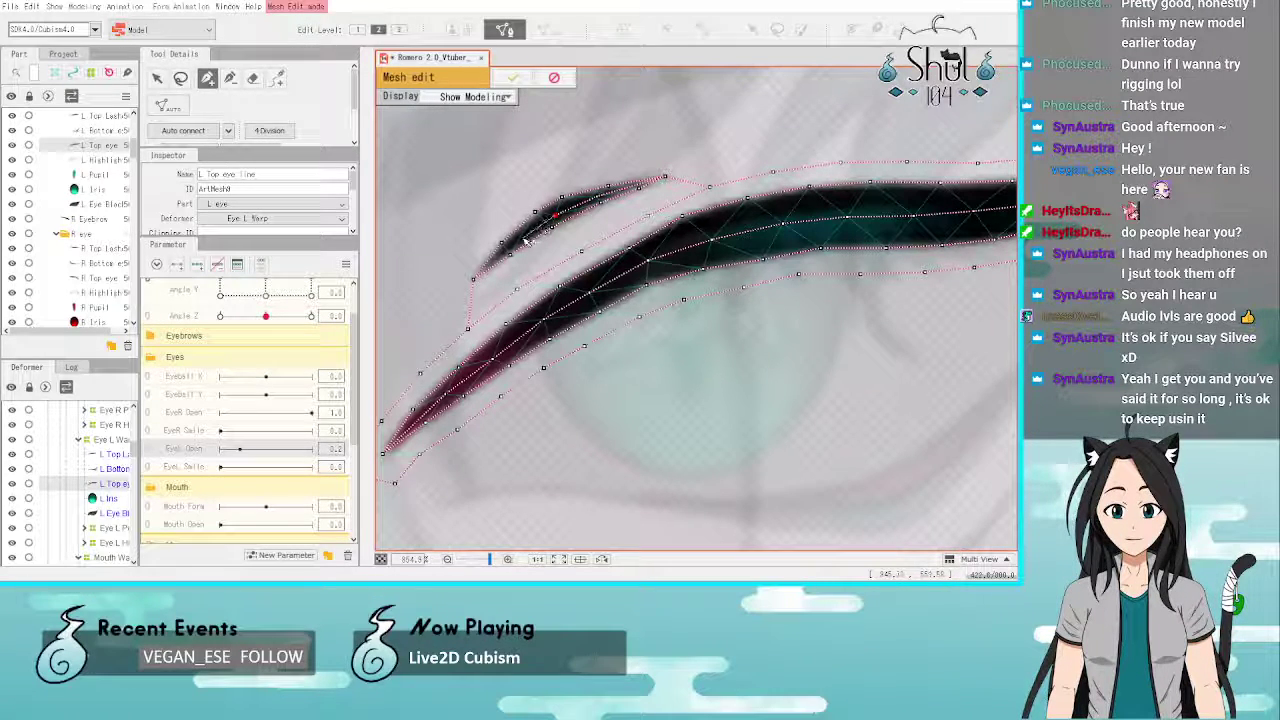
pyautogui.click(474, 280)
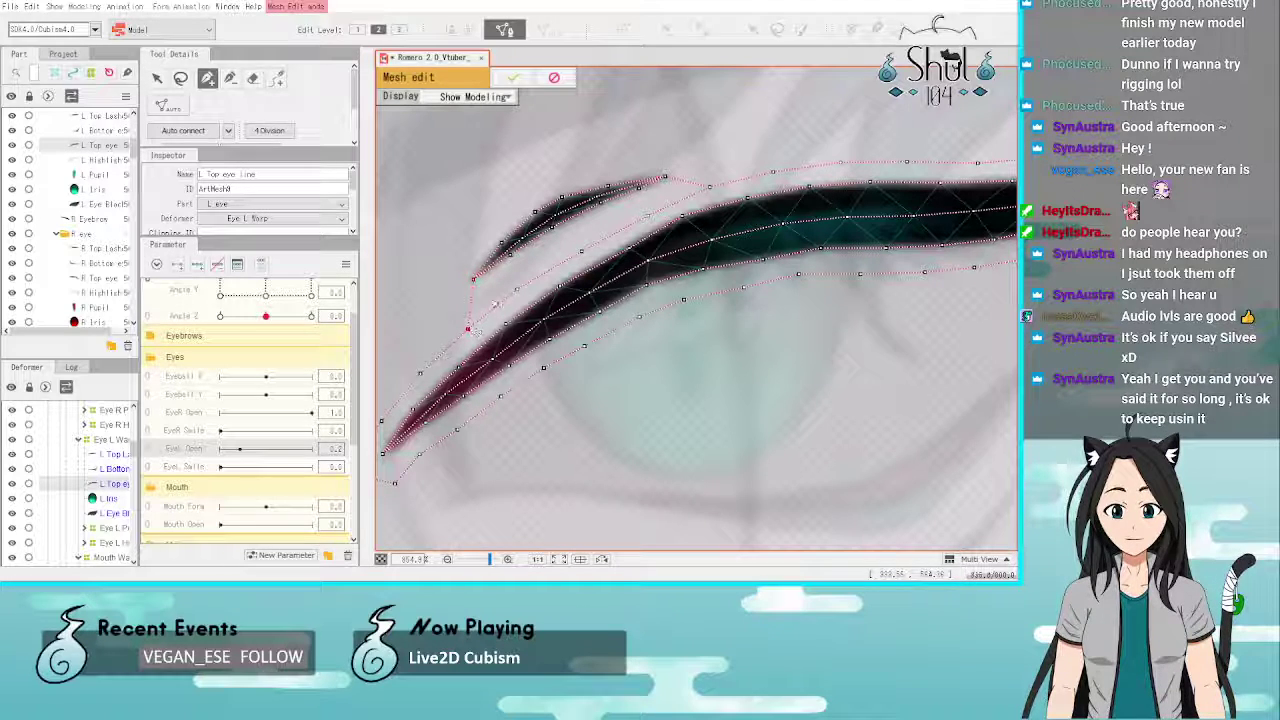
# Step: Add a row of connected vertices in the gap between the crease line and the eye line border, joined to the border at both ends
pyautogui.click(497, 285)
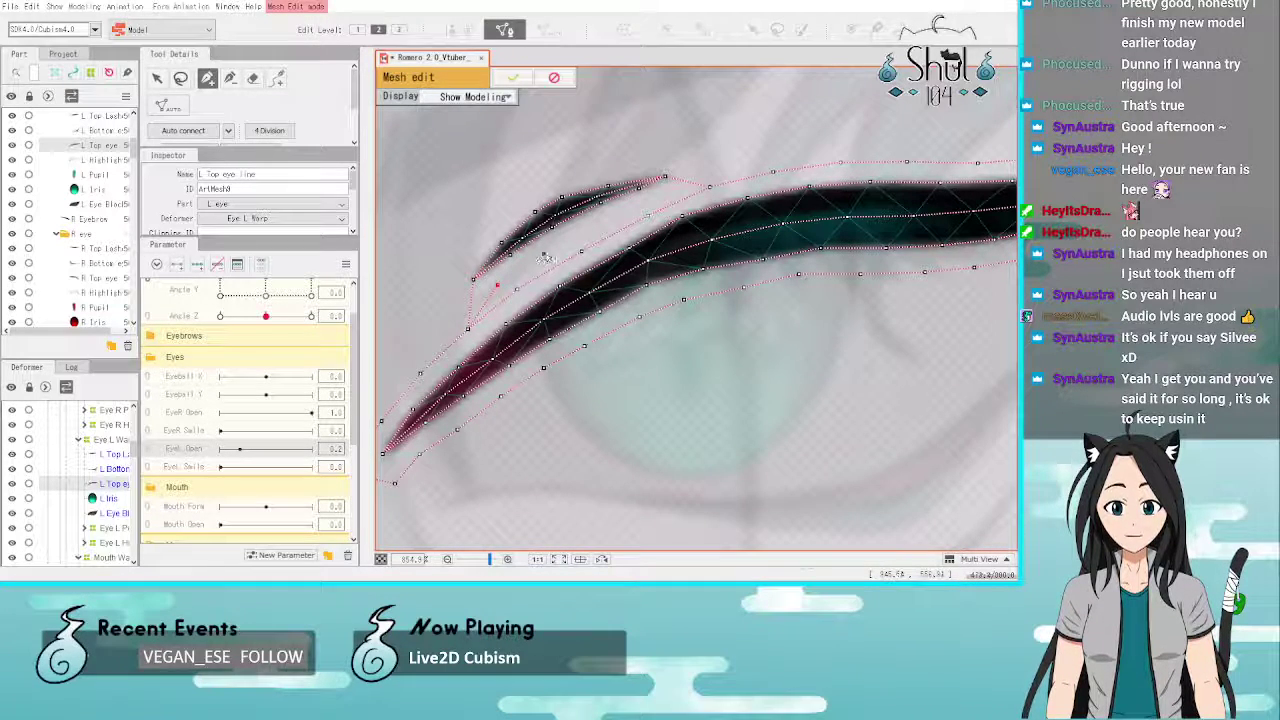
pyautogui.click(601, 222)
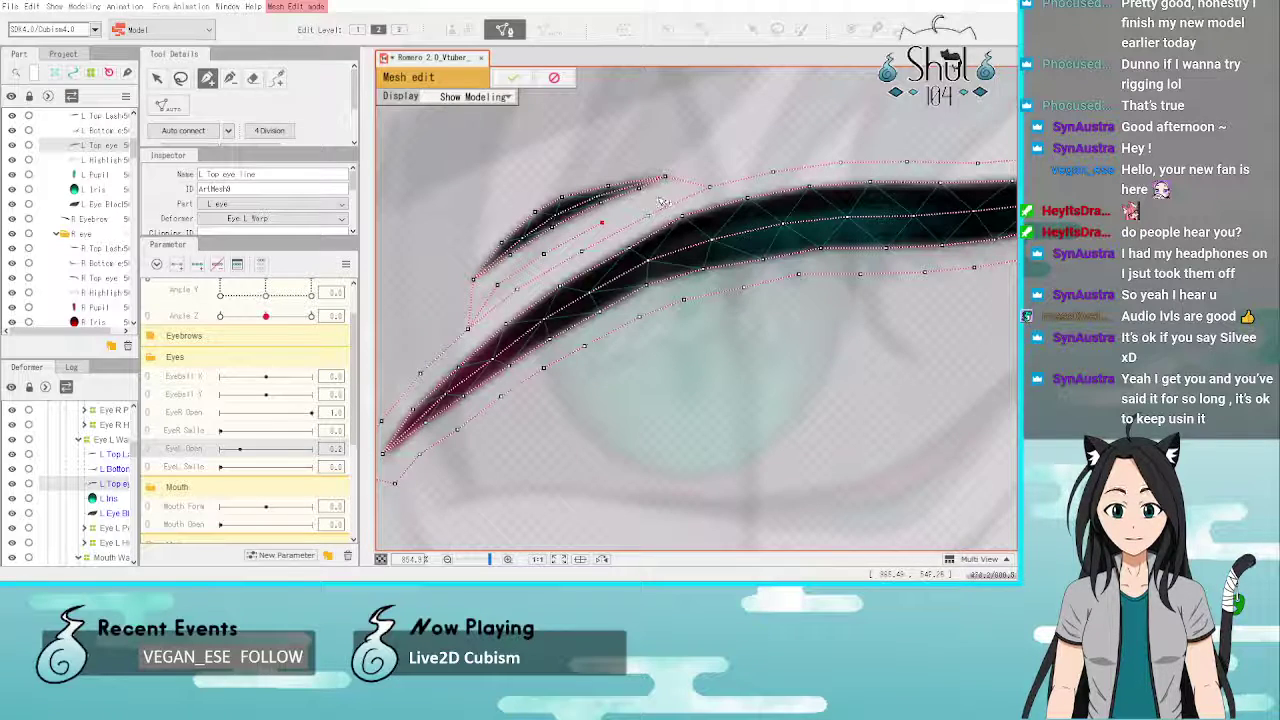
pyautogui.click(710, 187)
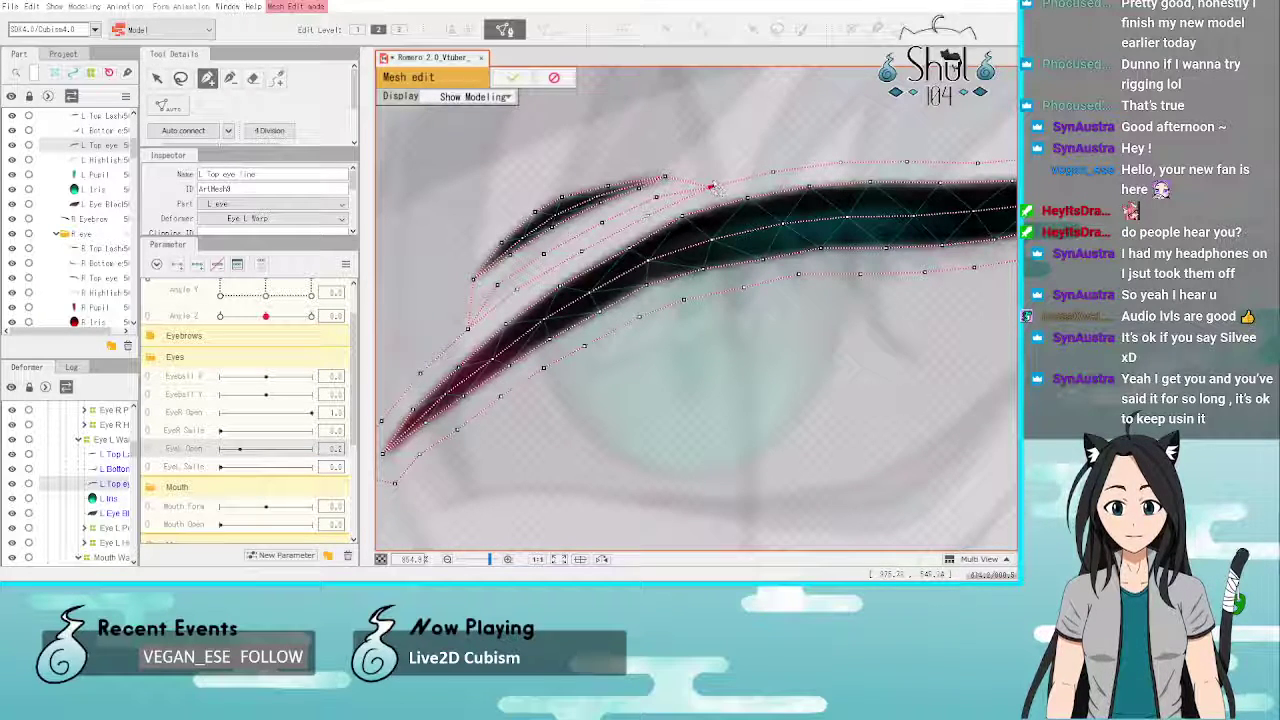
# Step: Add connected border vertices above the small crease line, join them to the eye line's upper border at both ends, and adjust the loop near its inner end
pyautogui.click(770, 173)
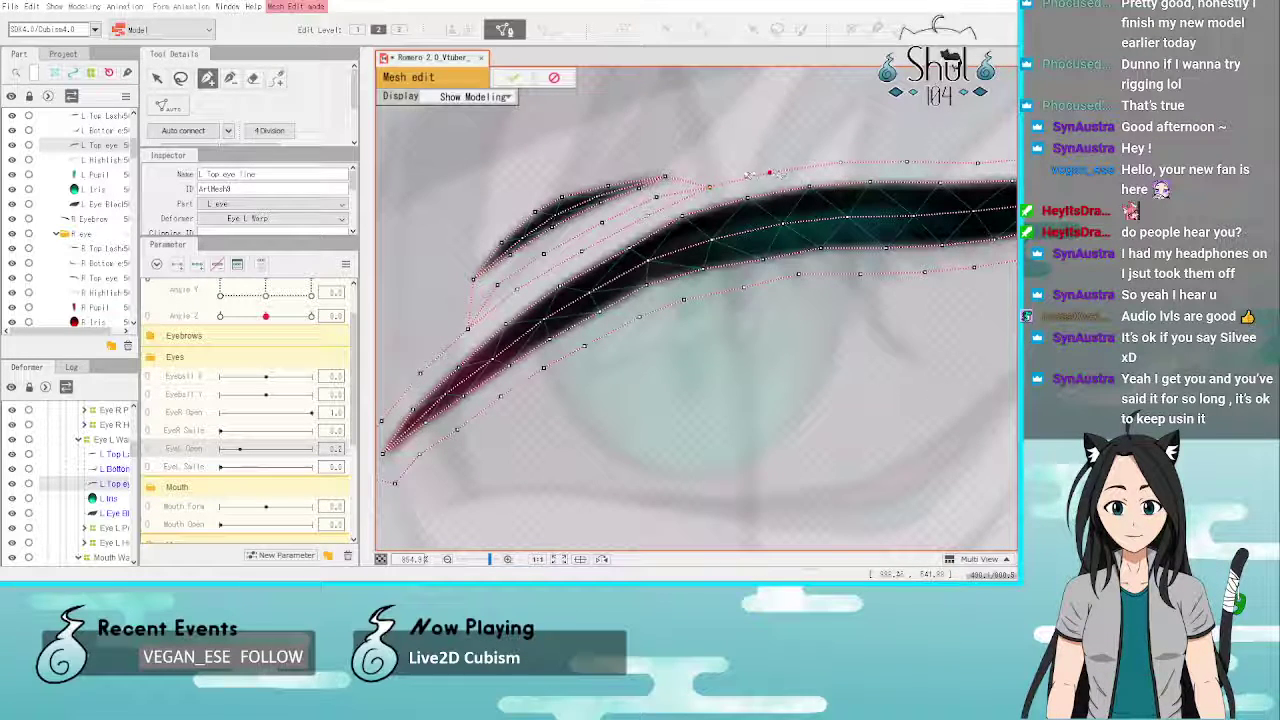
pyautogui.click(641, 160)
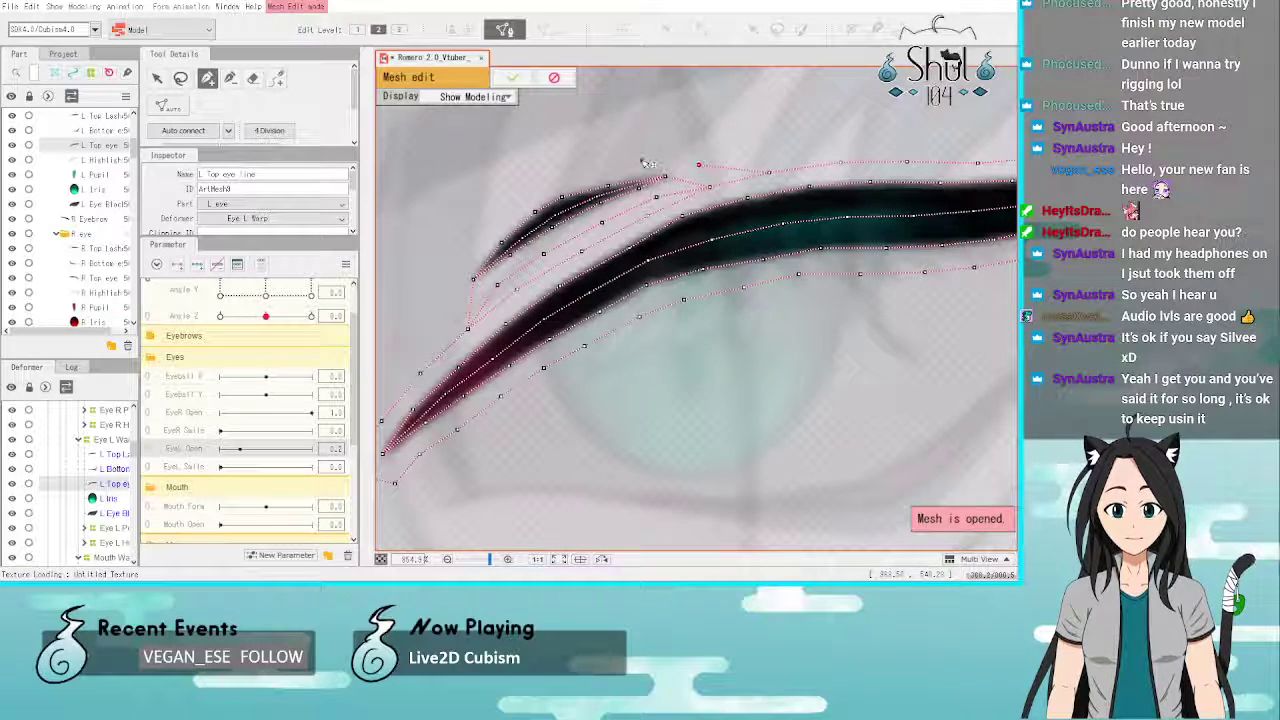
pyautogui.click(581, 172)
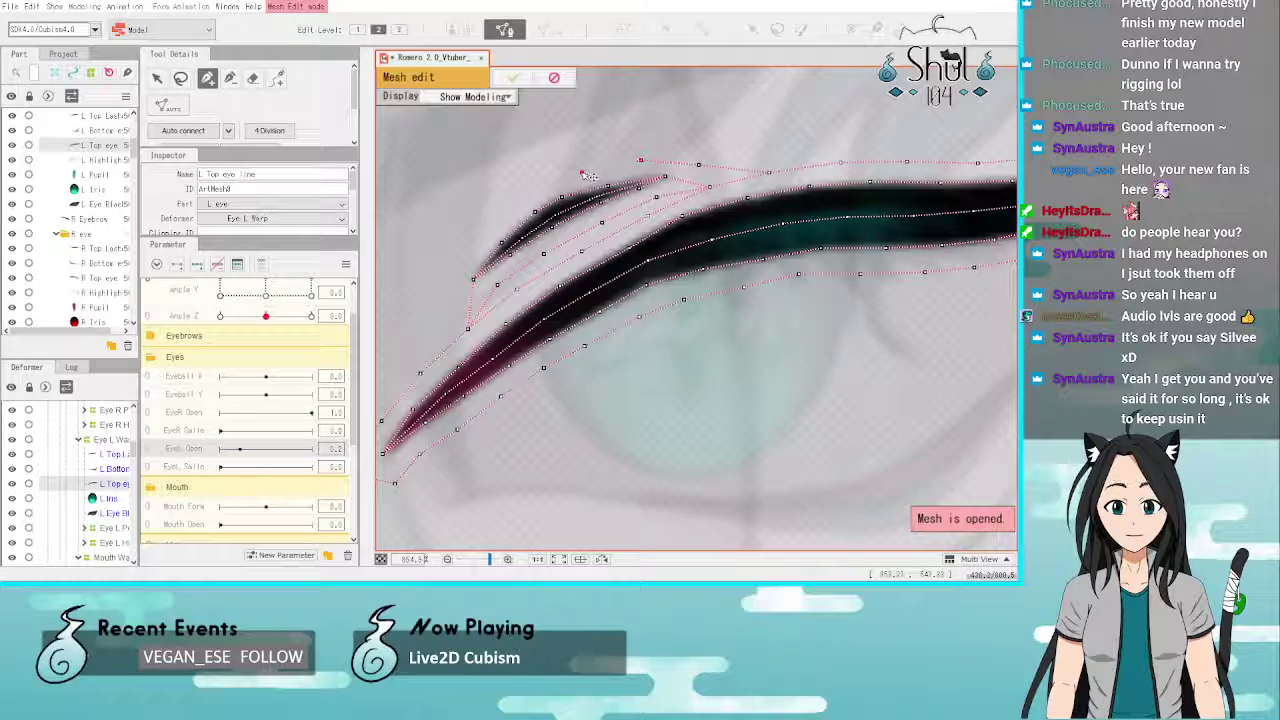
pyautogui.click(504, 216)
pyautogui.click(476, 249)
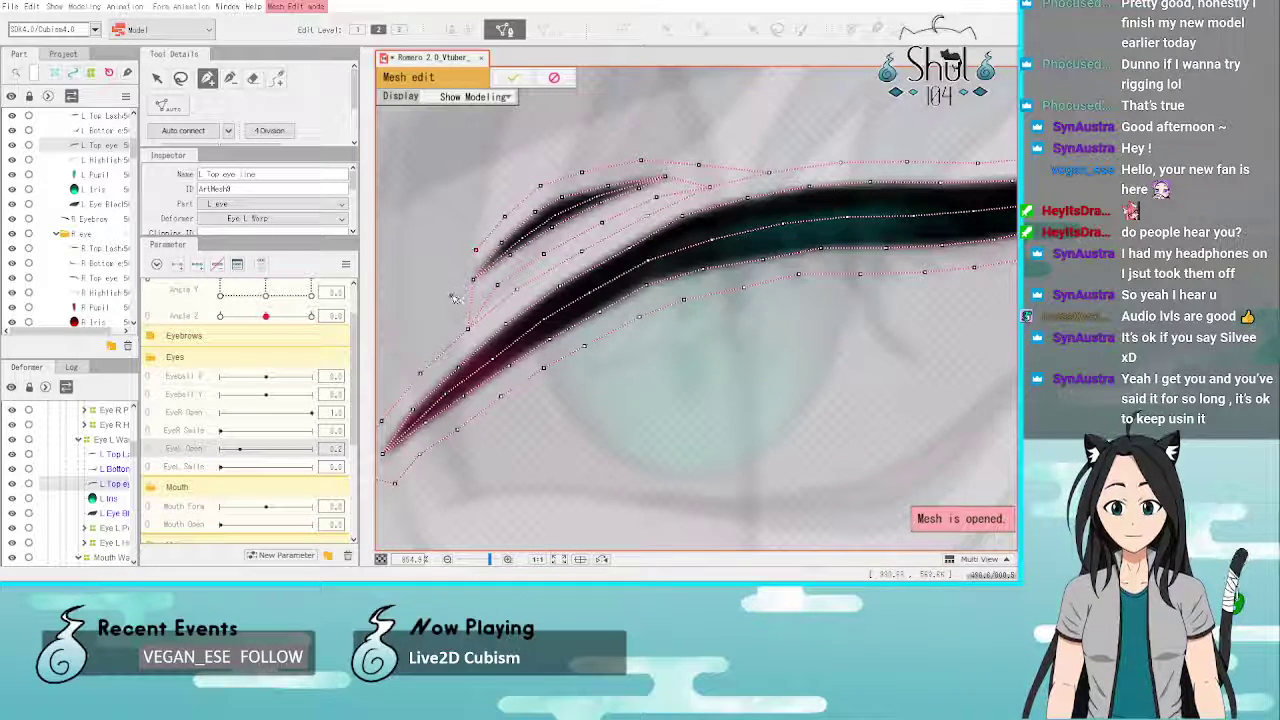
pyautogui.click(450, 285)
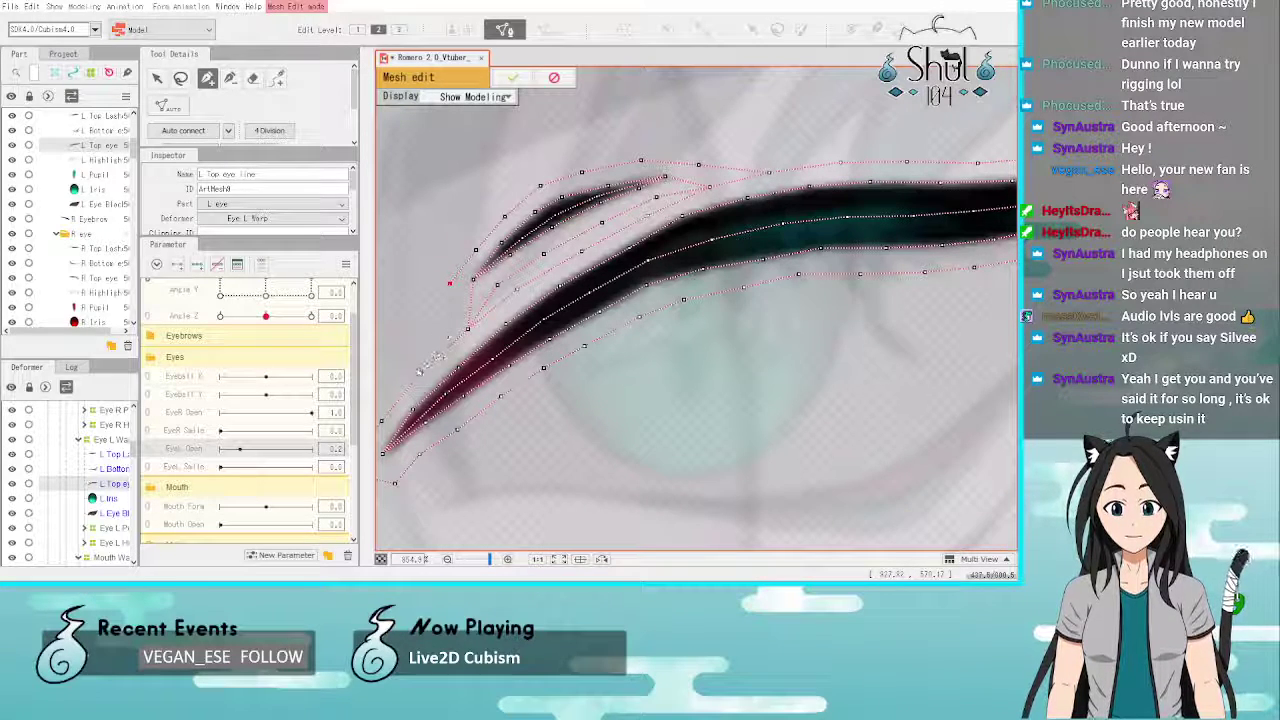
pyautogui.click(420, 372)
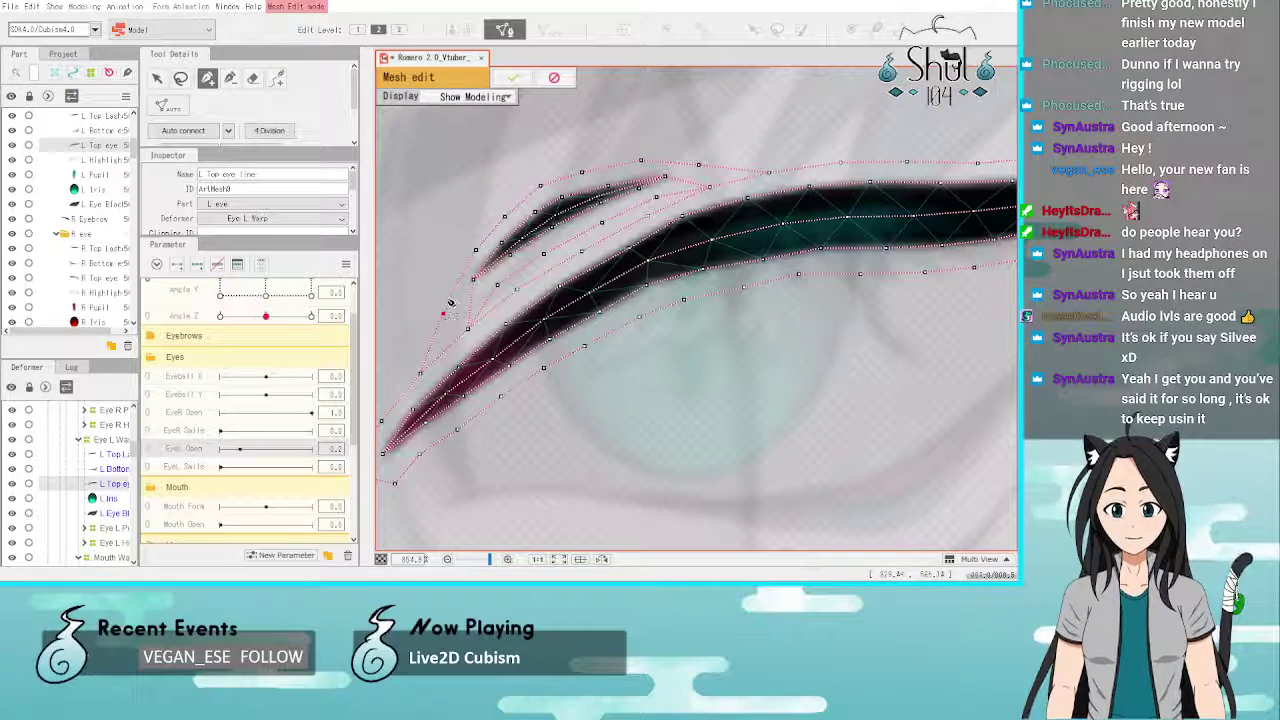
pyautogui.click(465, 258)
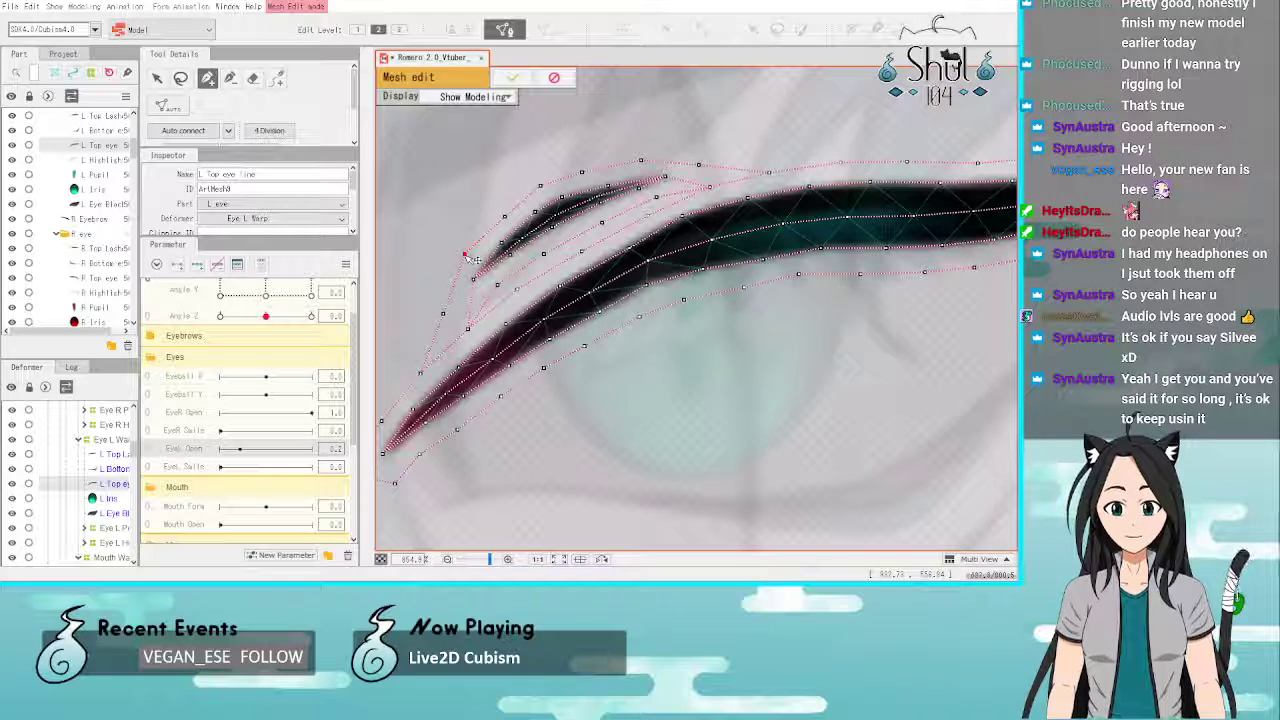
# Step: Auto connect the vertices of the left top eye line mesh, apply the mesh edit, and deselect the eye line
pyautogui.click(188, 132)
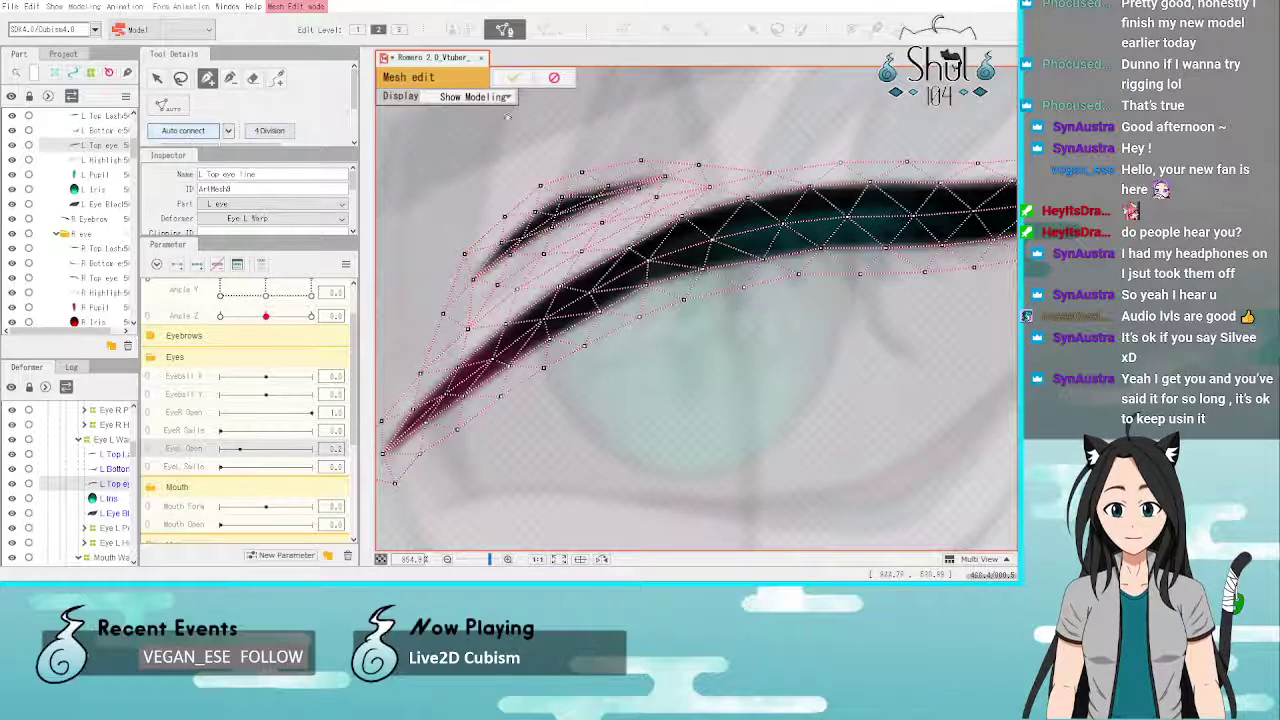
pyautogui.click(513, 77)
pyautogui.scroll(-5, 660, 265)
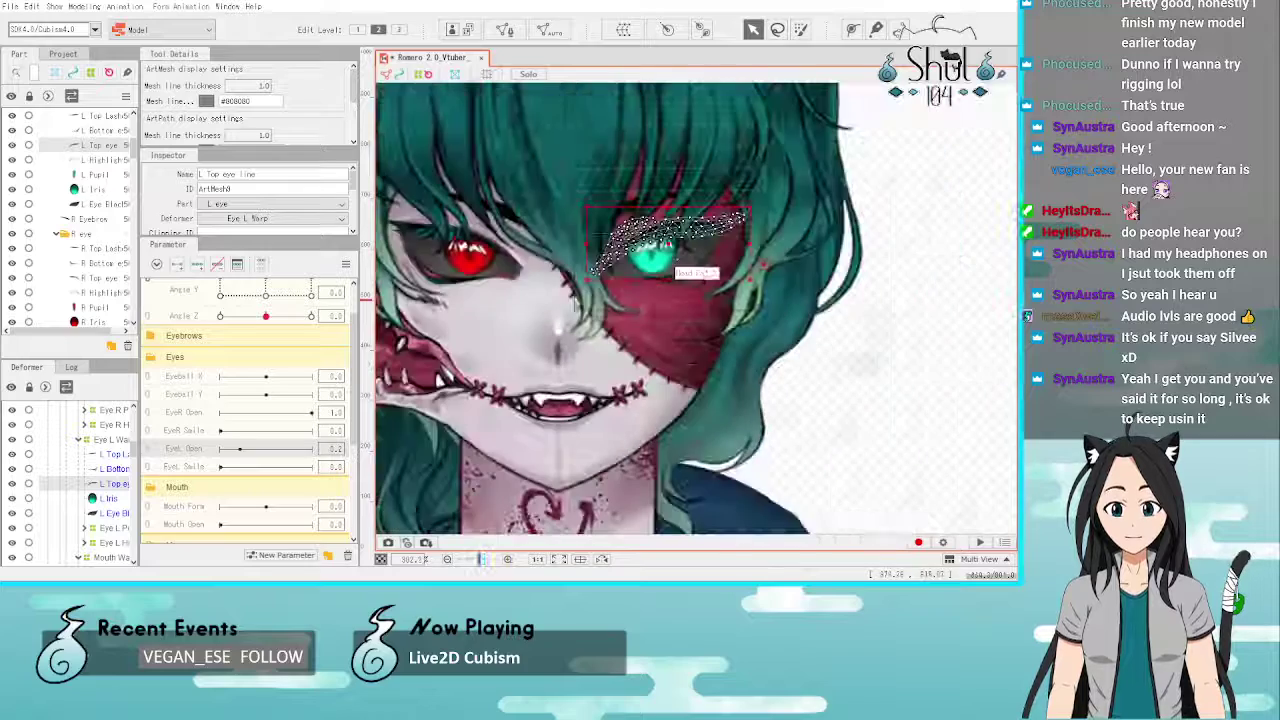
pyautogui.scroll(-2, 785, 260)
pyautogui.scroll(2, 765, 248)
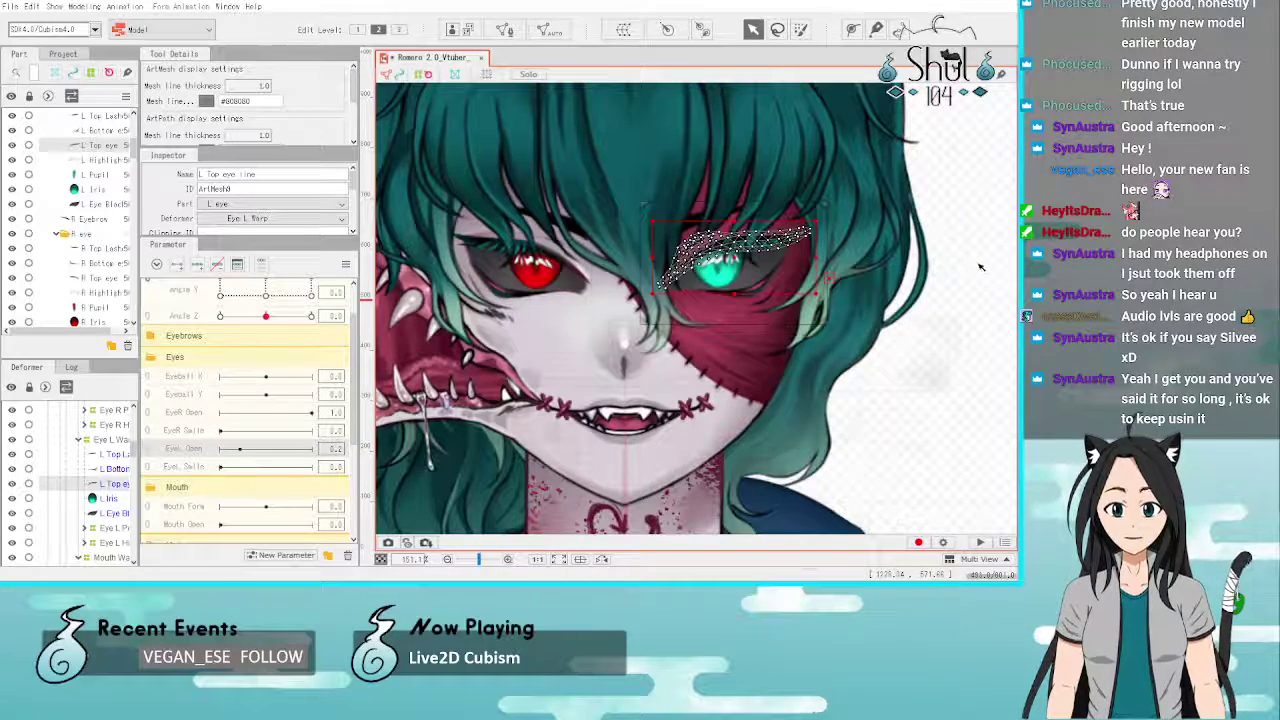
pyautogui.click(962, 214)
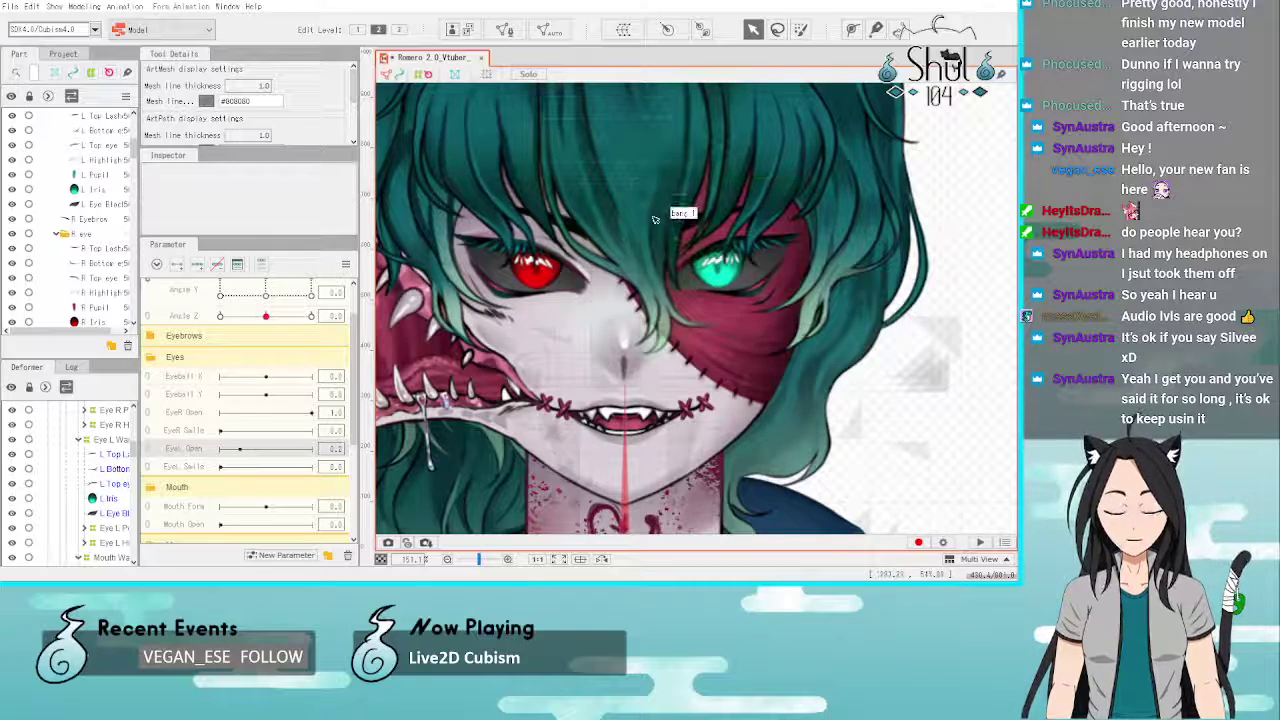
# Step: Save the model file
pyautogui.scroll(-5, 654, 218)
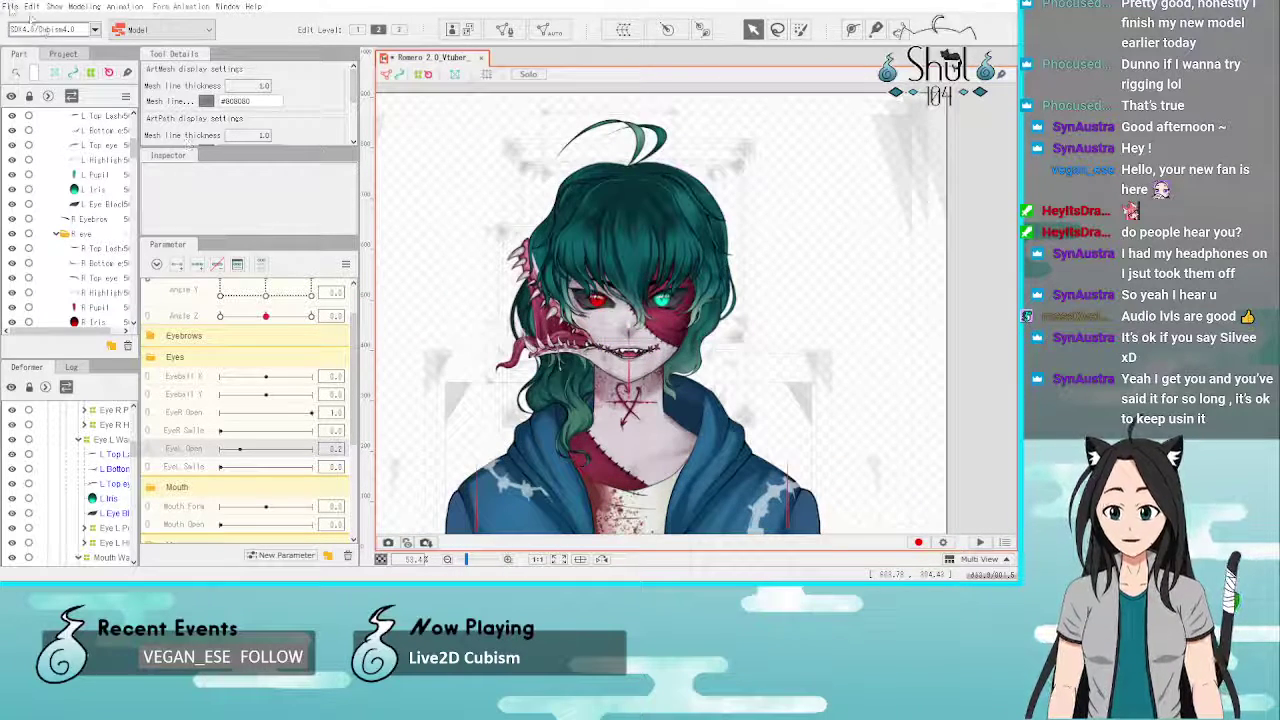
pyautogui.click(10, 6)
pyautogui.click(40, 114)
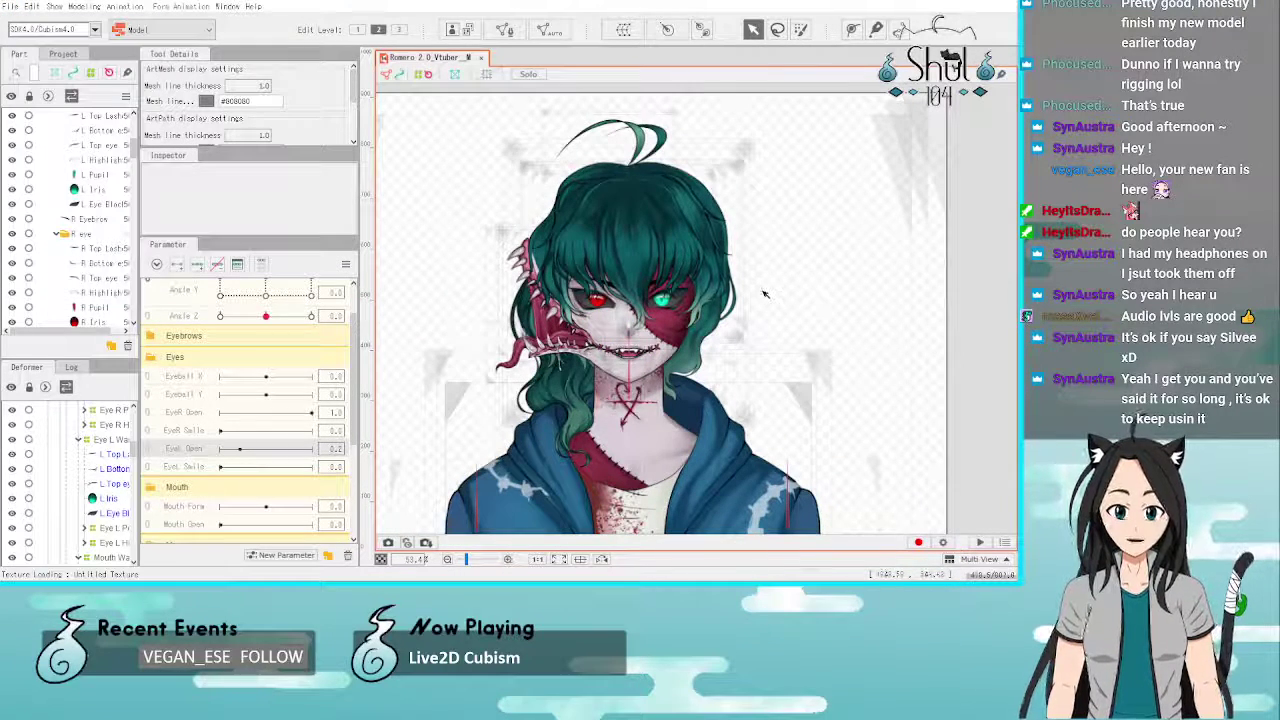
# Step: Set the EyeL Open parameter to 1.0
pyautogui.scroll(-2, 638, 82)
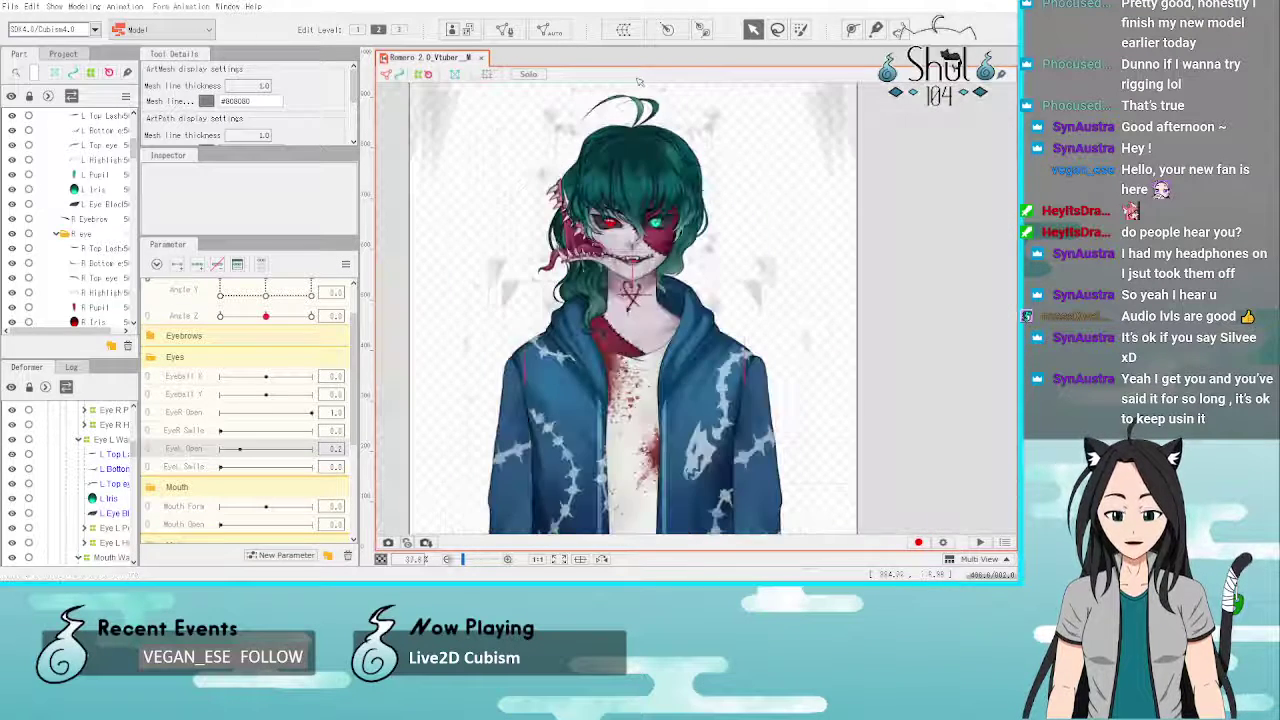
pyautogui.scroll(3, 666, 292)
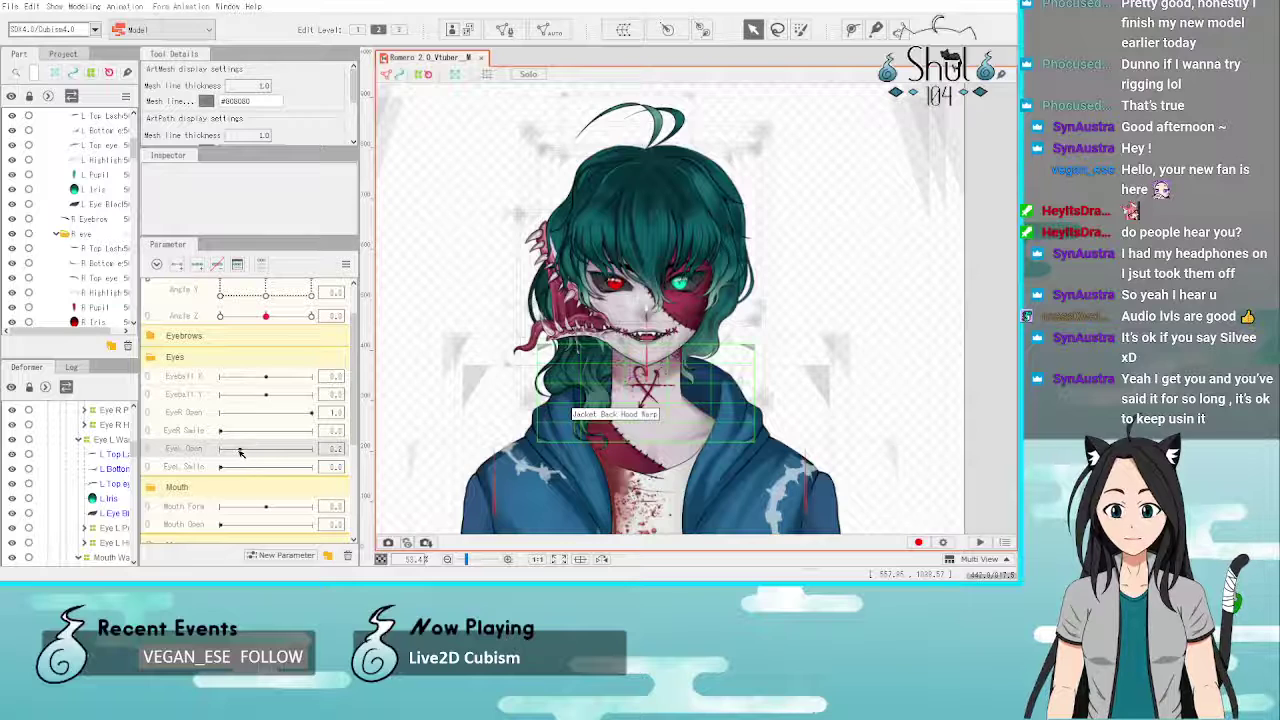
pyautogui.moveTo(240, 453); pyautogui.dragTo(311, 448)
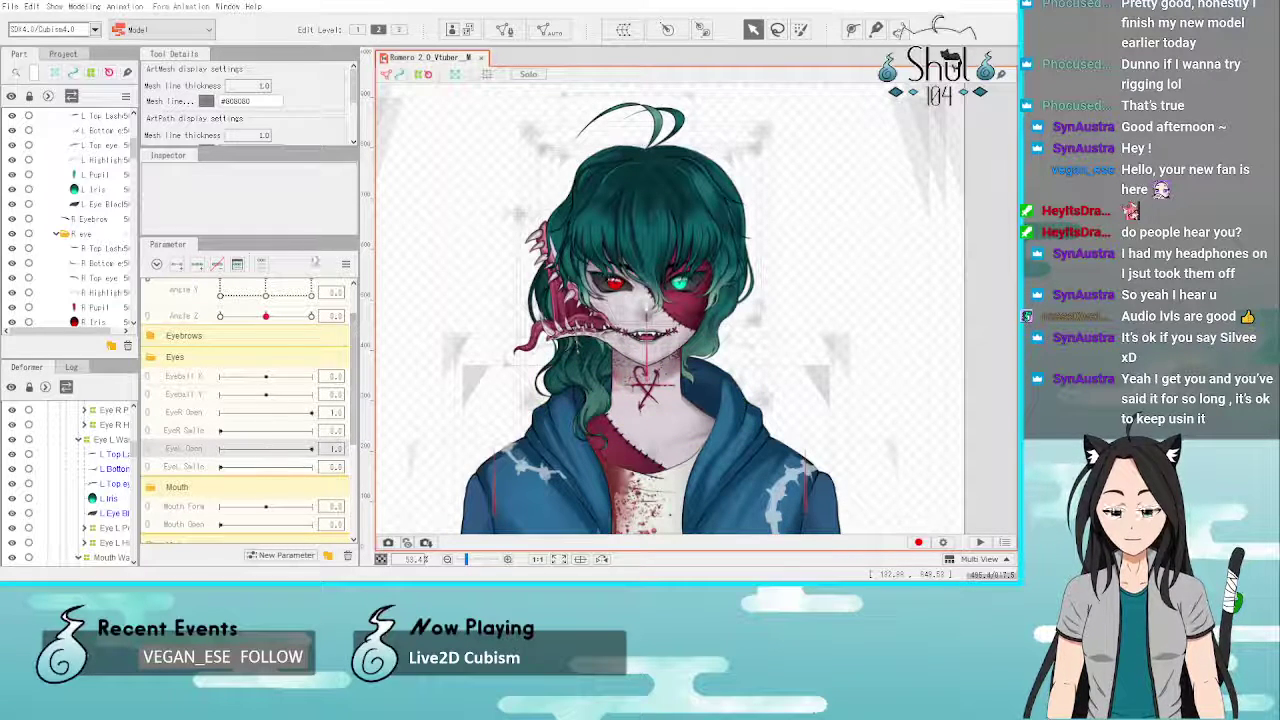
pyautogui.click(346, 264)
pyautogui.click(372, 265)
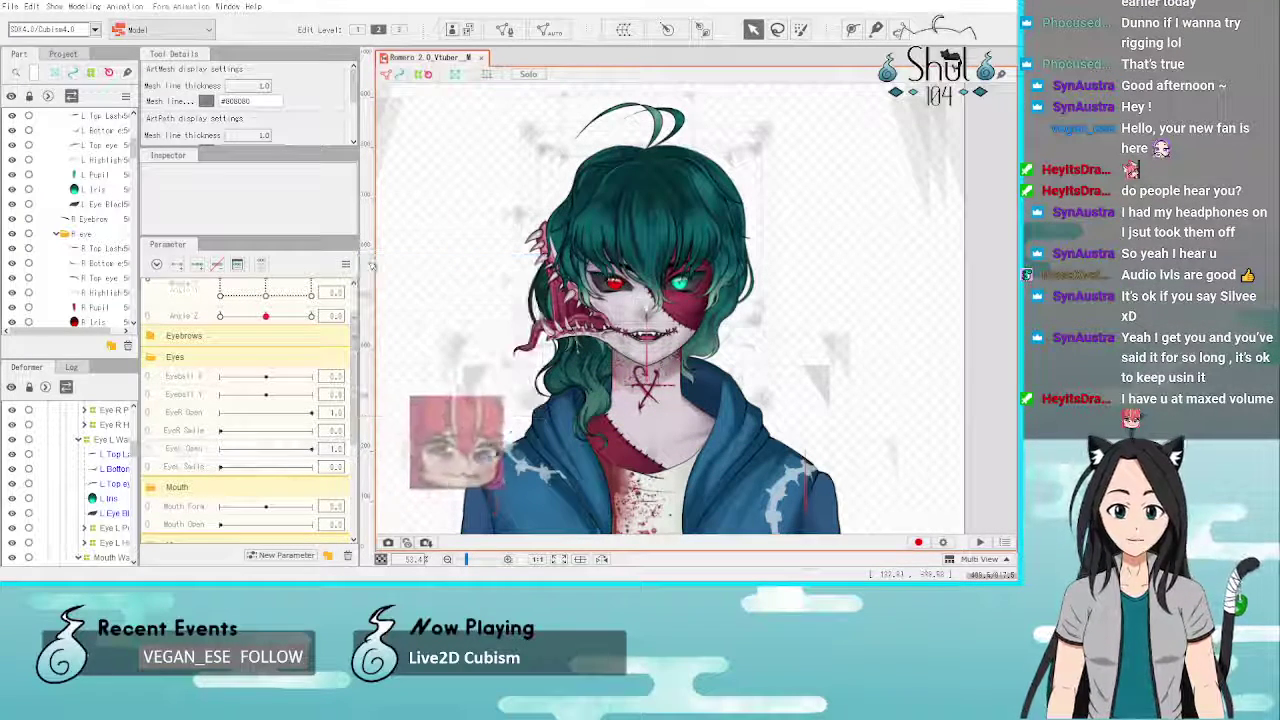